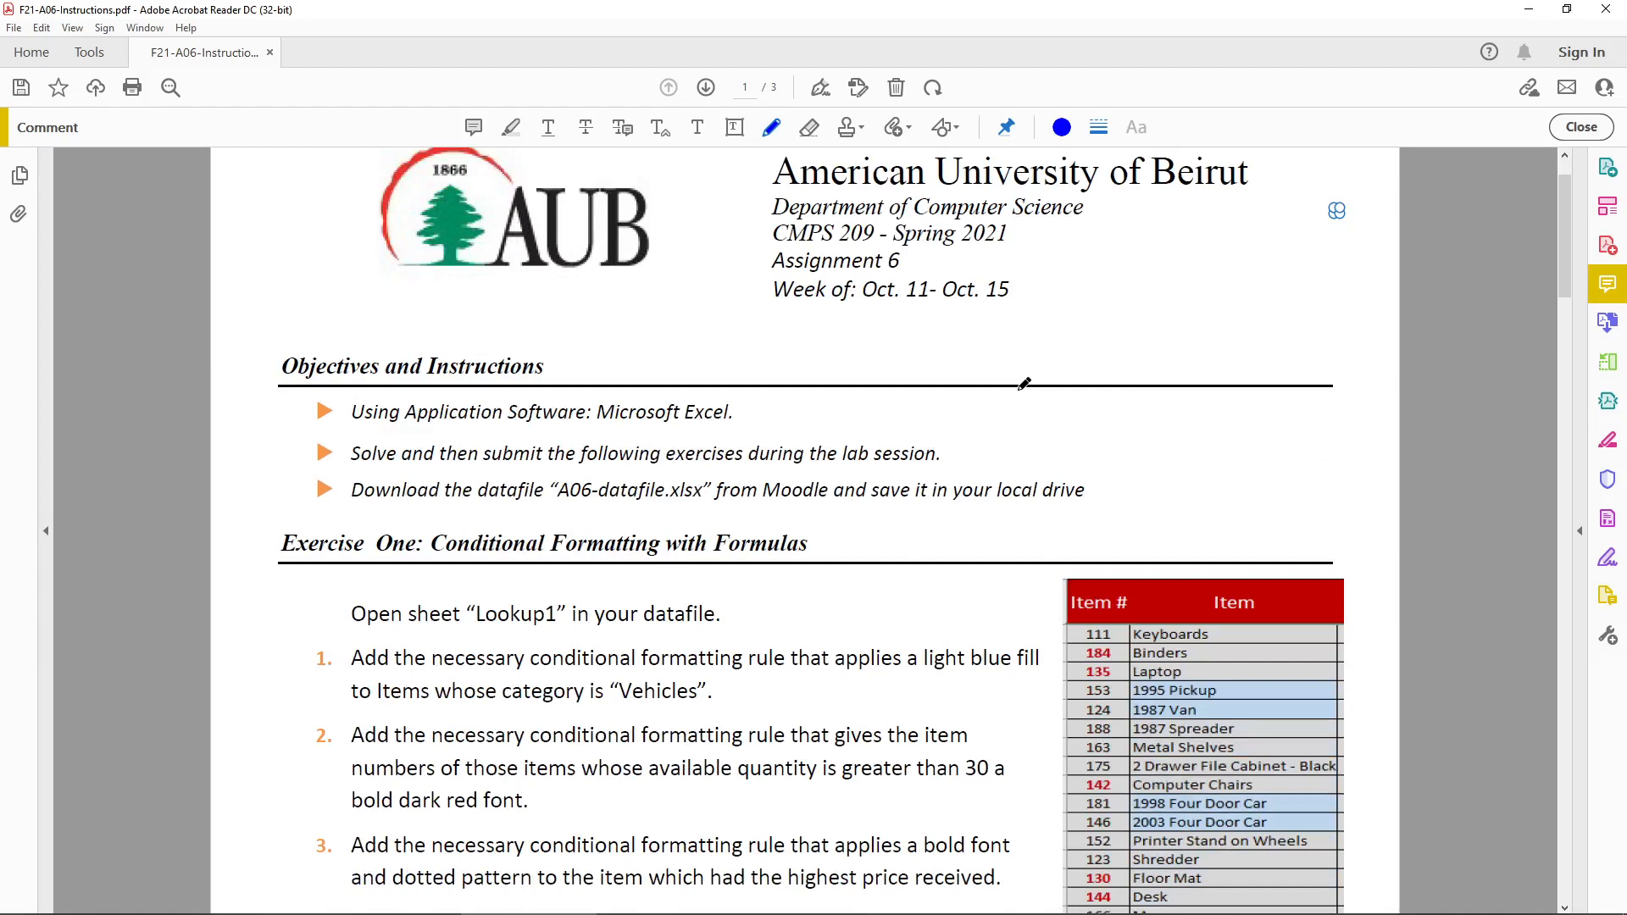
- Circle the Exercise One heading and underline the start of the Exercise Two heading in the assignment instructions
scroll(1023, 384, down, 2)
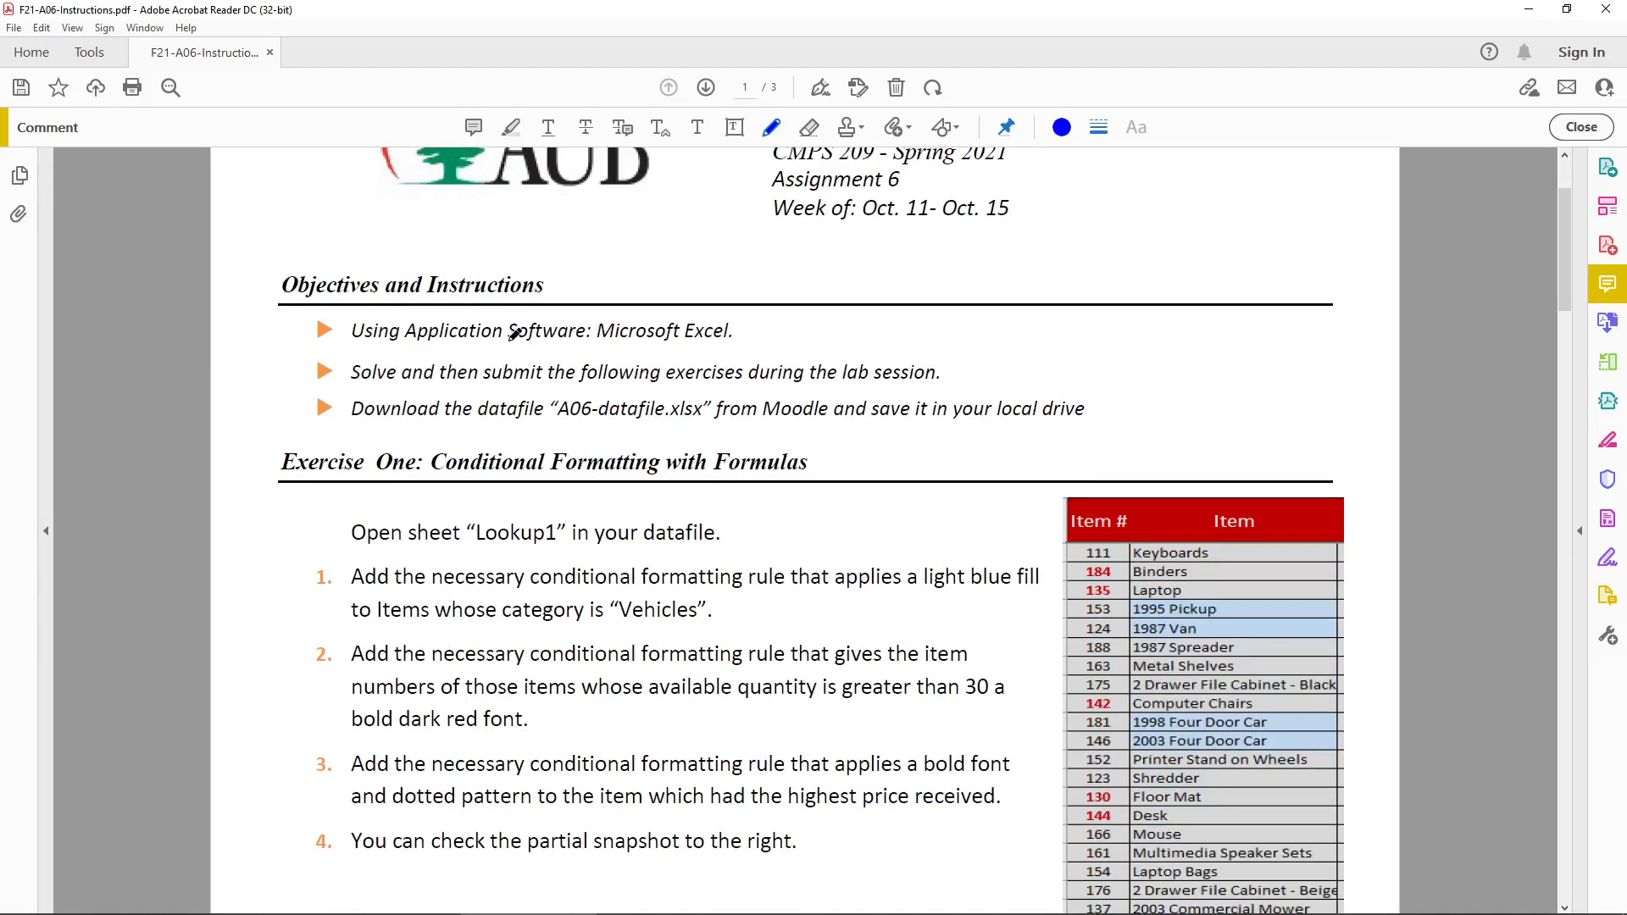
scroll(303, 442, down, 1)
mouse_move(230, 408)
mouse_down()
mouse_move(900, 385)
mouse_move(594, 476)
mouse_move(209, 384)
mouse_up()
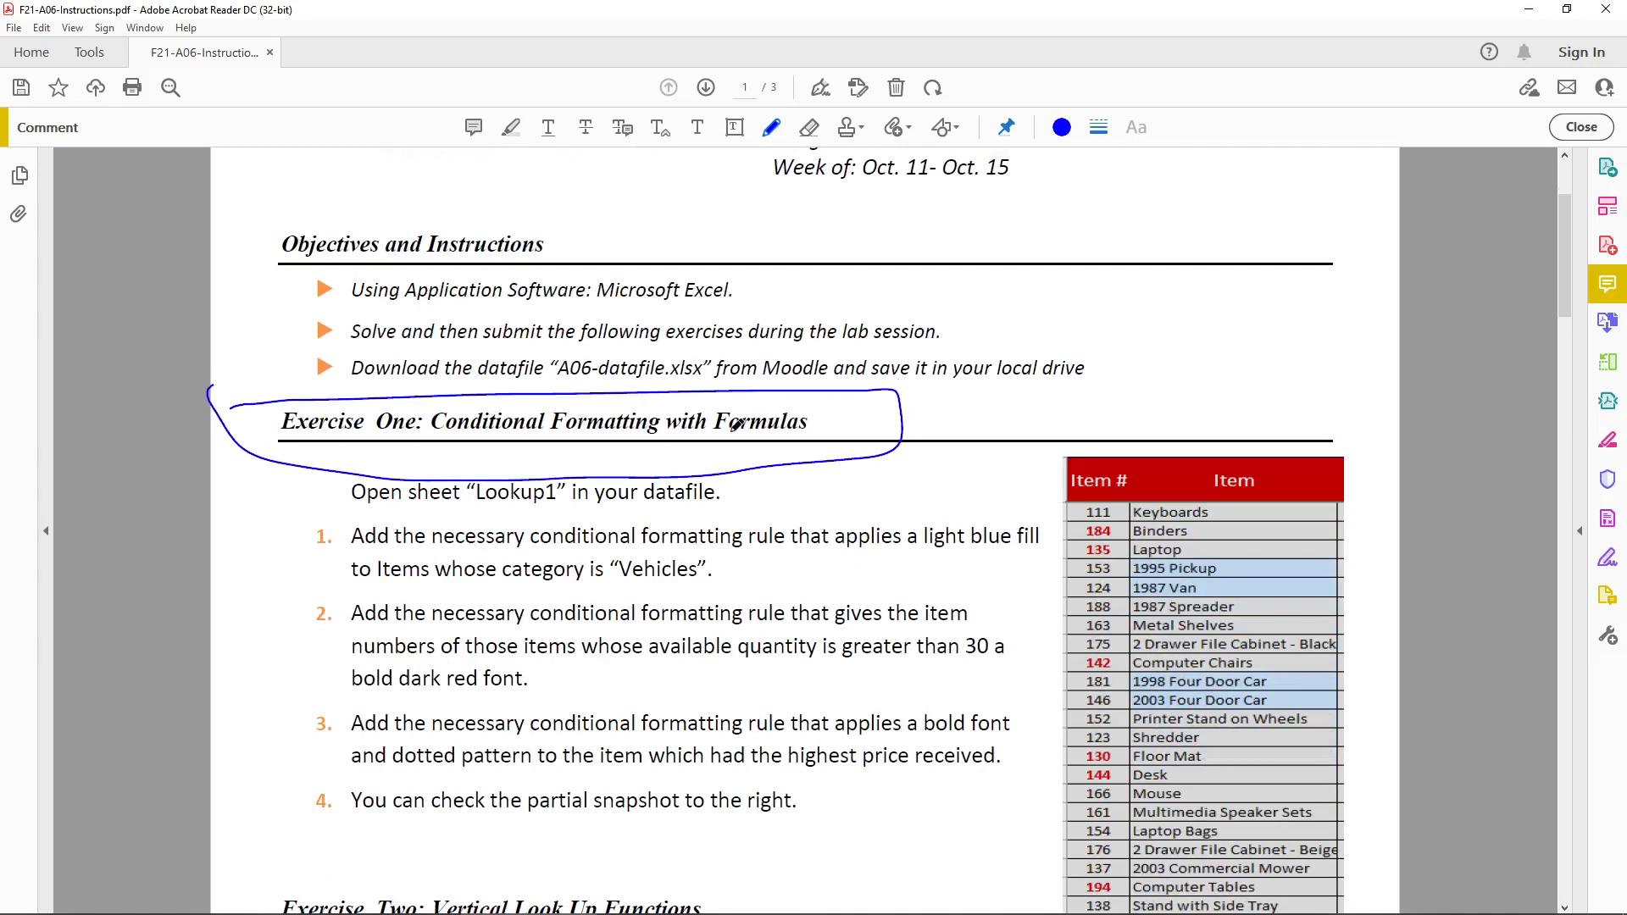
scroll(750, 422, down, 2)
scroll(751, 422, down, 2)
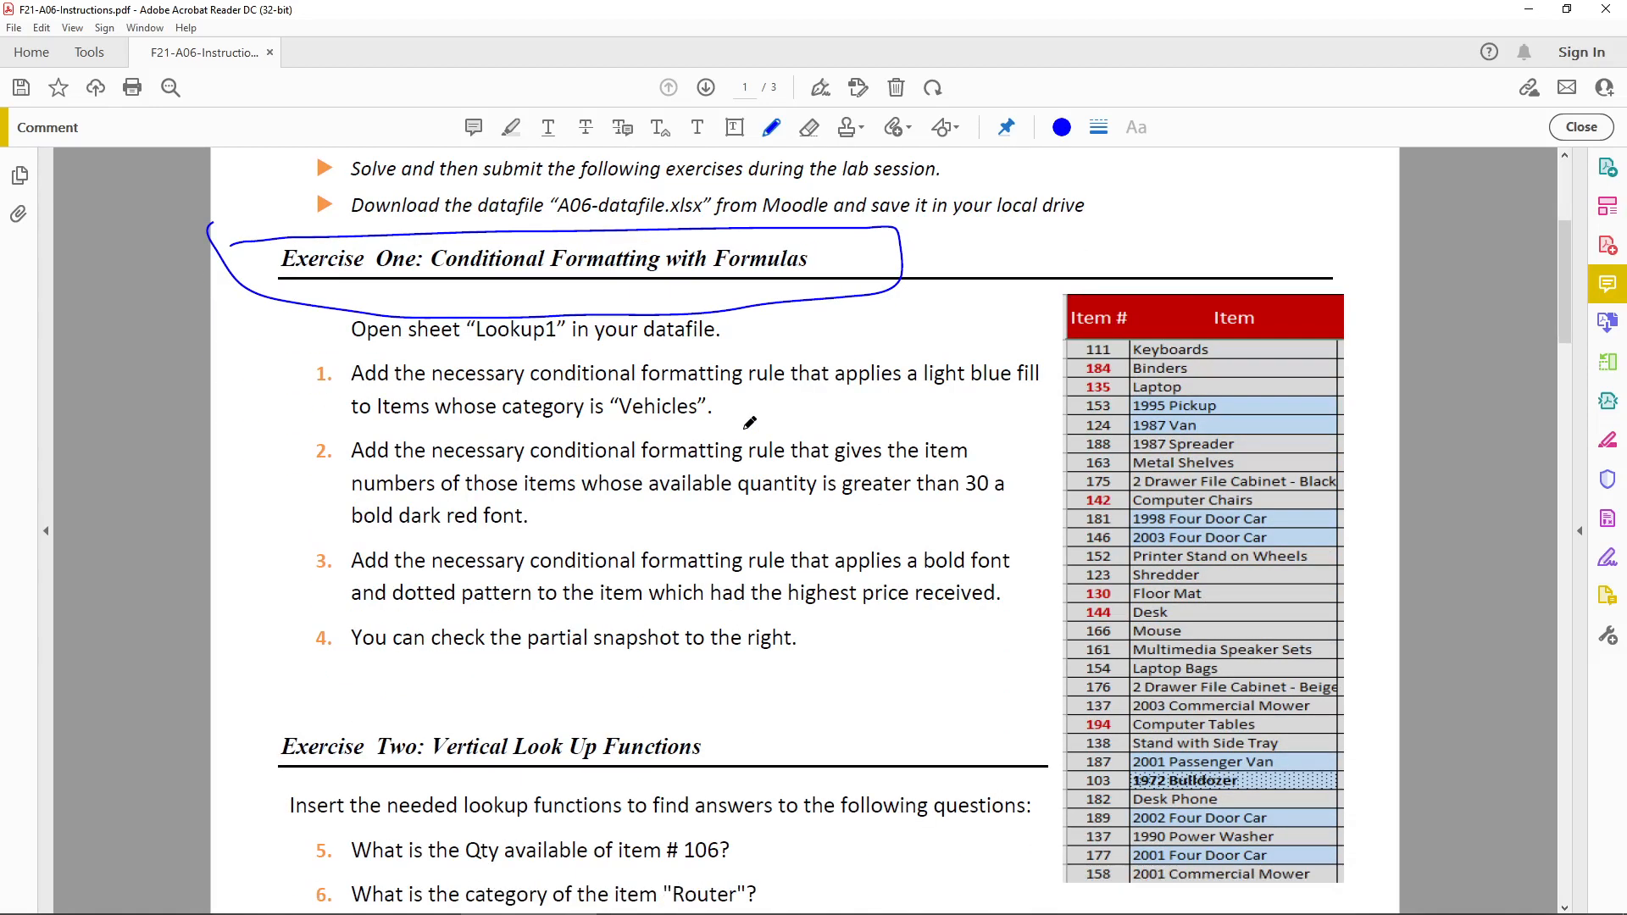
drag(238, 772, 343, 776)
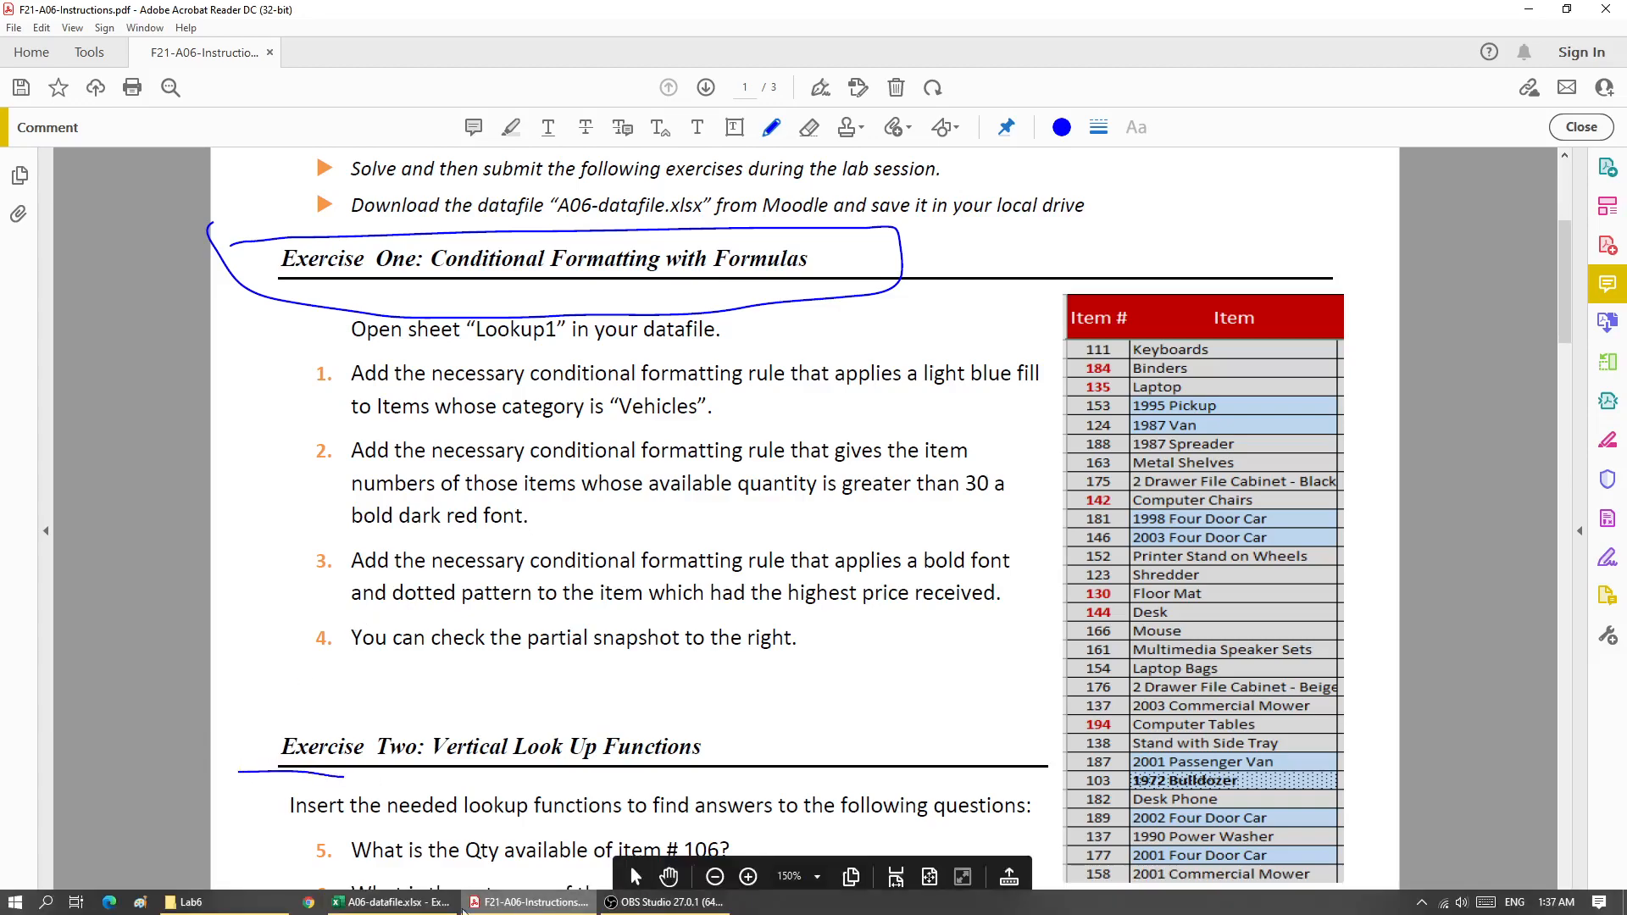
- Switch to the A06-datafile.xlsx workbook in Excel and review the Search Table questions on the Lookup1 sheet
click(458, 904)
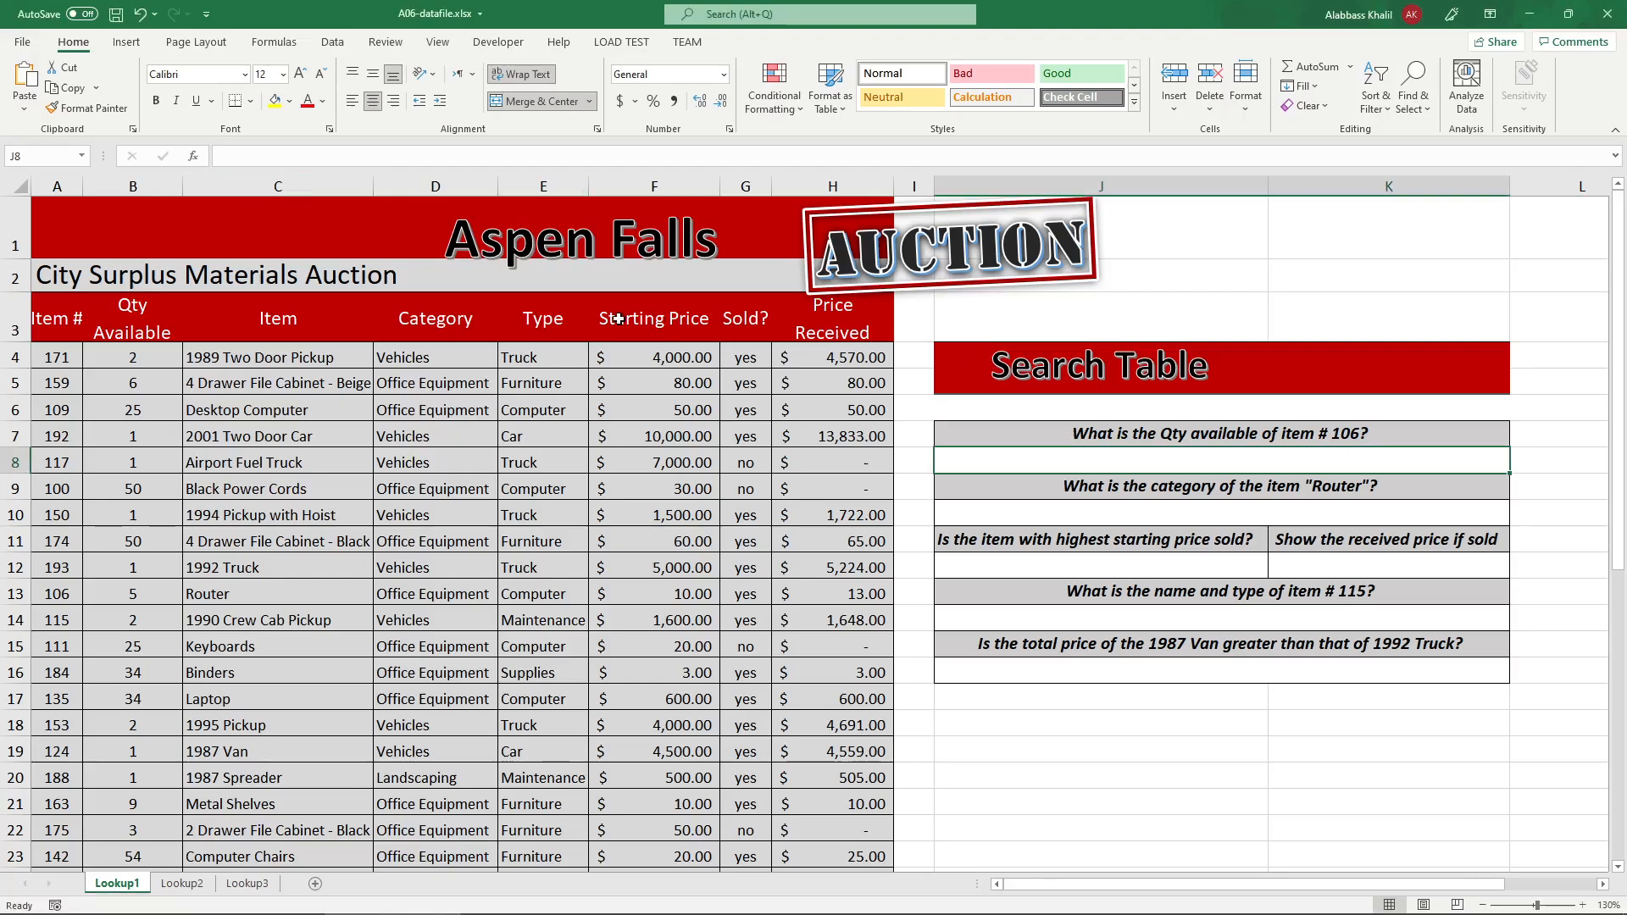
drag(1136, 443, 1139, 649)
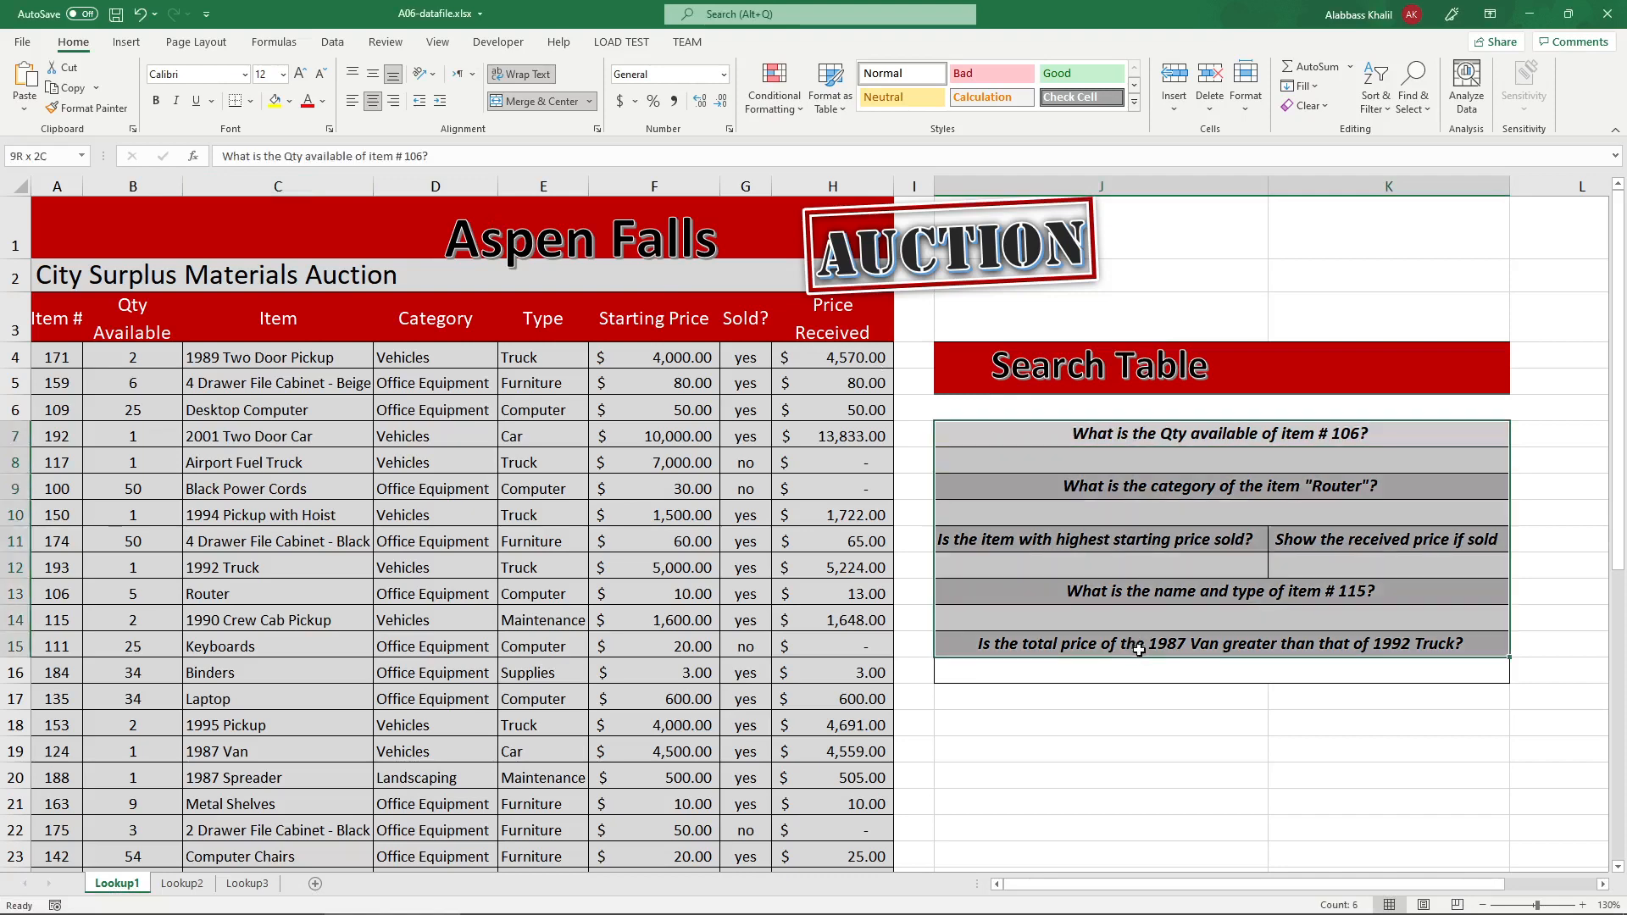
click(1112, 460)
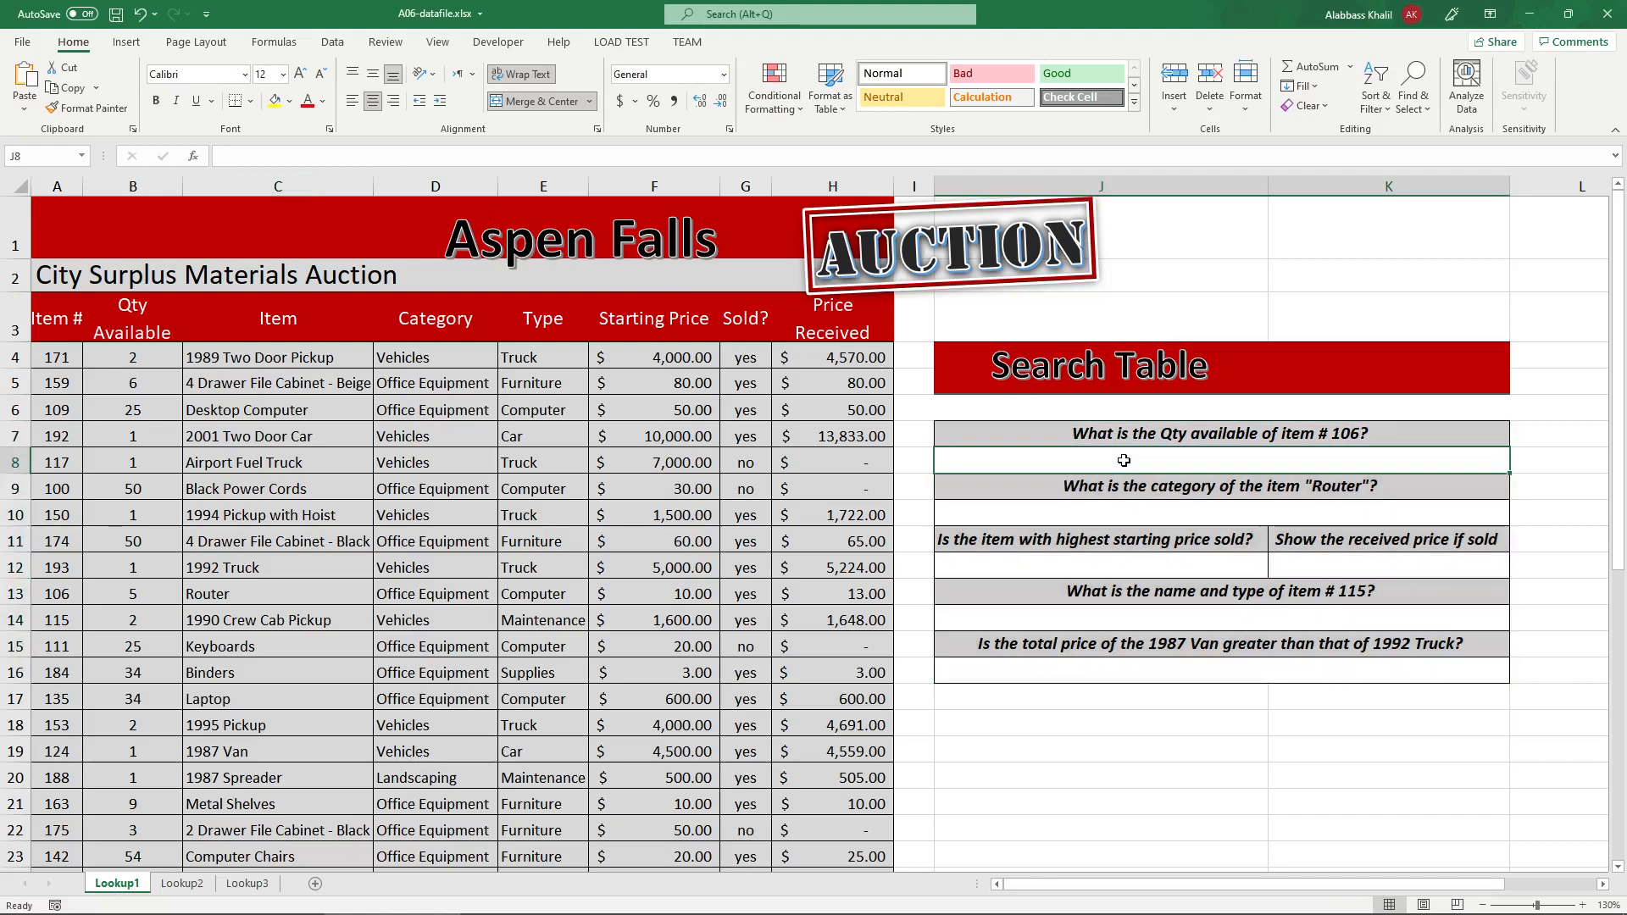
- Return to the PDF in Acrobat Reader, underline the Lookup1 instruction and task 1, and circle the Item heading in the snapshot
click(492, 904)
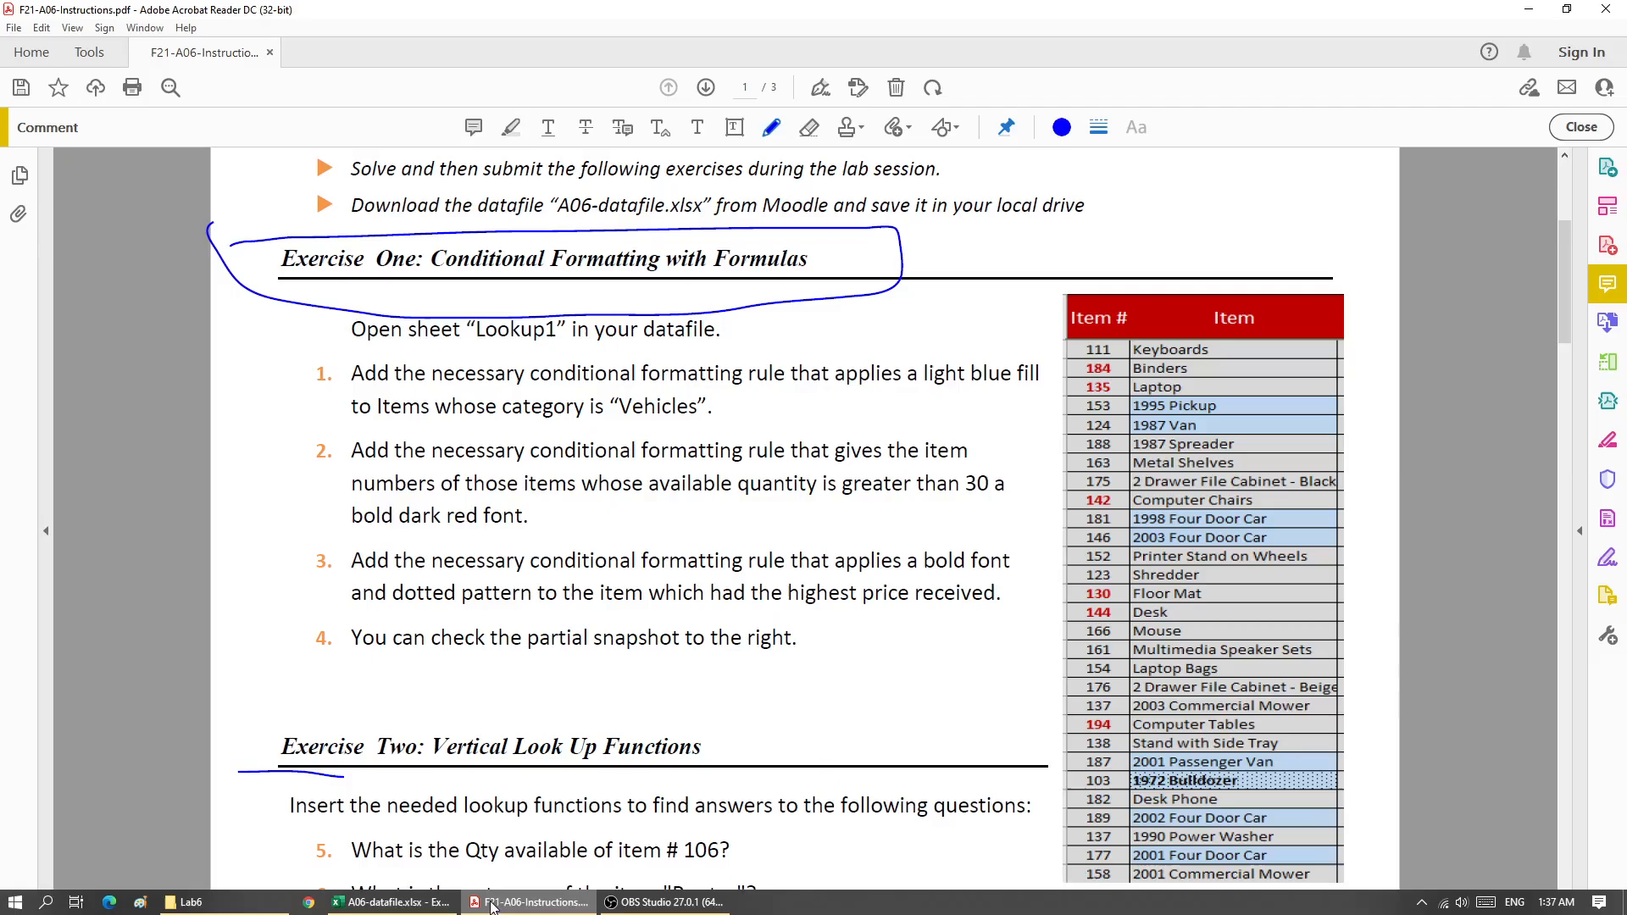
scroll(513, 406, up, 4)
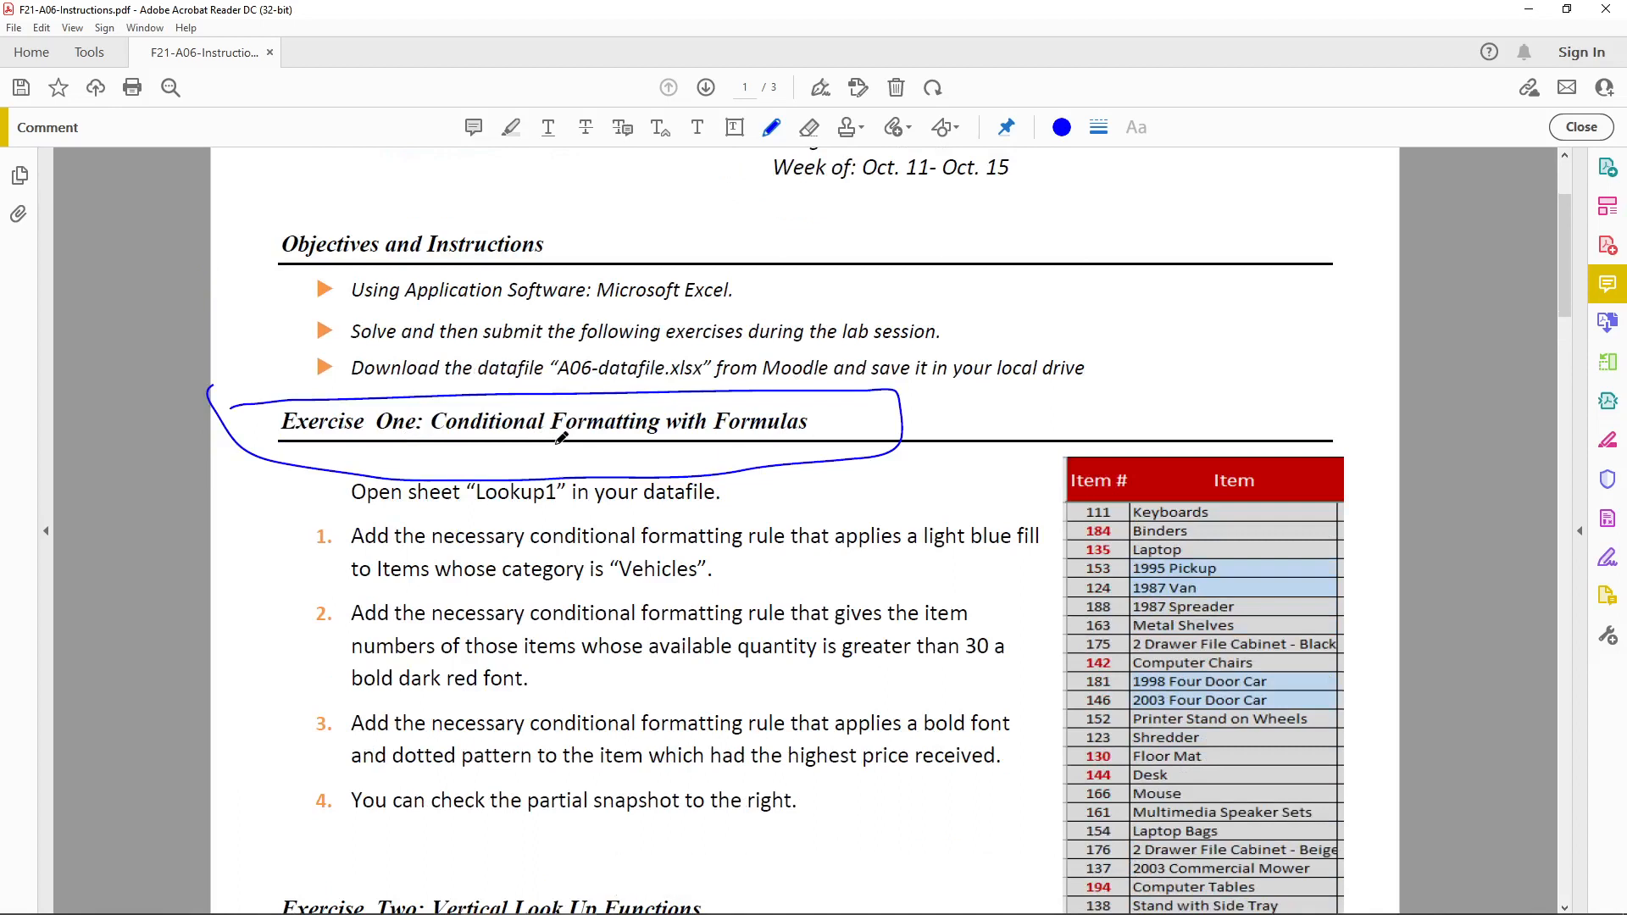
scroll(561, 439, down, 2)
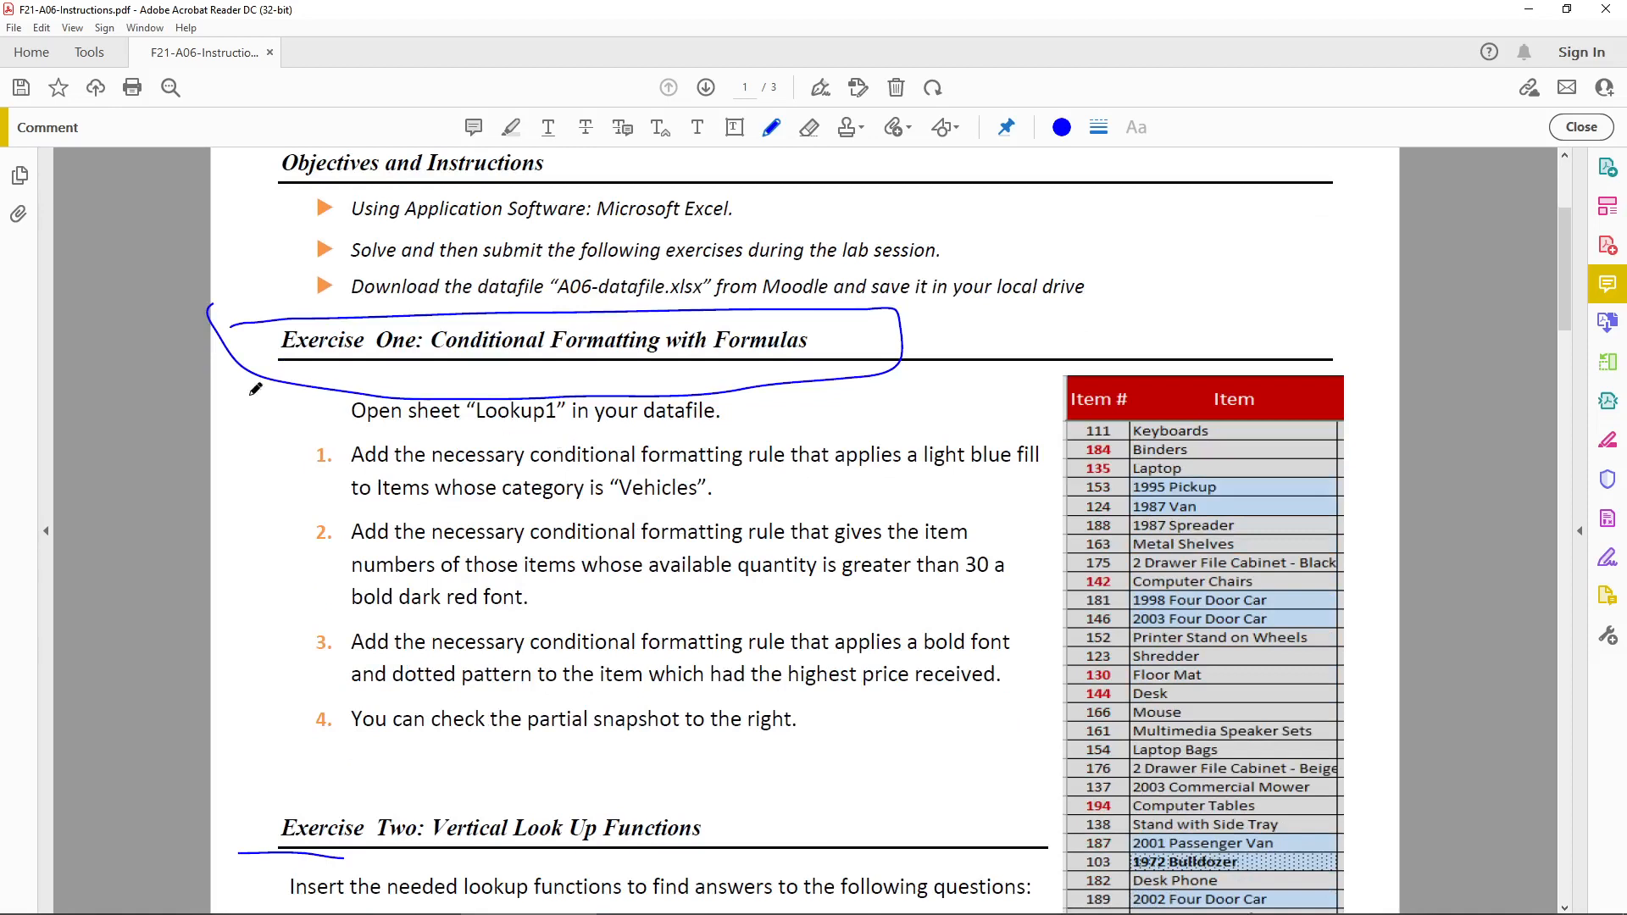
scroll(459, 406, down, 1)
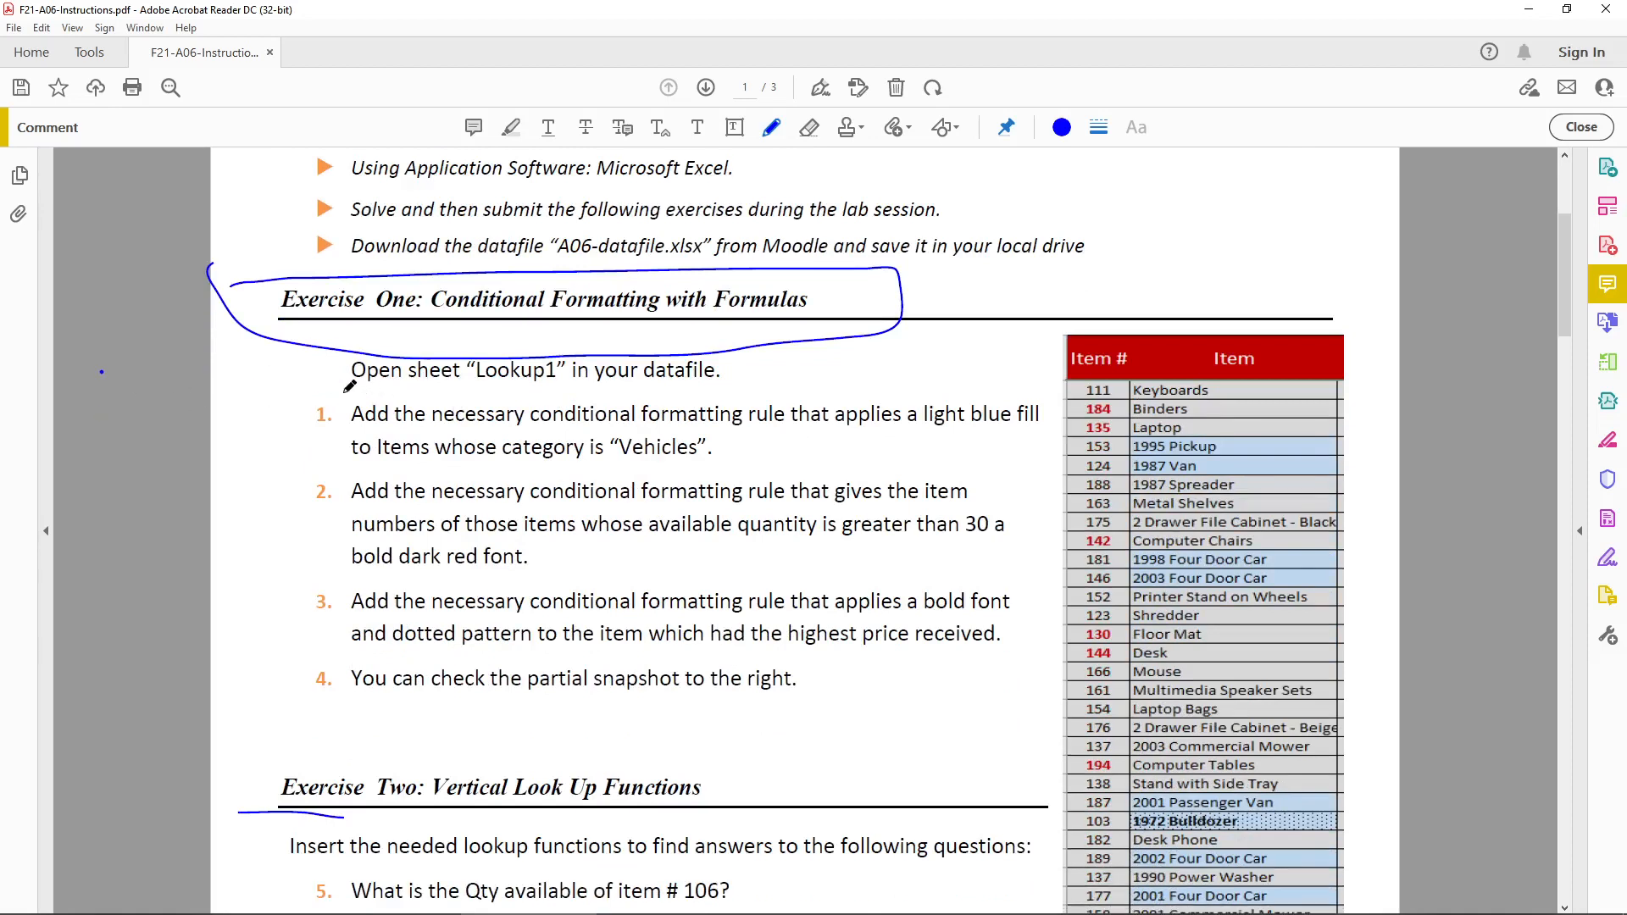
drag(345, 392, 566, 395)
drag(369, 430, 1036, 433)
drag(357, 471, 708, 466)
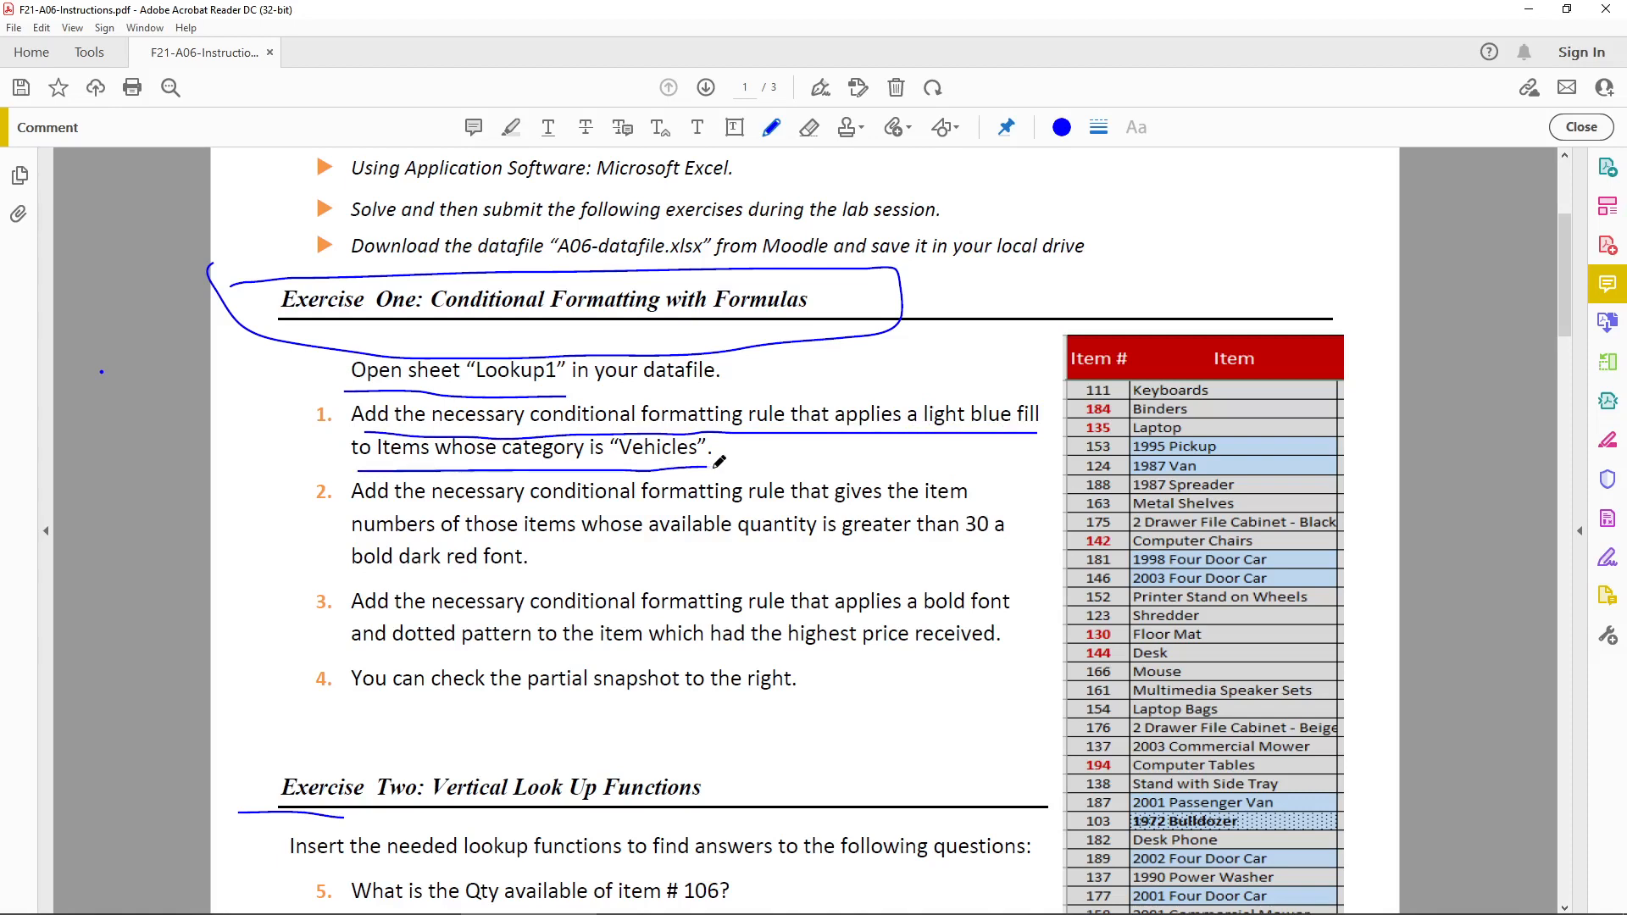
mouse_move(1191, 332)
mouse_down()
mouse_move(1237, 373)
mouse_move(1190, 352)
mouse_up()
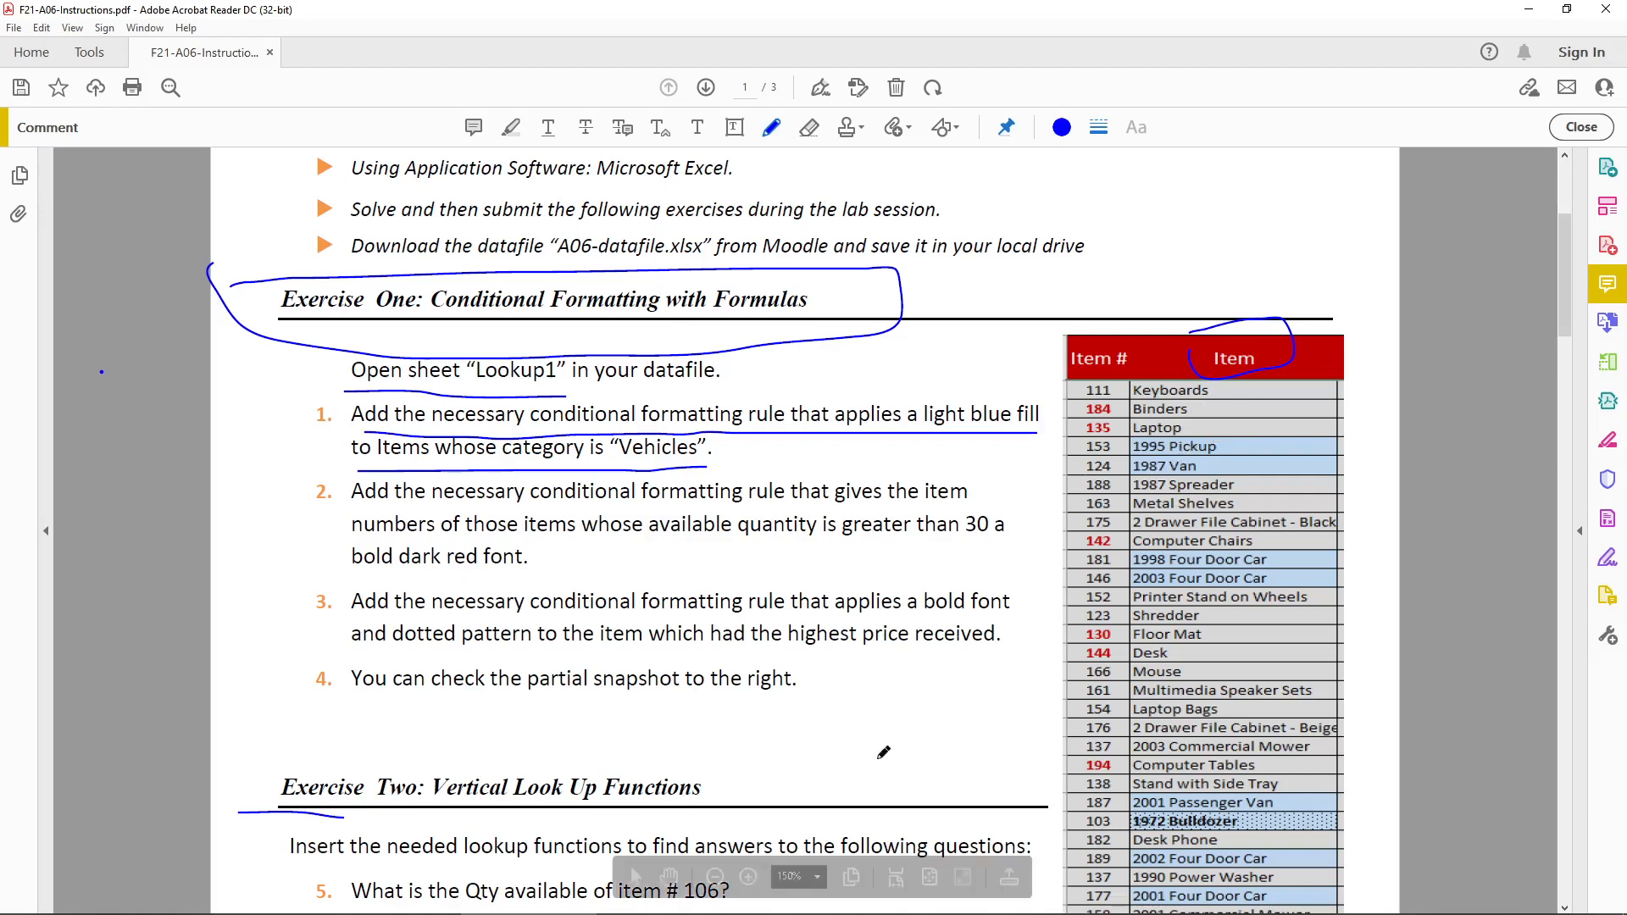
- Switch to Excel and set up an Equal To highlight rule for "Vehicles" on the Category data starting at D4
mouse_move(513, 908)
click(392, 902)
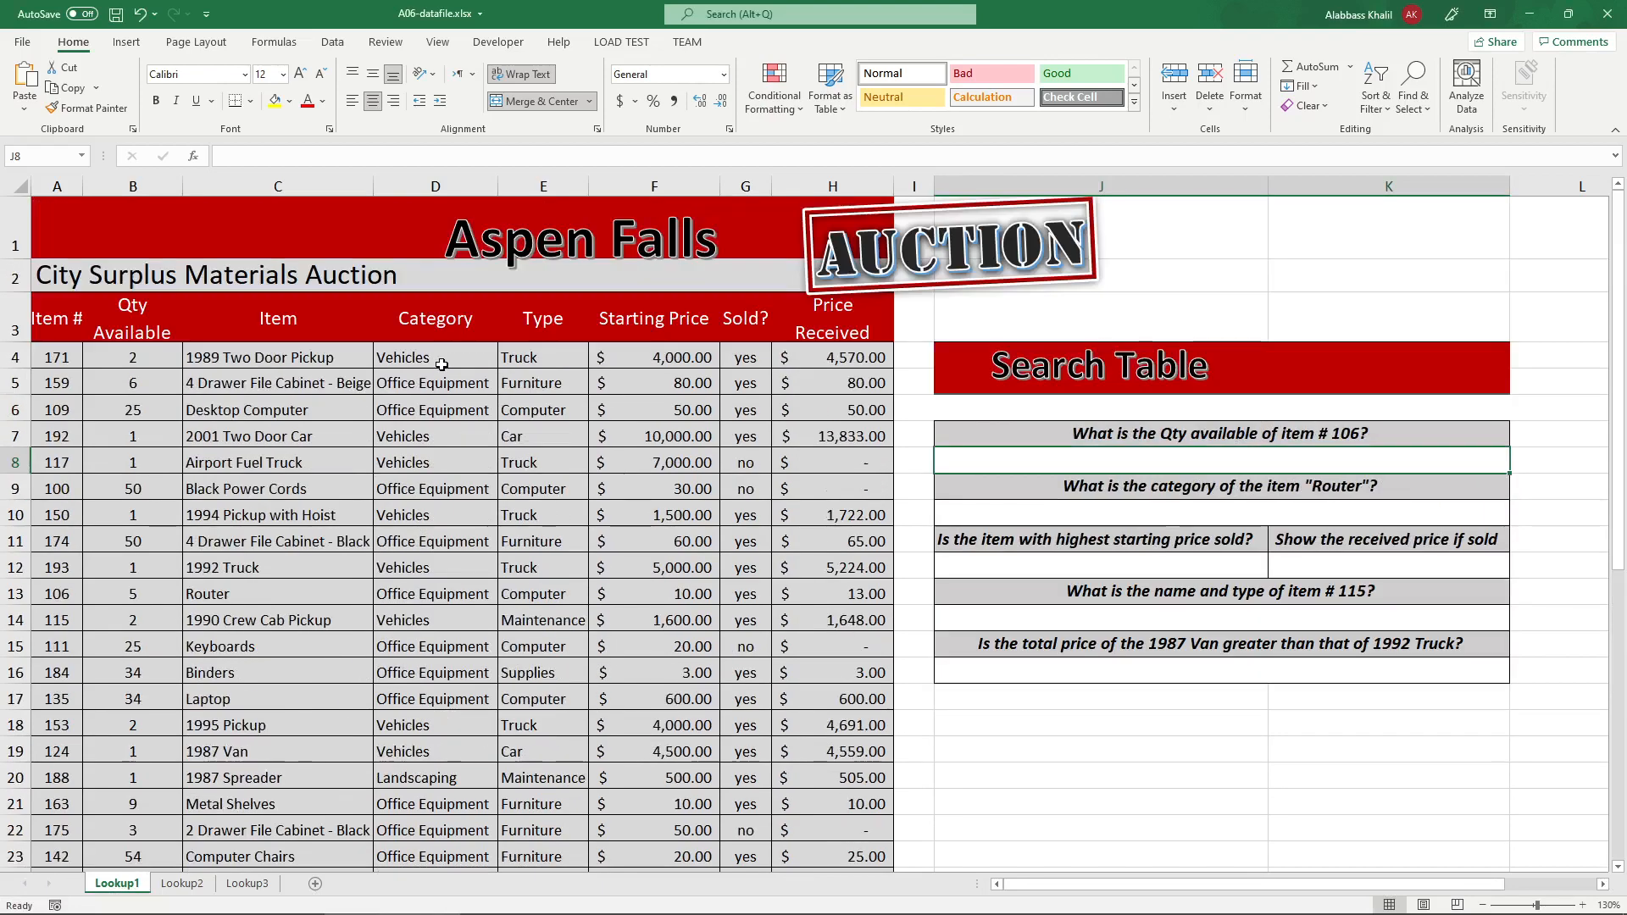
click(442, 364)
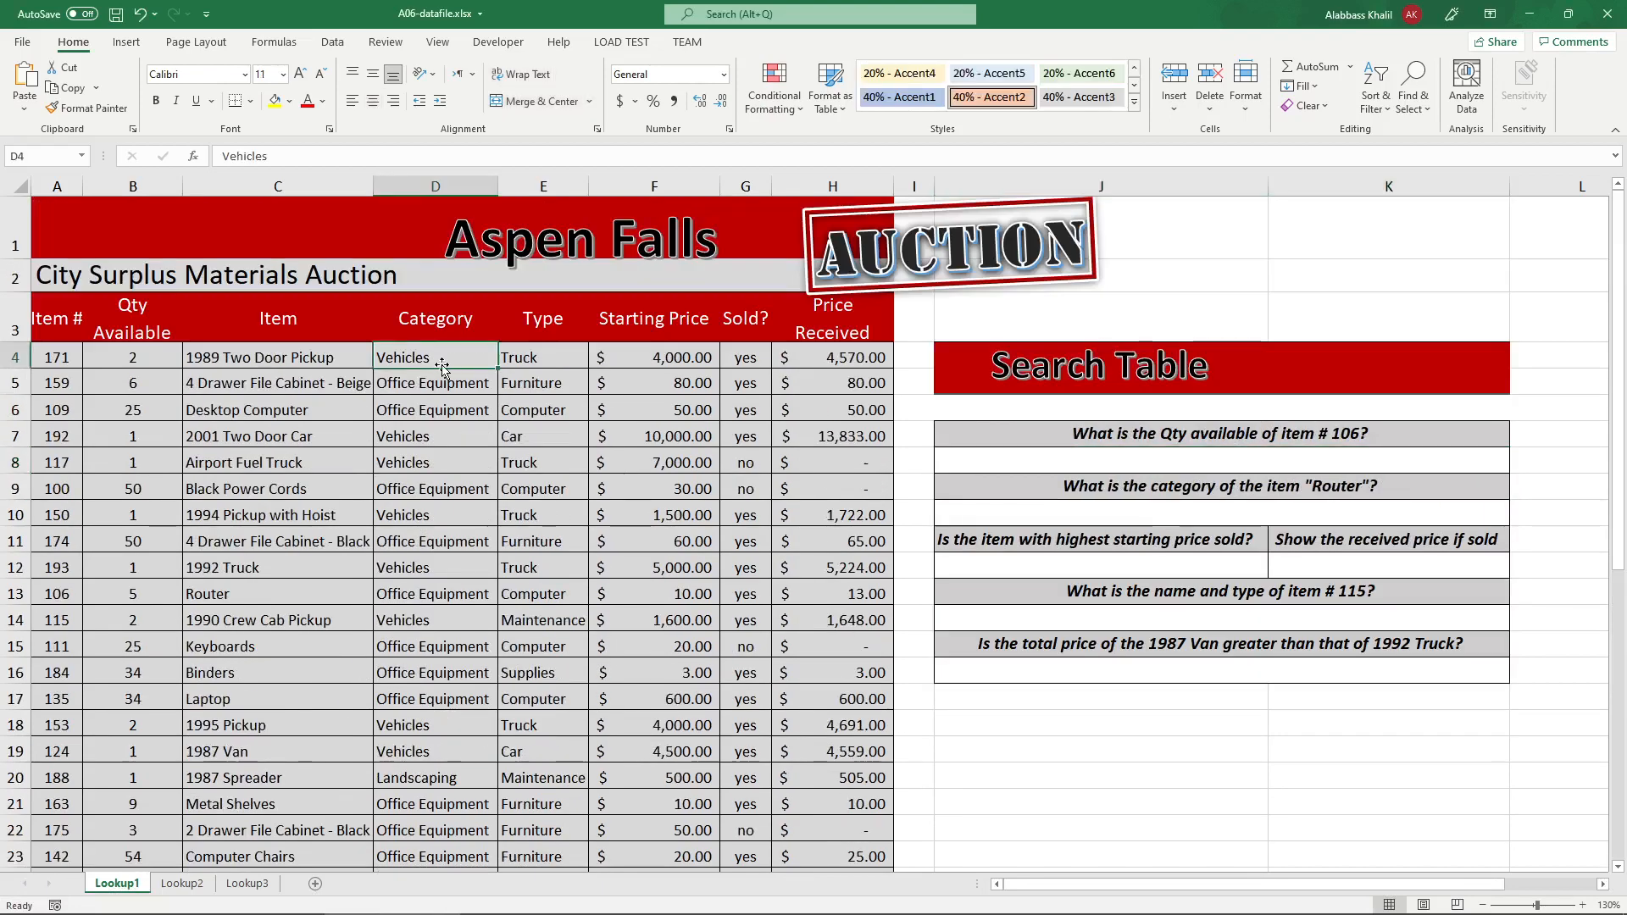
key(ctrl+shift+Down)
key(ctrl+BackSpace)
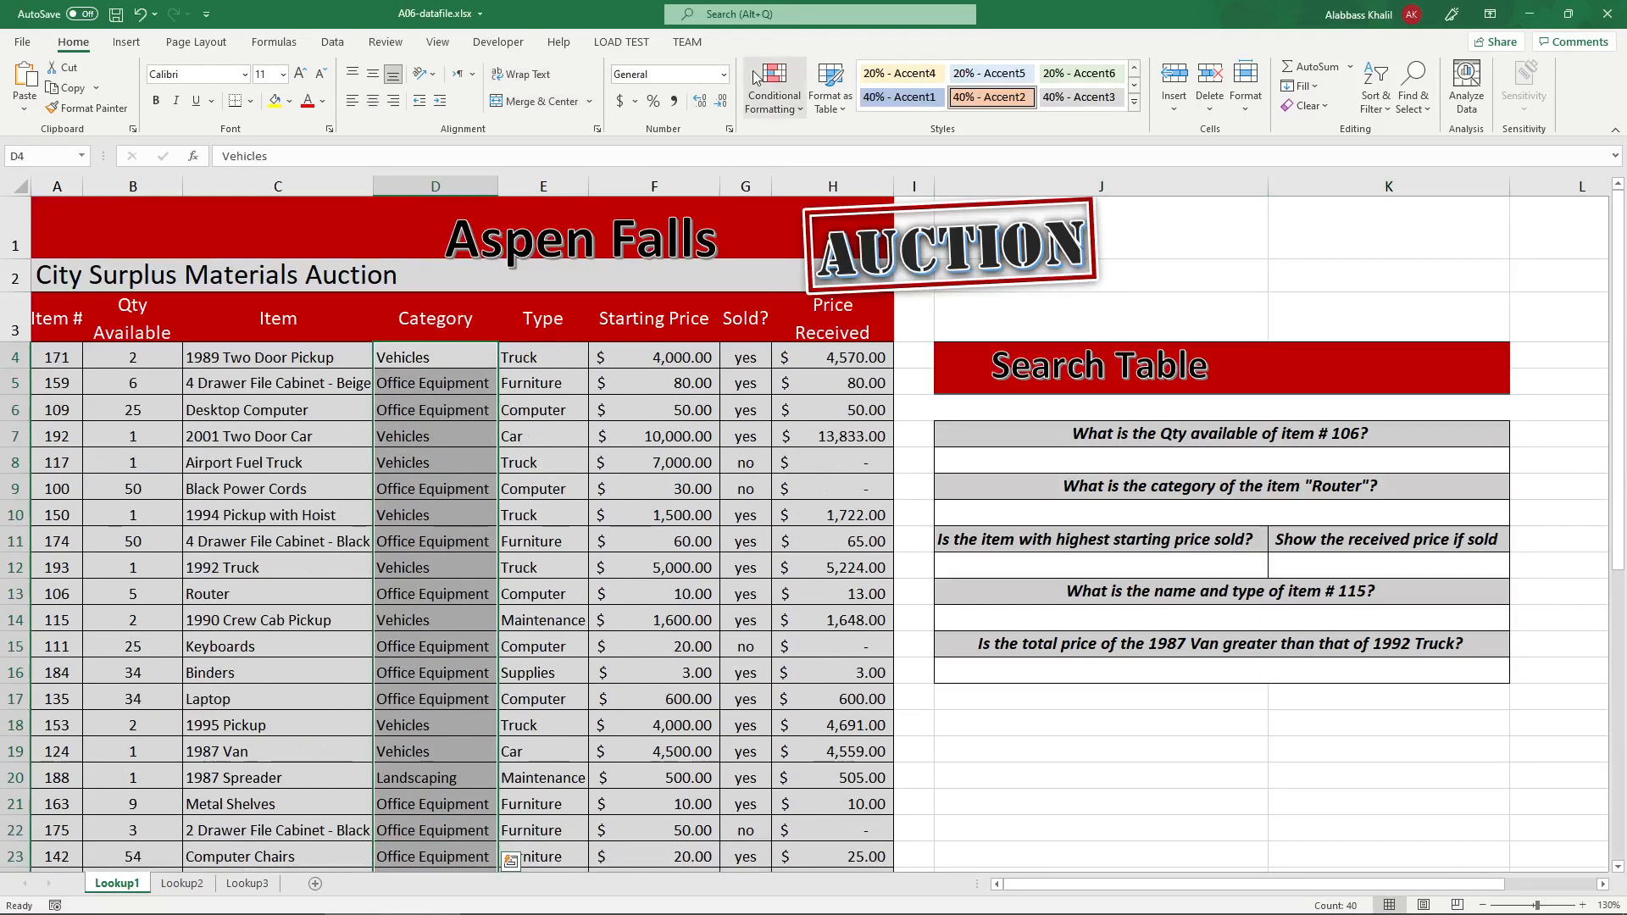
click(797, 107)
mouse_move(839, 144)
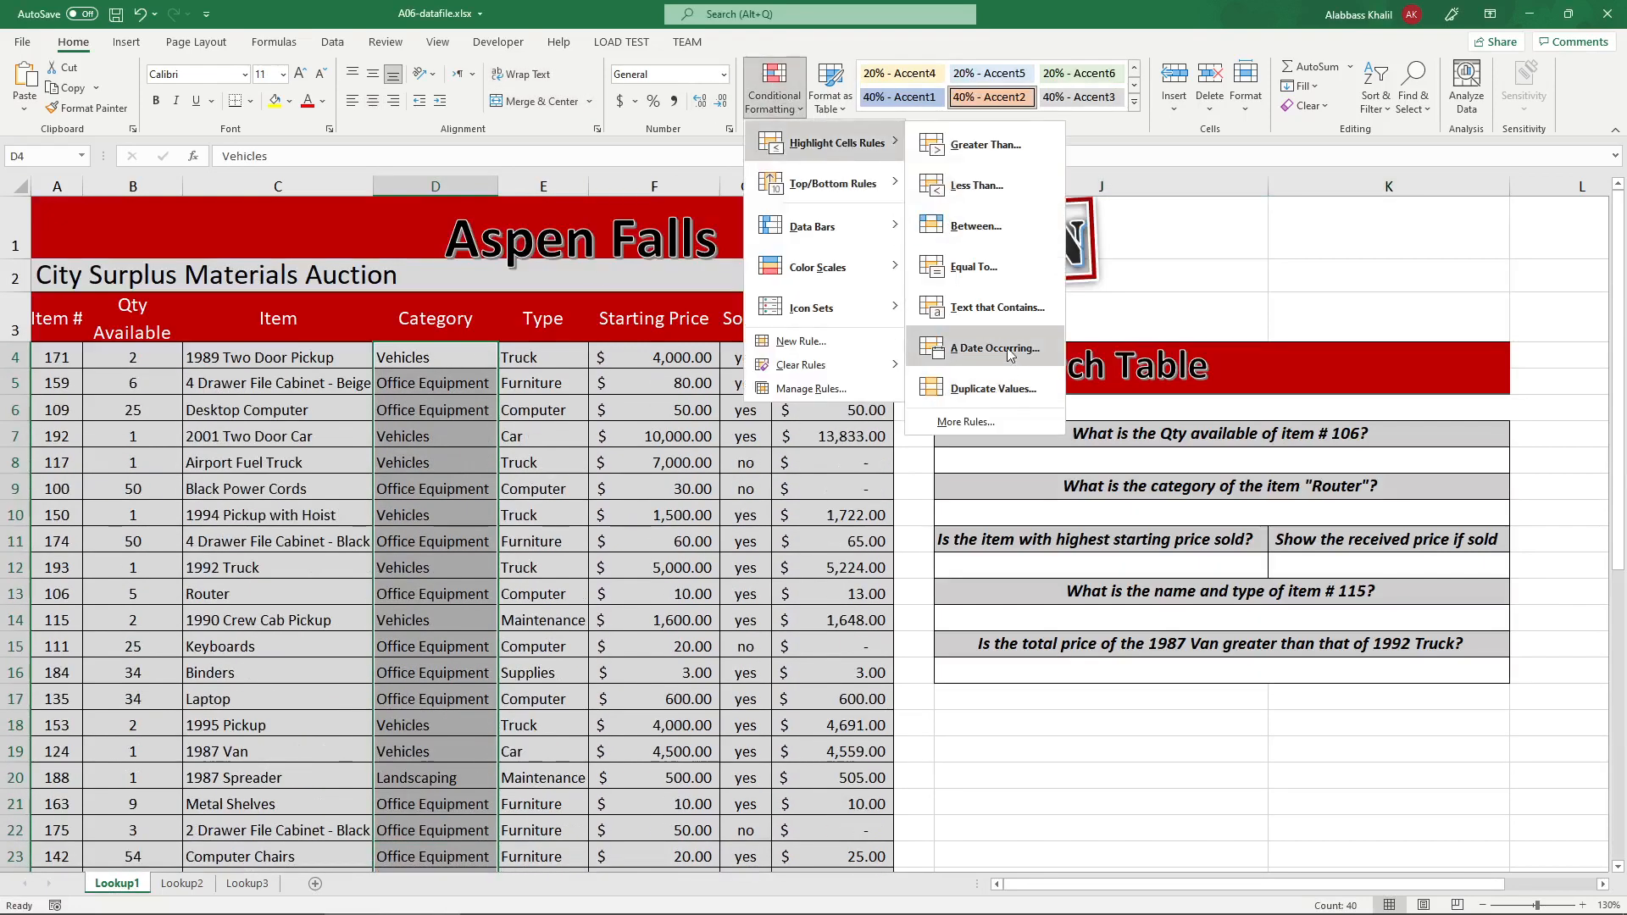
click(993, 280)
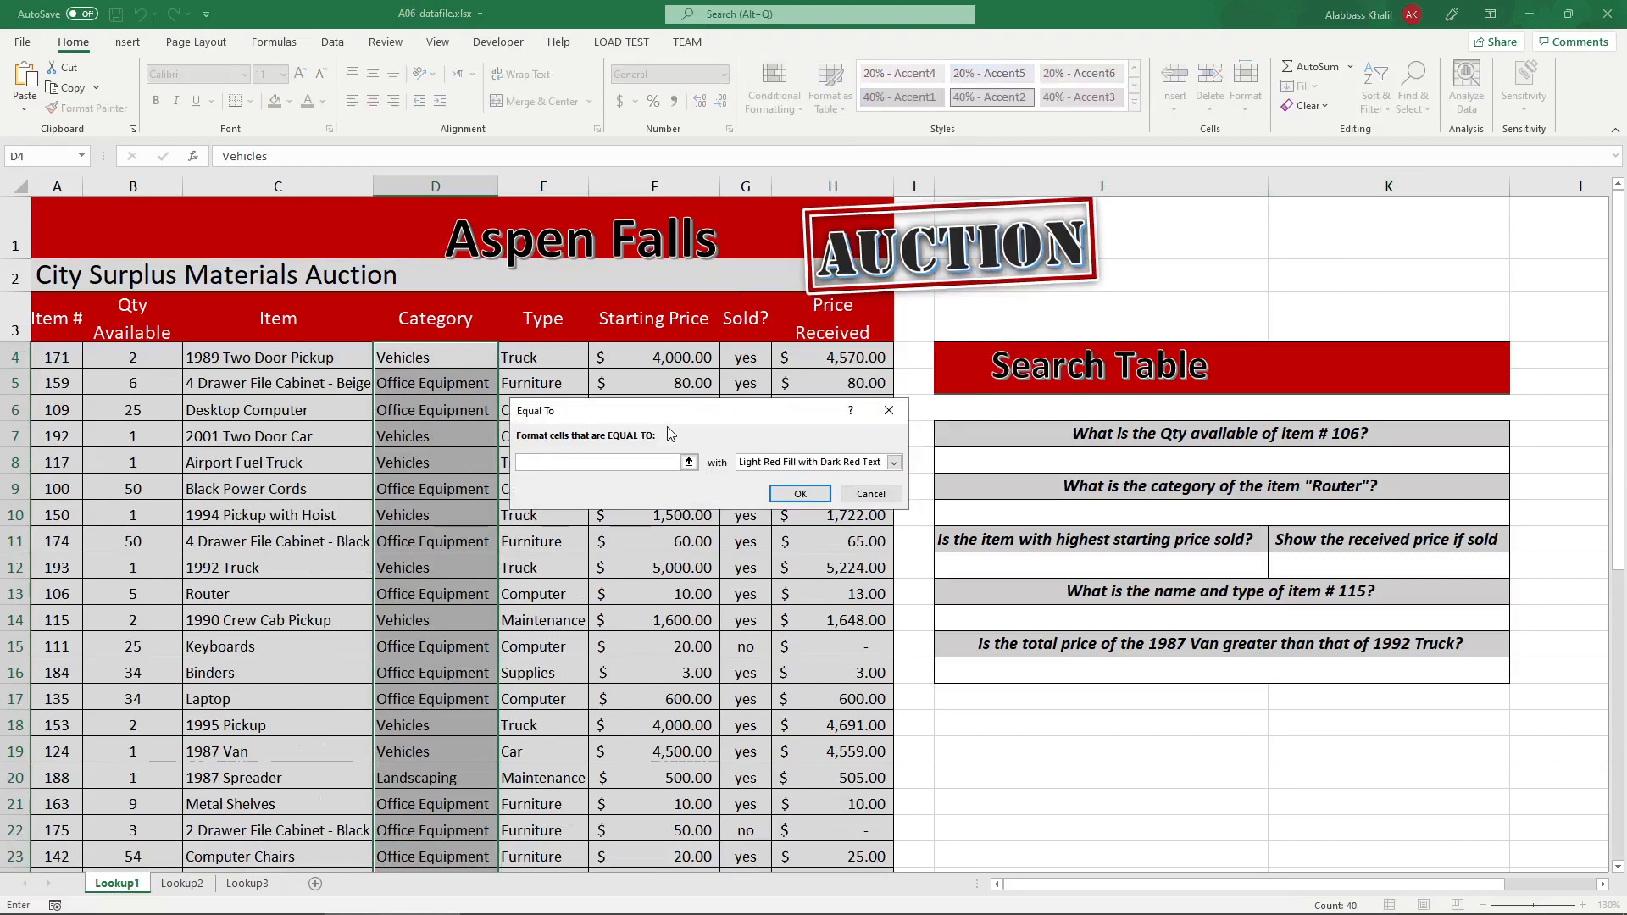
text(Veichles)
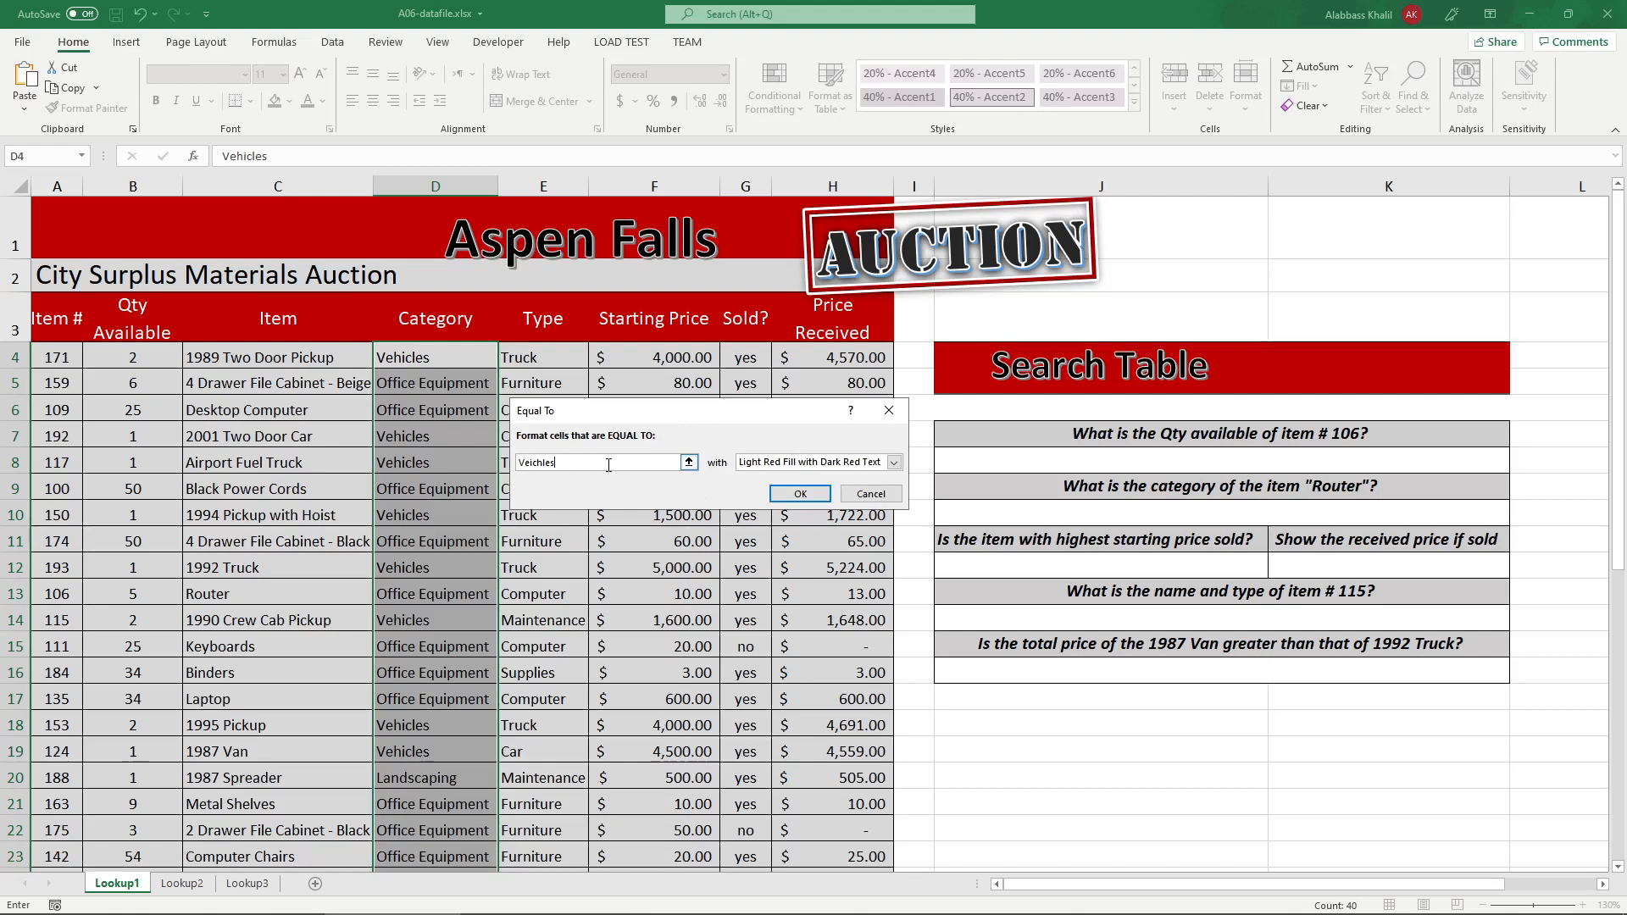
key(BackSpace)
key(BackSpace)
key(BackSpace)
key(BackSpace)
key(BackSpace)
key(BackSpace)
text(hicles)
- Give the Equal To rule a custom format with a light blue font color and apply it
click(893, 462)
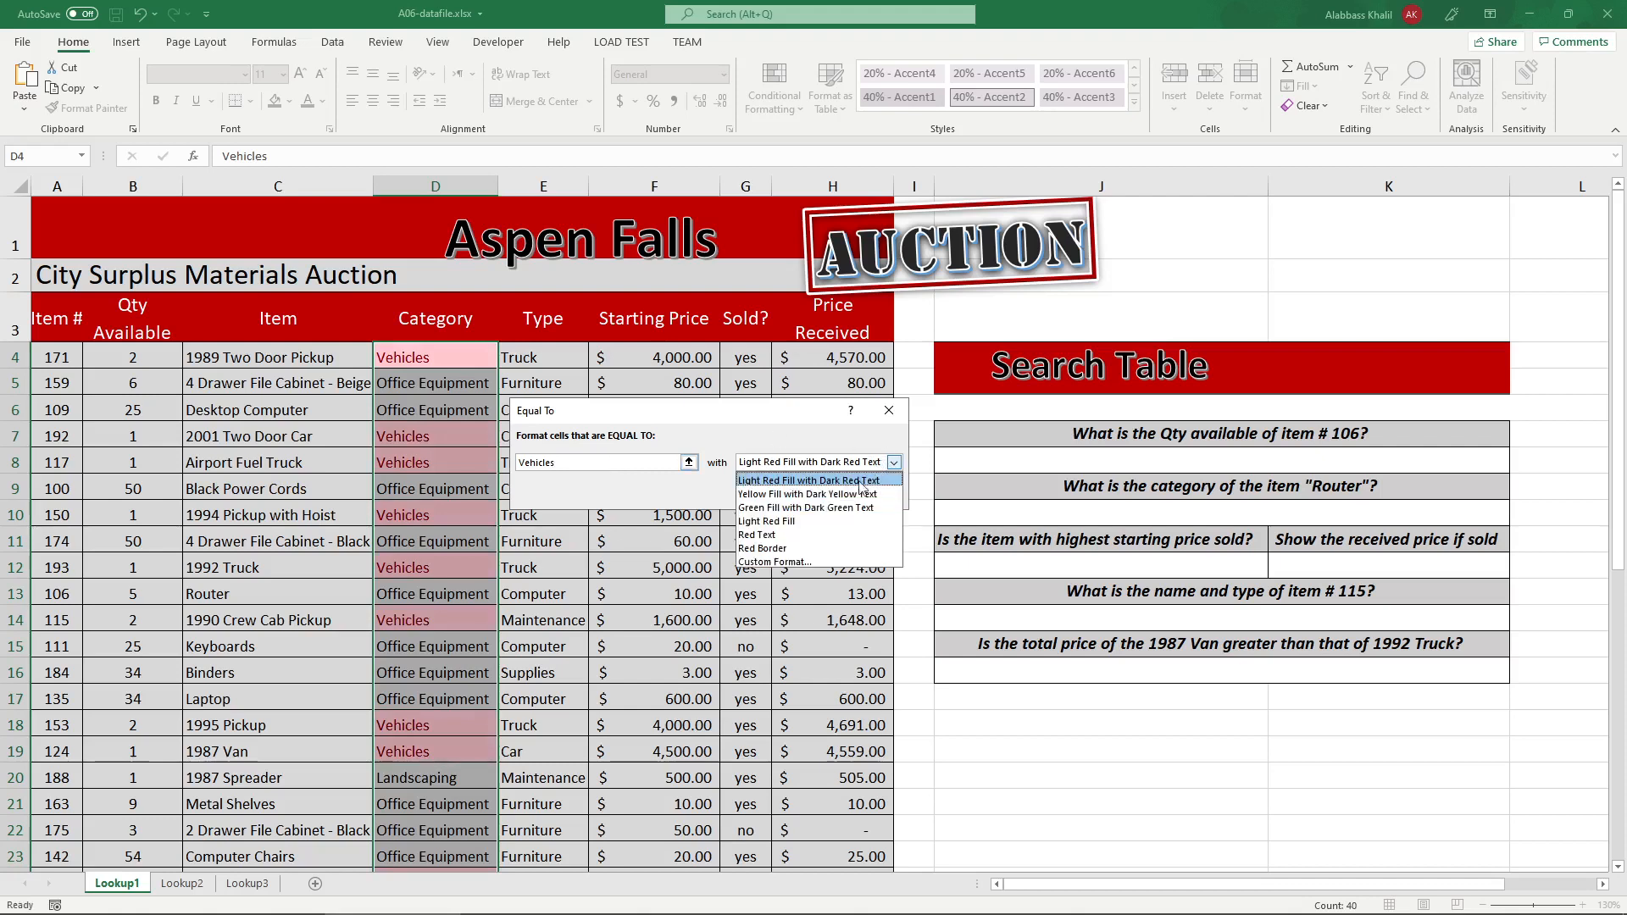
click(778, 562)
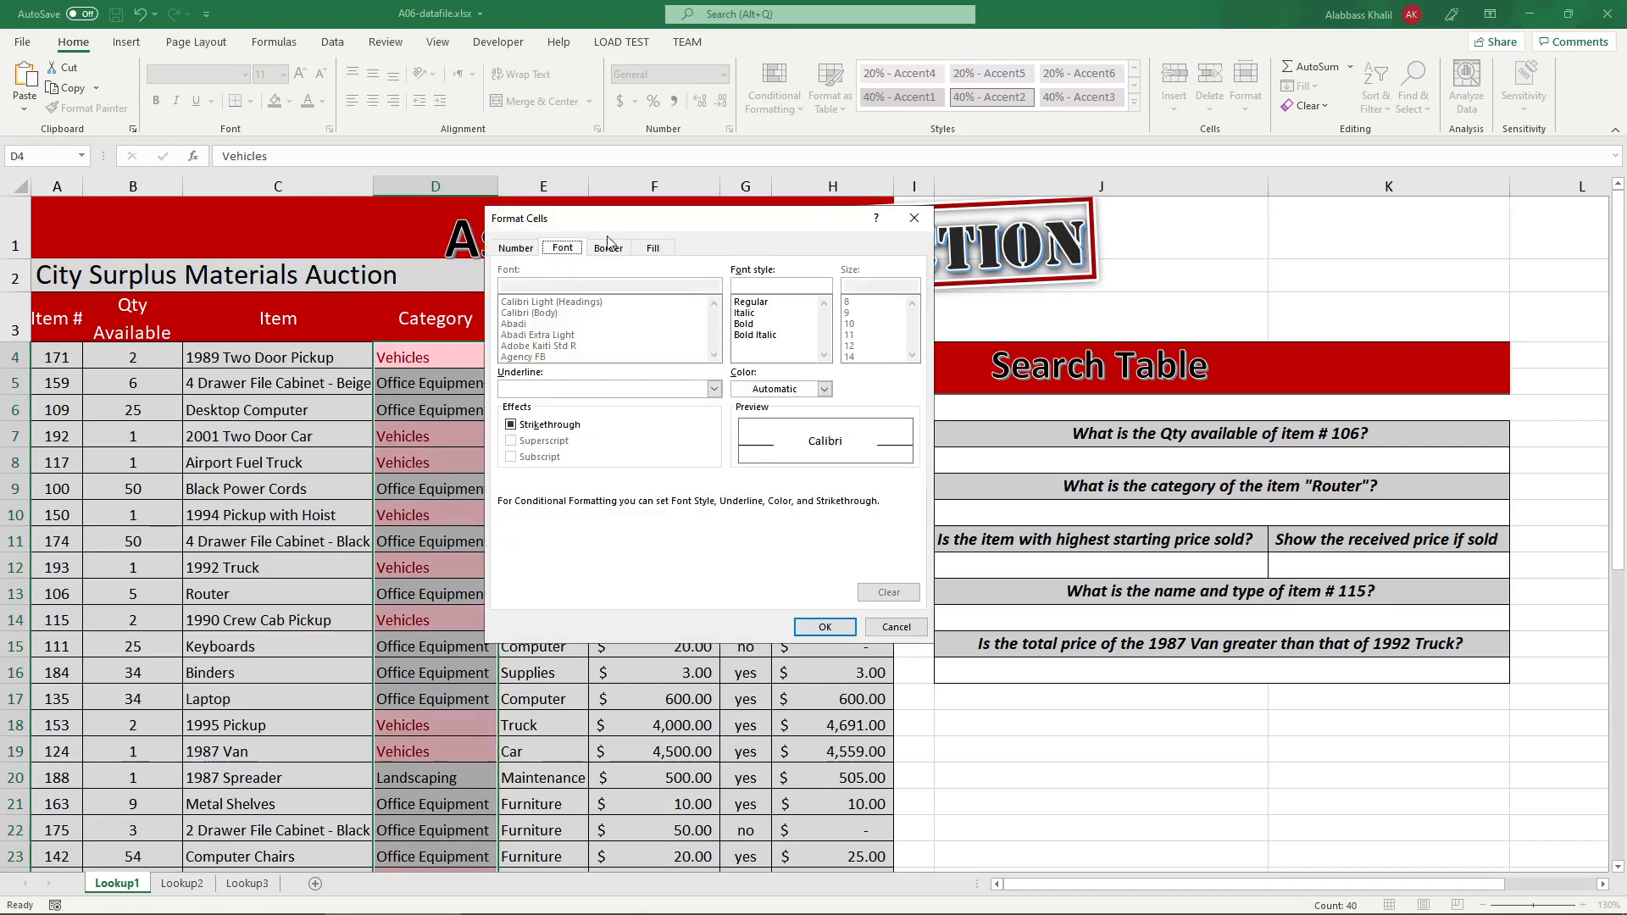
click(823, 389)
click(834, 573)
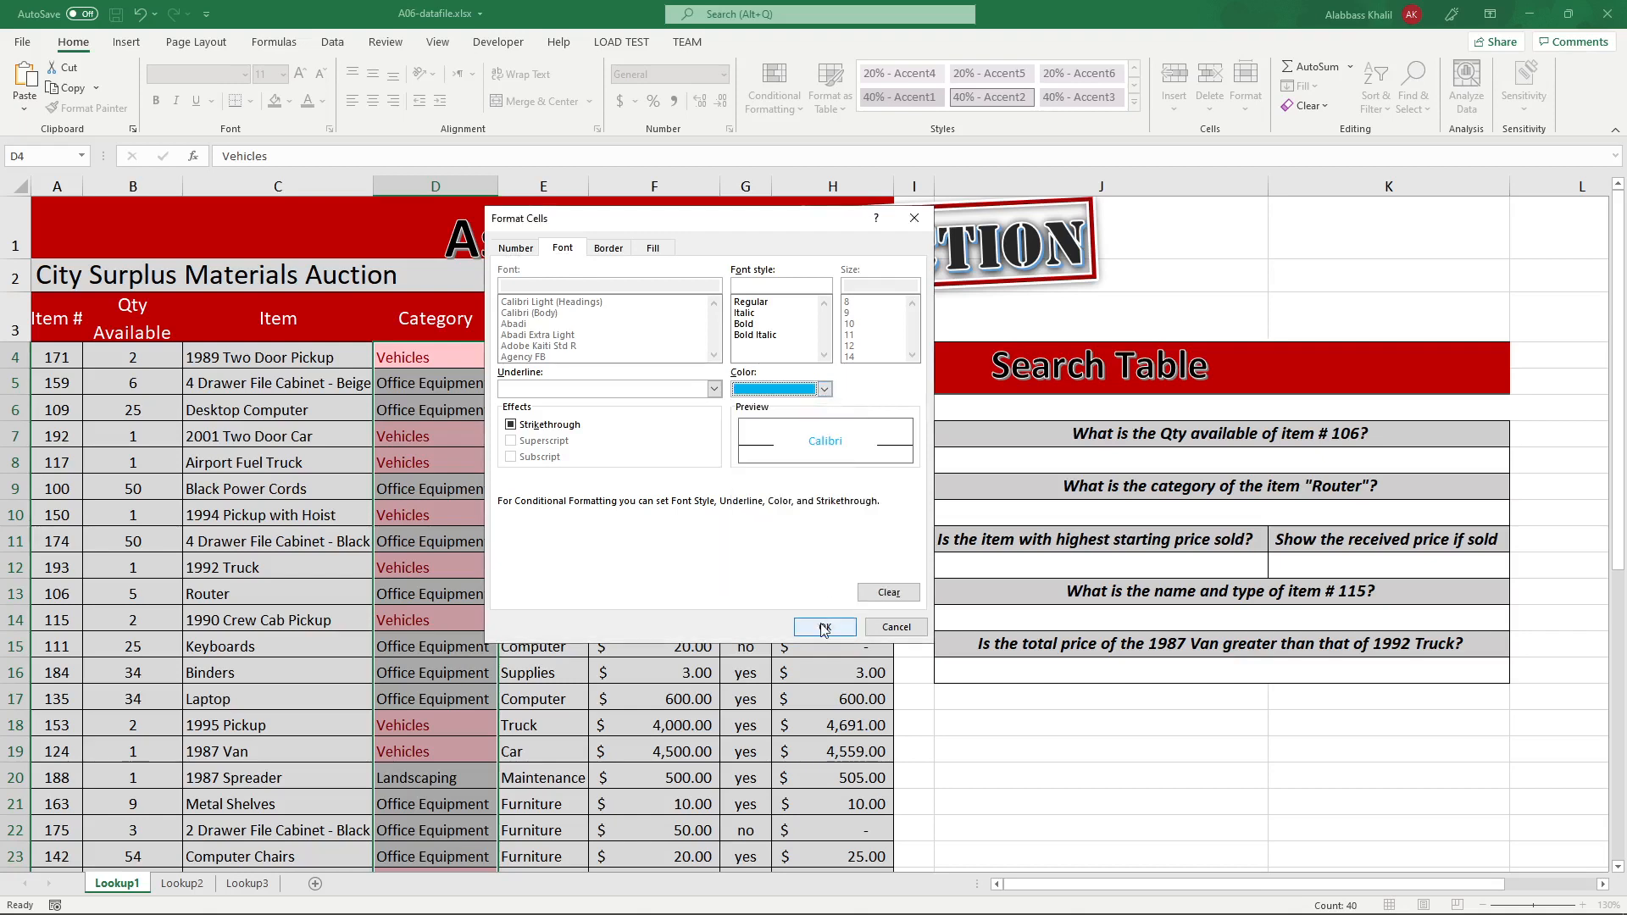
click(825, 628)
click(804, 495)
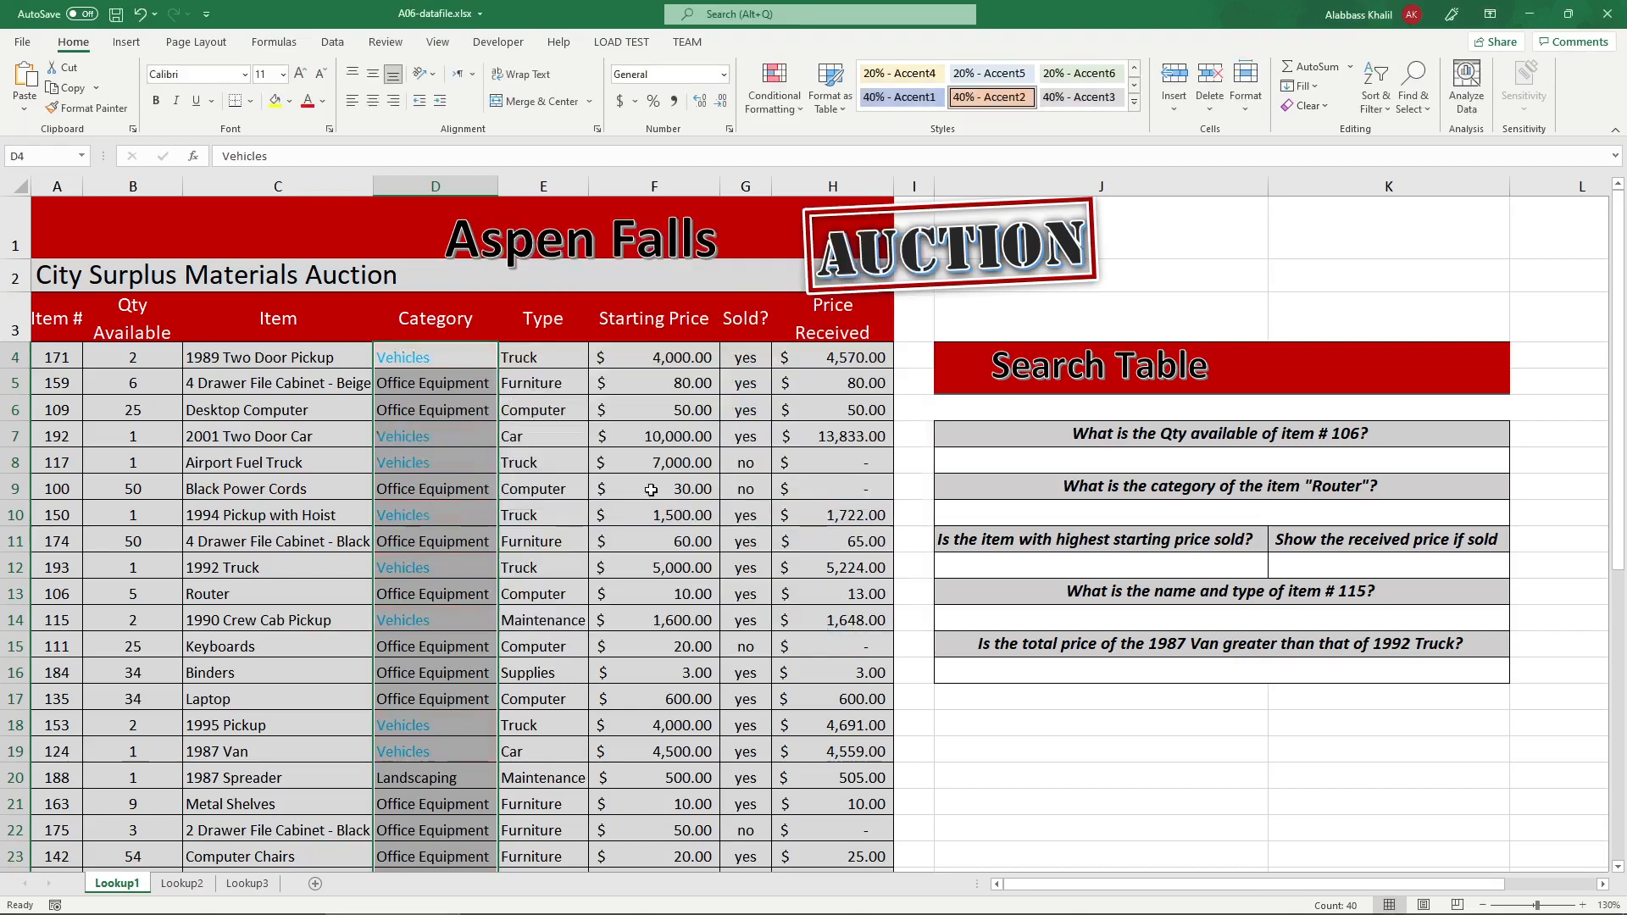
- Check the formatted Category cells and undo the conditional formatting rule
scroll(470, 441, down, 1)
click(436, 350)
scroll(542, 527, up, 1)
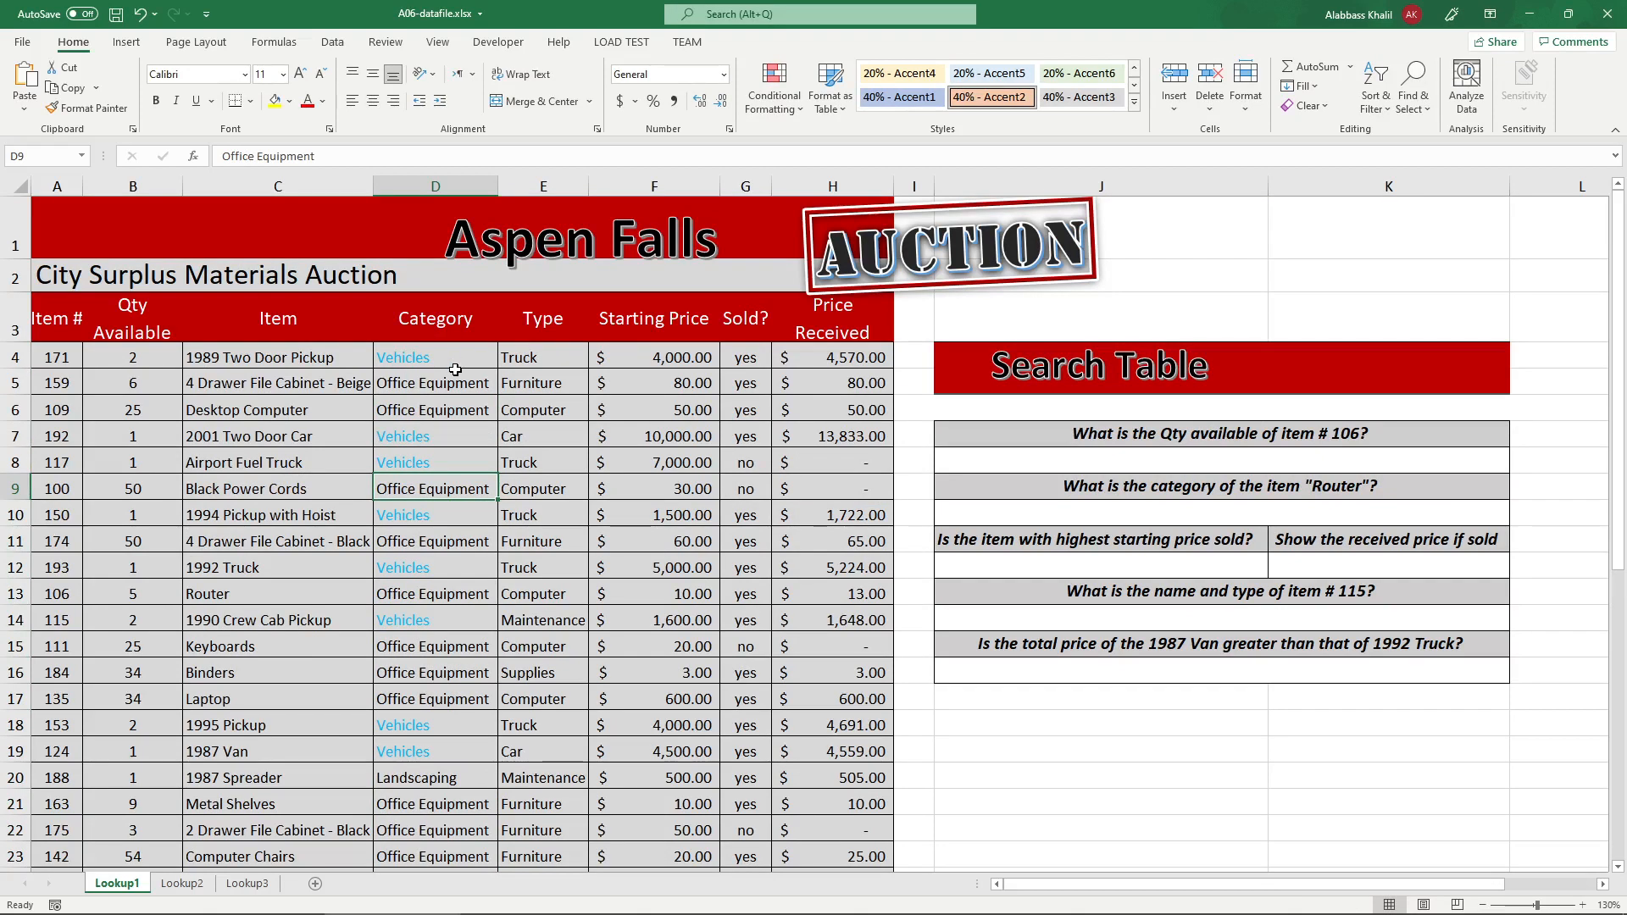
key(ctrl+z)
- Try a yellow fill on category cell D4 and item cell C4, and undo both fills
click(349, 356)
click(392, 356)
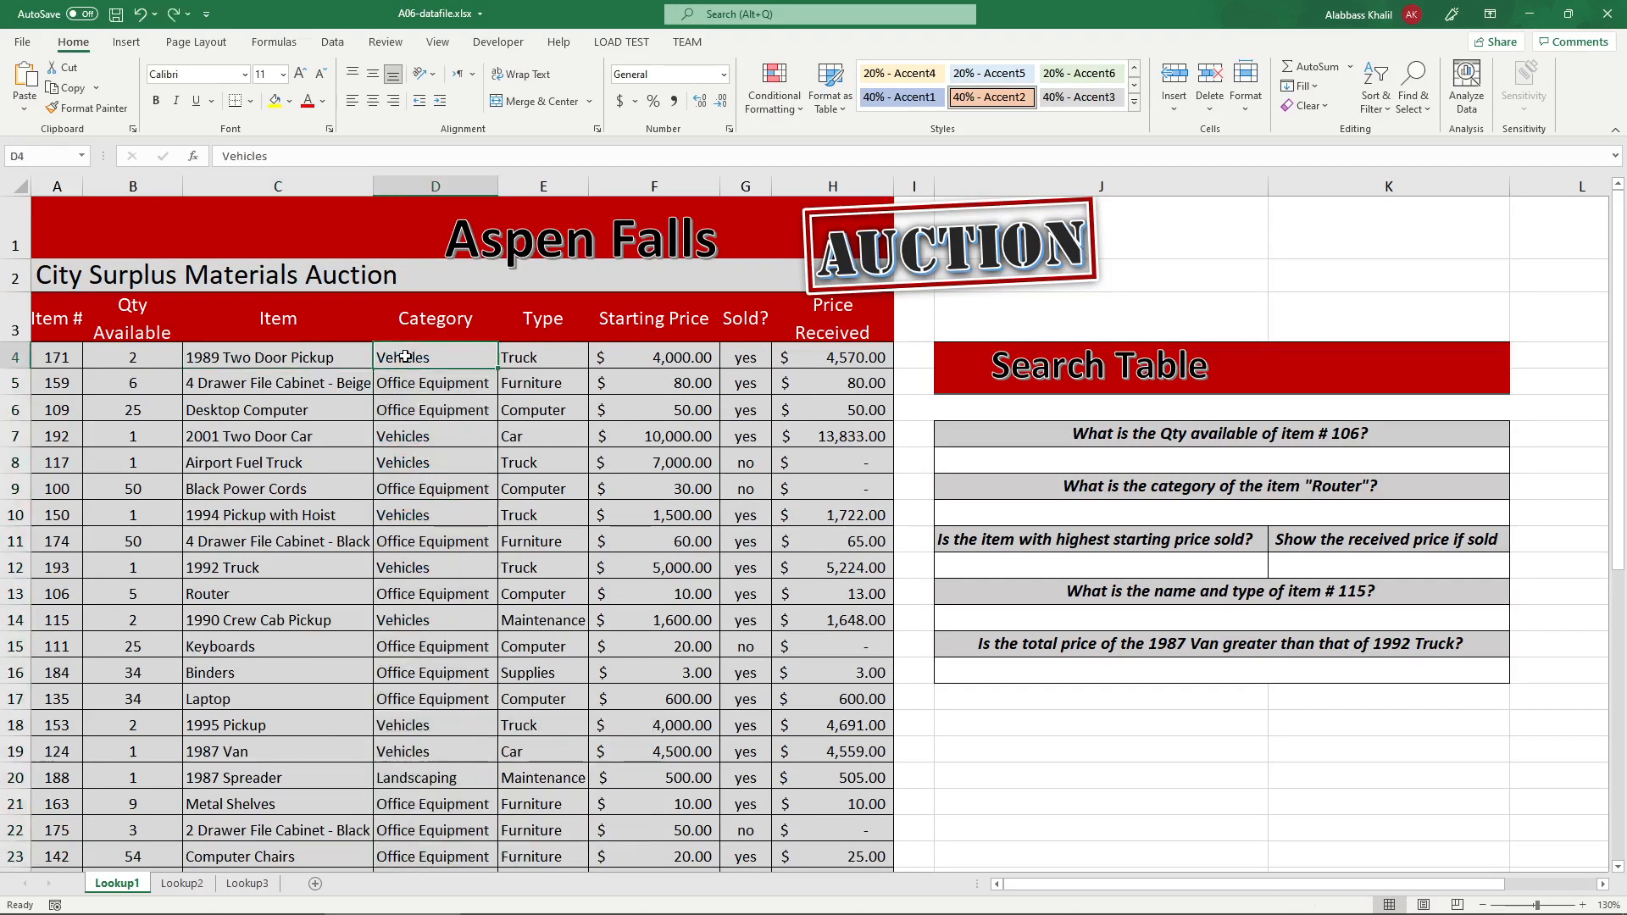
click(275, 100)
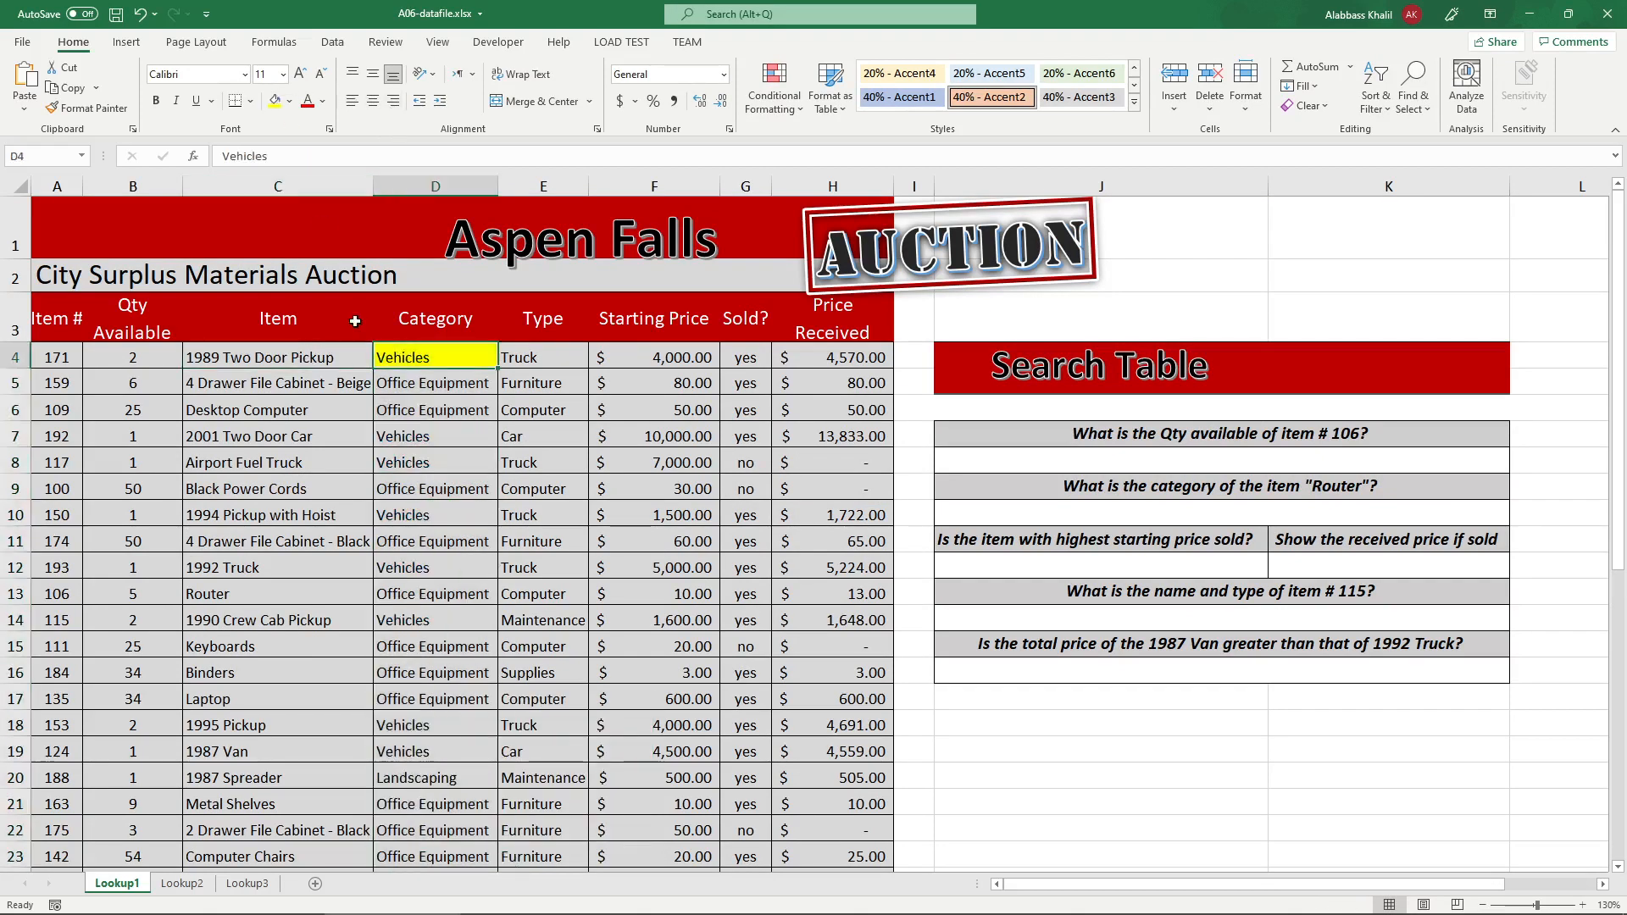
click(301, 363)
click(275, 100)
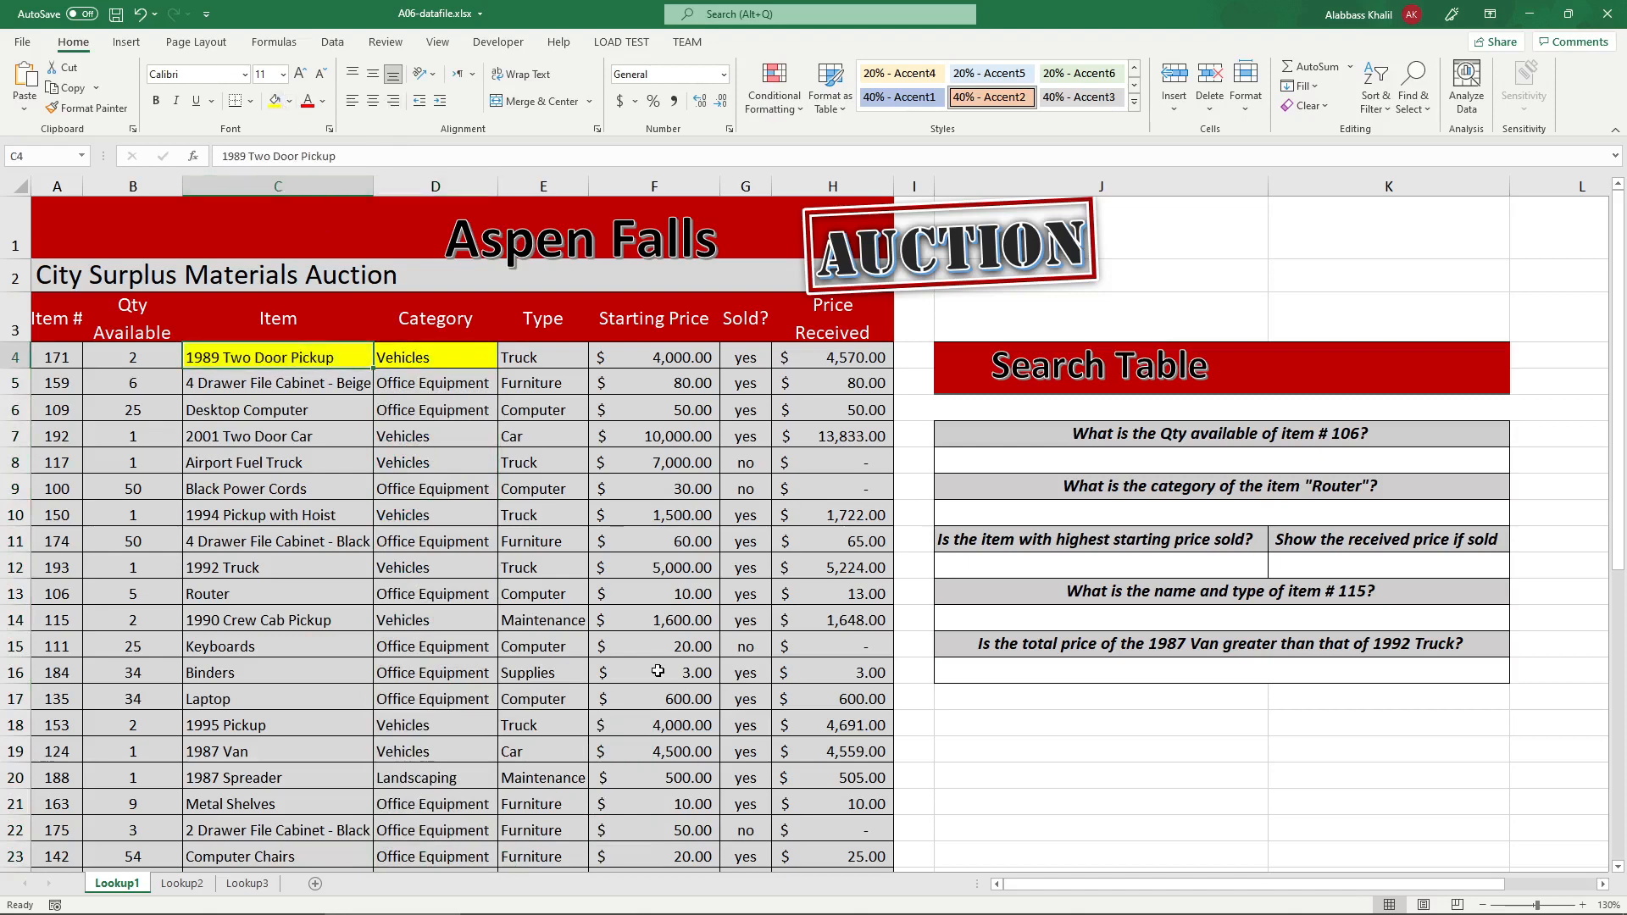
key(ctrl+z)
key(ctrl+z)
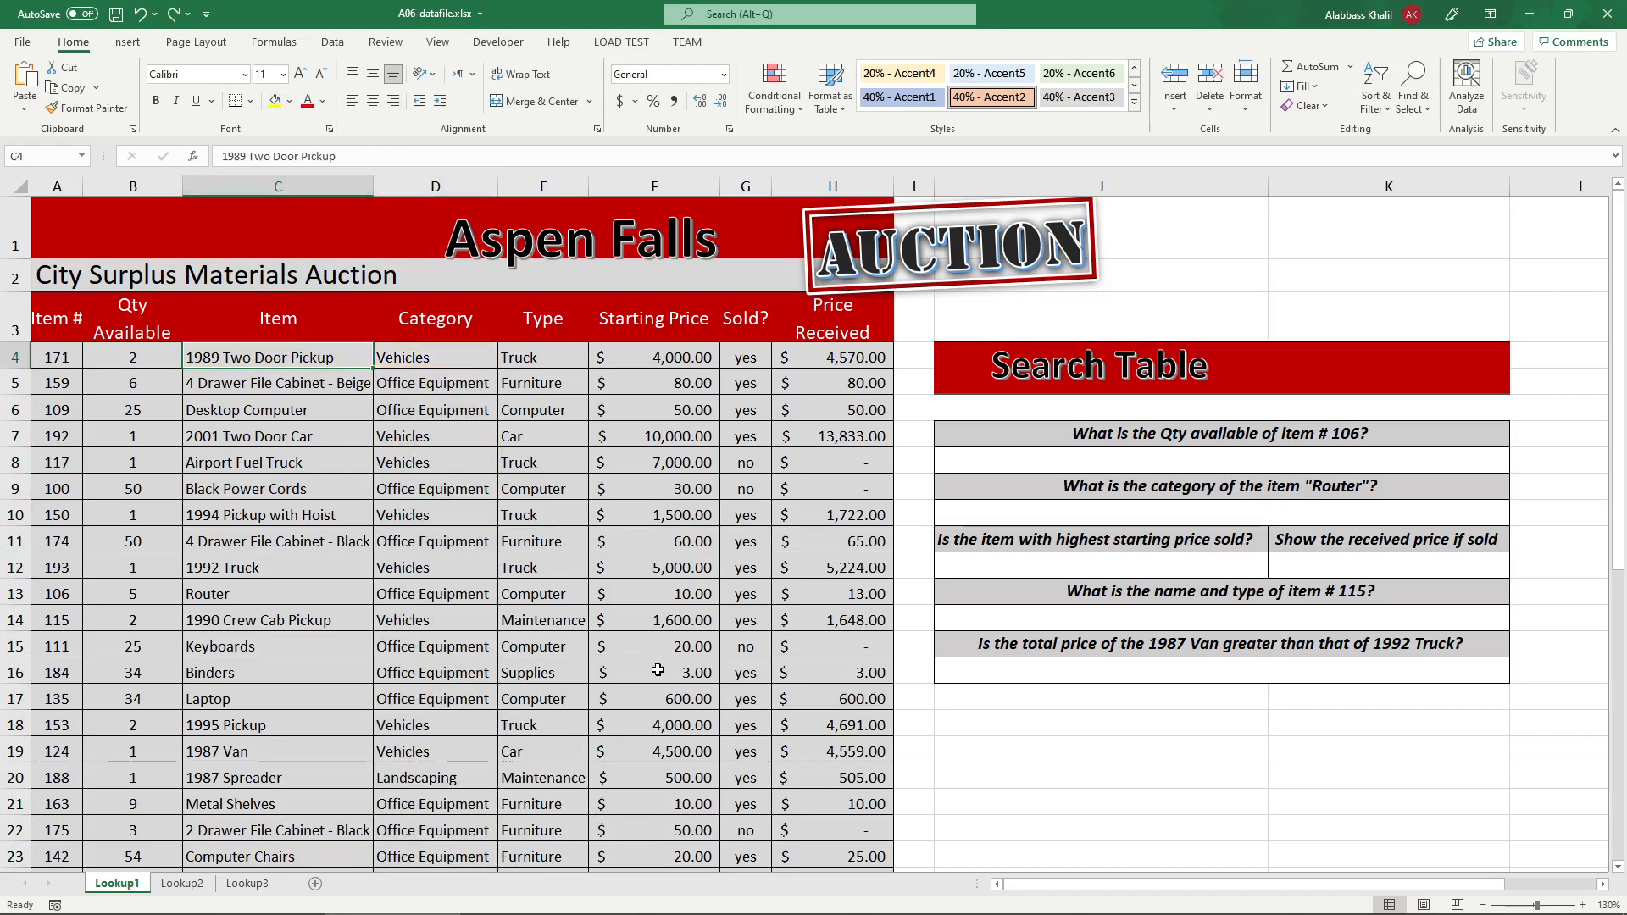
- Switch to the PDF instructions and circle the 1995 Pickup and 1987 Van entries in the snapshot
click(549, 904)
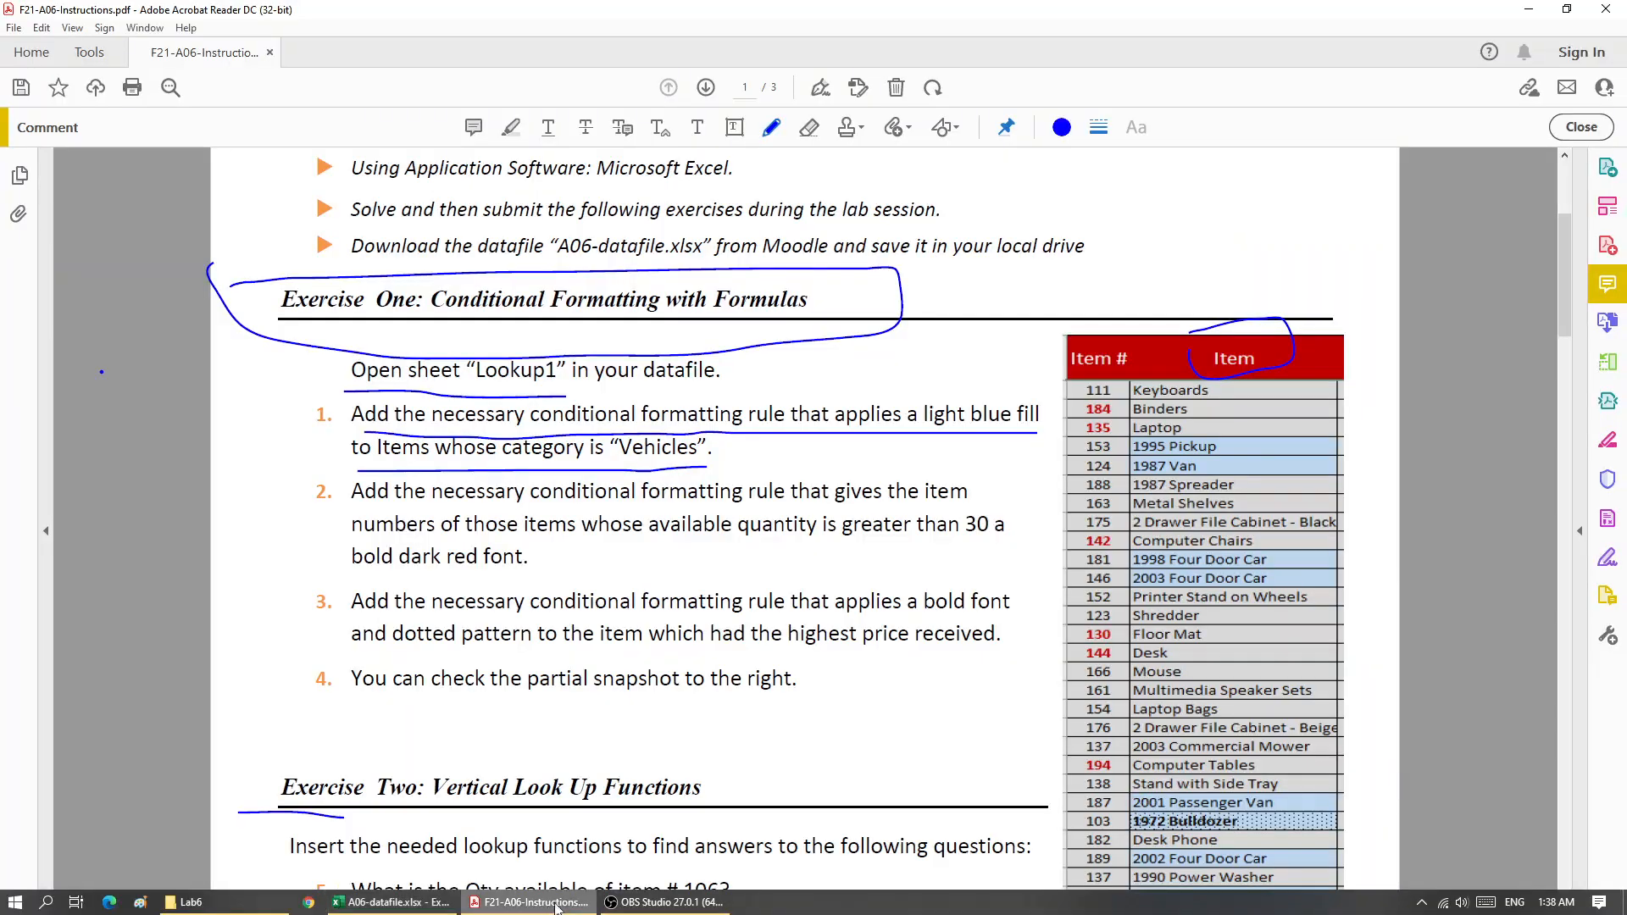
mouse_move(1129, 435)
mouse_down()
mouse_move(1221, 435)
mouse_move(1131, 439)
mouse_move(1119, 471)
mouse_move(1194, 465)
mouse_up()
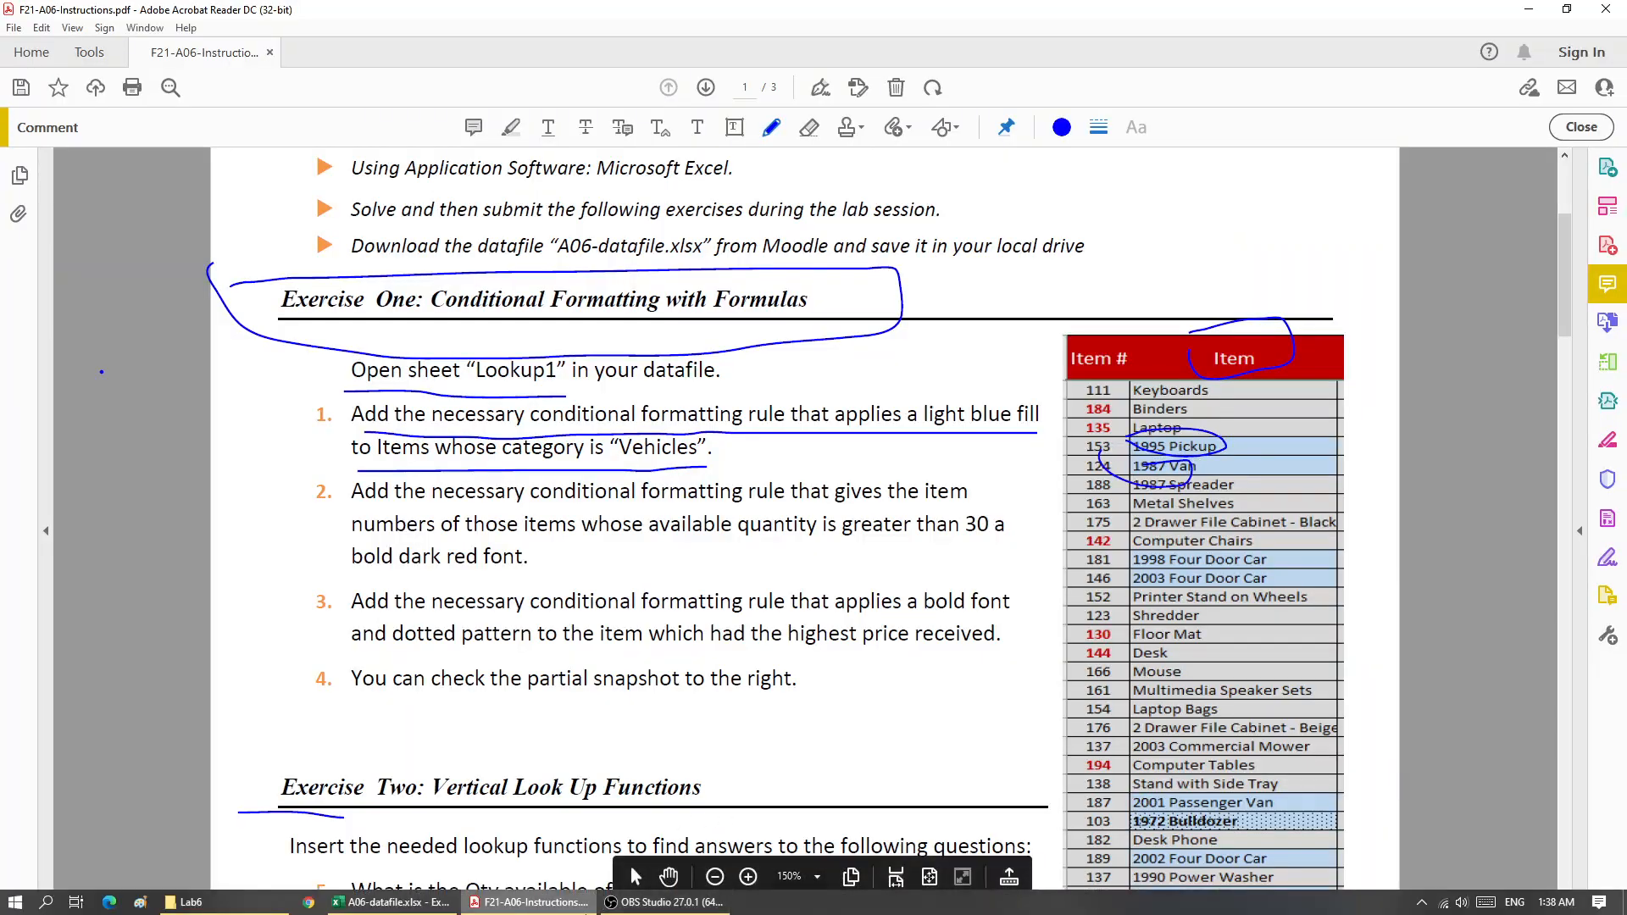
- Switch back to the Excel workbook and start a new formula-based conditional formatting rule for the item cells C4:C43
click(394, 903)
key(Left)
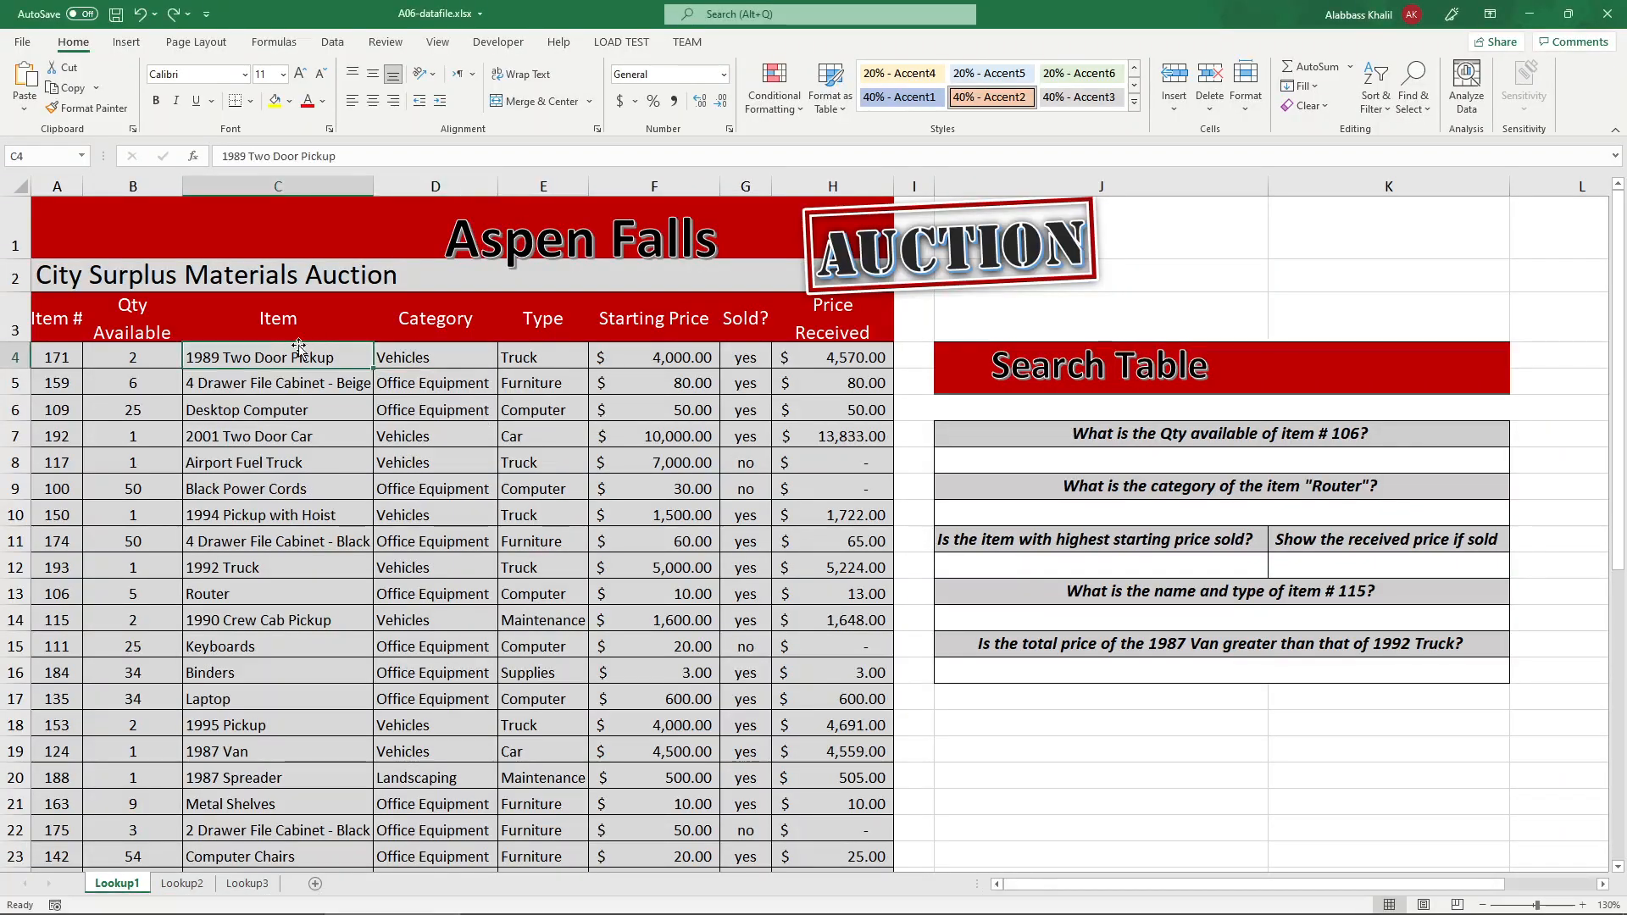
key(ctrl+shift+Down)
scroll(501, 417, up, 4)
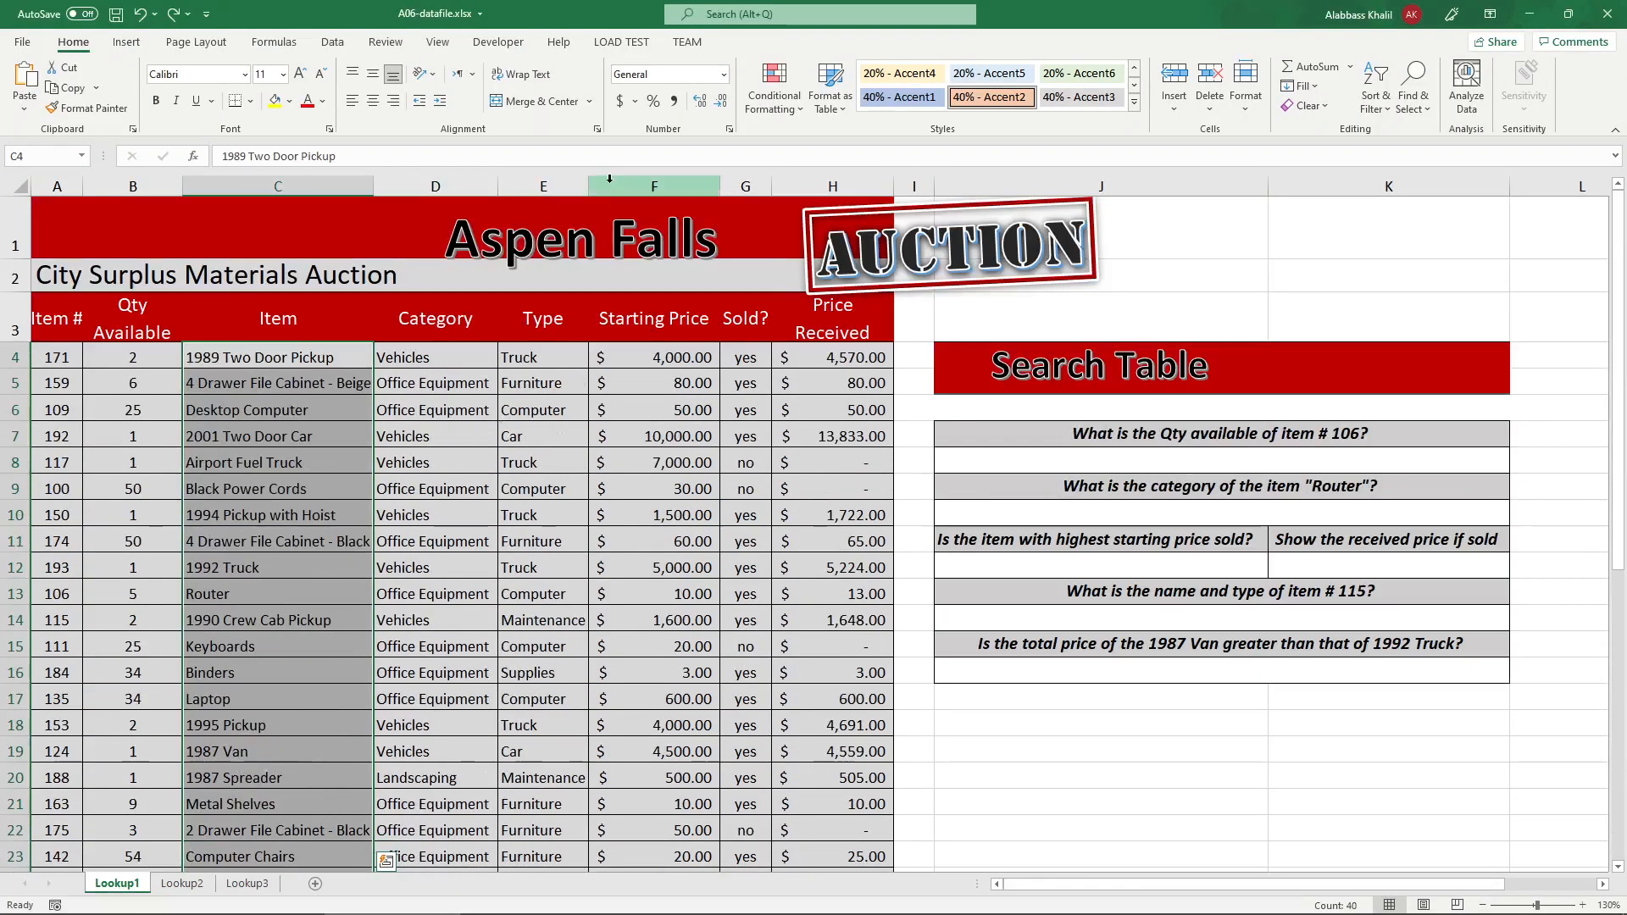
click(774, 89)
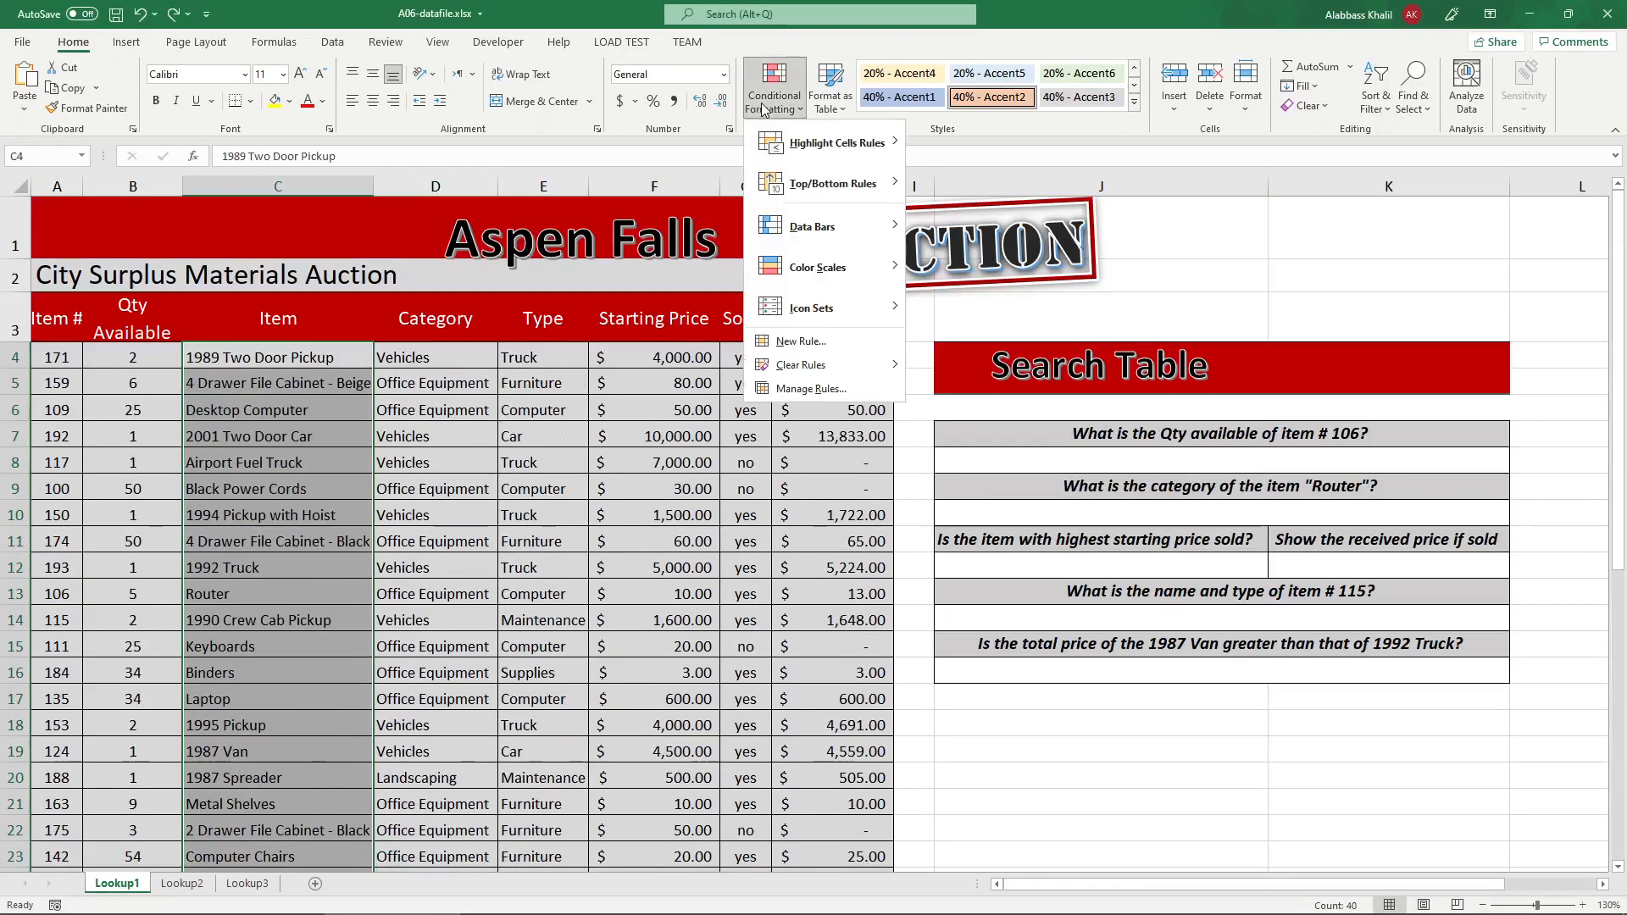
click(836, 342)
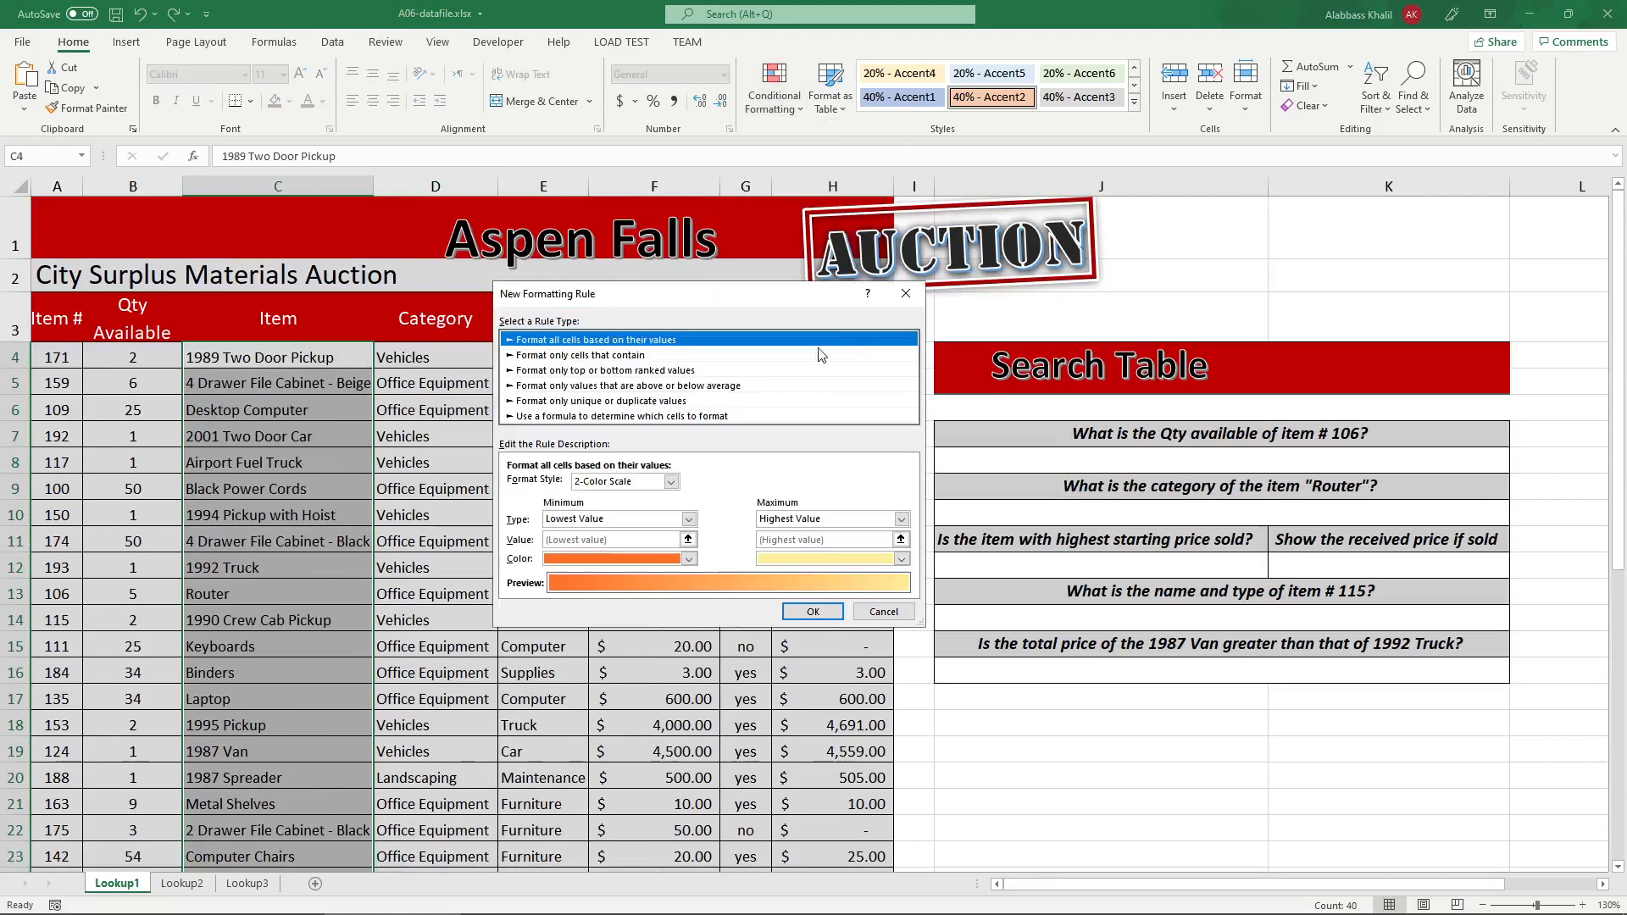
click(573, 416)
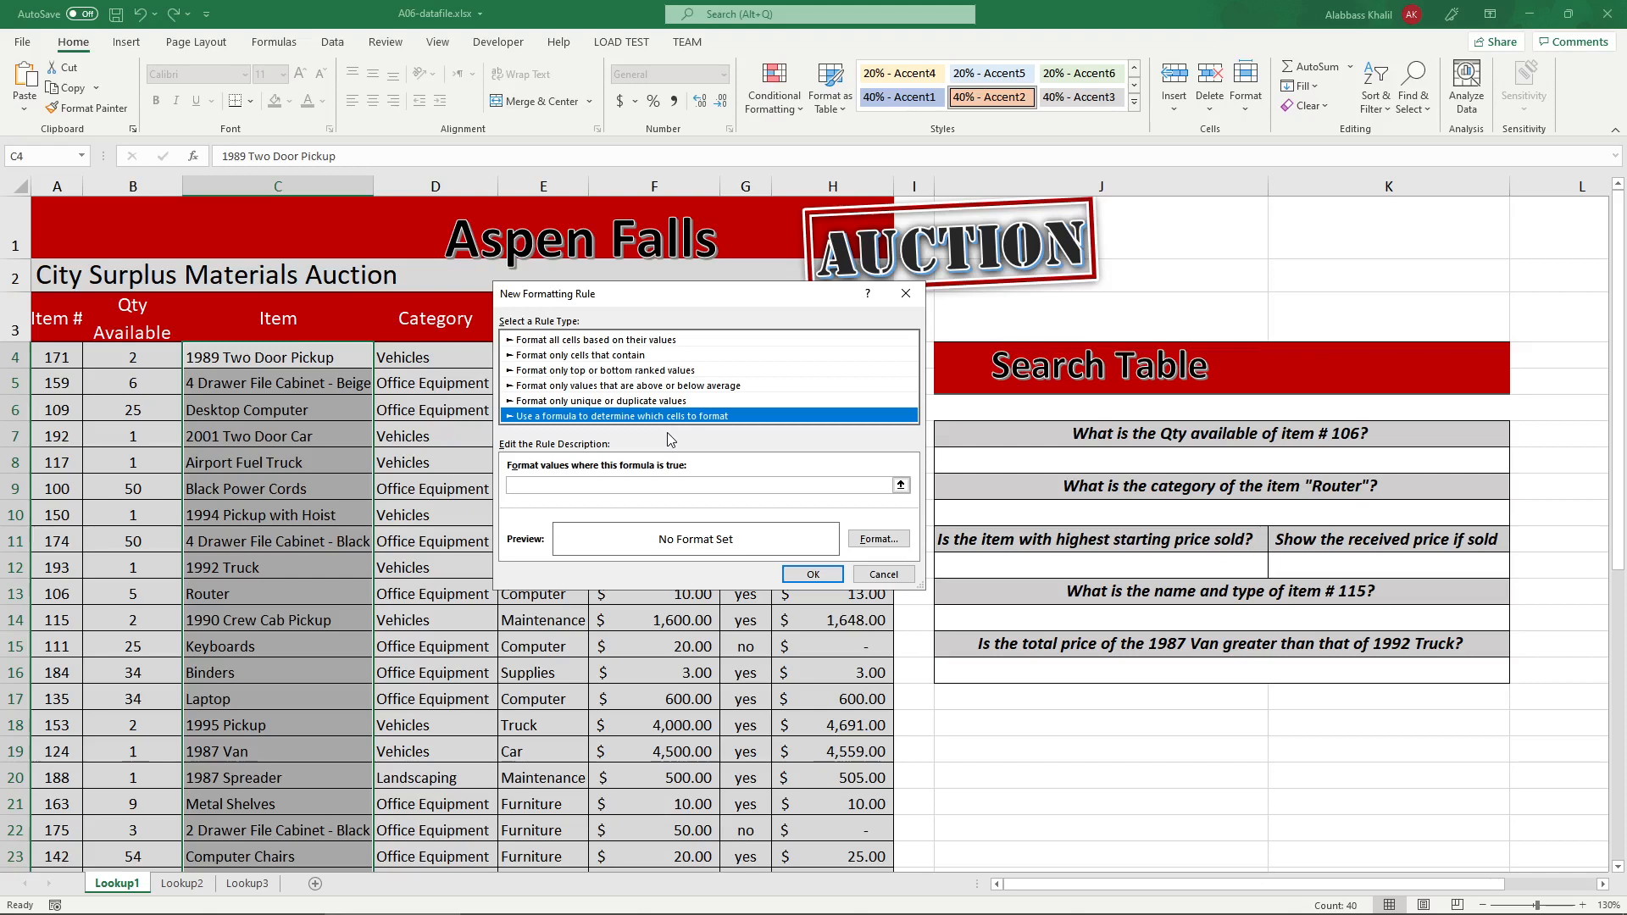
- Enter the rule formula =$D$4 = "Vehicles" and create the rule without setting a format
click(678, 486)
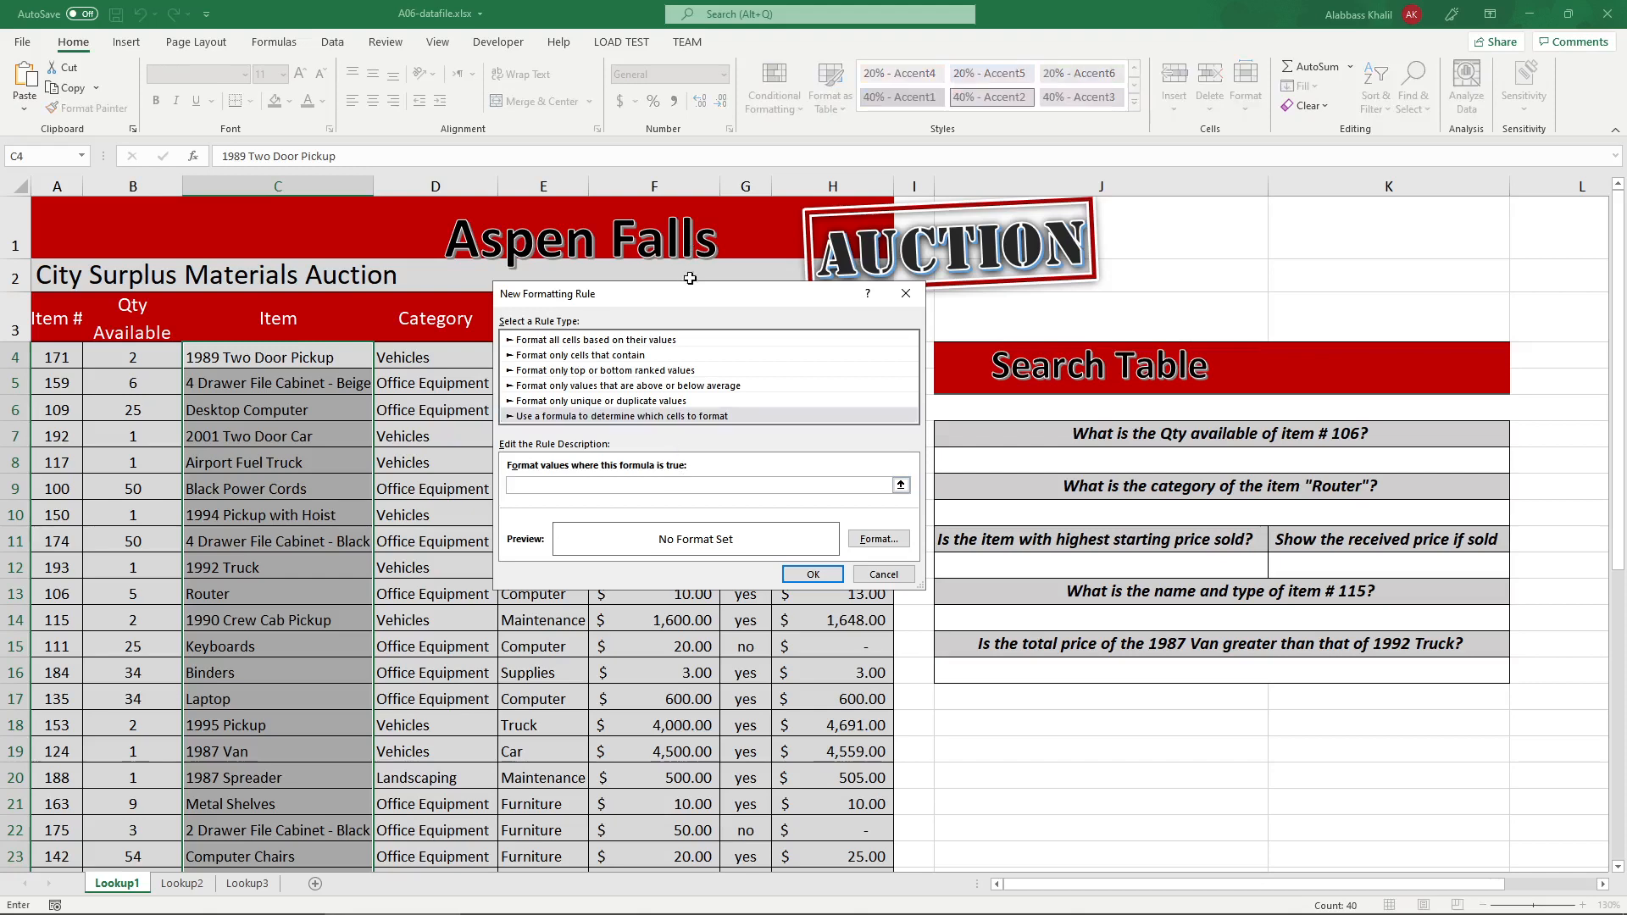
drag(690, 278, 862, 262)
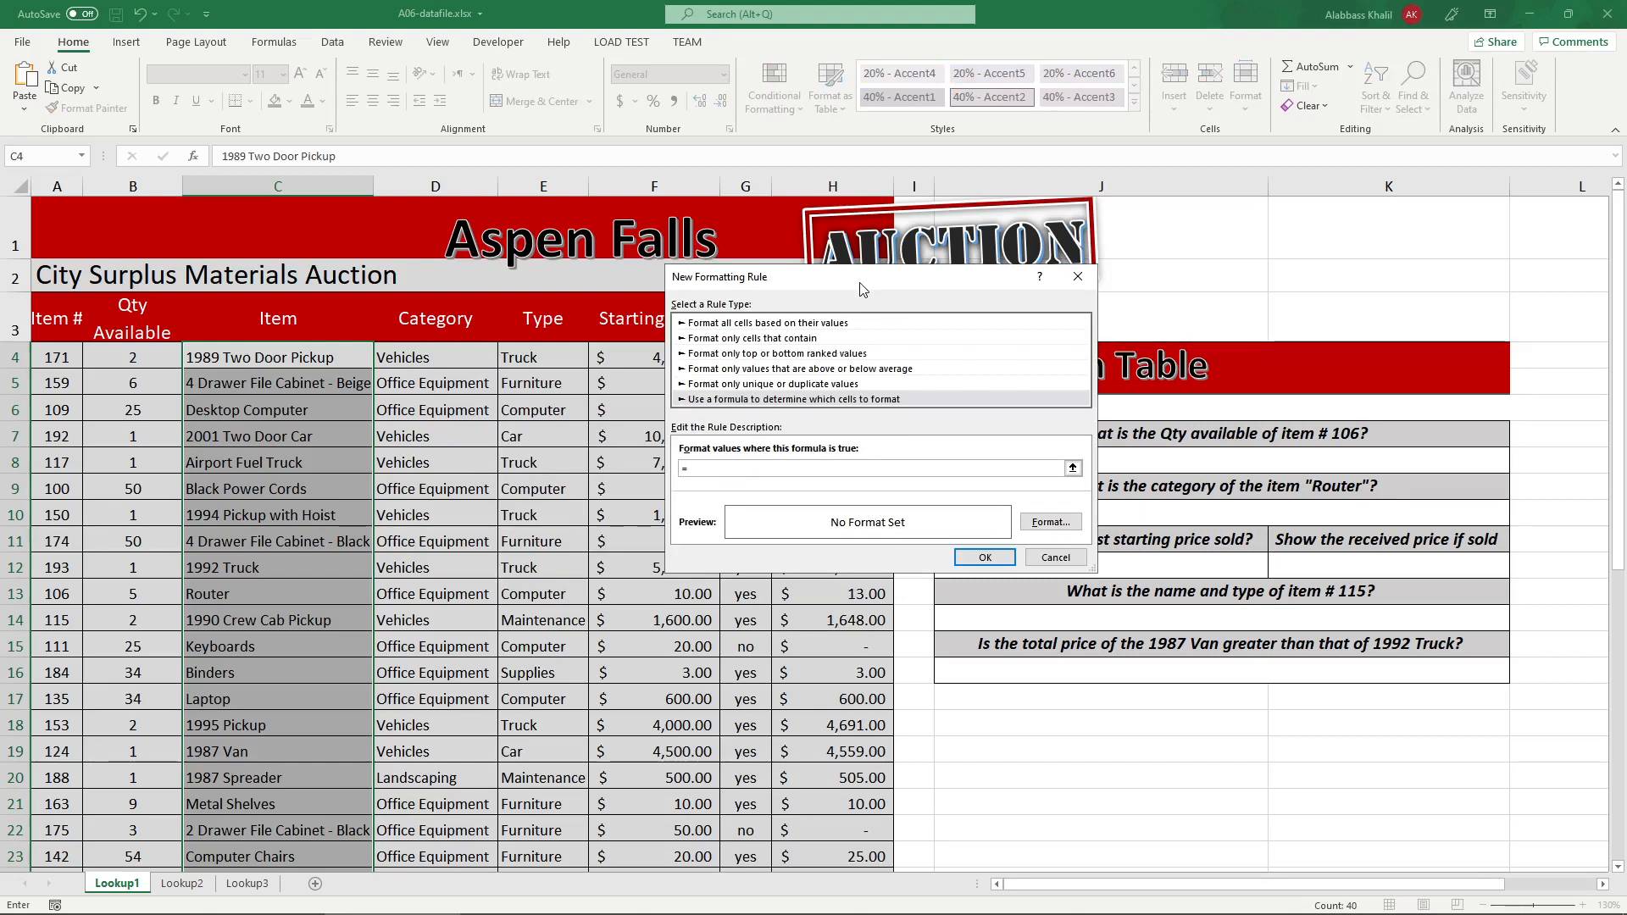
click(426, 363)
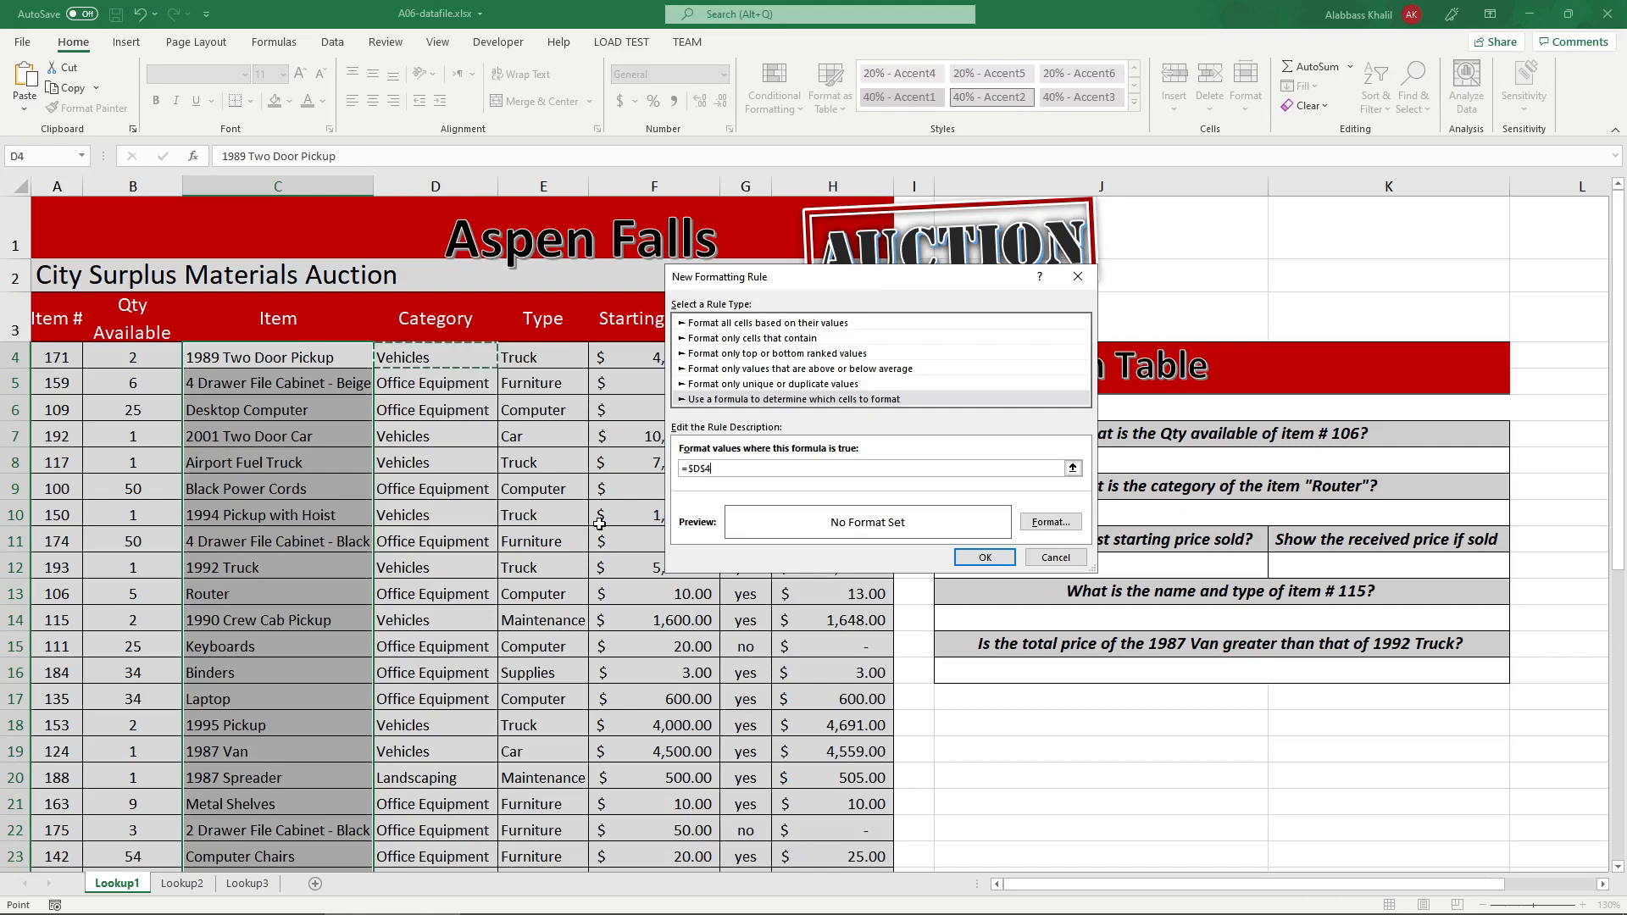
text(= "Vehicles)
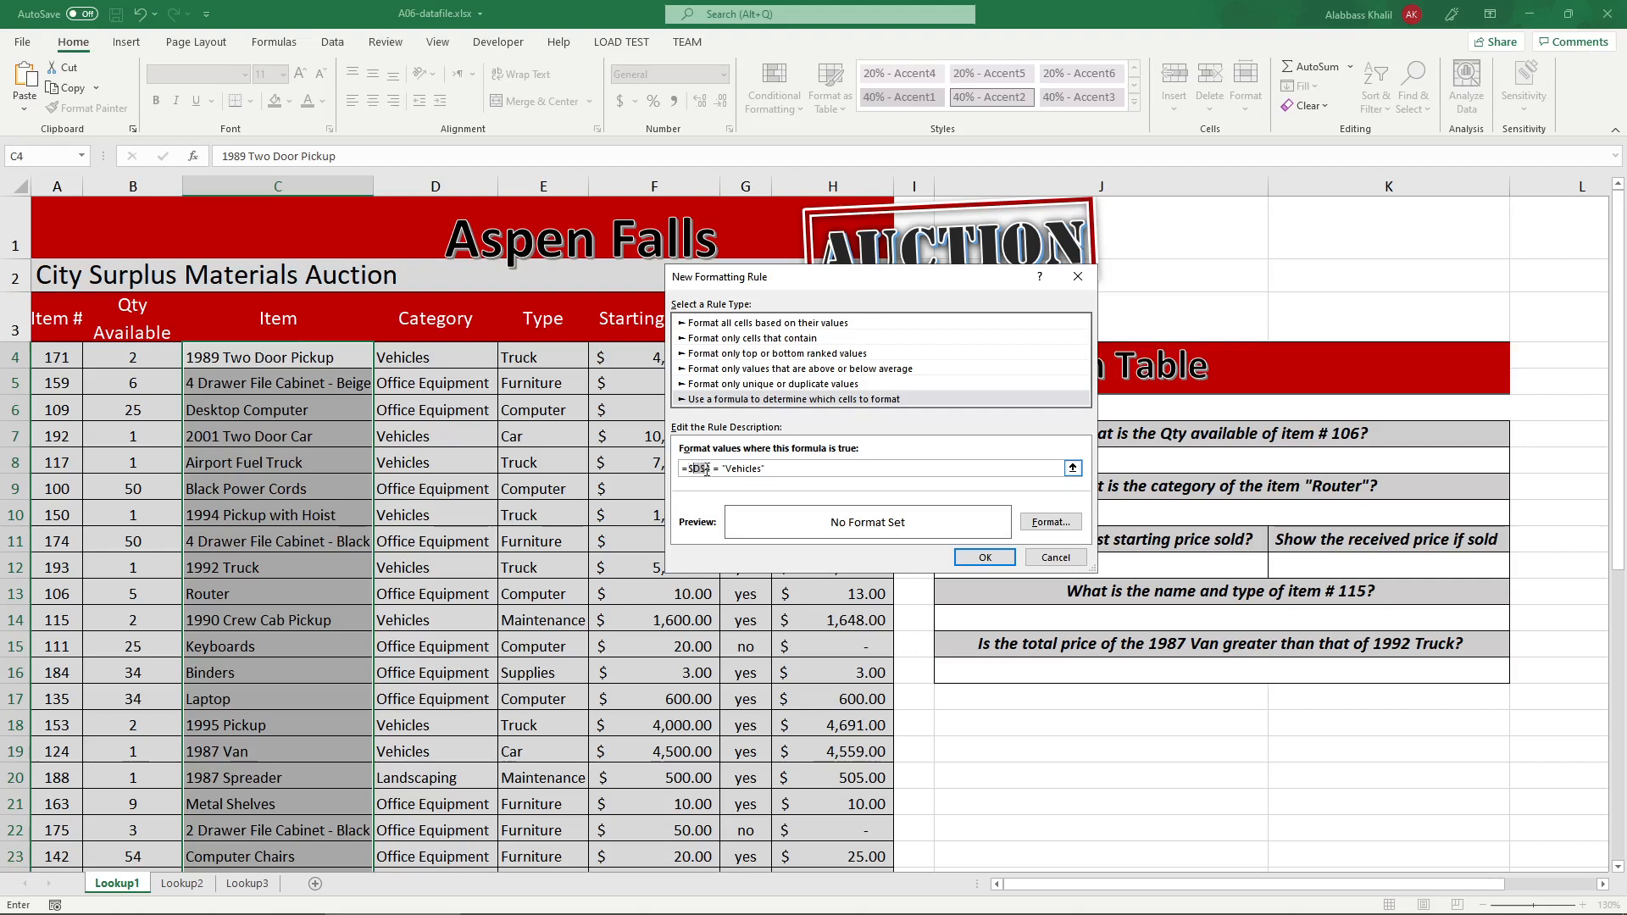
drag(708, 470, 682, 471)
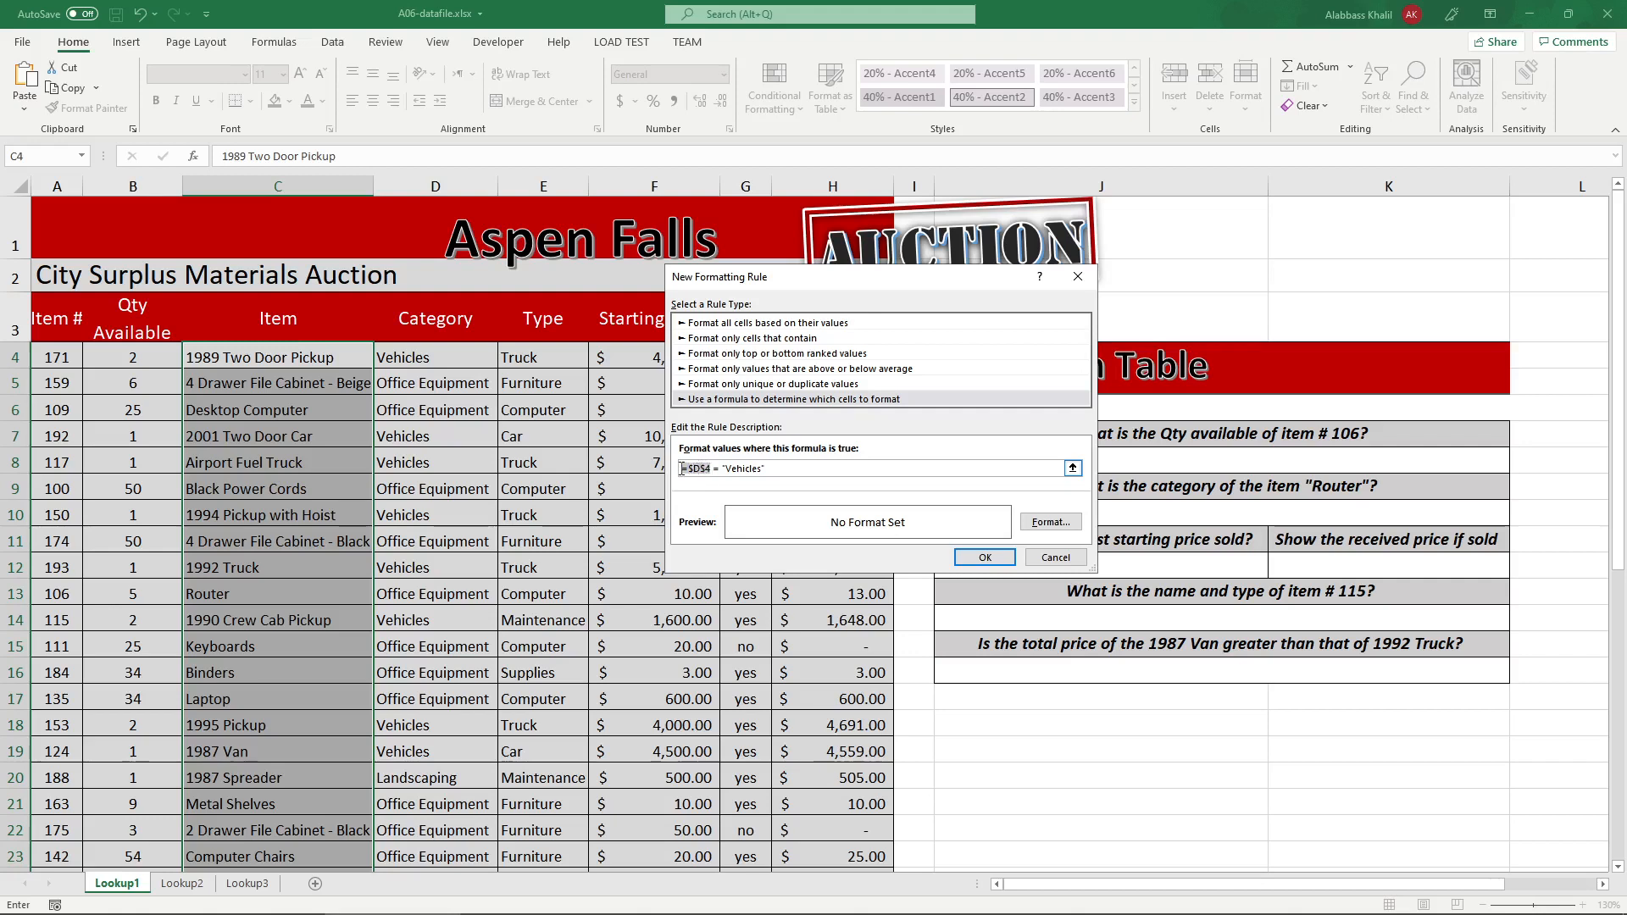
click(417, 360)
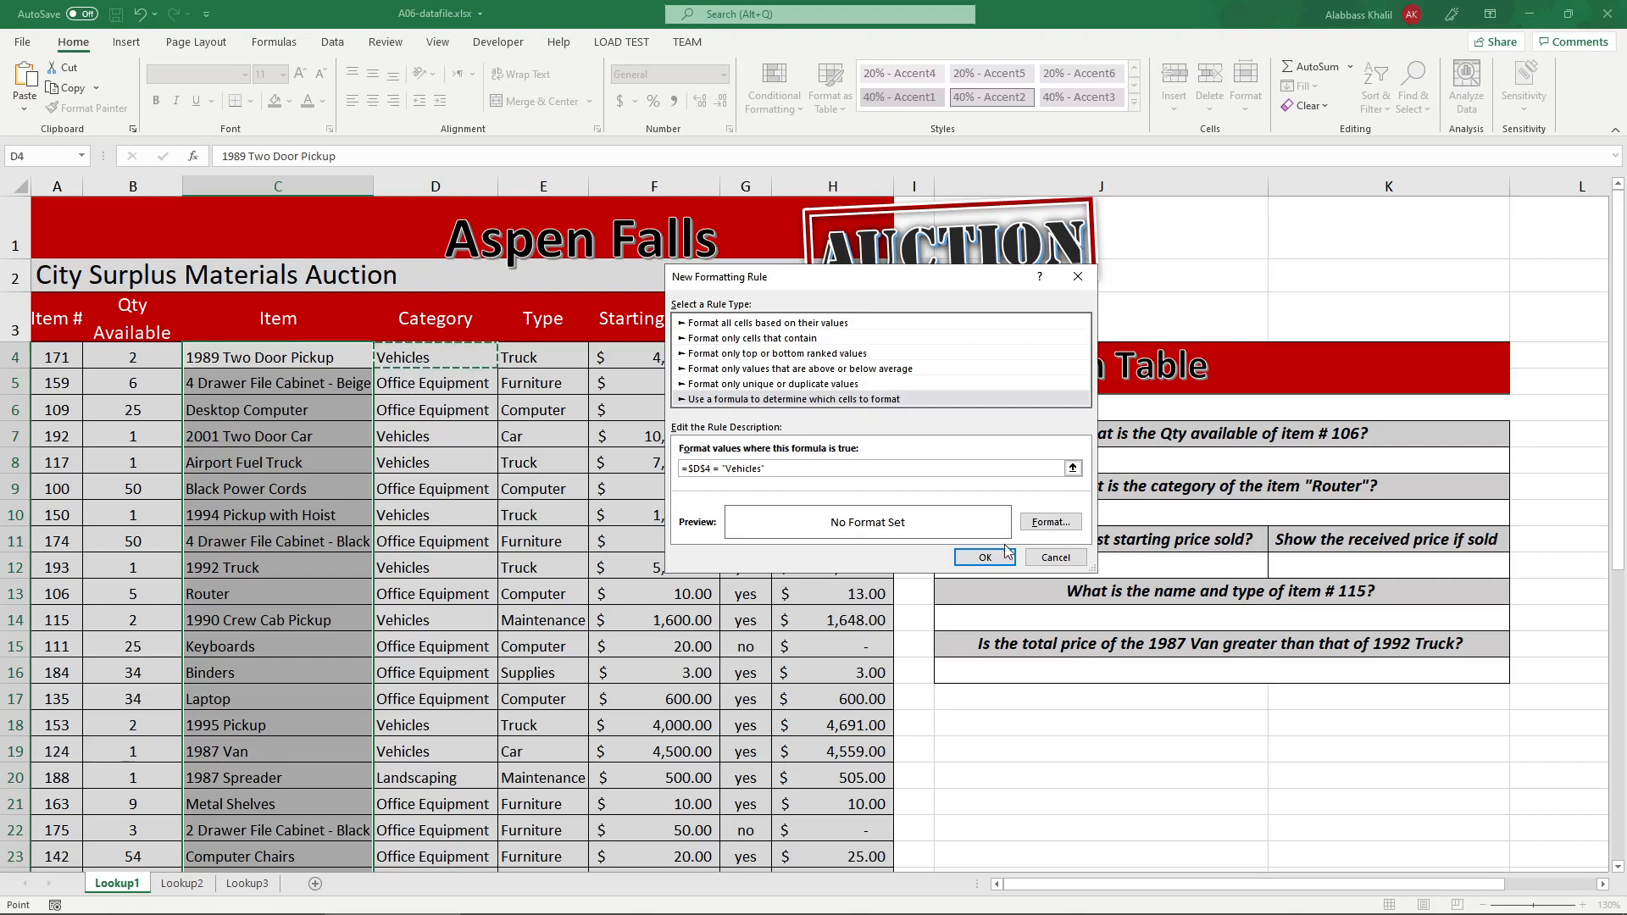
click(1075, 525)
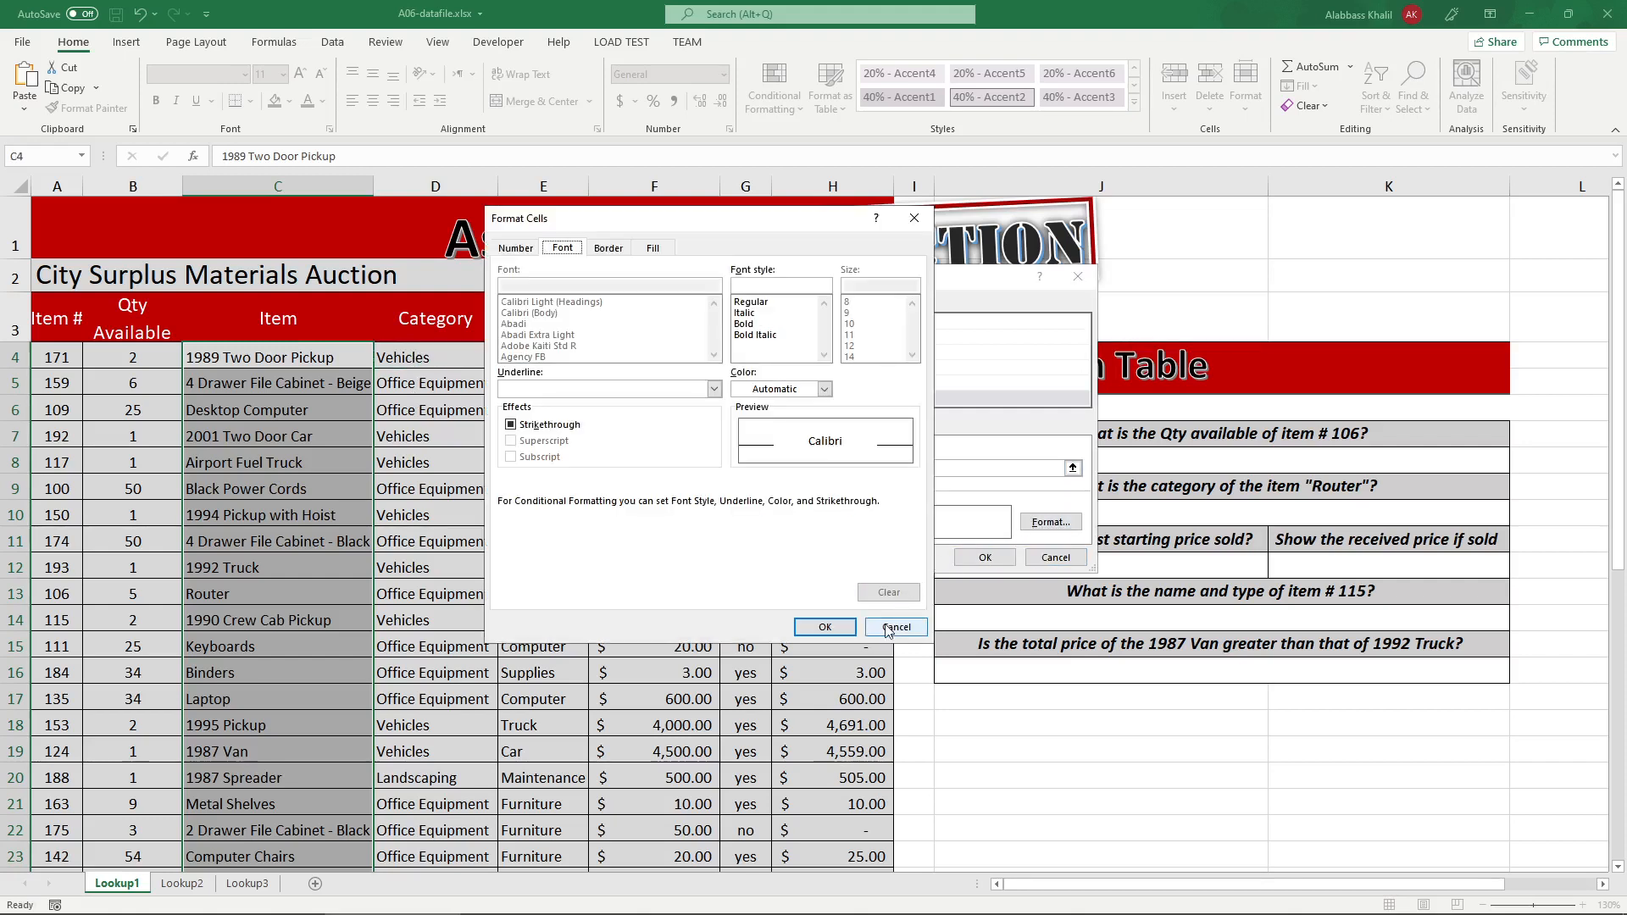
click(894, 628)
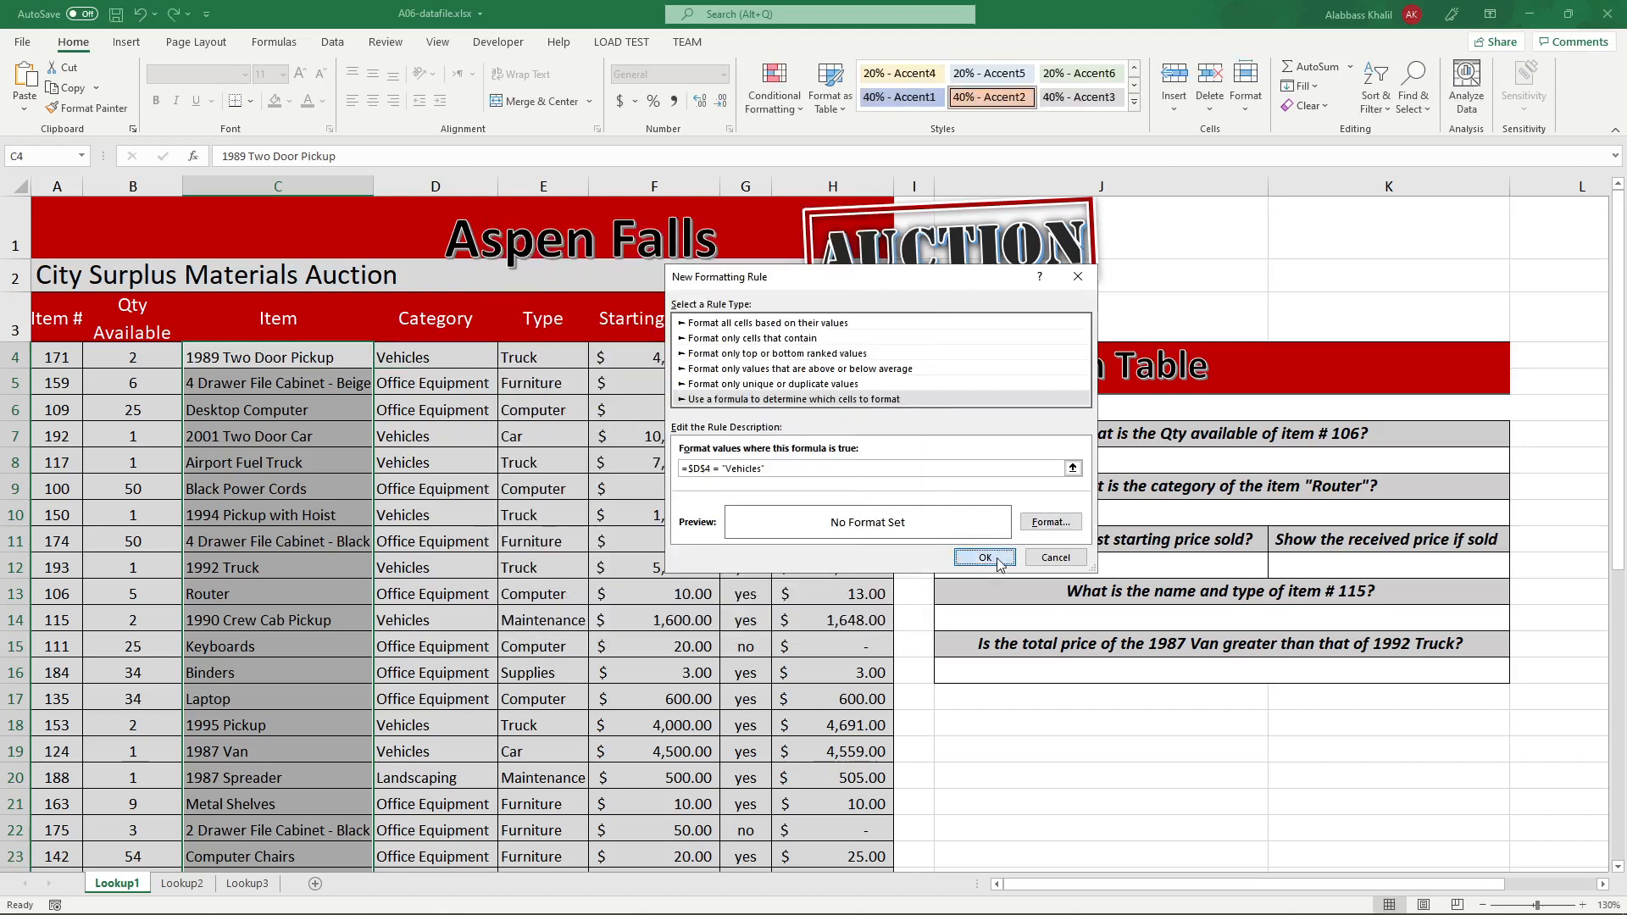
click(983, 558)
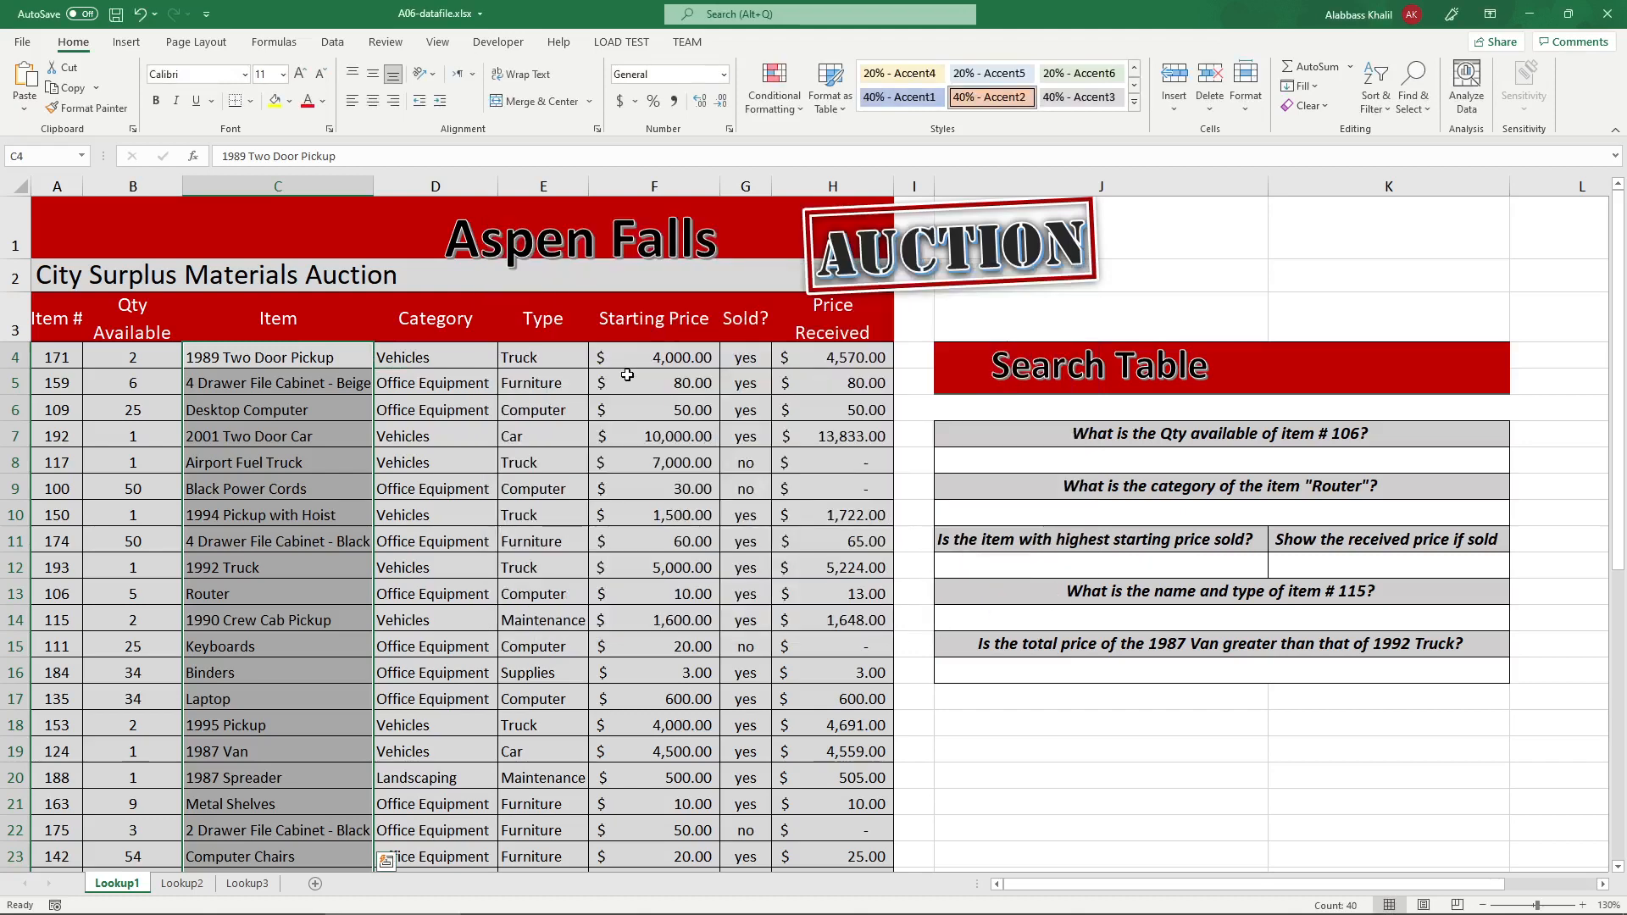
- Edit the Vehicles rule to use a light blue fill and apply it to the item cells
click(774, 89)
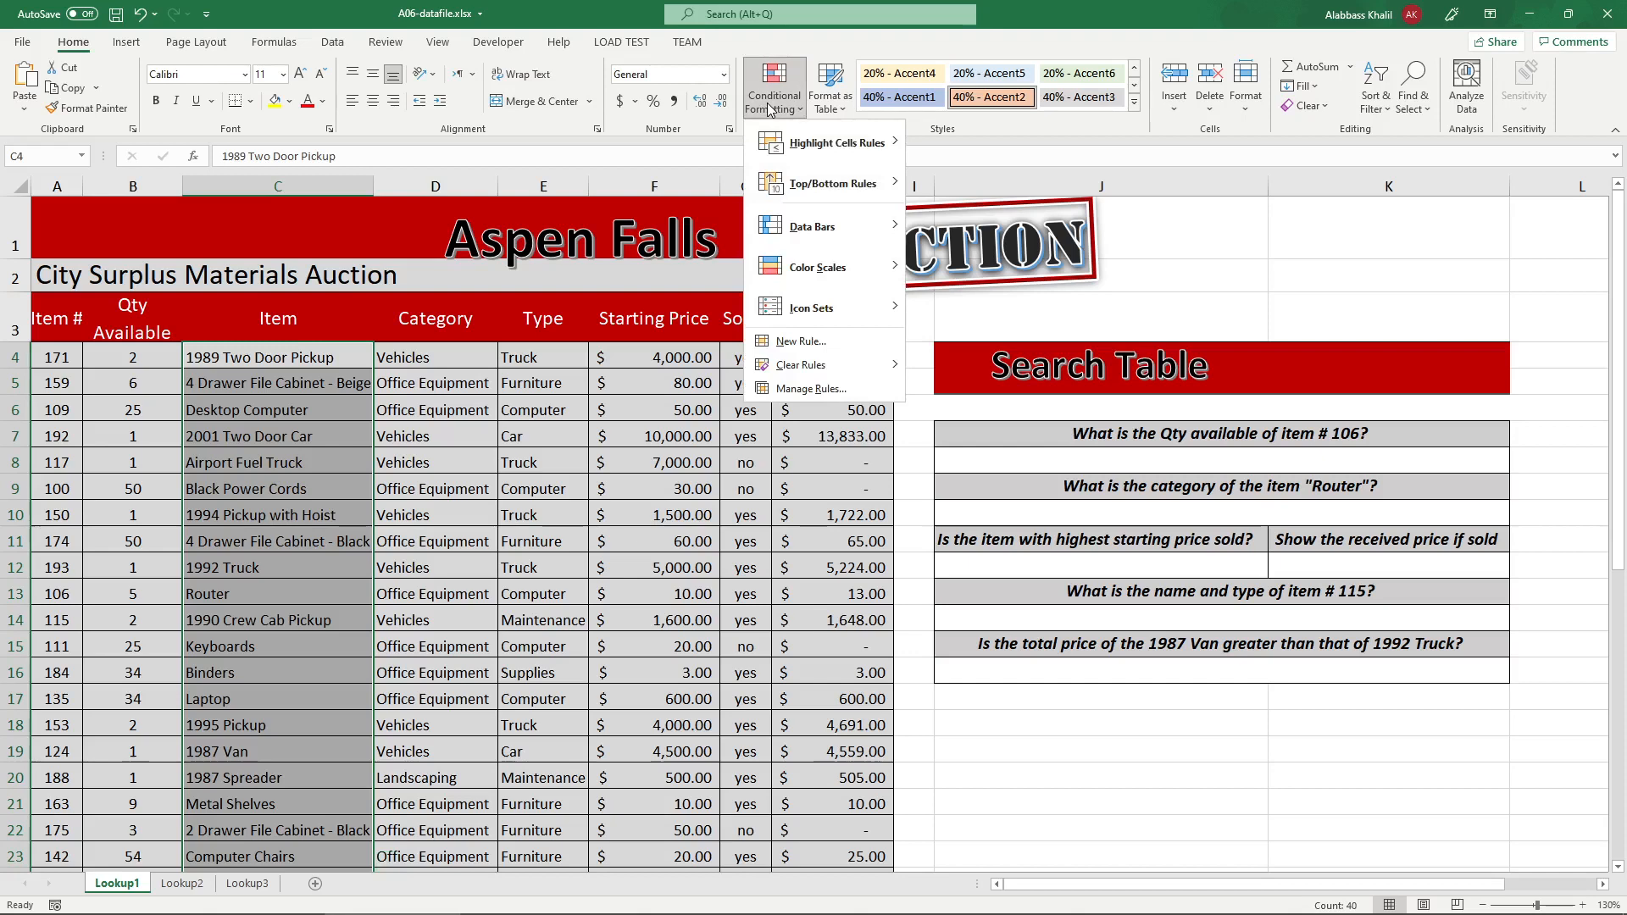
click(857, 390)
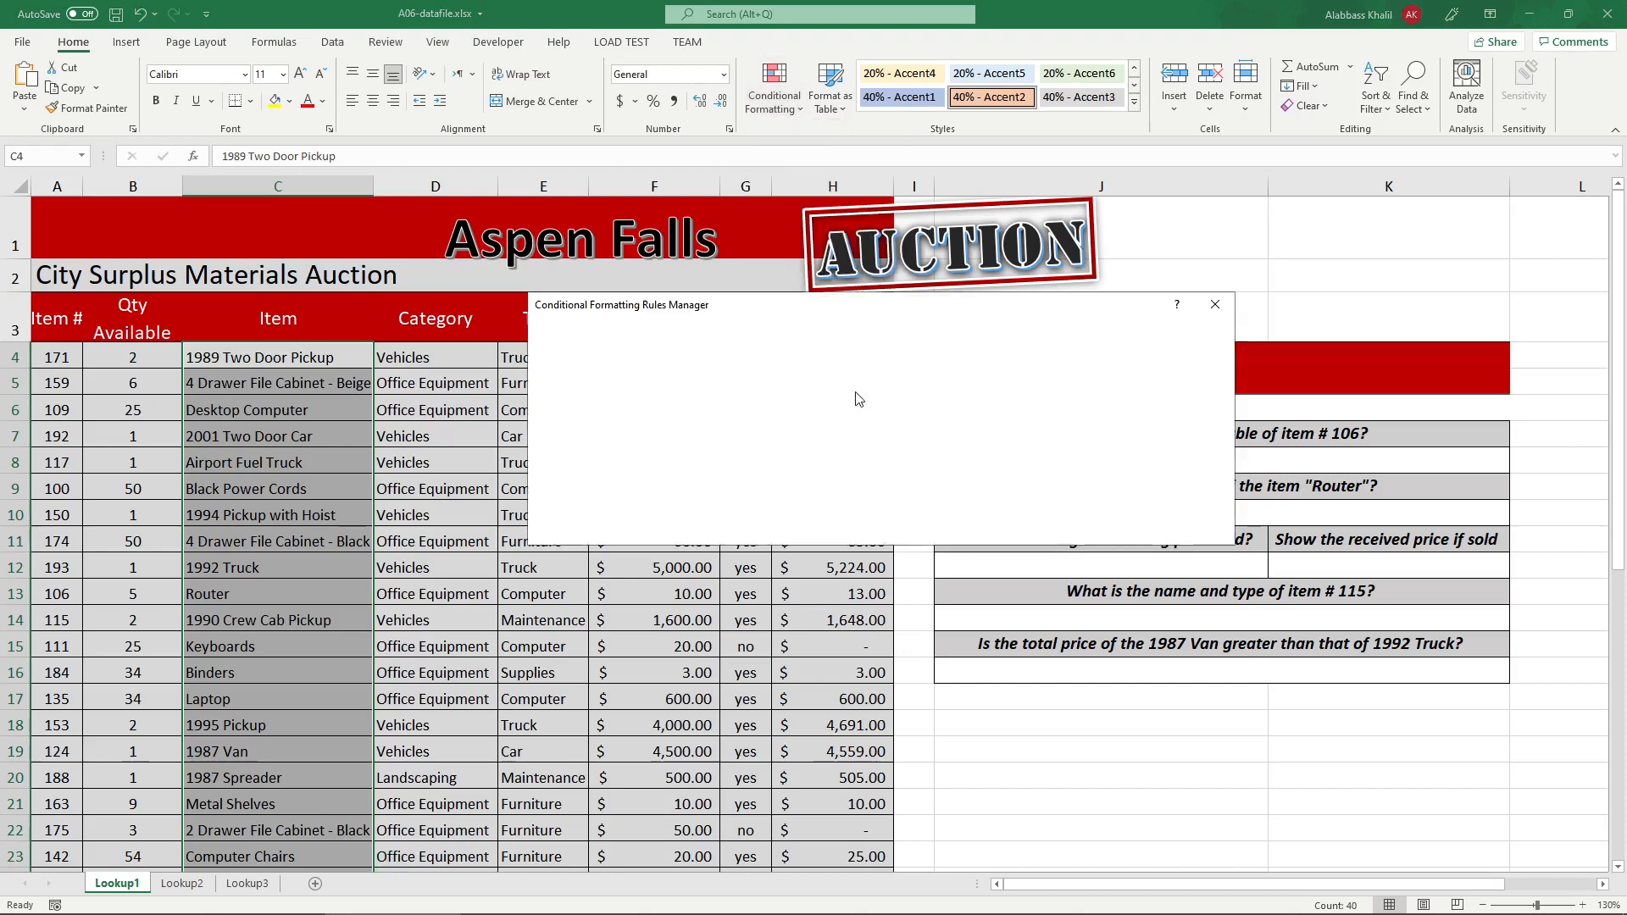
click(697, 401)
click(689, 357)
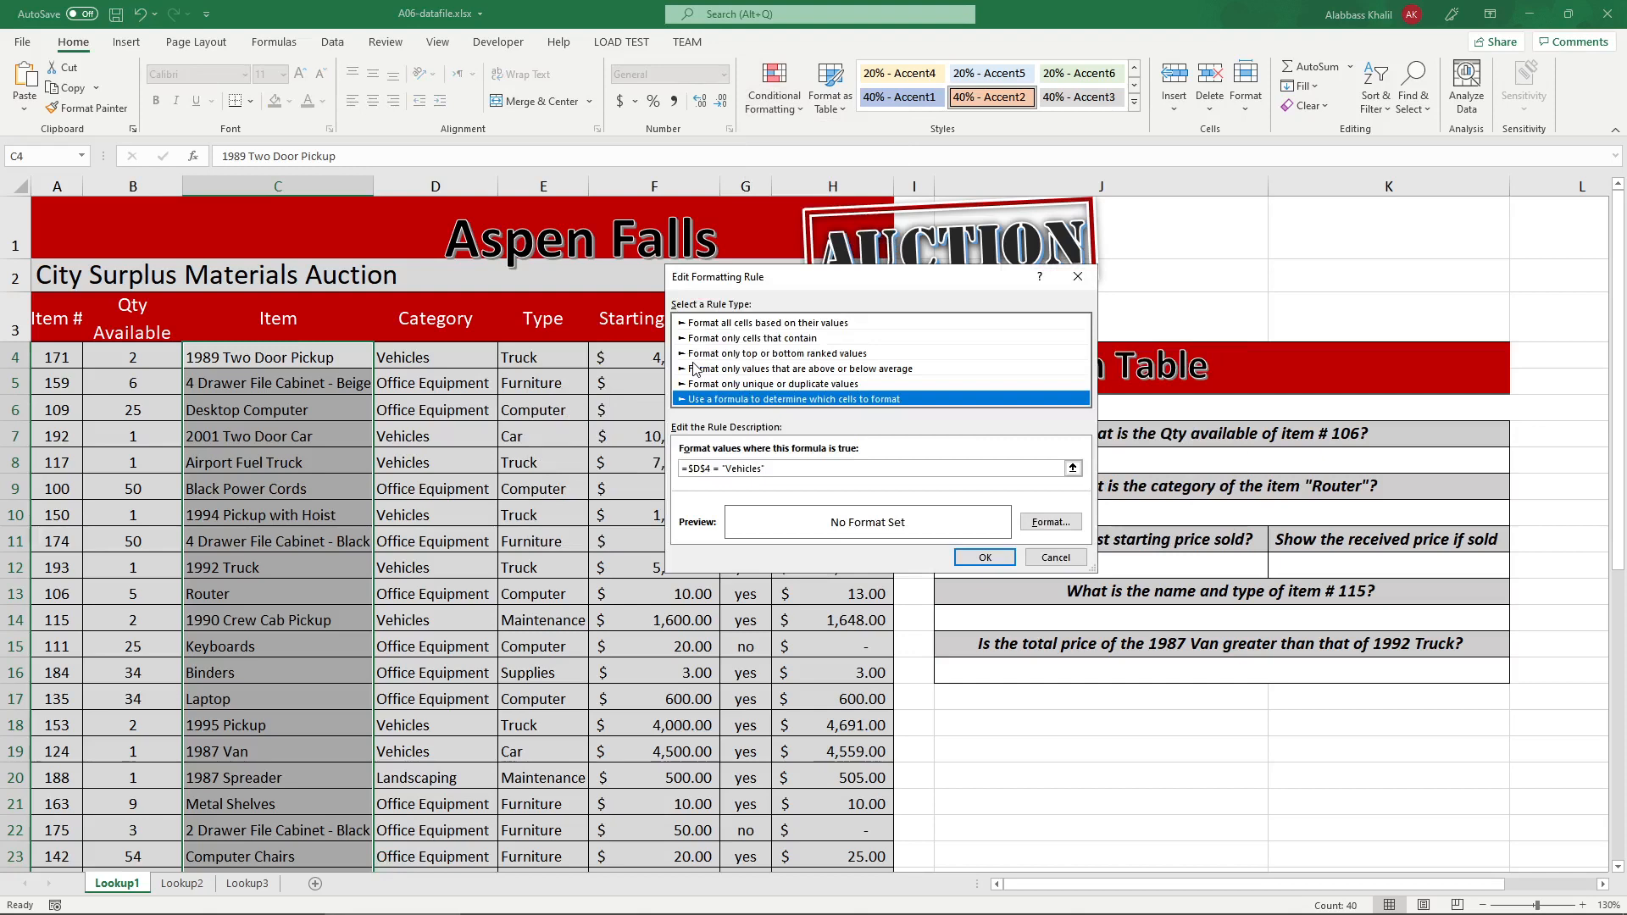
click(1051, 522)
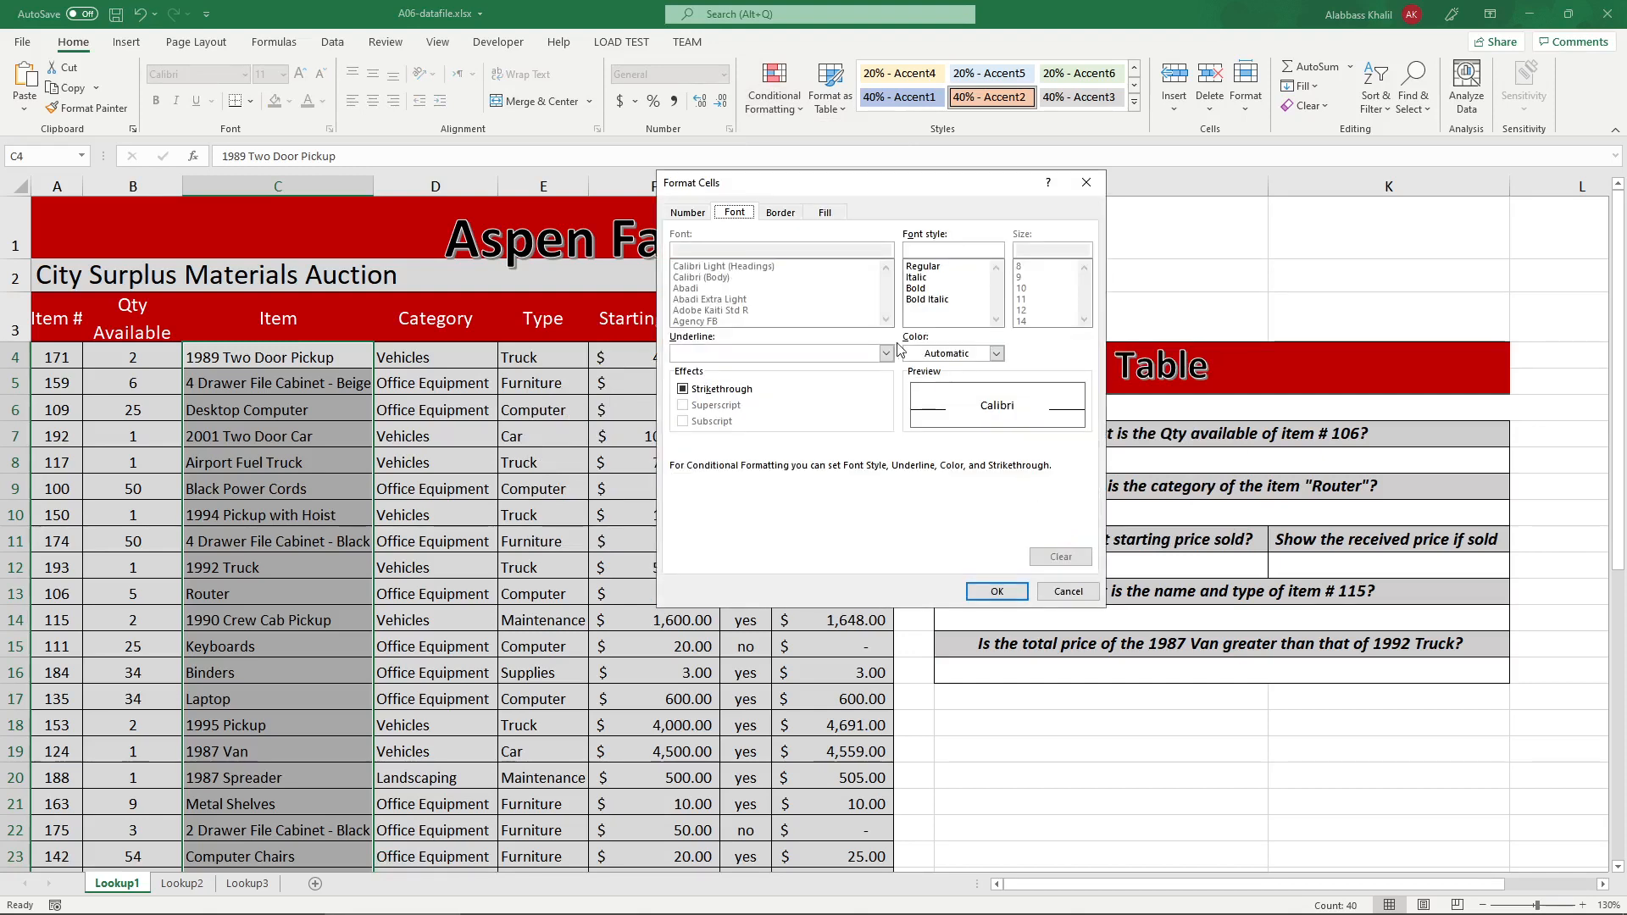
click(822, 213)
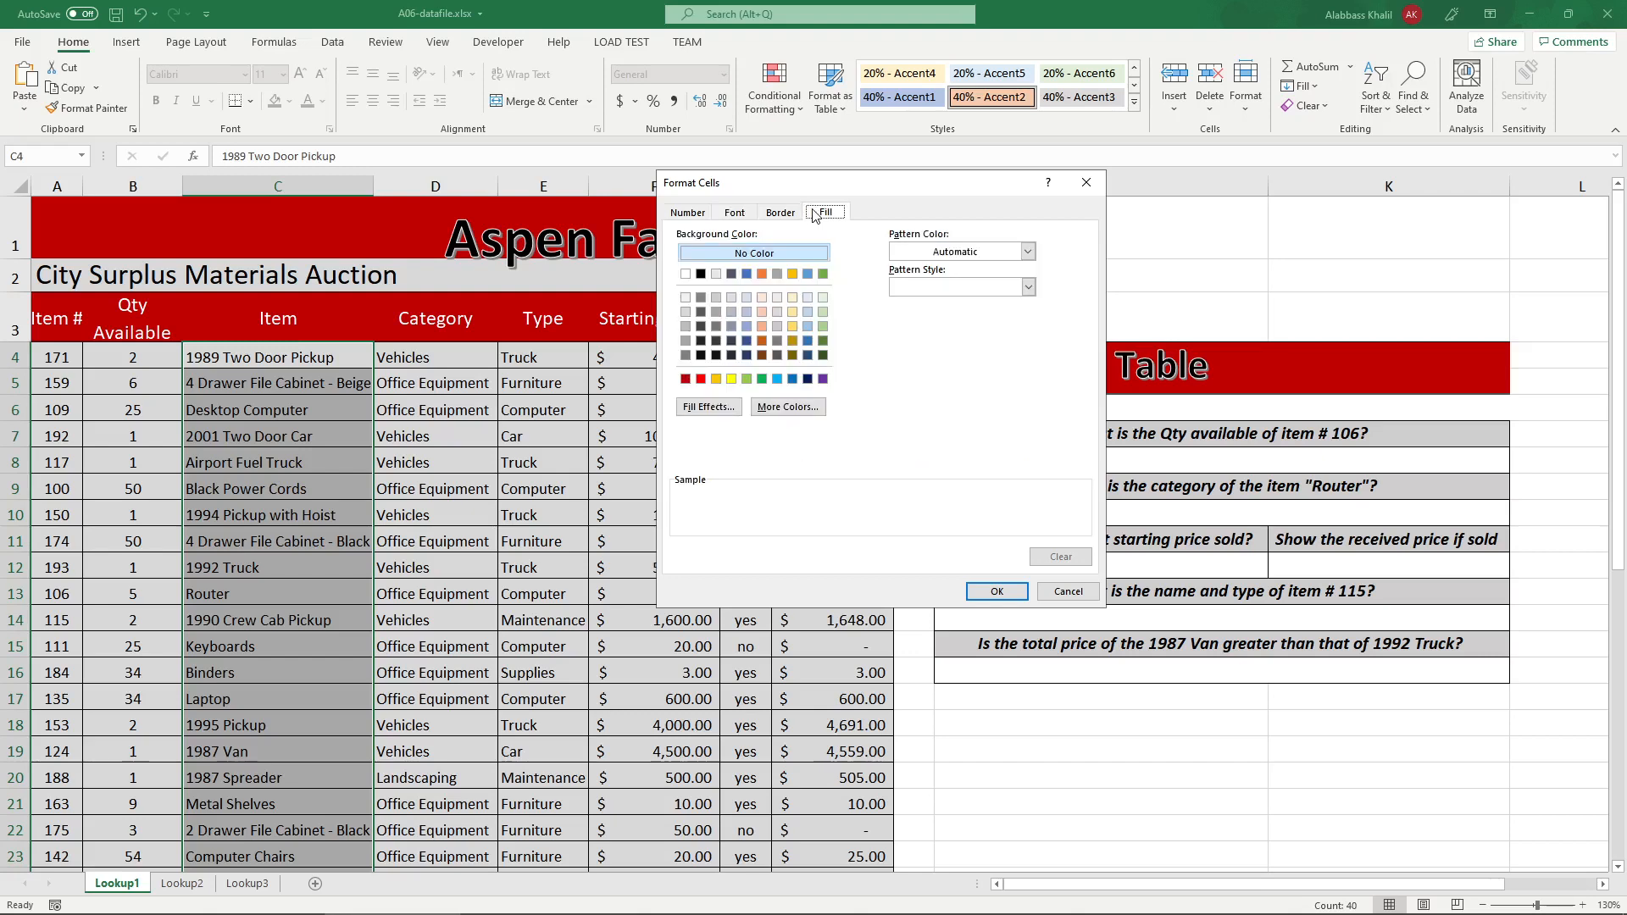
click(779, 381)
click(1013, 593)
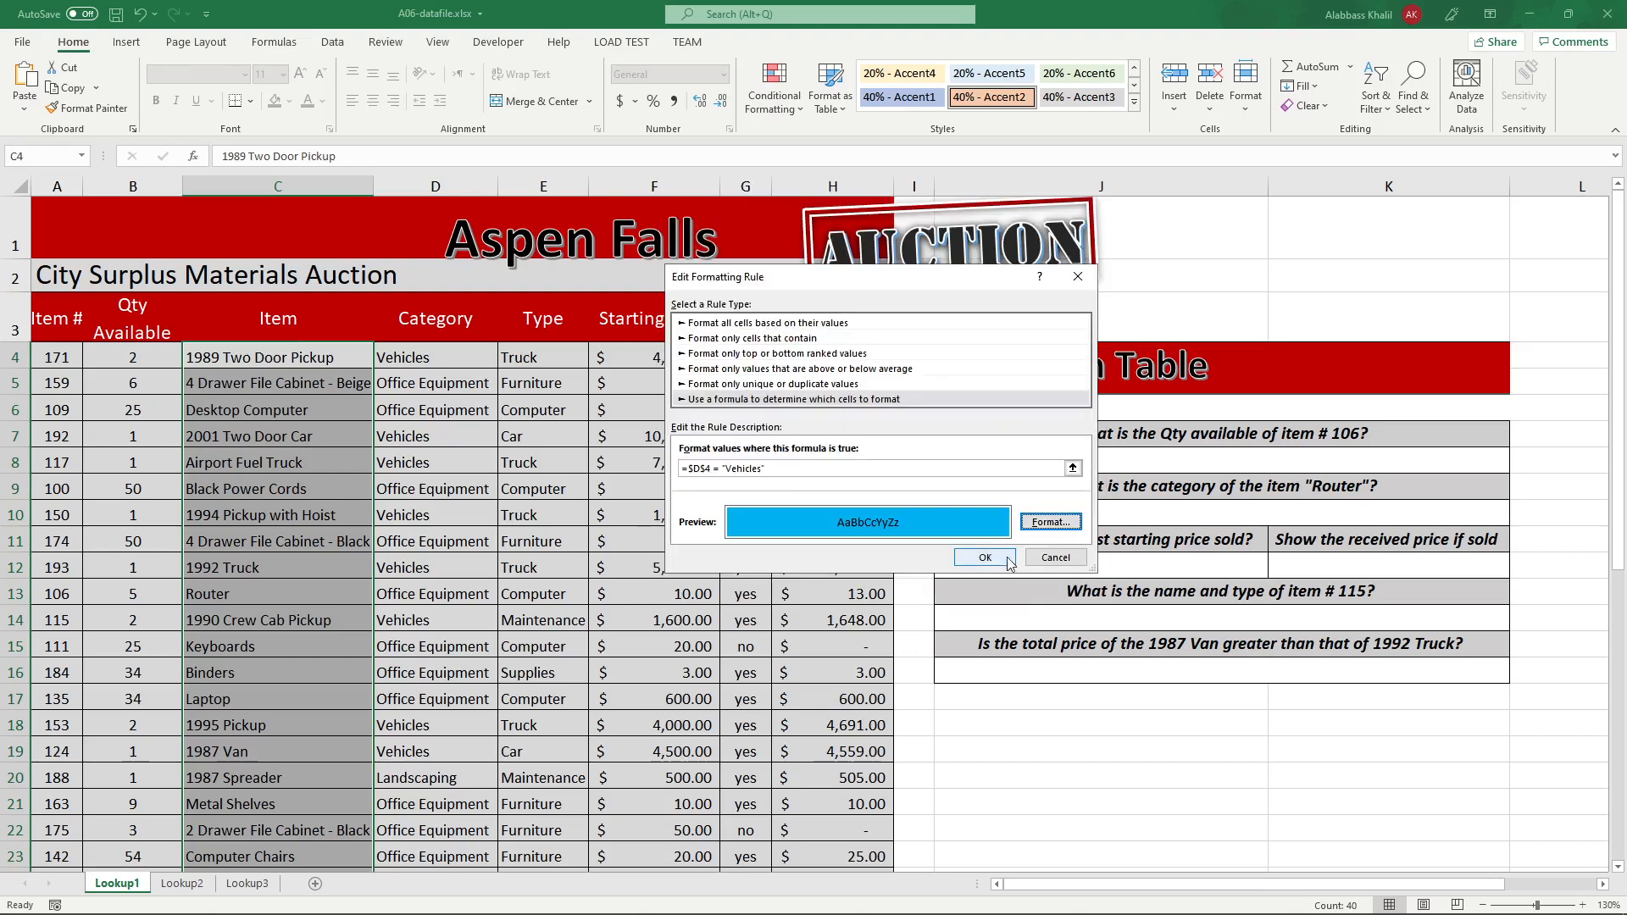
click(1006, 557)
click(989, 531)
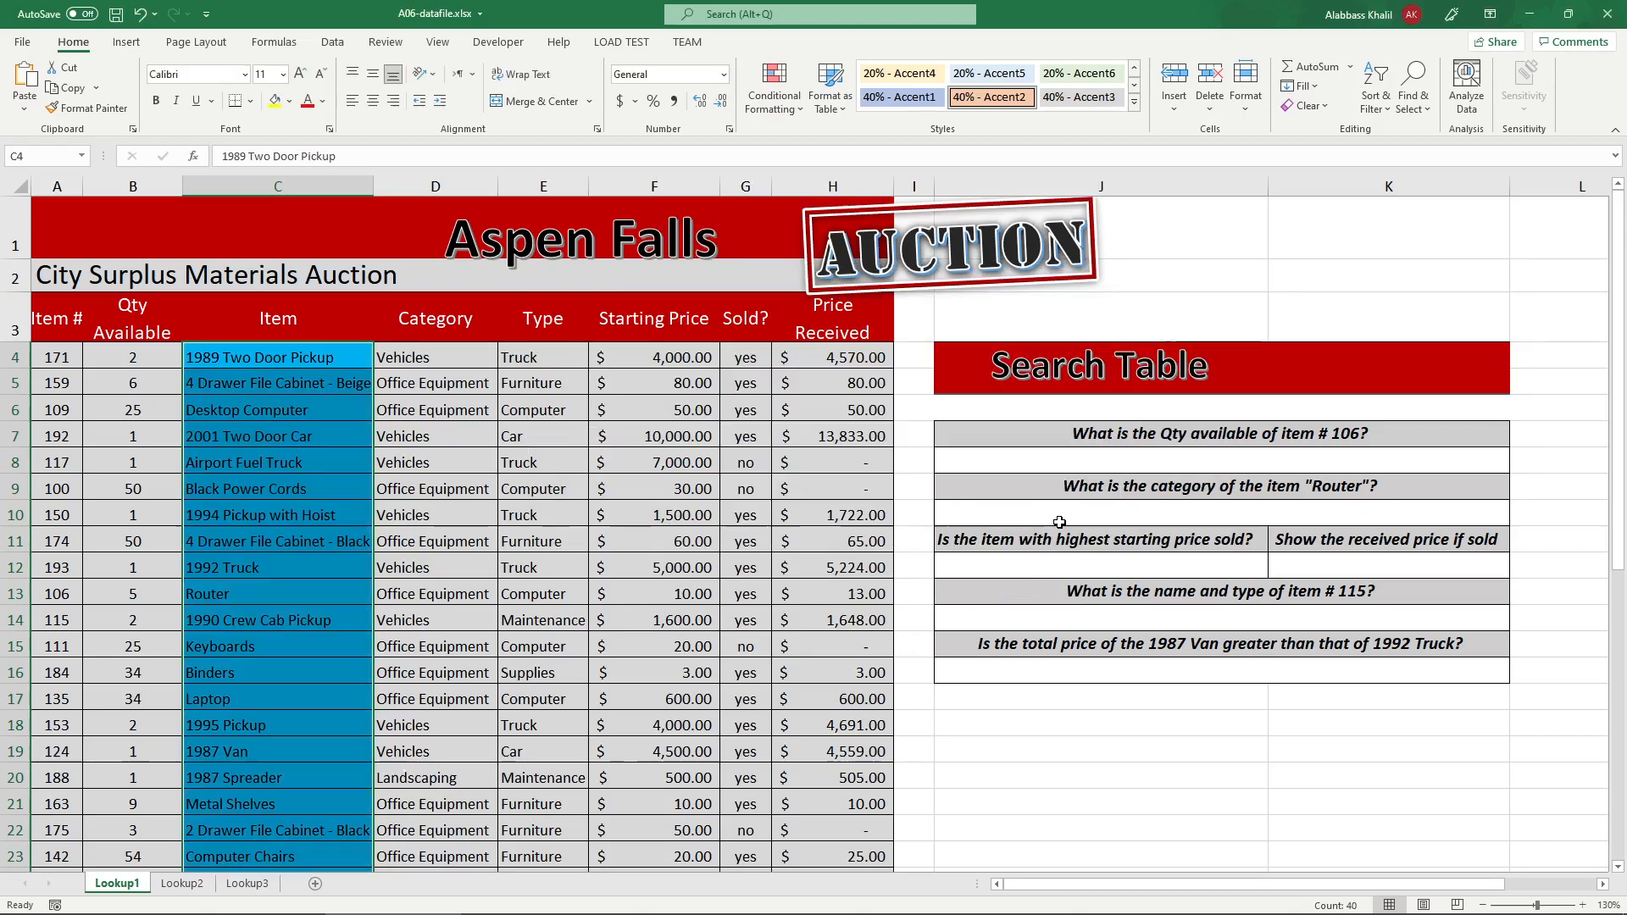
- Check the fill down the Item column and review the D4 reference in the Vehicles rule's formula
scroll(345, 447, down, 8)
click(466, 430)
scroll(458, 434, up, 9)
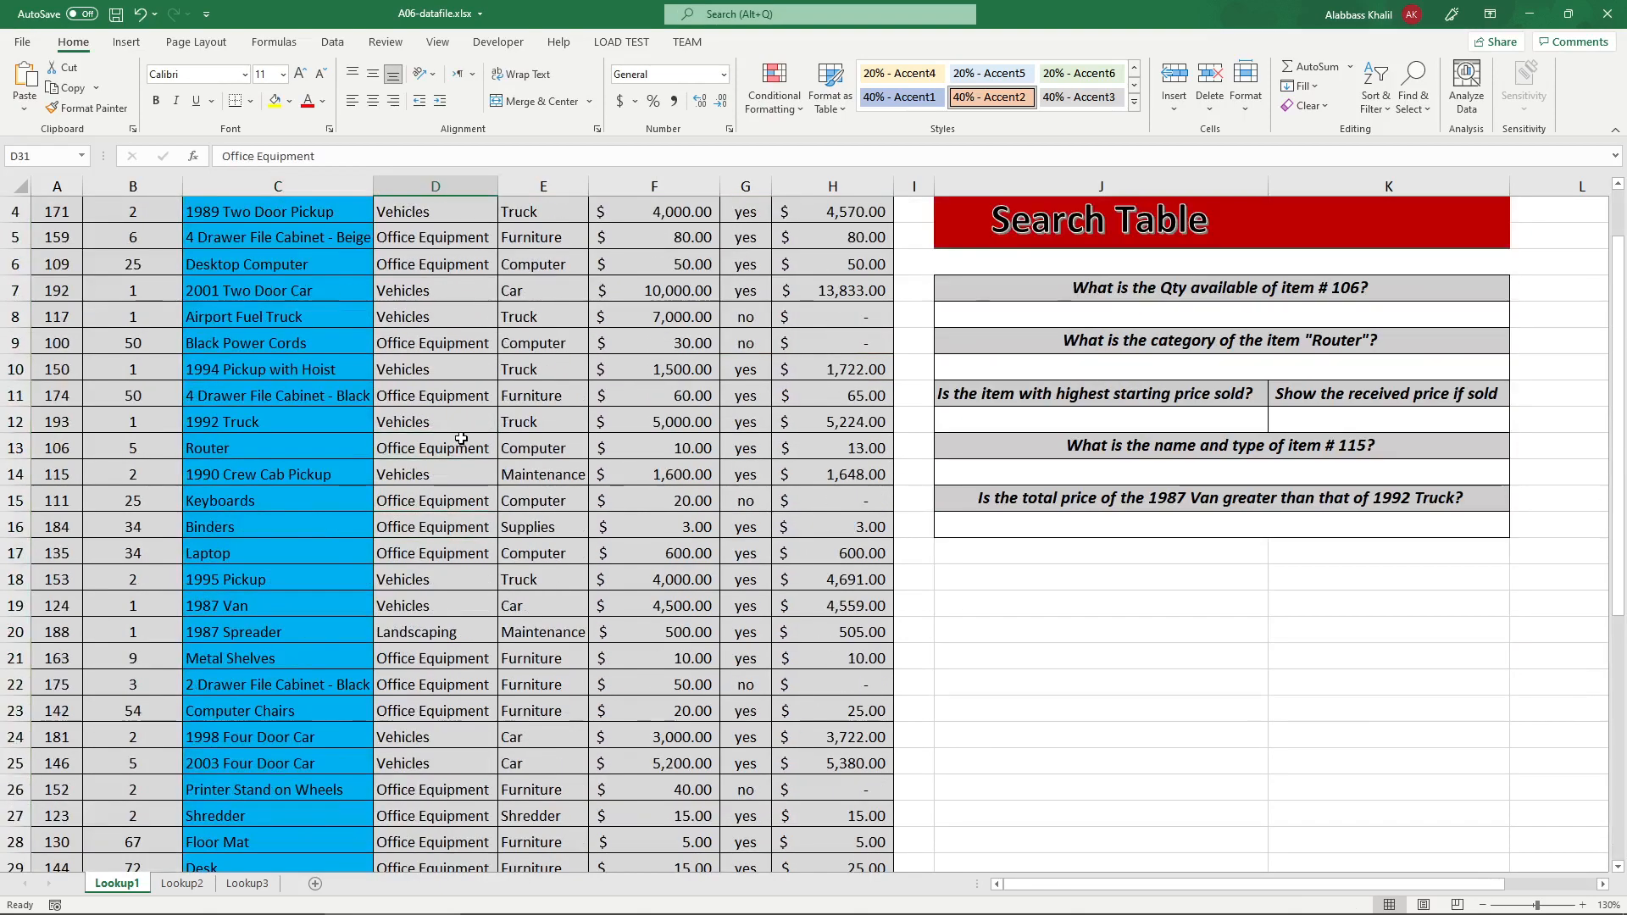
click(360, 357)
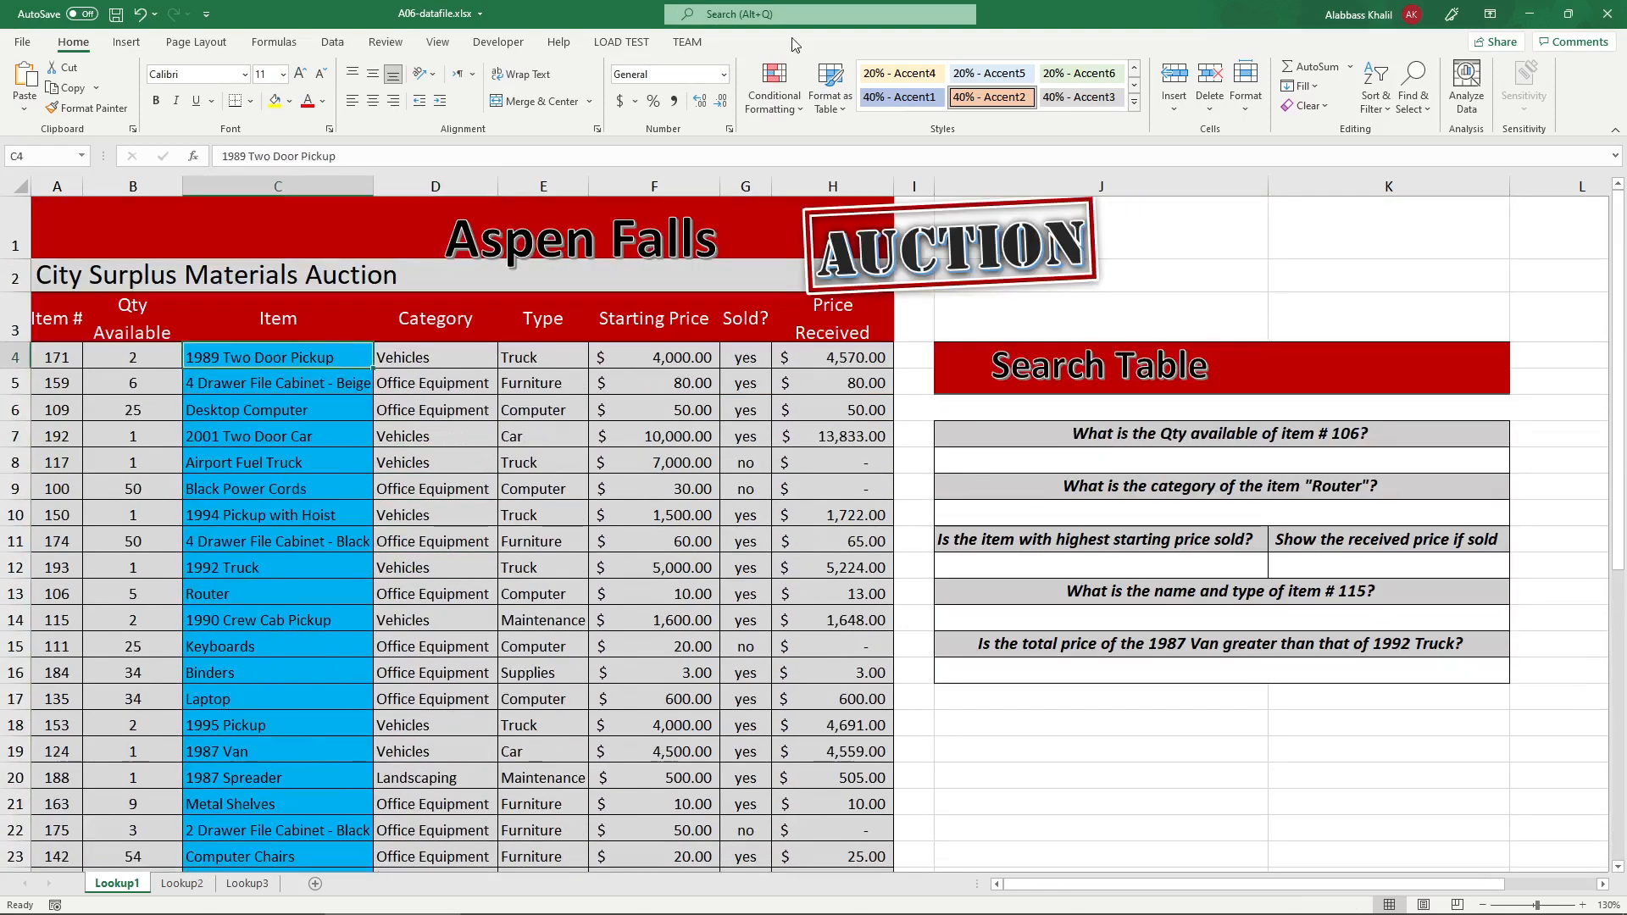
click(792, 87)
click(840, 388)
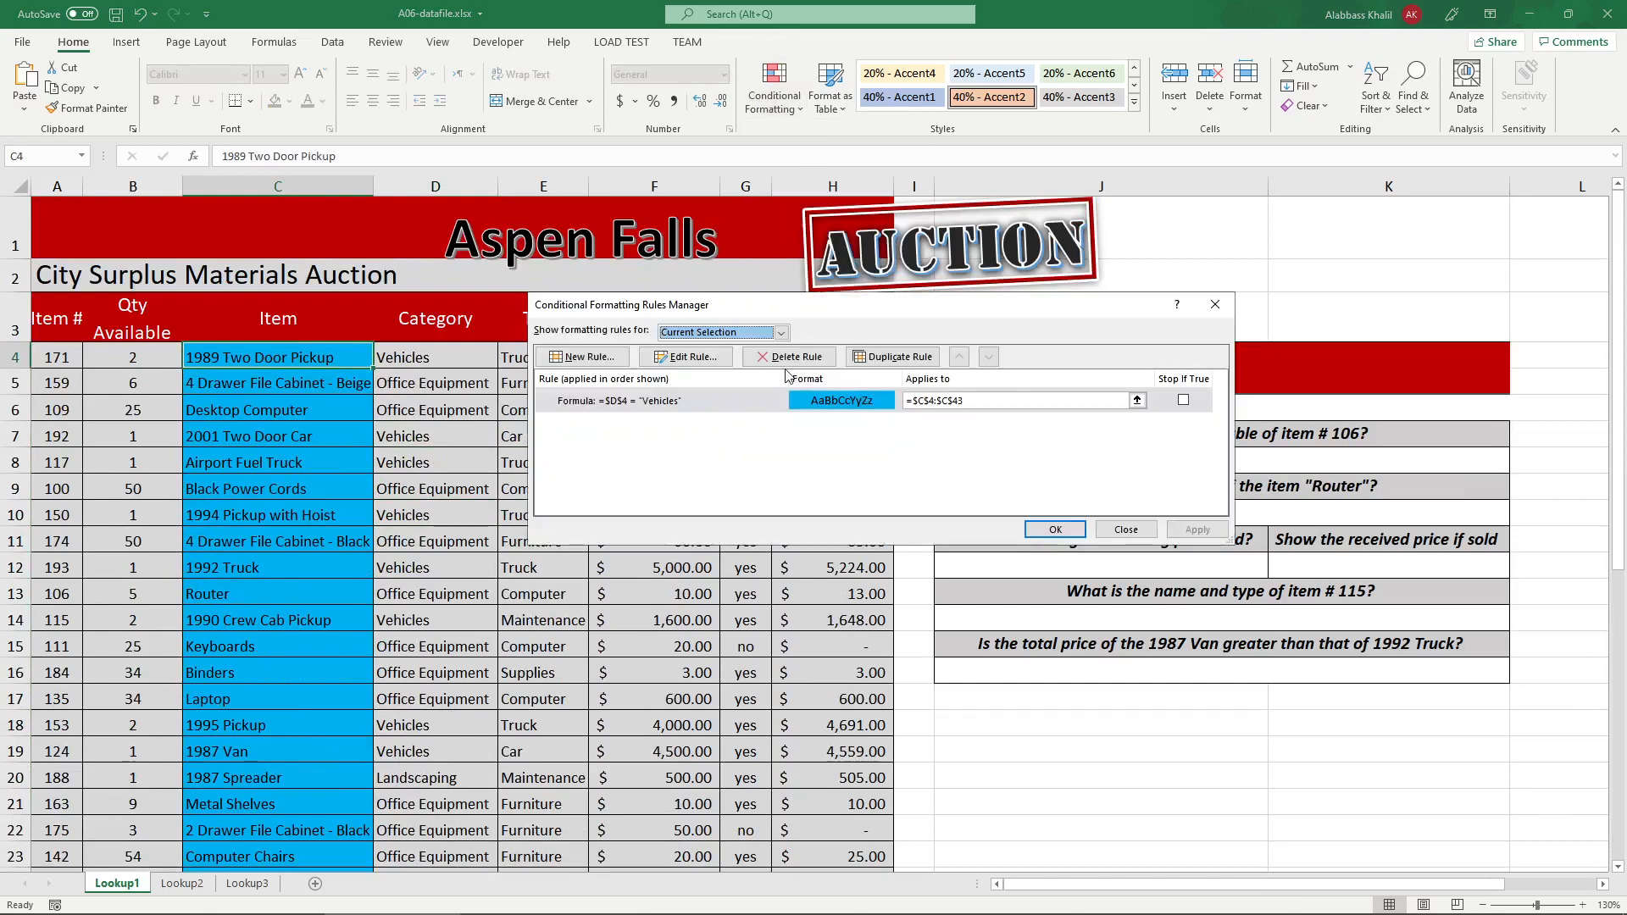
click(686, 360)
drag(852, 280, 1087, 302)
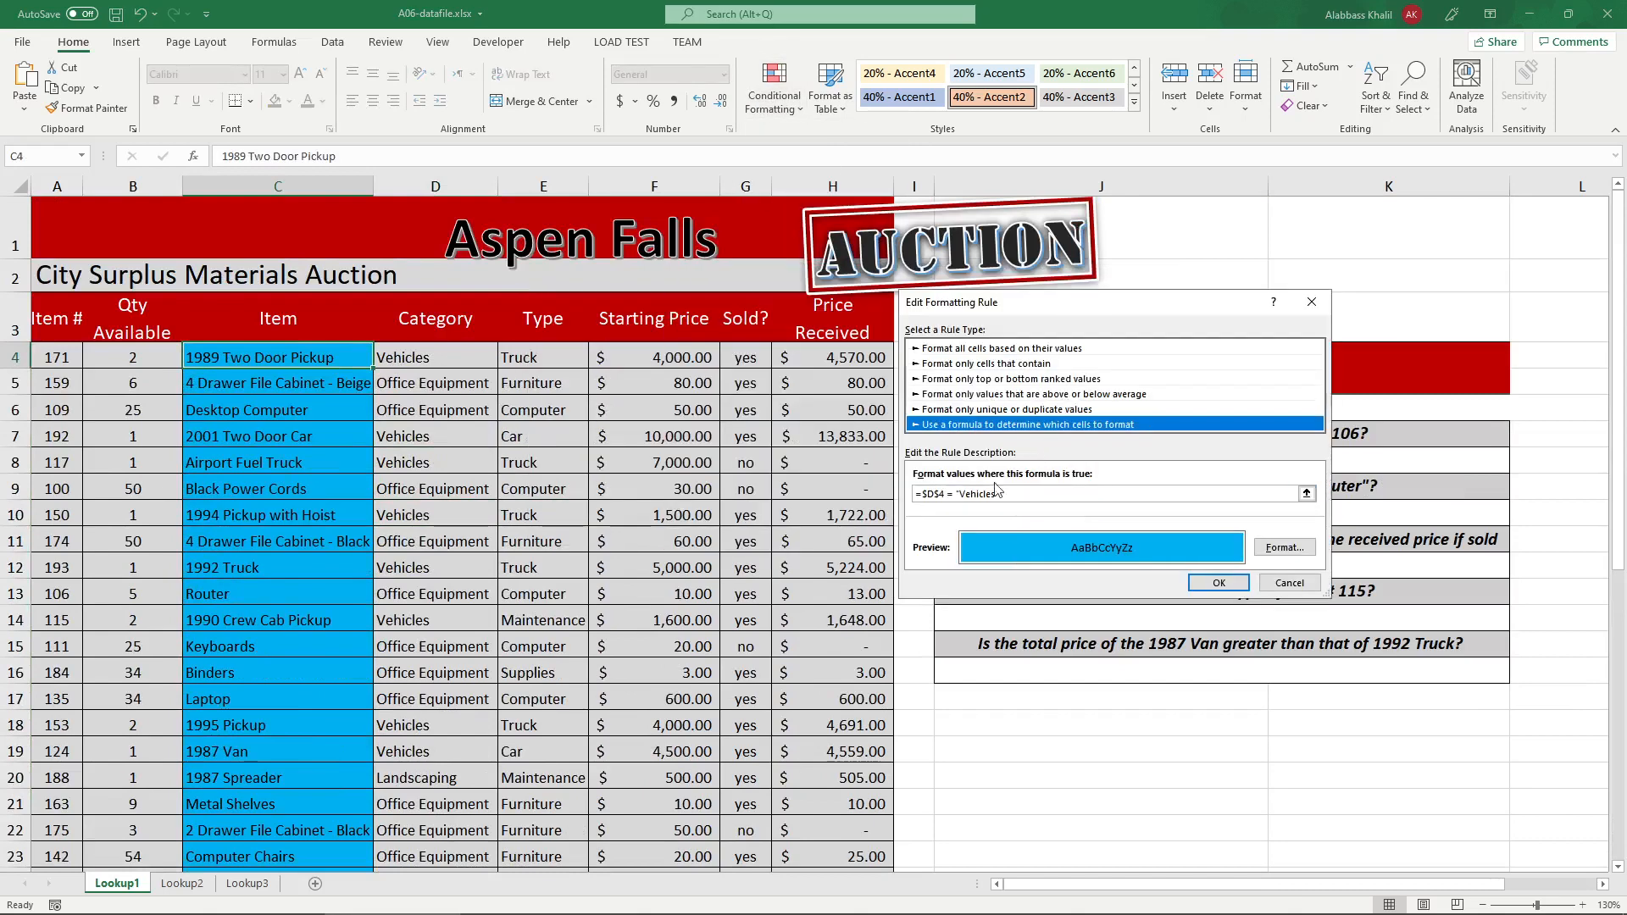
drag(947, 498, 930, 498)
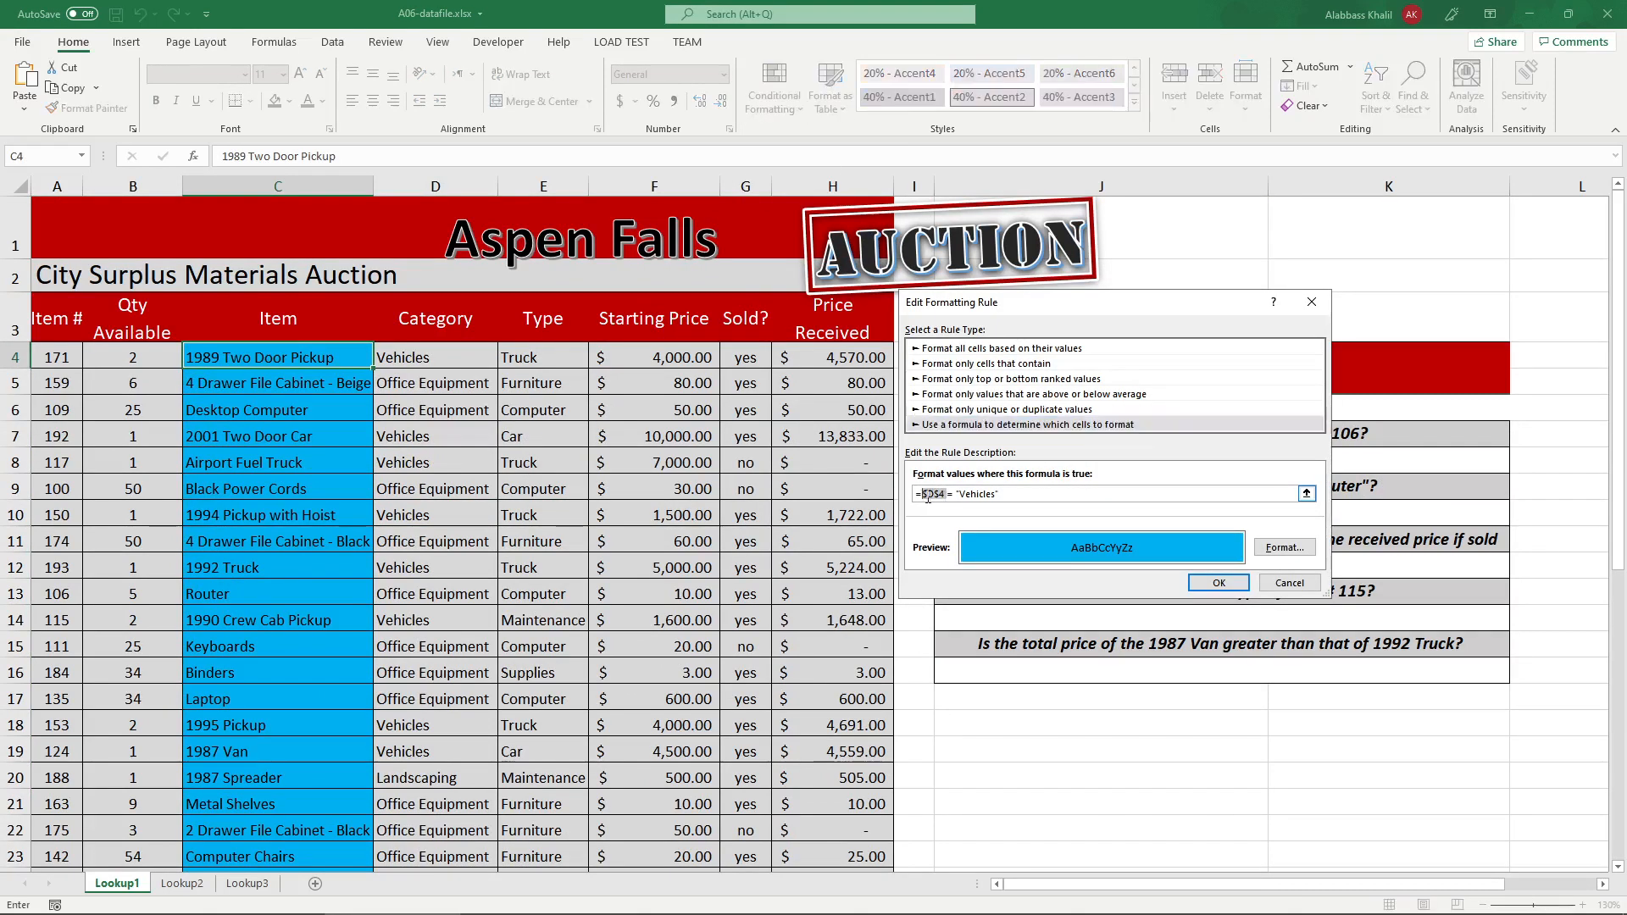
click(975, 493)
click(1289, 583)
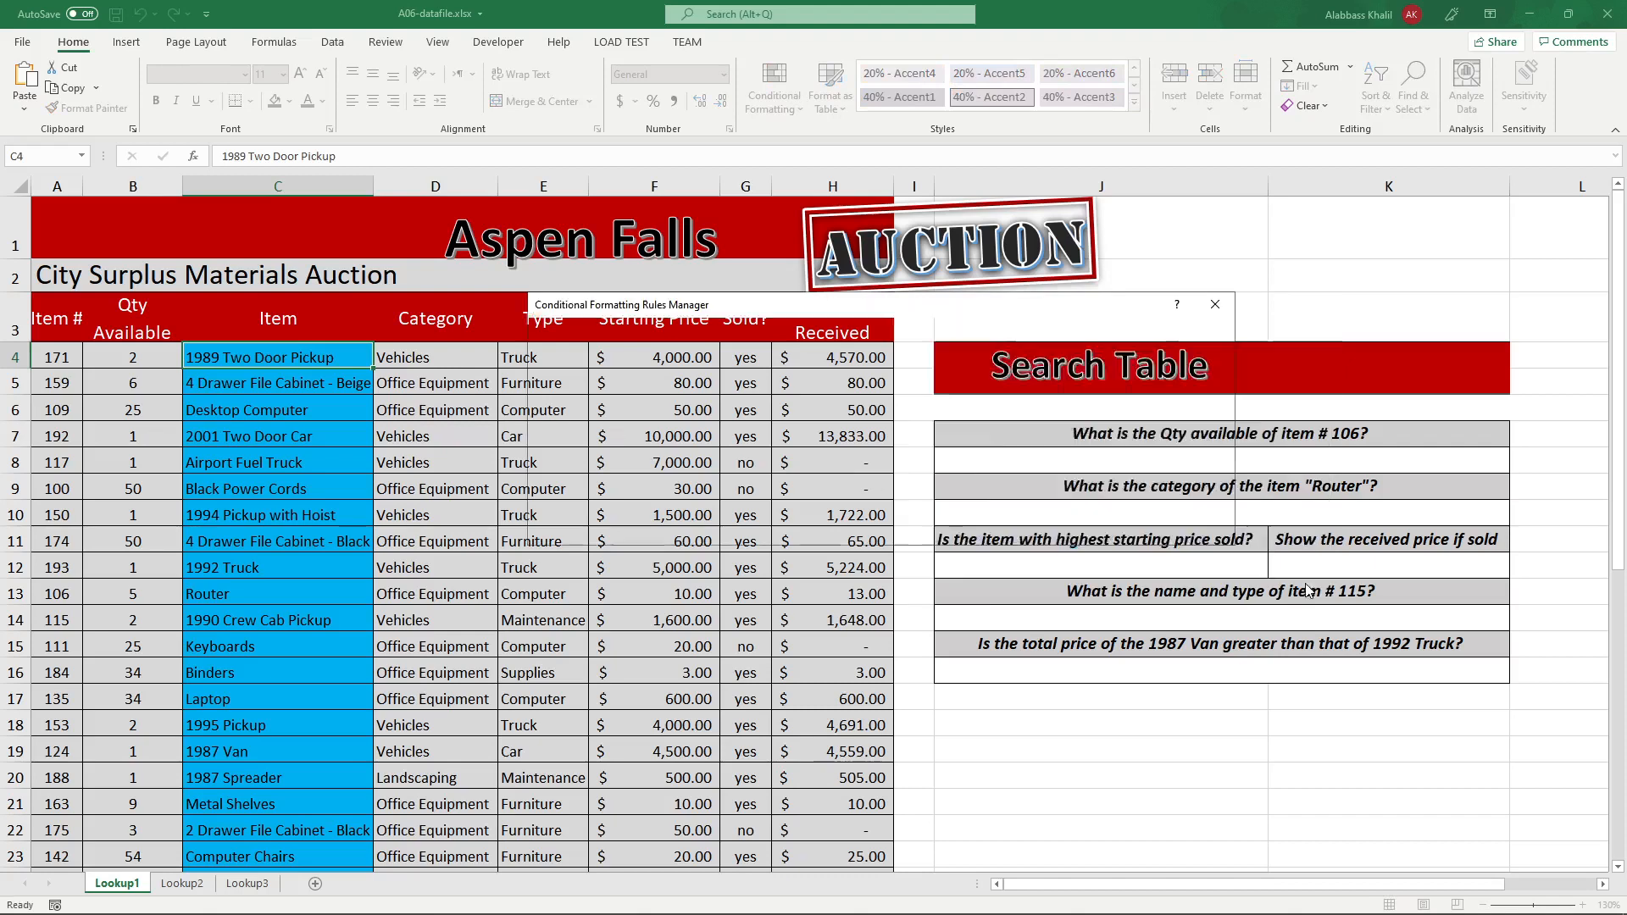
click(1129, 532)
- Compare the item cells in C5 to C9 with category cell D4, which the rule refers to
click(352, 383)
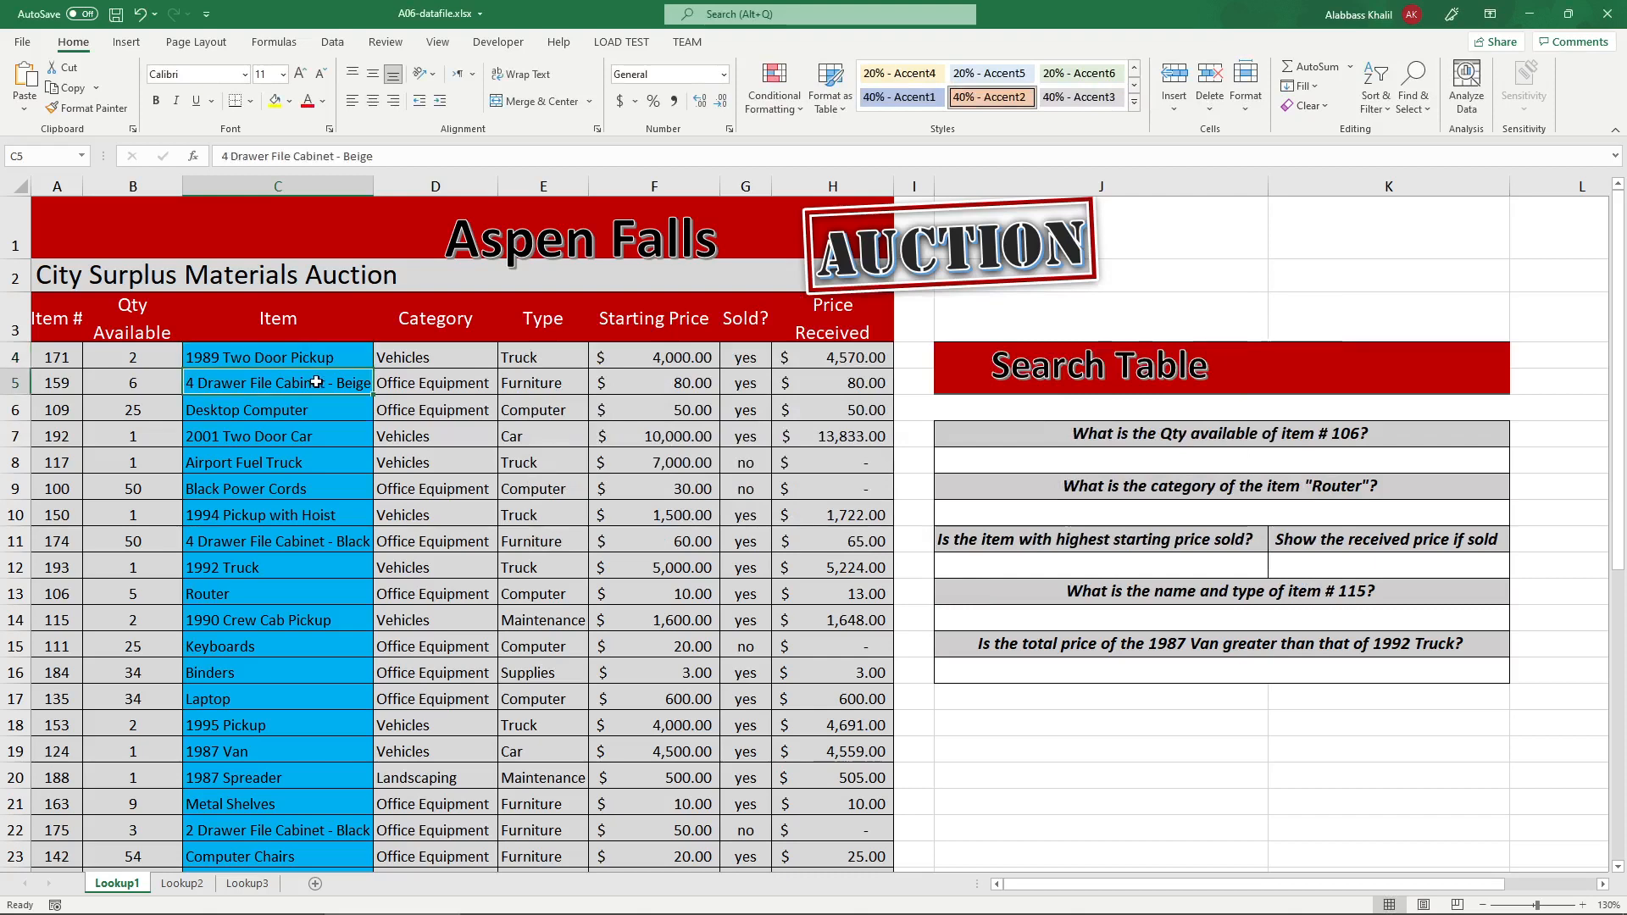
click(405, 360)
click(359, 383)
click(407, 360)
click(329, 412)
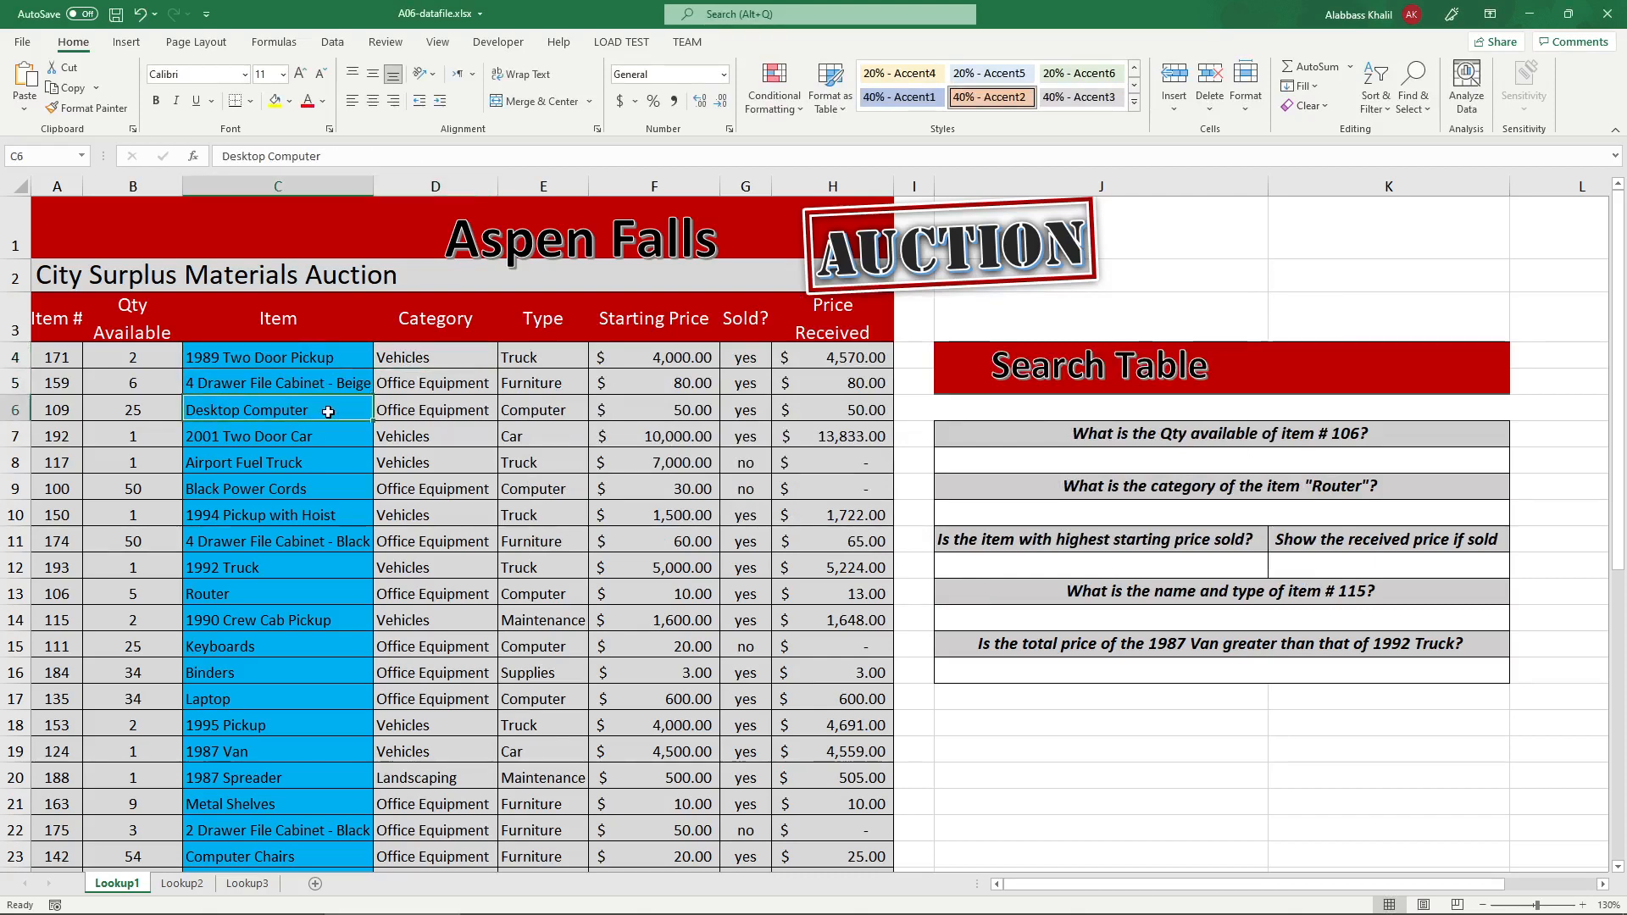
click(418, 360)
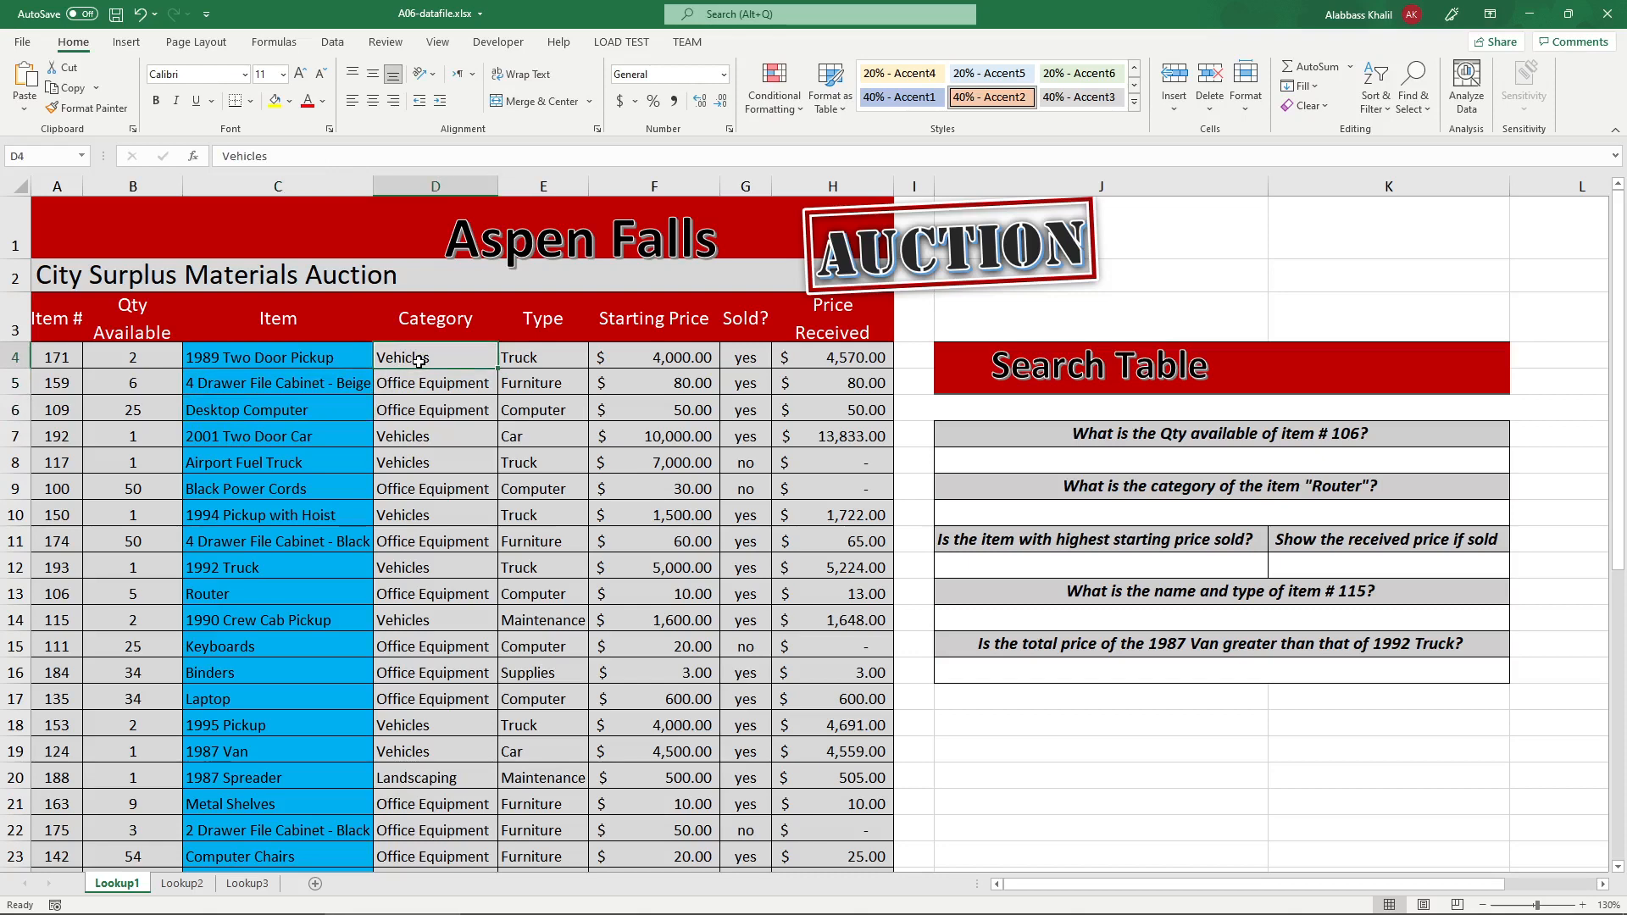
click(319, 425)
click(307, 463)
click(300, 498)
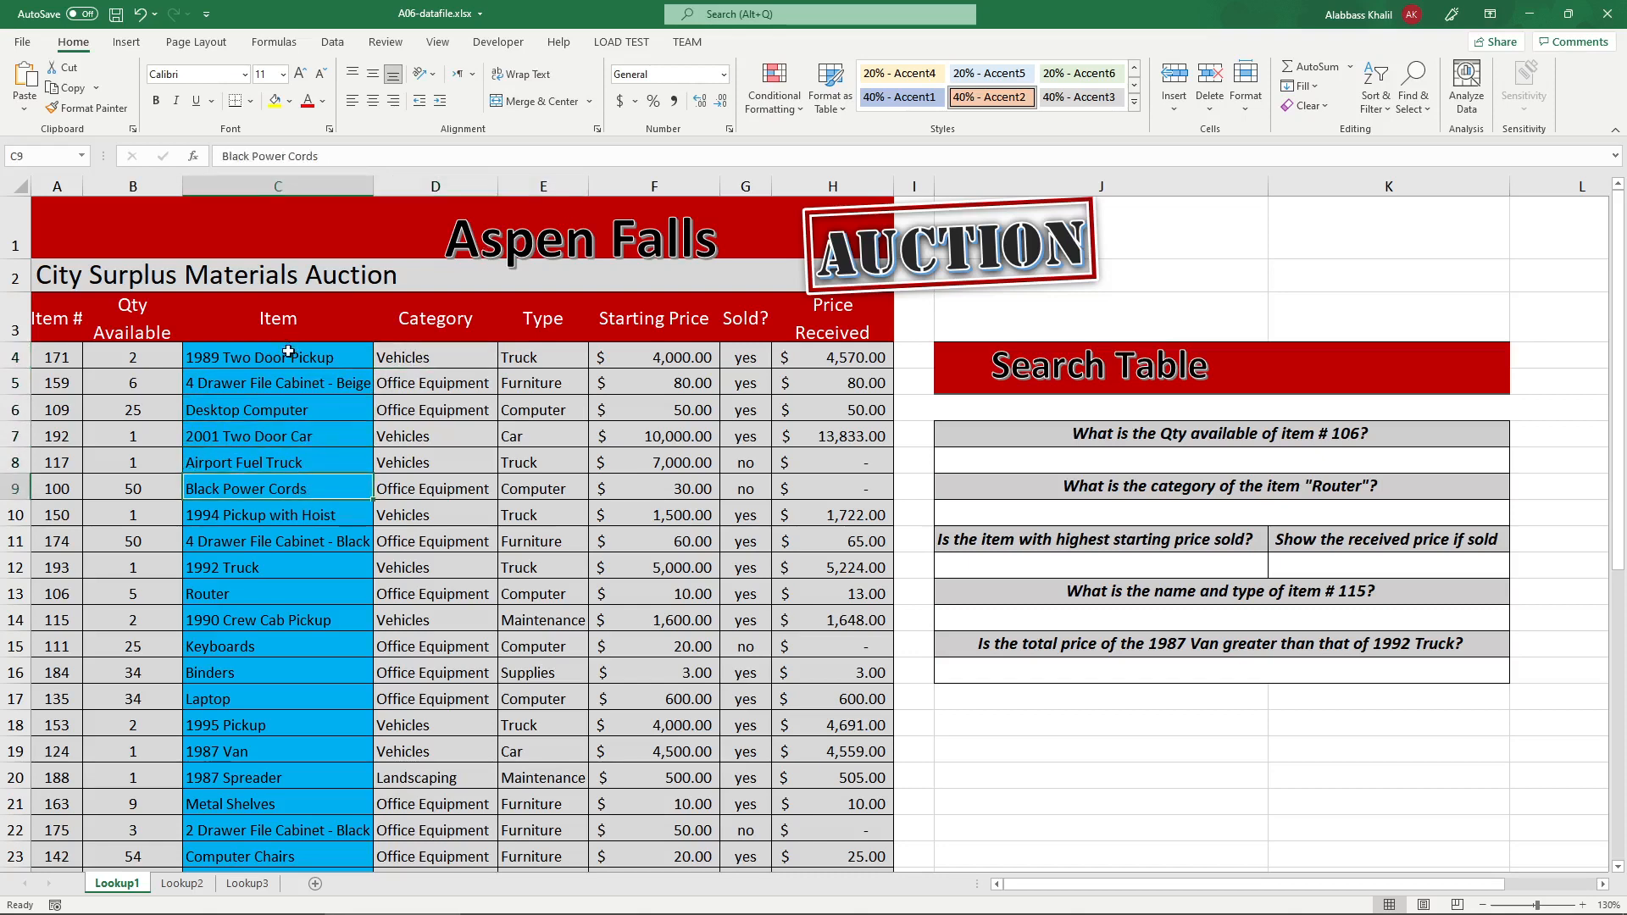
- Change the Vehicles rule's formula to the relative reference =D4 = "Vehicles" and apply it to the item cells
click(288, 355)
click(773, 89)
click(868, 387)
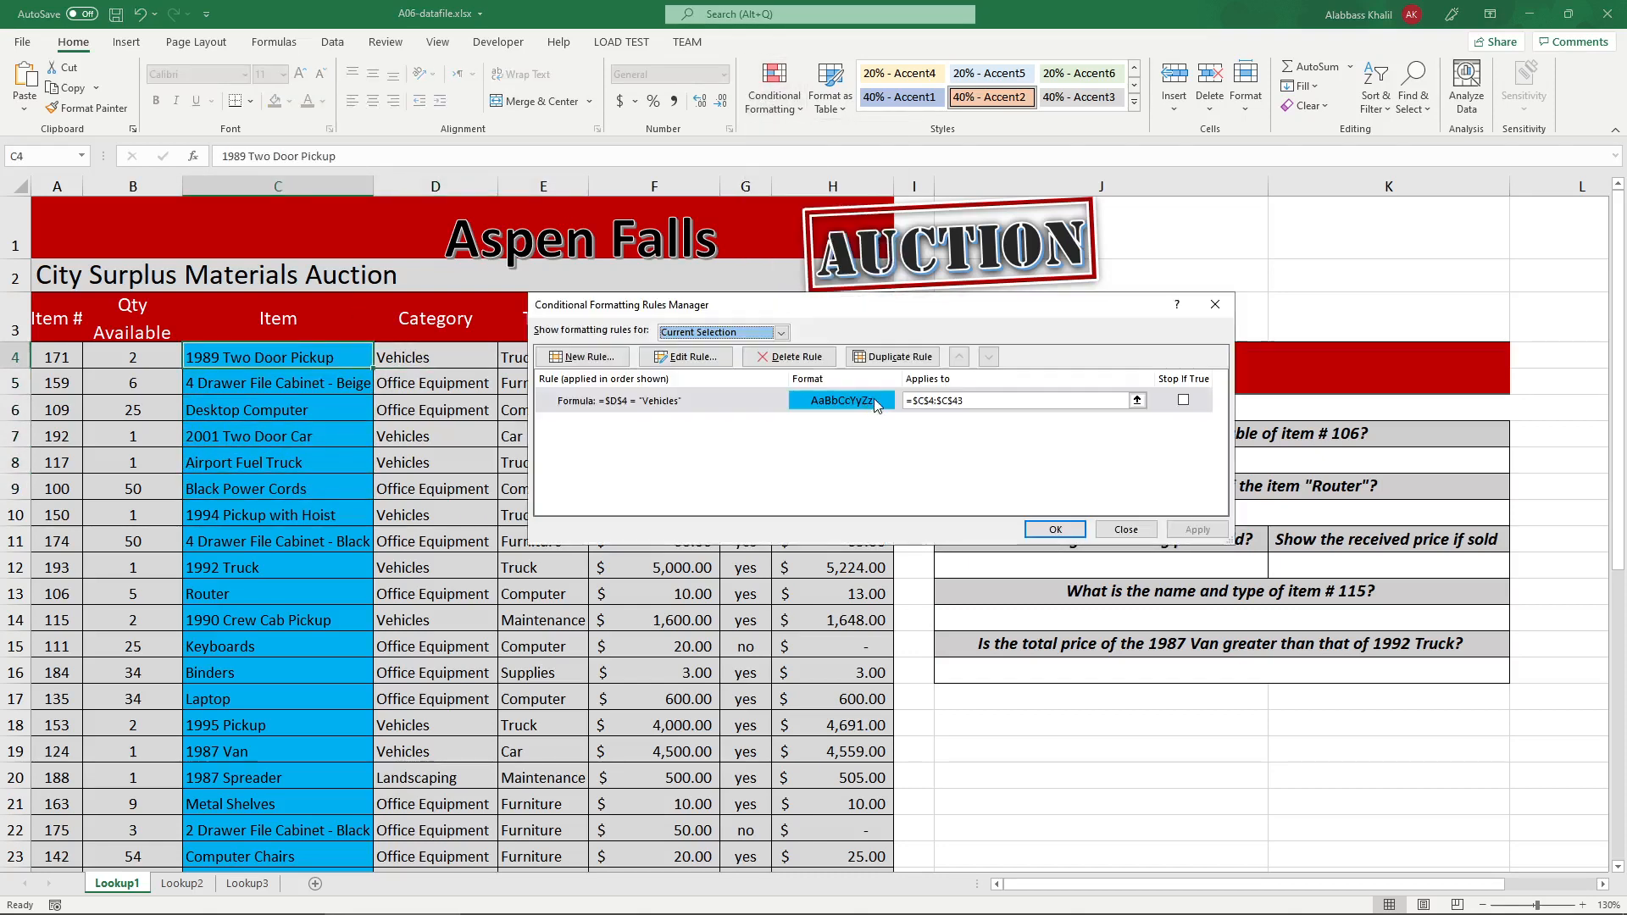
click(786, 358)
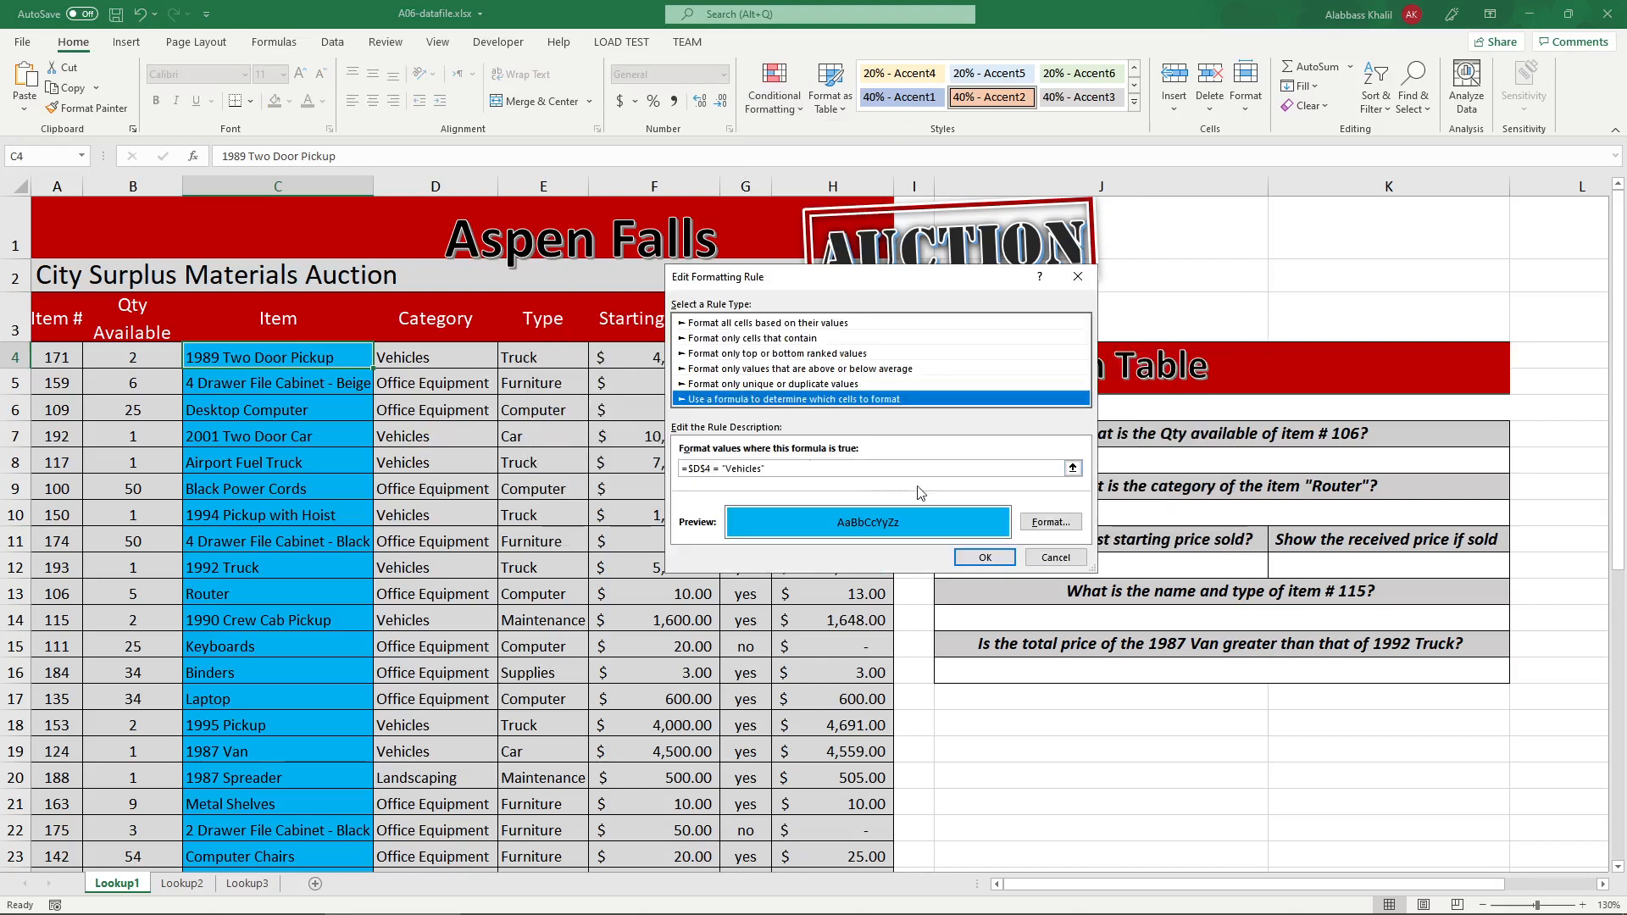
click(700, 468)
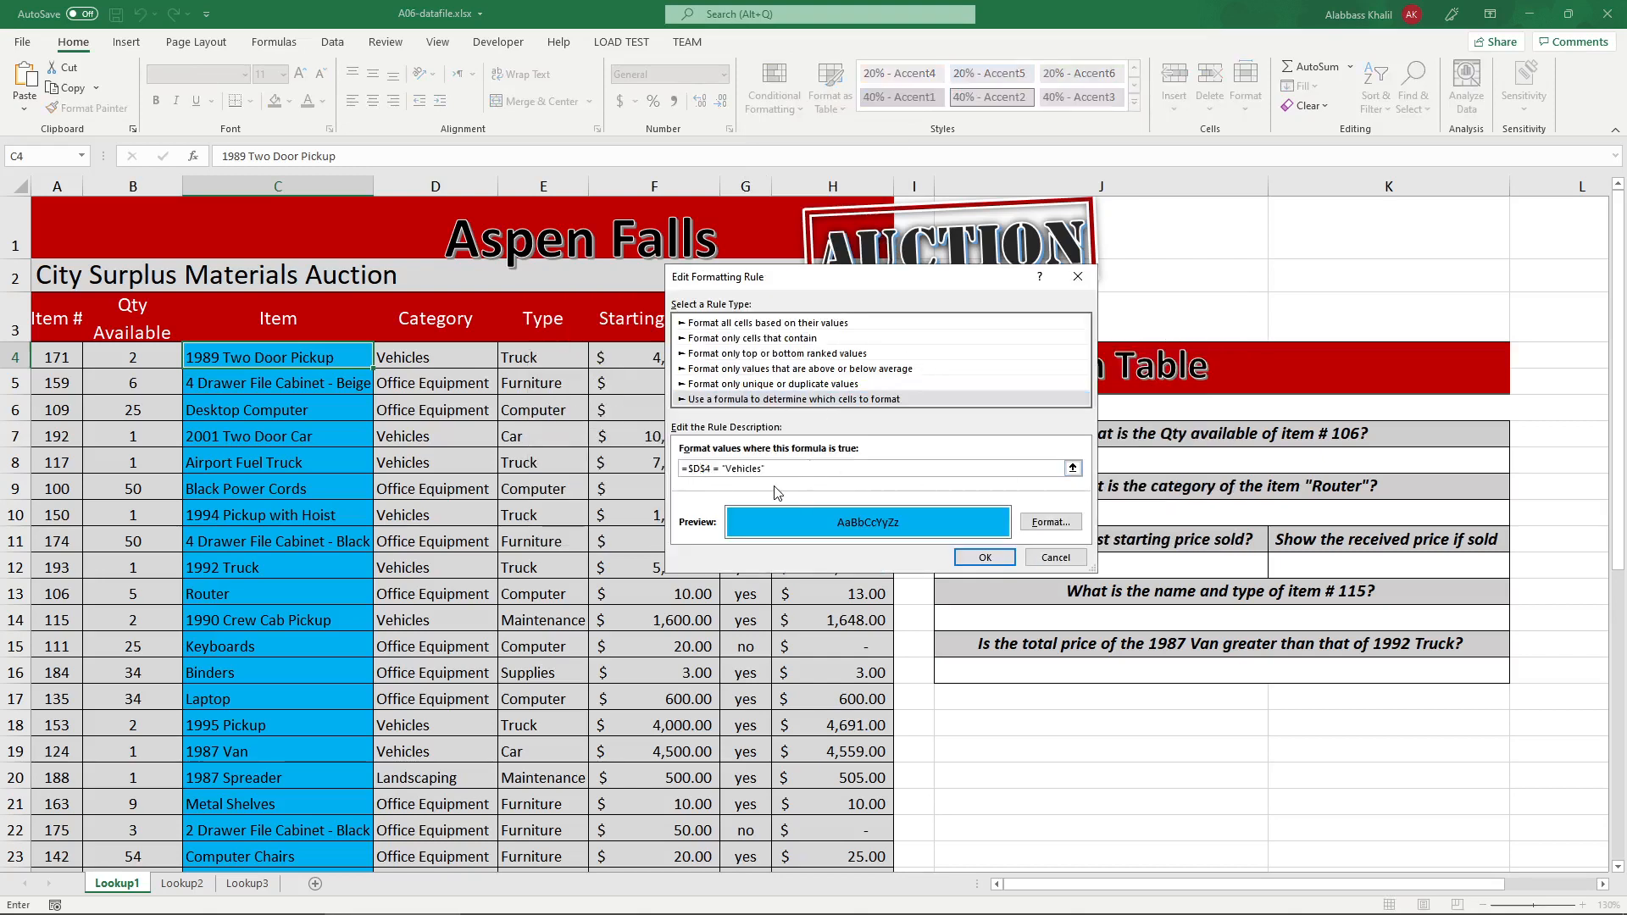
key(BackSpace)
key(BackSpace)
key(BackSpace)
text(D)
click(985, 557)
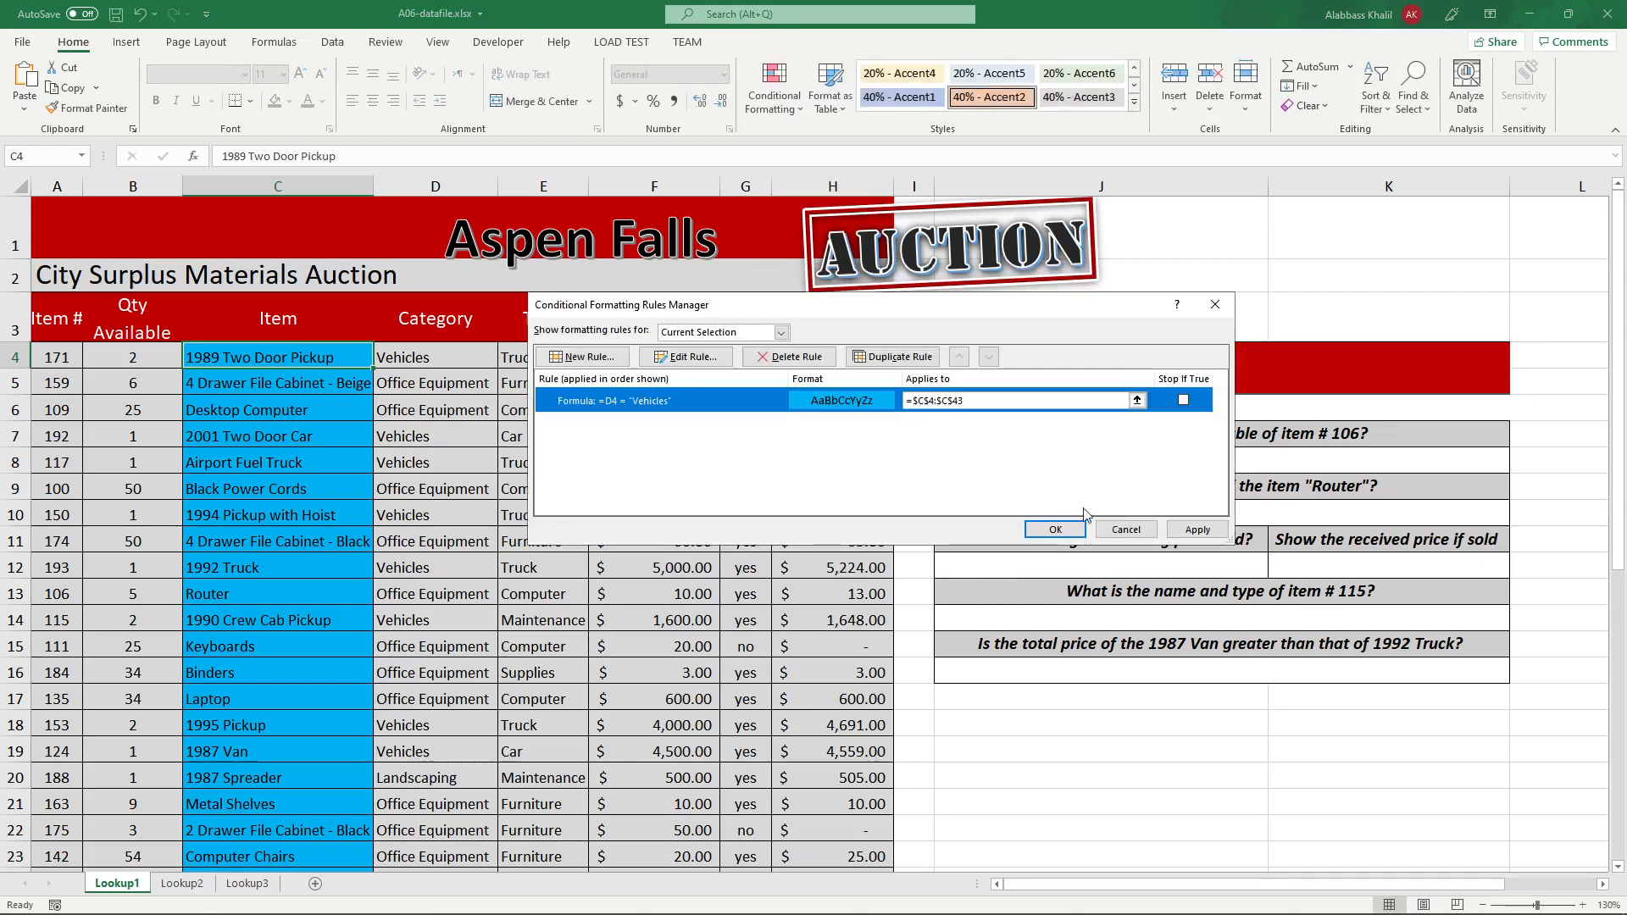
click(1055, 529)
- Check the blue fill down the Item column against the entries in the Category column
scroll(475, 472, down, 6)
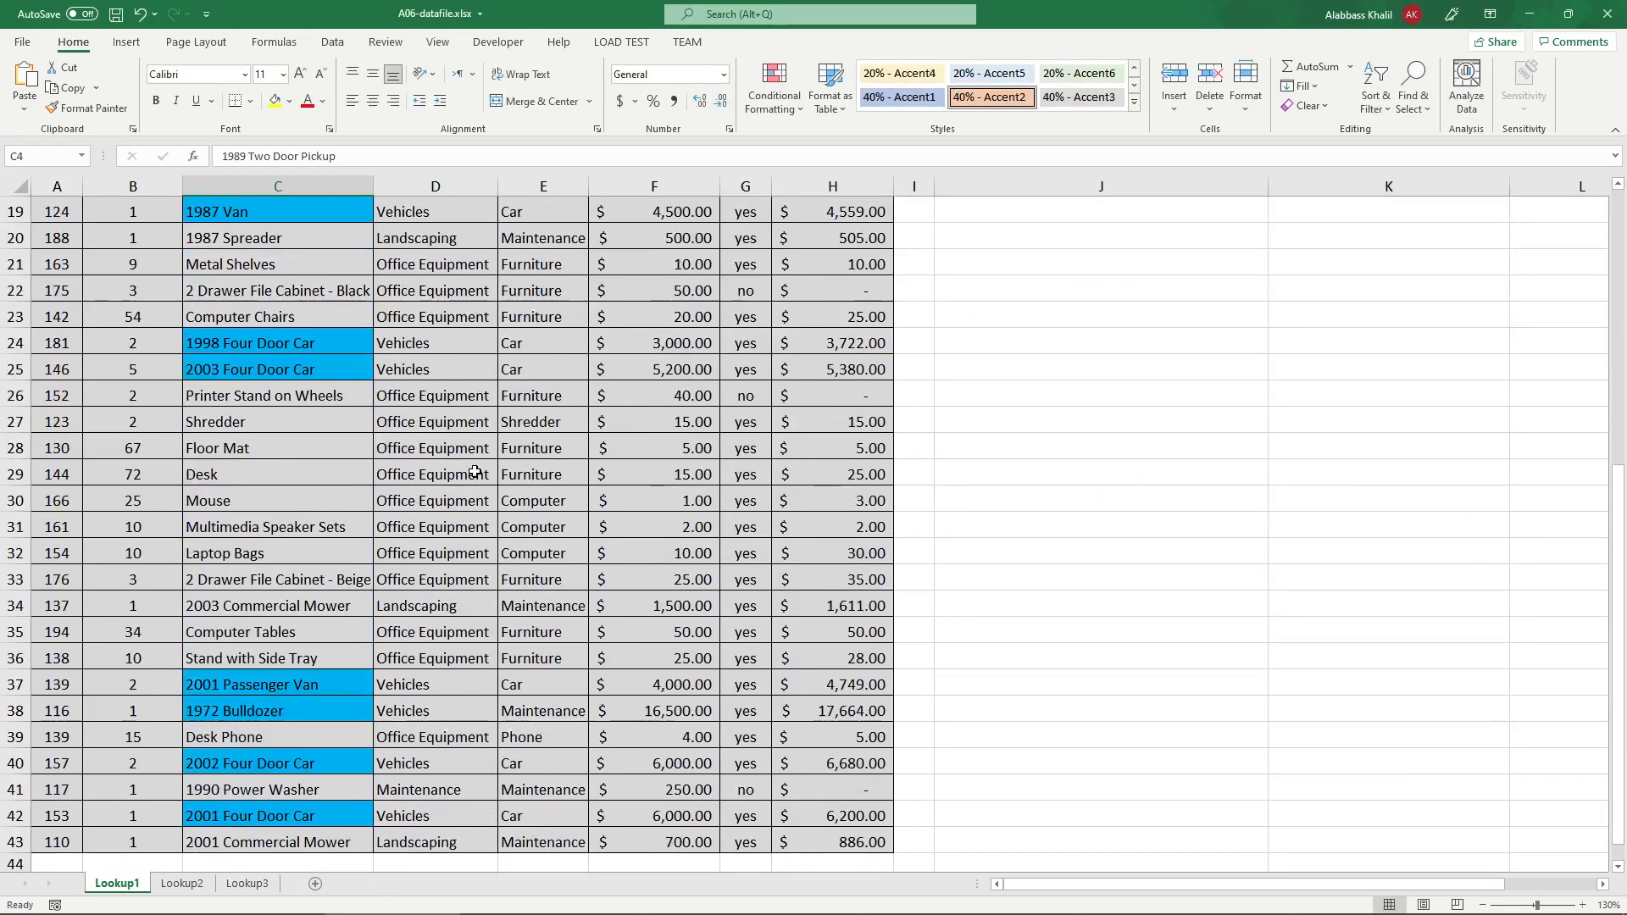
scroll(475, 473, down, 2)
scroll(441, 441, up, 8)
key(Right)
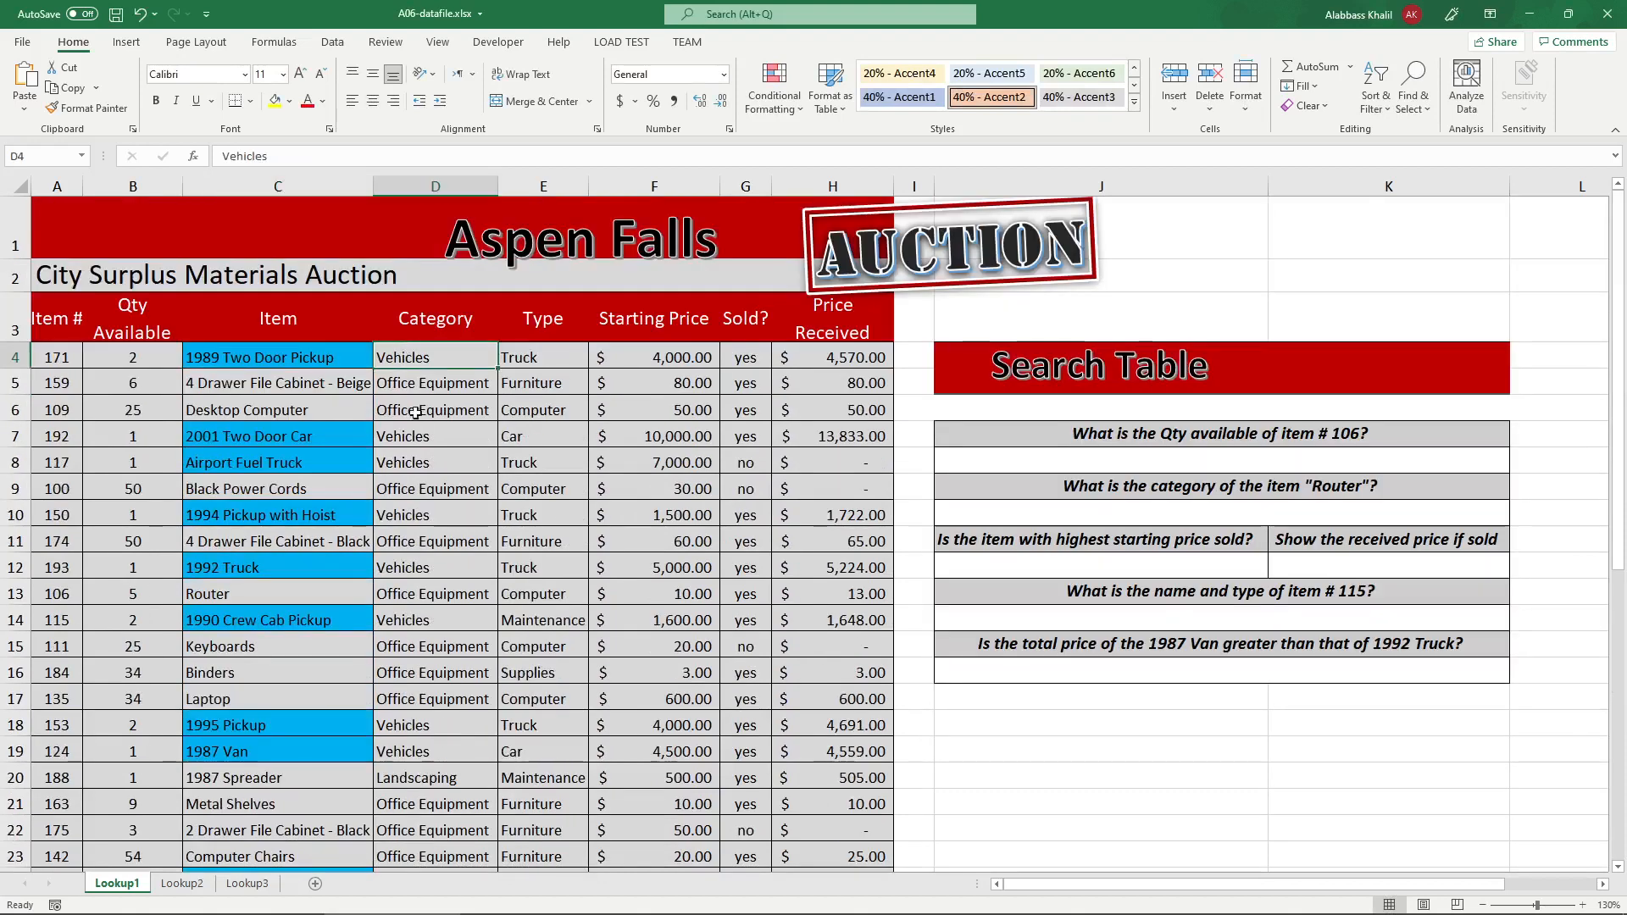
click(428, 509)
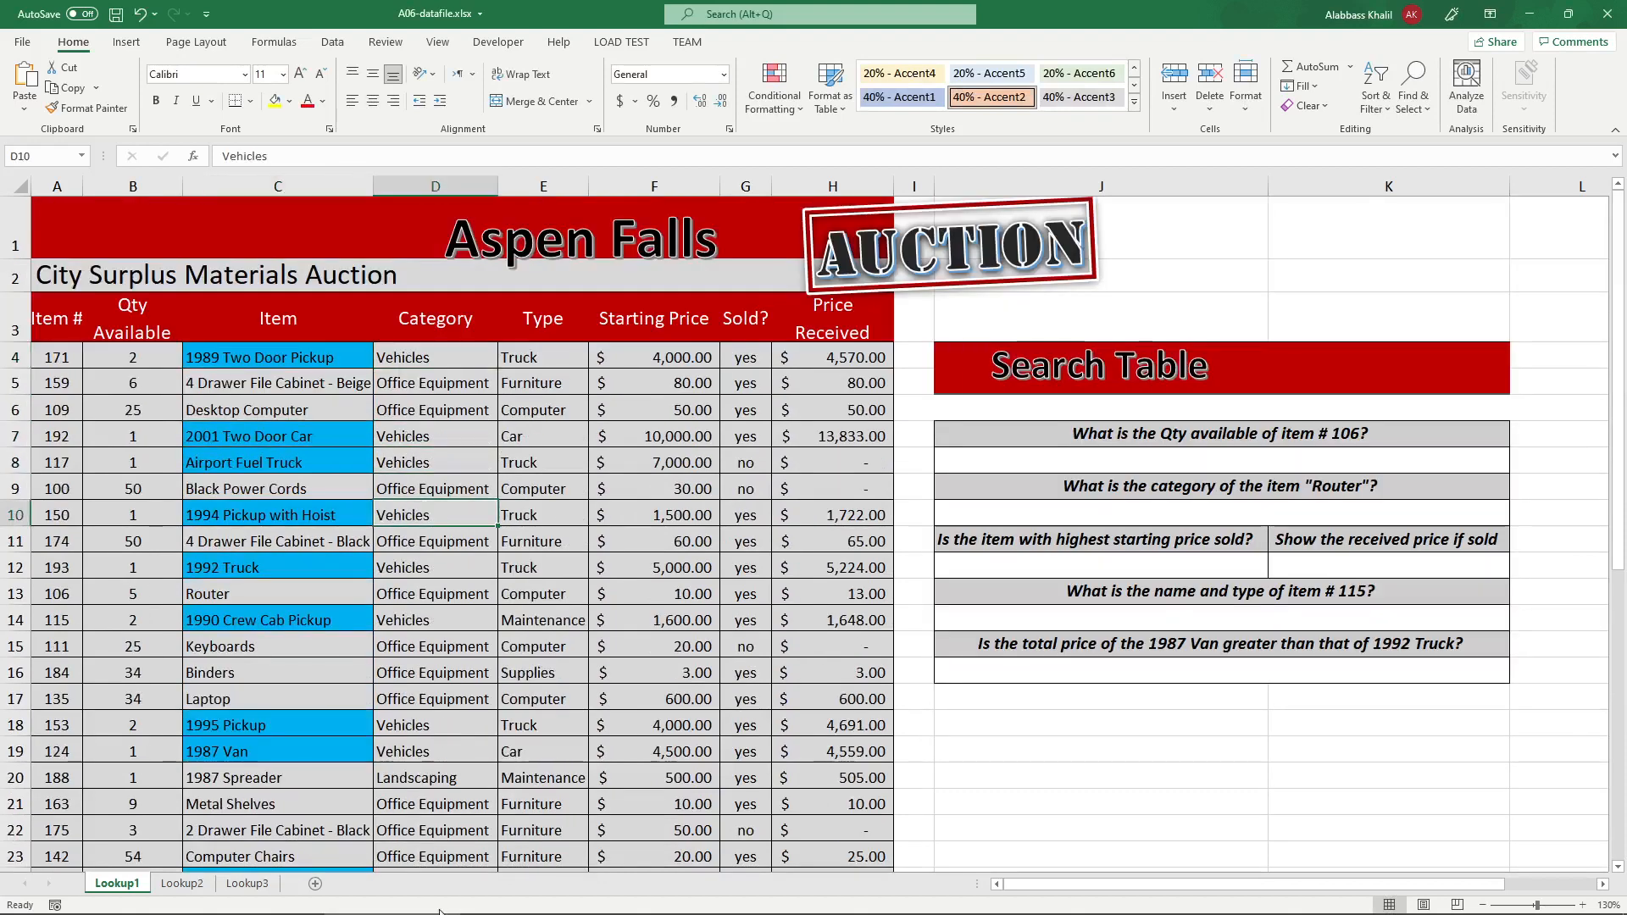
- Switch to the instructions PDF in Acrobat Reader and mark the key wording of Exercise One's second task with freehand lines
click(532, 902)
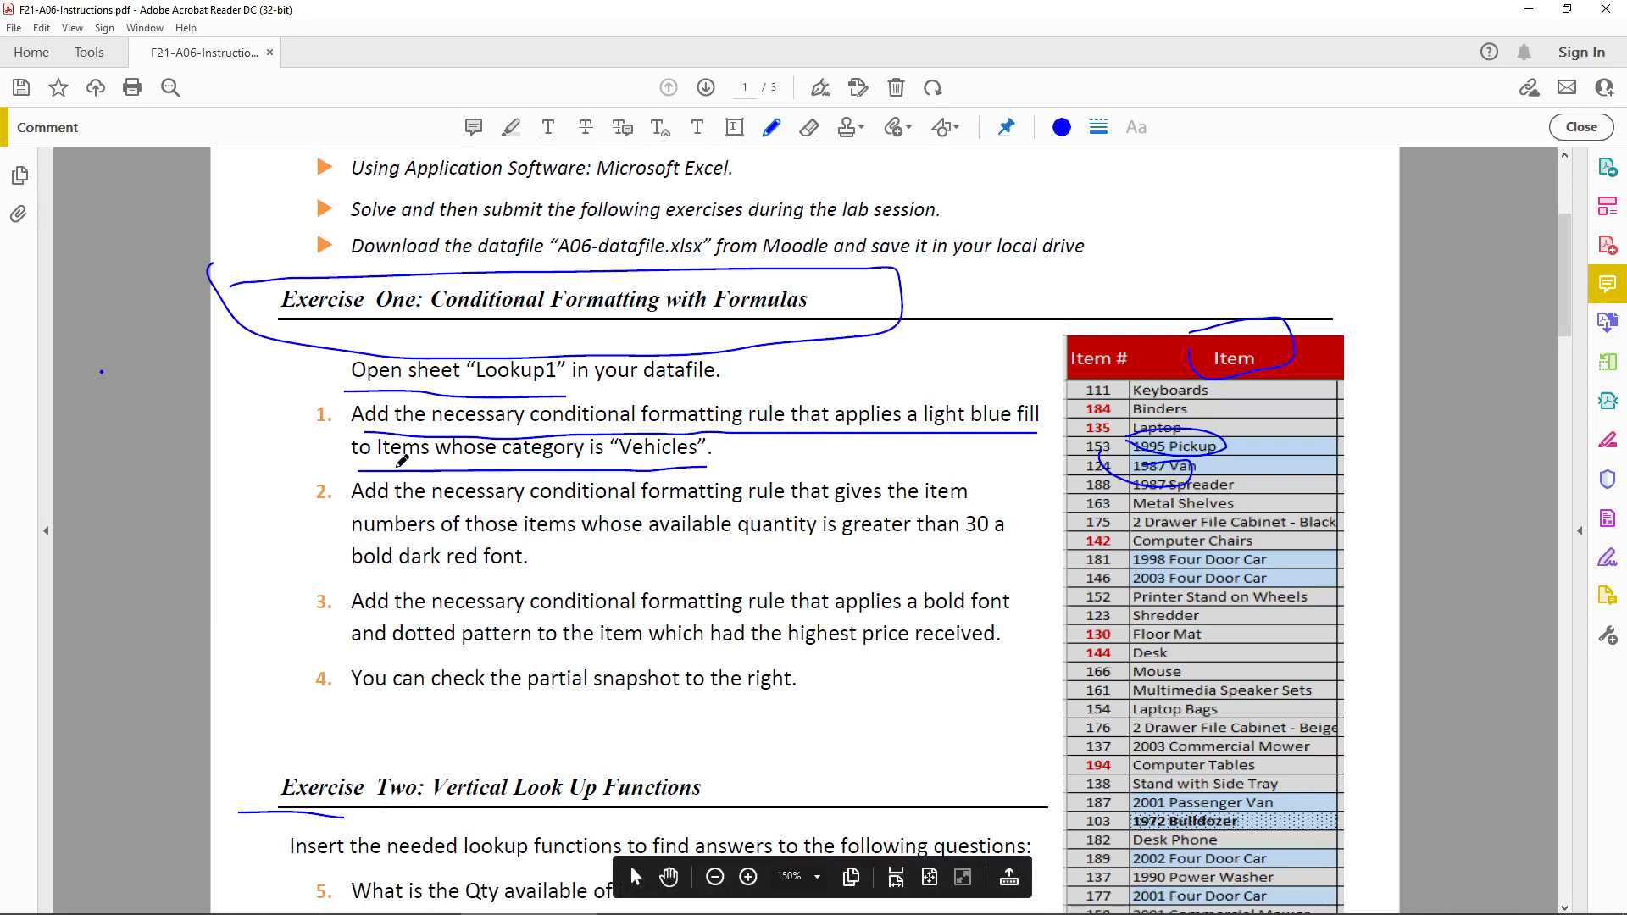
drag(549, 503, 945, 502)
mouse_move(386, 547)
mouse_down()
mouse_move(983, 547)
mouse_move(1049, 505)
mouse_move(812, 506)
mouse_move(788, 530)
mouse_up()
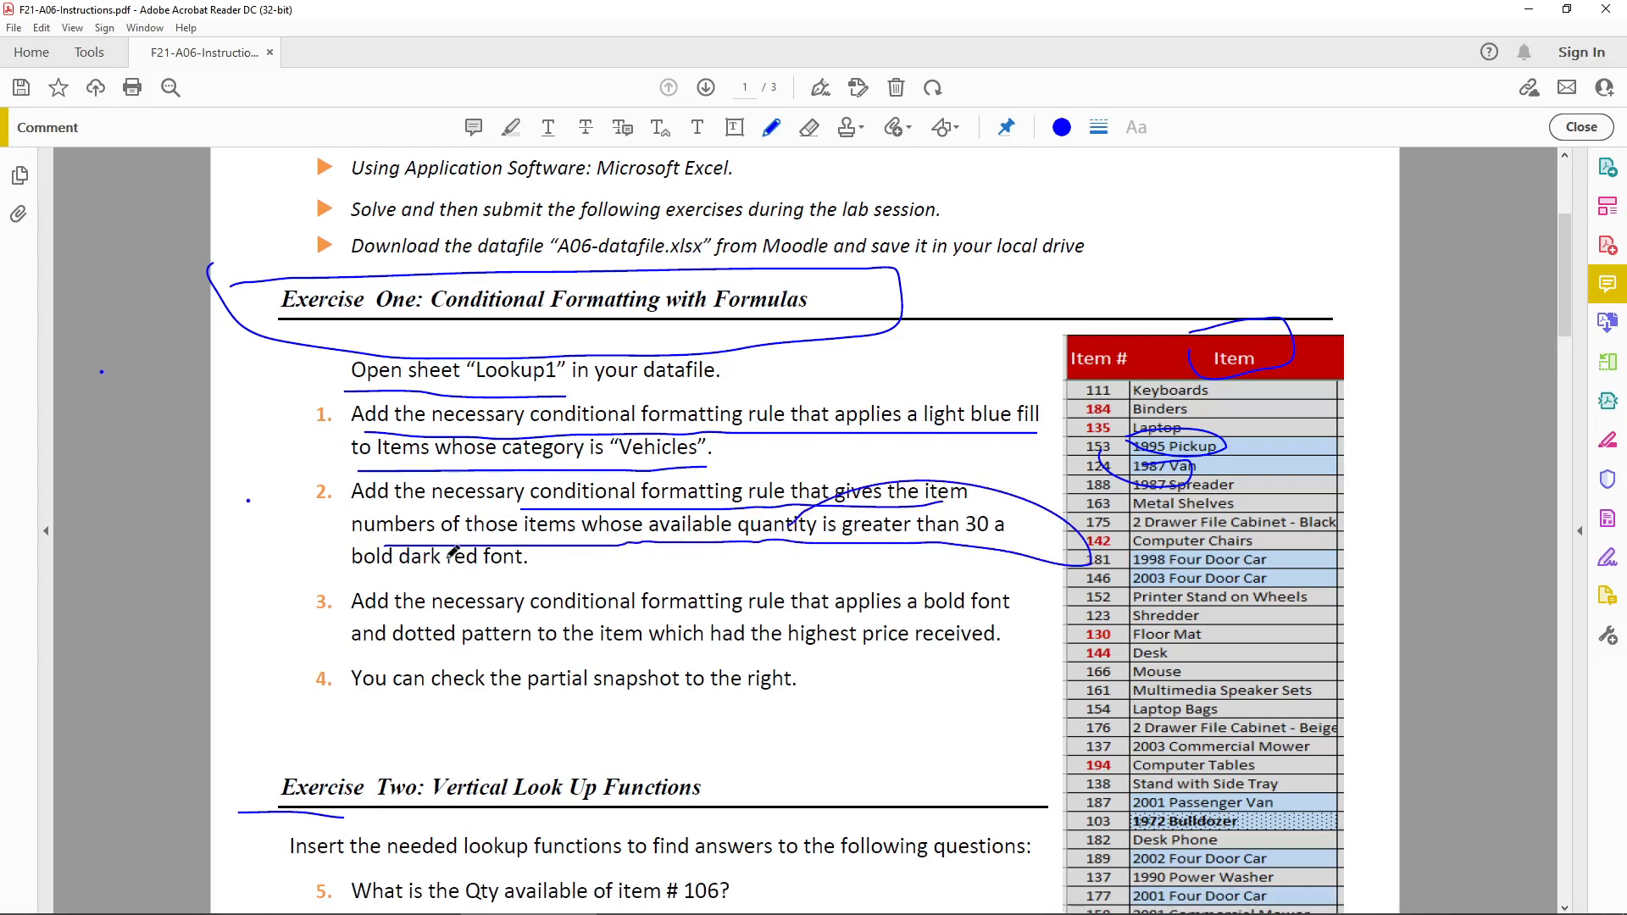
drag(341, 577, 496, 574)
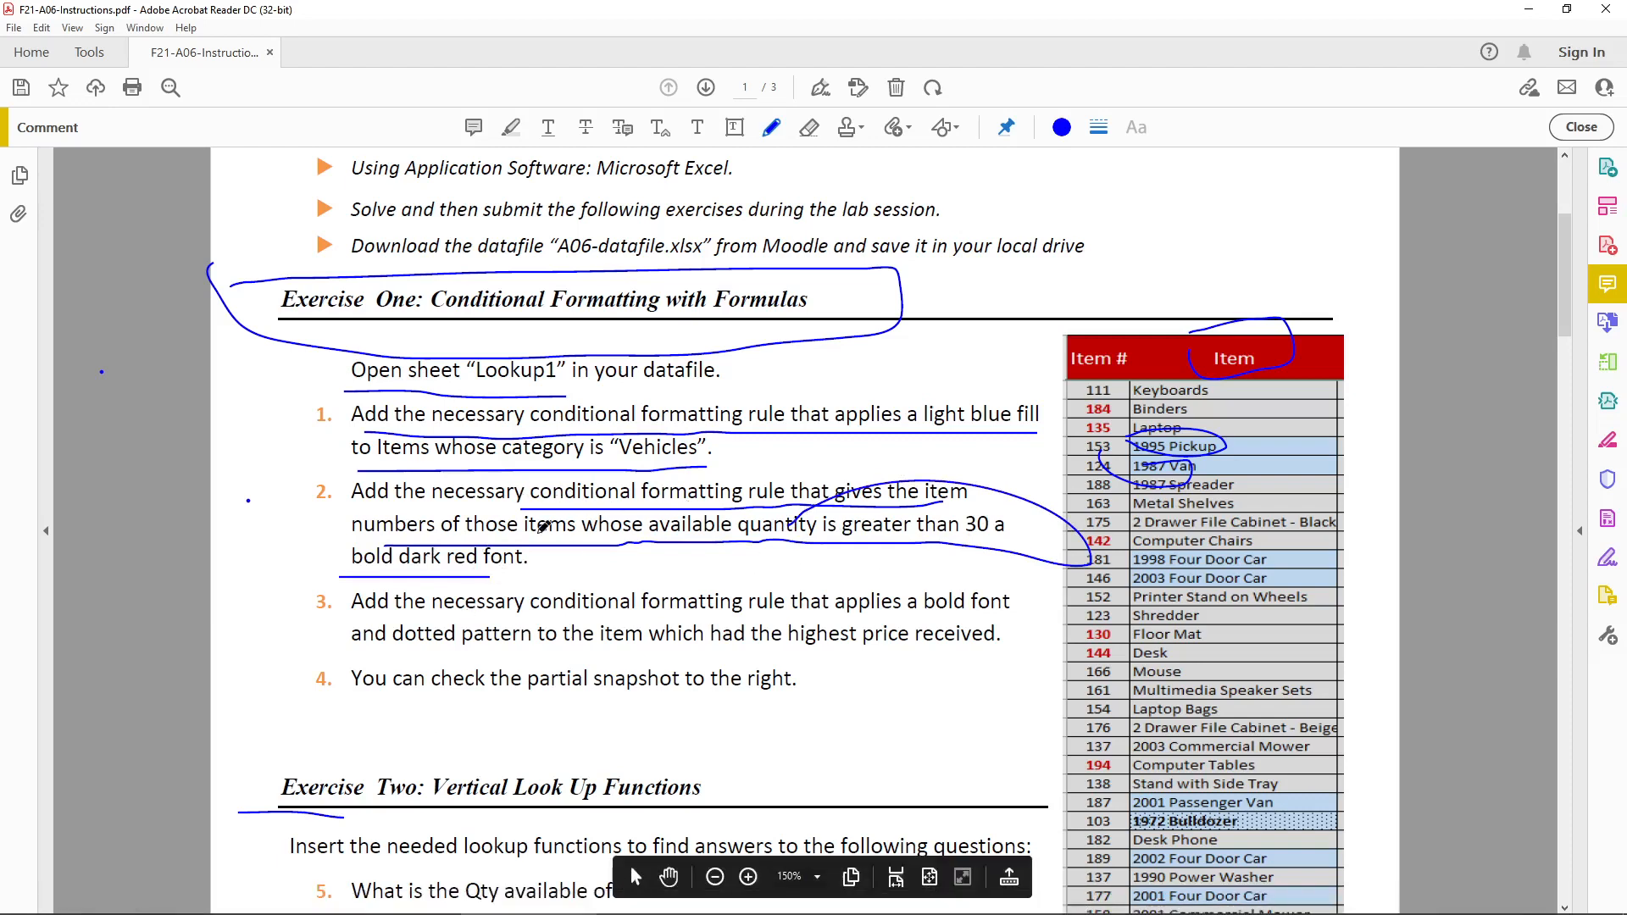
drag(320, 523, 463, 508)
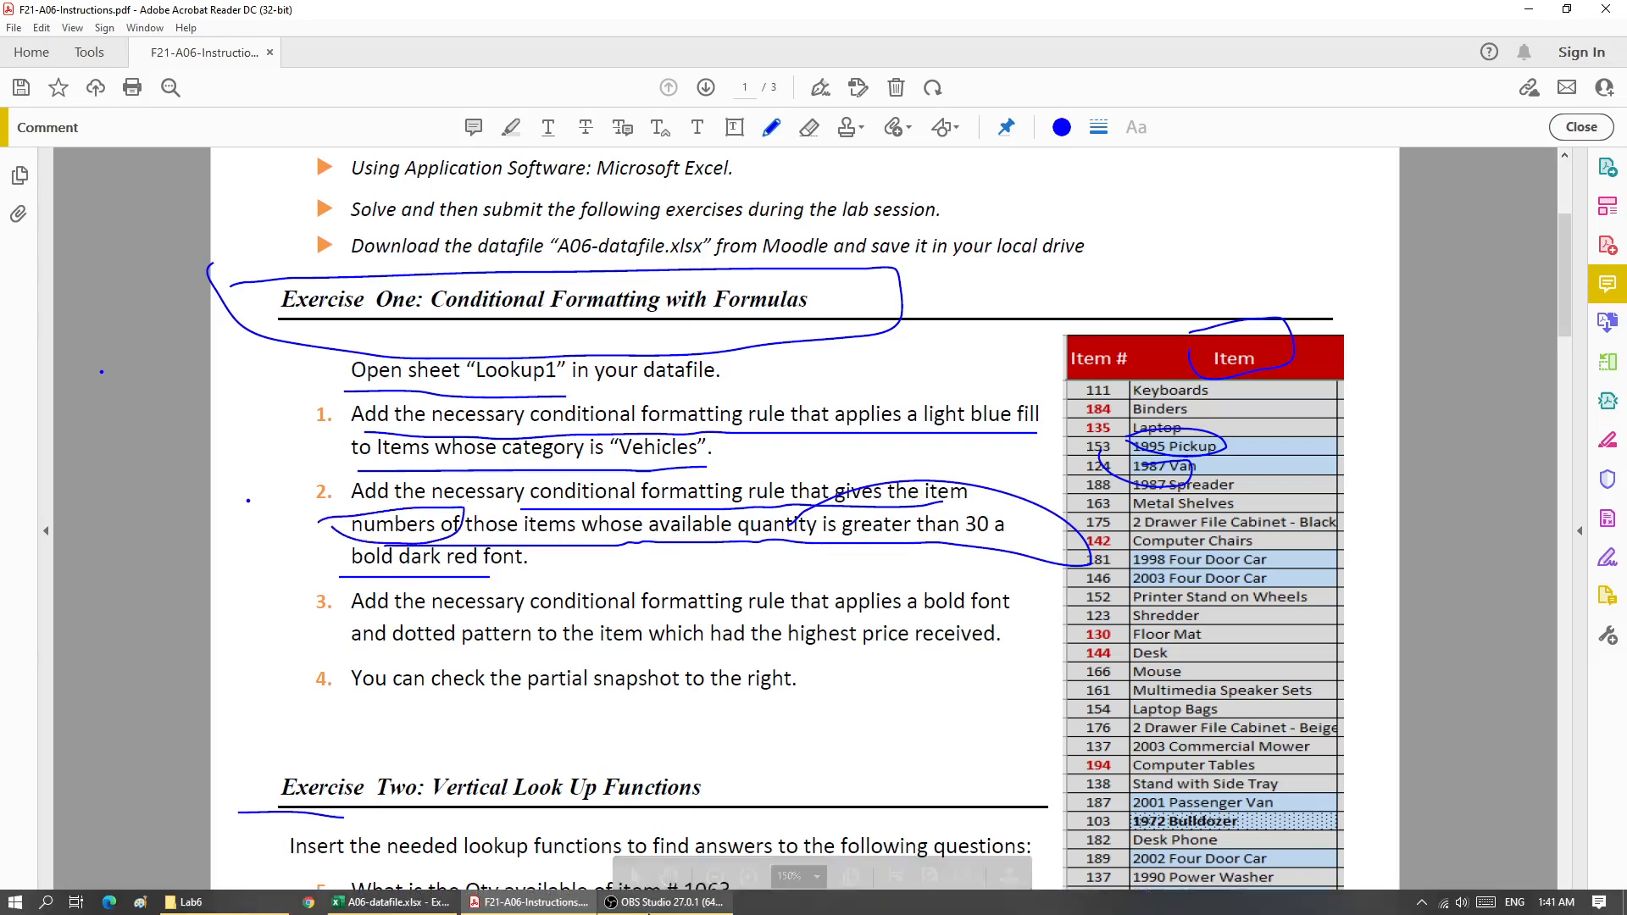
- Switch back to Excel and start a new formula-based conditional formatting rule for the item numbers in A4 to A43
click(430, 902)
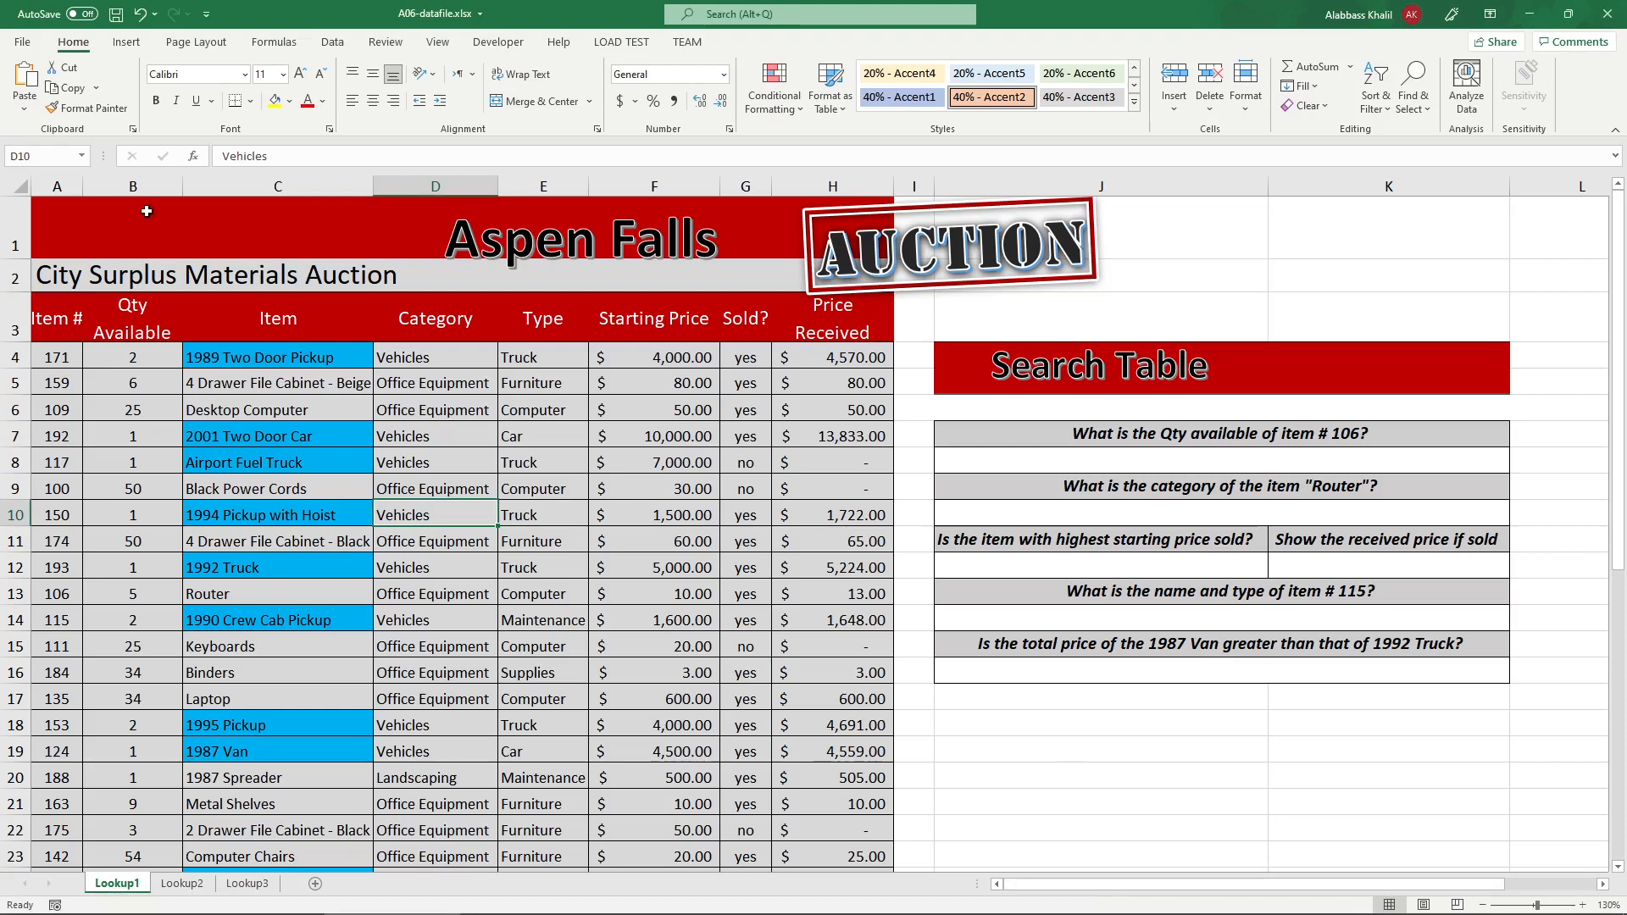
click(85, 186)
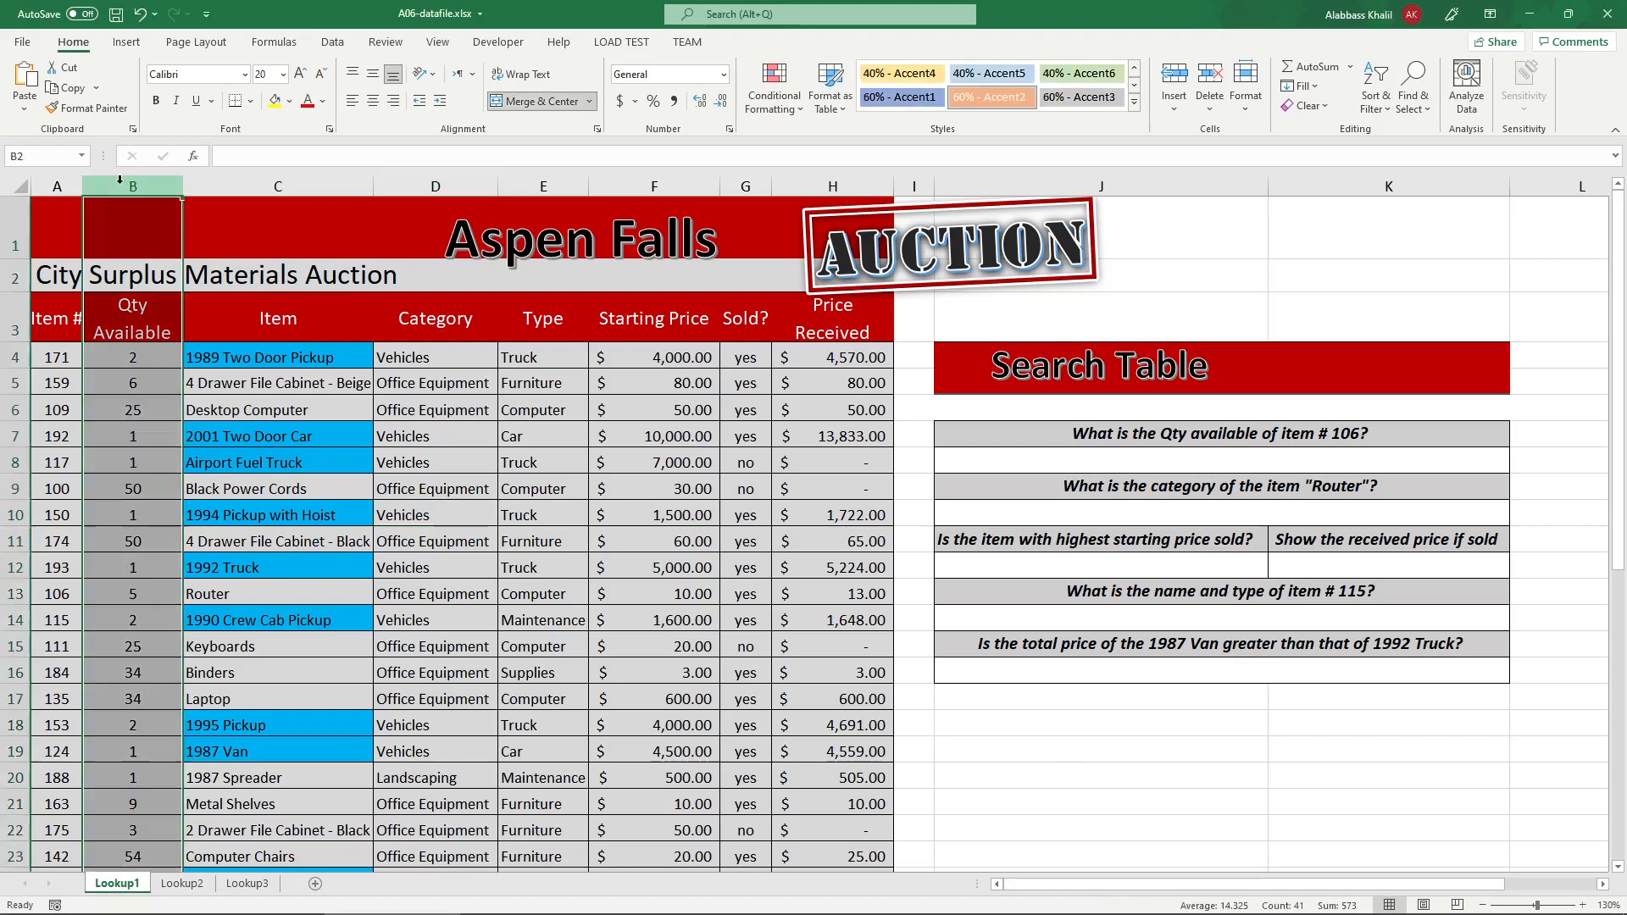
click(59, 184)
click(57, 357)
scroll(36, 682, down, 5)
scroll(36, 682, down, 4)
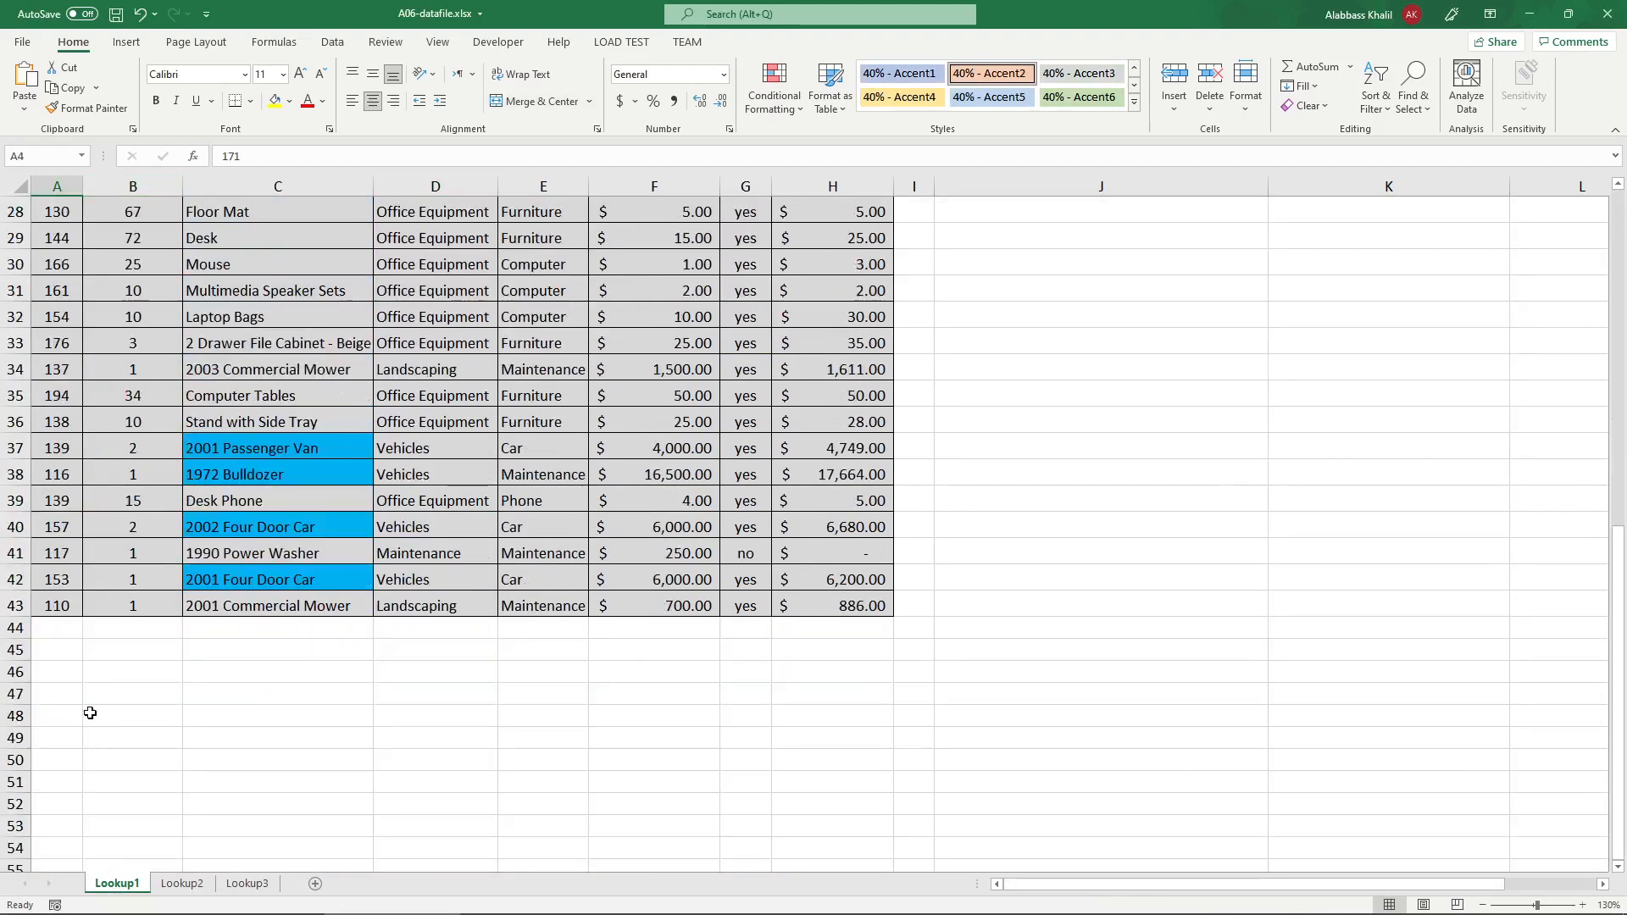
shift+click(59, 611)
scroll(423, 244, up, 9)
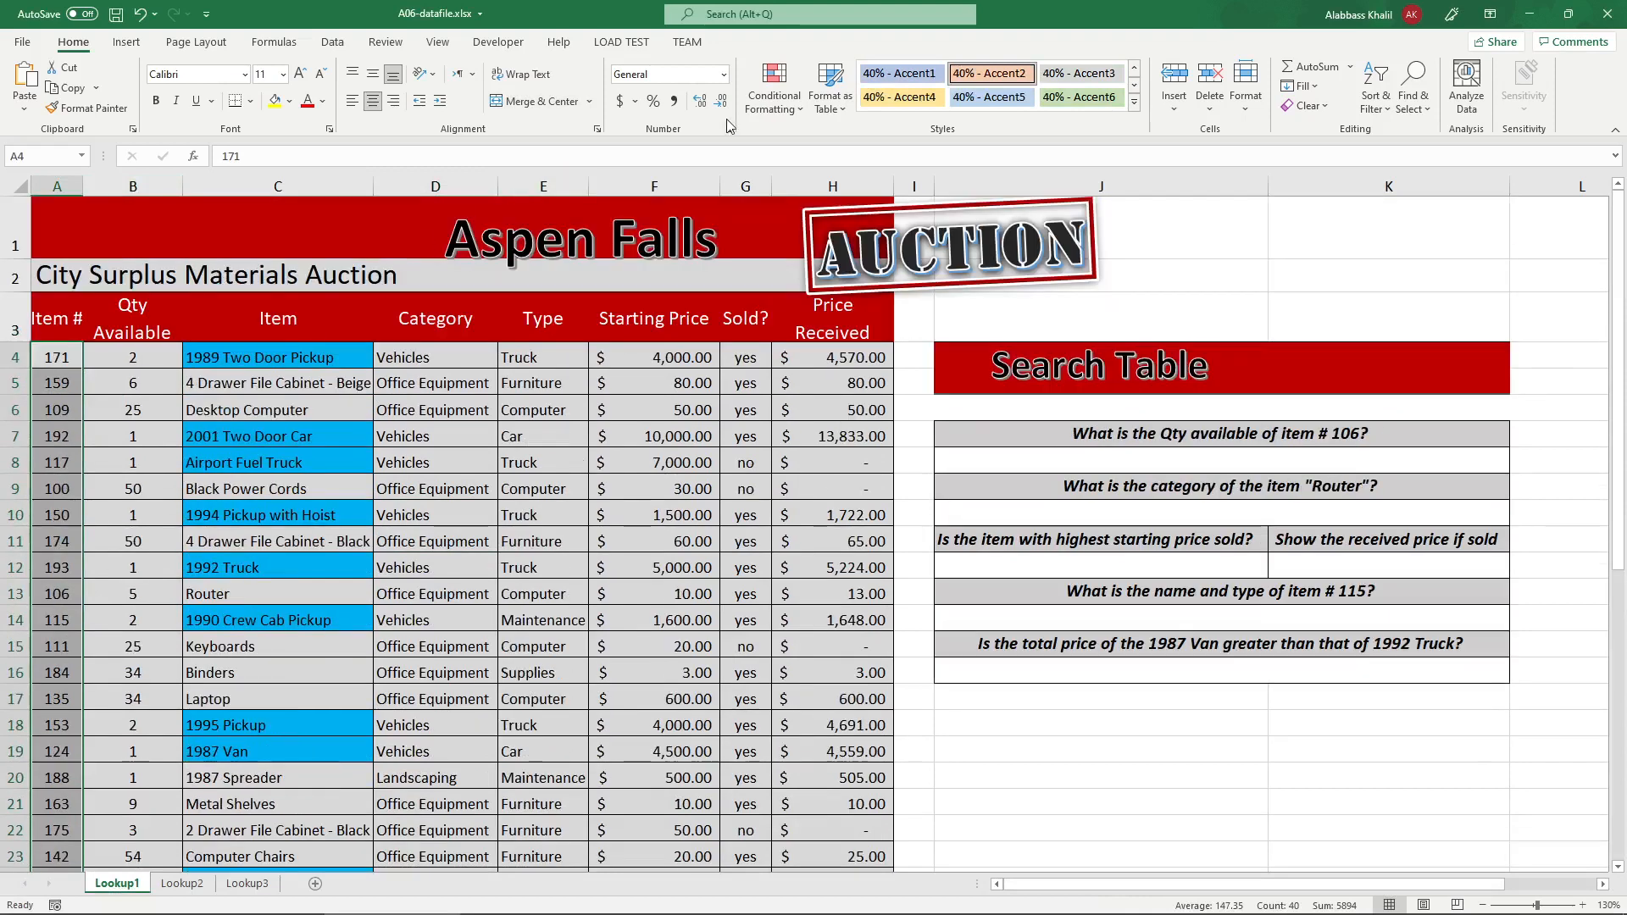
click(774, 89)
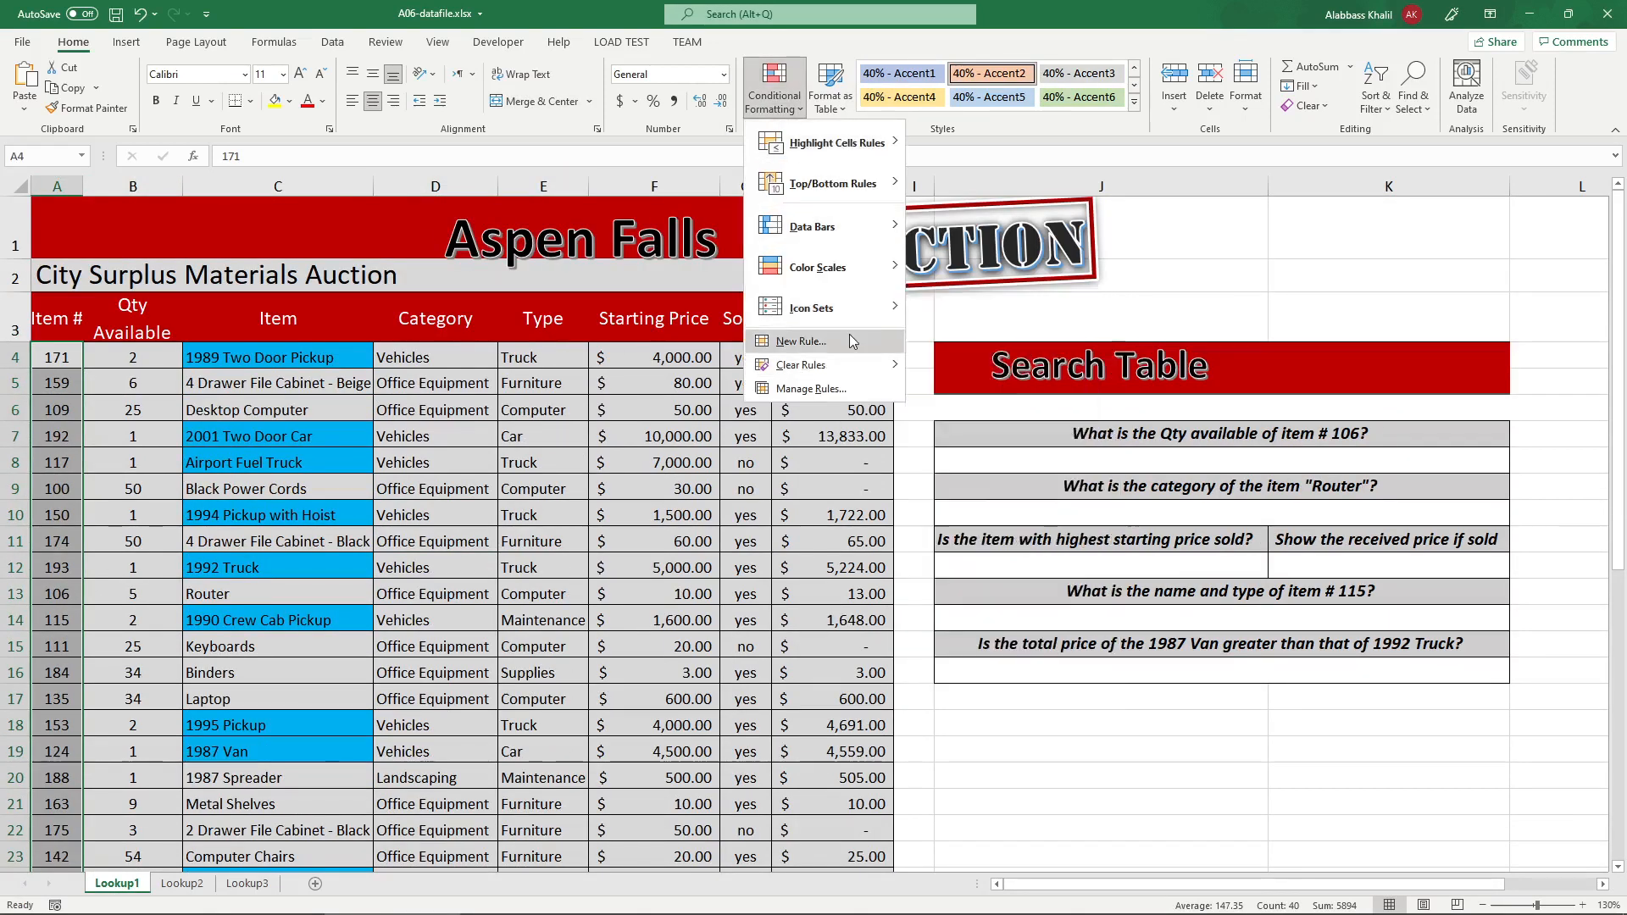
click(801, 340)
click(763, 380)
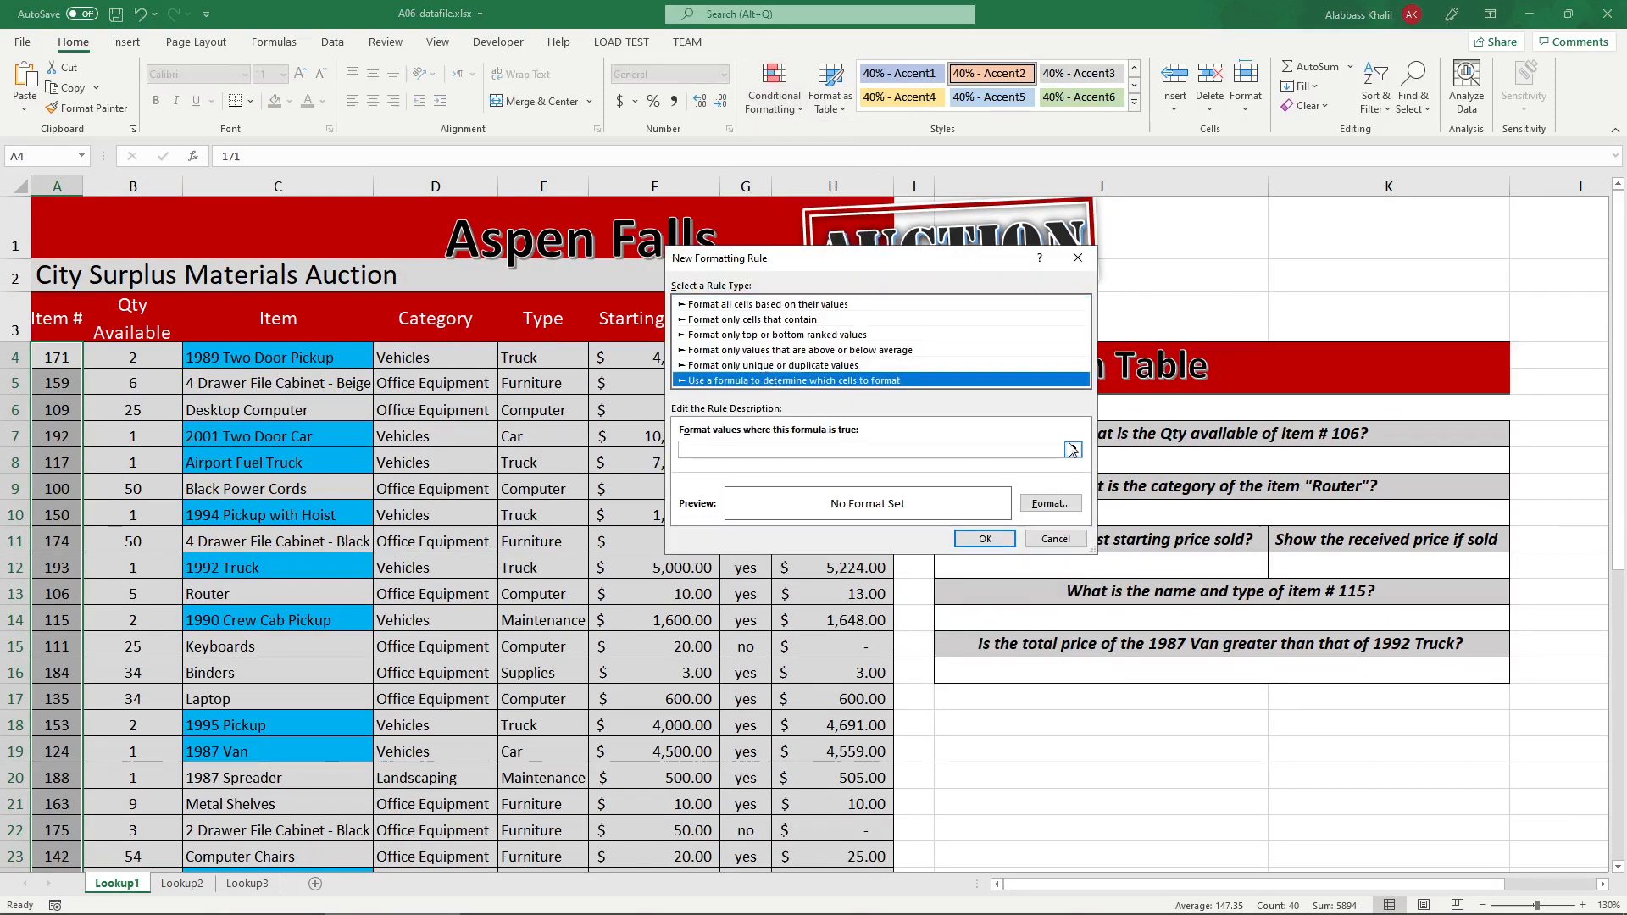
- Enter the rule formula = B4 > 30 with a relative reference, checking the quantity threshold in the instructions PDF
click(956, 449)
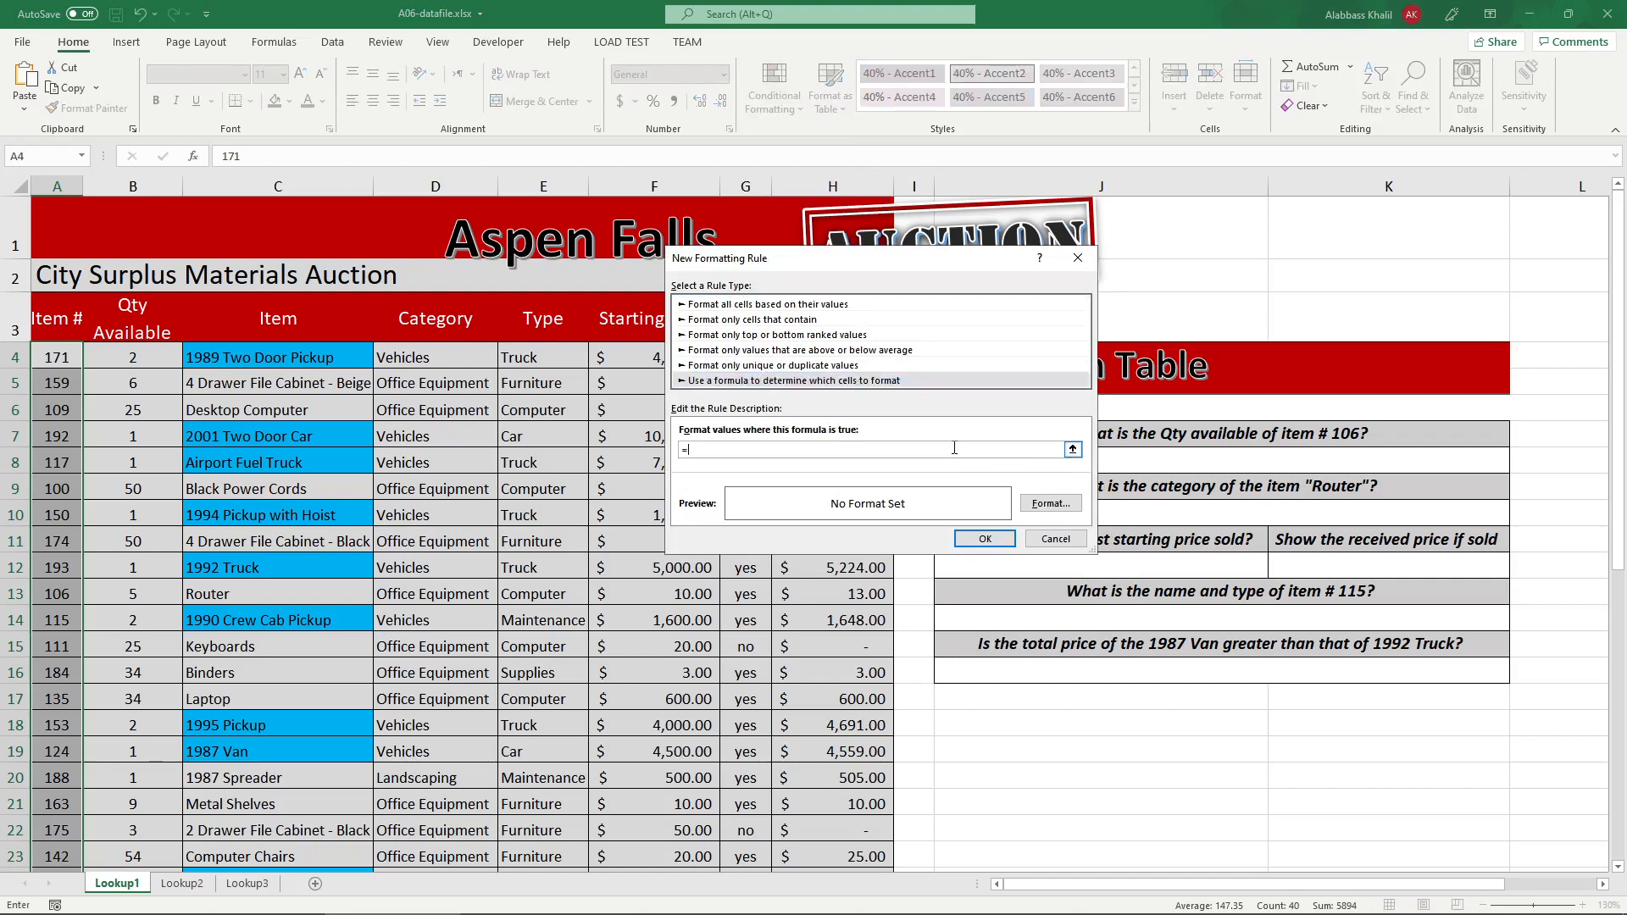
click(128, 351)
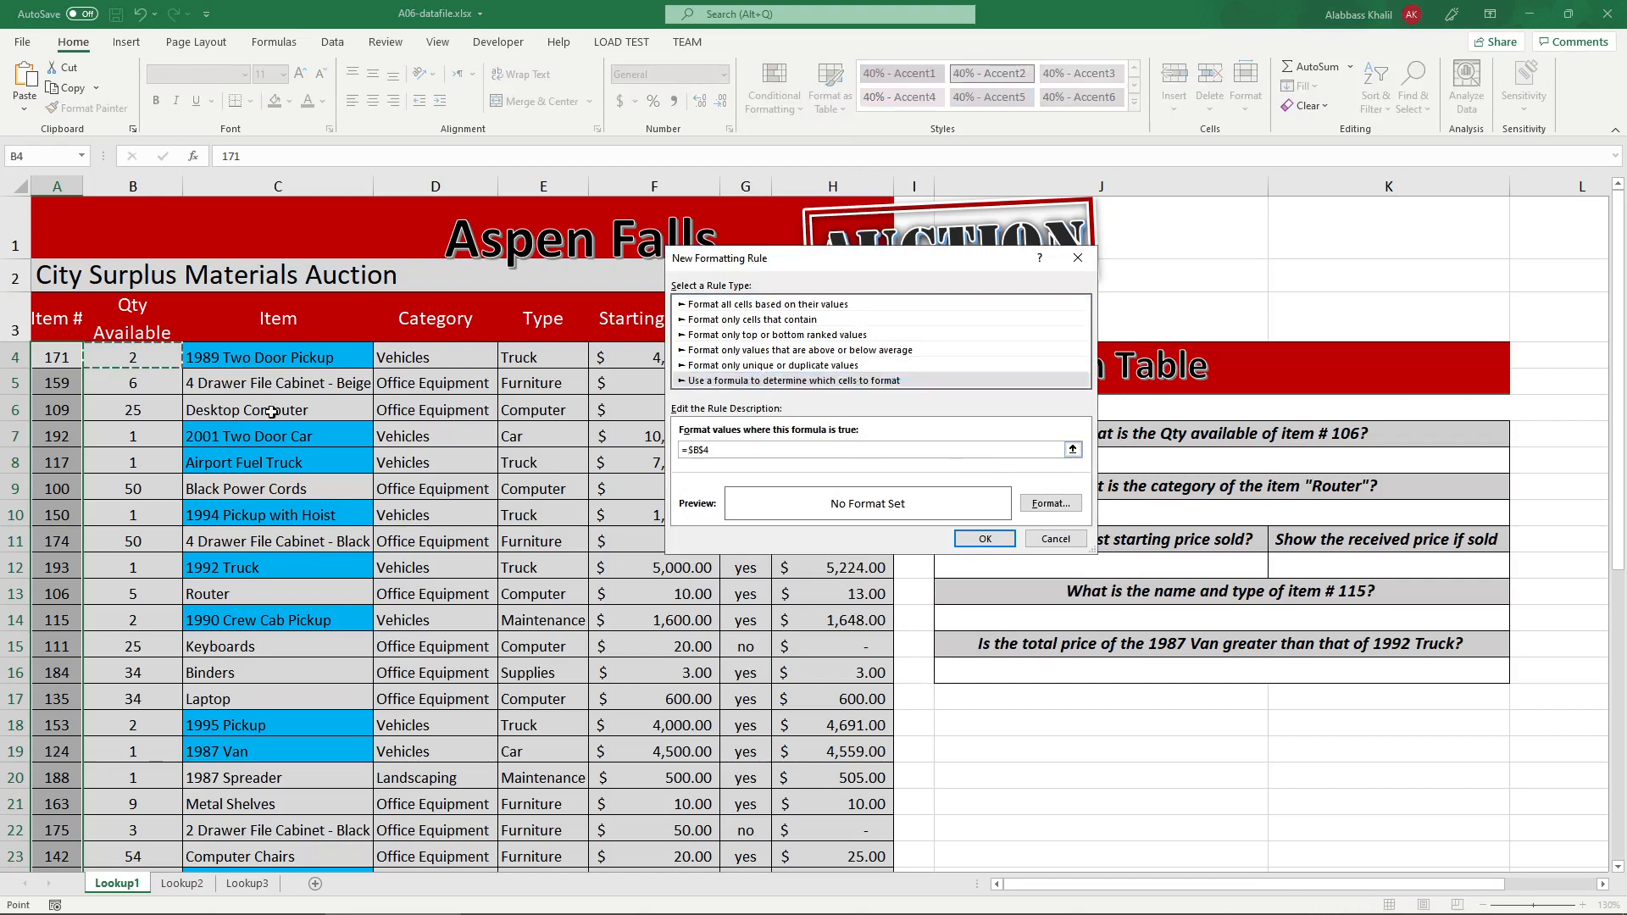
text(>)
click(551, 904)
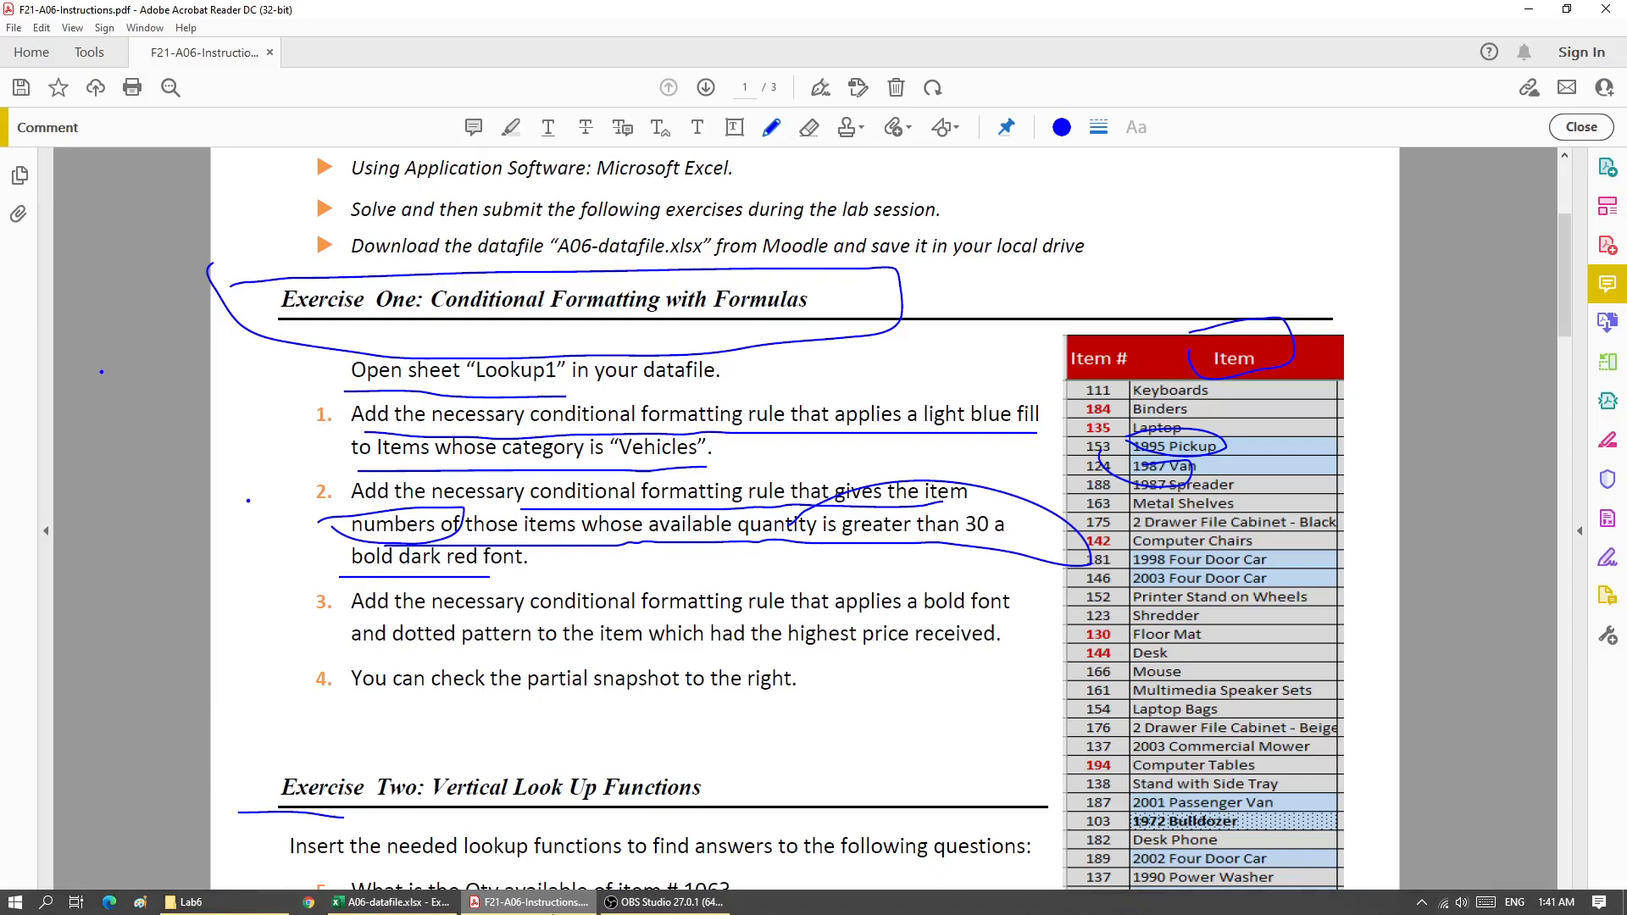
click(392, 902)
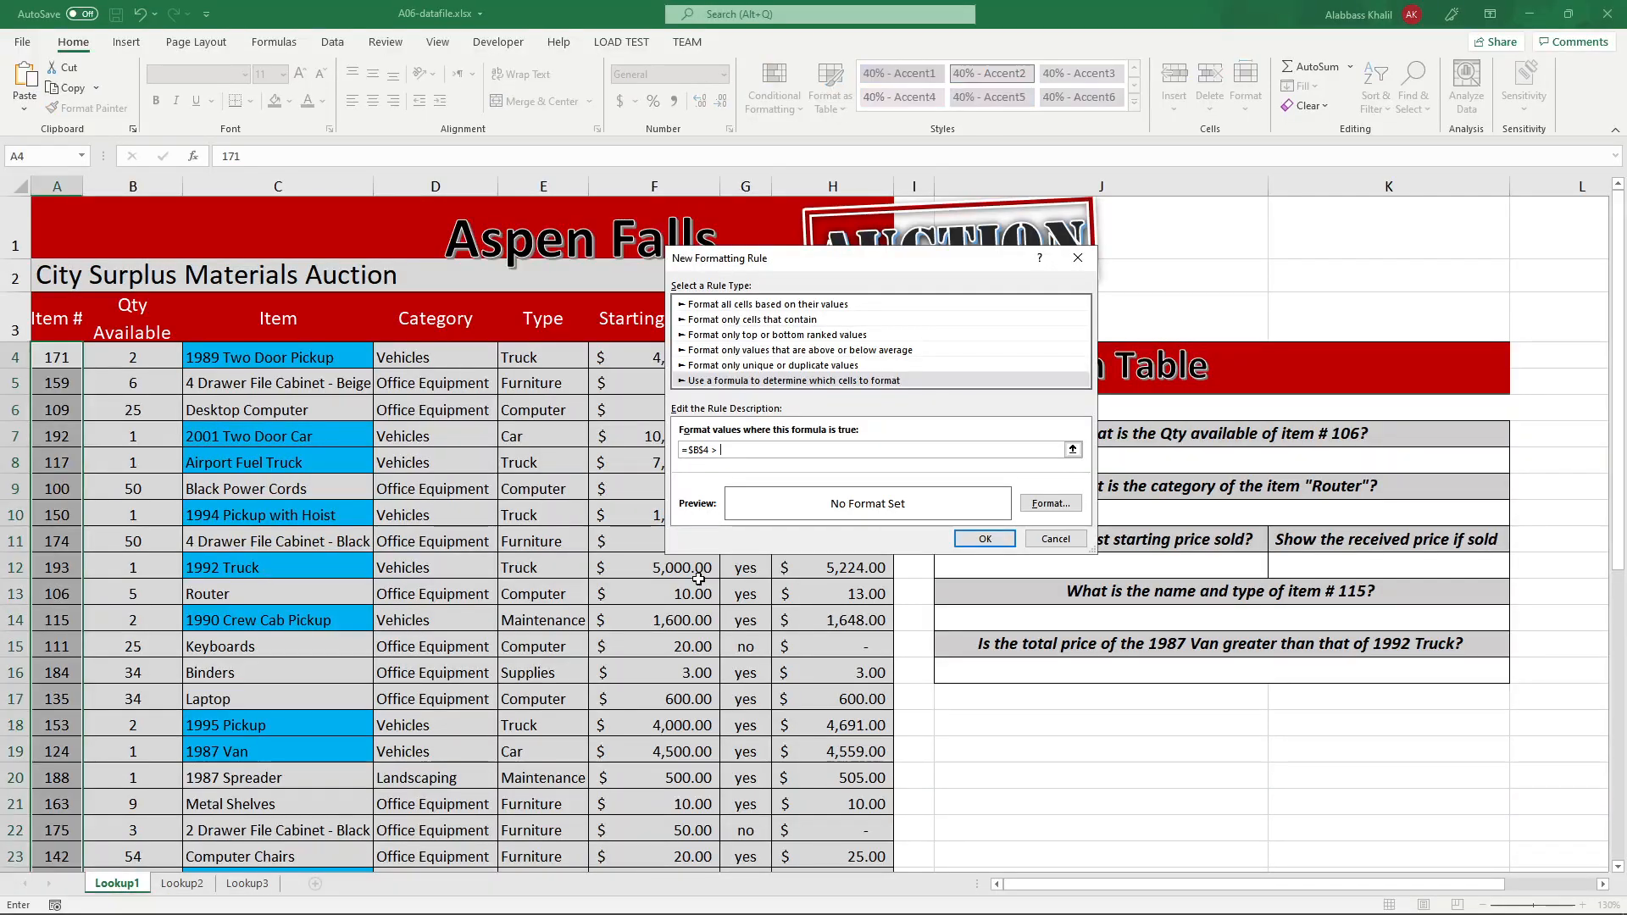
click(525, 903)
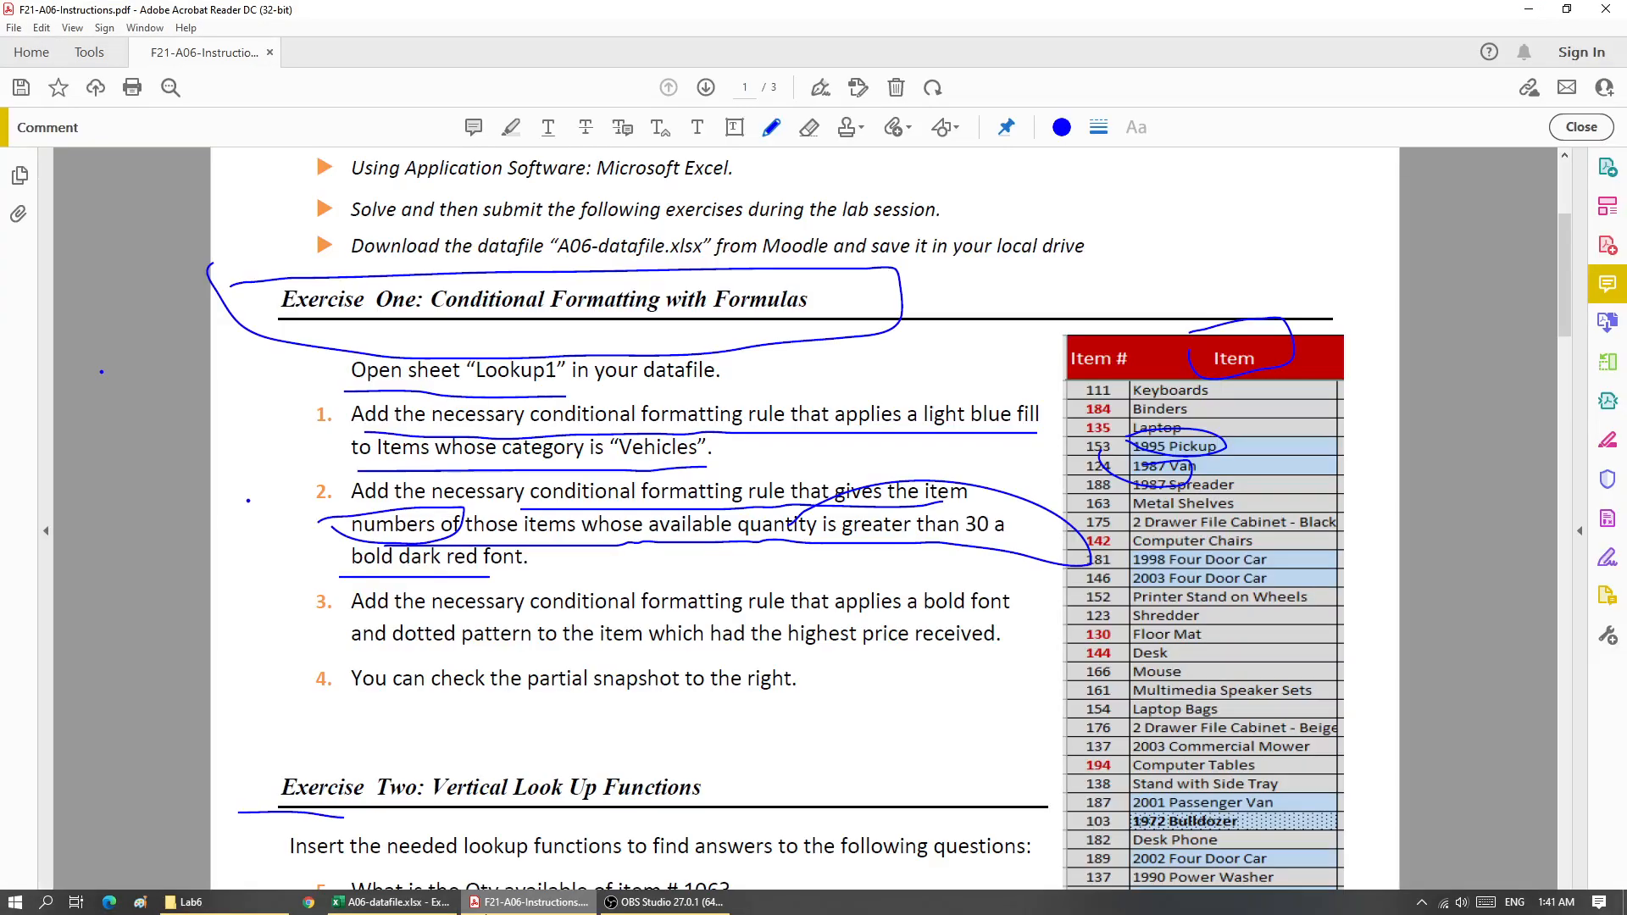
click(392, 902)
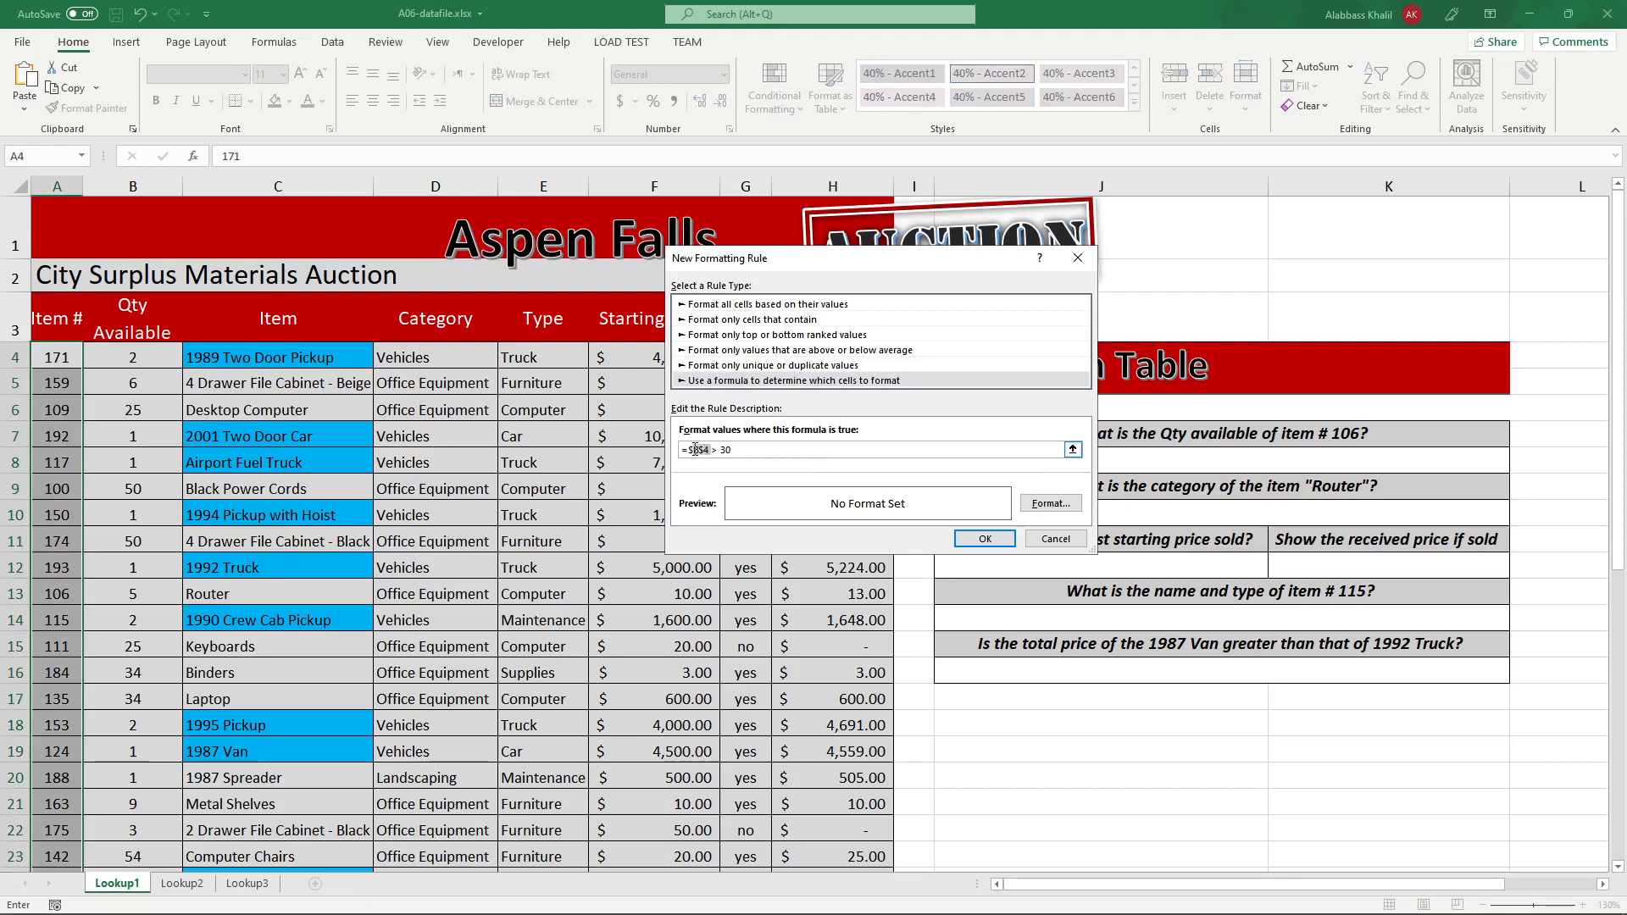
key(BackSpace)
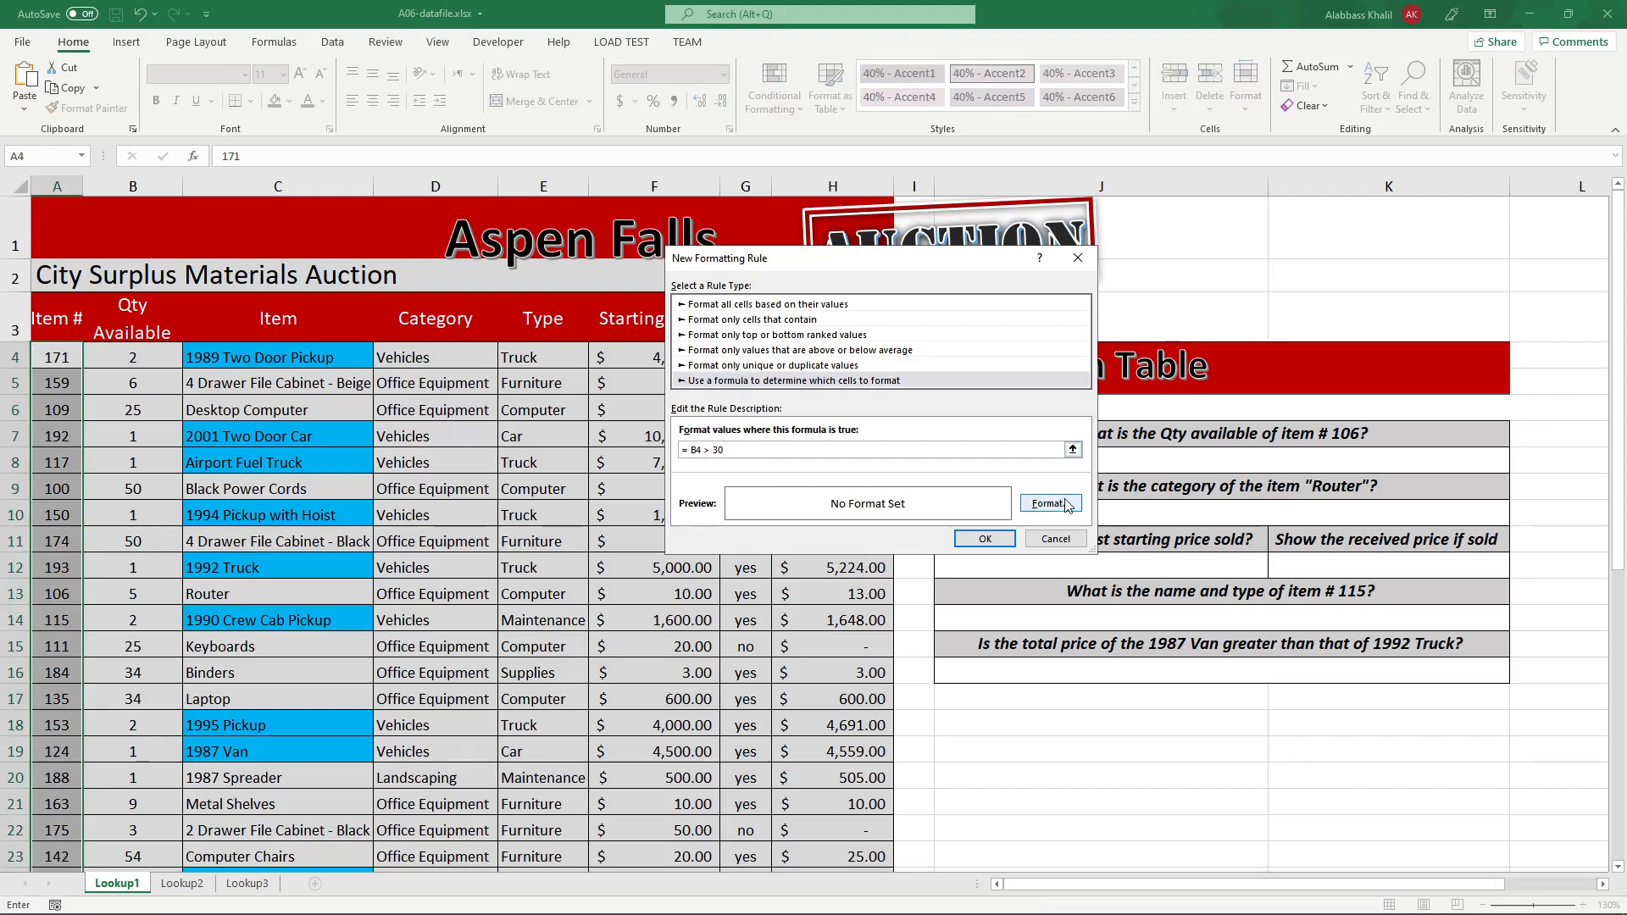
- Open the quantity rule's format settings and underline "dark red" in the second task of the instructions PDF
click(1030, 501)
click(1059, 594)
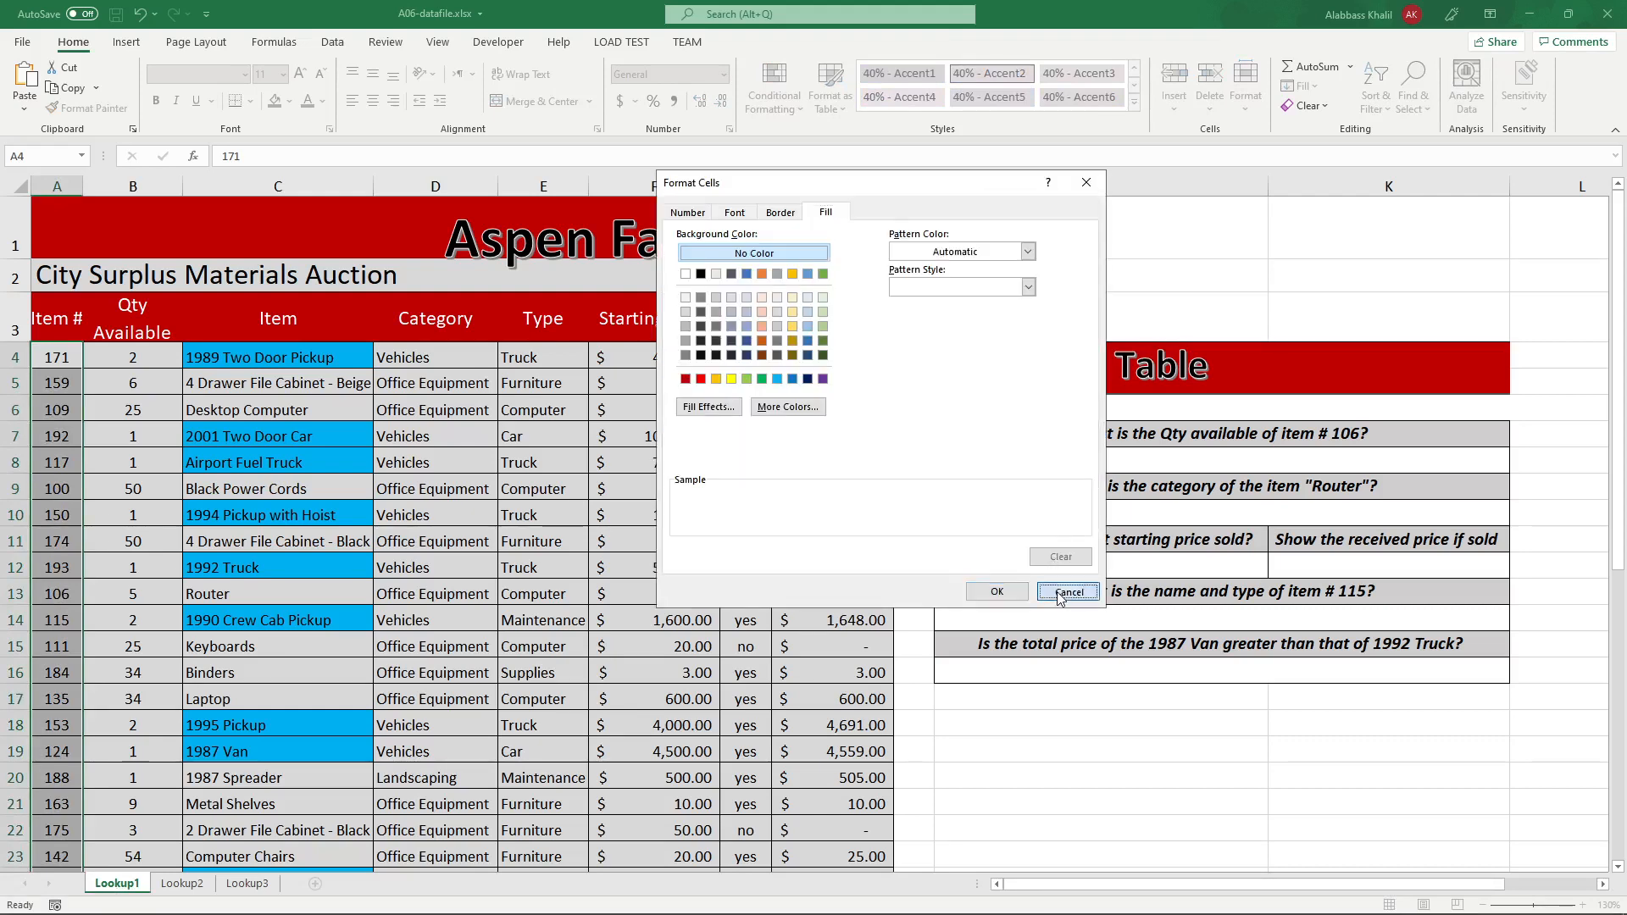
click(1030, 502)
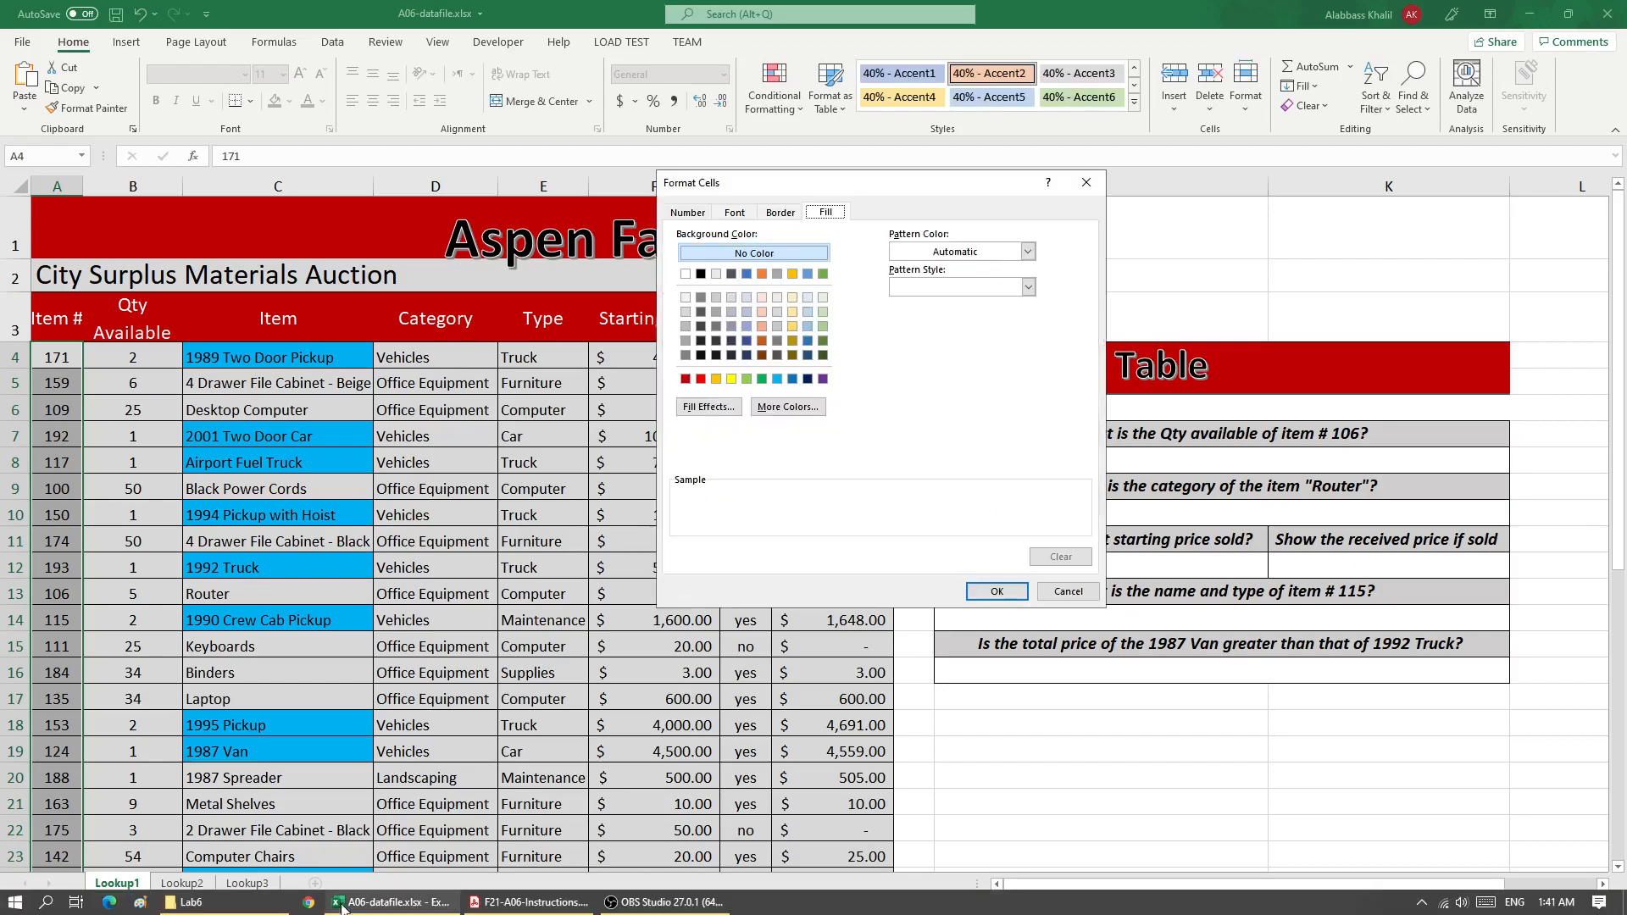
click(480, 895)
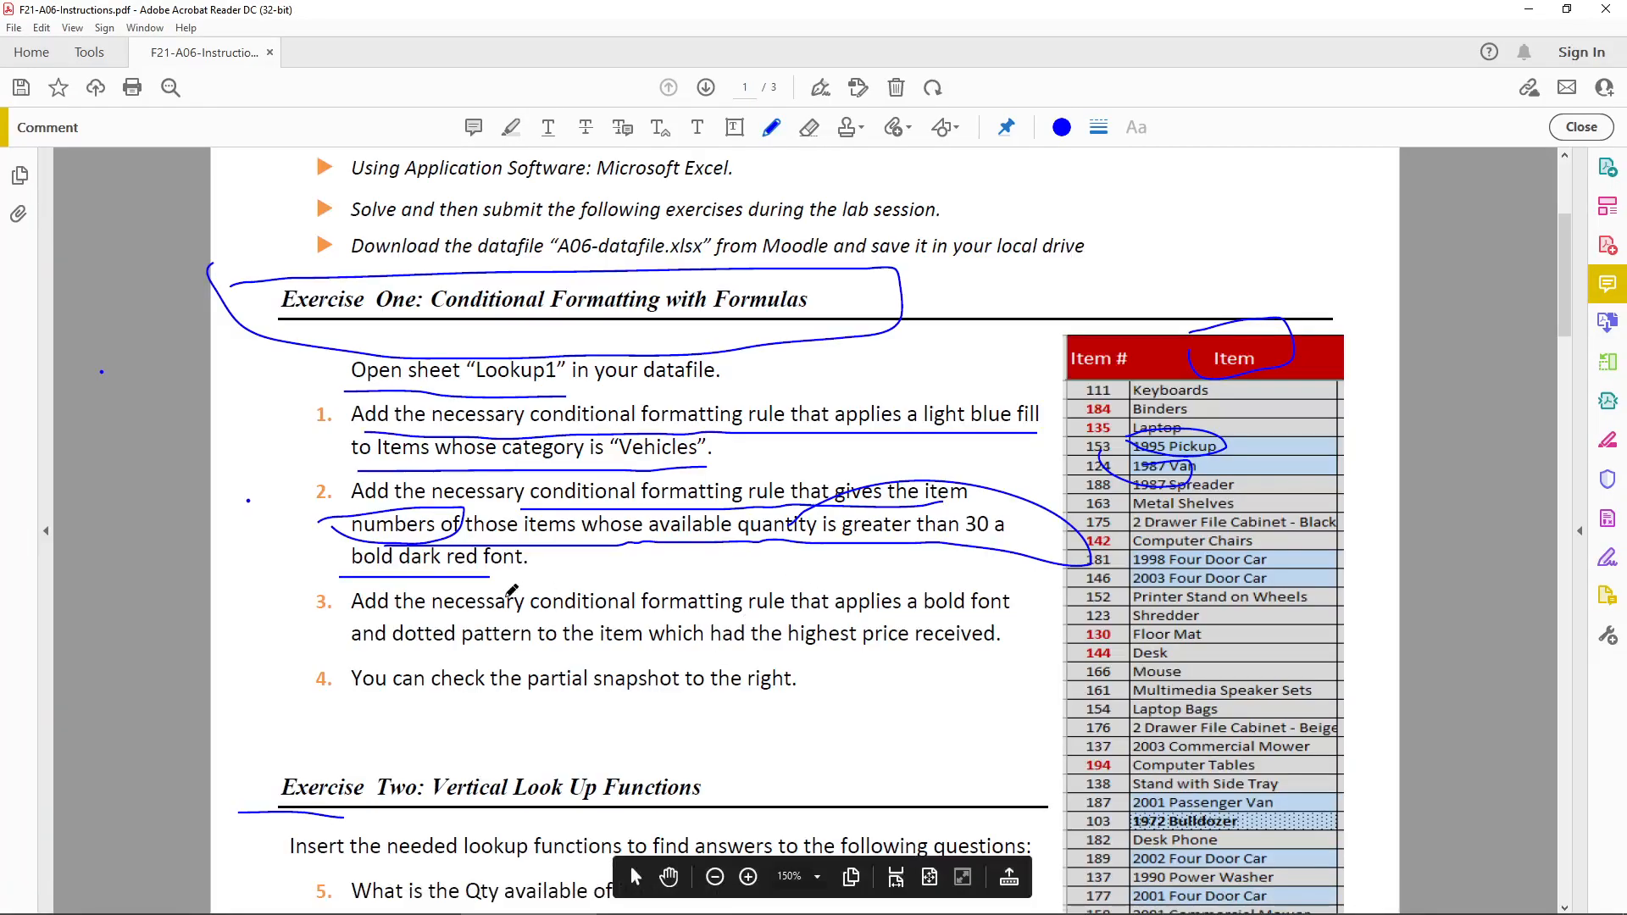
drag(385, 572, 463, 568)
mouse_move(562, 909)
click(390, 902)
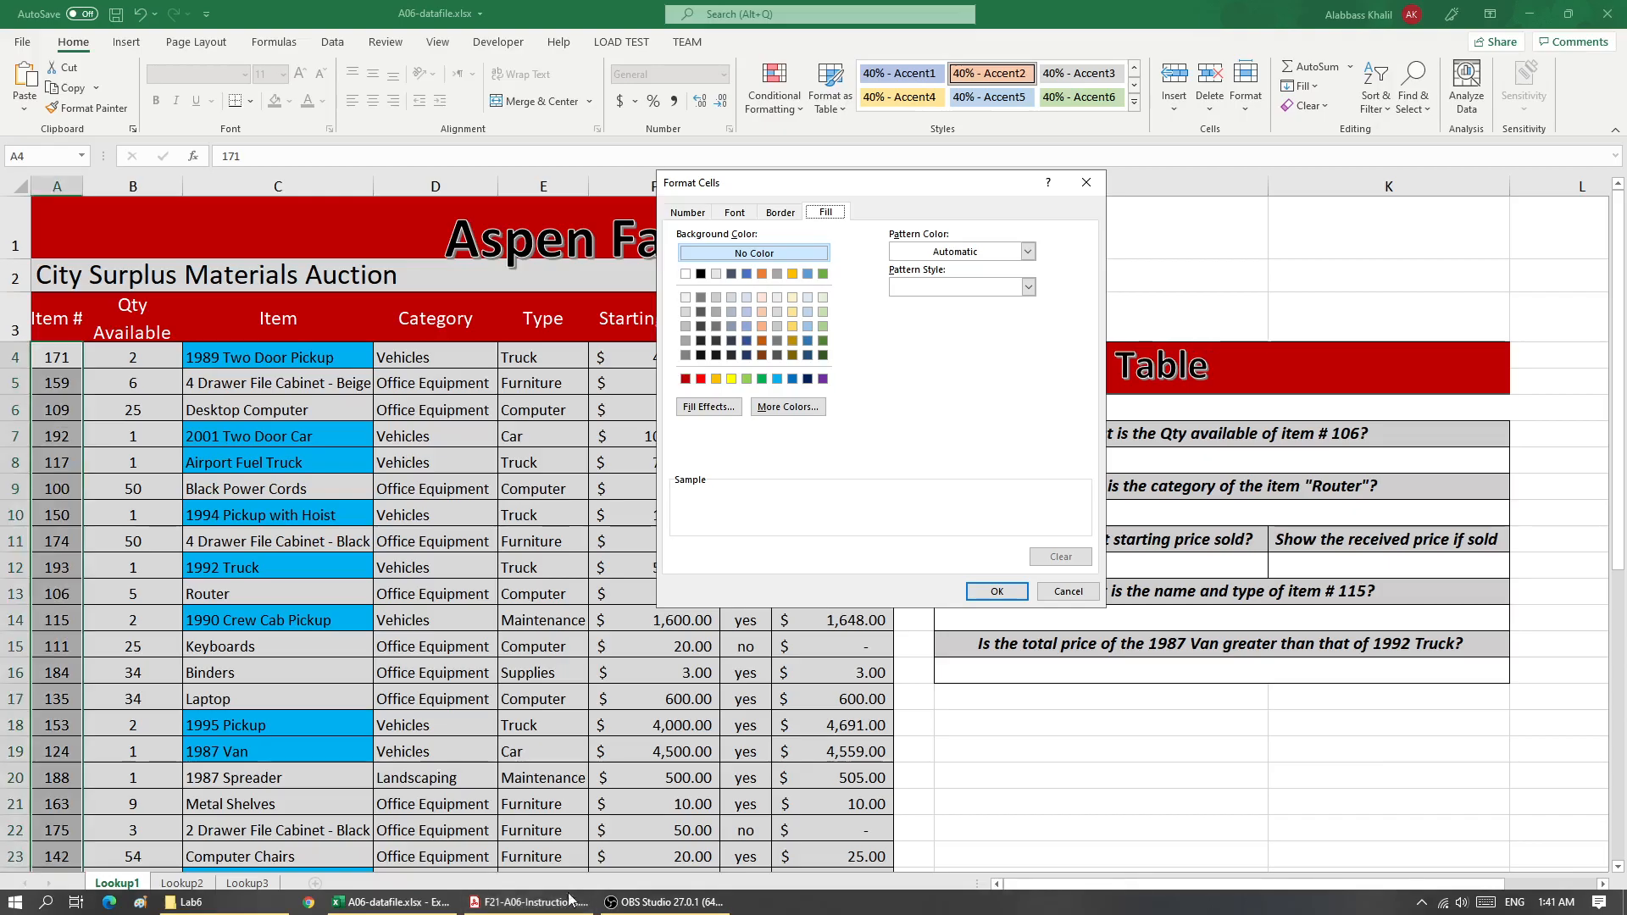
- Set the quantity rule's font to bold and dark red, and create the rule
click(735, 212)
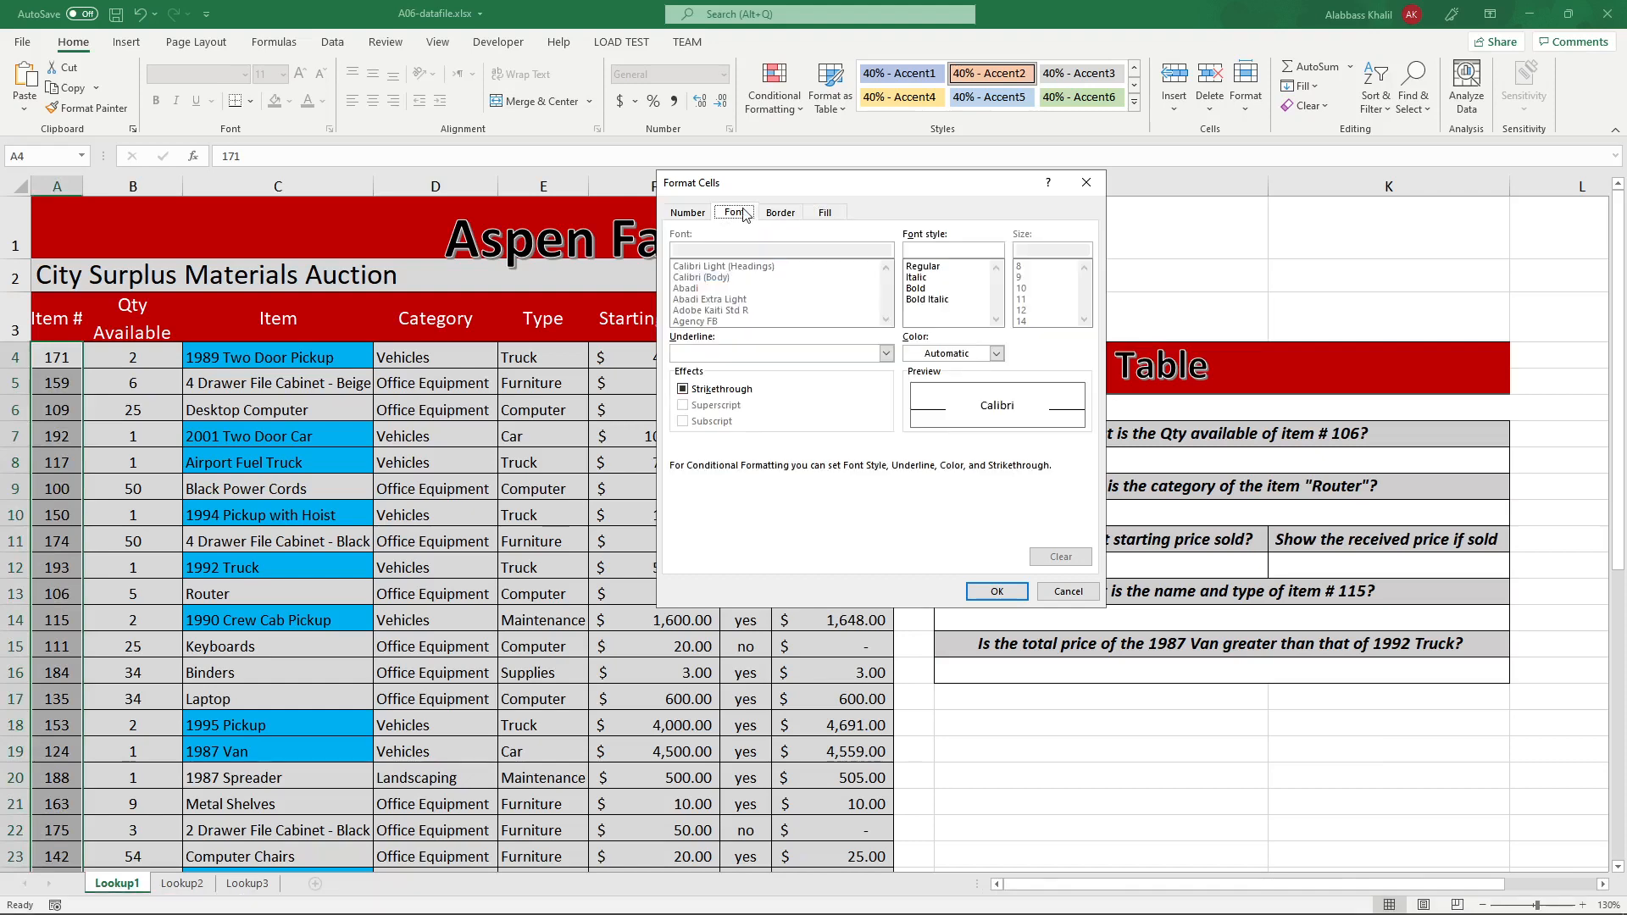
click(920, 288)
click(998, 356)
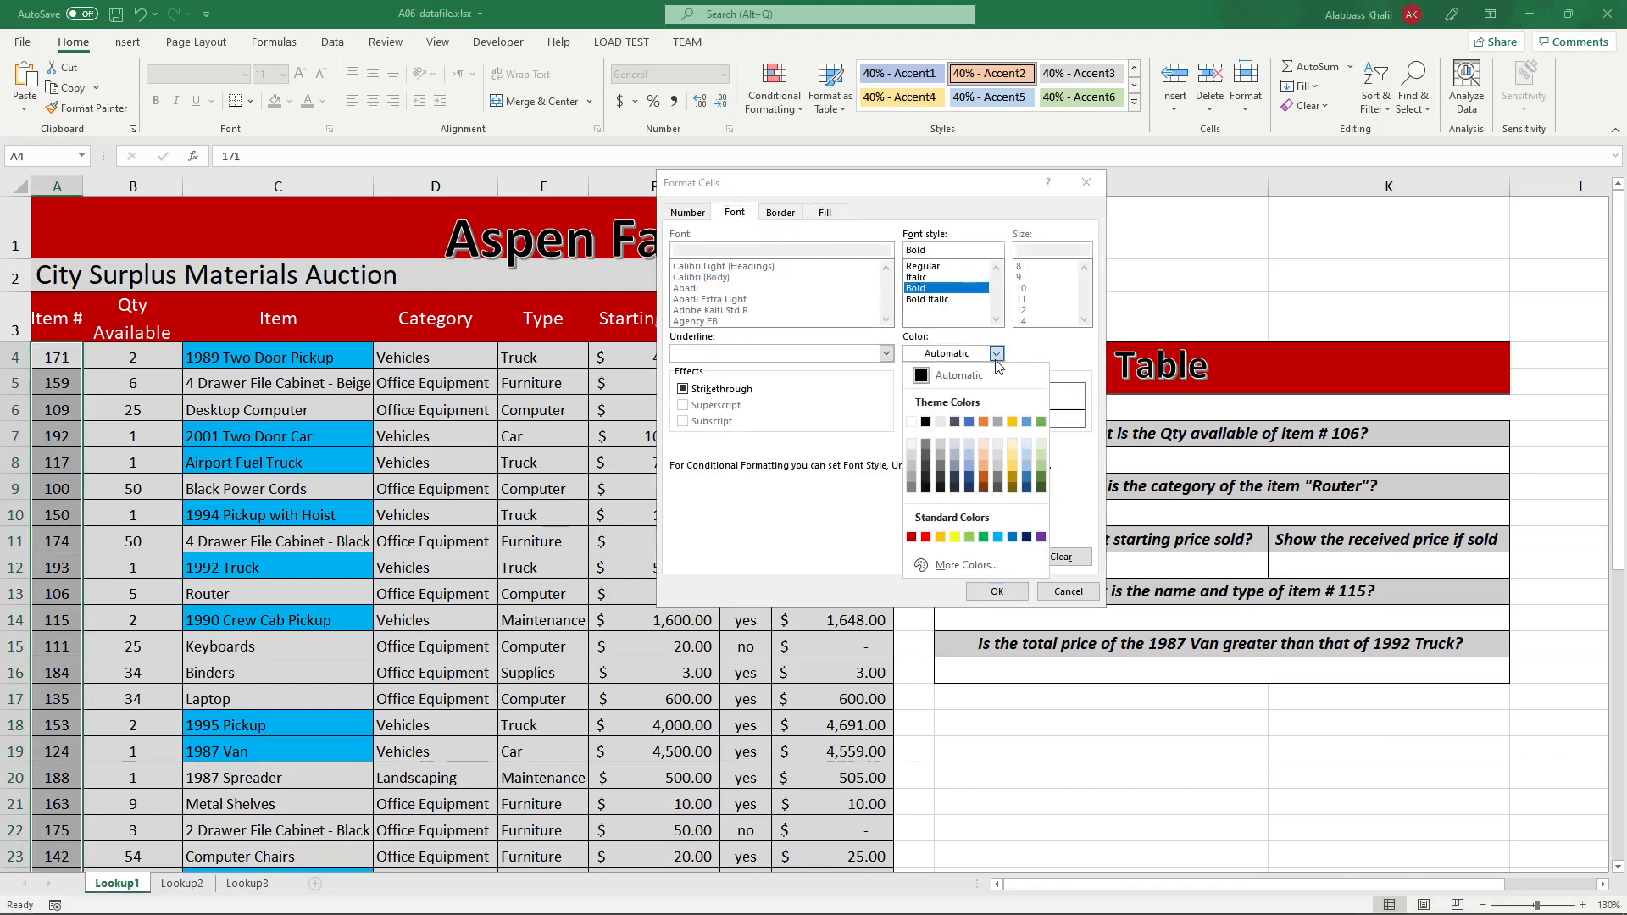
click(913, 538)
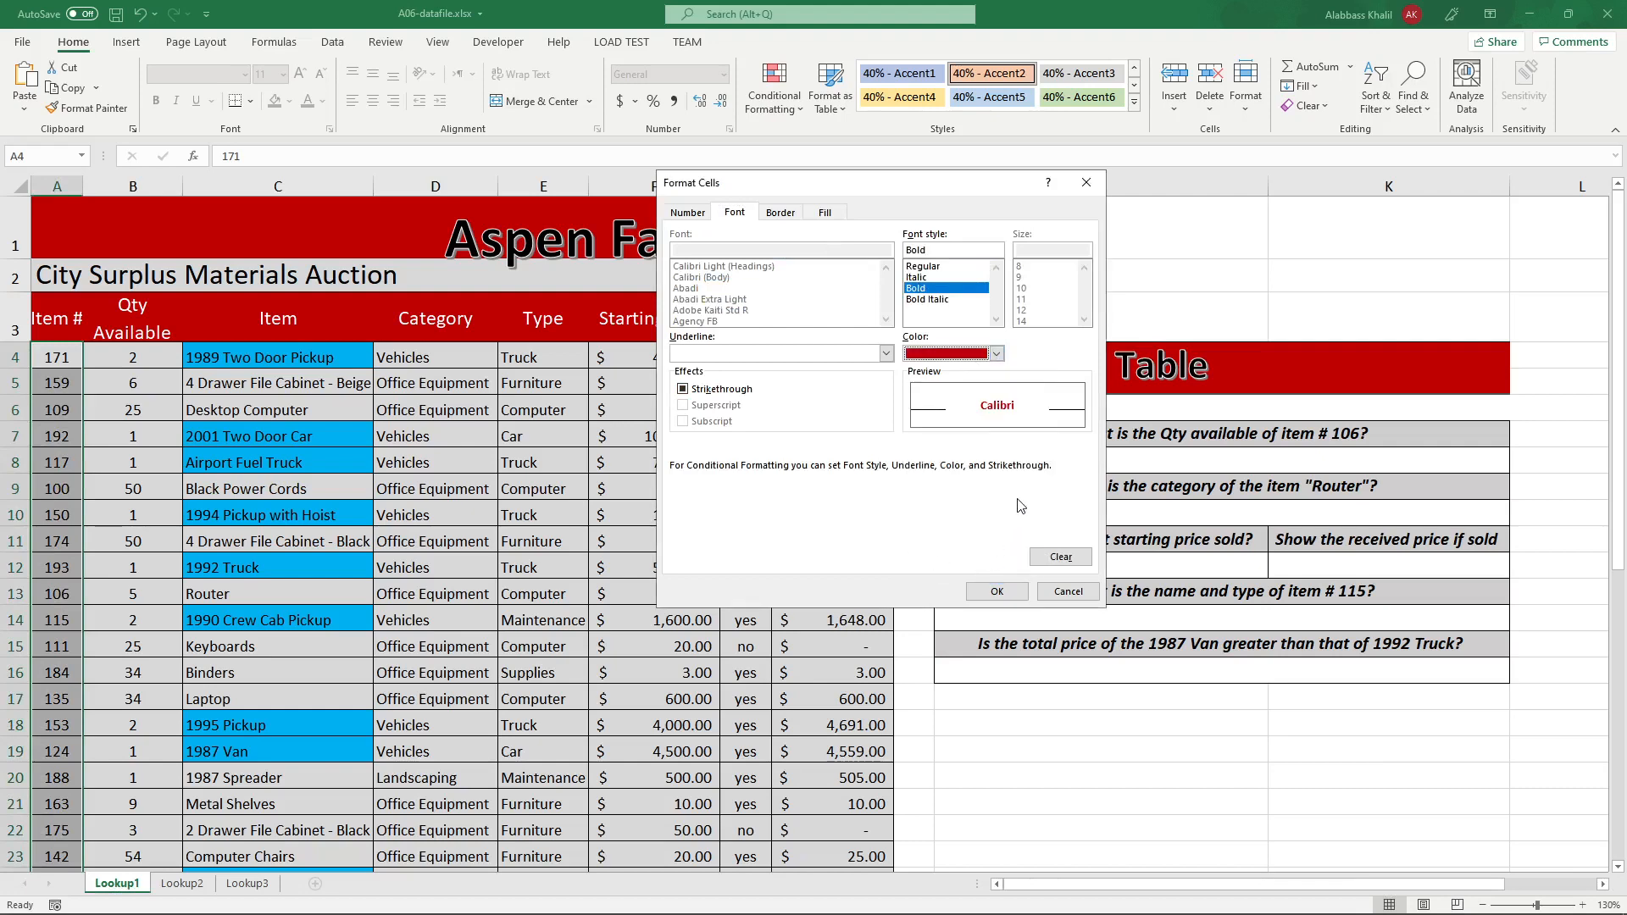
click(997, 591)
click(985, 539)
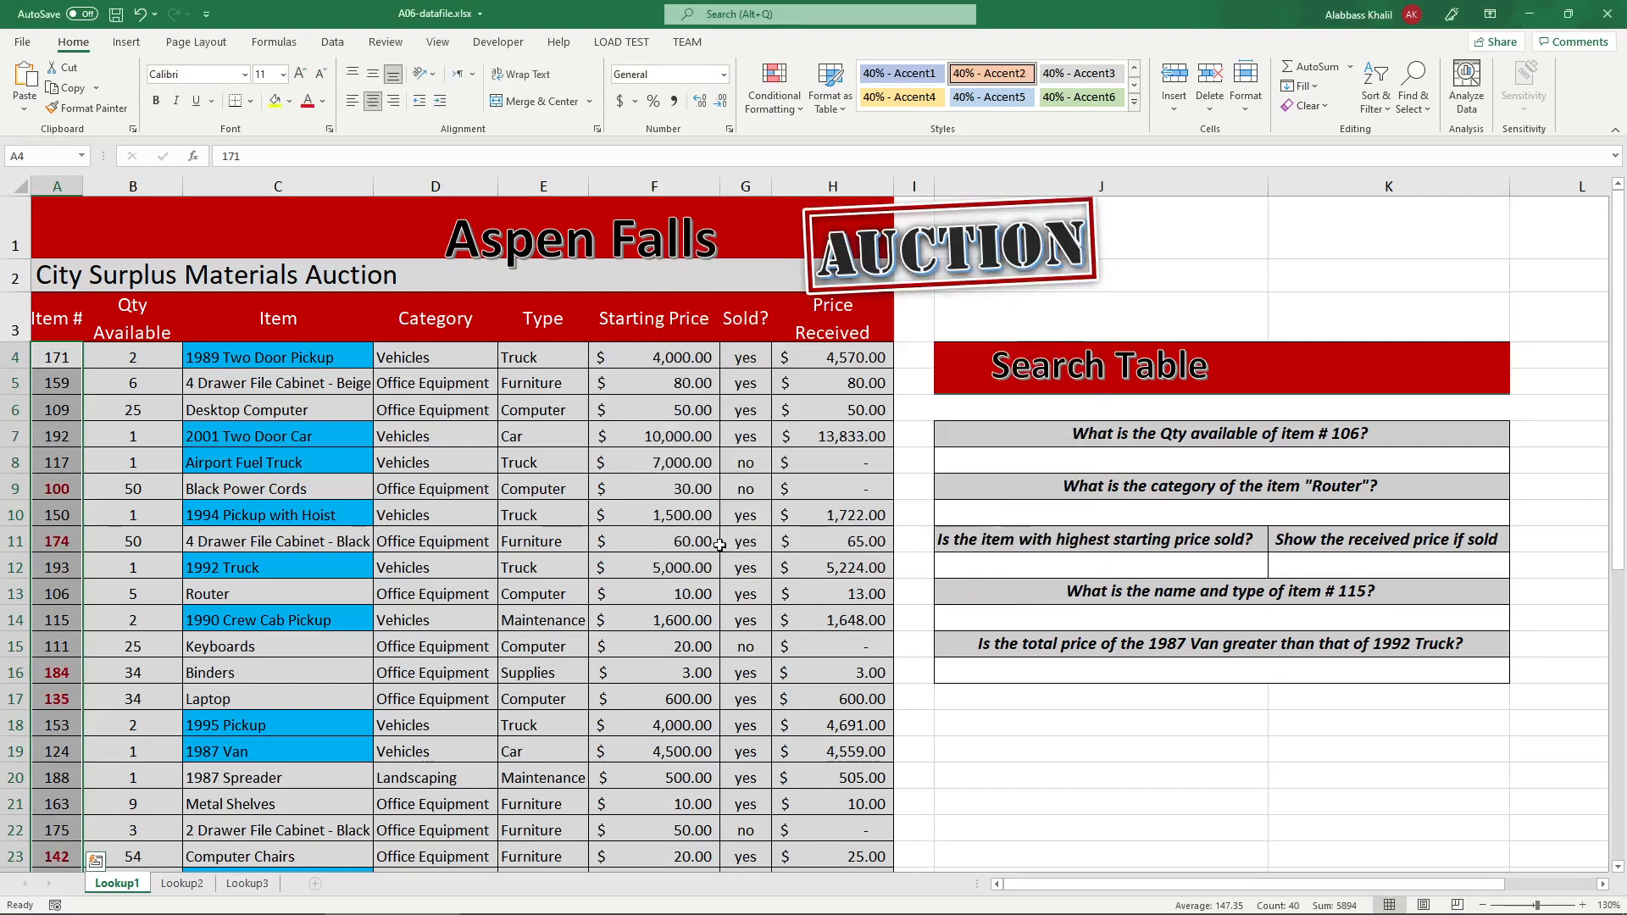
- Check the item number formatting against the available quantities down the sheet and glance at the instructions PDF
scroll(244, 543, down, 1)
click(133, 500)
scroll(243, 544, down, 7)
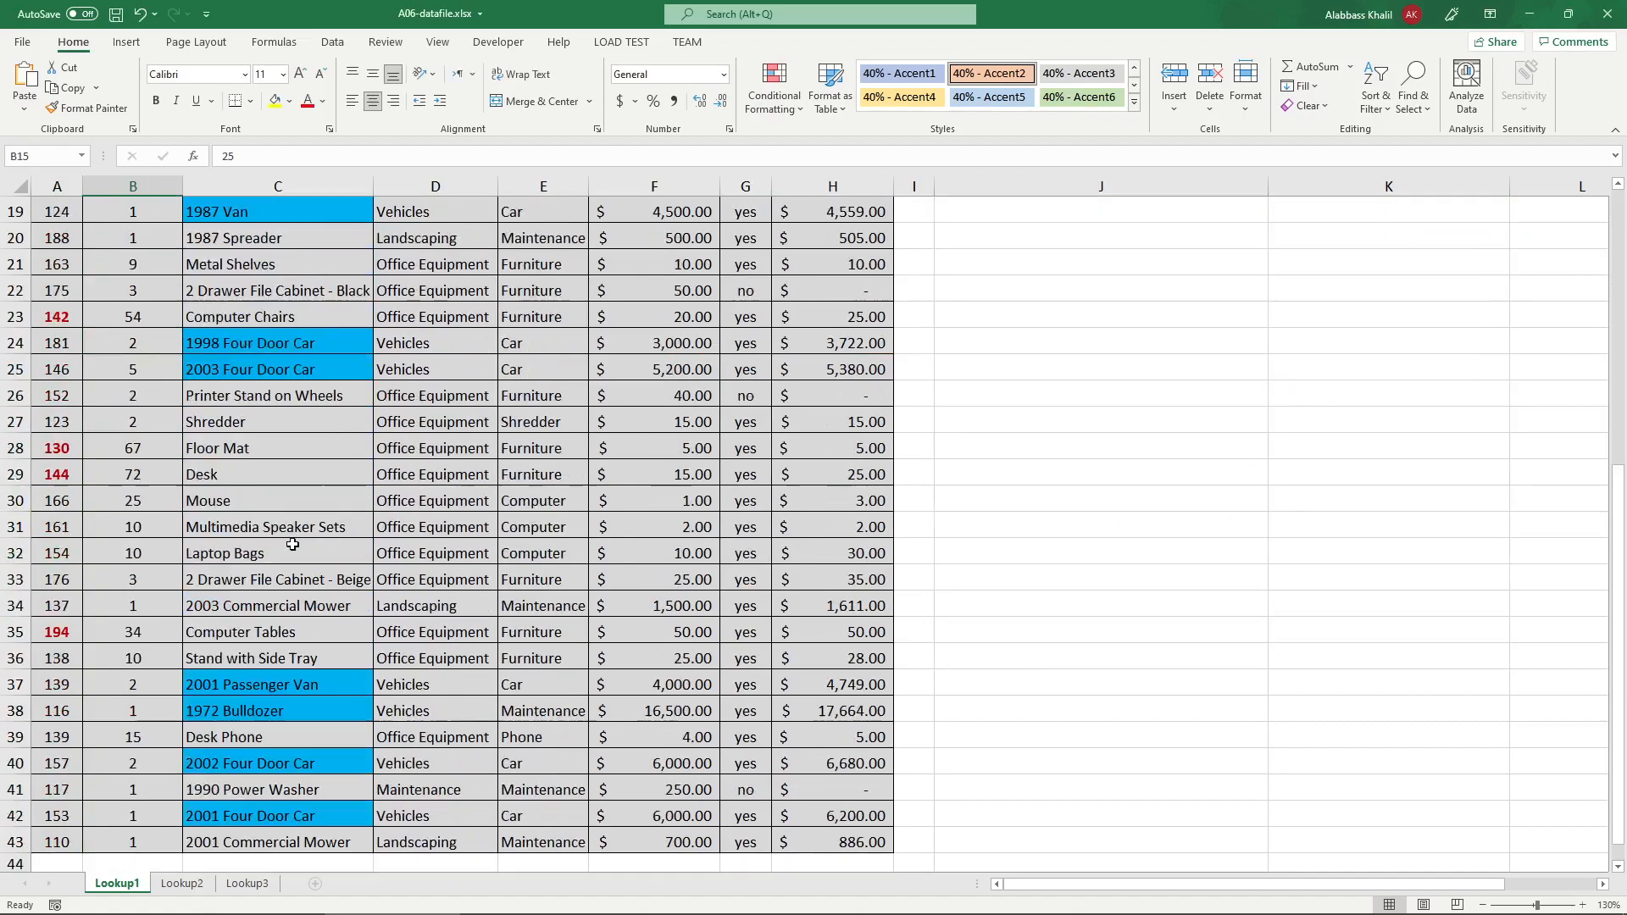
scroll(243, 544, up, 5)
click(526, 902)
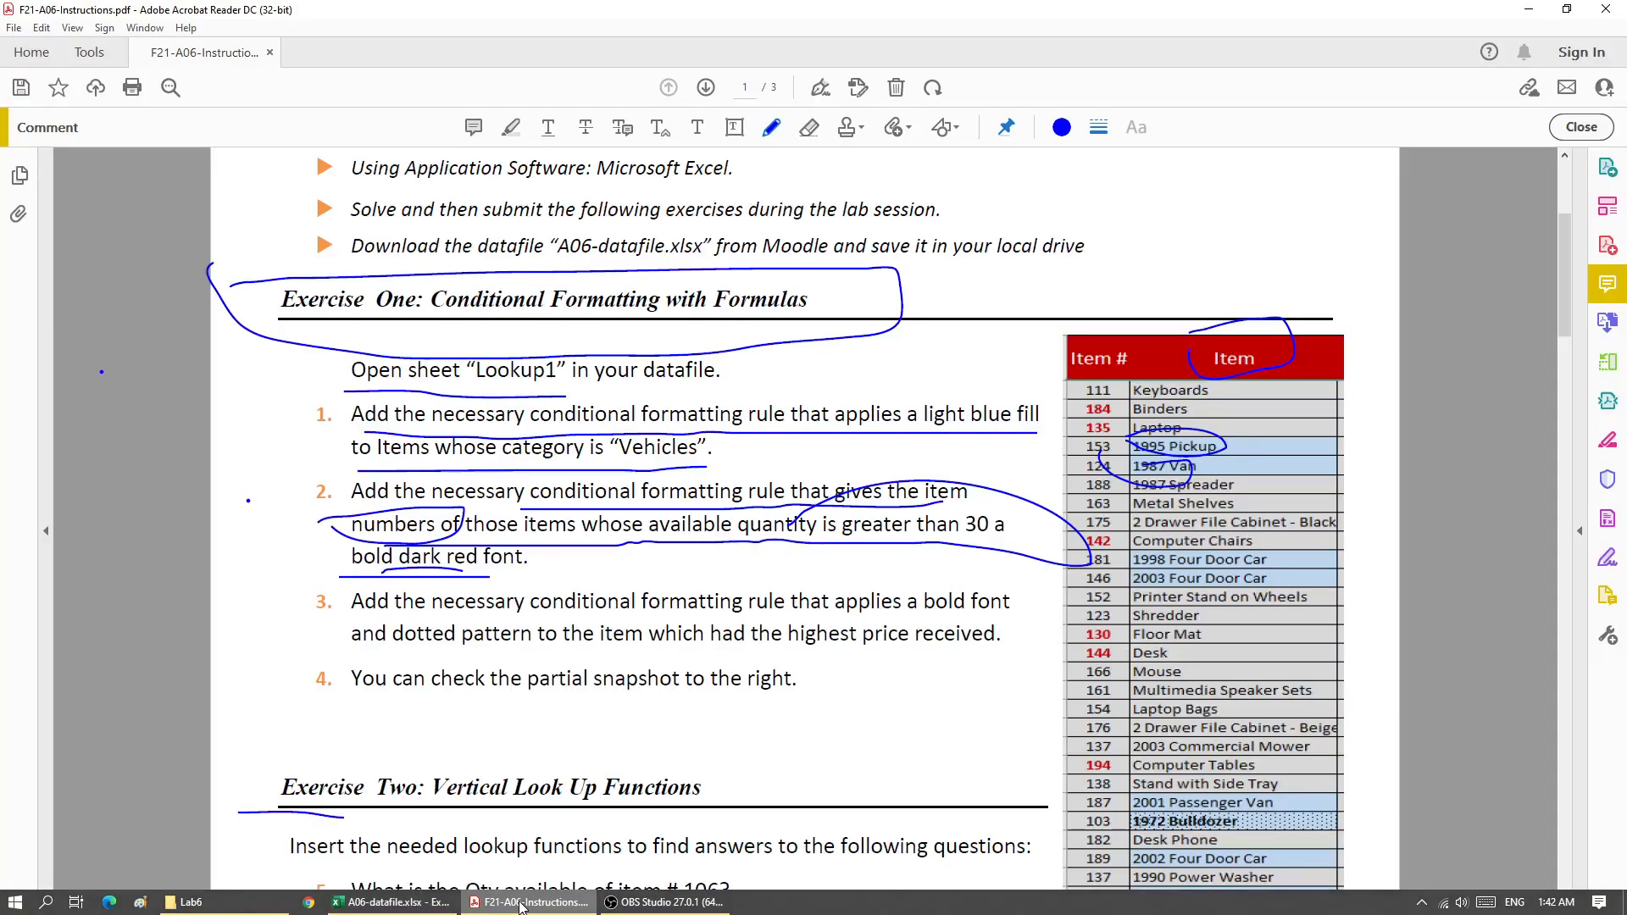
click(522, 906)
scroll(289, 575, up, 3)
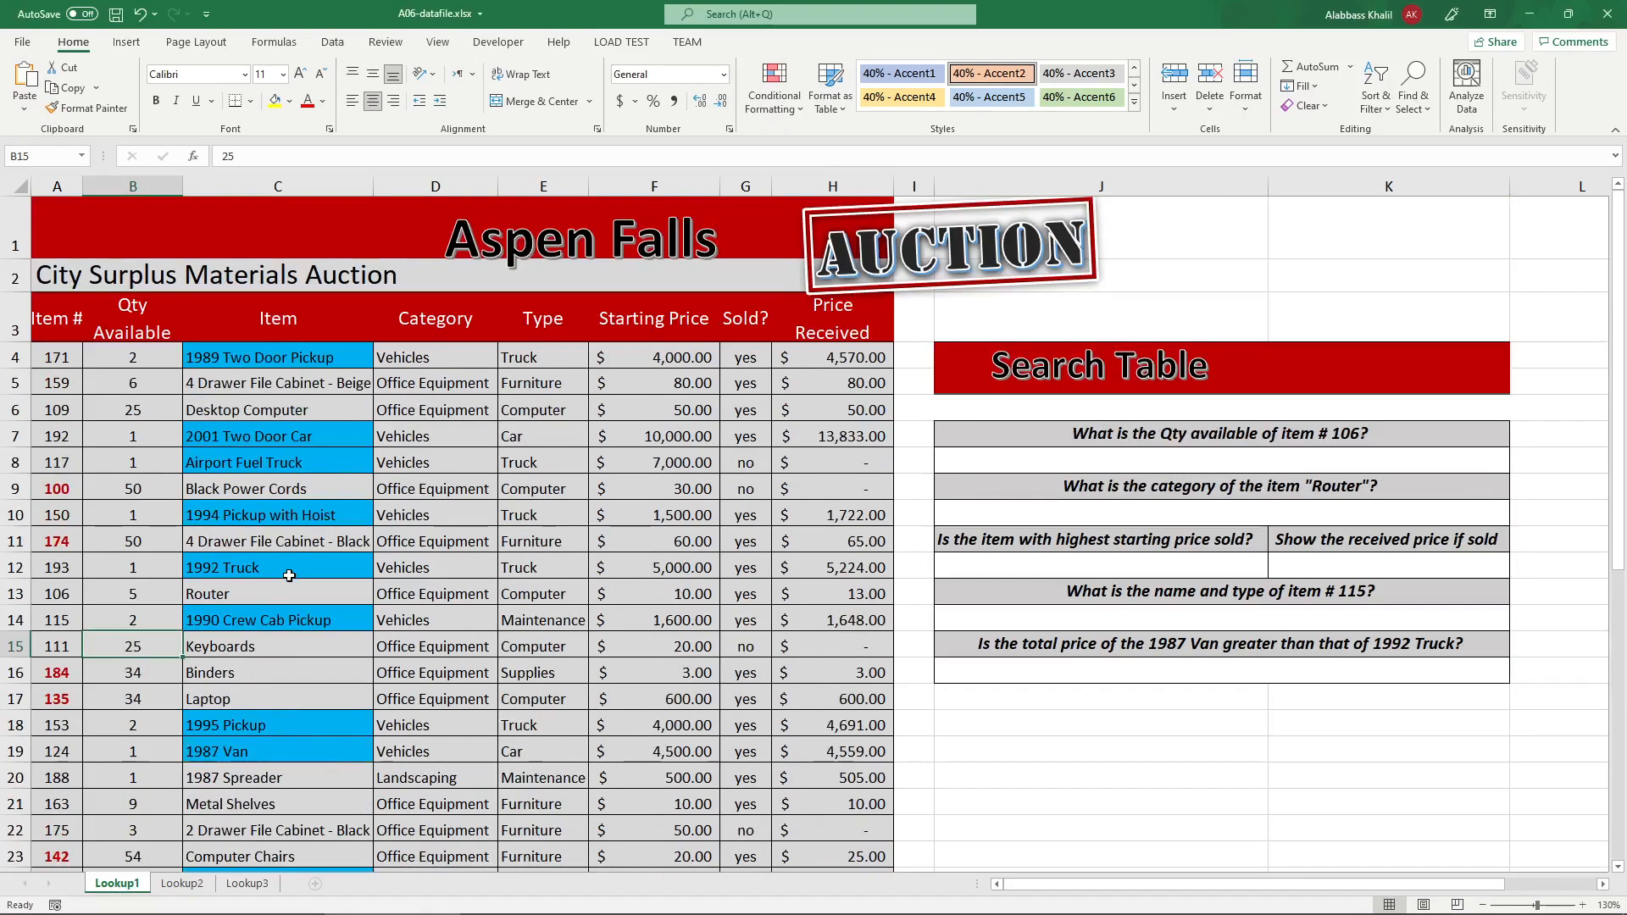
- Compare the highlighted vehicle items and item numbers on the Lookup1 sheet with the snapshot in the instructions PDF
click(407, 904)
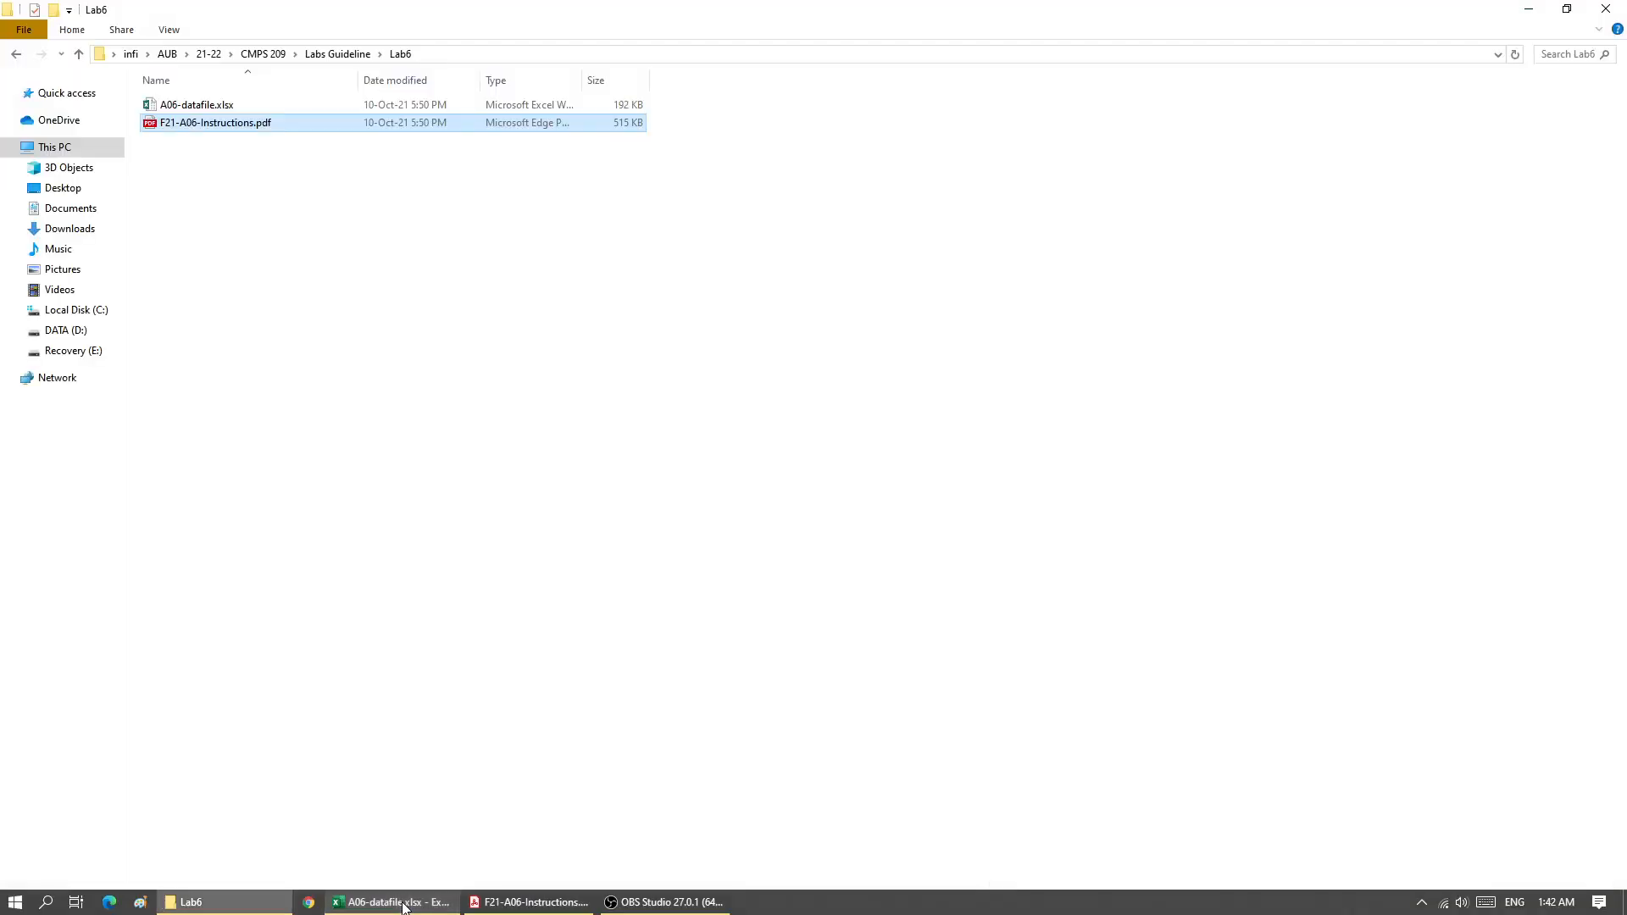
click(425, 906)
click(504, 905)
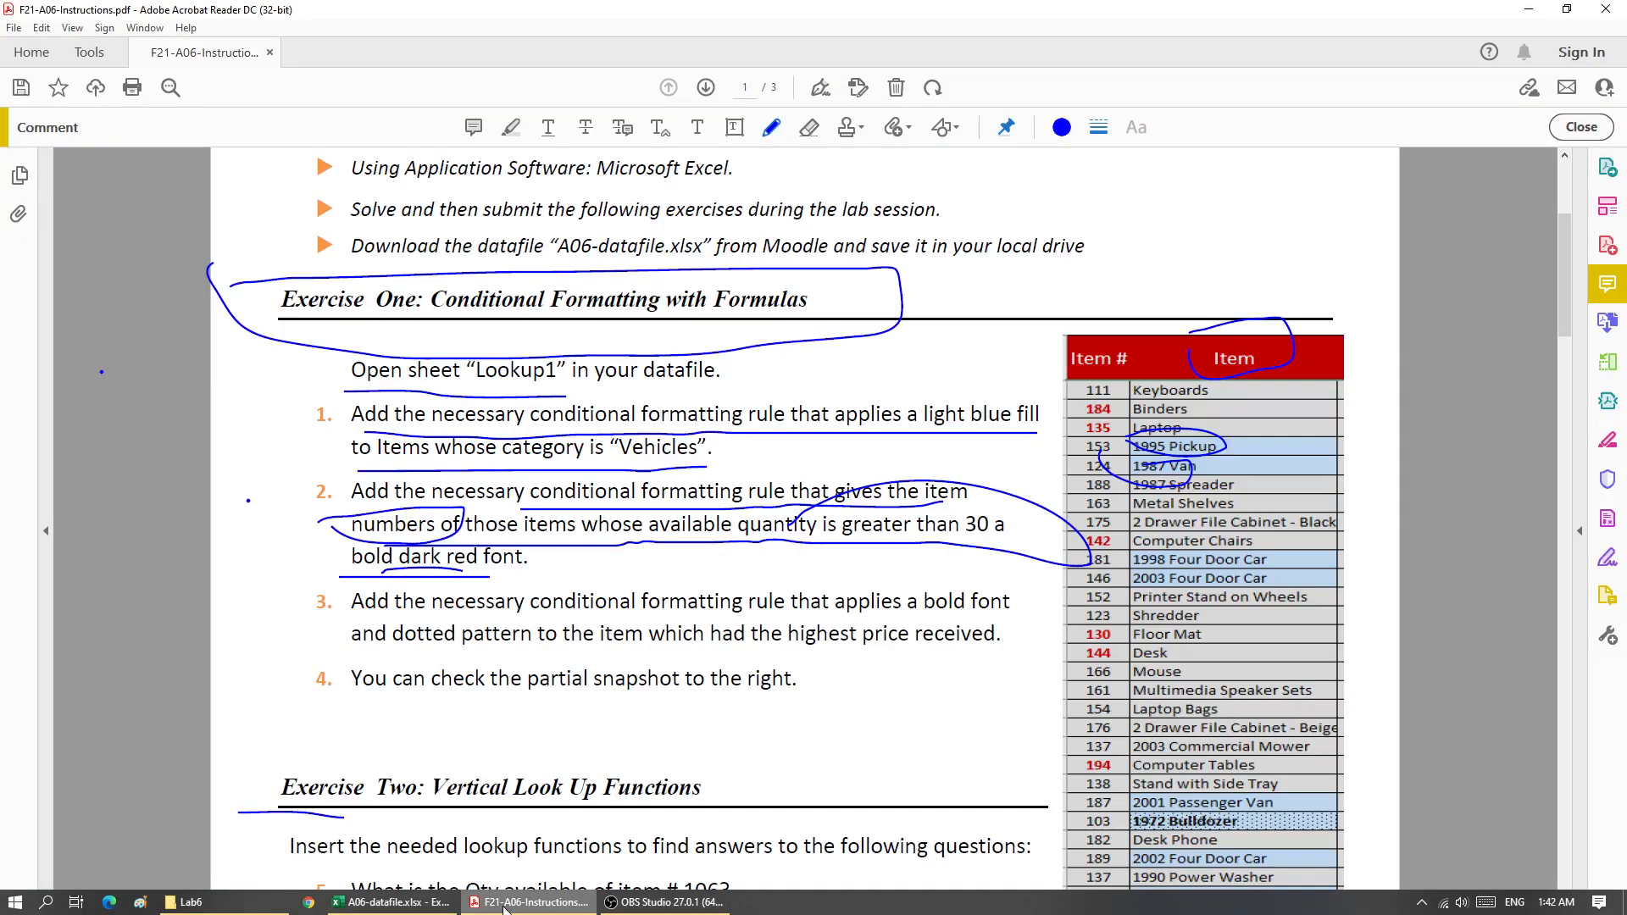
click(504, 905)
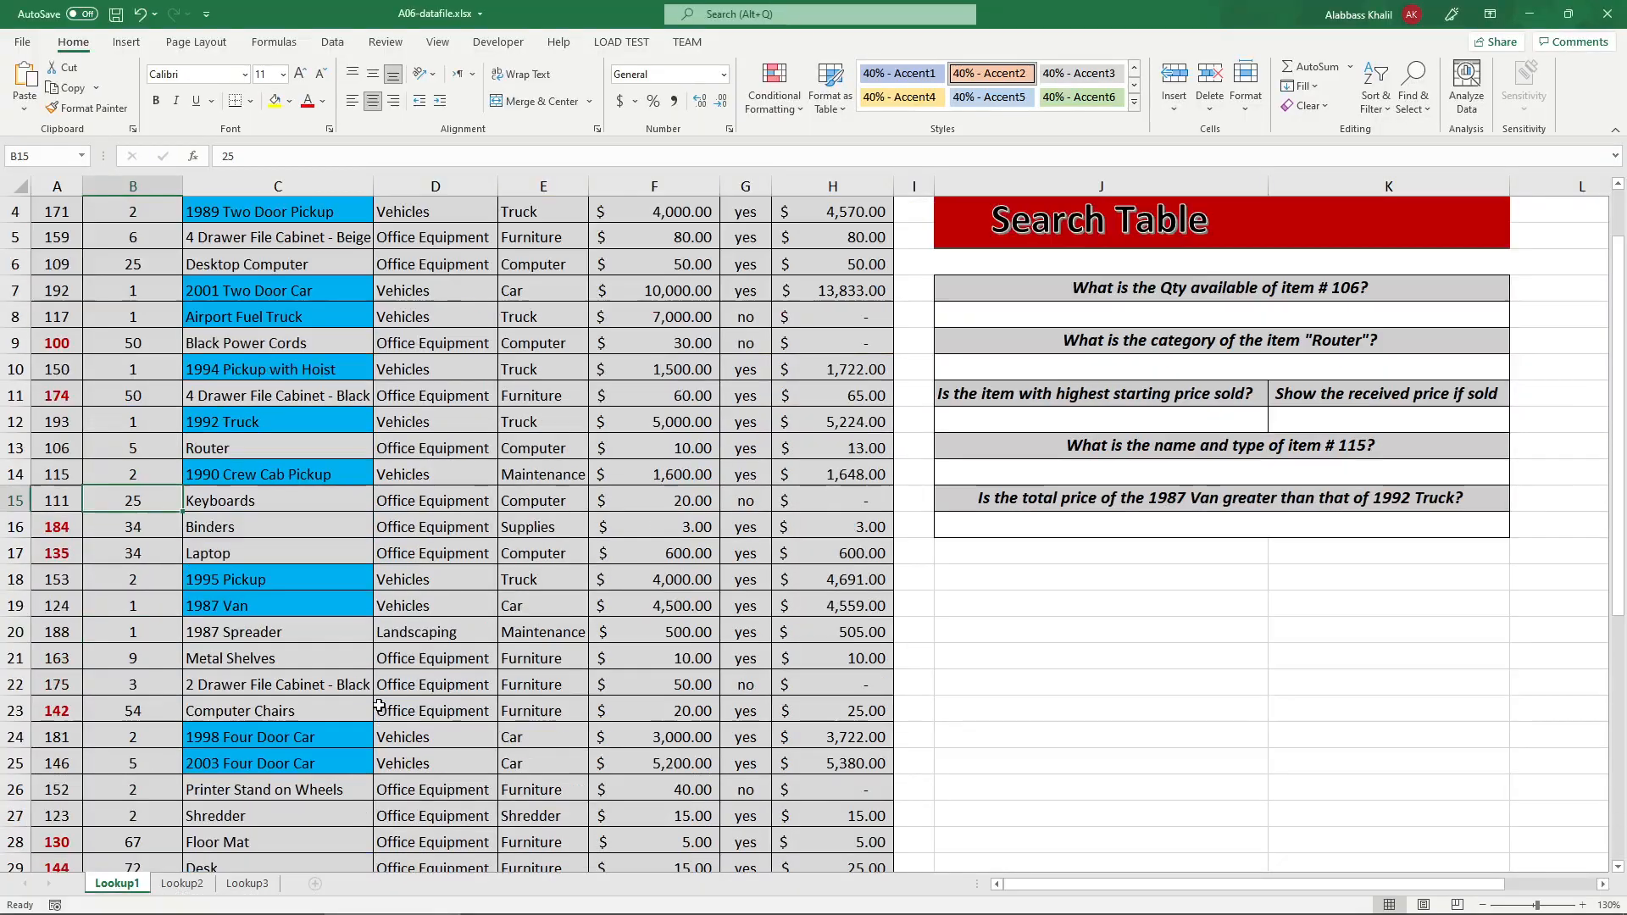
drag(235, 579, 279, 584)
scroll(255, 763, down, 2)
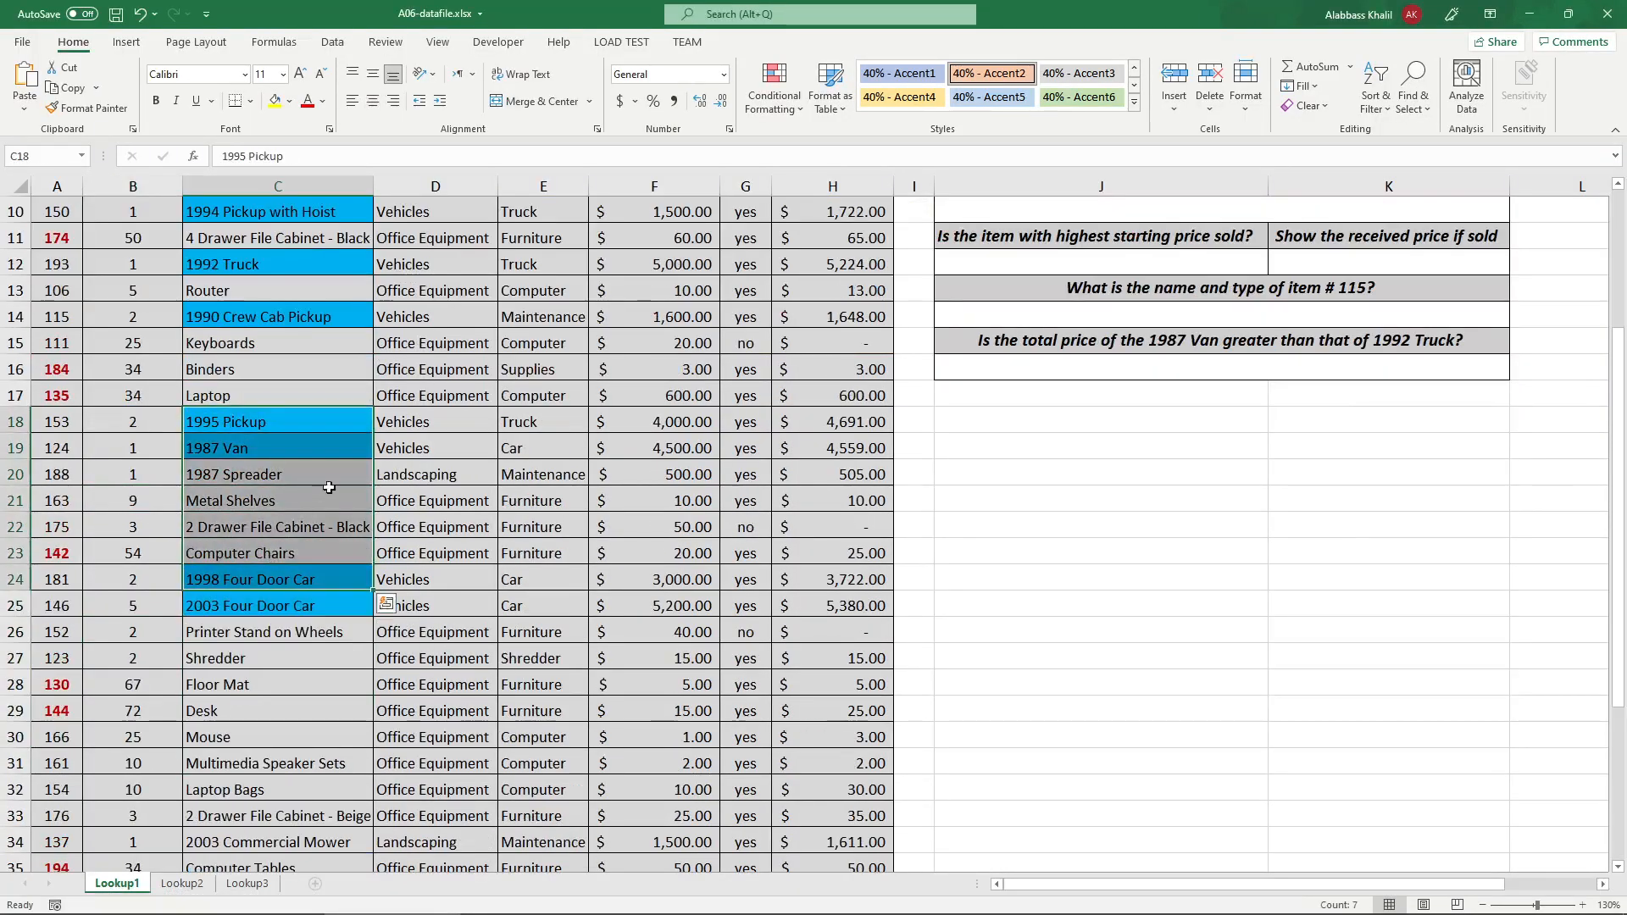
scroll(326, 488, up, 3)
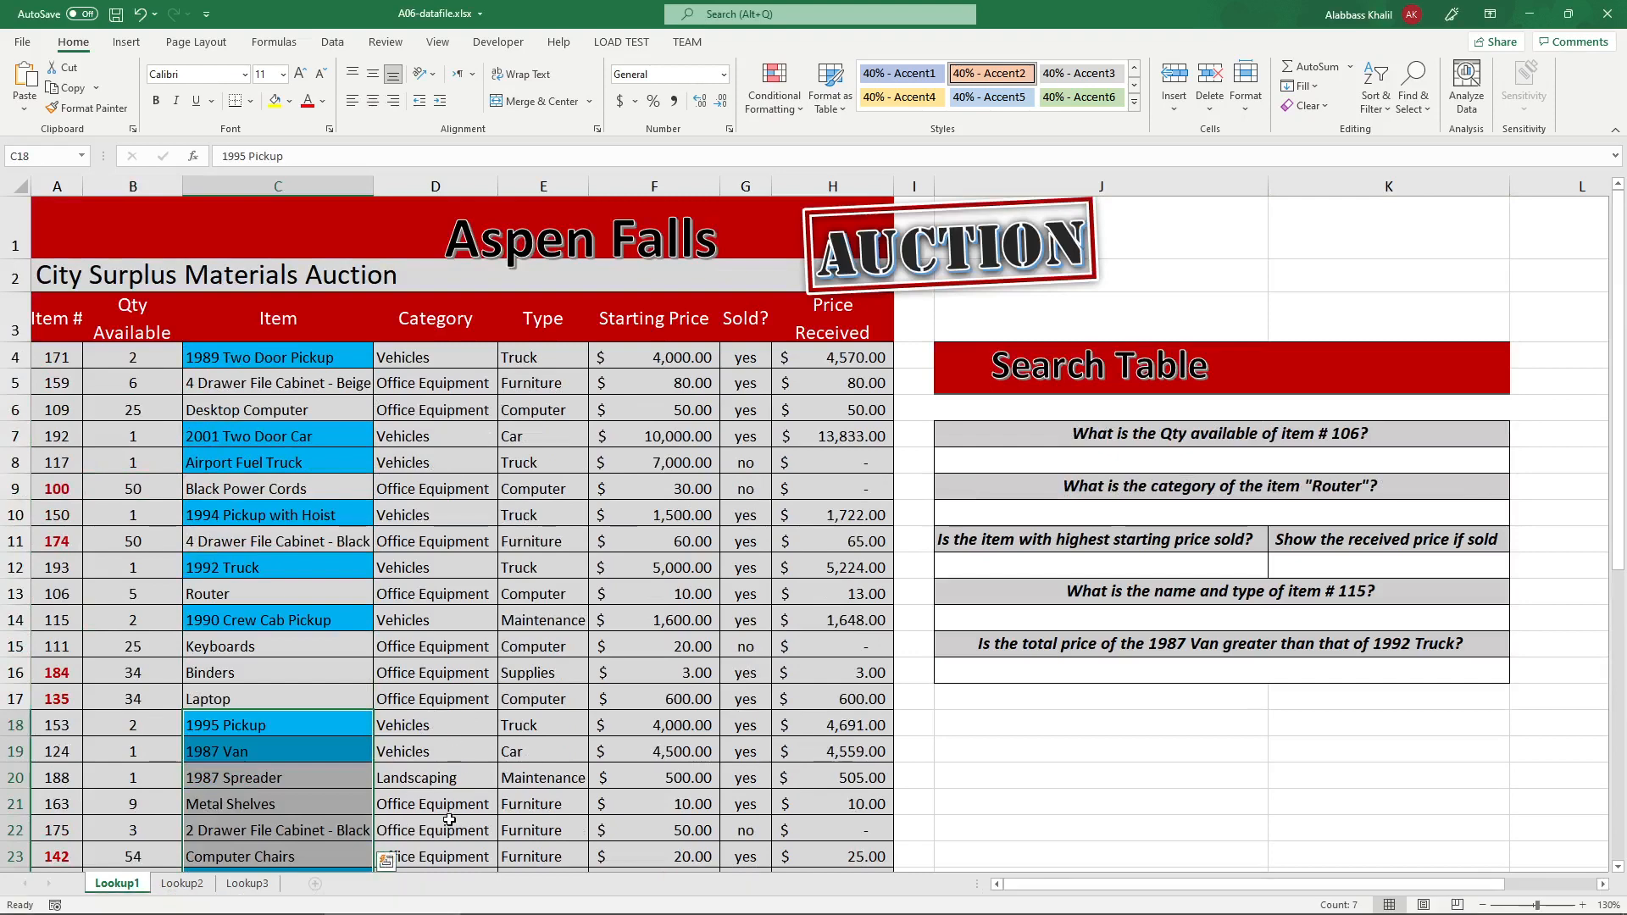
click(490, 733)
- Draw an arrow beside the snapshot in the instructions PDF, mark item numbers 184 and 135, and compare them with sheet rows 16 to 18
key(alt+Tab)
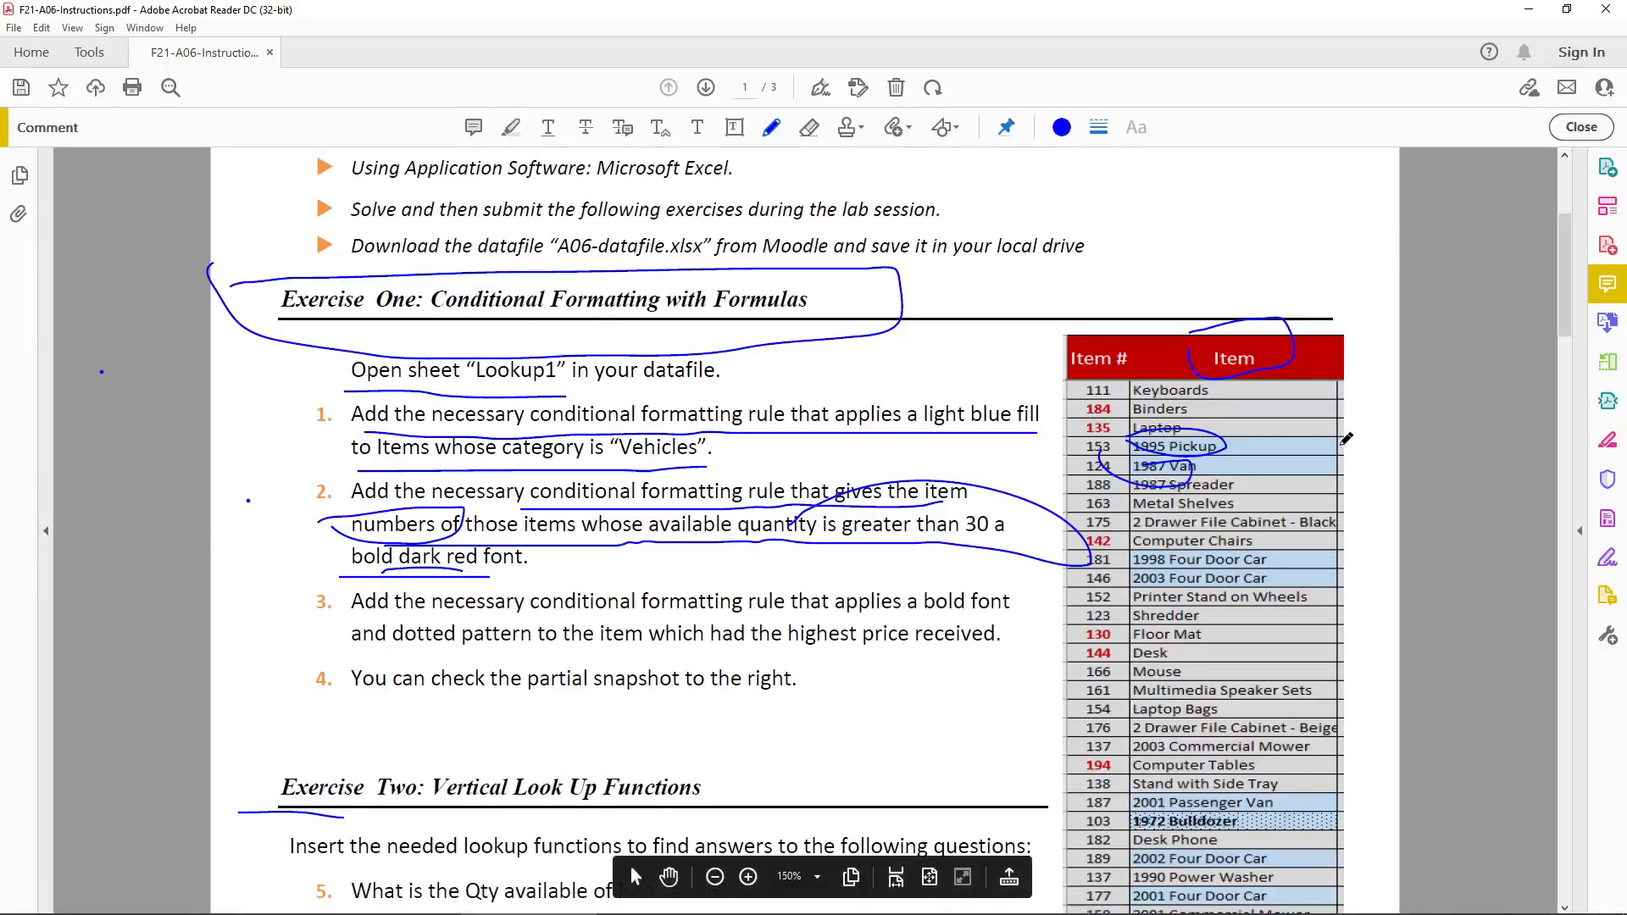
mouse_move(1366, 439)
mouse_down()
mouse_move(1383, 548)
mouse_move(1396, 537)
mouse_up()
scroll(1329, 570, down, 2)
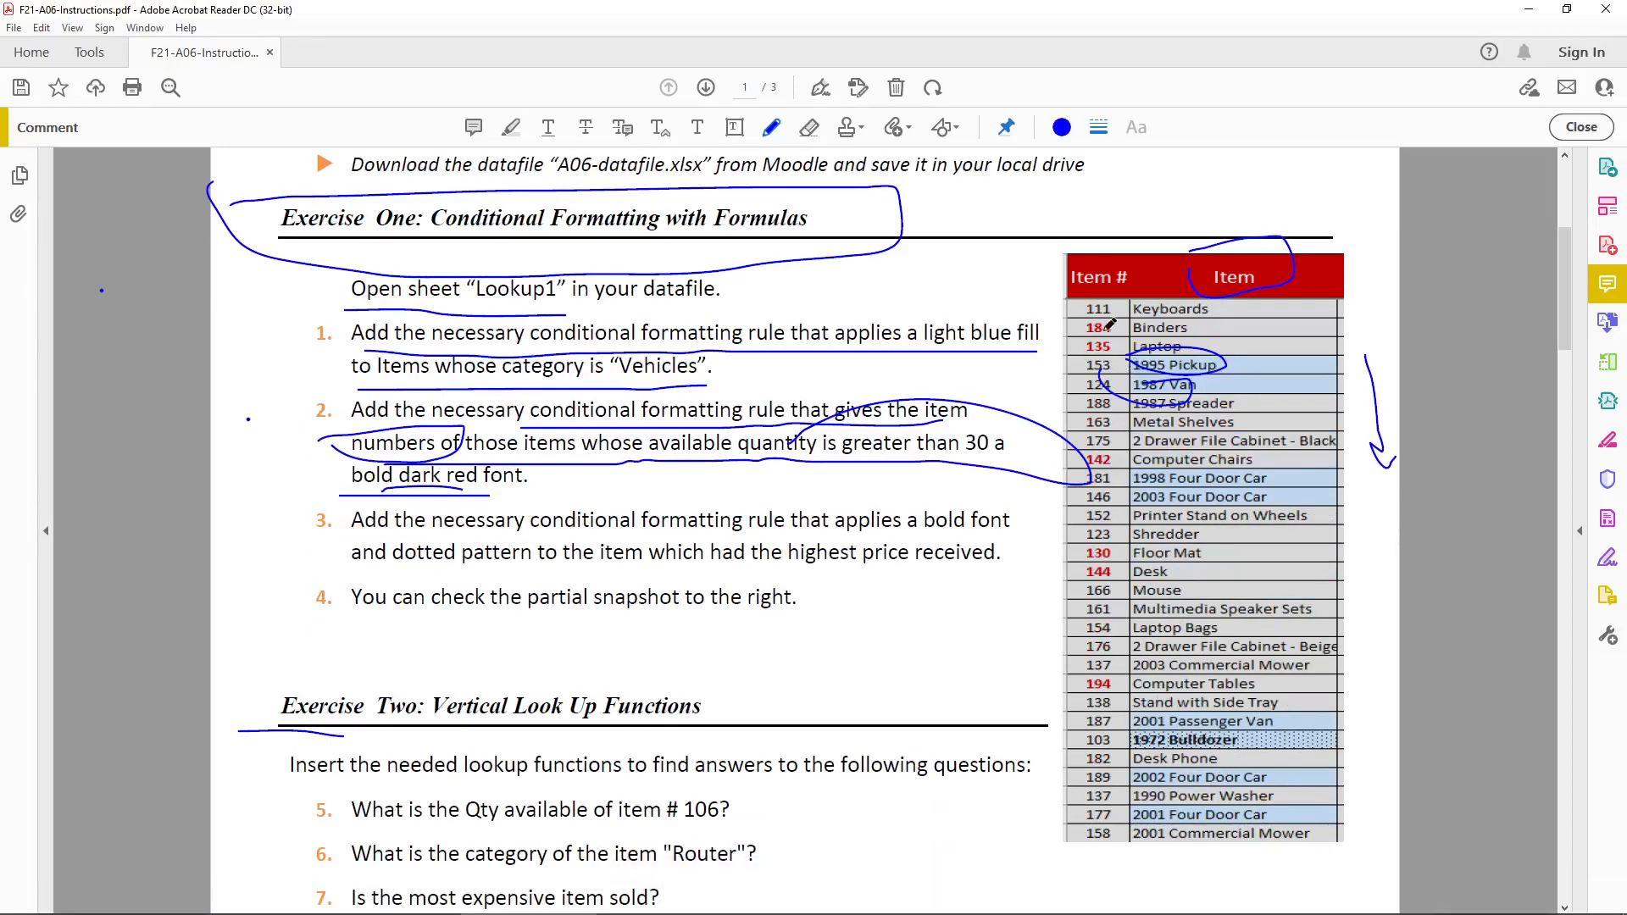
mouse_move(1091, 322)
mouse_down()
mouse_move(1115, 324)
mouse_move(1071, 348)
mouse_move(1117, 342)
mouse_up()
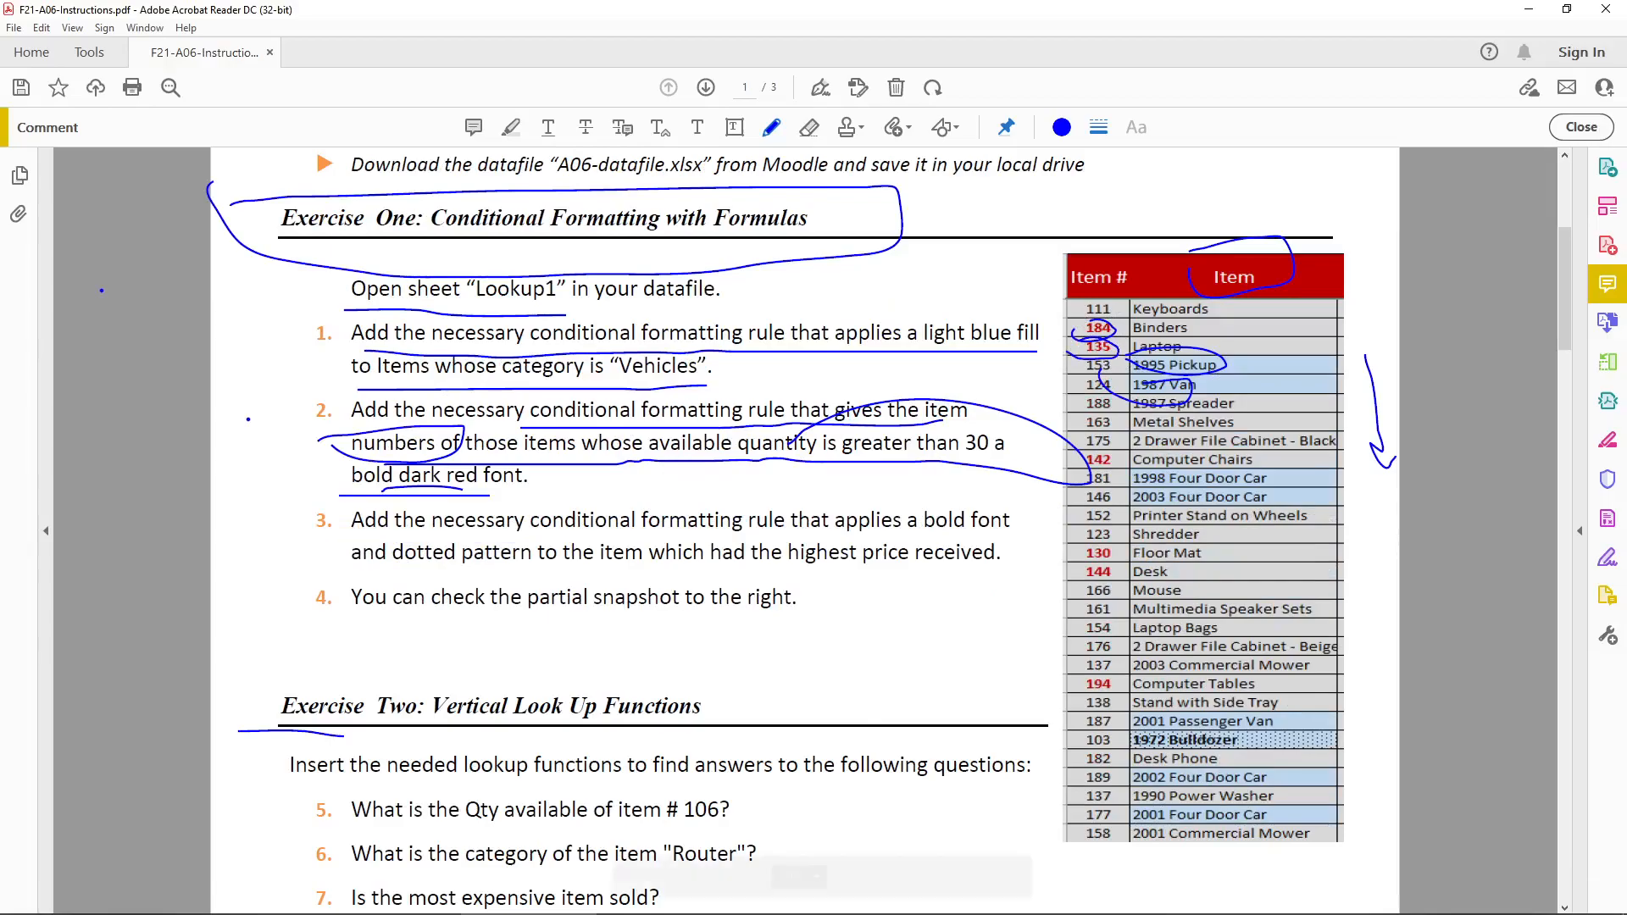
click(391, 902)
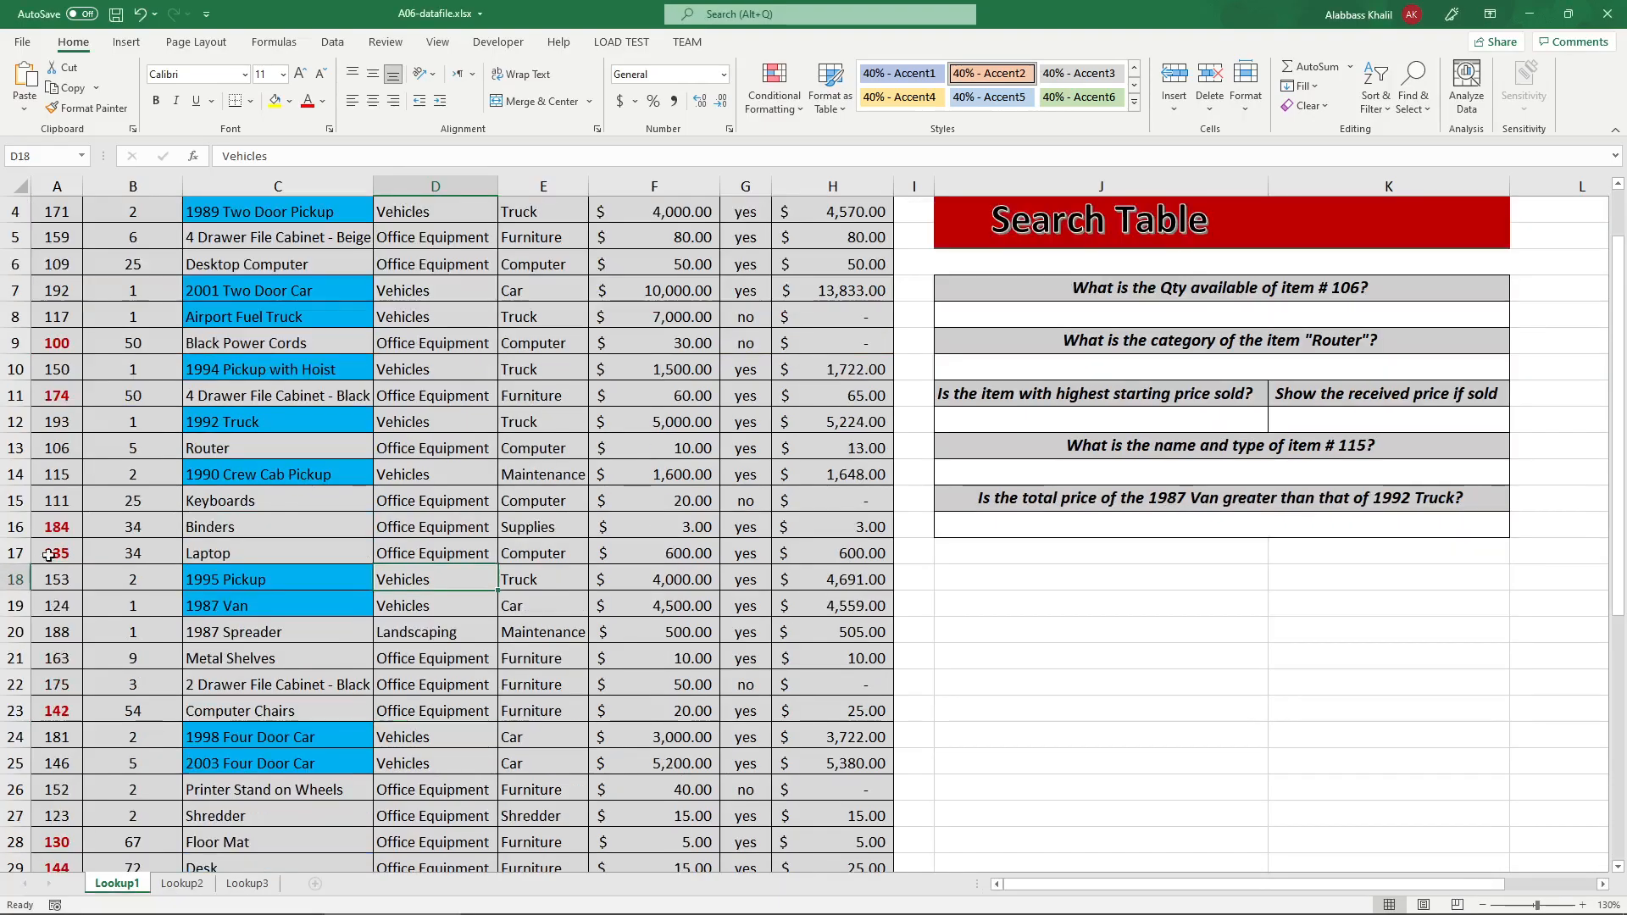
drag(44, 519, 244, 579)
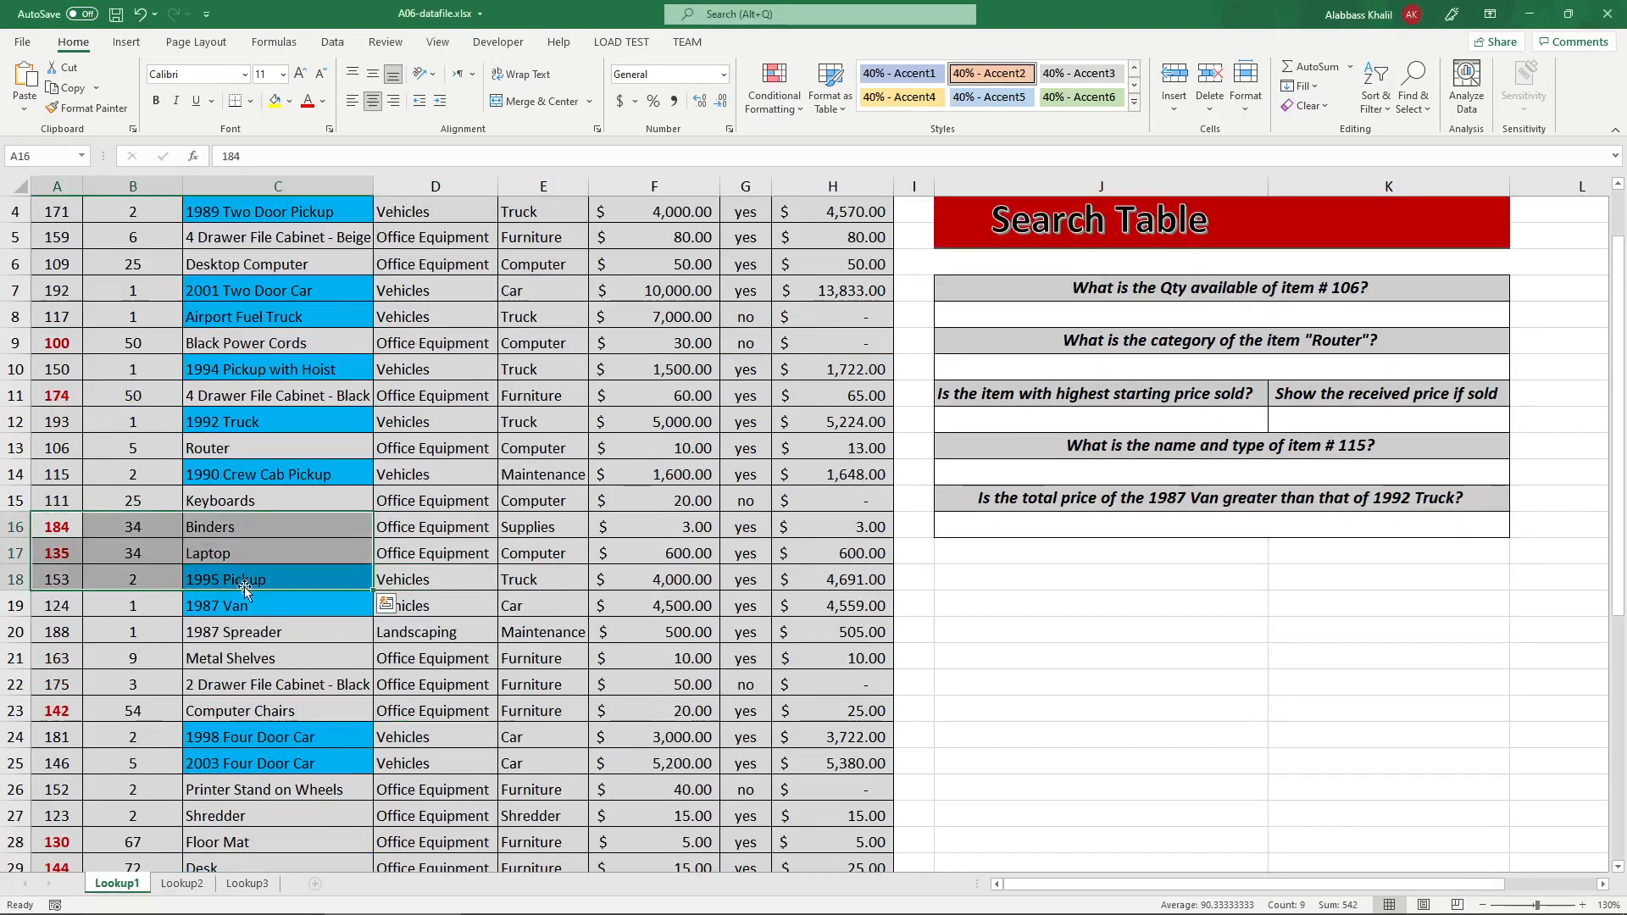
scroll(628, 539, up, 1)
- Mark the third task's number in the instructions PDF and underline its bold font, dotted pattern and highest price received requirements
click(525, 902)
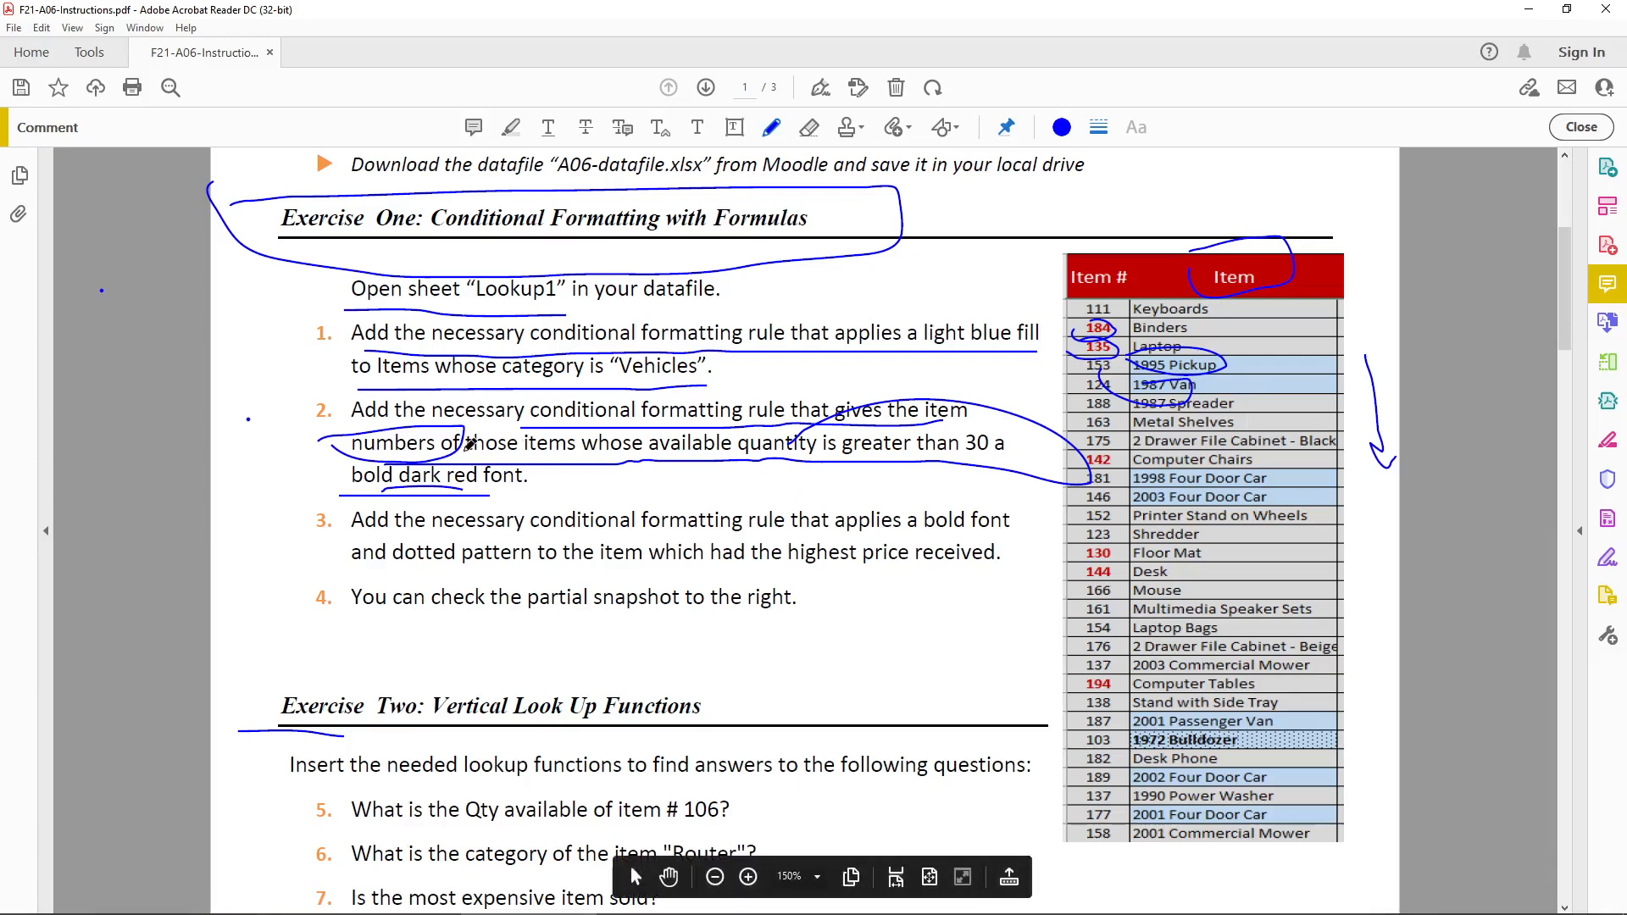
drag(331, 492, 310, 524)
drag(546, 536, 1002, 537)
drag(345, 574, 1003, 570)
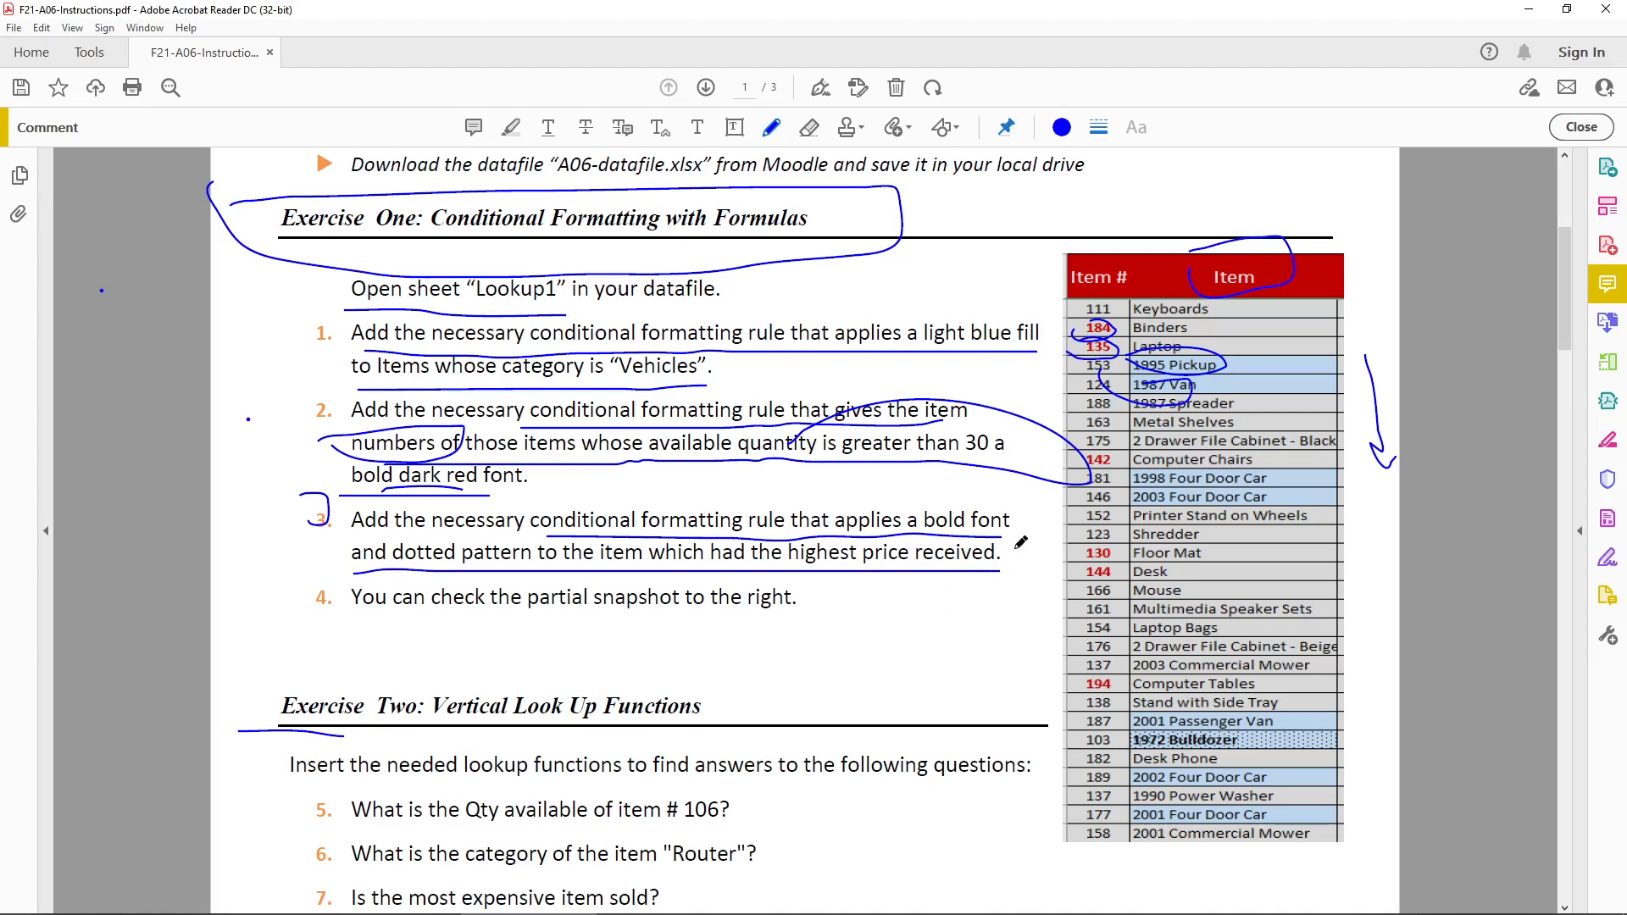
- Start a new formula-based conditional formatting rule for the item names in C4:C43
click(394, 901)
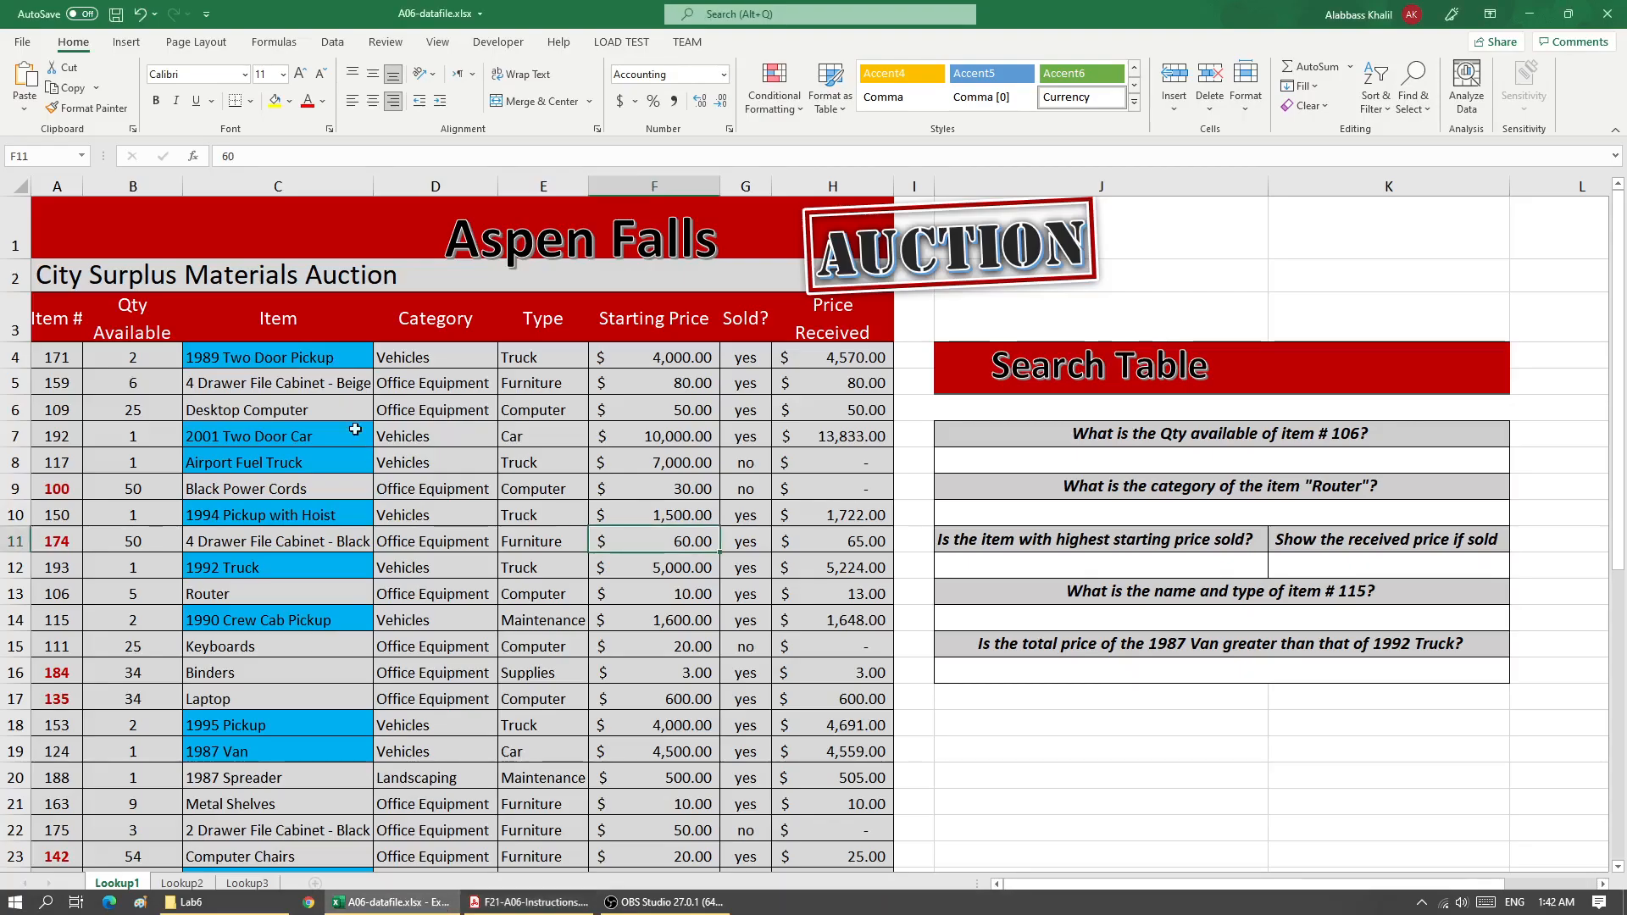
click(306, 356)
scroll(308, 508, down, 9)
shift+click(293, 527)
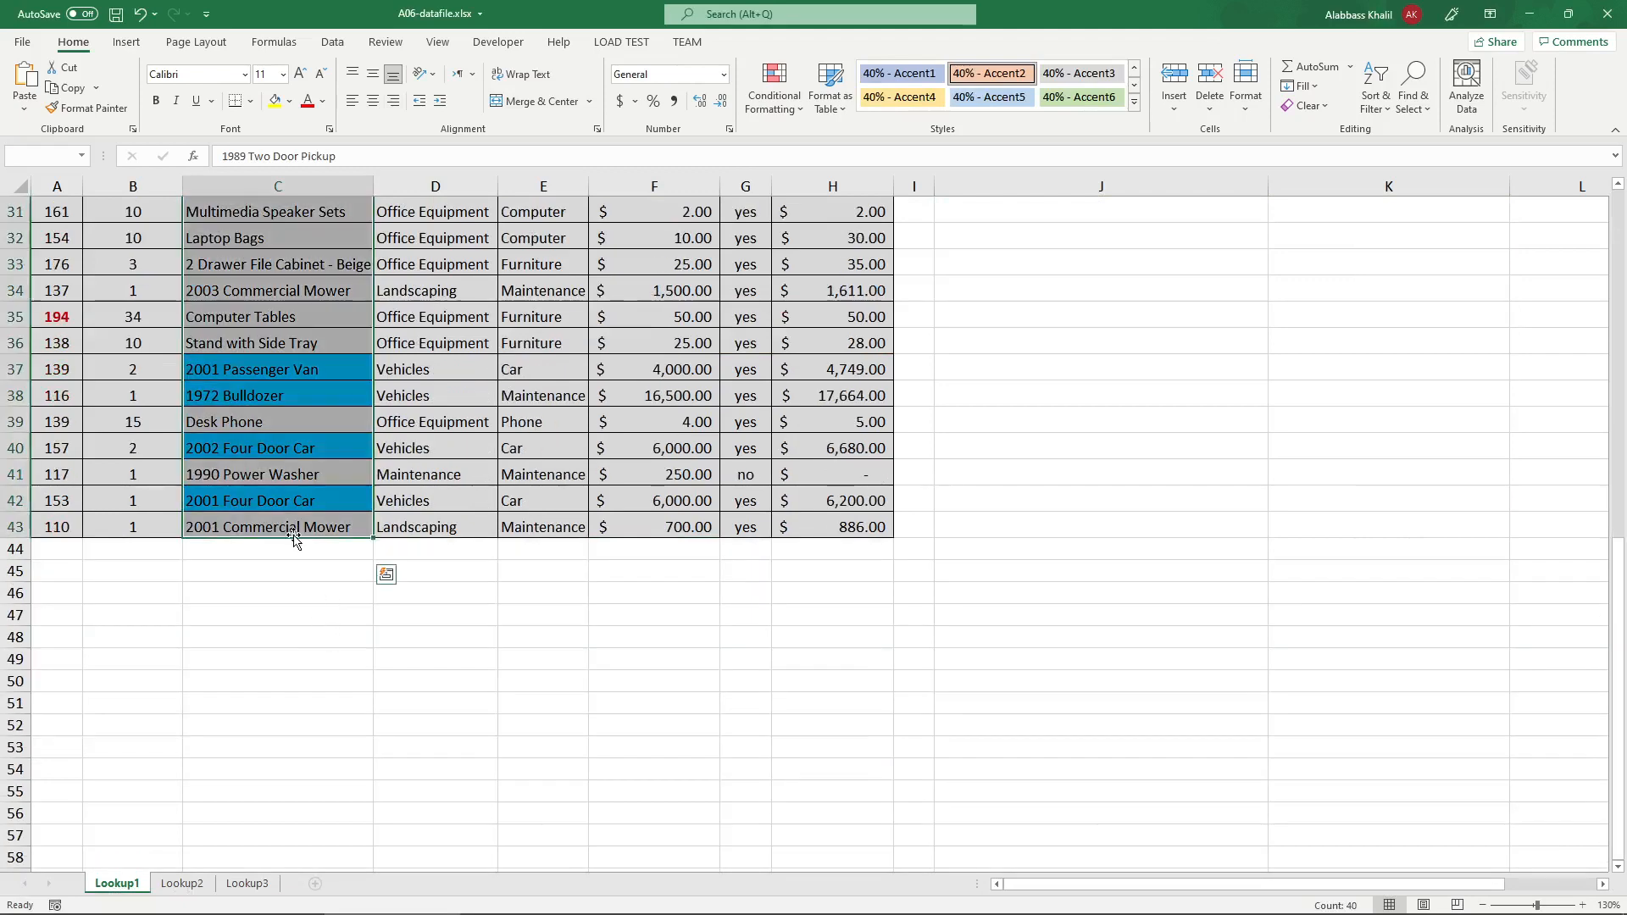
scroll(293, 539, up, 10)
click(774, 93)
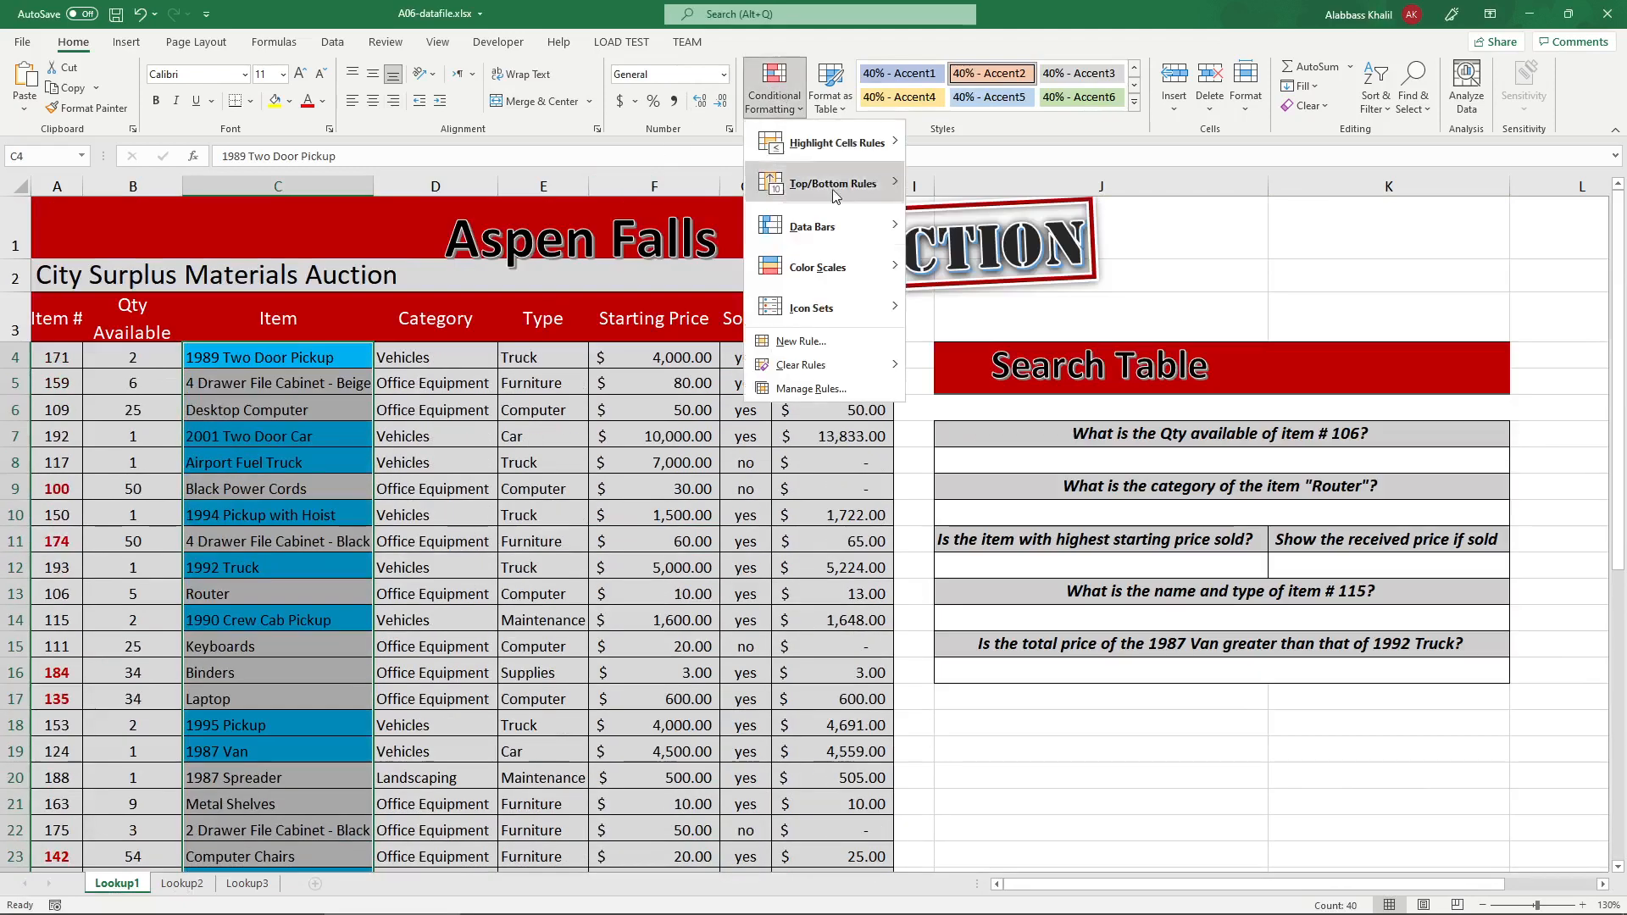
click(868, 343)
click(849, 362)
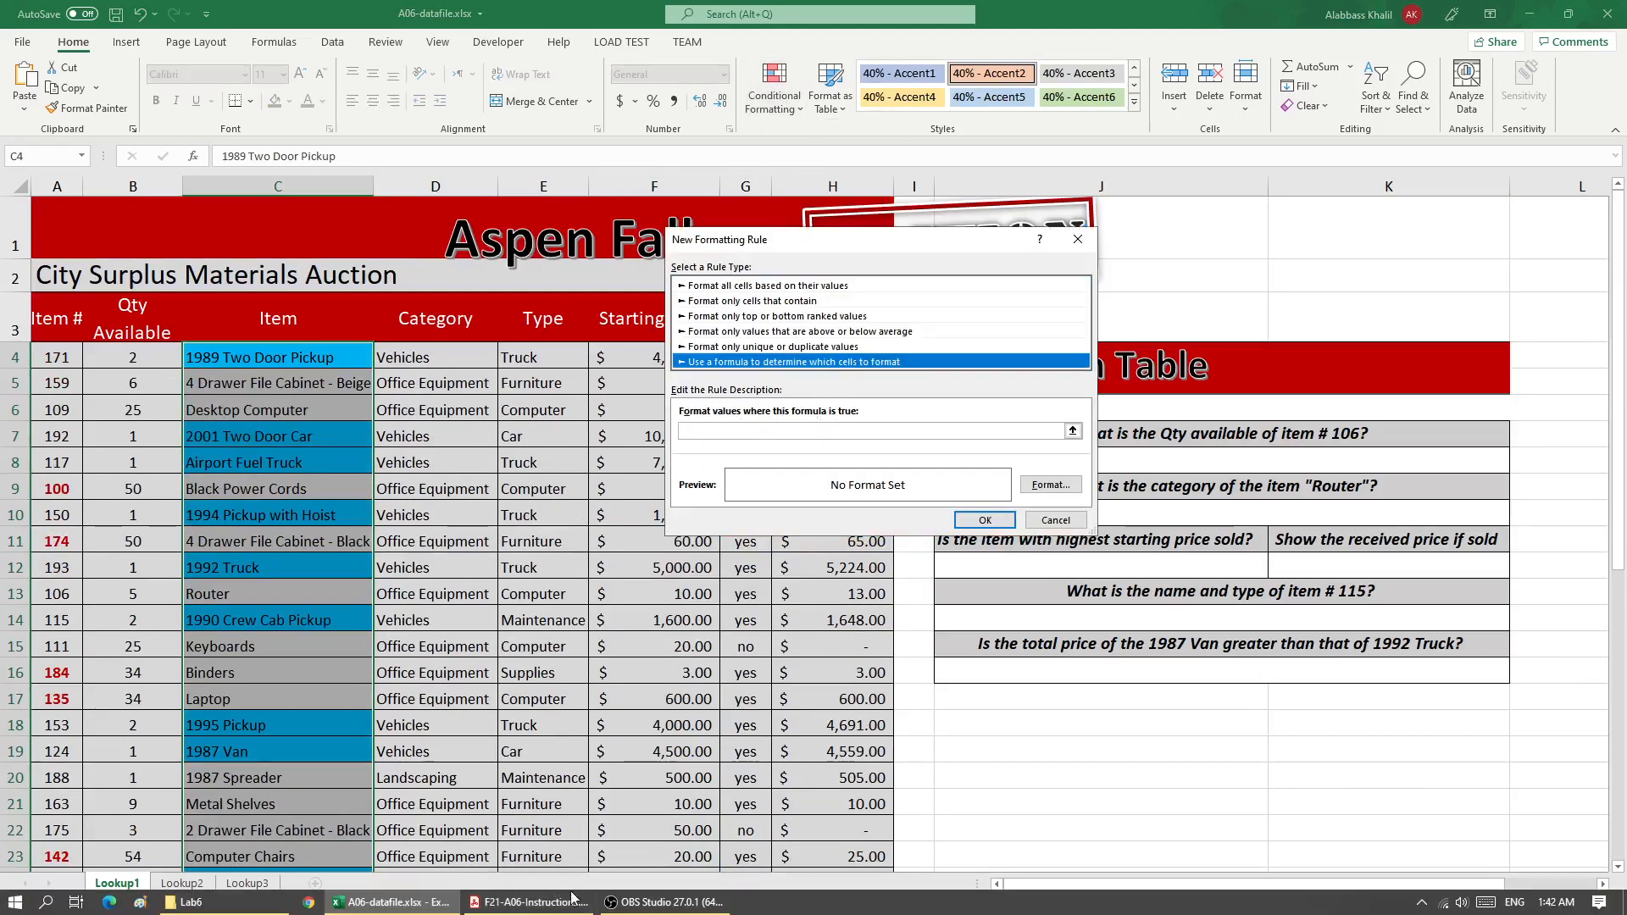
- Circle "1972 Bulldozer" in the instructions PDF snapshot and underline the highest price condition in the third task again
click(529, 903)
scroll(802, 419, down, 1)
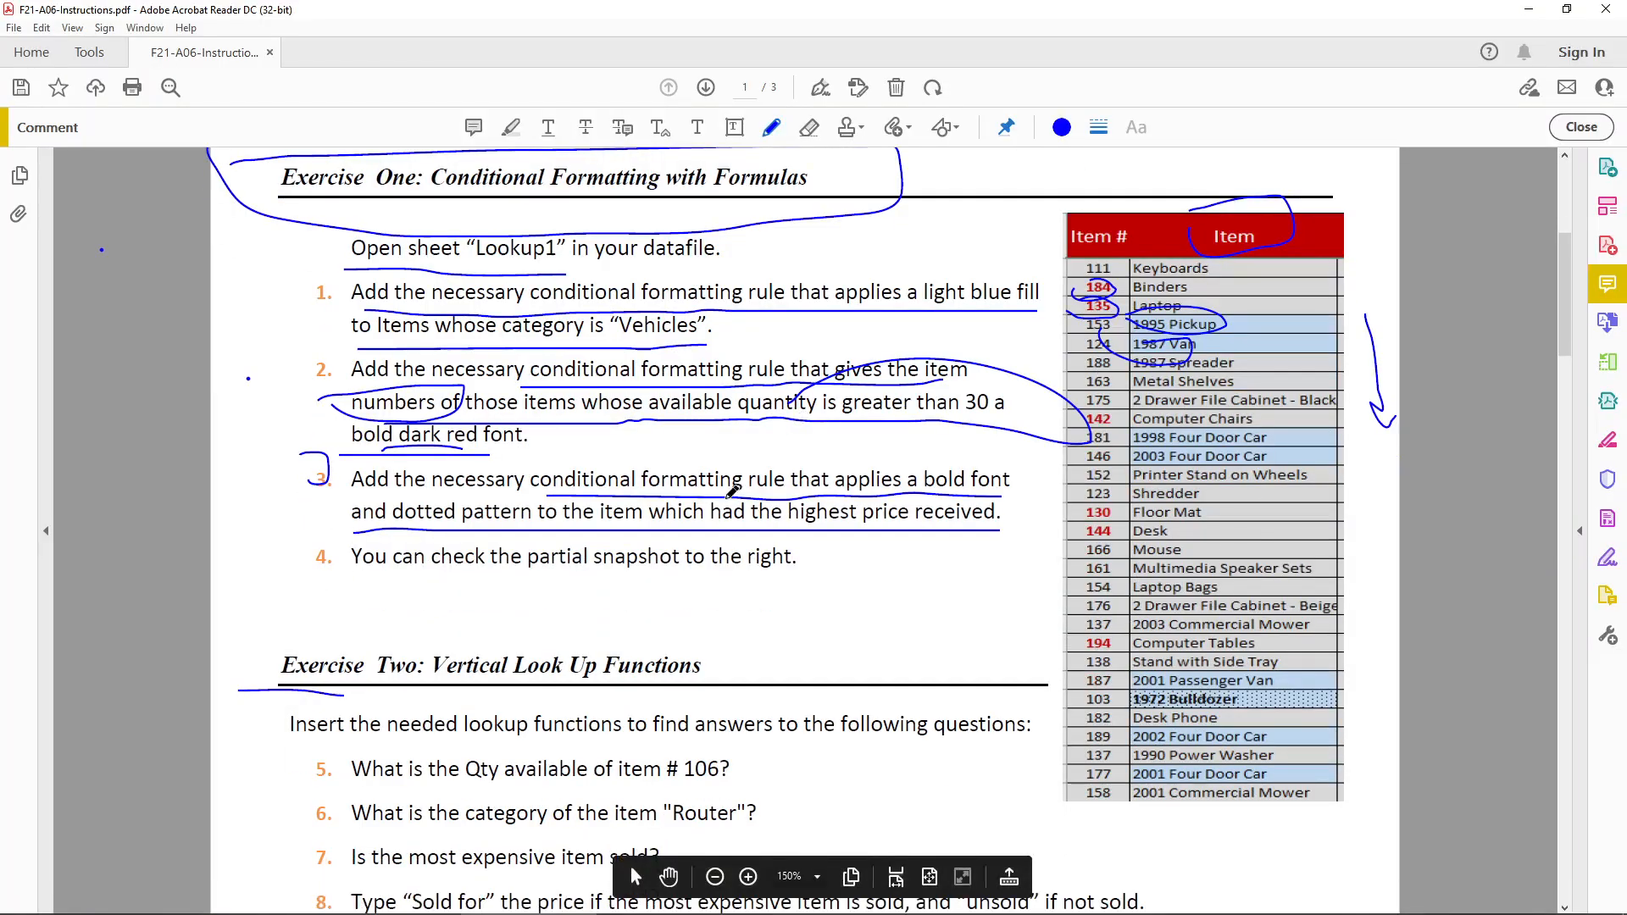
mouse_move(1161, 693)
mouse_down()
mouse_move(1293, 696)
mouse_move(1263, 716)
mouse_up()
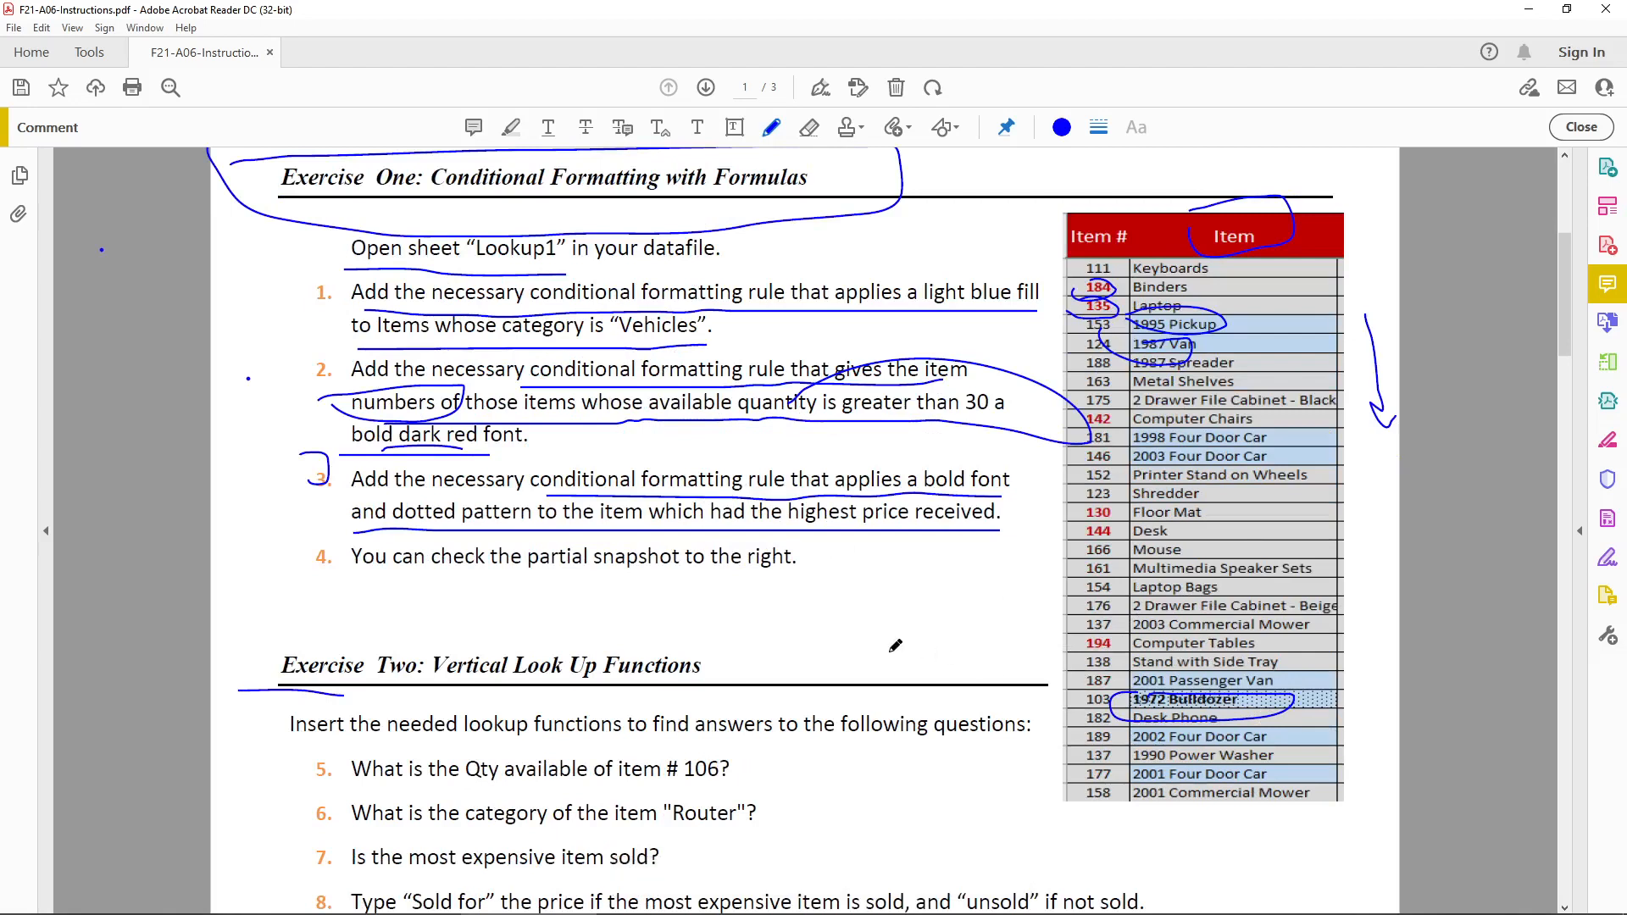
mouse_move(682, 517)
mouse_down()
mouse_move(878, 483)
mouse_move(1017, 530)
mouse_move(956, 537)
mouse_up()
click(456, 909)
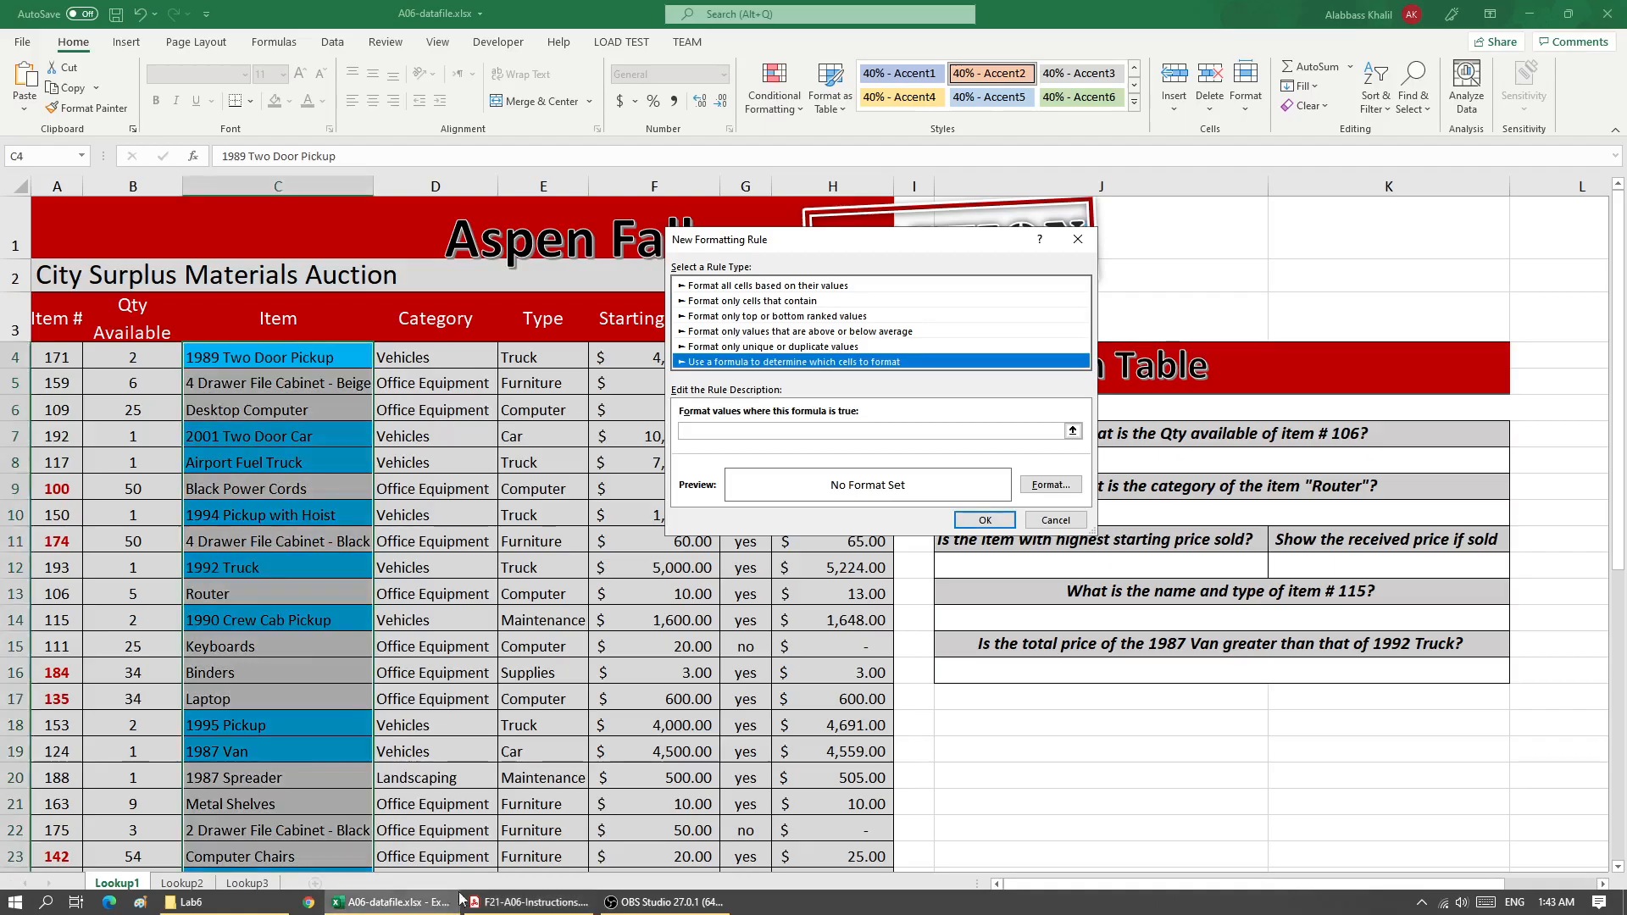
- Enter the rule formula = MAX(H4:H43) over the prices received, using relative references
click(819, 429)
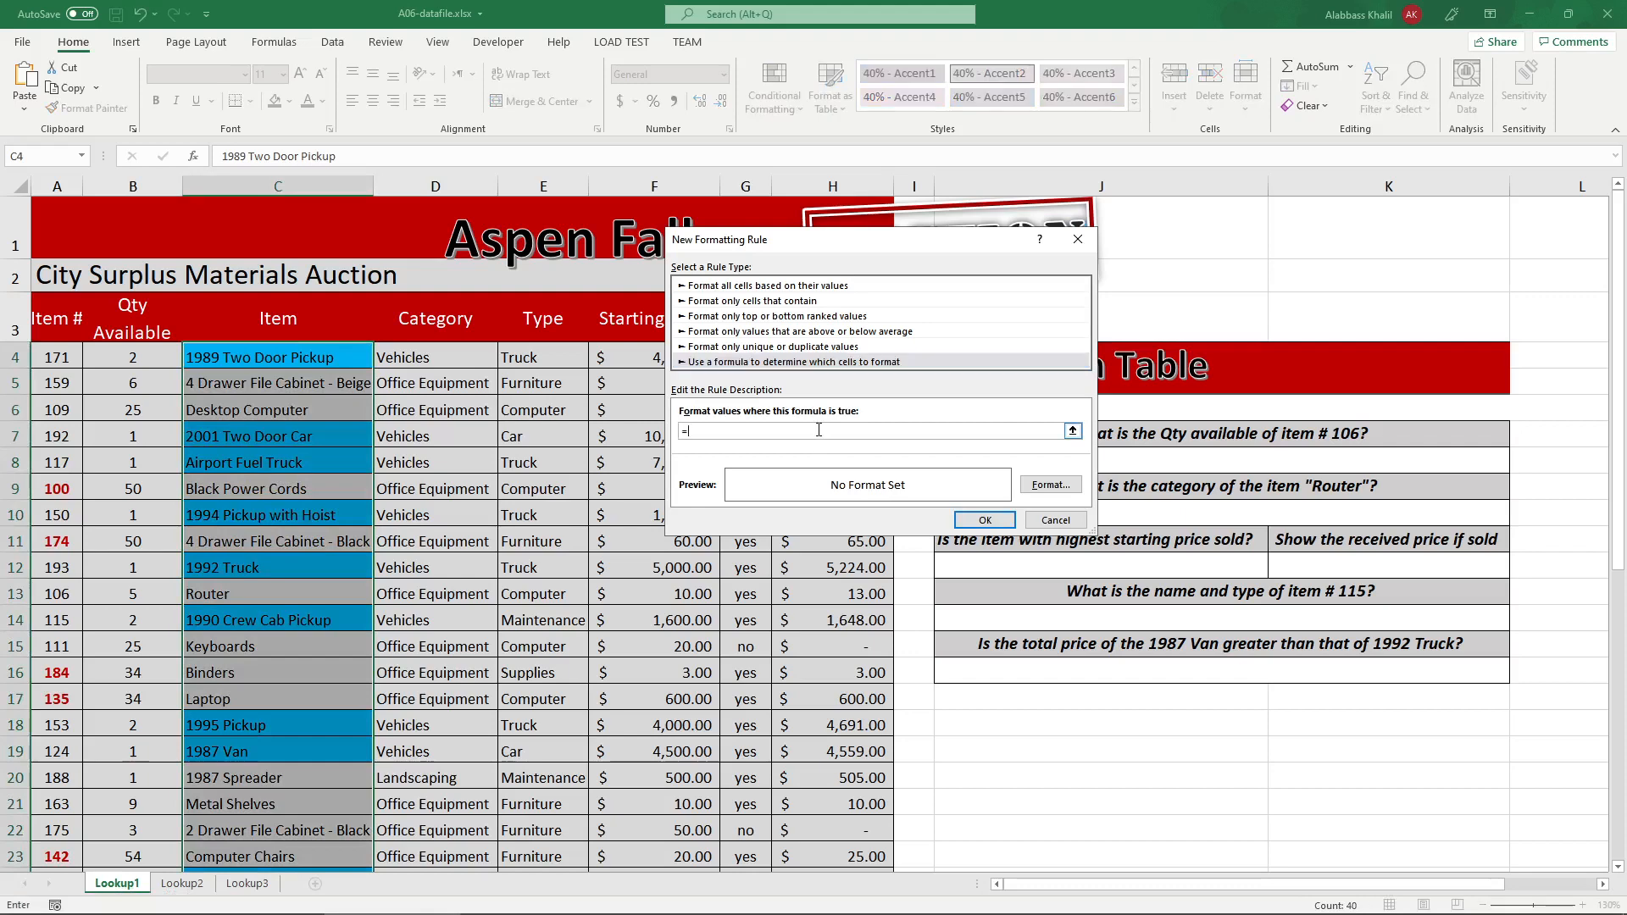
drag(894, 246, 1253, 267)
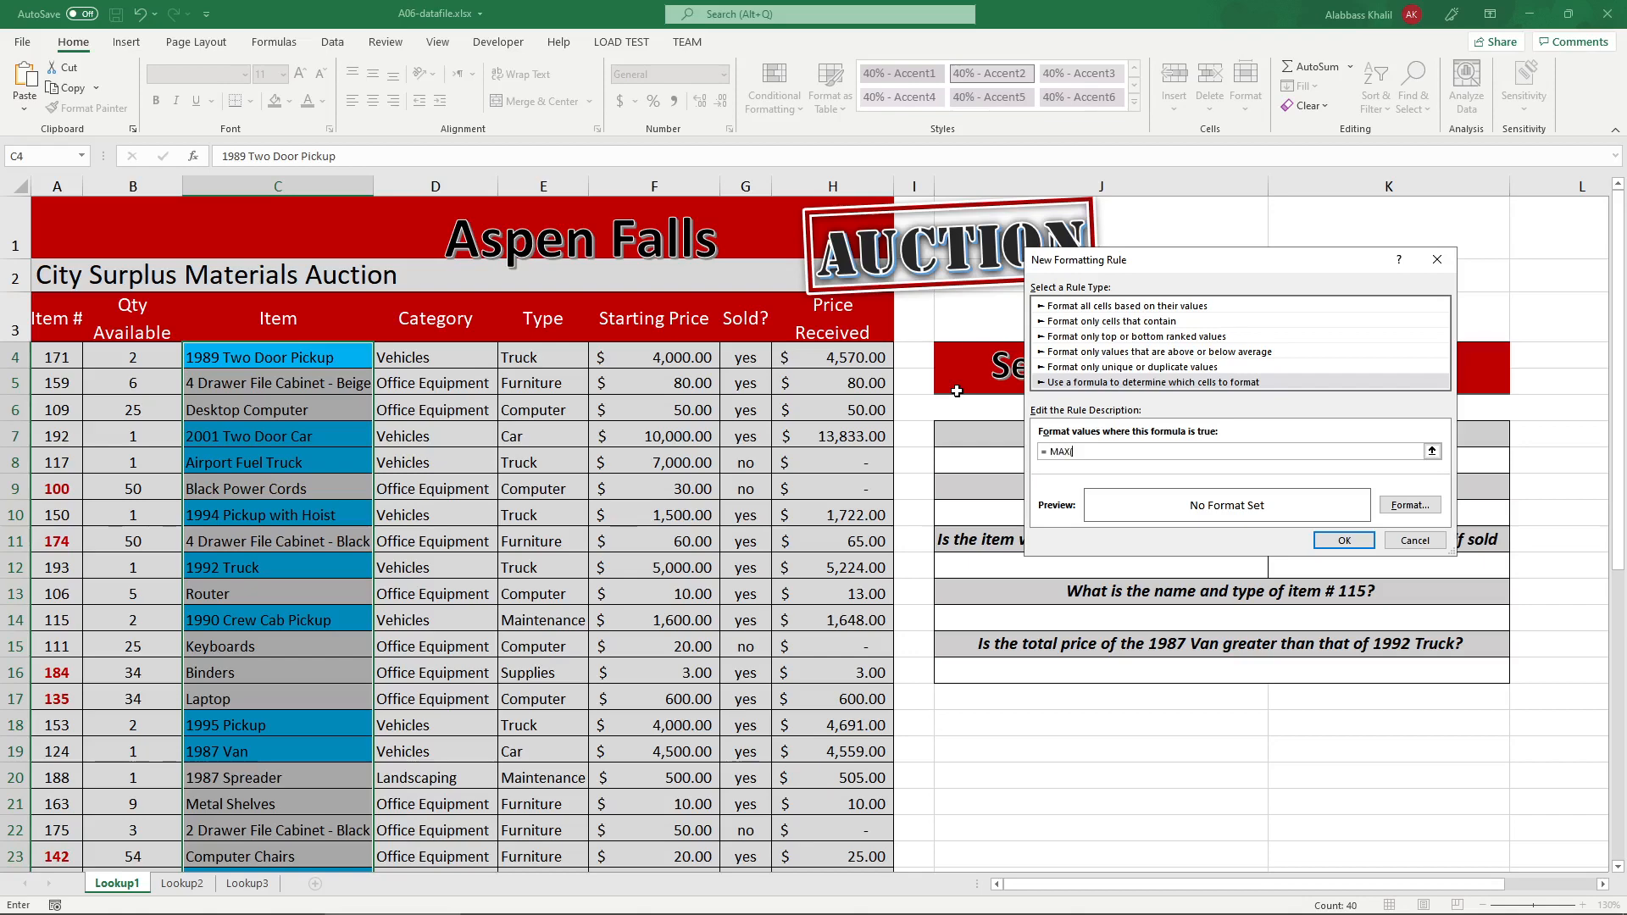
drag(890, 361, 863, 844)
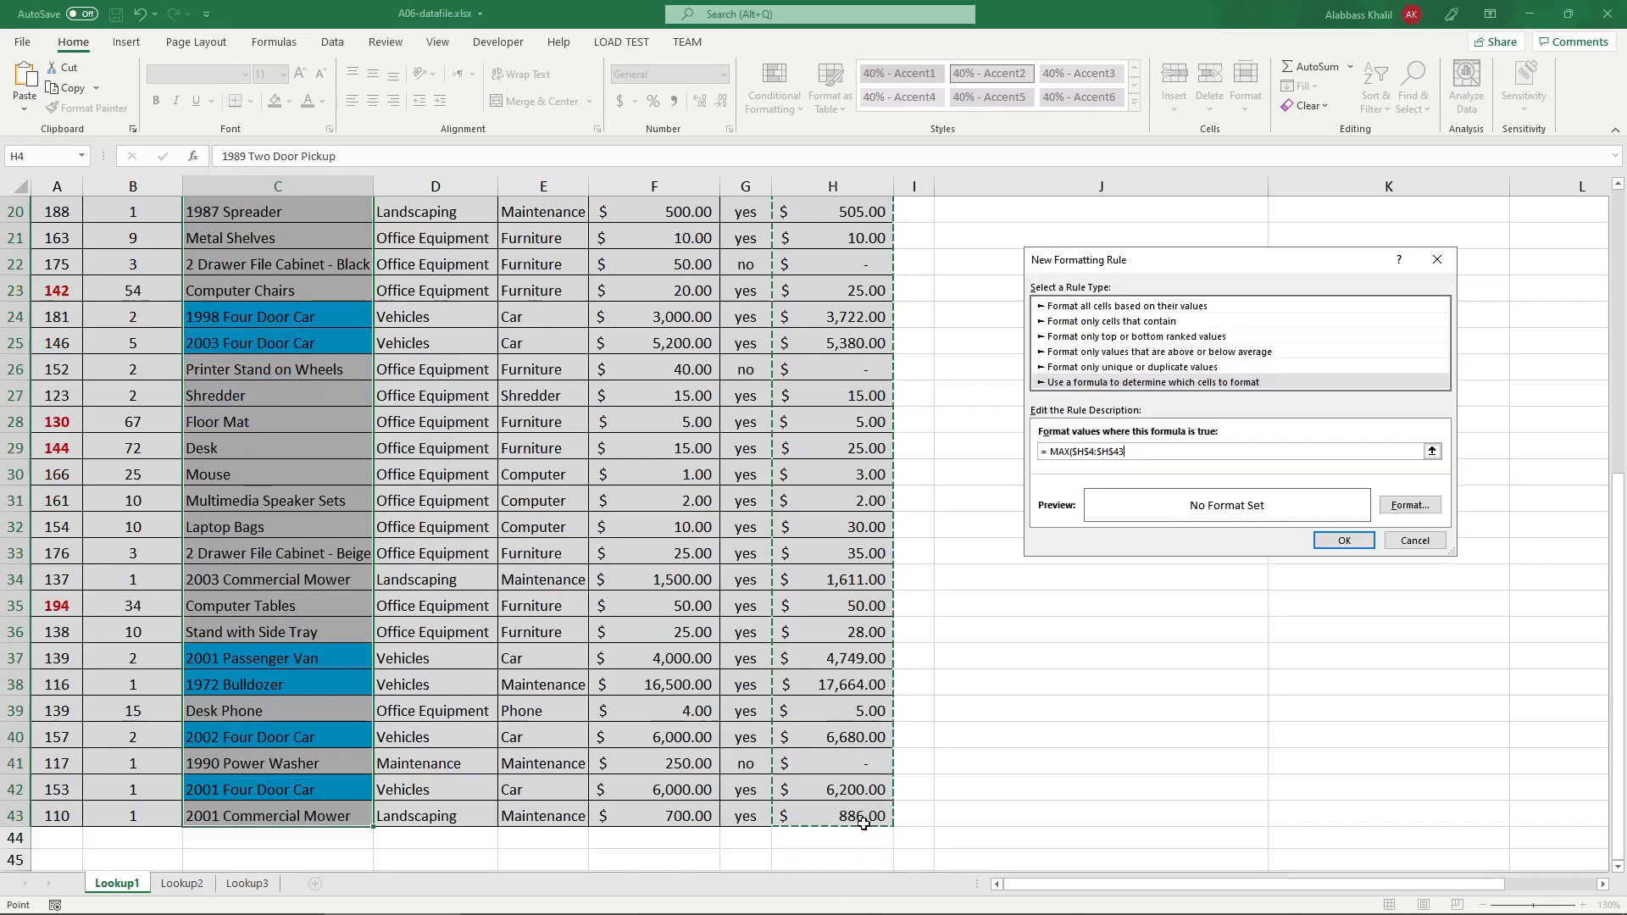
text())
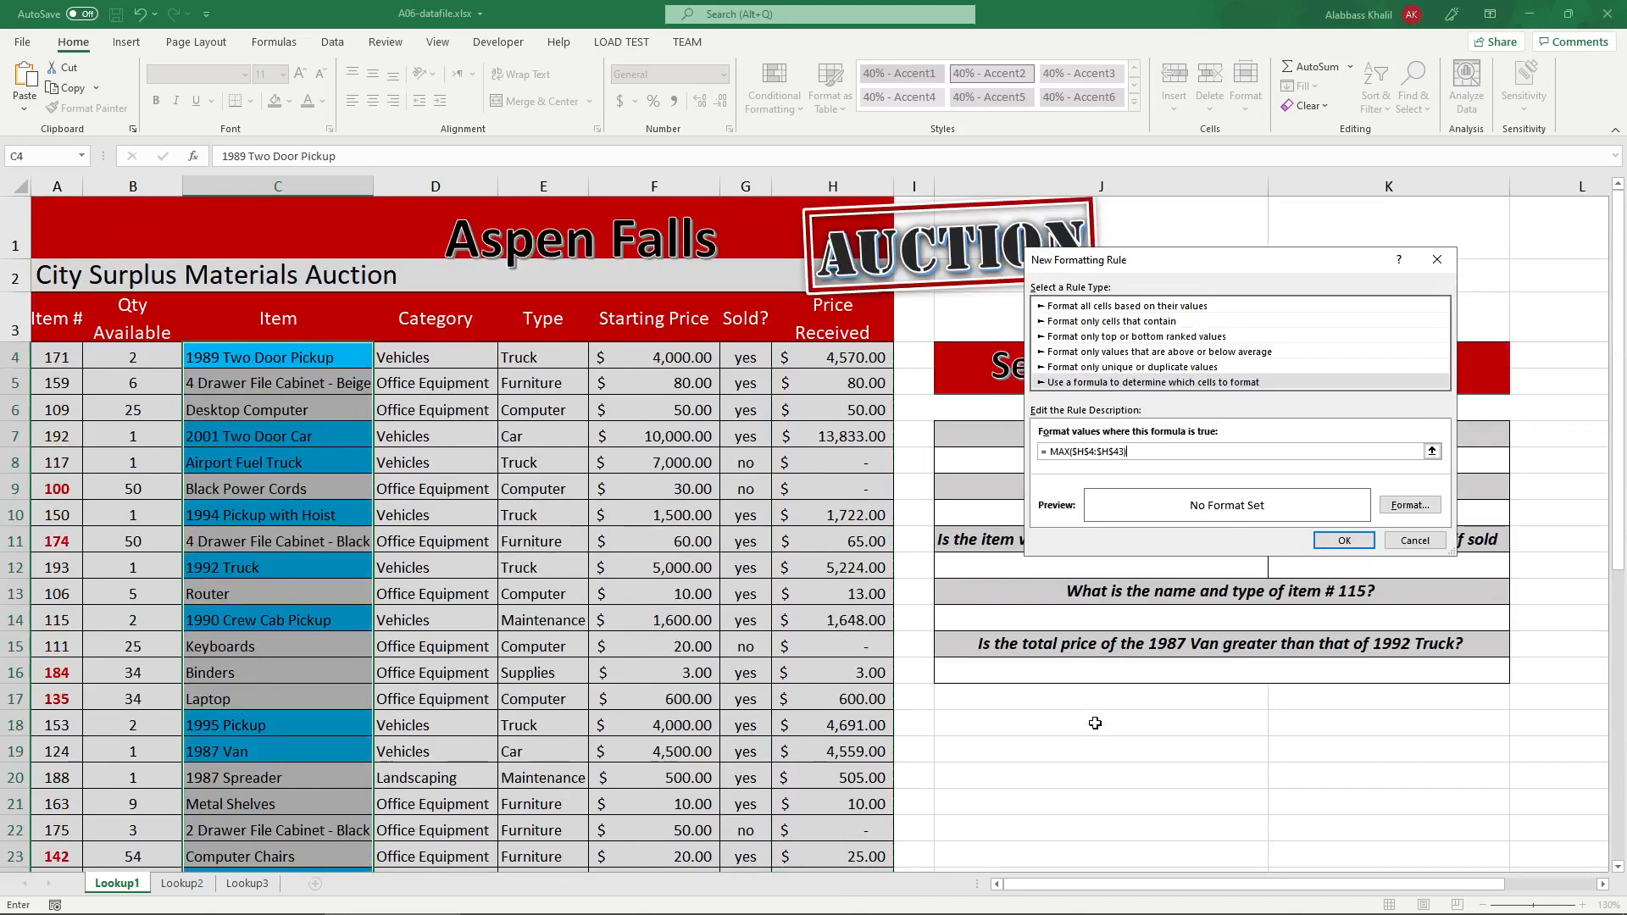
key(BackSpace)
click(1093, 452)
key(BackSpace)
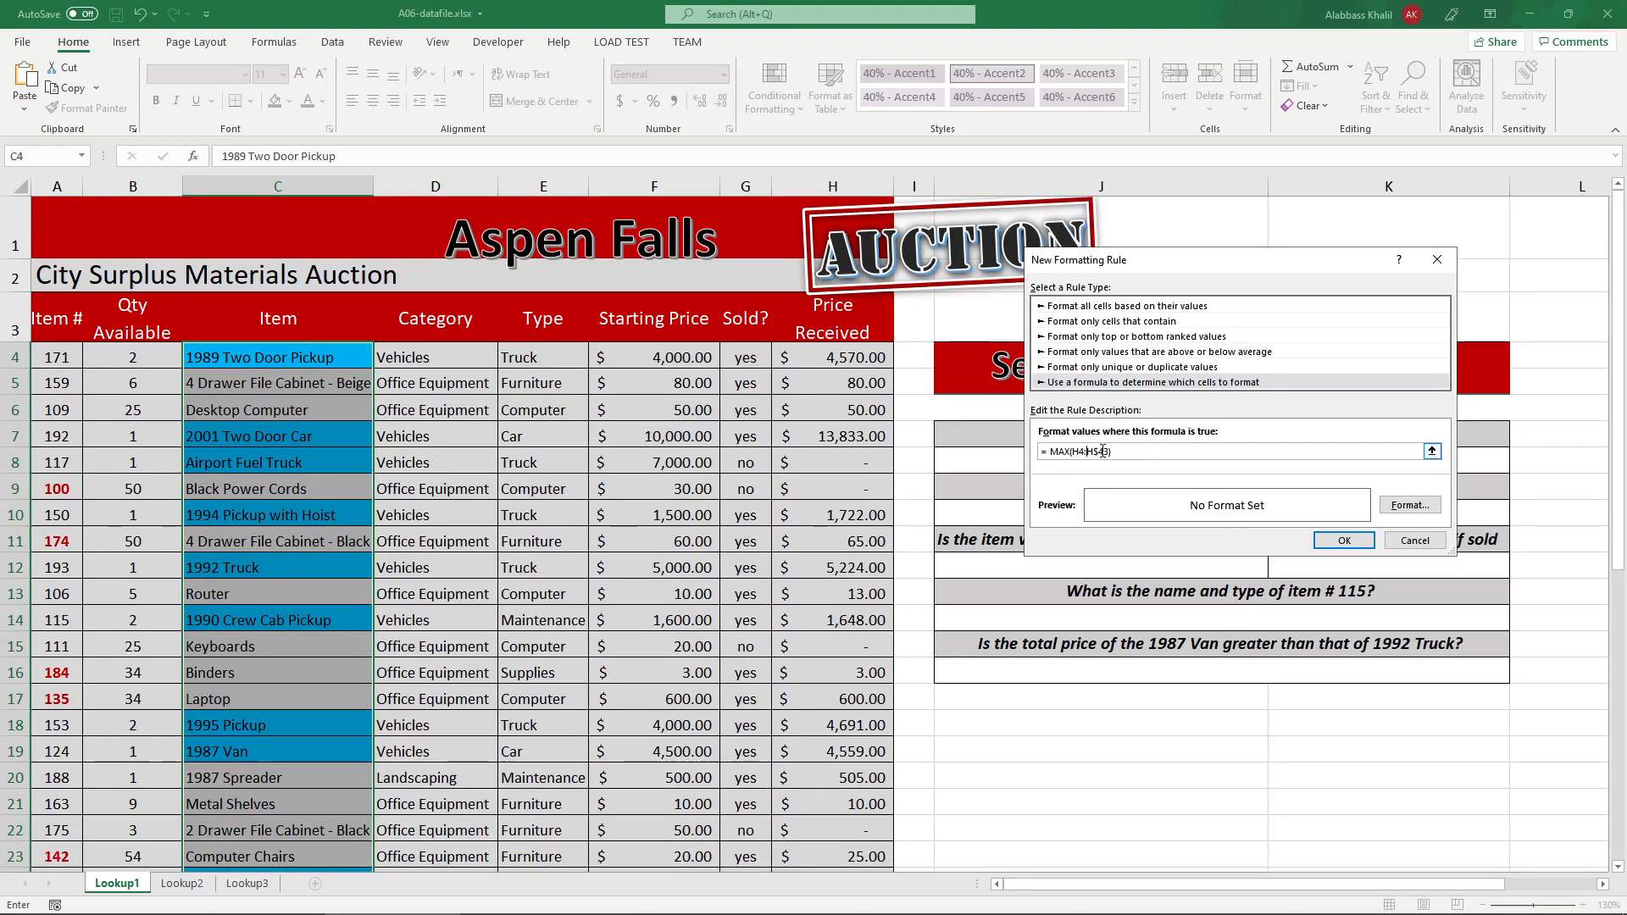
- Give the highest price rule's fill a light dotted pattern style with automatic pattern color
click(1410, 505)
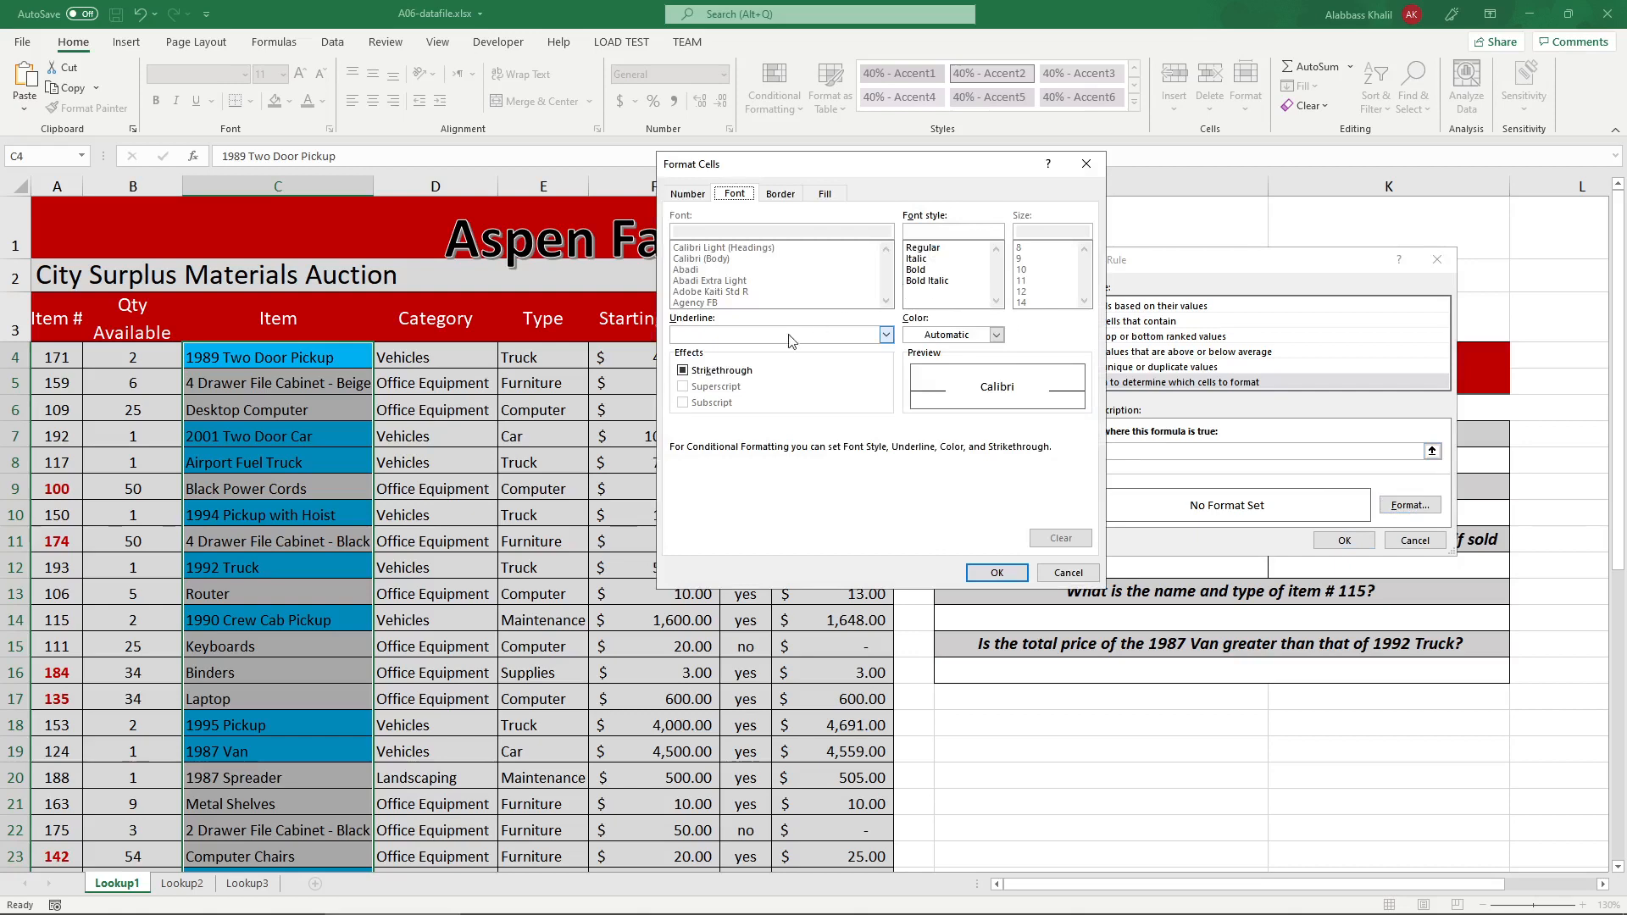
click(826, 194)
click(1027, 233)
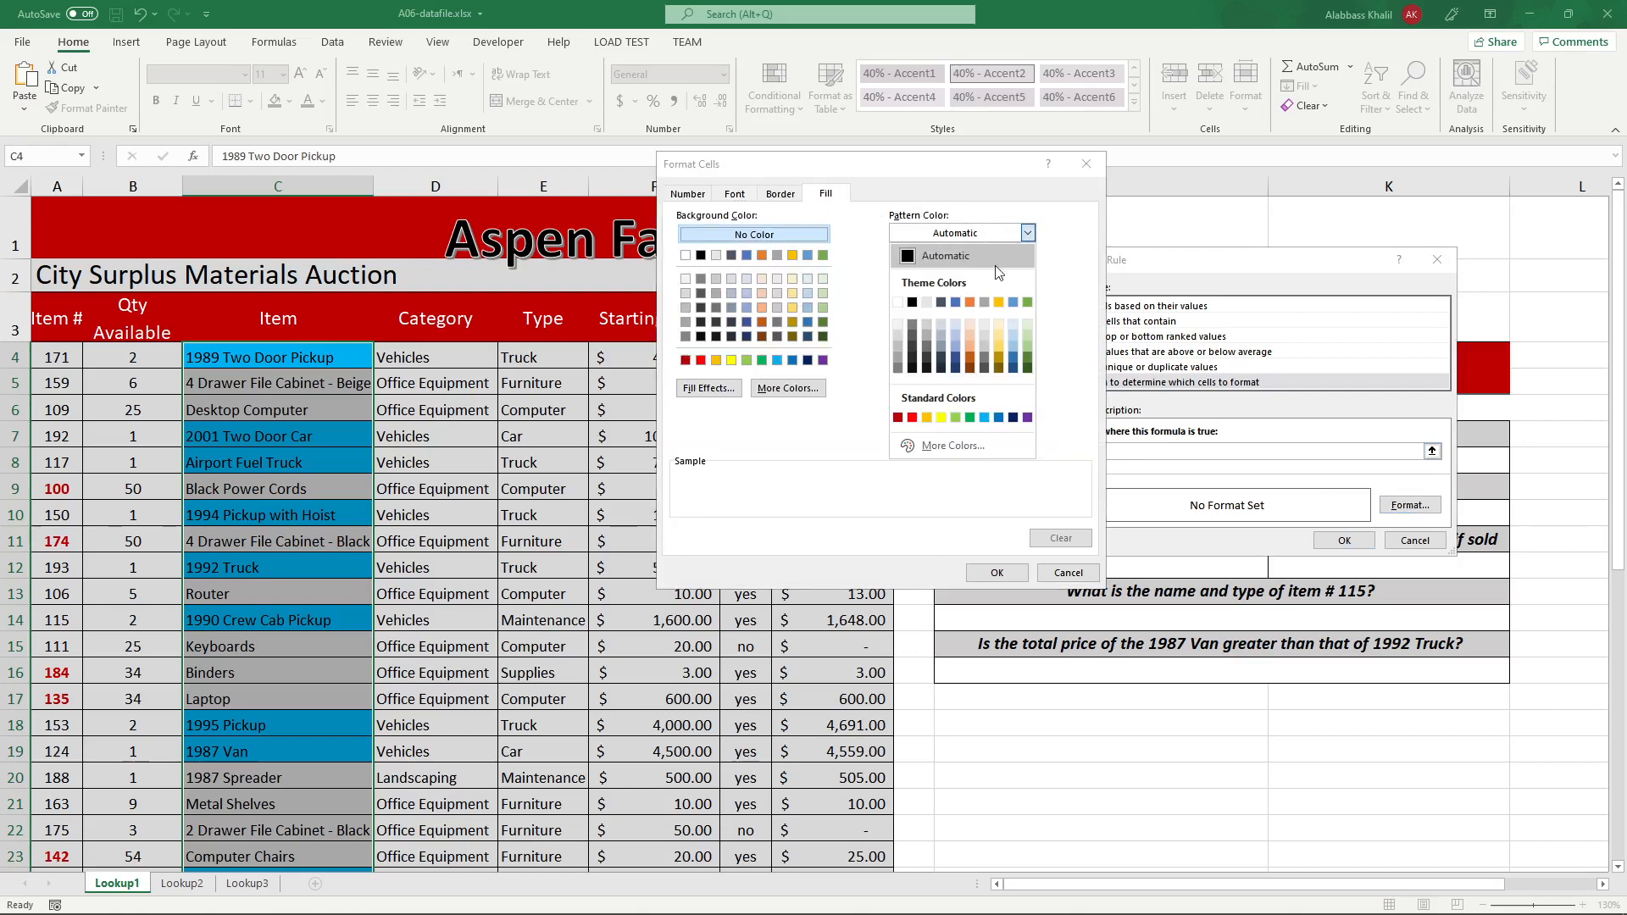
click(978, 256)
click(1028, 267)
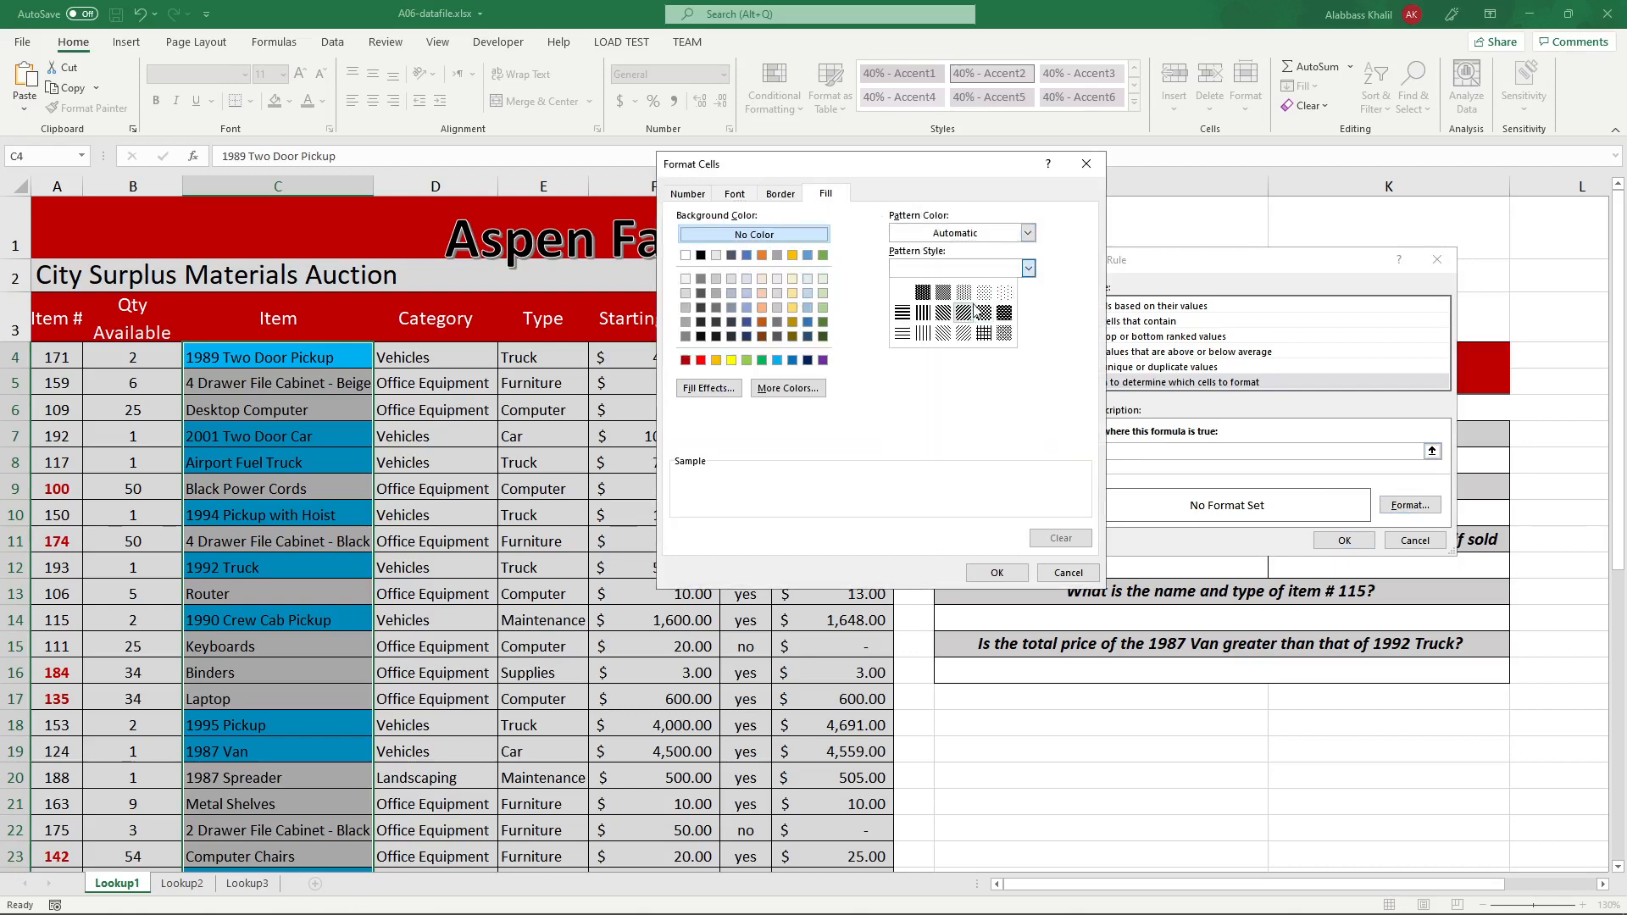
click(1004, 291)
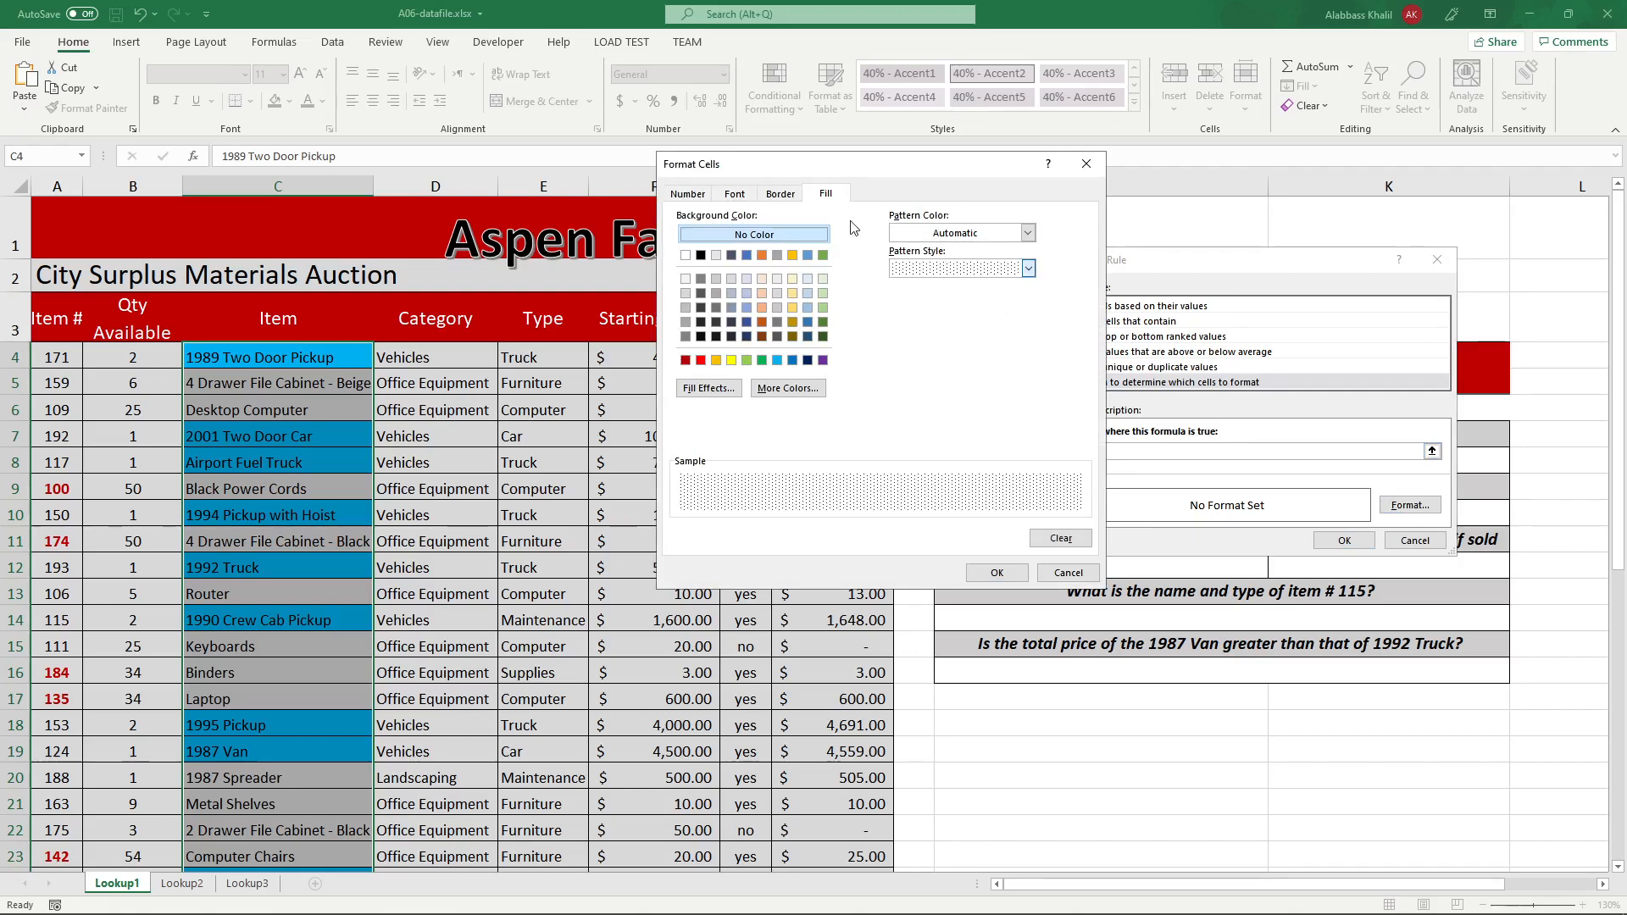
- Set the highest price rule's font style to bold and create the rule
click(781, 195)
click(735, 194)
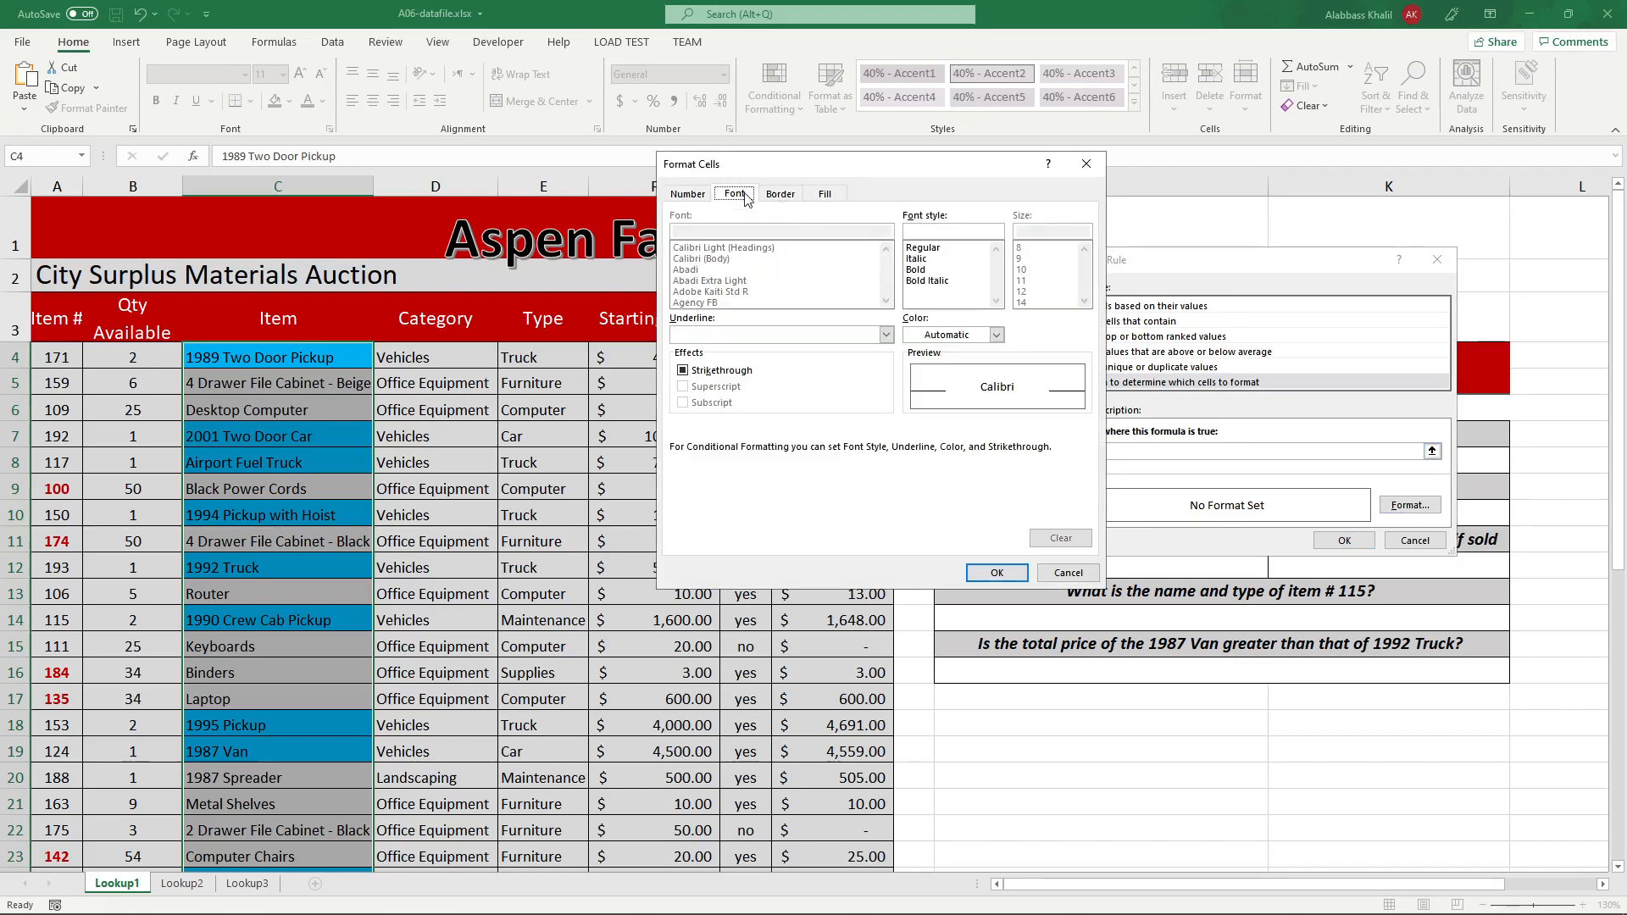
click(932, 273)
click(997, 573)
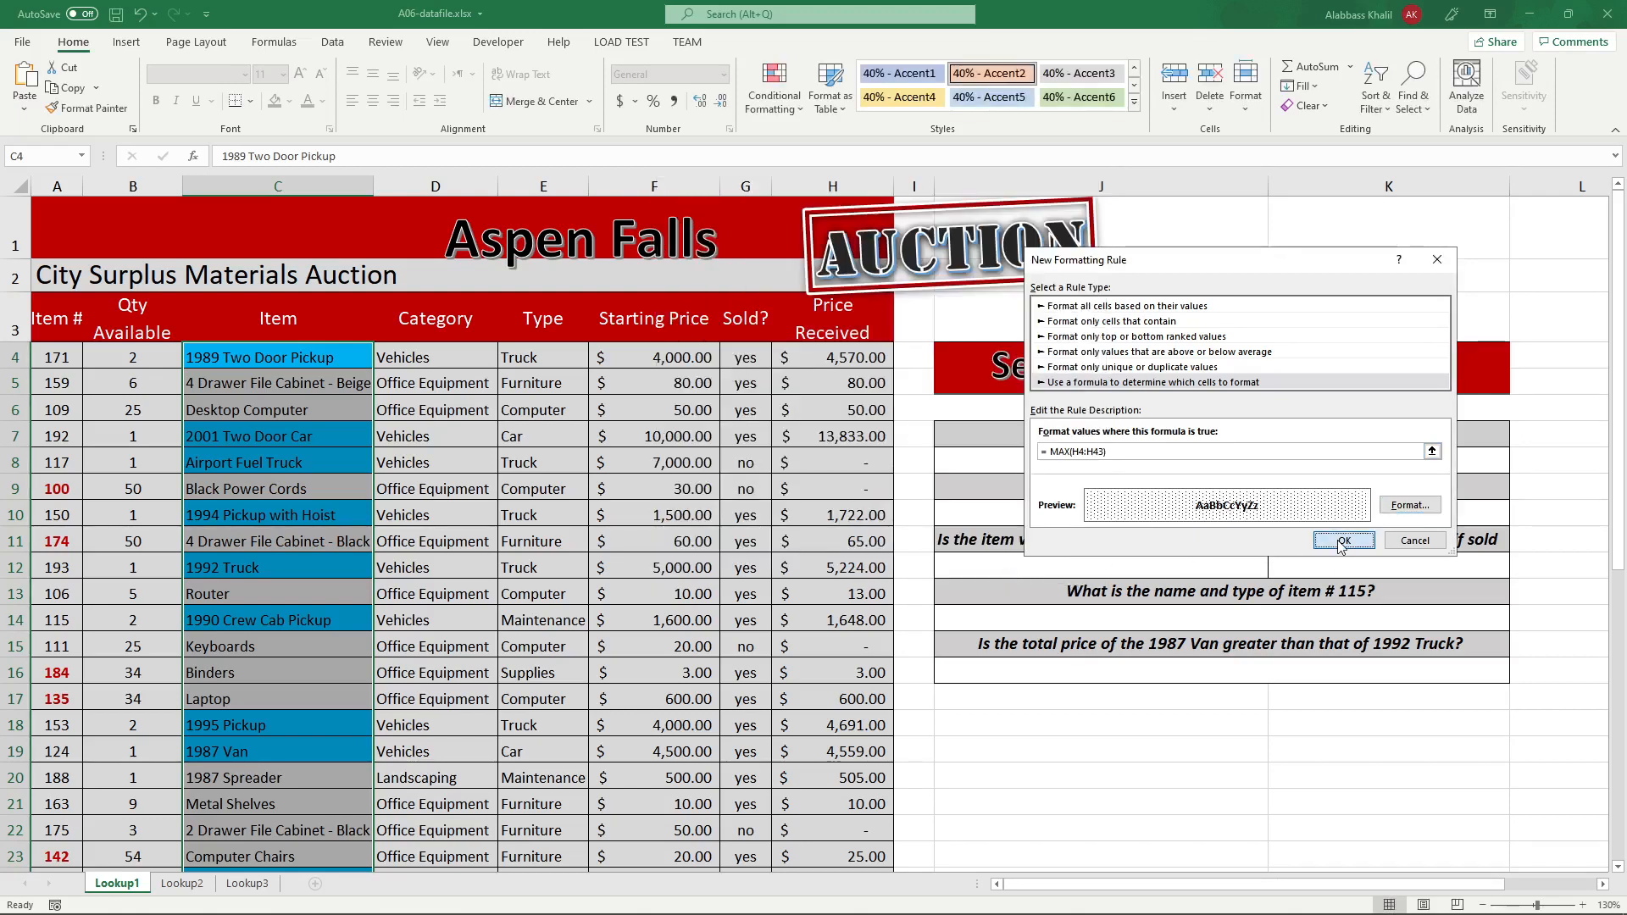
click(1342, 542)
- Examine which item names down the sheet received the bold font and dotted pattern
scroll(551, 432, down, 1)
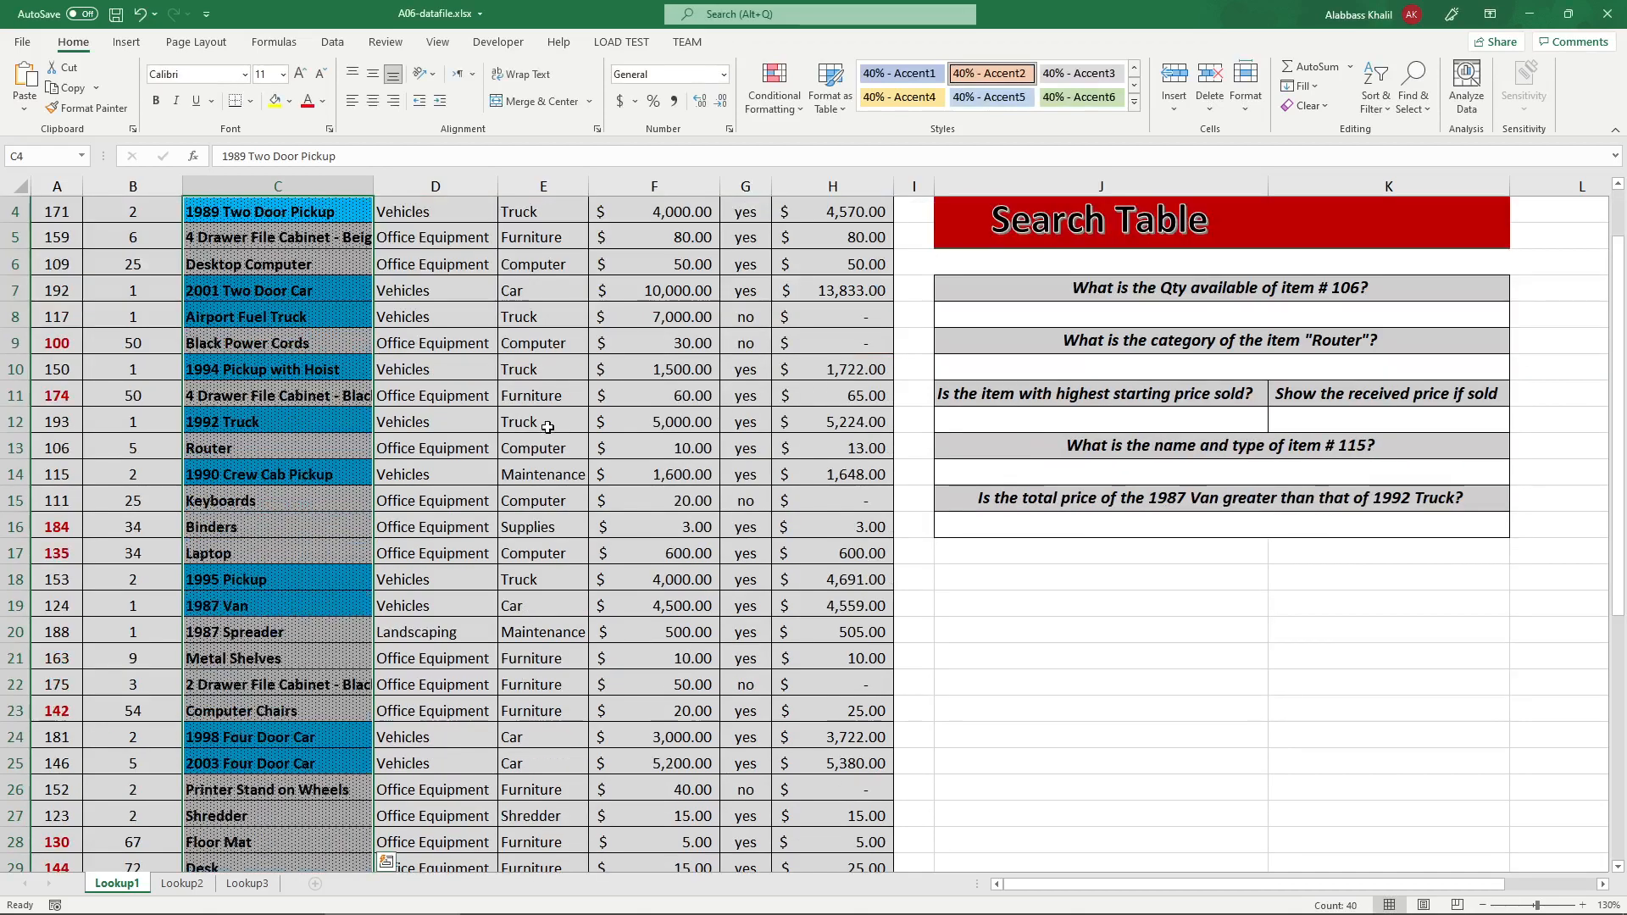
scroll(548, 427, down, 8)
scroll(539, 430, up, 4)
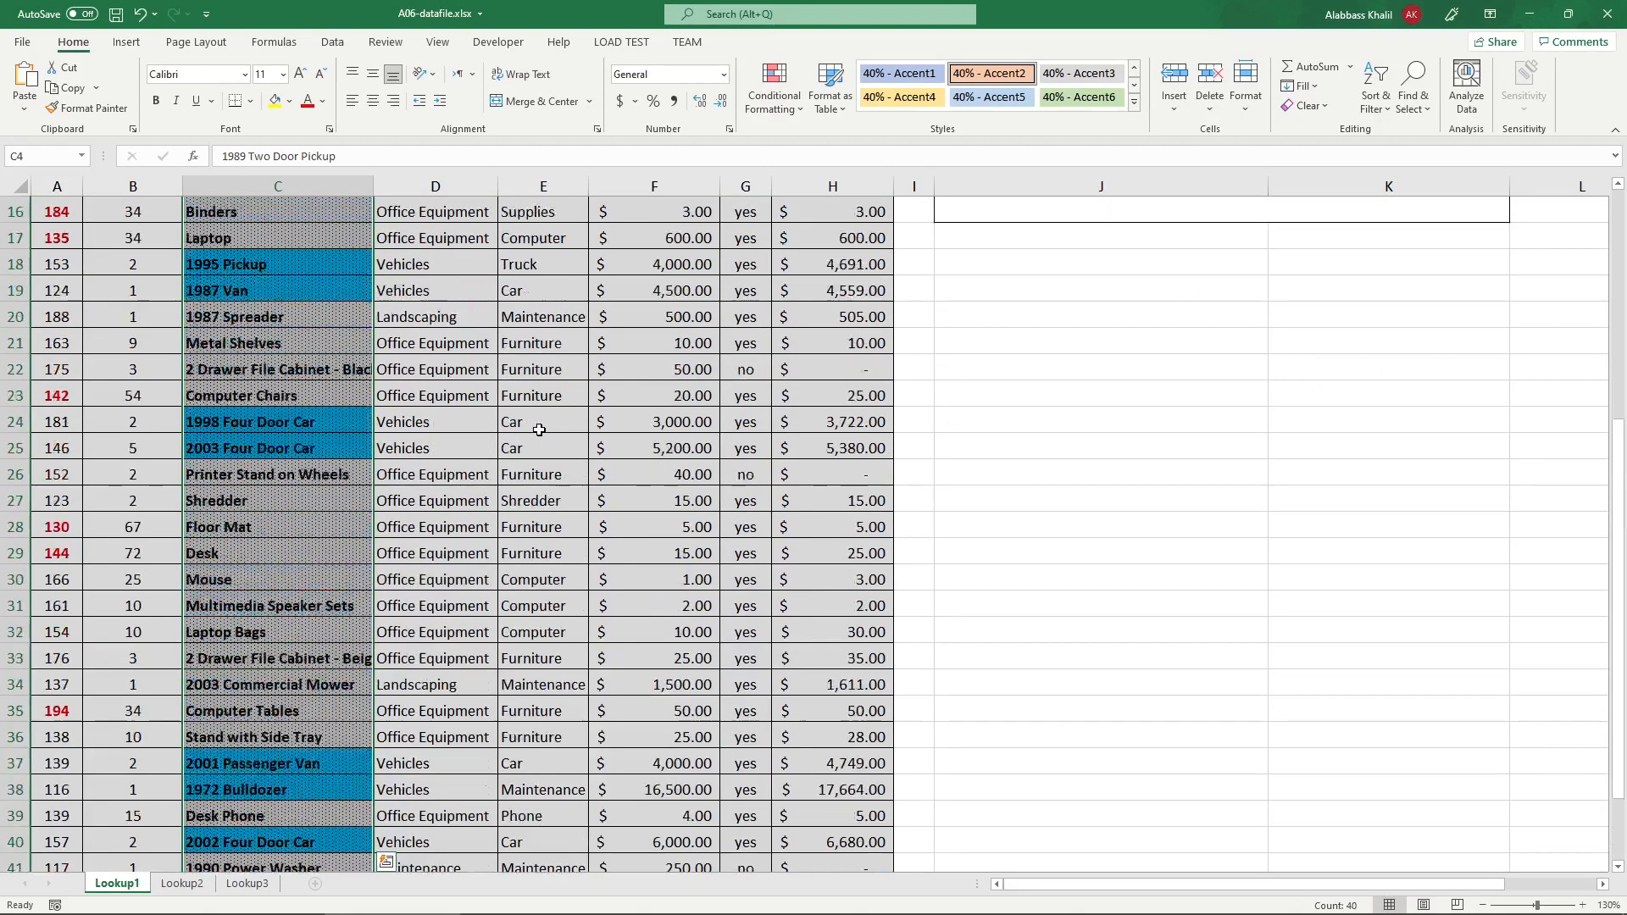
scroll(539, 430, up, 5)
click(321, 434)
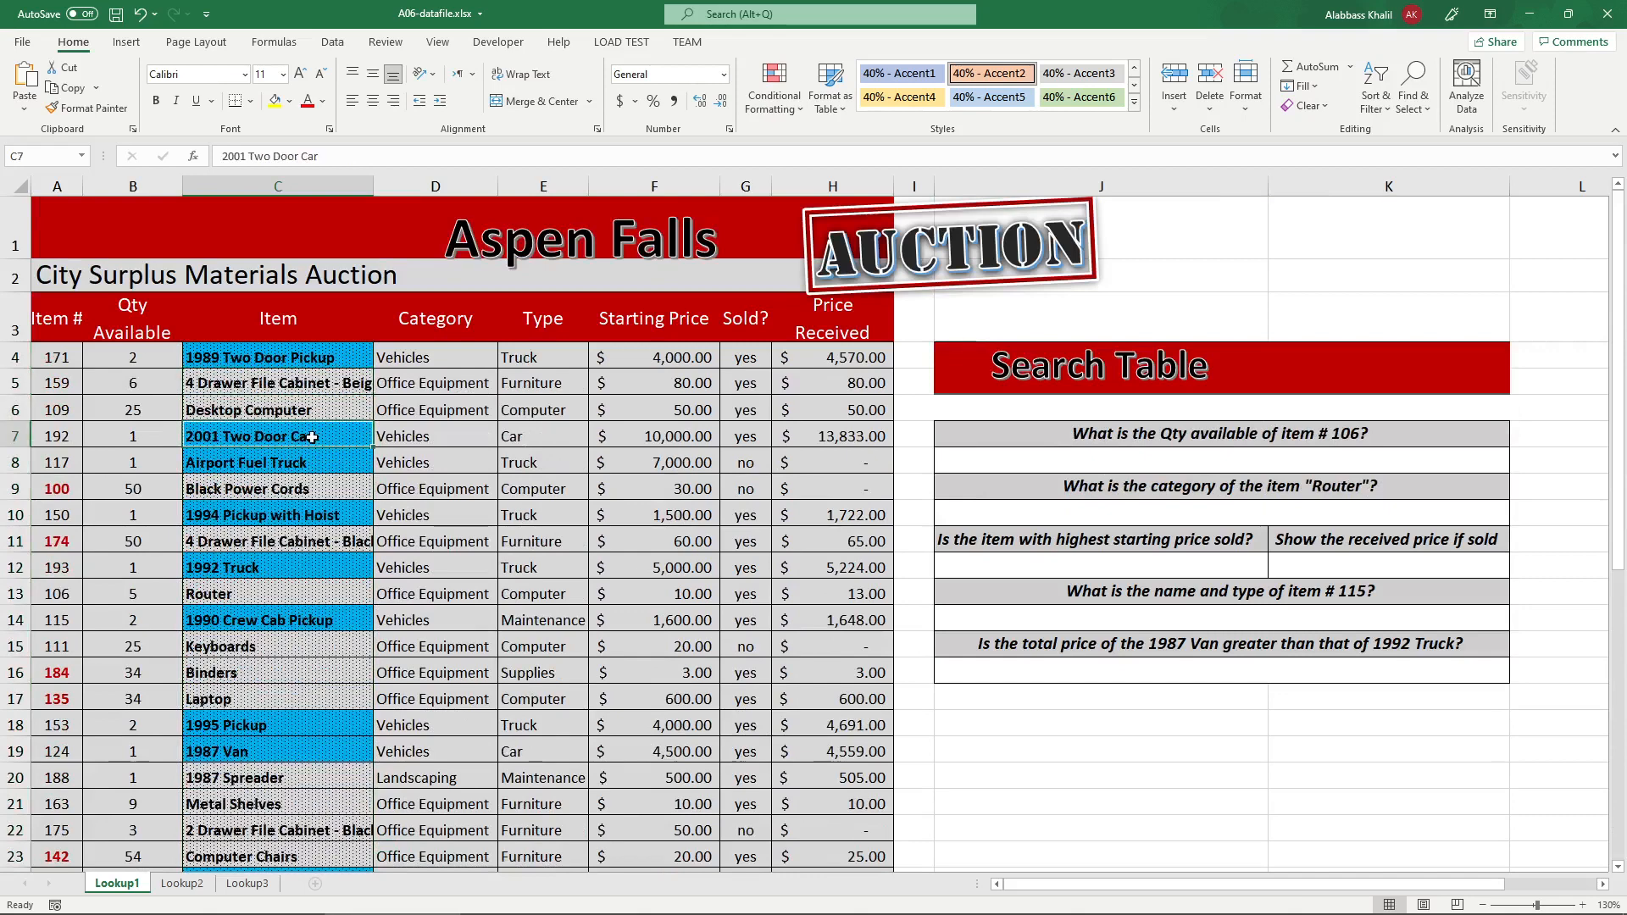
click(319, 490)
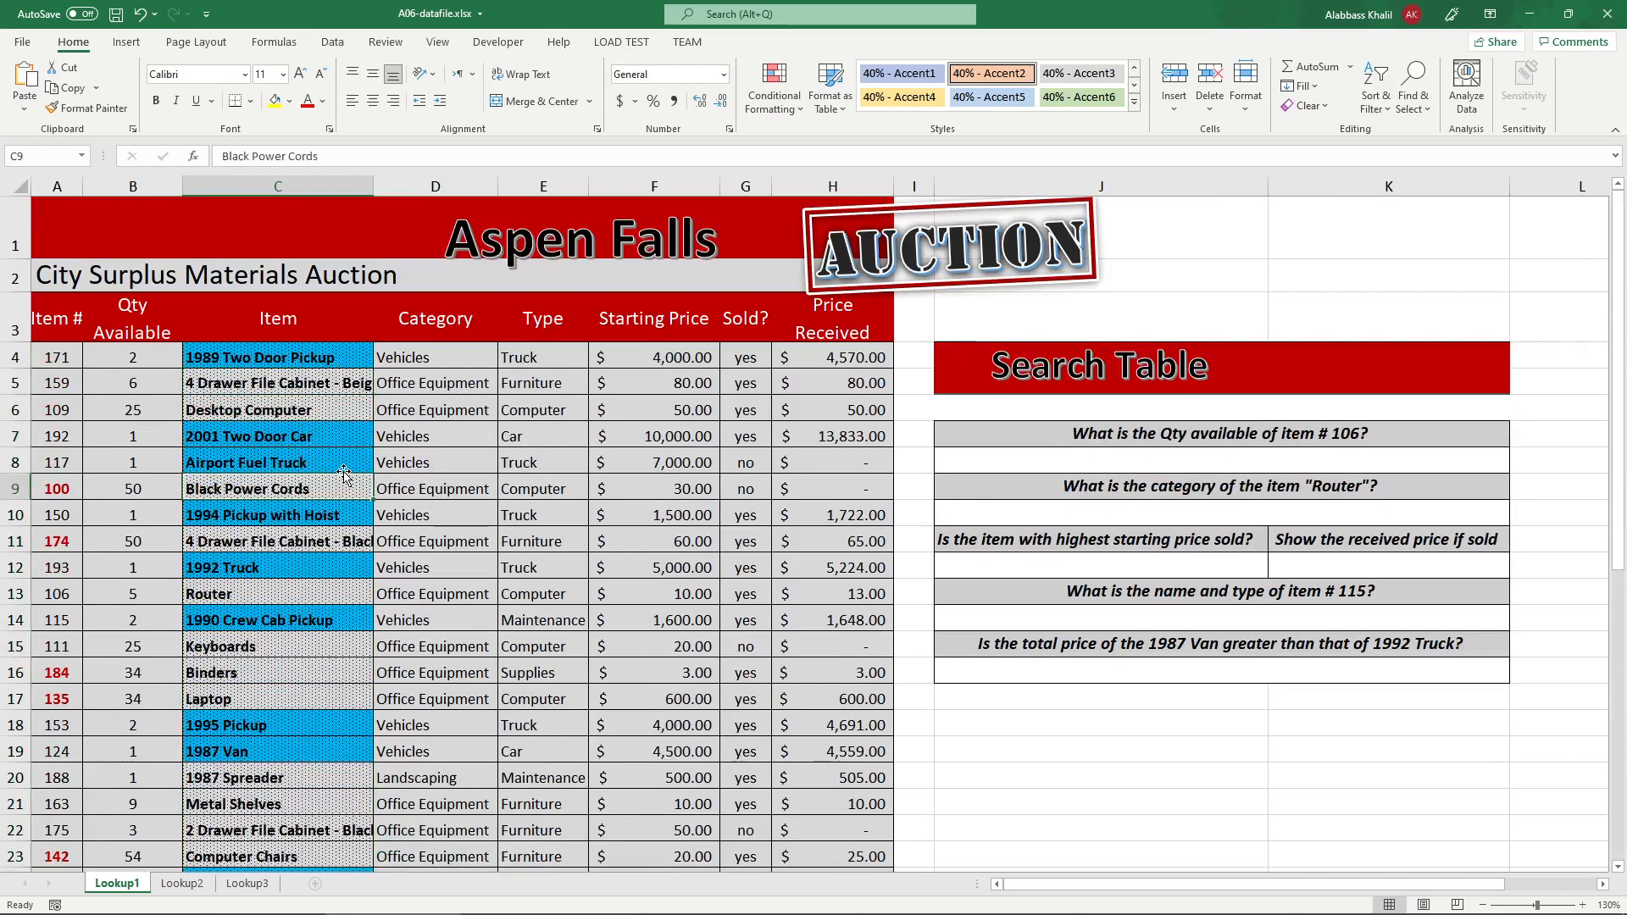
scroll(344, 475, down, 1)
scroll(348, 470, up, 1)
scroll(370, 455, down, 1)
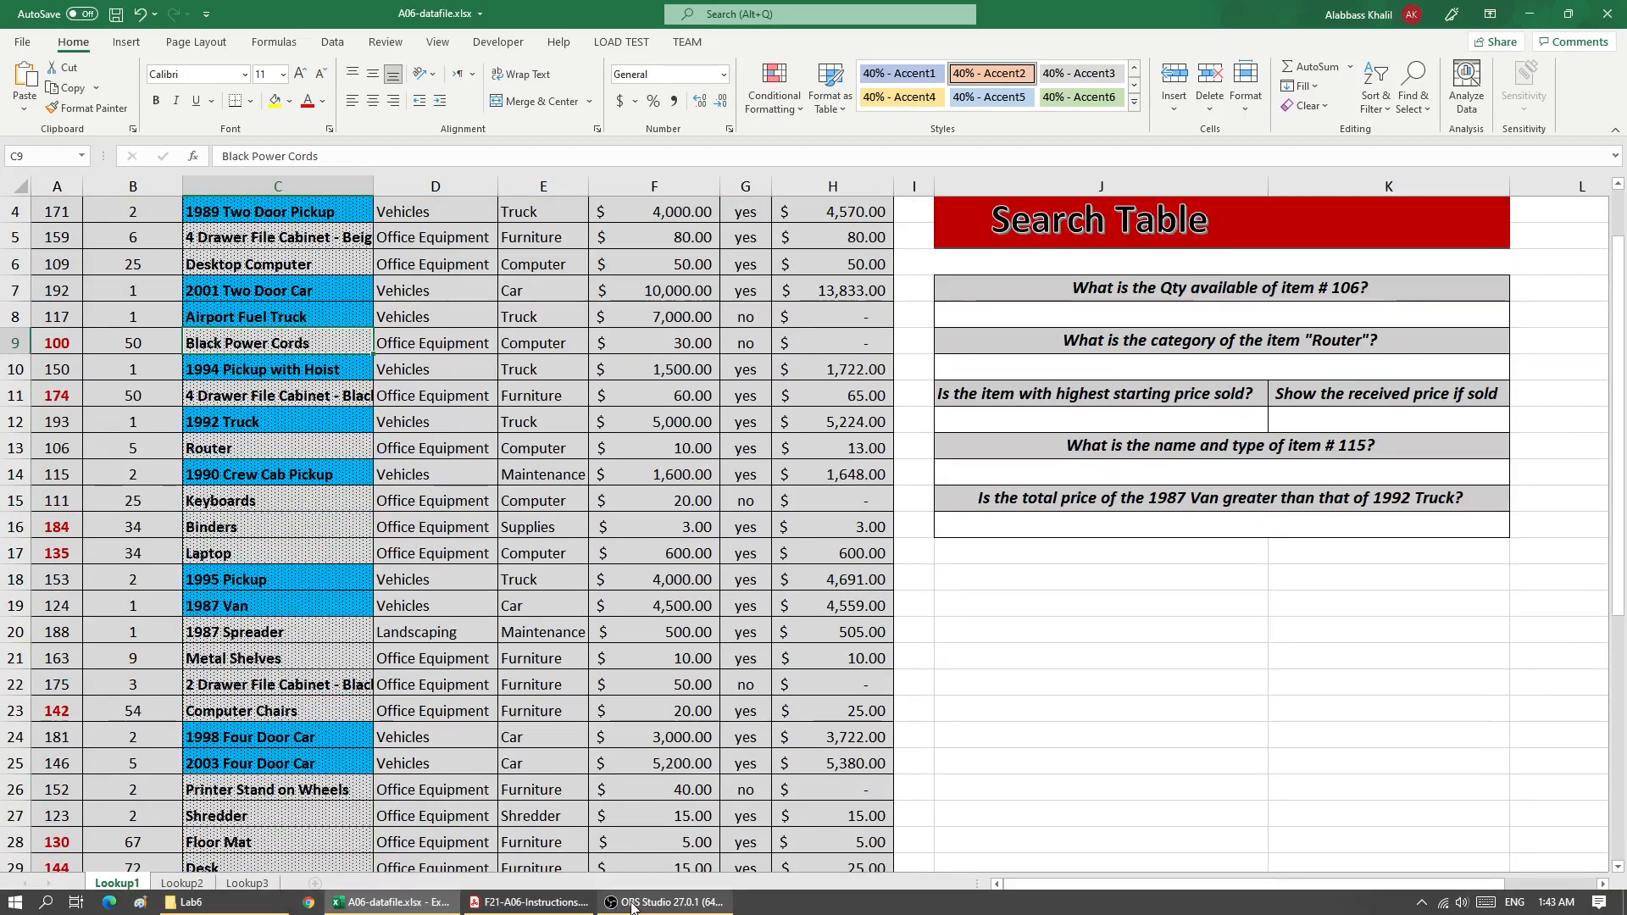
- Switch to the PDF instructions and circle the rows around 1972 Bulldozer in the partial snapshot
click(525, 900)
mouse_move(1102, 655)
mouse_down()
mouse_move(1322, 674)
mouse_move(1176, 641)
mouse_up()
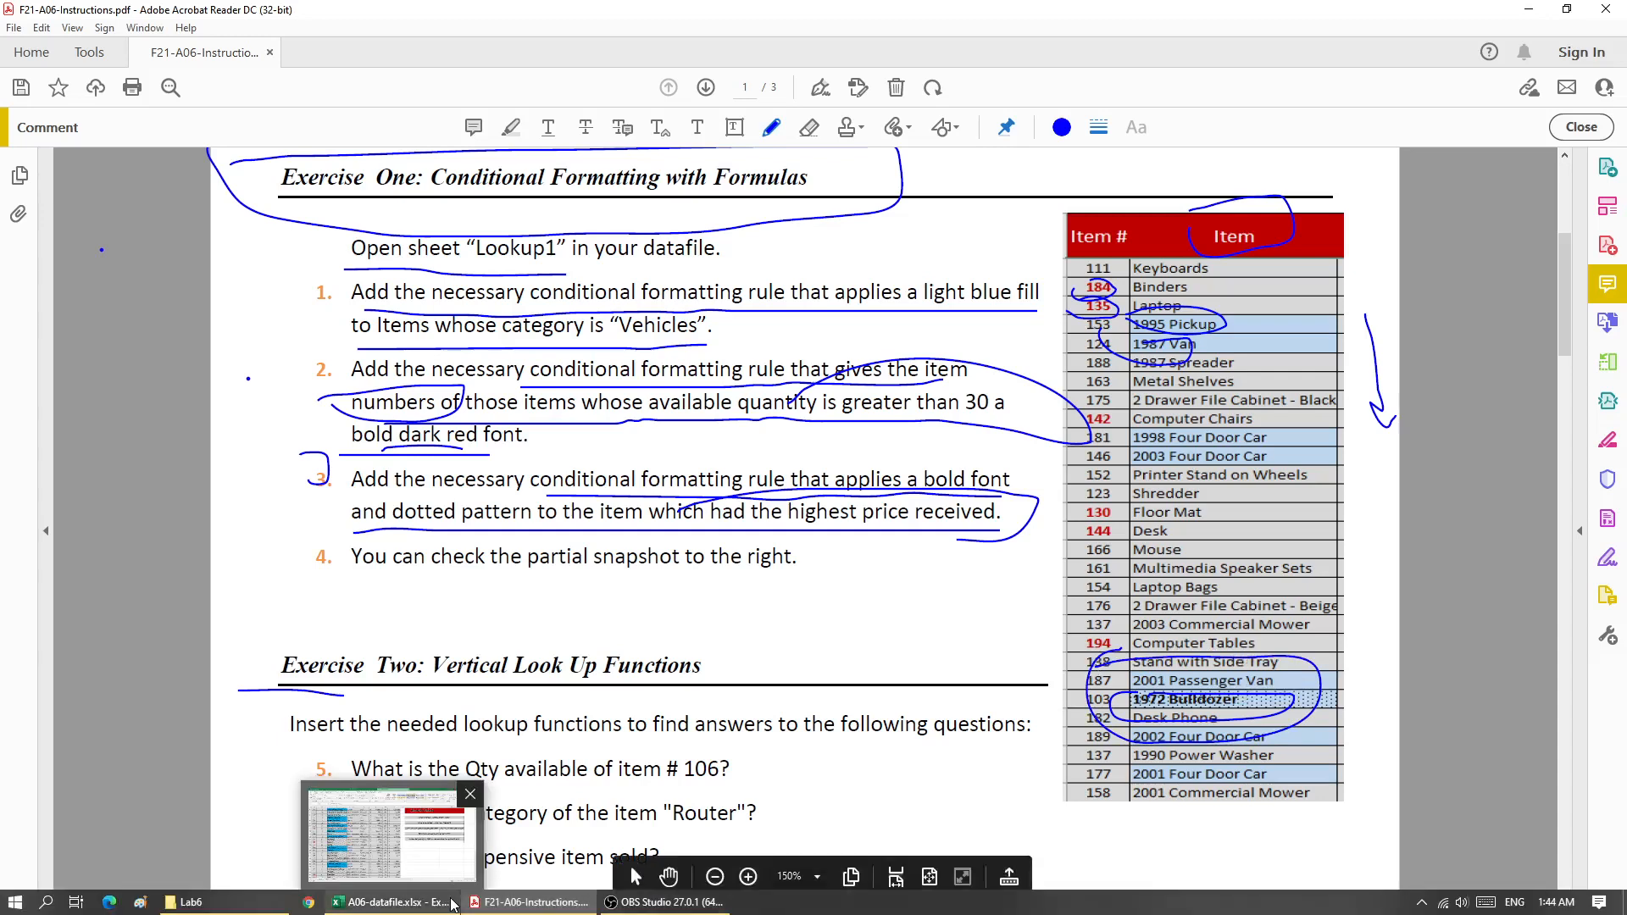
- Return to the workbook and review the formula of the highest price rule on the Item column, leaving the rule unchanged
click(452, 904)
scroll(428, 746, up, 1)
click(342, 330)
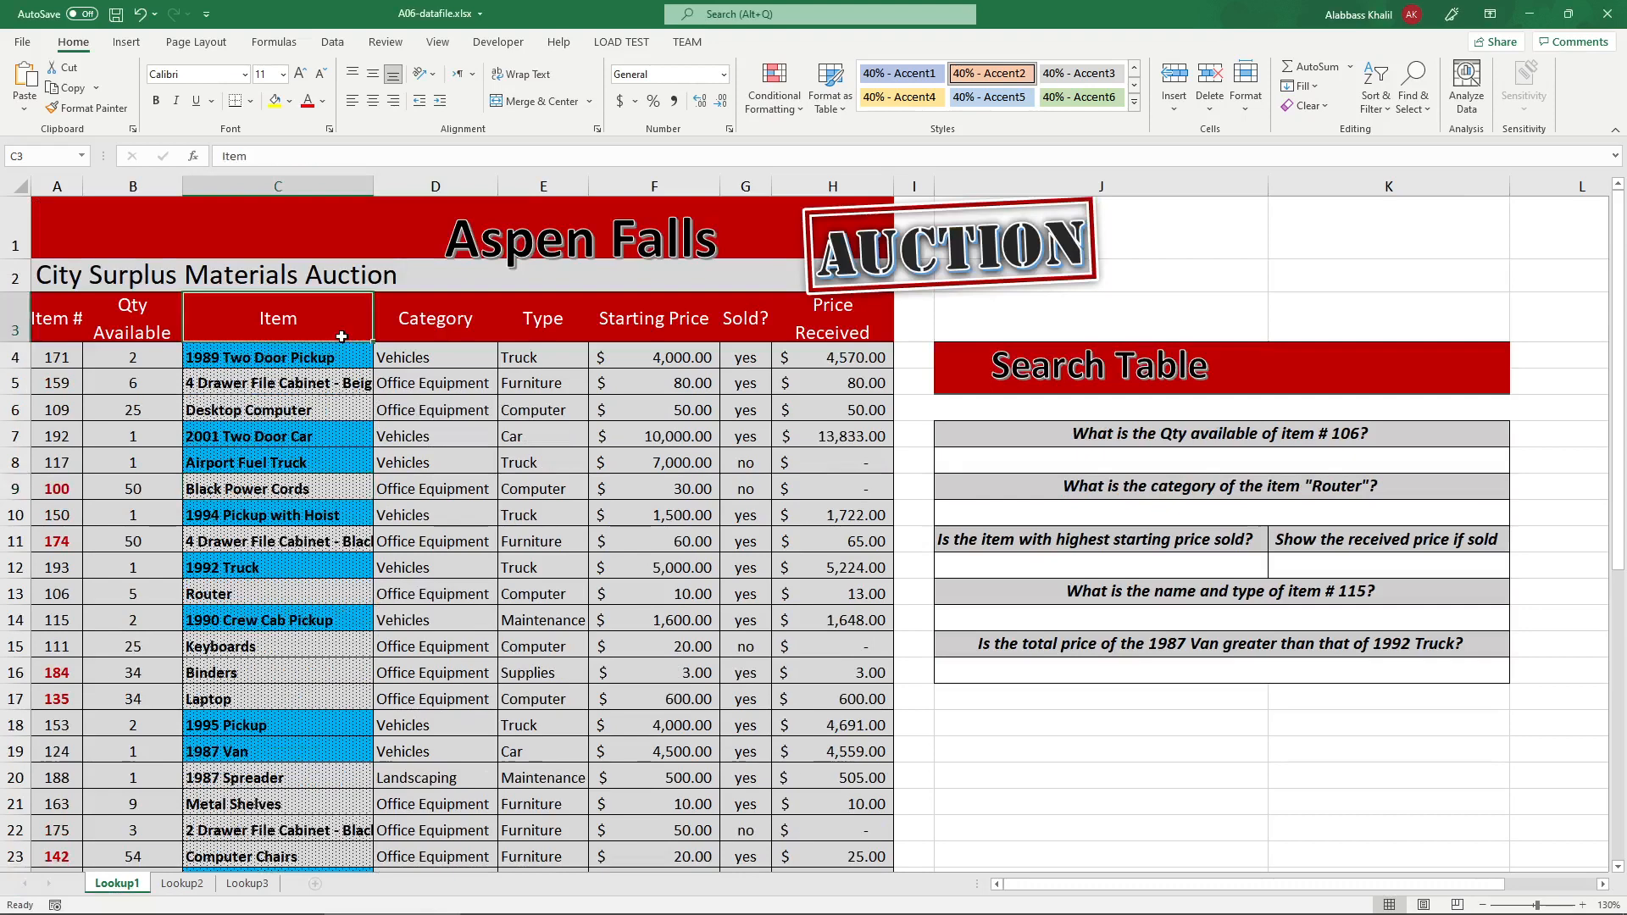
key(Down)
click(774, 95)
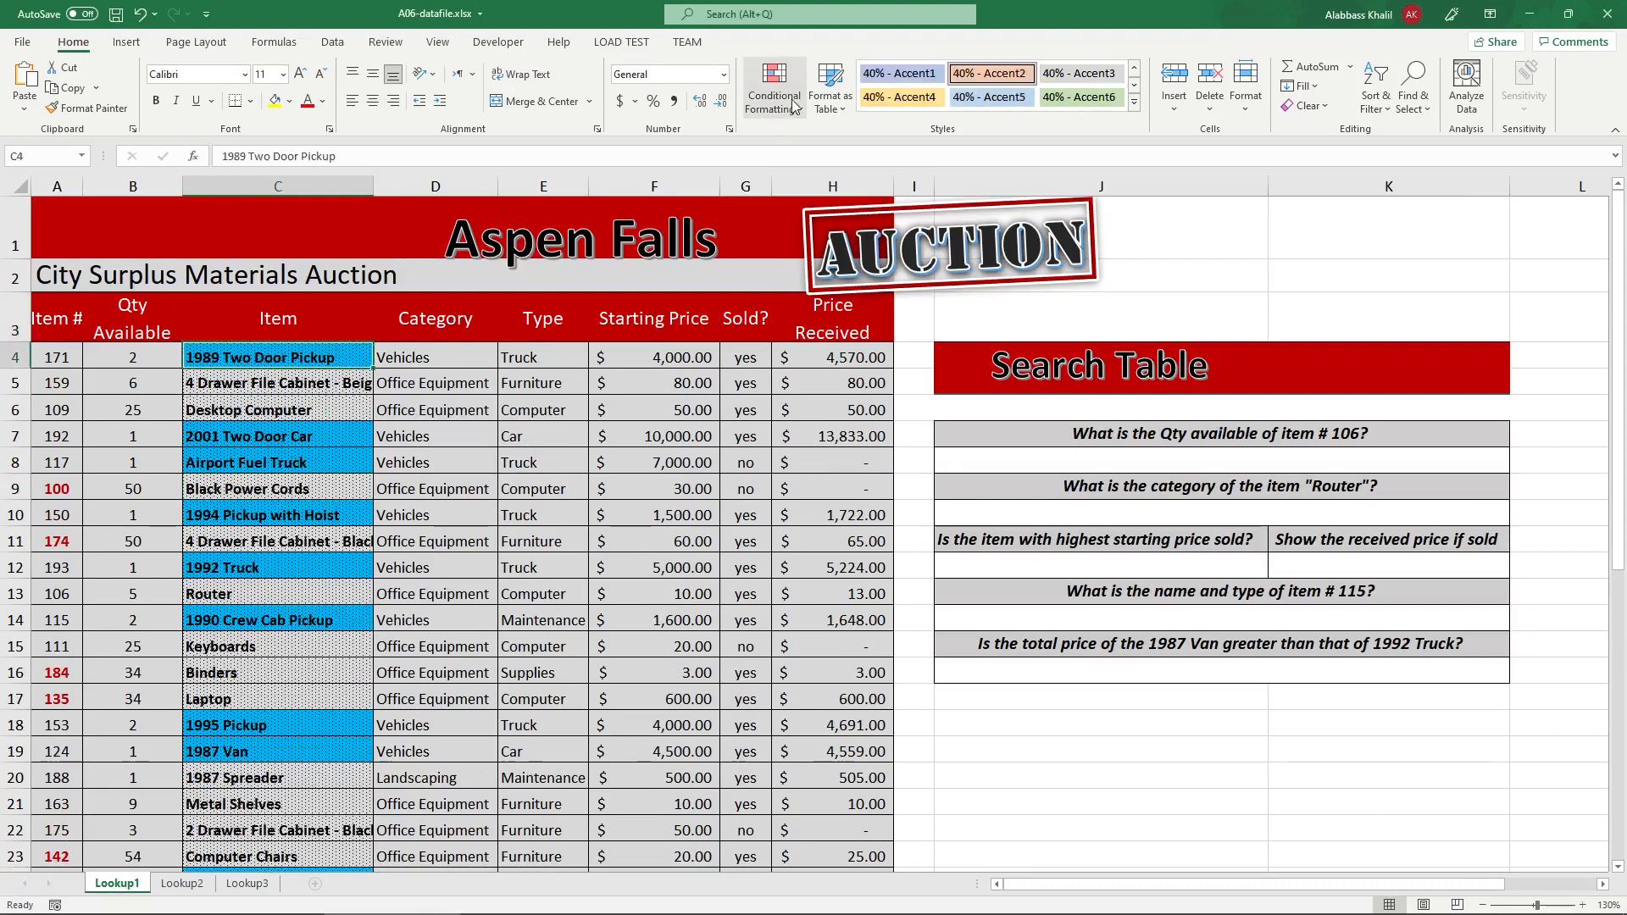
click(890, 390)
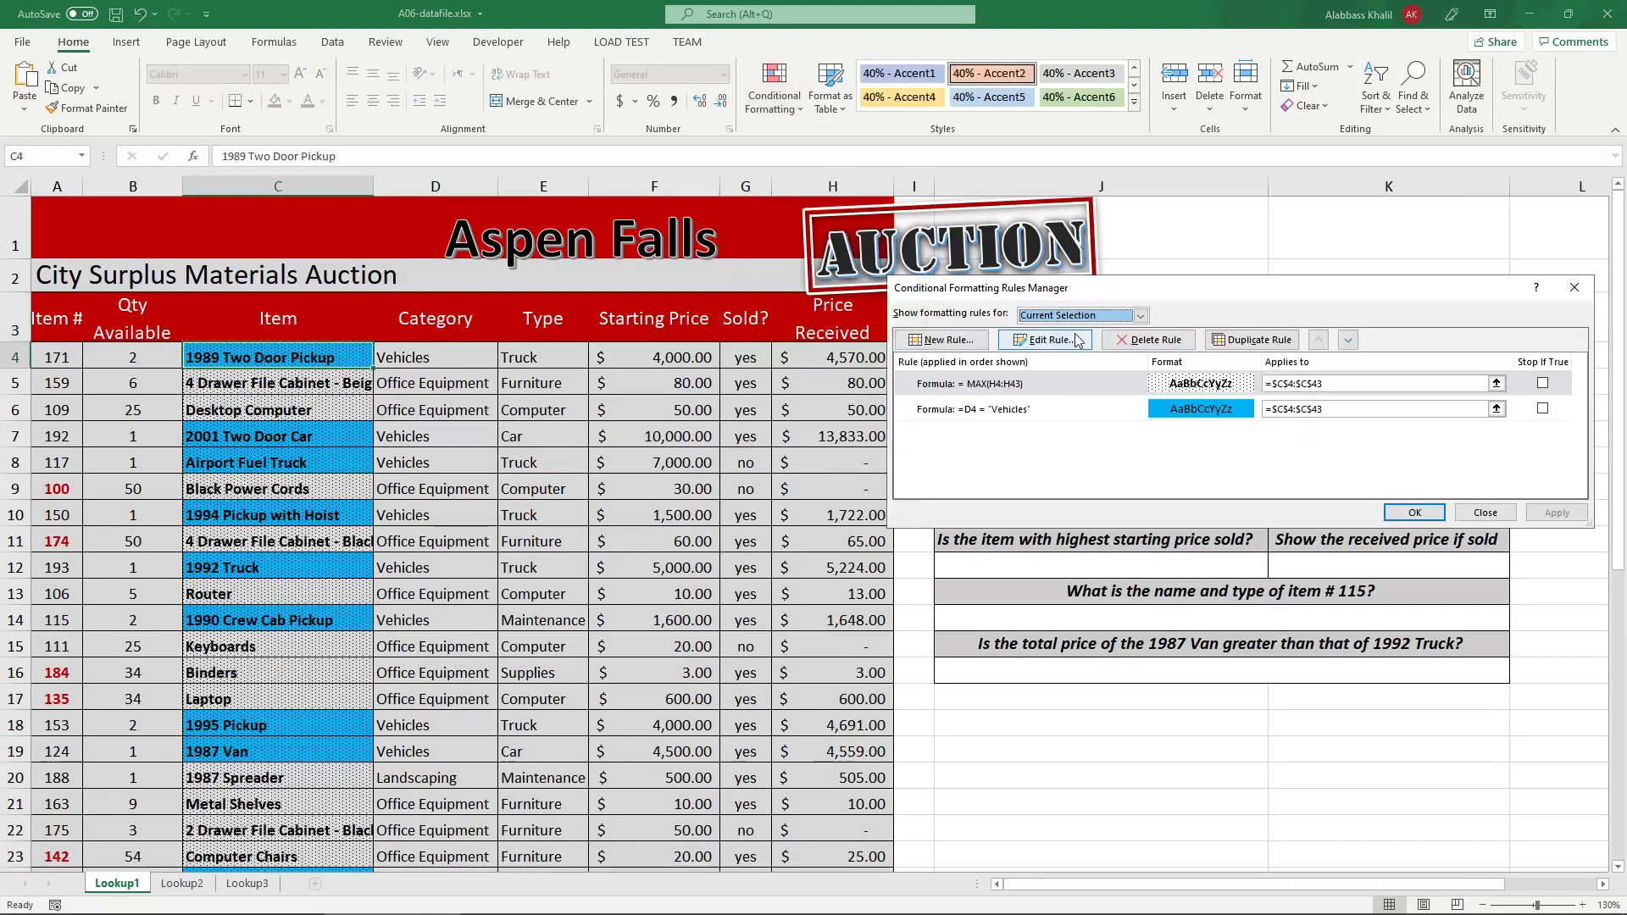
click(1049, 340)
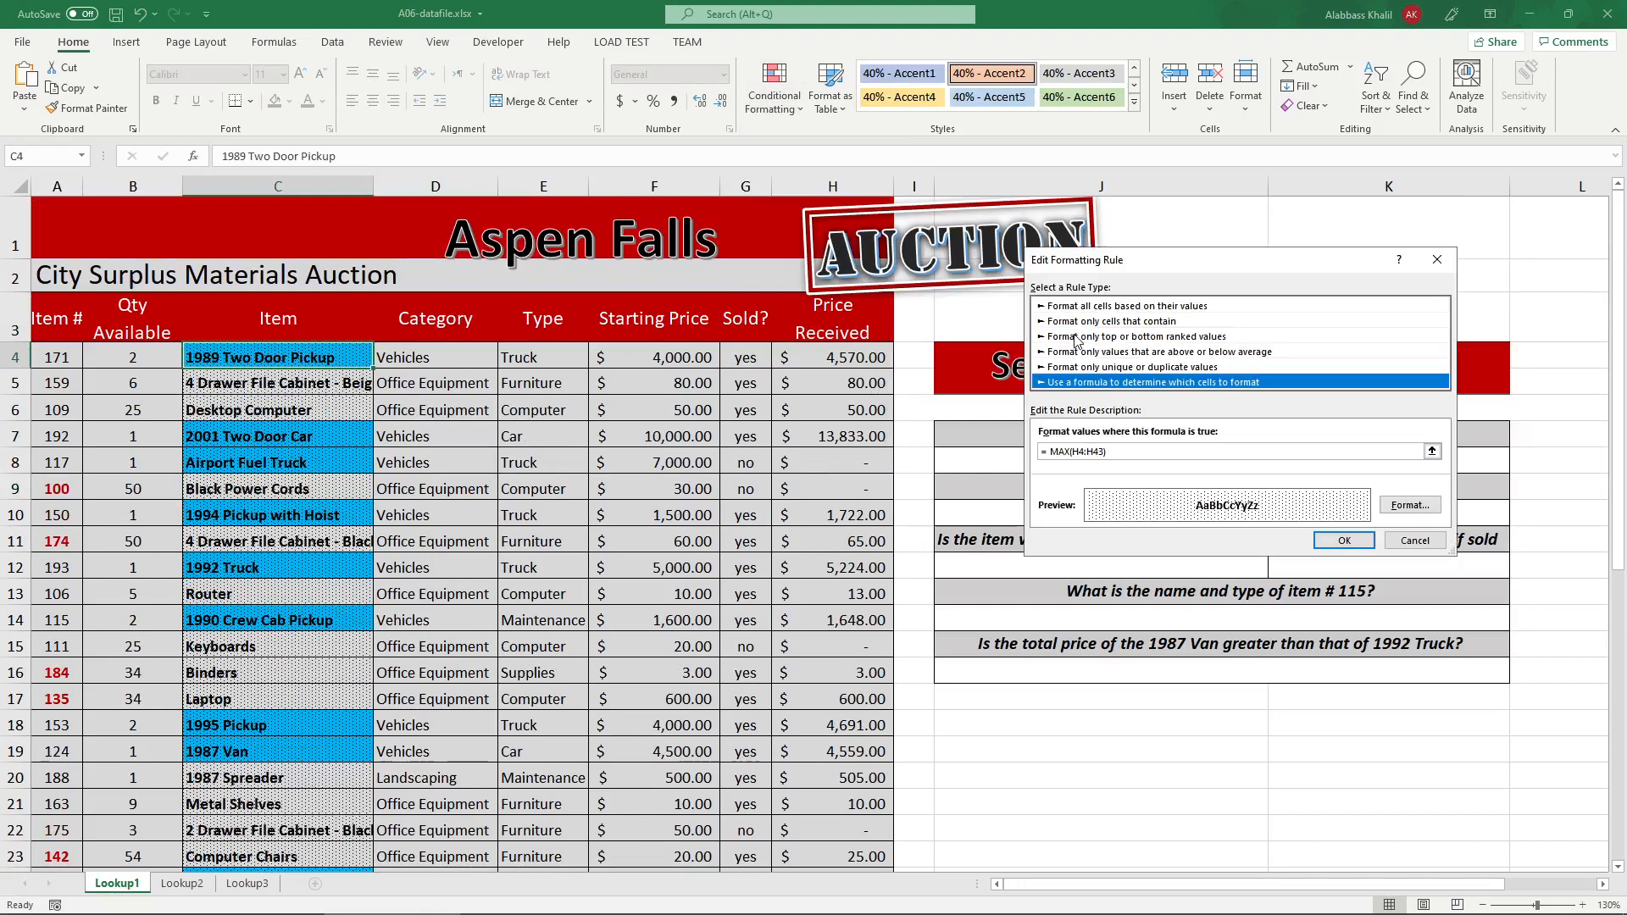
click(1148, 450)
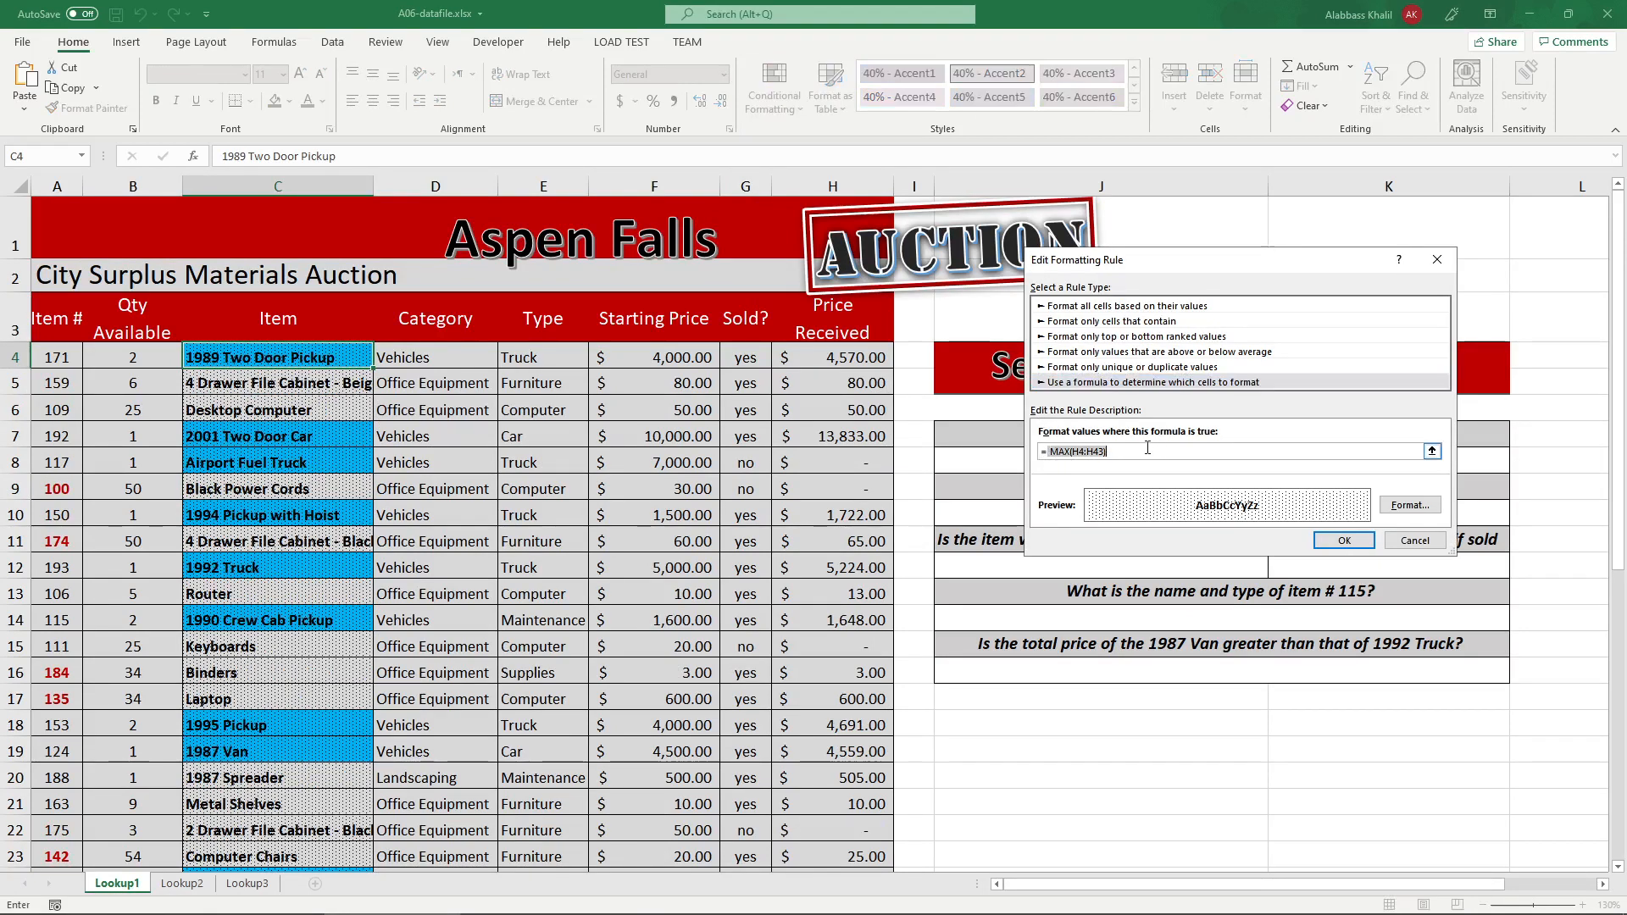
drag(1106, 451, 1050, 452)
click(1415, 541)
click(1494, 512)
- Enter the test formula =IF(124124, "yes", "no") in cell J20, below the search table
scroll(1386, 576, down, 2)
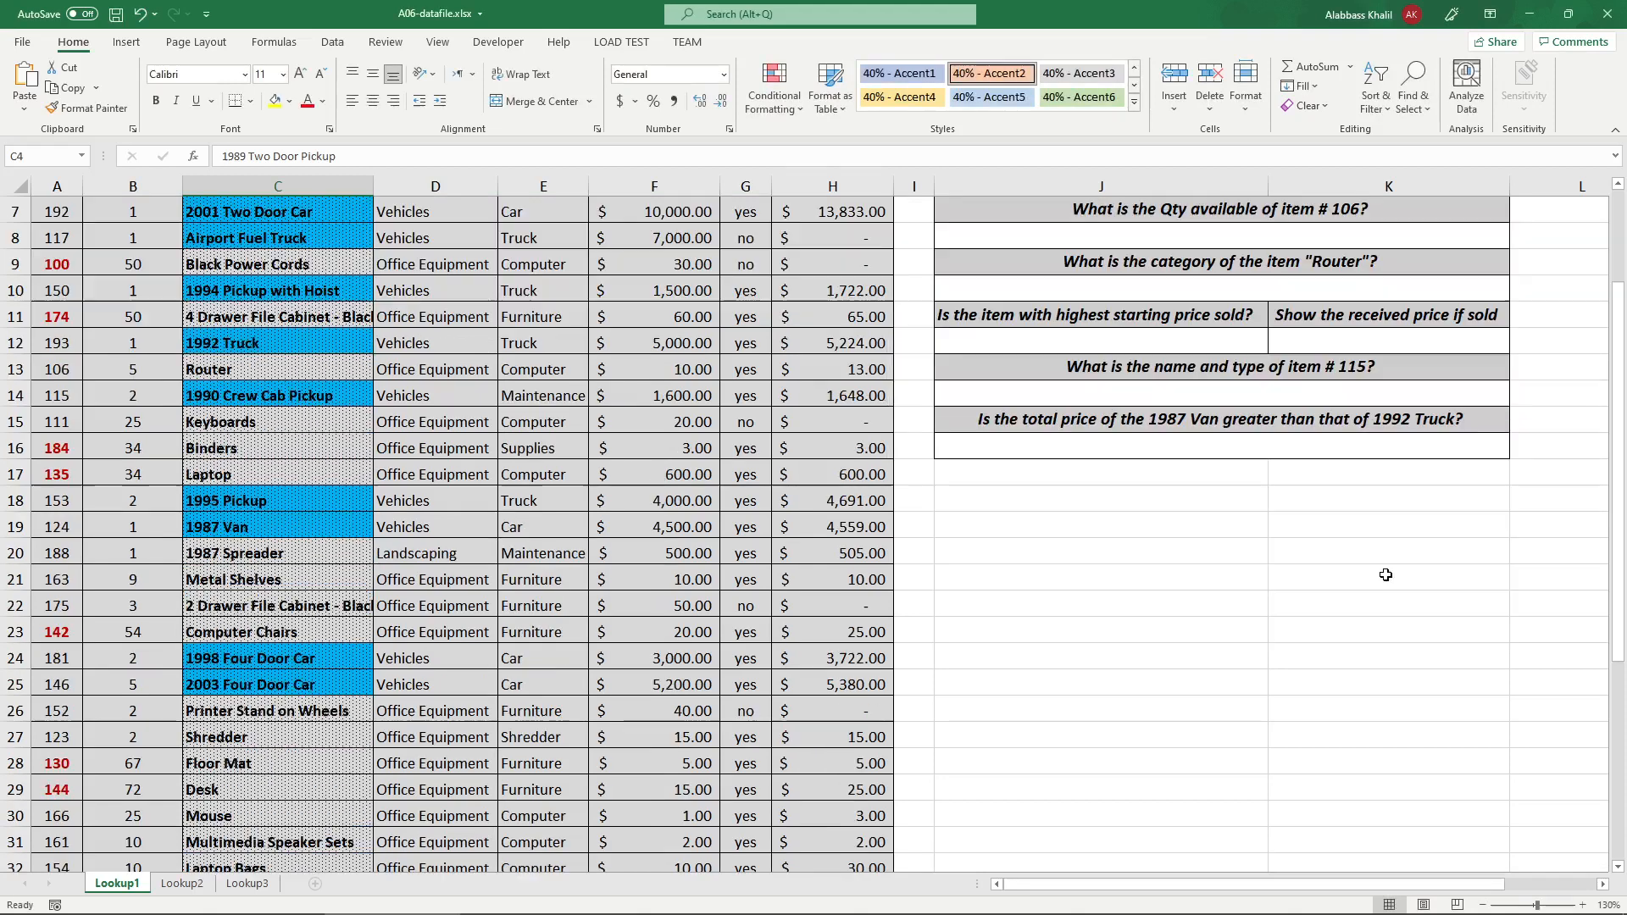
click(1161, 550)
text(=if()
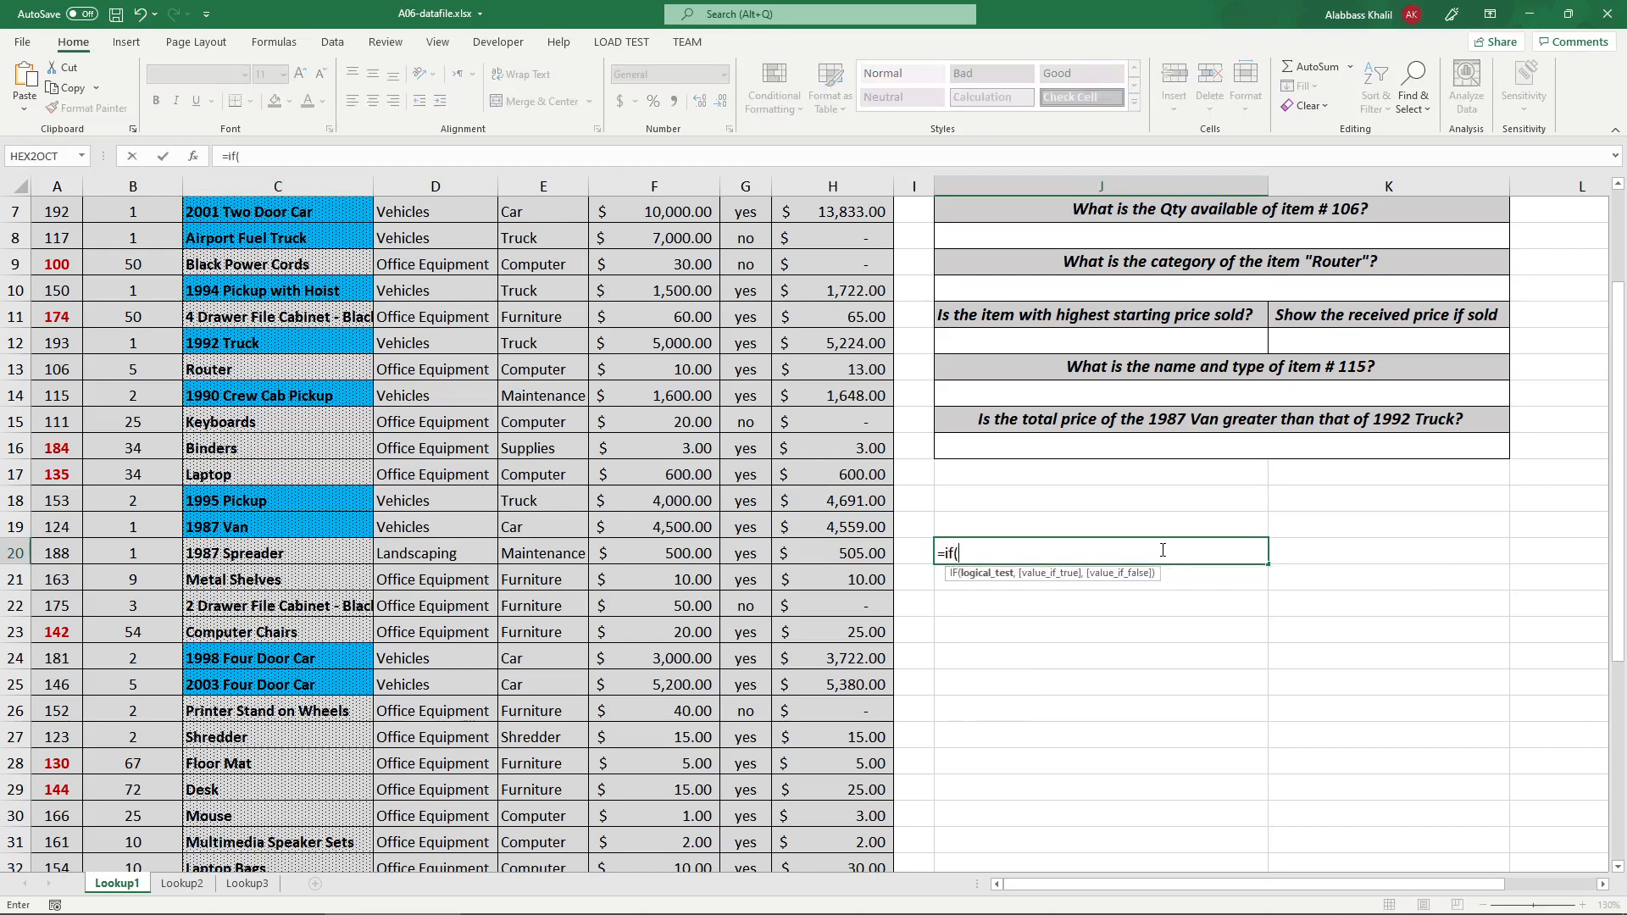
text(124124,20:20)
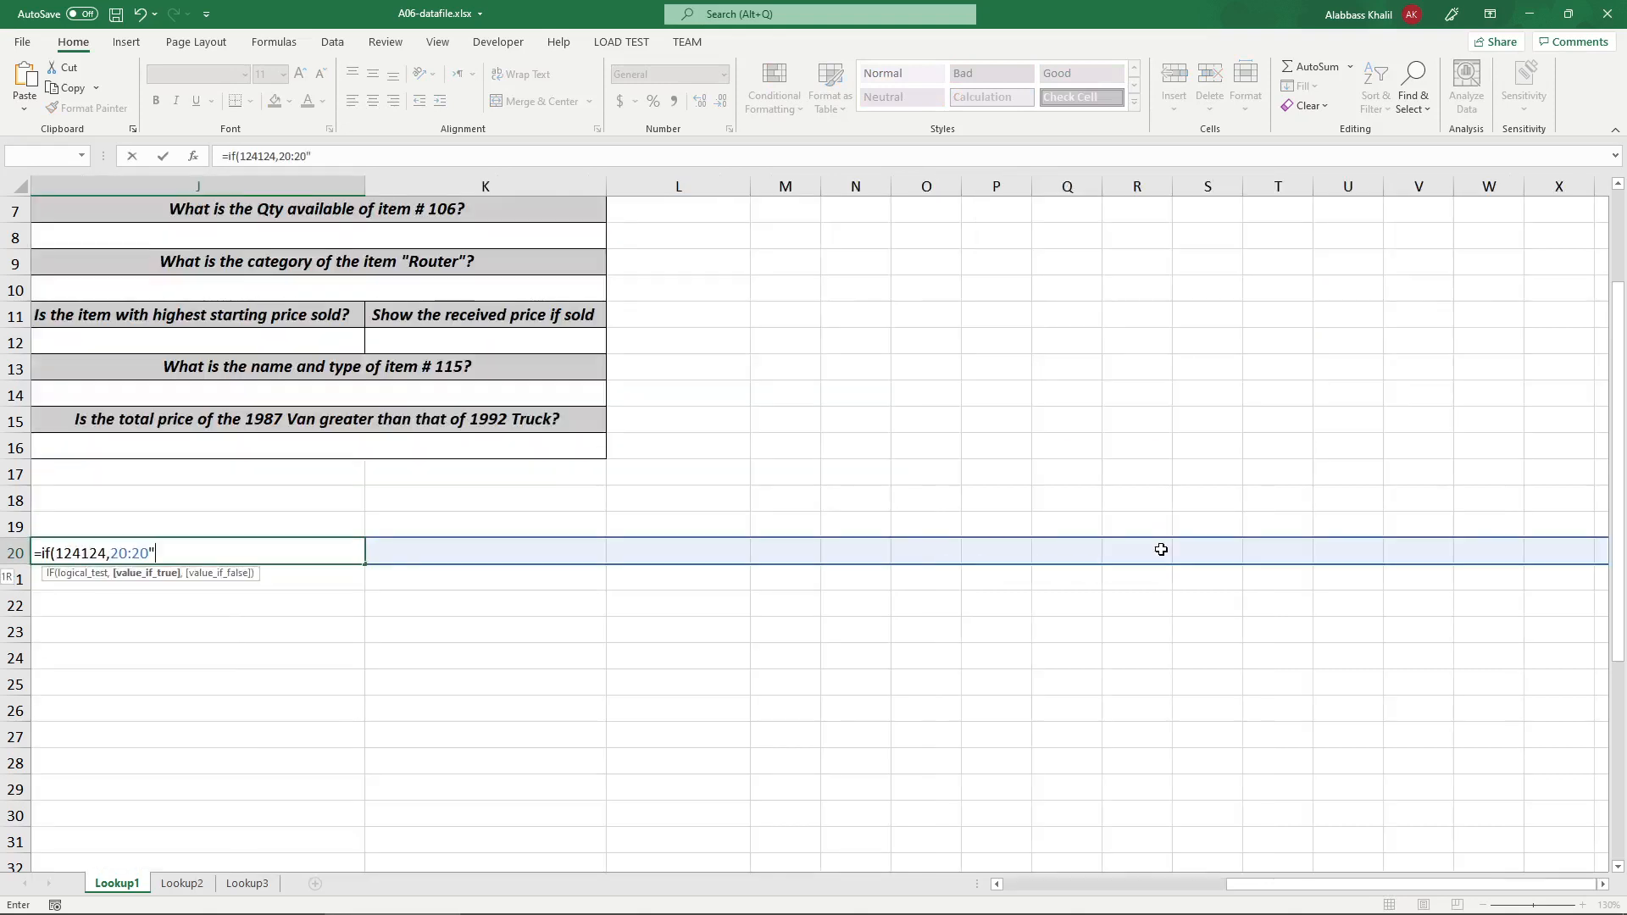
key(BackSpace)
key(BackSpace)
key(BackSpace)
key(BackSpace)
key(BackSpace)
text("yes",)
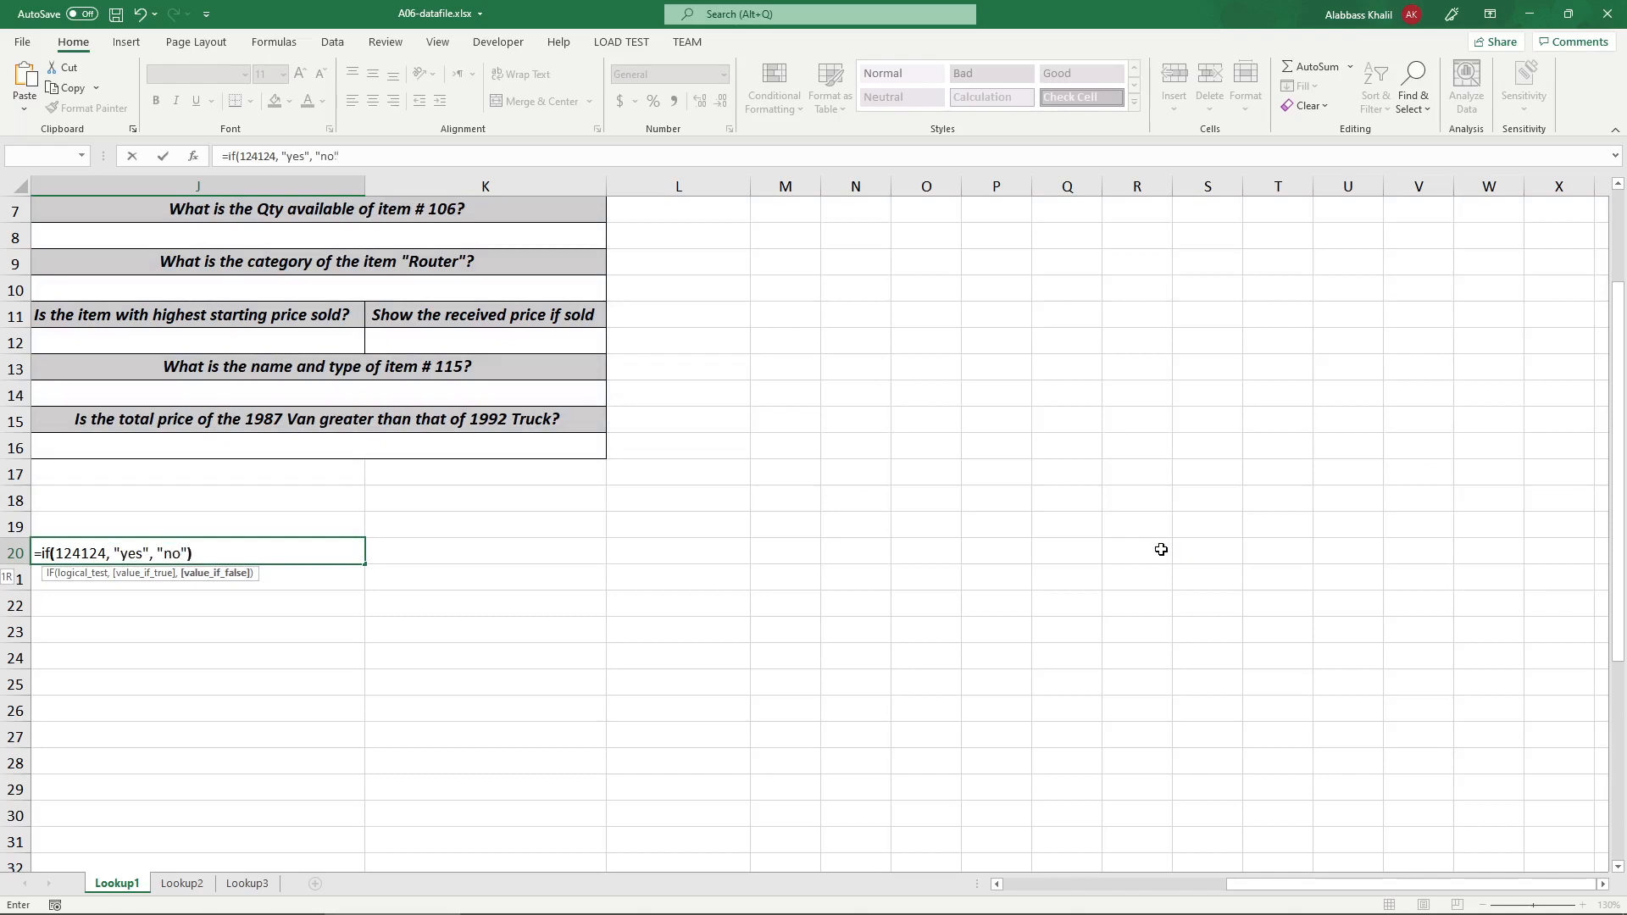
text( "no"))
key(Return)
- Display the formula of J20 in cell K20 with =FORMULATEXT(J20)
drag(1297, 886, 1234, 891)
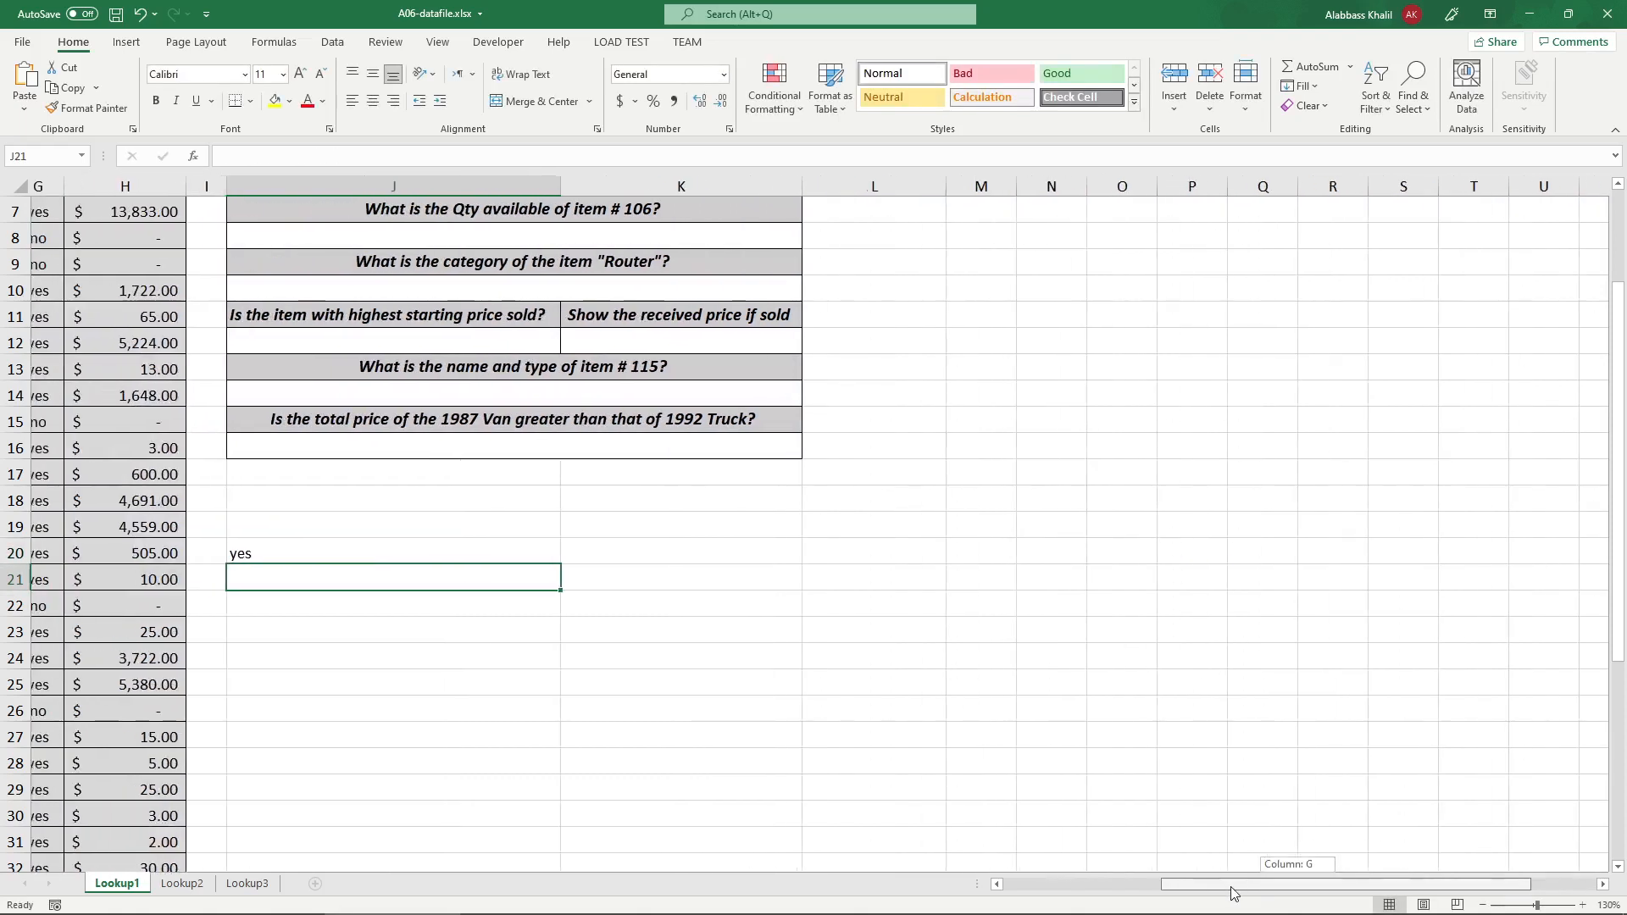
click(440, 551)
double_click(441, 549)
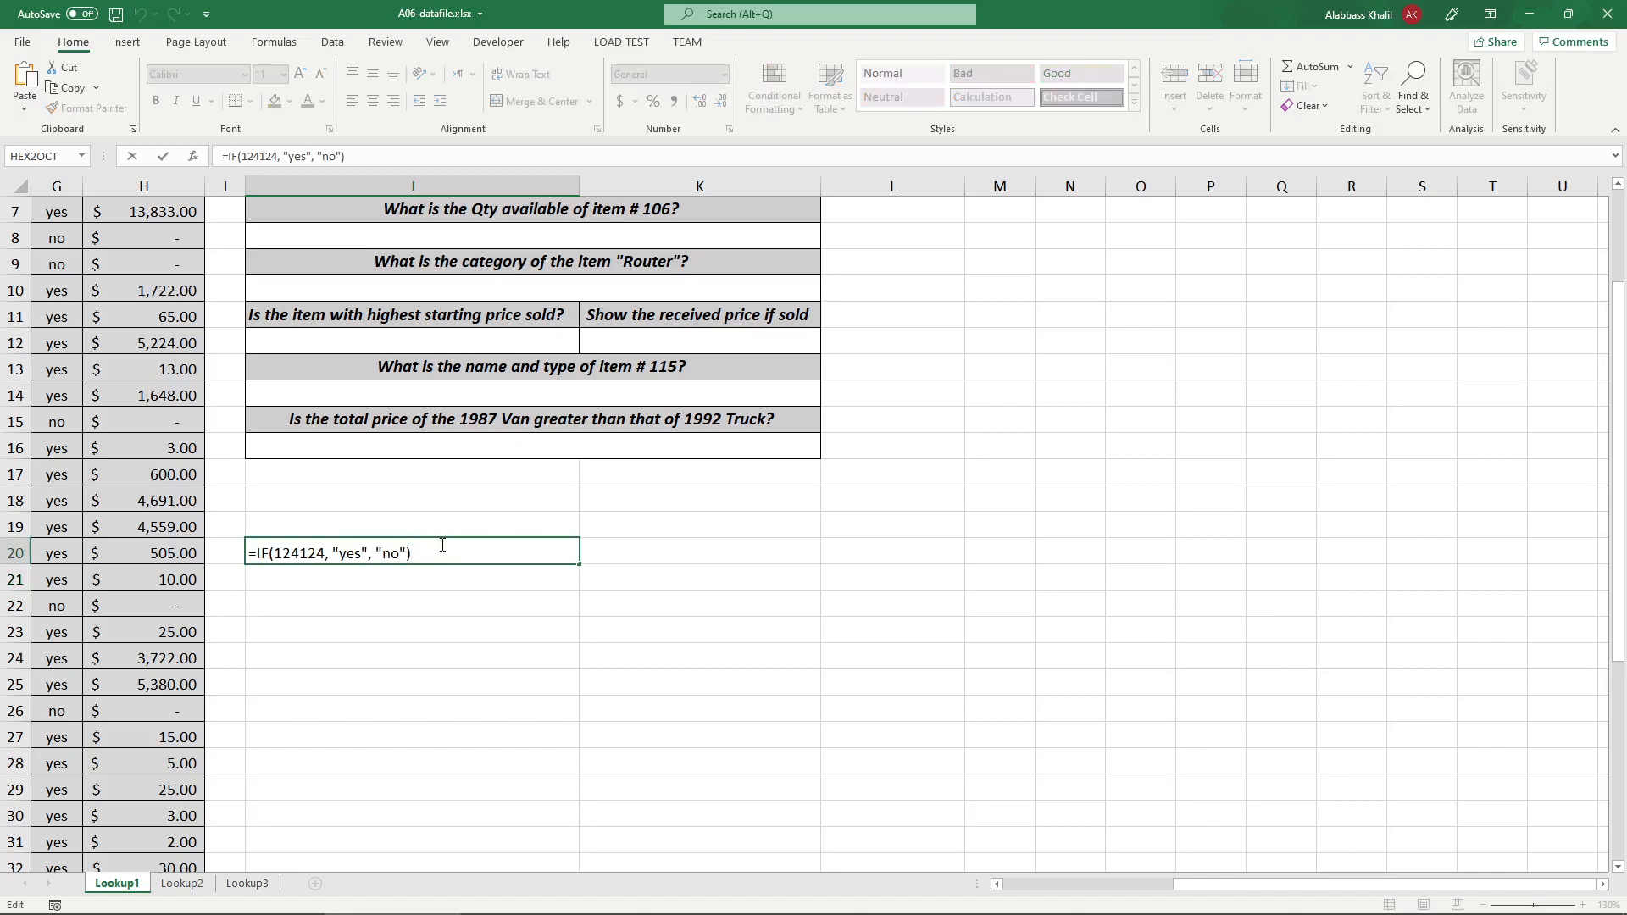
key(Escape)
click(649, 550)
text(=form)
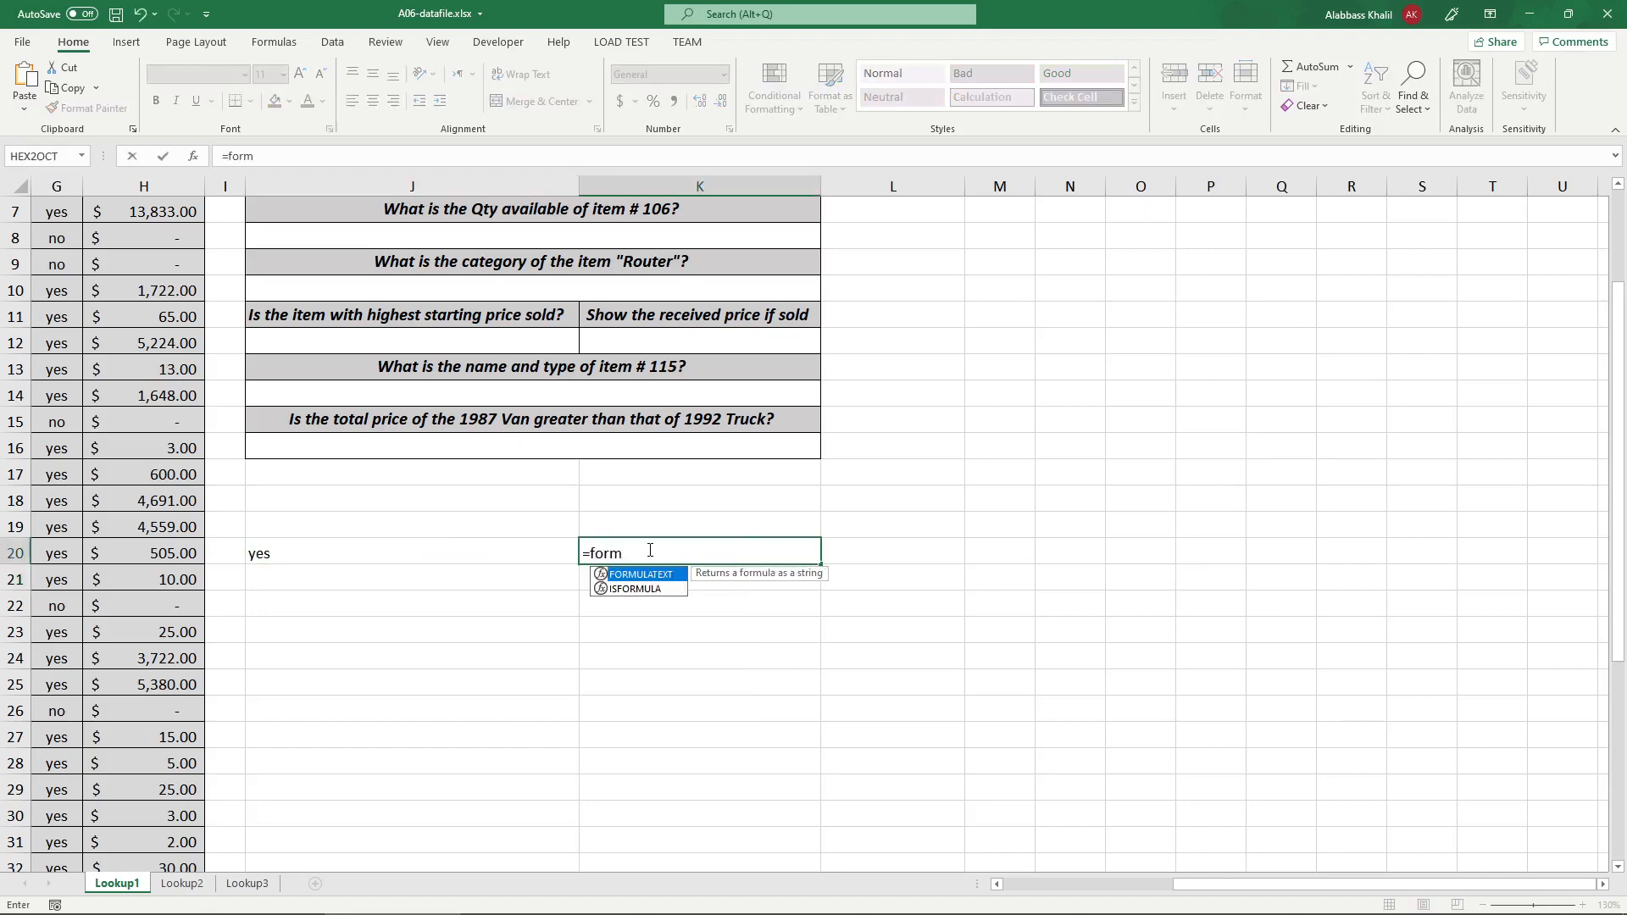
key(Tab)
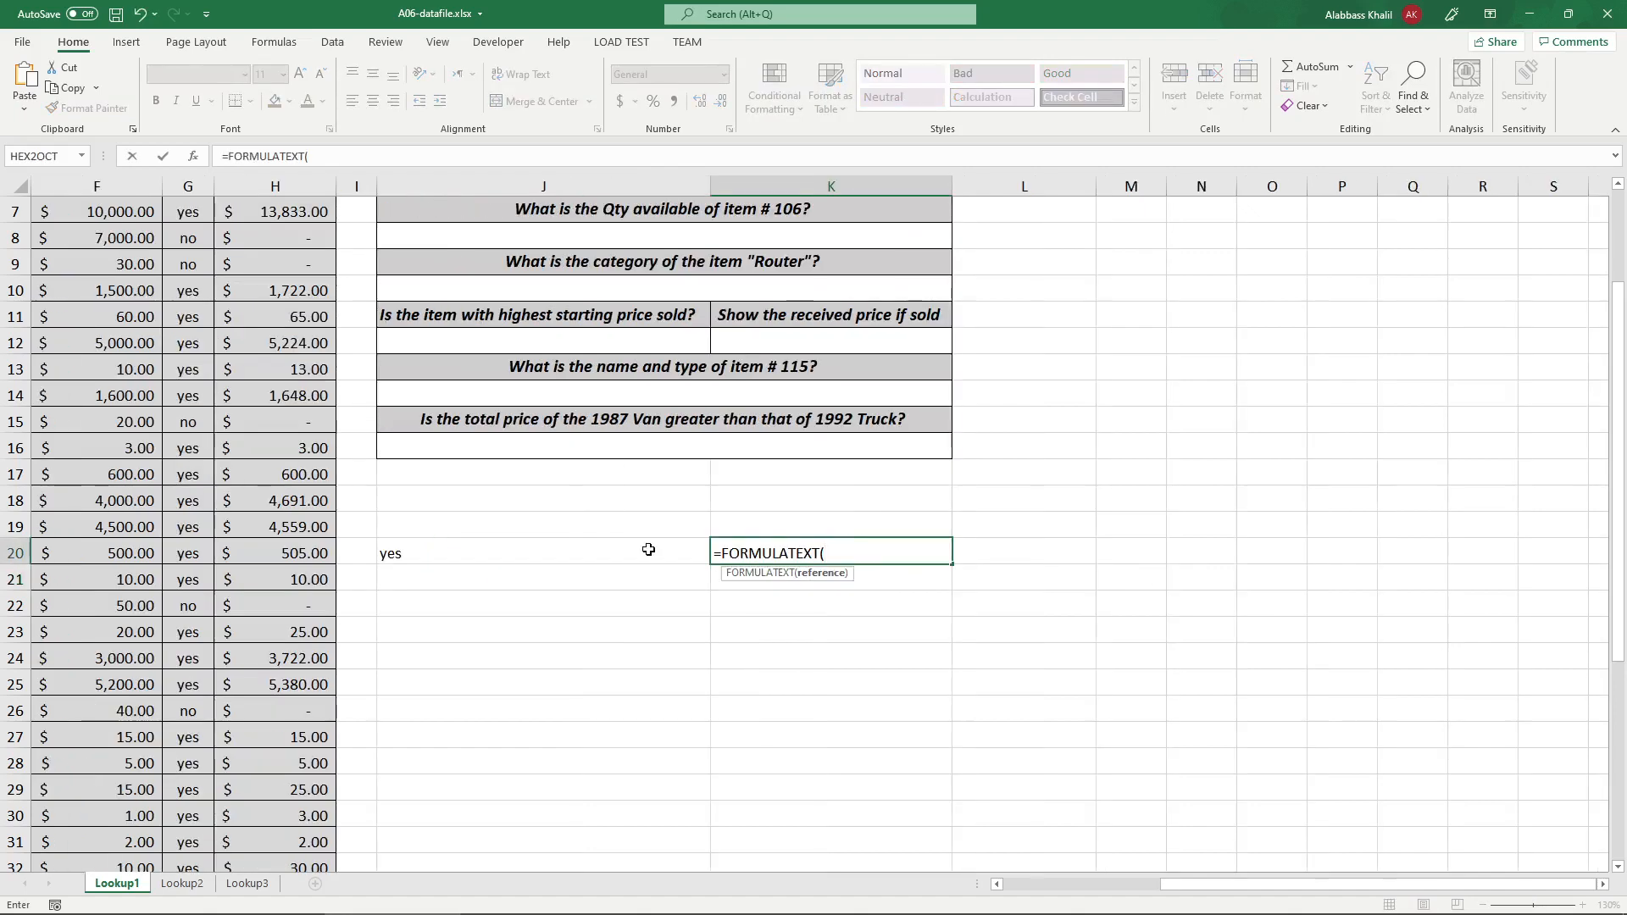
click(648, 550)
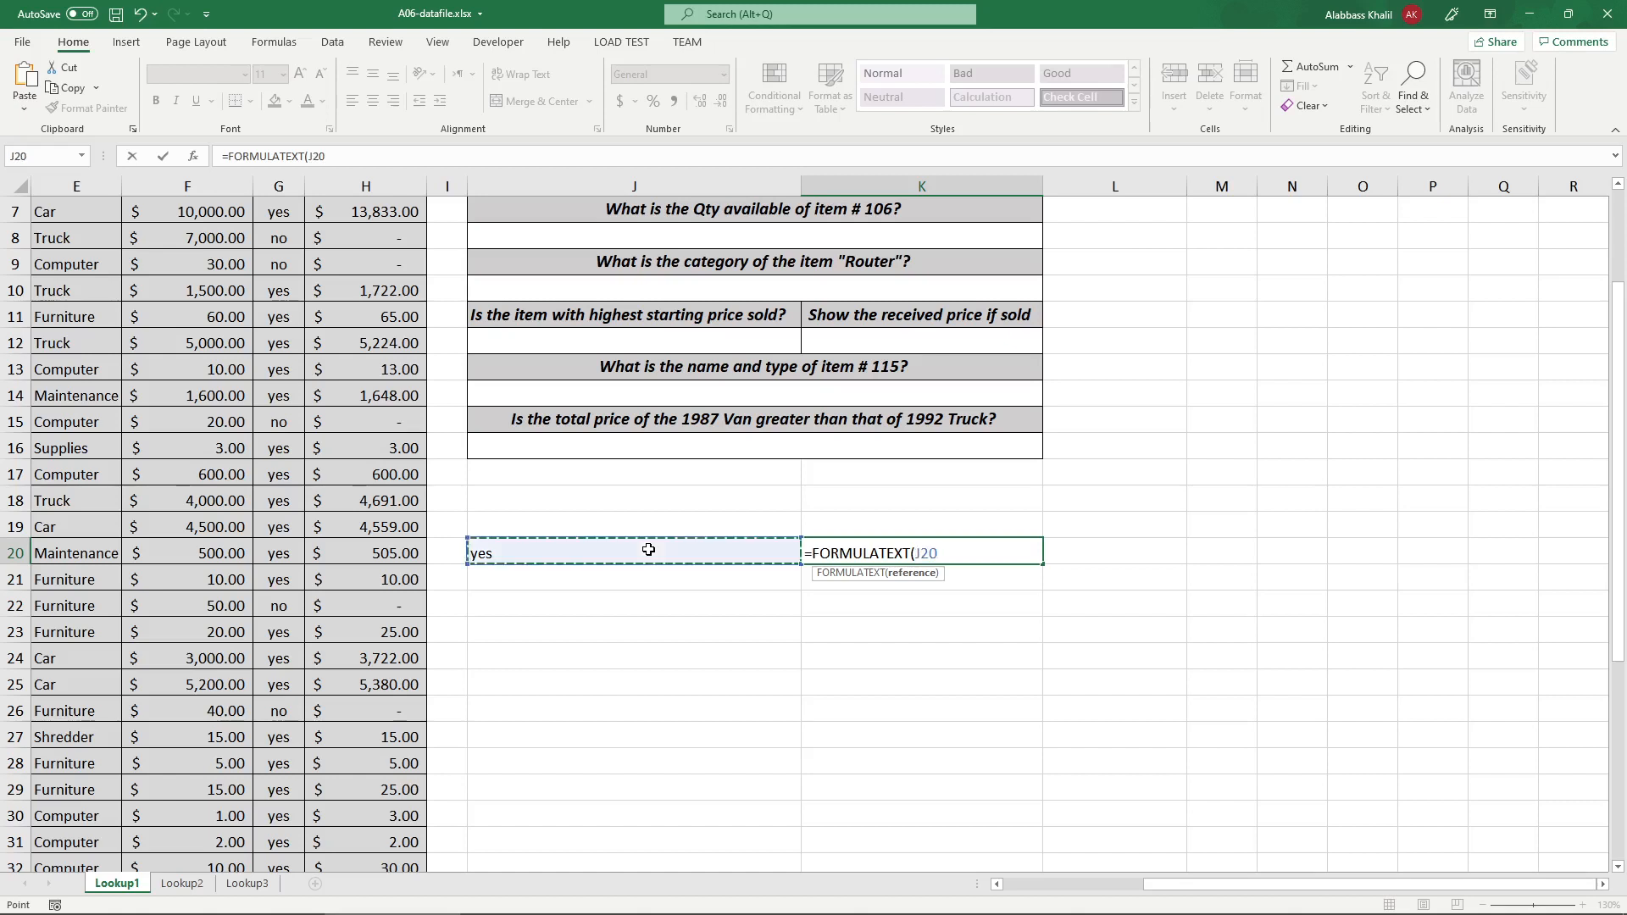
key(Return)
- Fill the IF formula from J20 down to J22 and the FORMULATEXT formula from K20 down to K22
click(632, 578)
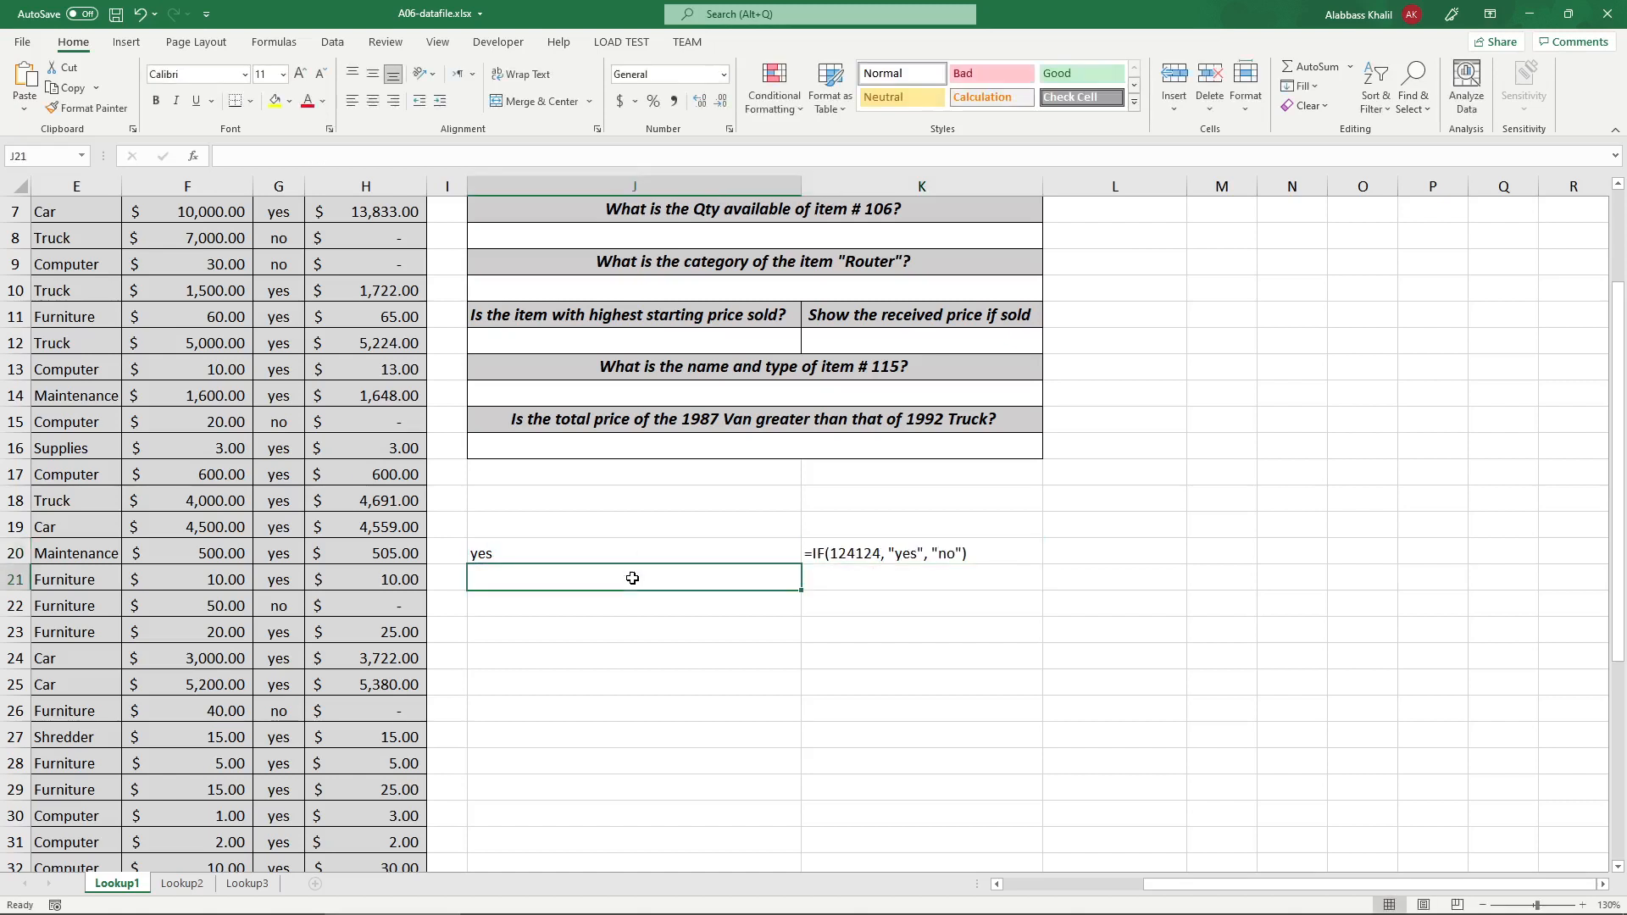
click(624, 549)
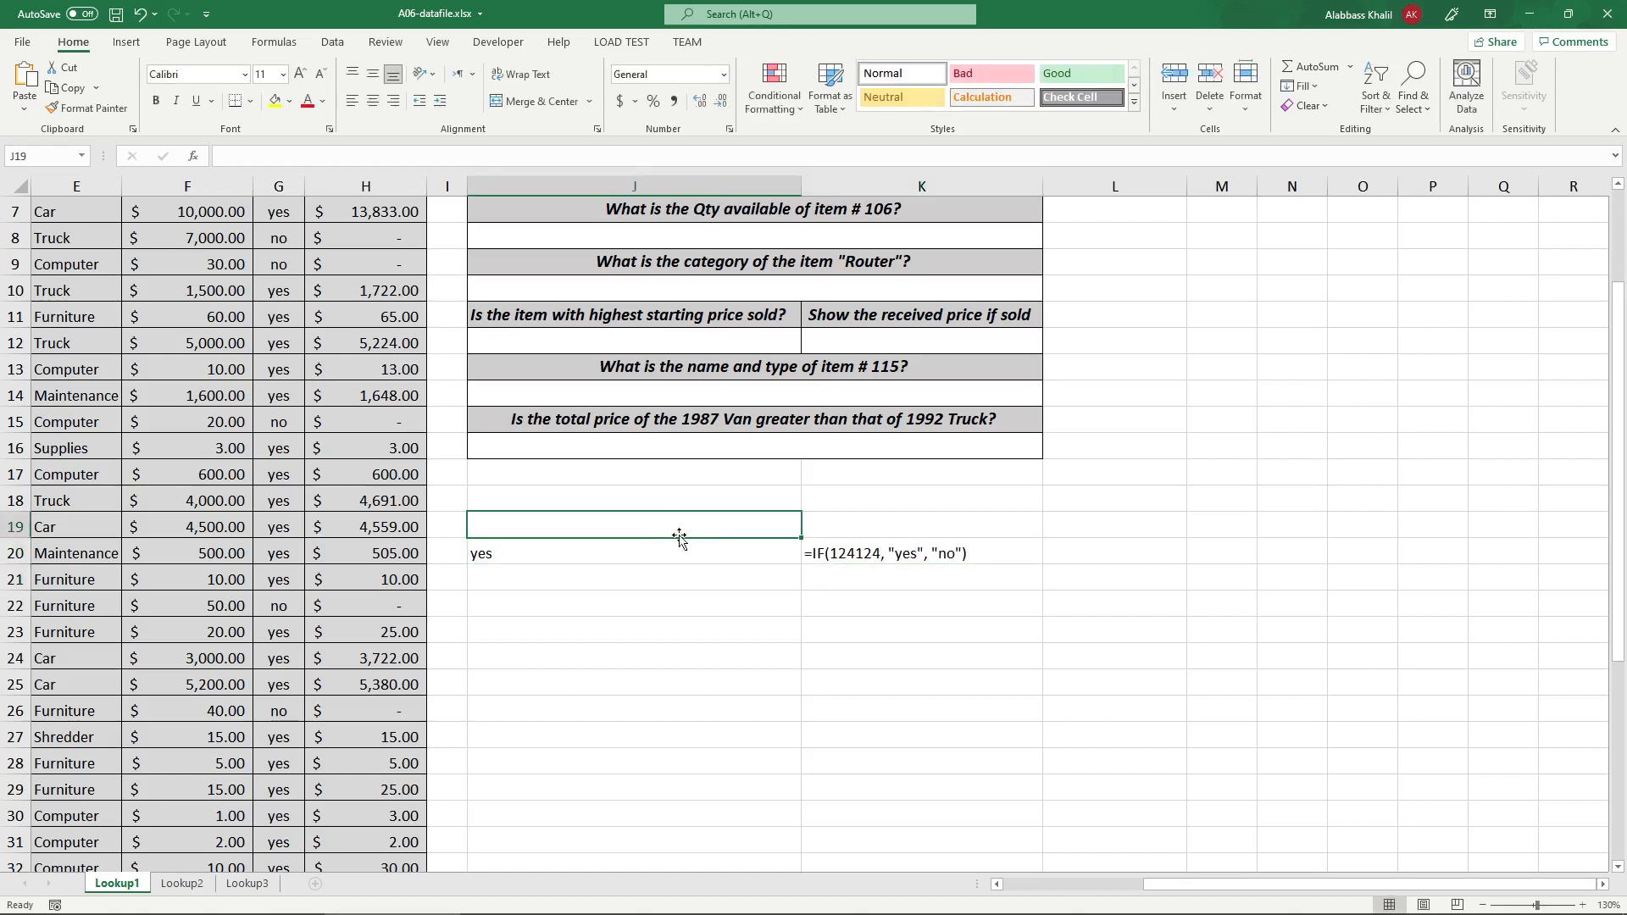
drag(801, 565, 802, 610)
click(928, 557)
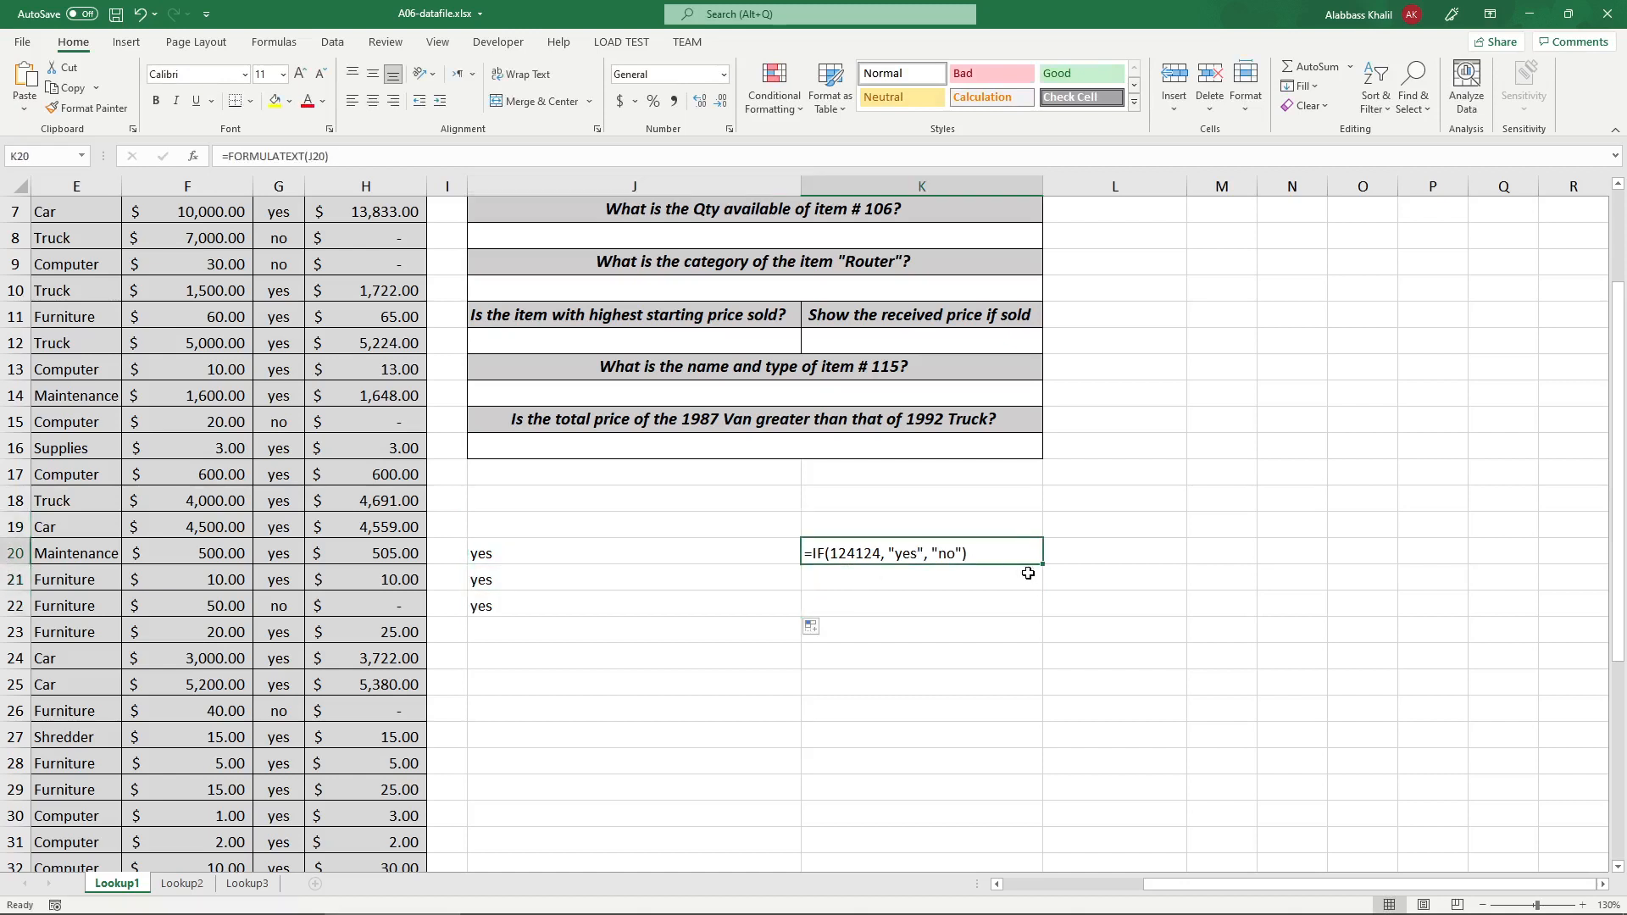
drag(1044, 570, 1044, 612)
click(646, 585)
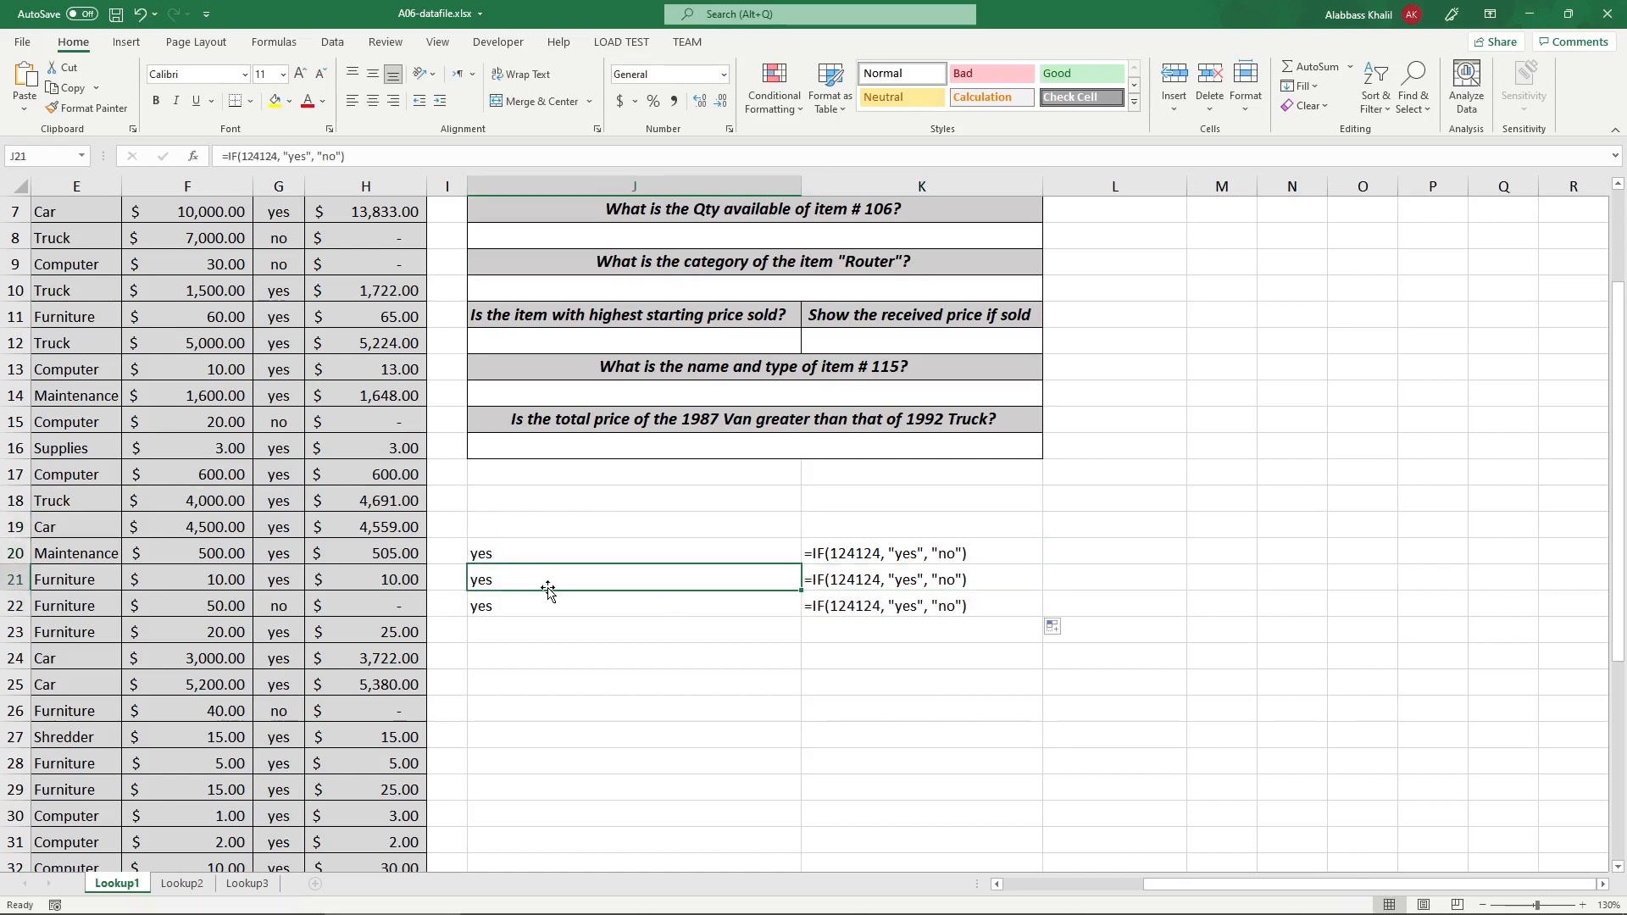
key(Down)
double_click(516, 576)
key(Left)
key(Left)
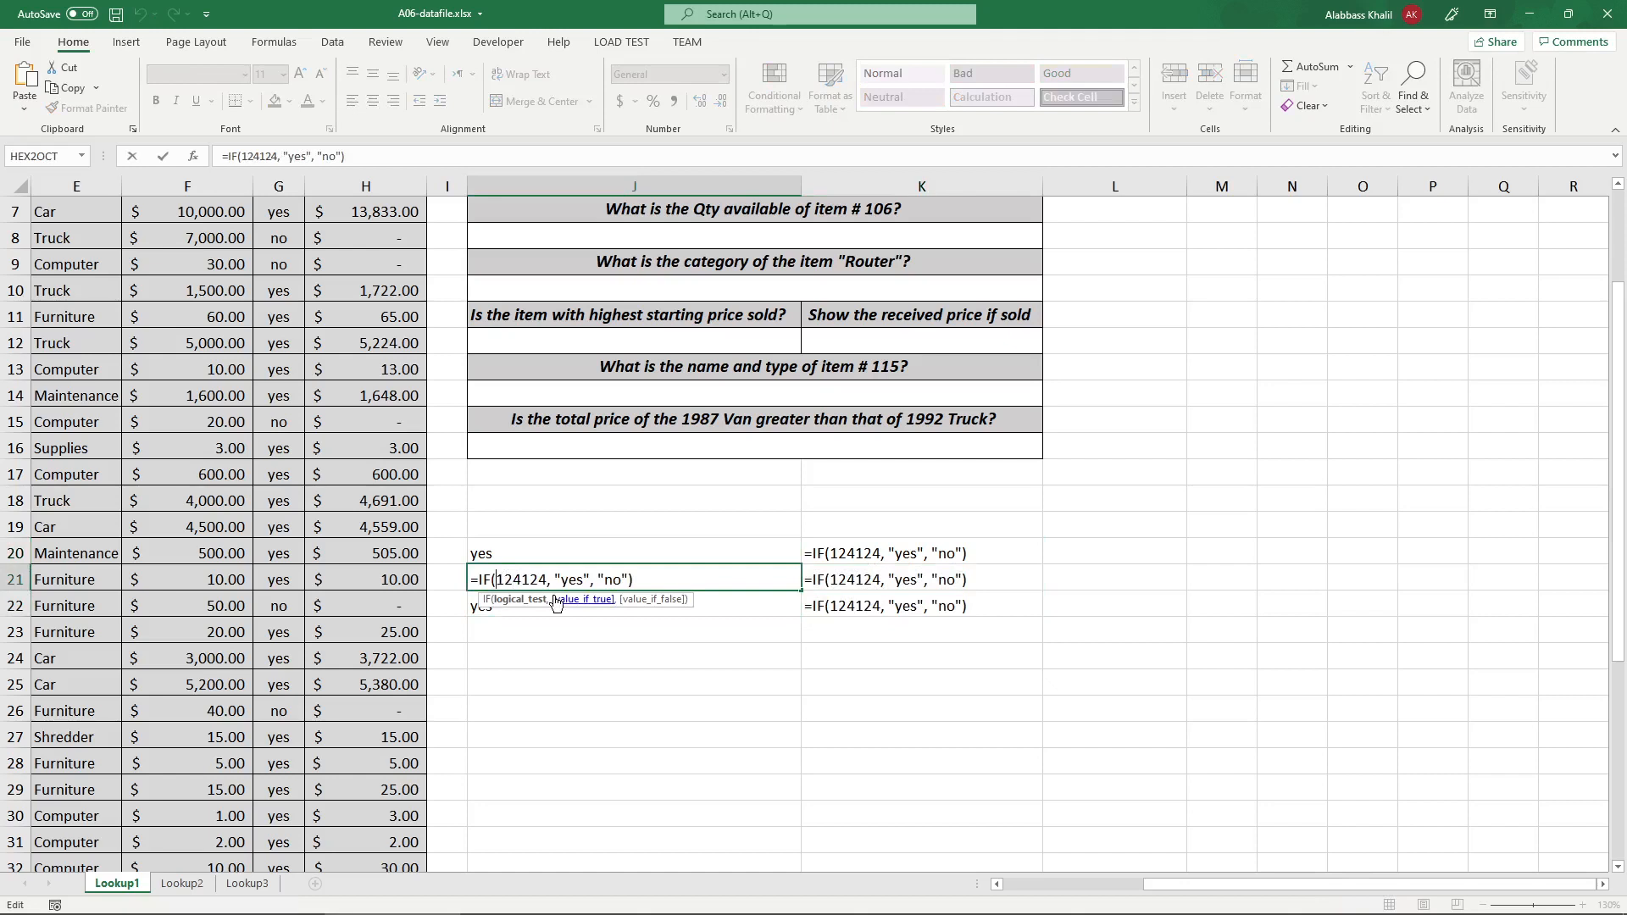
text(-)
text(C:\Users\AAK\Desktop\infi\AUB\21-22\CMPS 209\Labs Guideline\Lab6)
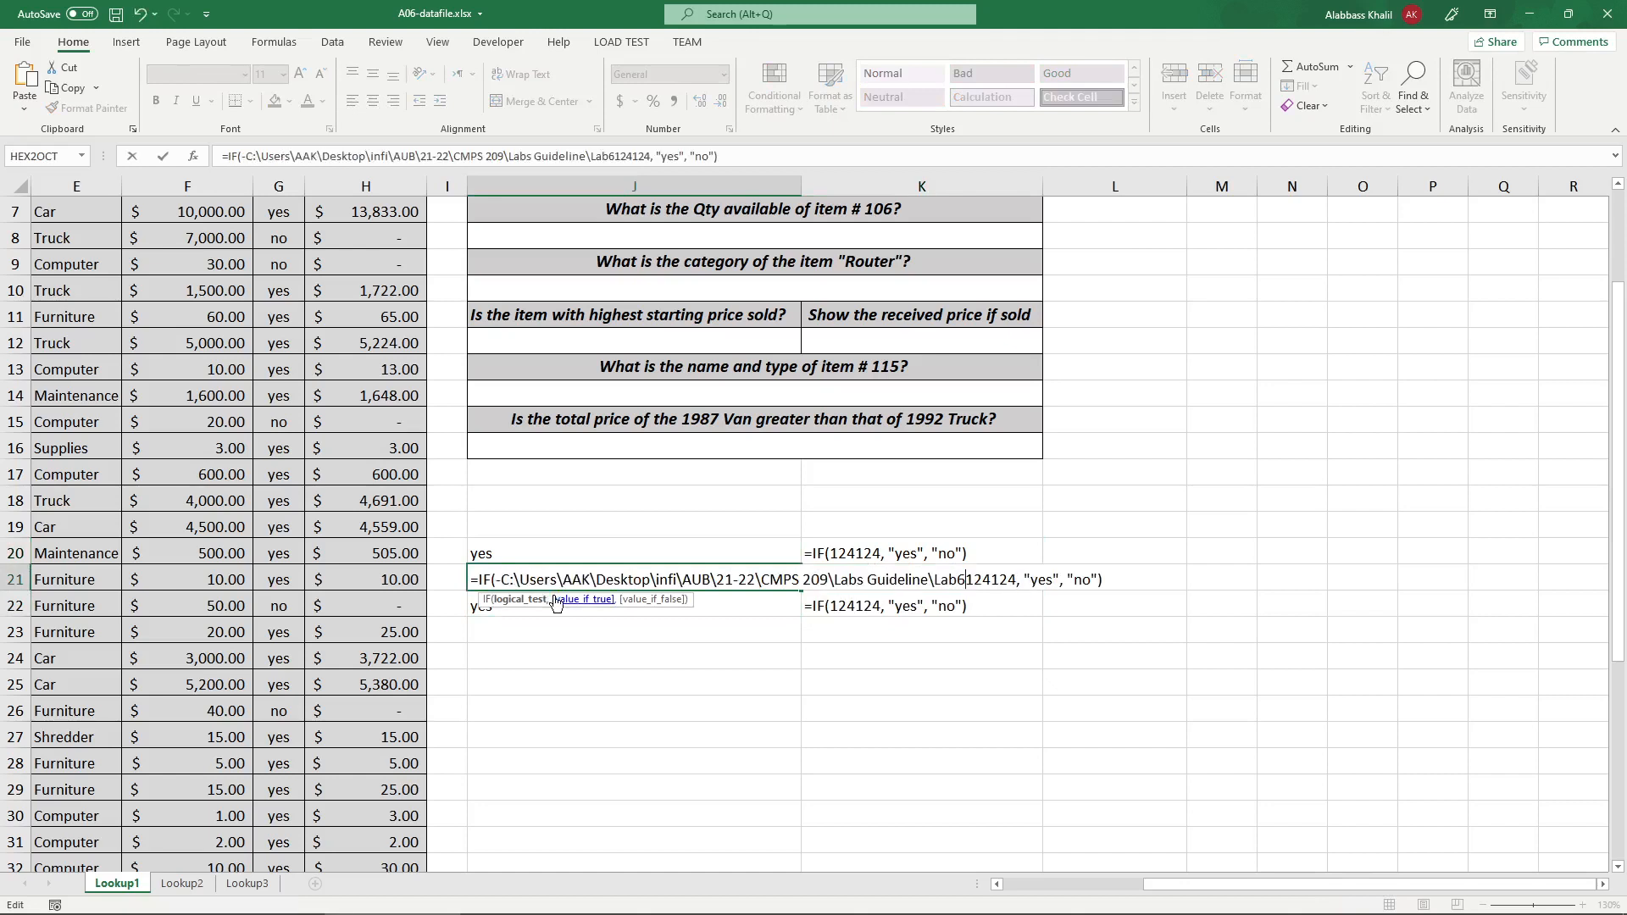
key(Escape)
- Replace the logical test of the IF formula in J21 with -24242
double_click(525, 579)
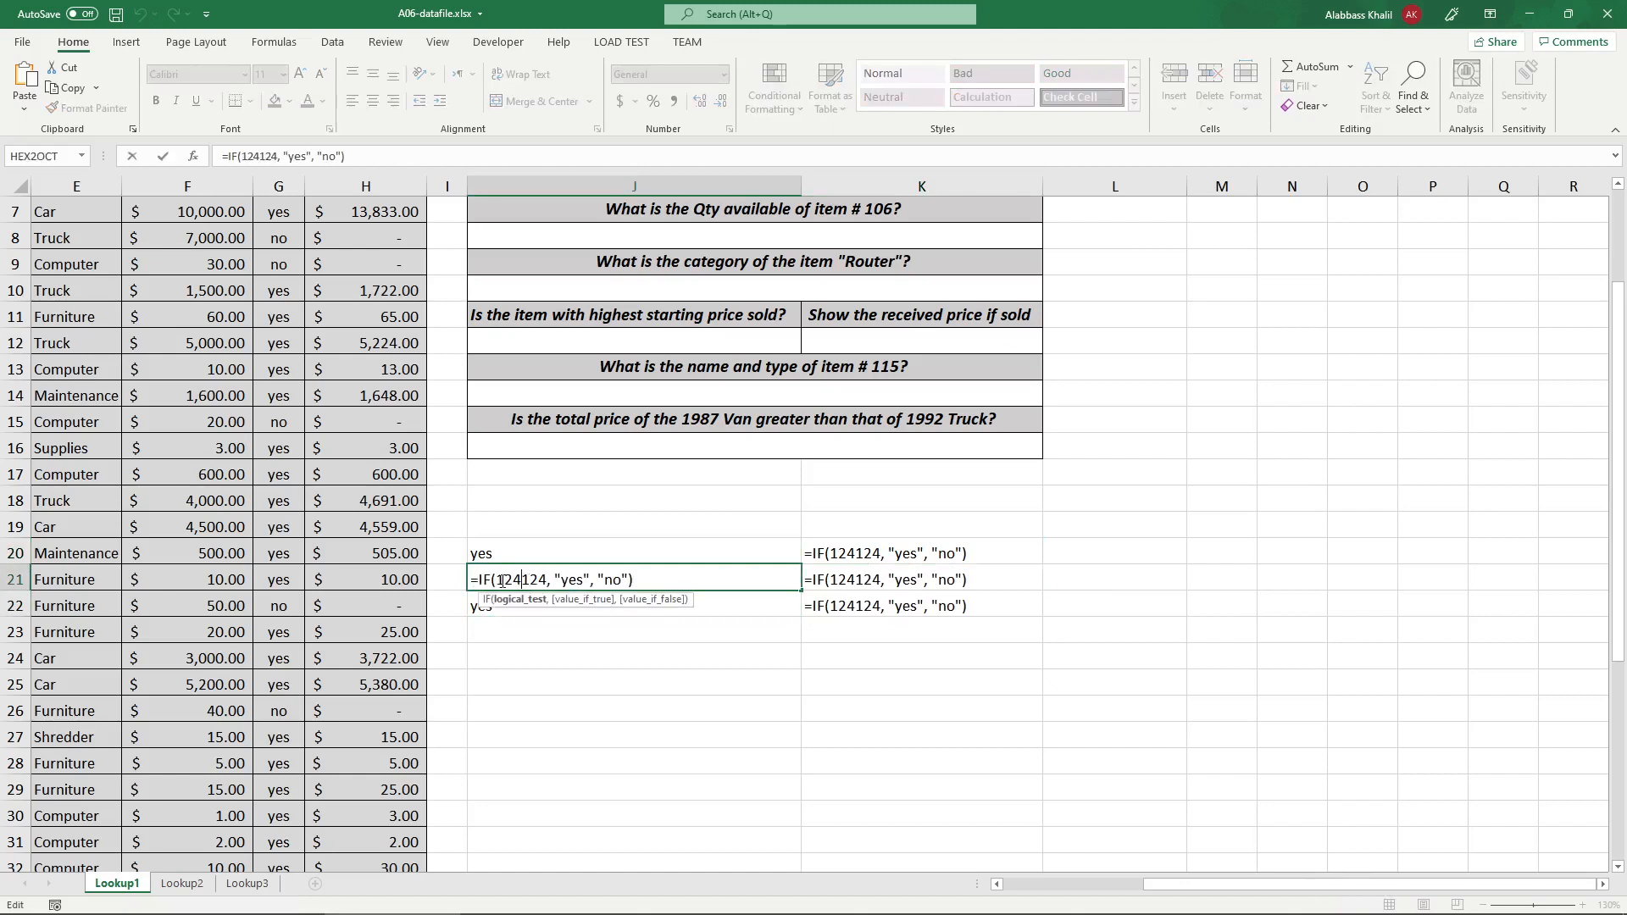
double_click(517, 581)
text(-24242)
key(Return)
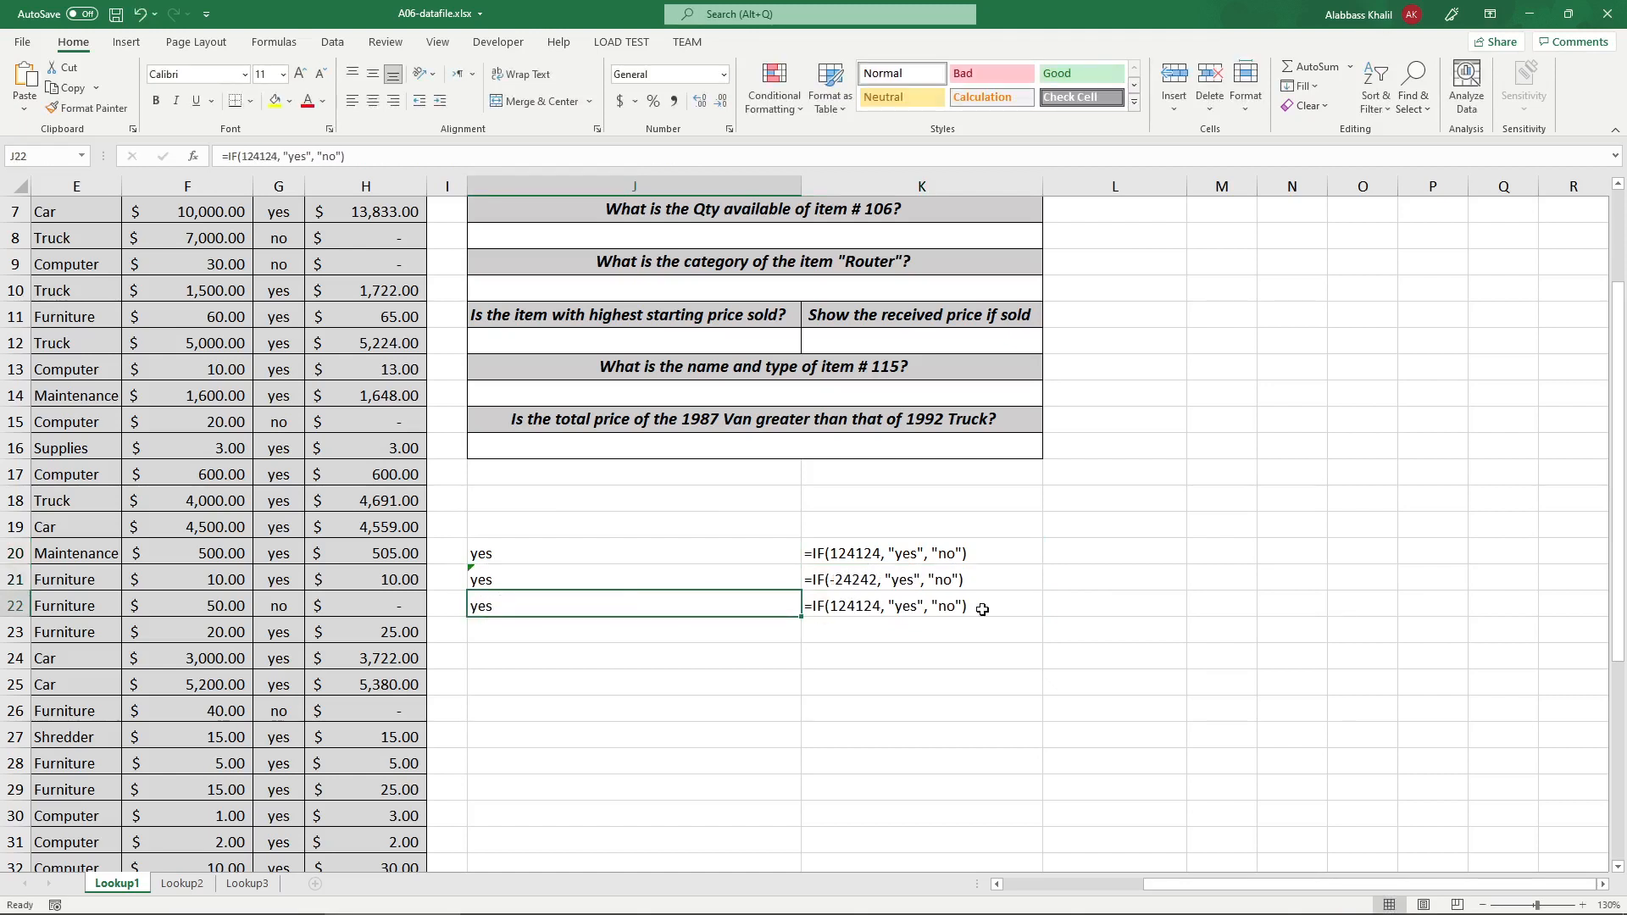
- Replace the logical test of the IF formula in J22 with 0 and compare the three test formulas
click(902, 589)
click(632, 596)
click(619, 583)
click(582, 607)
double_click(582, 608)
drag(550, 608, 496, 607)
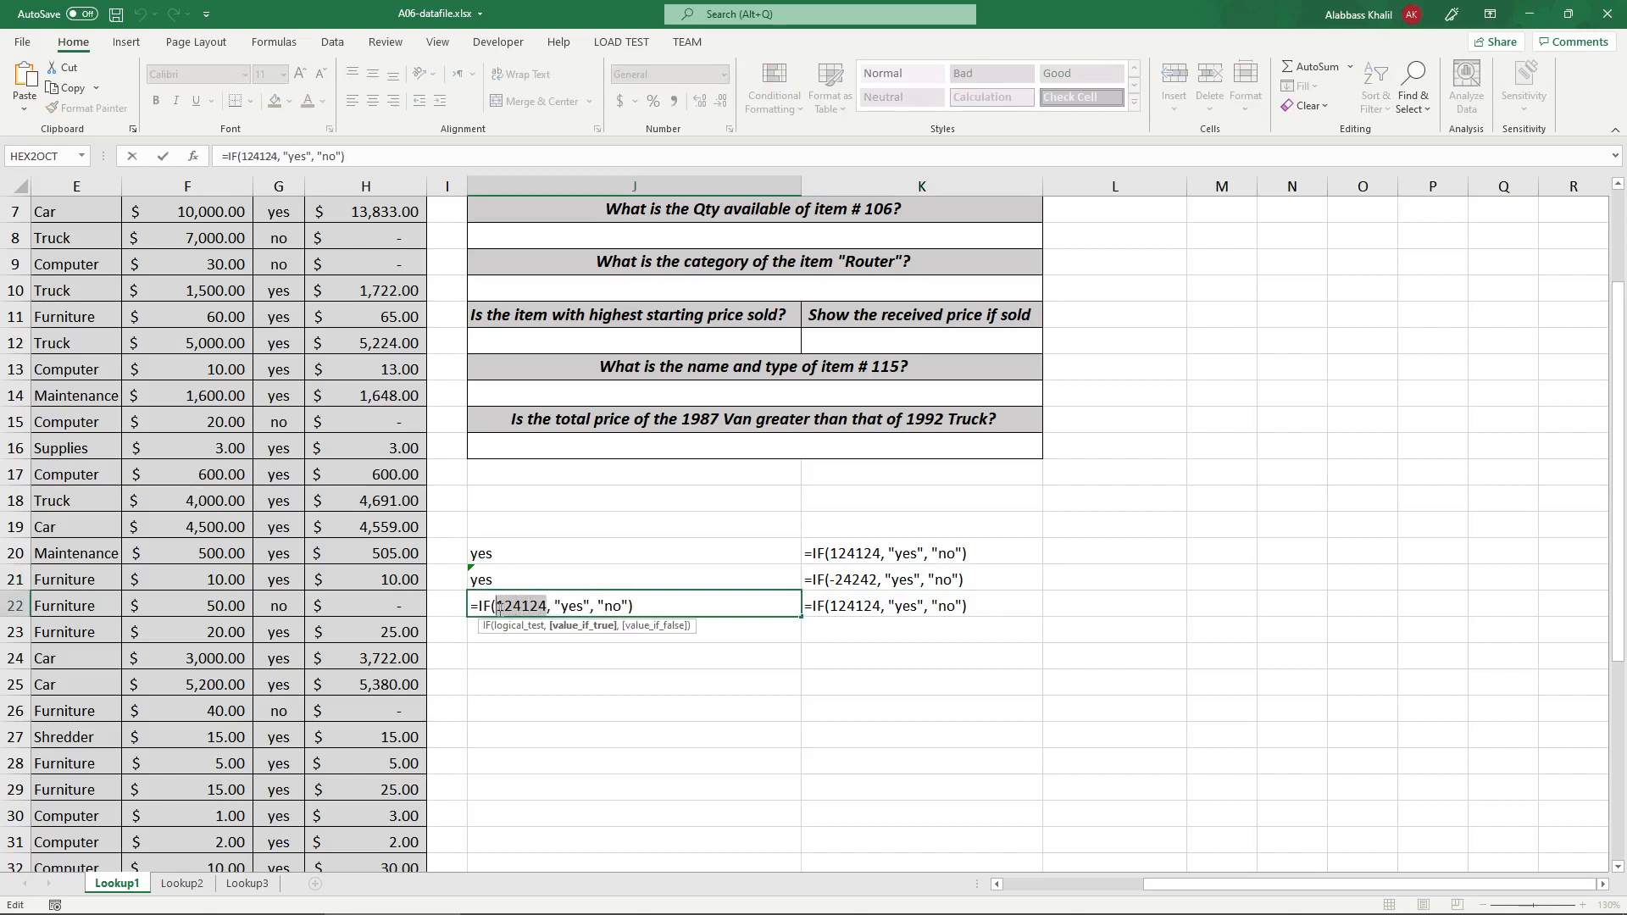
text(0)
key(Return)
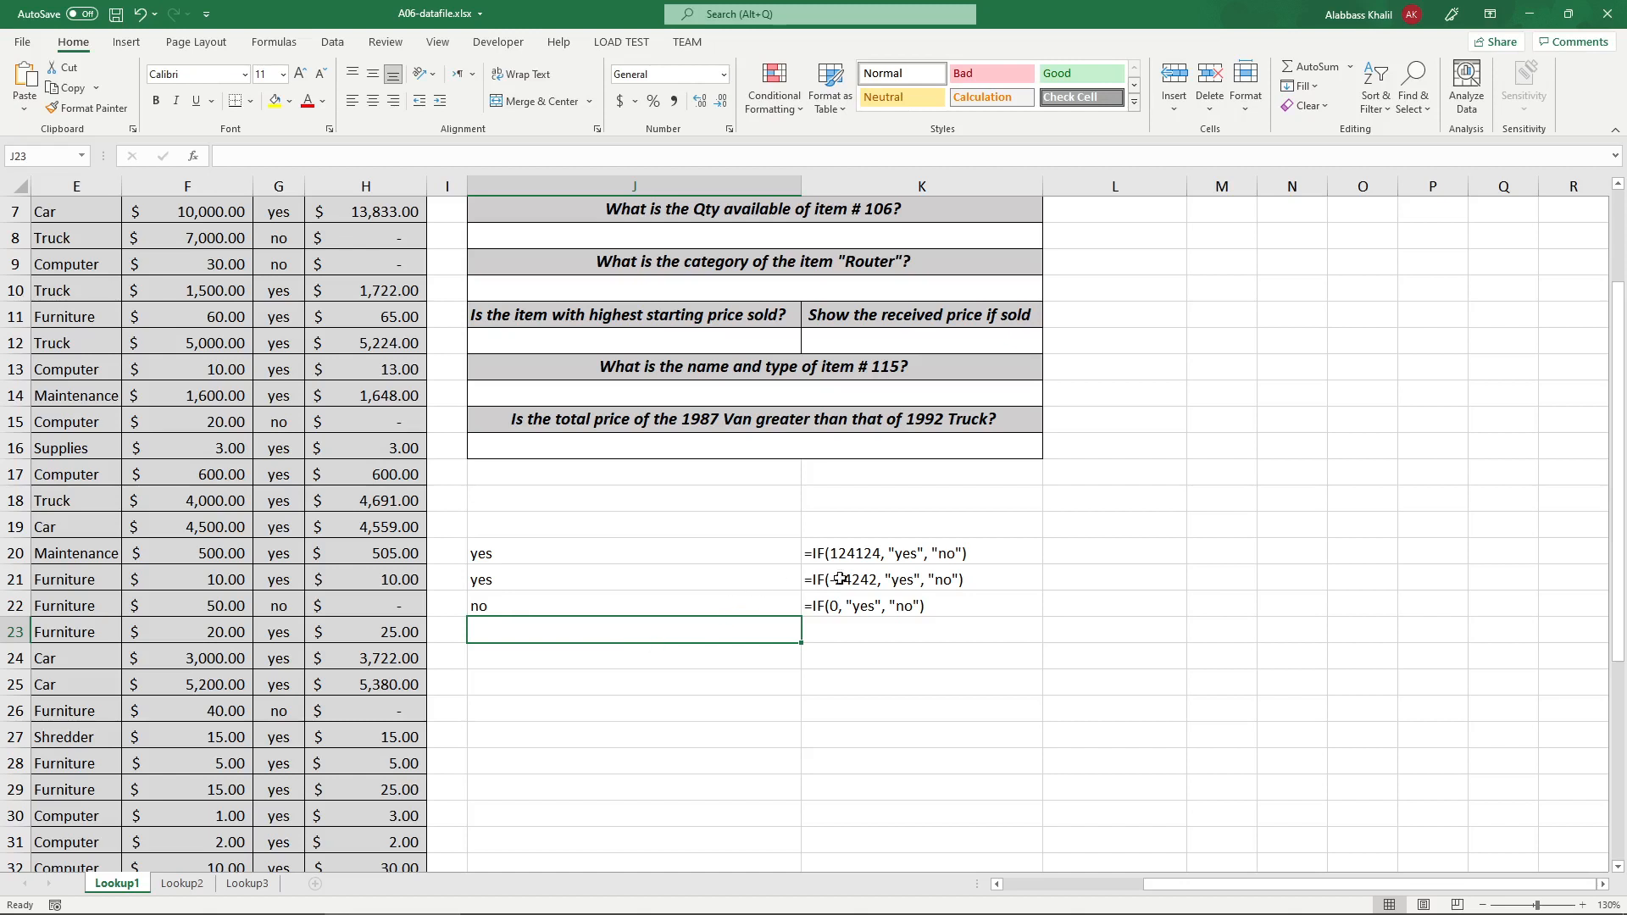
click(883, 556)
click(880, 583)
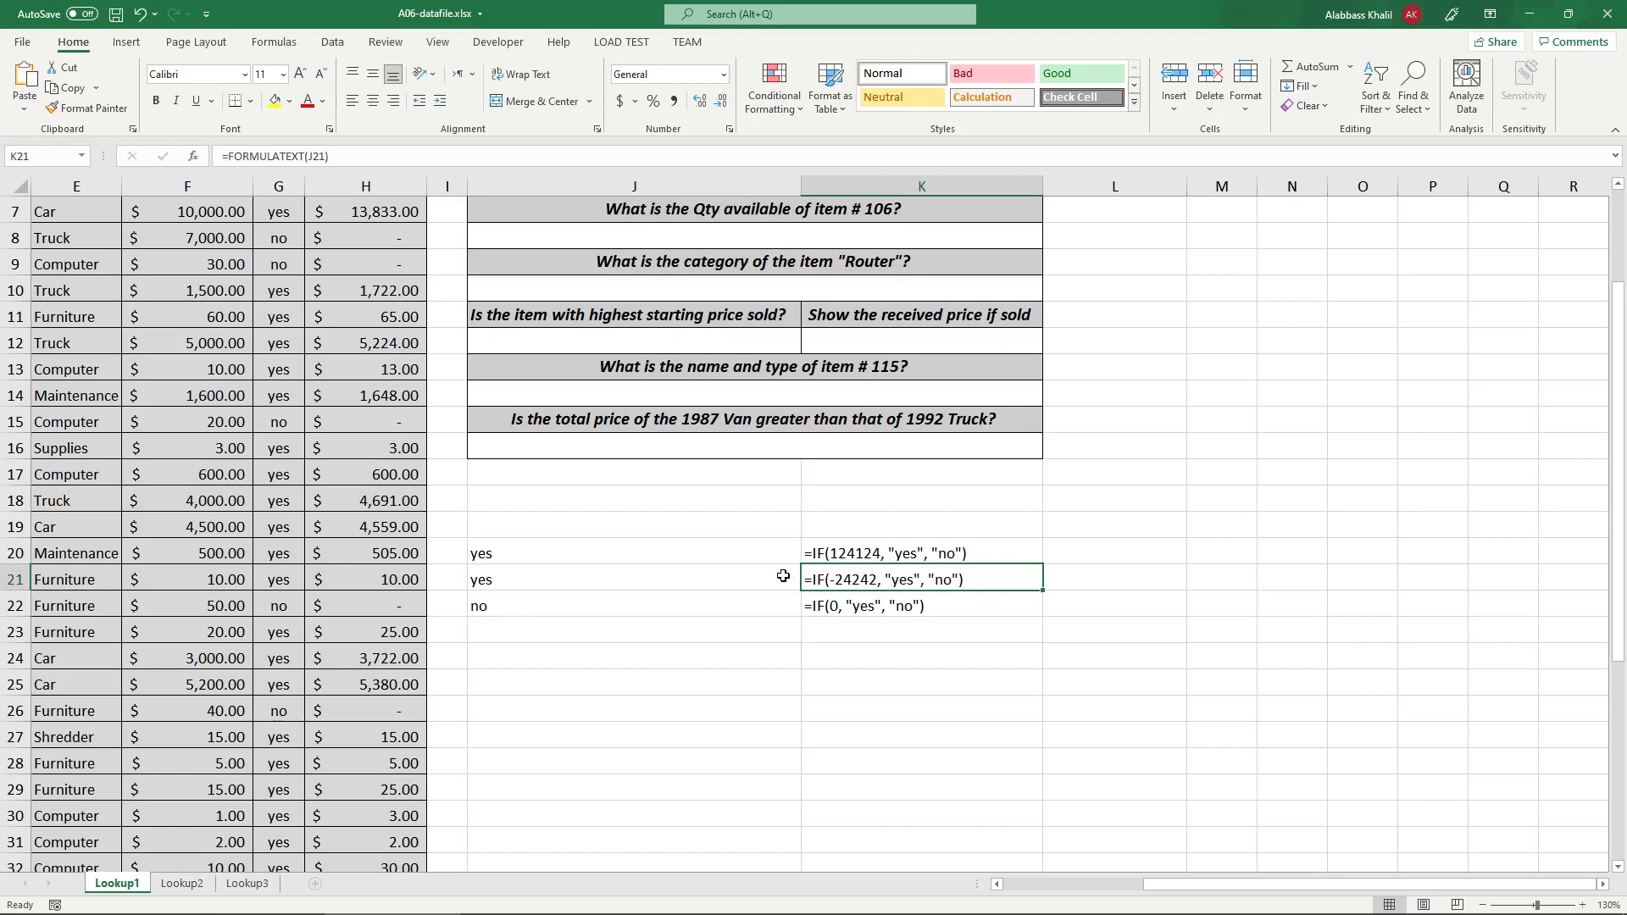
click(777, 605)
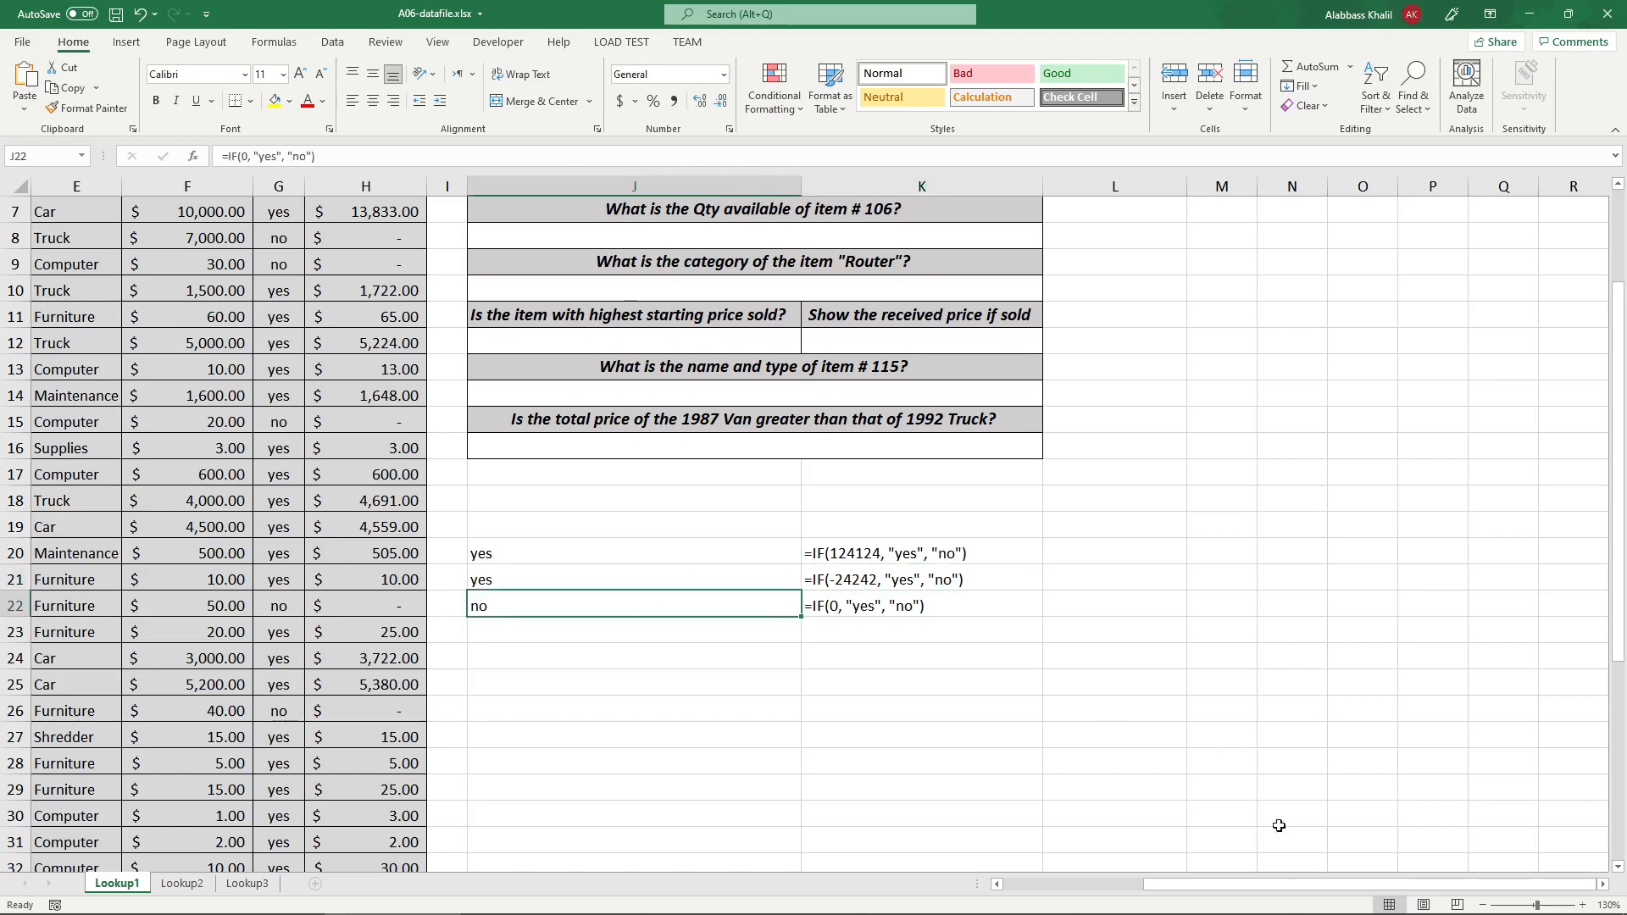
- Edit the highest price rule on the Item column so its formula compares H4 with MAX(H4:H43), using a relative reference to H4
drag(1232, 893, 1091, 894)
scroll(509, 508, up, 2)
click(290, 357)
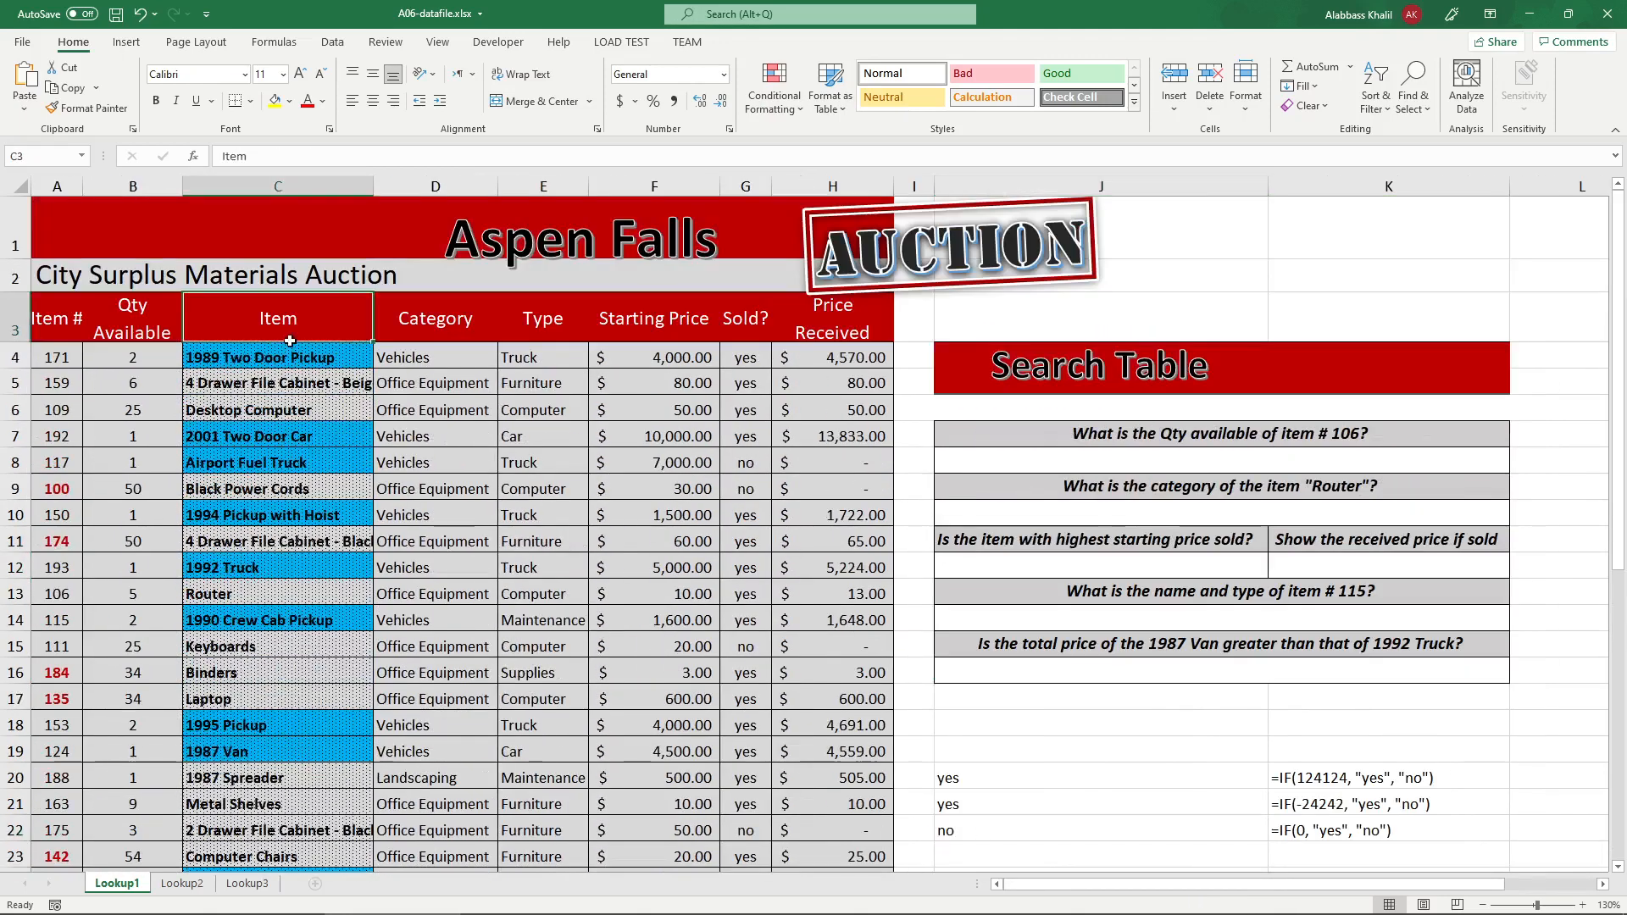
click(773, 89)
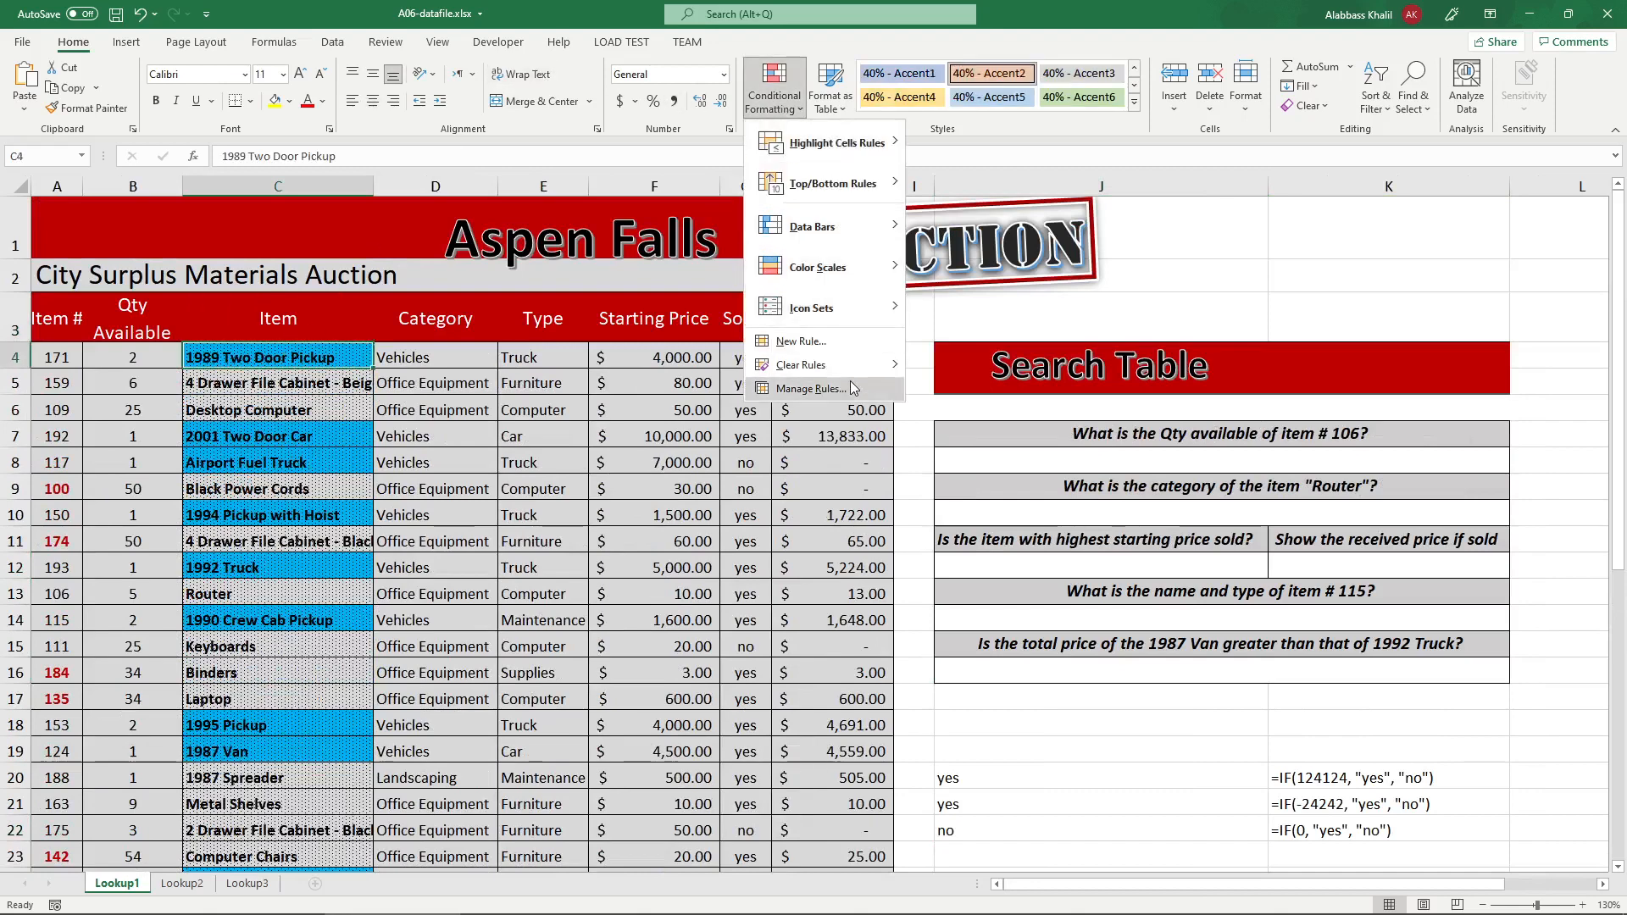
click(848, 382)
click(1051, 340)
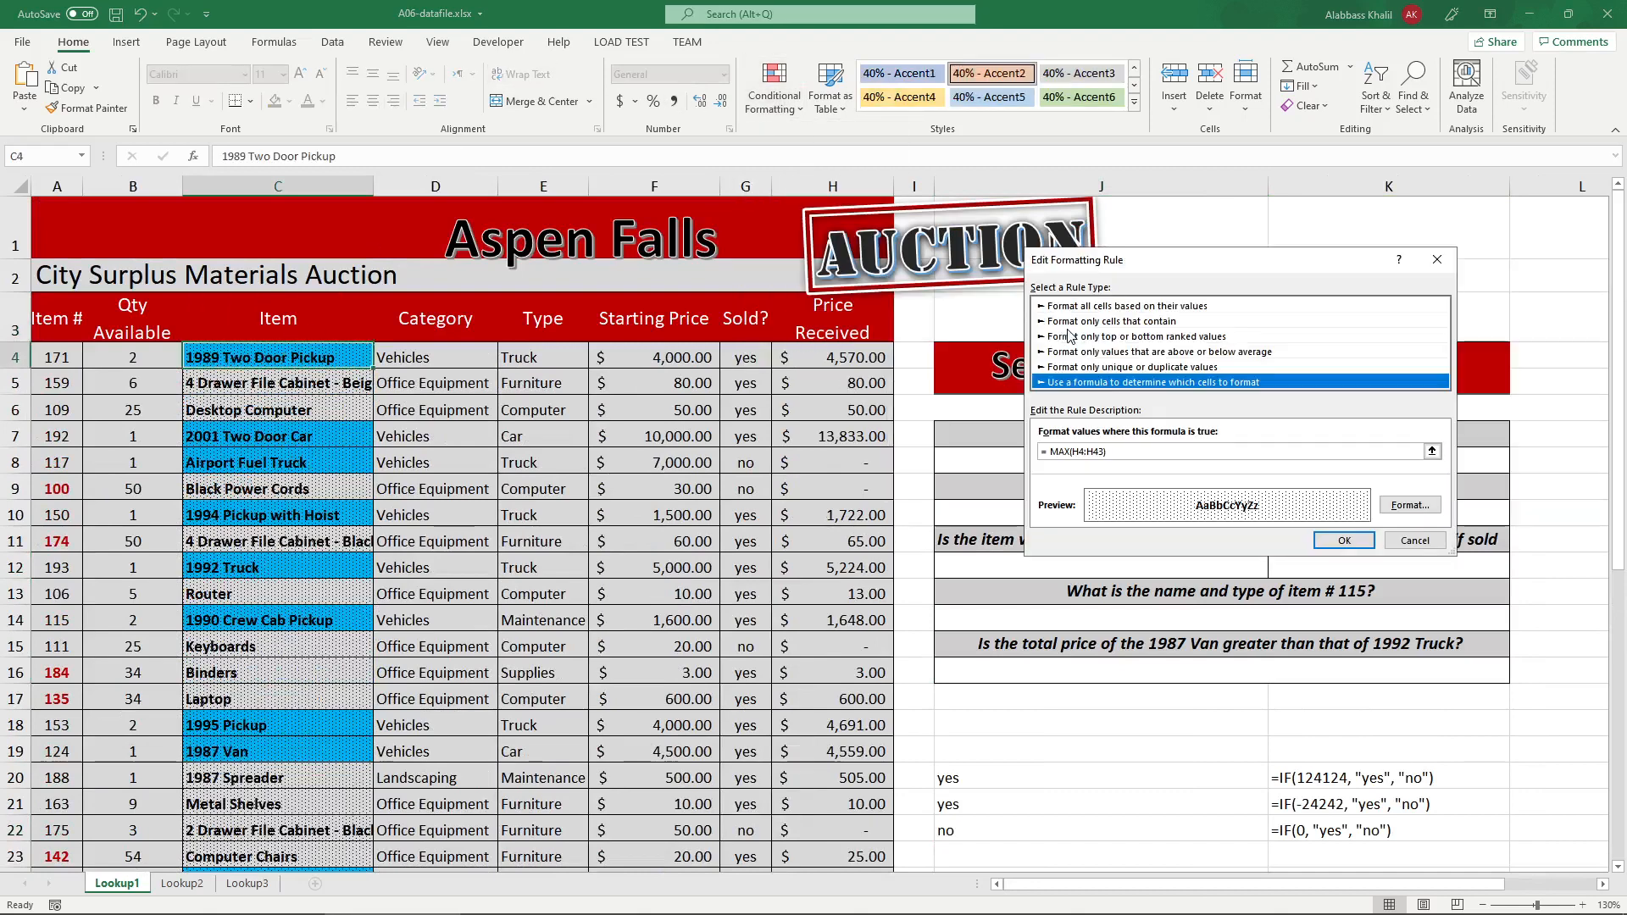
click(1057, 452)
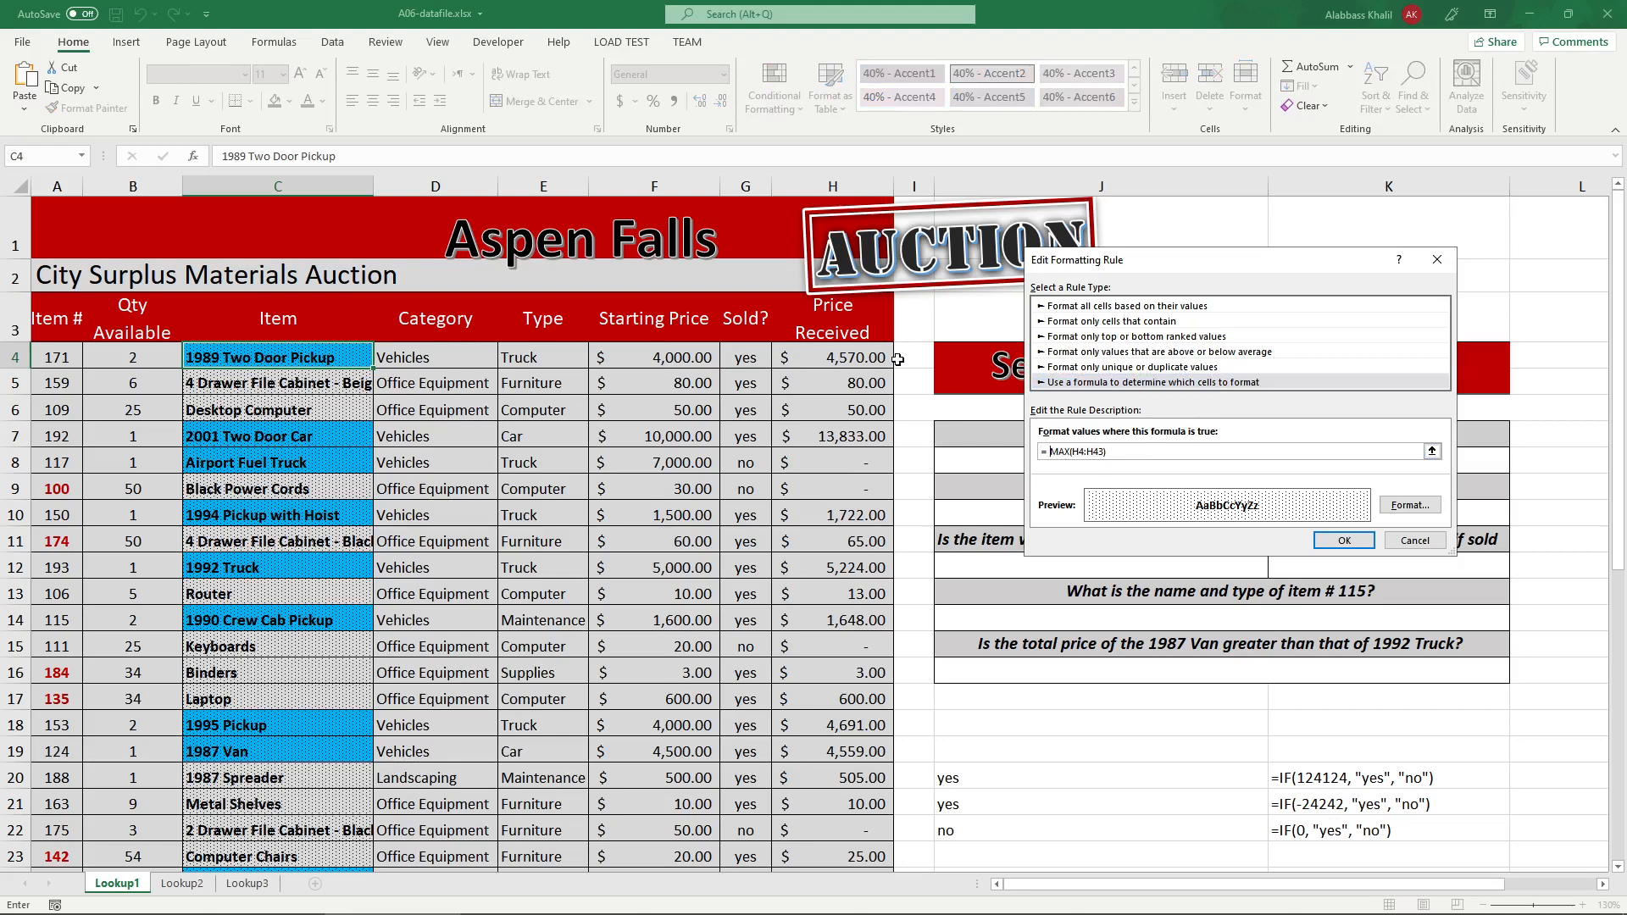
click(836, 350)
text(=)
click(1067, 451)
key(BackSpace)
key(BackSpace)
click(1344, 543)
click(1431, 512)
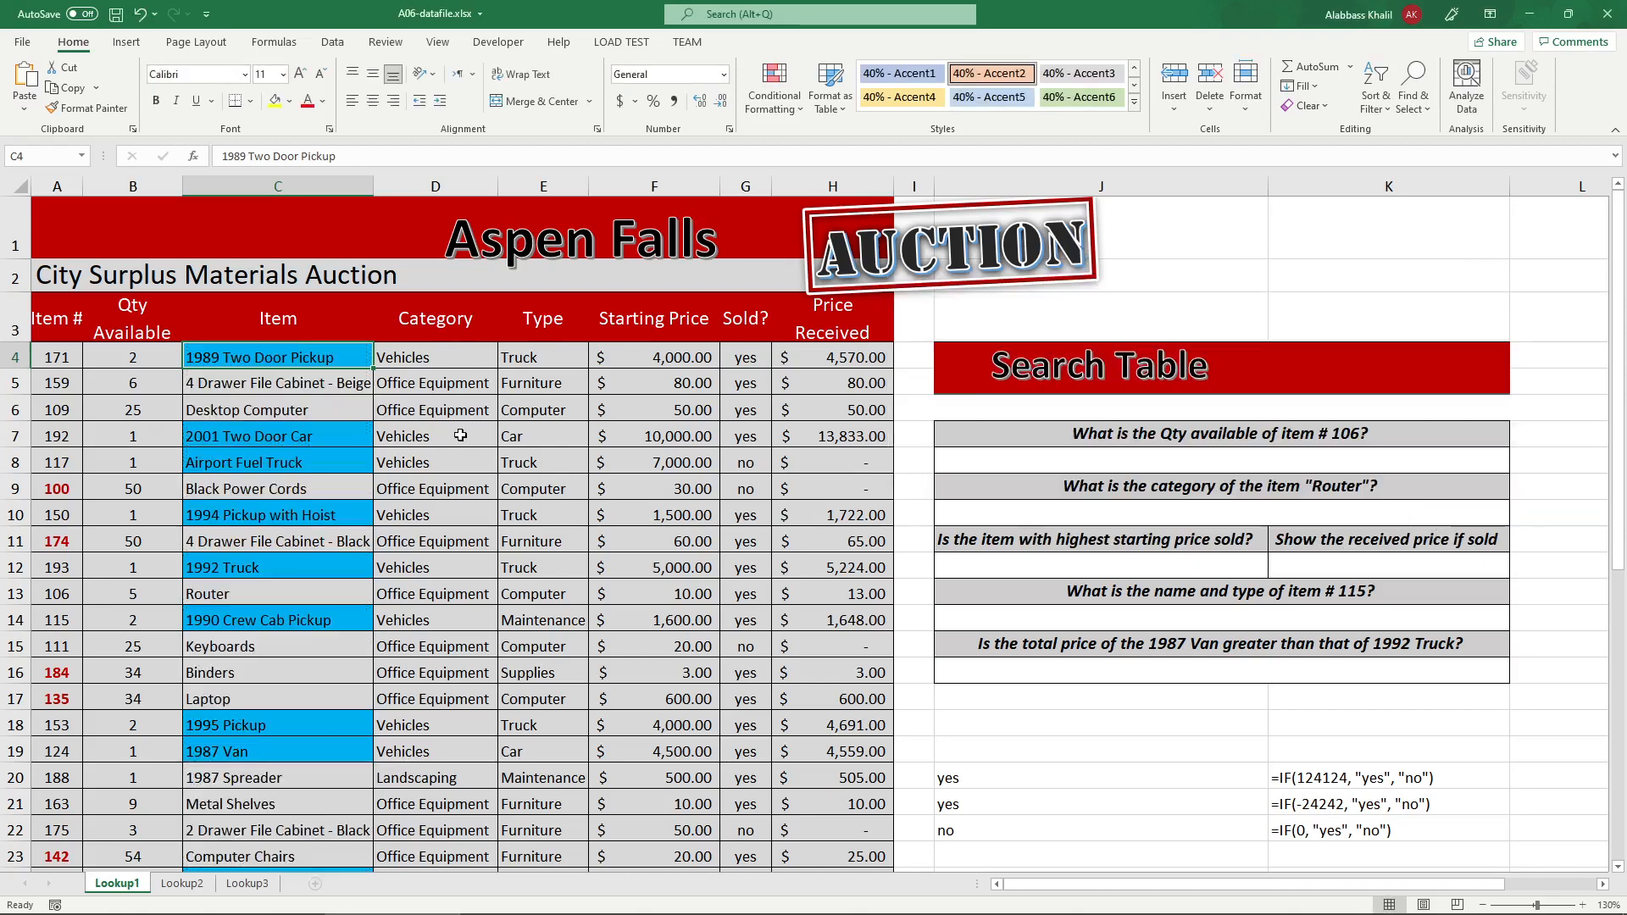
- Examine which item names down to row 43 carry the bold font and dotted pattern
scroll(460, 435, down, 5)
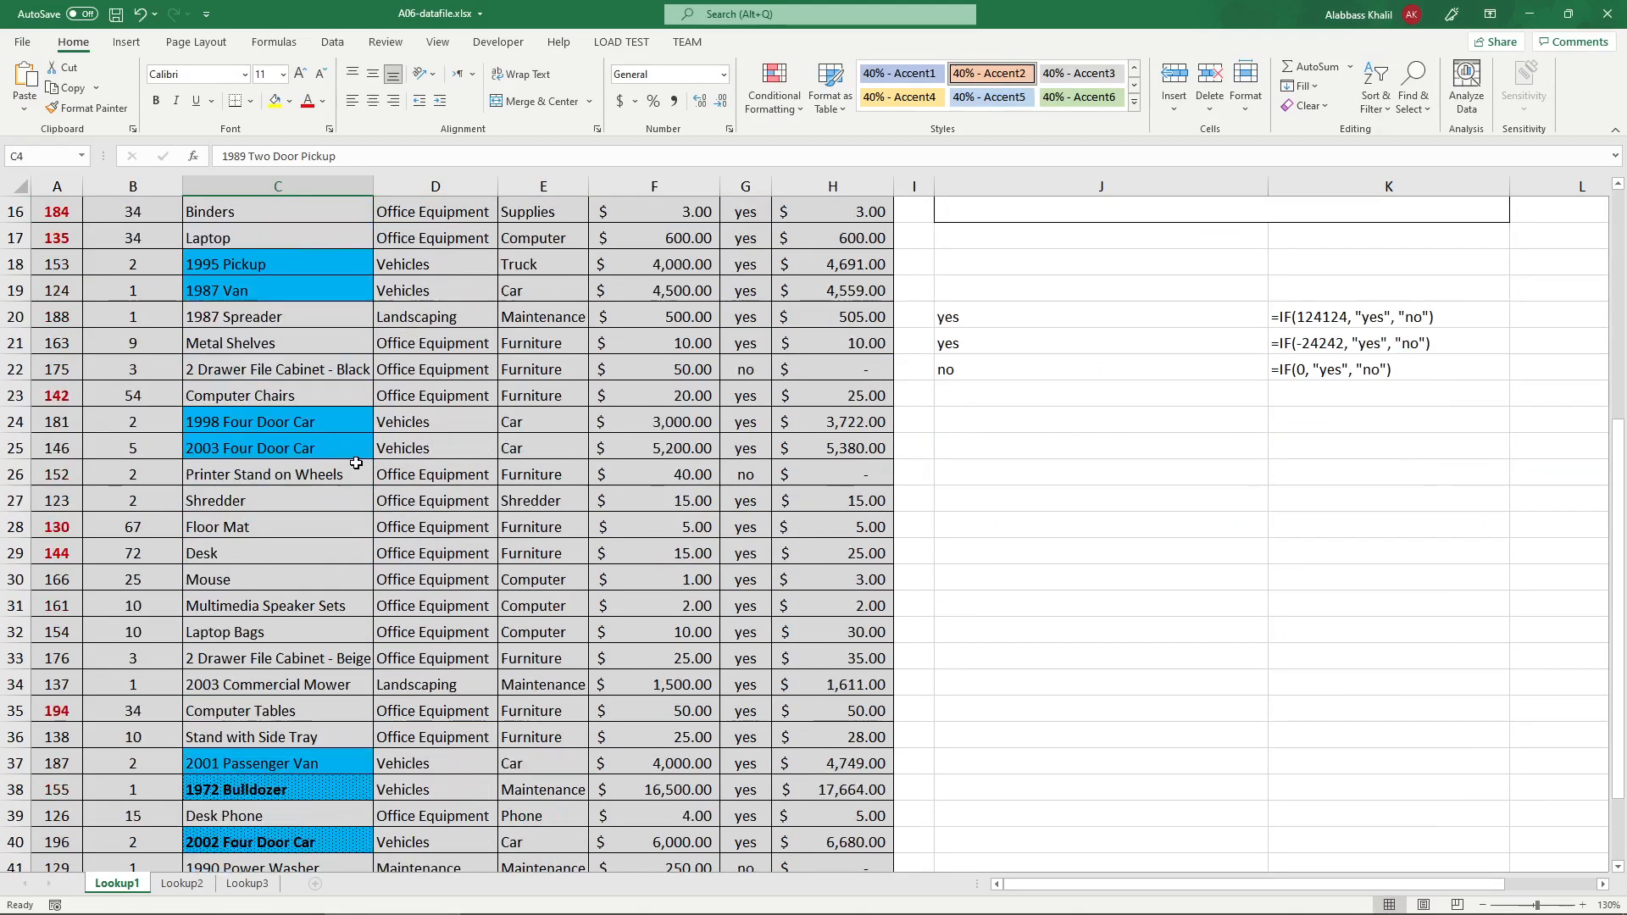
scroll(356, 463, down, 2)
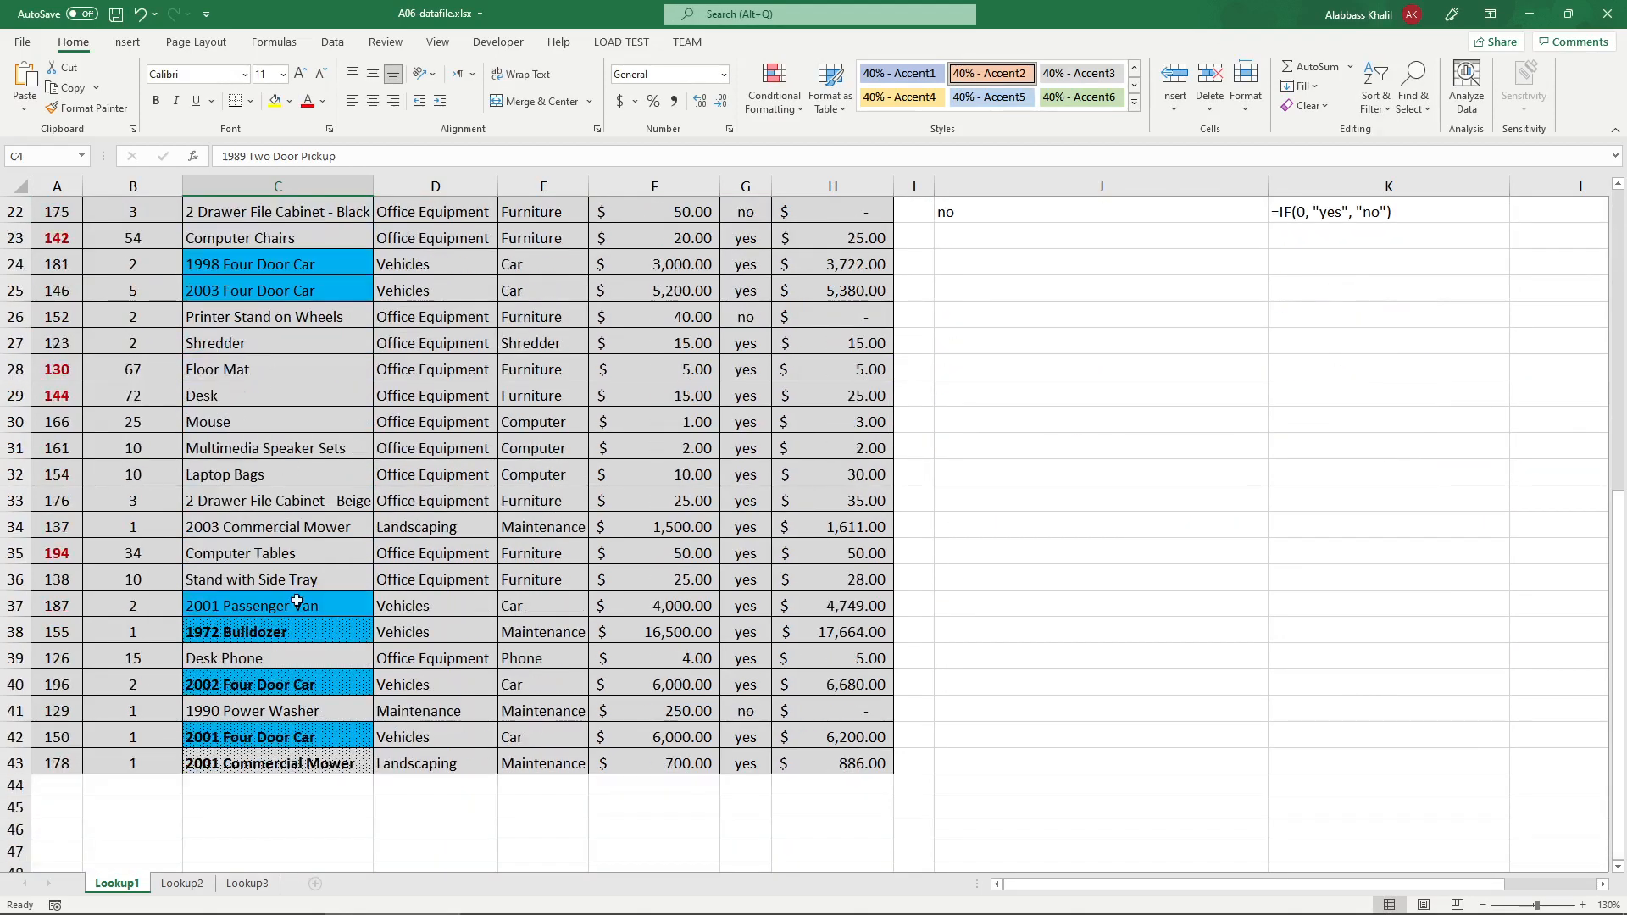
drag(283, 631, 327, 754)
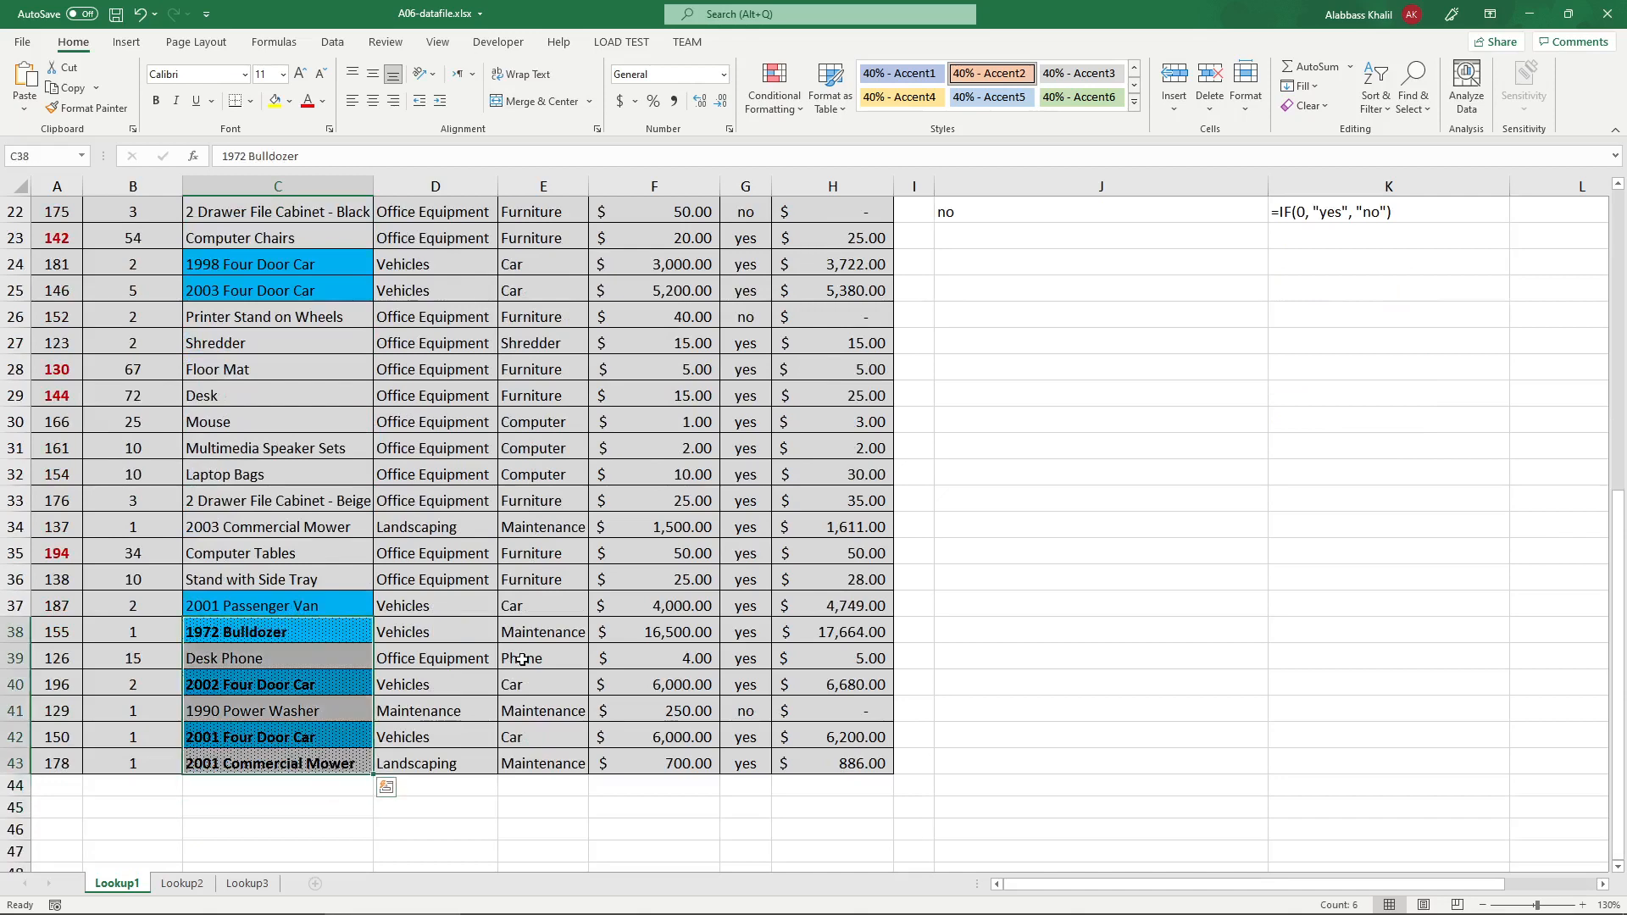
- Open the highest price rule from C4 and examine the range reference inside its MAX function without changing it
click(521, 657)
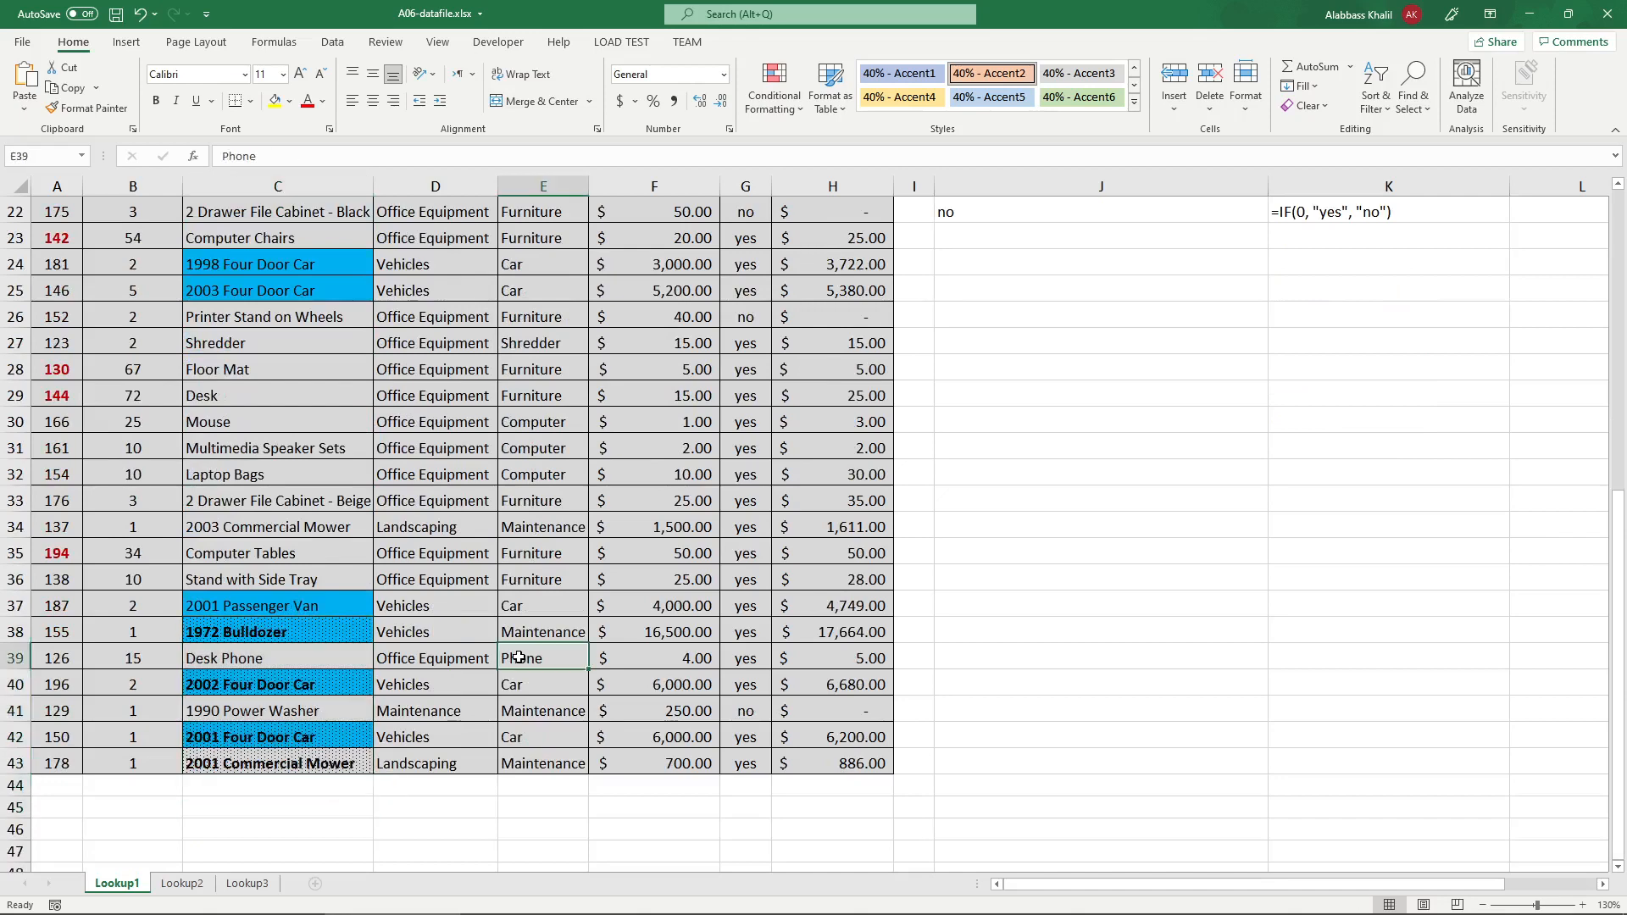
scroll(518, 658, up, 7)
click(327, 363)
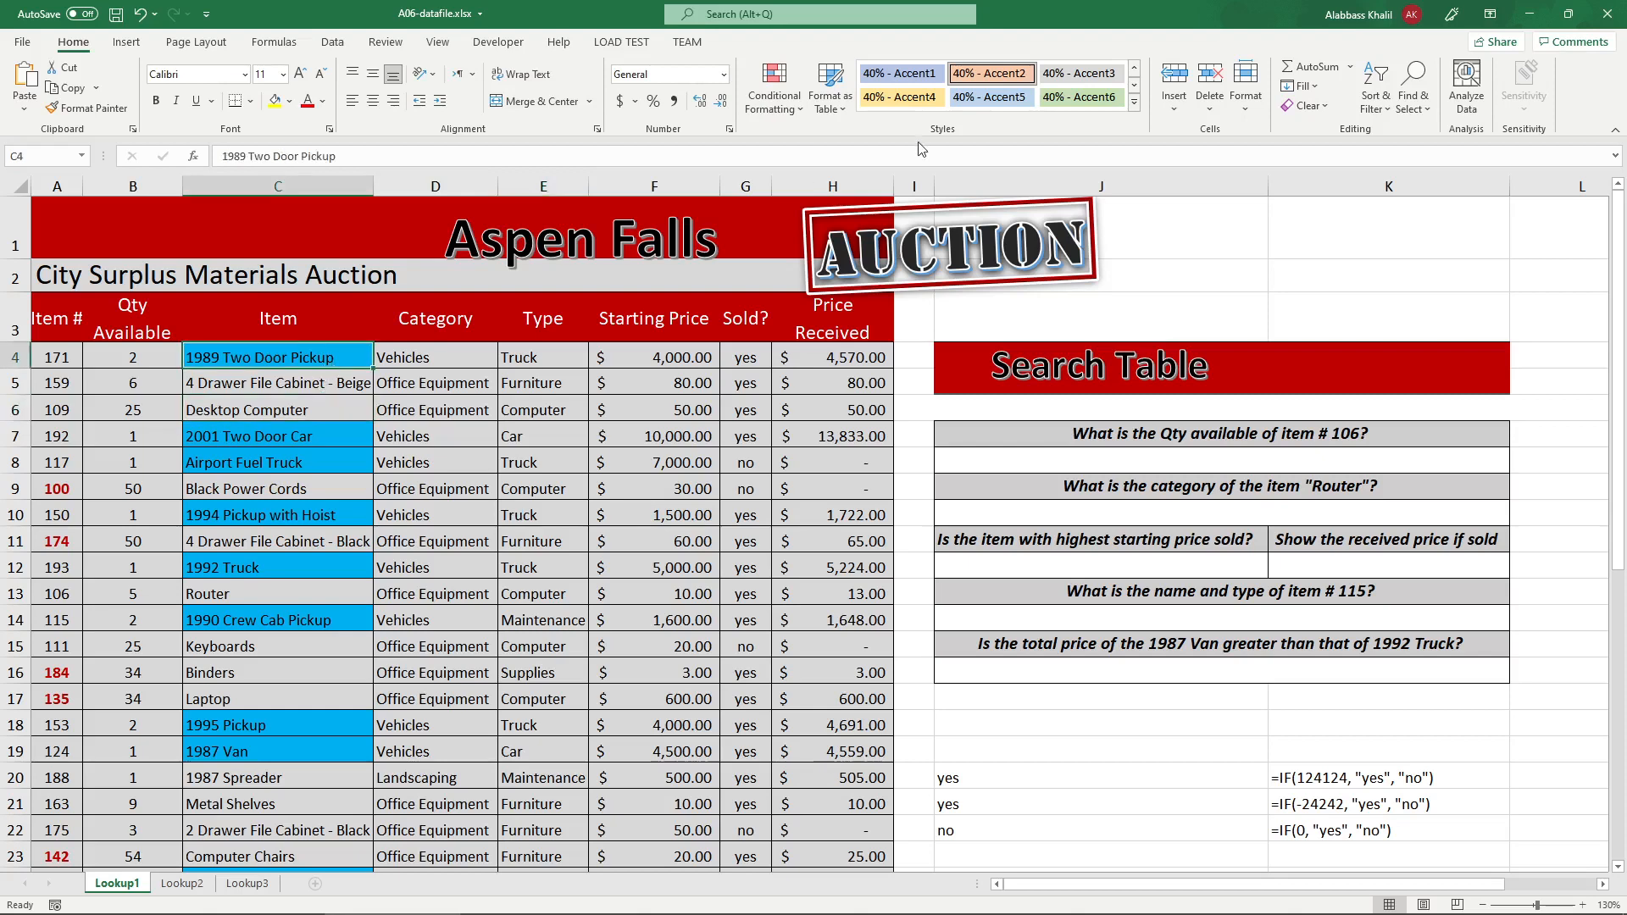
click(774, 89)
click(833, 386)
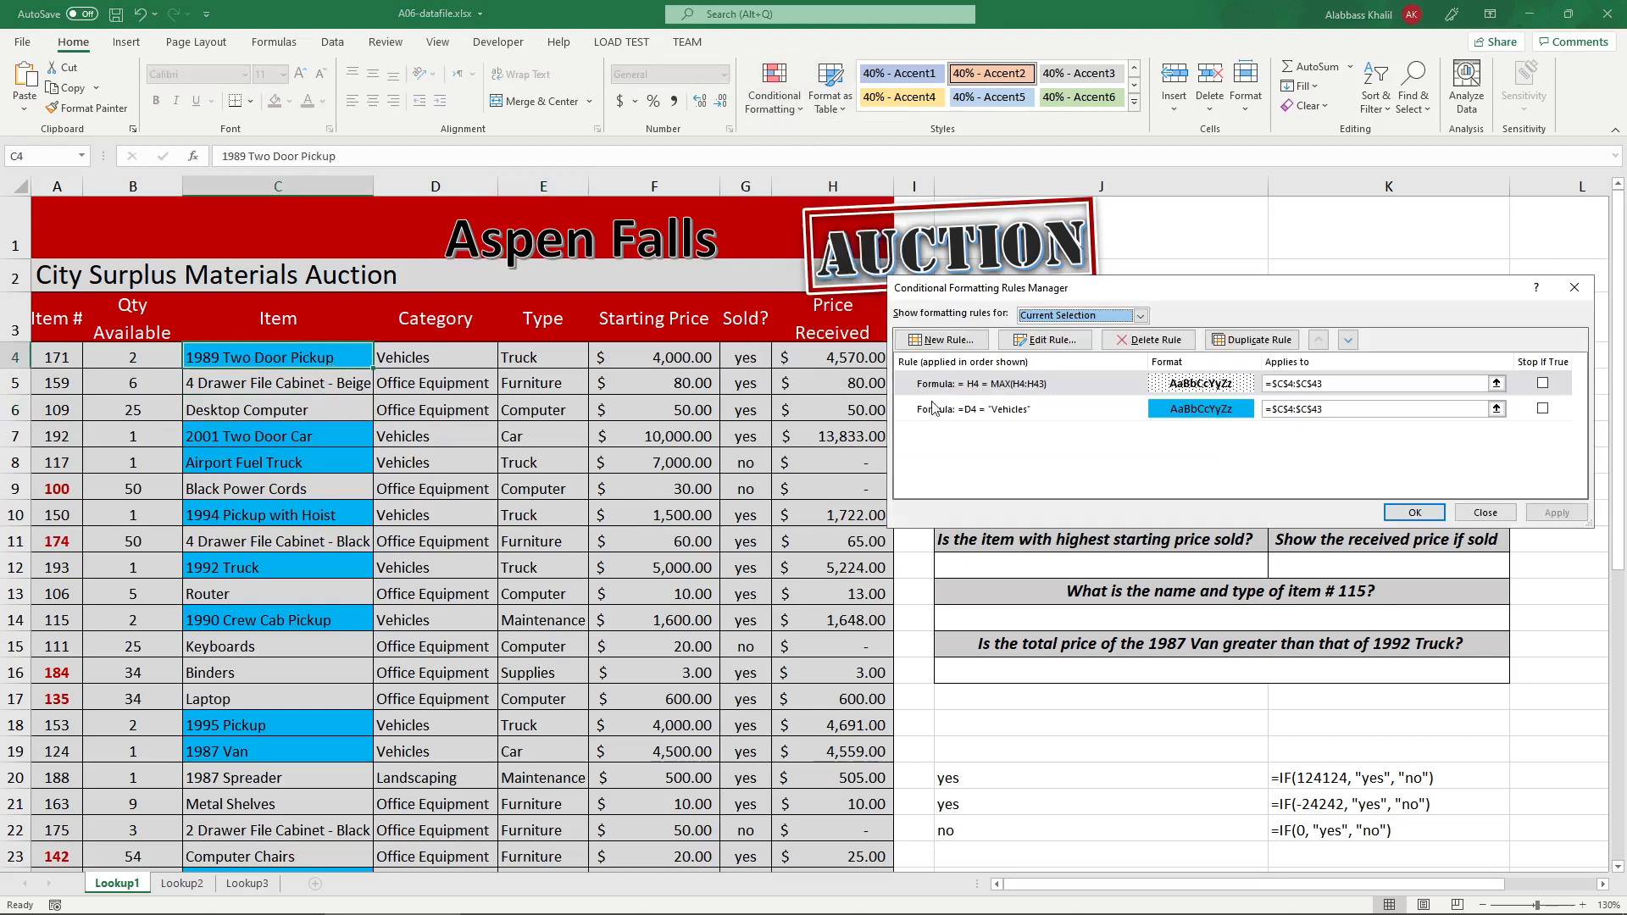
double_click(1107, 372)
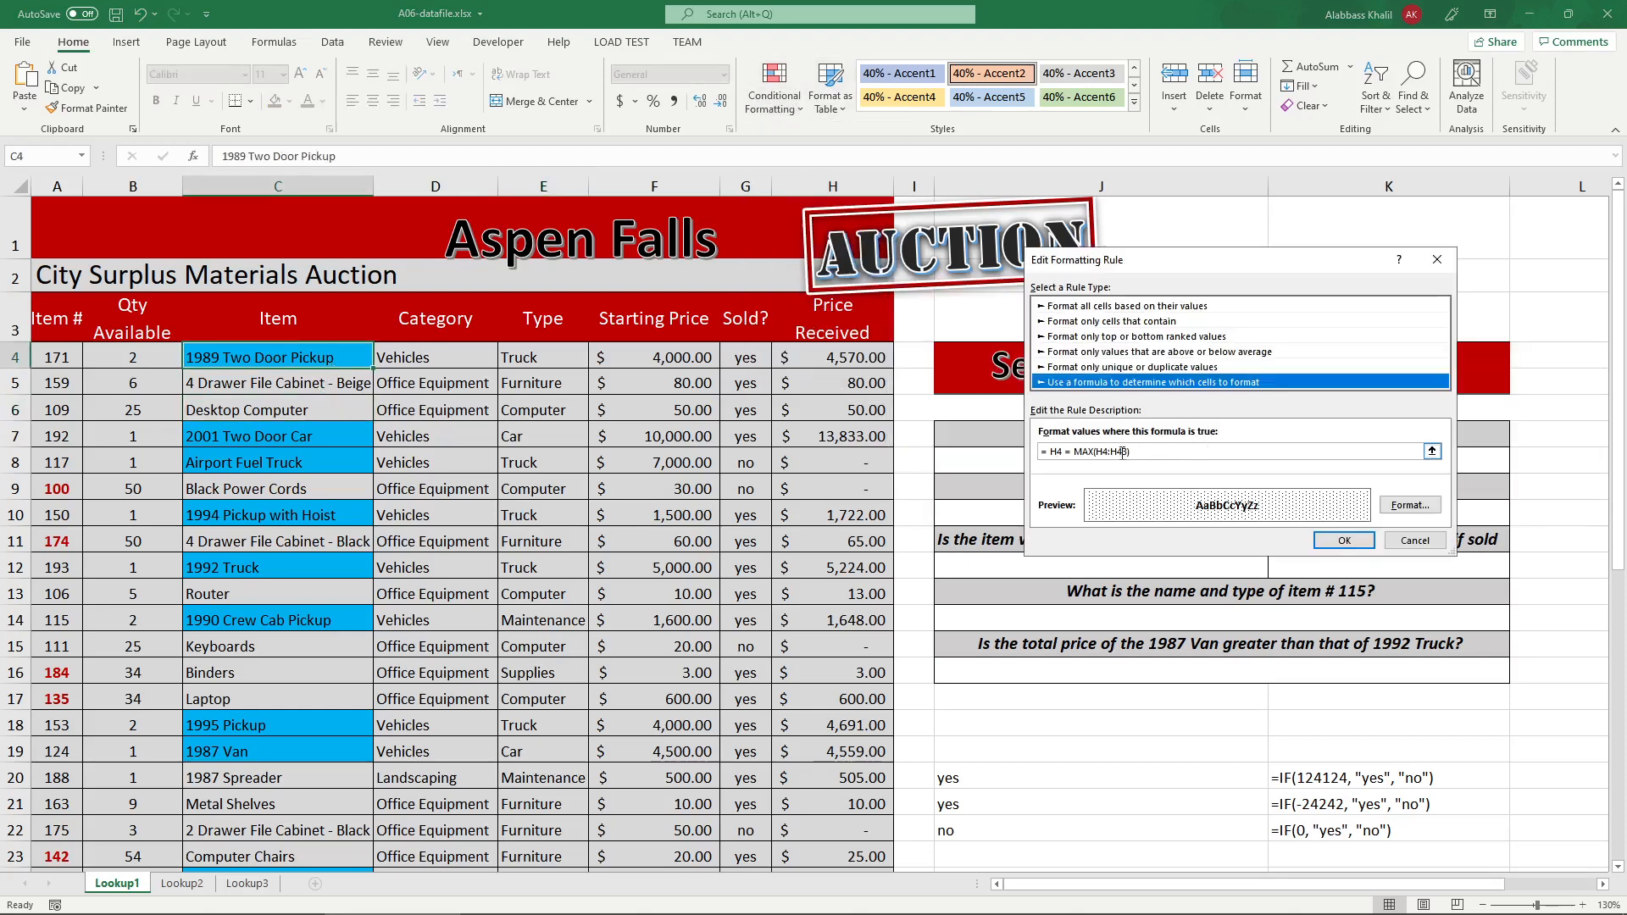
drag(1089, 452, 1131, 455)
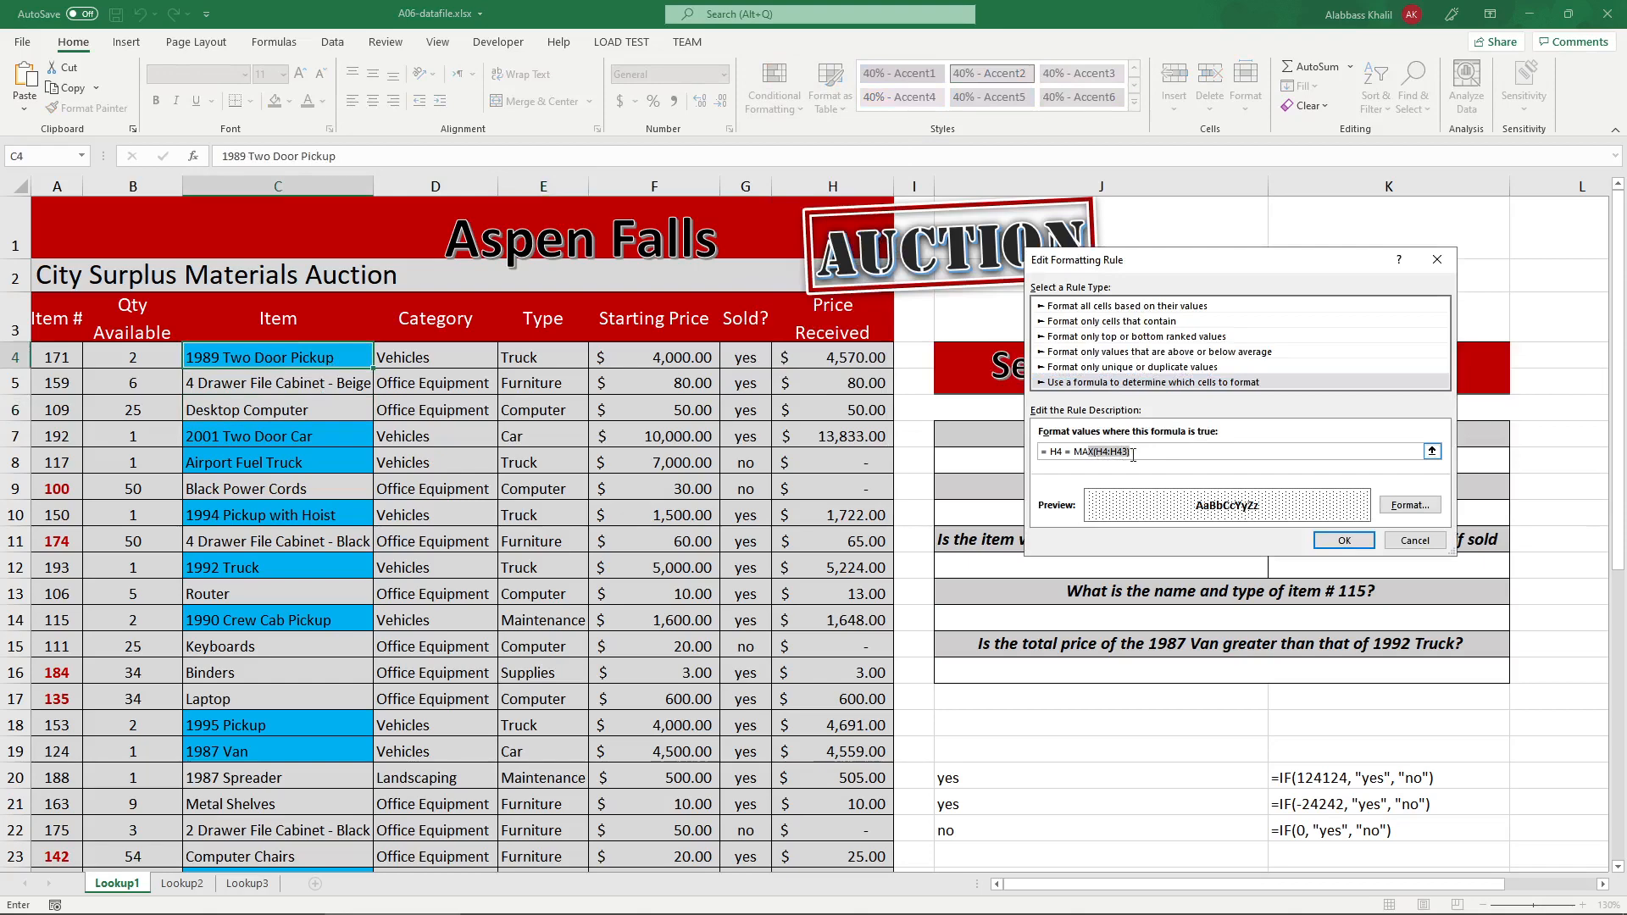
click(1415, 541)
click(1485, 513)
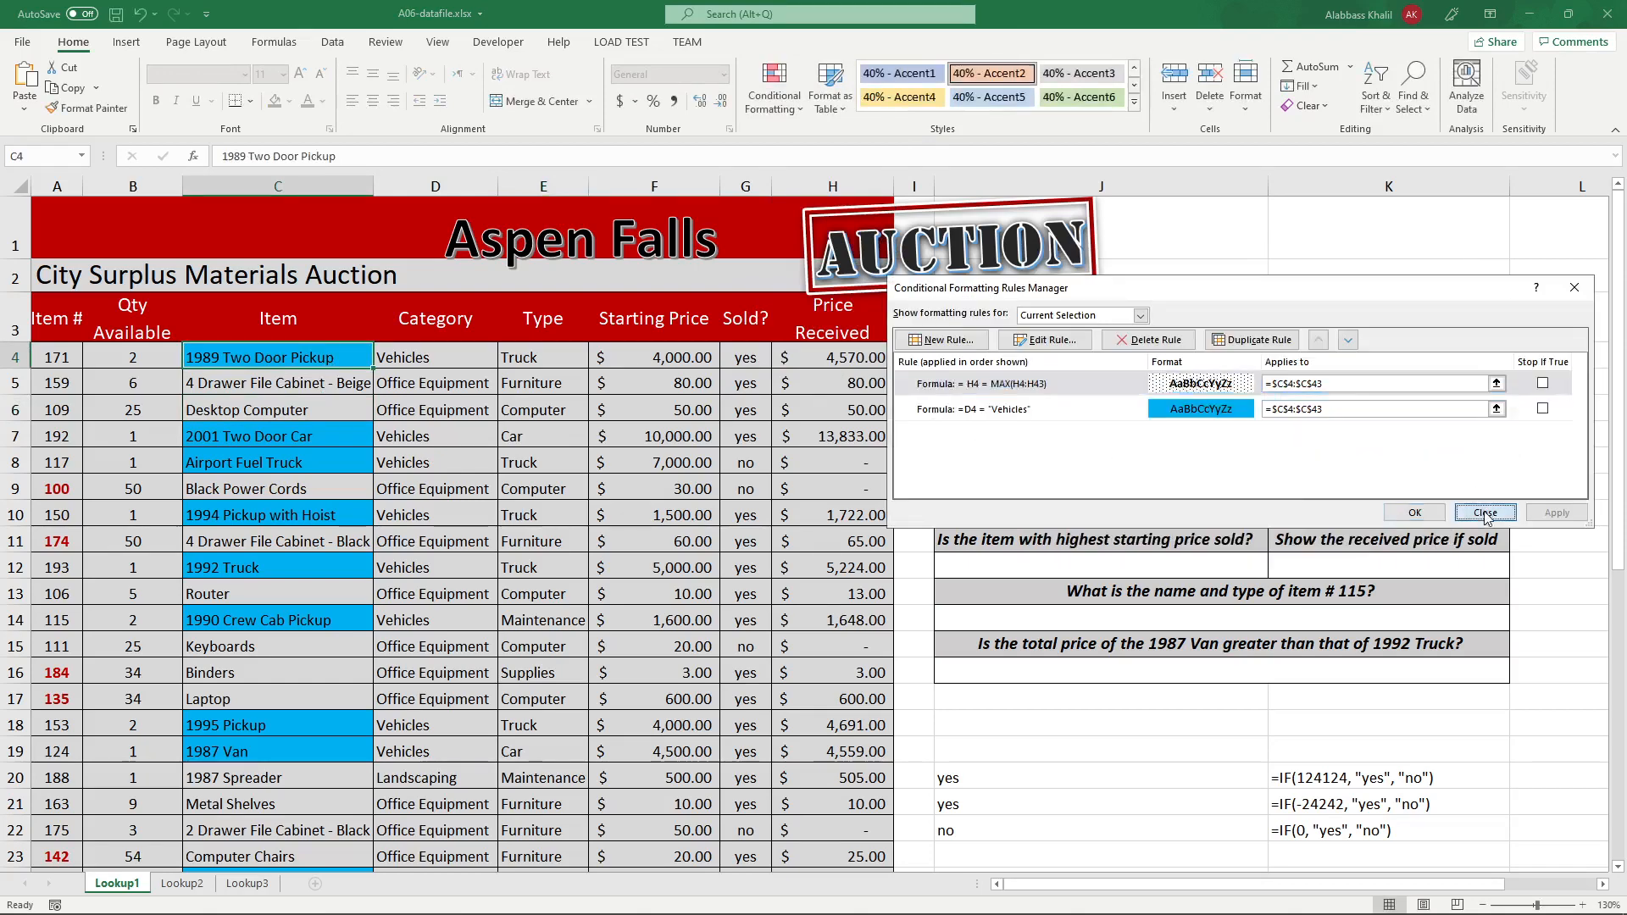
- Trace how the relative MAX range shifts down the Price Received column, starting from H4, H5, H6 and H7
drag(797, 359, 830, 911)
scroll(938, 462, up, 5)
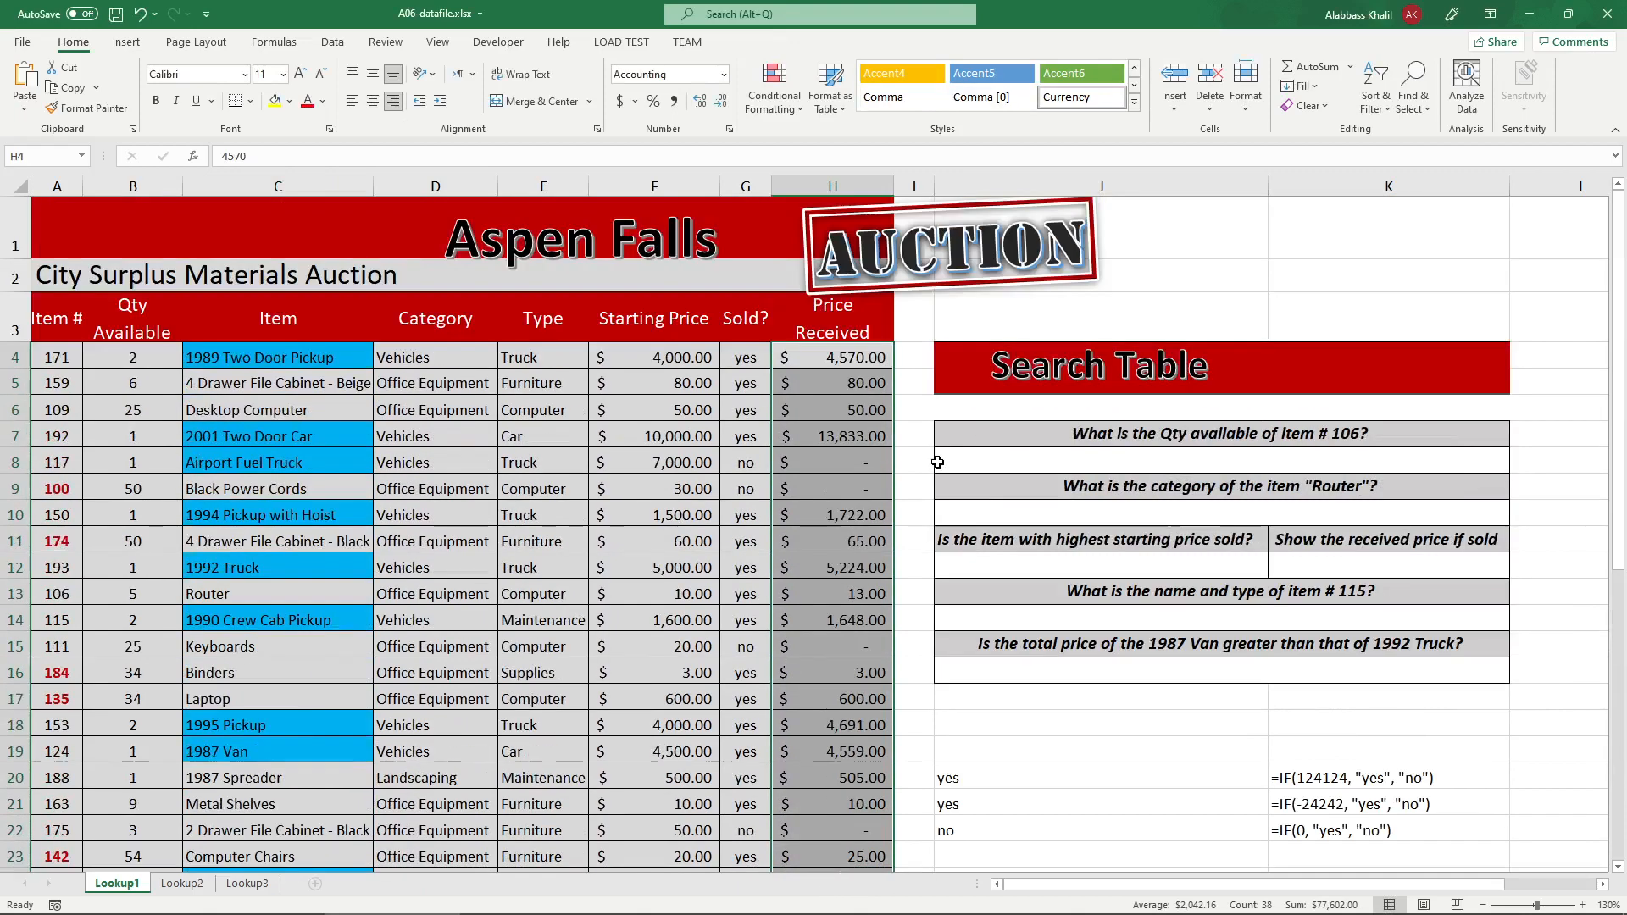
drag(861, 383, 856, 700)
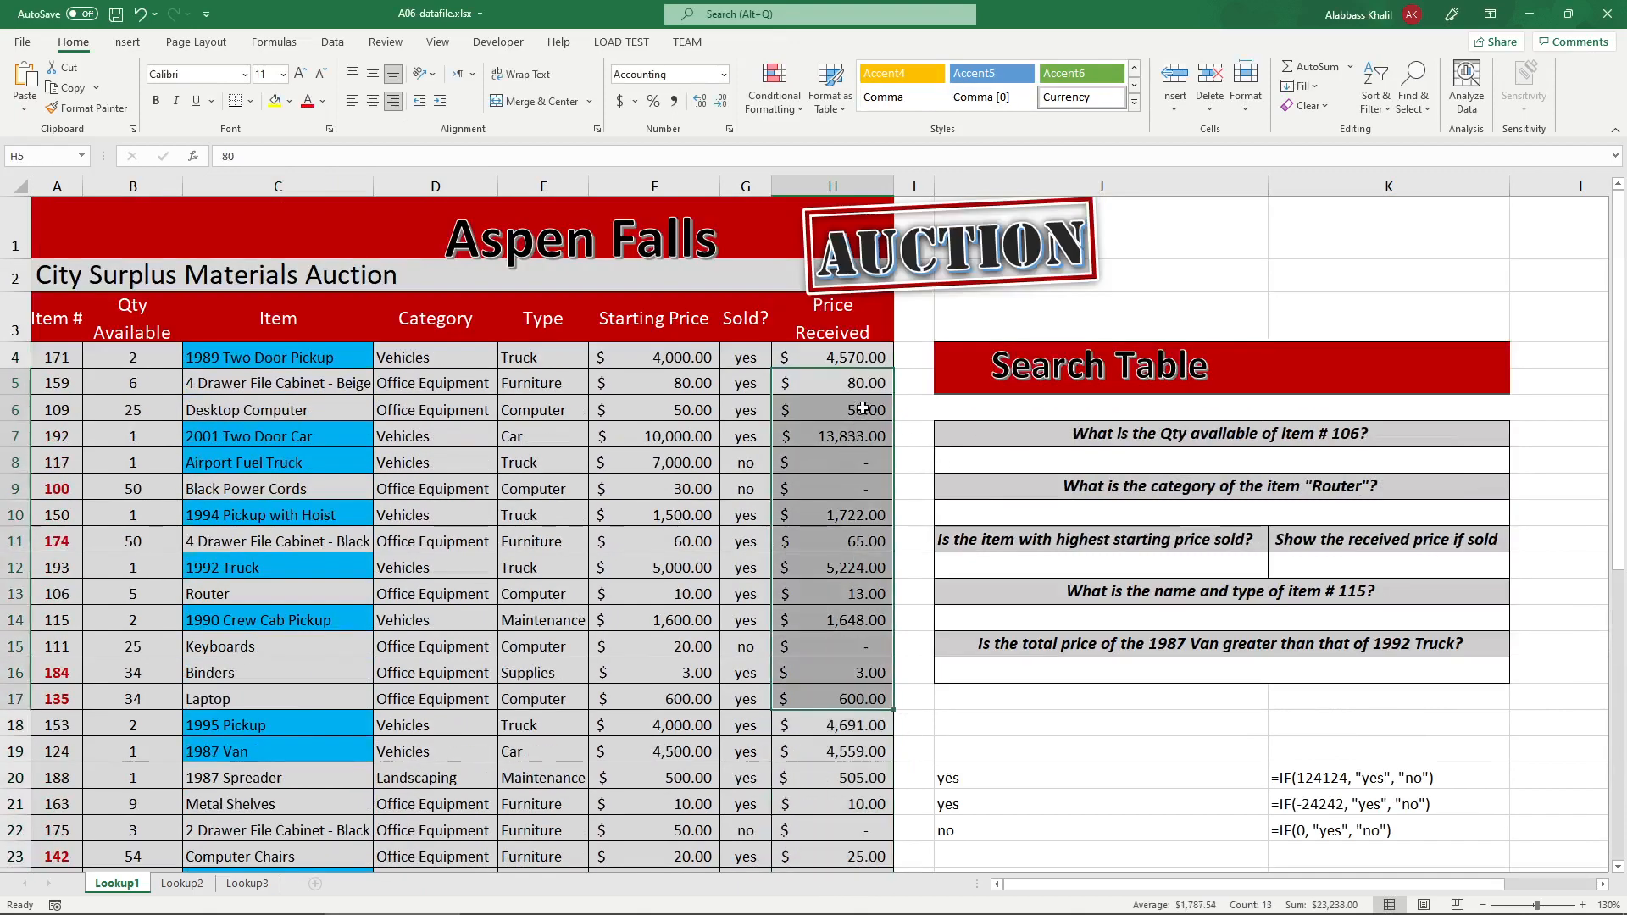
drag(863, 408, 828, 672)
drag(872, 439, 854, 696)
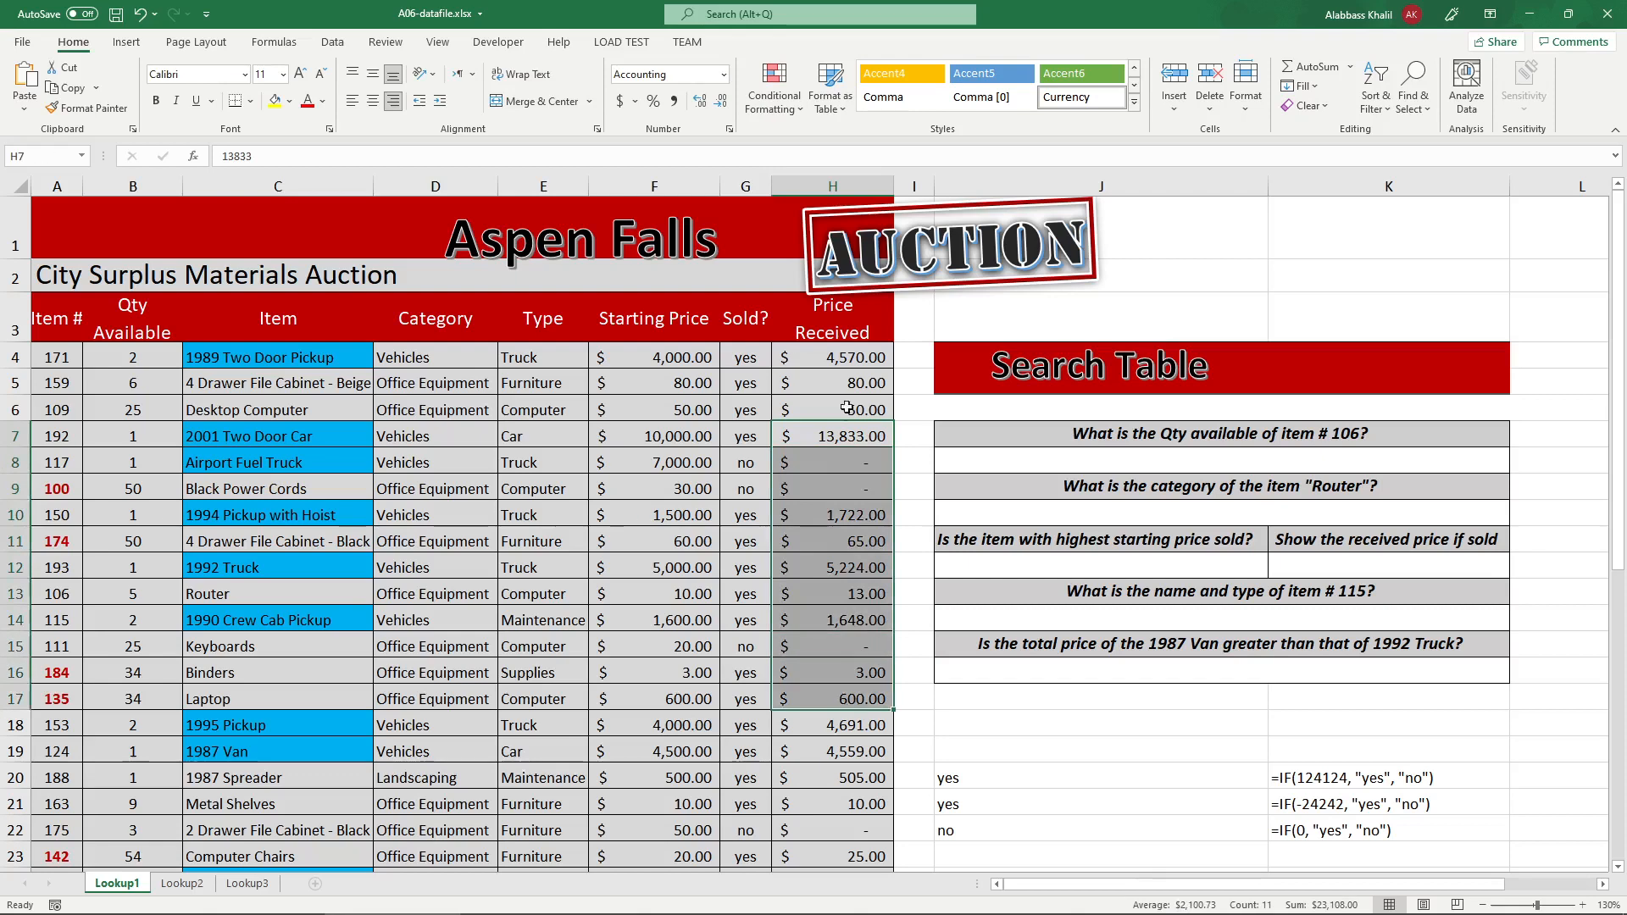
- Open the conditional formatting rules that apply to C4 and select the highest price rule
click(856, 360)
click(767, 103)
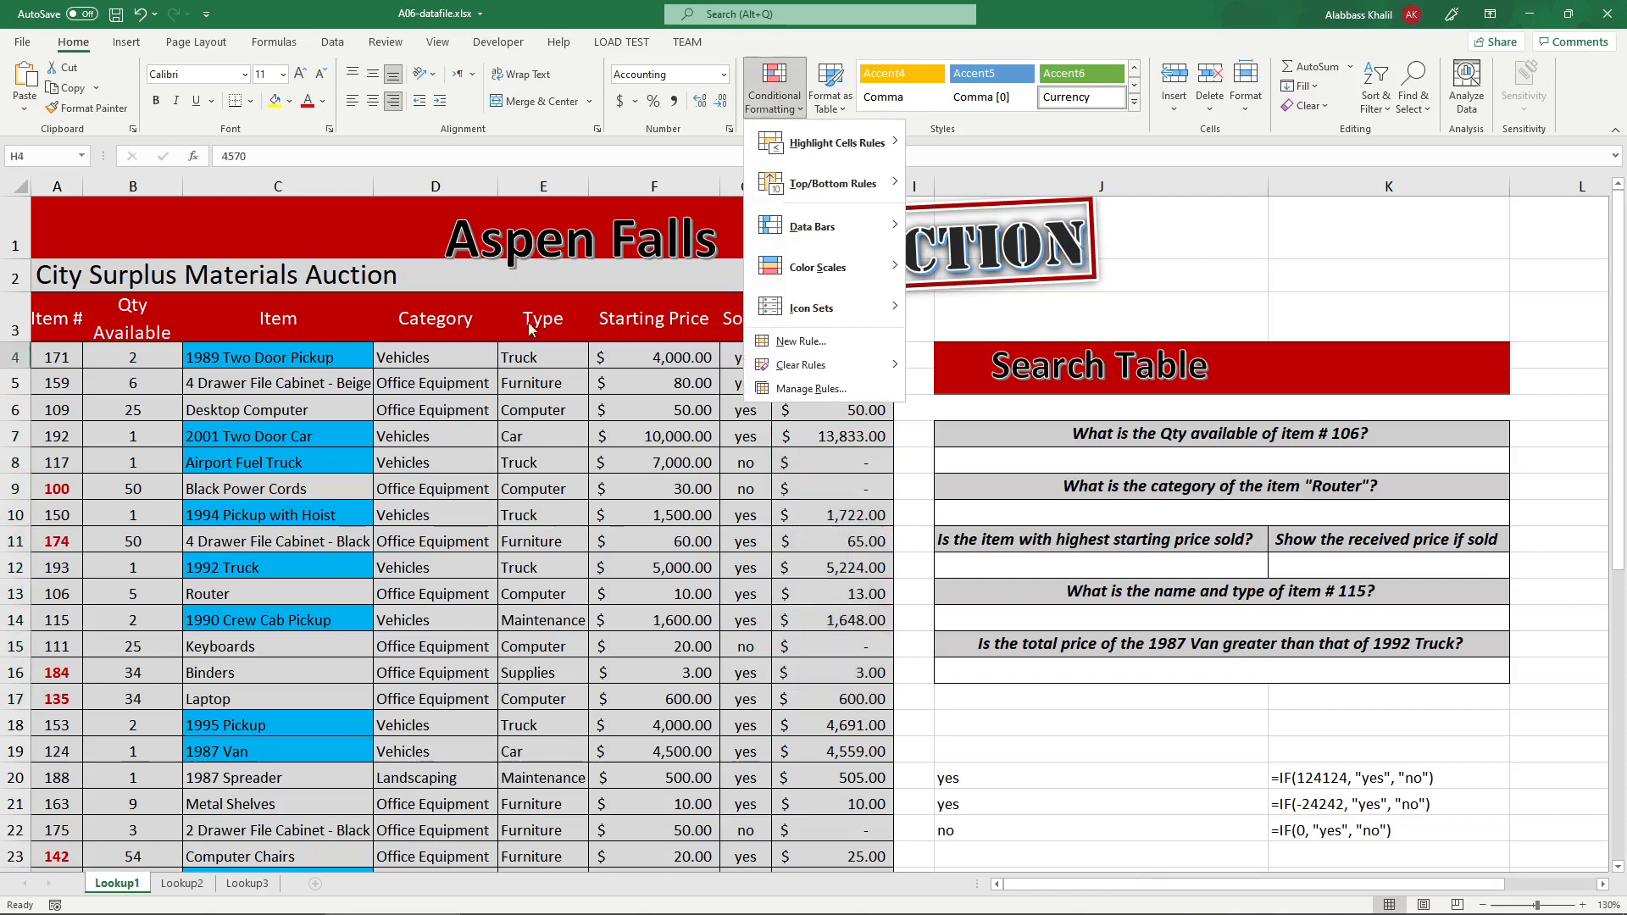
click(315, 369)
click(335, 349)
click(767, 93)
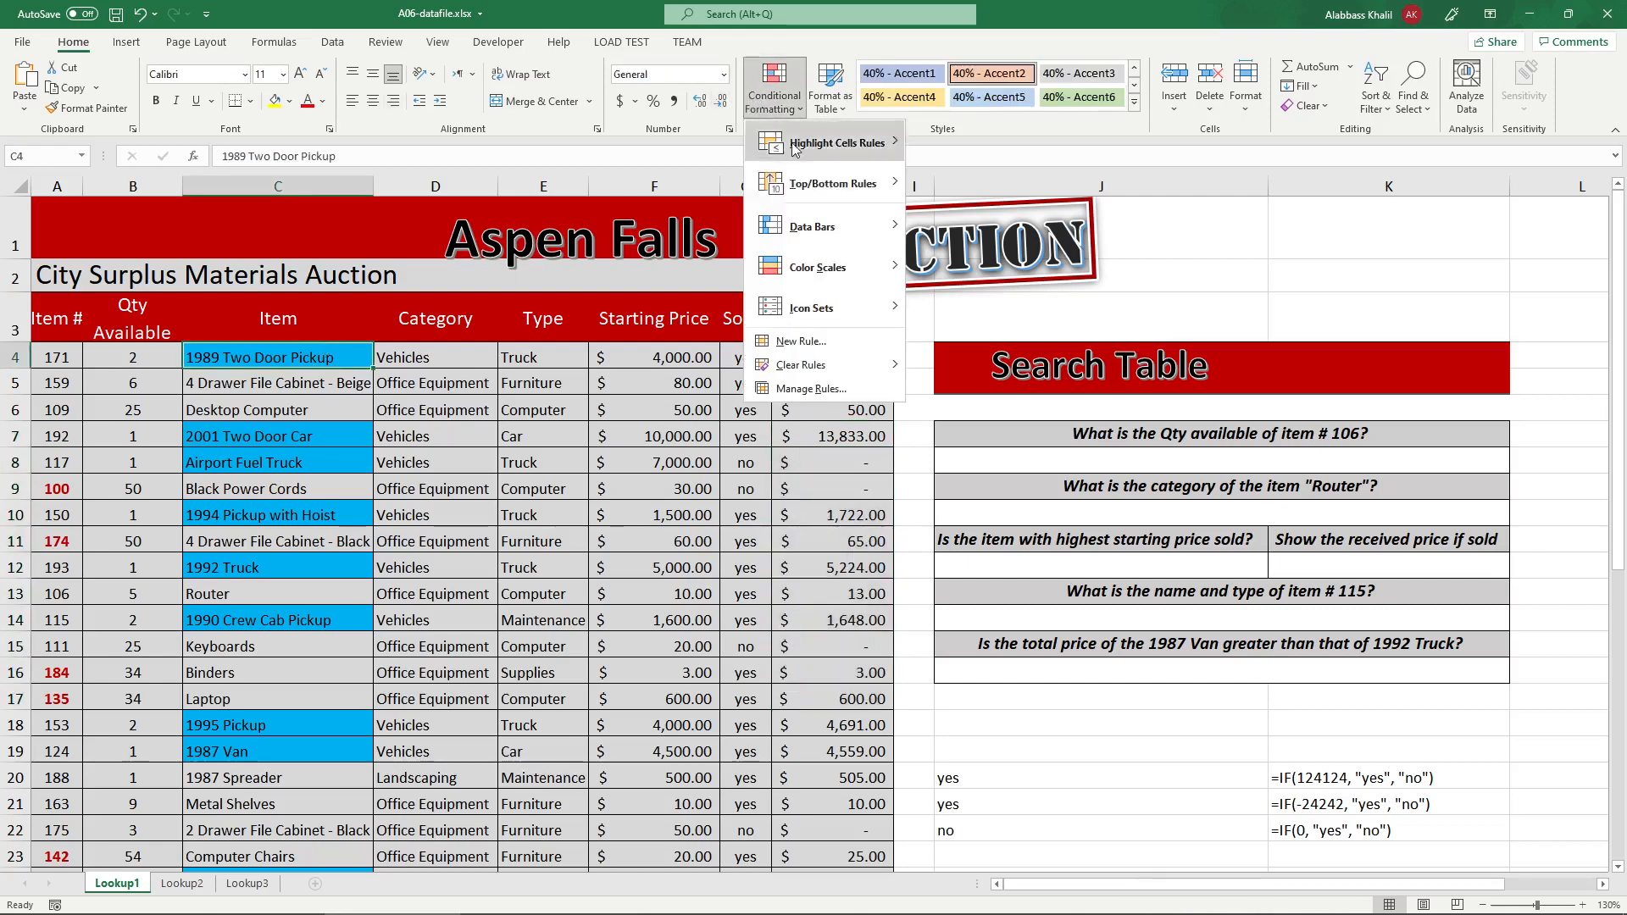
click(801, 392)
click(1032, 388)
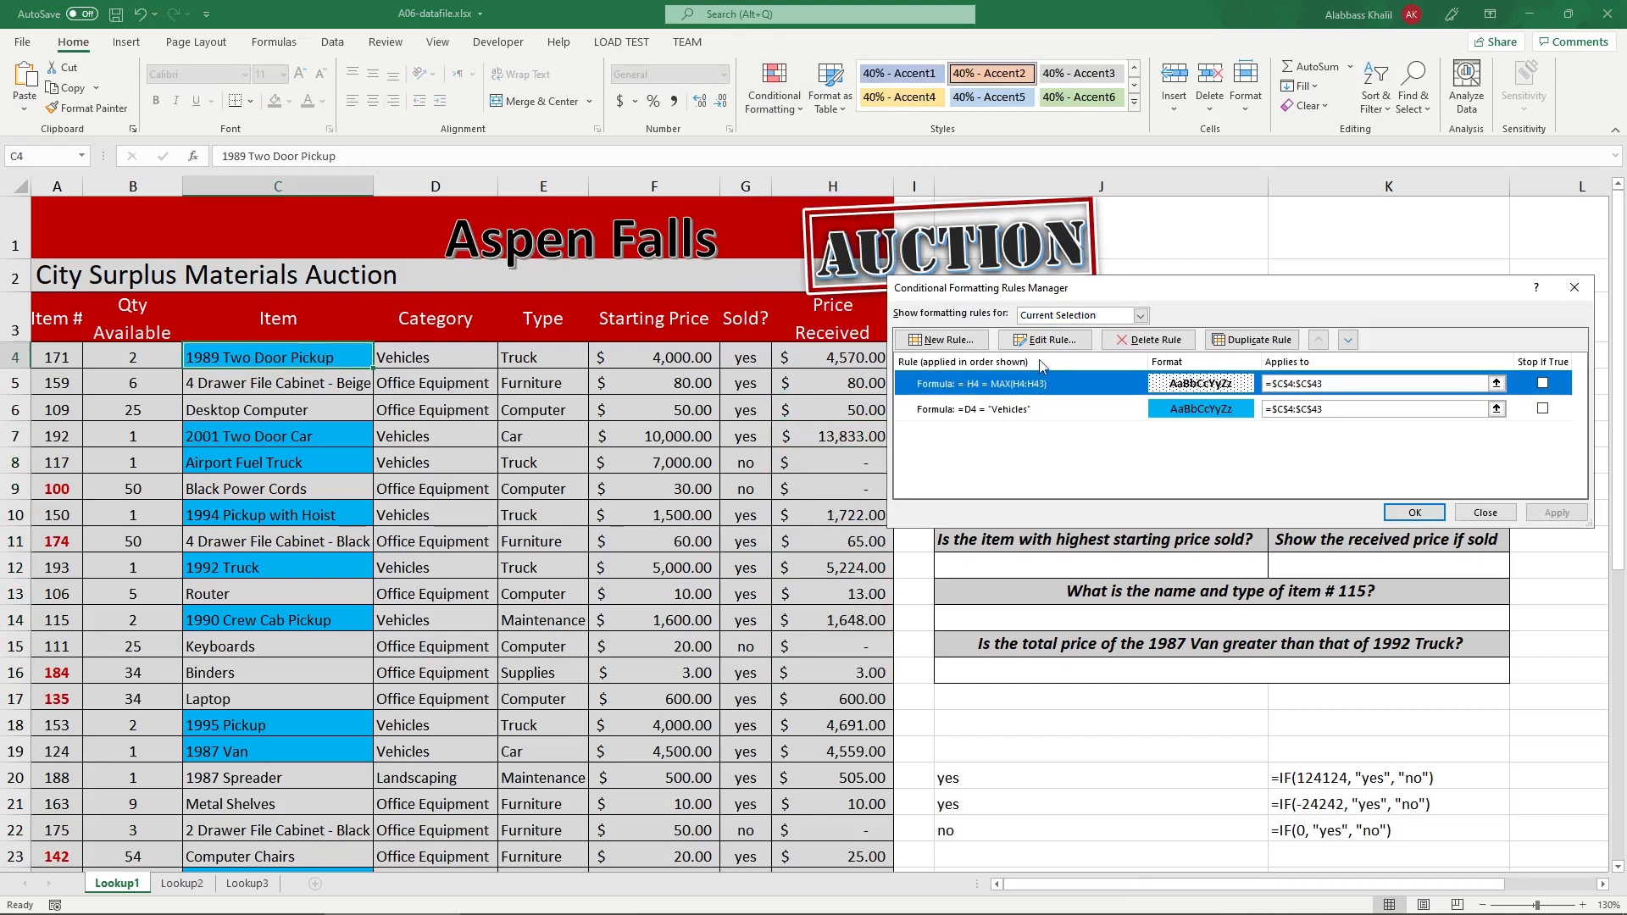
click(1042, 347)
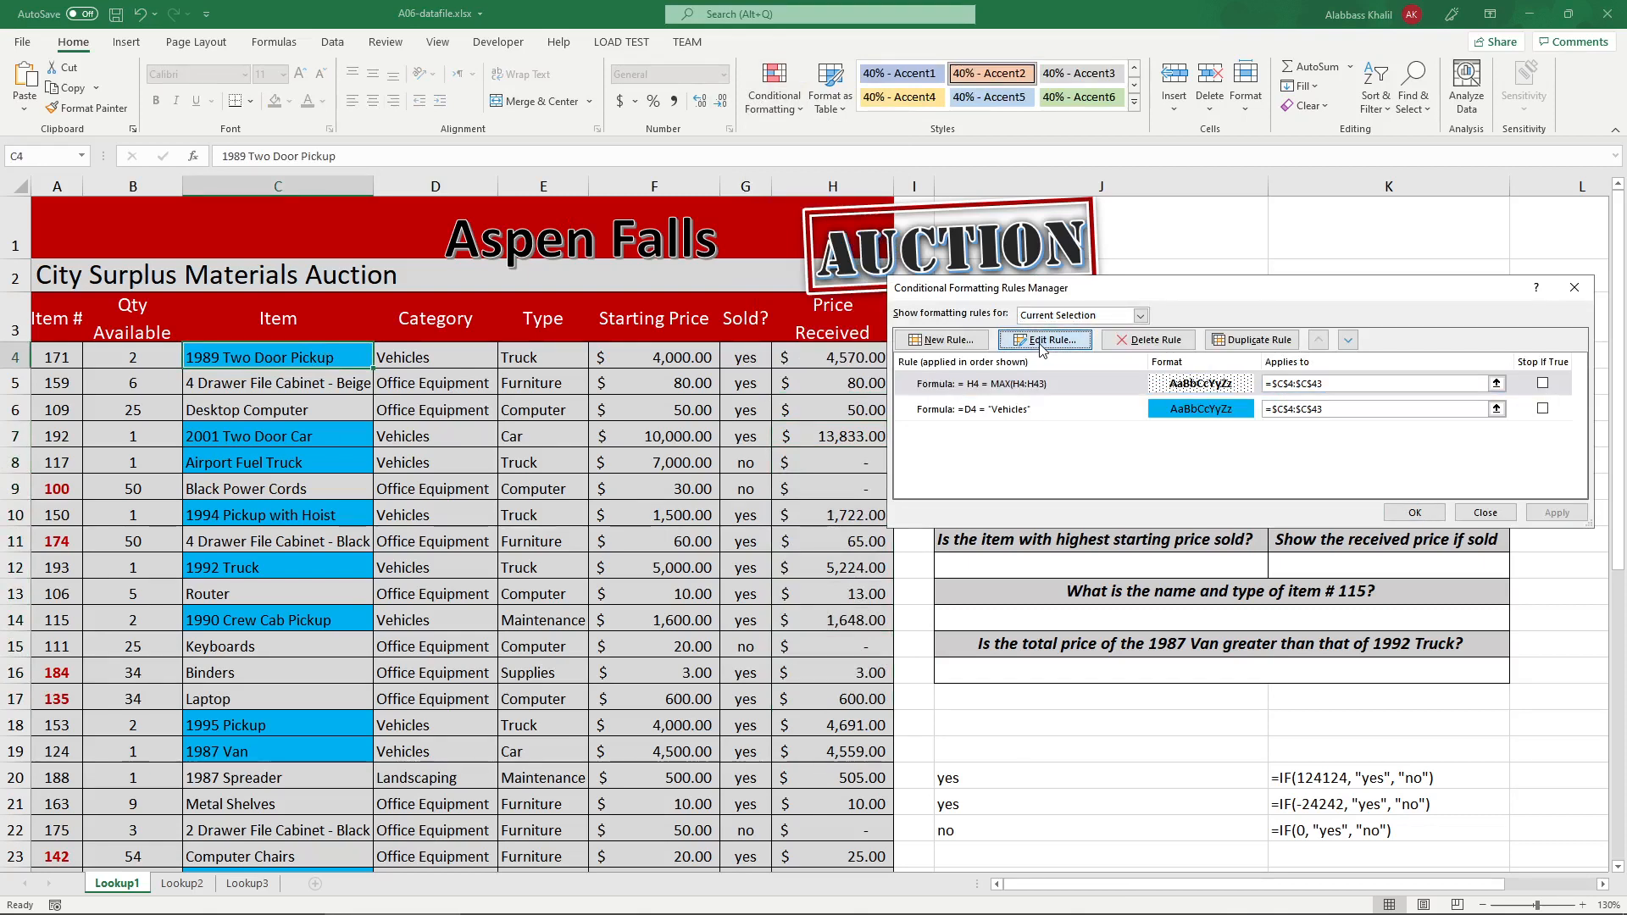
click(947, 339)
click(1140, 367)
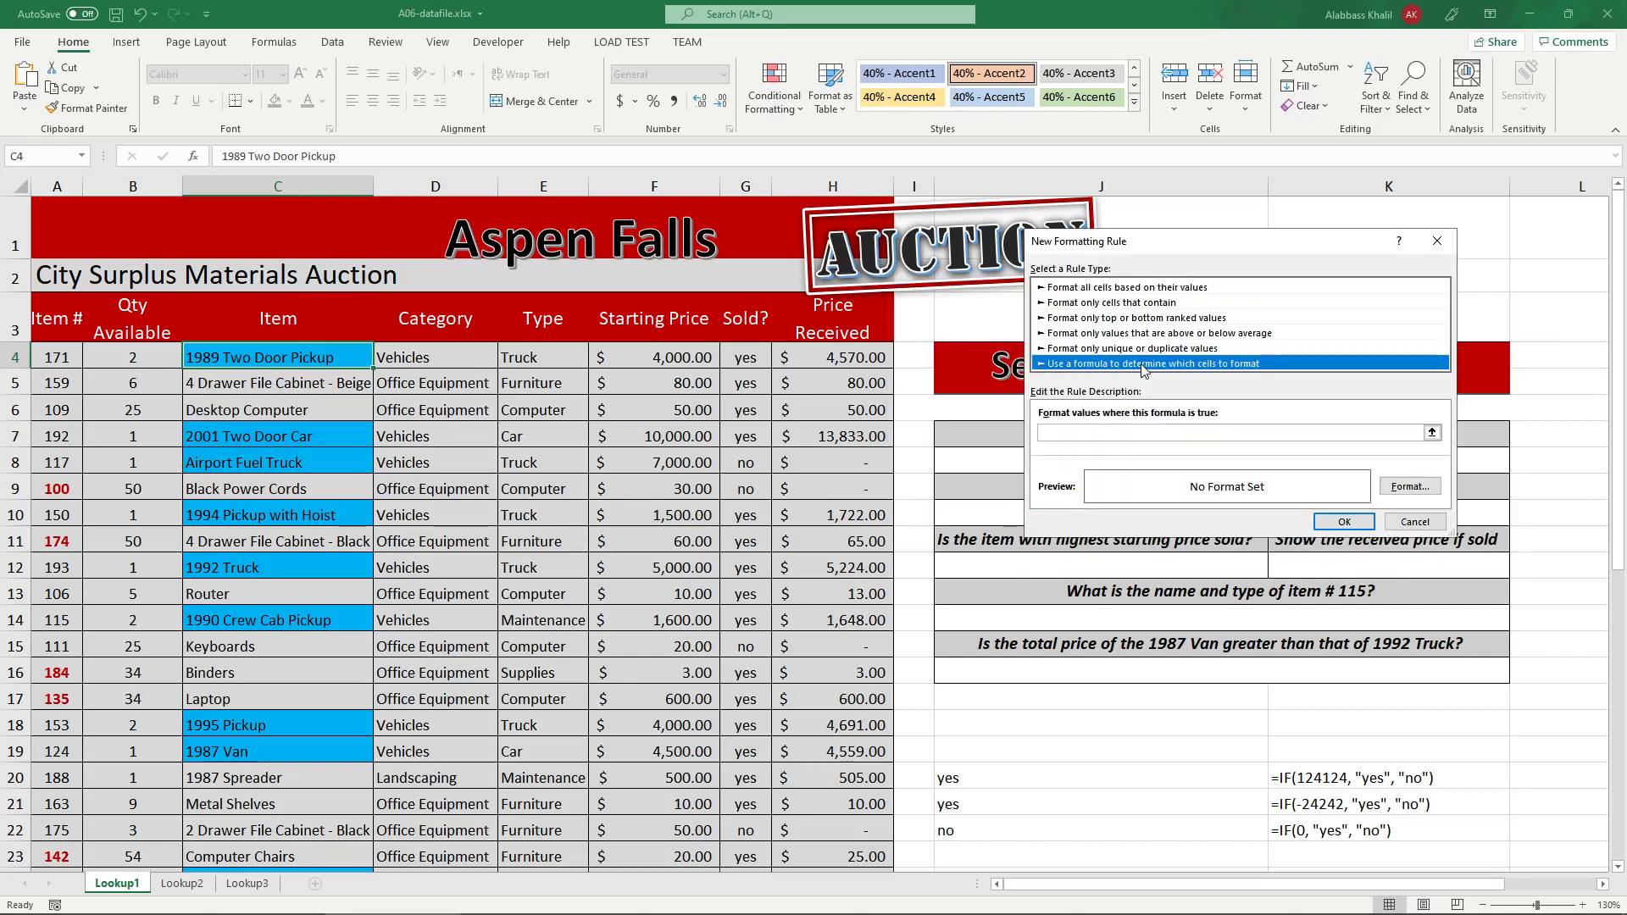
click(1415, 521)
double_click(1055, 383)
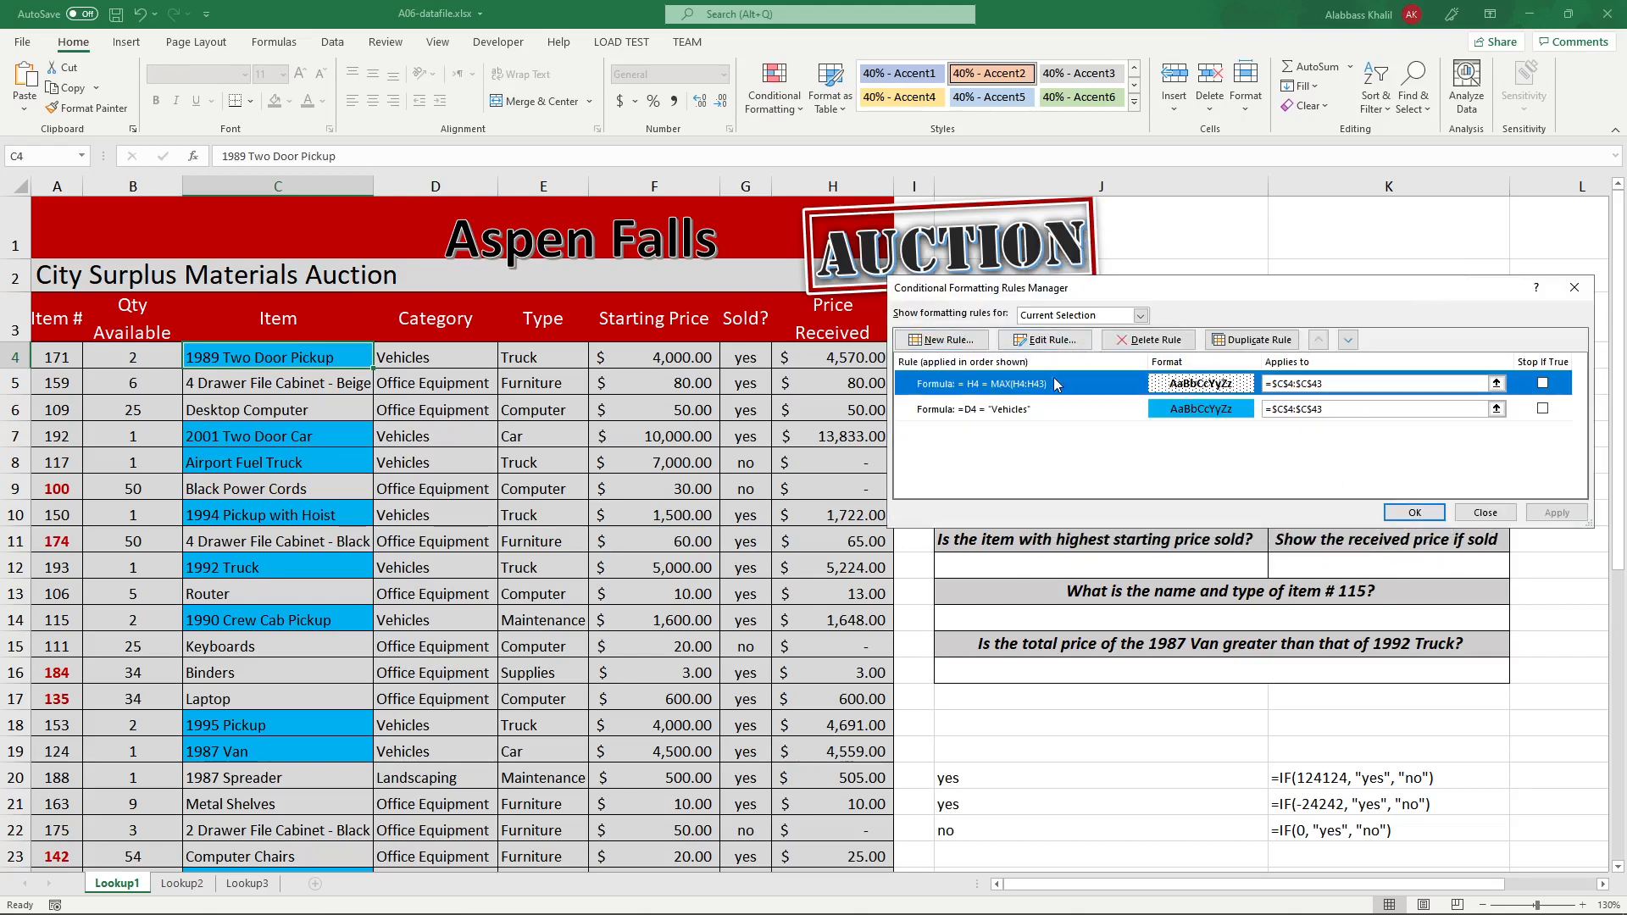
click(1420, 540)
click(1139, 351)
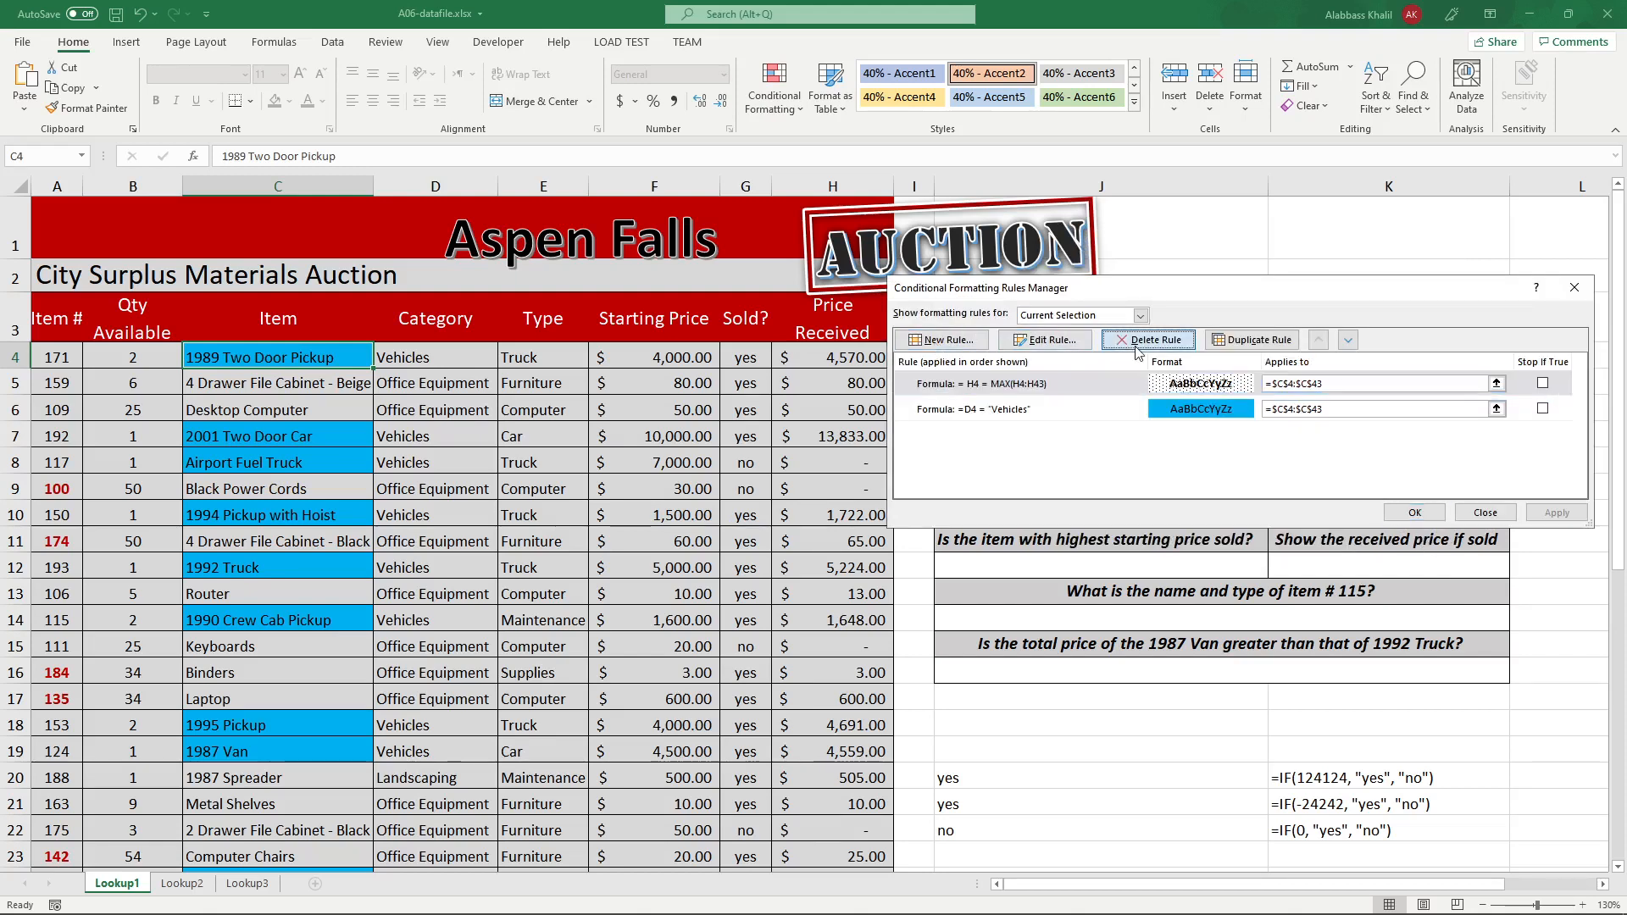
- Edit the highest price rule so the MAX range is absolute, $H$4:$H$43, and apply it to the Item column
click(996, 386)
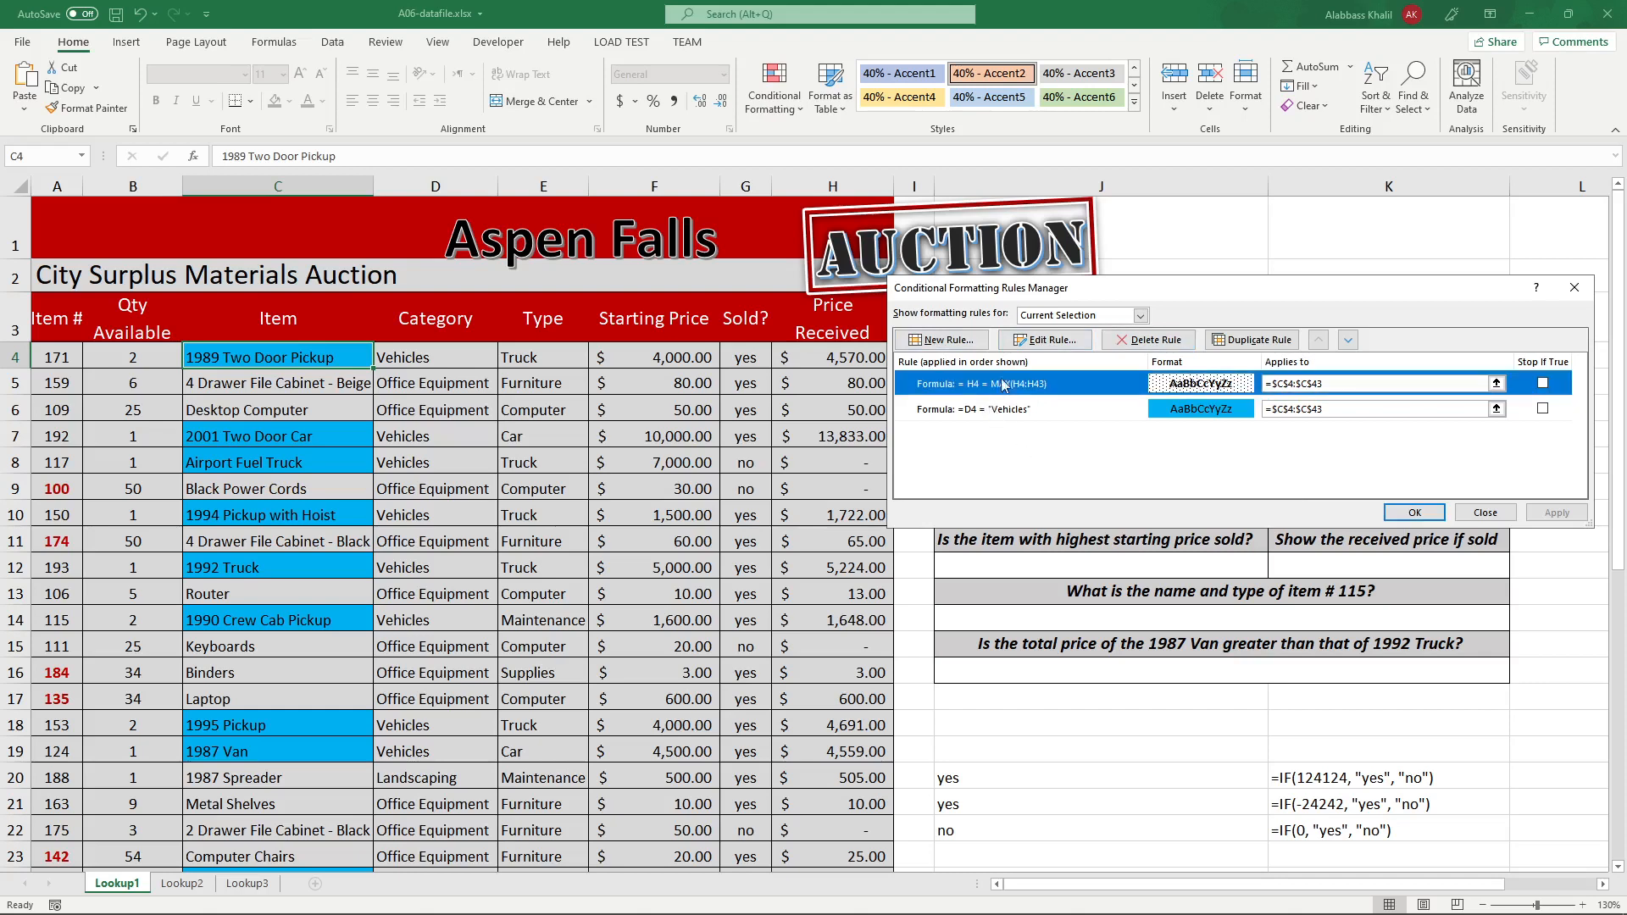
click(1054, 340)
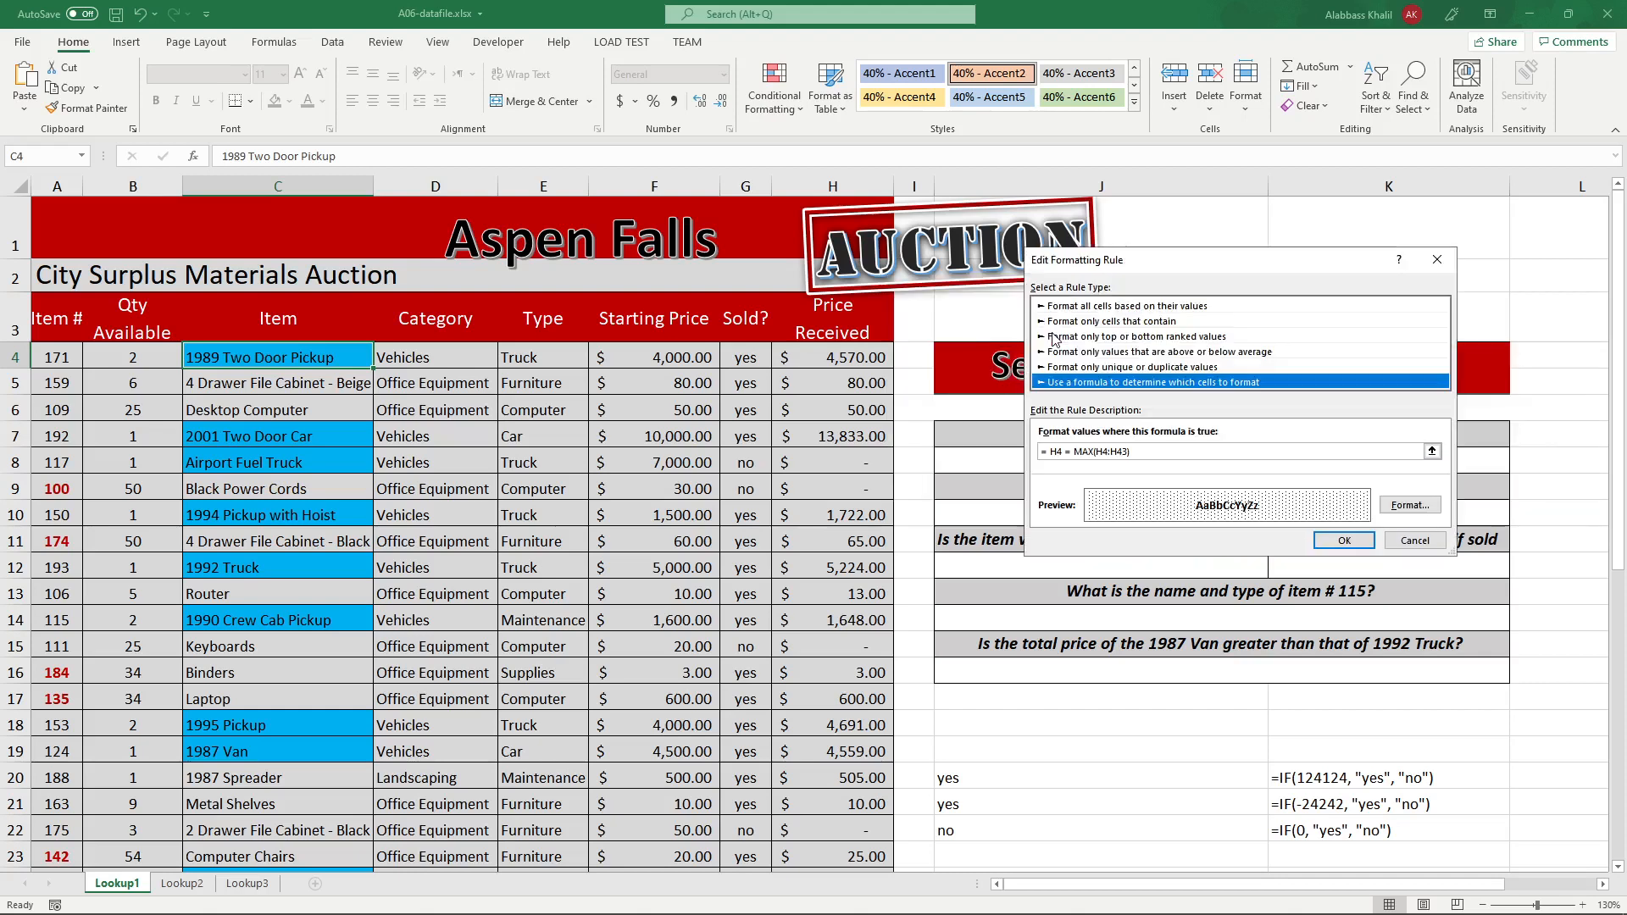
click(1096, 452)
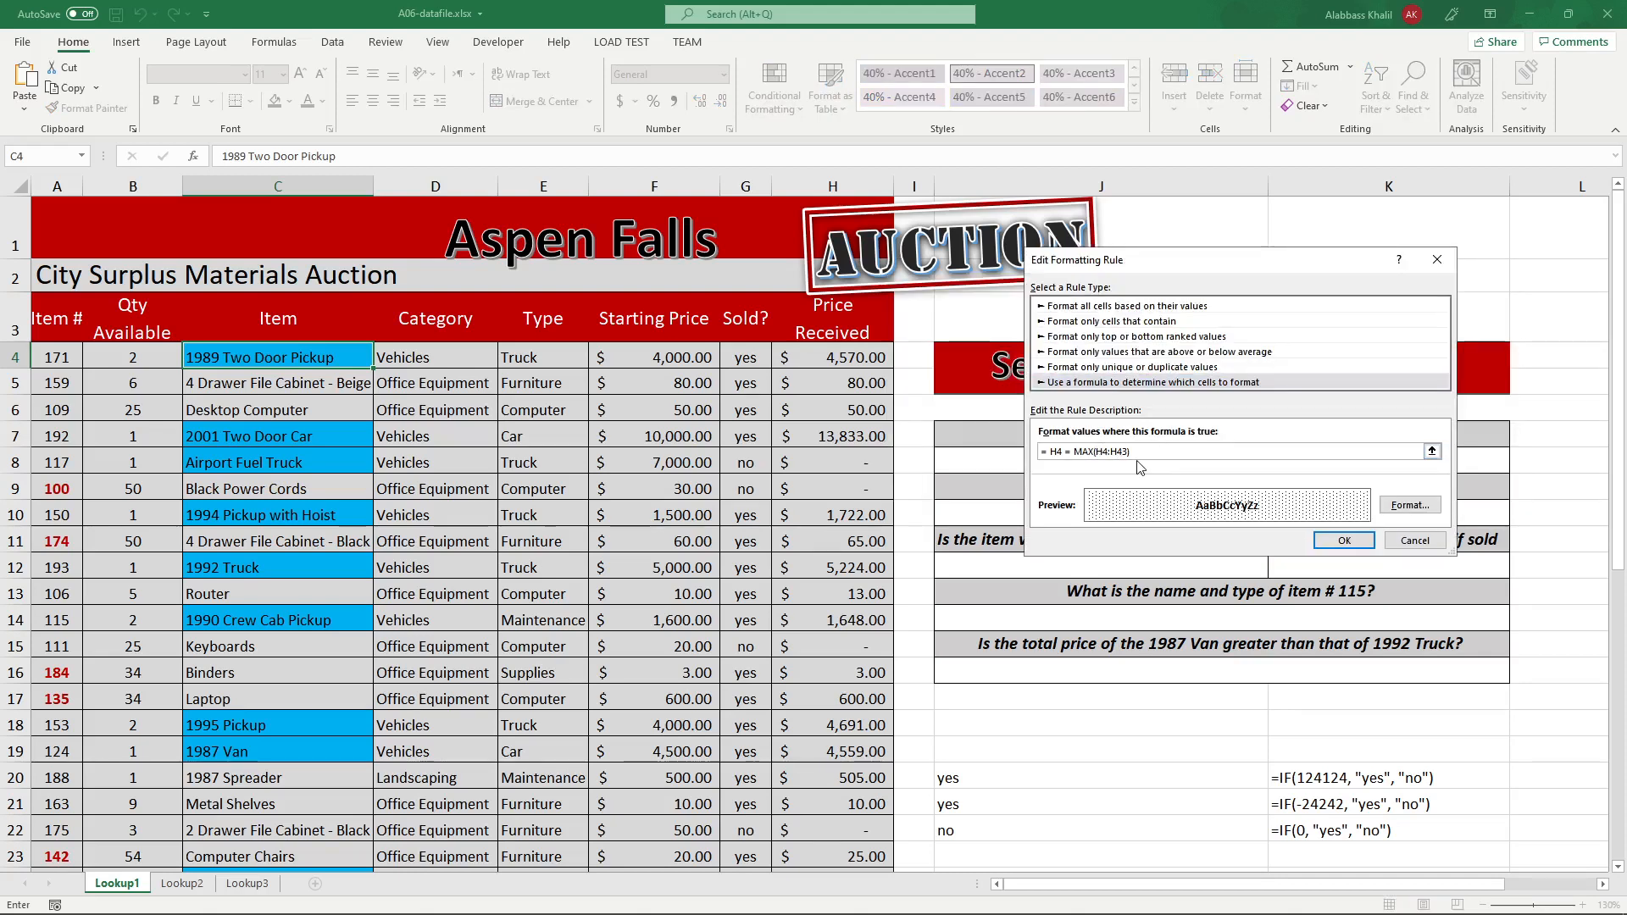
text($)
key(Right)
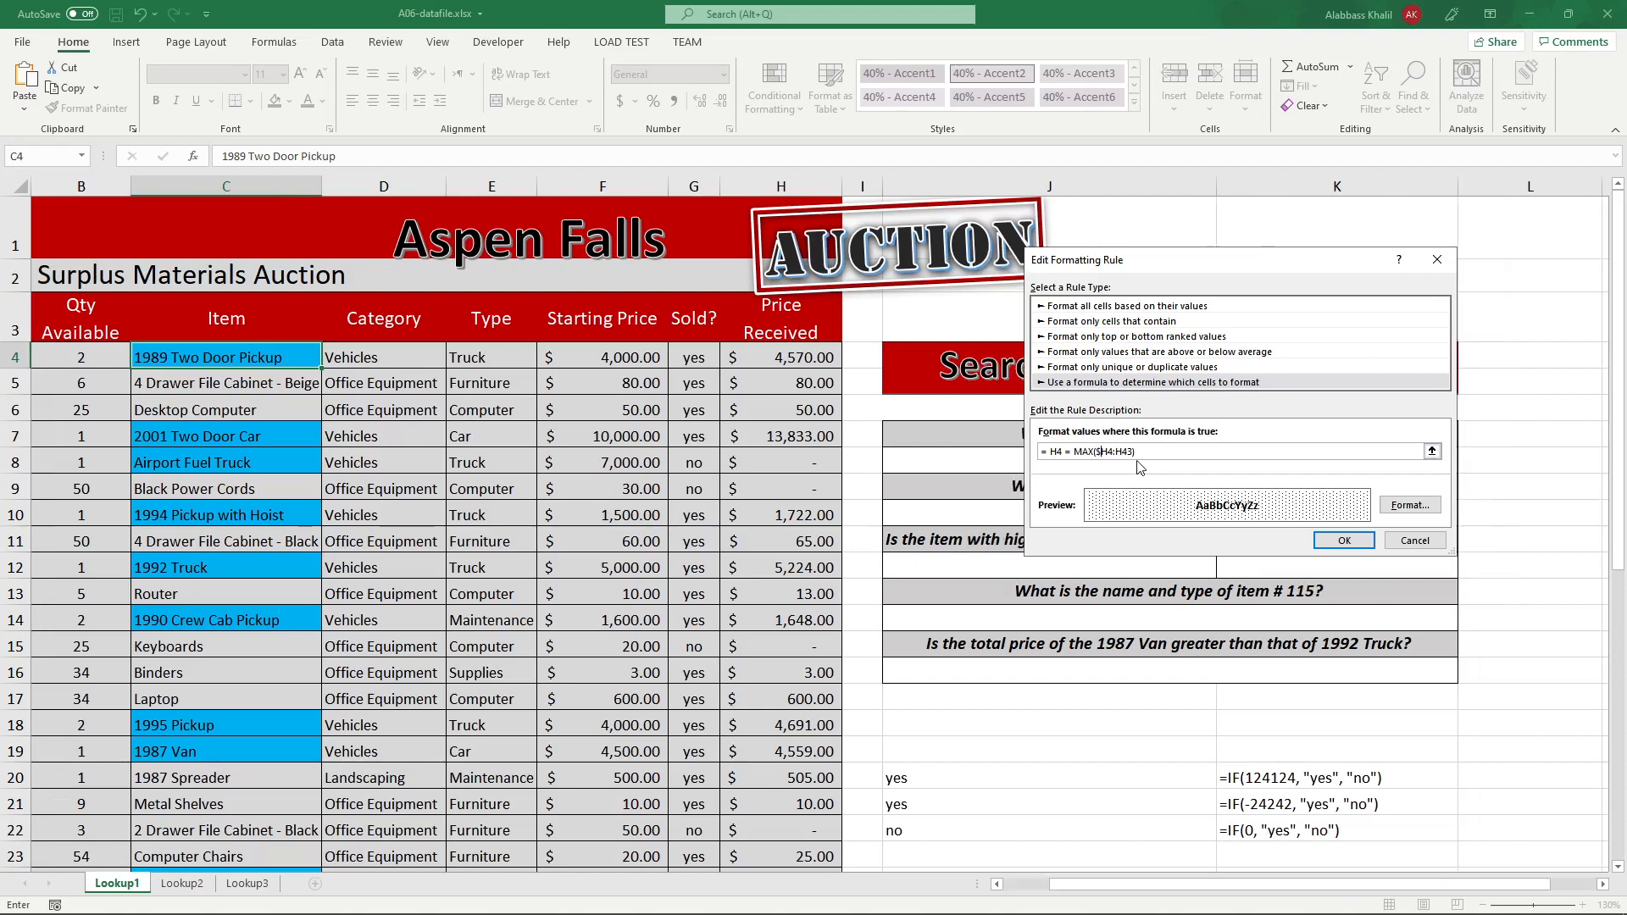
text($H$)
click(1348, 542)
click(1416, 512)
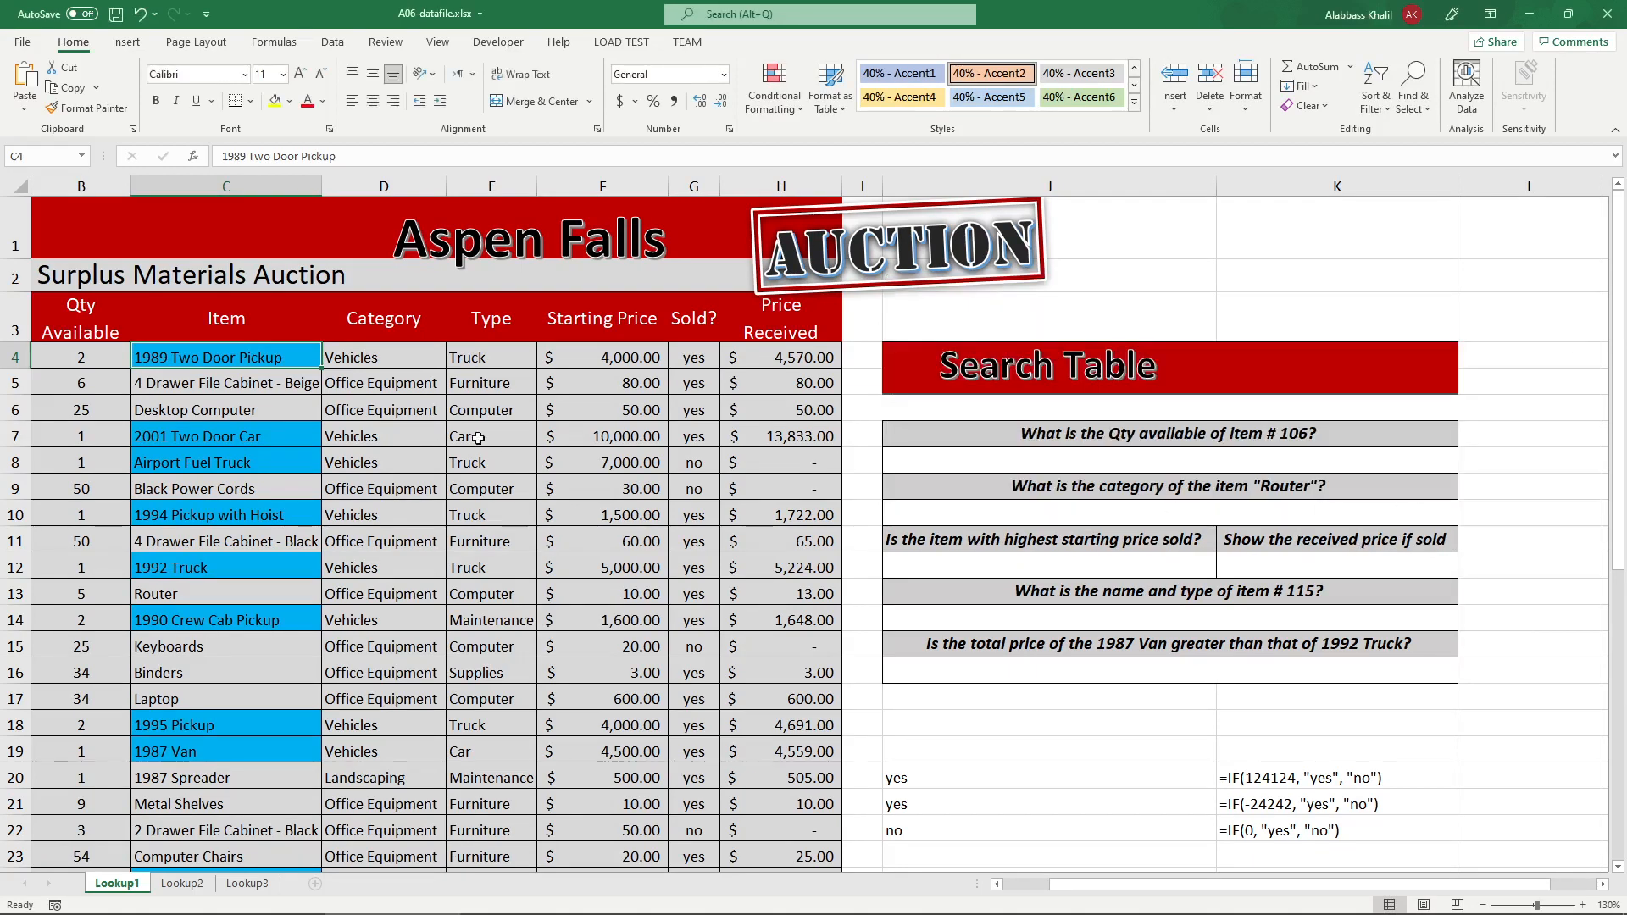
- Check the item formatting down to row 43 and fill the 1972 Bulldozer's price received in H38 with yellow
scroll(415, 475, down, 7)
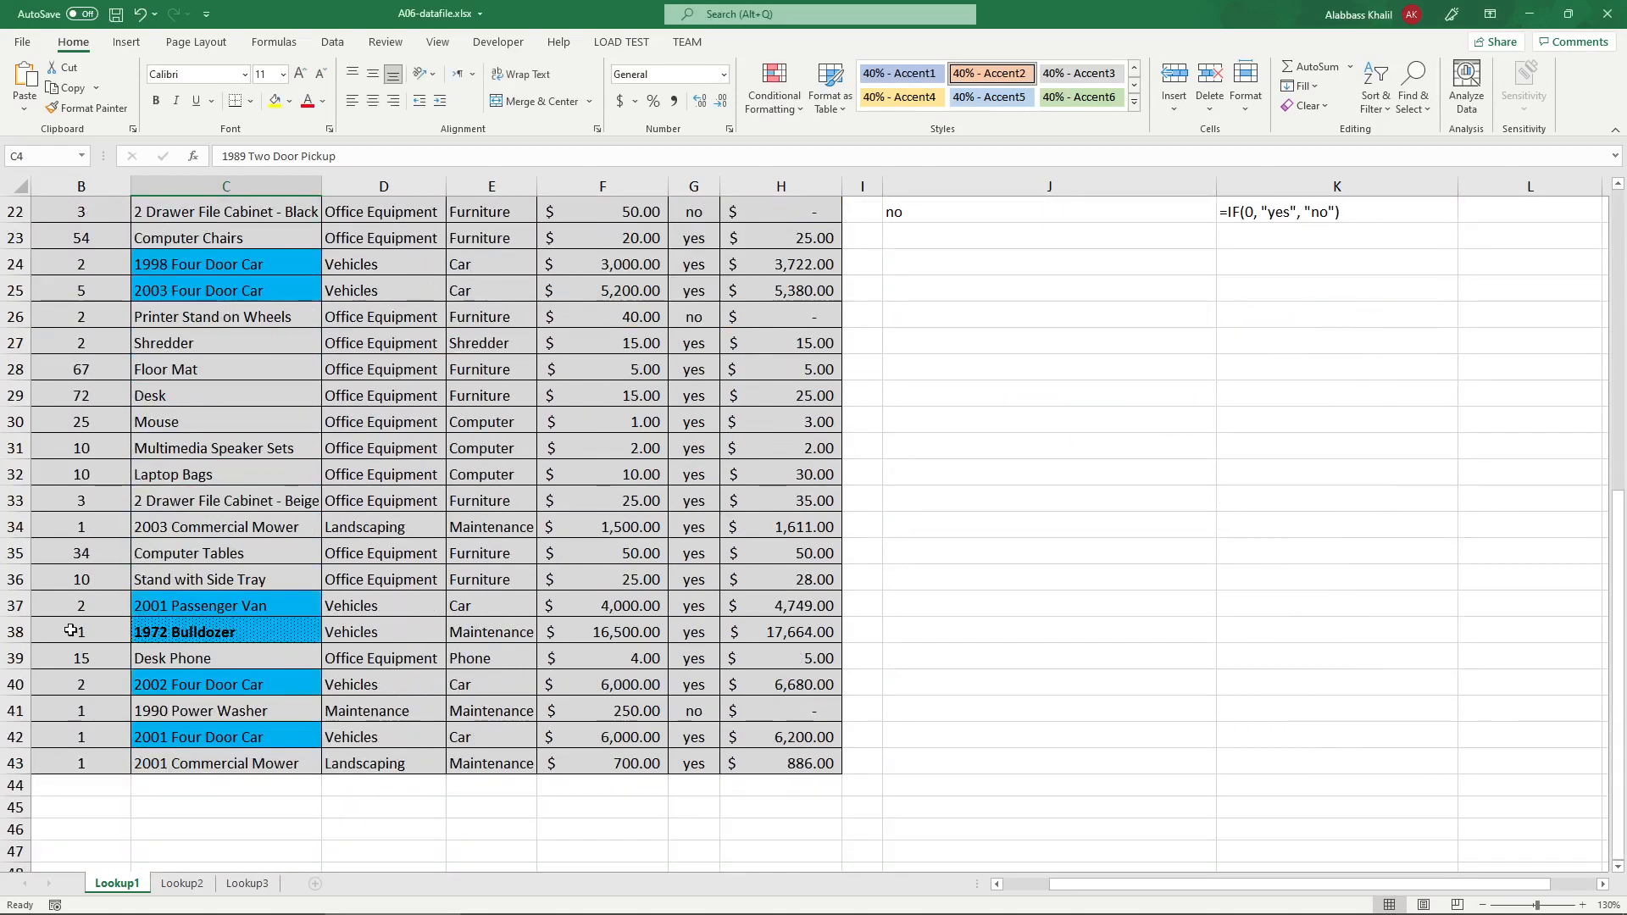
click(384, 631)
click(573, 674)
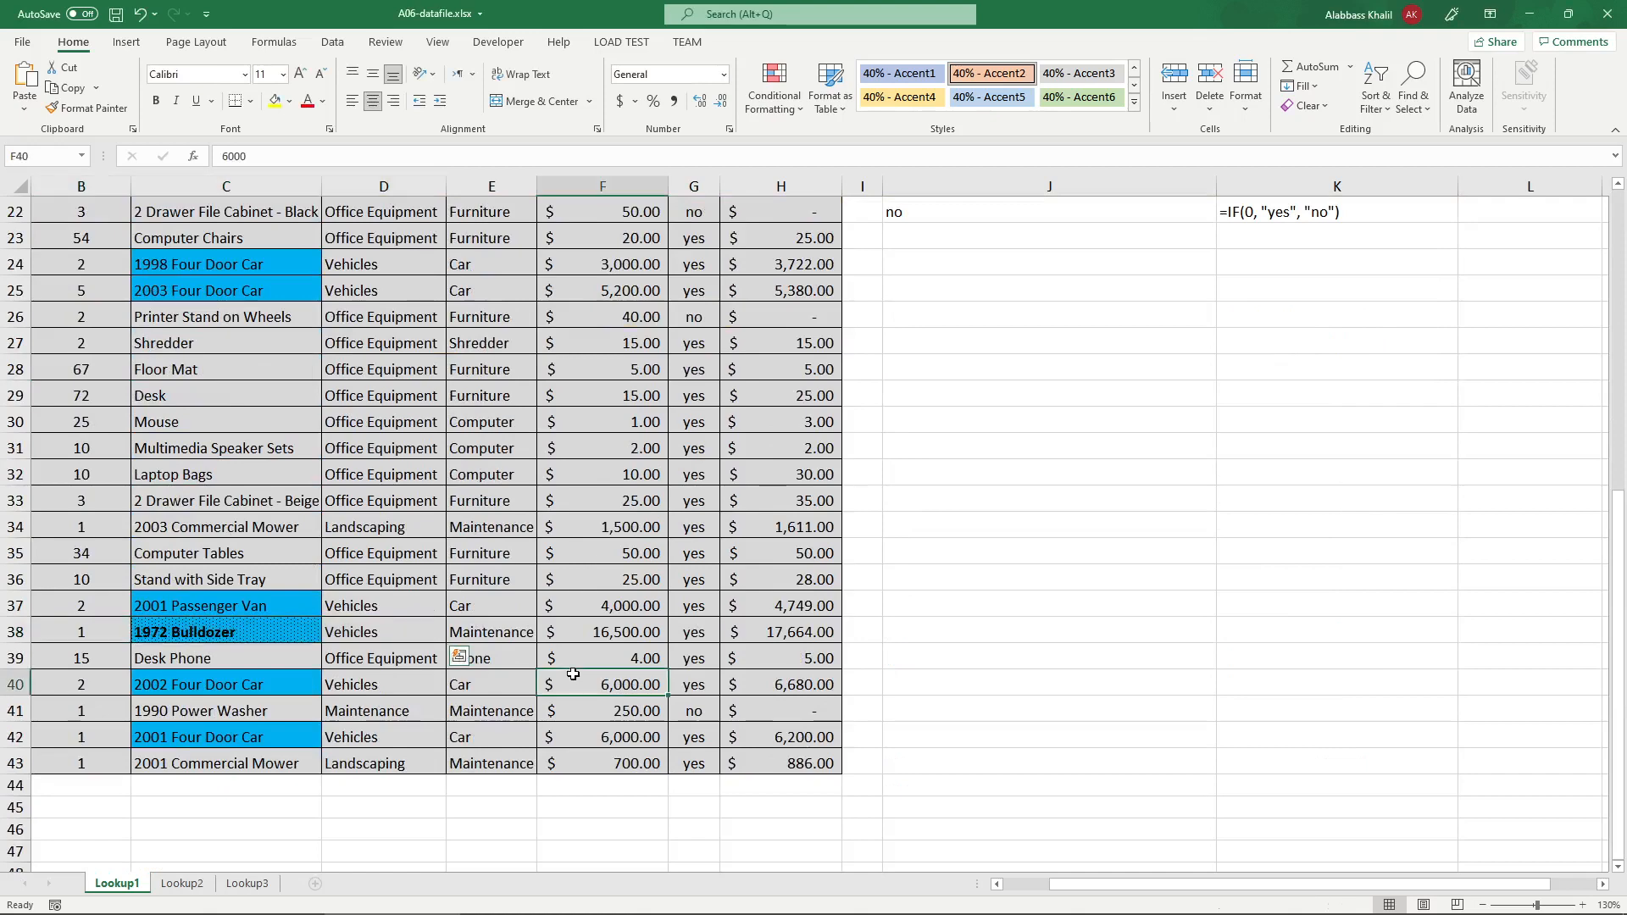
click(784, 634)
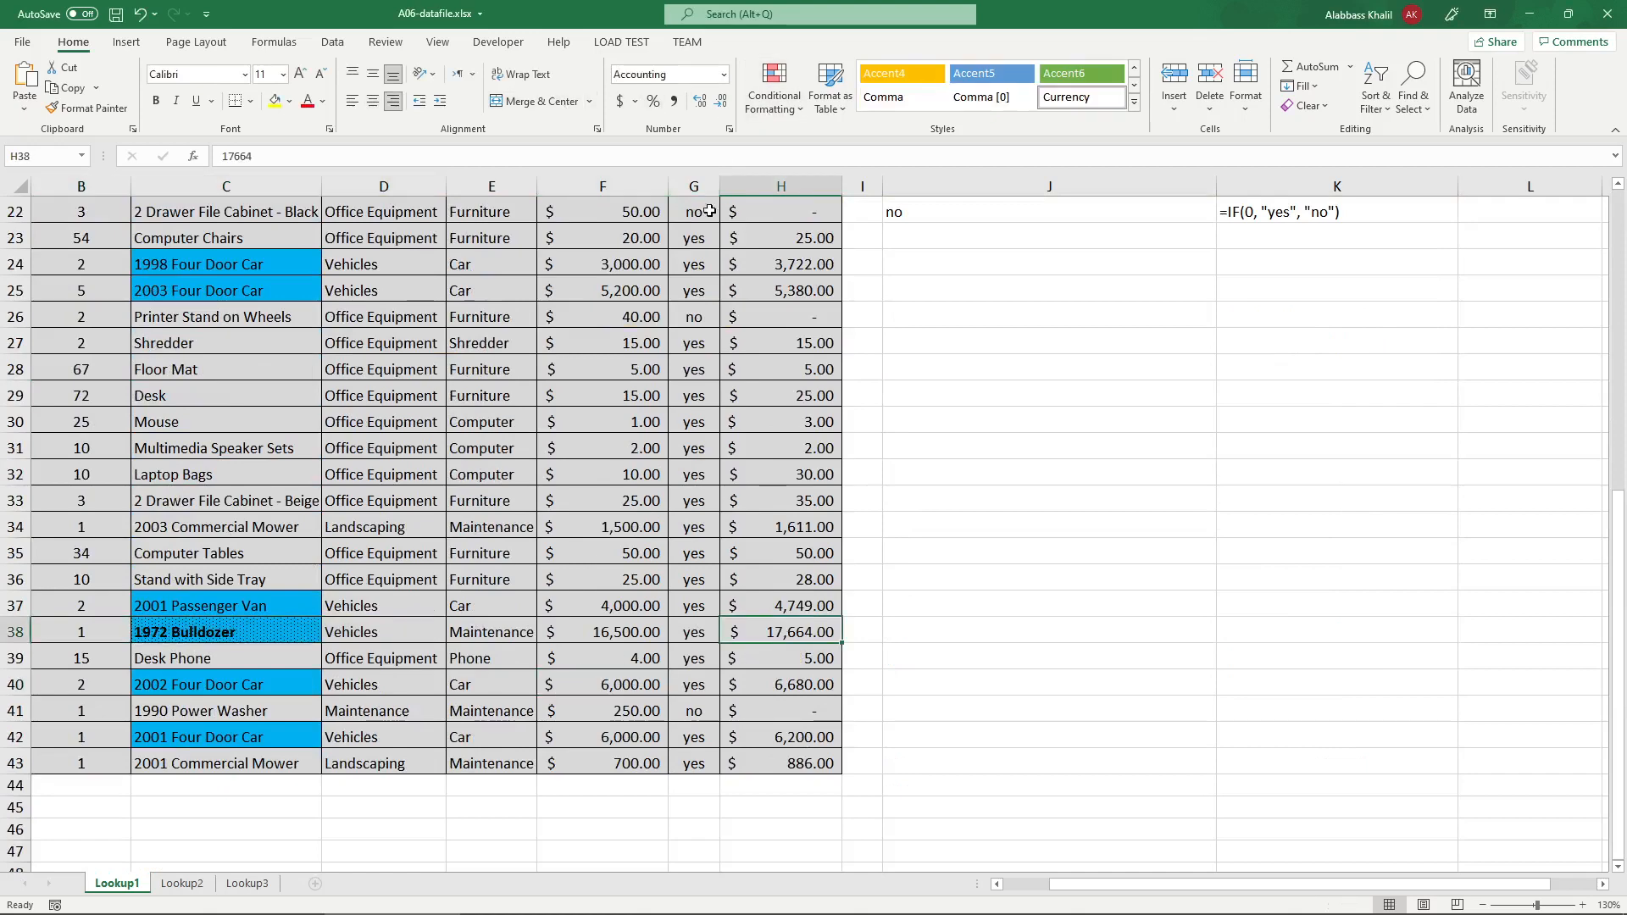
click(275, 102)
scroll(941, 511, up, 6)
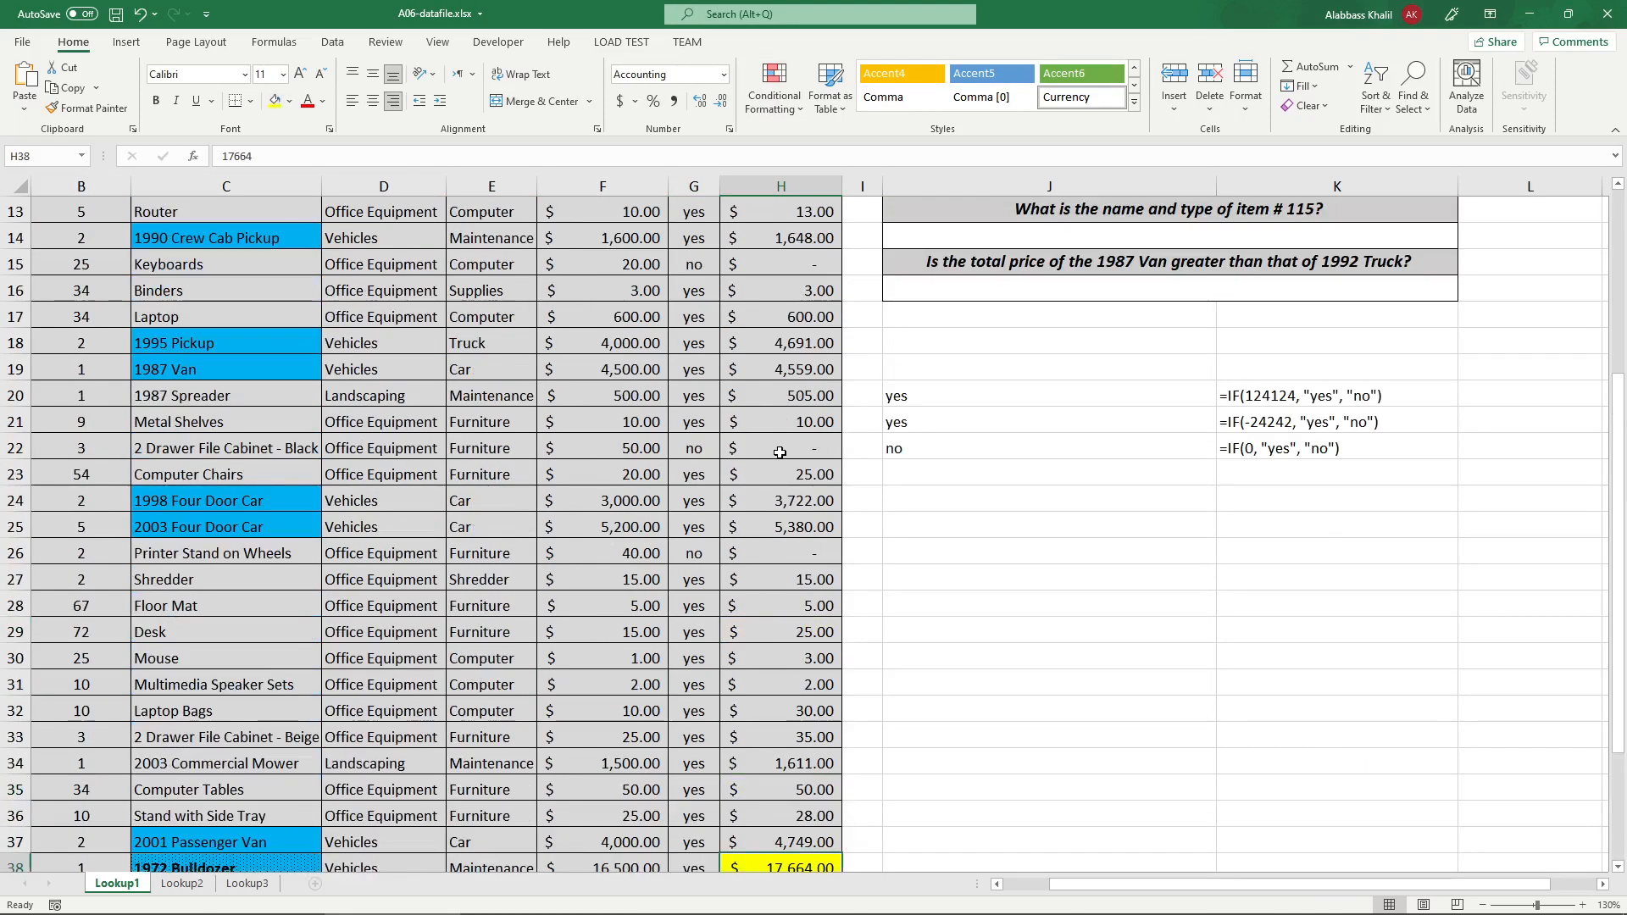
click(940, 512)
scroll(941, 511, up, 1)
- Switch to the instructions PDF in Adobe Acrobat Reader and circle instruction 4 and the Exercise Two heading in blue freehand
mouse_move(438, 894)
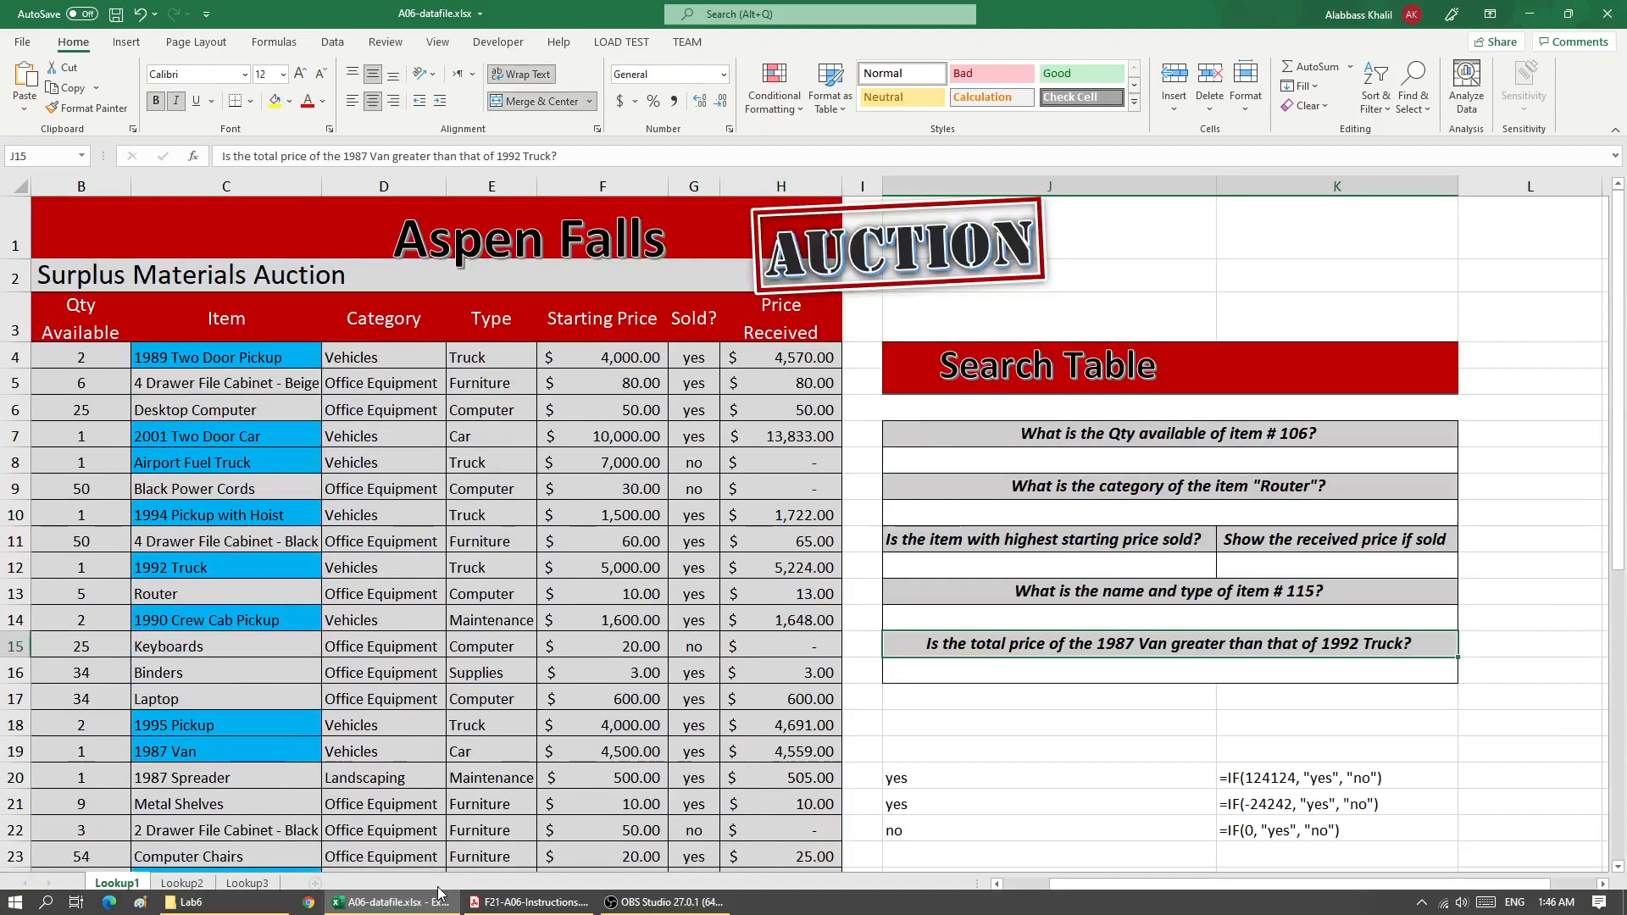
click(551, 901)
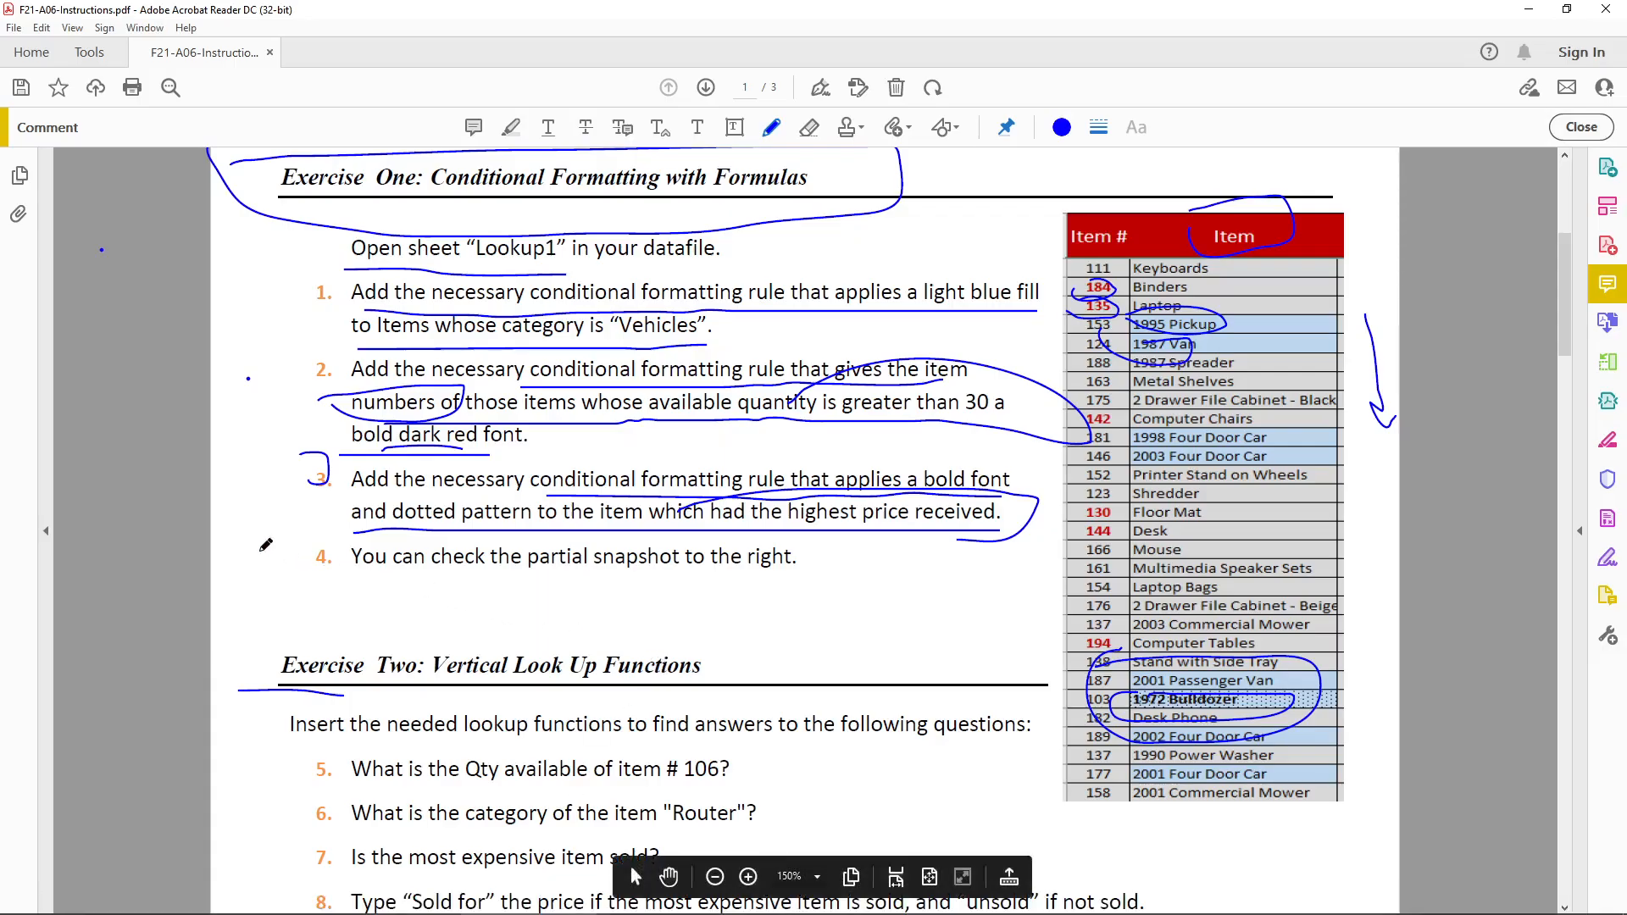
drag(261, 550, 166, 534)
scroll(918, 527, down, 5)
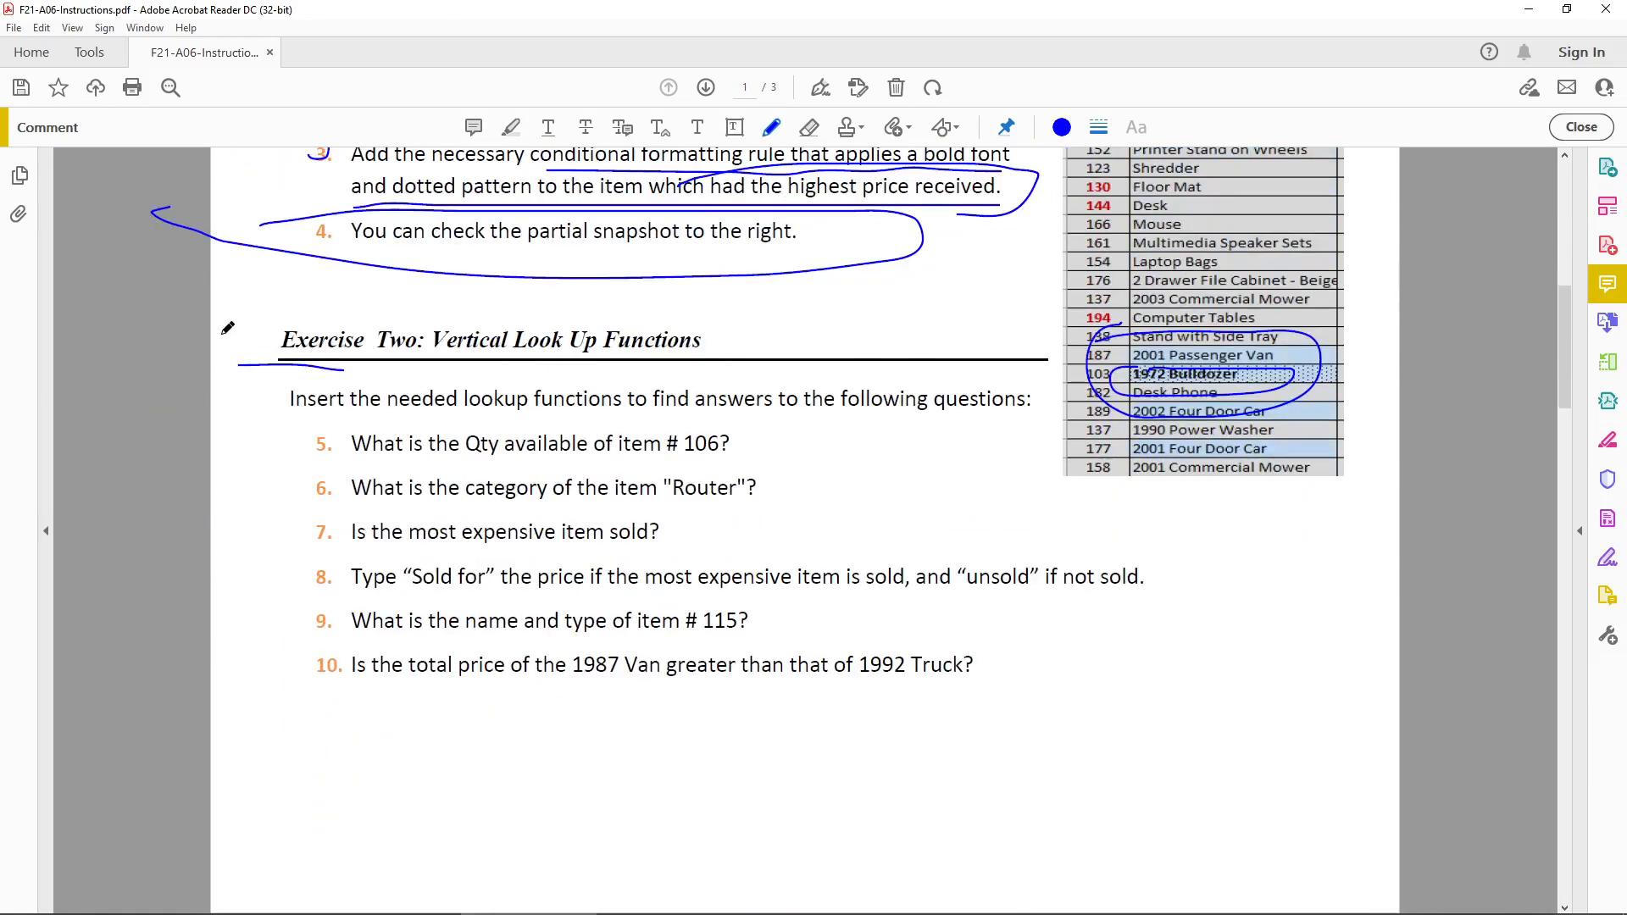
mouse_move(203, 320)
mouse_down()
mouse_move(753, 307)
mouse_move(276, 341)
mouse_move(255, 327)
mouse_up()
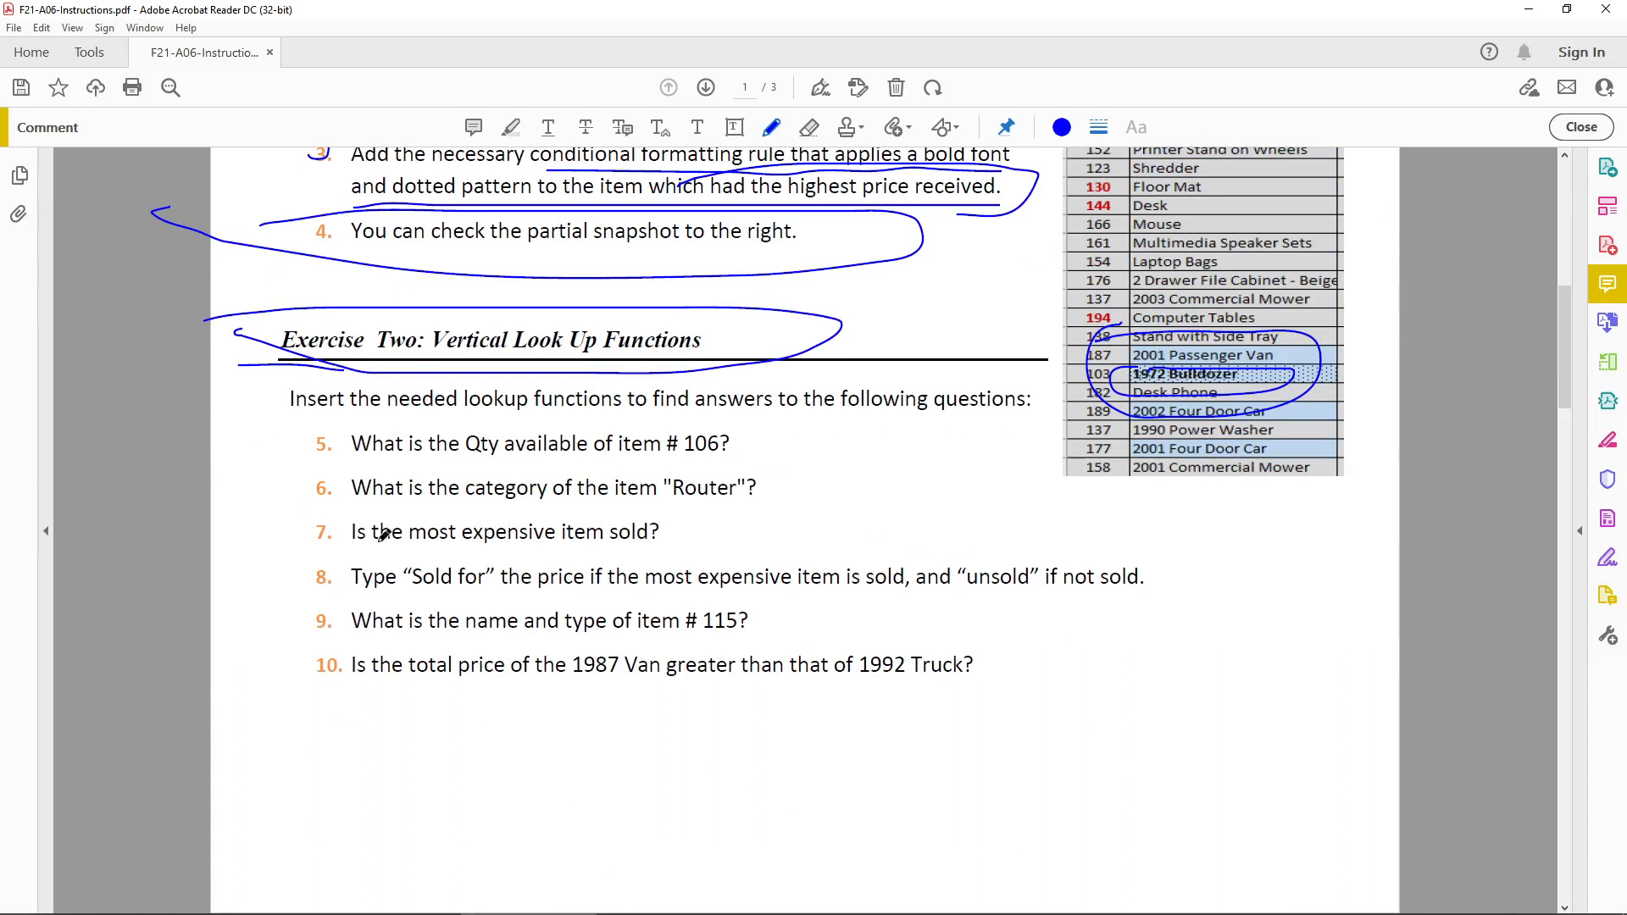
- Handwrite "VLookup" in blue below the Exercise Two questions and circle the word
mouse_move(396, 762)
mouse_down()
mouse_move(424, 740)
mouse_move(480, 807)
mouse_move(596, 789)
mouse_up()
mouse_move(617, 726)
mouse_down()
mouse_move(597, 757)
mouse_move(632, 780)
mouse_move(659, 761)
mouse_move(684, 779)
mouse_up()
scroll(527, 778, down, 2)
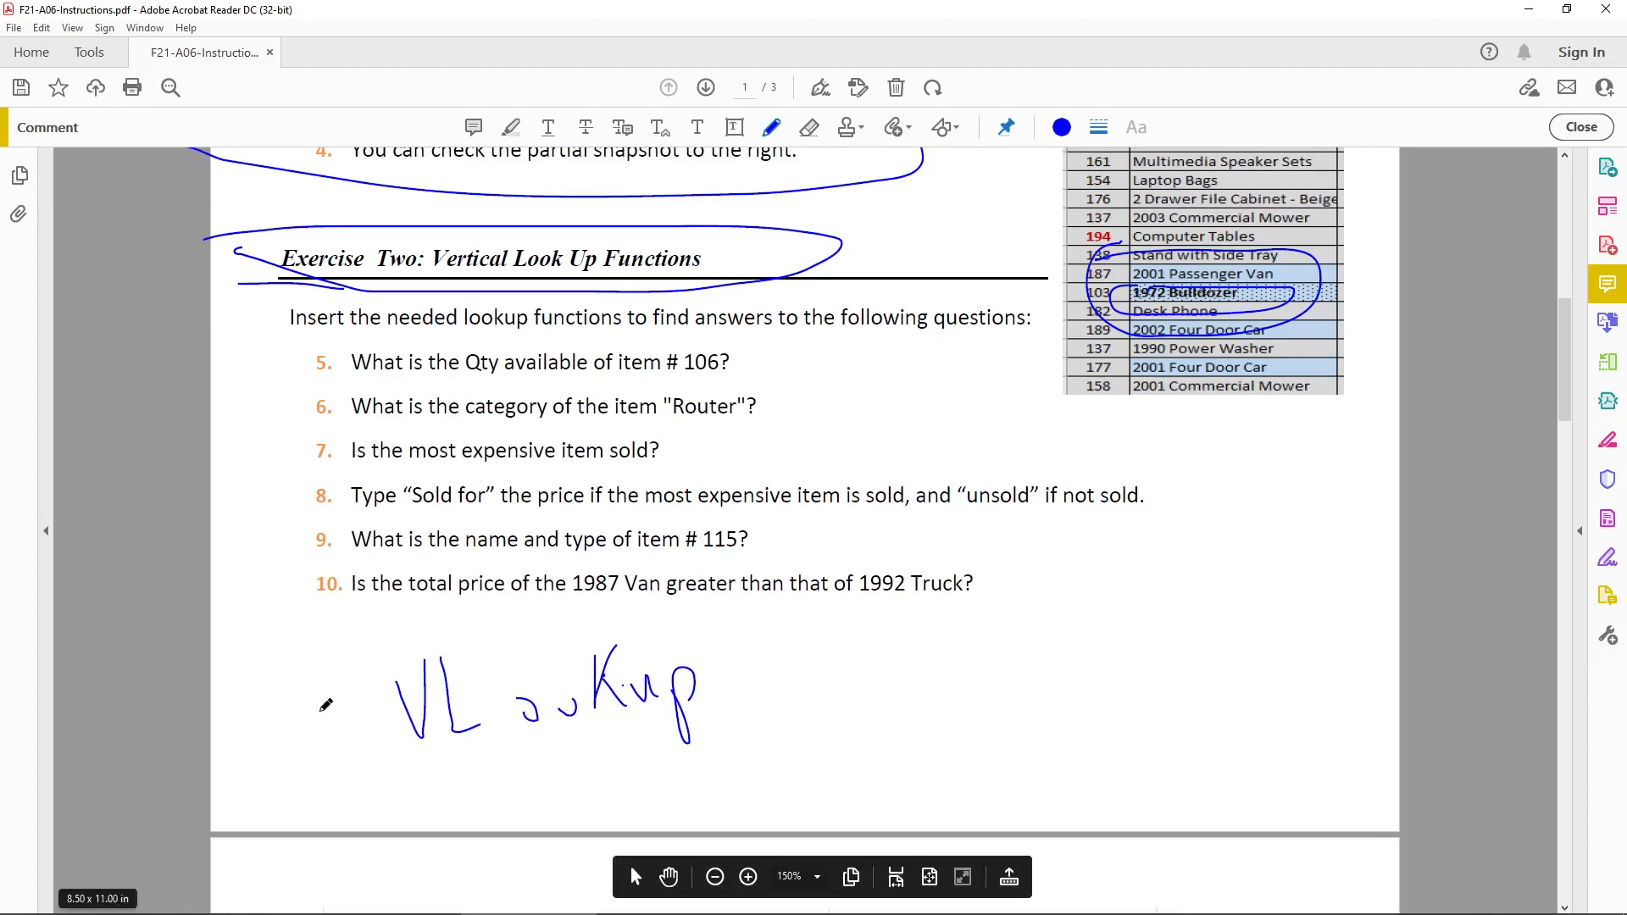
mouse_move(325, 706)
mouse_down()
mouse_move(814, 739)
mouse_move(254, 673)
mouse_up()
scroll(798, 681, up, 1)
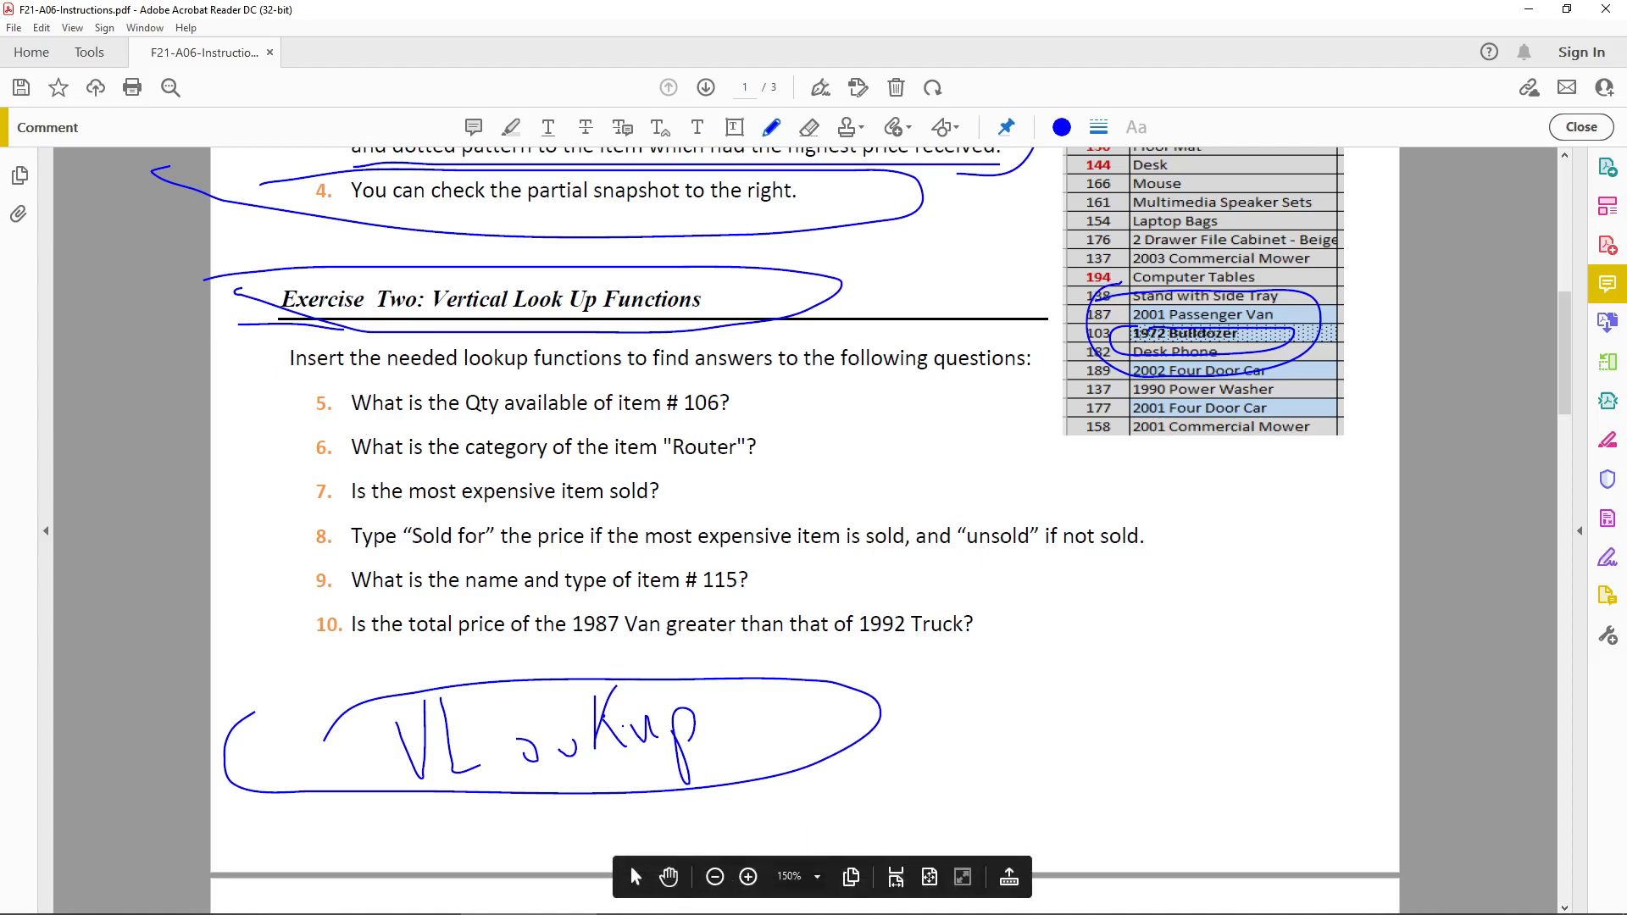
- Compare the empty Search Table in the Excel workbook with the completed sample on page 2 of the PDF, and return to Excel
click(391, 902)
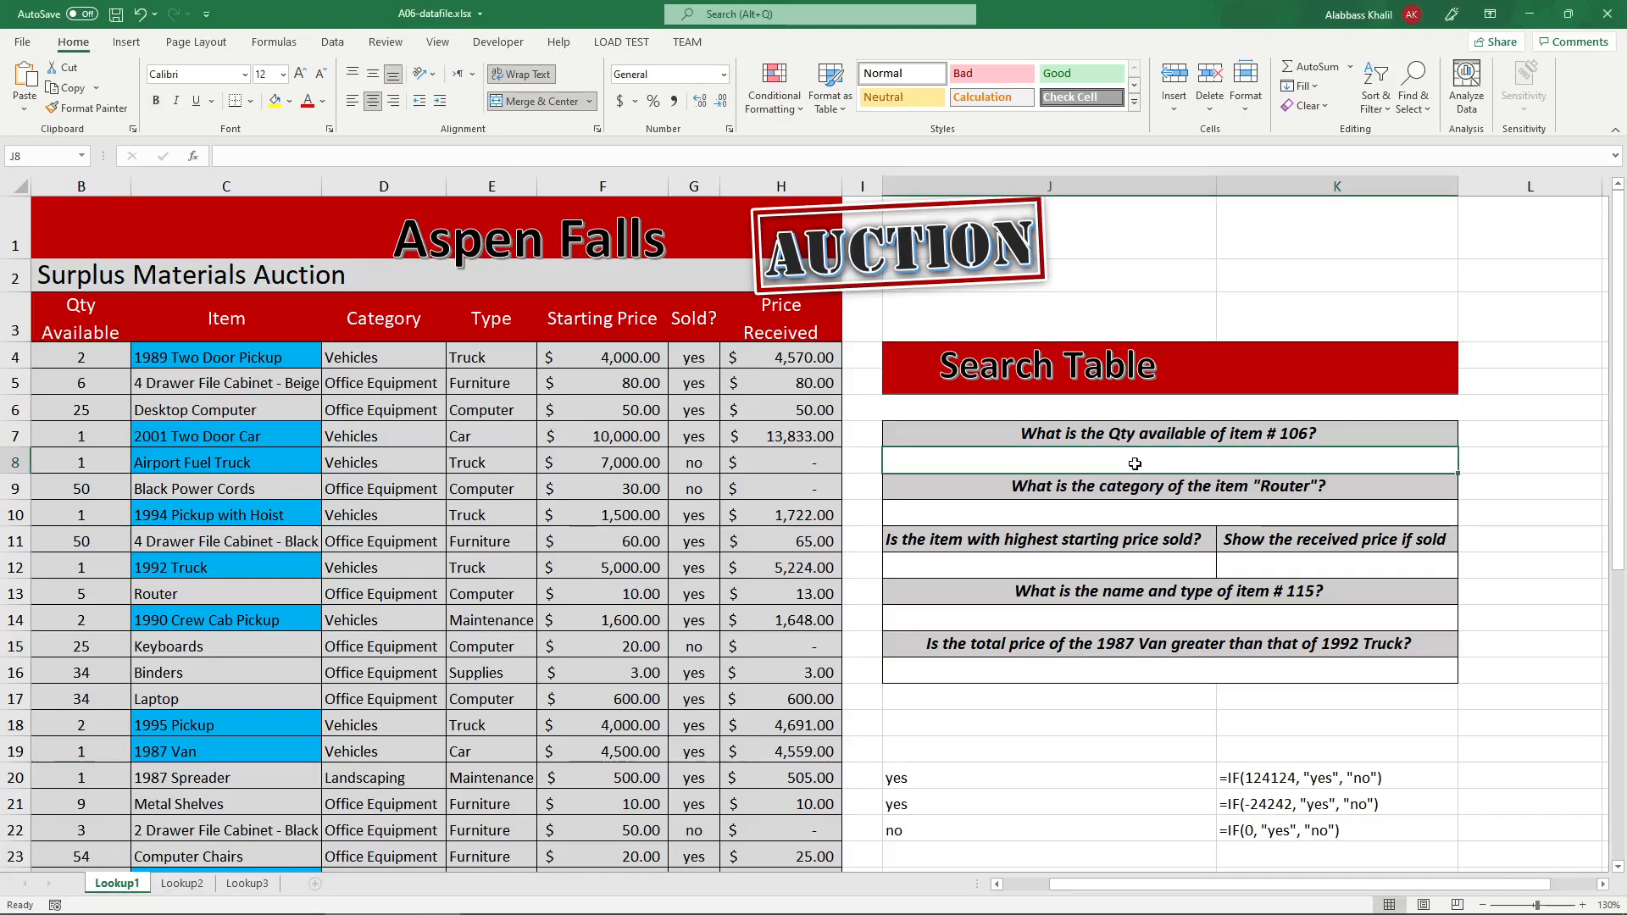
click(560, 901)
scroll(666, 653, down, 6)
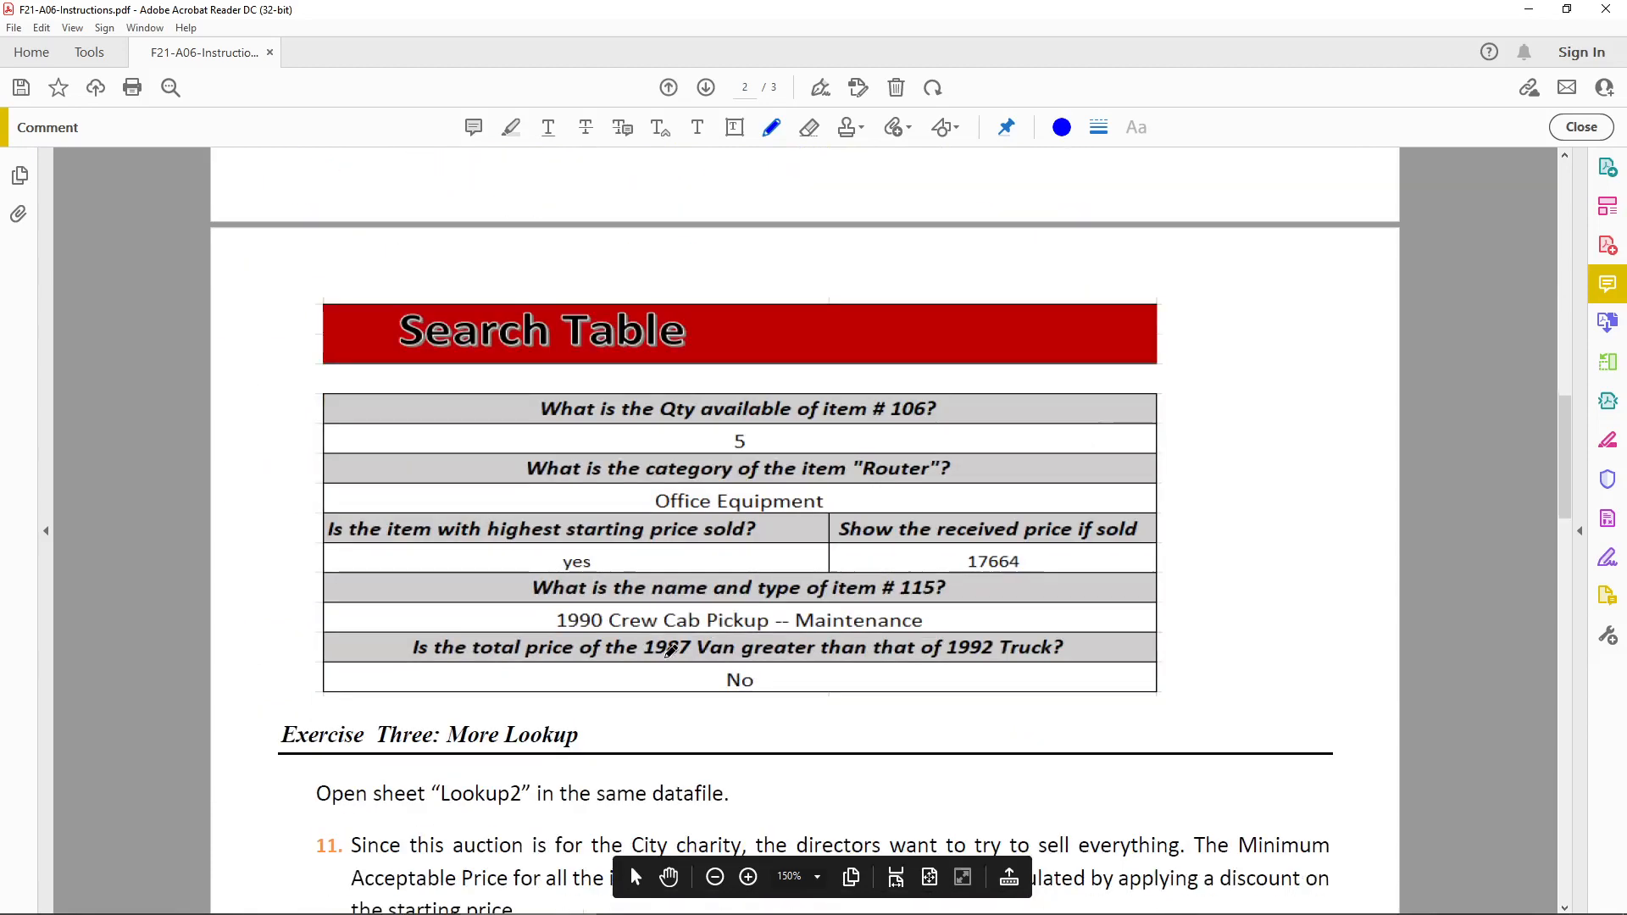
drag(1335, 290, 1328, 290)
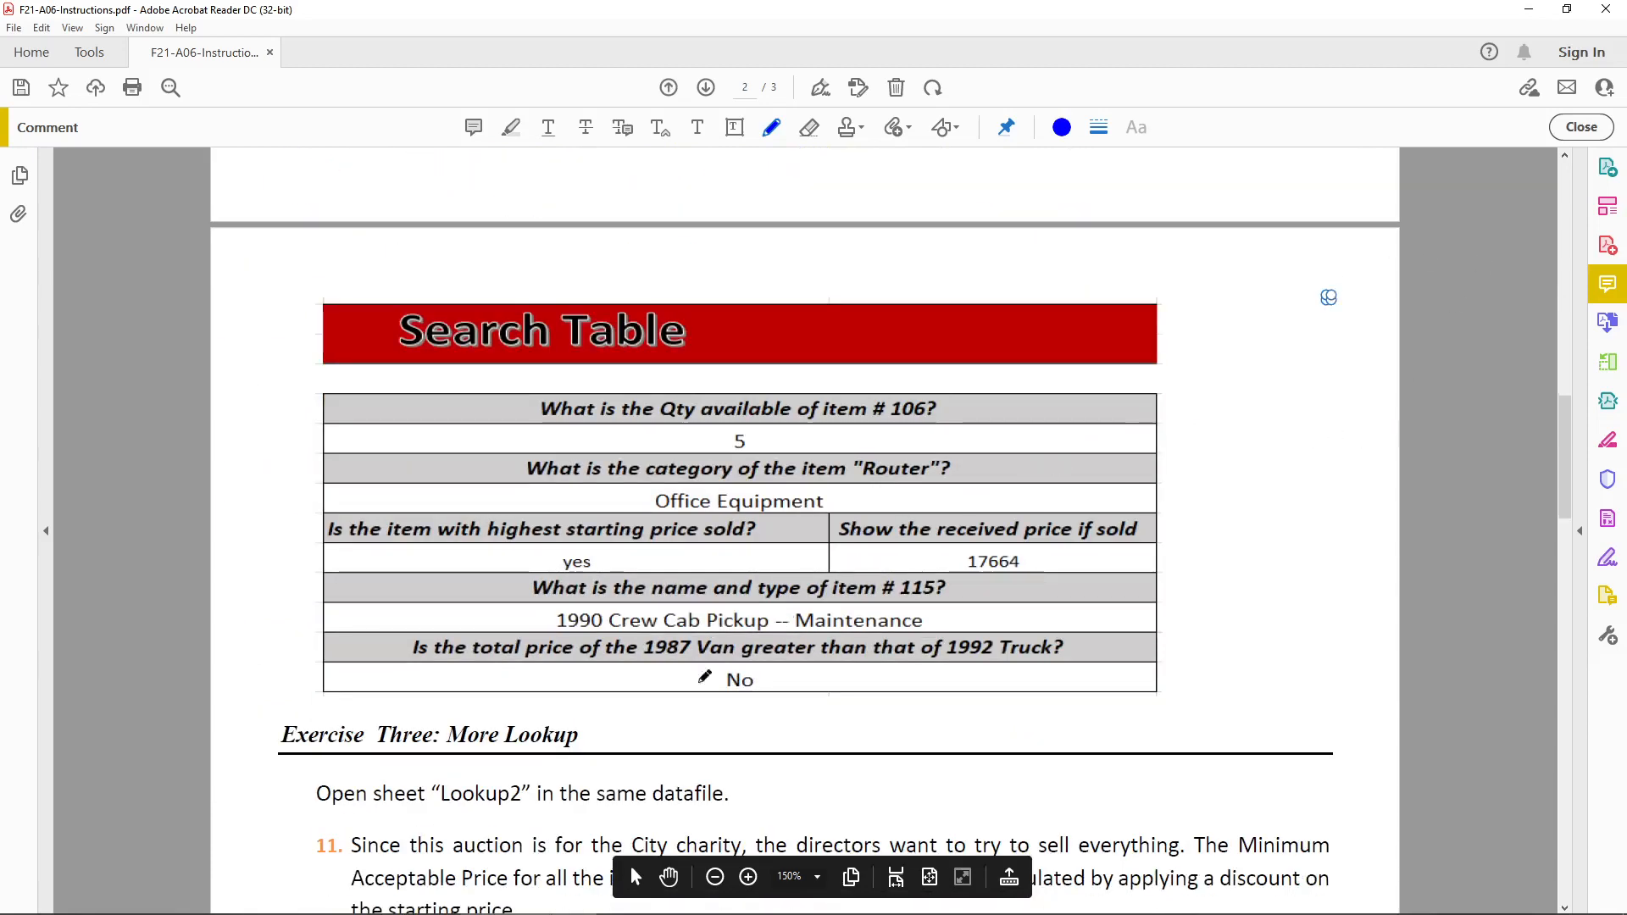
click(392, 902)
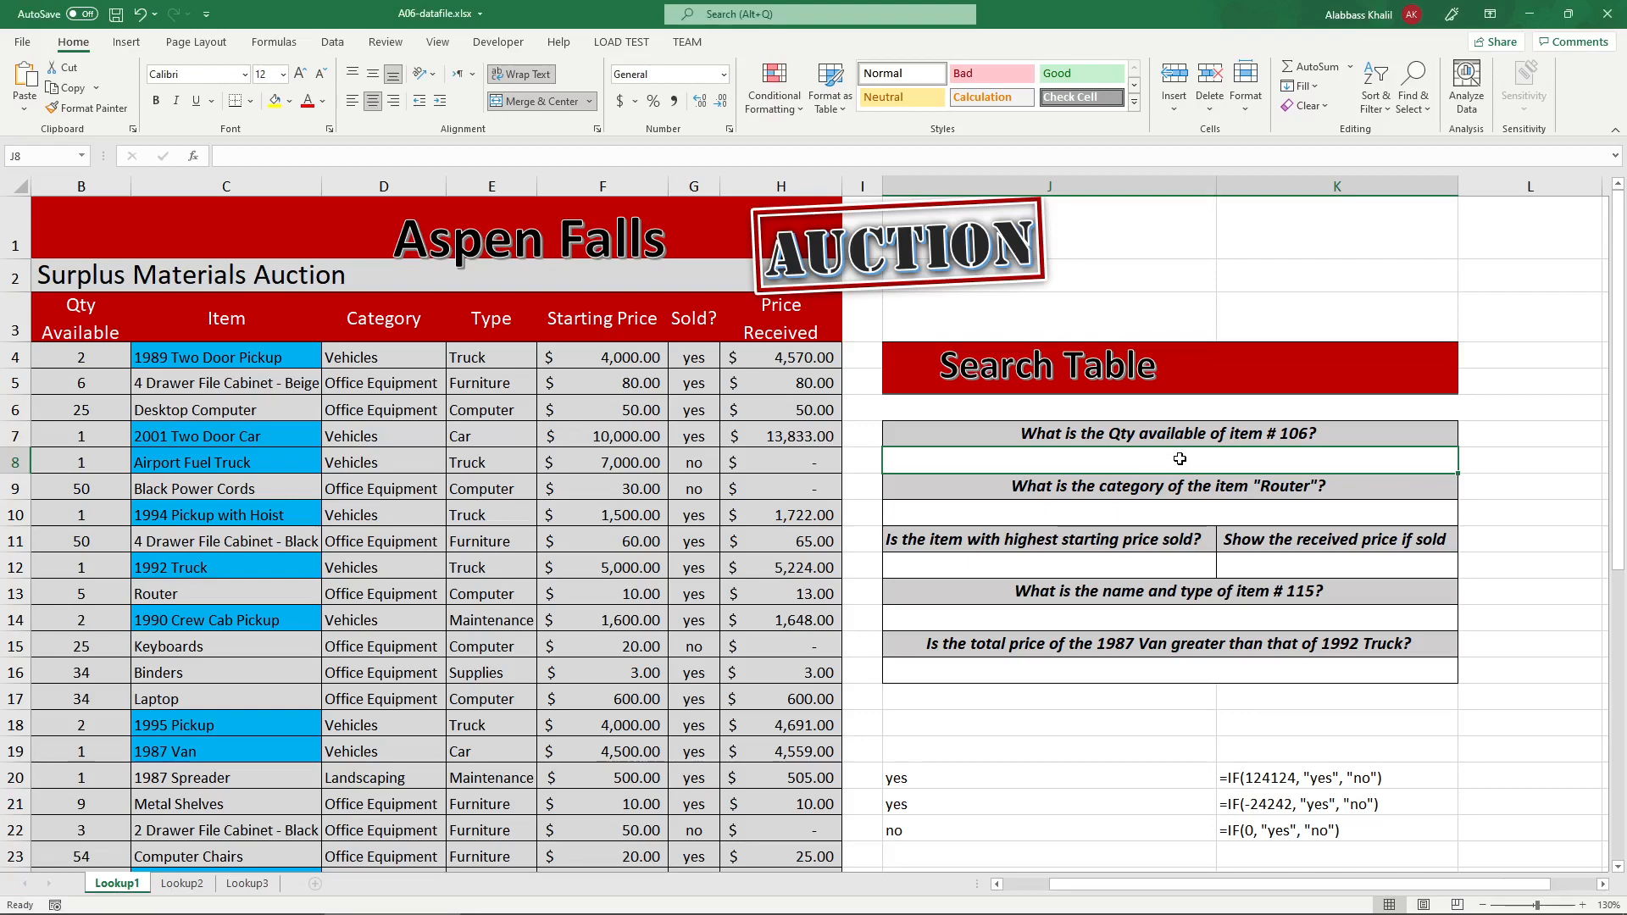
- Examine the item numbers in column A of the auction list against the first Search Table question
scroll(634, 598, down, 1)
scroll(610, 598, up, 1)
scroll(163, 532, down, 5)
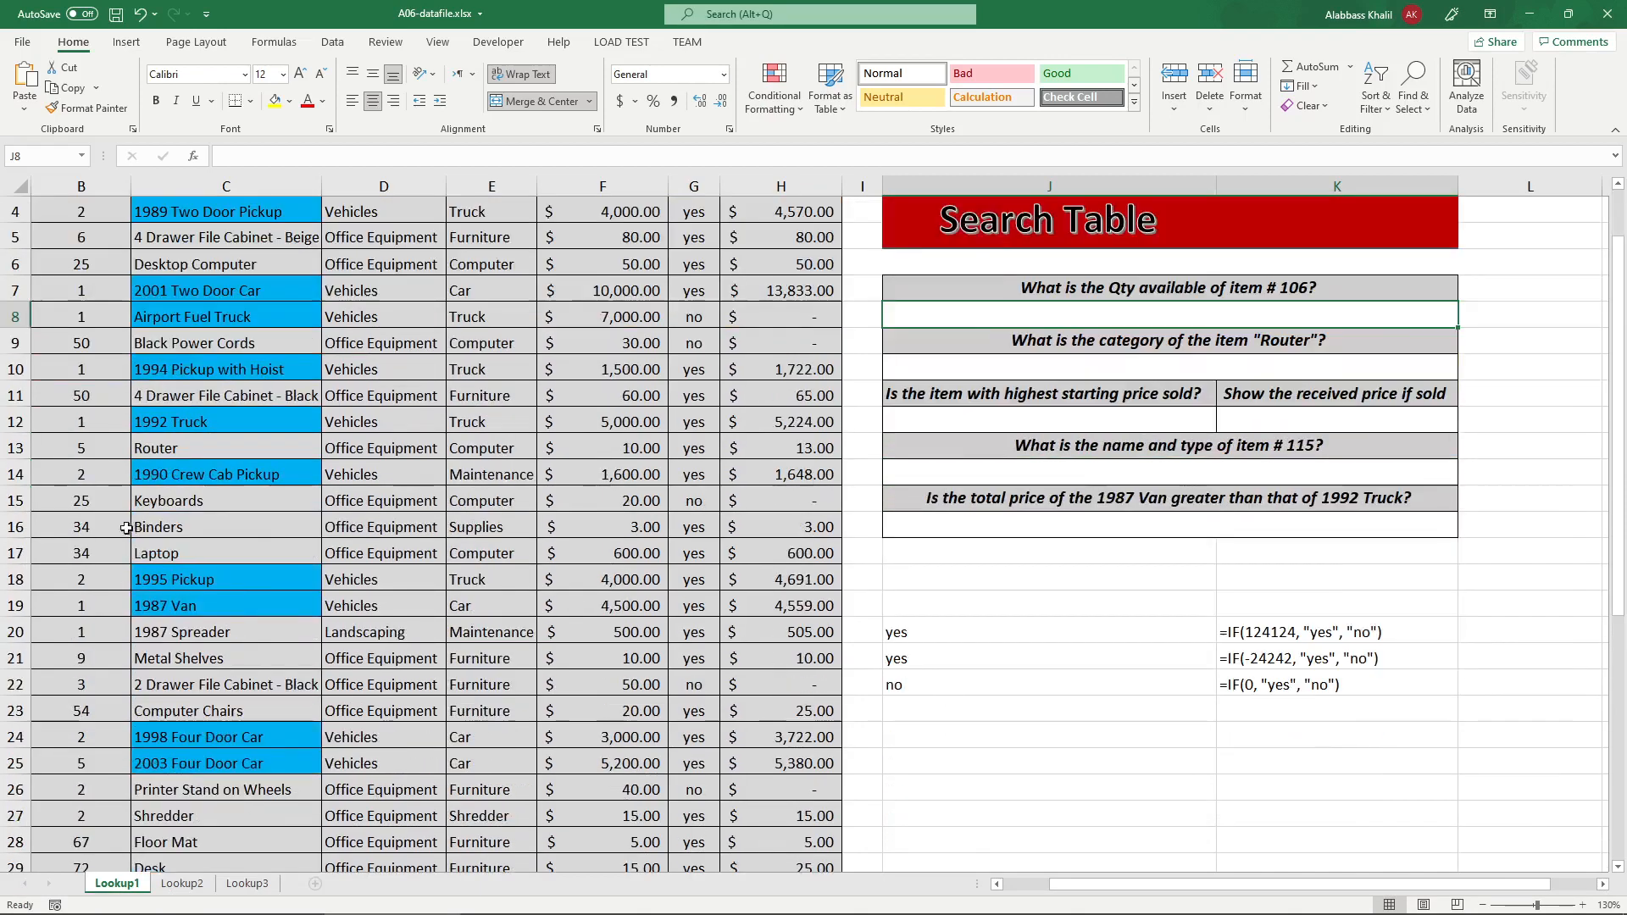
scroll(127, 689, up, 4)
scroll(127, 689, left, 1)
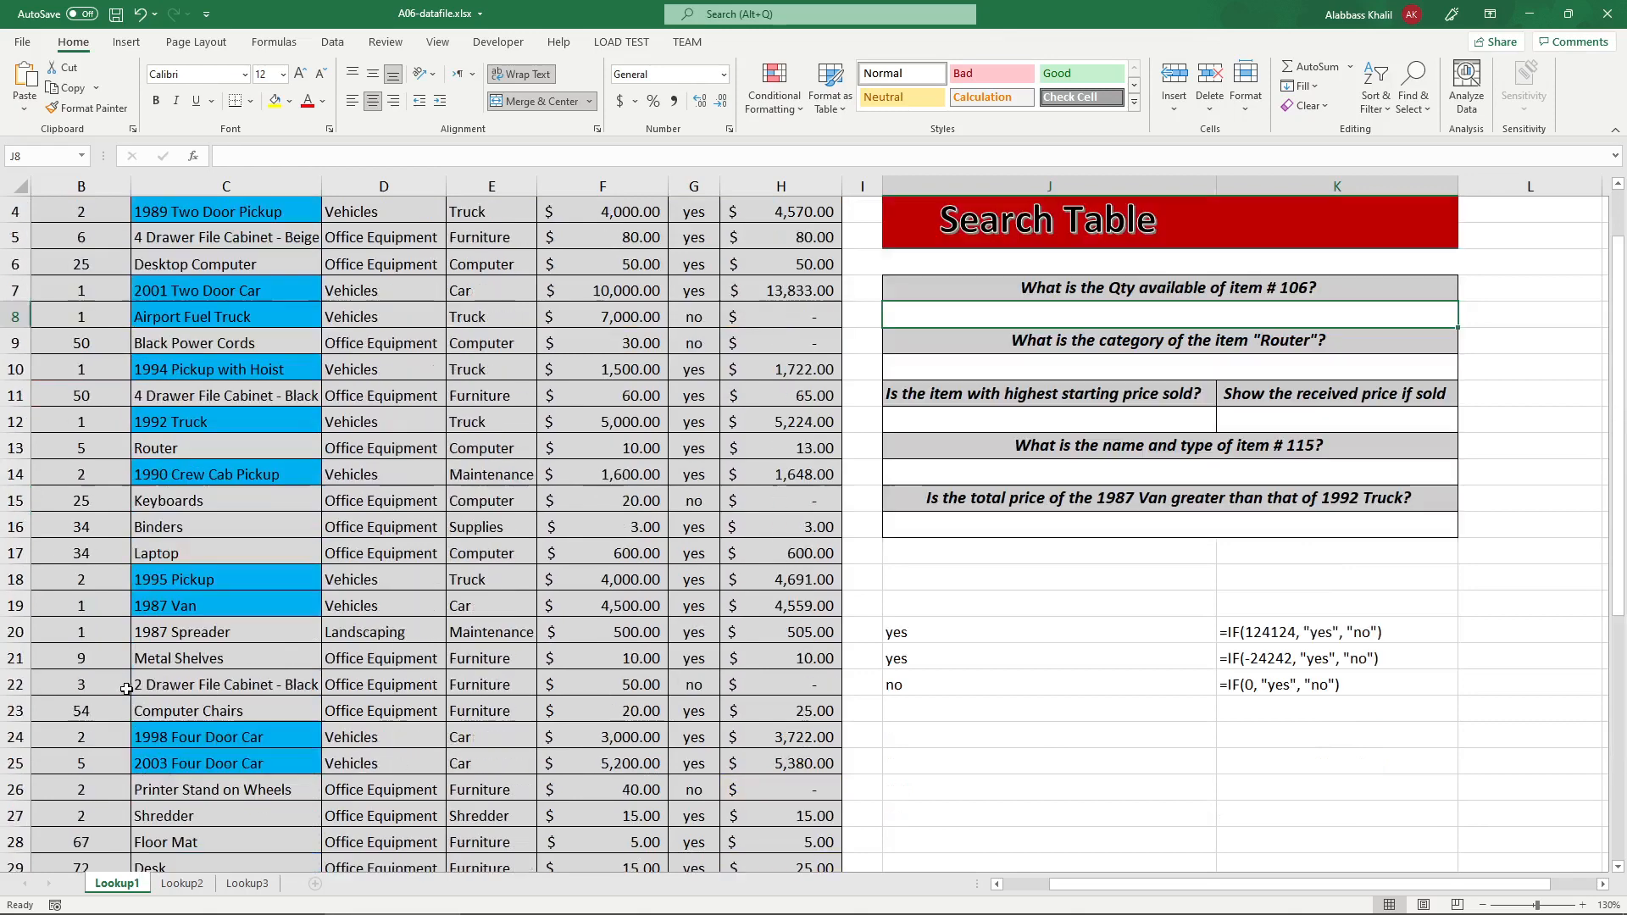
scroll(238, 658, up, 1)
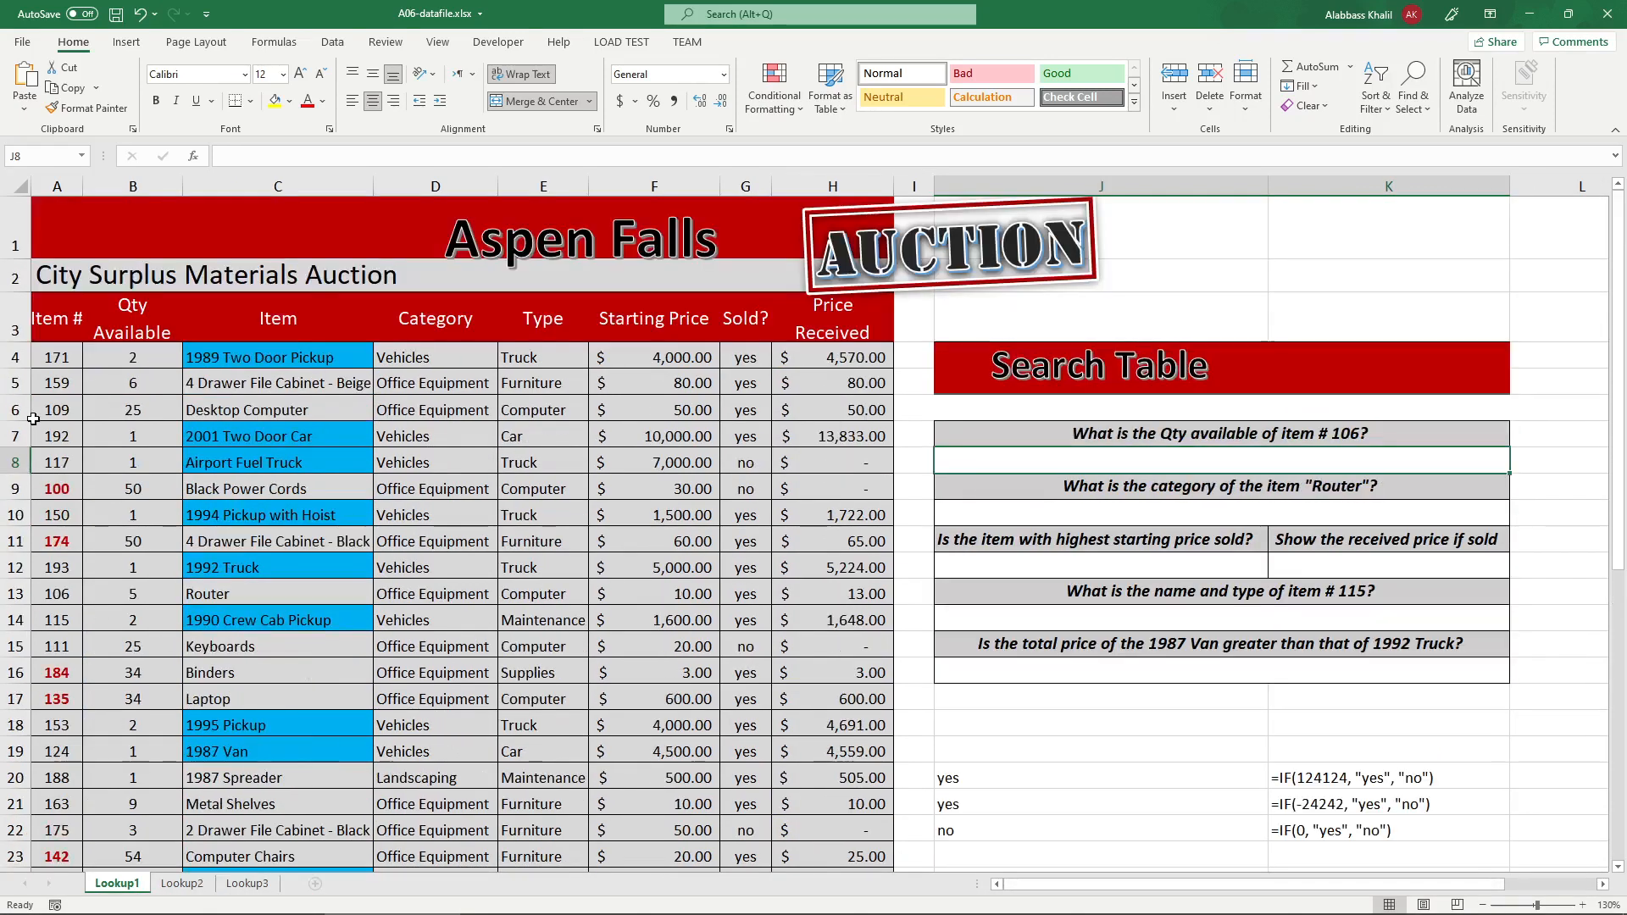
drag(60, 462, 52, 804)
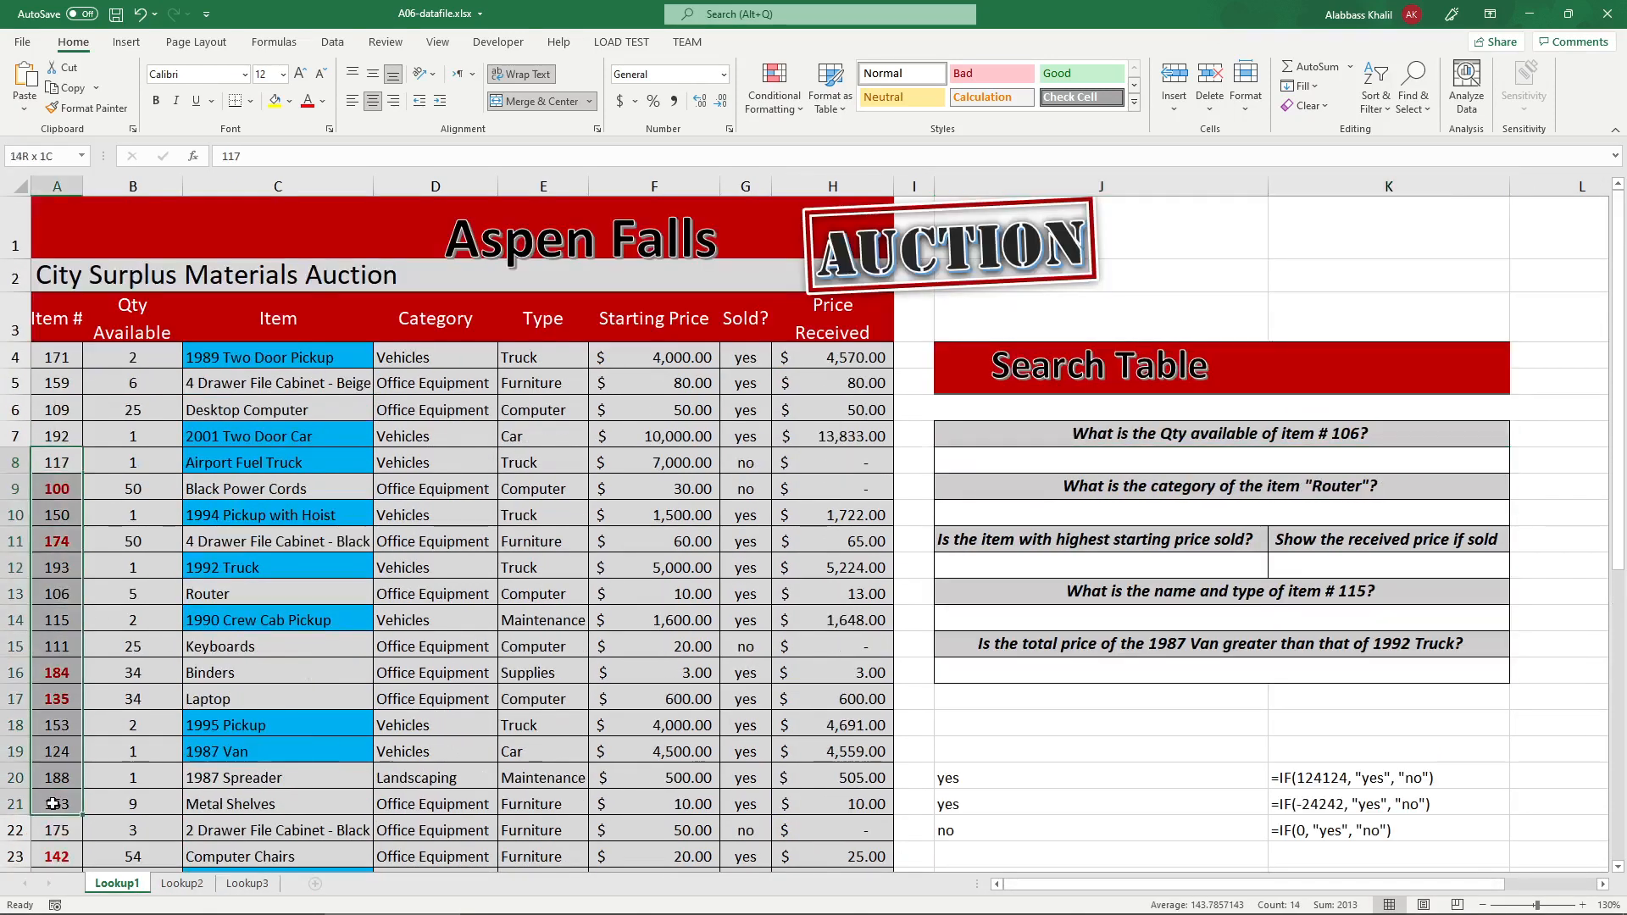
scroll(52, 804, down, 1)
scroll(68, 780, up, 1)
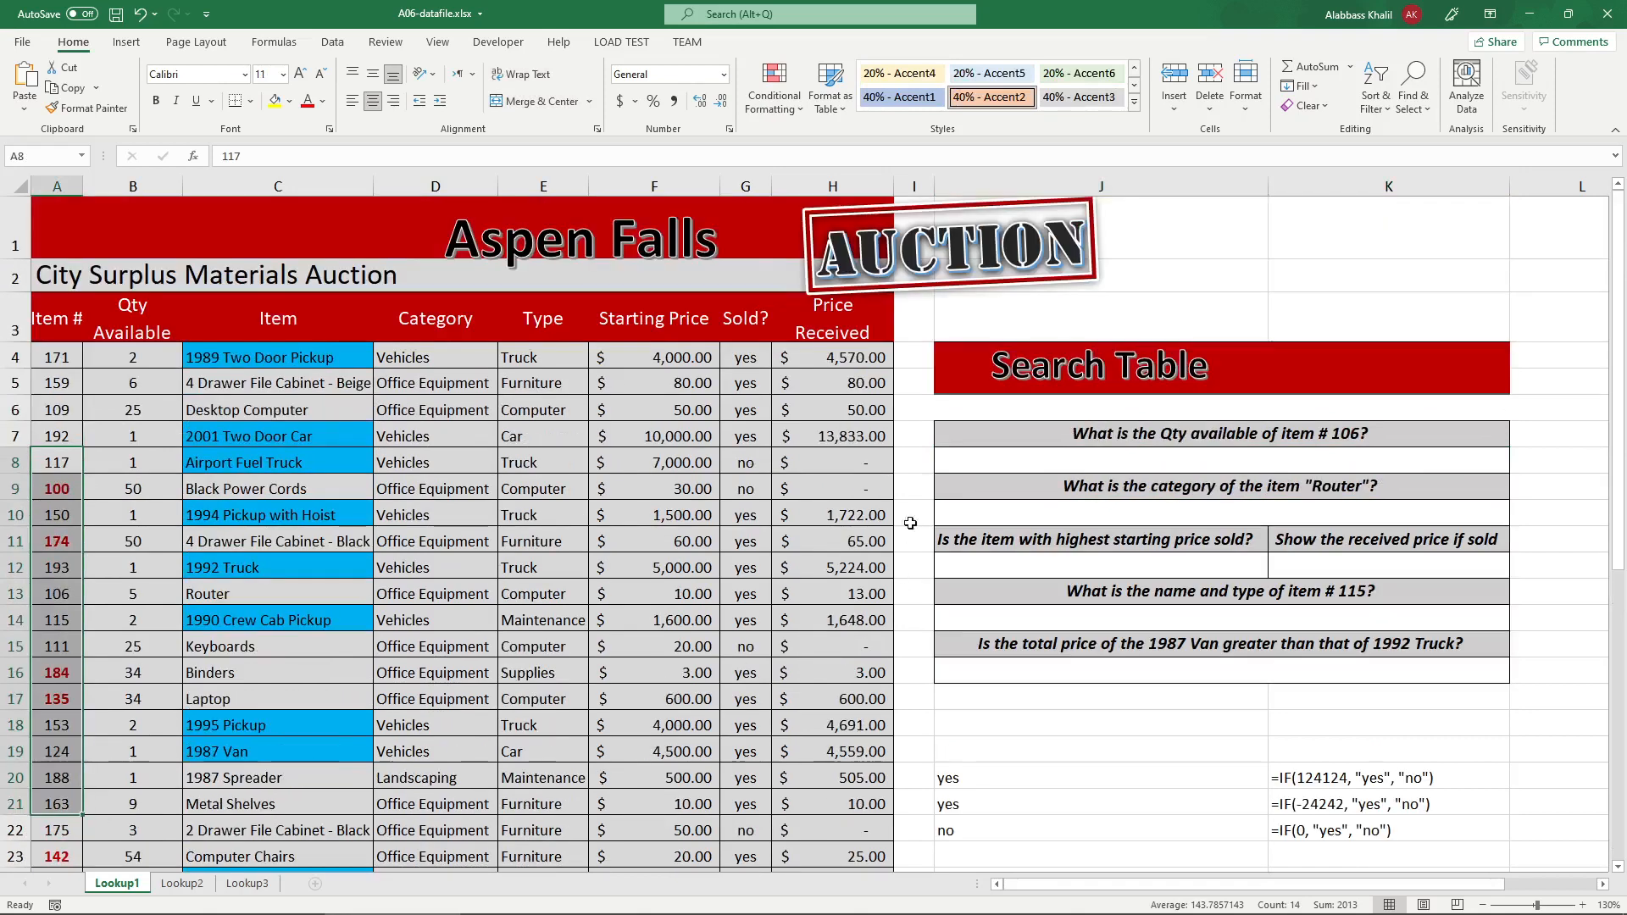
- Start a VLOOKUP formula in J8 with A13 as the lookup value and A4:B43 as the table array
click(1021, 464)
text(=)
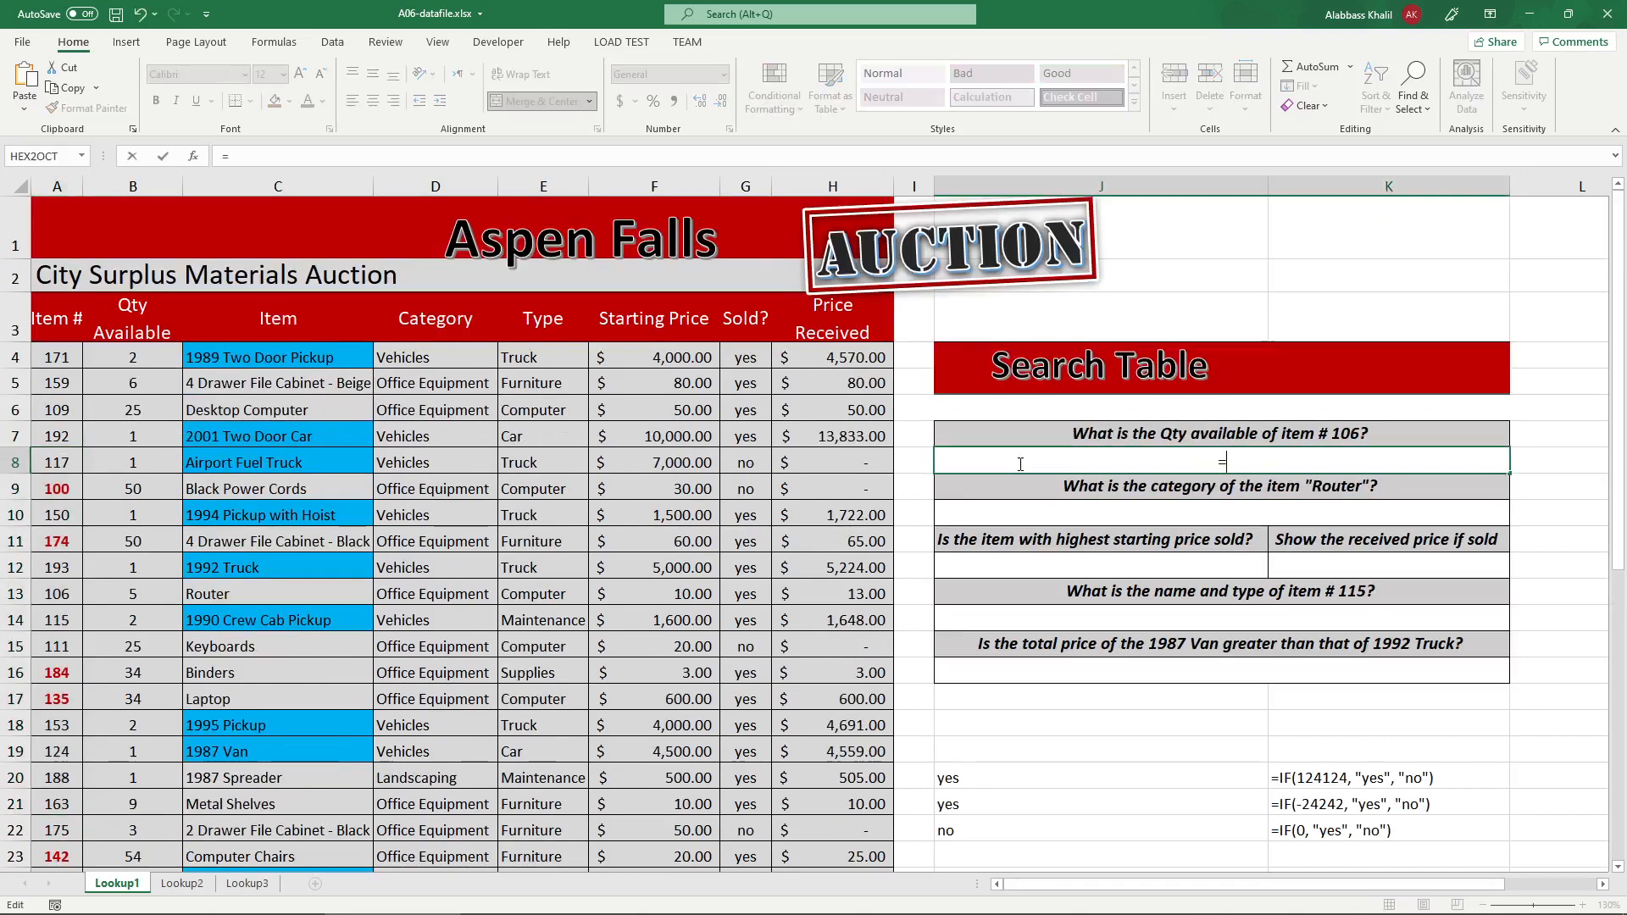
text(vlo)
key(Tab)
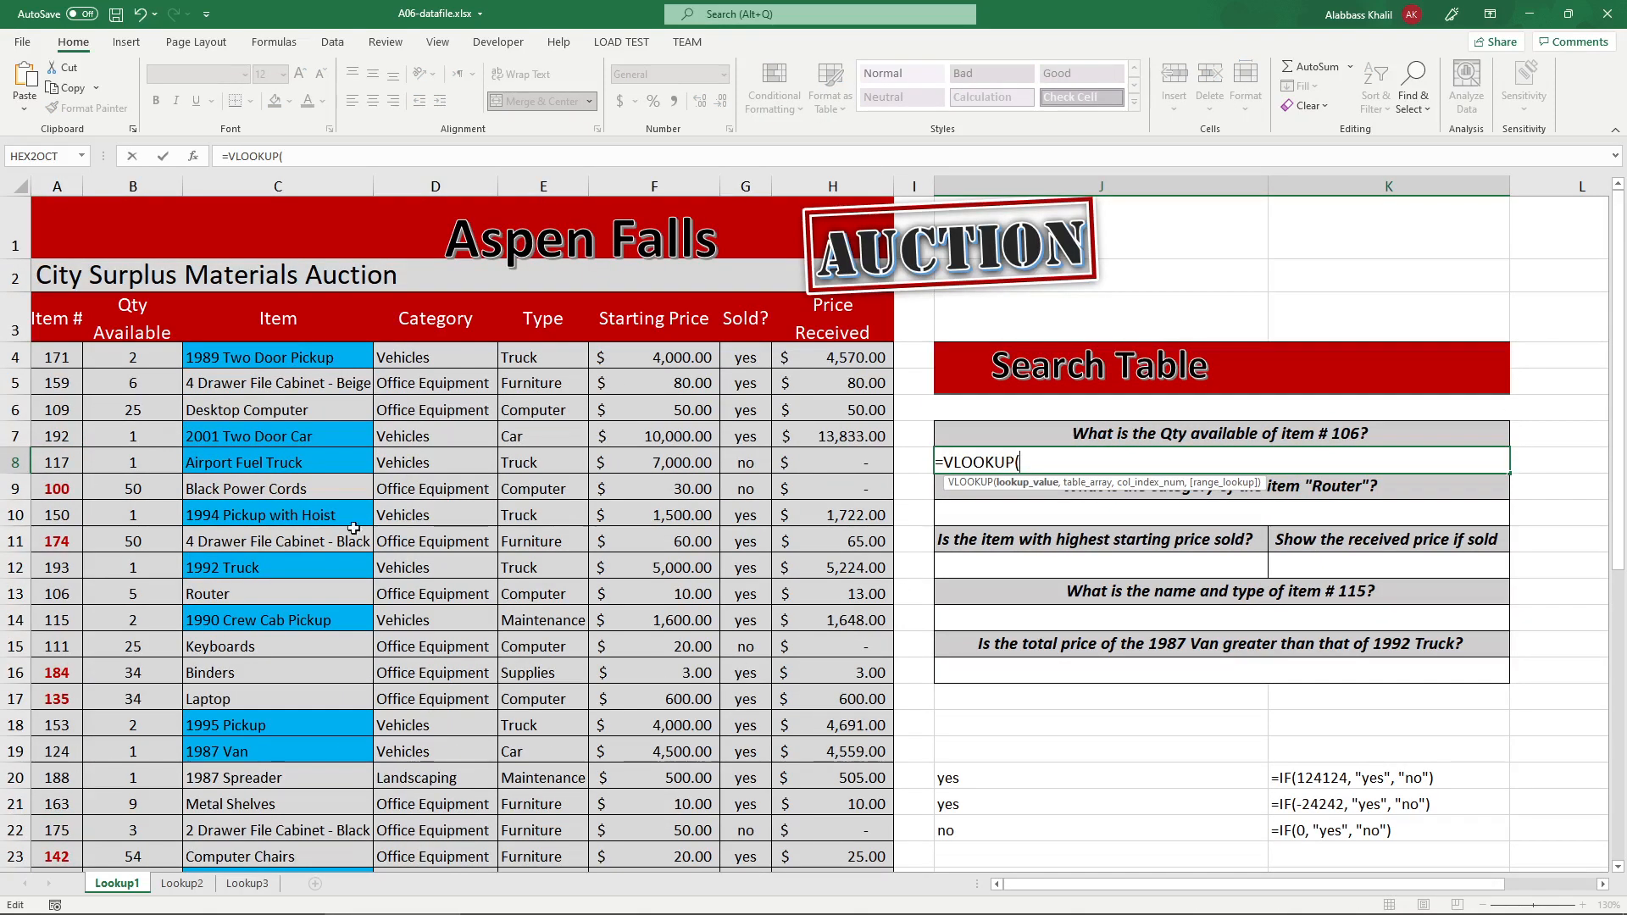
click(57, 593)
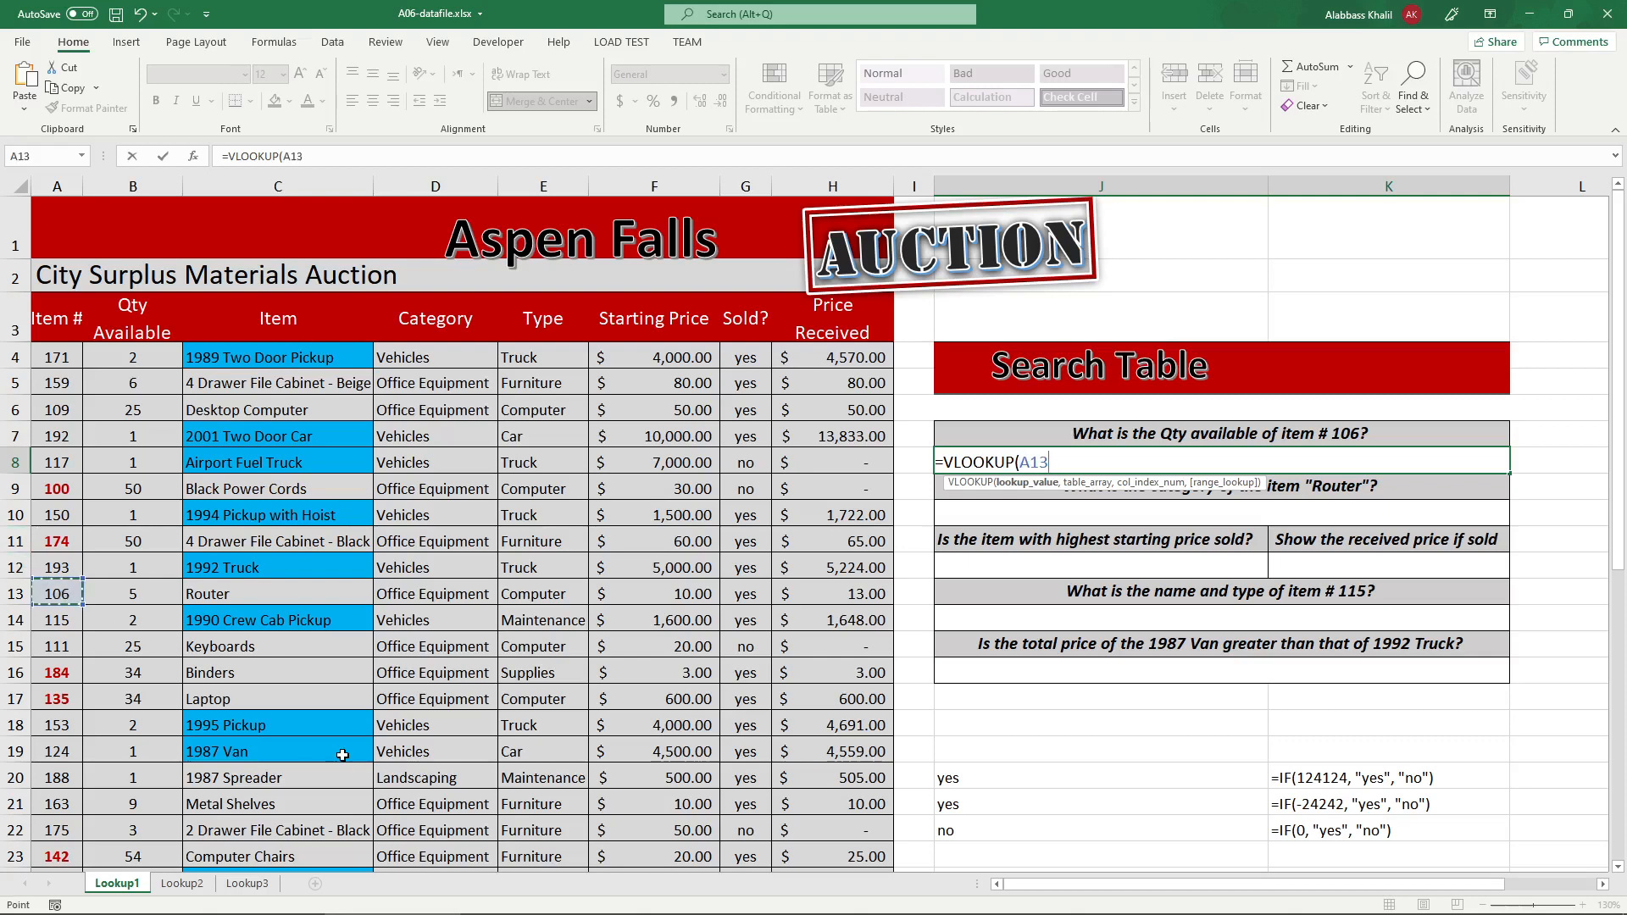
text(,)
drag(56, 376, 133, 816)
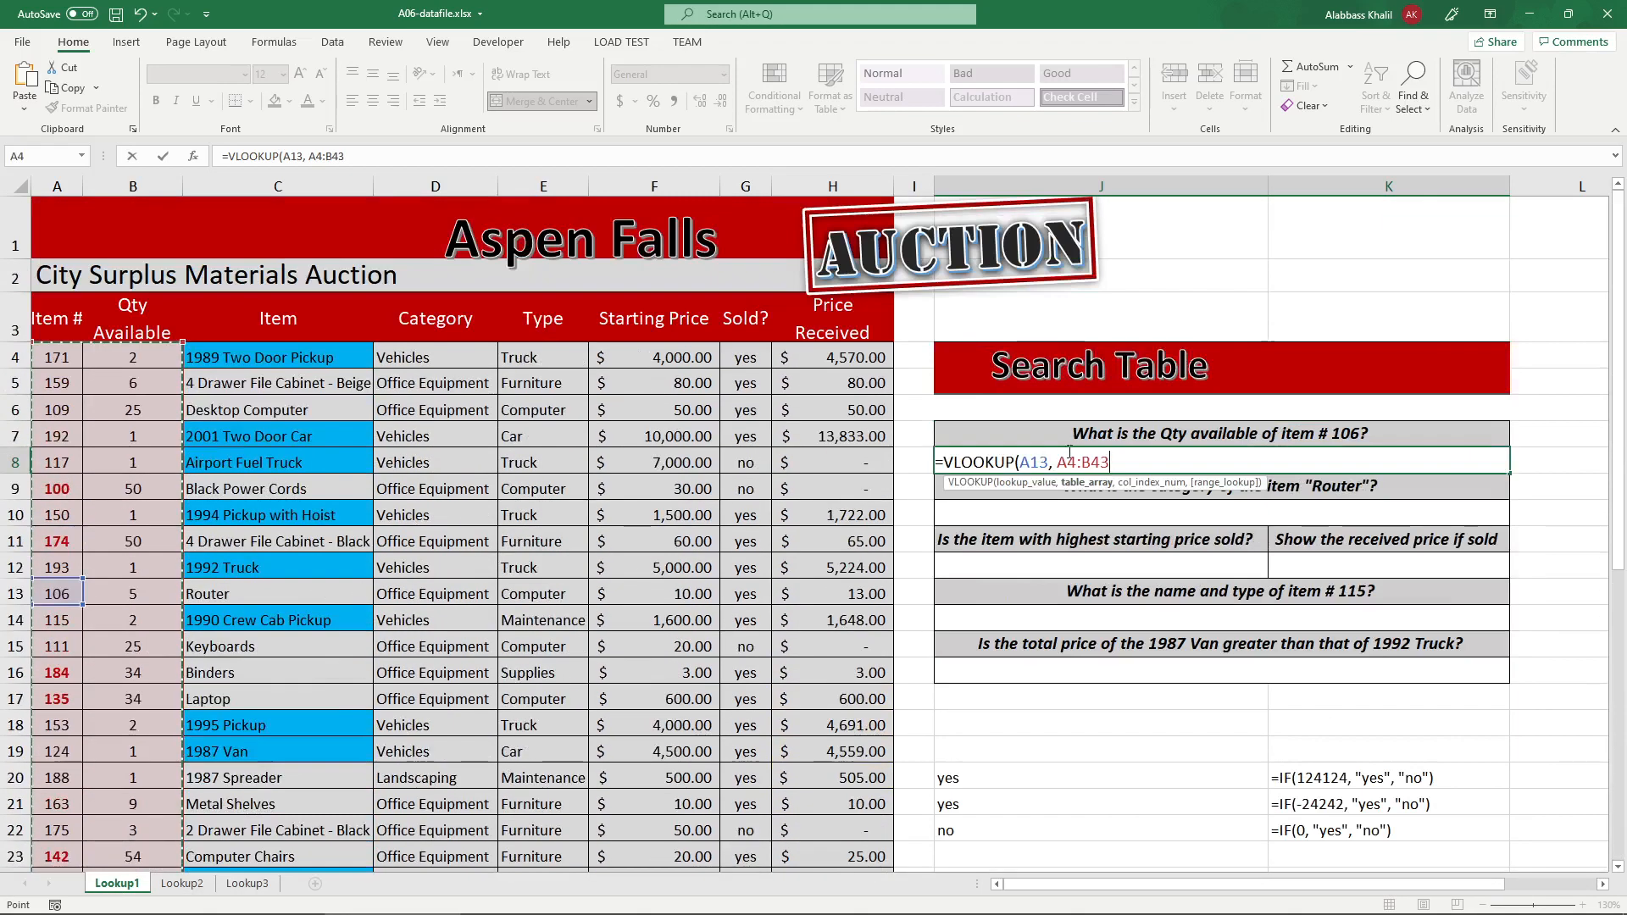
- Complete the J8 VLOOKUP with column index 2 and FALSE for an exact match, review its arguments, and enter it
text(, 2)
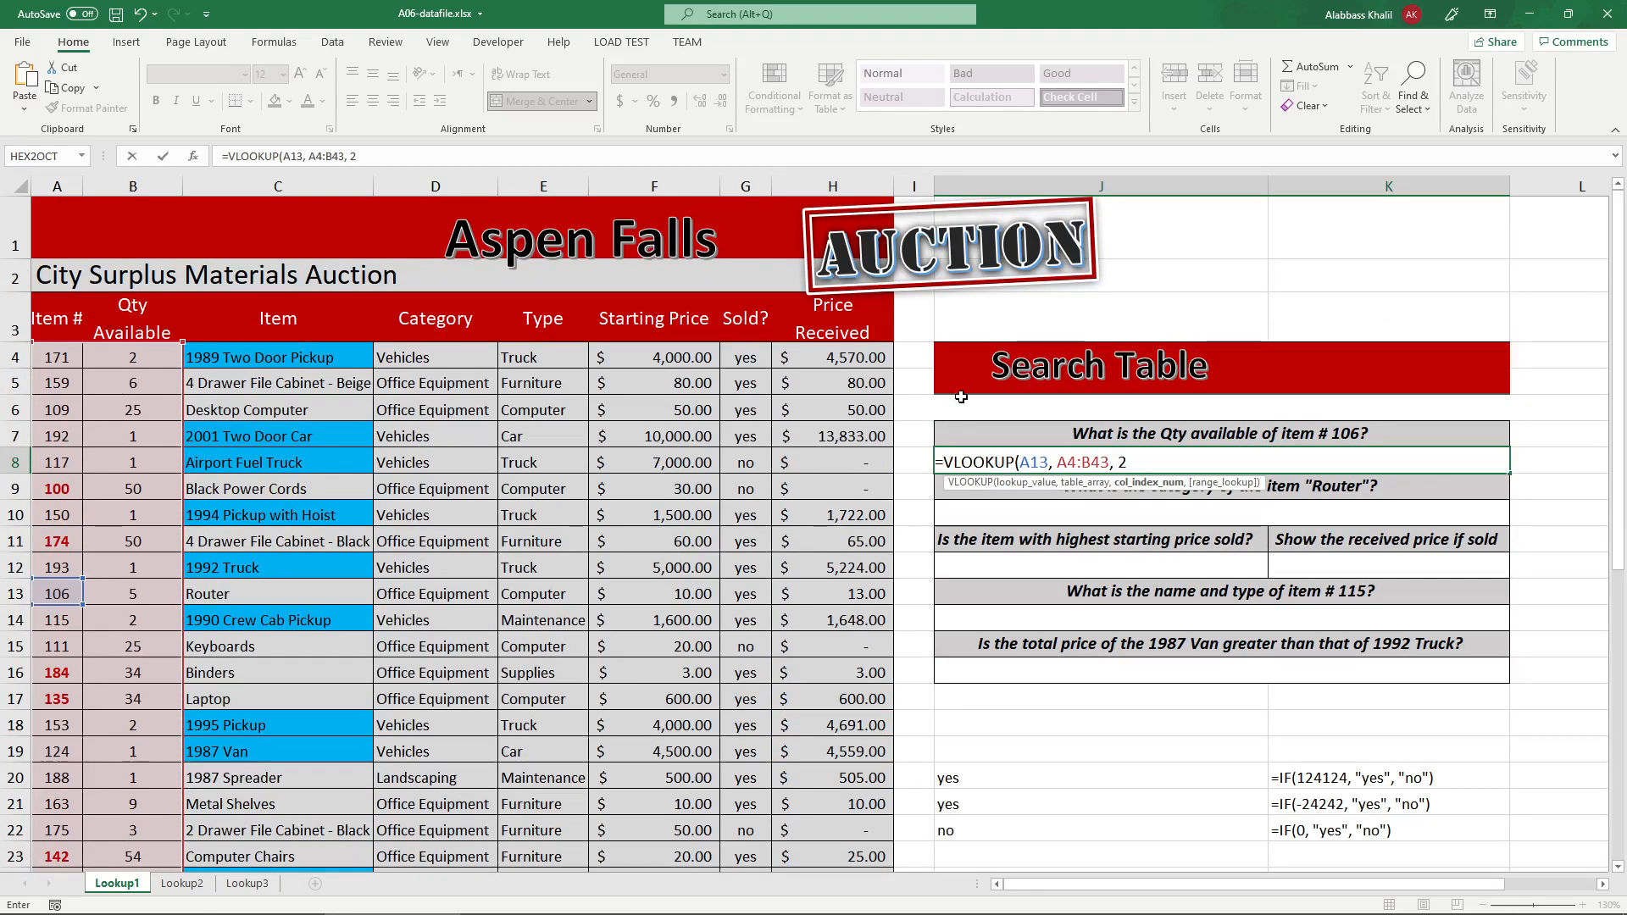
text(,f)
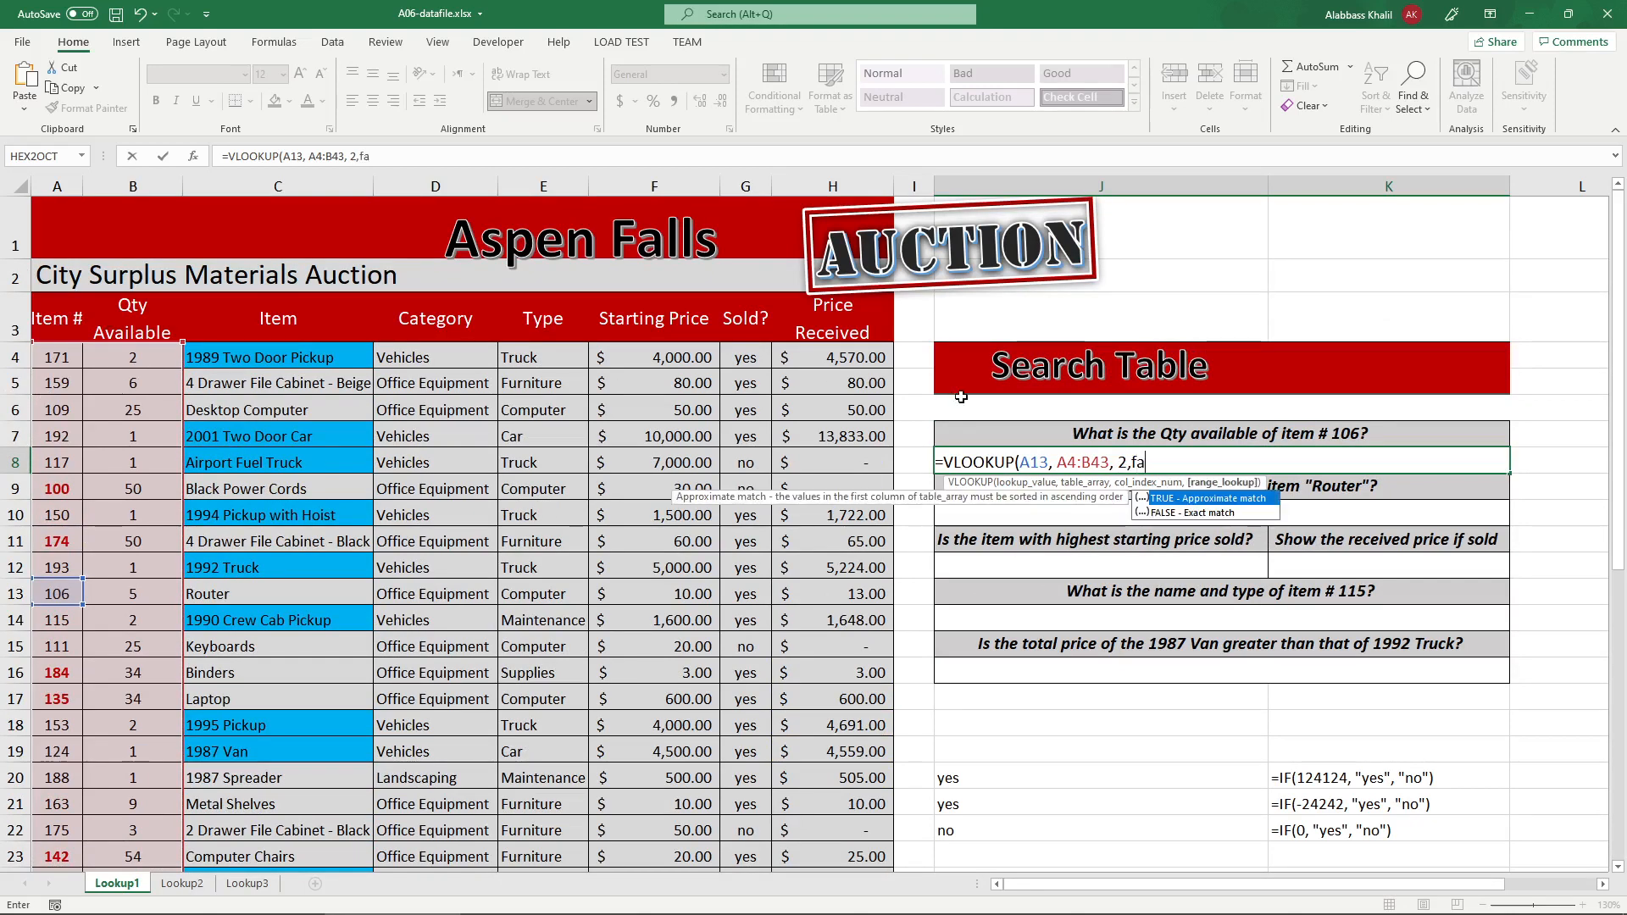
text(a)
double_click(1208, 513)
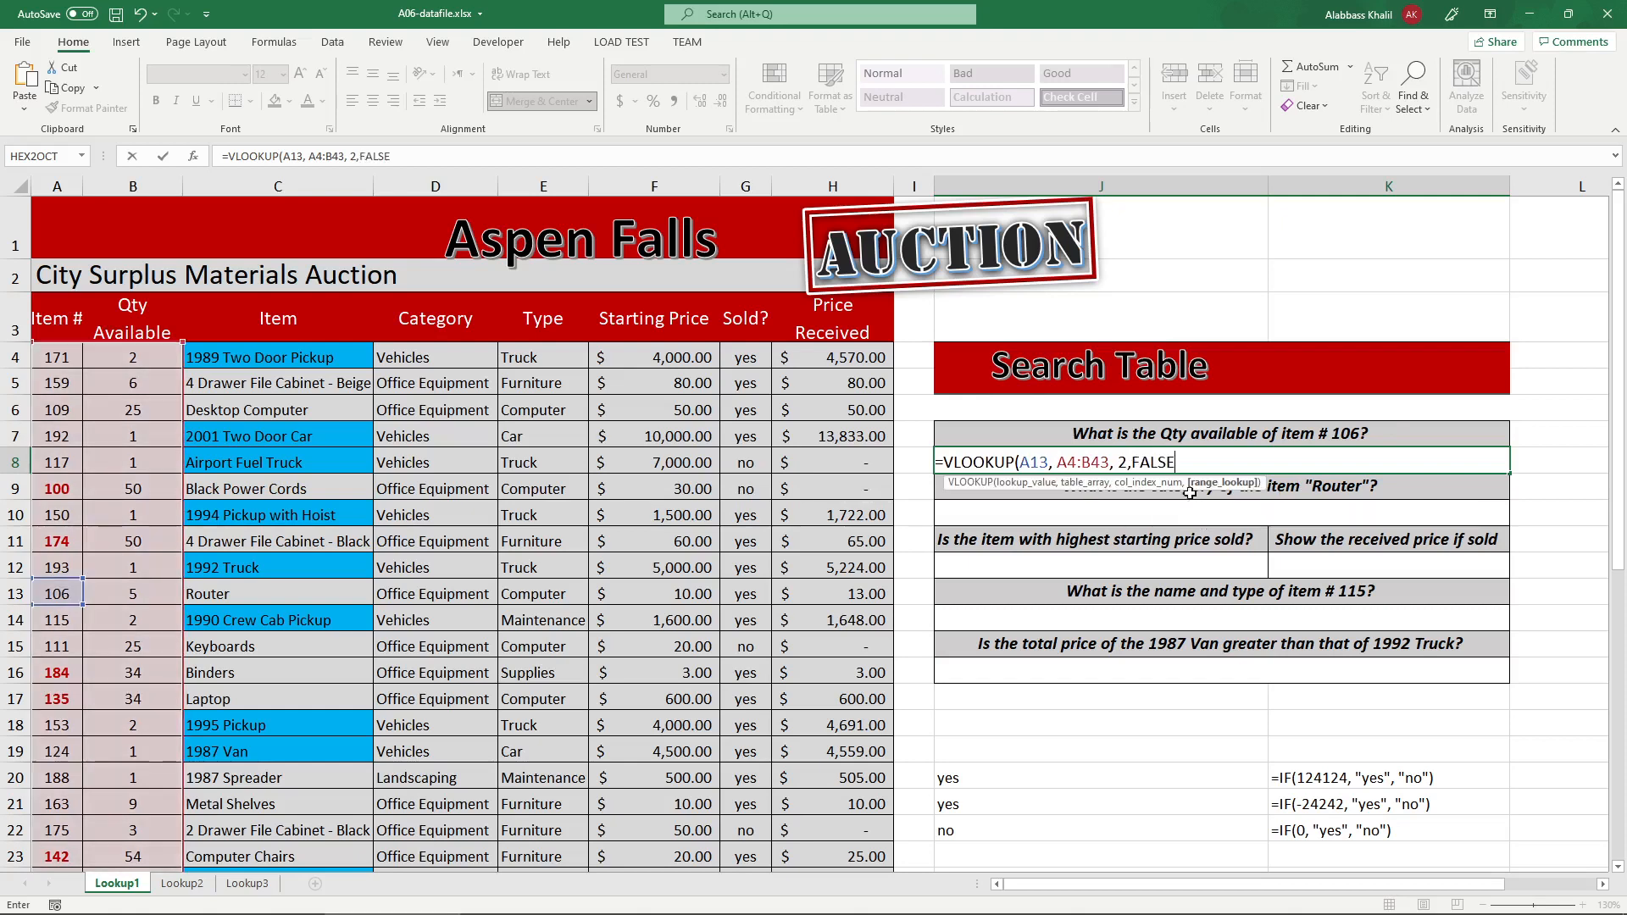
text())
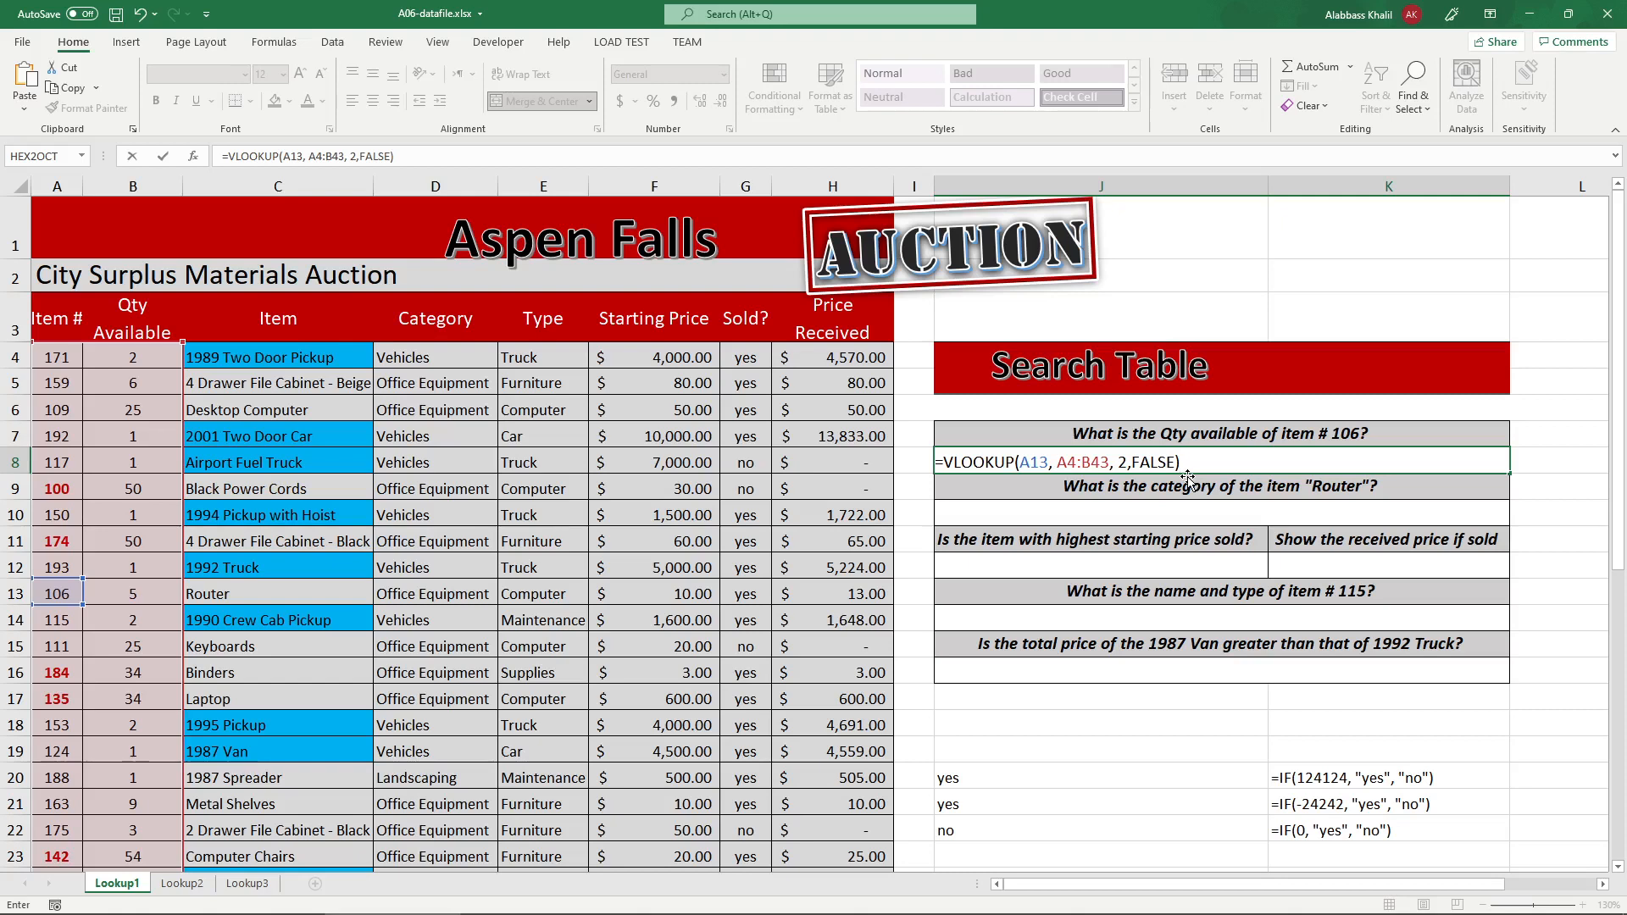
click(1046, 462)
drag(1049, 462, 1028, 462)
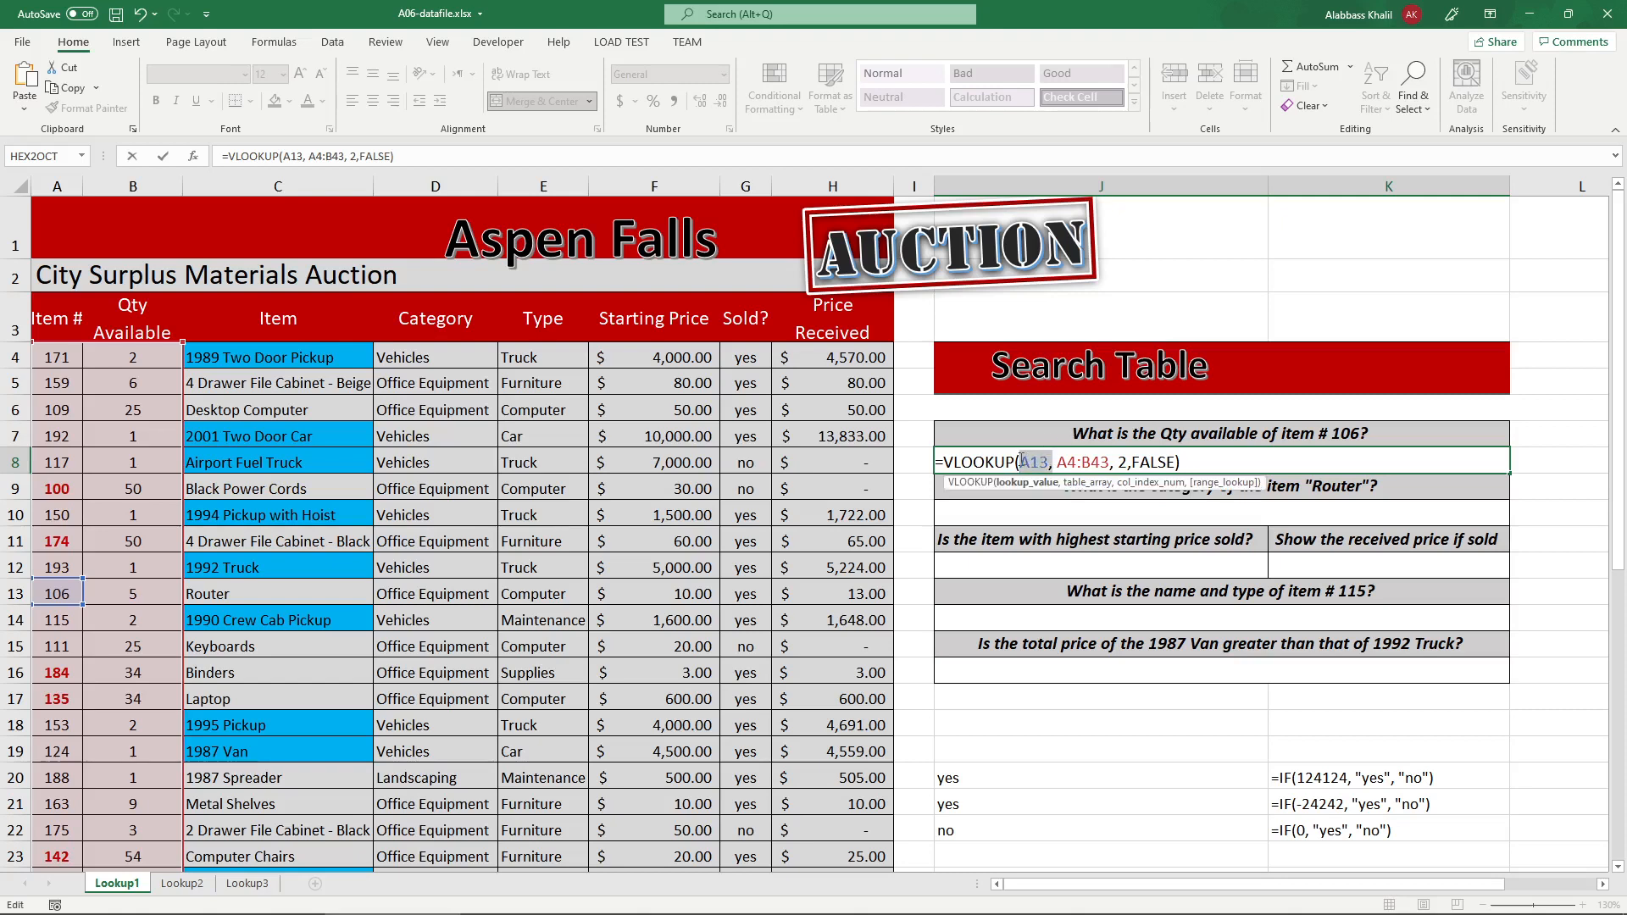
drag(1111, 462, 1021, 464)
double_click(1124, 462)
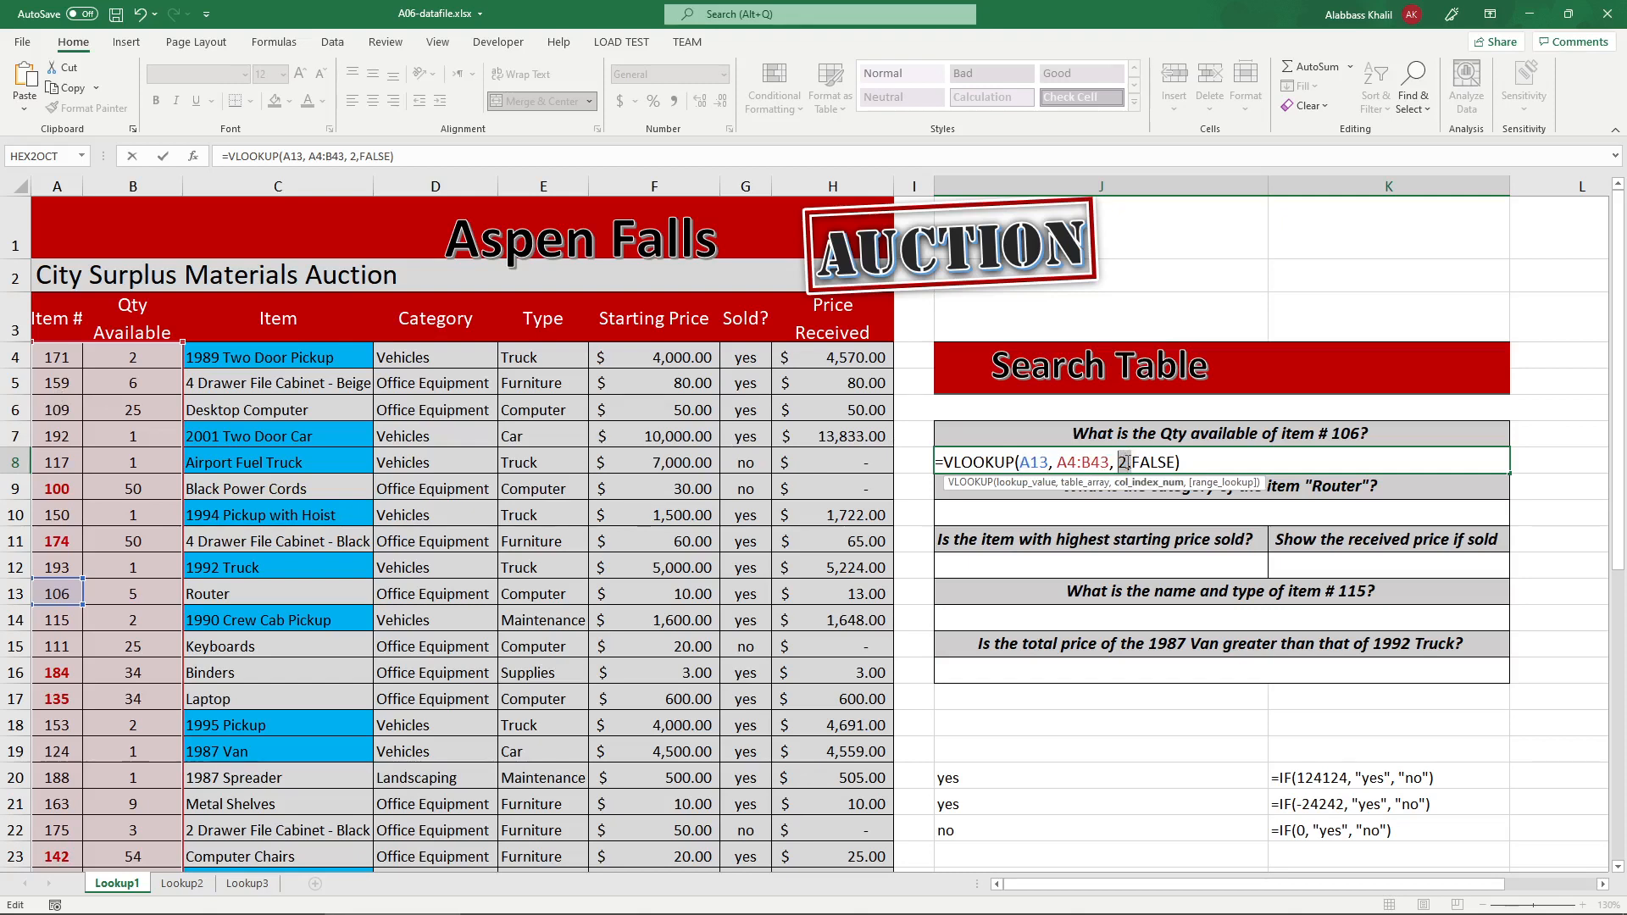
key(Return)
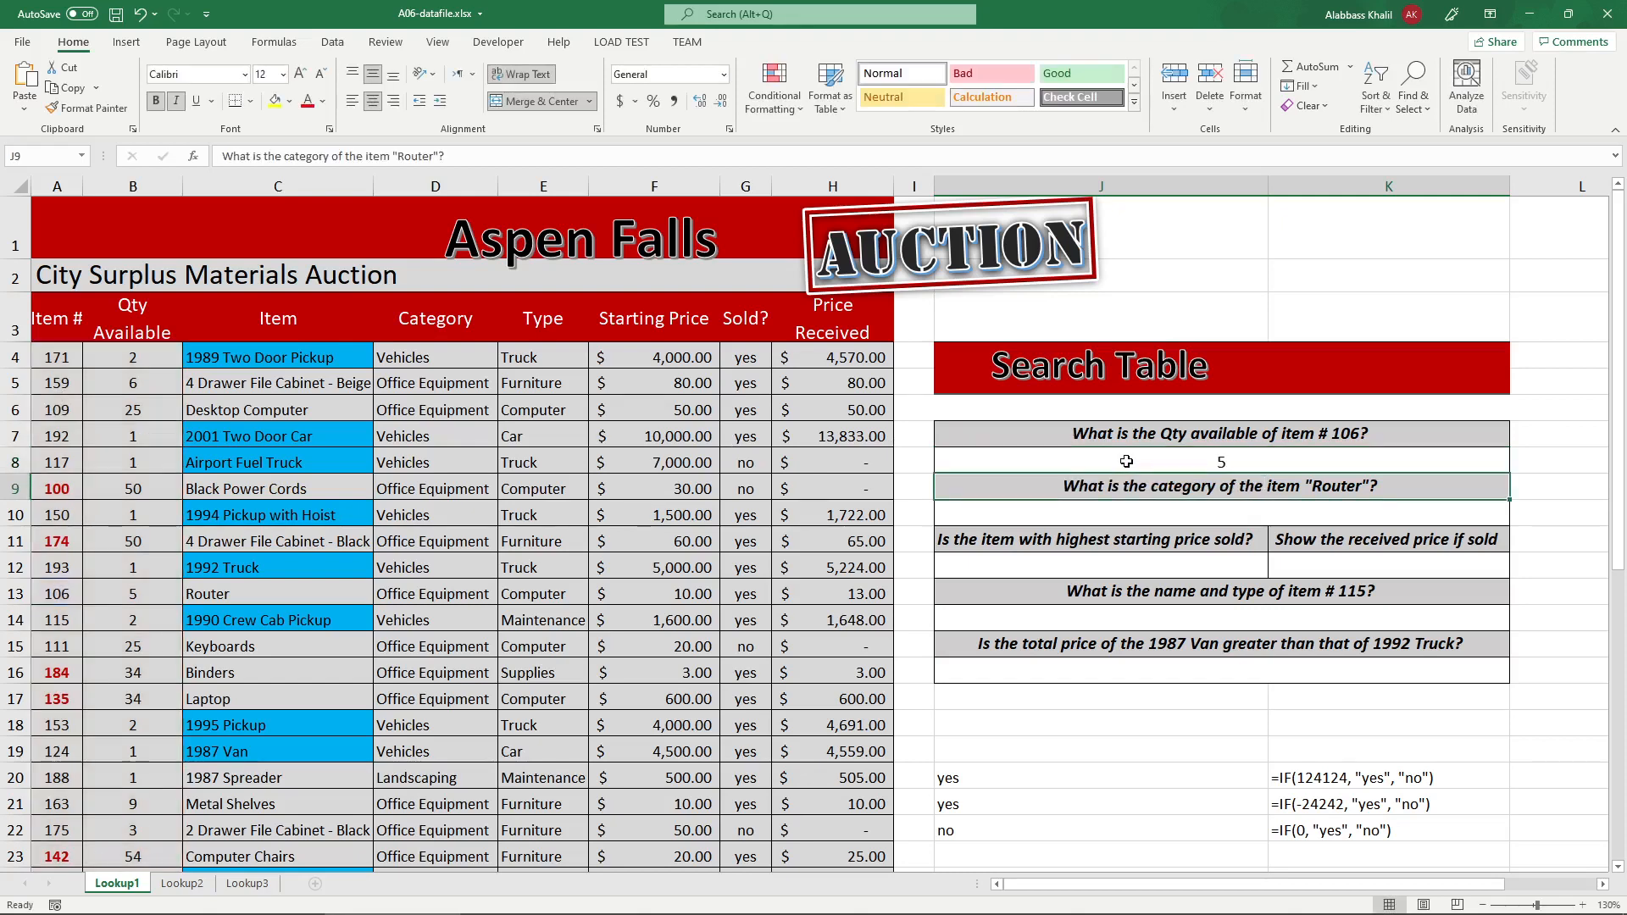
- Switch to the instructions PDF in Adobe Acrobat Reader, circle the sample answer for item # 106 in blue, and return to Excel
click(1129, 462)
click(529, 899)
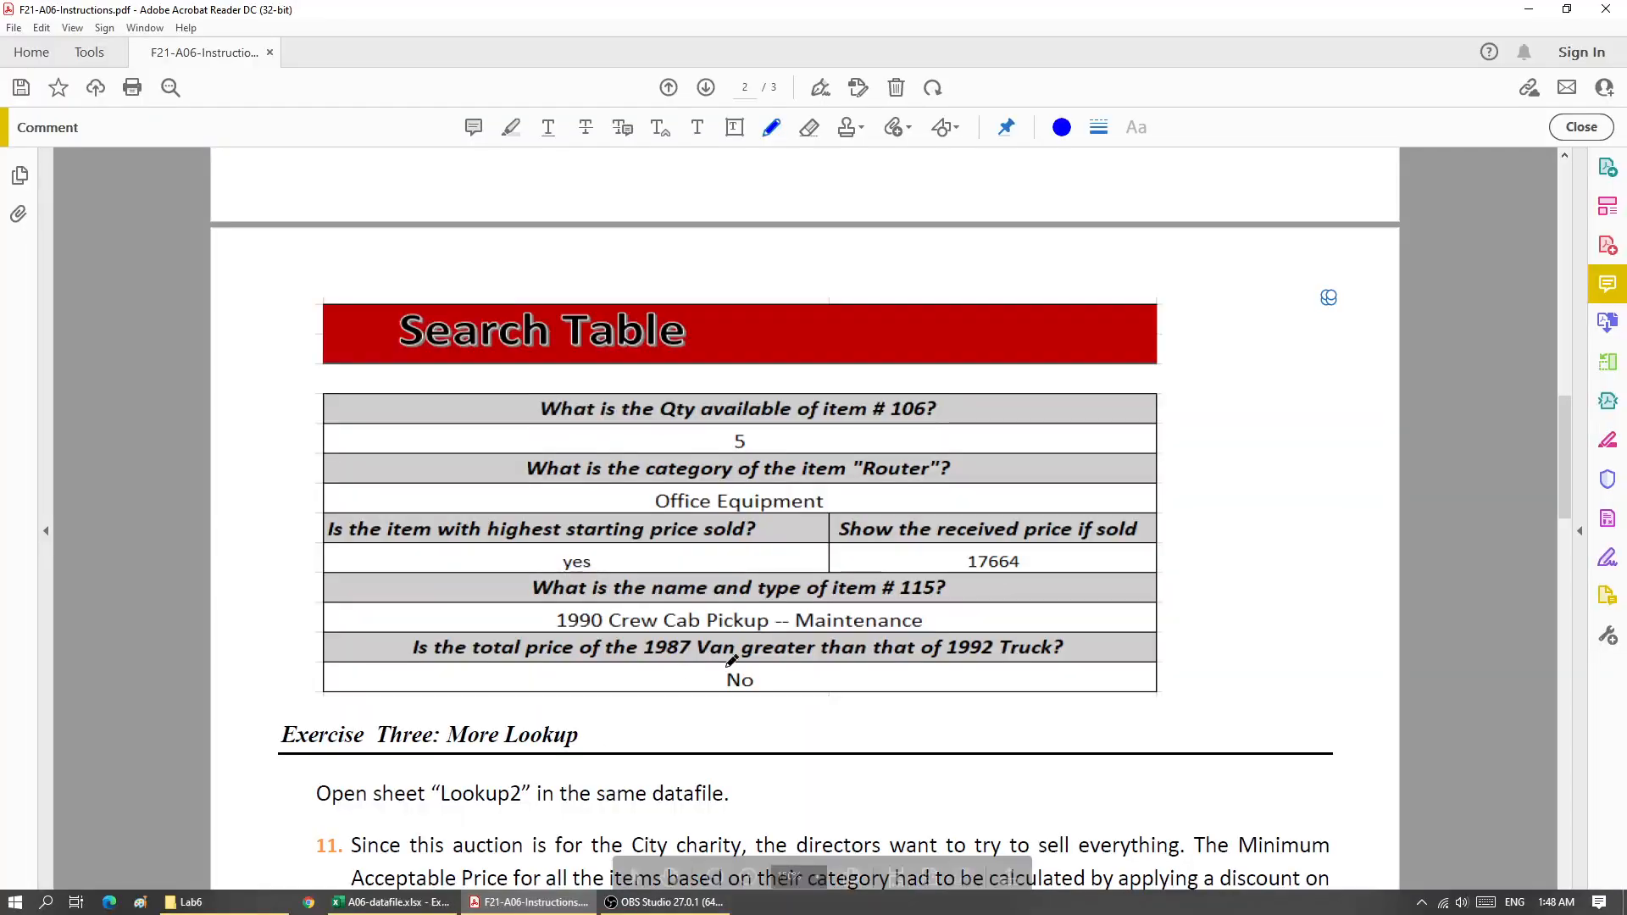
mouse_move(722, 403)
mouse_down()
mouse_move(708, 434)
mouse_move(712, 411)
mouse_up()
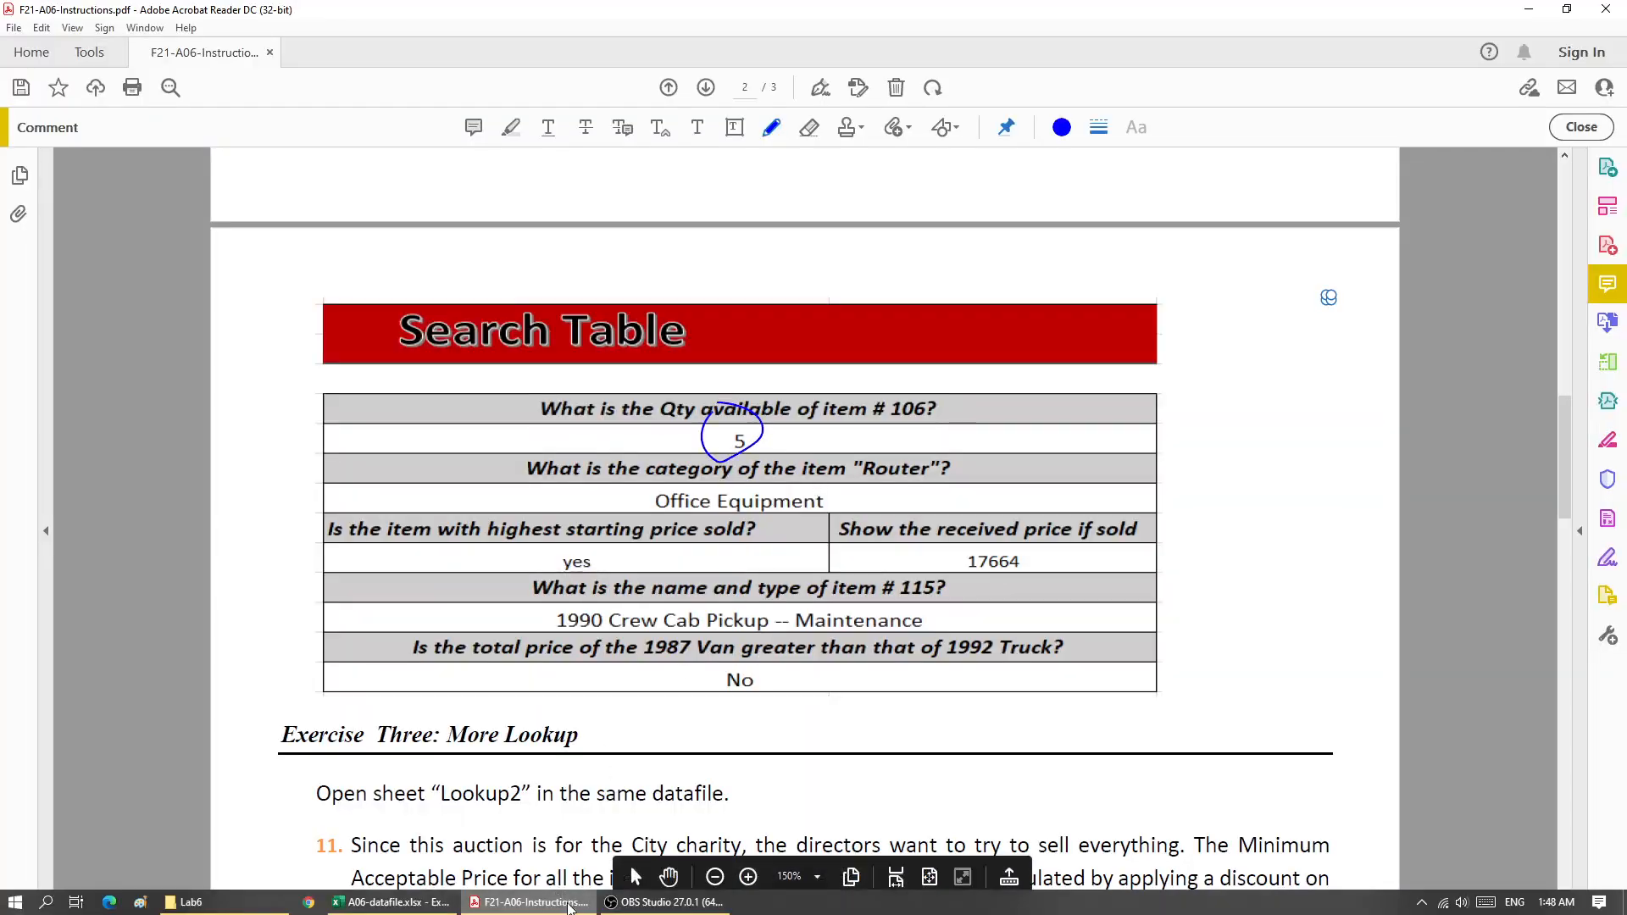
click(529, 903)
- Inspect the A13 lookup reference in the J8 VLOOKUP formula without changing it
double_click(1075, 462)
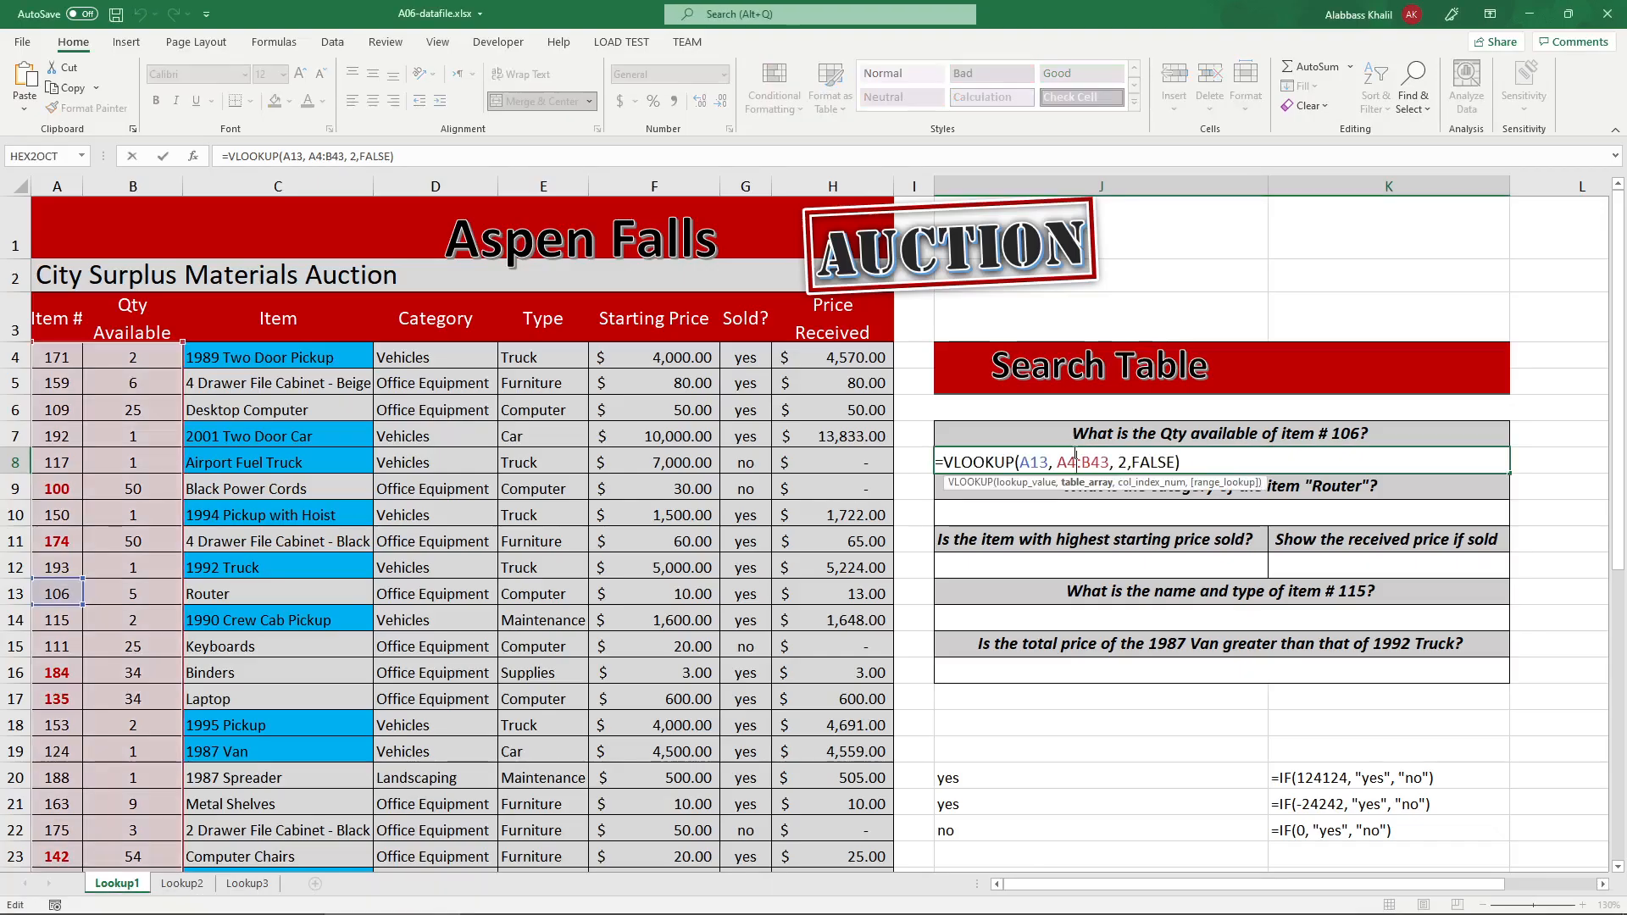
double_click(1044, 462)
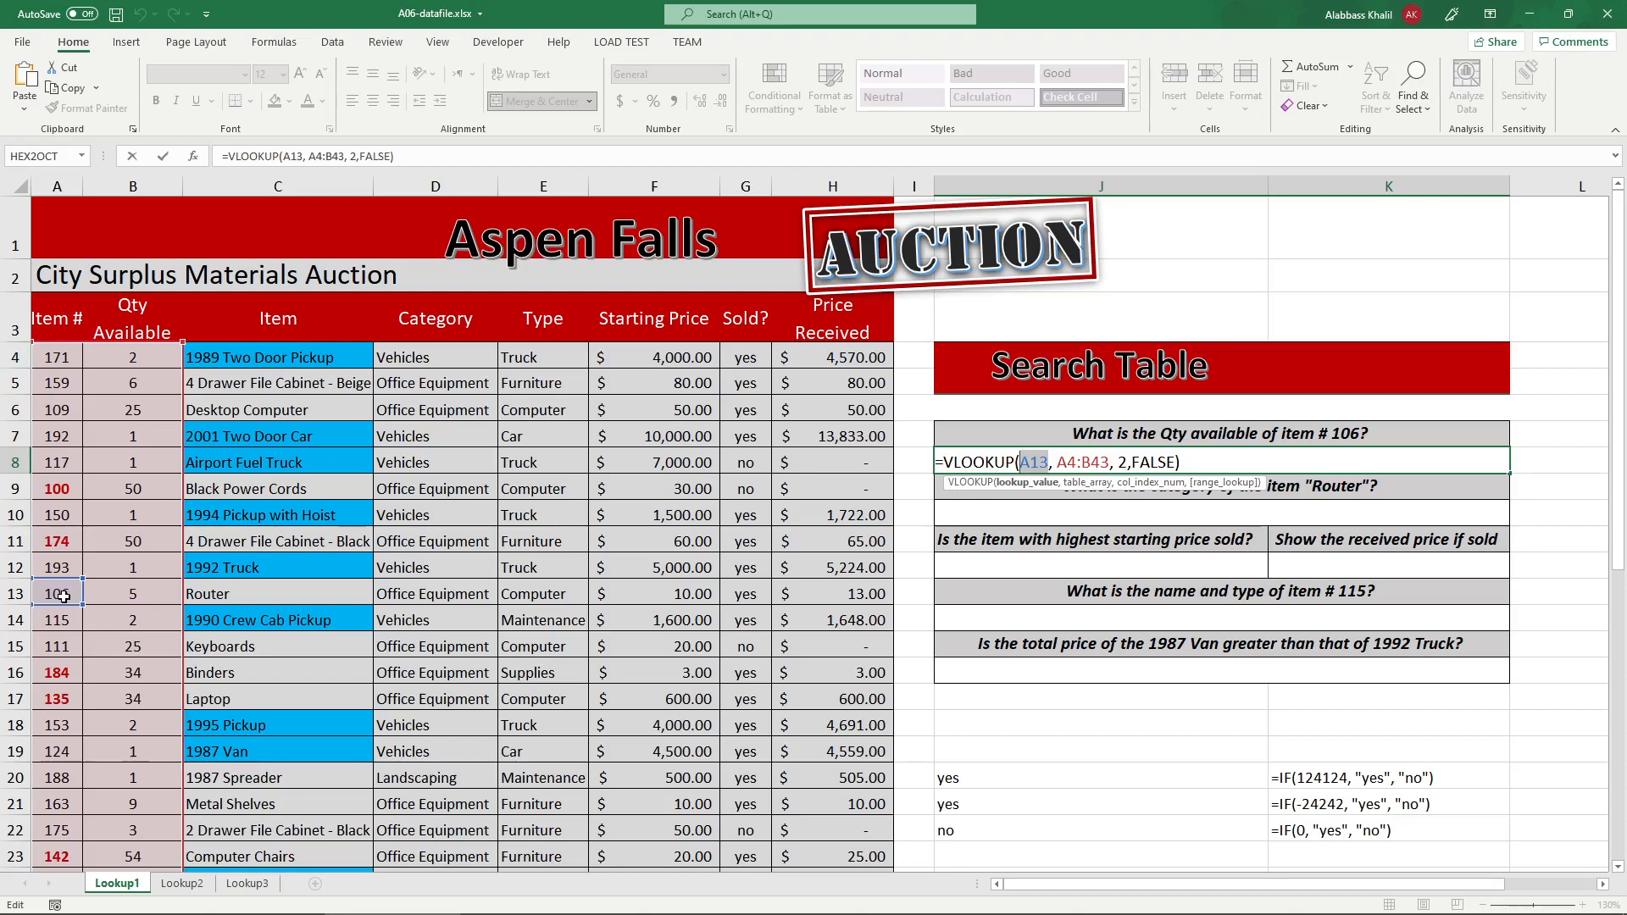
key(Return)
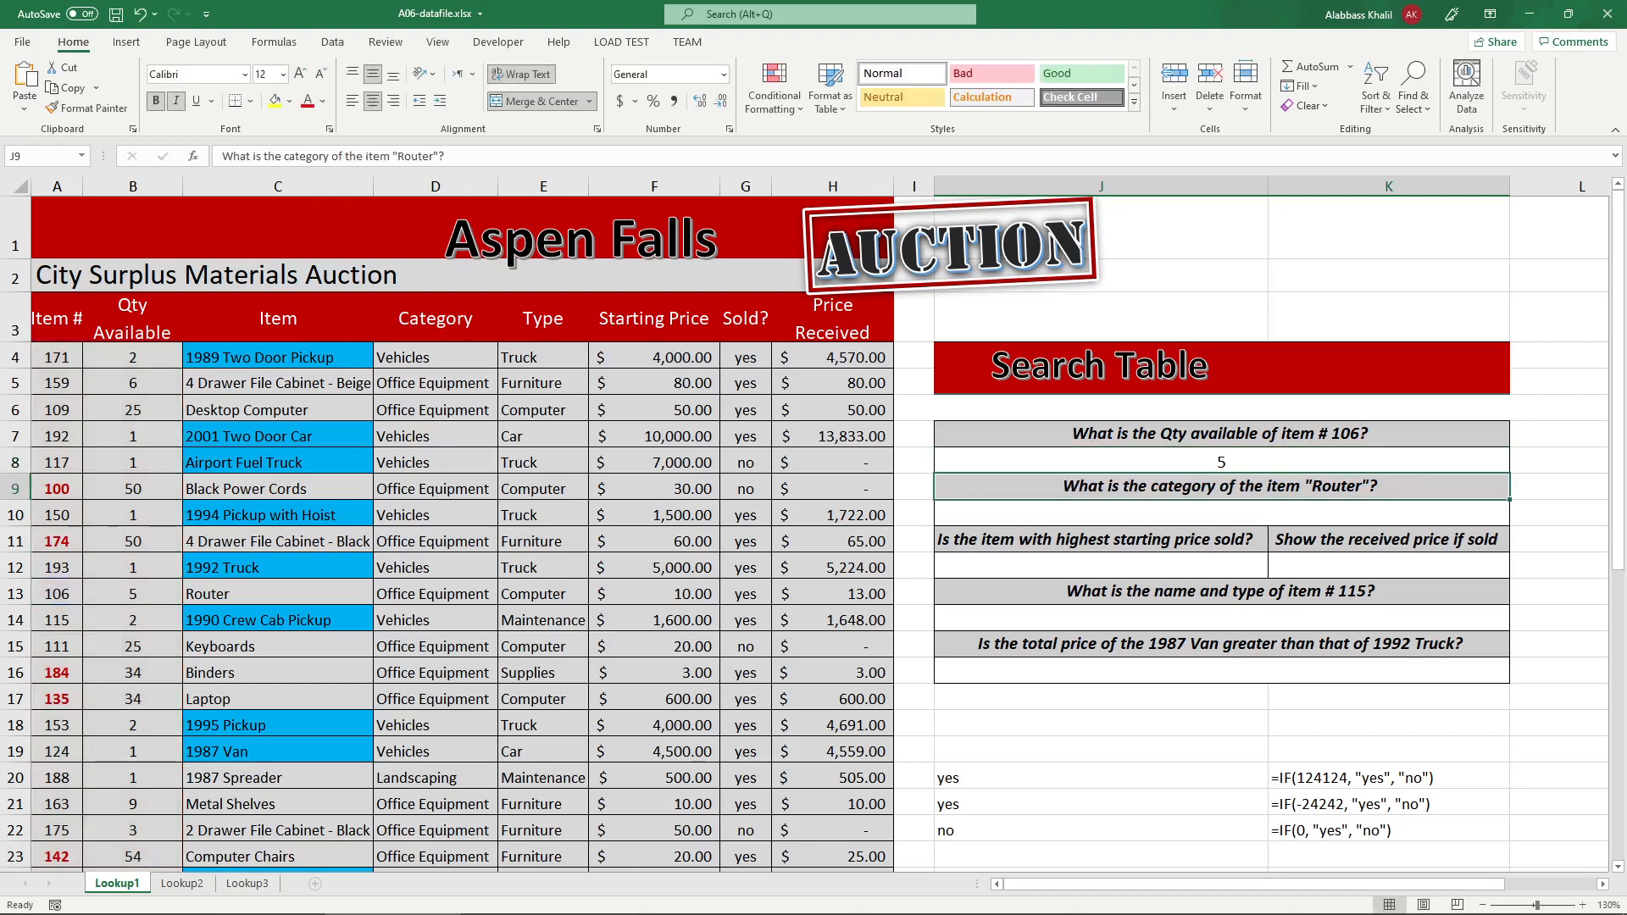
- Test the J8 lookup by changing the Keyboards item number in A15 to 106 and the Router item number in A13 to 333
click(63, 584)
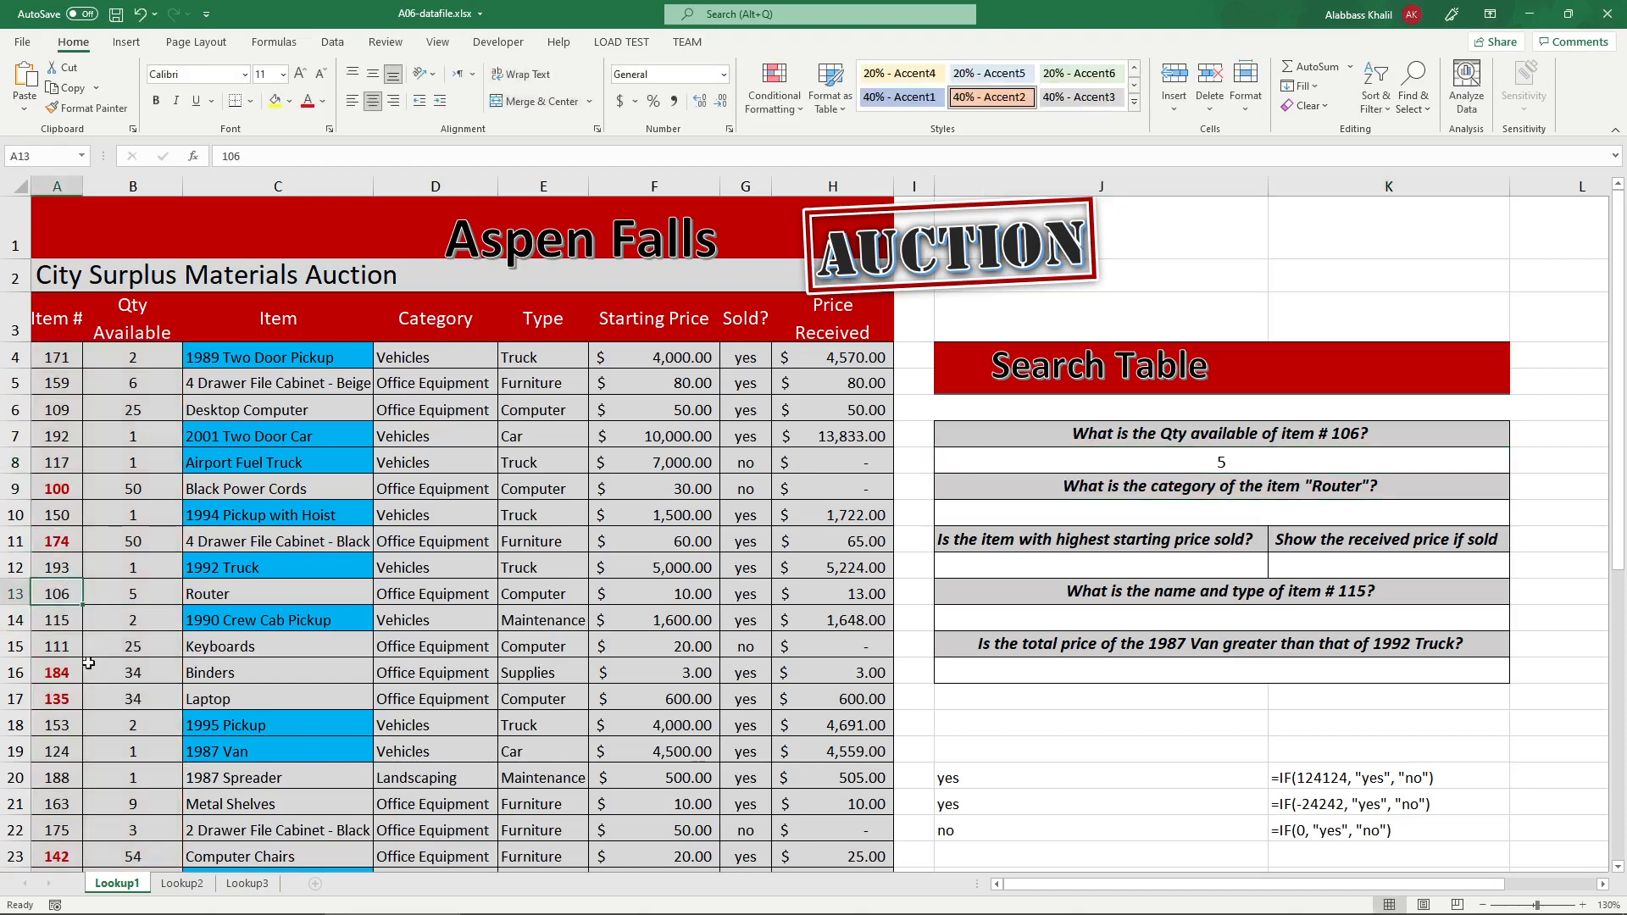
click(68, 640)
text(106)
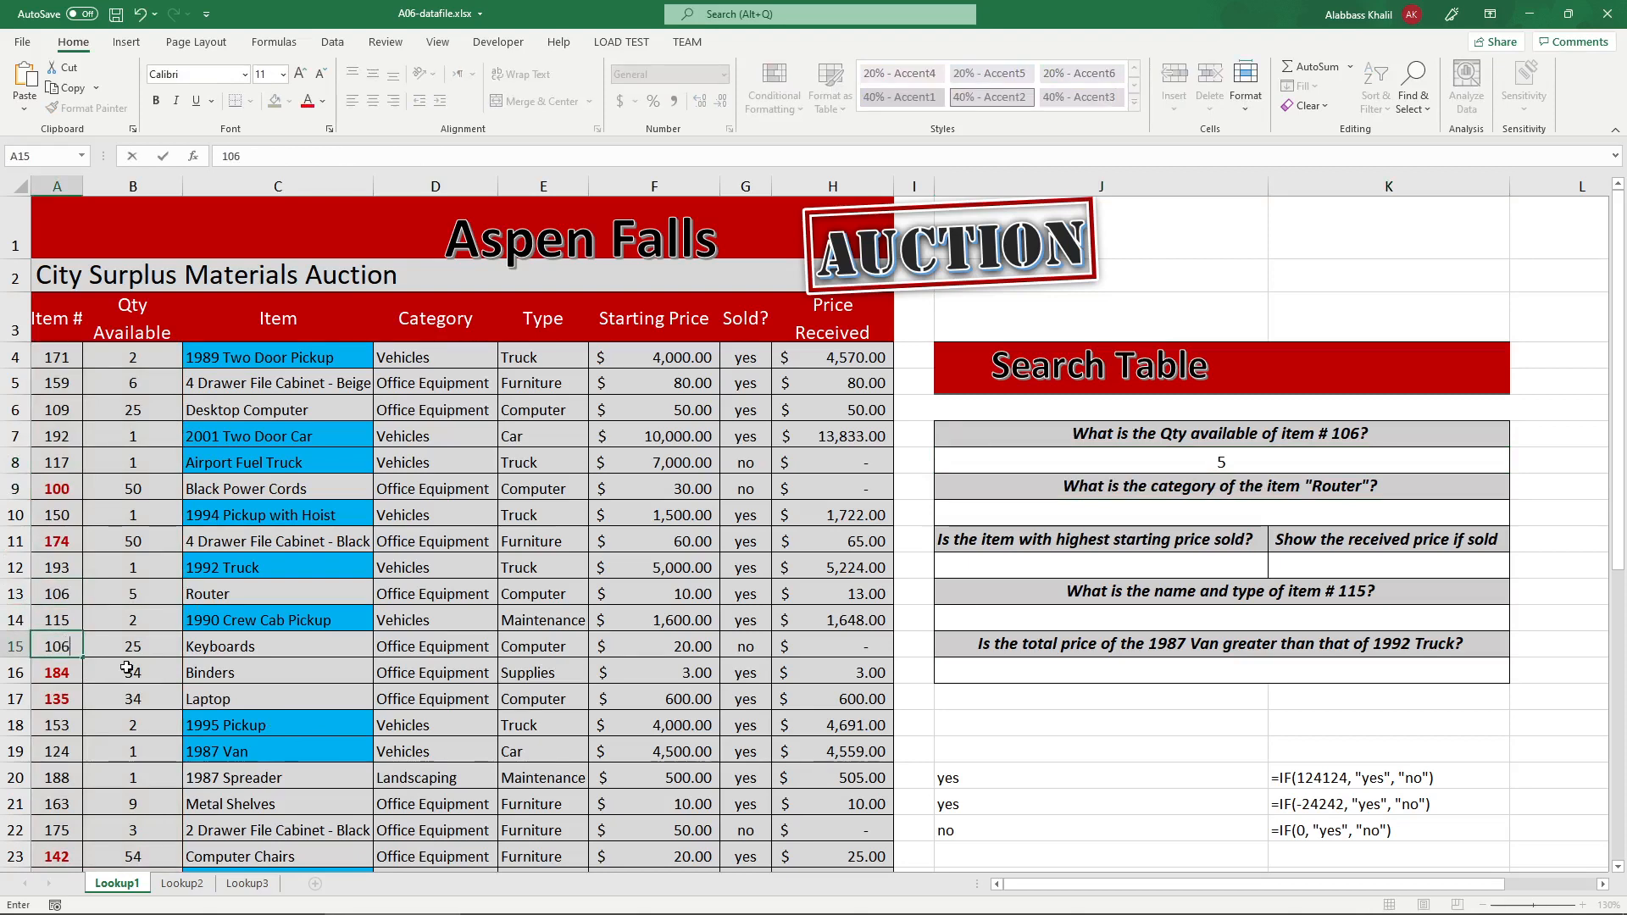
key(Return)
click(59, 593)
text(333)
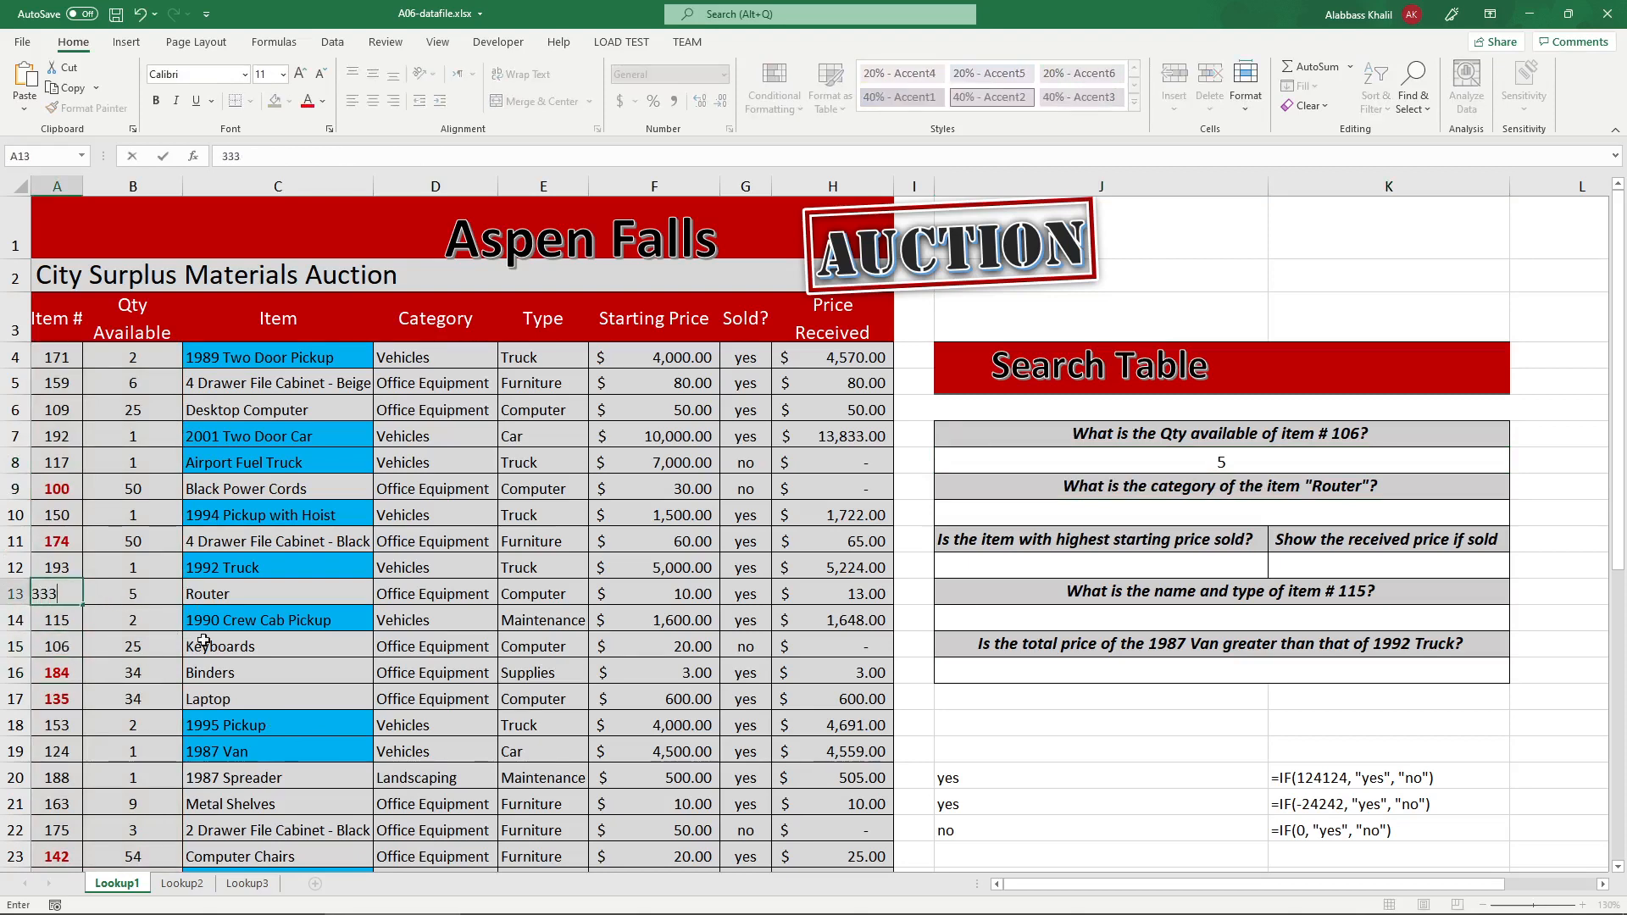
click(321, 649)
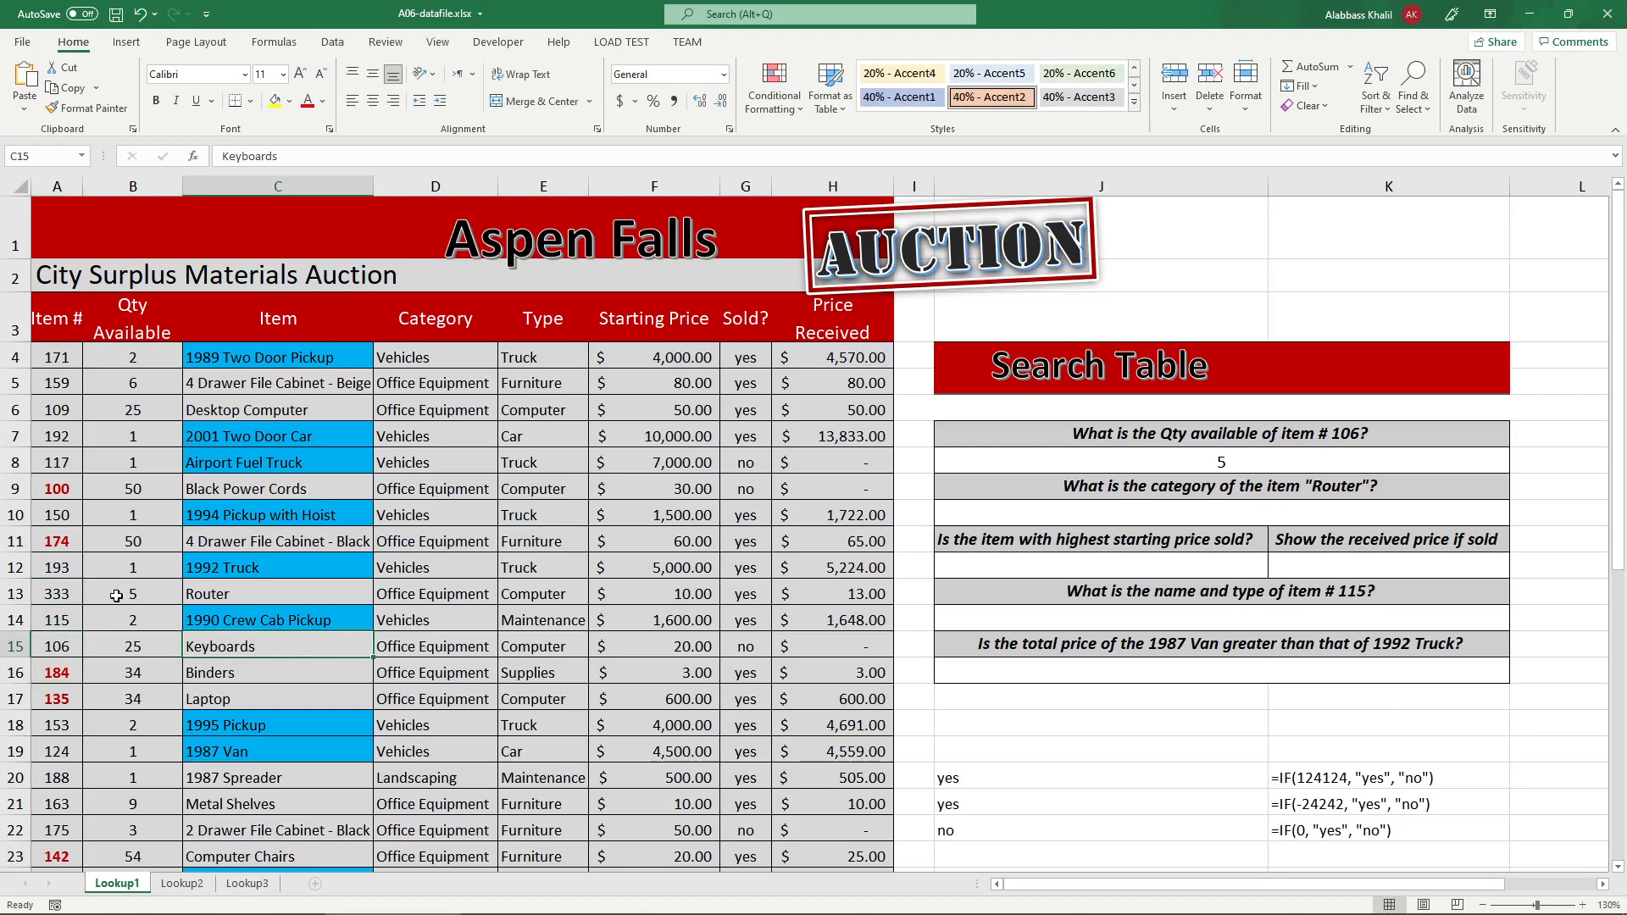
- Fill A15:B15 with yellow and check which cell the J8 formula uses as its lookup value
drag(62, 644, 105, 646)
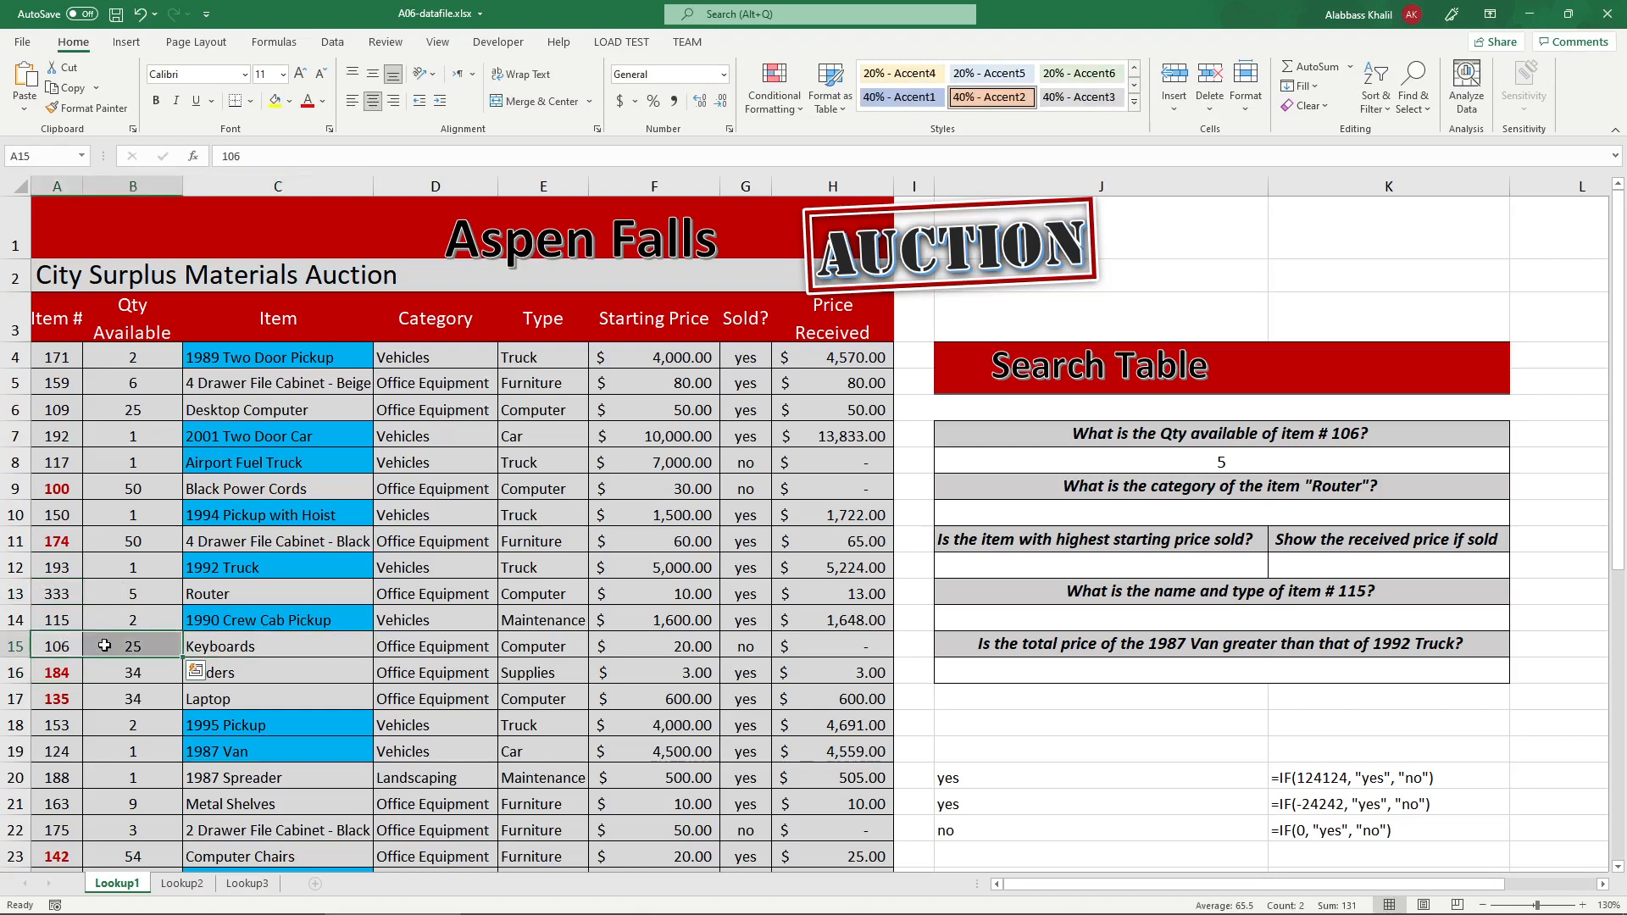
click(275, 101)
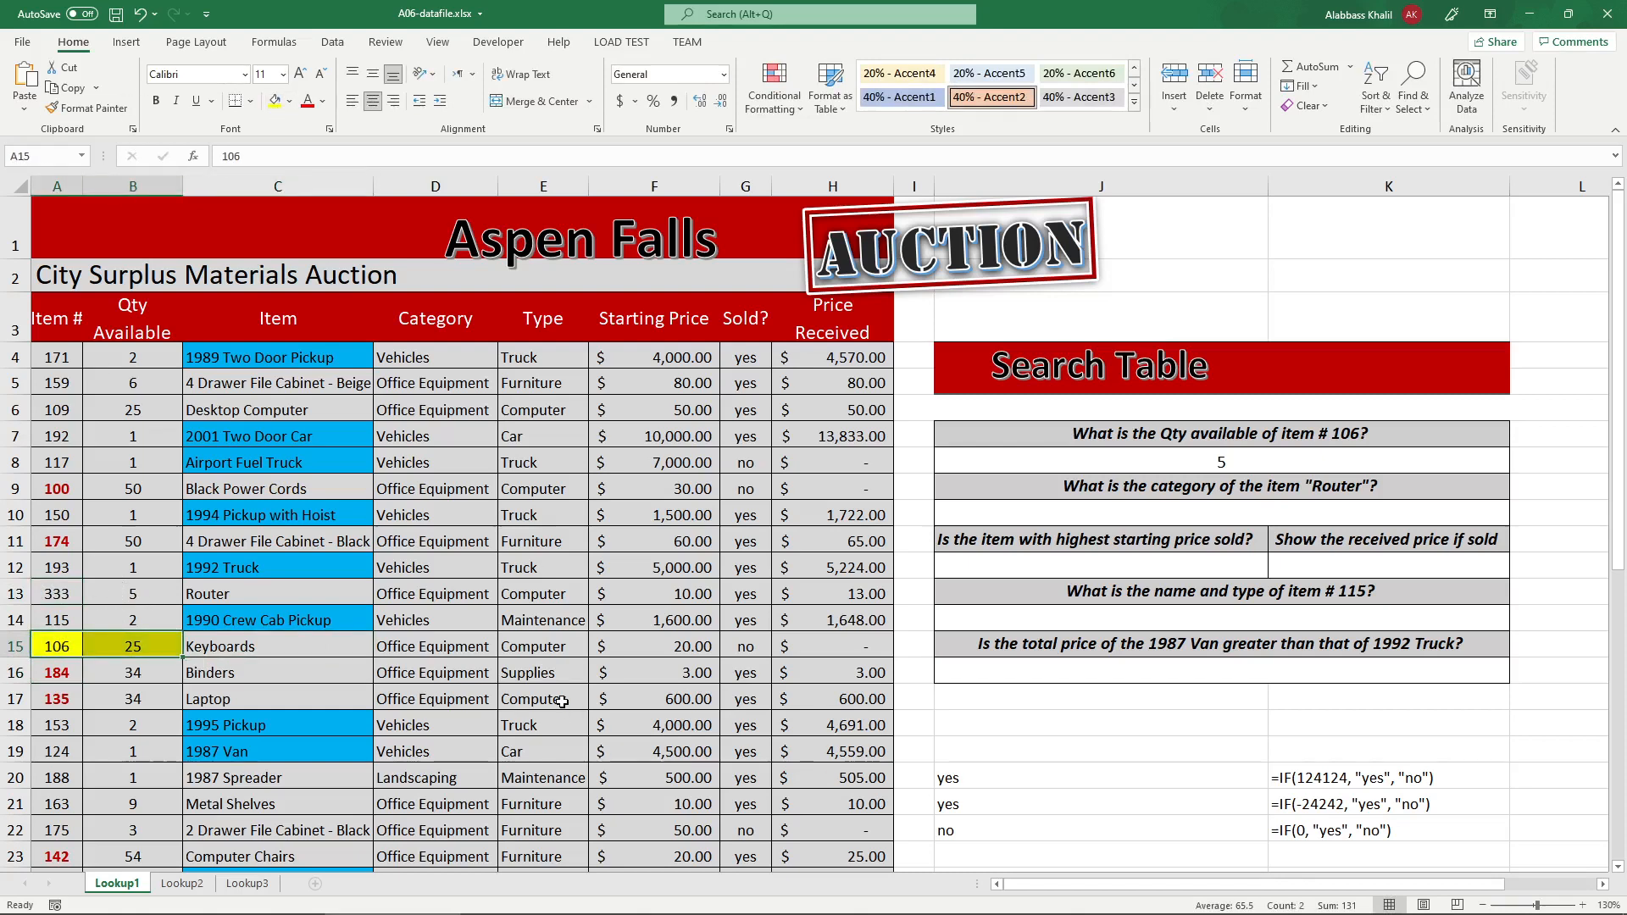
click(1274, 465)
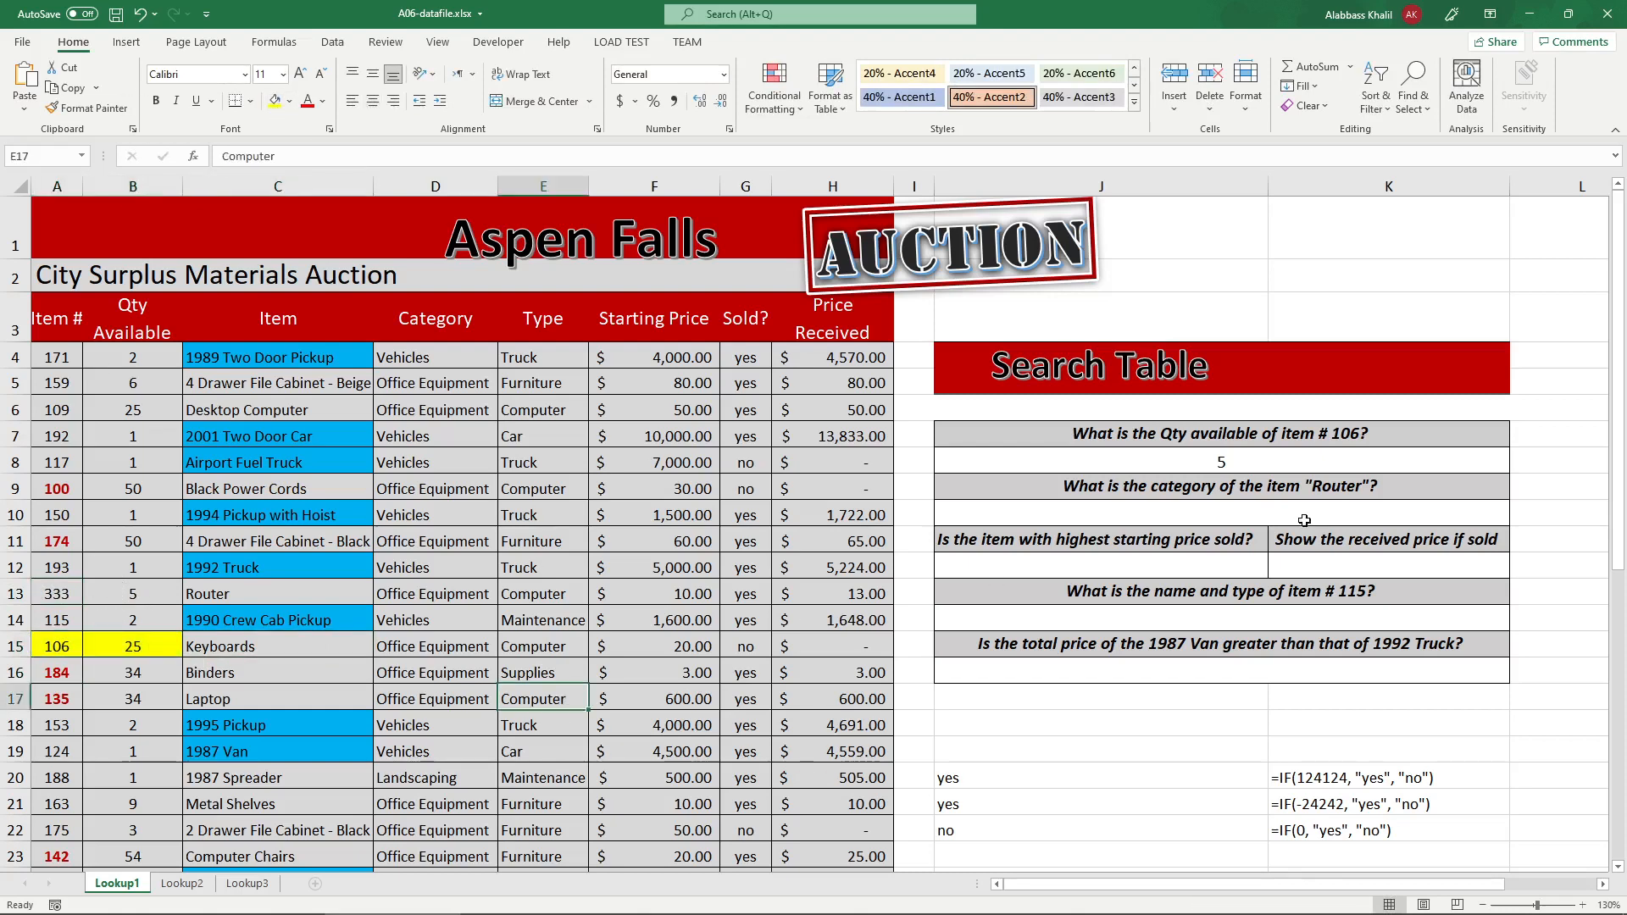
double_click(1217, 462)
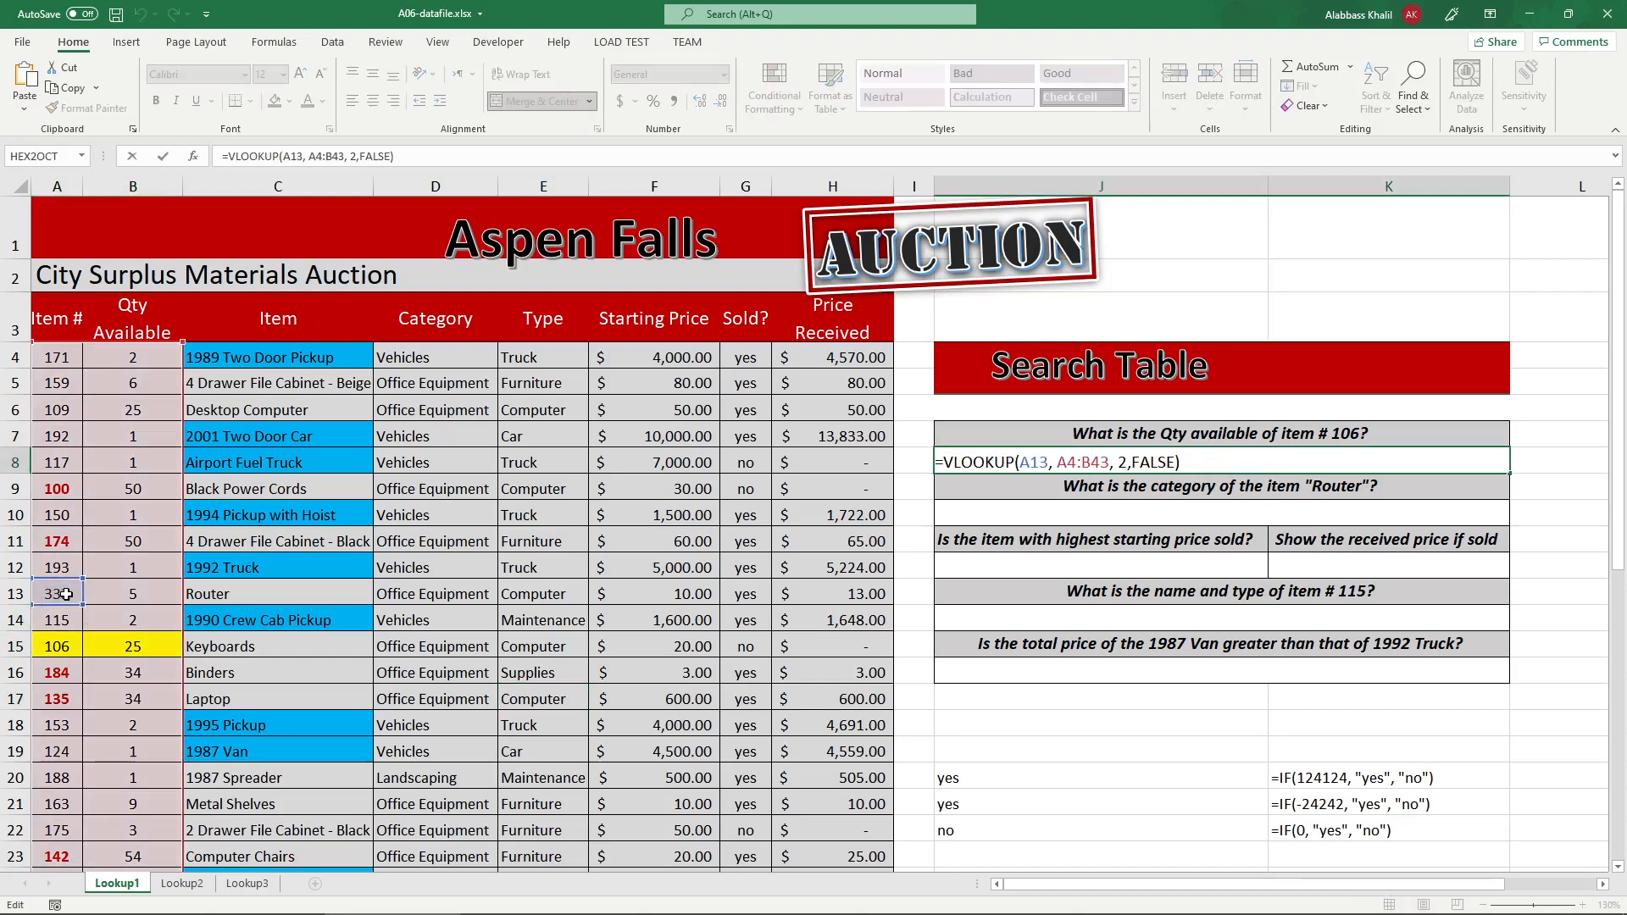
key(ctrl+Return)
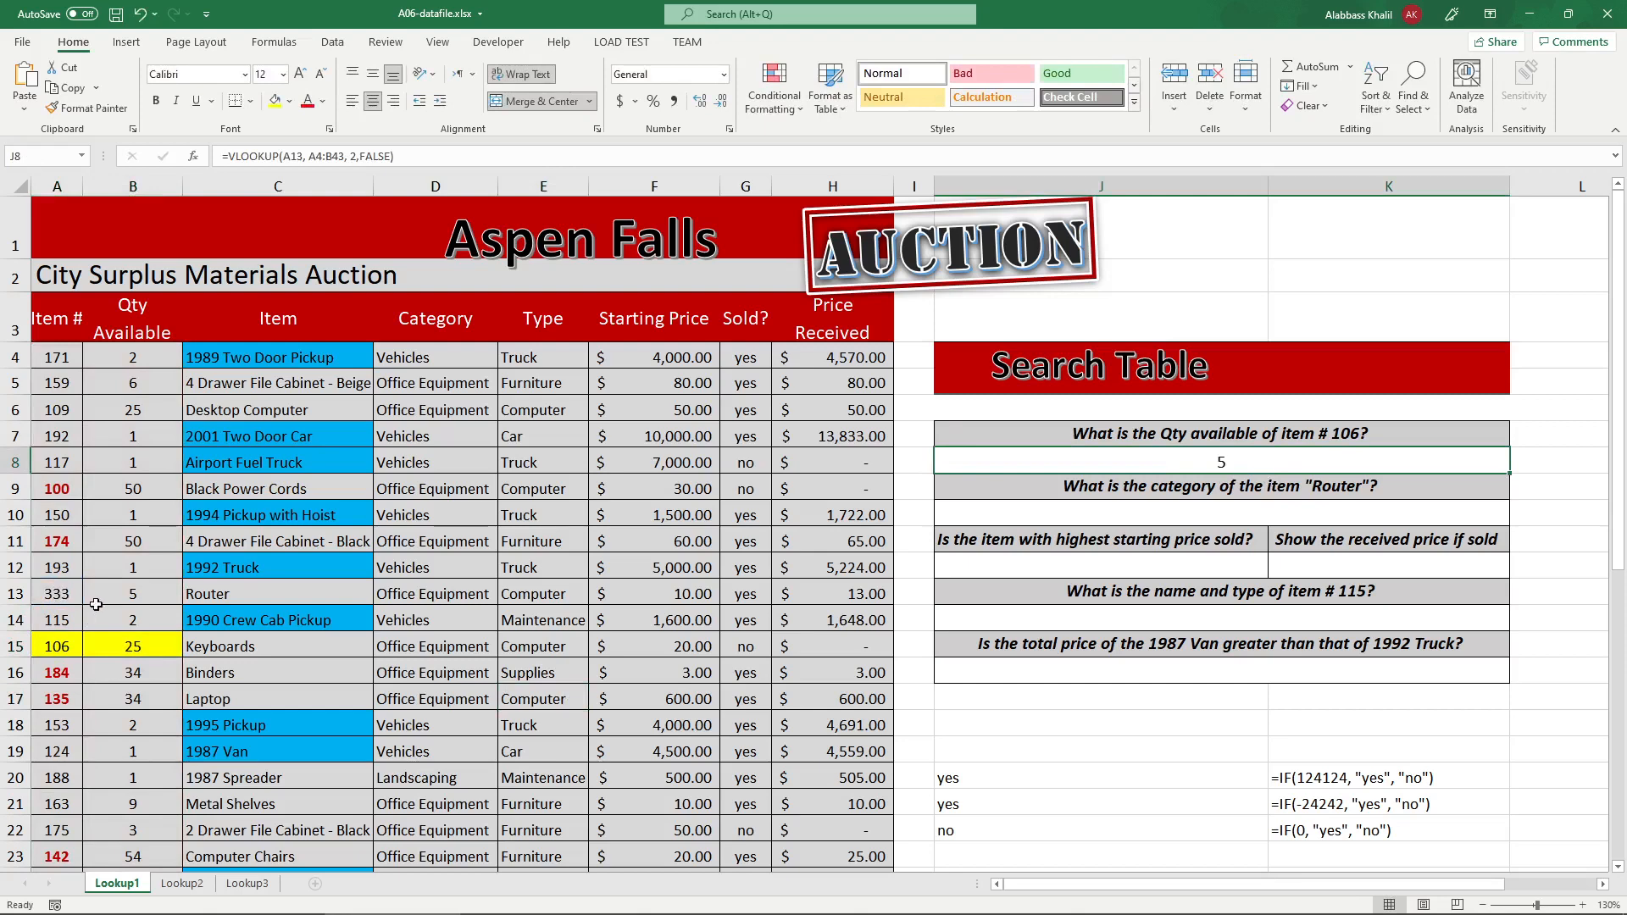
- Undo the yellow fill and the item number changes in A13 and A15
click(235, 615)
key(ctrl+z)
key(ctrl+z)
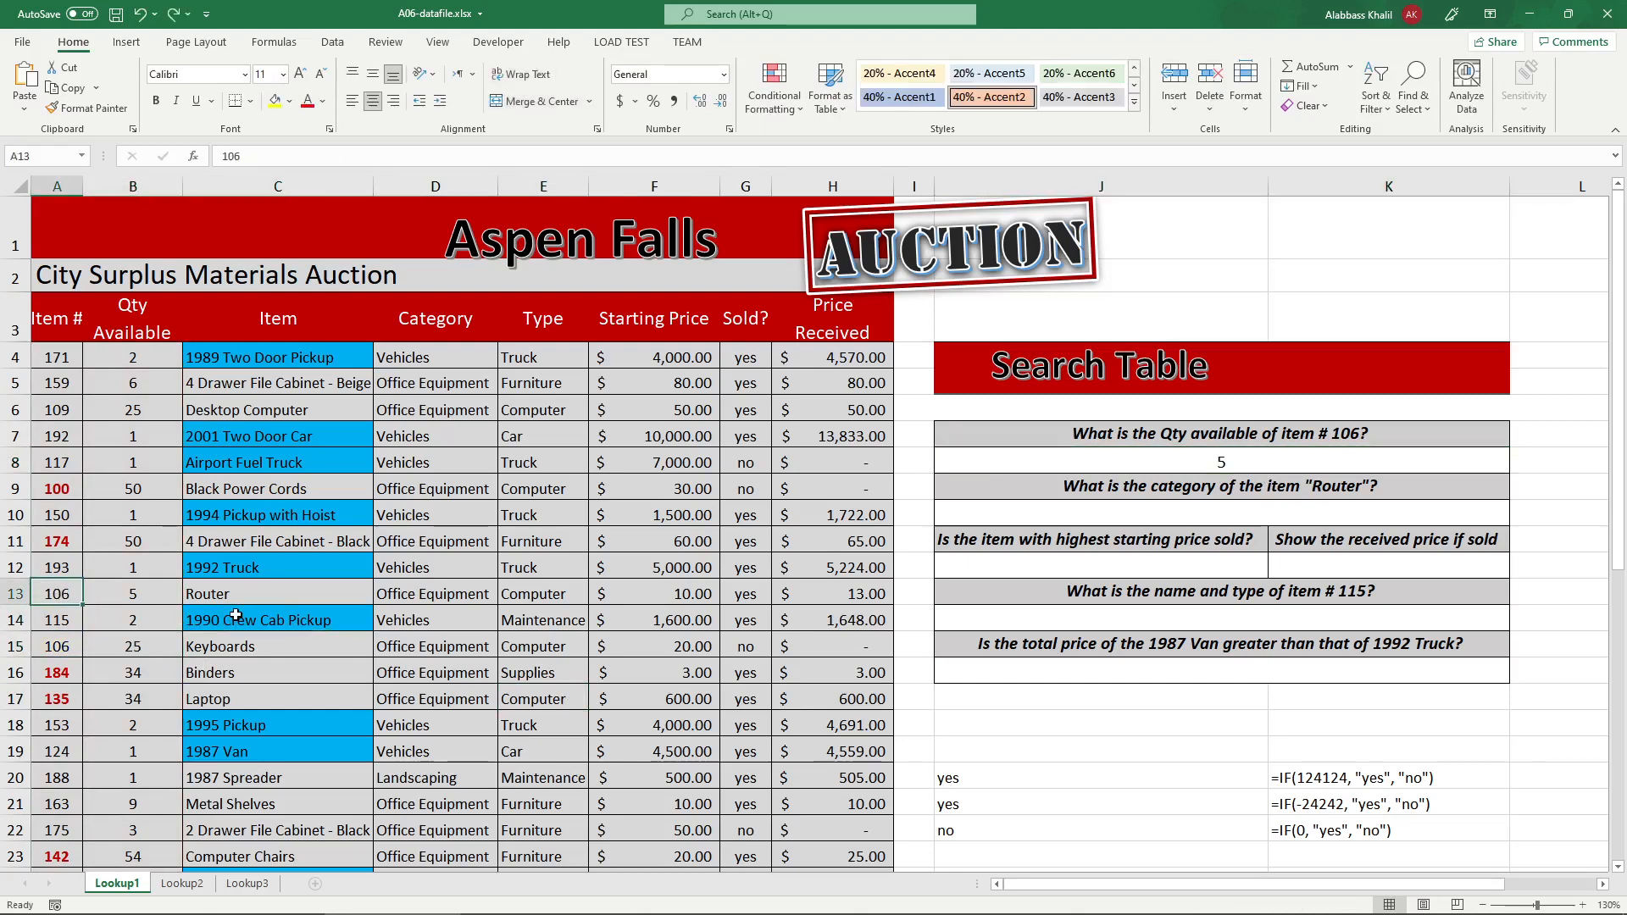
key(ctrl+z)
- Replace the A13 lookup value in the J8 formula with 106, giving =VLOOKUP(106, A4:B43, 2,FALSE)
double_click(1182, 459)
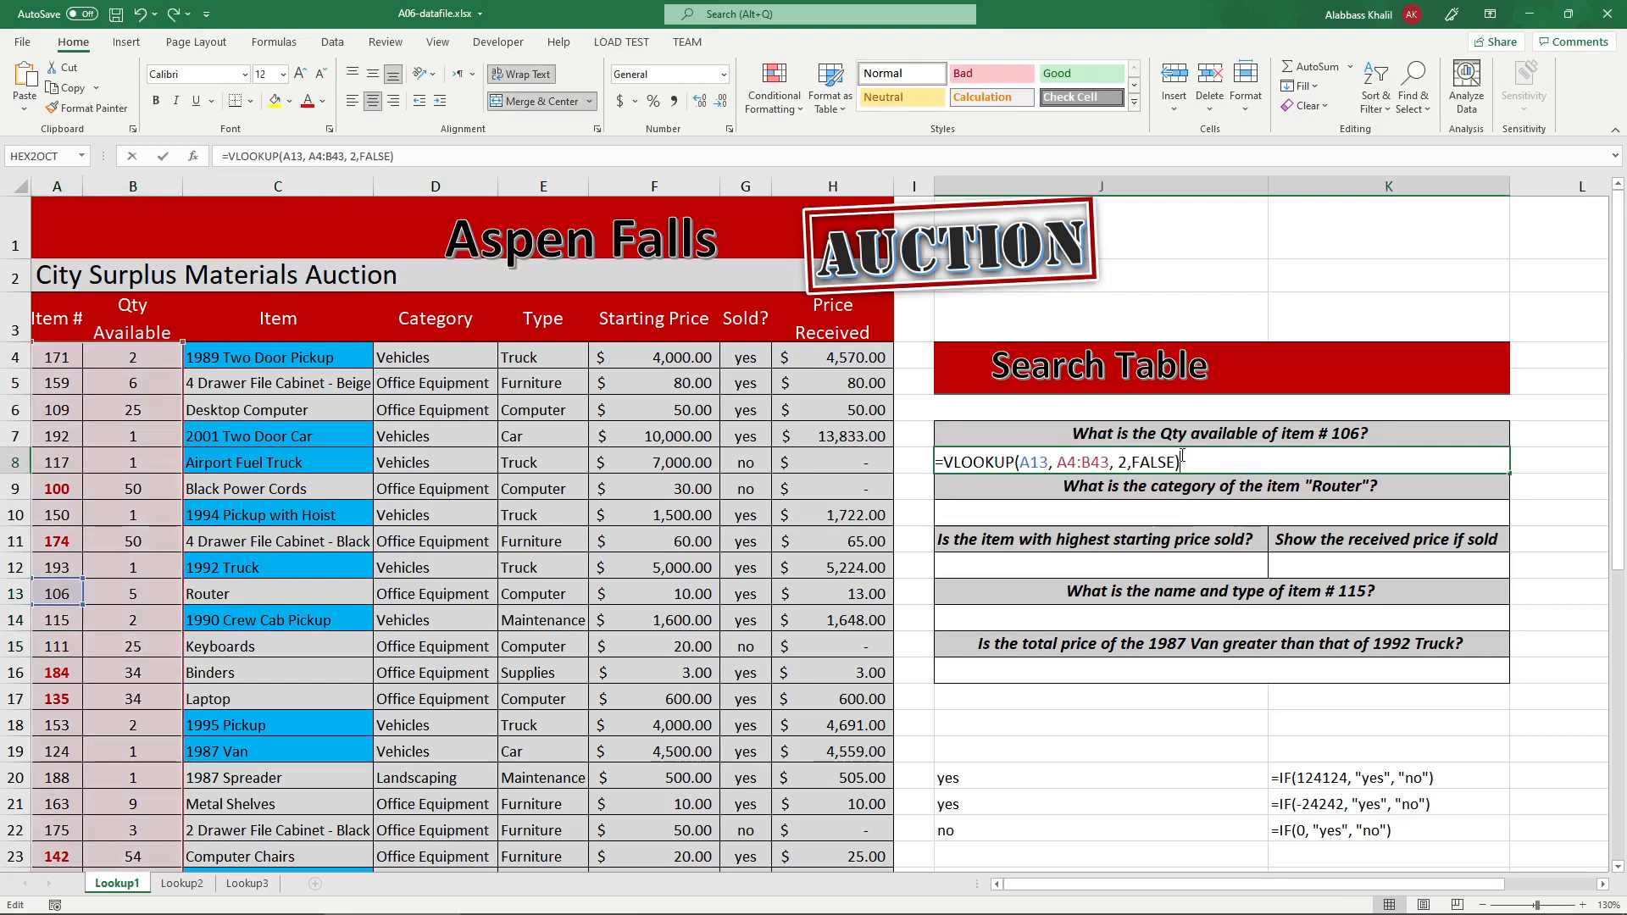
click(1052, 463)
key(BackSpace)
key(BackSpace)
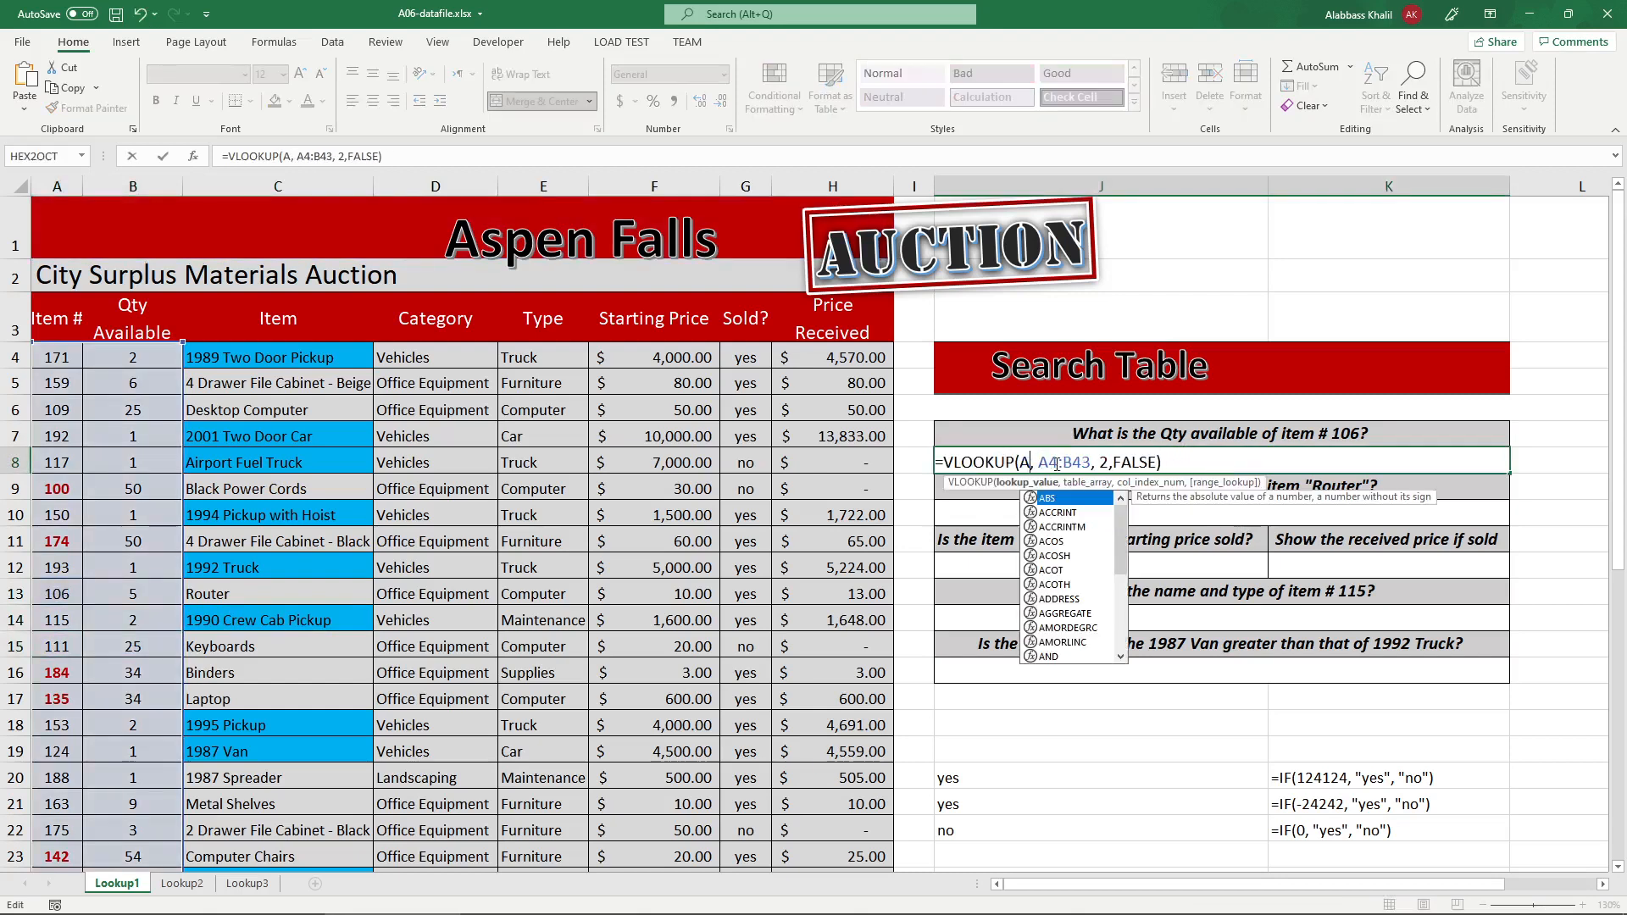
key(BackSpace)
text(106)
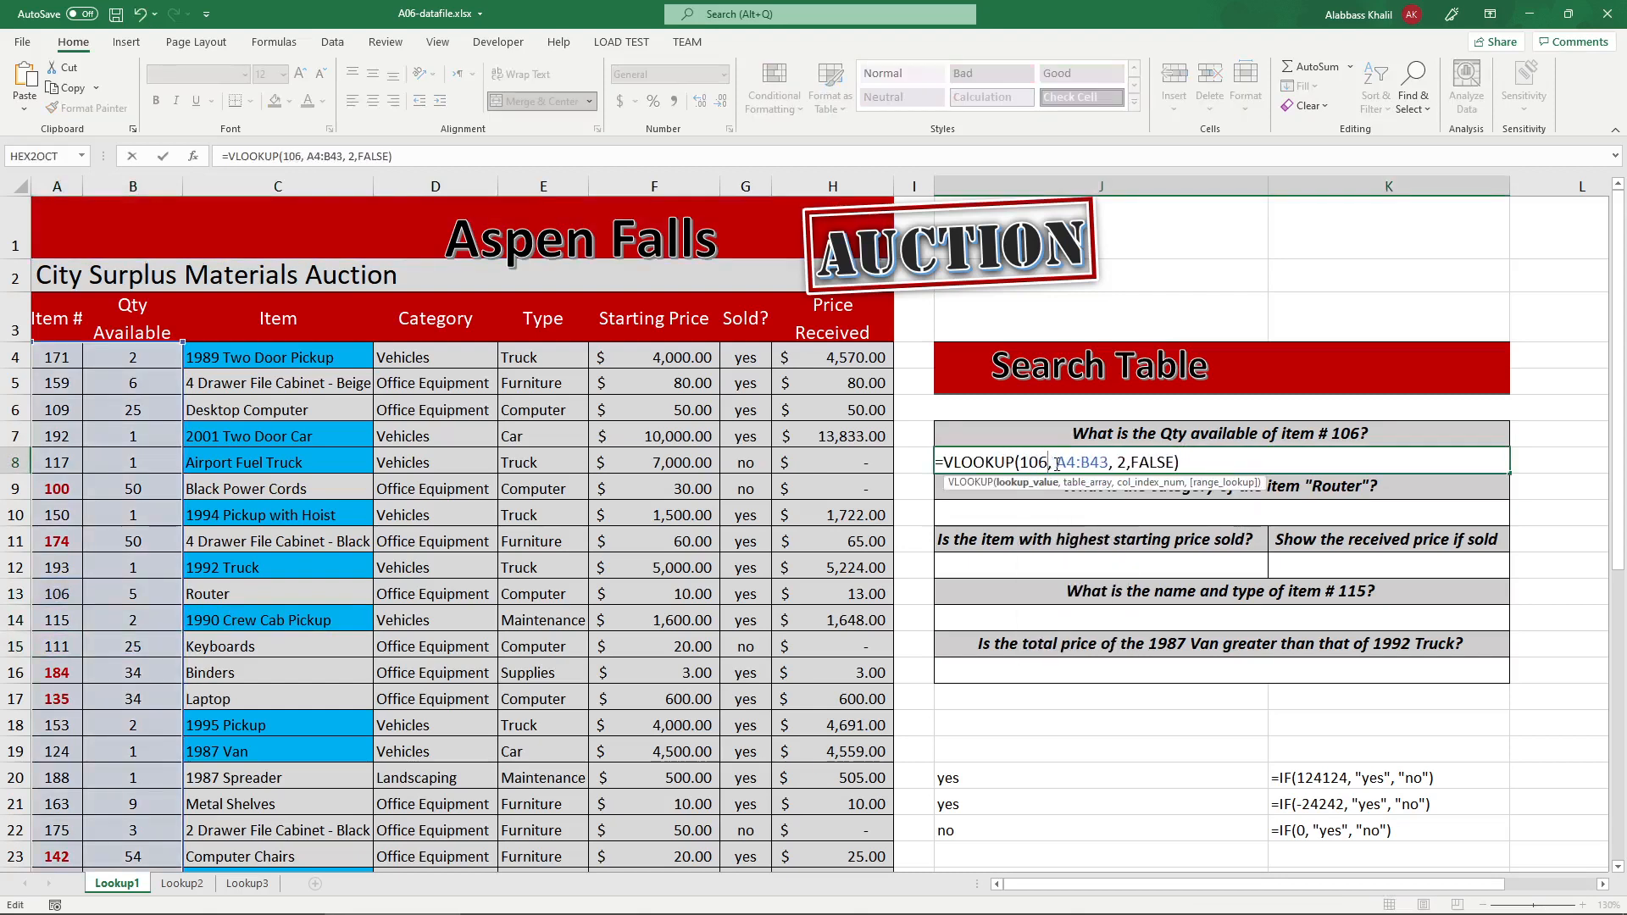
key(Return)
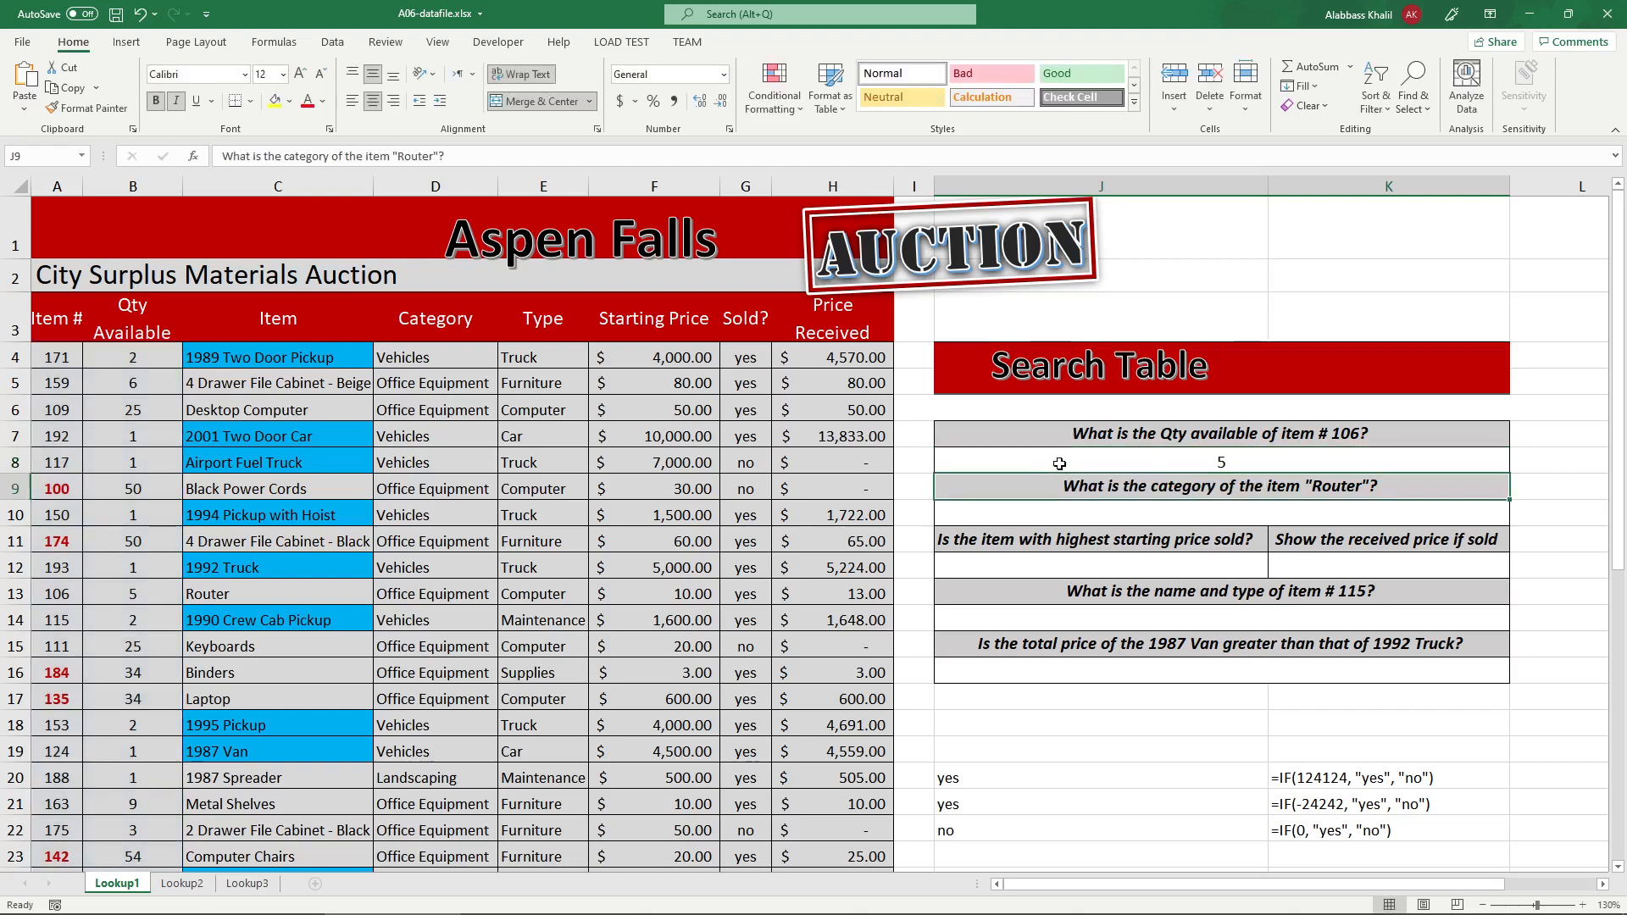
- Test the J8 lookup by setting the Keyboards item number in A15 to 106 and the Router item number in A13 to 44
click(1224, 465)
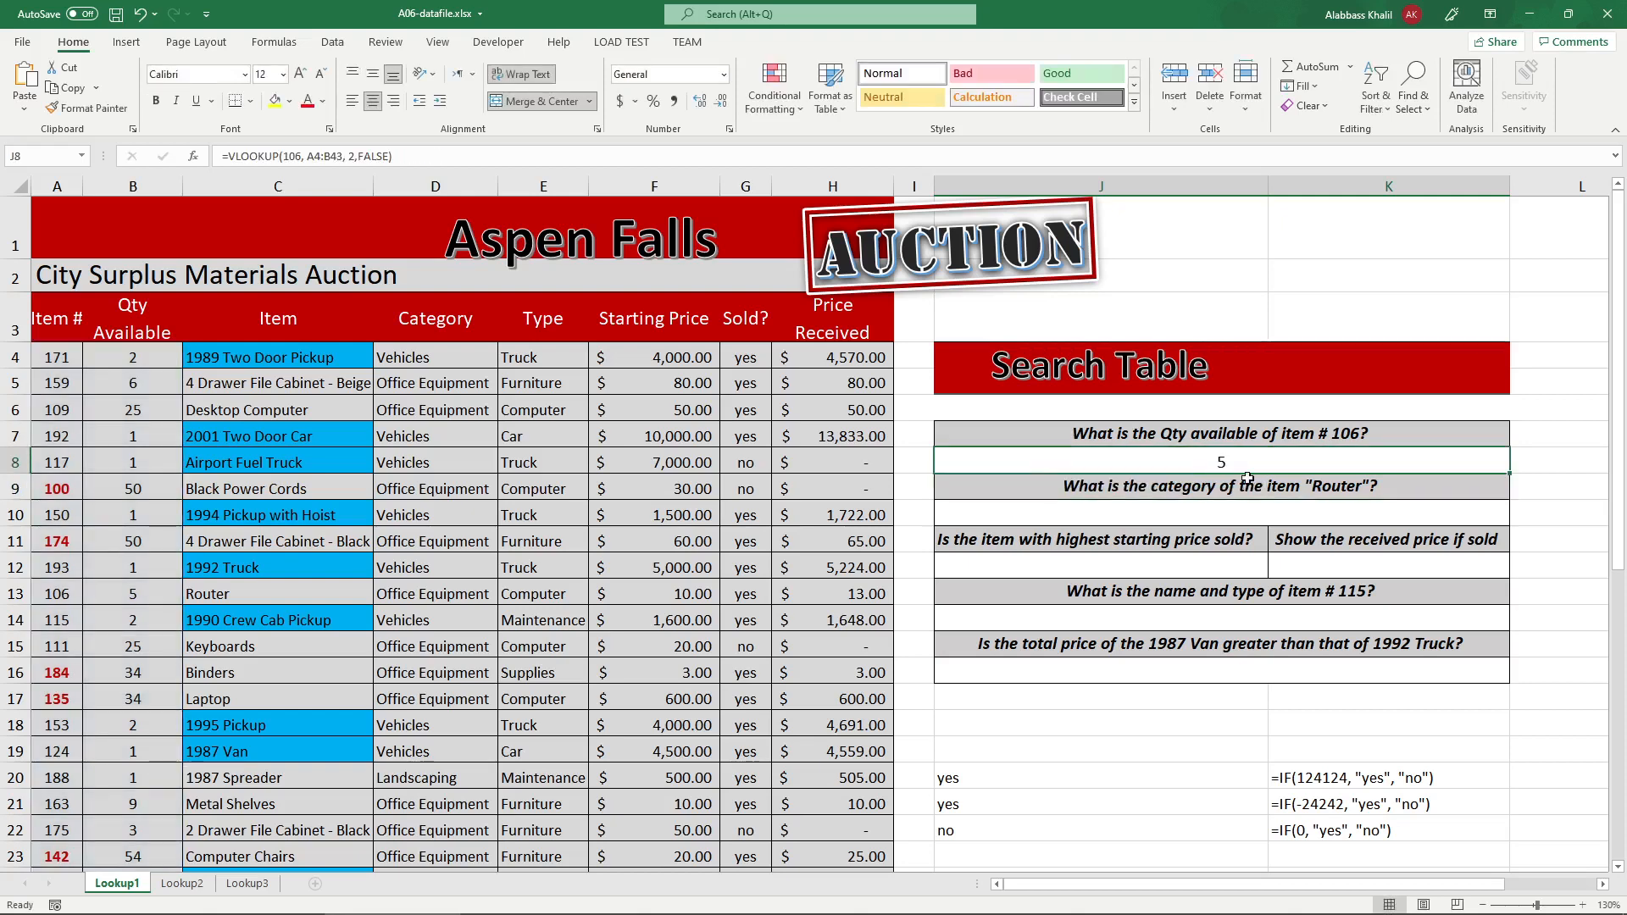
click(58, 654)
text(106)
key(Return)
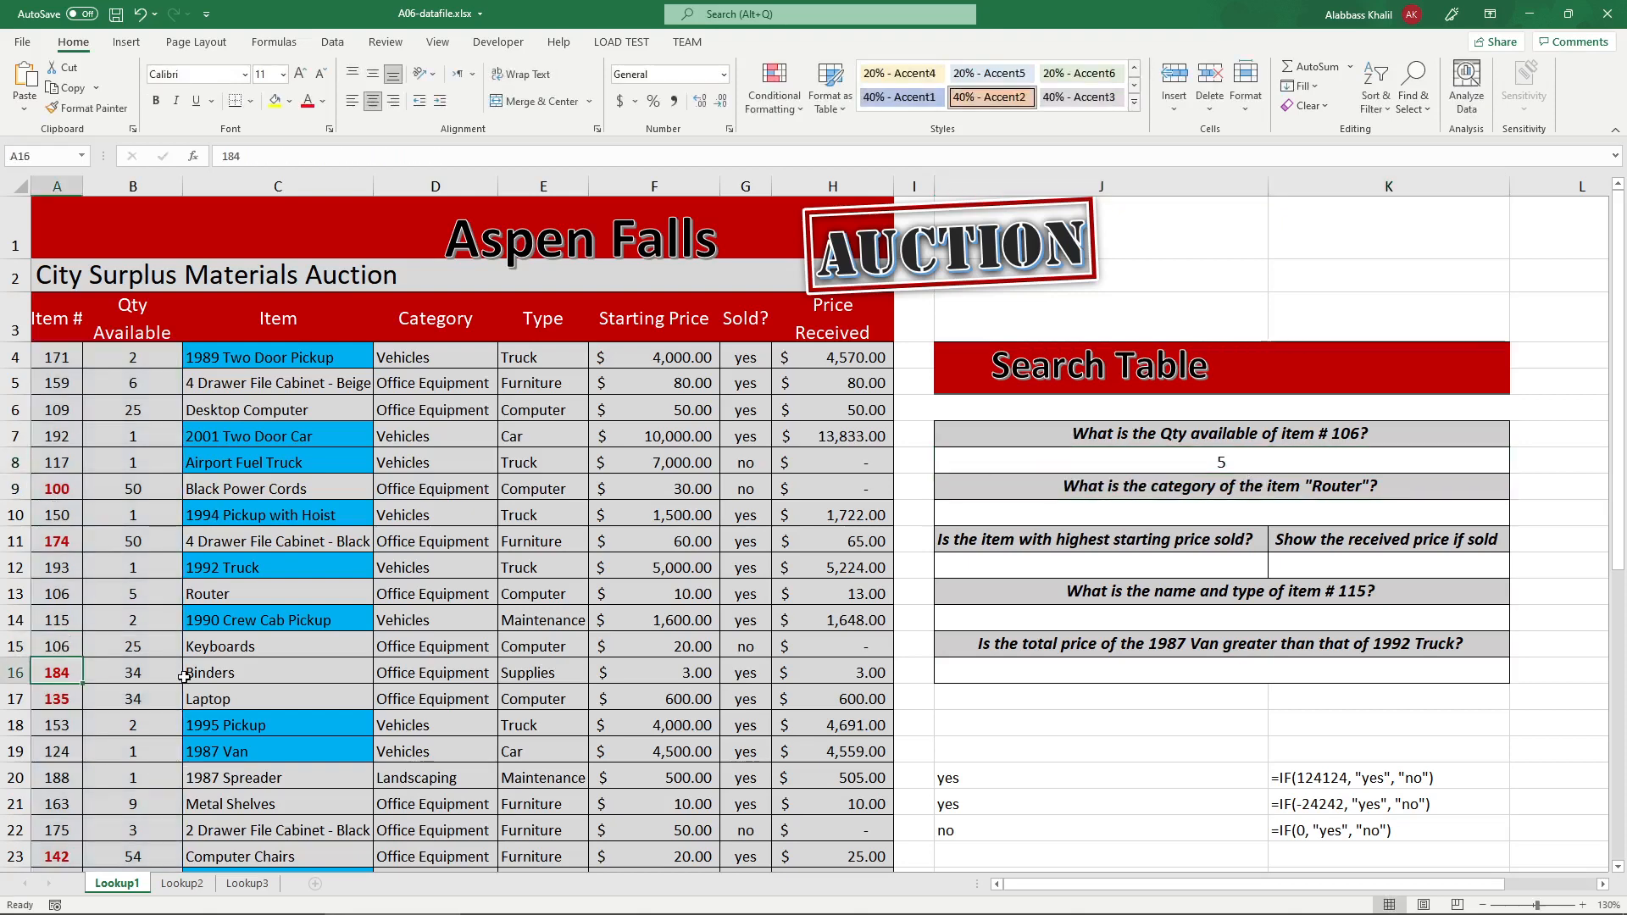
click(64, 593)
text(44)
key(Return)
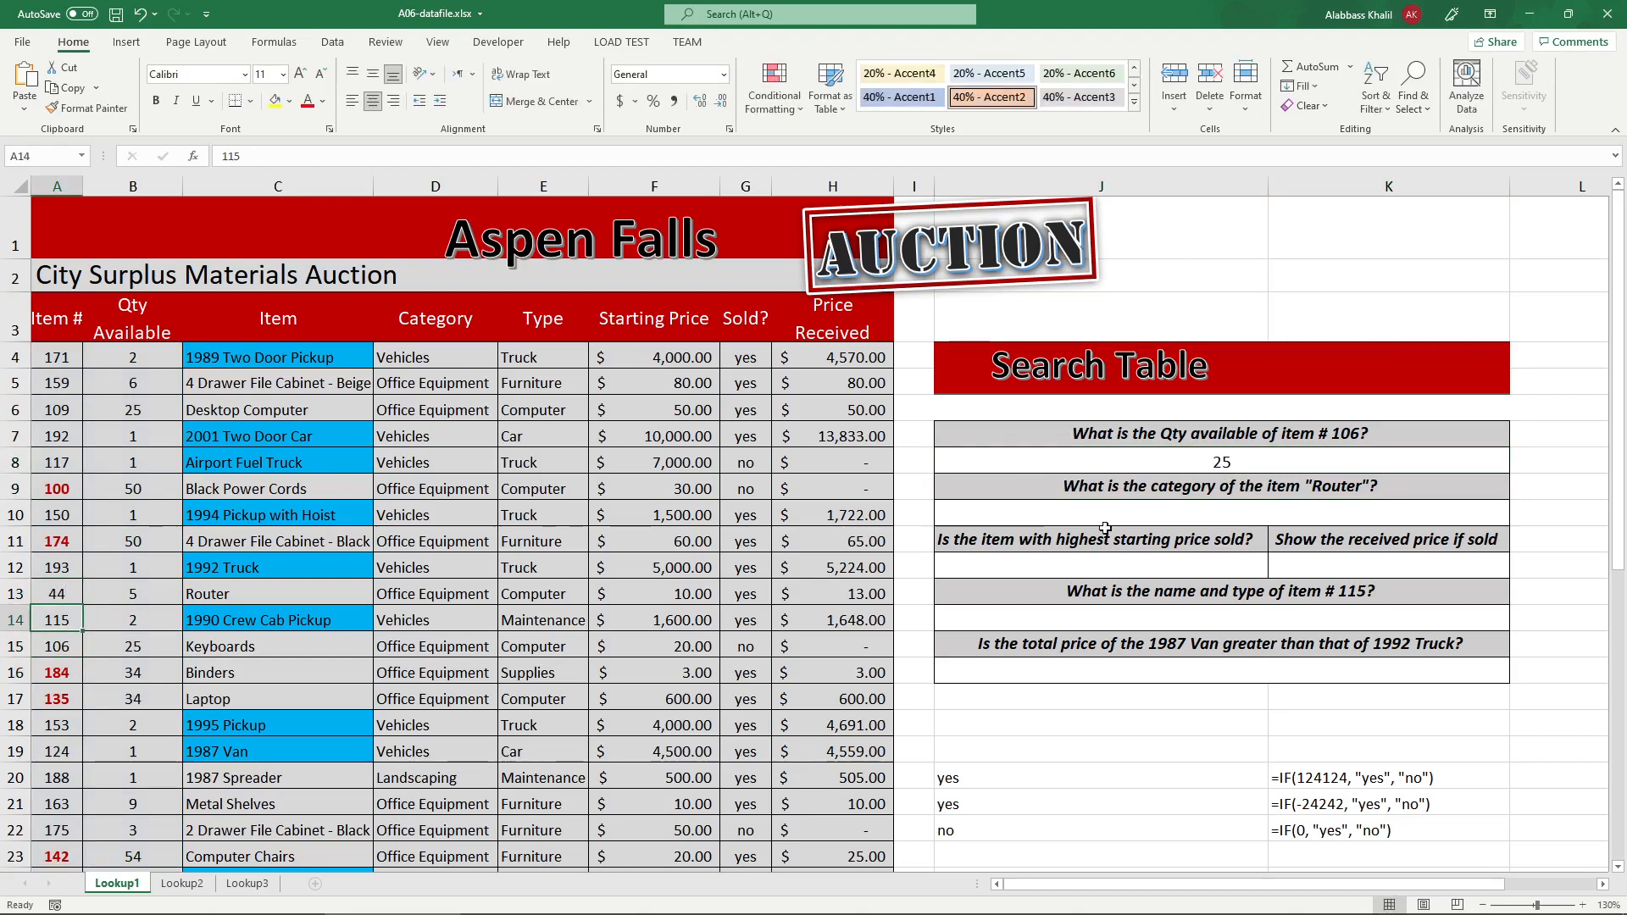
- Fill A15:B15 and the J8 lookup answer with yellow
click(1186, 471)
drag(60, 647, 127, 647)
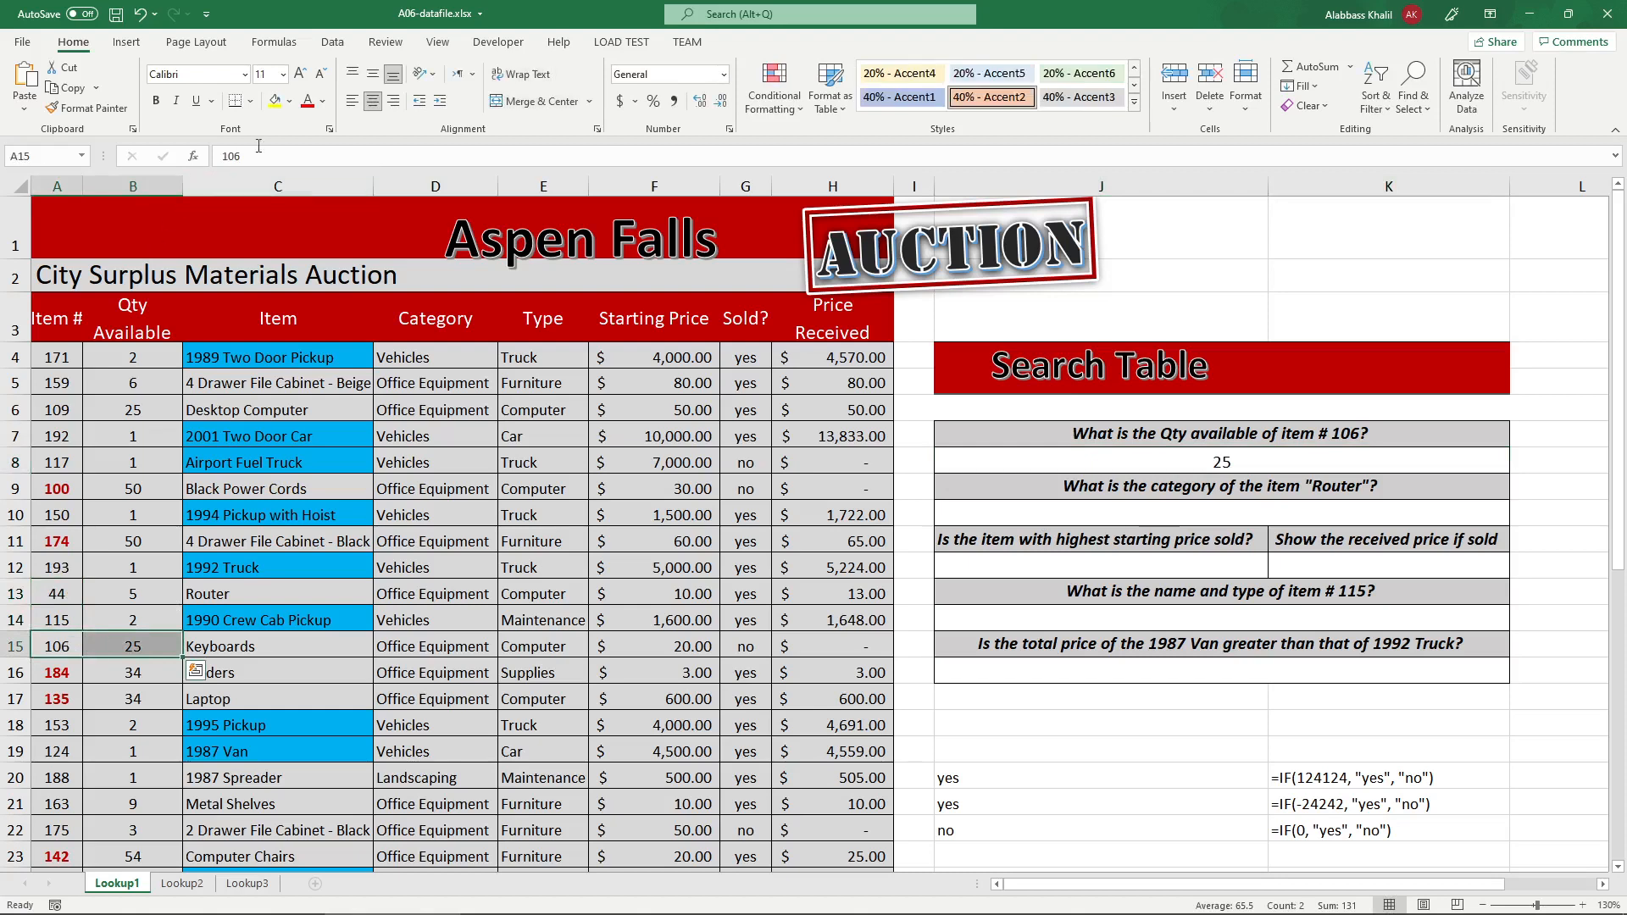
click(275, 100)
click(1121, 455)
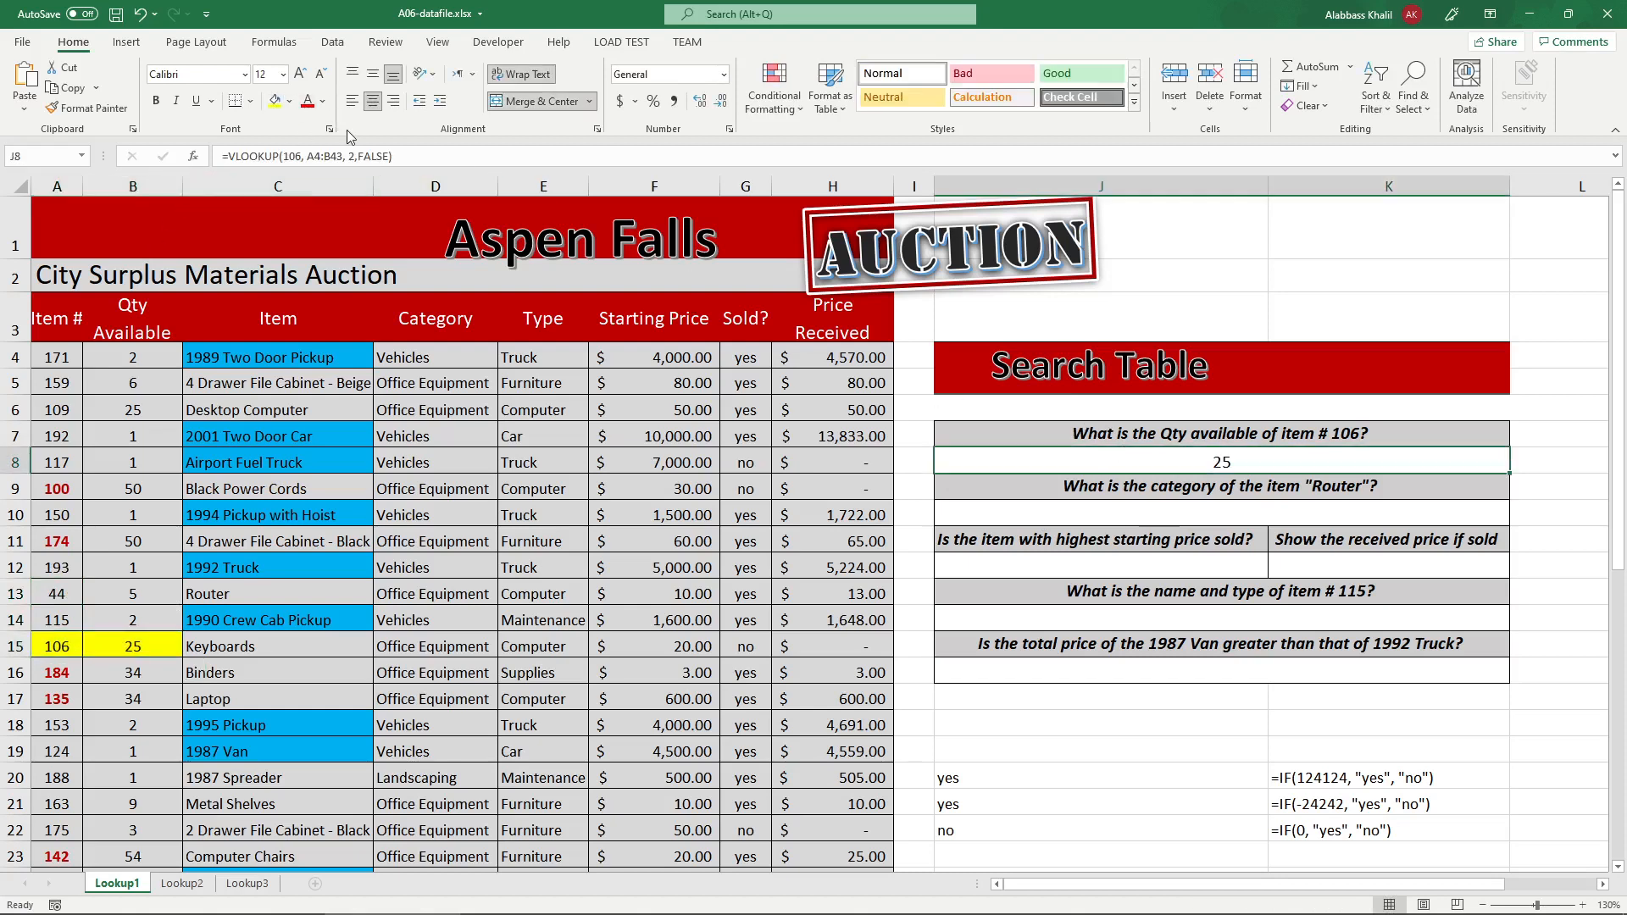
click(275, 100)
click(753, 466)
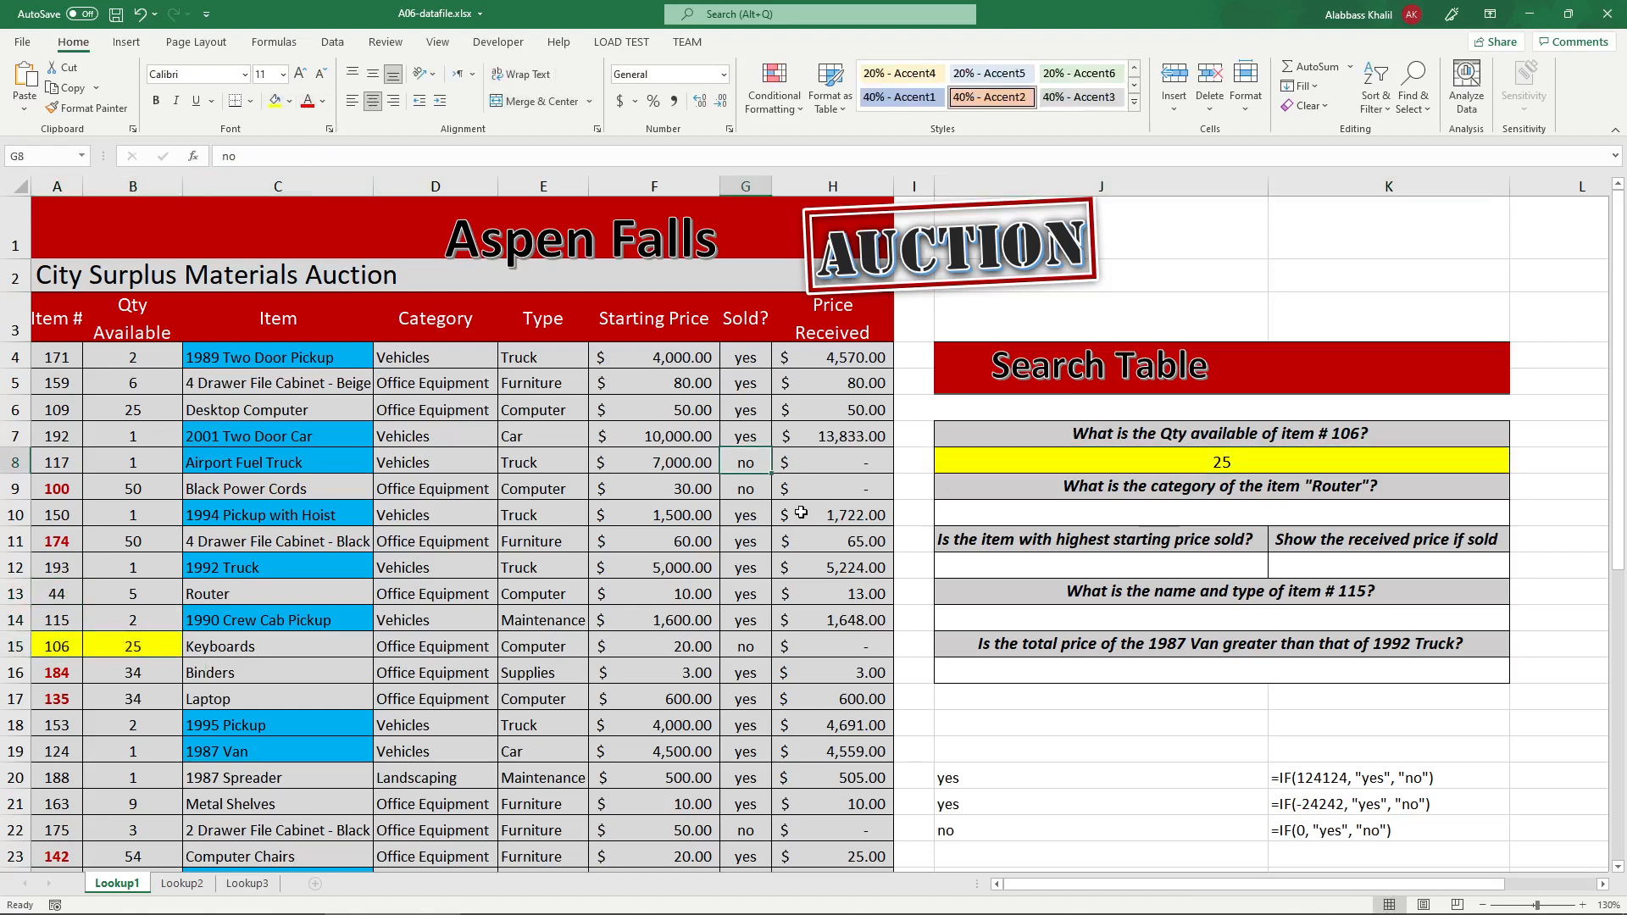
- Undo the yellow fills and the item number changes in A13 and A15
key(ctrl+z)
key(ctrl+z)
key(ctrl+z)
key(ctrl+z)
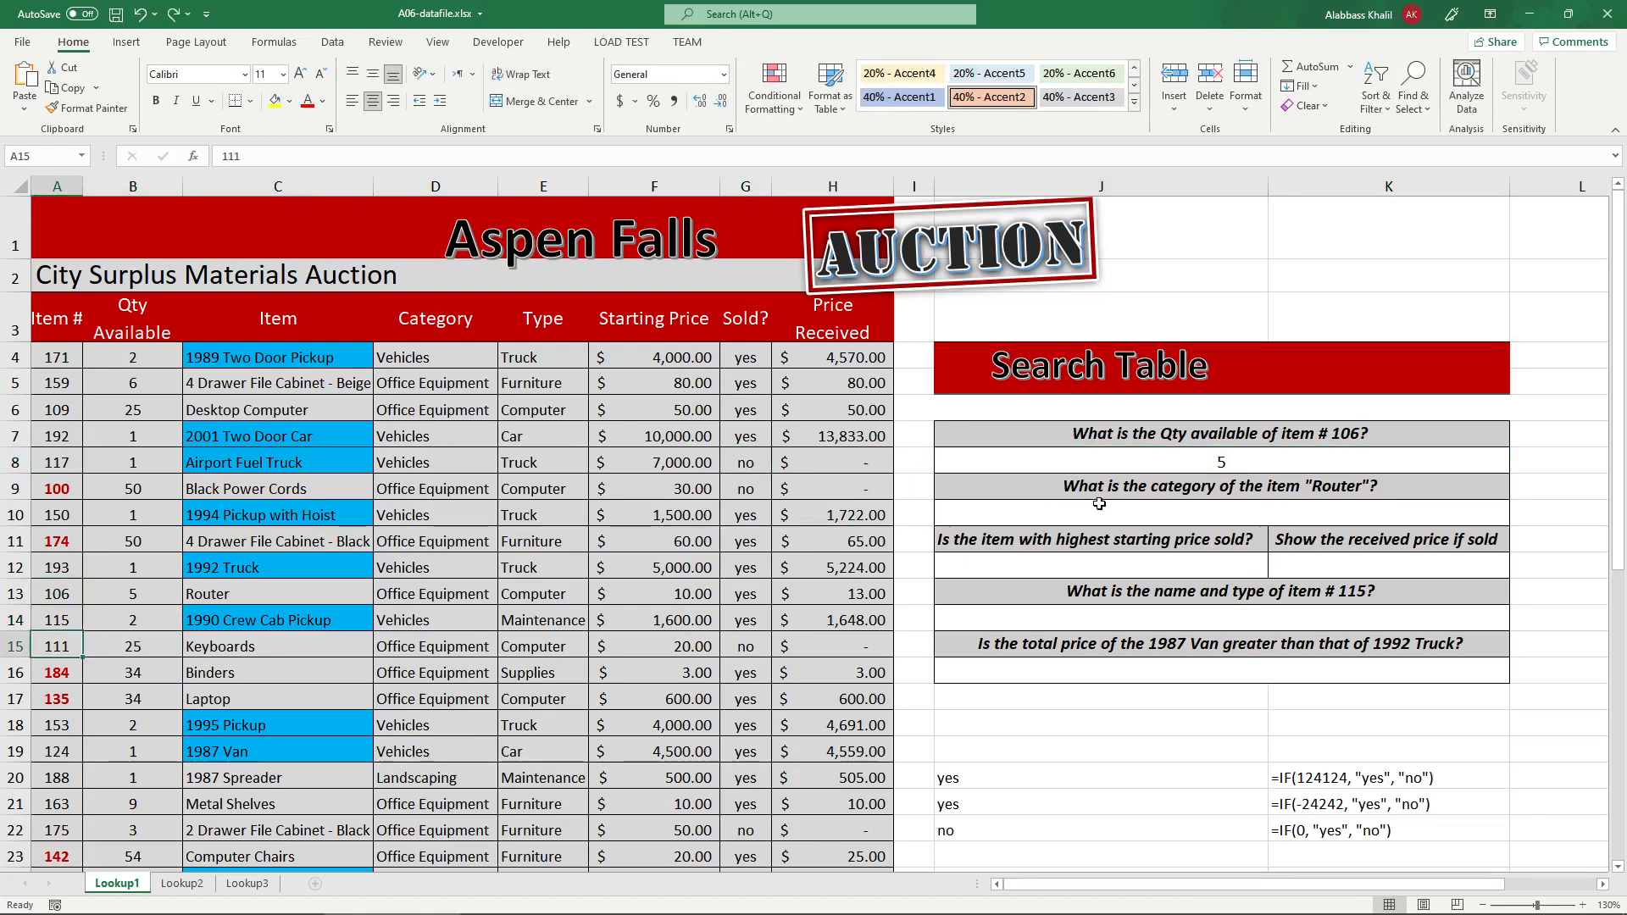
- Try enclosing the lookup value in quotation marks in J8, giving =VLOOKUP("106", A4:B43, 2,FALSE)
double_click(1139, 464)
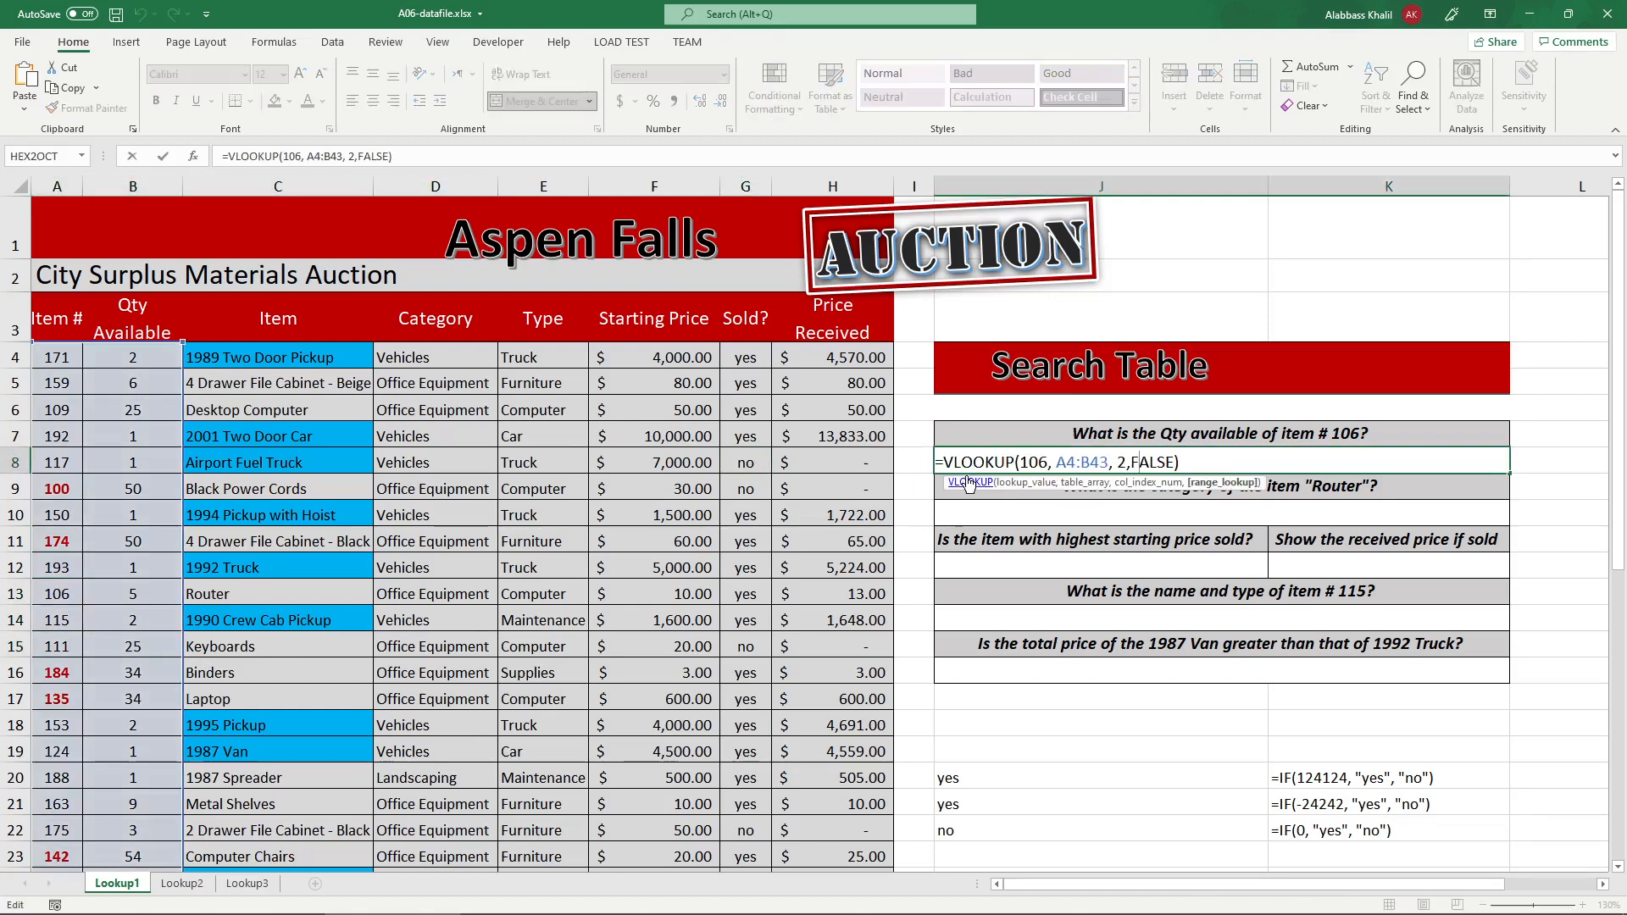
click(1025, 461)
text(")
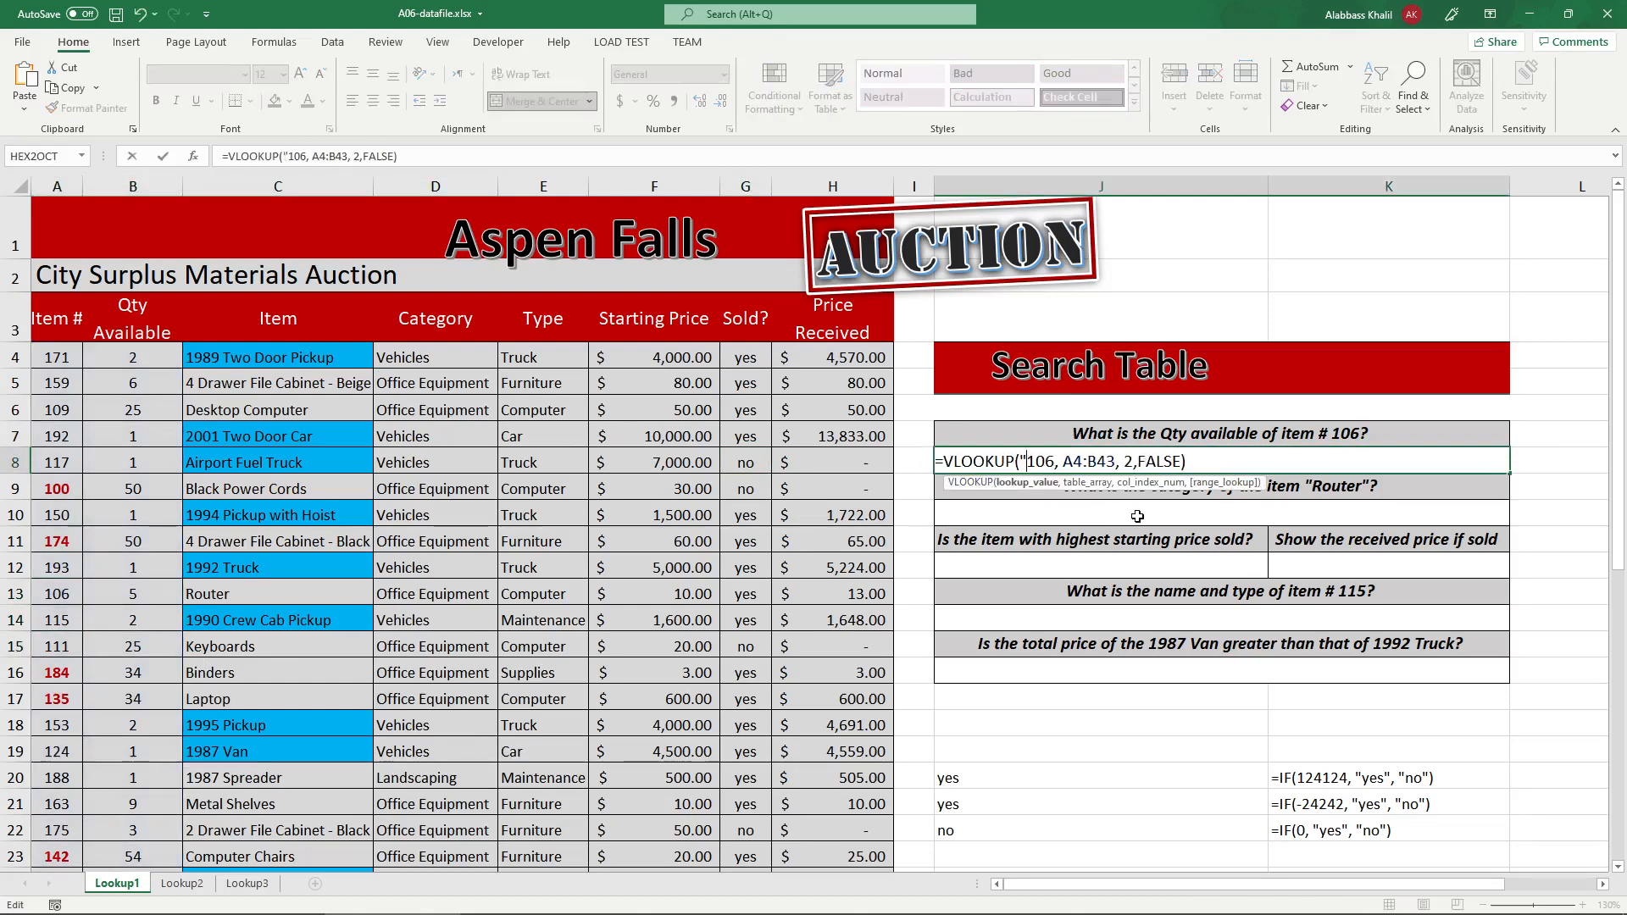
text(")
key(Return)
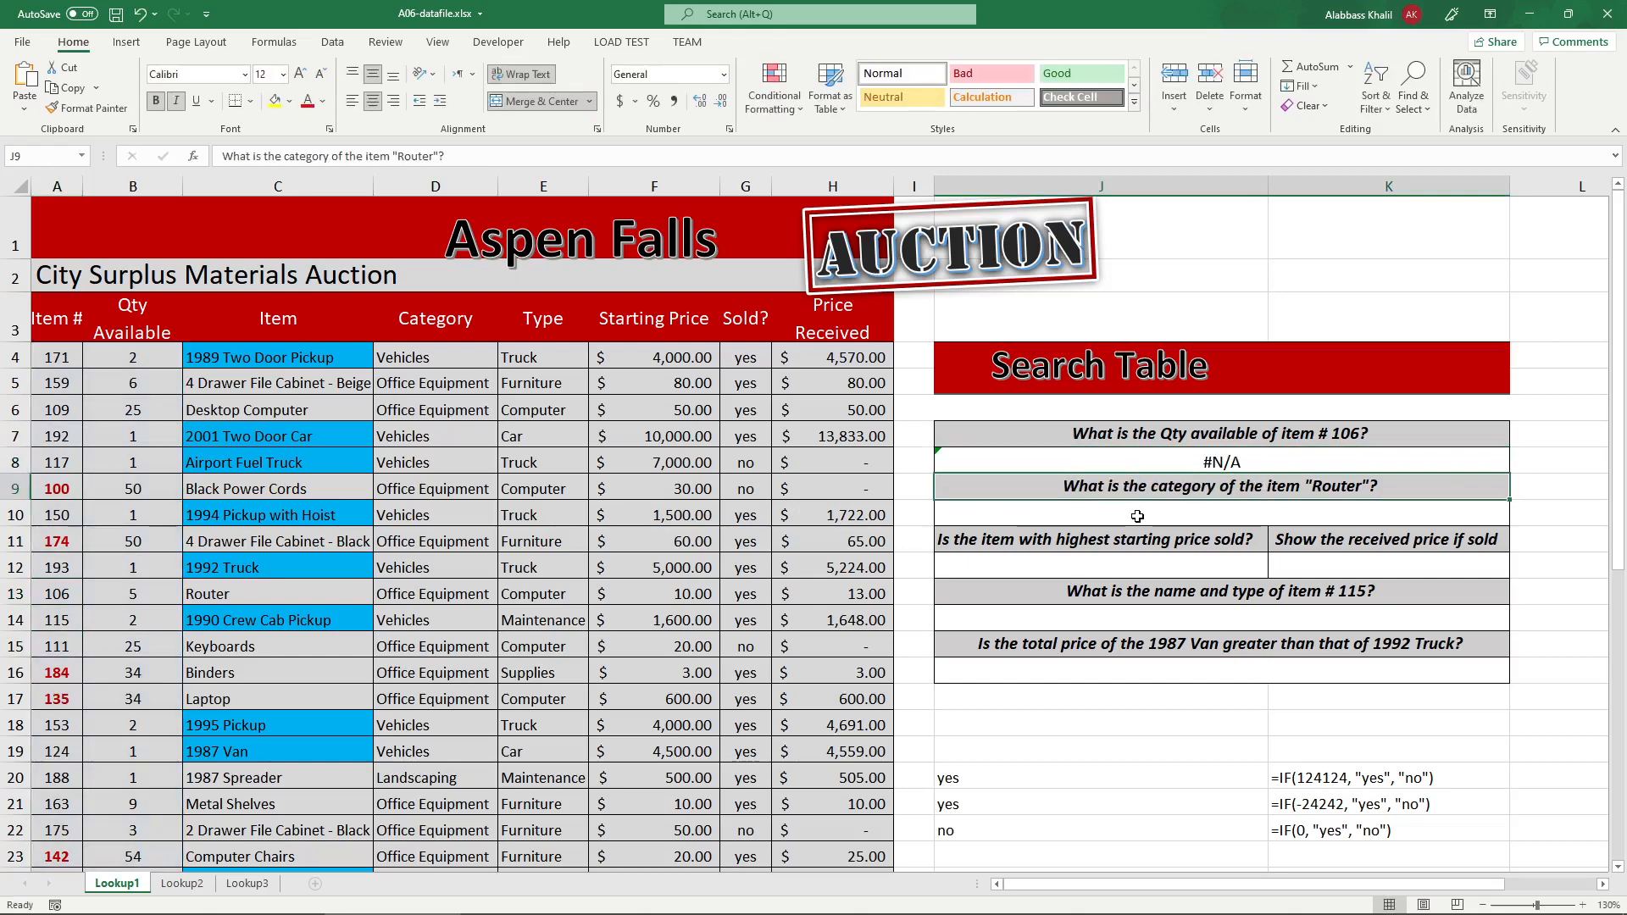
key(Up)
key(Up)
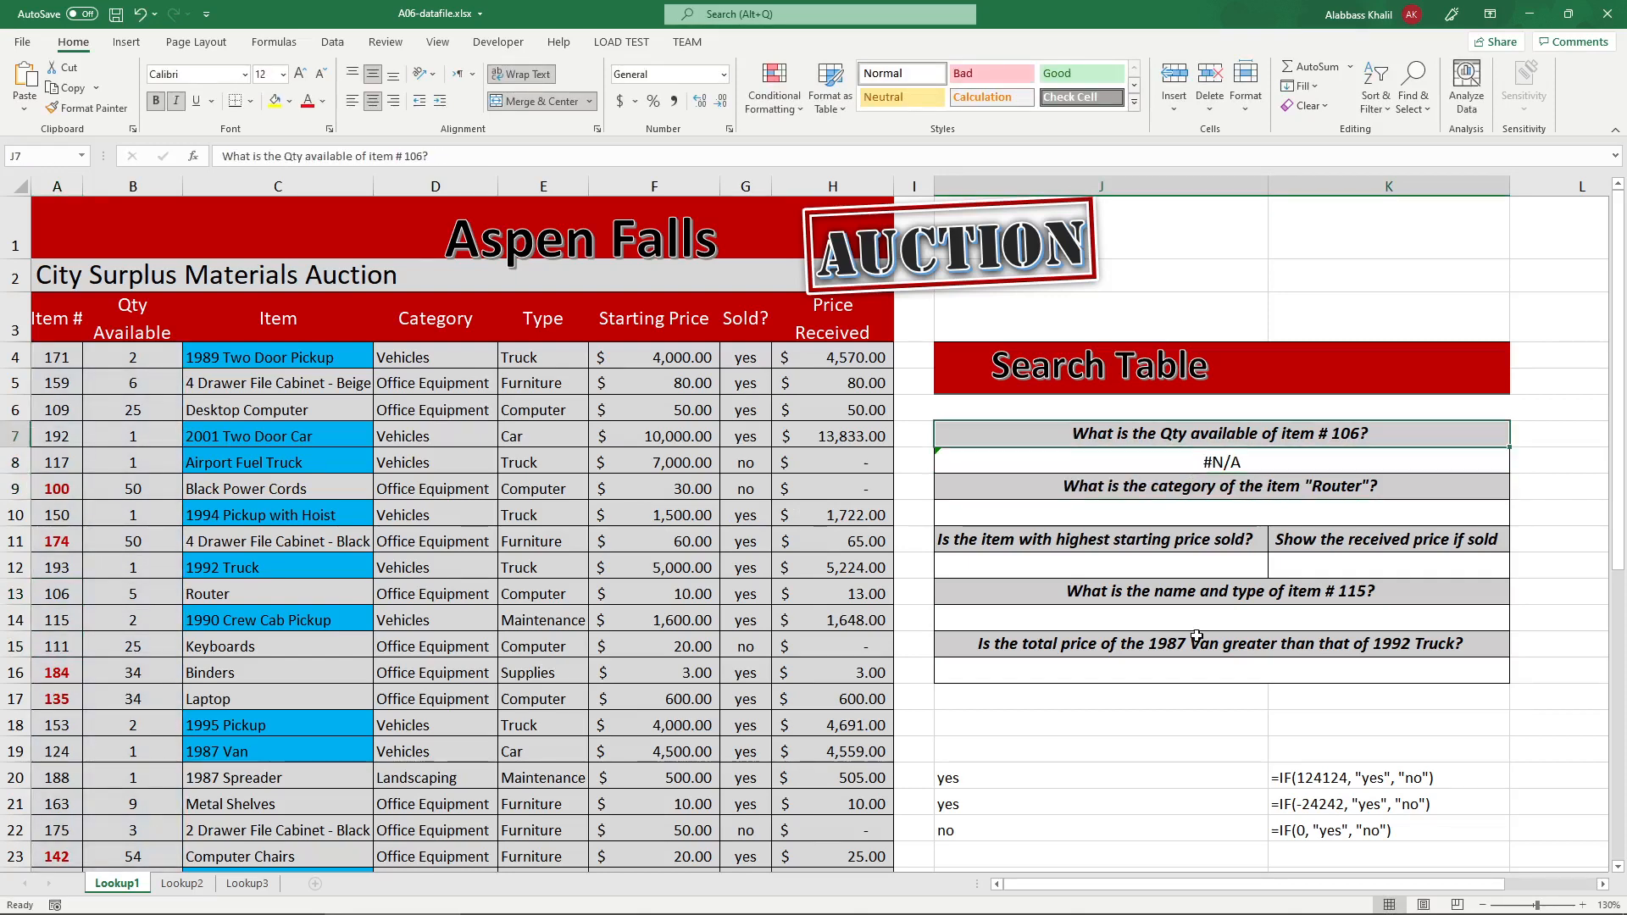
key(Down)
key(Down)
key(Down)
key(Down)
key(Down)
key(Down)
key(Down)
key(Down)
- Remove the quotation marks around 106 in the J8 formula, giving =VLOOKUP(106, A4:B43, 2,FALSE)
double_click(1199, 462)
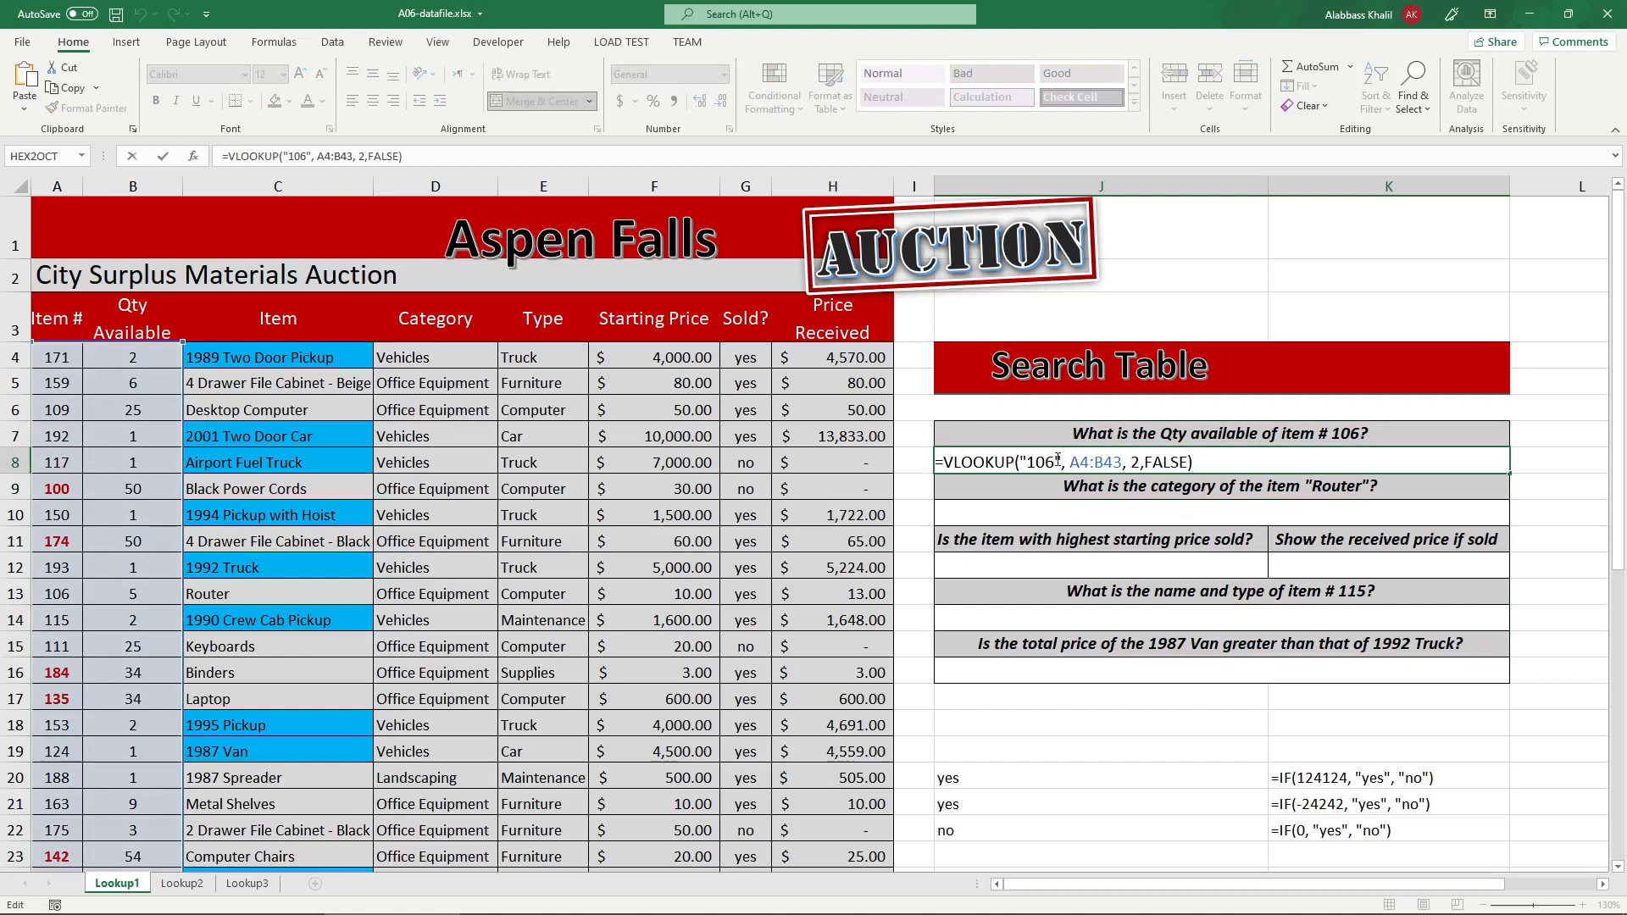
drag(1058, 459, 1024, 460)
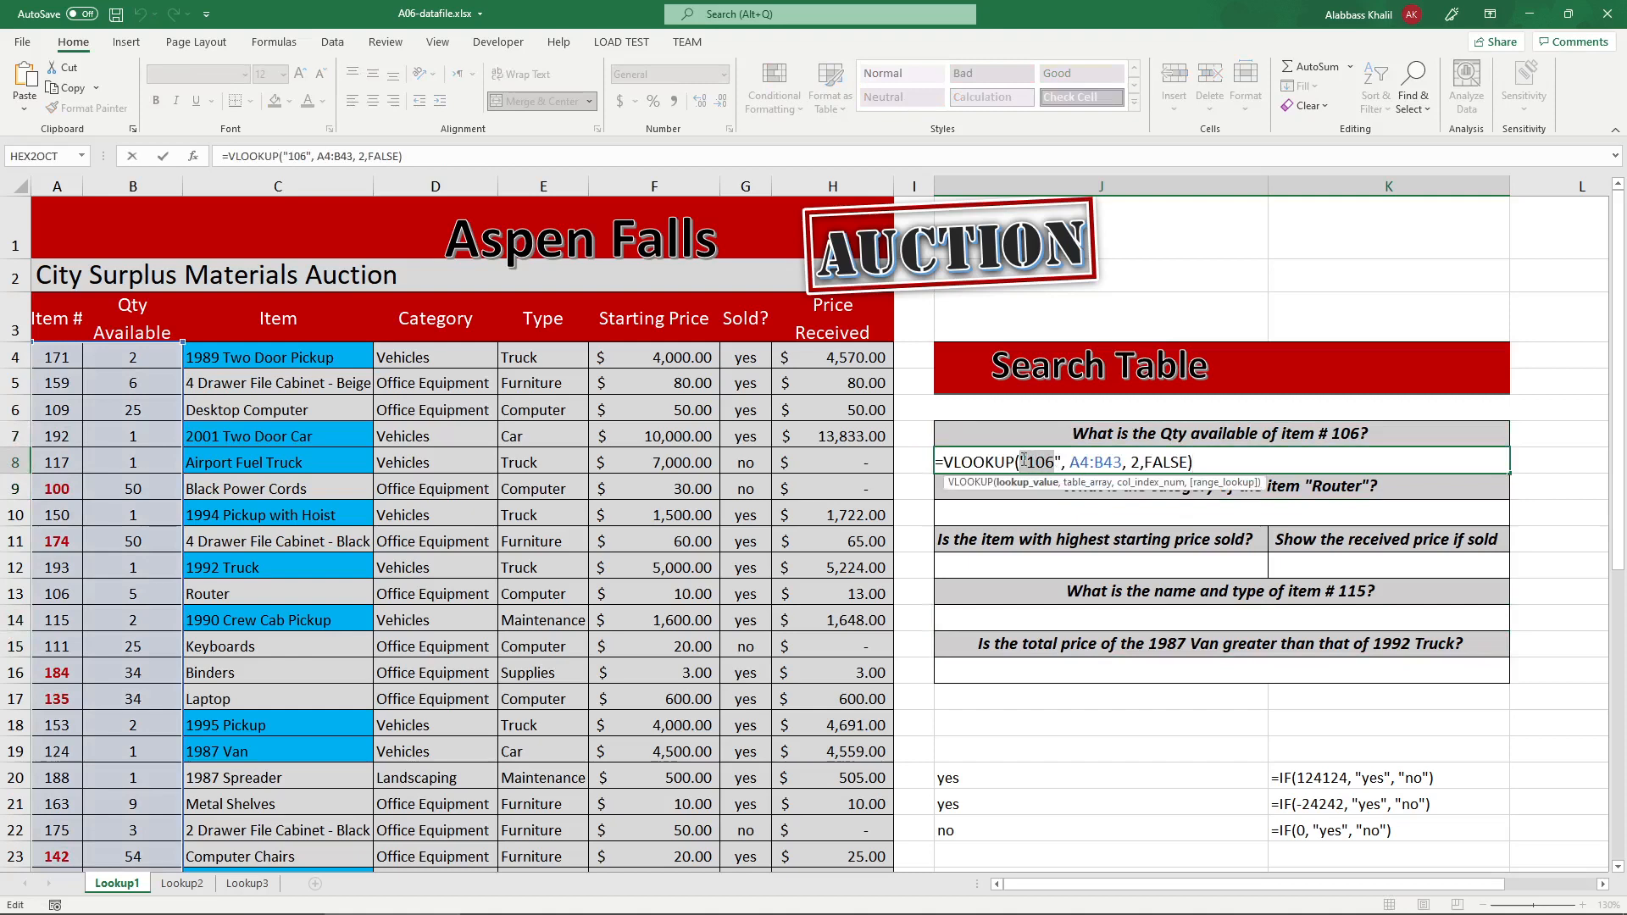
click(1066, 464)
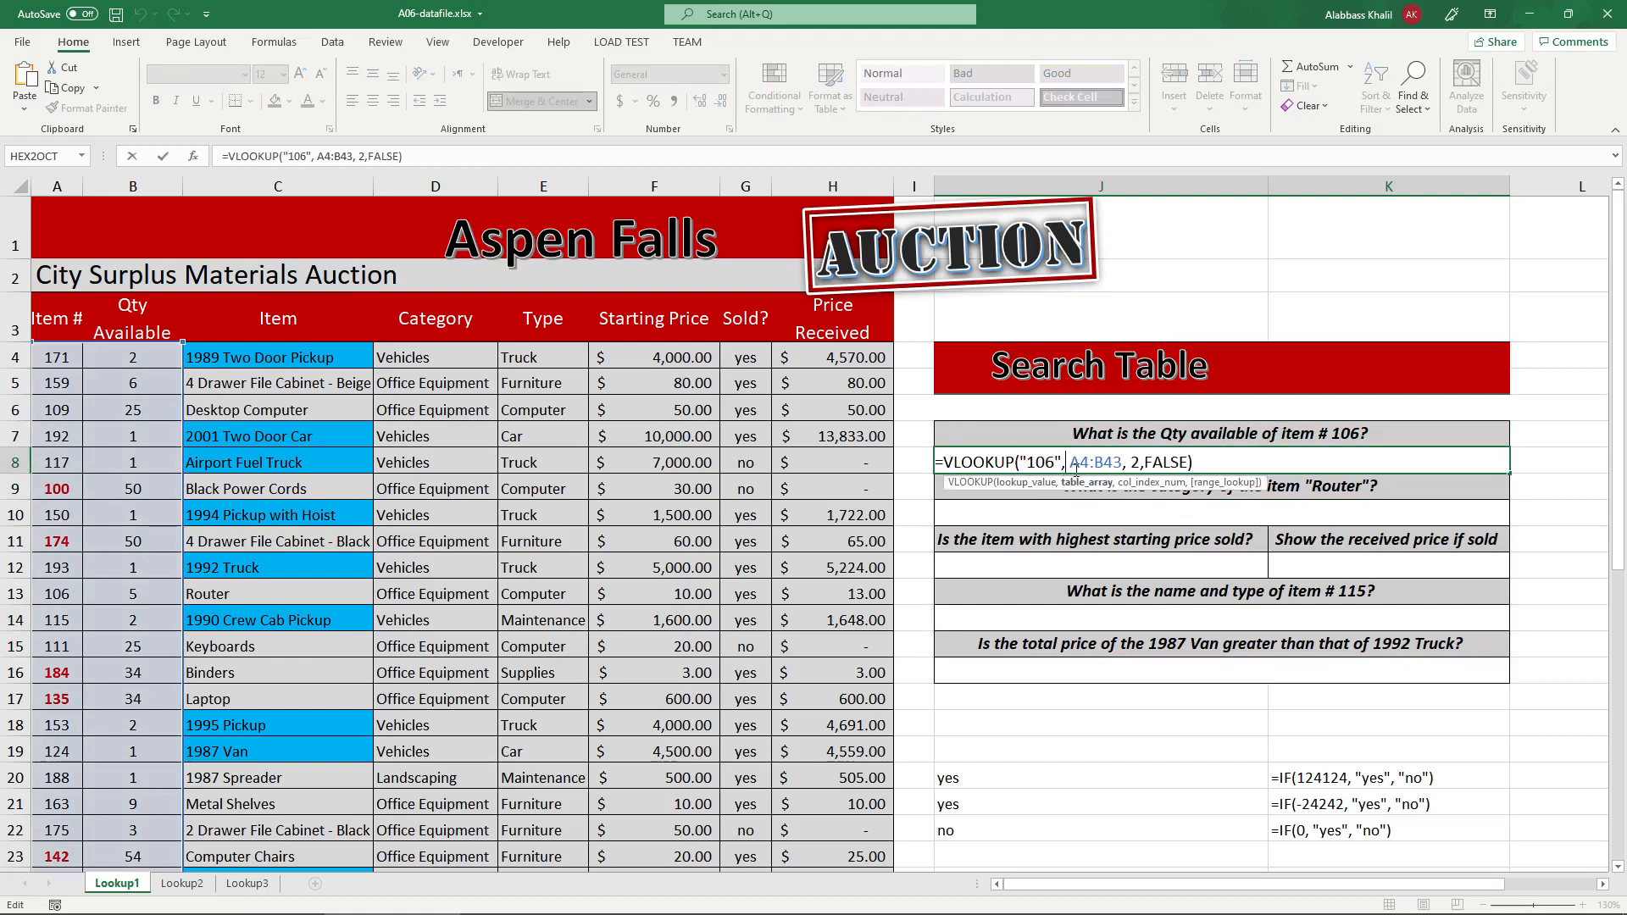
key(Left)
key(Left)
key(BackSpace)
key(Left)
key(Left)
key(Left)
key(BackSpace)
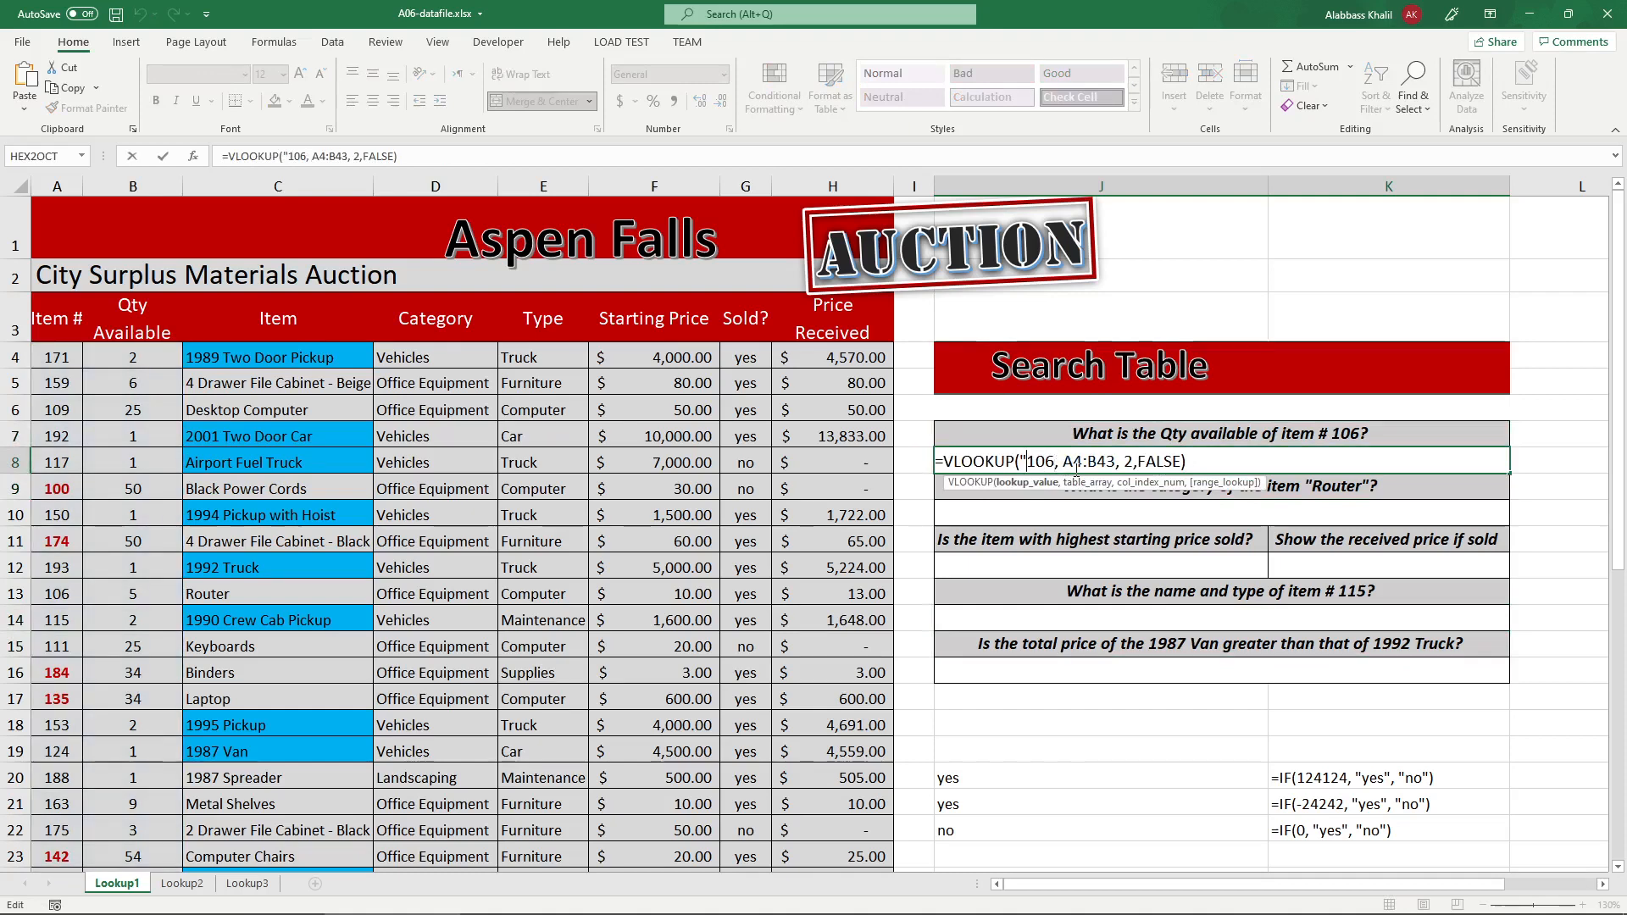
key(Return)
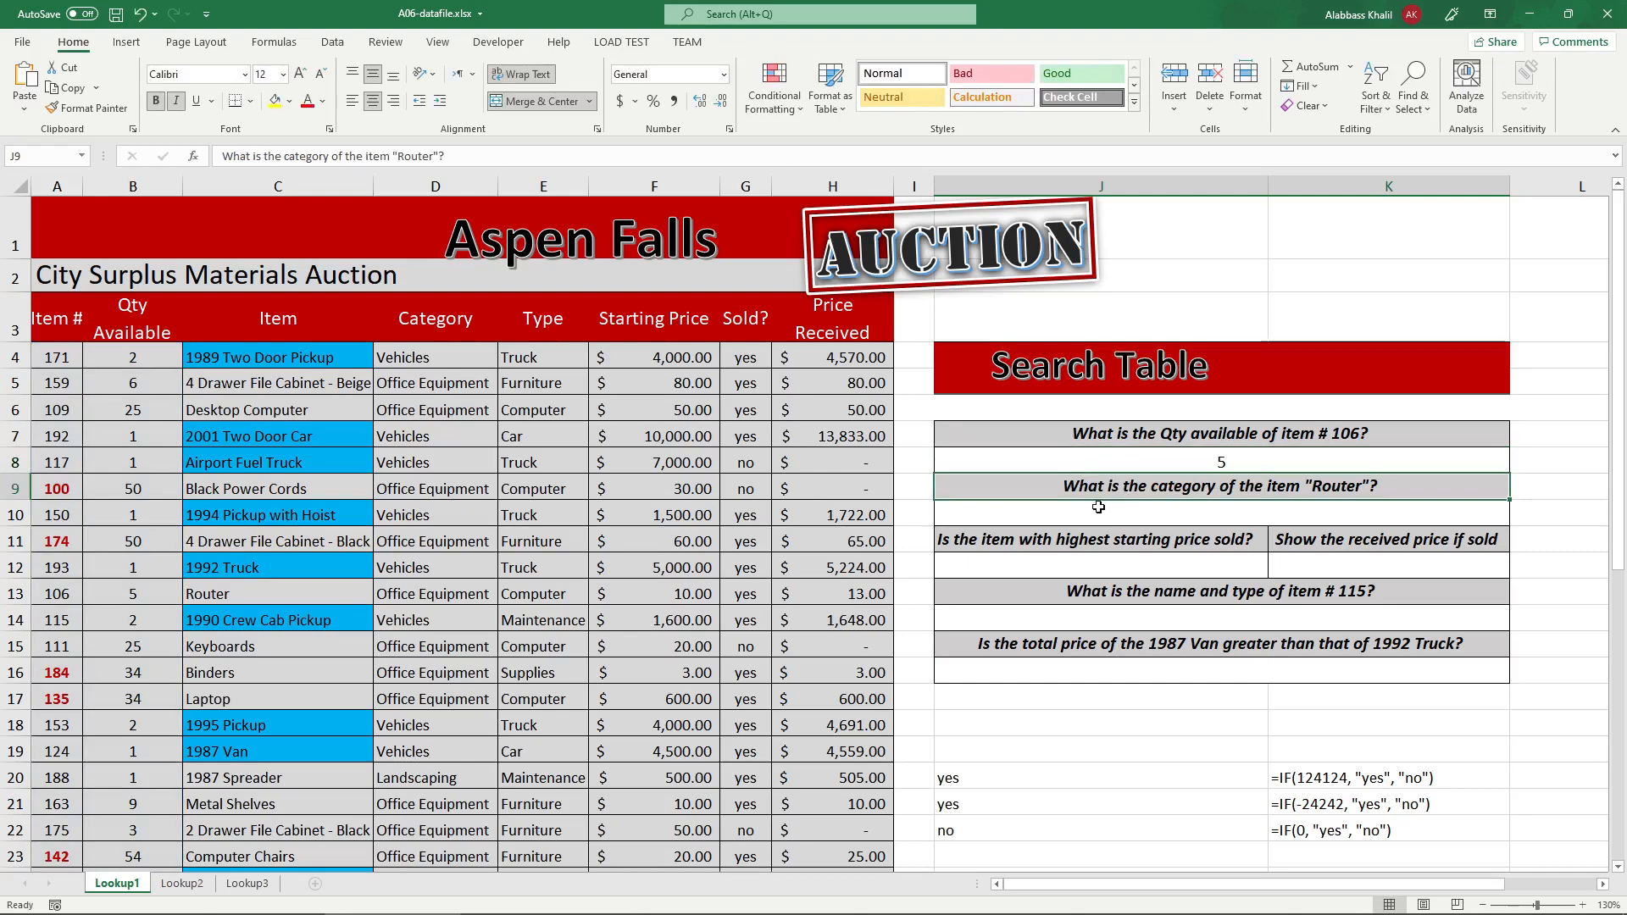
- Start a VLOOKUP formula in J10 with "Router" as the lookup value and C4:H43 as the table array
click(242, 597)
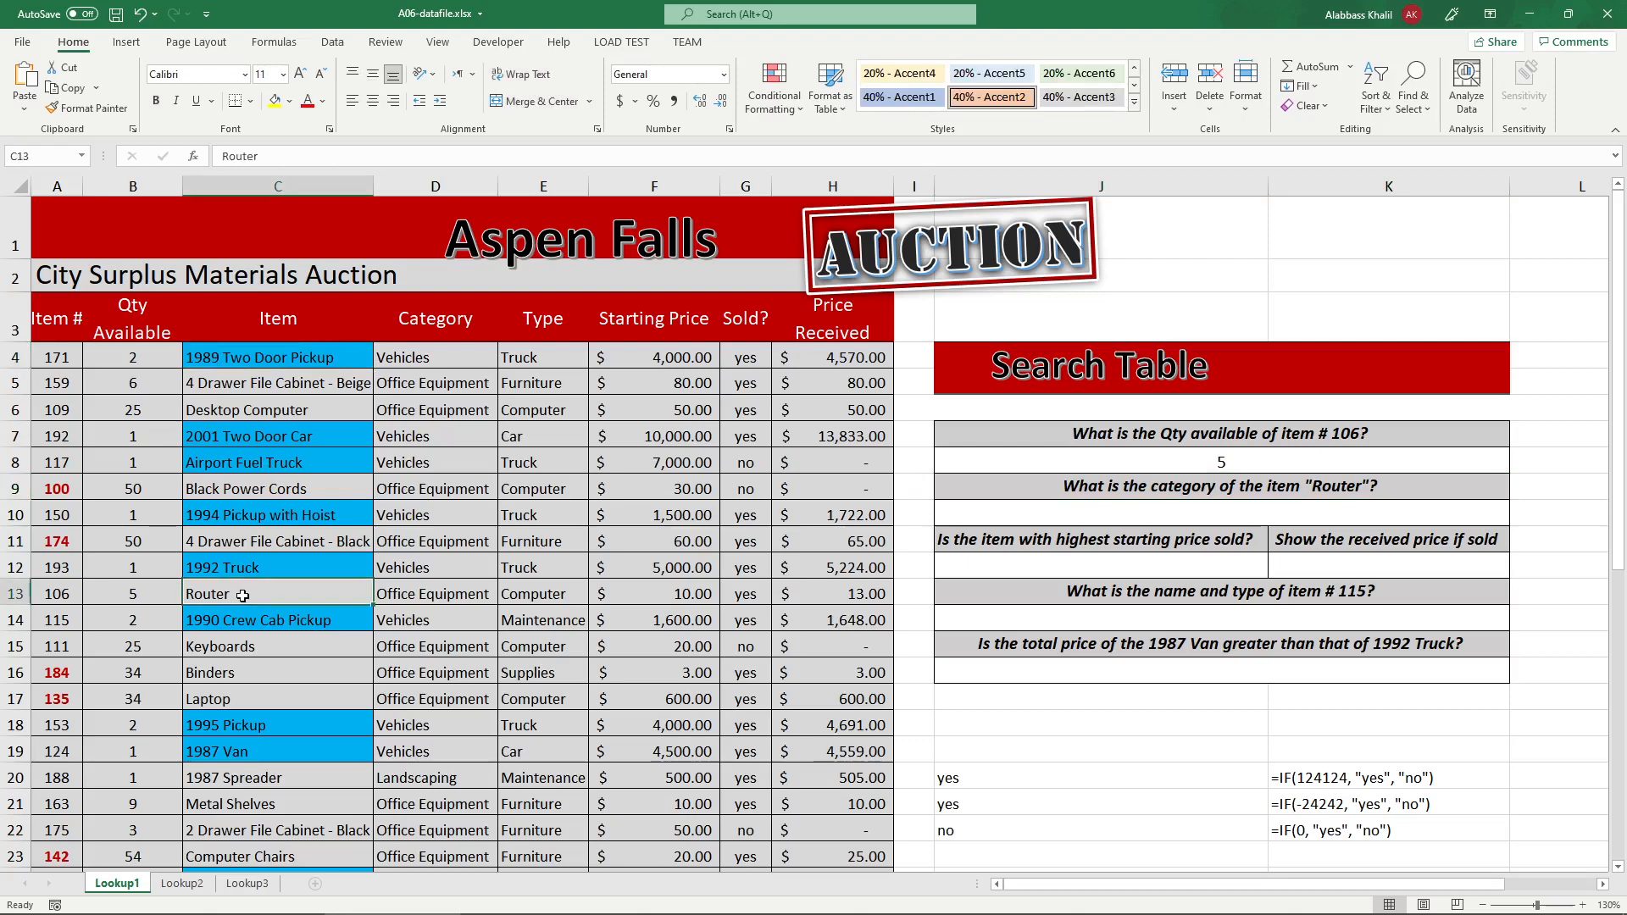
click(1123, 518)
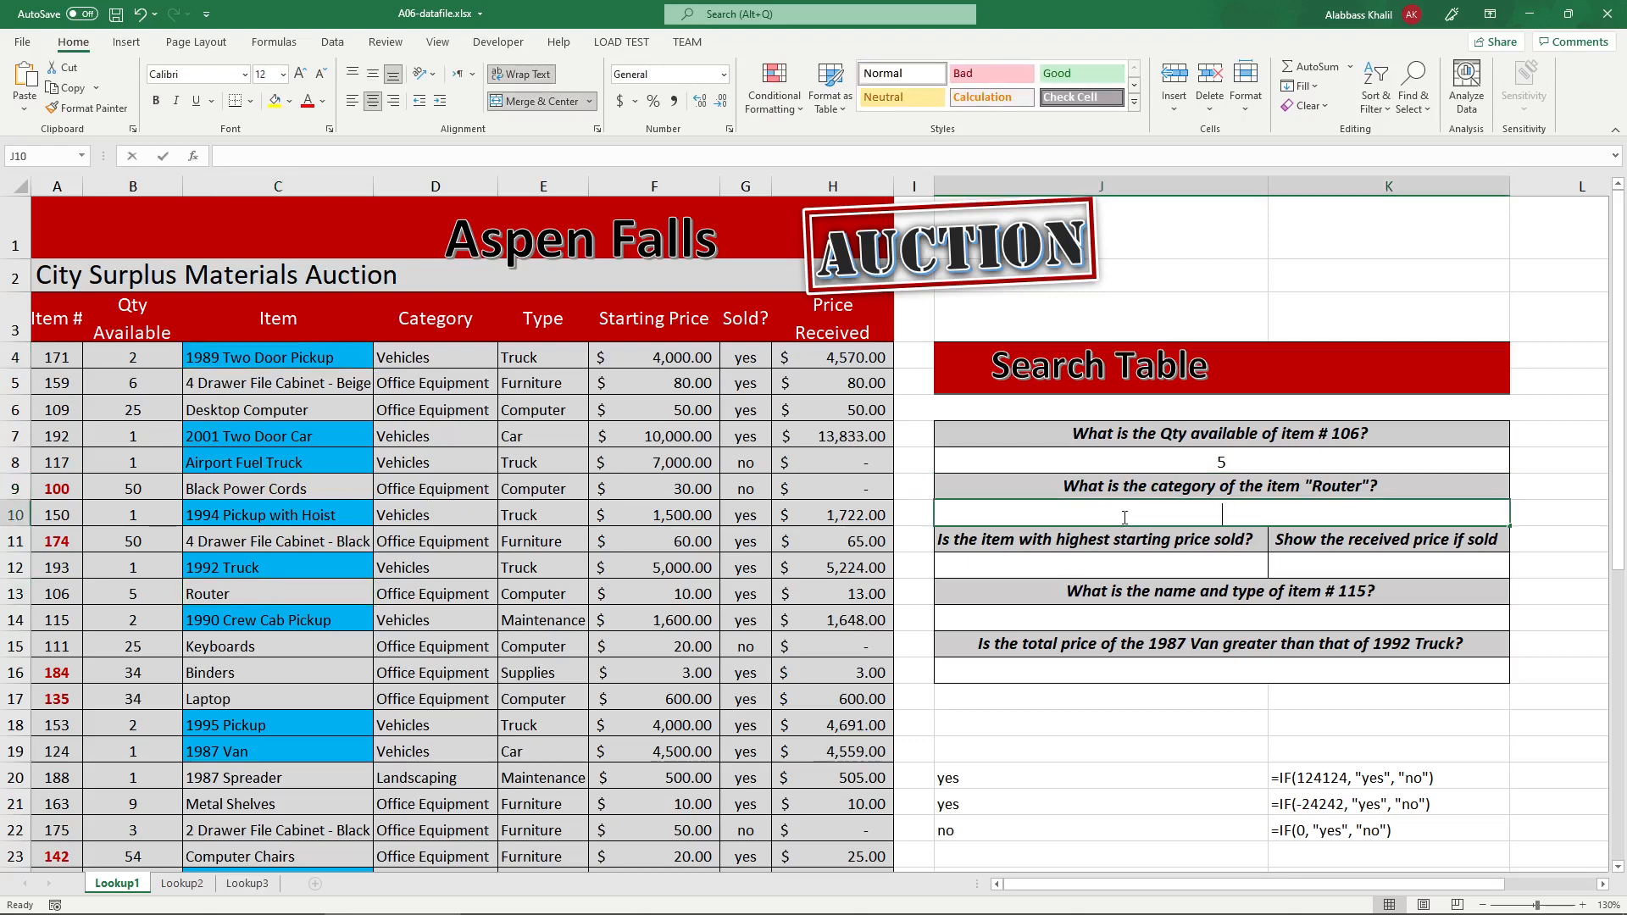
text(= vlo)
key(Tab)
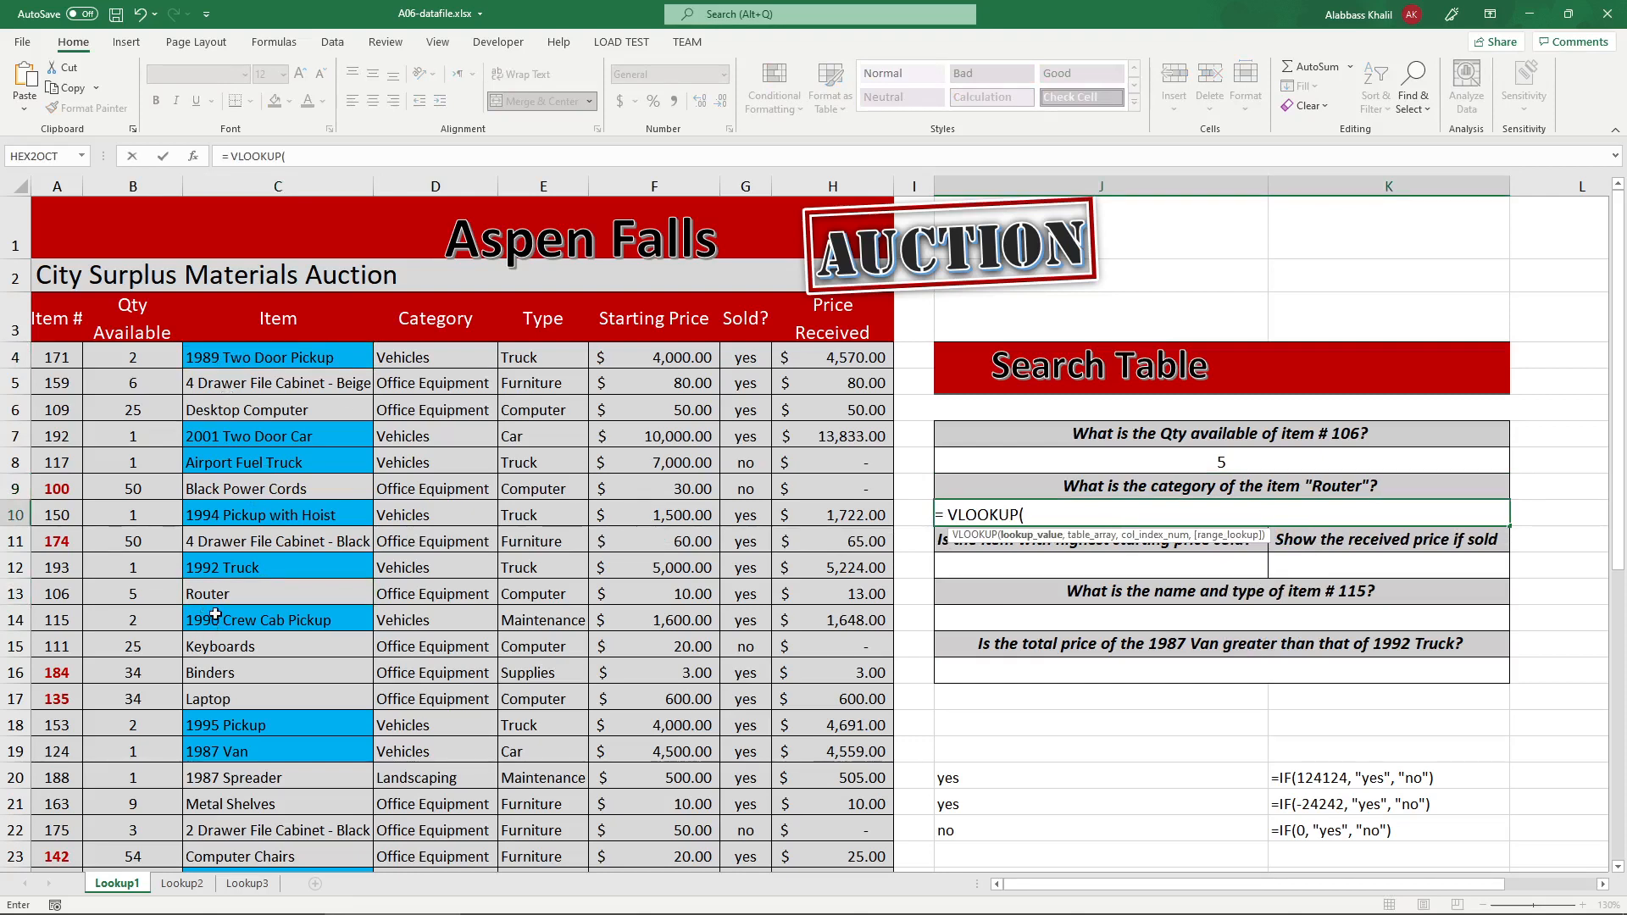
text("Router",)
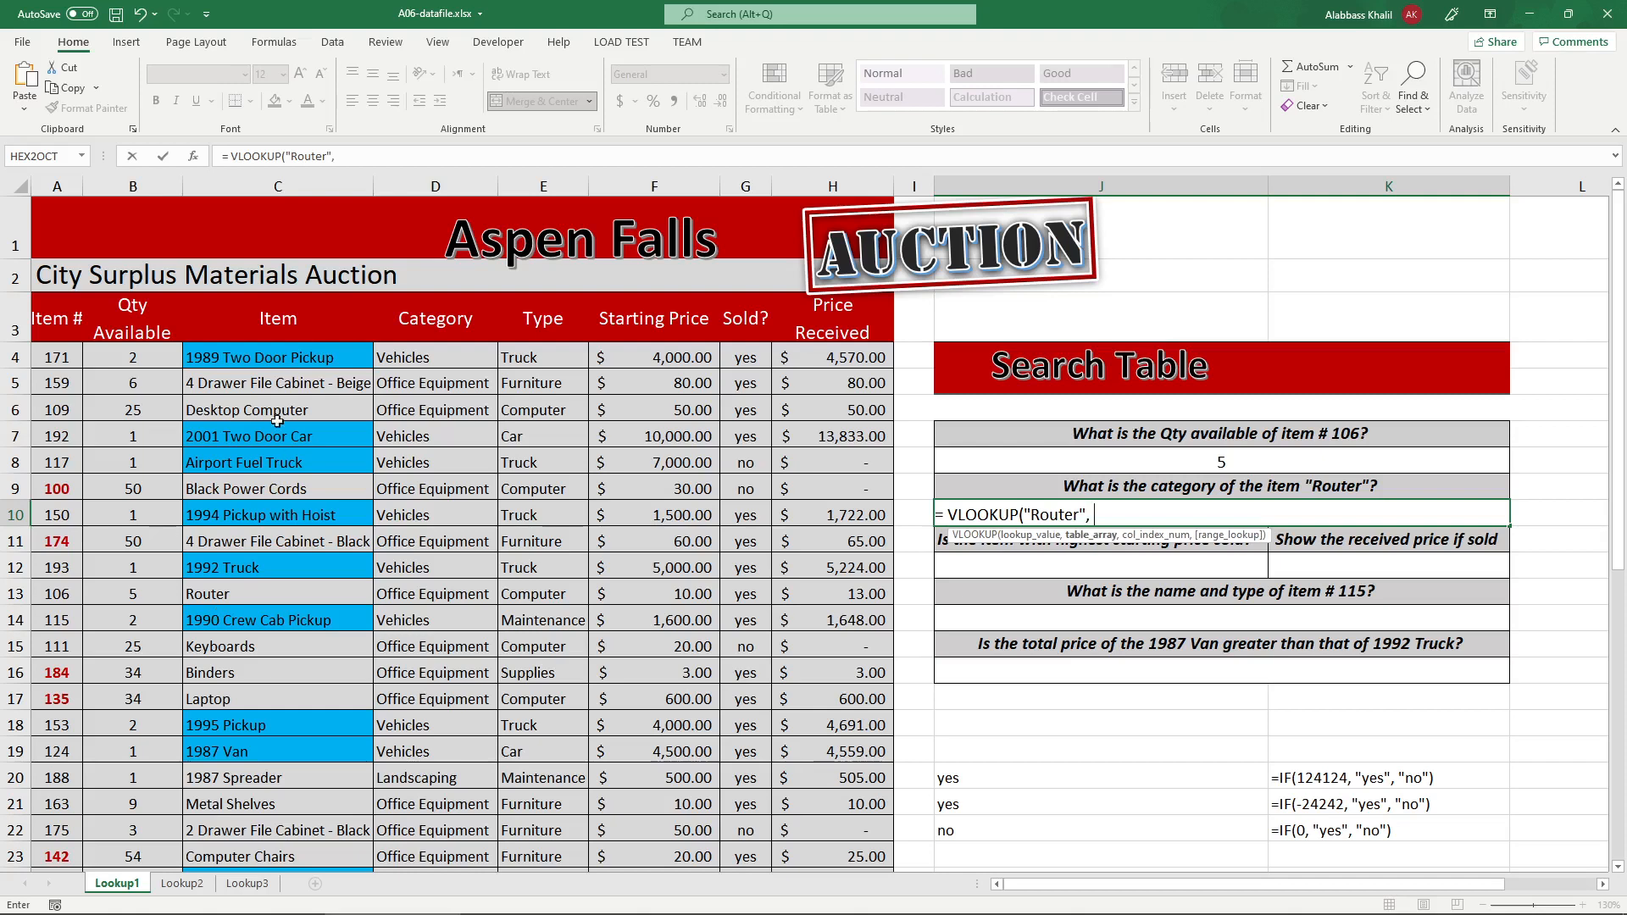
drag(259, 352, 428, 839)
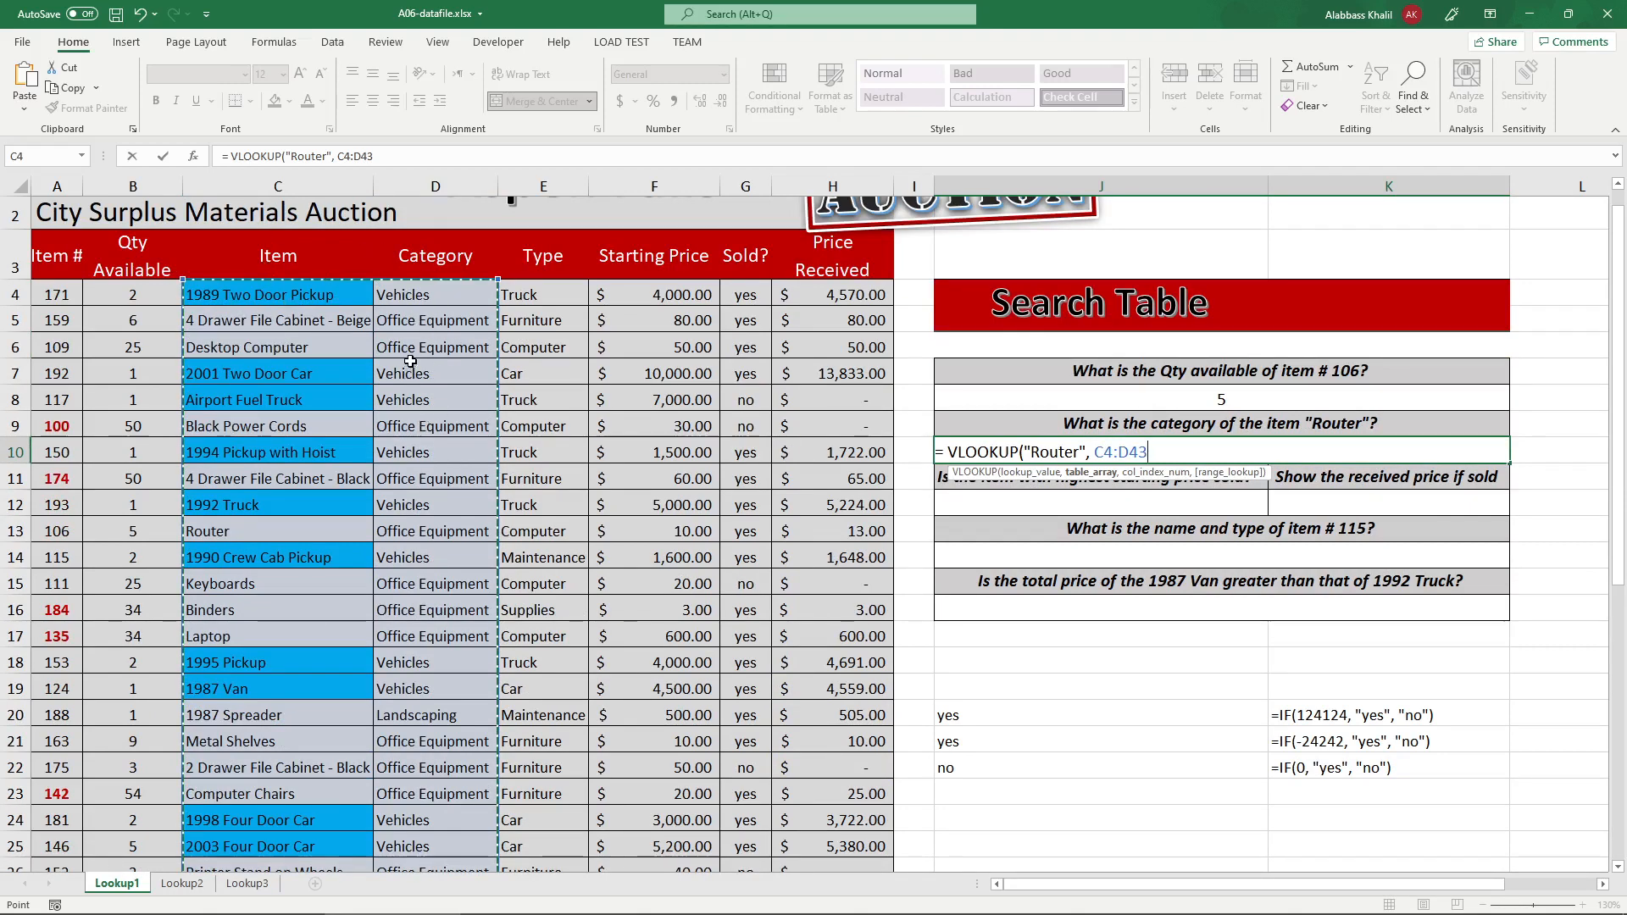
drag(334, 296, 852, 848)
scroll(884, 812, up, 1)
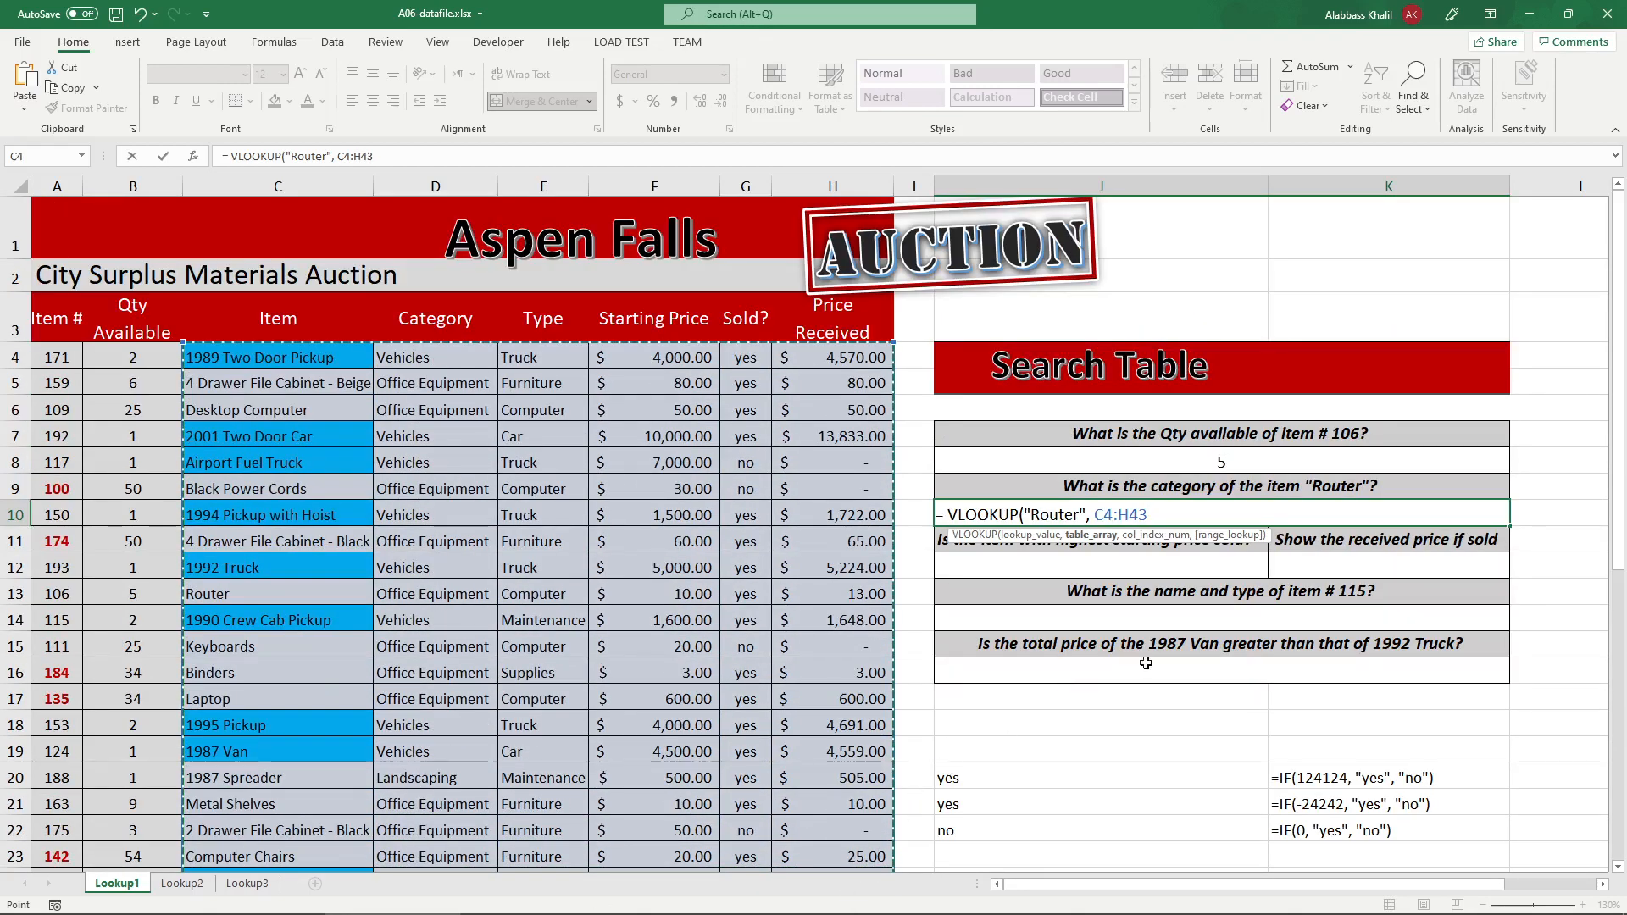
- Complete the J10 formula with column index 2 and exact match, giving = VLOOKUP("Router", C4:H43, 2, FALSE)
text(, )
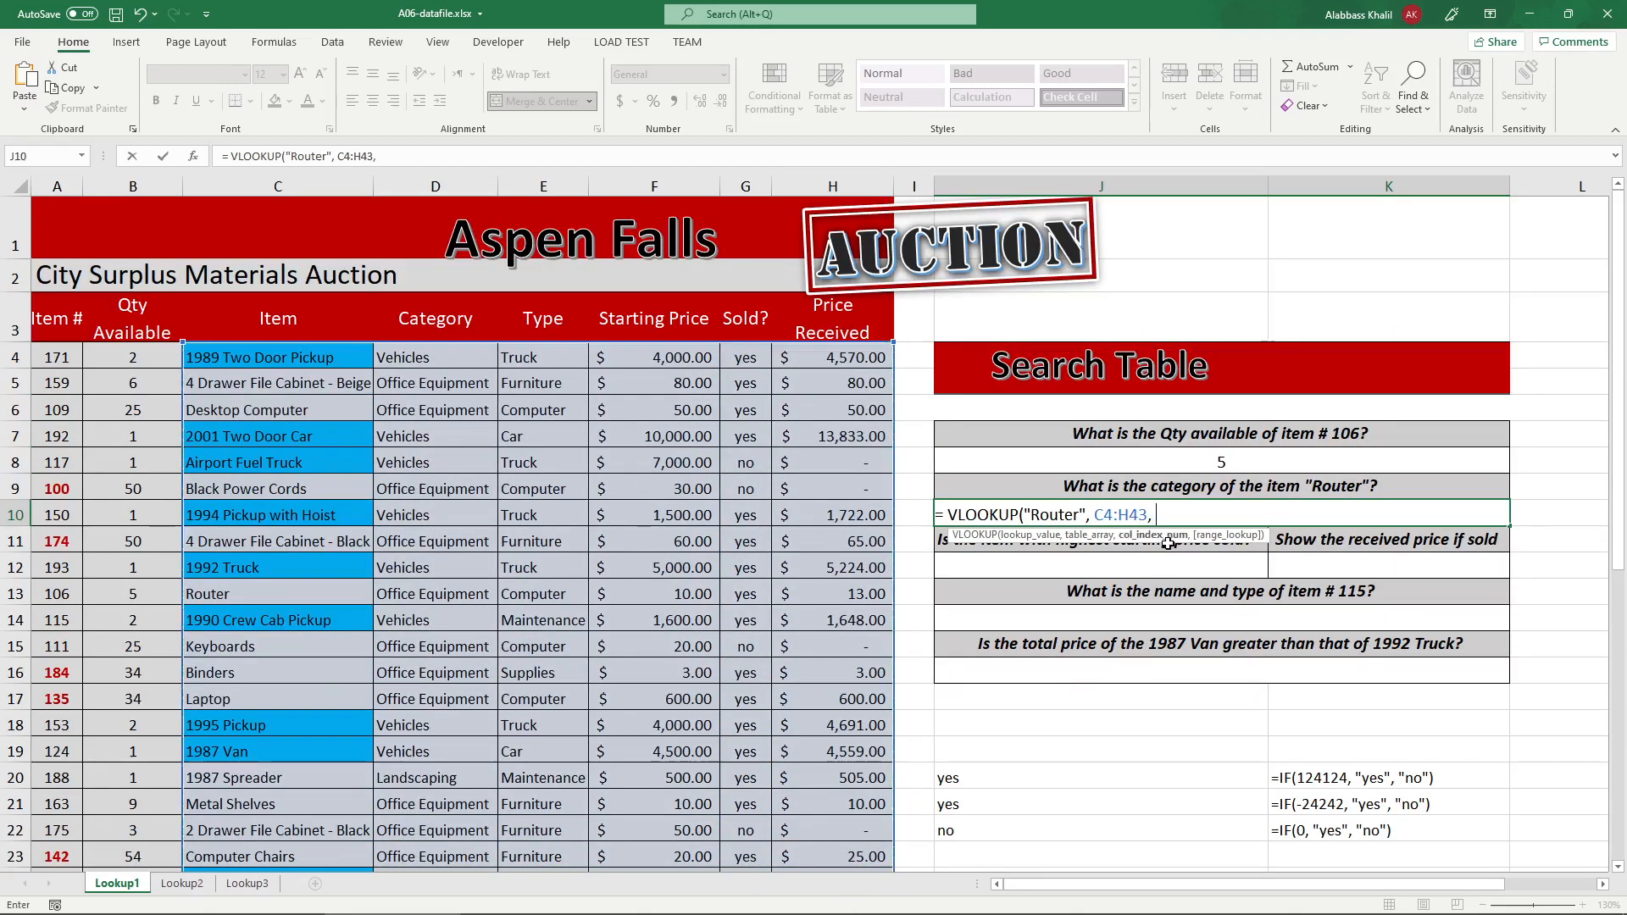
text(2, fal)
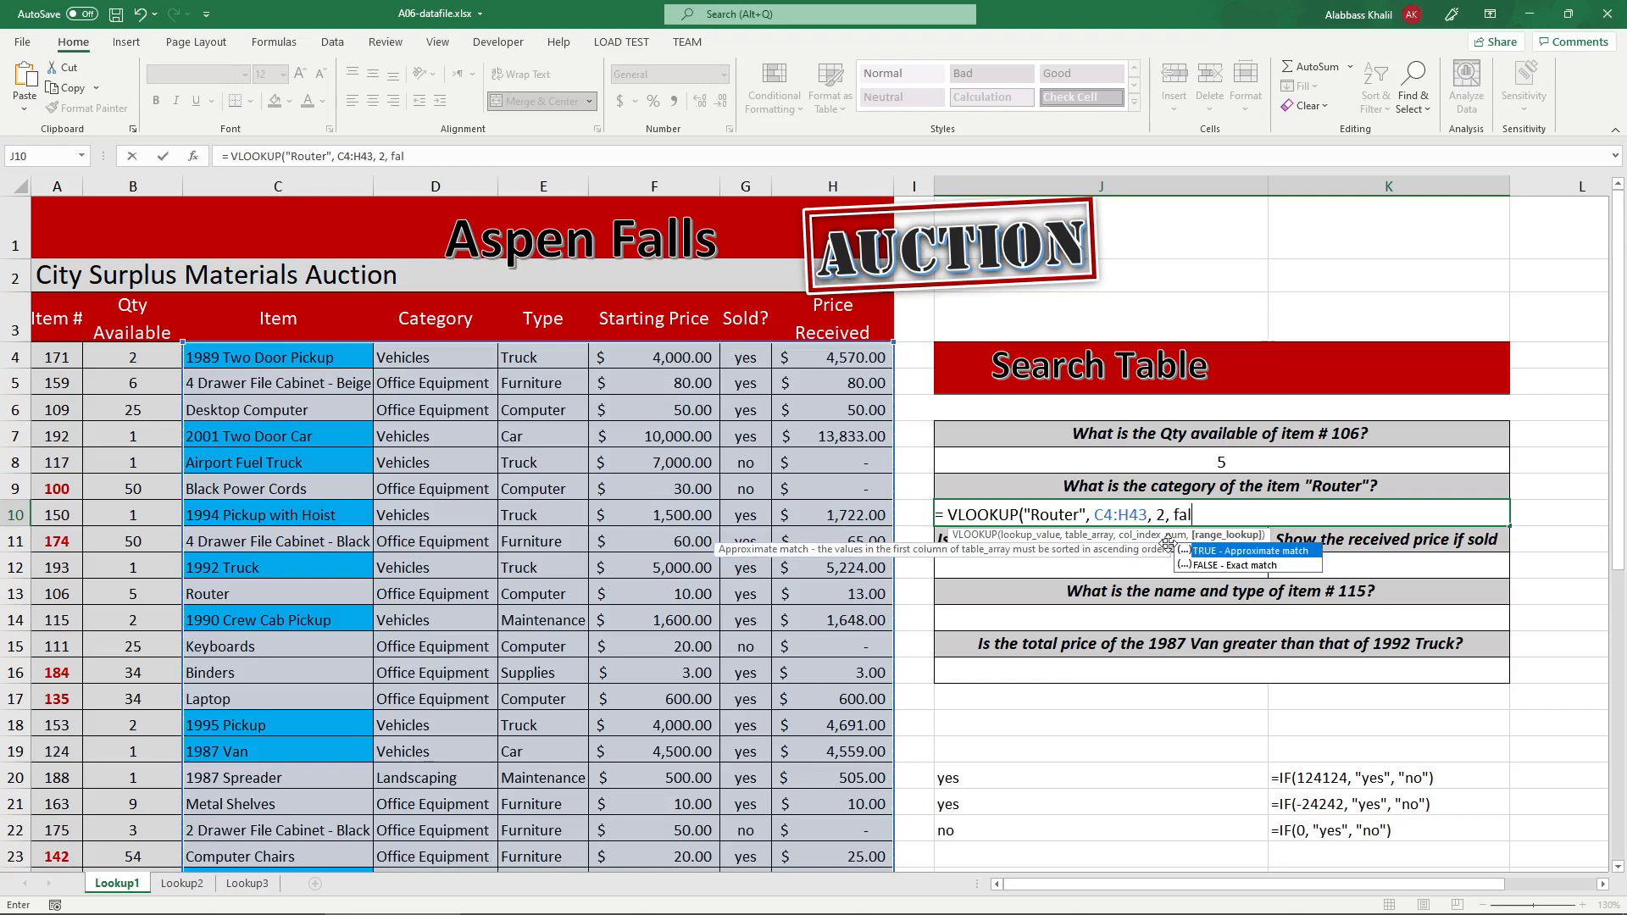
double_click(1199, 566)
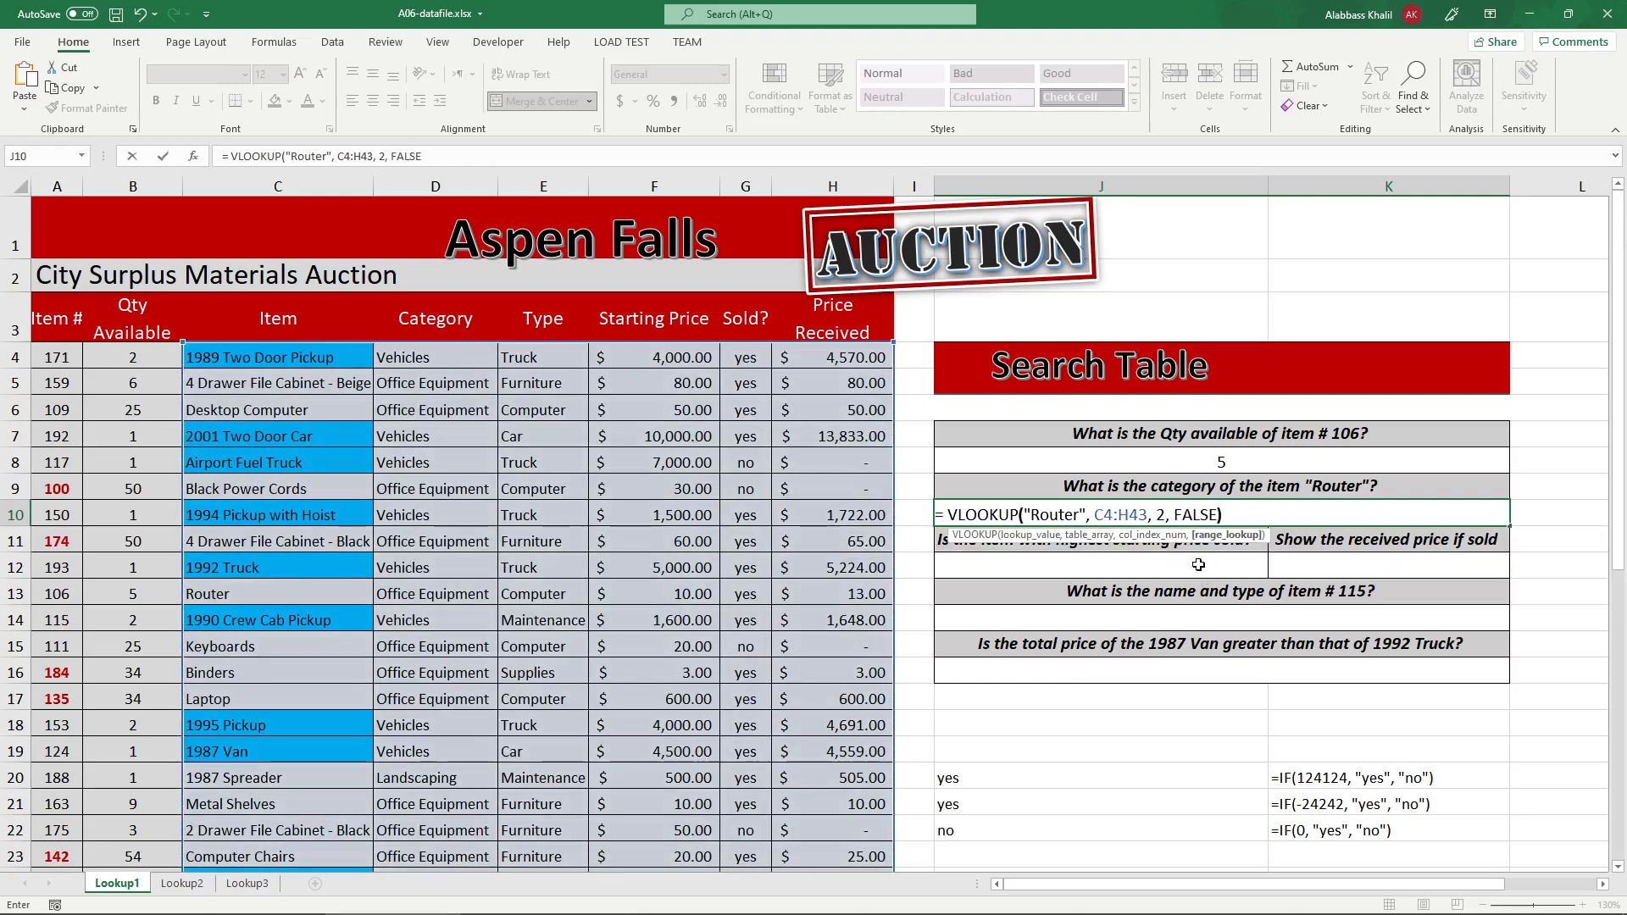
text())
click(1166, 519)
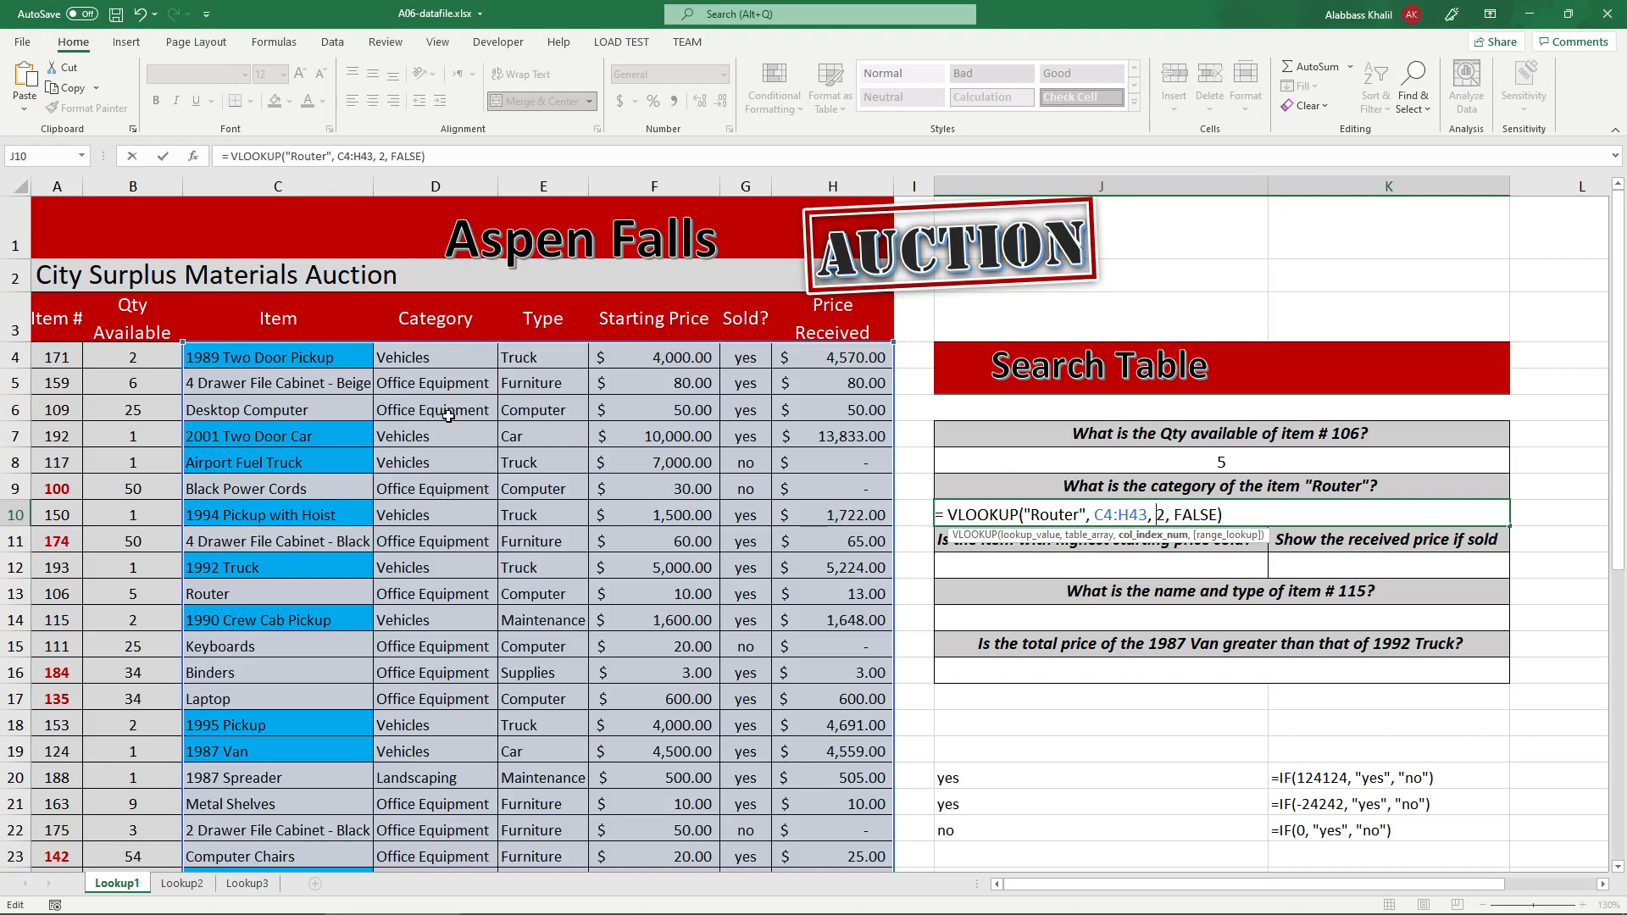
key(Return)
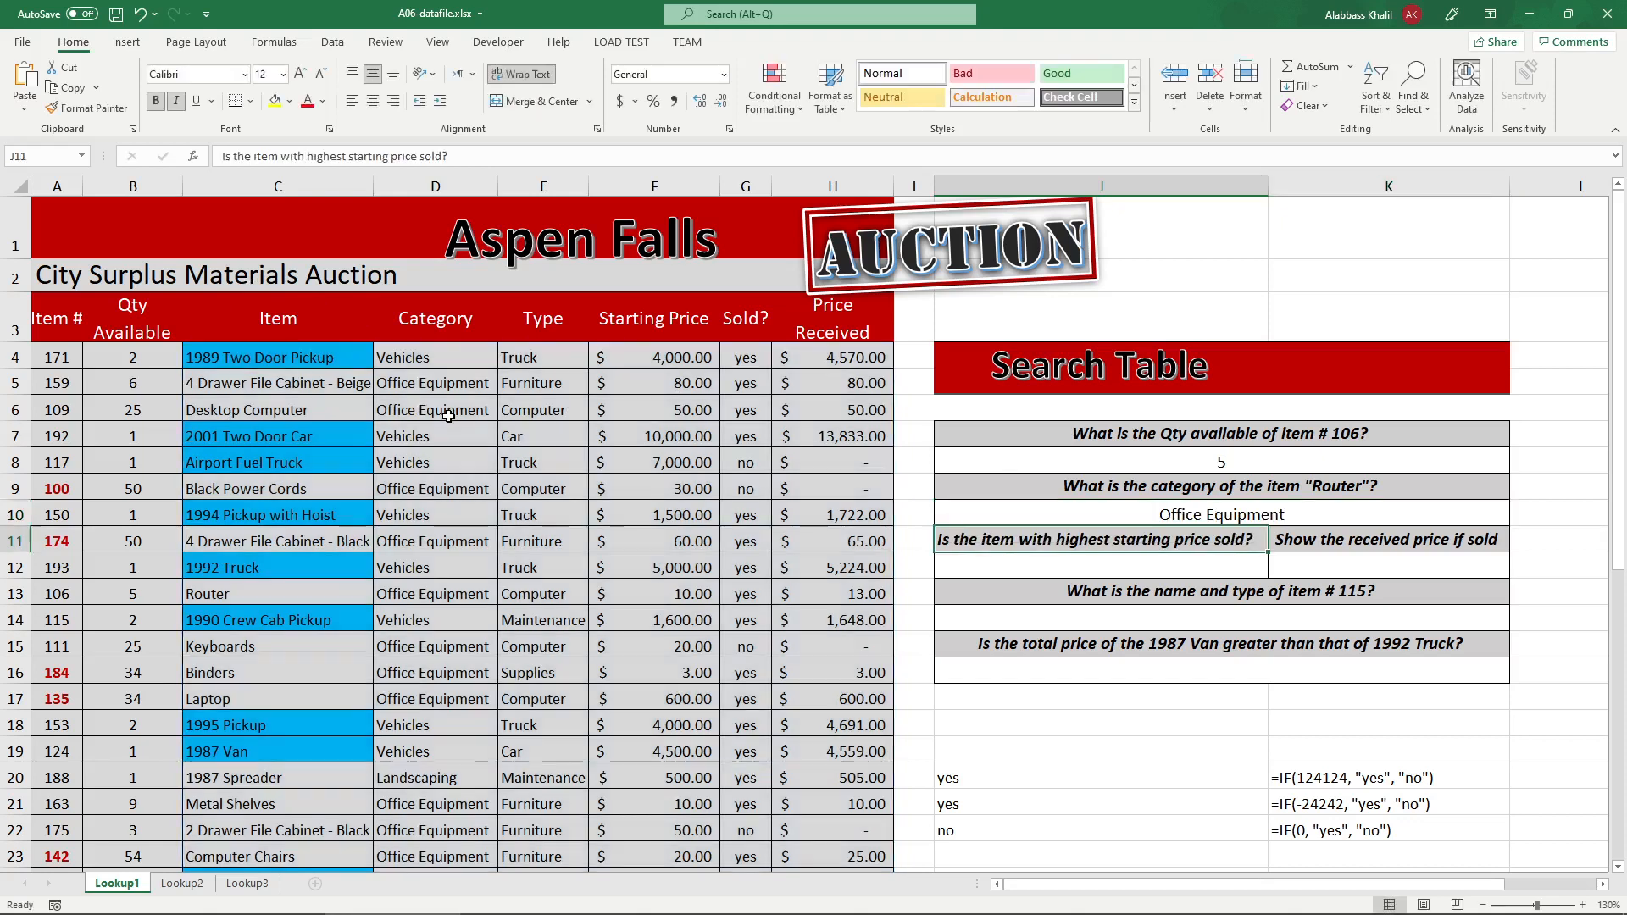
- Review the table array and range lookup arguments of the J10 formula
click(1129, 518)
double_click(1127, 516)
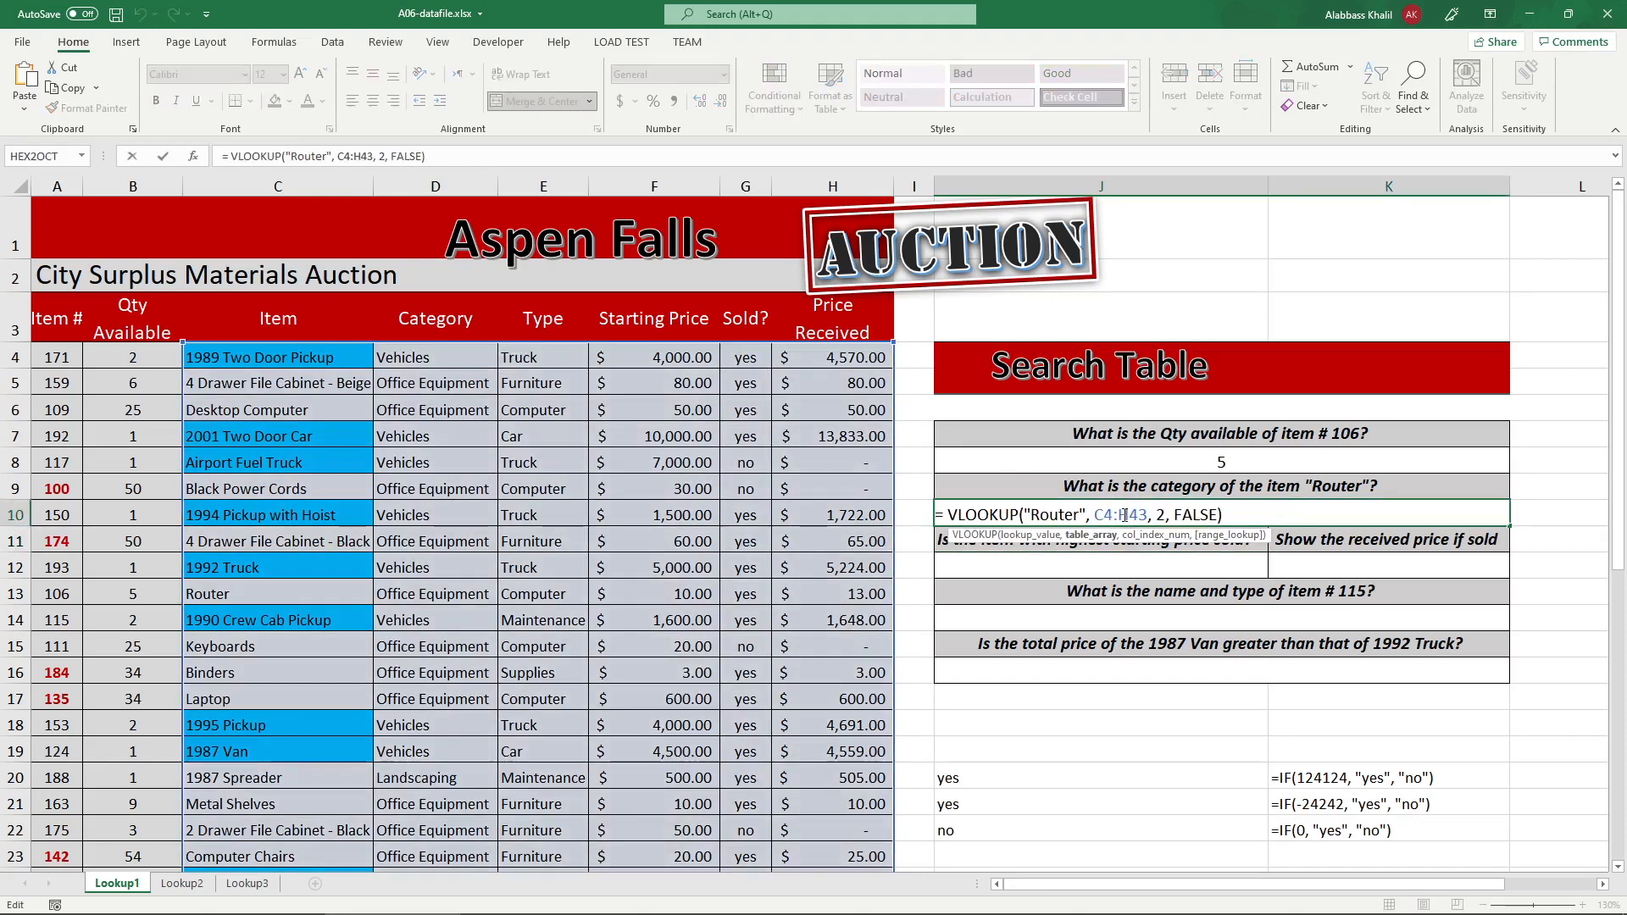
double_click(1195, 514)
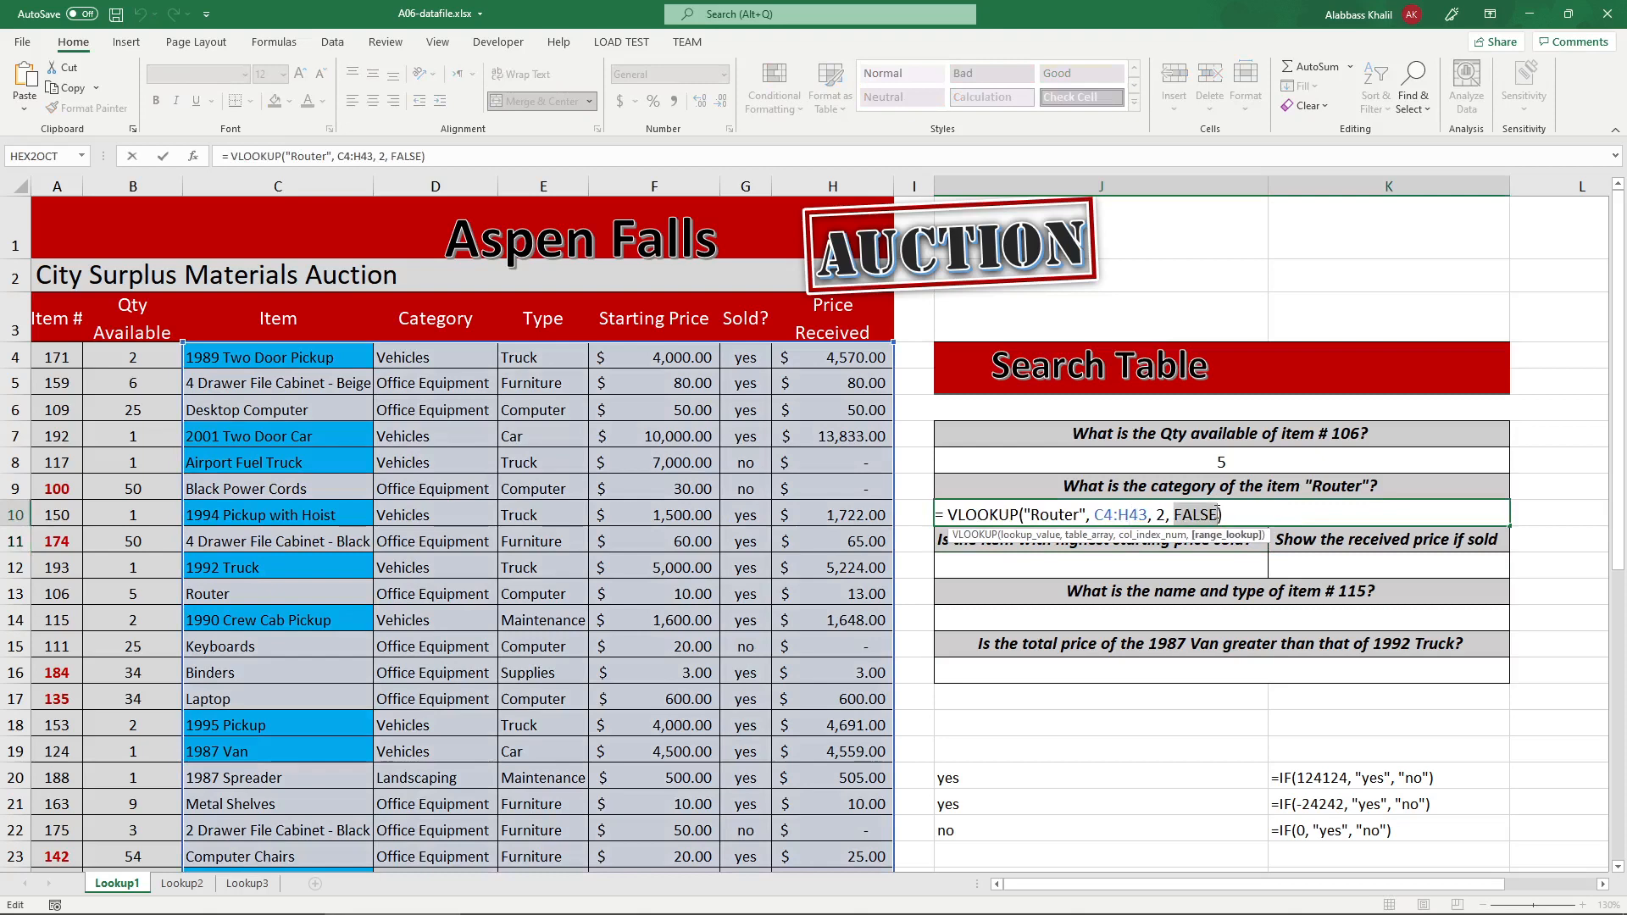
key(Return)
- Test approximate matching in J10 by replacing FALSE with TRUE, giving = VLOOKUP("Router", C4:H43, 2, TRUE)
click(1071, 512)
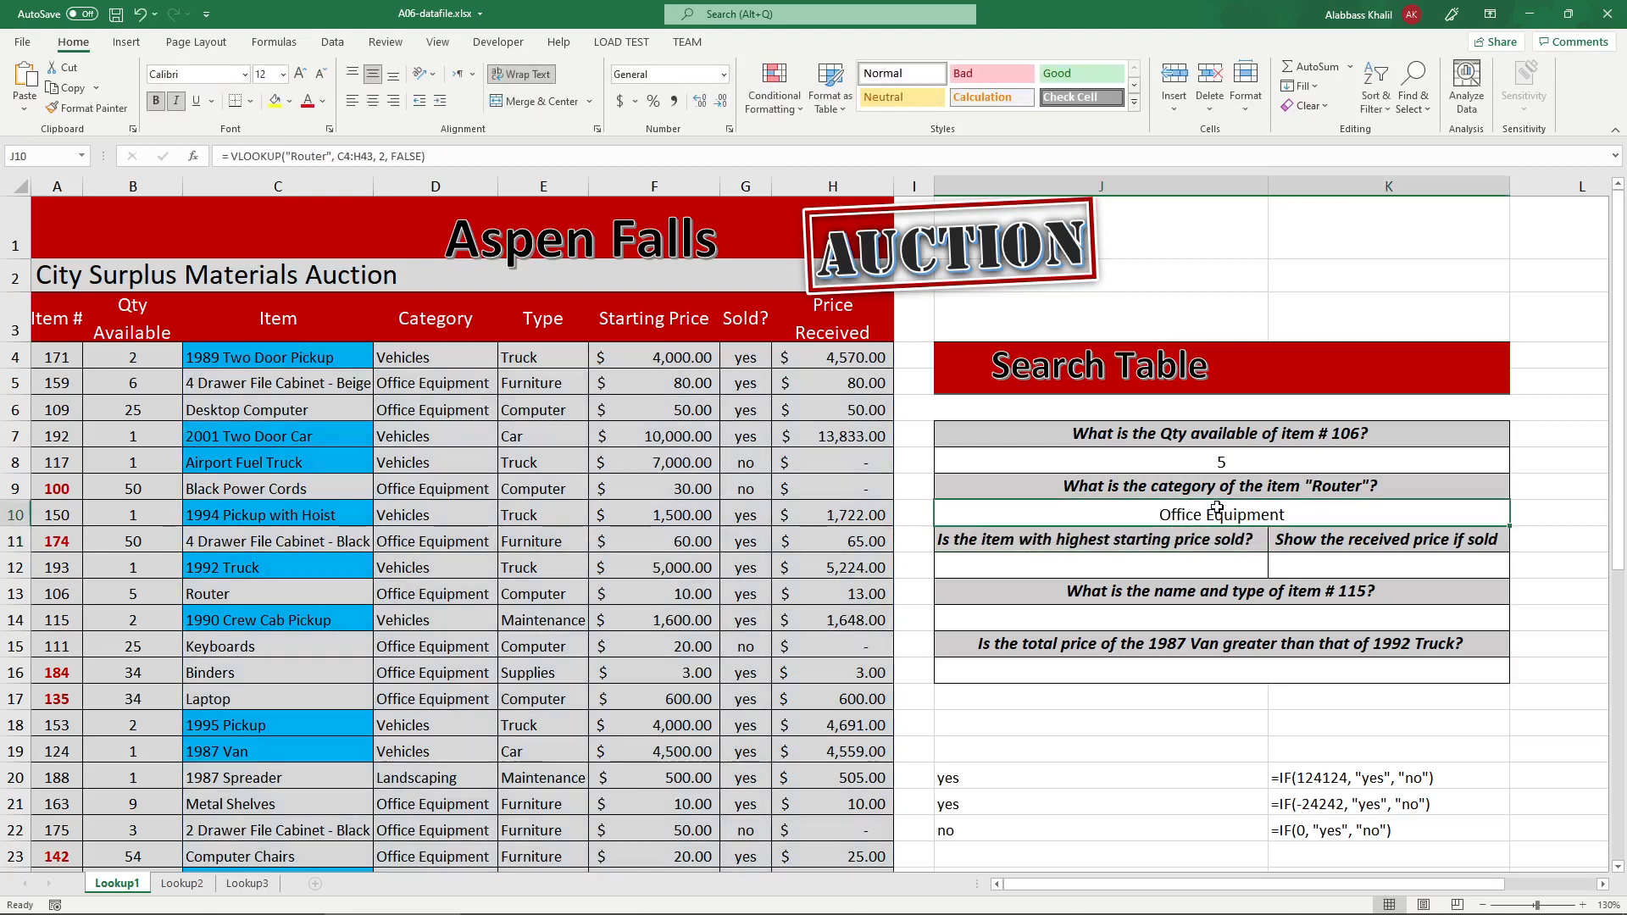
double_click(1071, 512)
double_click(1071, 512)
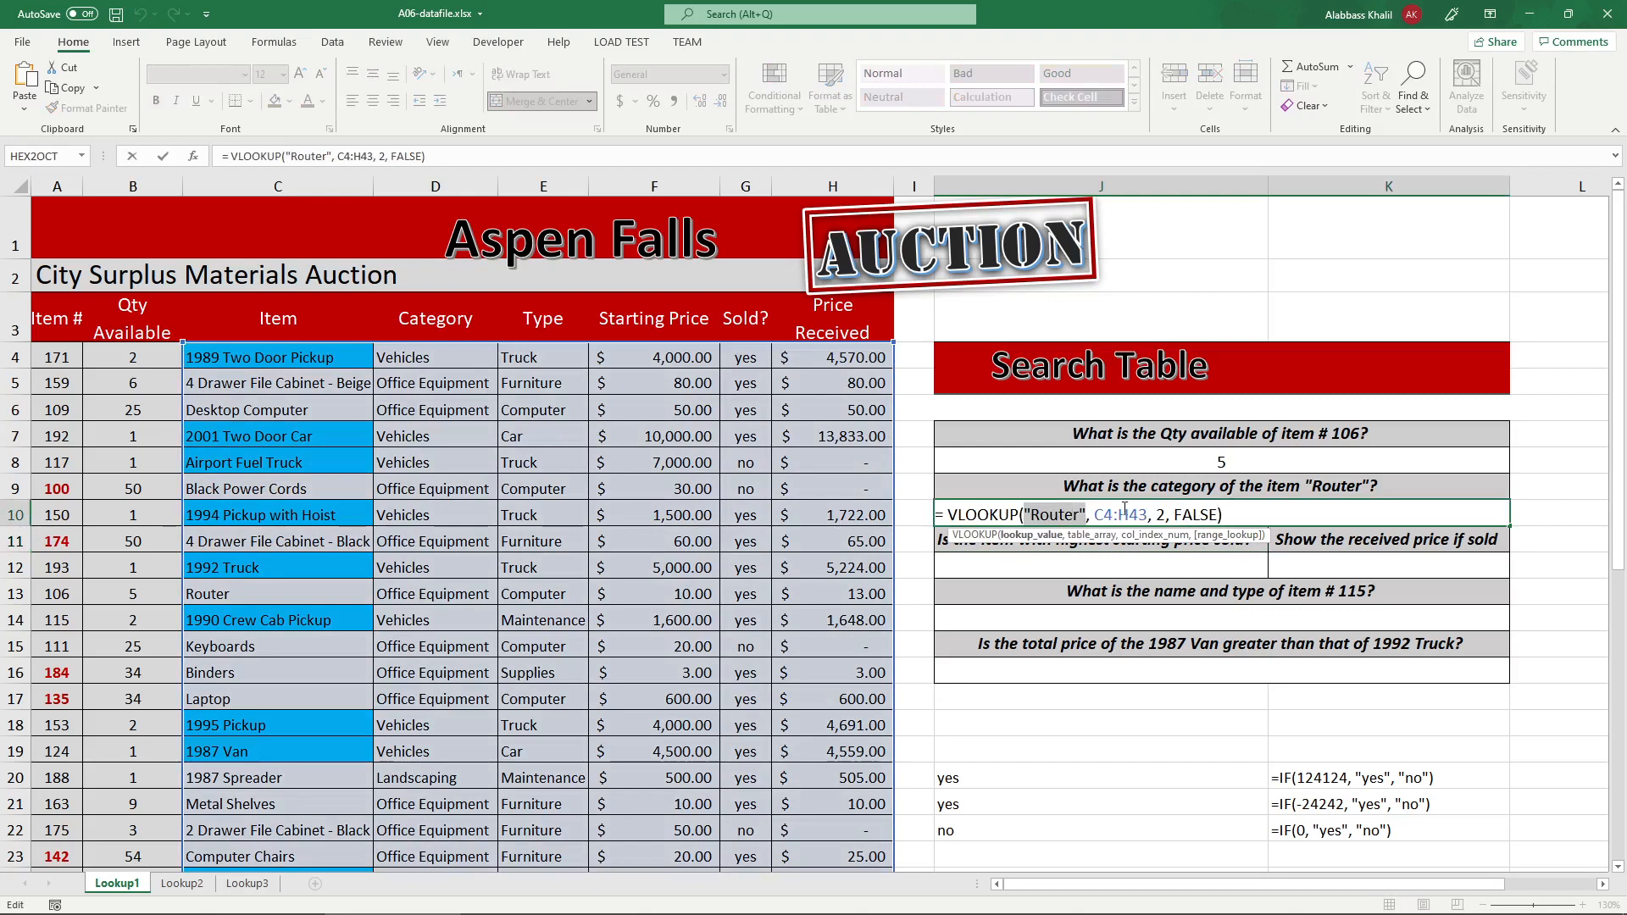
double_click(1192, 514)
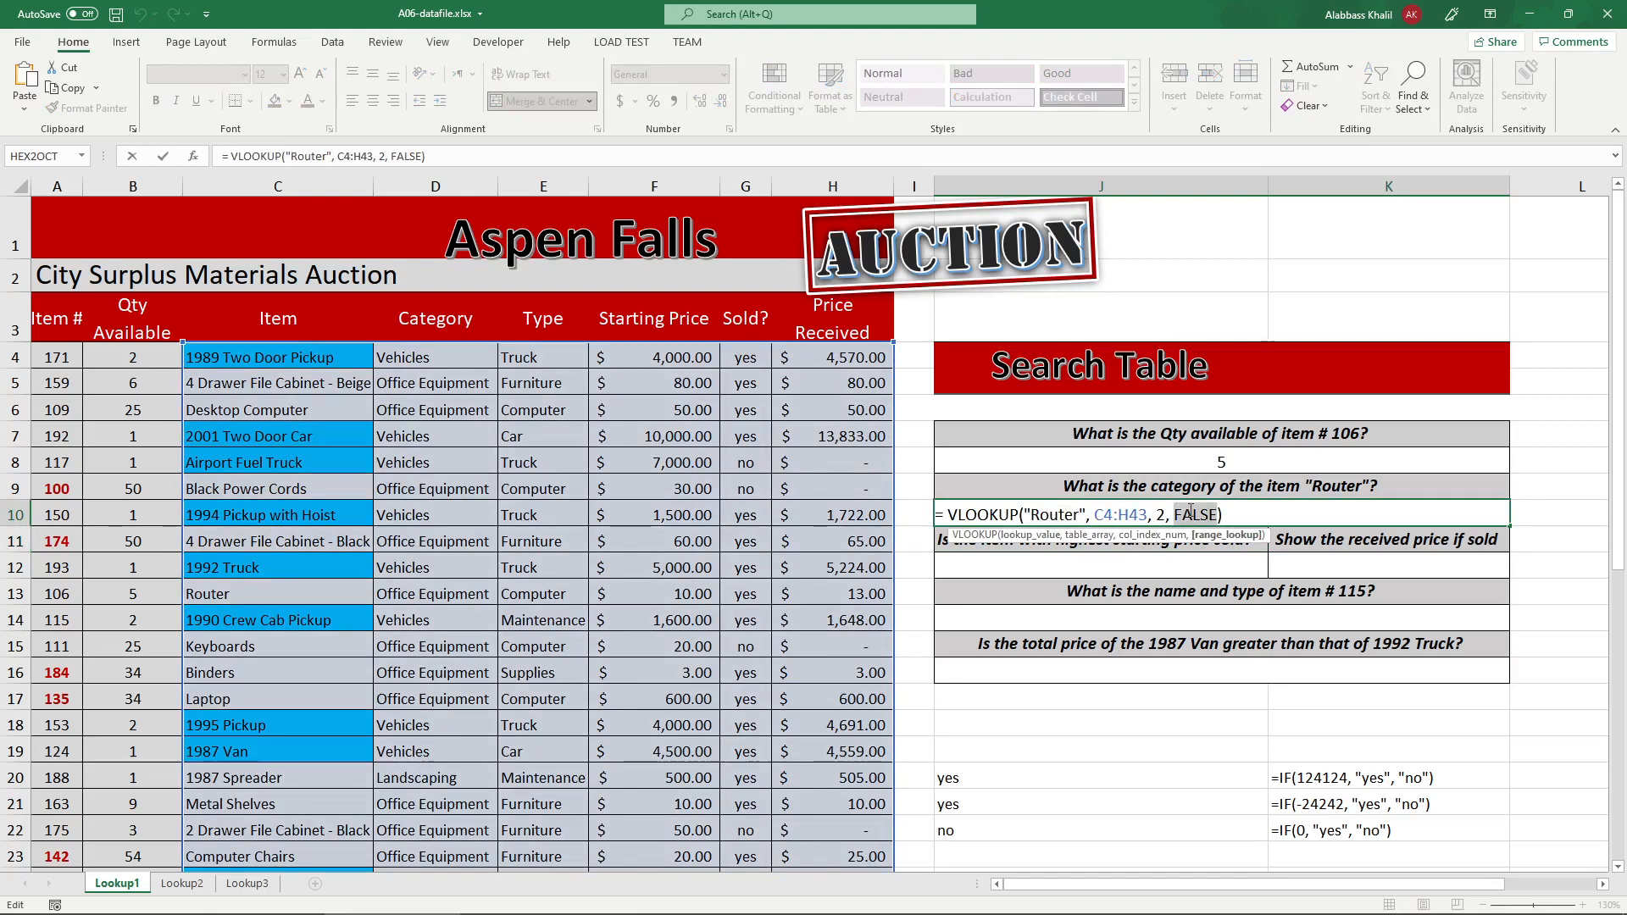
text(TRUE)
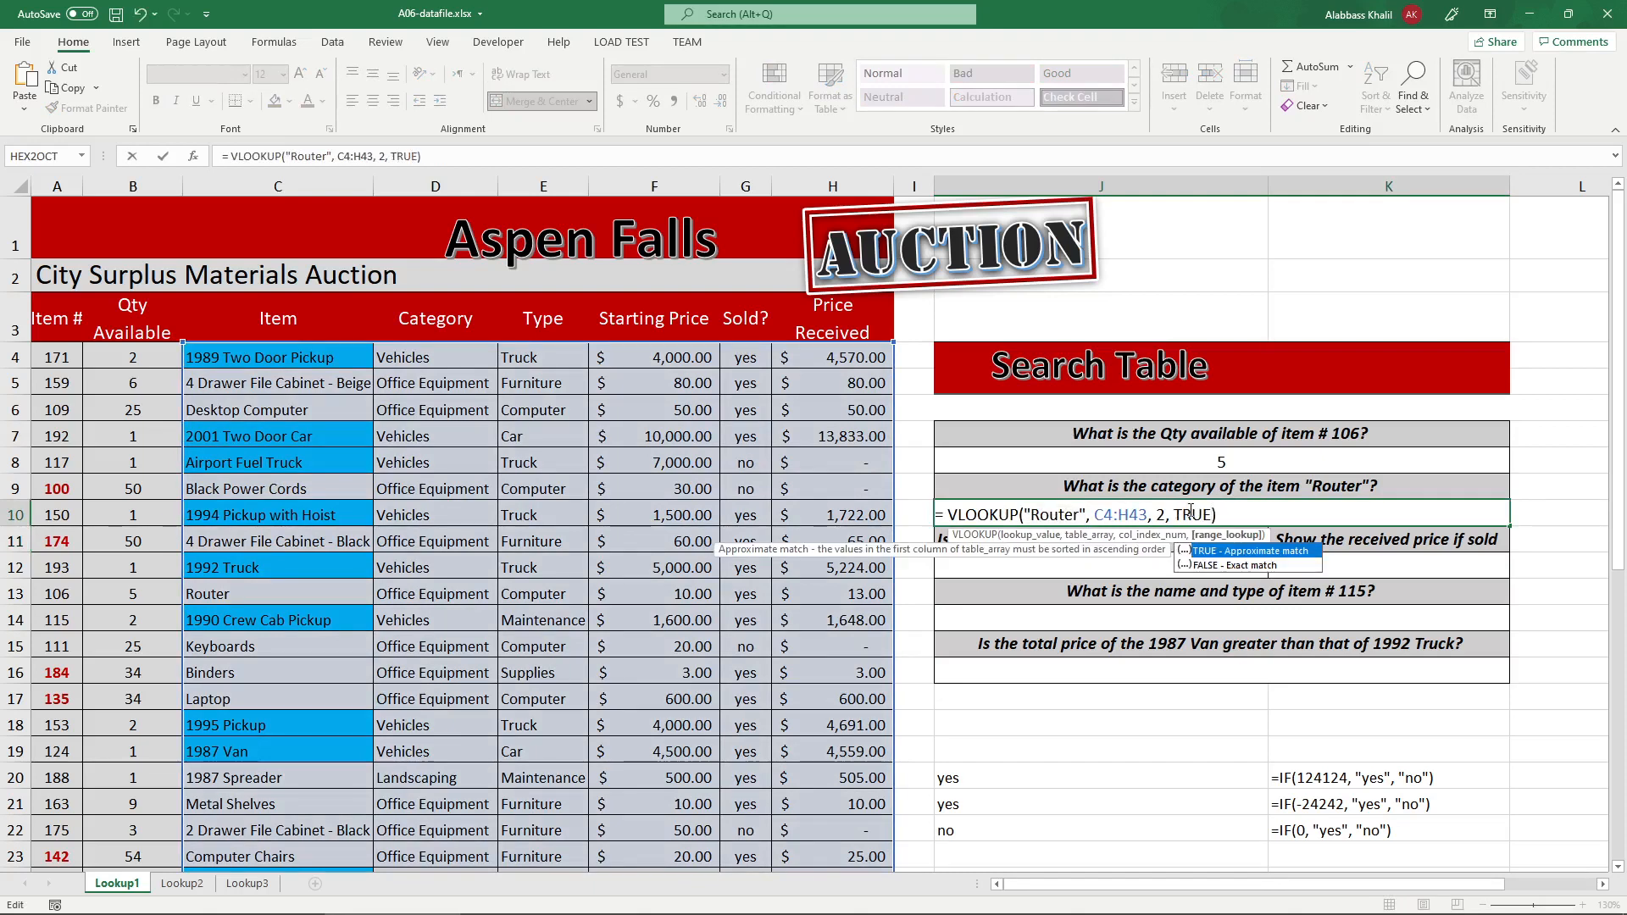
key(Return)
click(1231, 518)
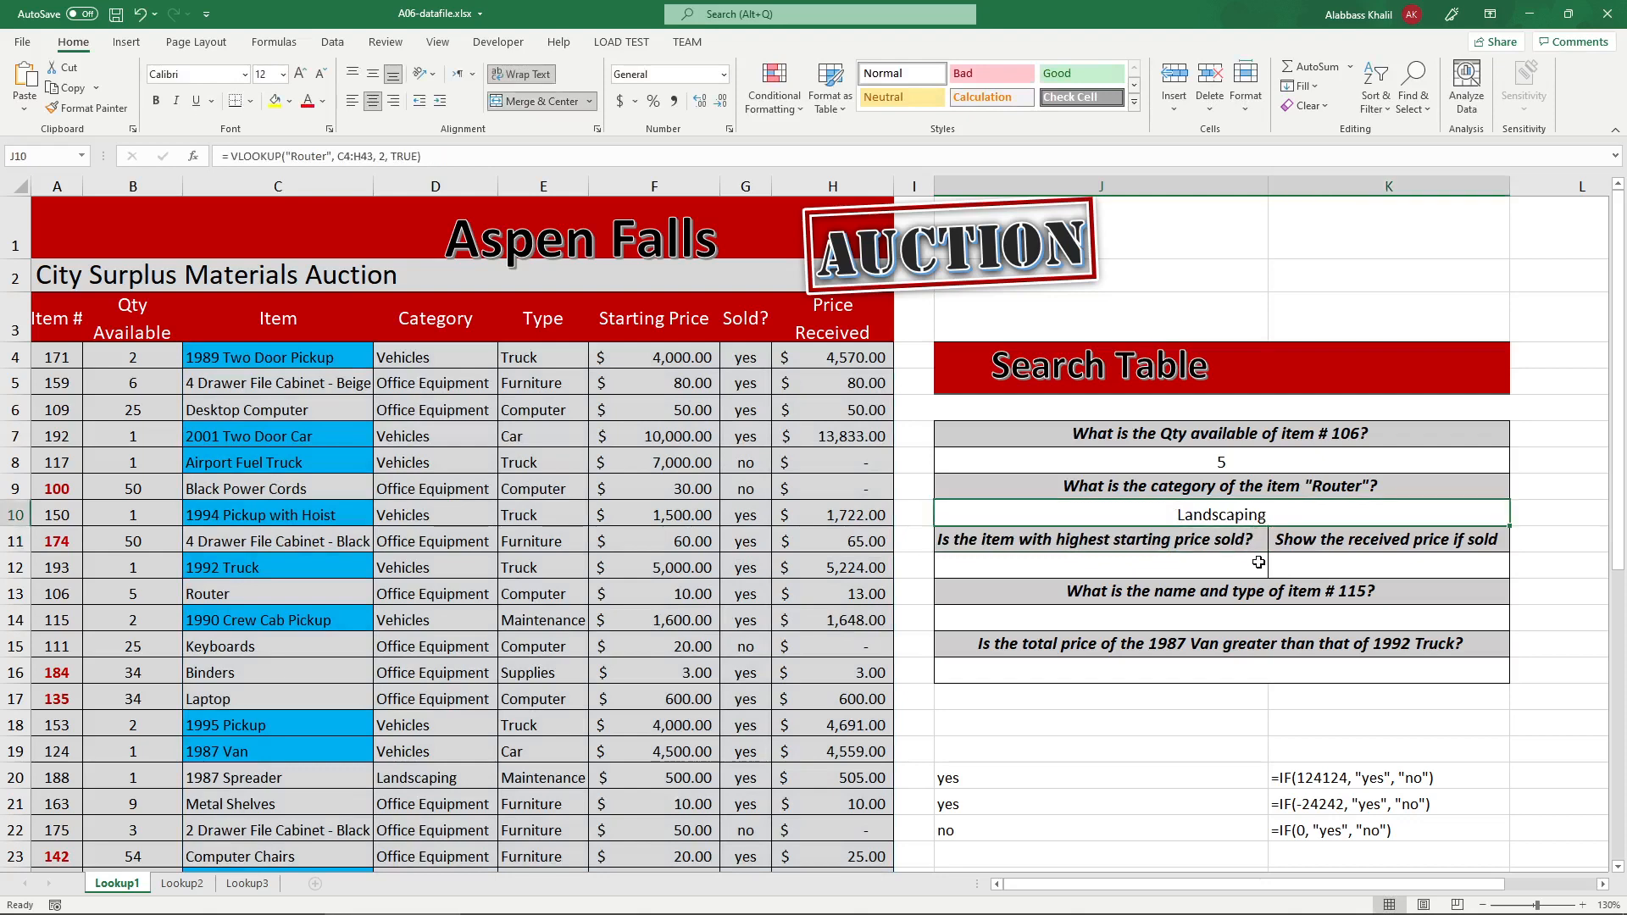
- Undo the change of the J10 range lookup argument and check the formula
key(ctrl+z)
double_click(1226, 514)
key(Return)
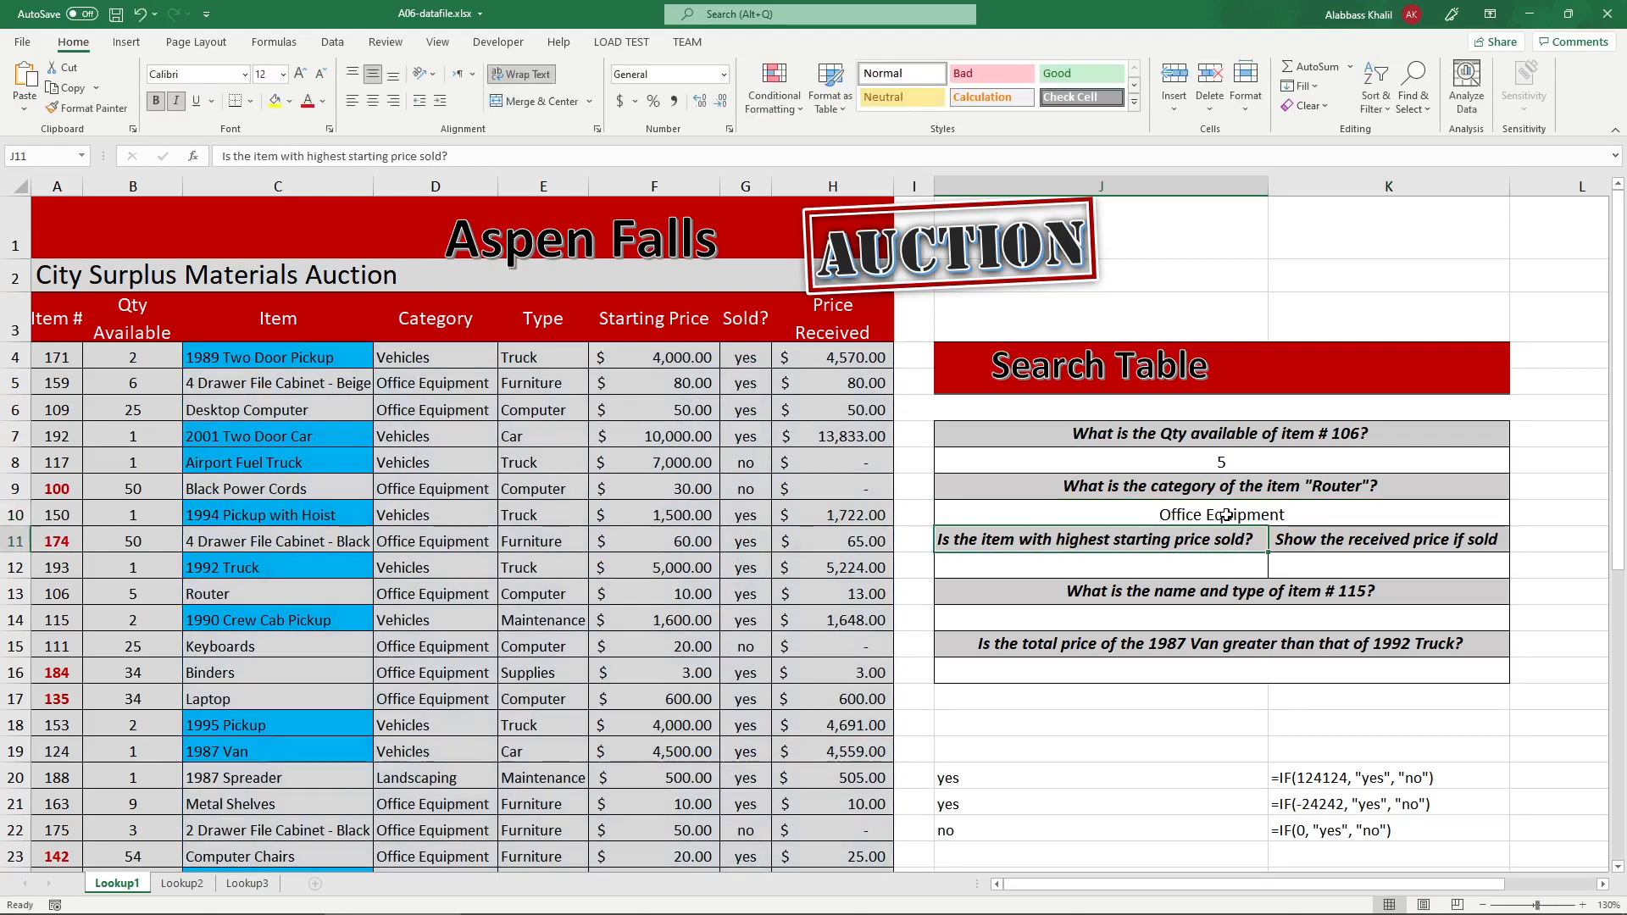
- Switch to the instructions PDF, circle the sample answer "Office Equipment", and return to the Excel workbook
click(495, 897)
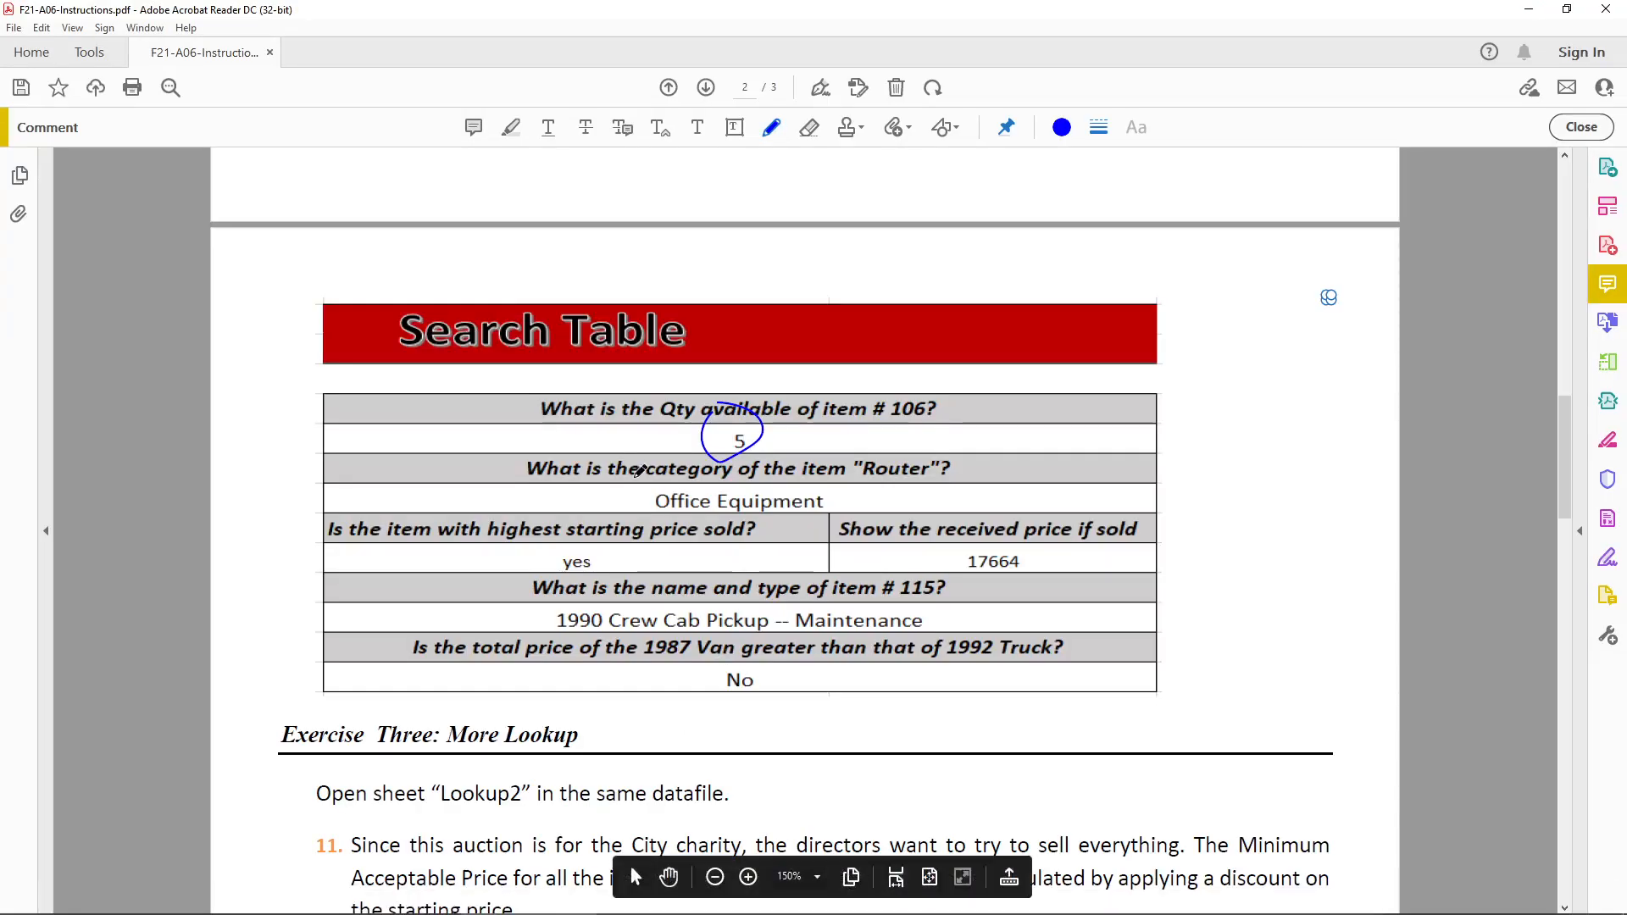
mouse_move(638, 475)
mouse_down()
mouse_move(788, 547)
mouse_move(657, 457)
mouse_up()
click(1006, 496)
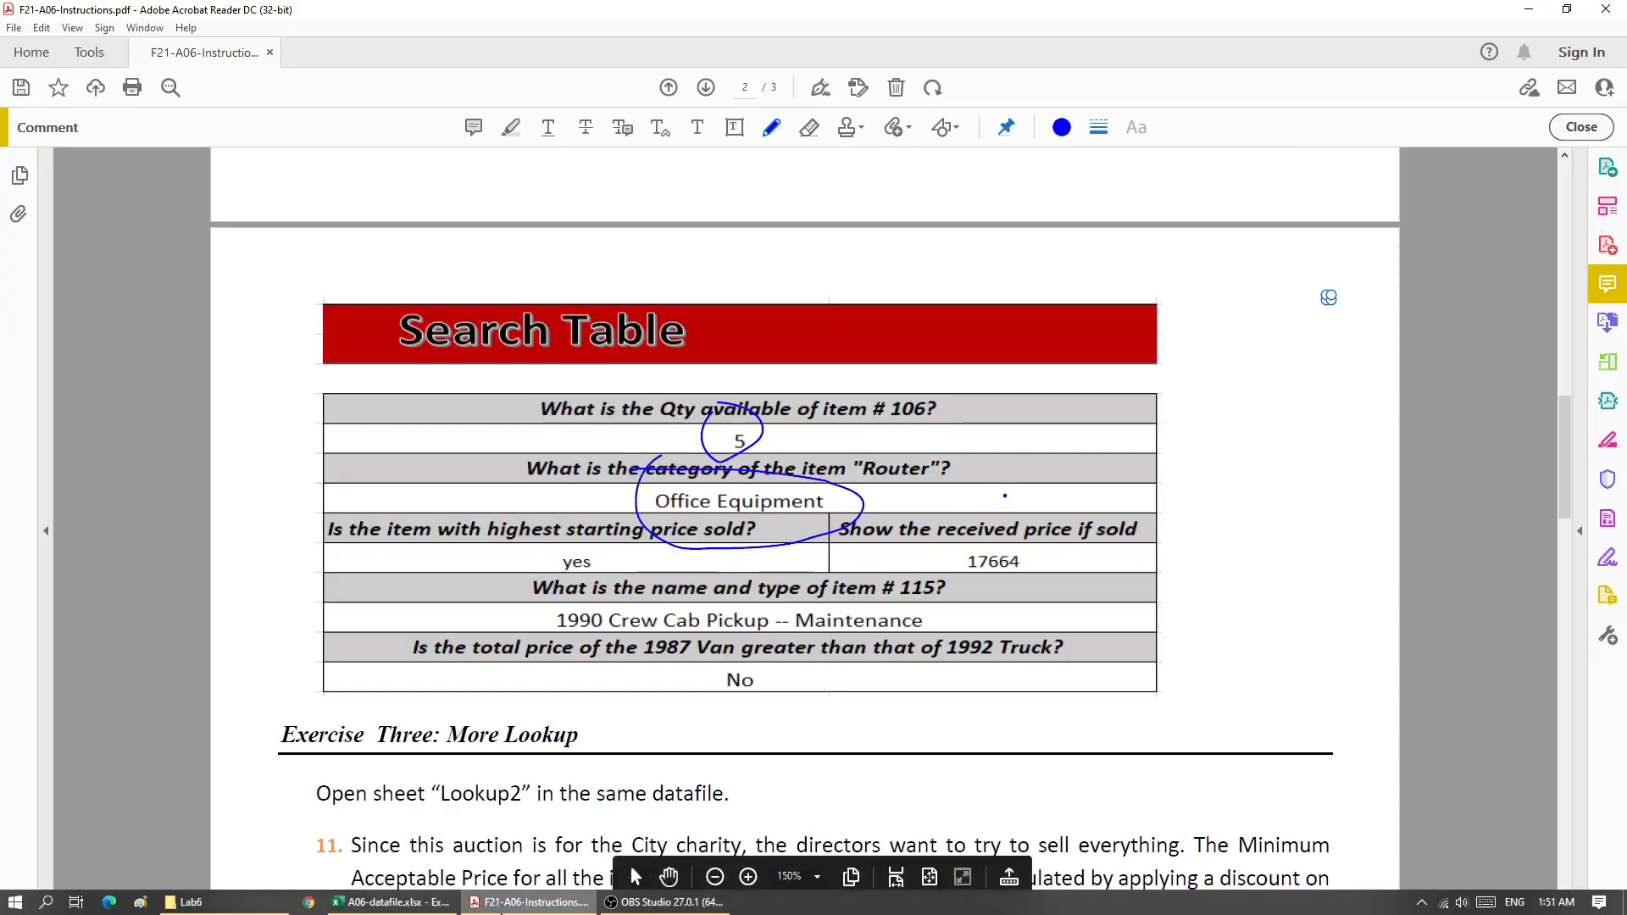
click(392, 902)
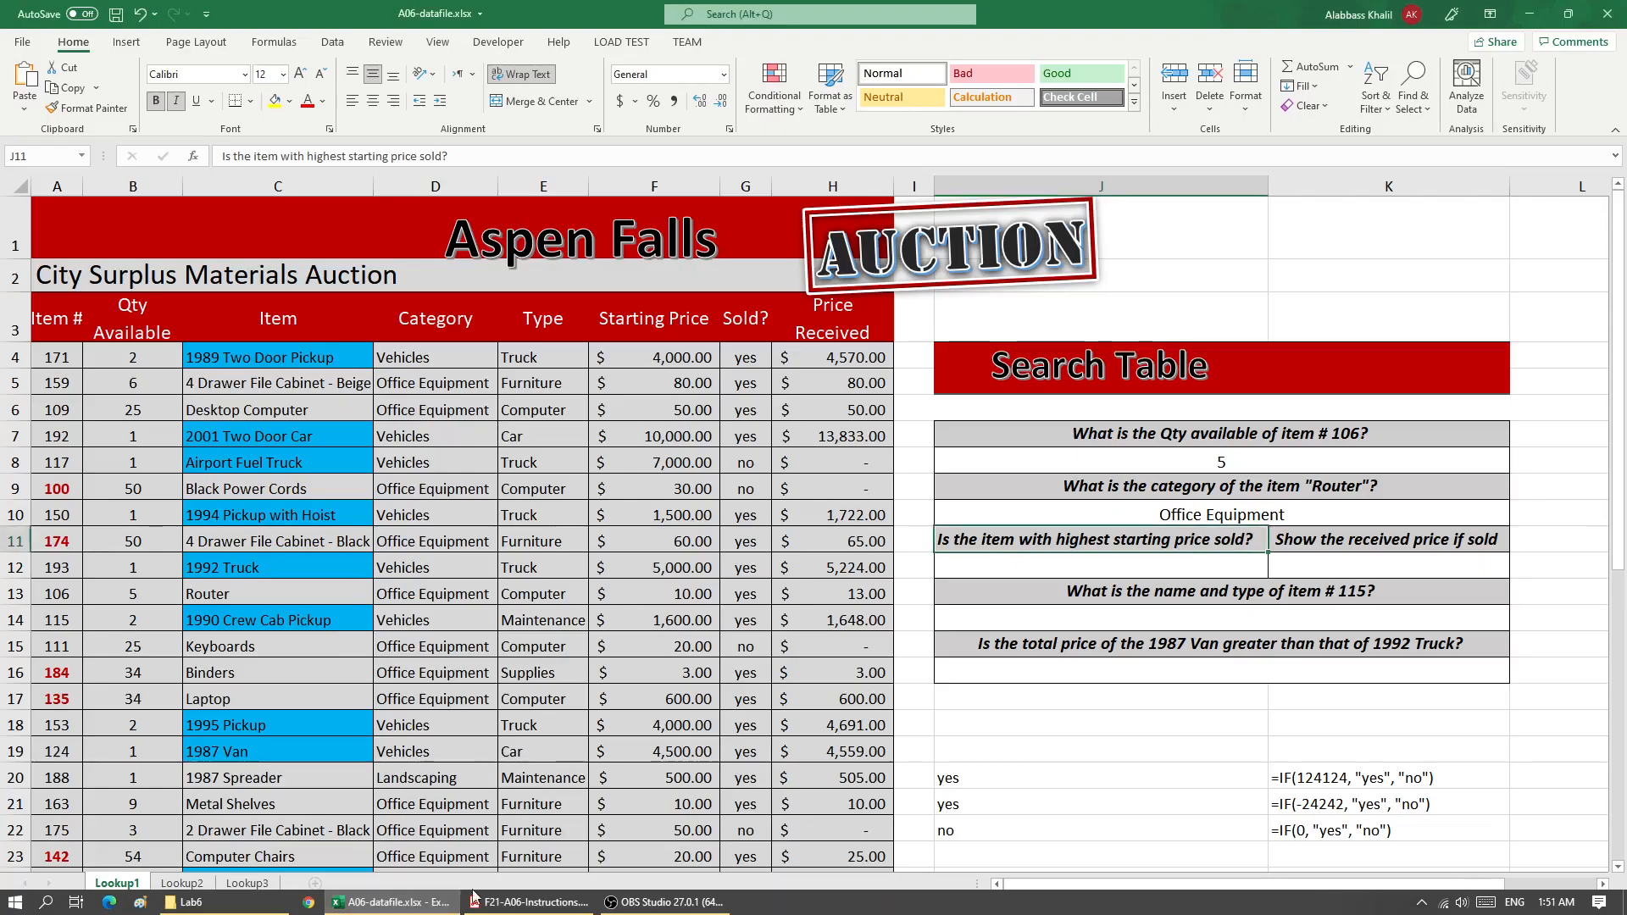
double_click(1300, 523)
key(Return)
- Start a VLOOKUP formula in J12 with the highest starting price, MAX(F4:F43), as the lookup value
click(1138, 564)
click(1056, 540)
click(1142, 566)
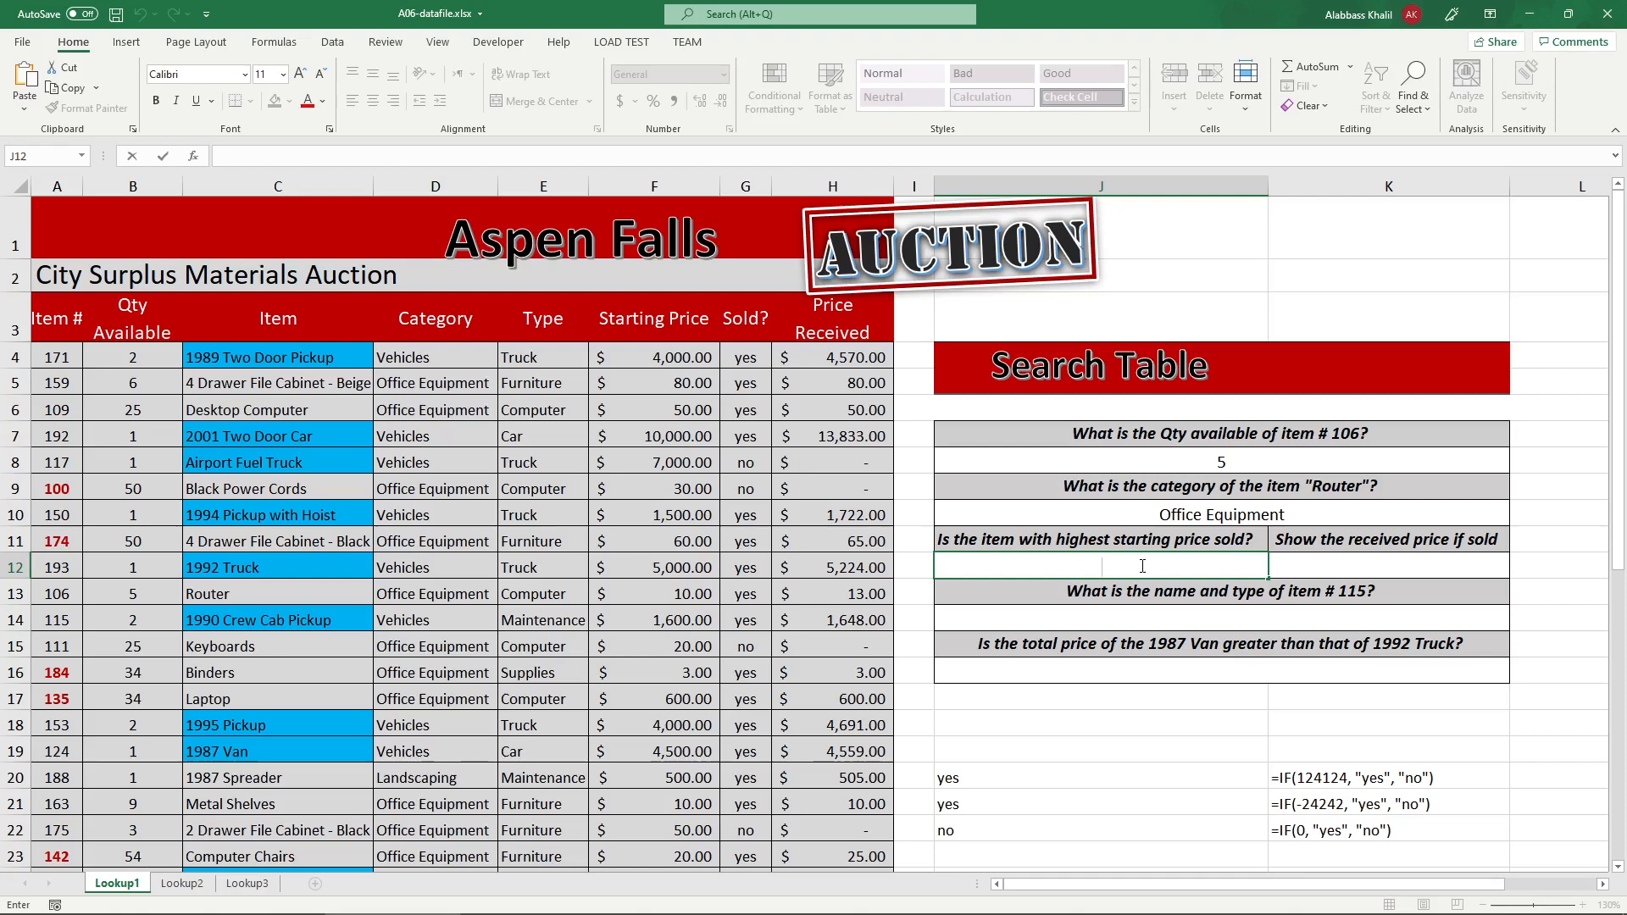
text(=vl)
key(Tab)
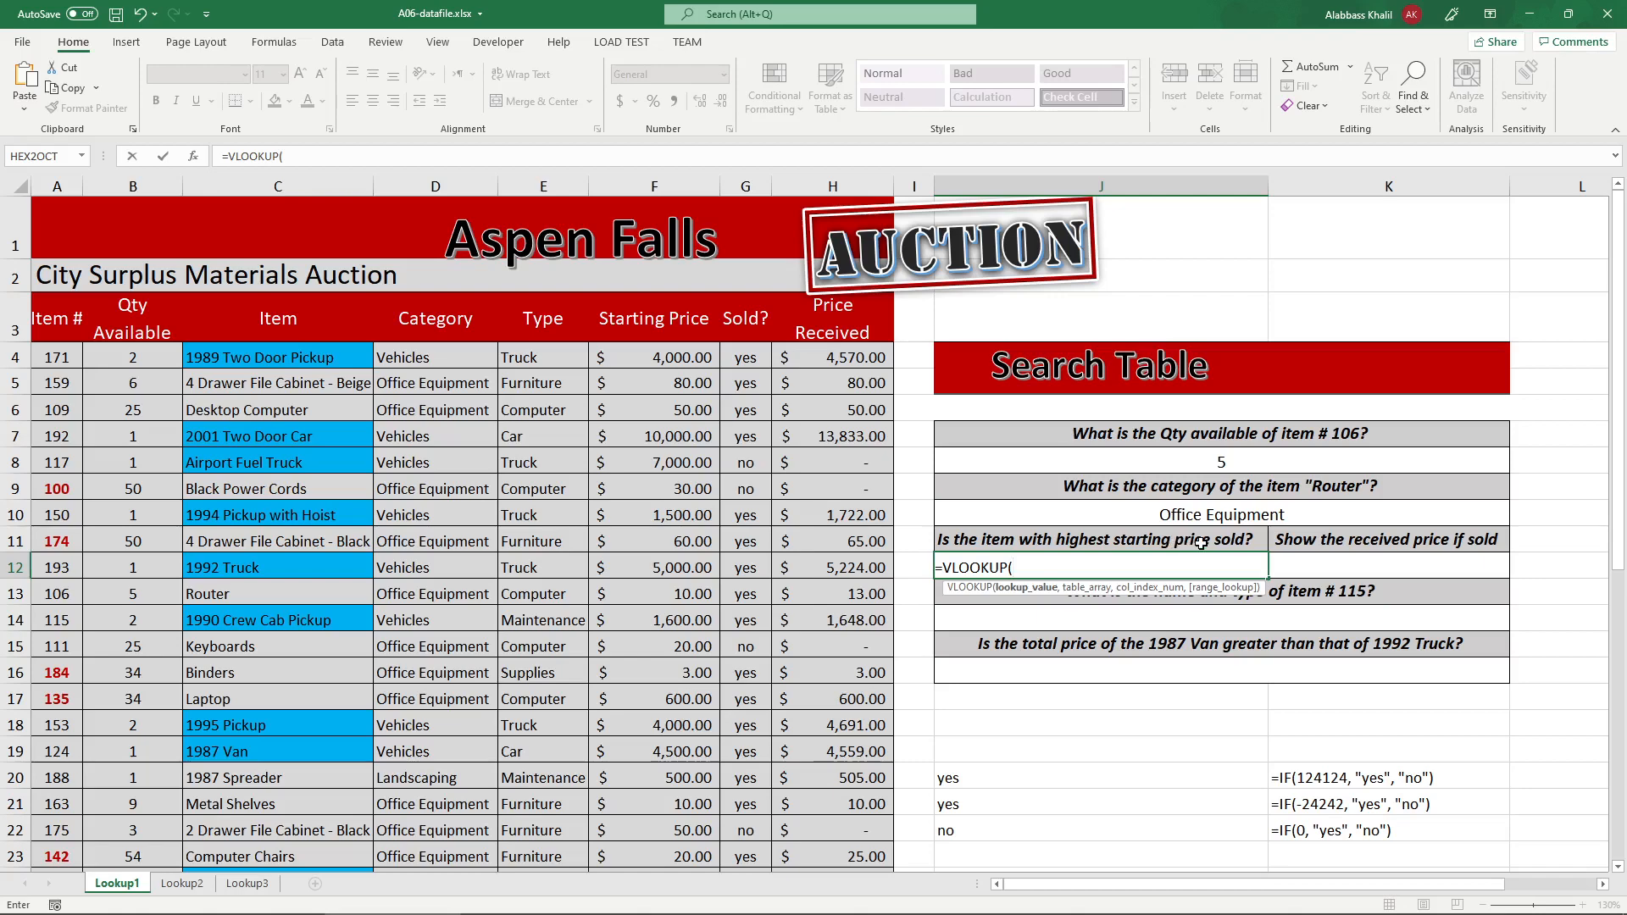
text(MAX()
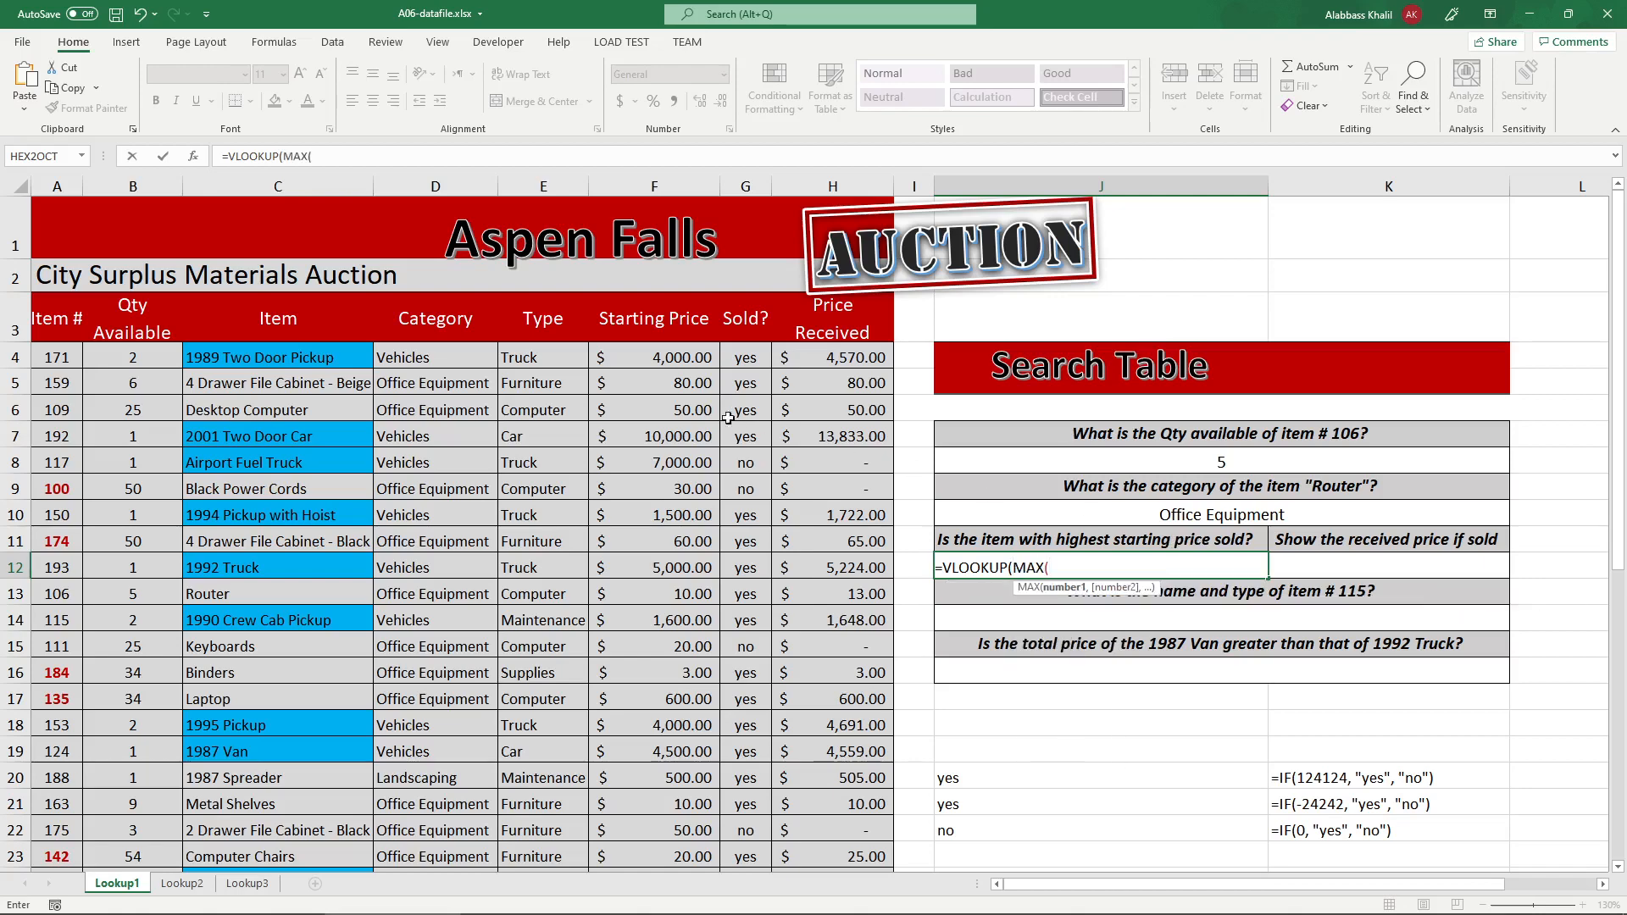
click(687, 357)
drag(687, 357, 670, 815)
scroll(1148, 634, up, 6)
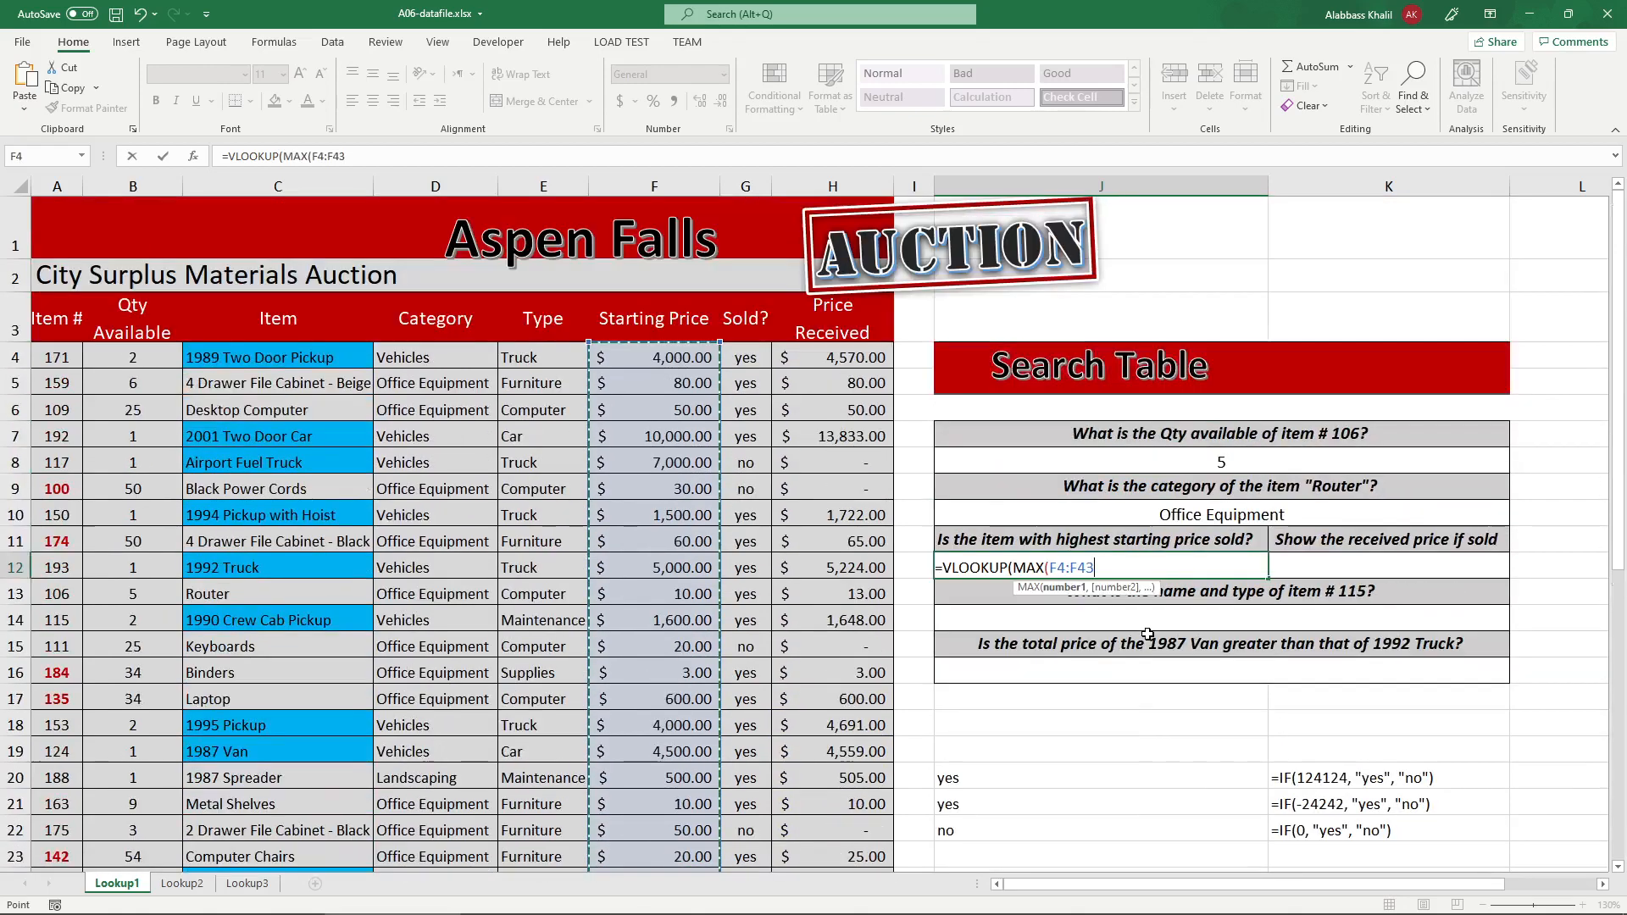
text())
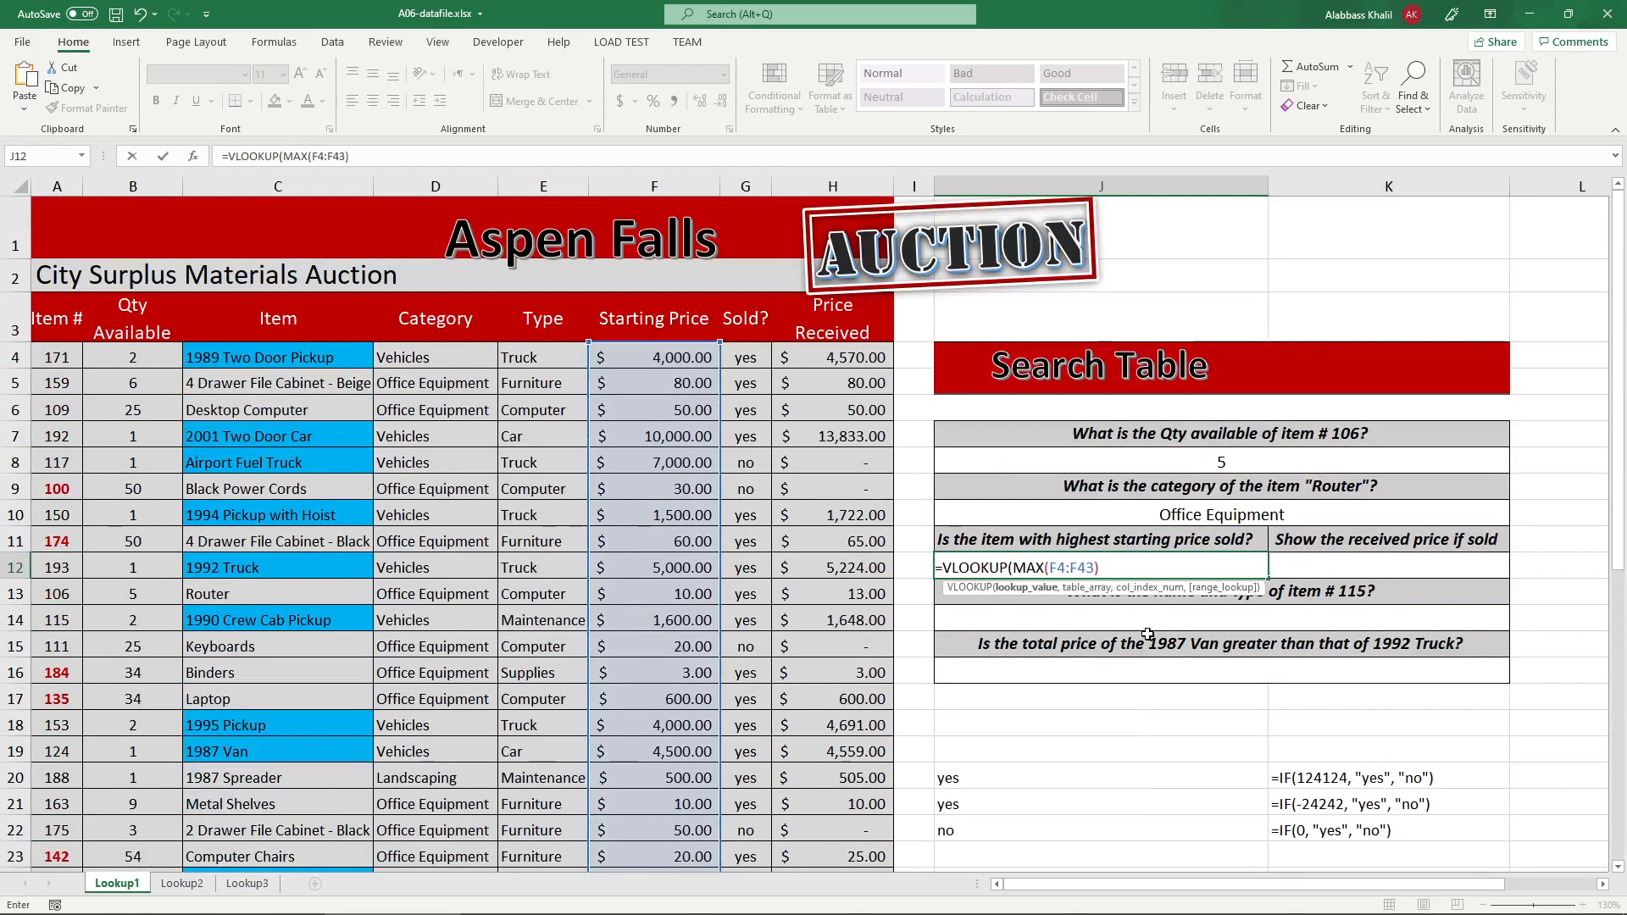
- Add the starting price, sold and received price data, F4:H43, as the table array of the J12 formula
text(,)
scroll(822, 656, down, 4)
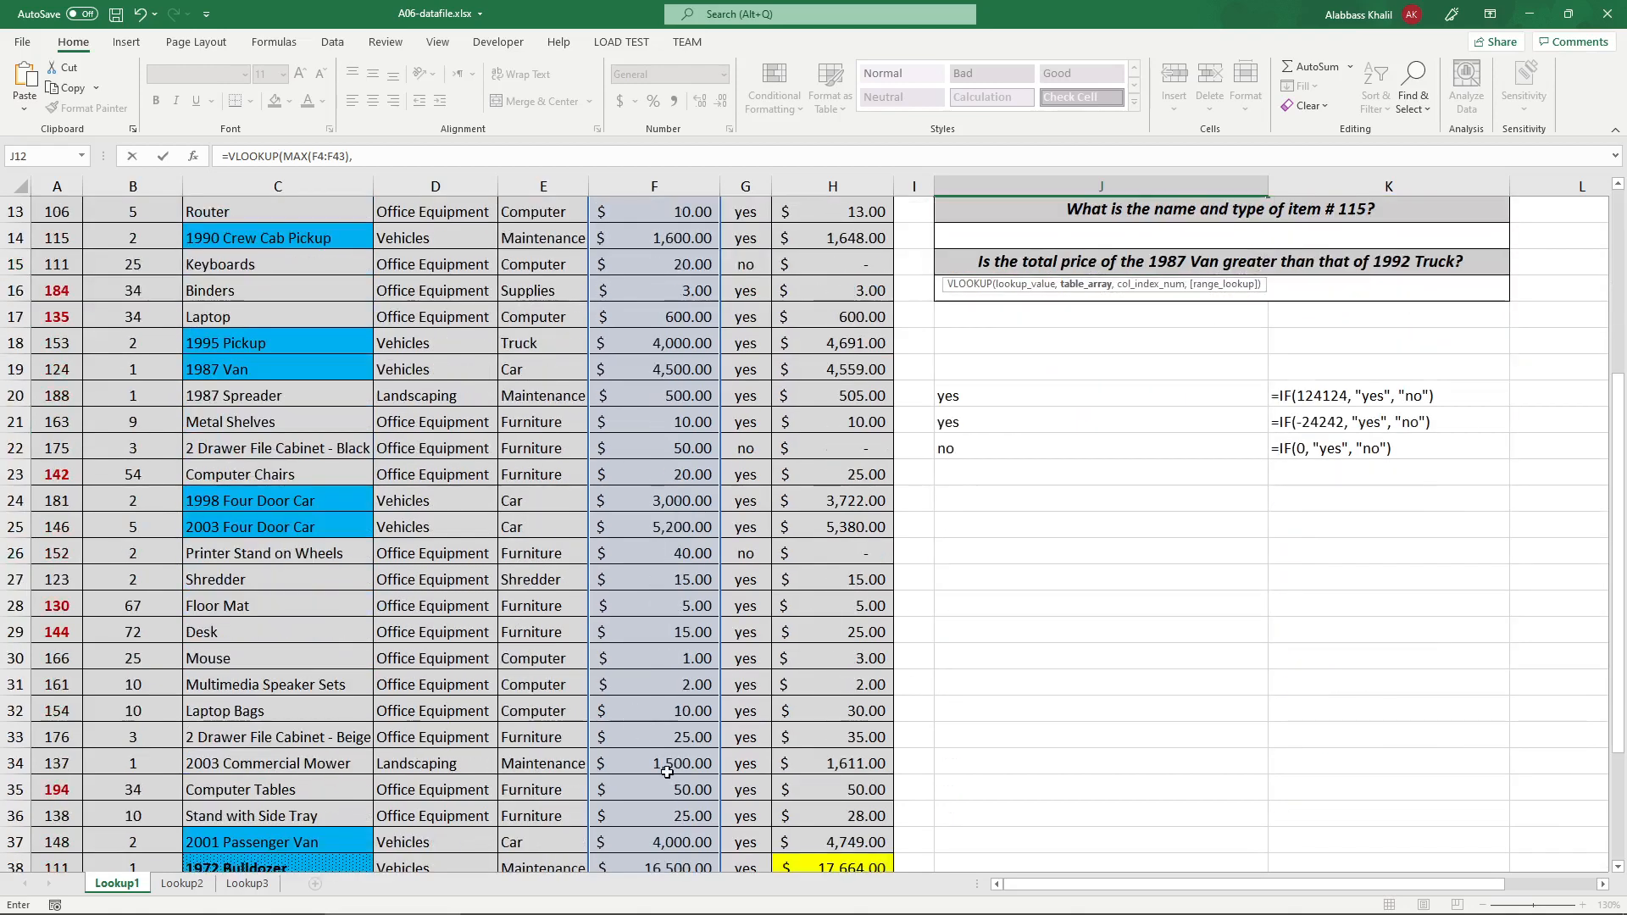
scroll(702, 834, down, 1)
scroll(972, 698, up, 5)
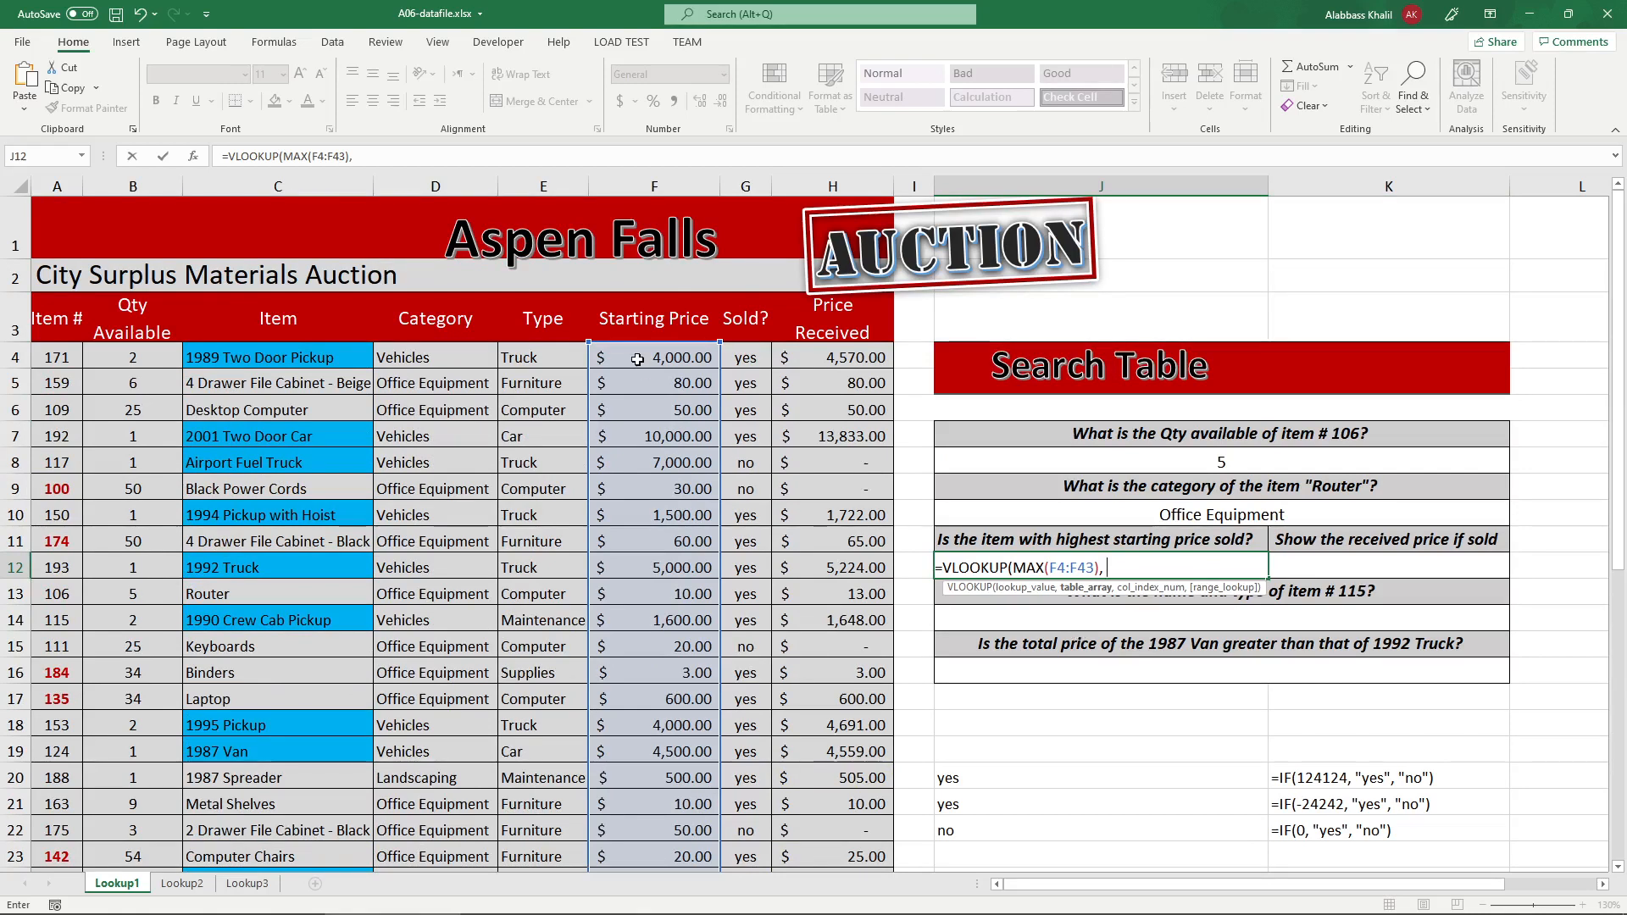
drag(637, 359, 809, 835)
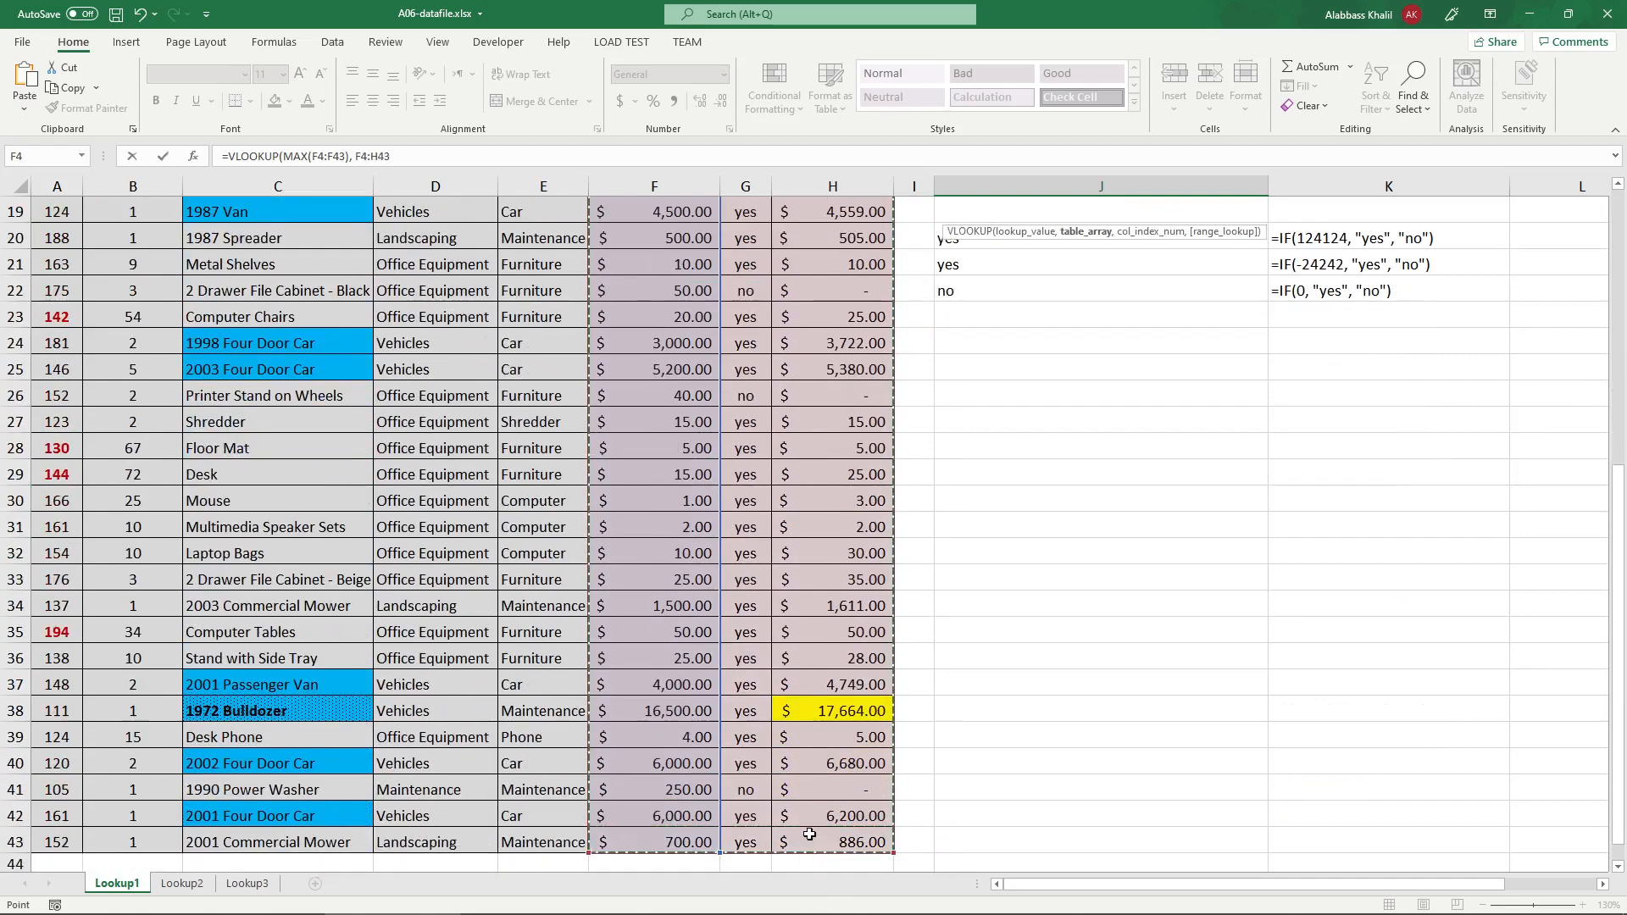
scroll(809, 835, up, 6)
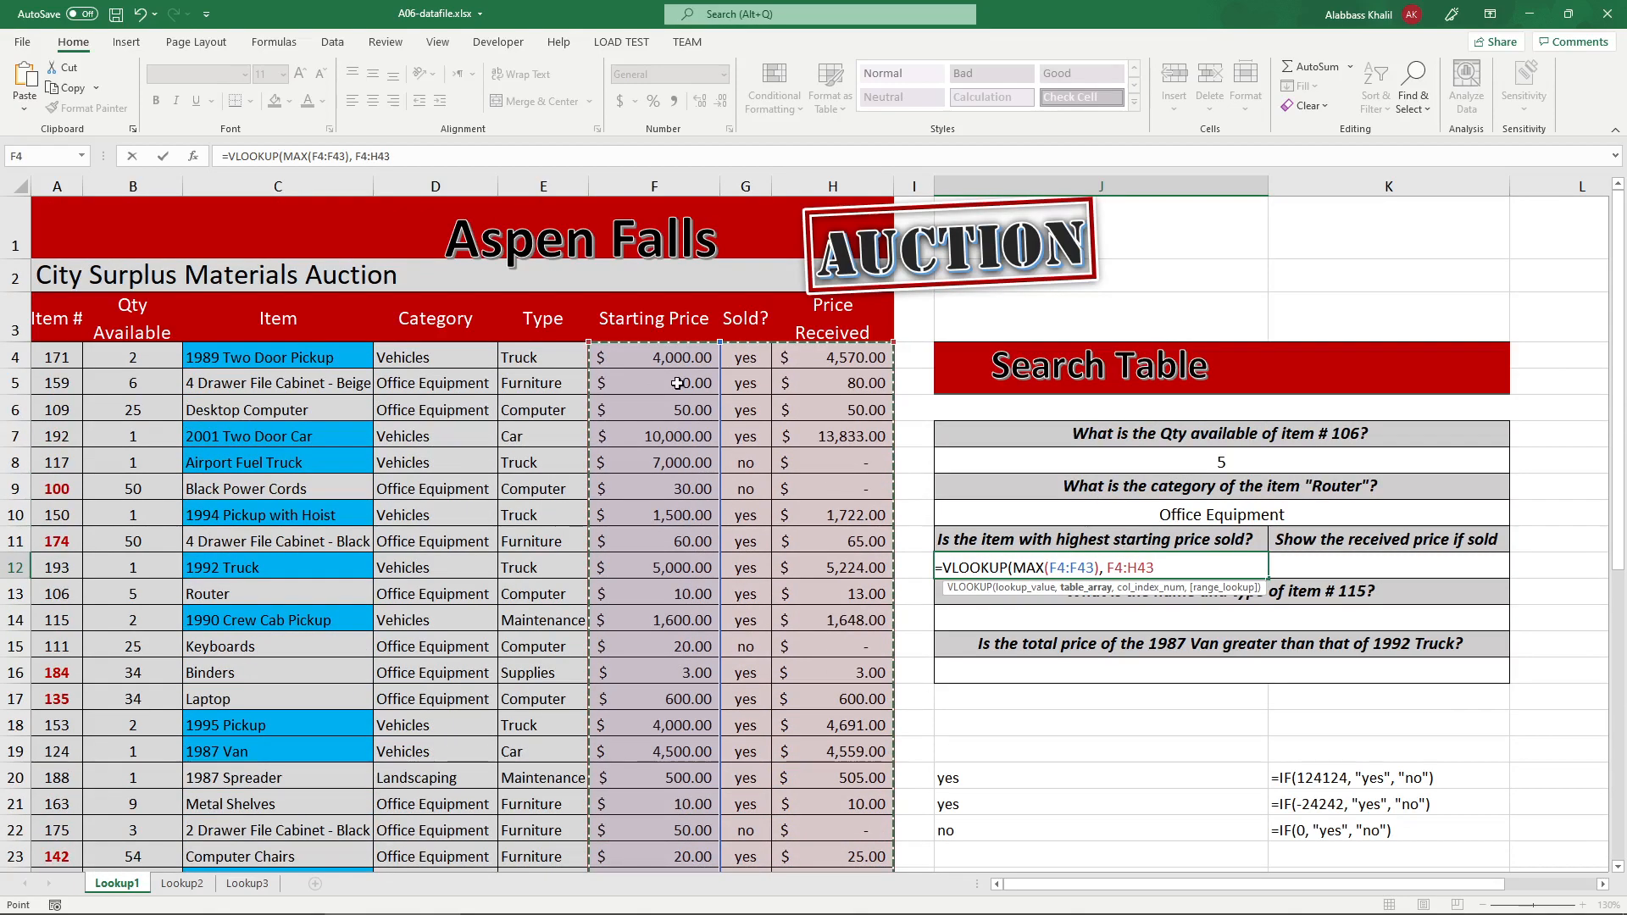
drag(666, 359, 756, 860)
scroll(756, 861, up, 6)
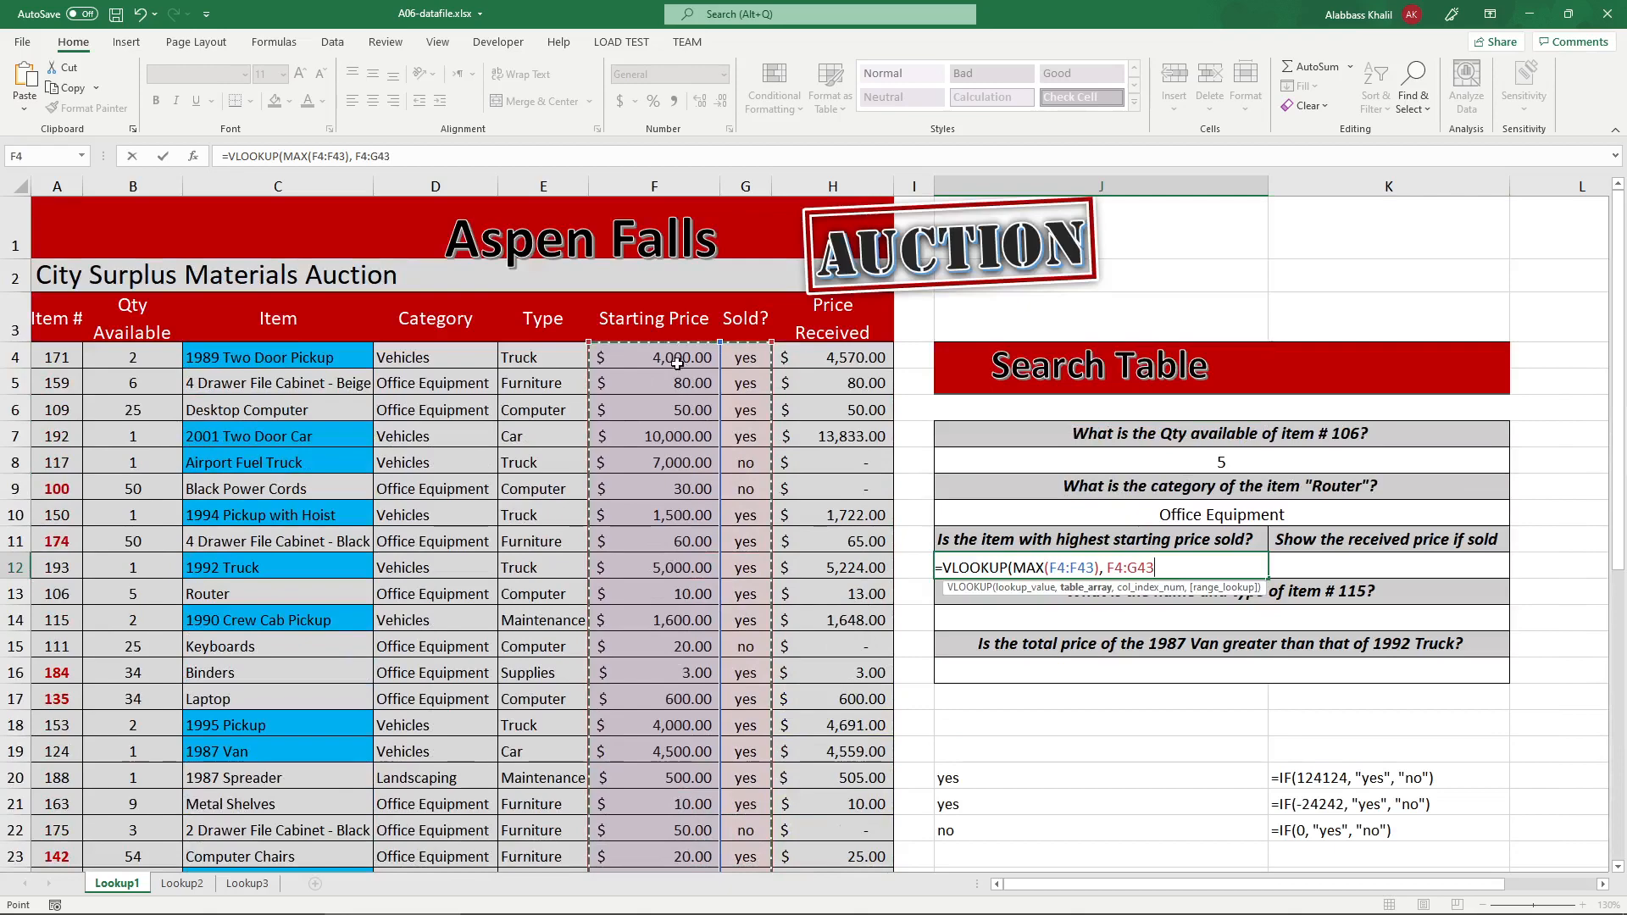
drag(680, 361, 846, 865)
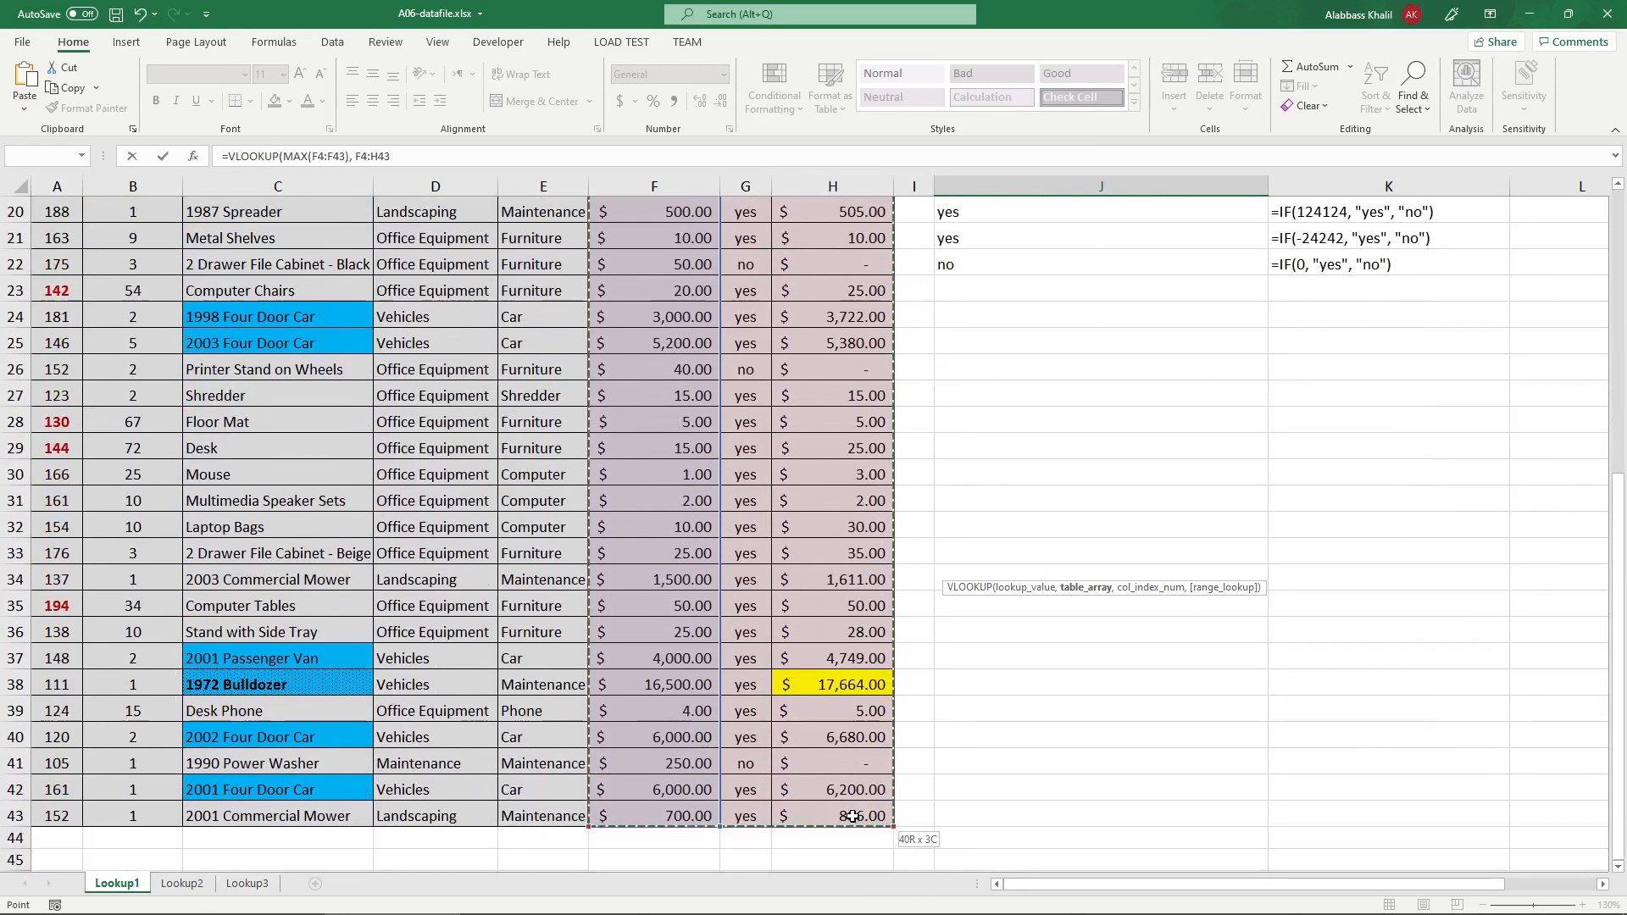
scroll(975, 752, up, 6)
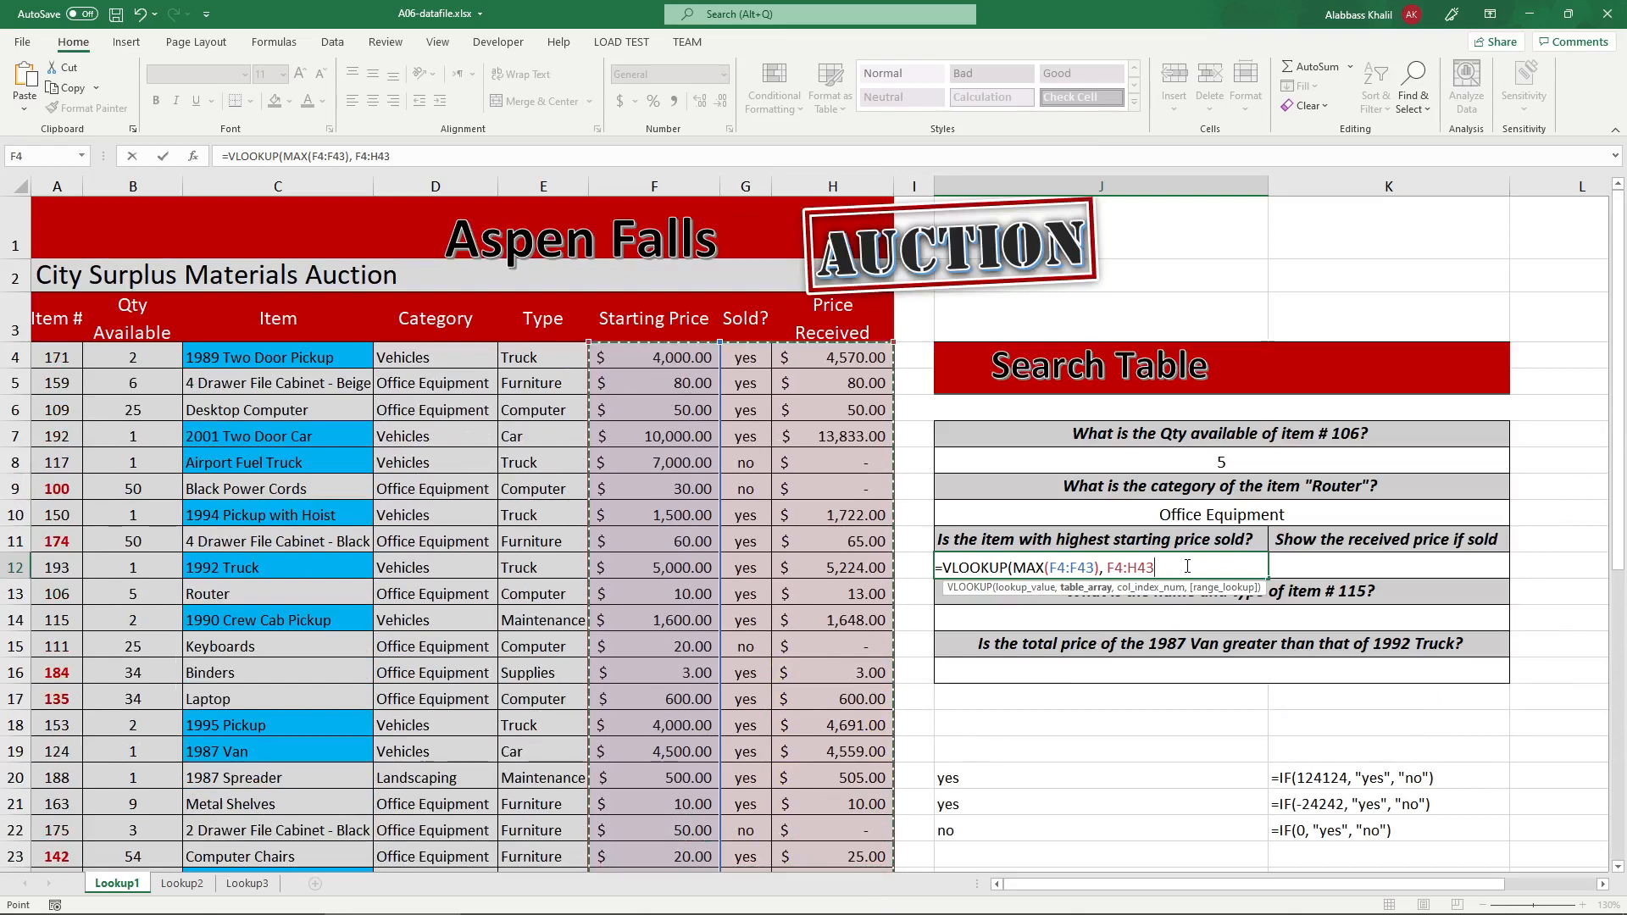
- Complete the J12 formula with column index 2 and exact match, giving =VLOOKUP(MAX(F4:F43), F4:H43, 2,FALSE)
text(, )
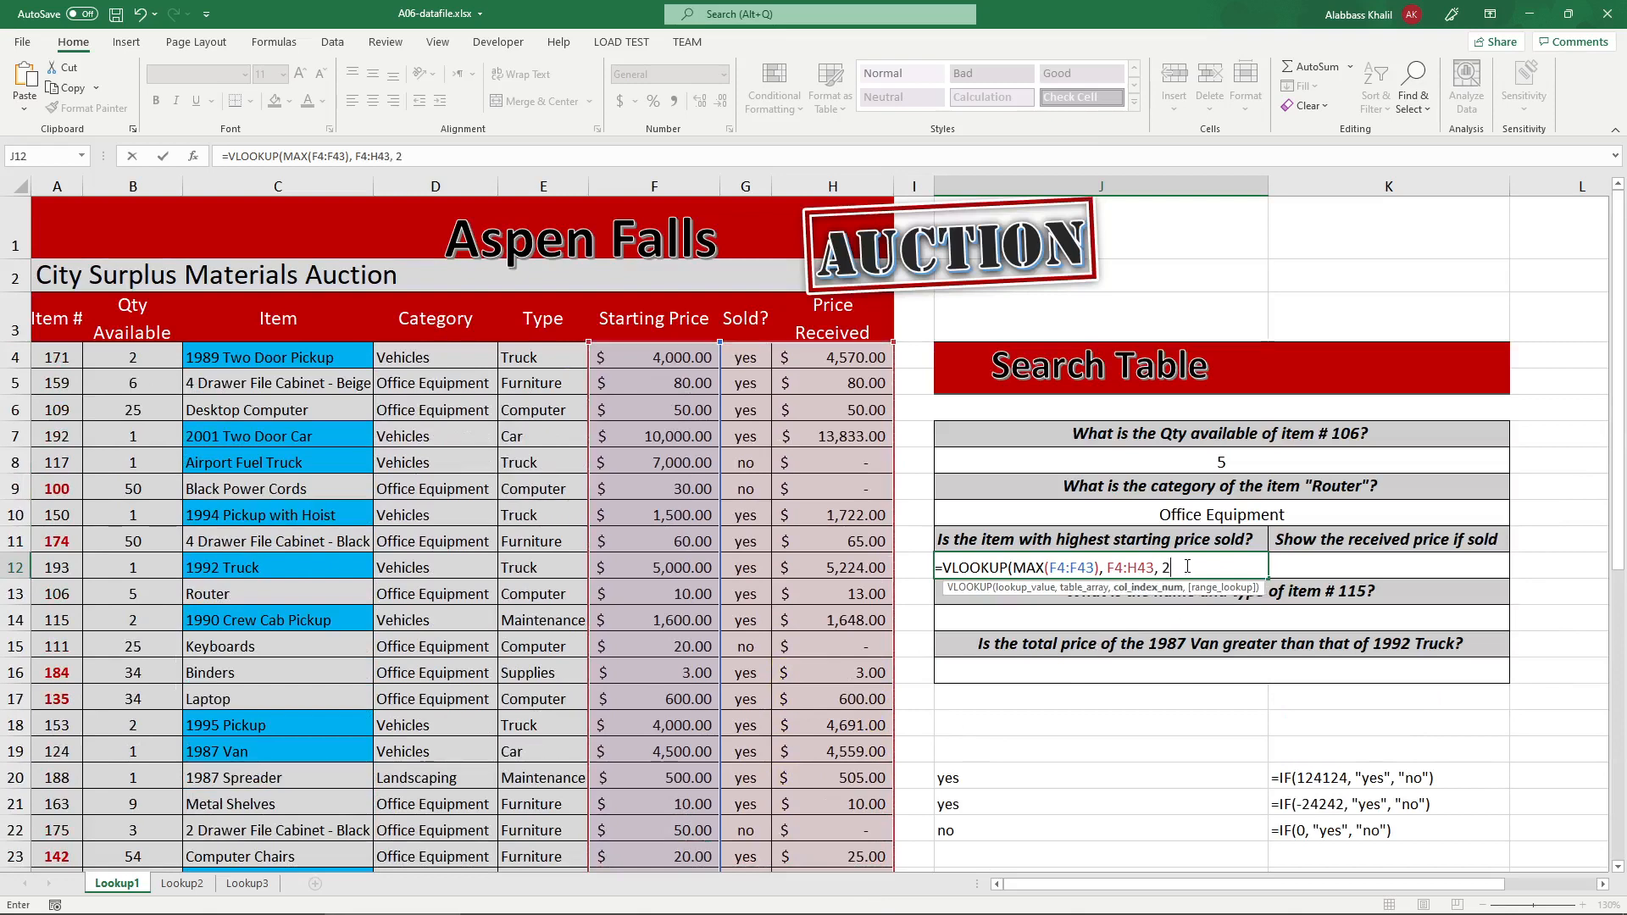
text(2,)
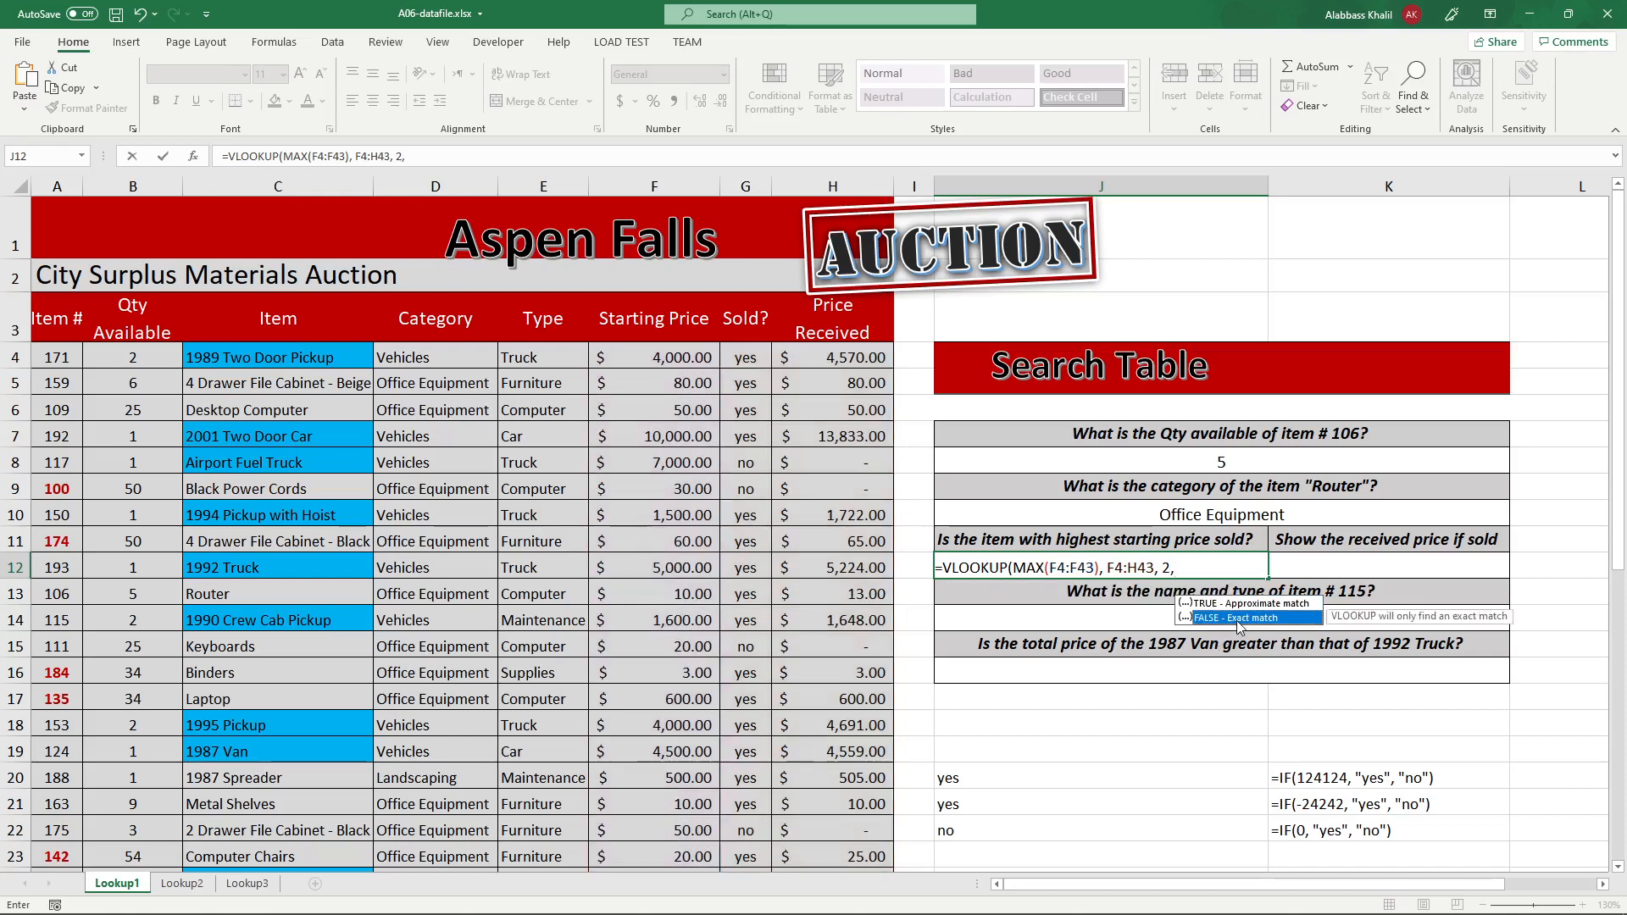
double_click(1238, 620)
text())
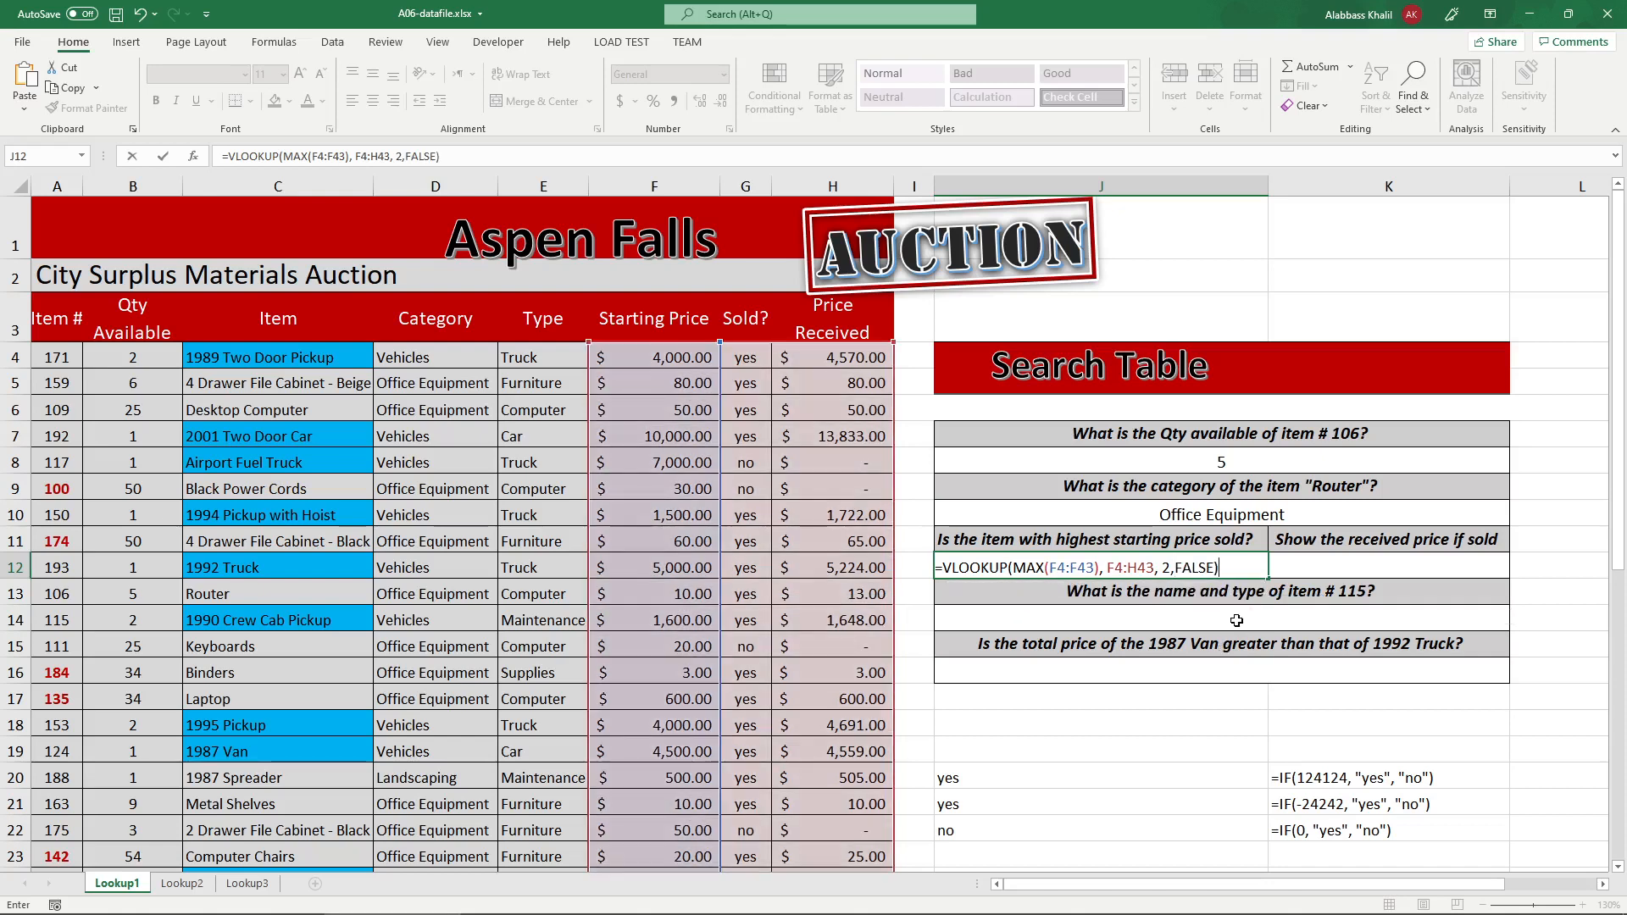
key(Return)
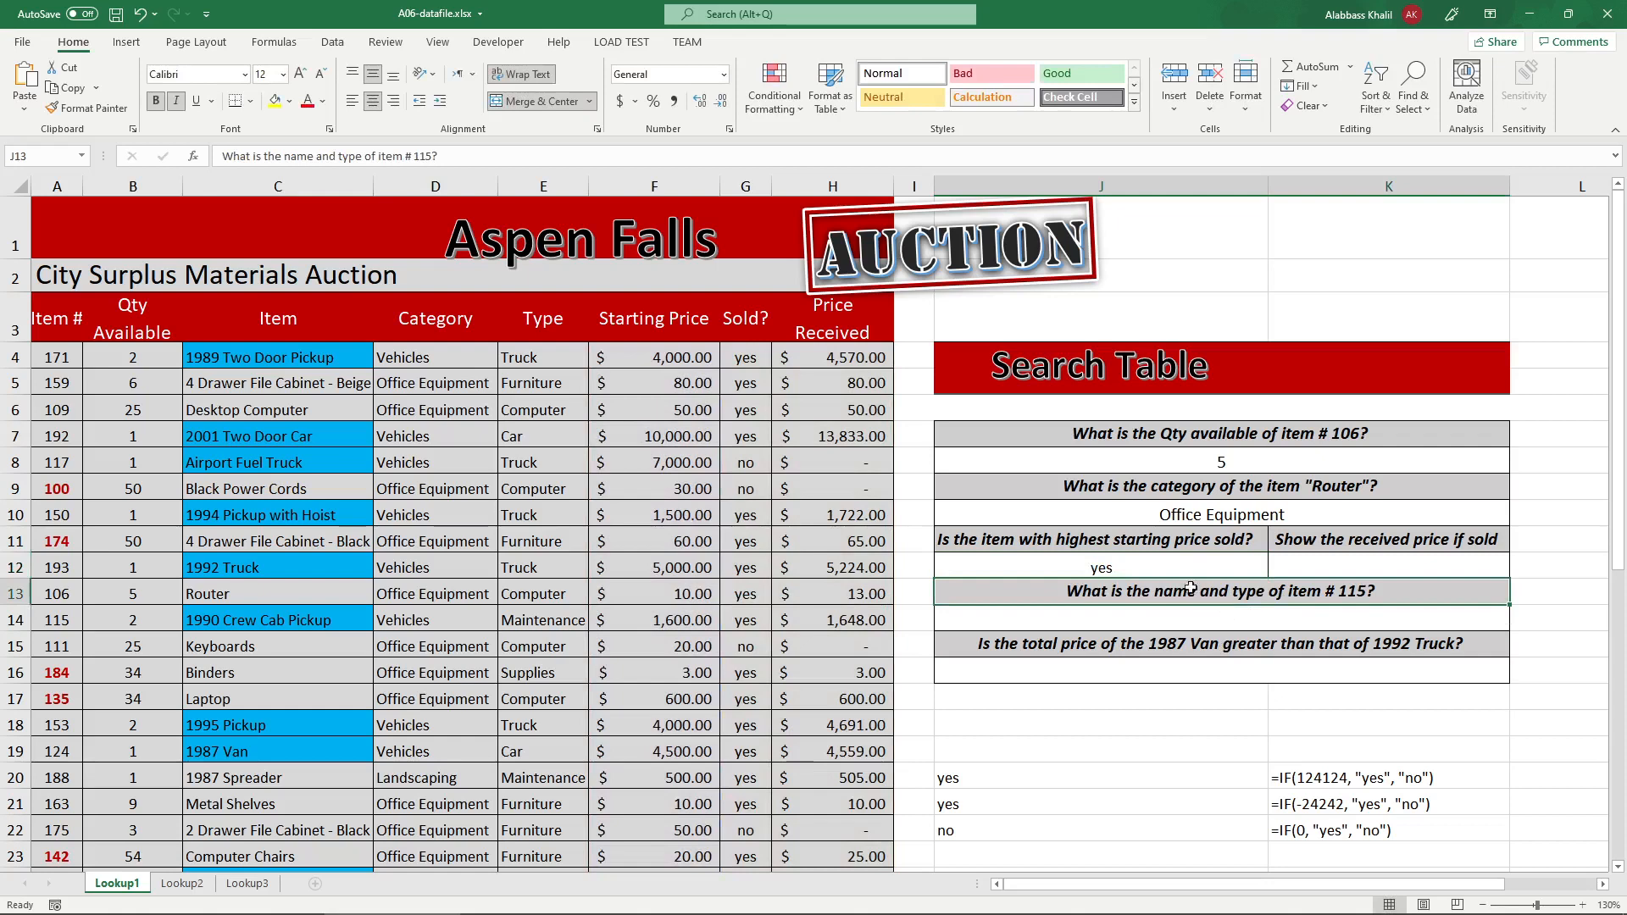
double_click(1079, 571)
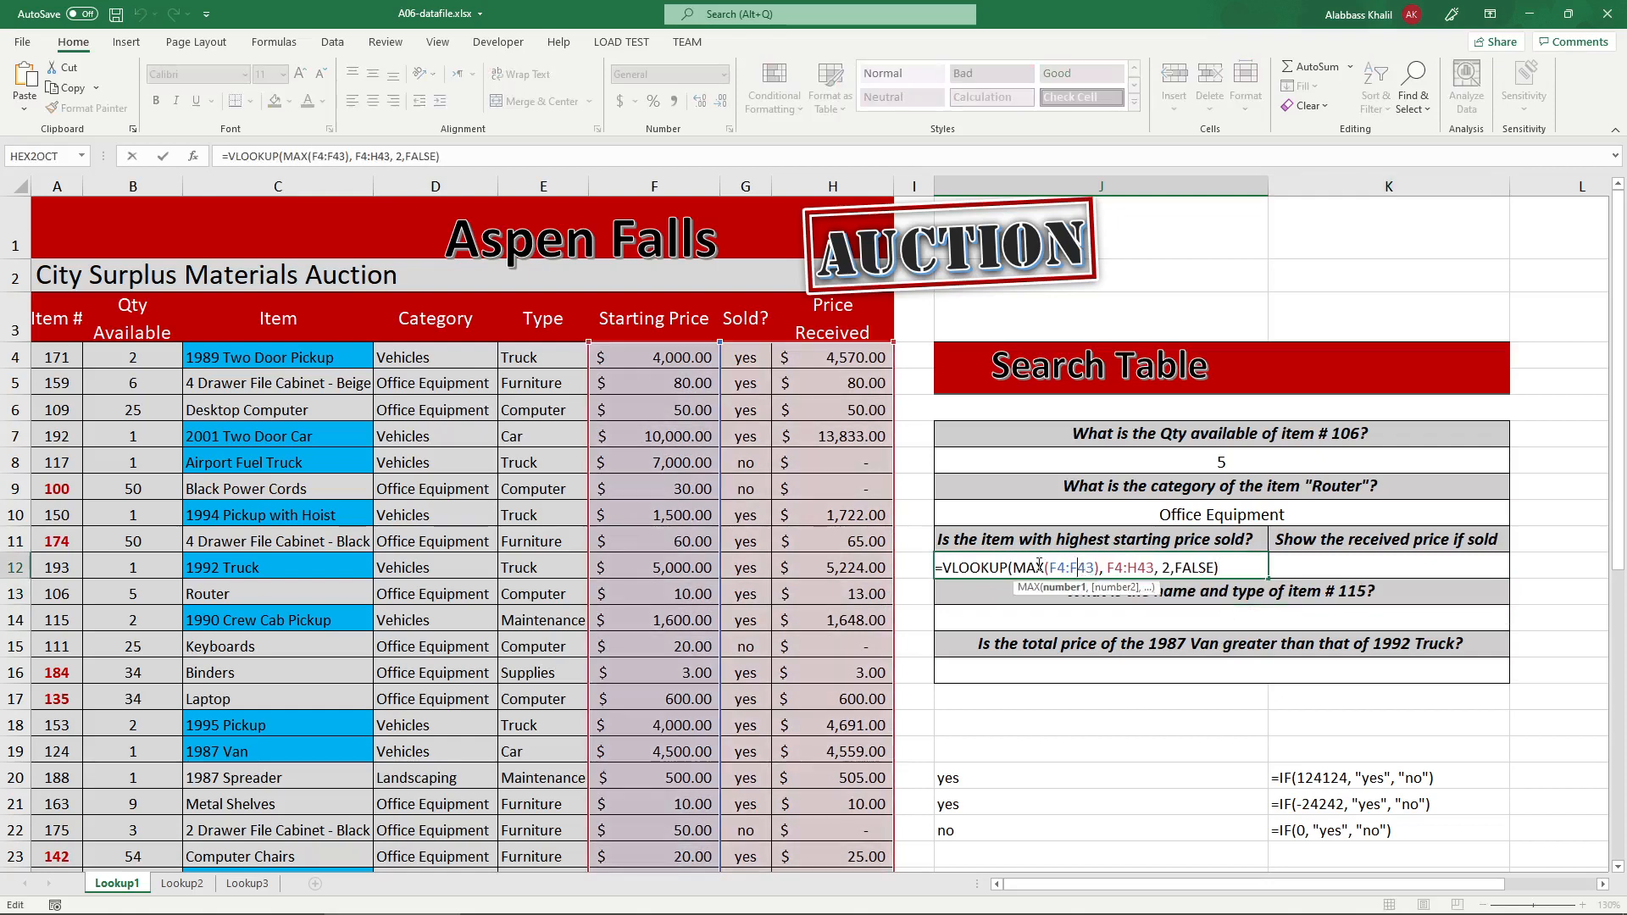
click(943, 567)
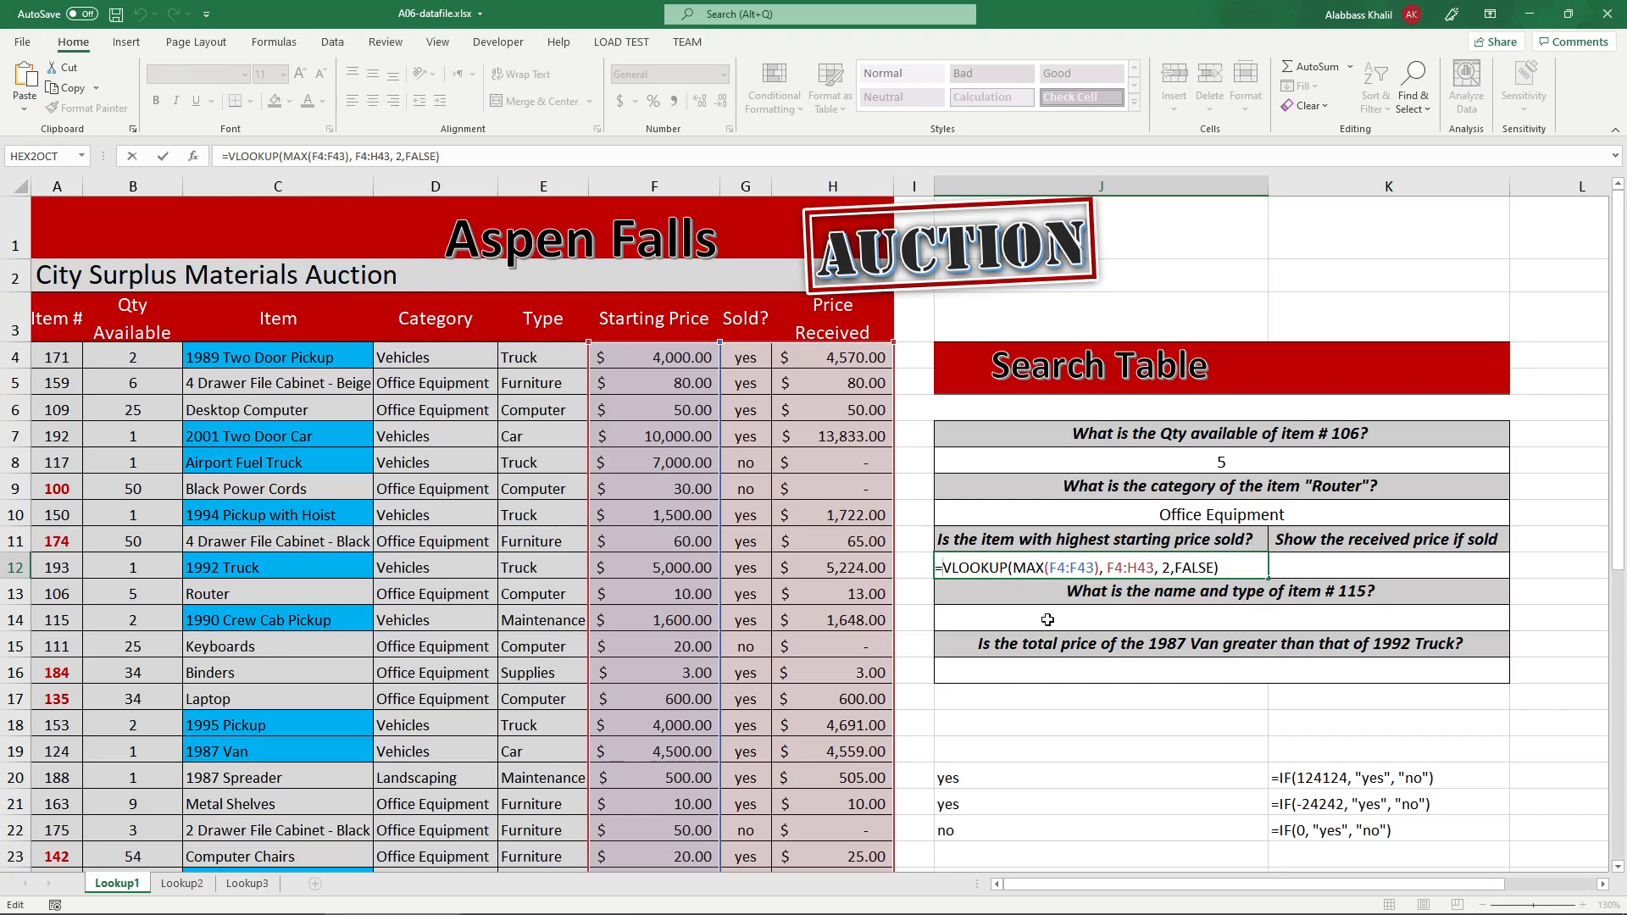
text(if)
key(Tab)
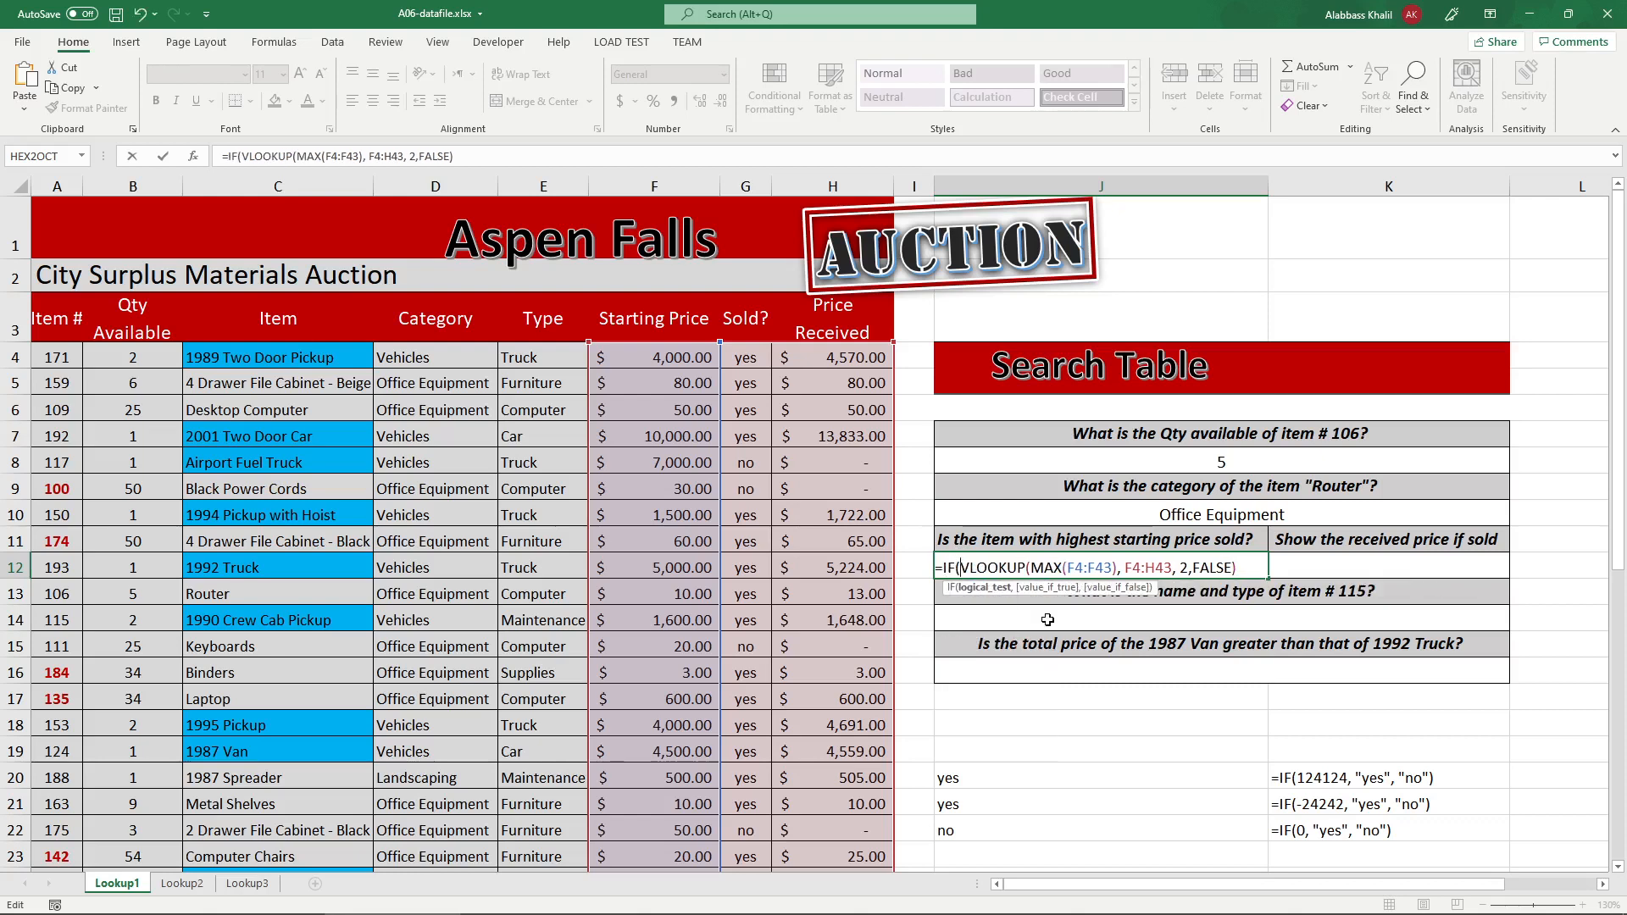
key(Return)
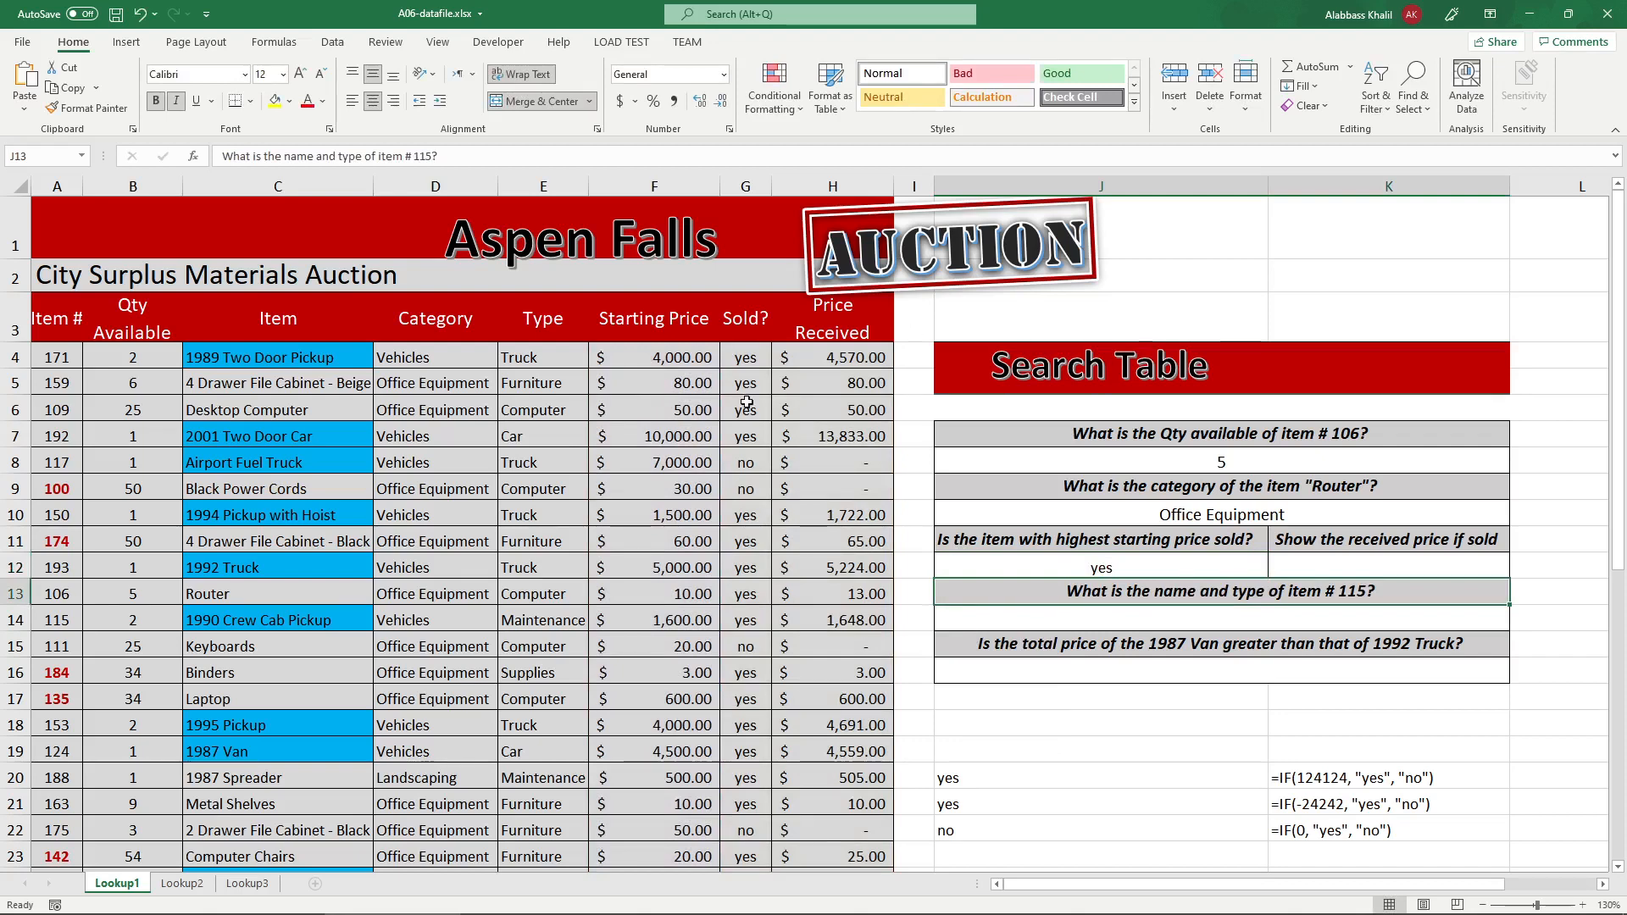
- Examine the entries in the Sold? column, the answer in J12 and the received price question in K11
click(746, 202)
click(746, 188)
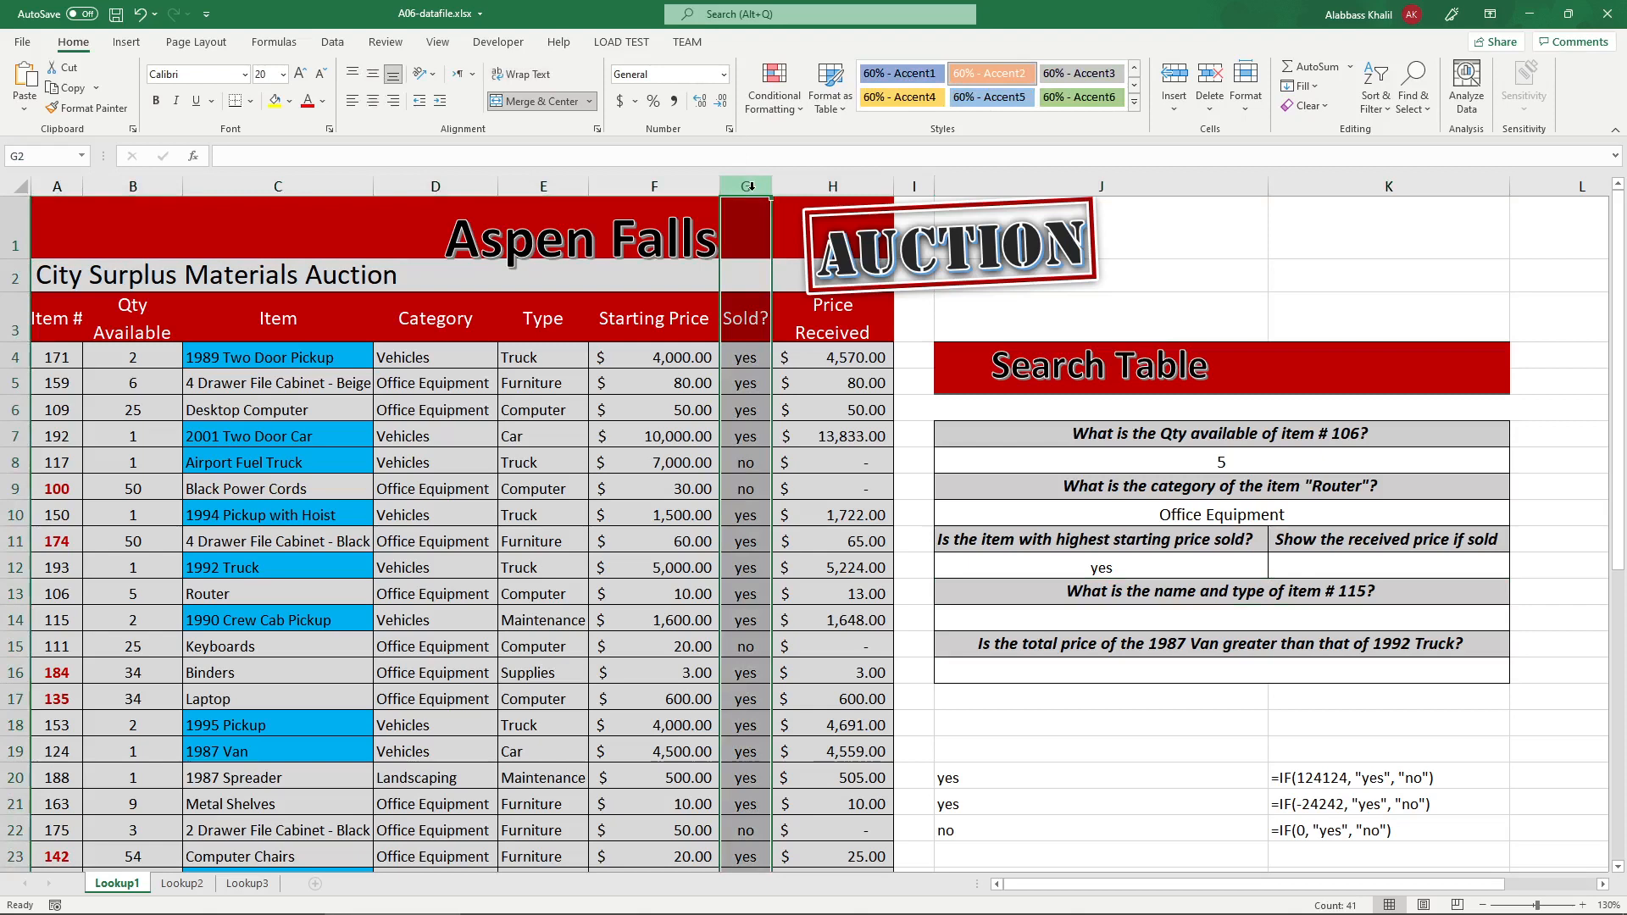
click(746, 384)
click(746, 489)
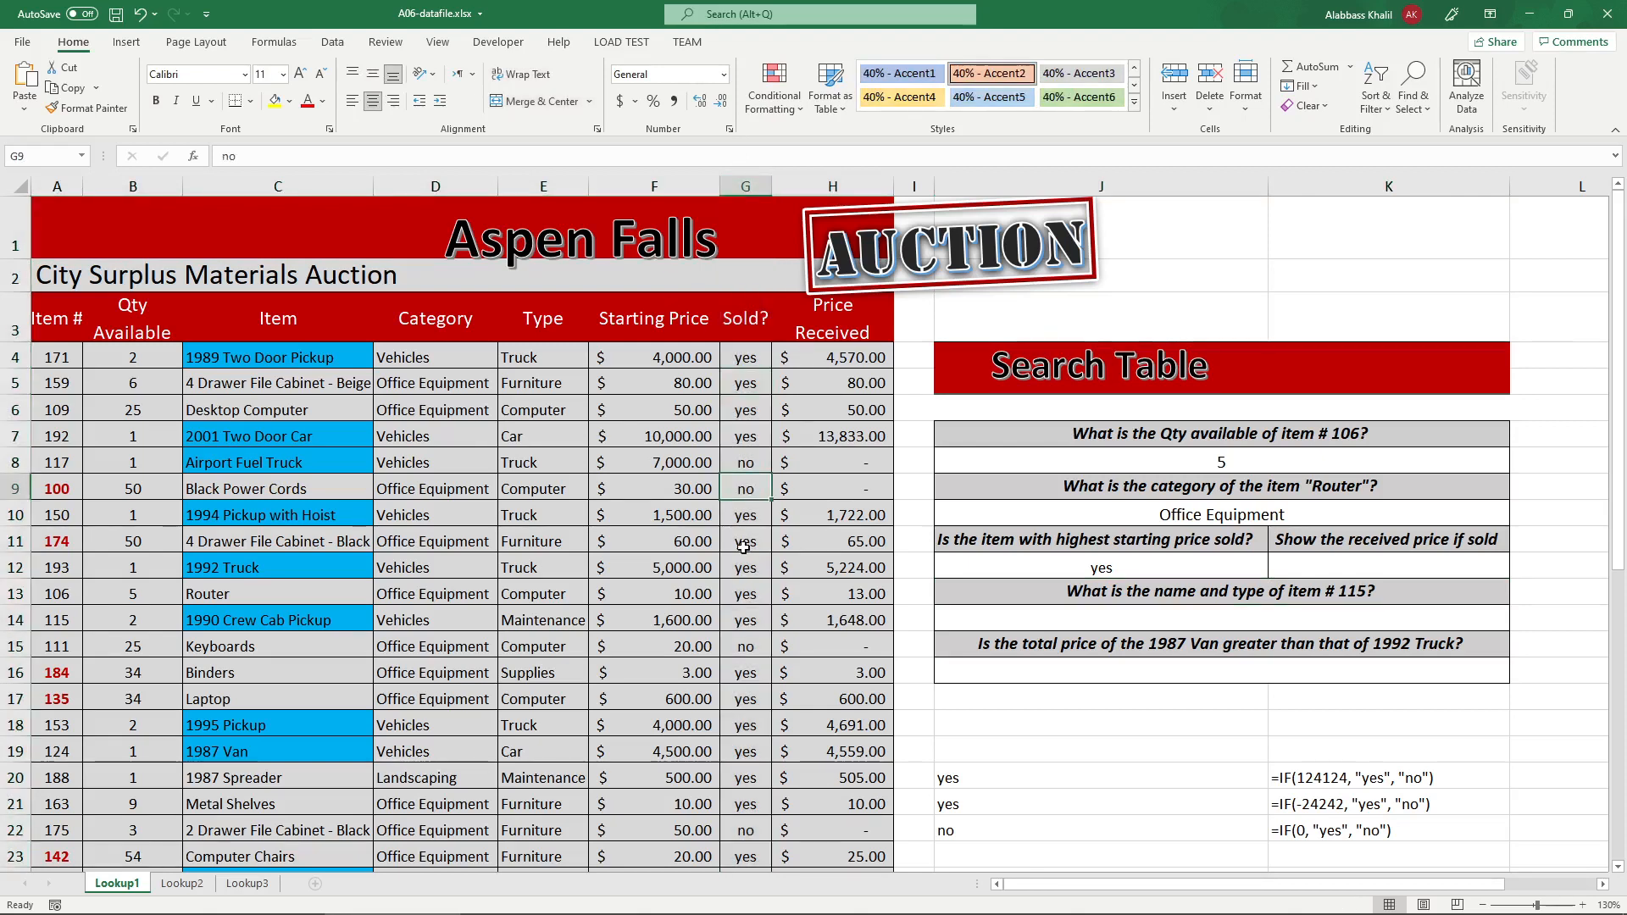
click(746, 540)
double_click(1163, 560)
key(Return)
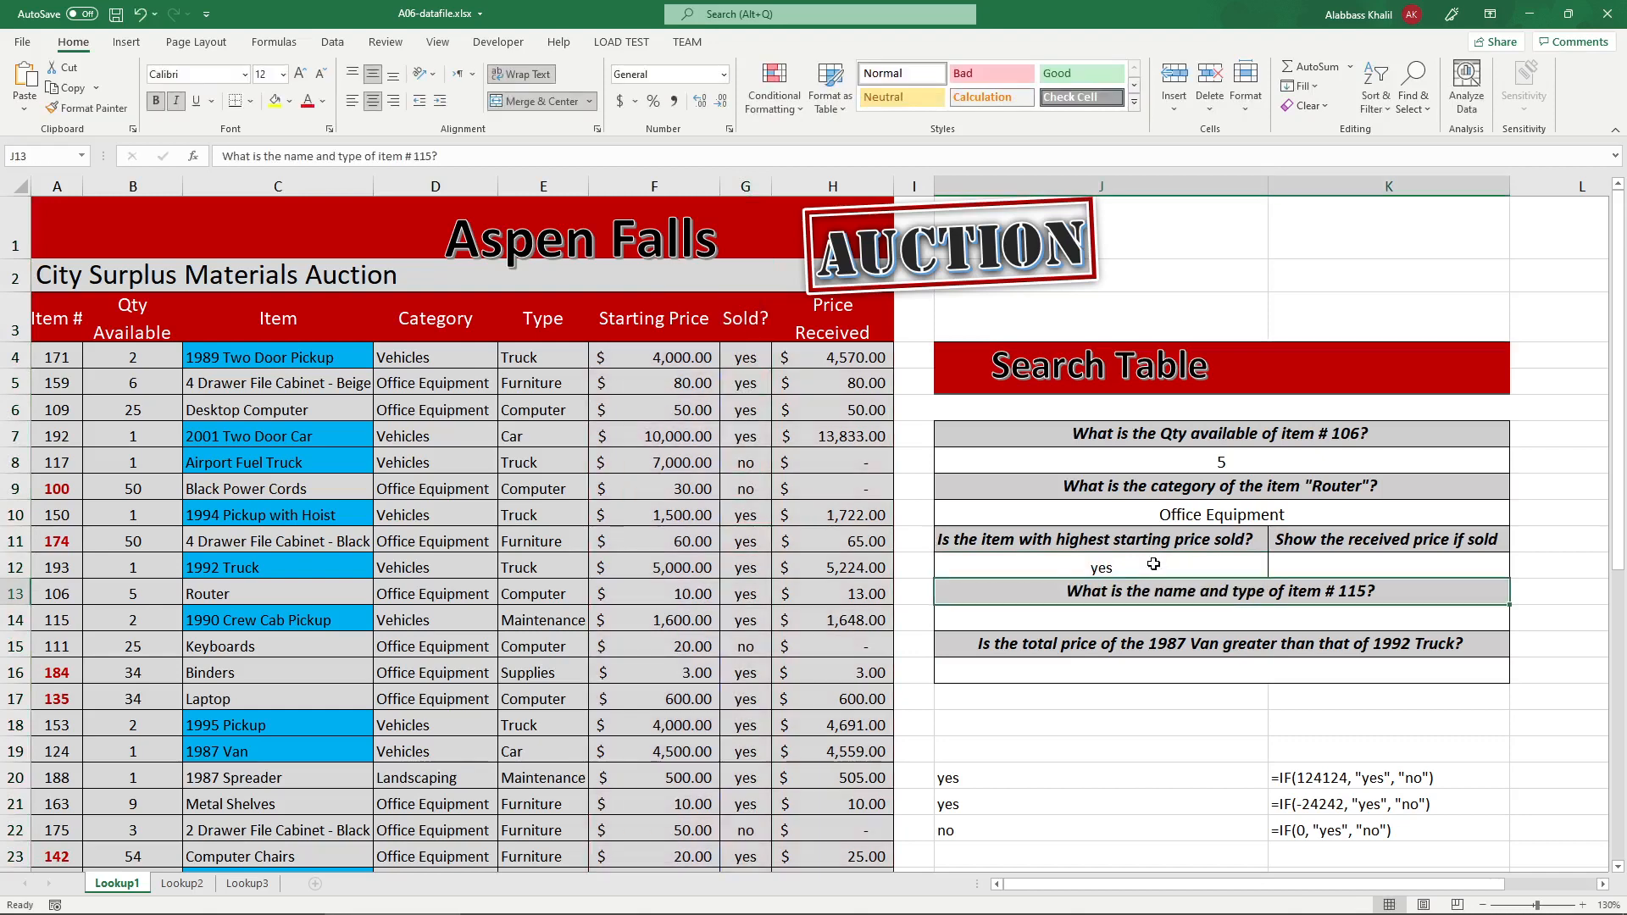
mouse_move(1336, 536)
mouse_down()
mouse_move(1367, 547)
mouse_move(1359, 560)
mouse_up()
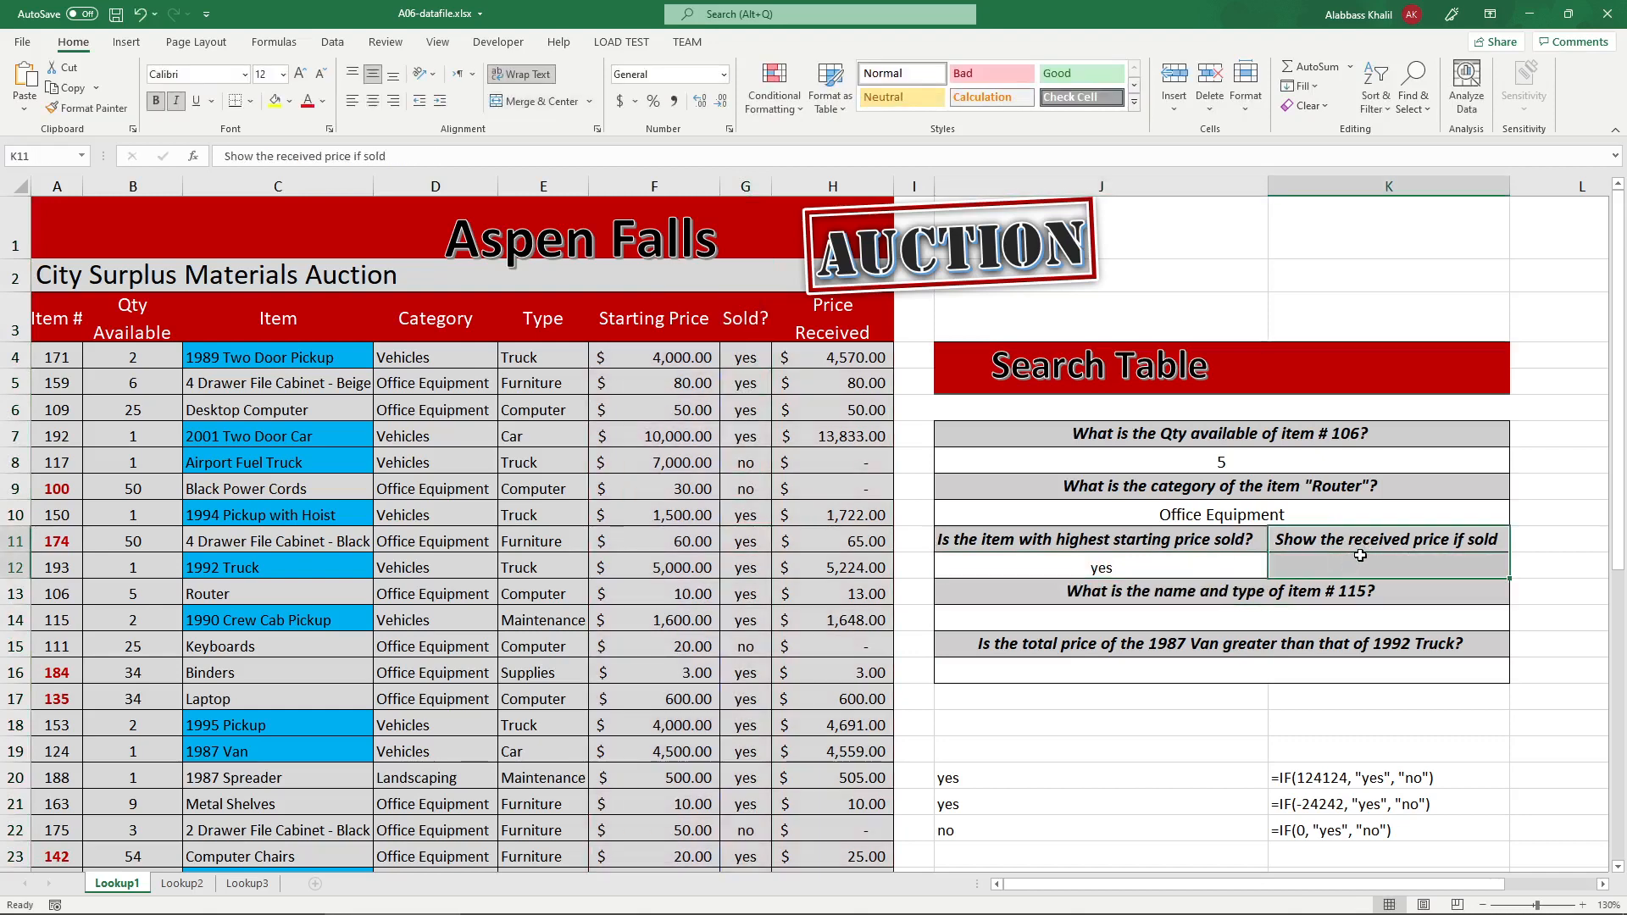
double_click(1377, 540)
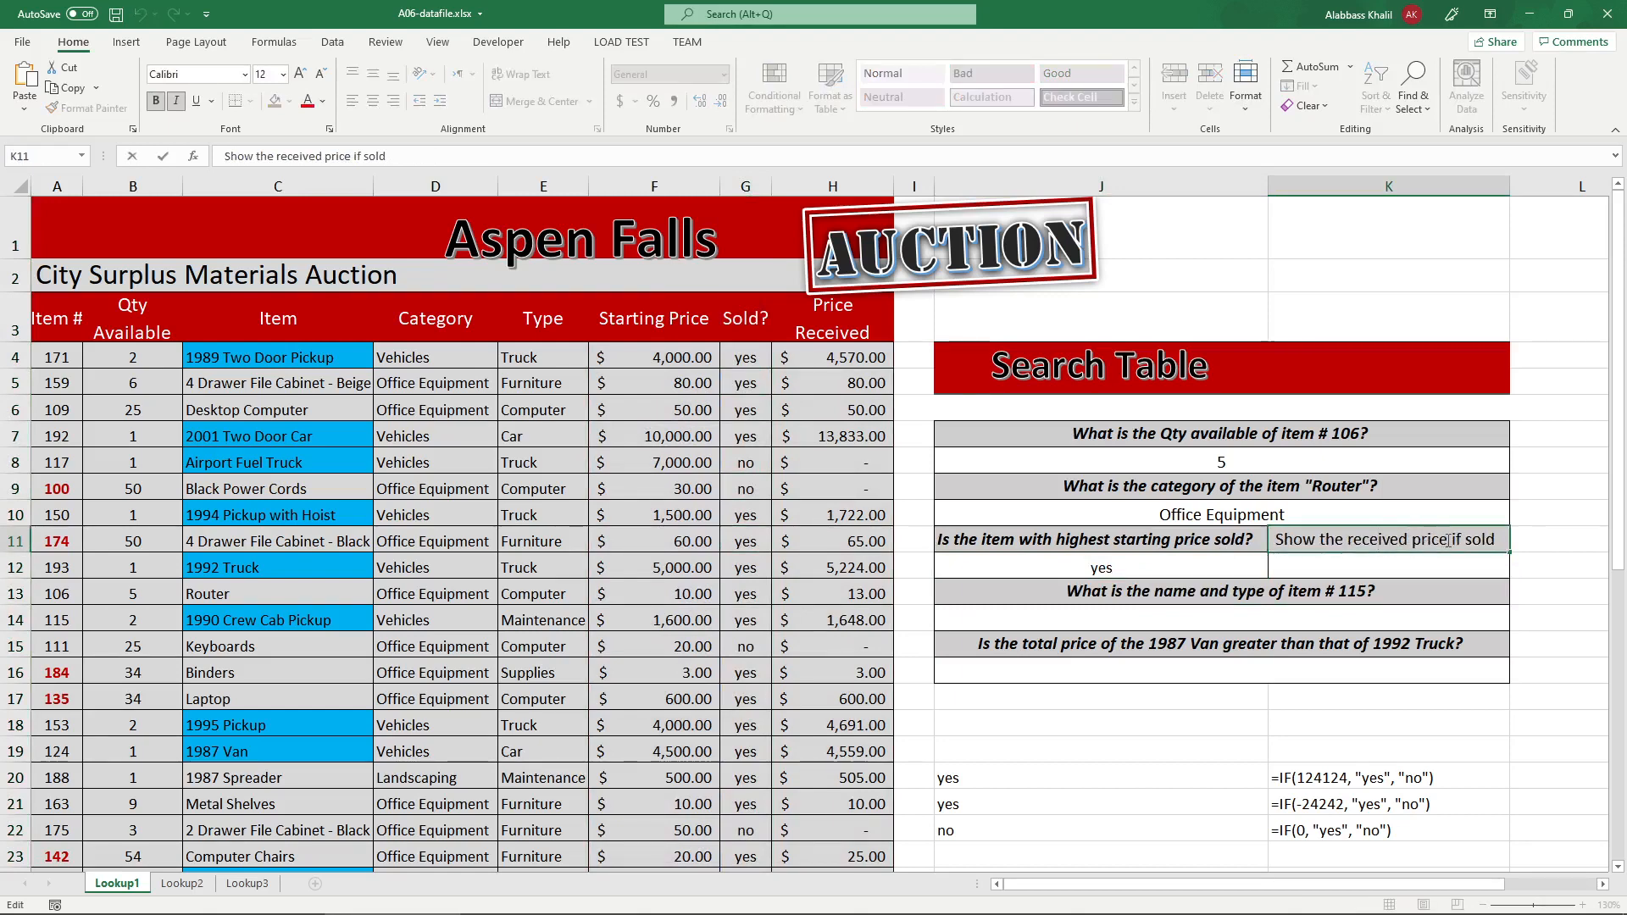
click(1241, 563)
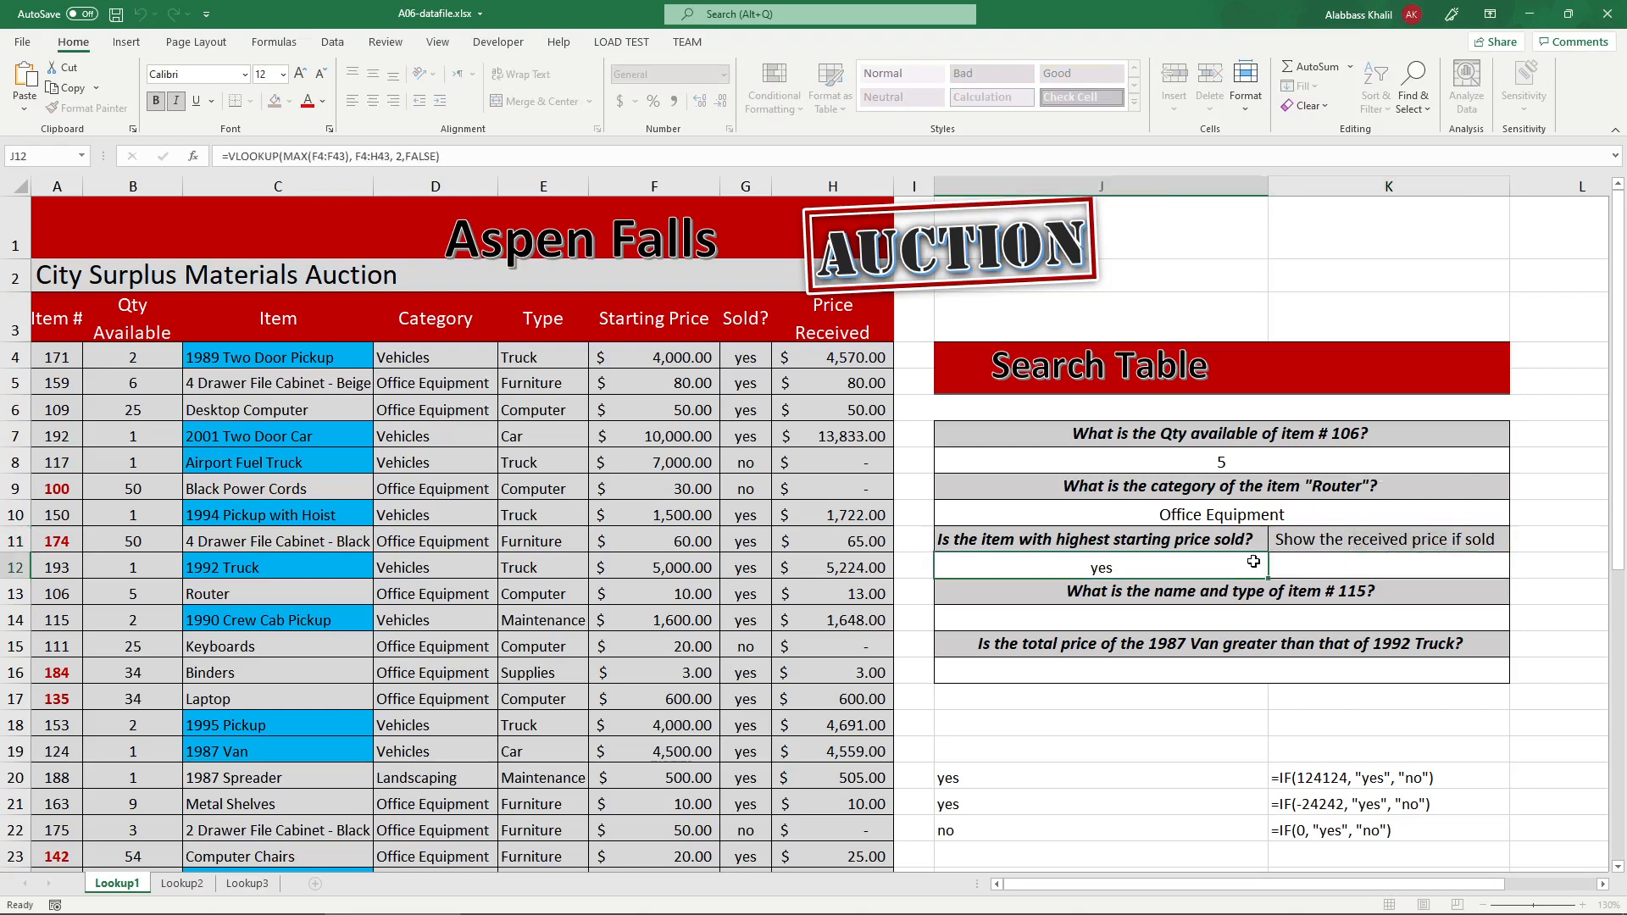
click(1198, 542)
drag(1198, 542, 1204, 571)
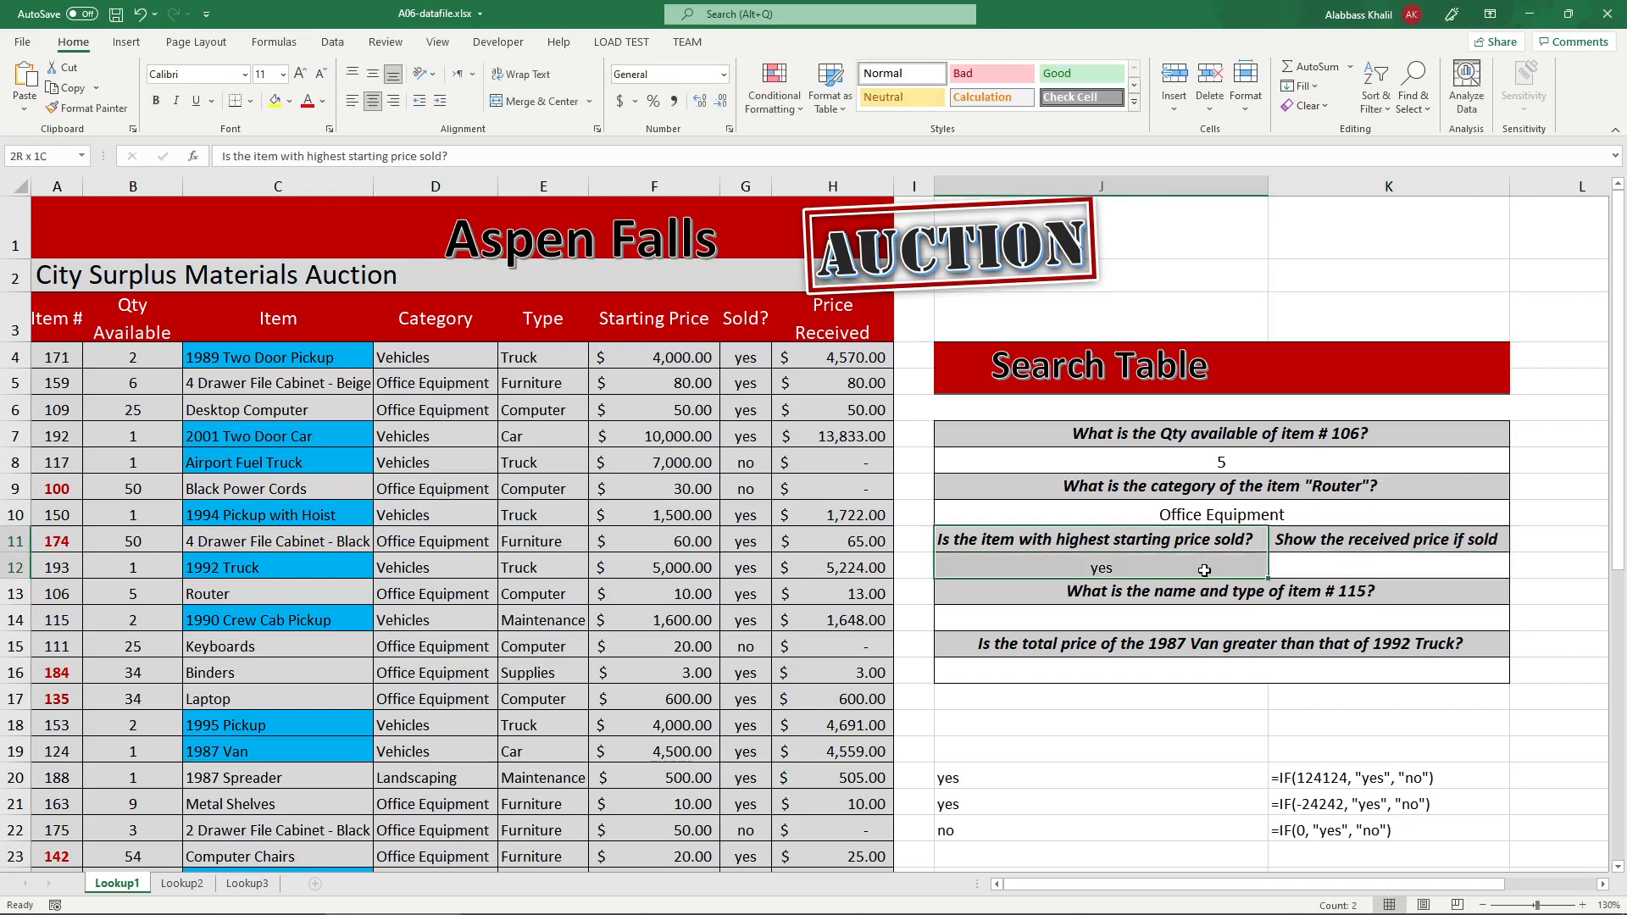
drag(1360, 542, 1397, 570)
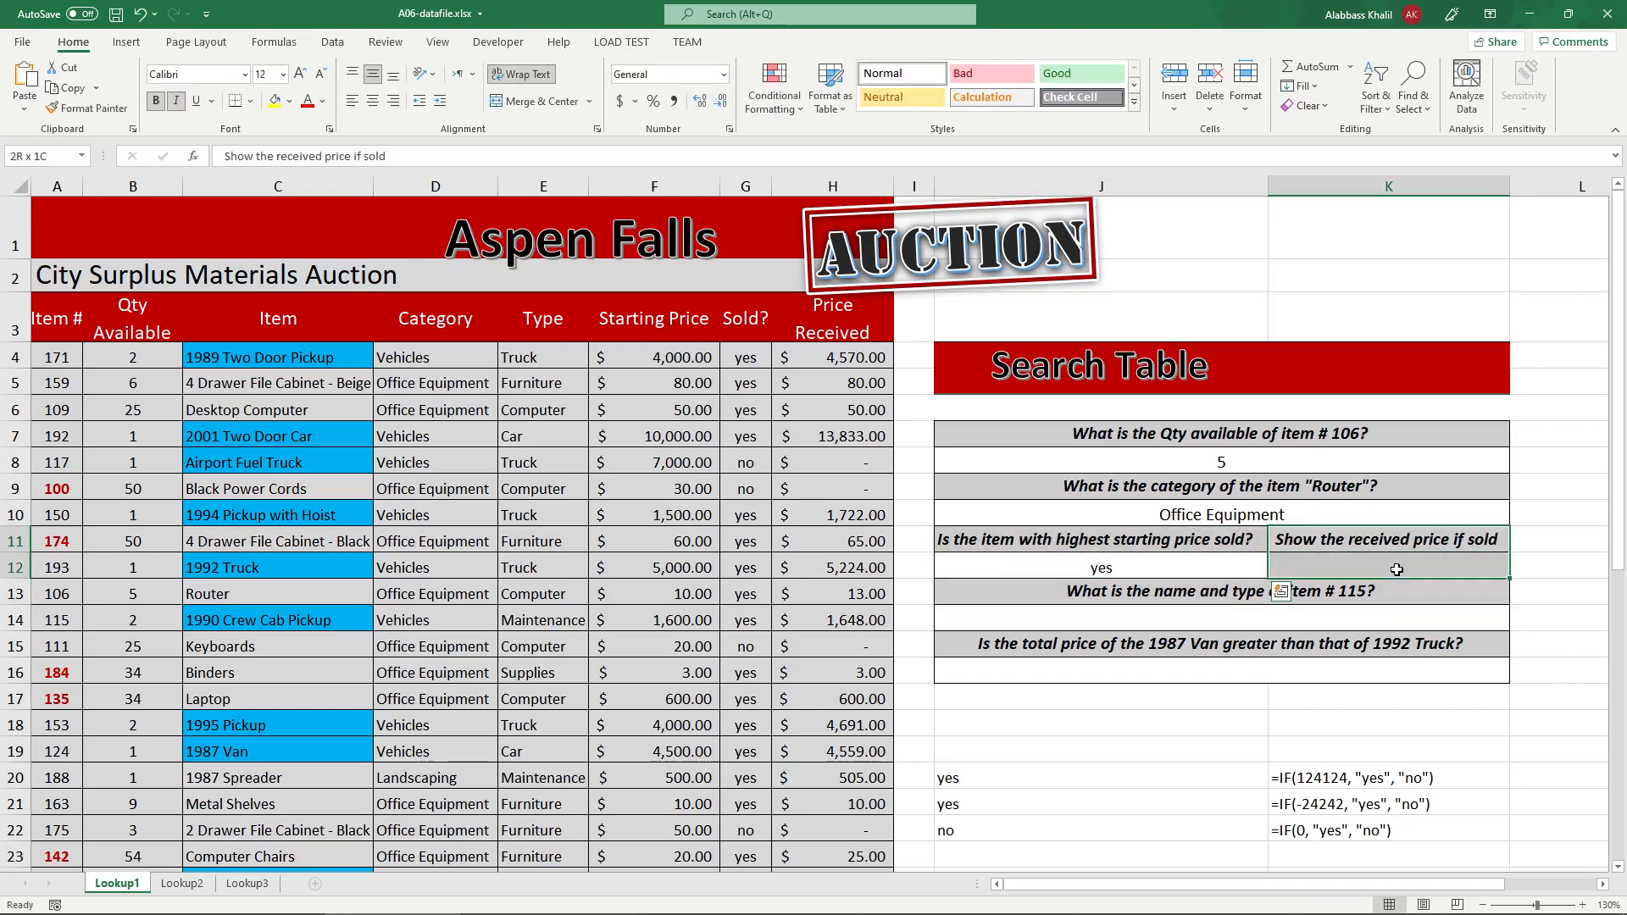
- Highlight the 1972 Bulldozer's starting price in F38 with yellow fill and its received price in H38 with orange fill
scroll(737, 576, down, 4)
click(666, 792)
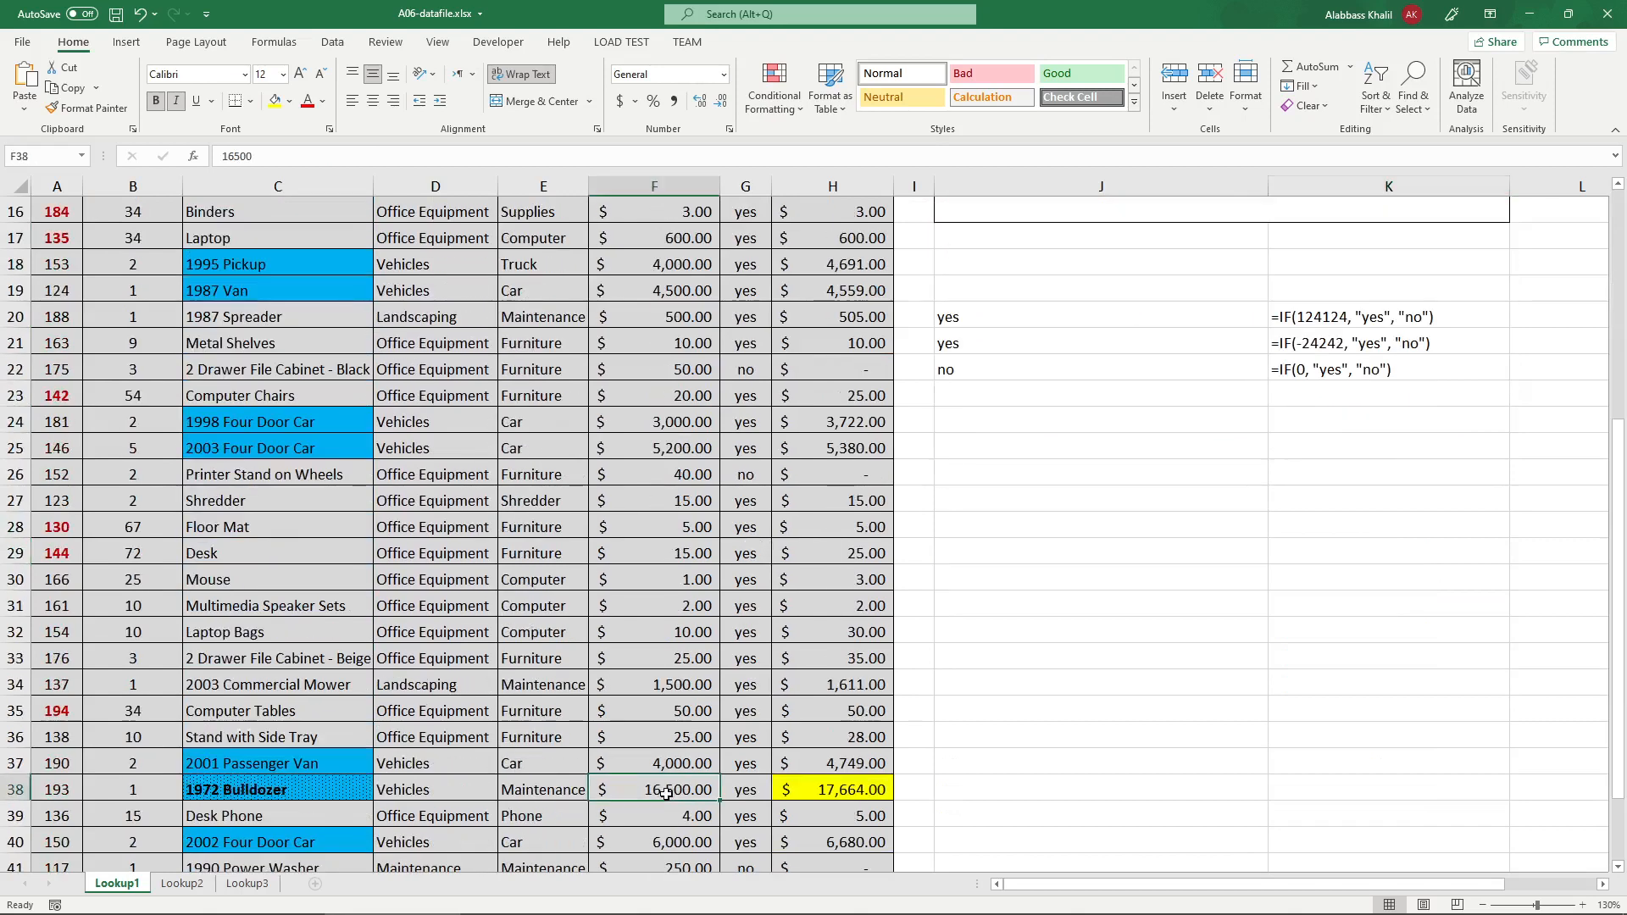
click(809, 789)
click(292, 102)
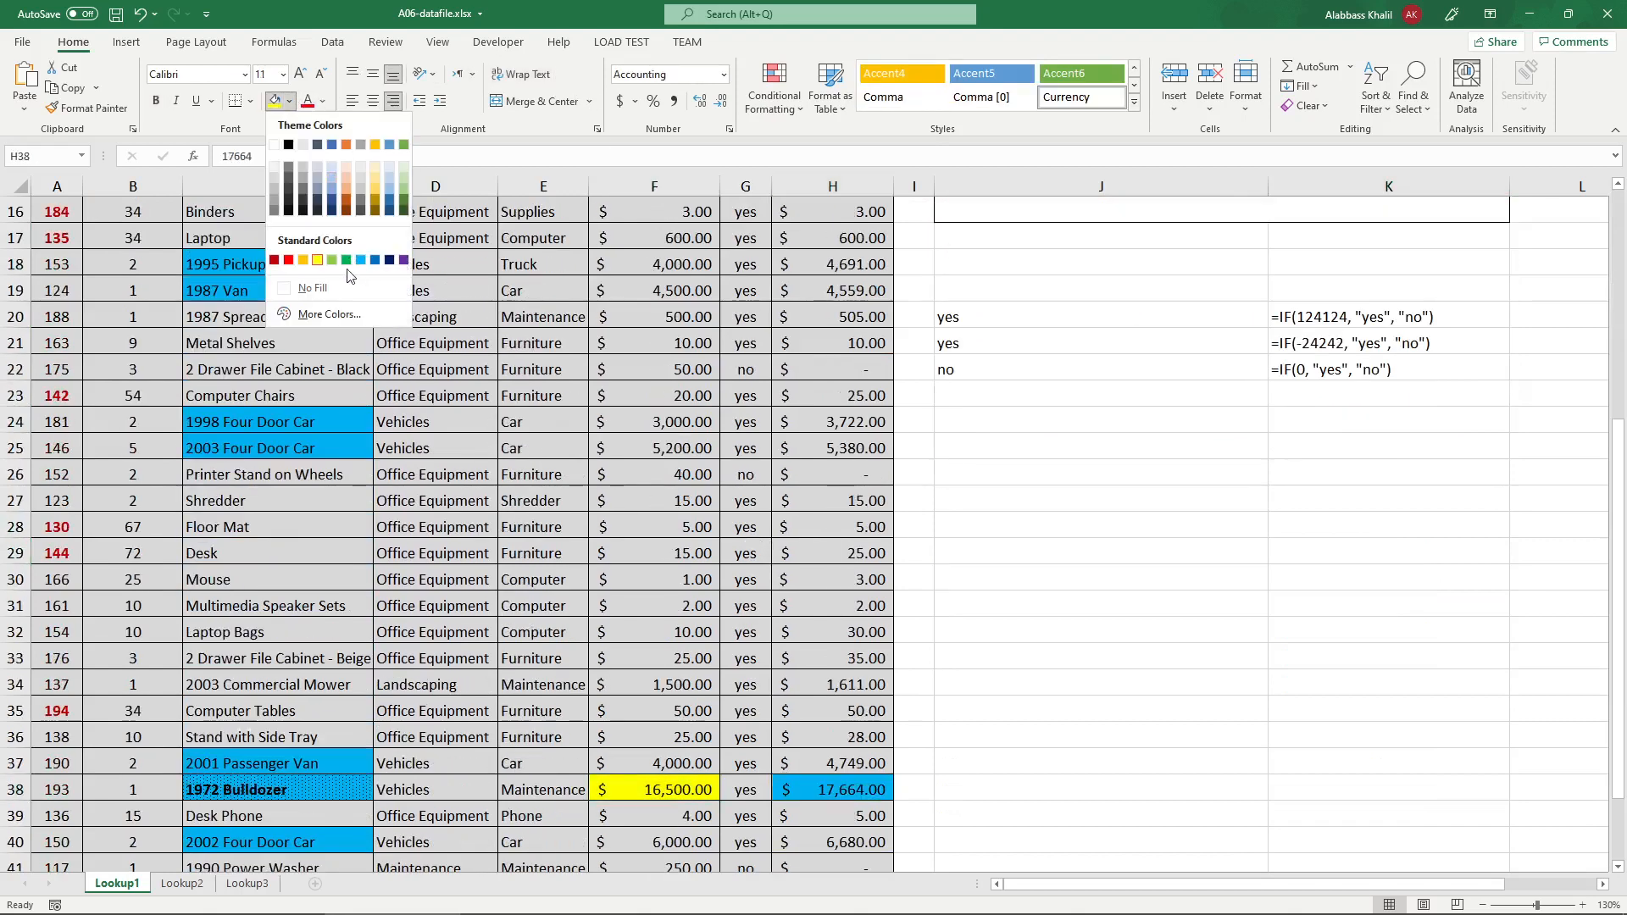
click(305, 263)
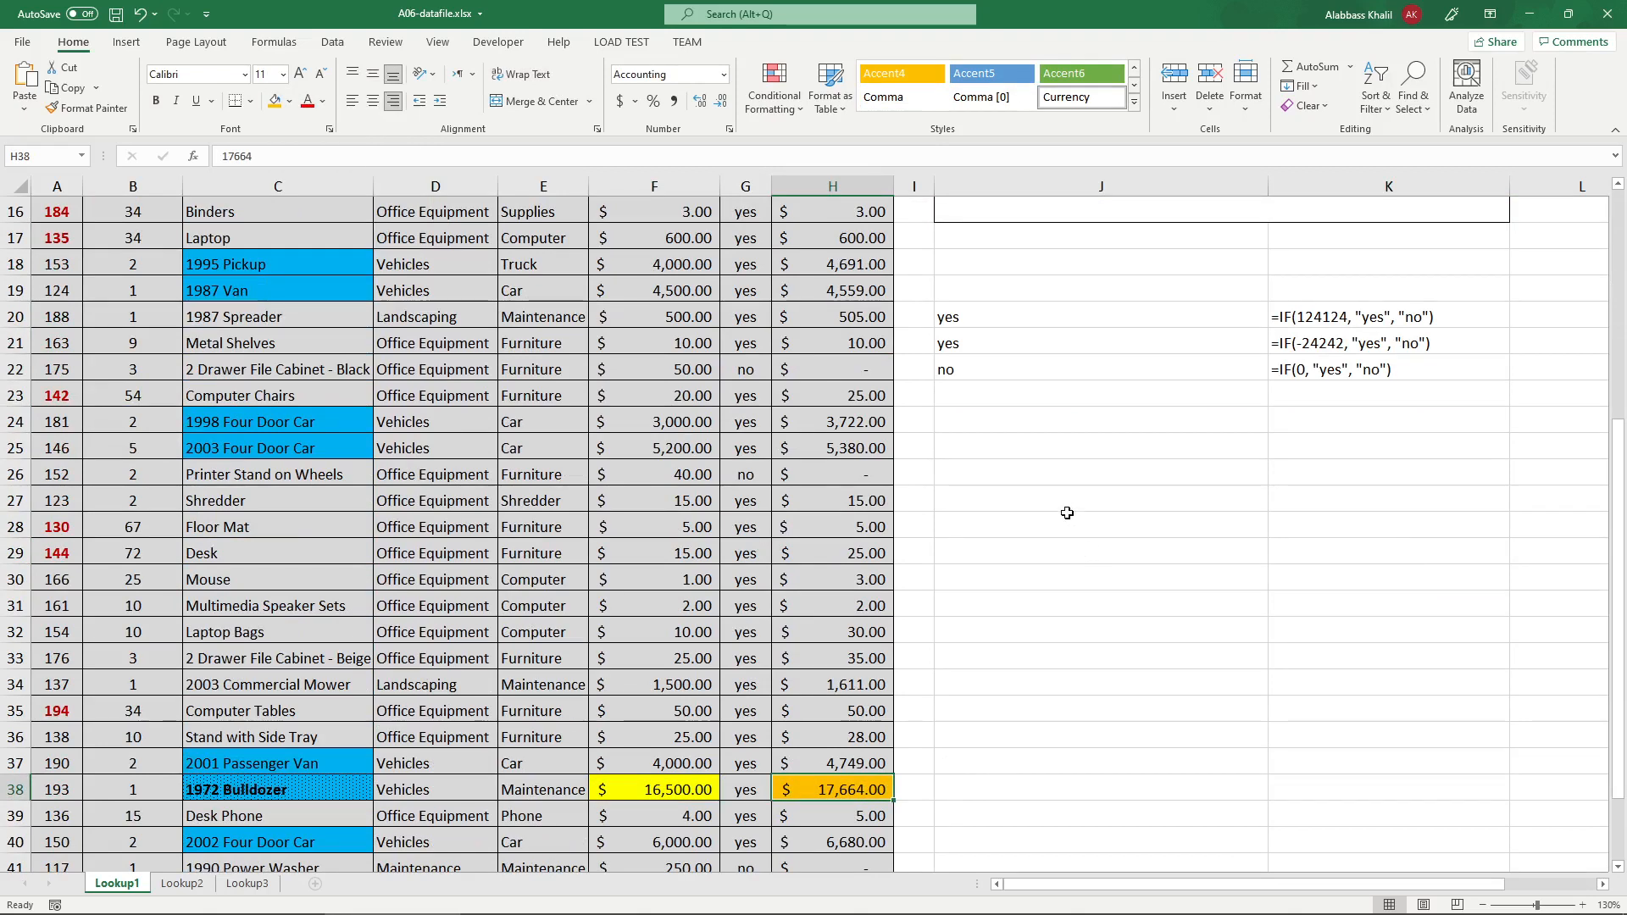
- Copy the J12 formula's text into K12, giving =VLOOKUP(MAX(F4:F43), F4:H43, 2,FALSE)
scroll(1065, 509, up, 3)
click(1198, 337)
double_click(1199, 337)
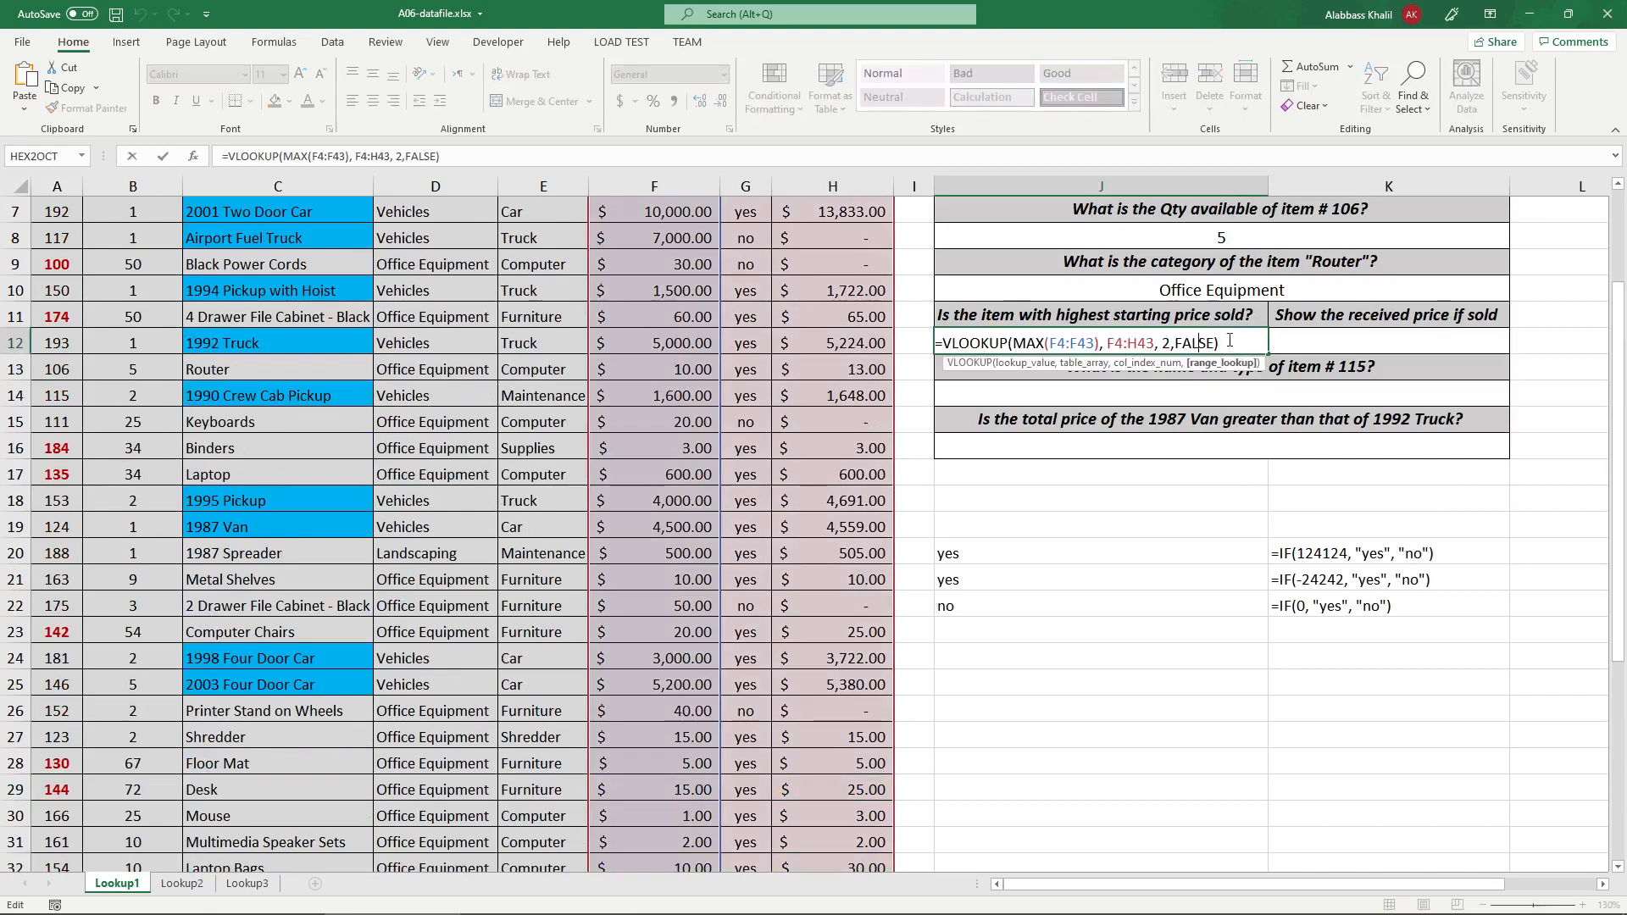
scroll(1199, 337, up, 2)
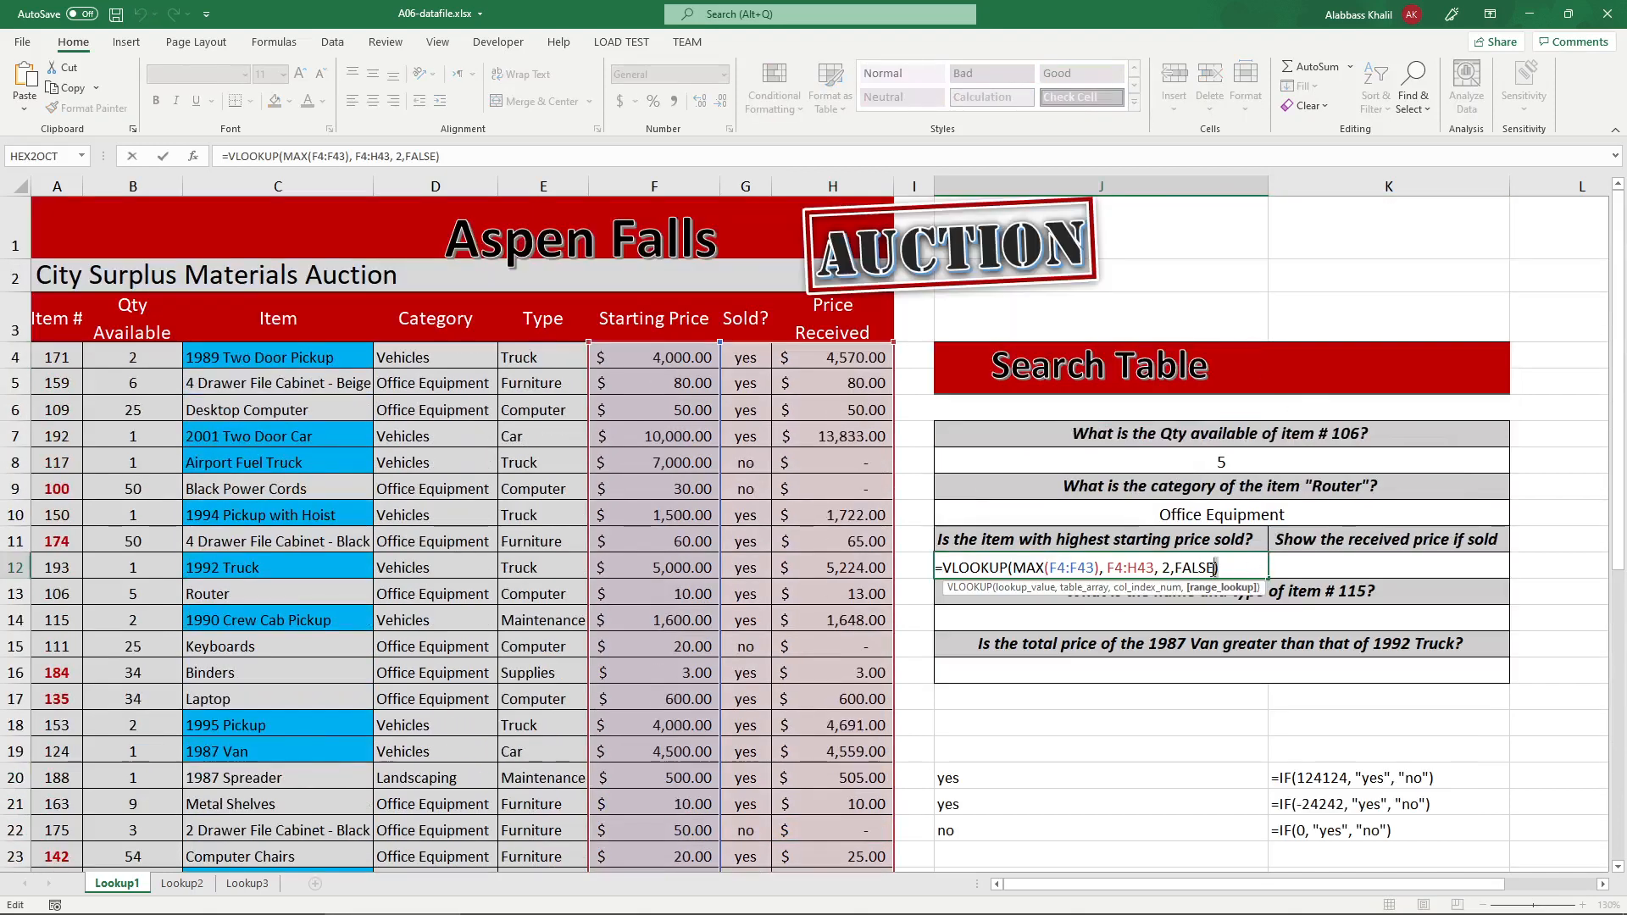
drag(1218, 567, 942, 567)
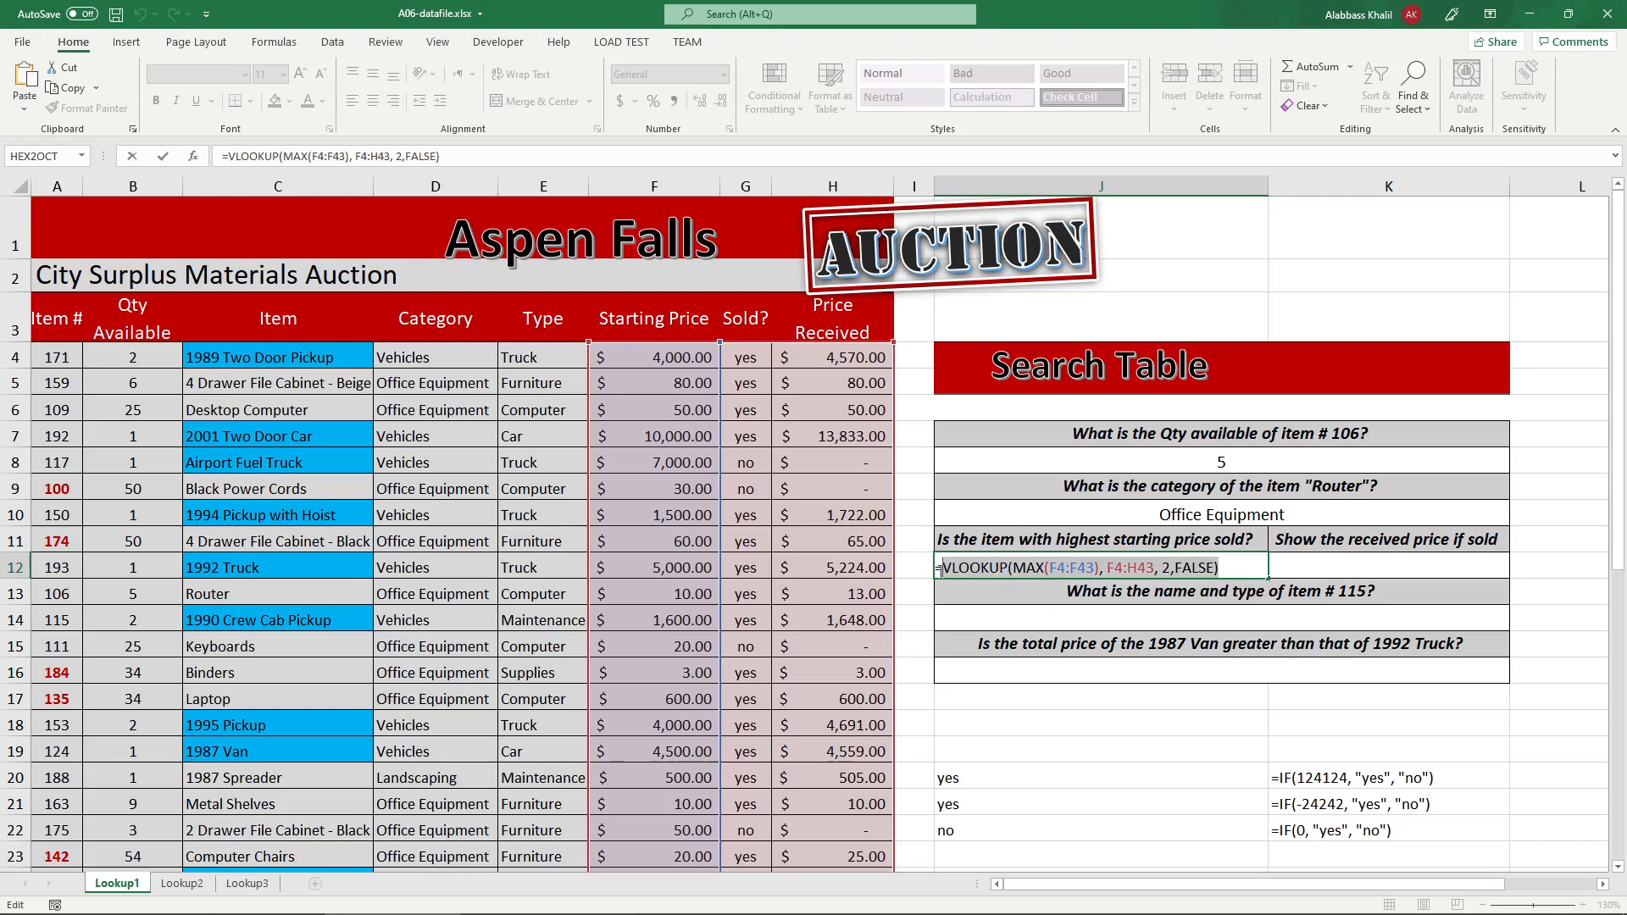
key(Return)
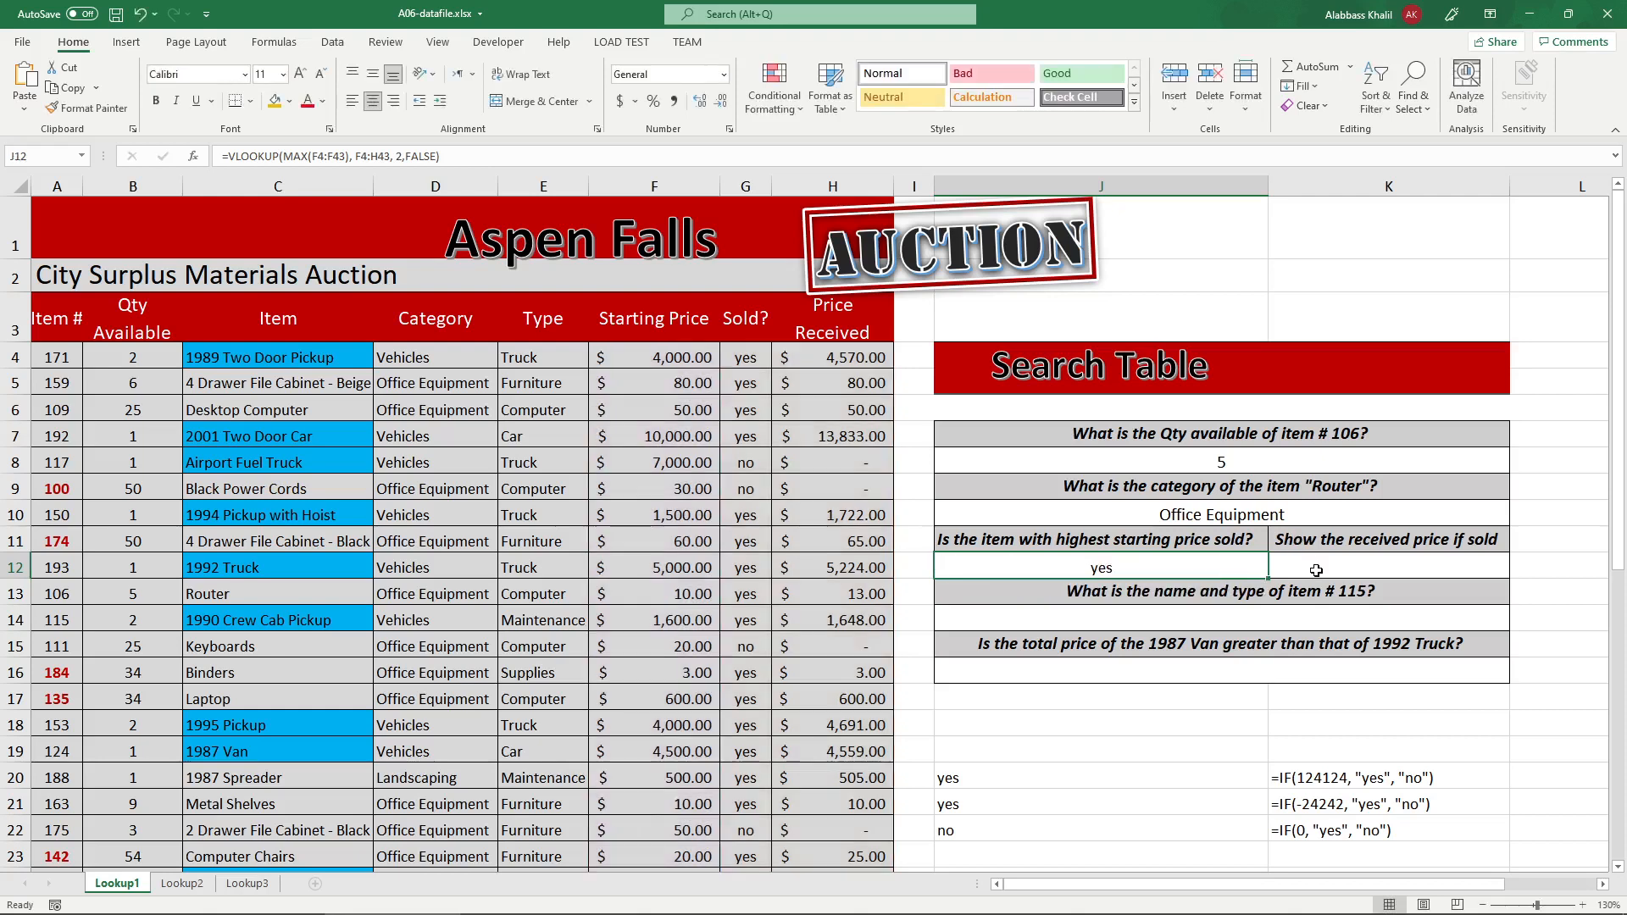
click(1329, 571)
text(=VLOOKUP(MAX(F4:F43), F4:H43, 2,FALSE))
- Set the column index of the VLOOKUP in K12 to 3 so it returns the received price
scroll(1329, 570, down, 1)
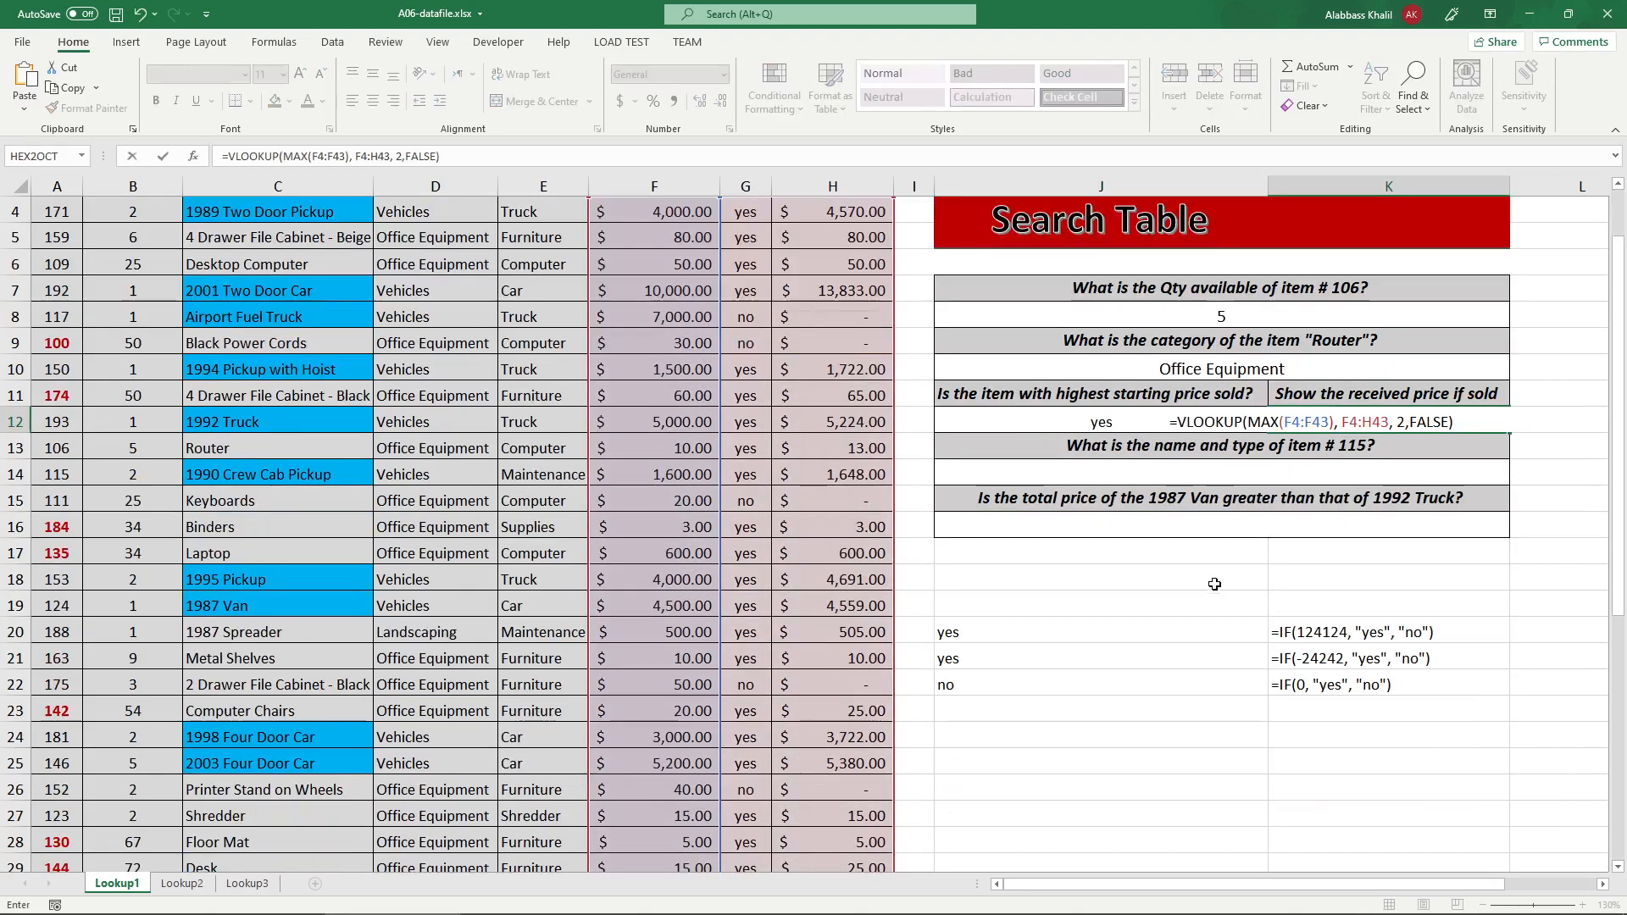
drag(1333, 421, 1267, 421)
scroll(1197, 526, down, 4)
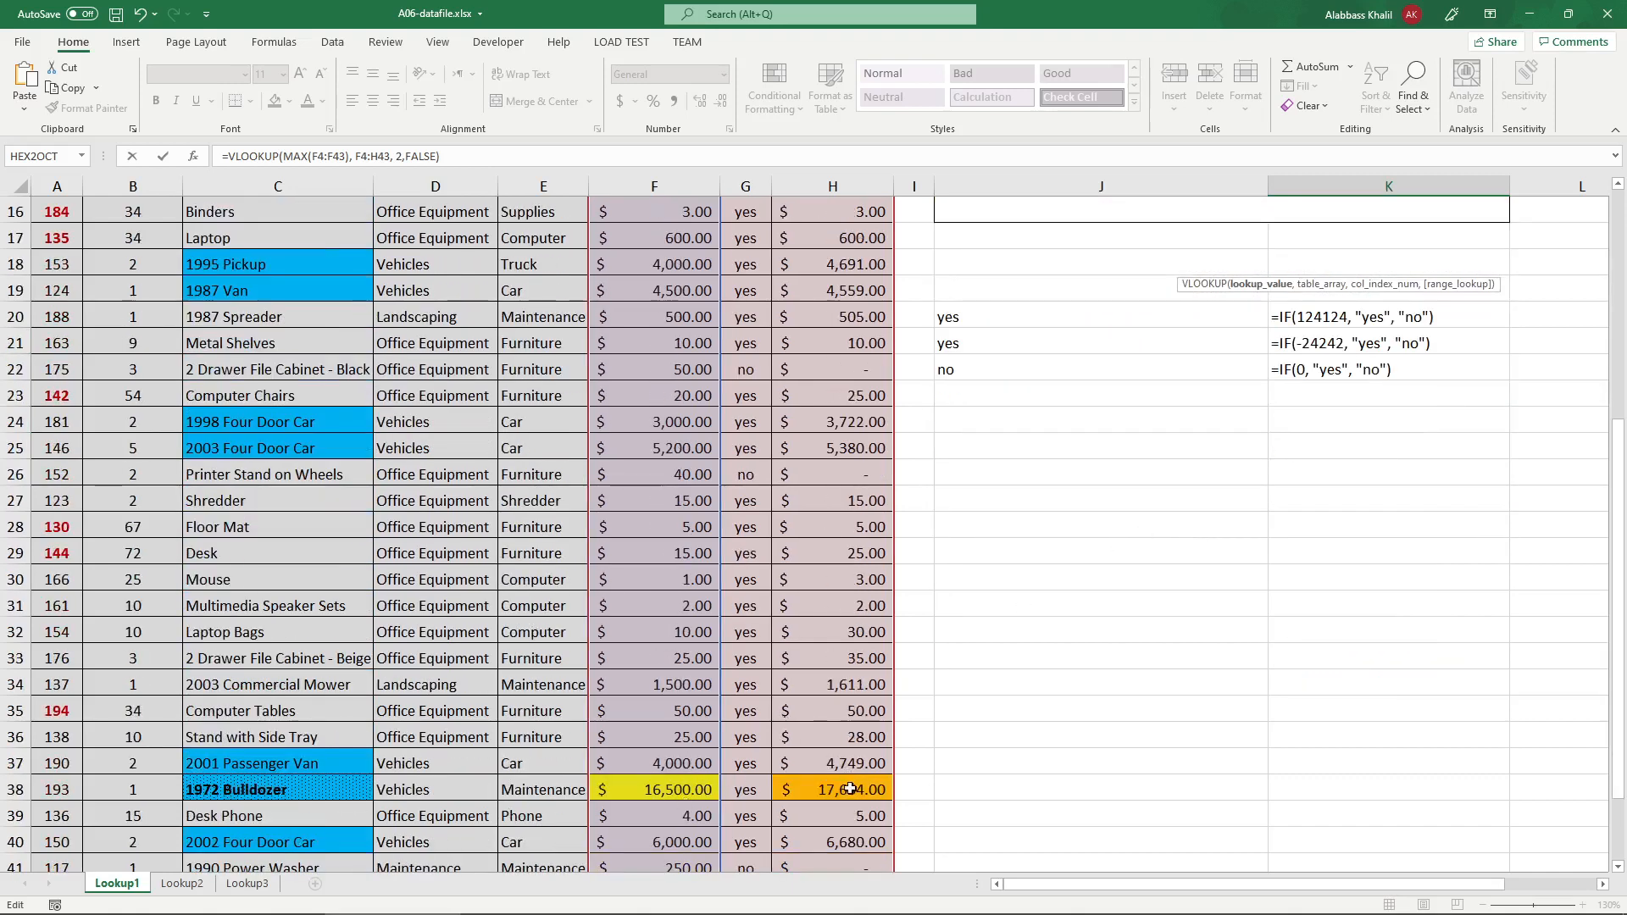
scroll(1160, 749, up, 5)
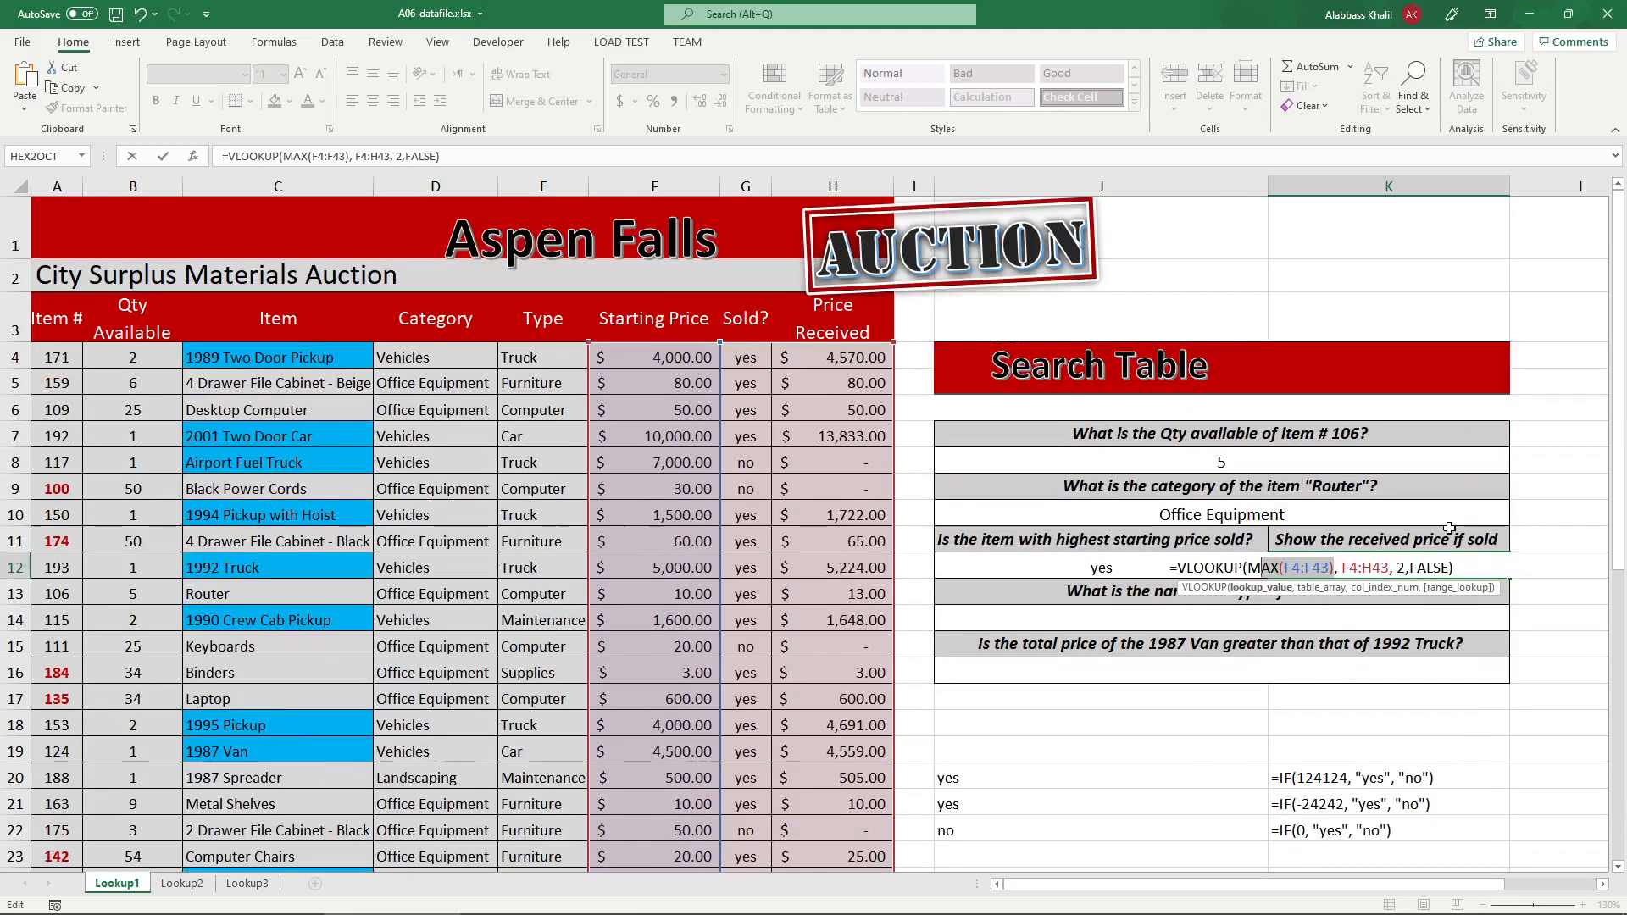
double_click(1427, 569)
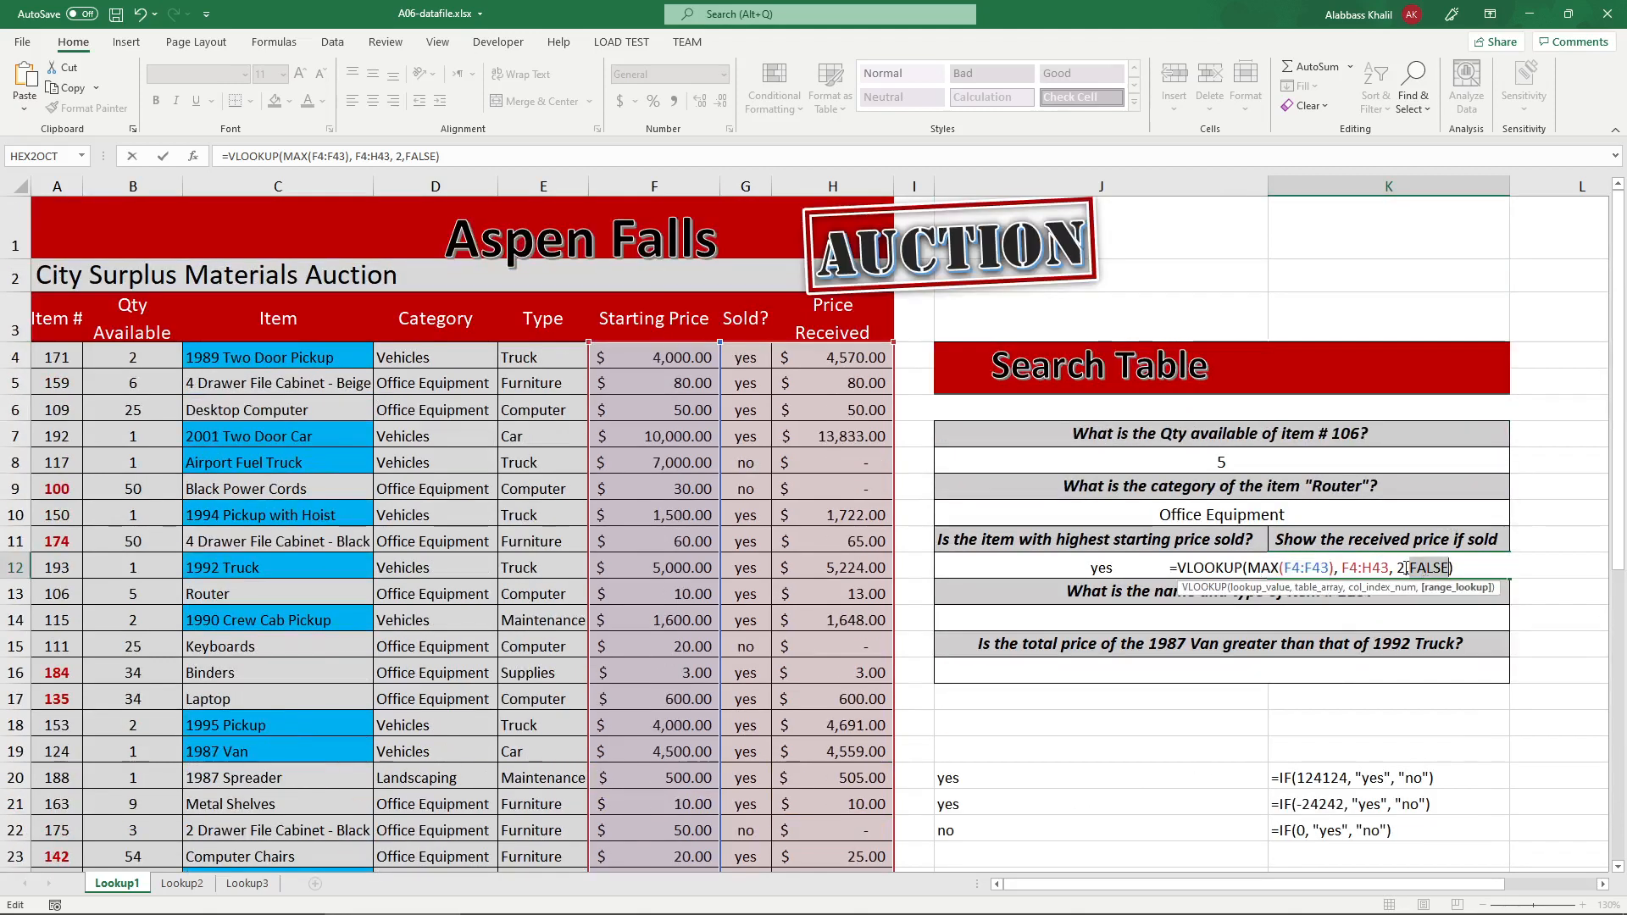
click(1404, 568)
text(3)
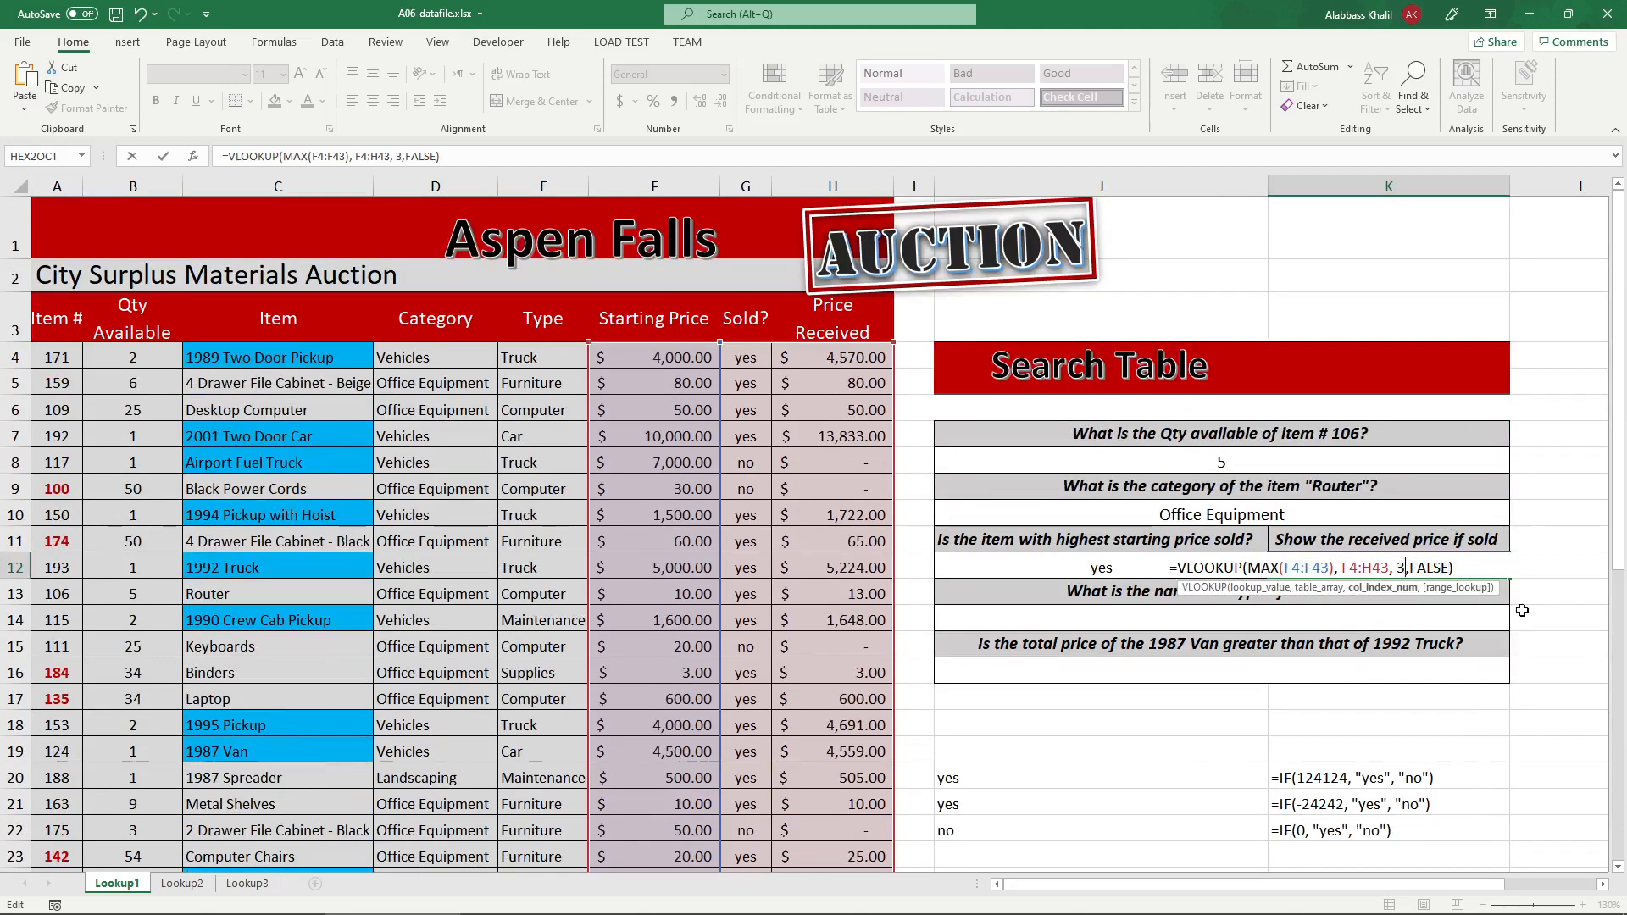
key(Return)
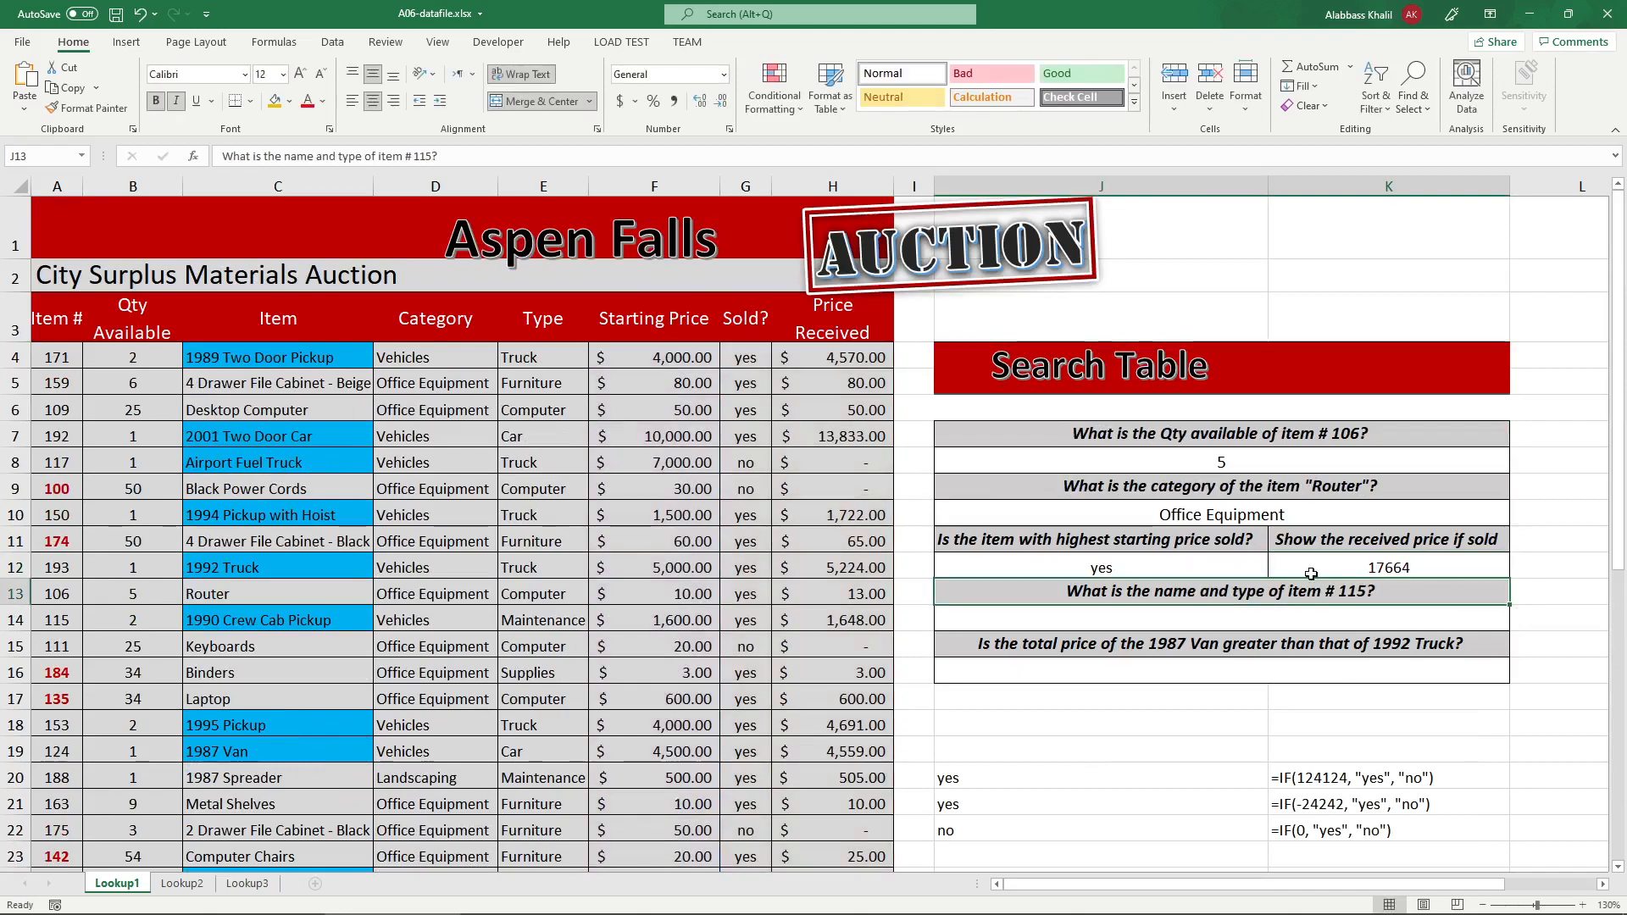
- Switch to the instructions PDF, circle the sample answer 17664 in pen, and return to the workbook
click(533, 898)
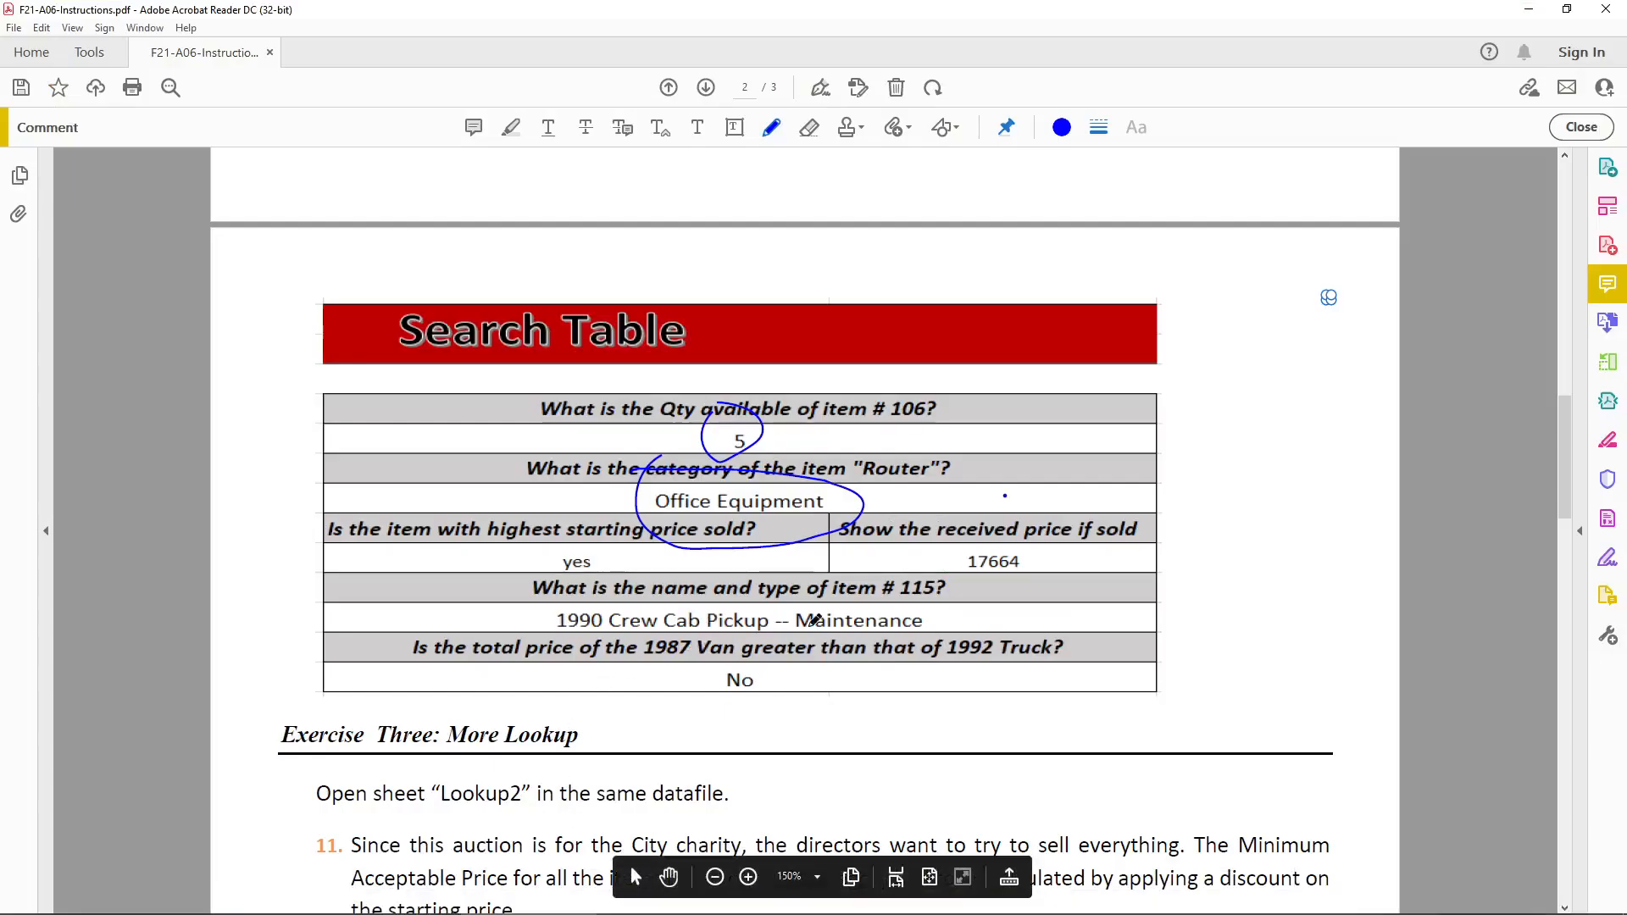
mouse_move(1053, 524)
mouse_down()
mouse_move(1013, 524)
mouse_move(1032, 555)
mouse_up()
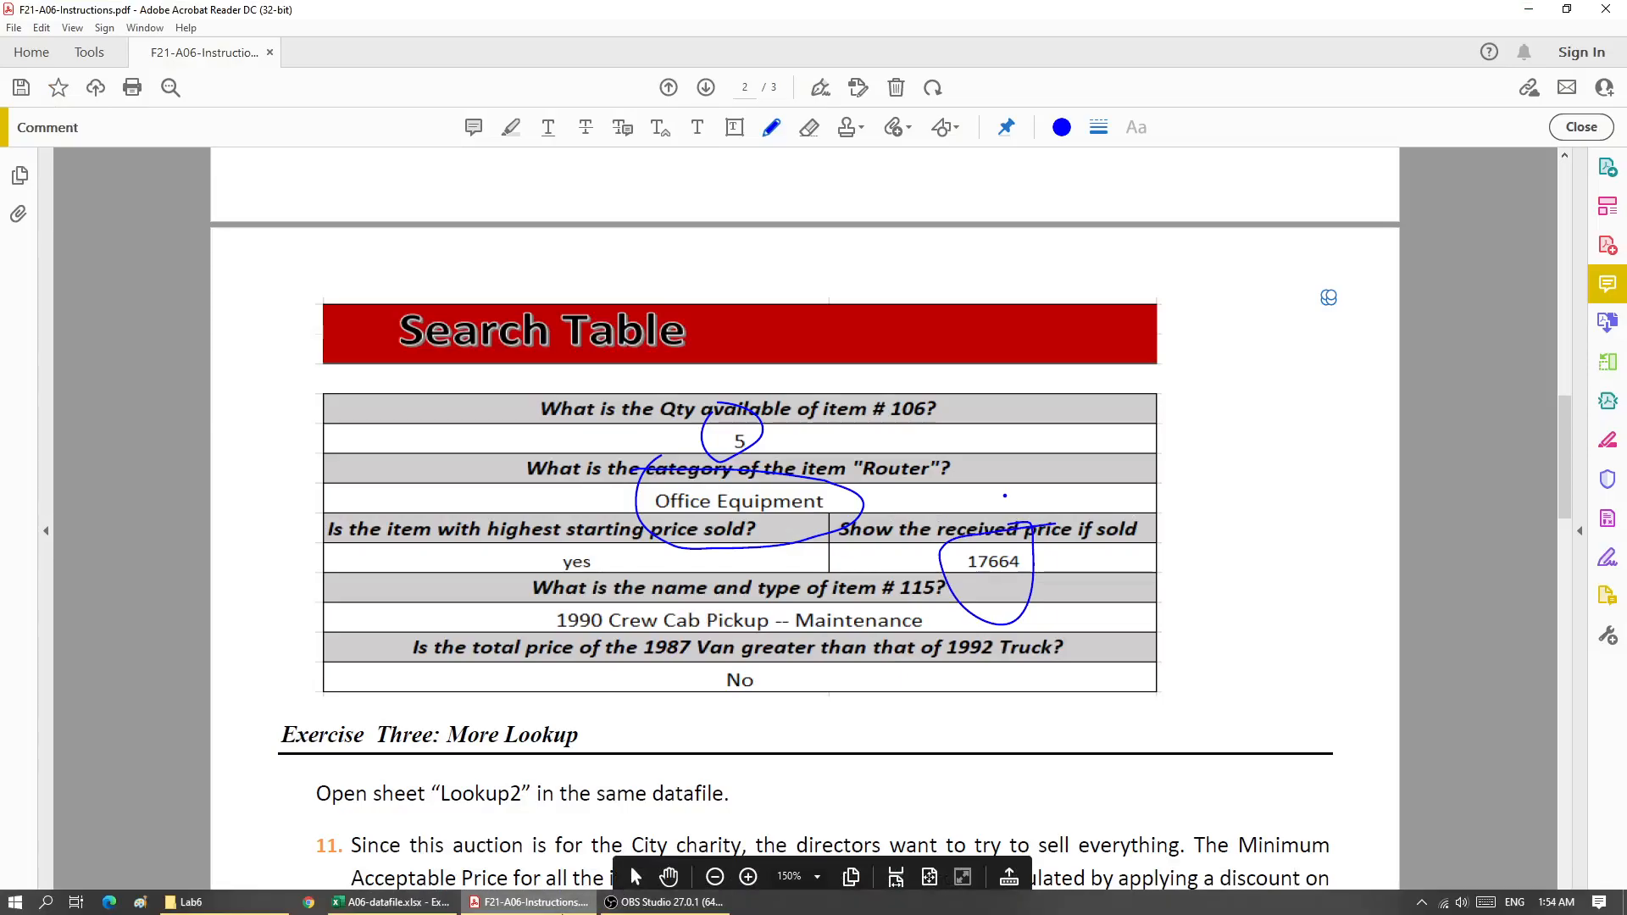
key(alt+Tab)
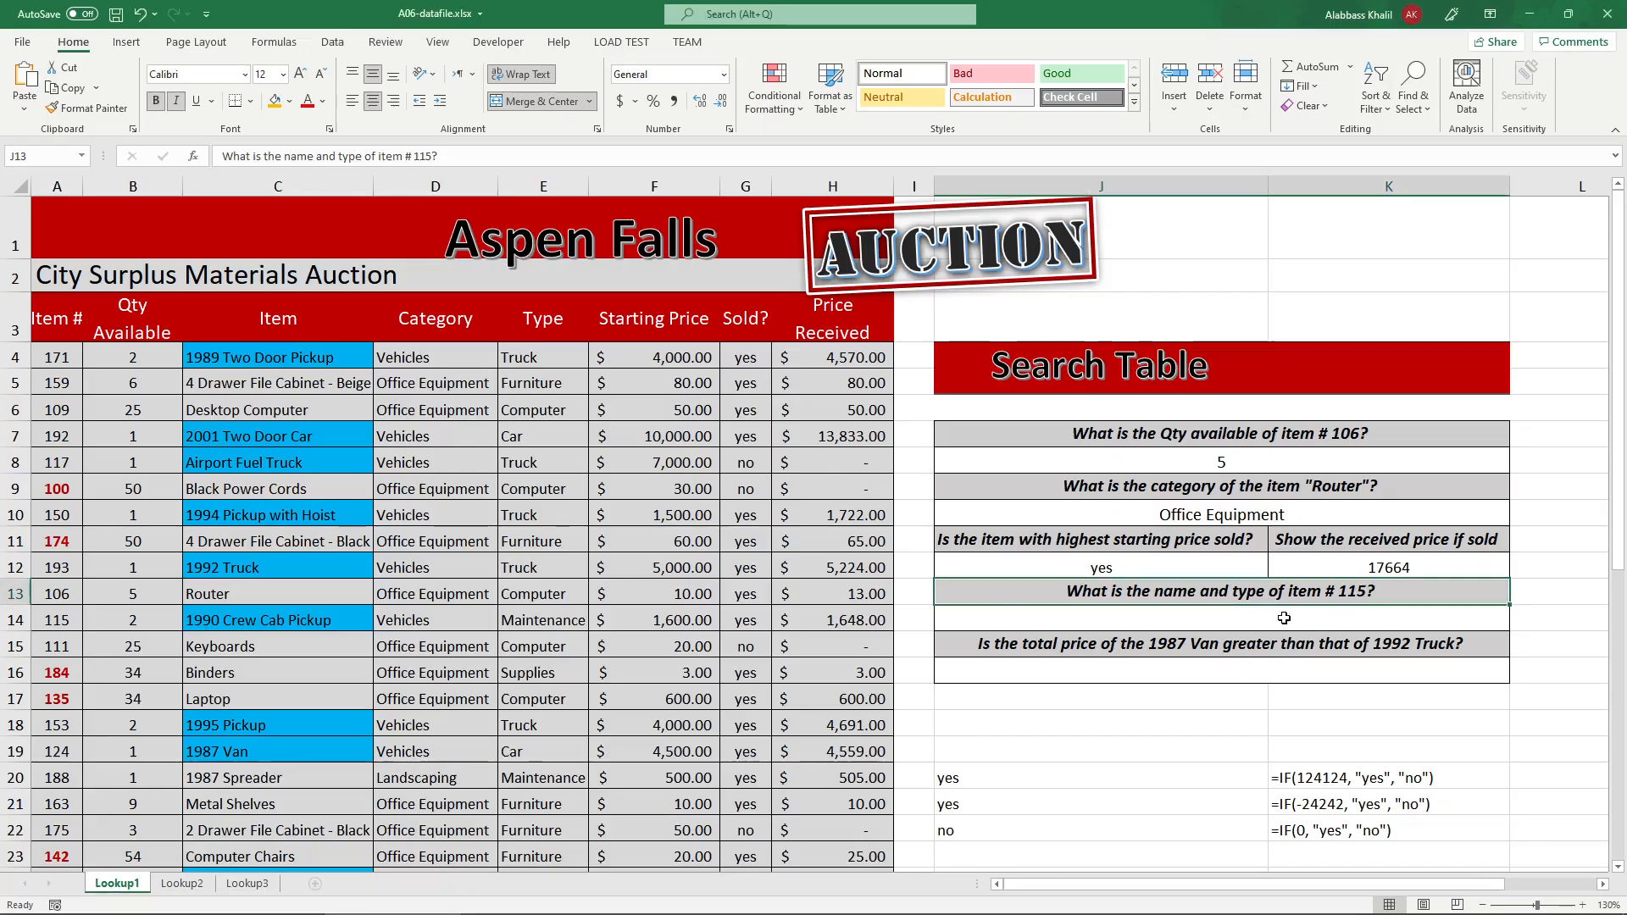
- Examine the J12 formula against the 1972 Bulldozer's starting price, sold entry and received price in row 38
key(Up)
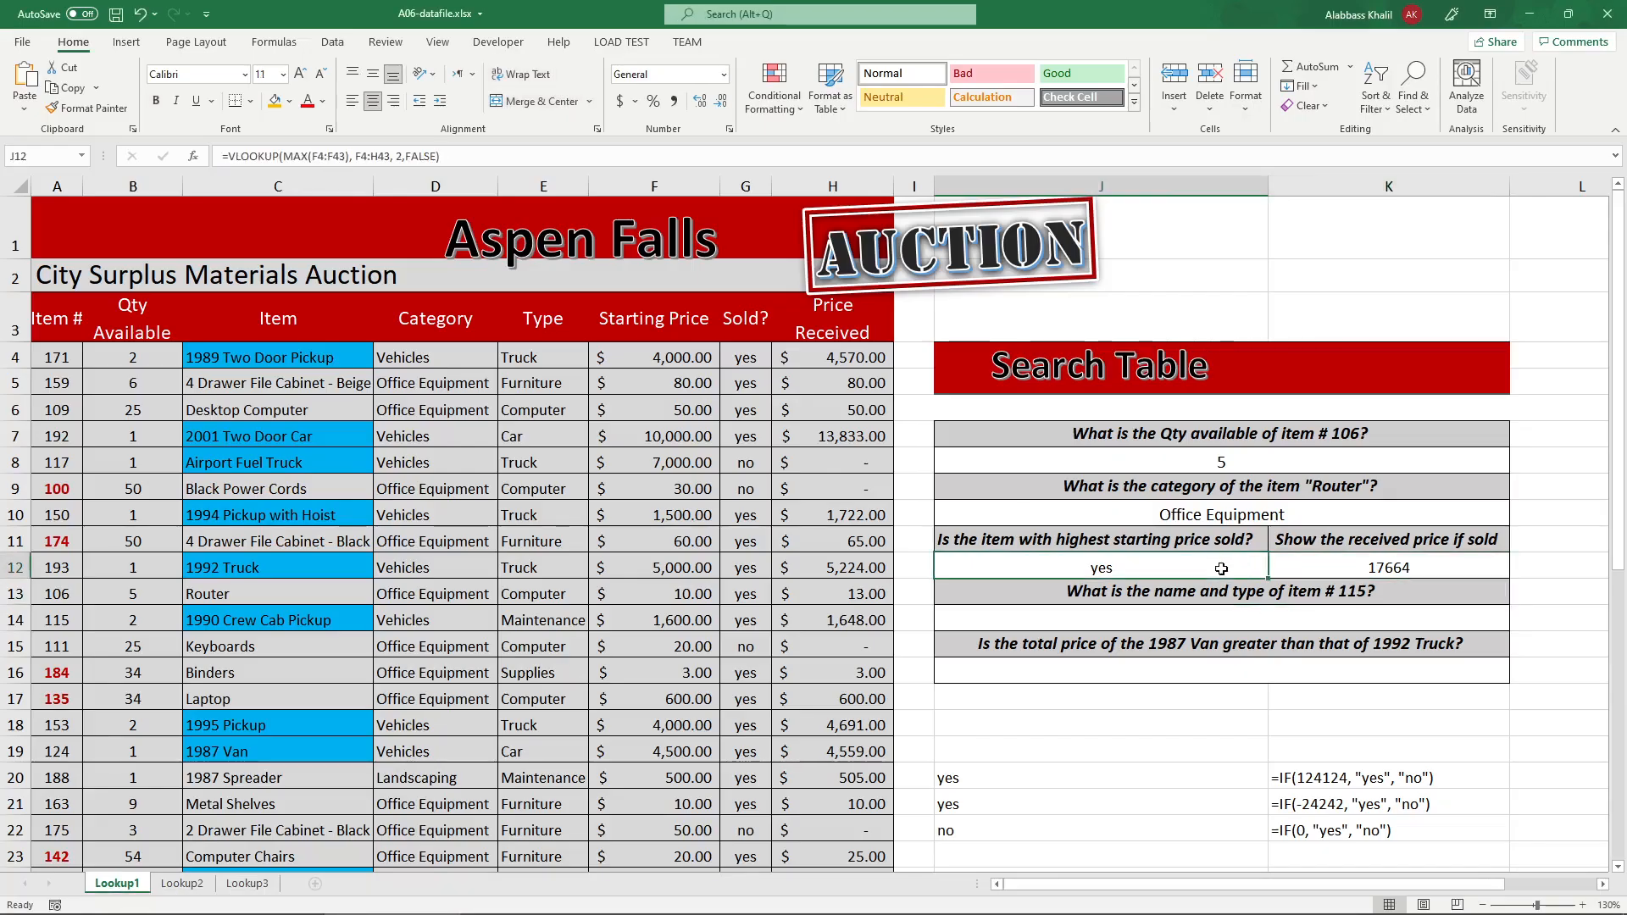
double_click(1221, 569)
scroll(670, 775, down, 5)
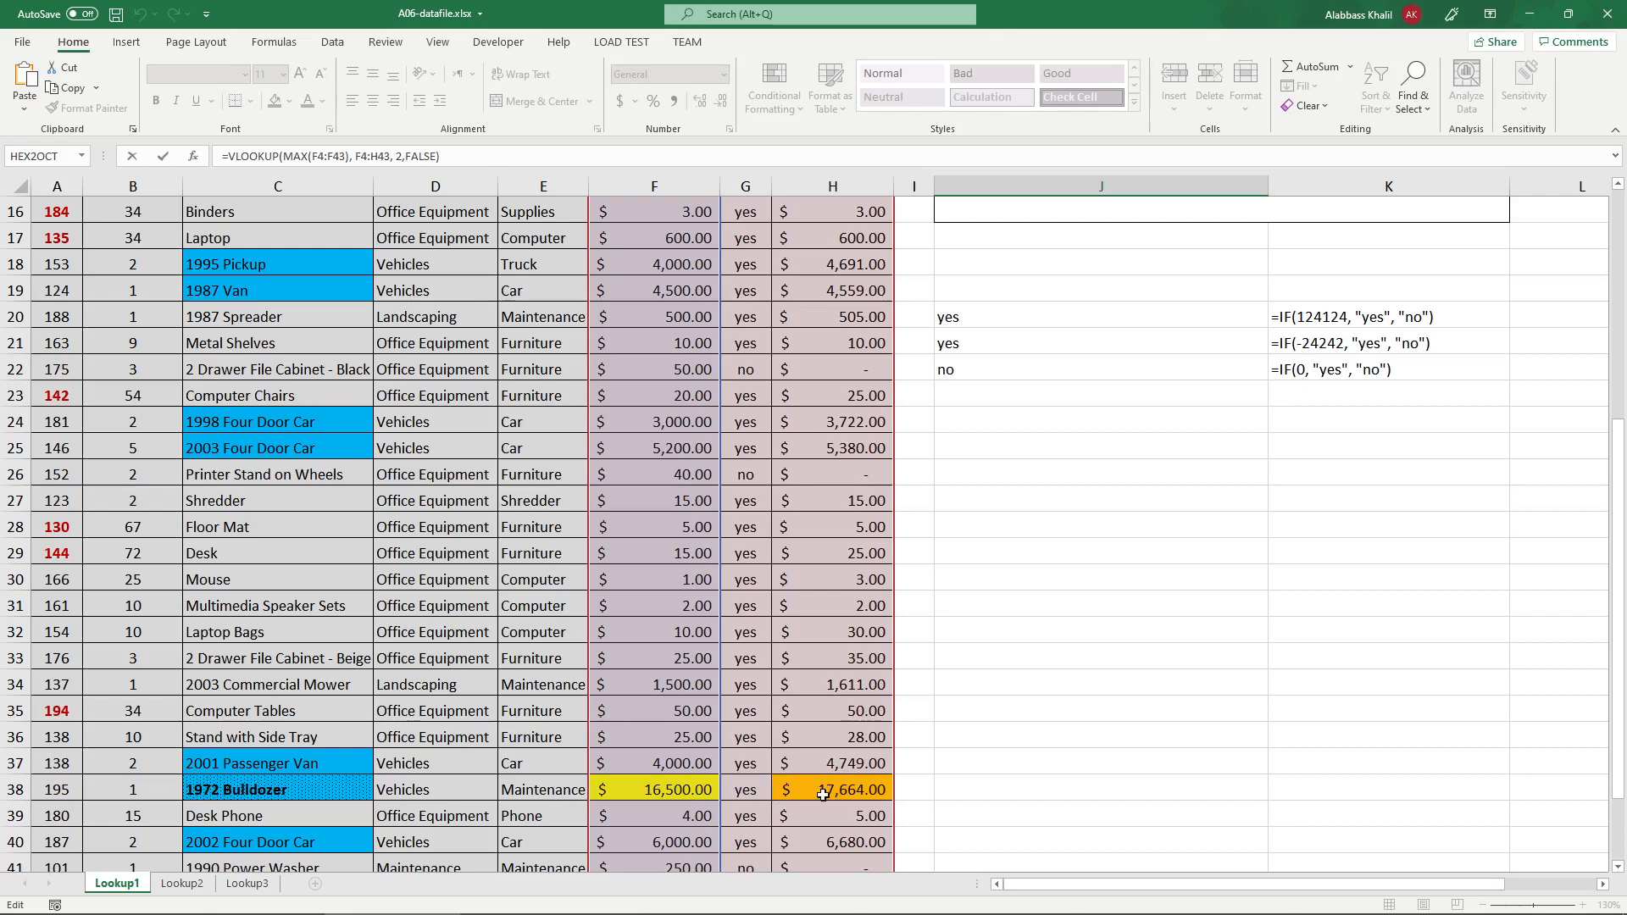
click(17, 789)
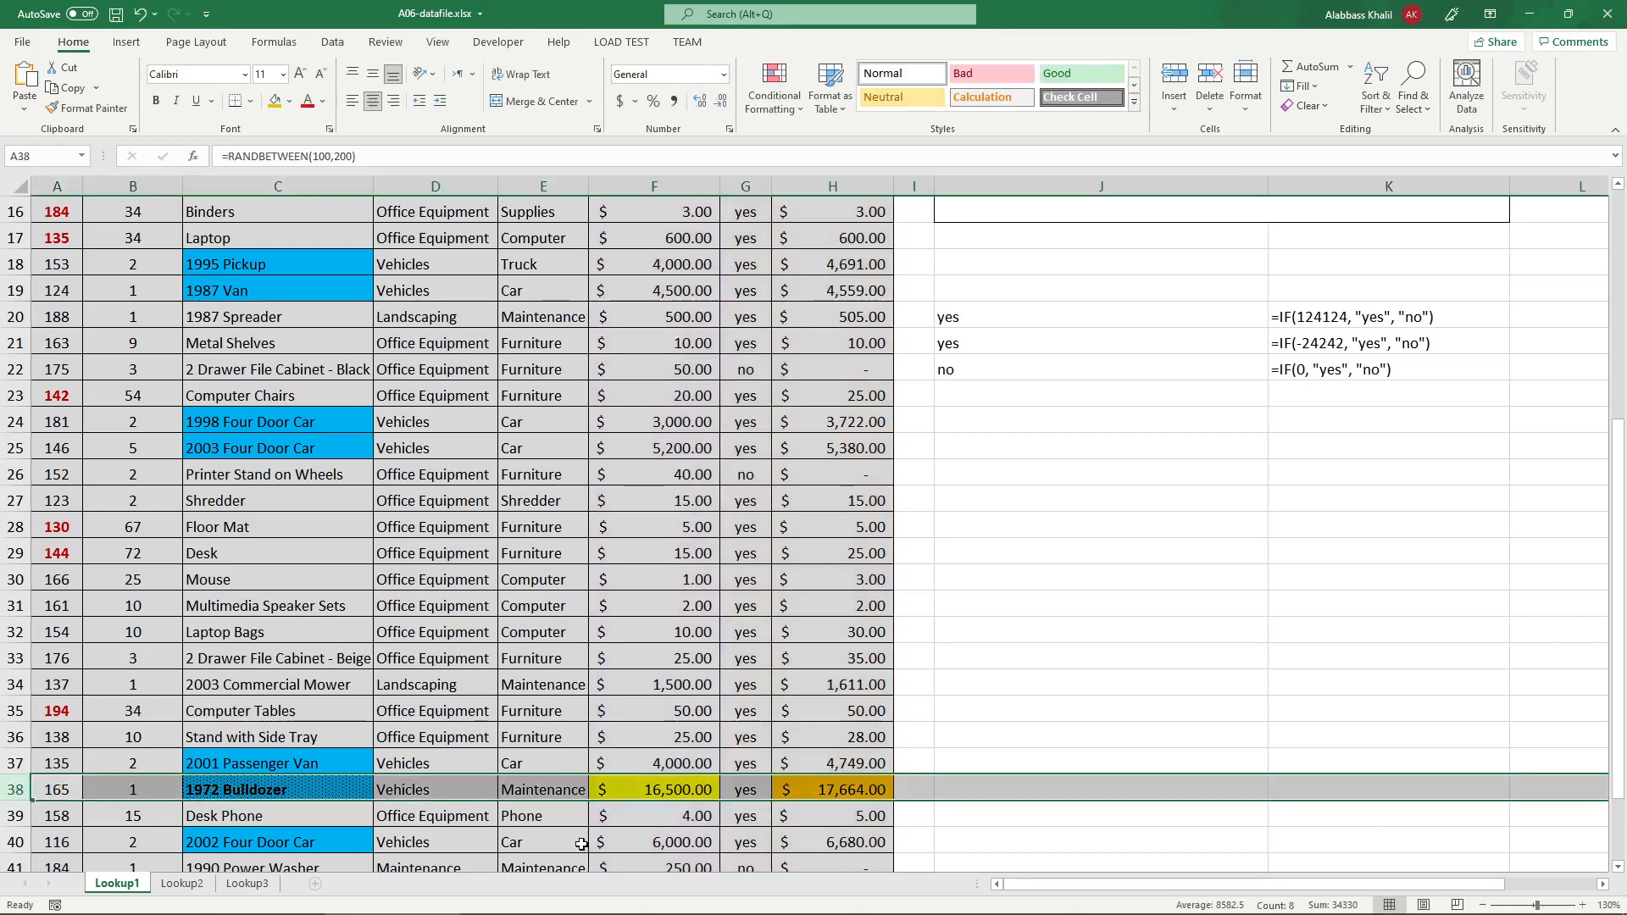
click(873, 787)
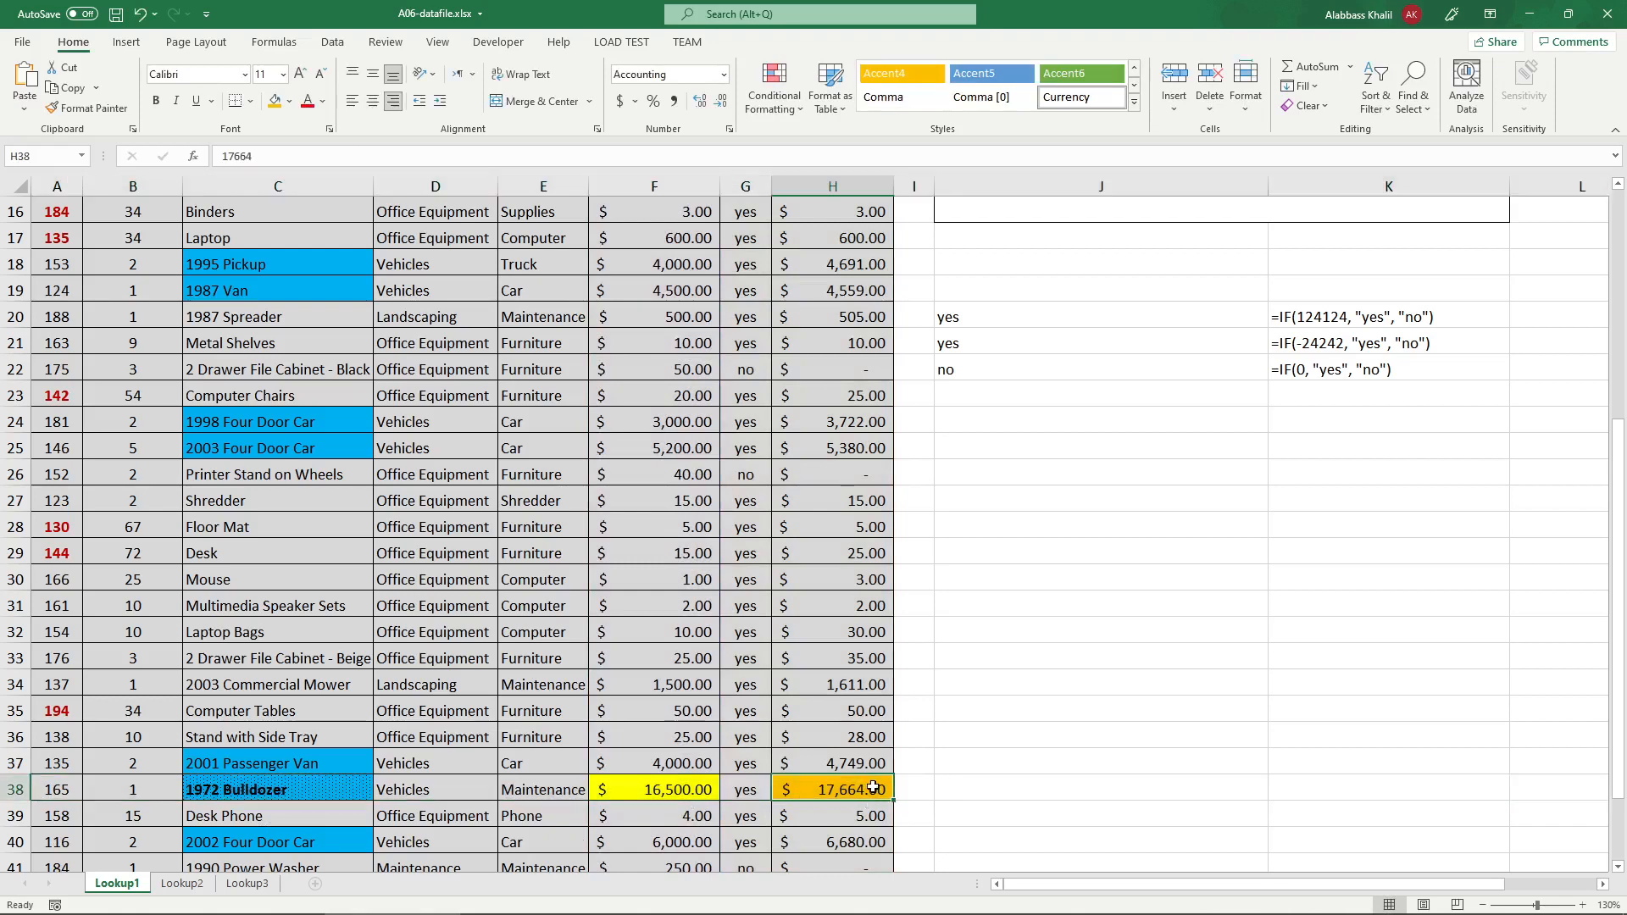
click(761, 794)
scroll(1181, 670, up, 5)
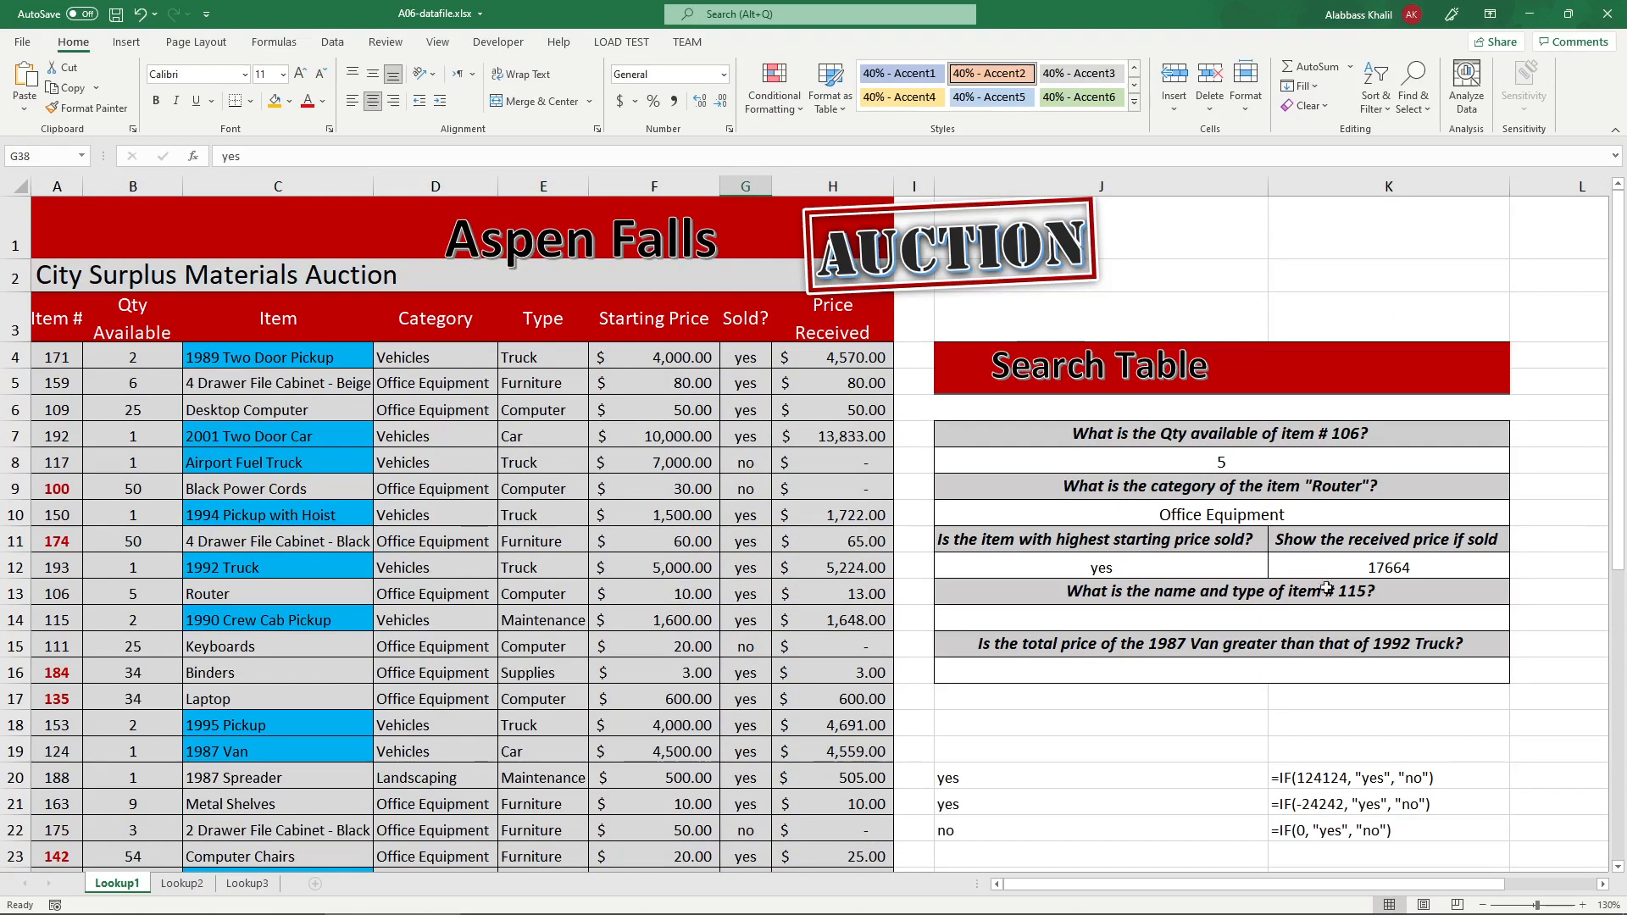
- Mark the sample's received price question in the instructions PDF and return to the workbook, leaving the K12 formula unedited
double_click(1353, 566)
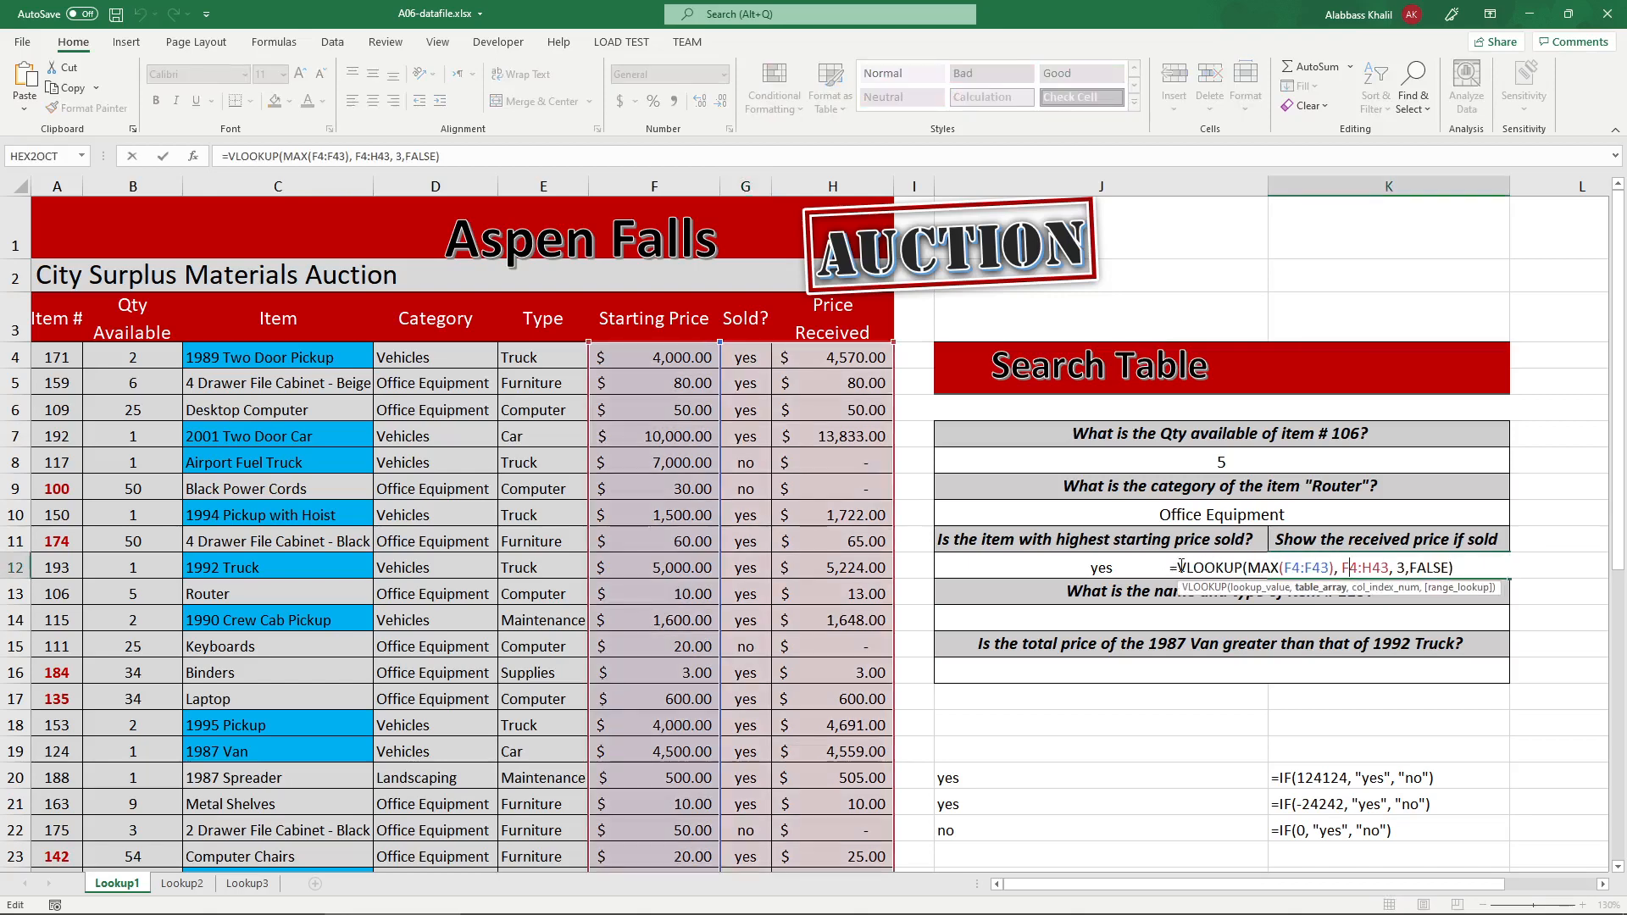
click(530, 902)
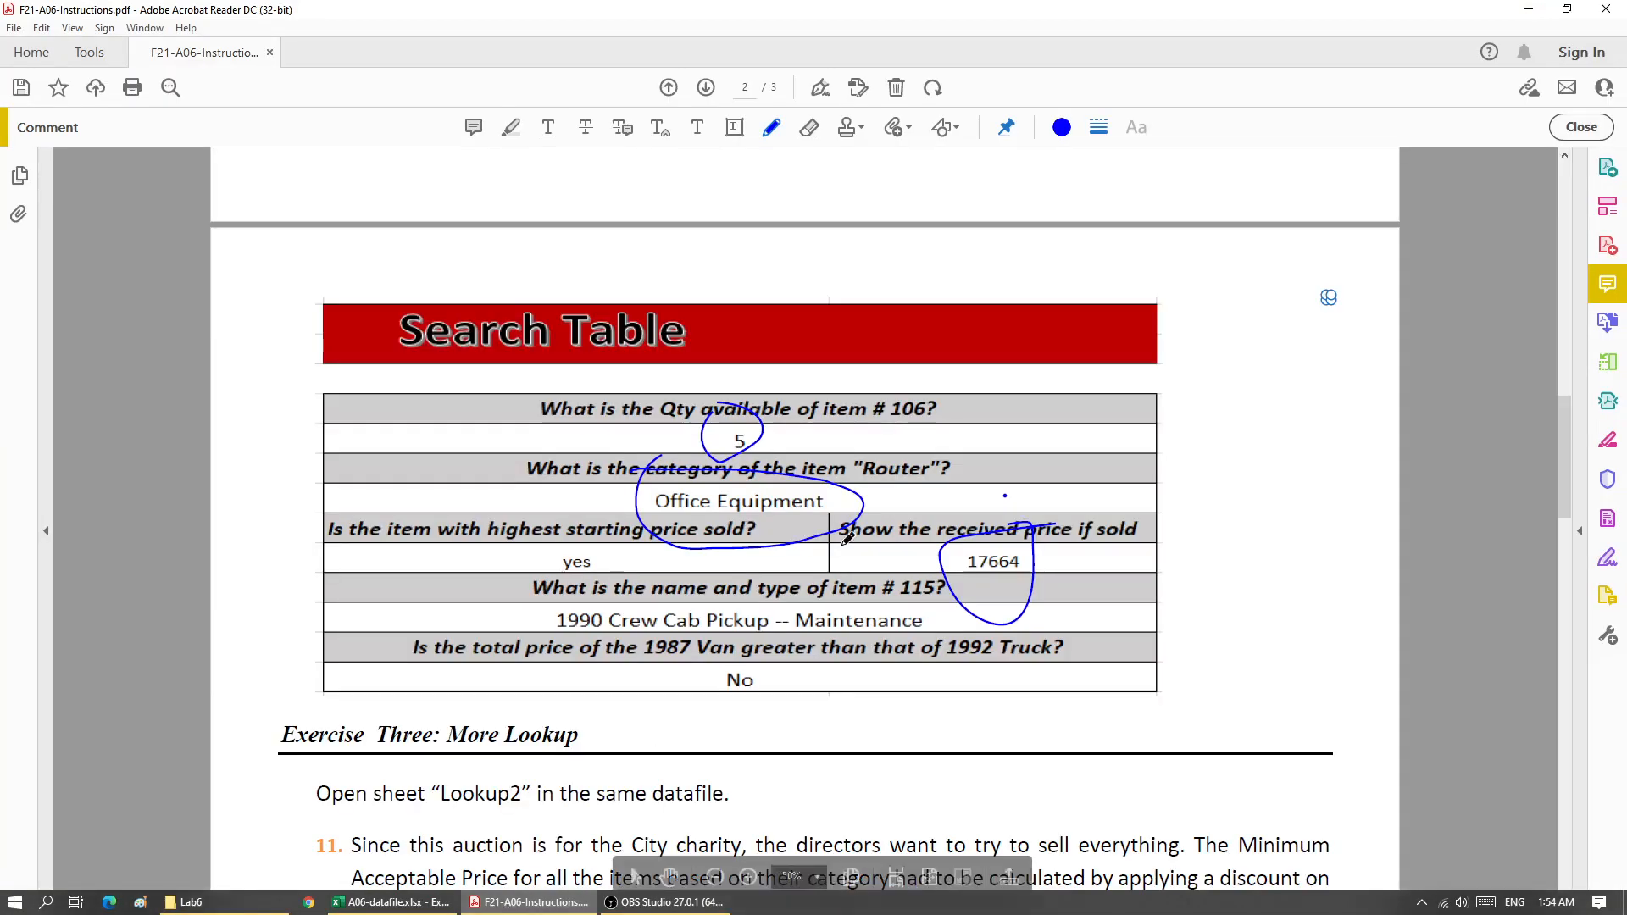
mouse_move(924, 542)
mouse_down()
mouse_move(1076, 550)
mouse_move(953, 518)
mouse_up()
click(570, 901)
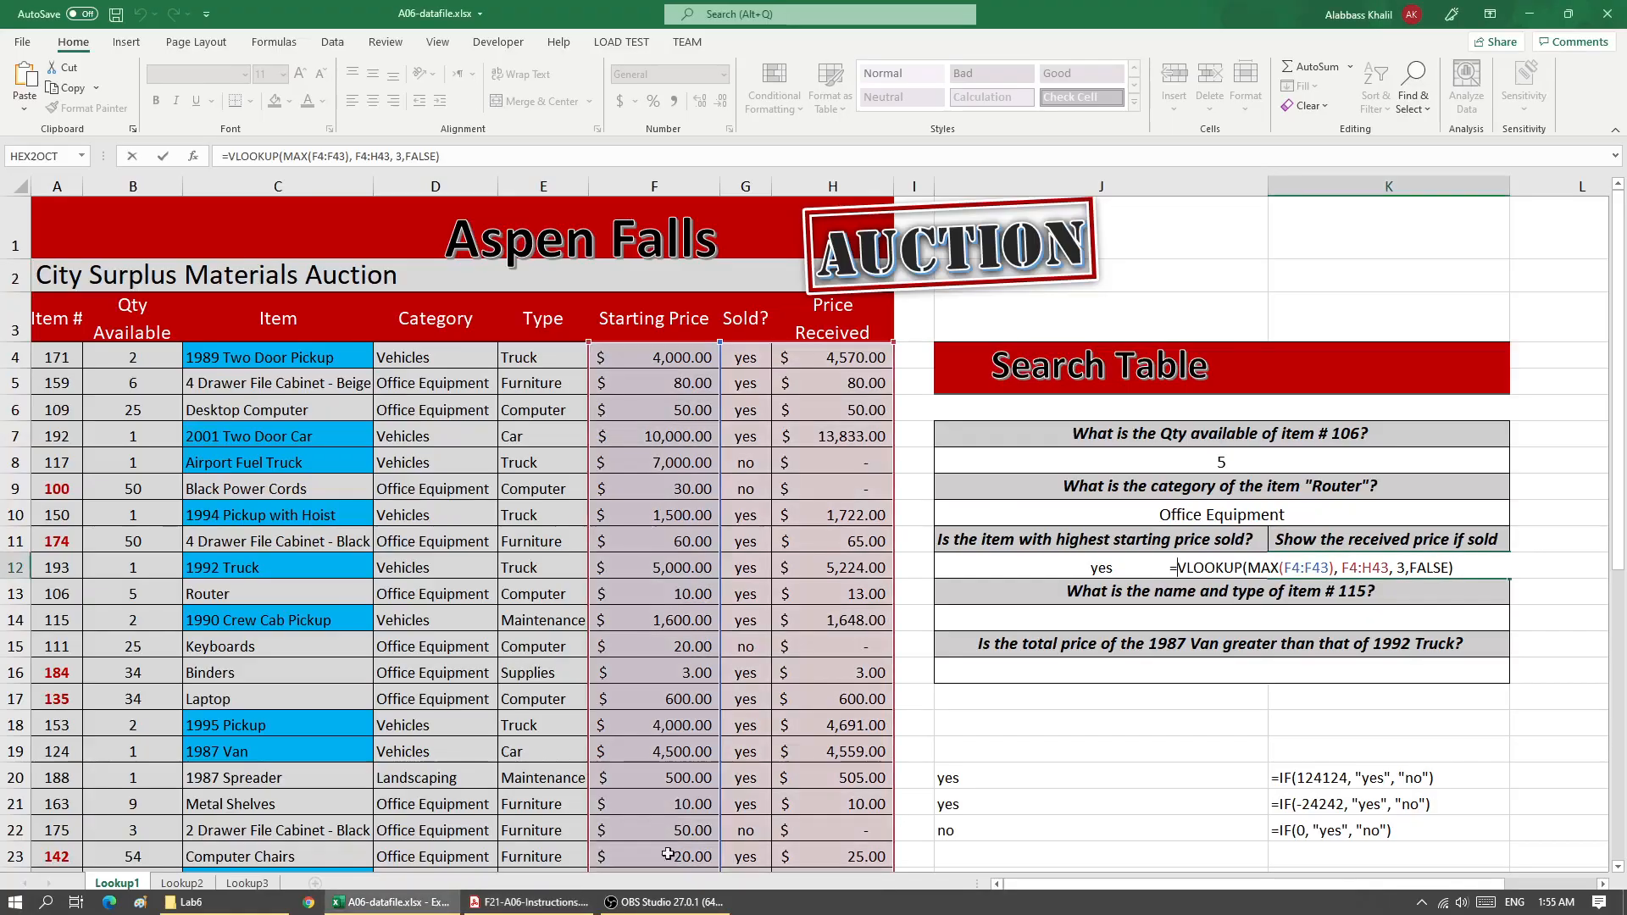
click(1357, 624)
key(Escape)
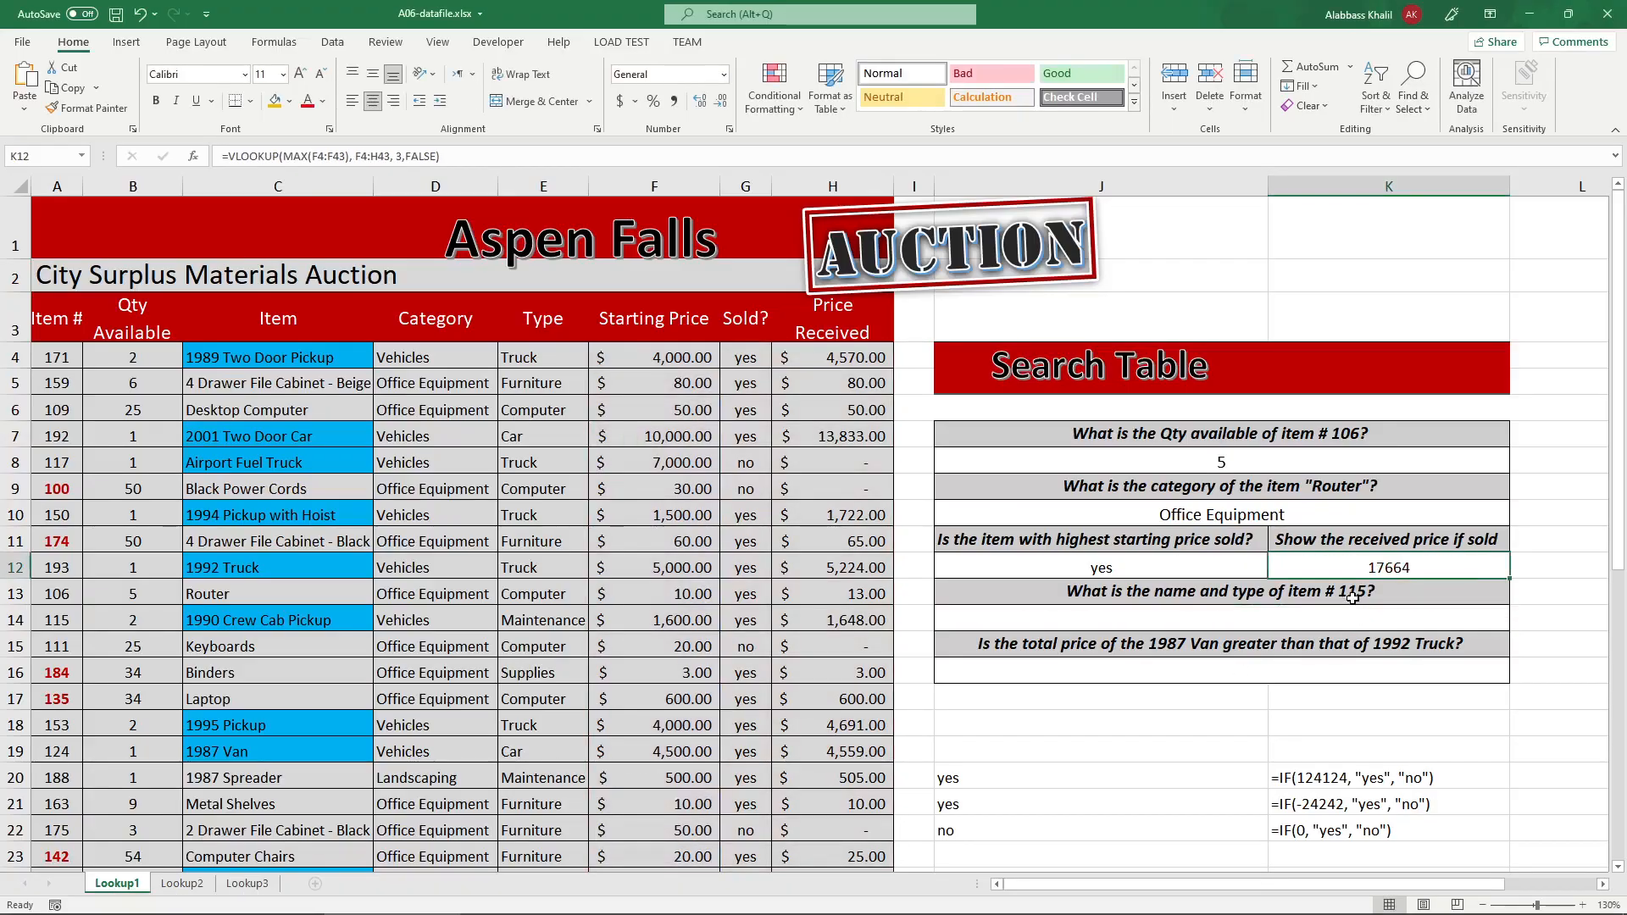
- Examine the wording of the received price question in K11
click(1331, 542)
double_click(1391, 539)
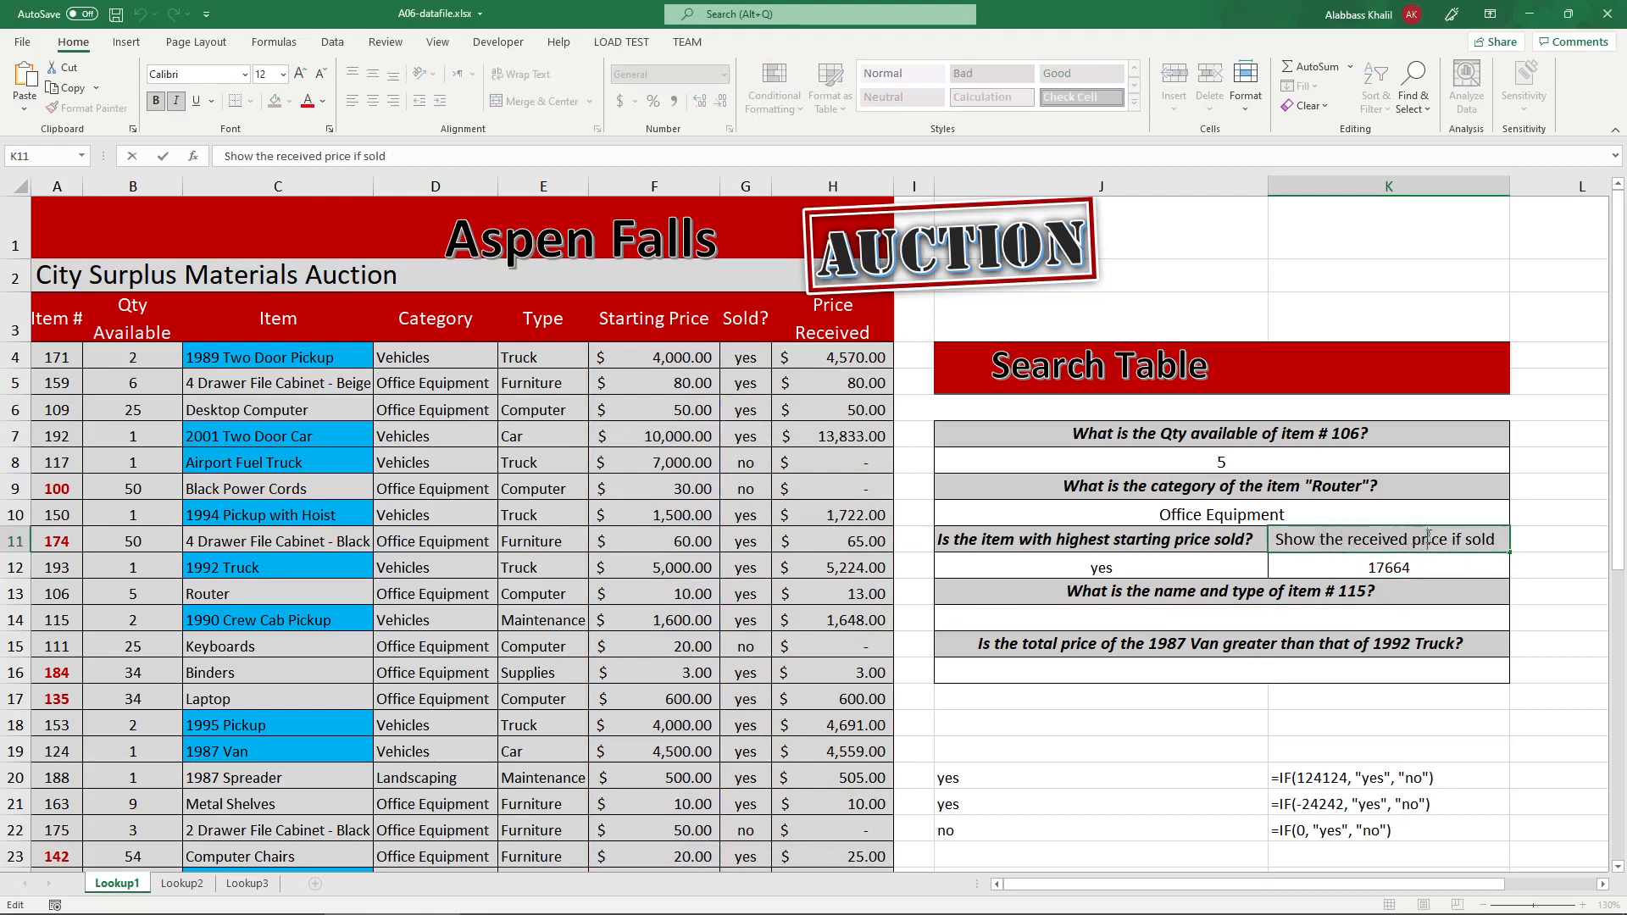
click(1498, 541)
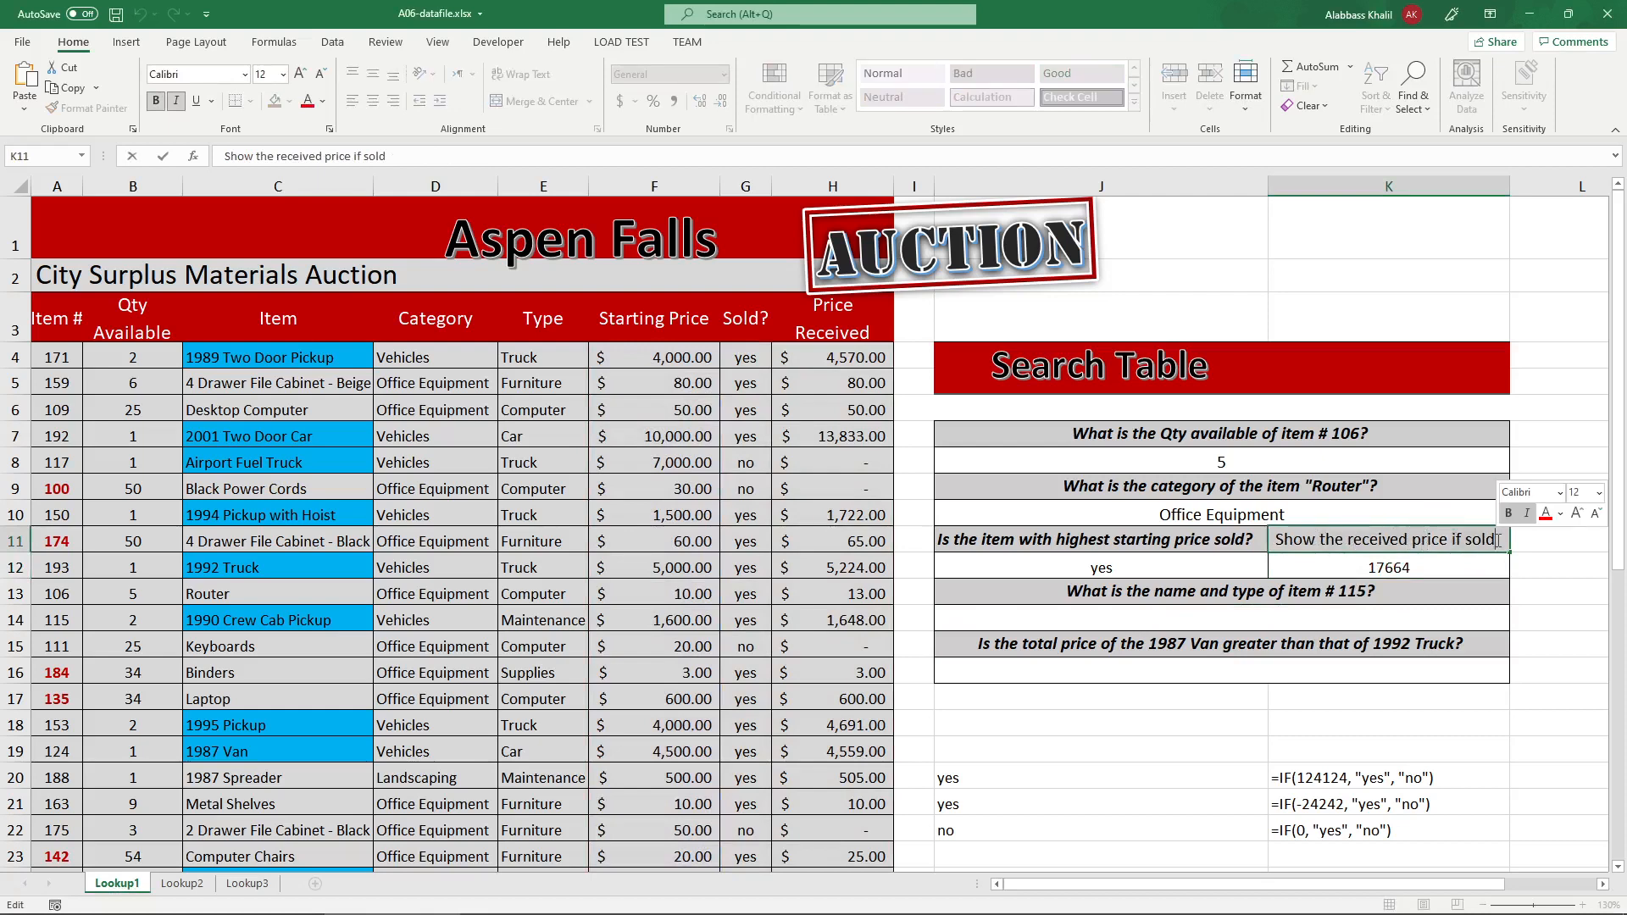
key(Return)
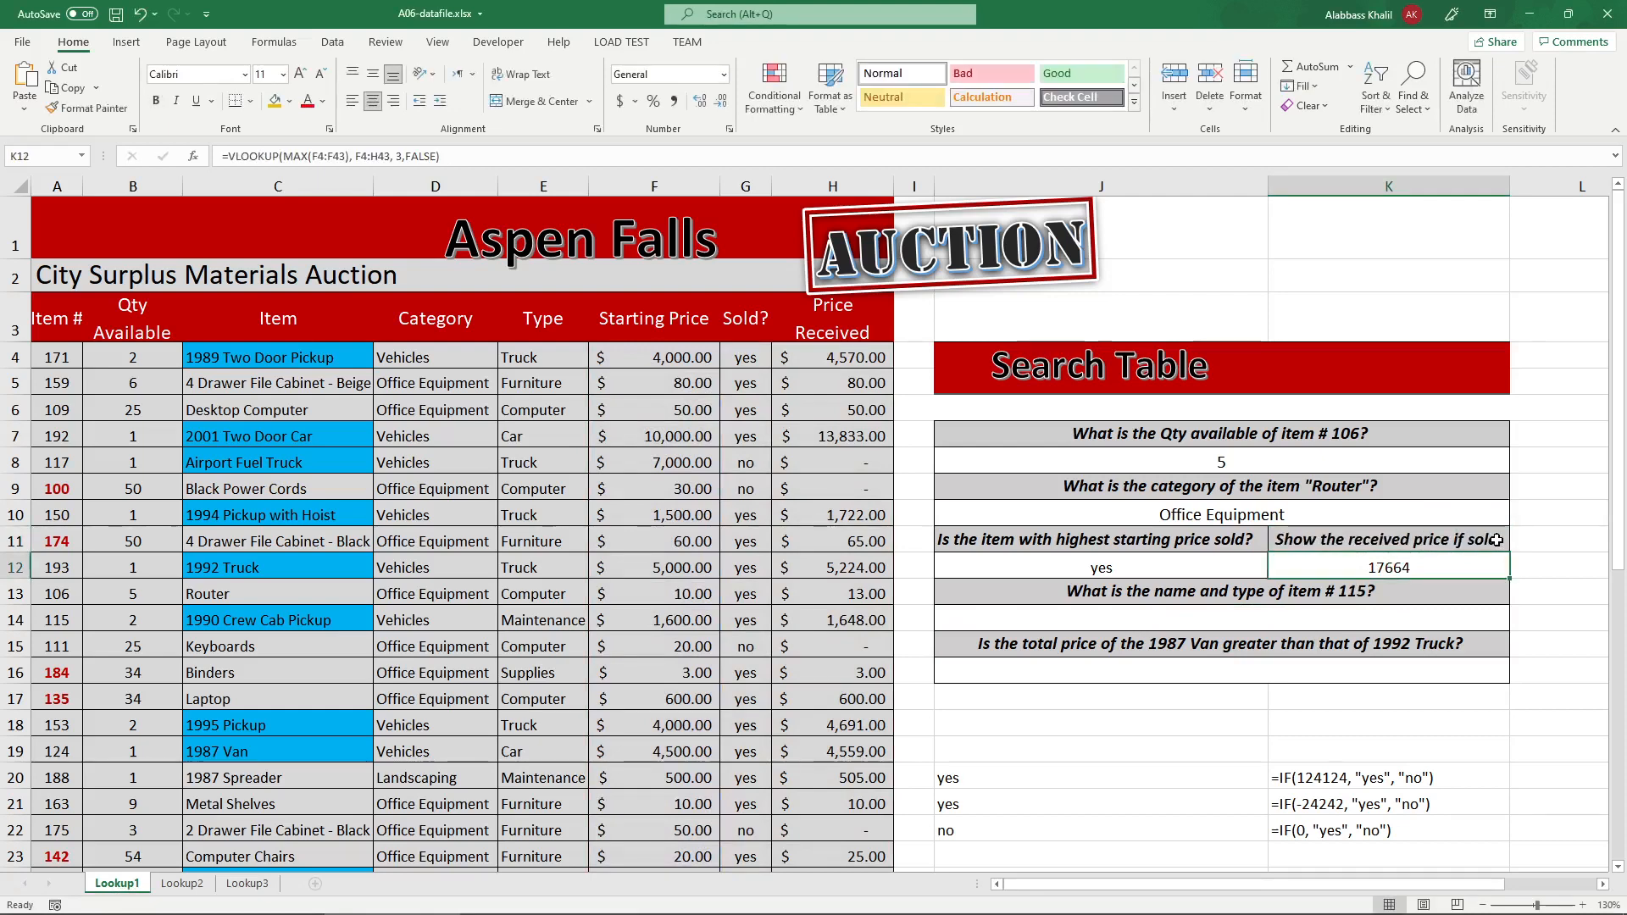
- Try entering no in J12 and 0 in K12 to illustrate an unsold item, and undo both entries
click(1202, 578)
text(no)
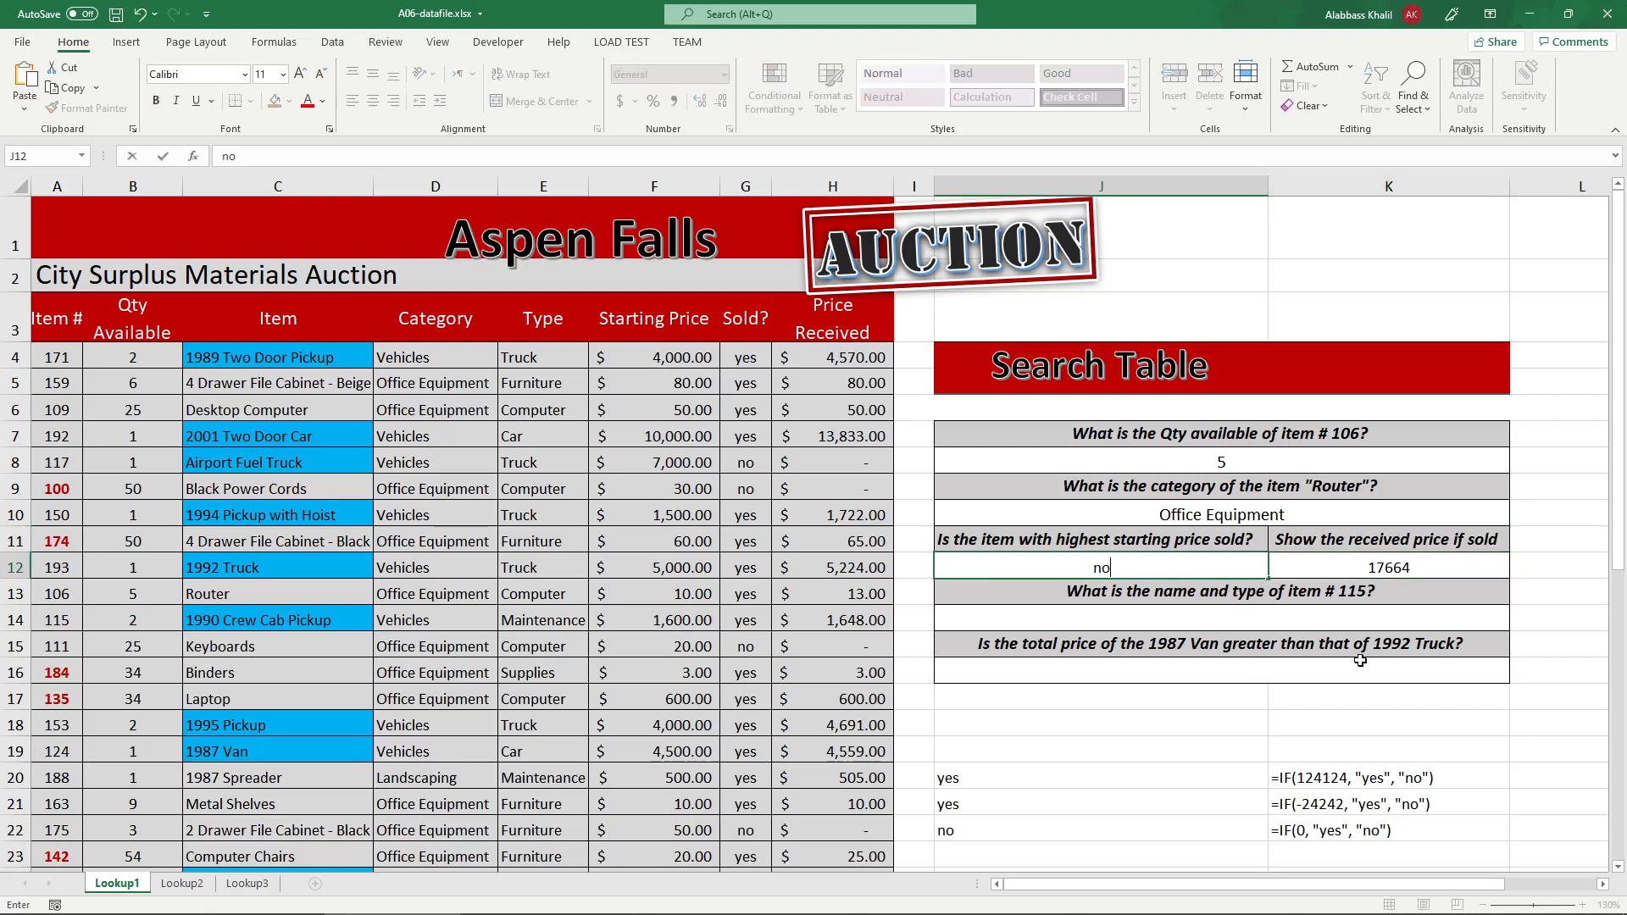
key(Tab)
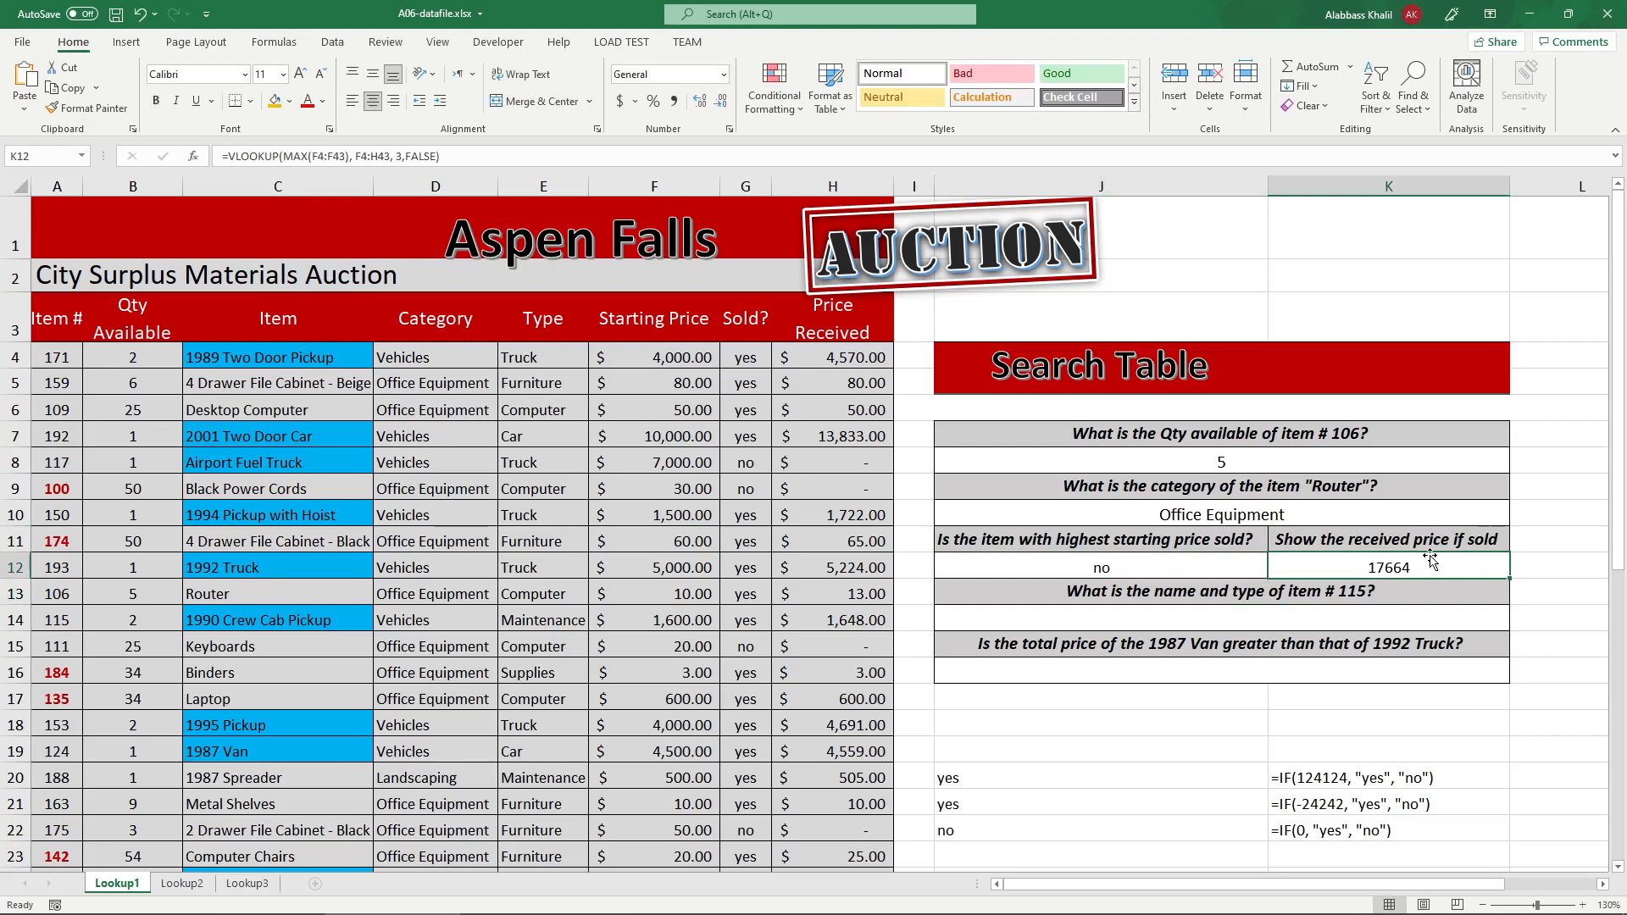
key(Return)
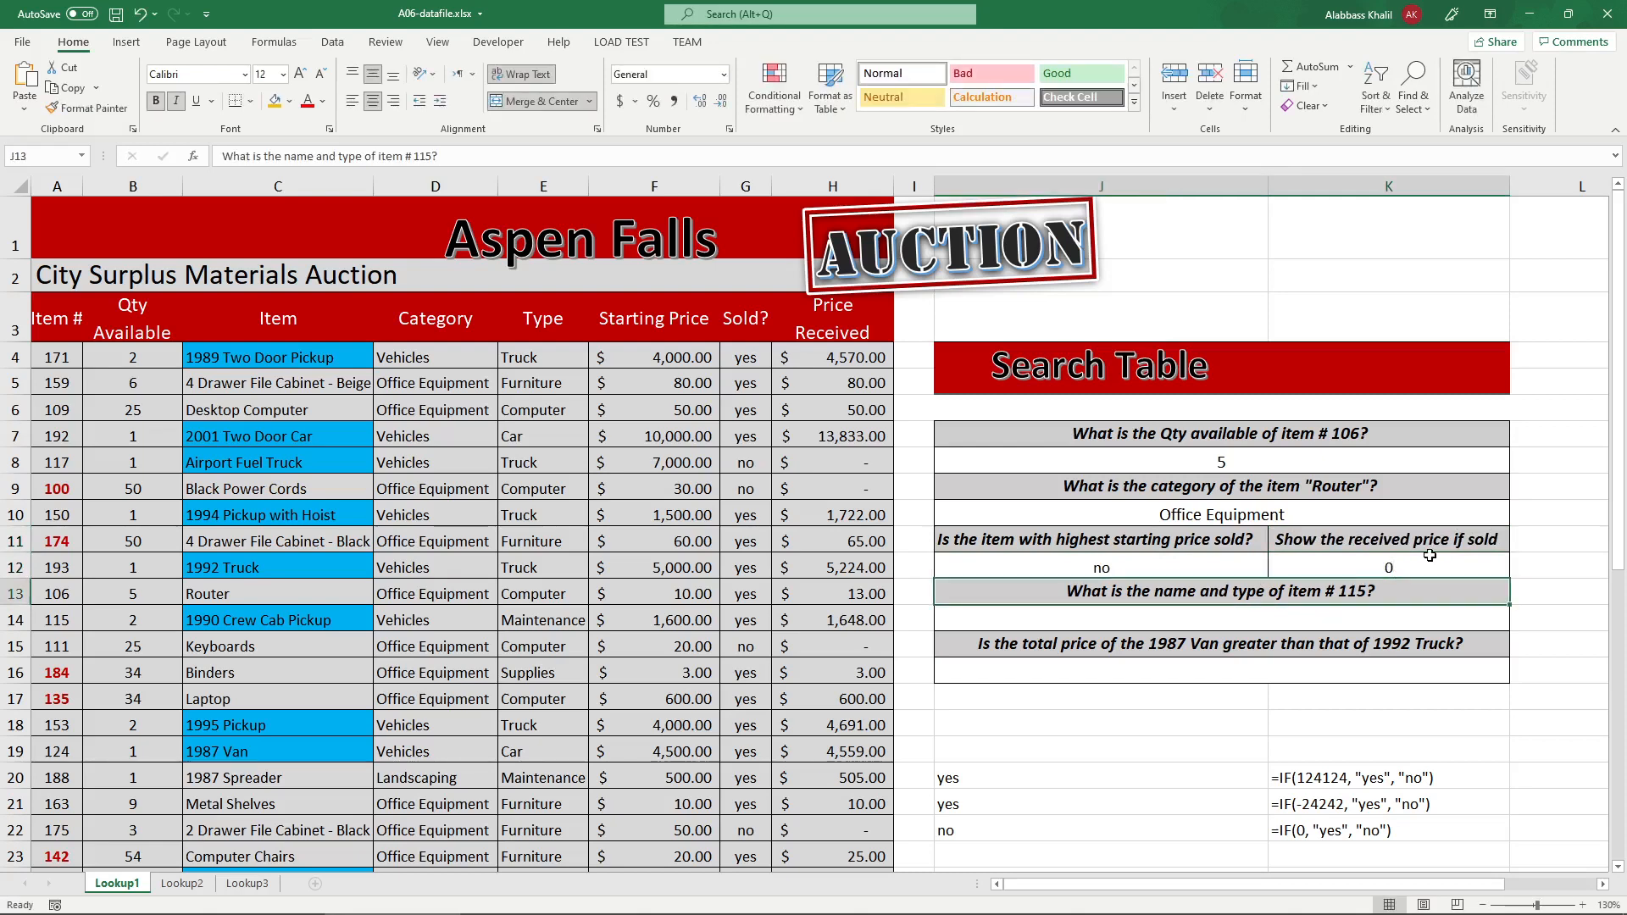
click(1430, 555)
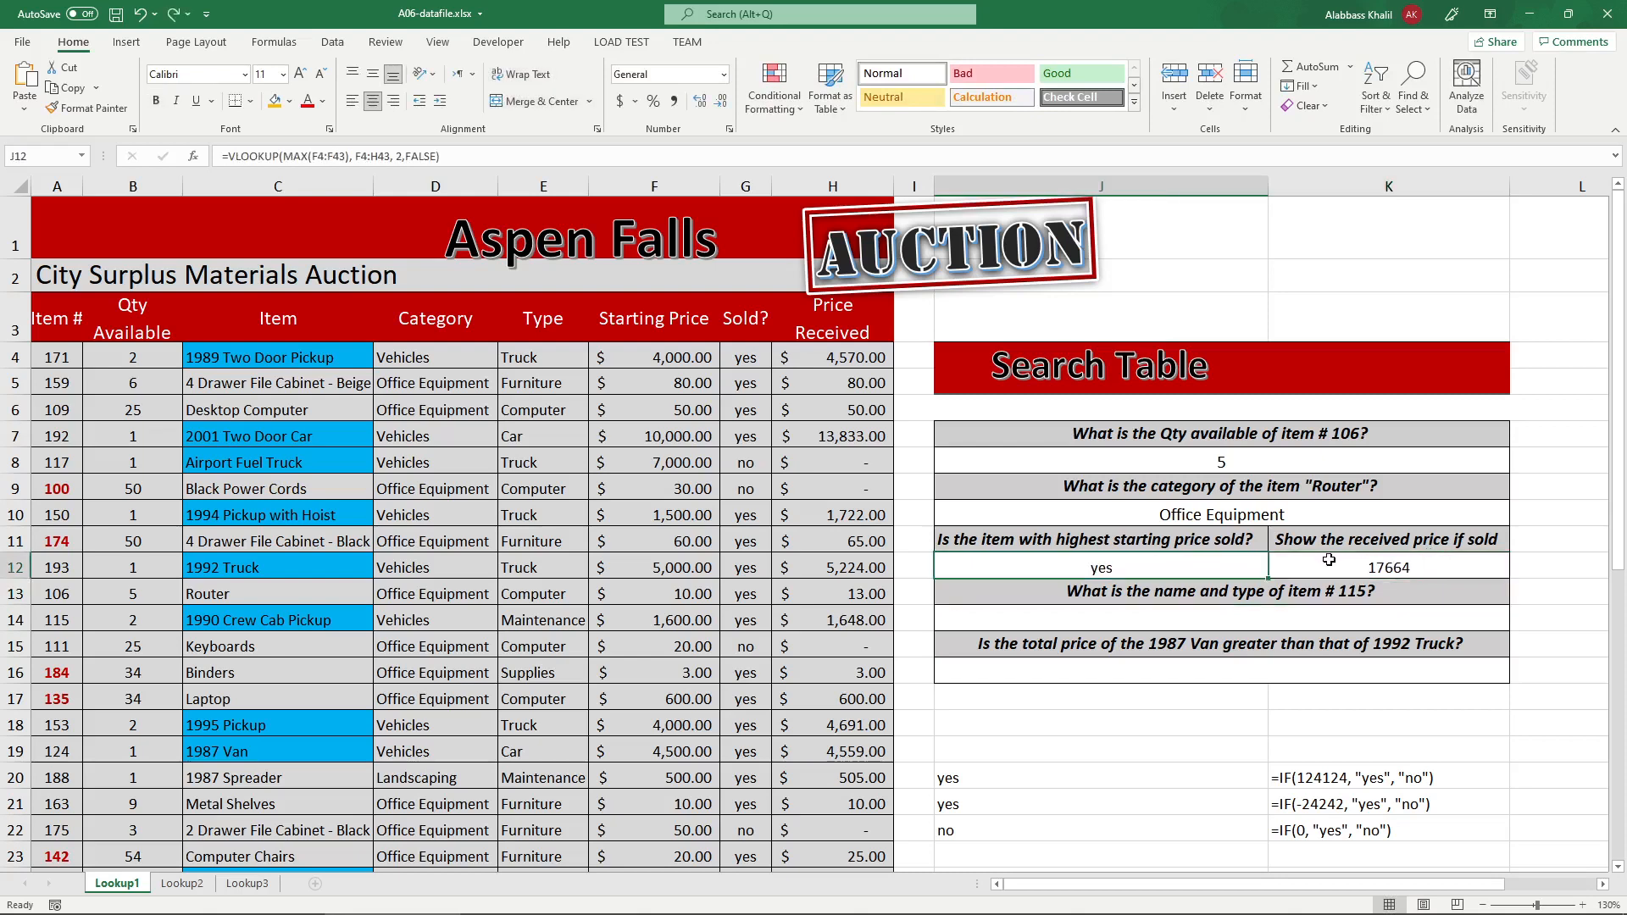
- Wrap the K12 lookup in an IF so the formula reads =IF(J12 = "yes", VLOOKUP(MAX(F4:F43), F4:H43, 3,FALSE), "Not sold")
double_click(1331, 561)
click(1183, 567)
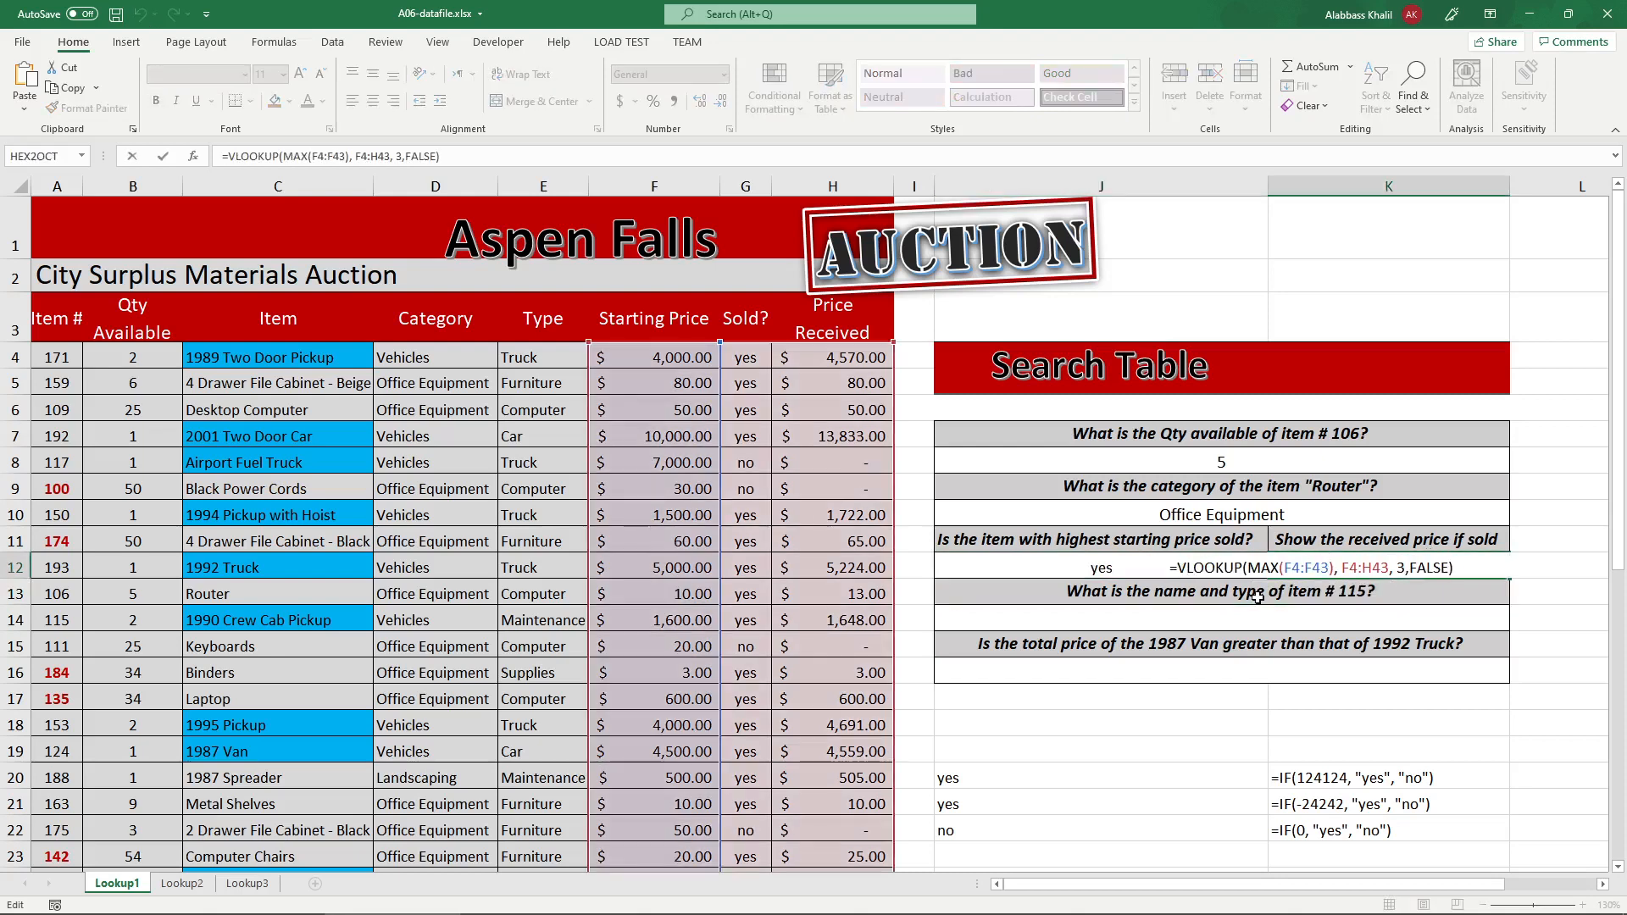
text(IF()
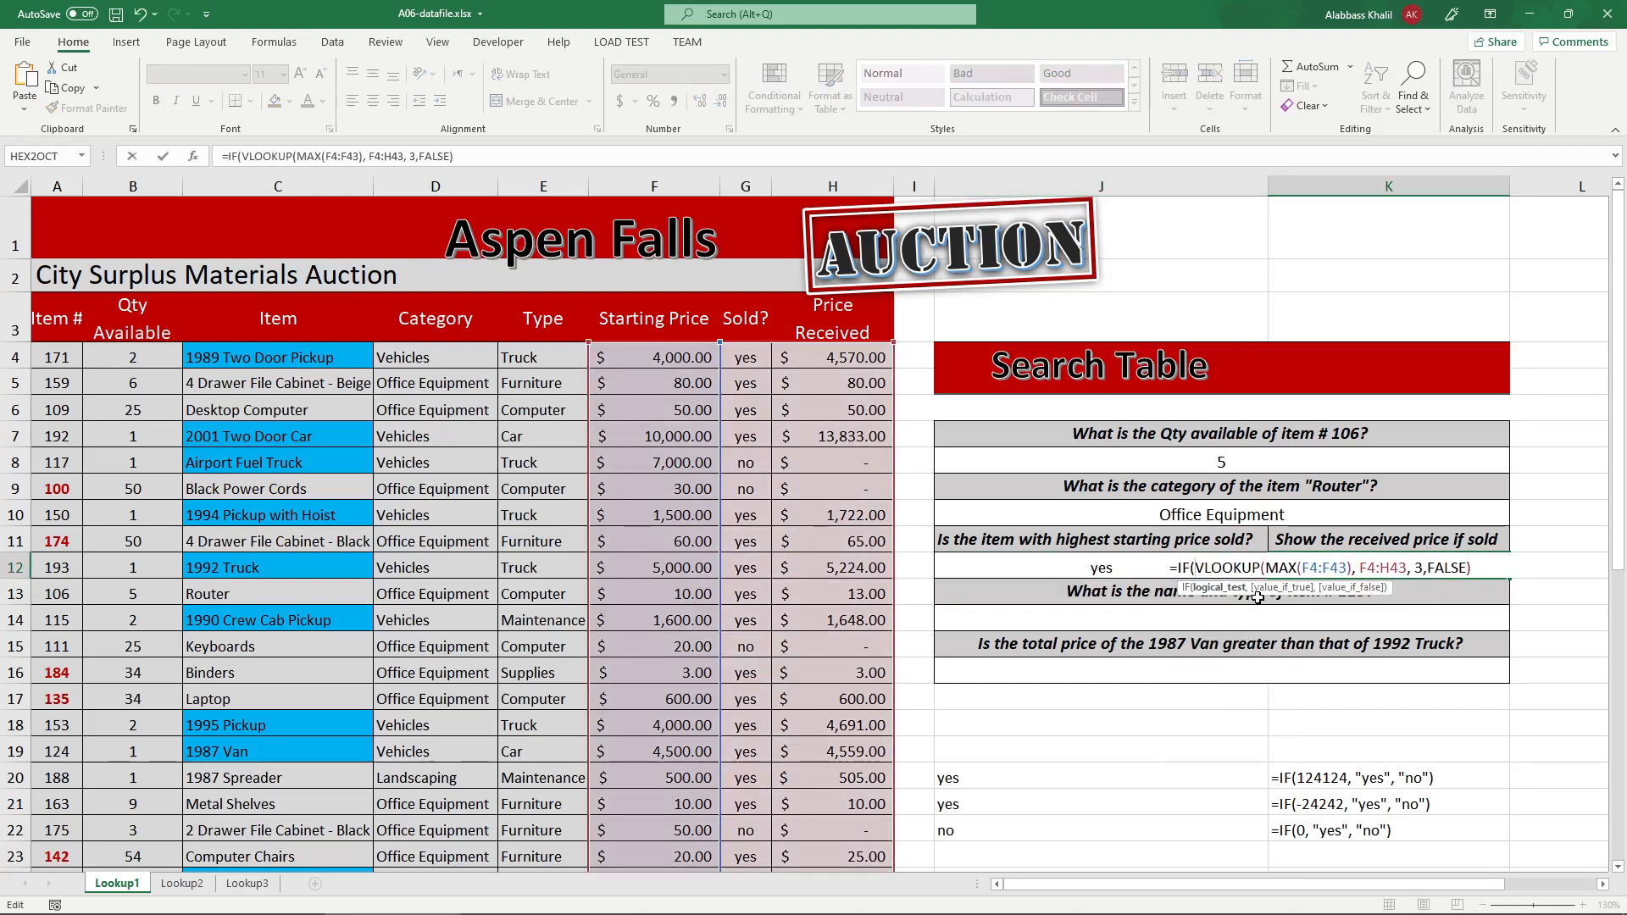
click(990, 564)
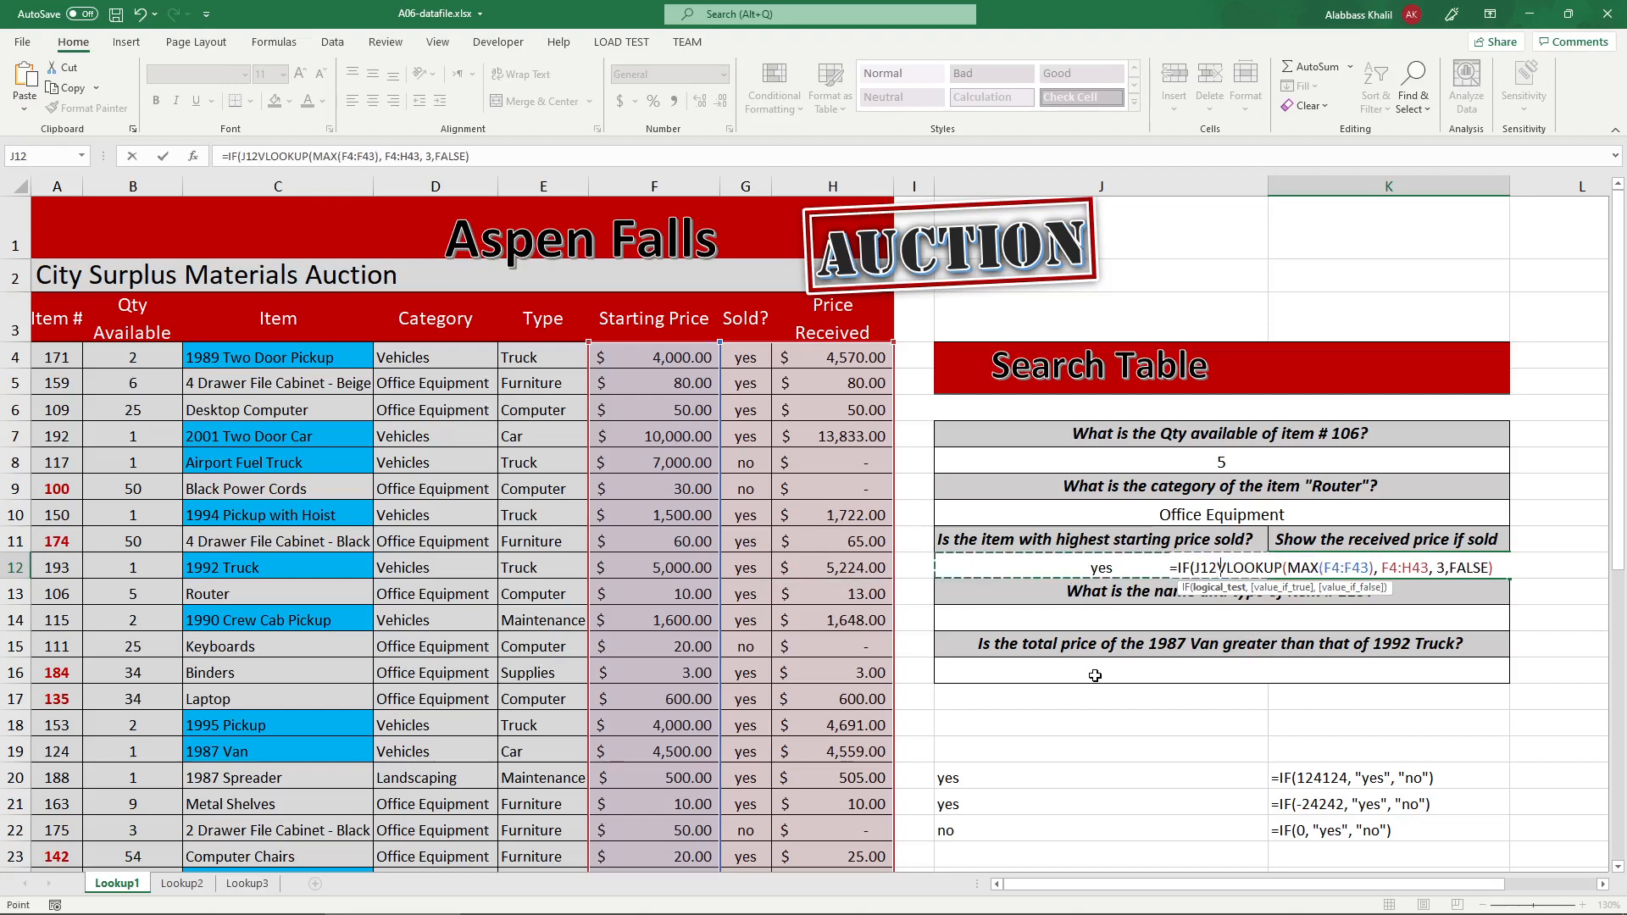
text(= ")
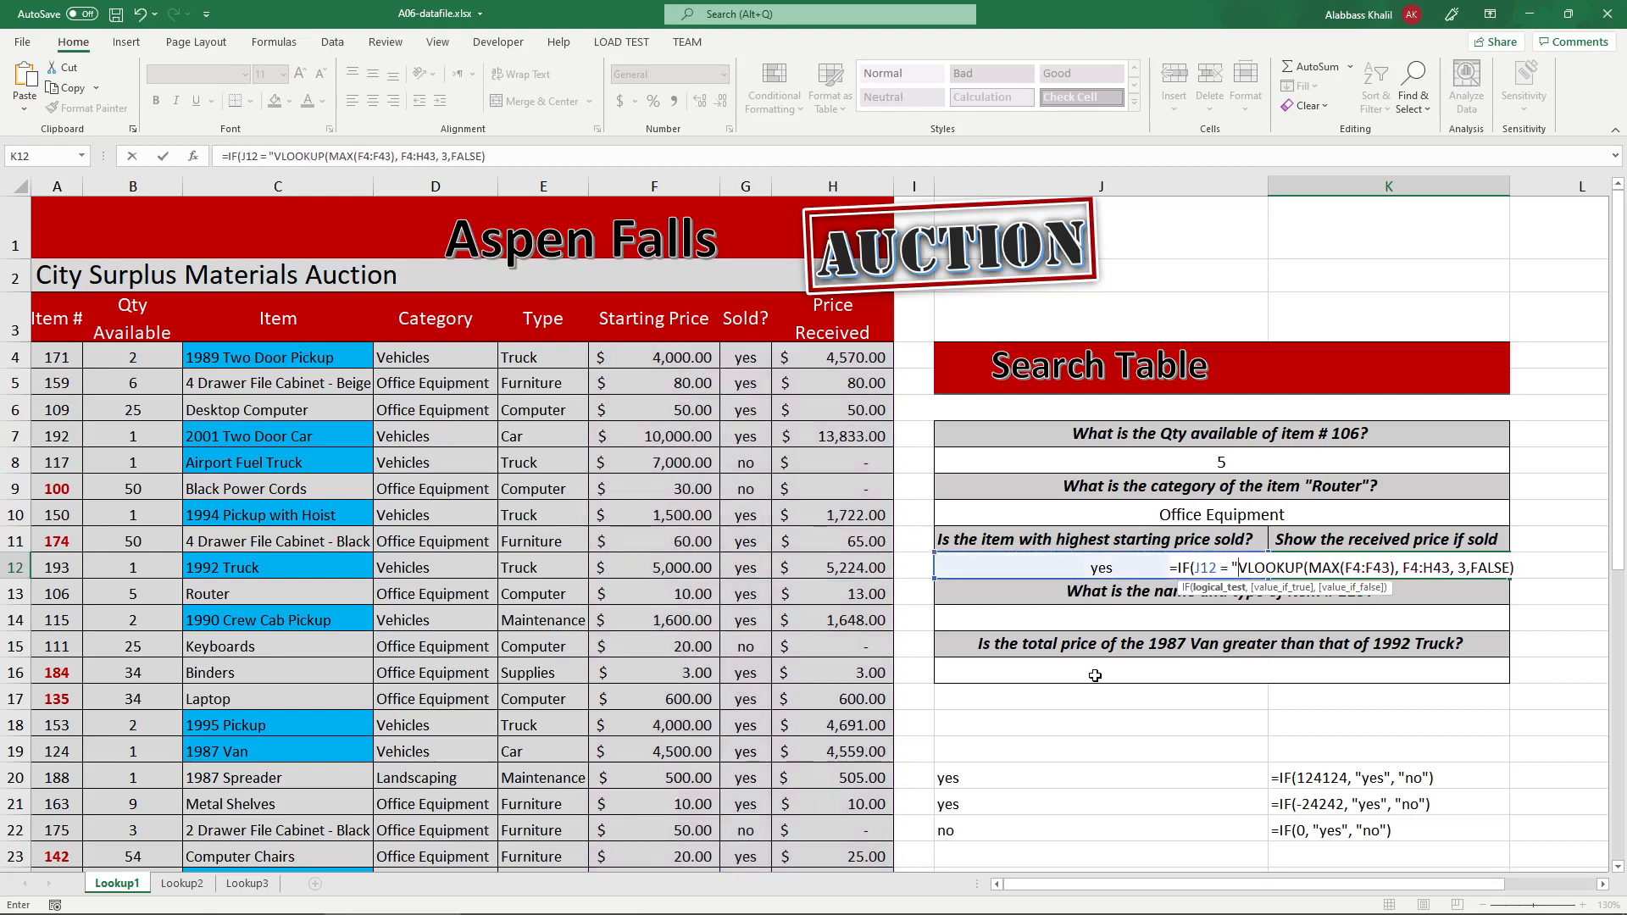
text(yes", )
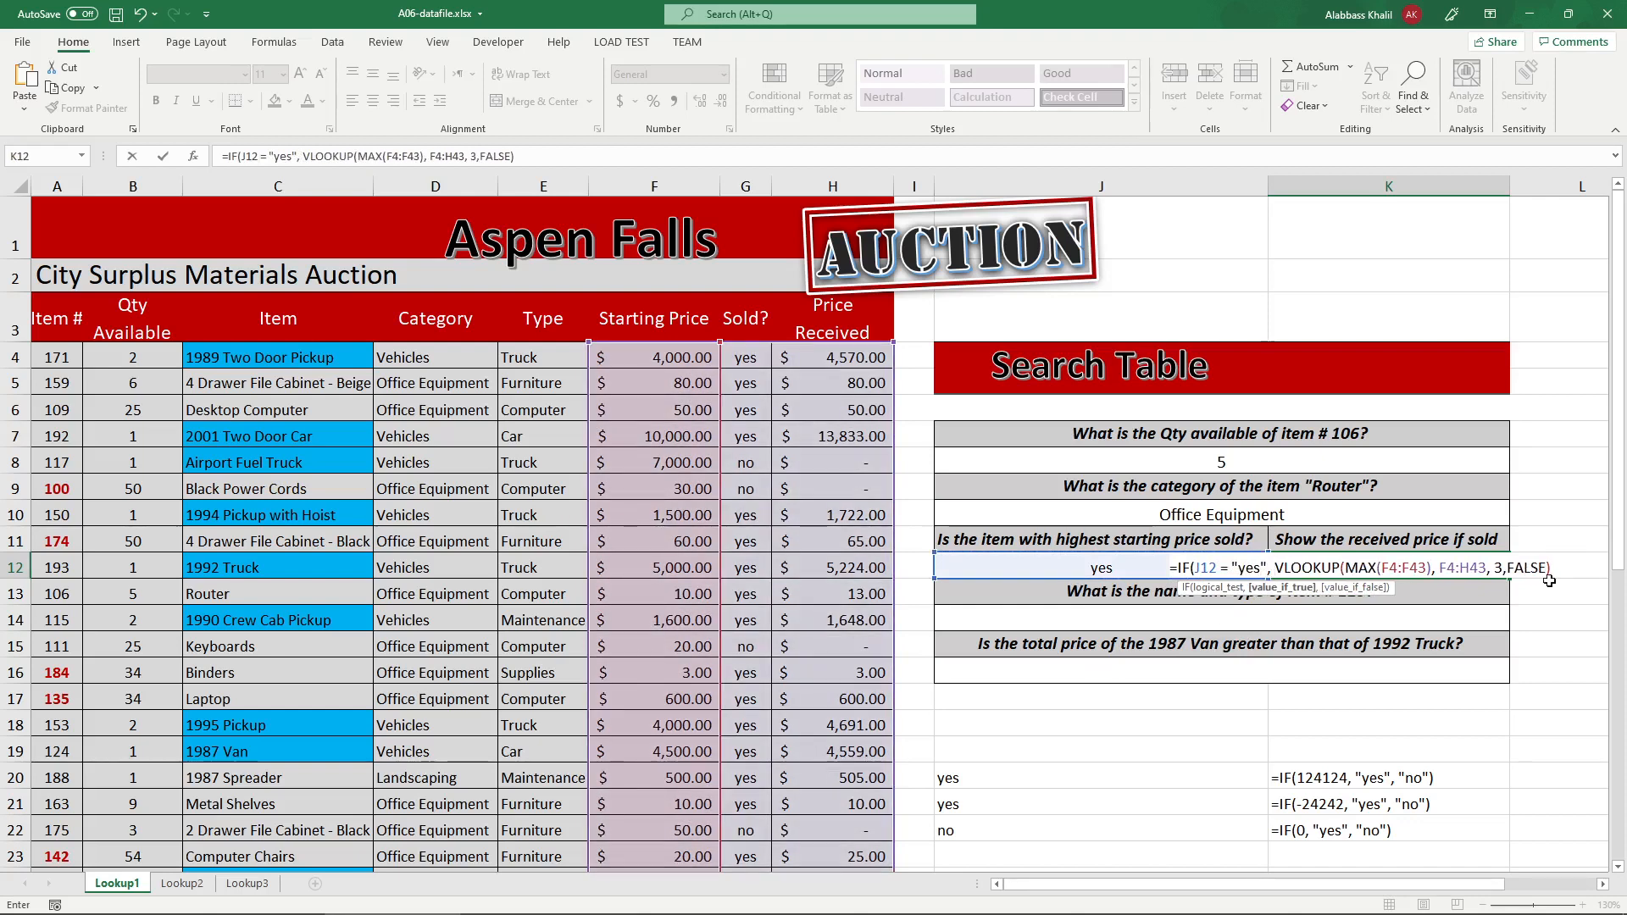
text(,)
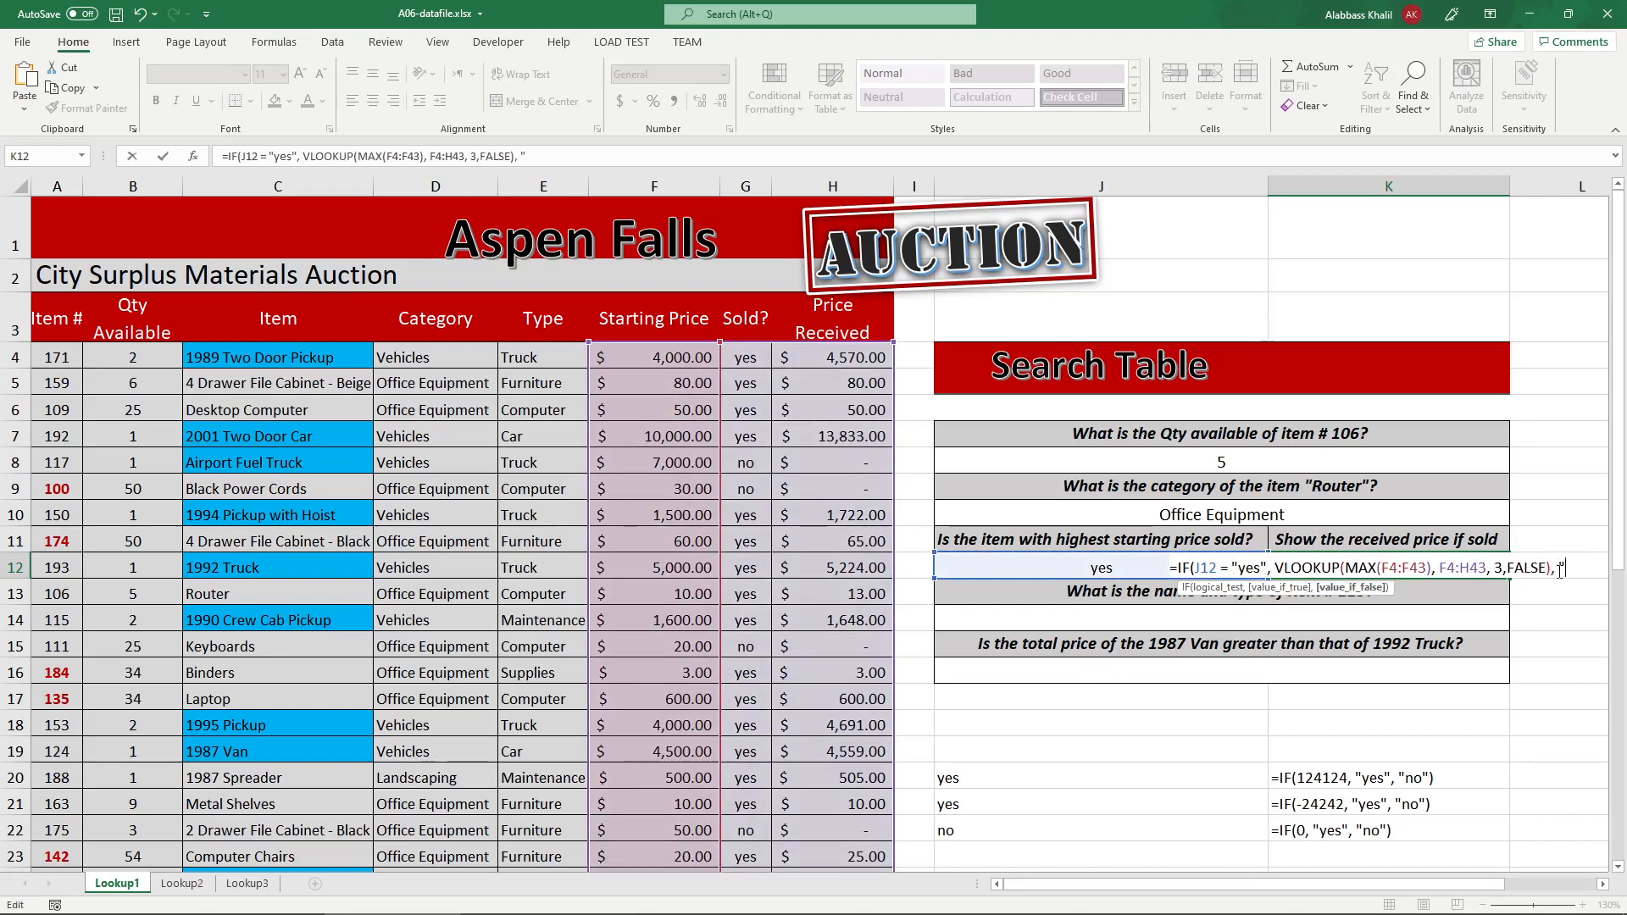
text( "Not sold"))
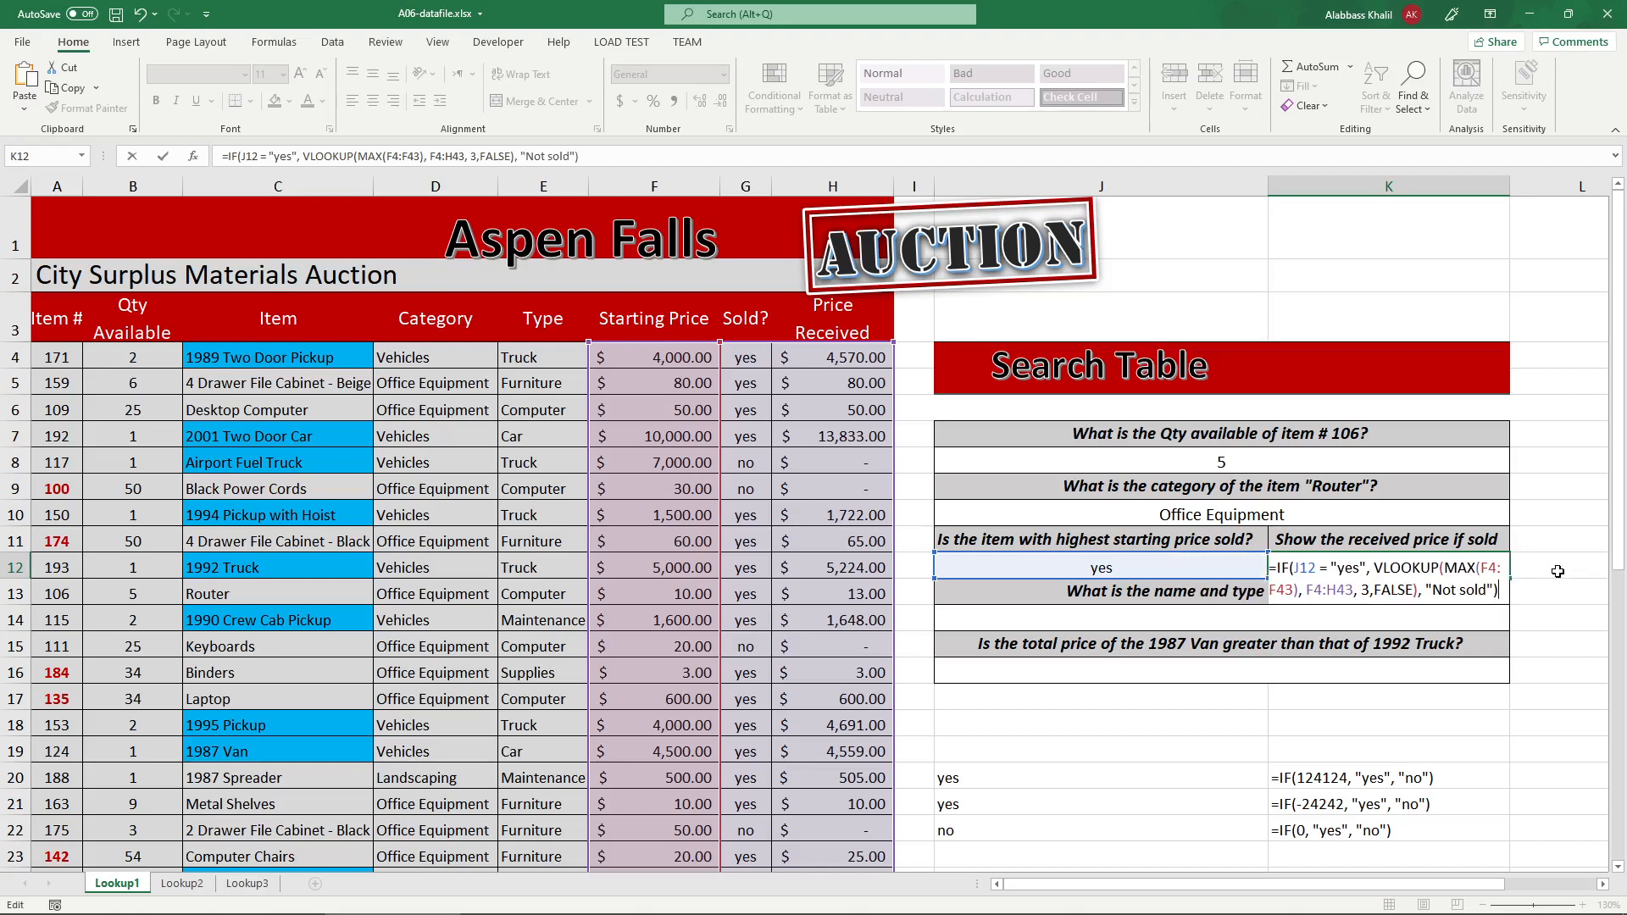
key(Return)
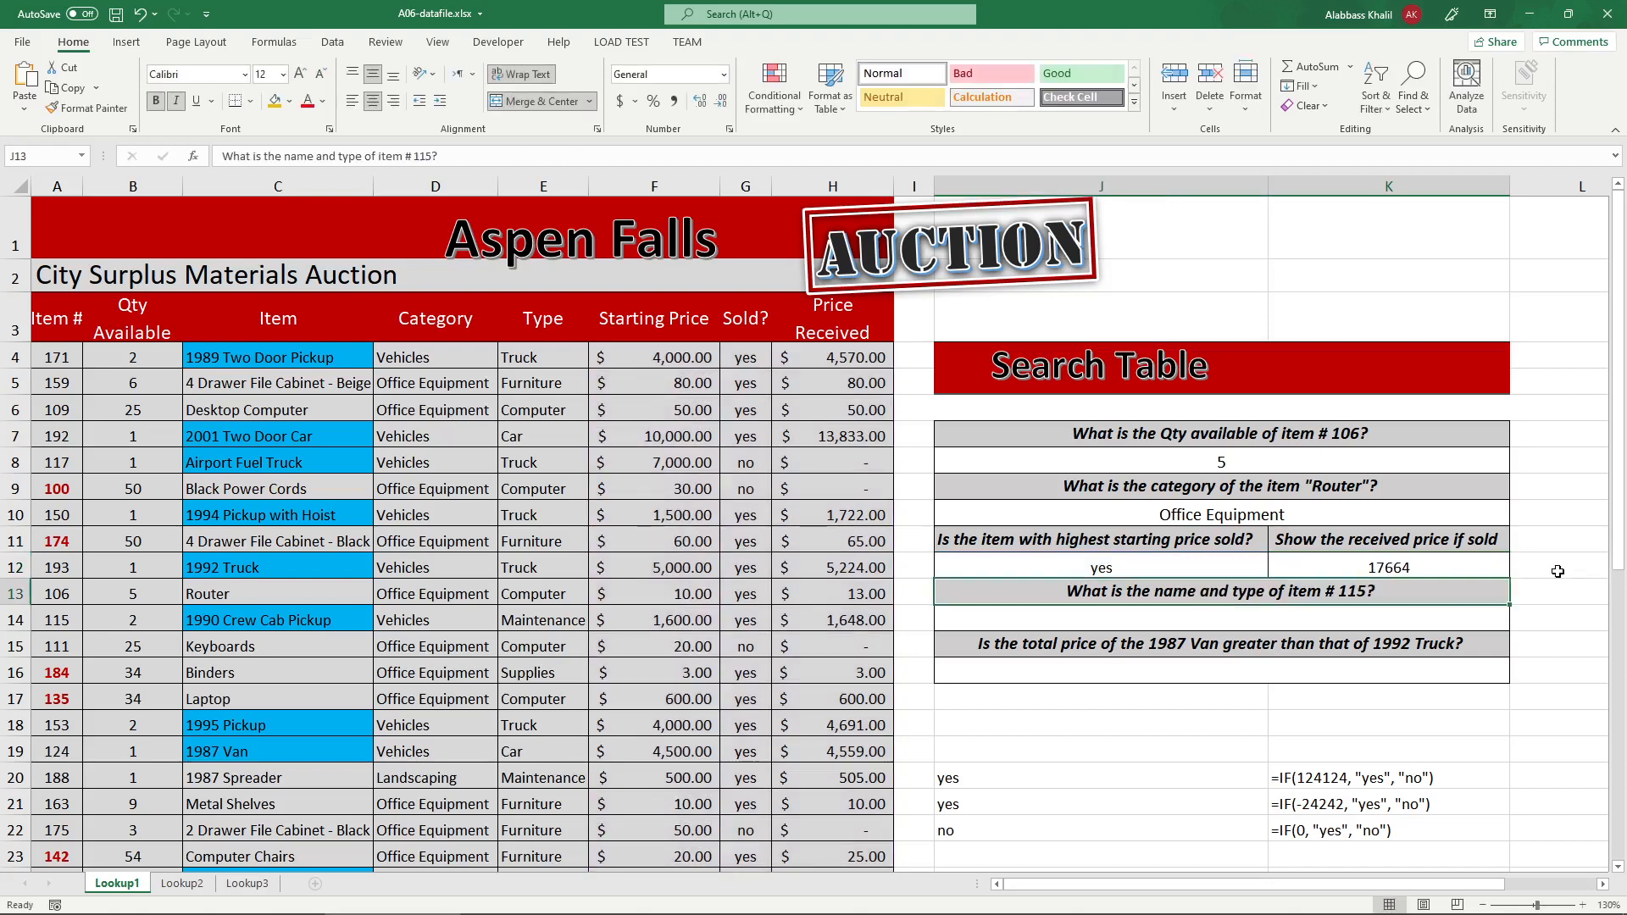
- Test the K12 formula by entering no in J12, and undo the entry
click(1038, 572)
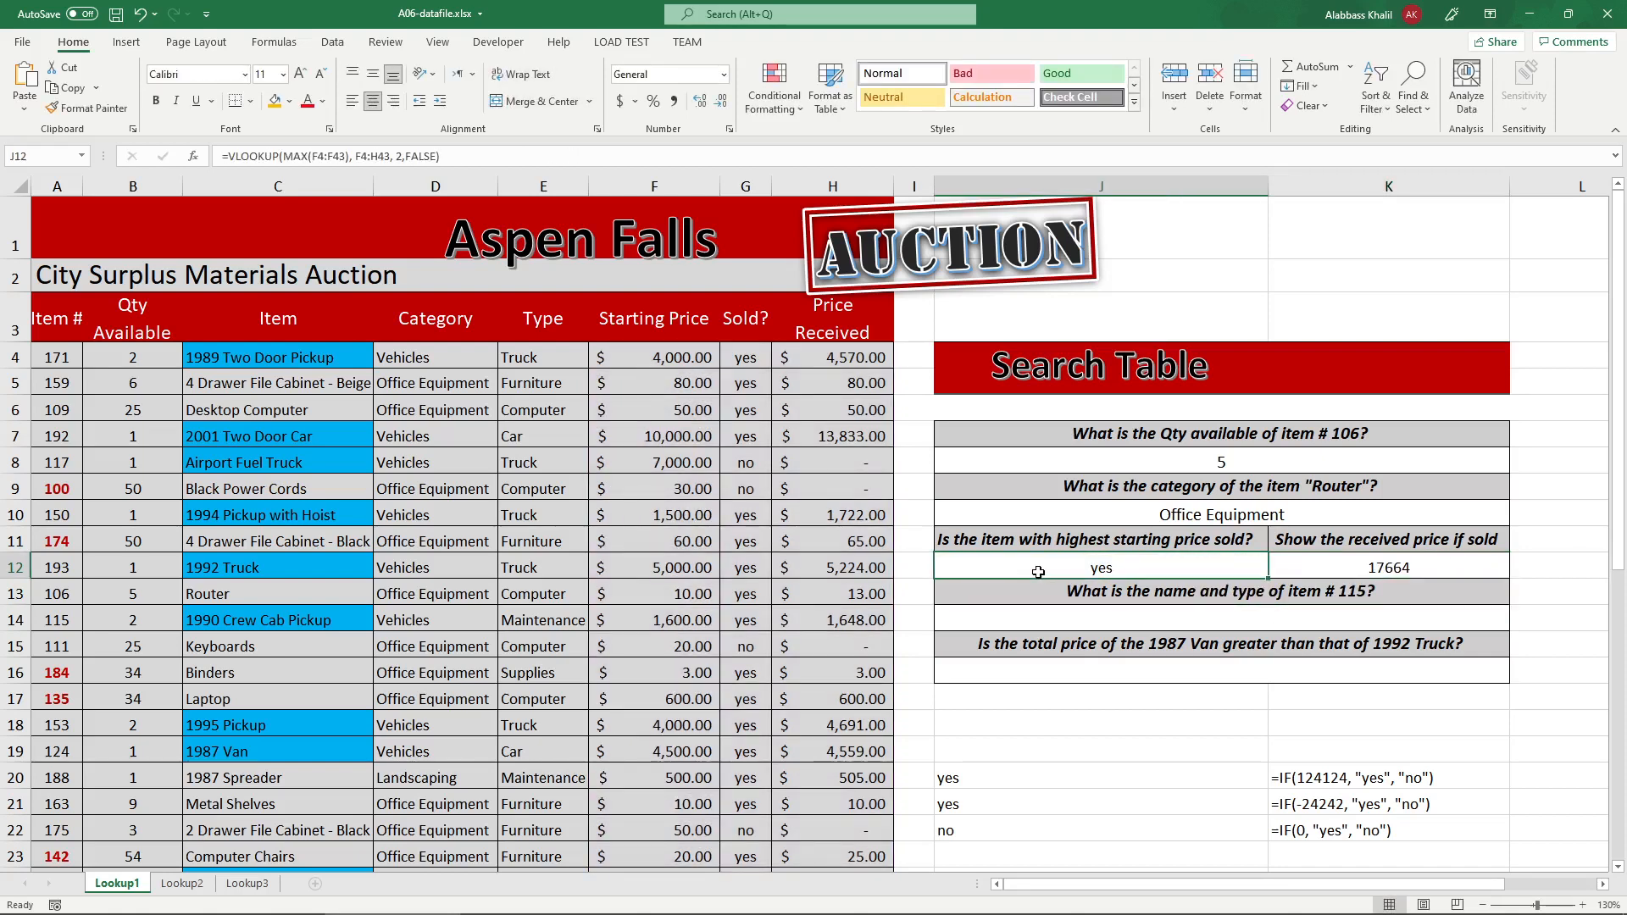
text(no)
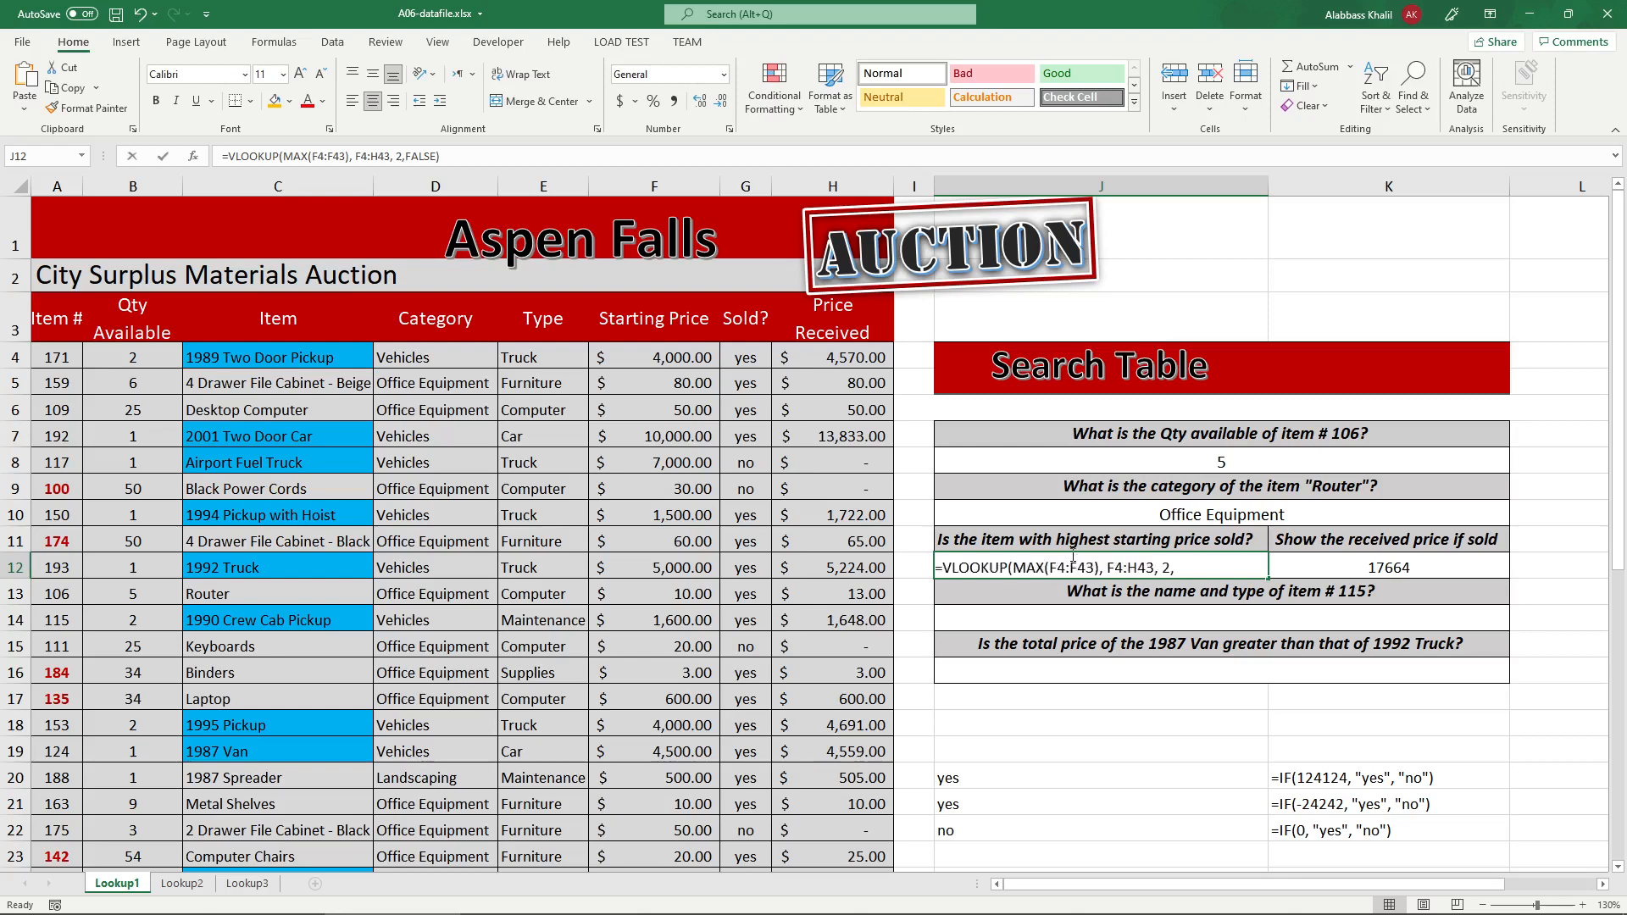
key(Tab)
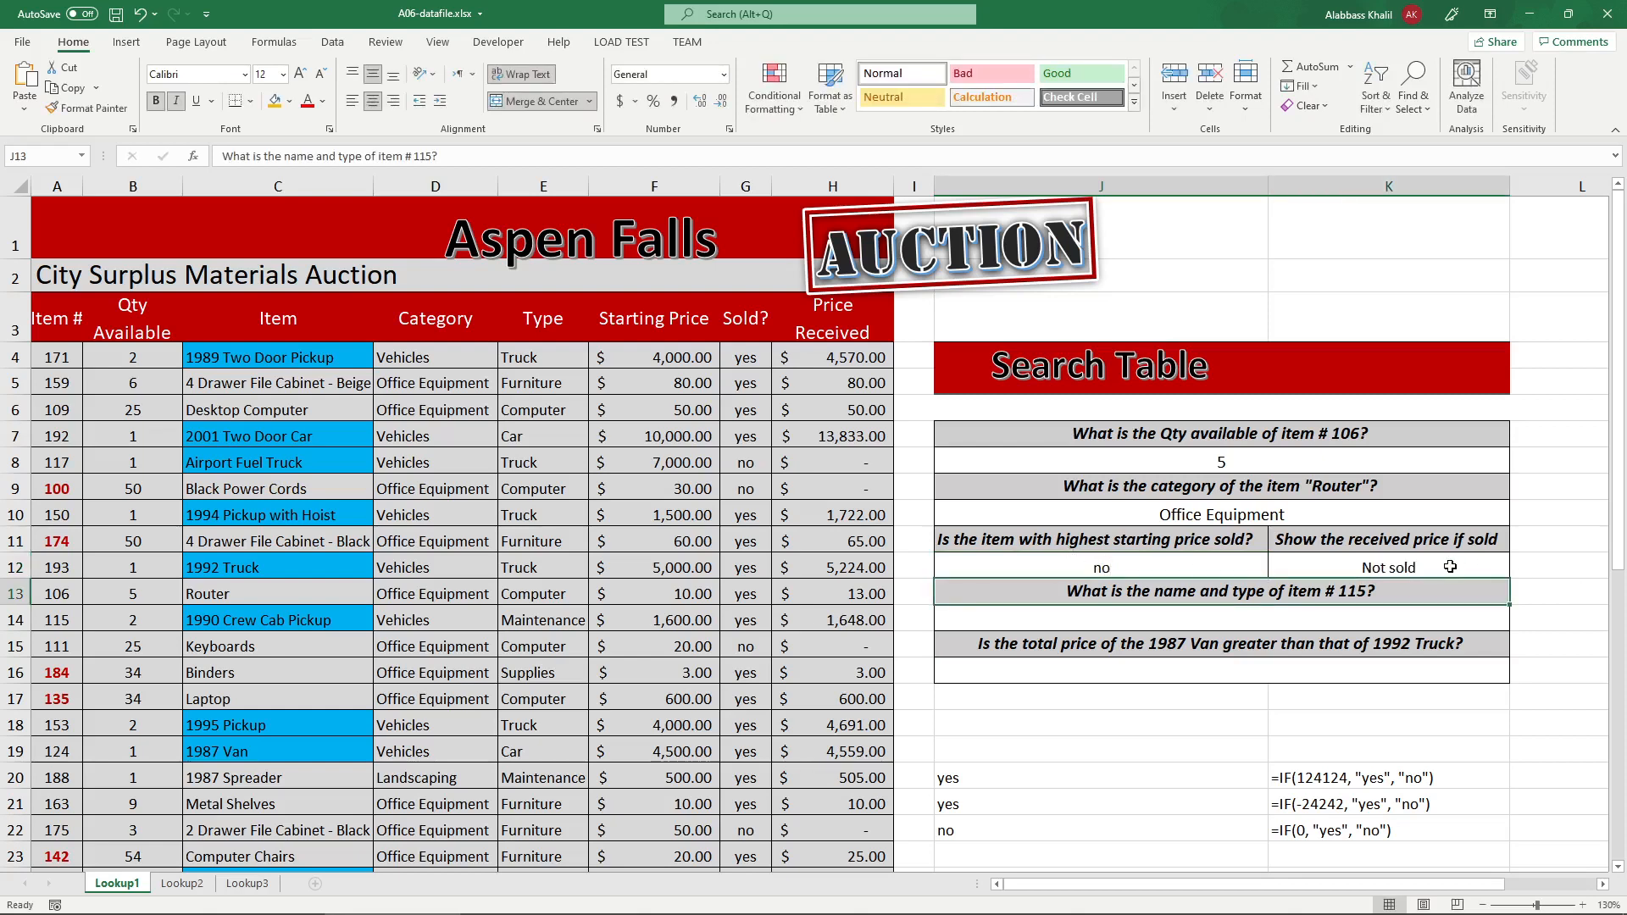
key(ctrl+z)
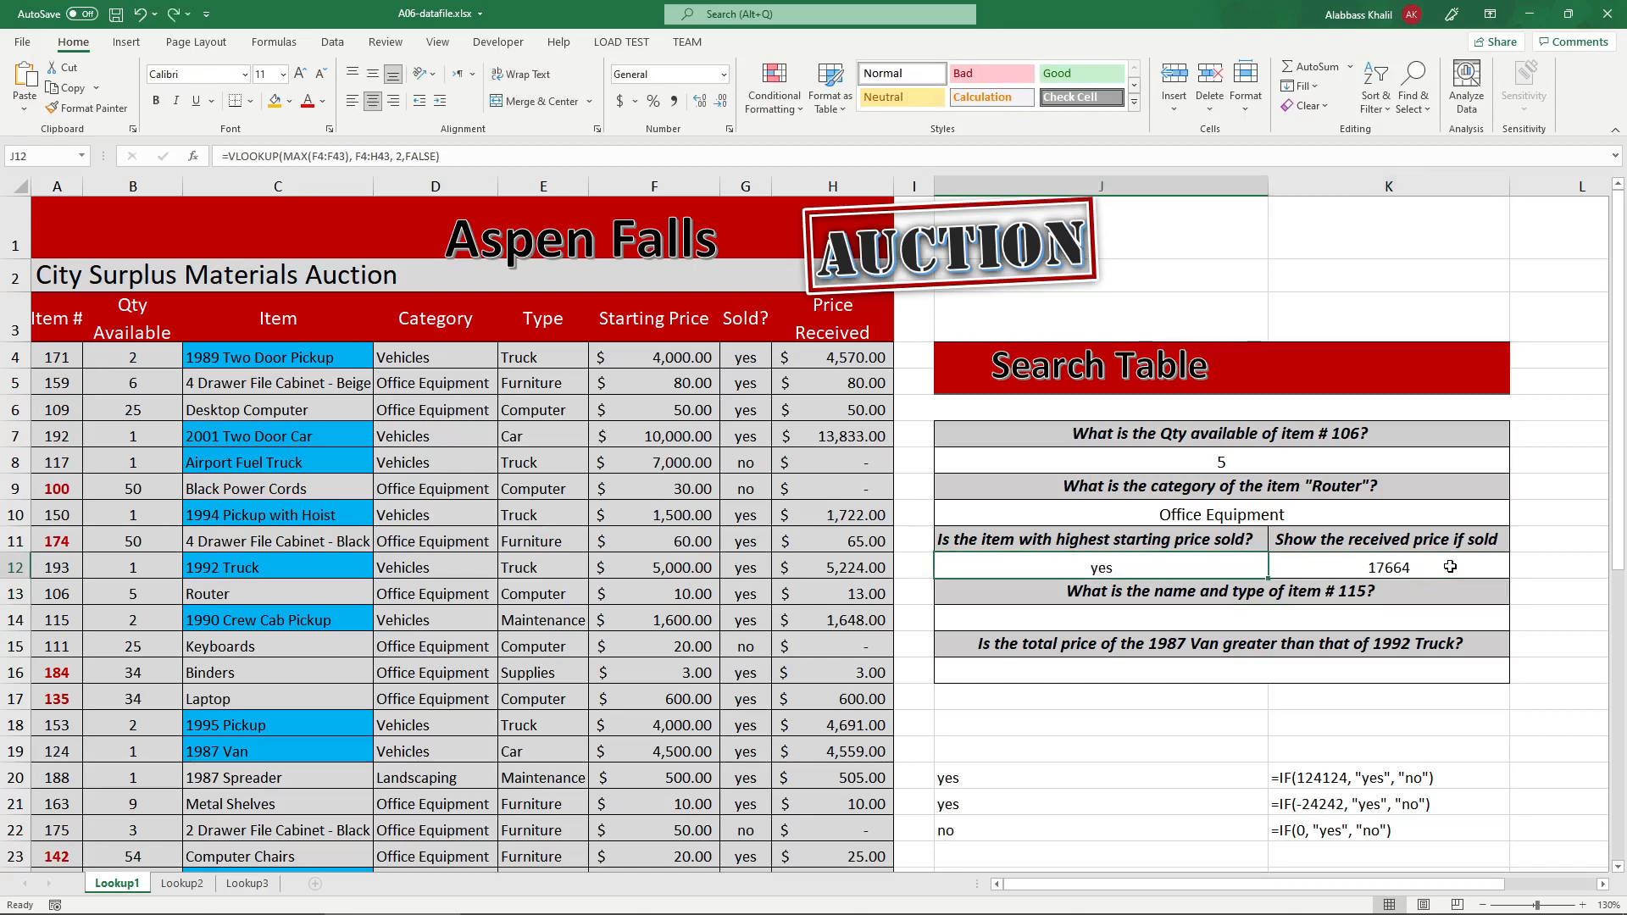
- Try setting the 1972 Bulldozer's sold entry in G38 to no, and check the answers in J12 and K12
scroll(761, 683, down, 3)
scroll(762, 683, down, 2)
click(749, 791)
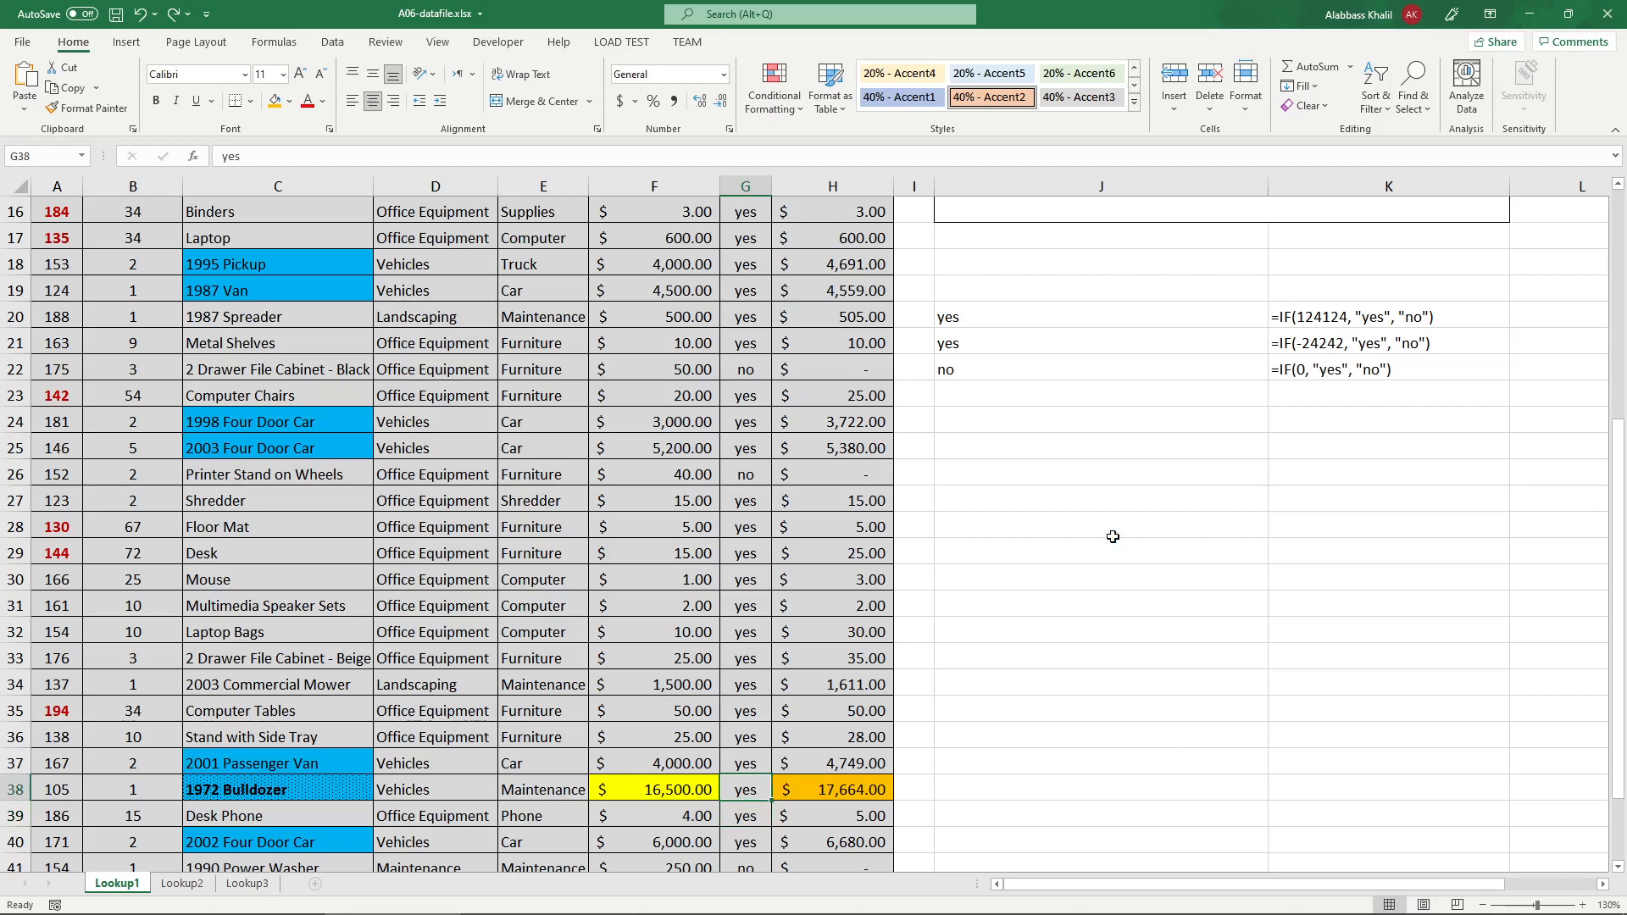
scroll(1113, 537, down, 2)
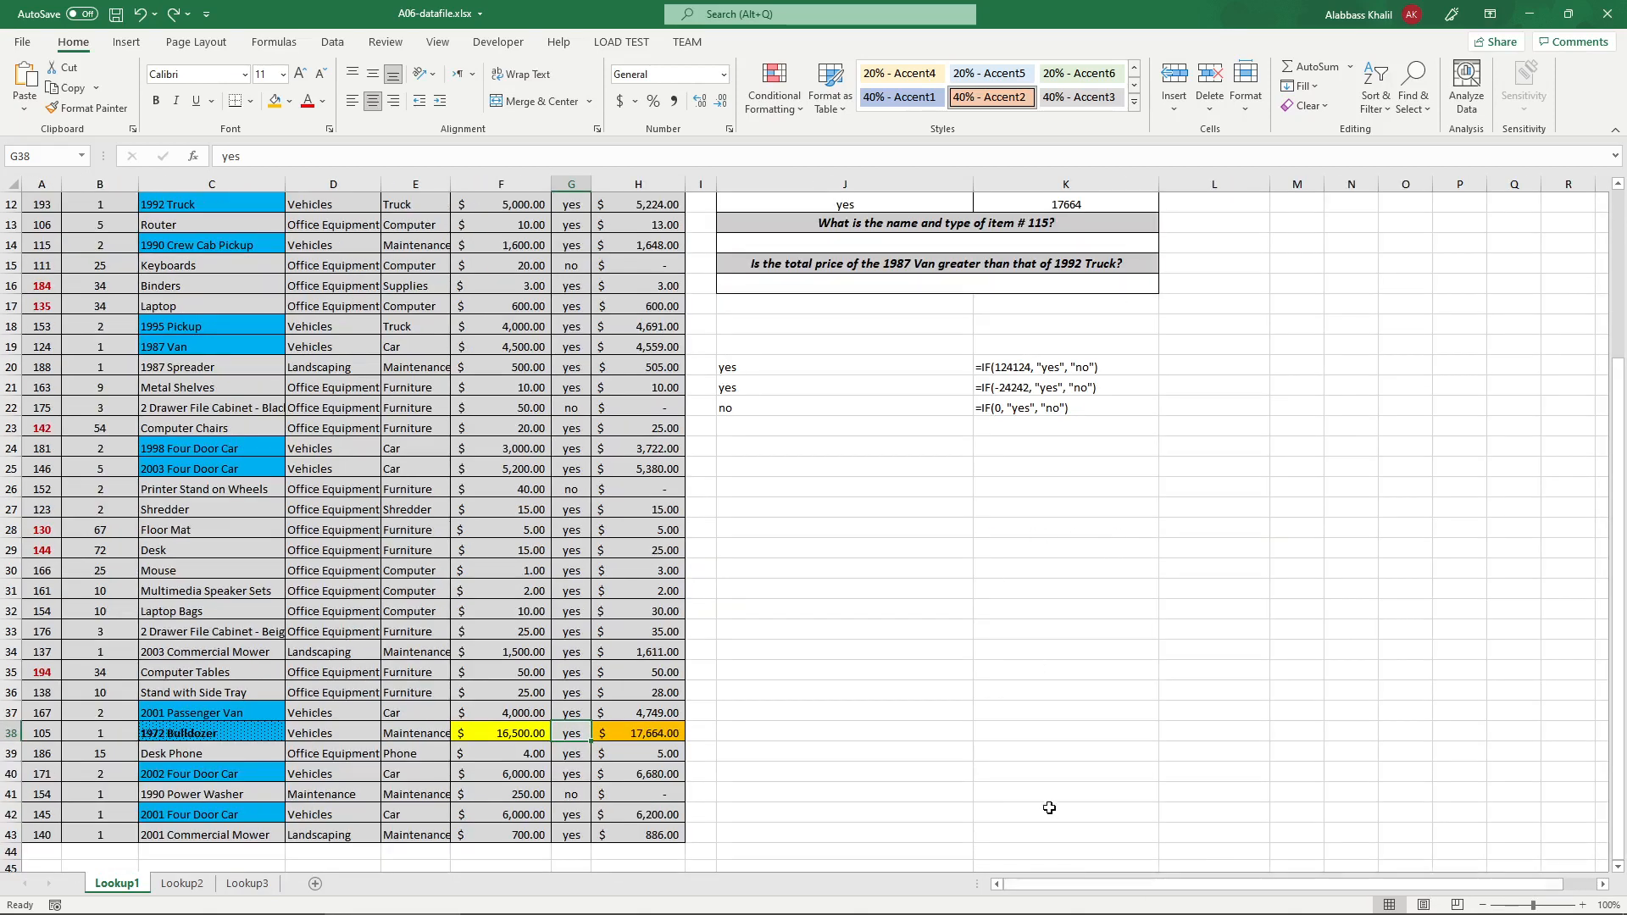
scroll(1048, 806, up, 1)
click(1036, 268)
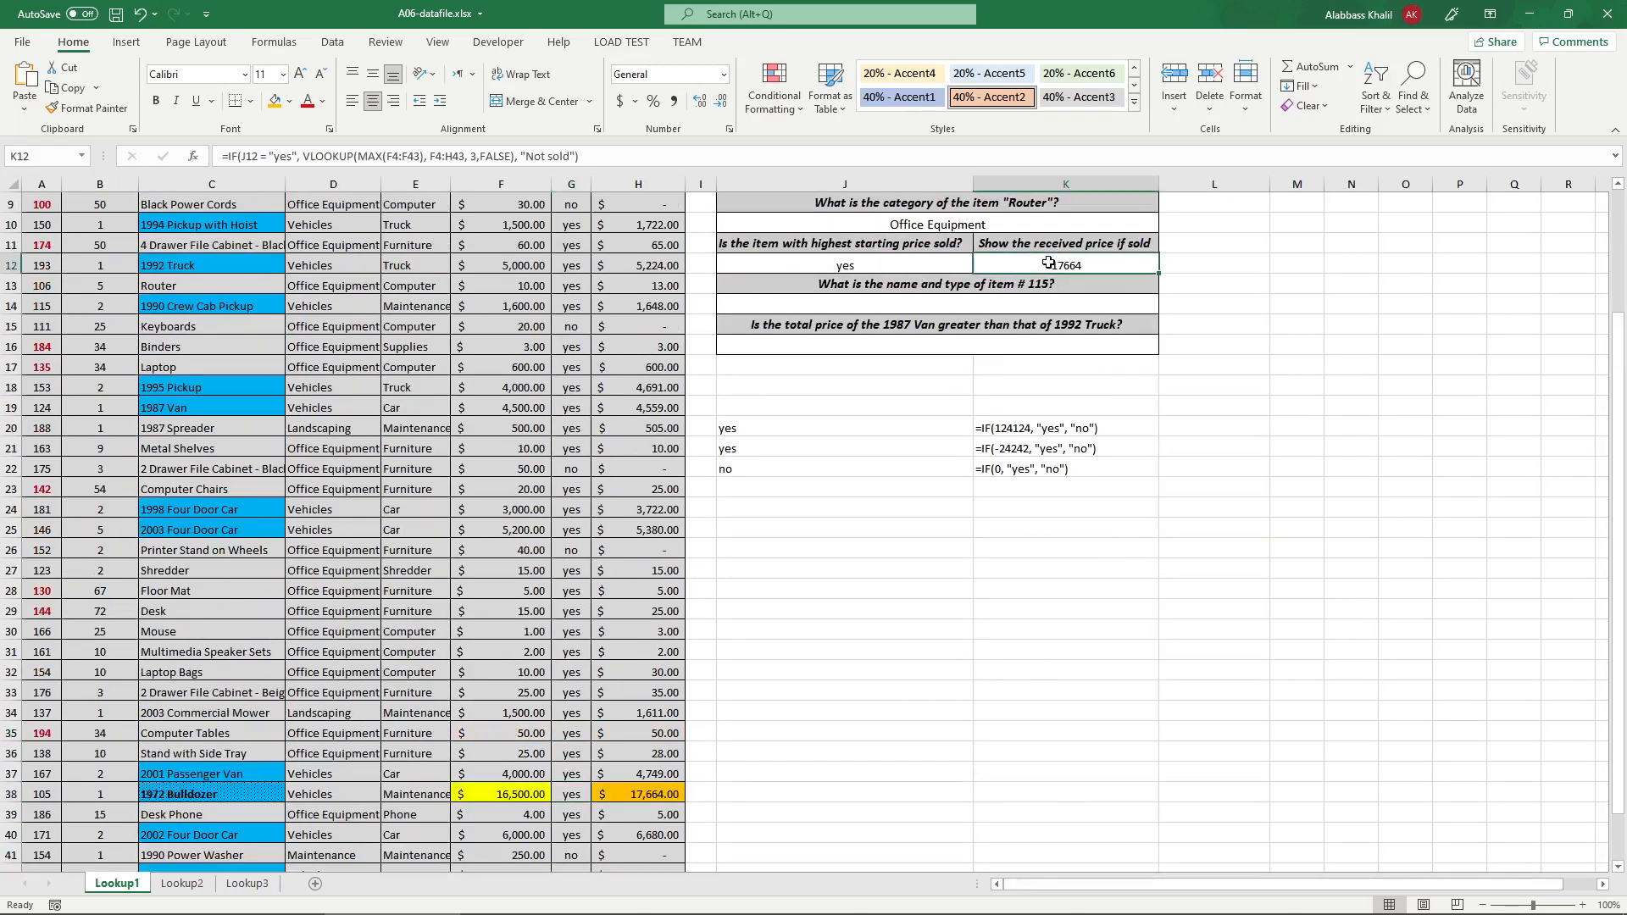
click(557, 795)
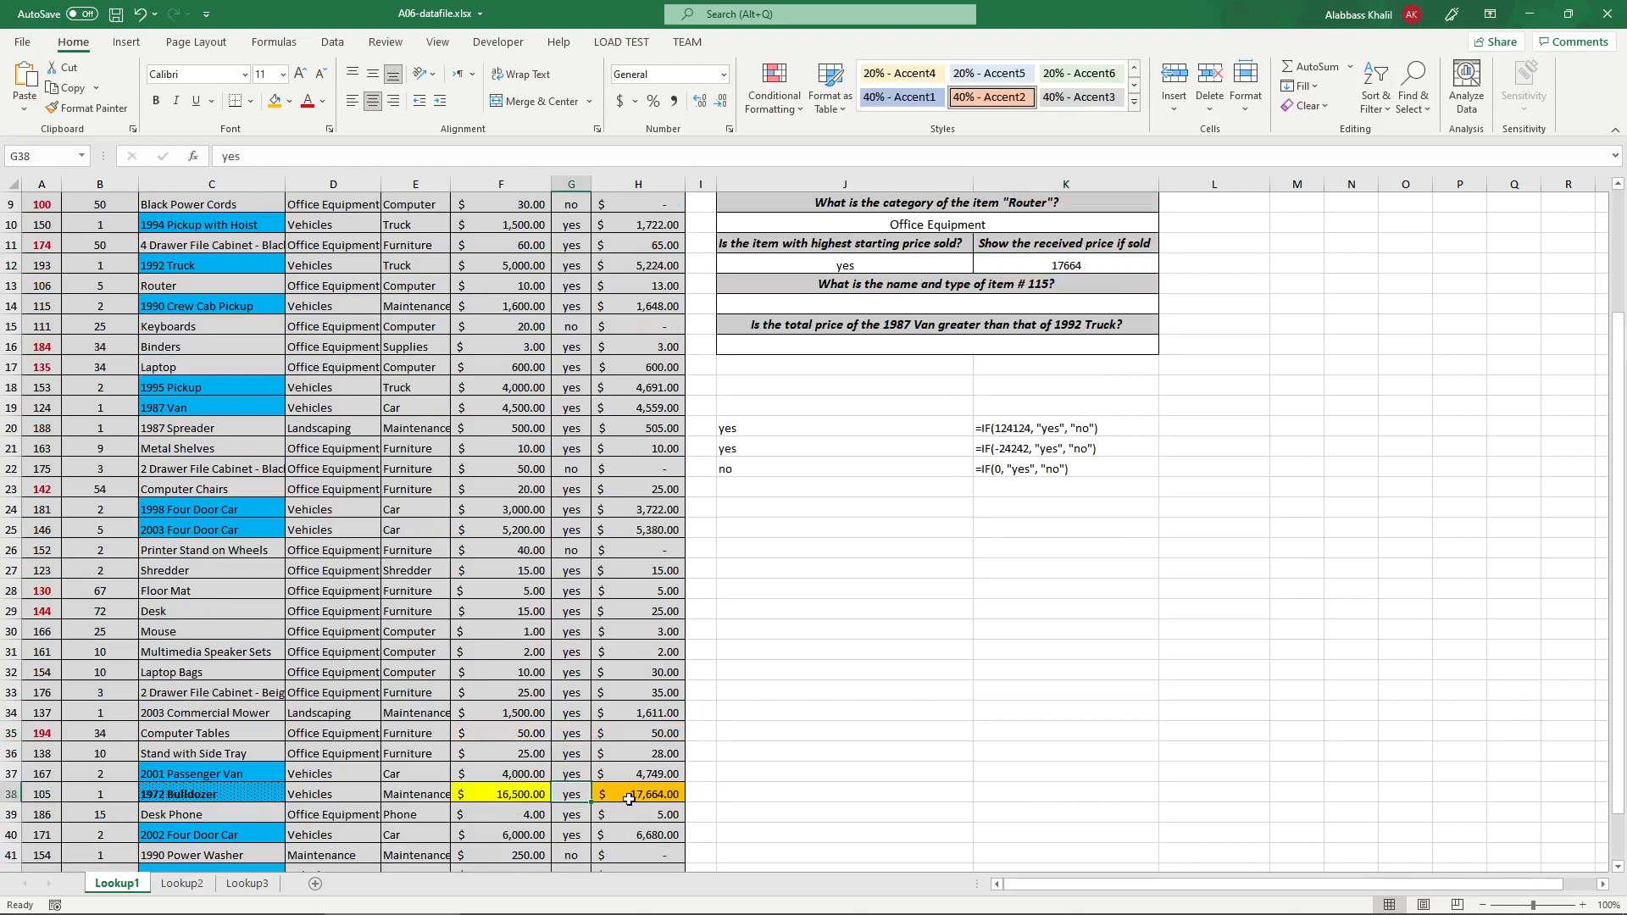
text(no)
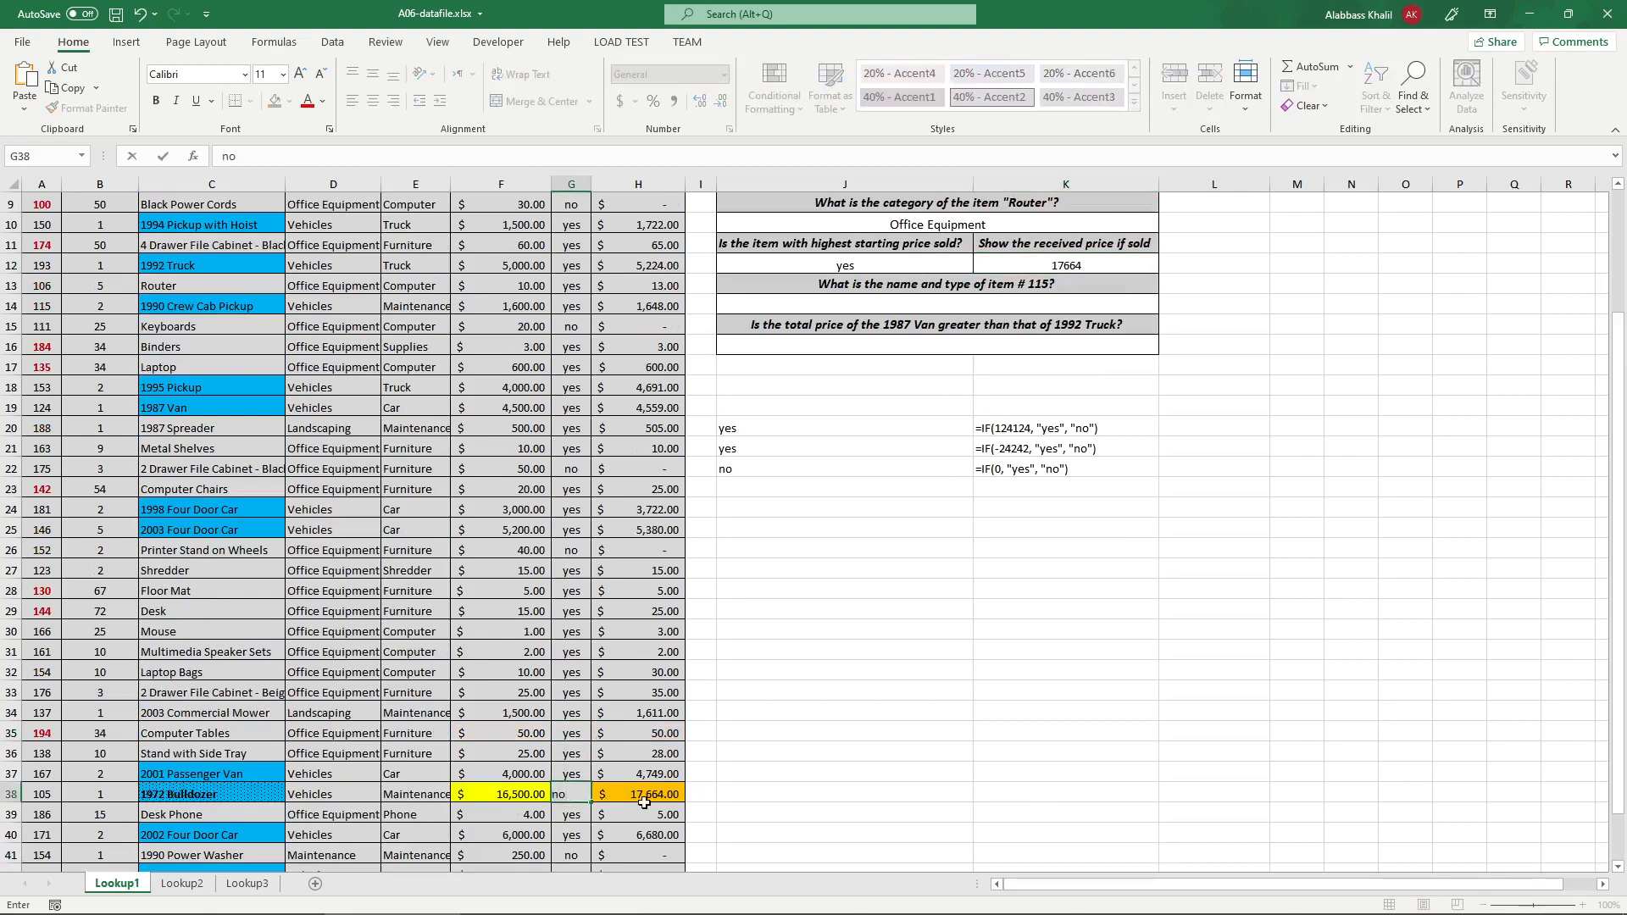
key(Return)
click(1036, 268)
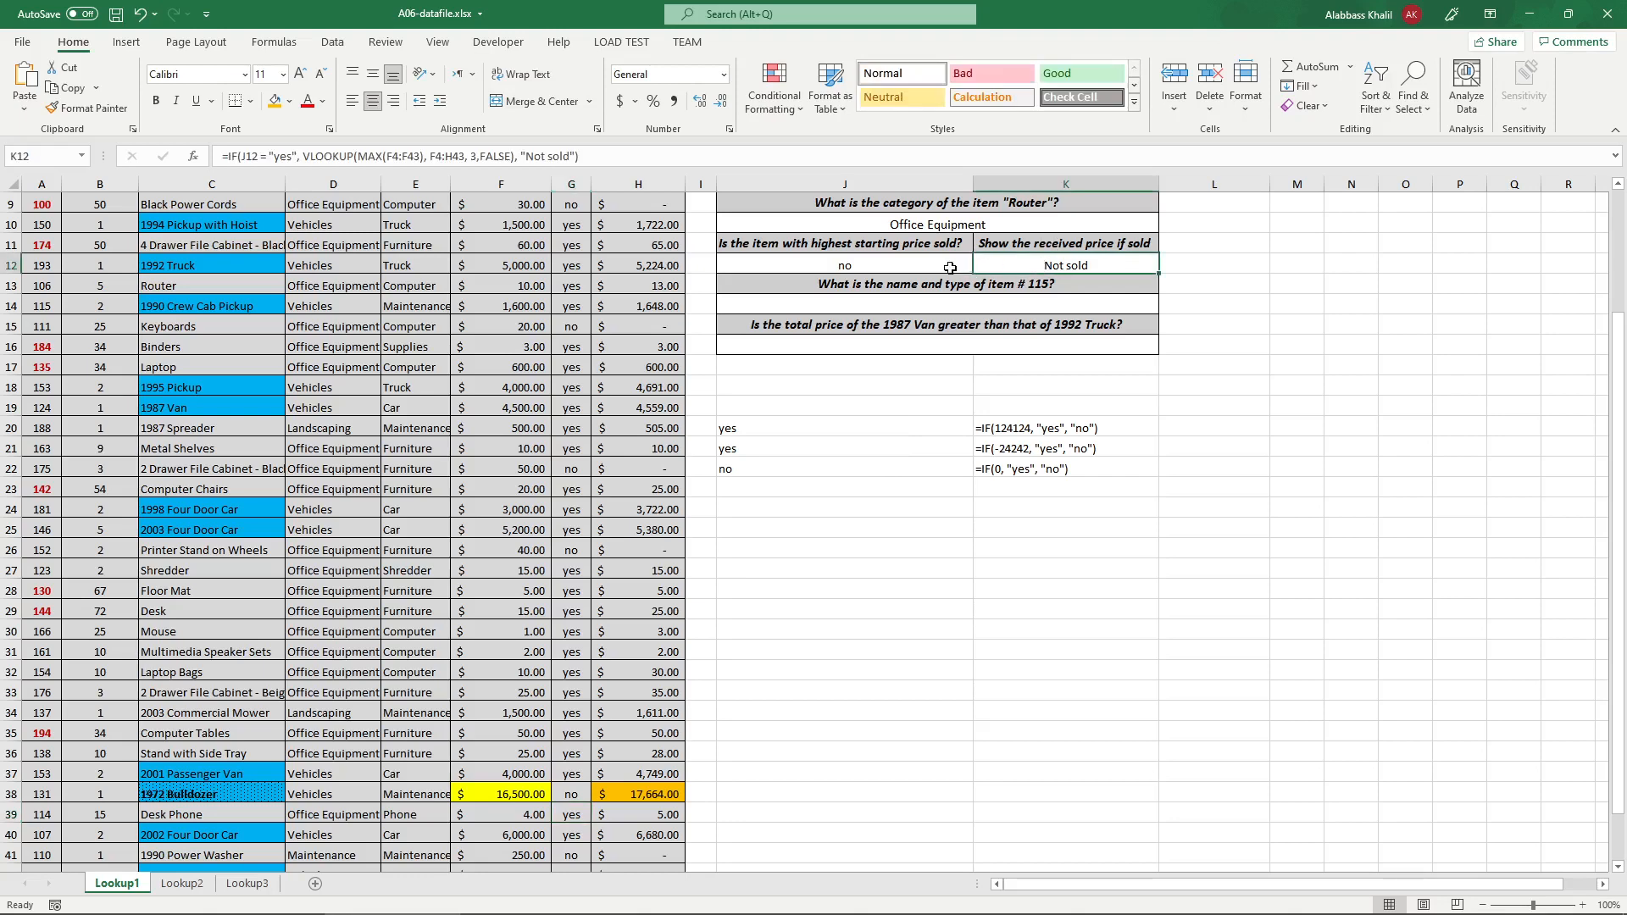
click(944, 268)
- Try setting the 1972 Bulldozer's received price in H38 to 0, and undo both test changes in row 38
click(666, 794)
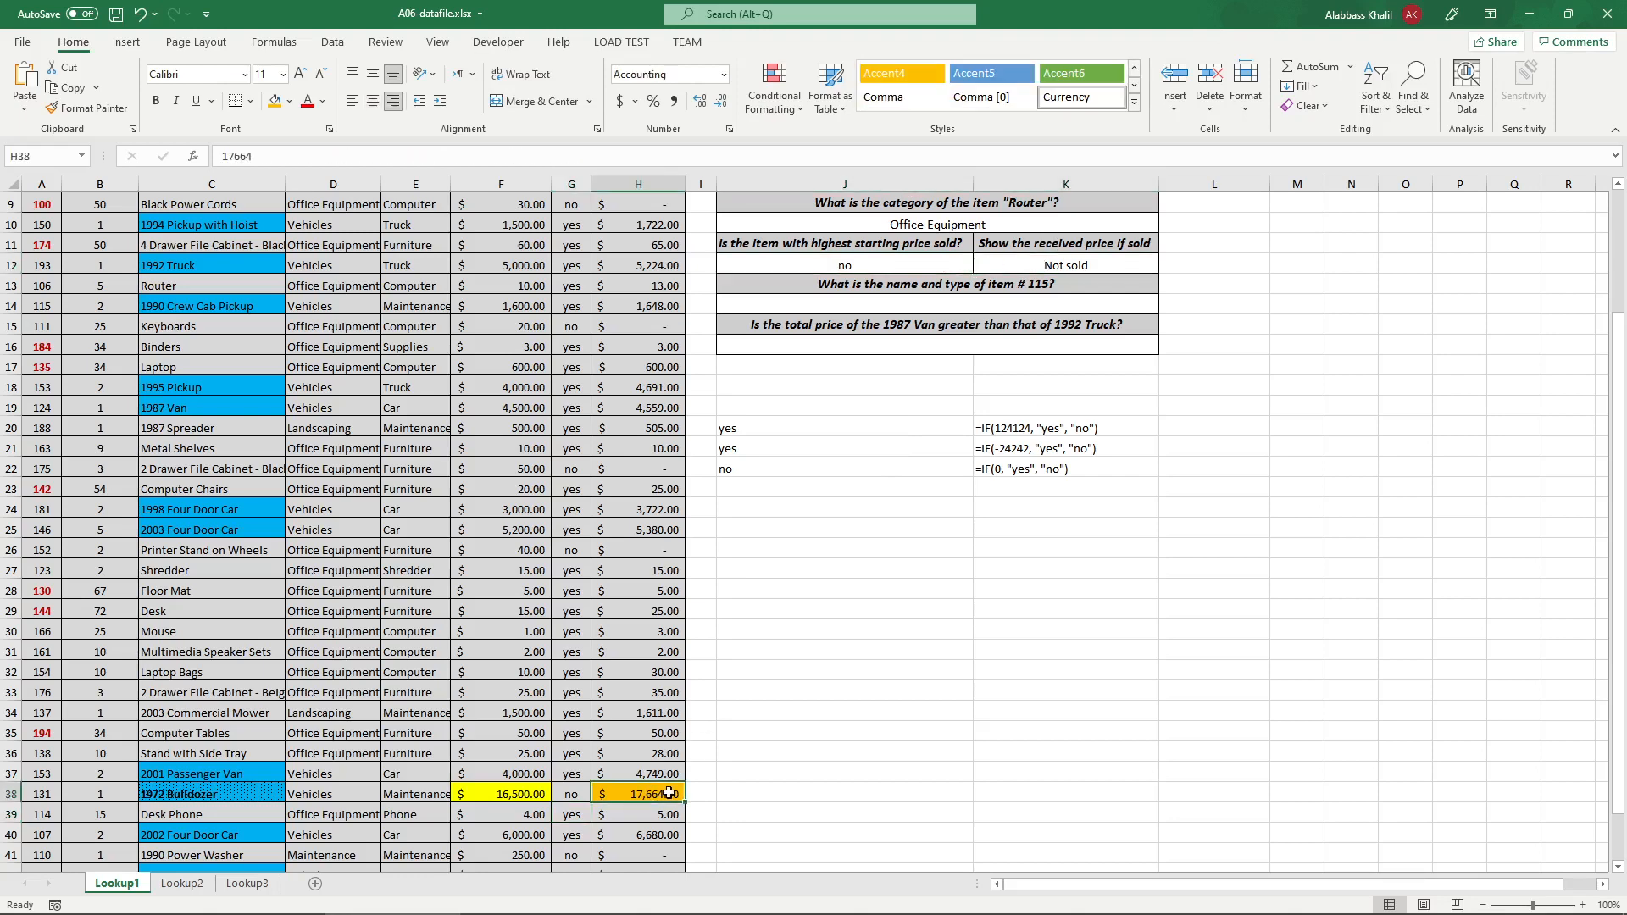
text(0)
key(Return)
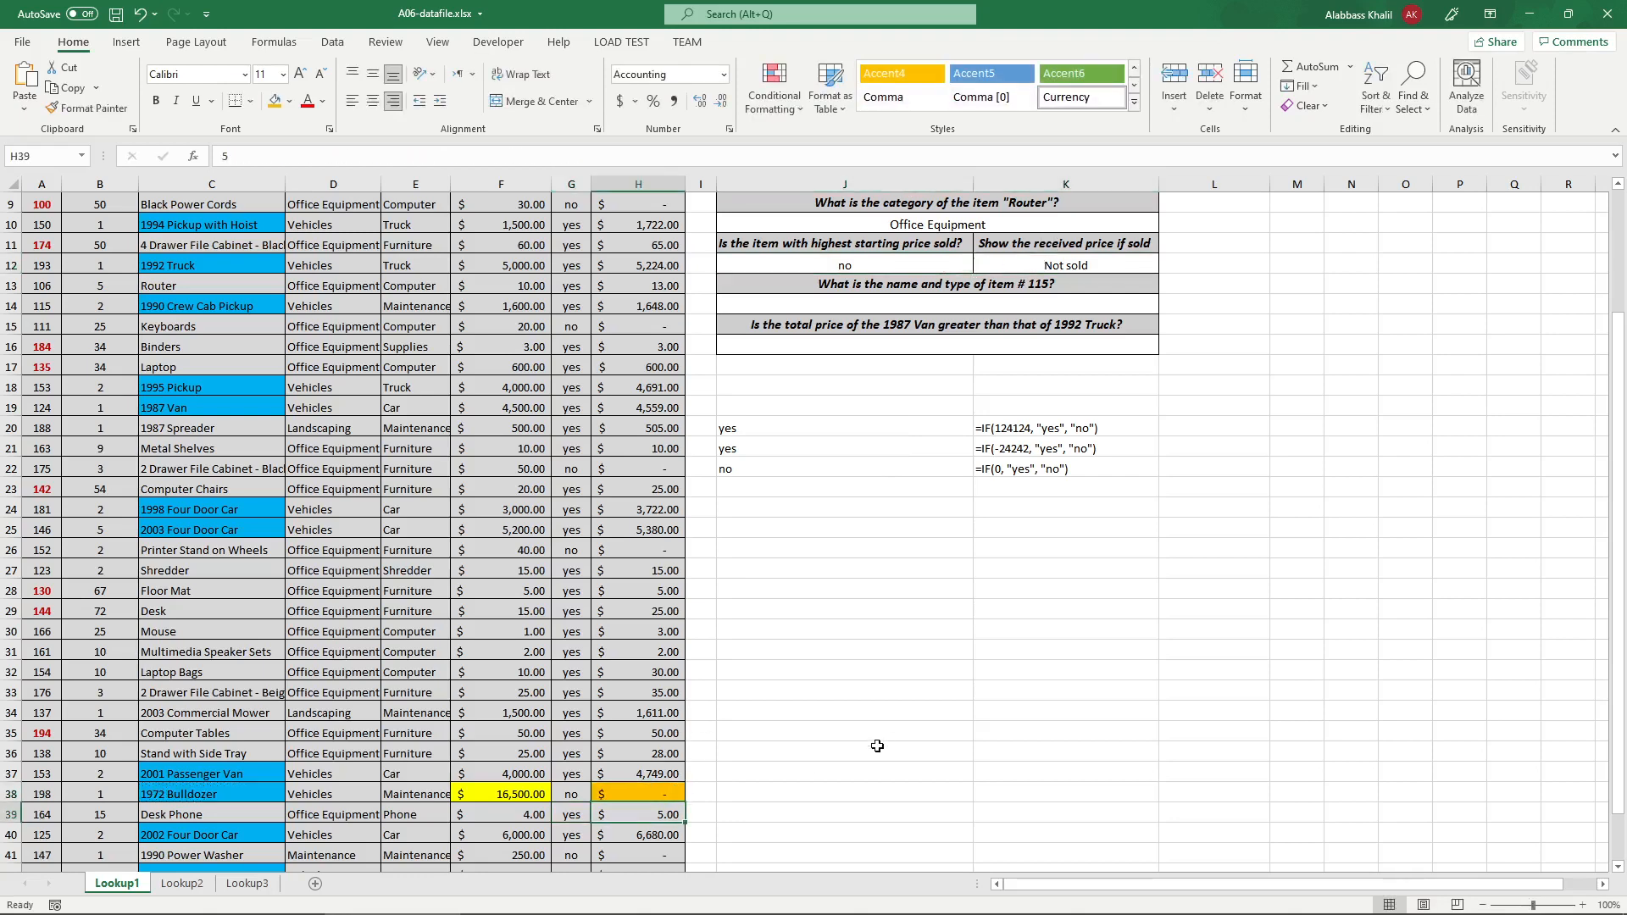
key(ctrl+z)
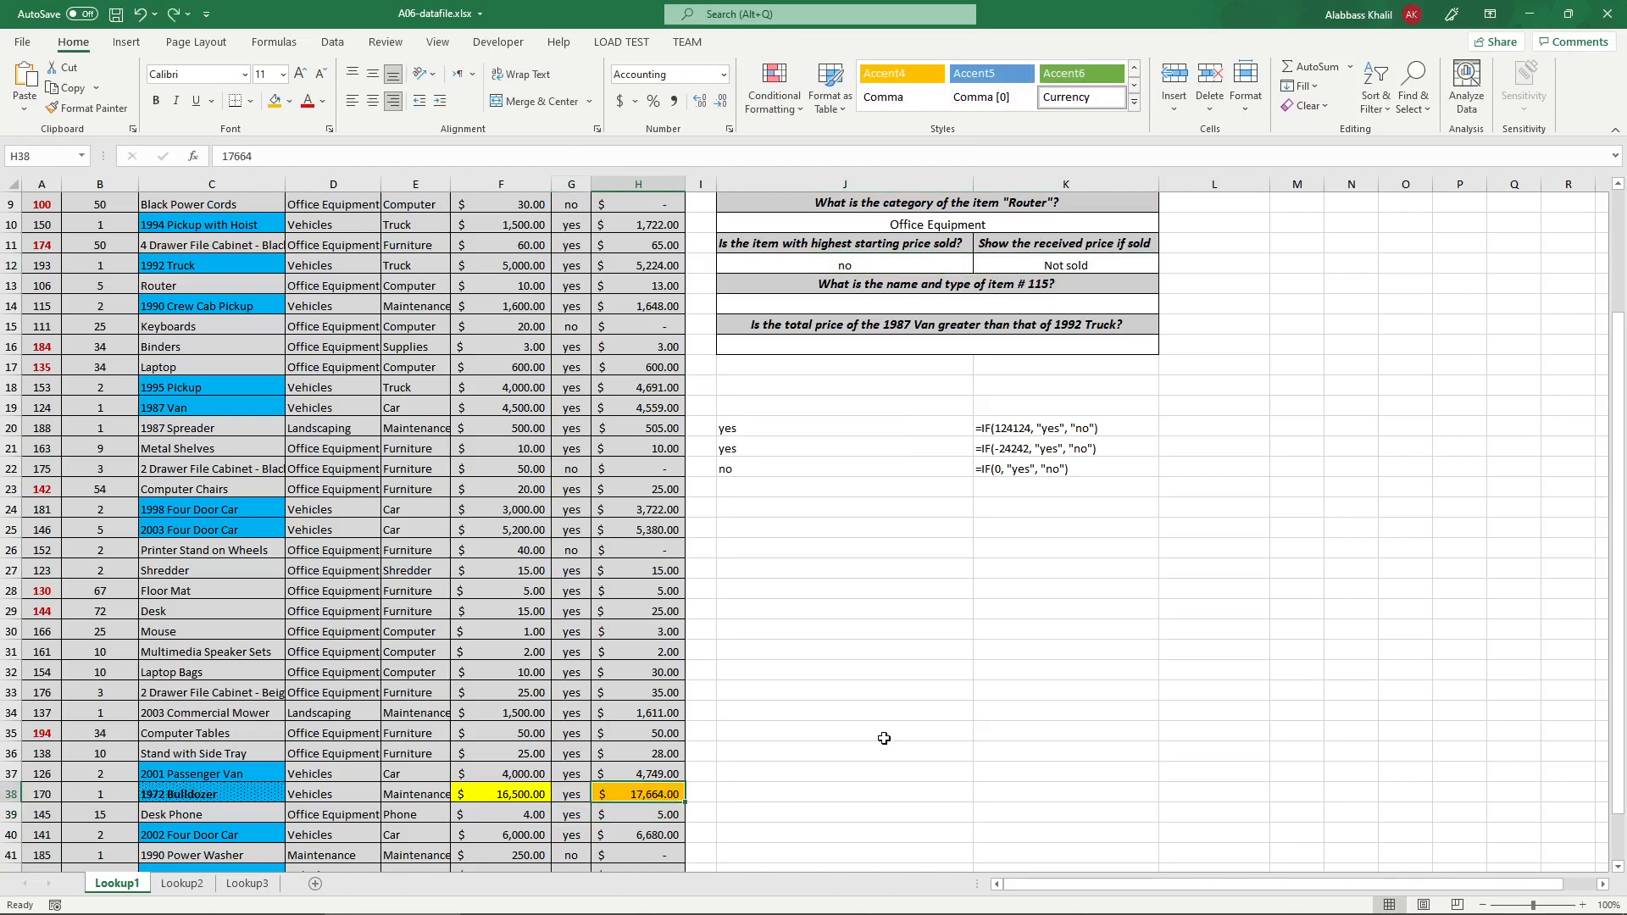
- Open the received price formula in K12 to examine its IF and VLOOKUP arguments
scroll(884, 593, up, 2)
double_click(1072, 402)
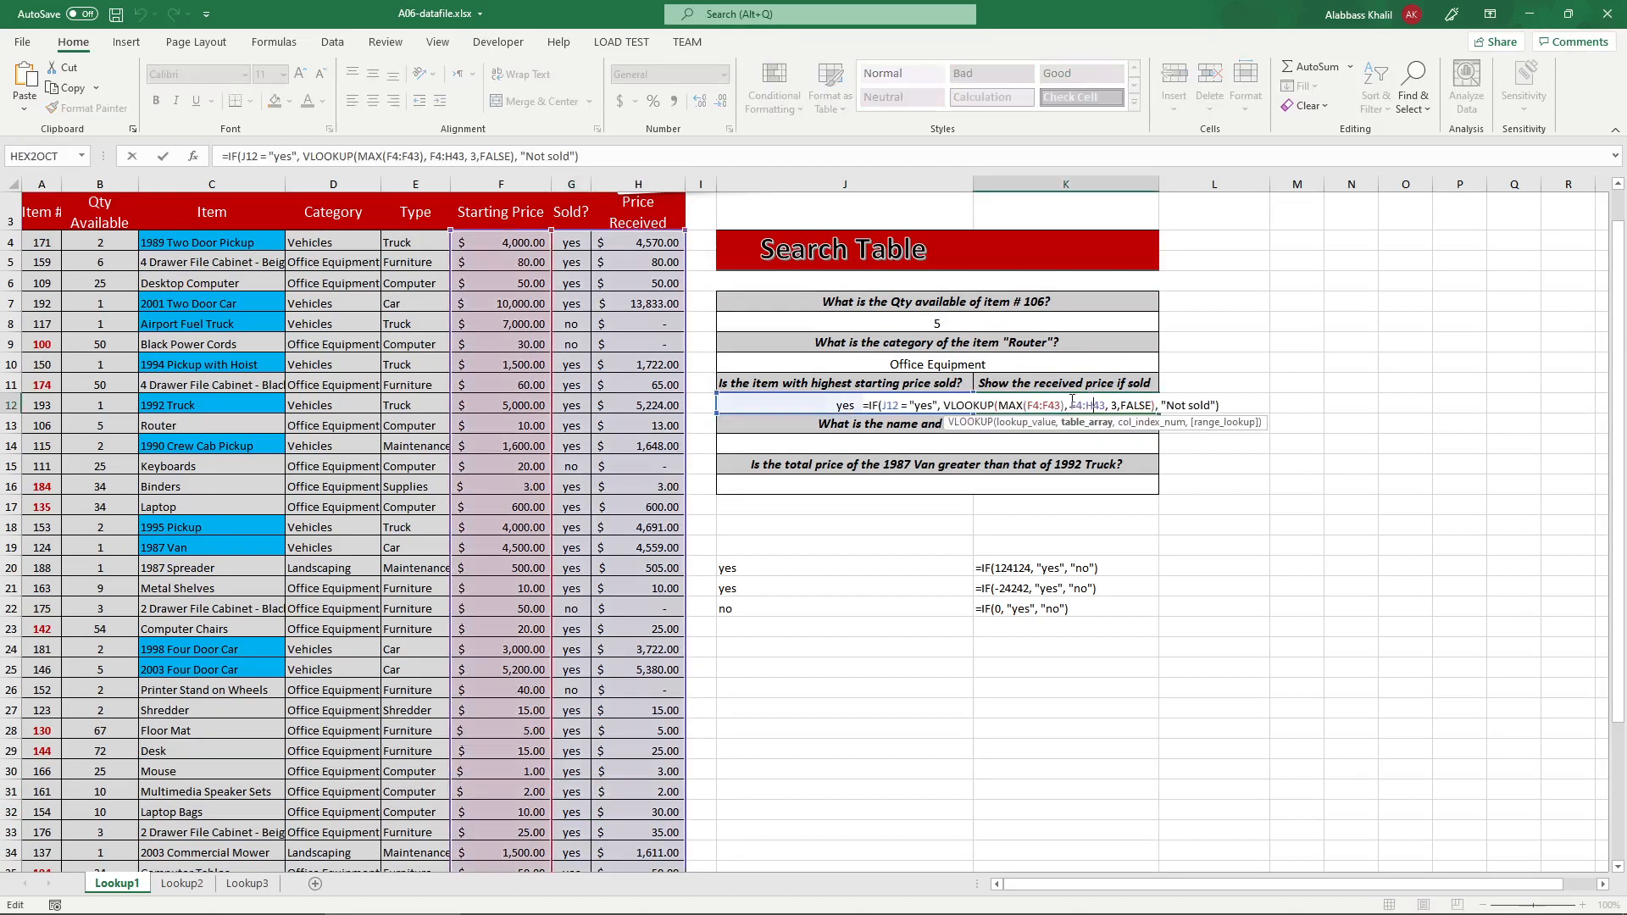
- Remove the IF test and the "Not sold" argument from the K12 formula, leaving =VLOOKUP(MAX(F4:F43), F4:H43, 3,FALSE)
mouse_move(944, 405)
mouse_down()
mouse_move(865, 405)
mouse_move(916, 406)
mouse_up()
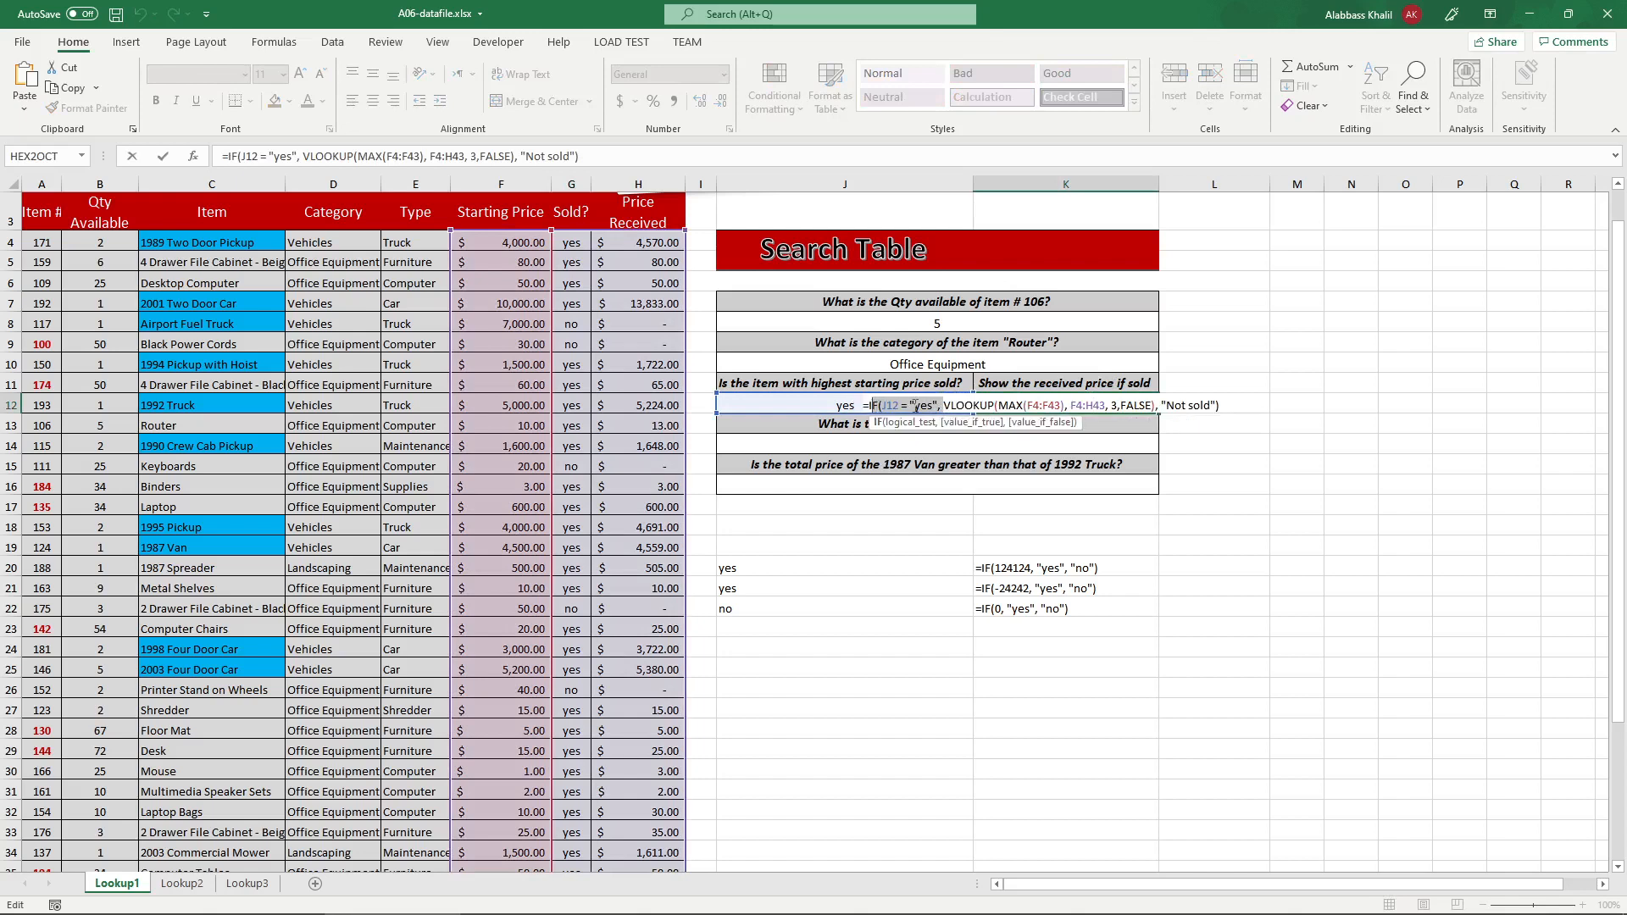
key(BackSpace)
drag(1155, 405, 1073, 407)
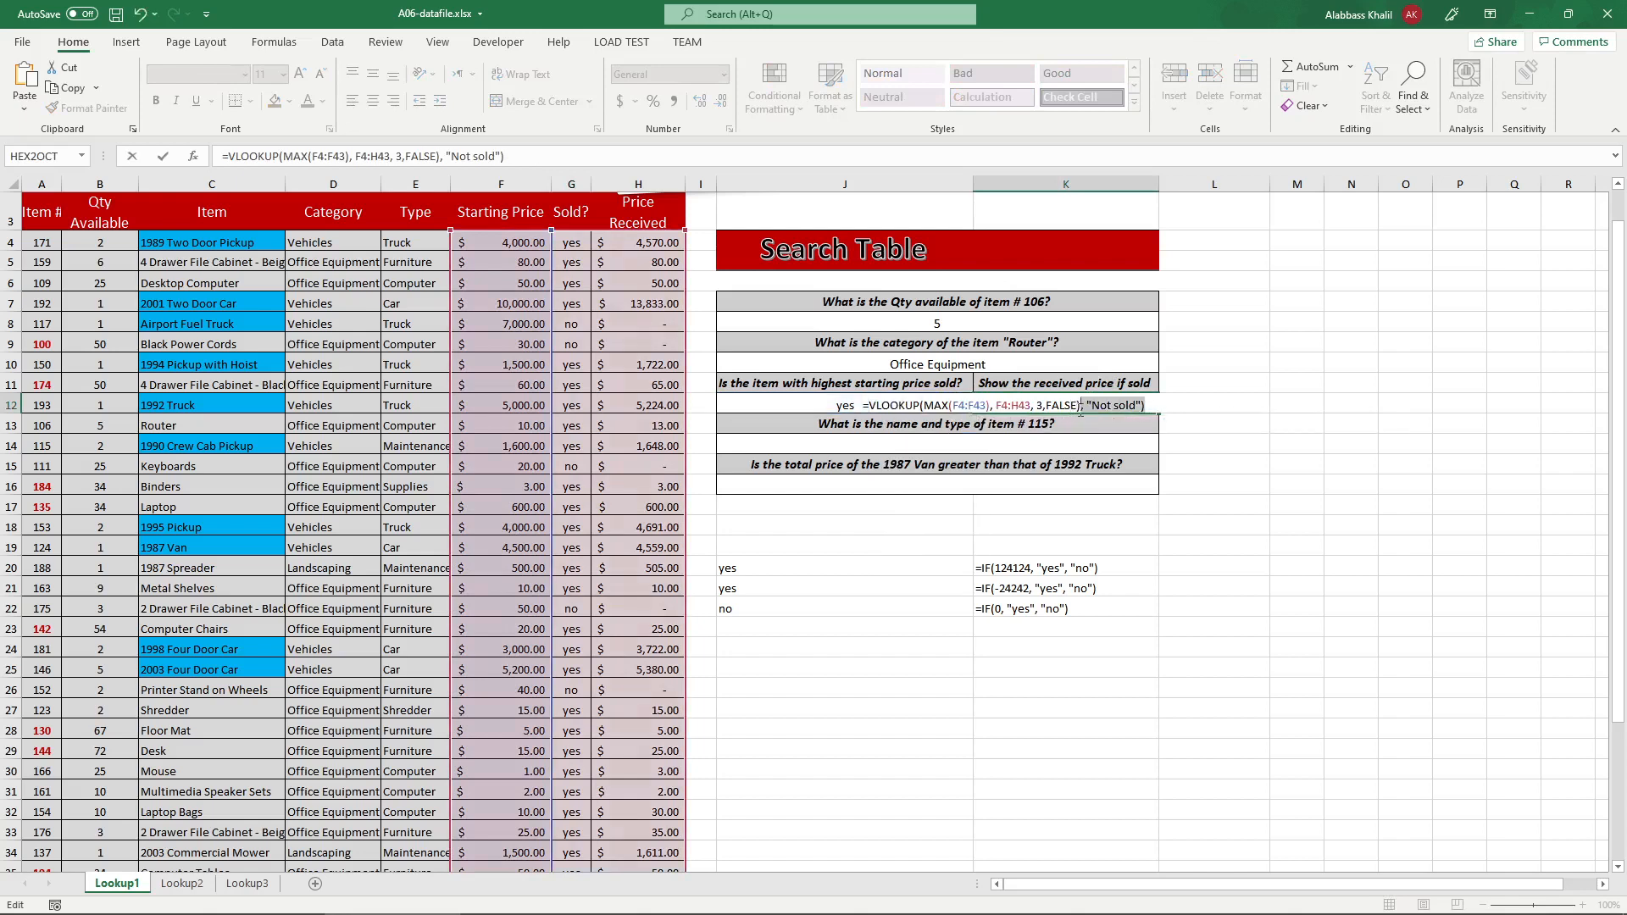
key(BackSpace)
key(Return)
- Set the 1972 Bulldozer's Sold? value in G38 to no and check the formula results in J12 and K12
scroll(1127, 531, down, 2)
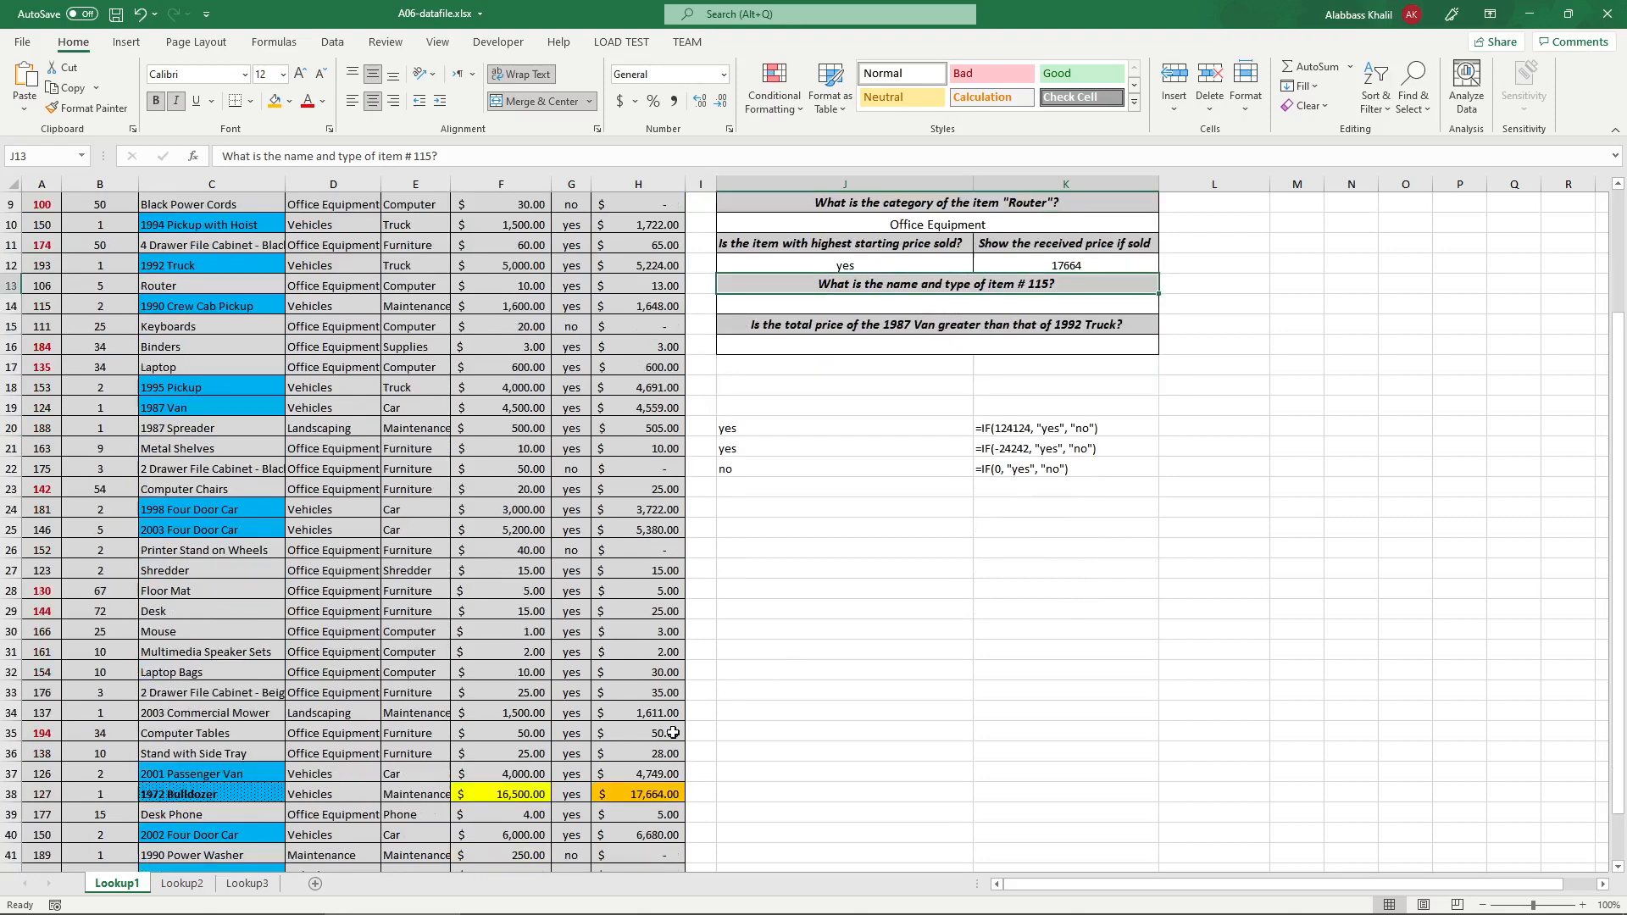
click(583, 791)
text(no)
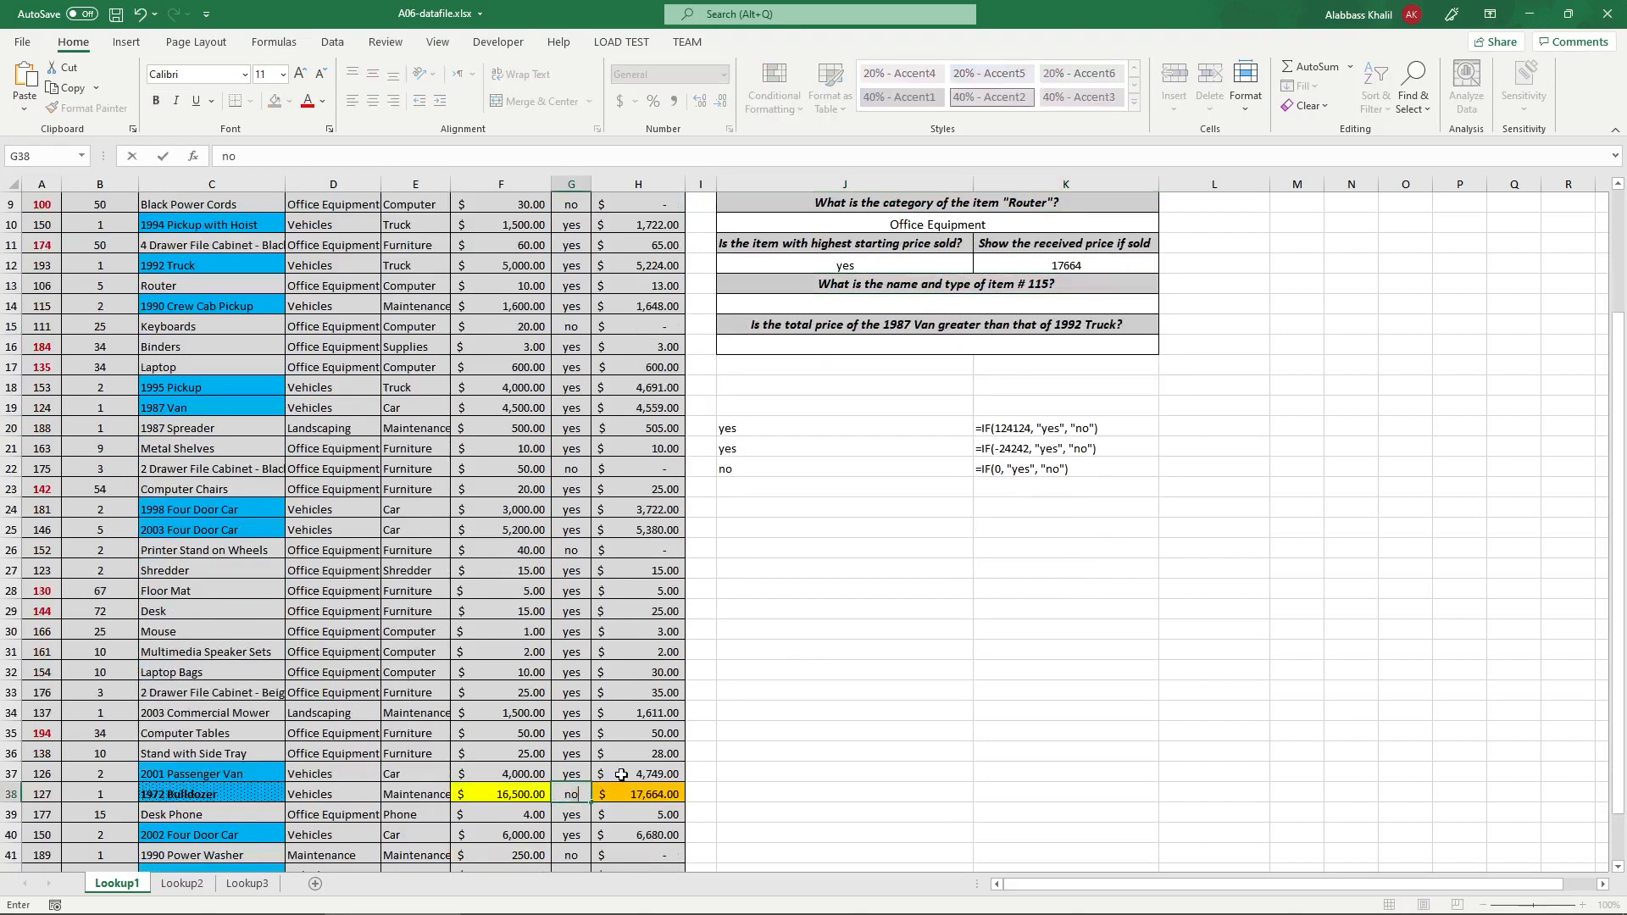
click(625, 776)
click(633, 792)
click(801, 732)
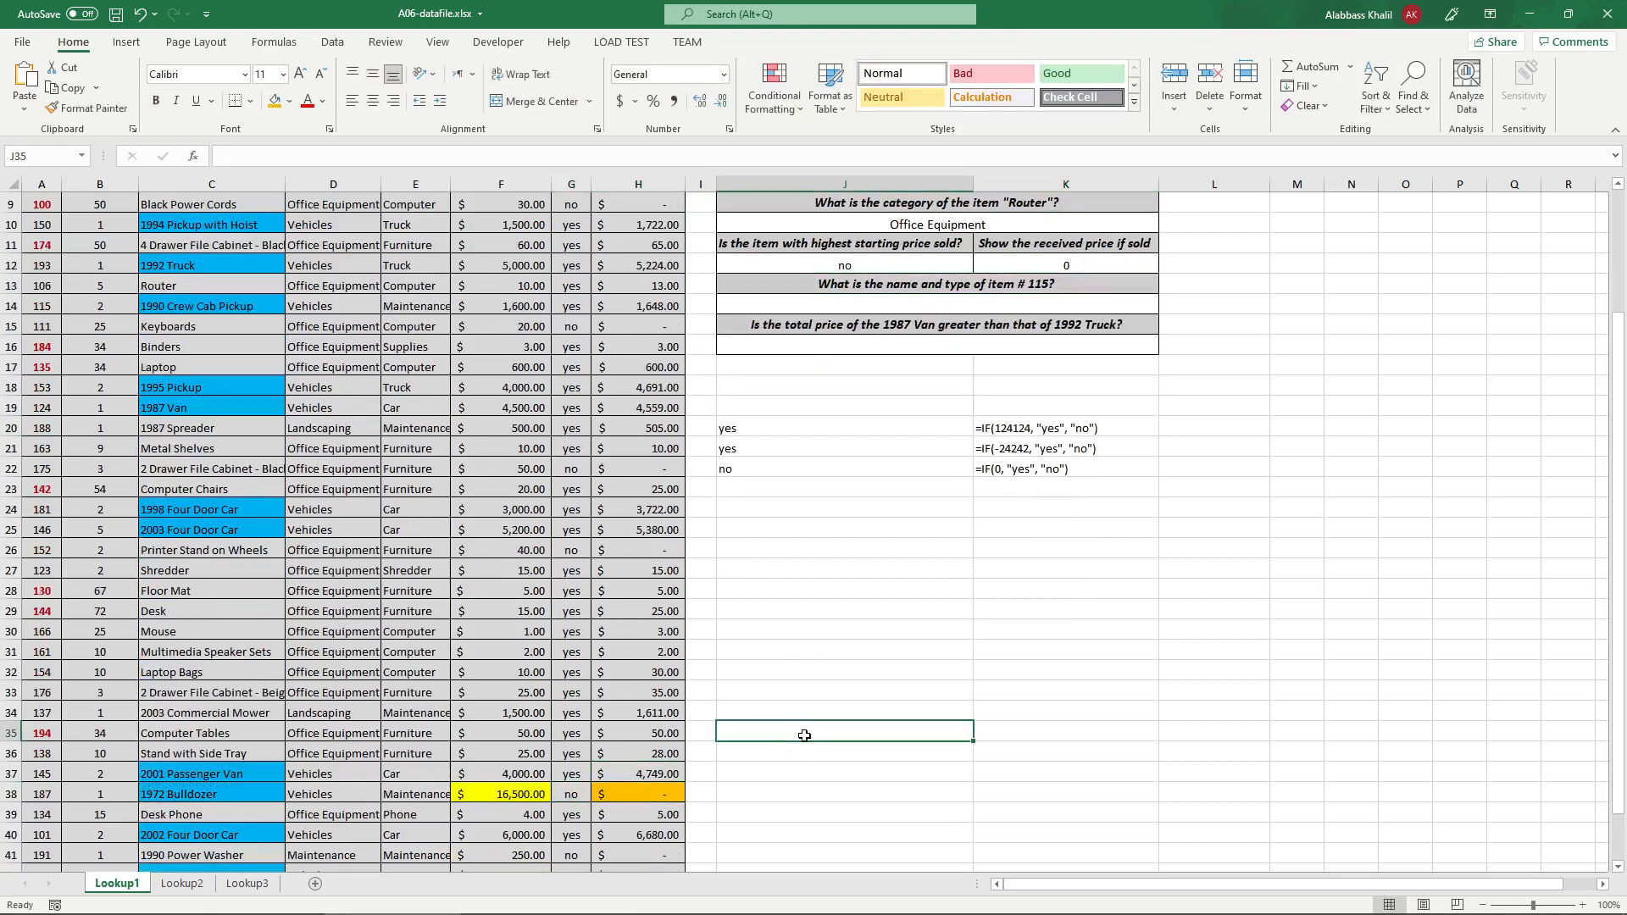
scroll(805, 731, up, 2)
click(873, 400)
click(1046, 400)
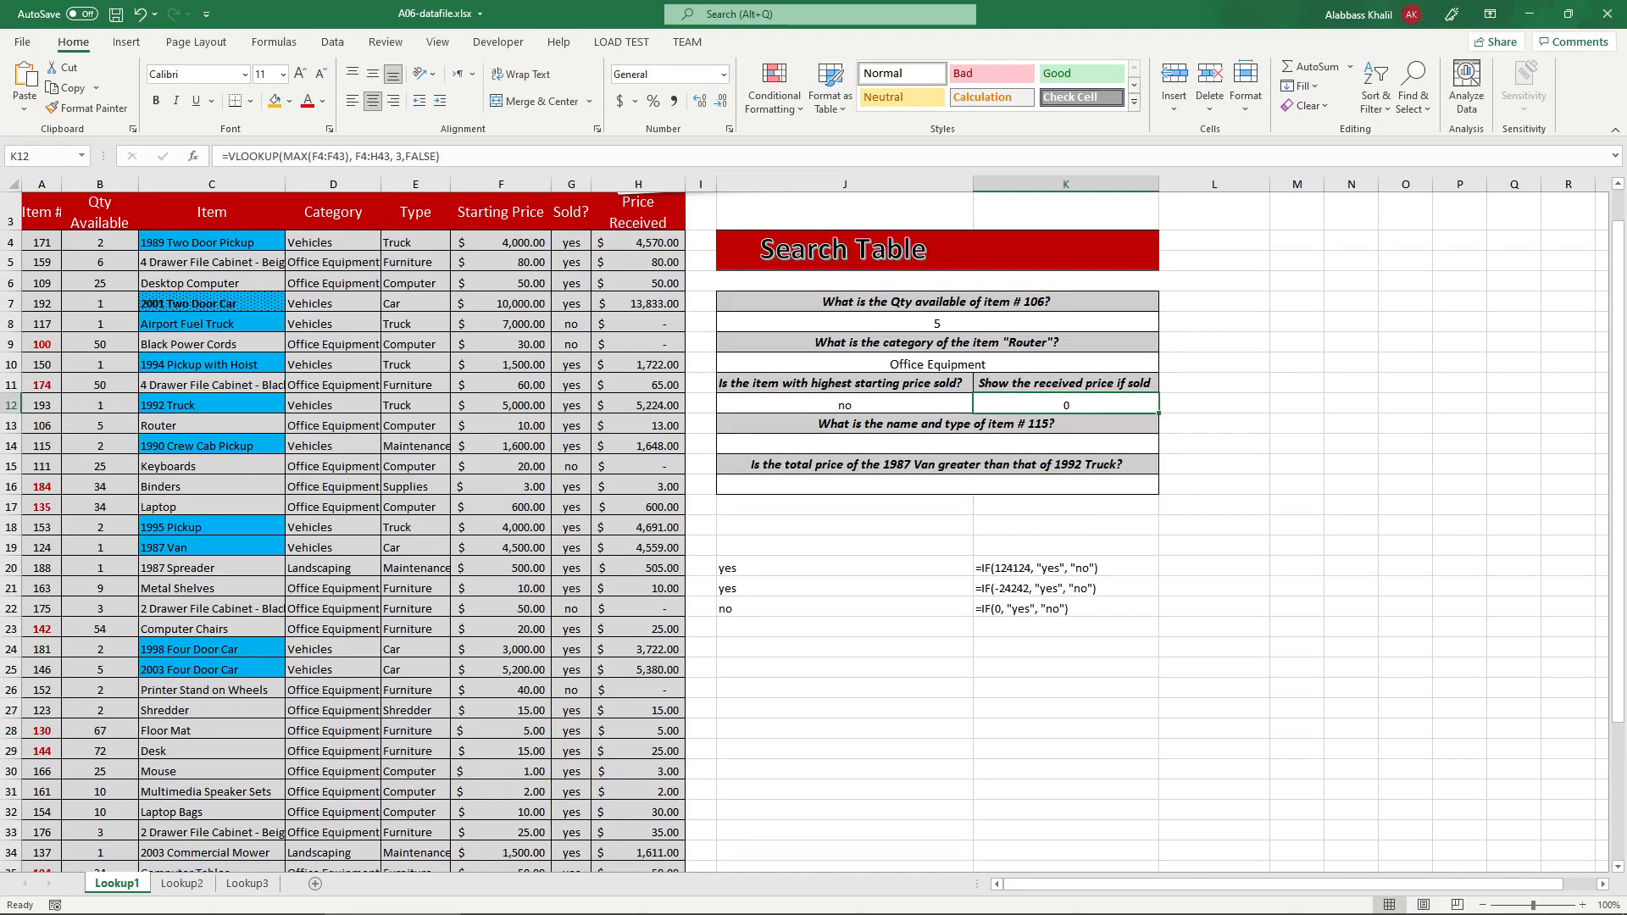
- Undo the last change to the 1972 Bulldozer's Sold? value
key(ctrl+z)
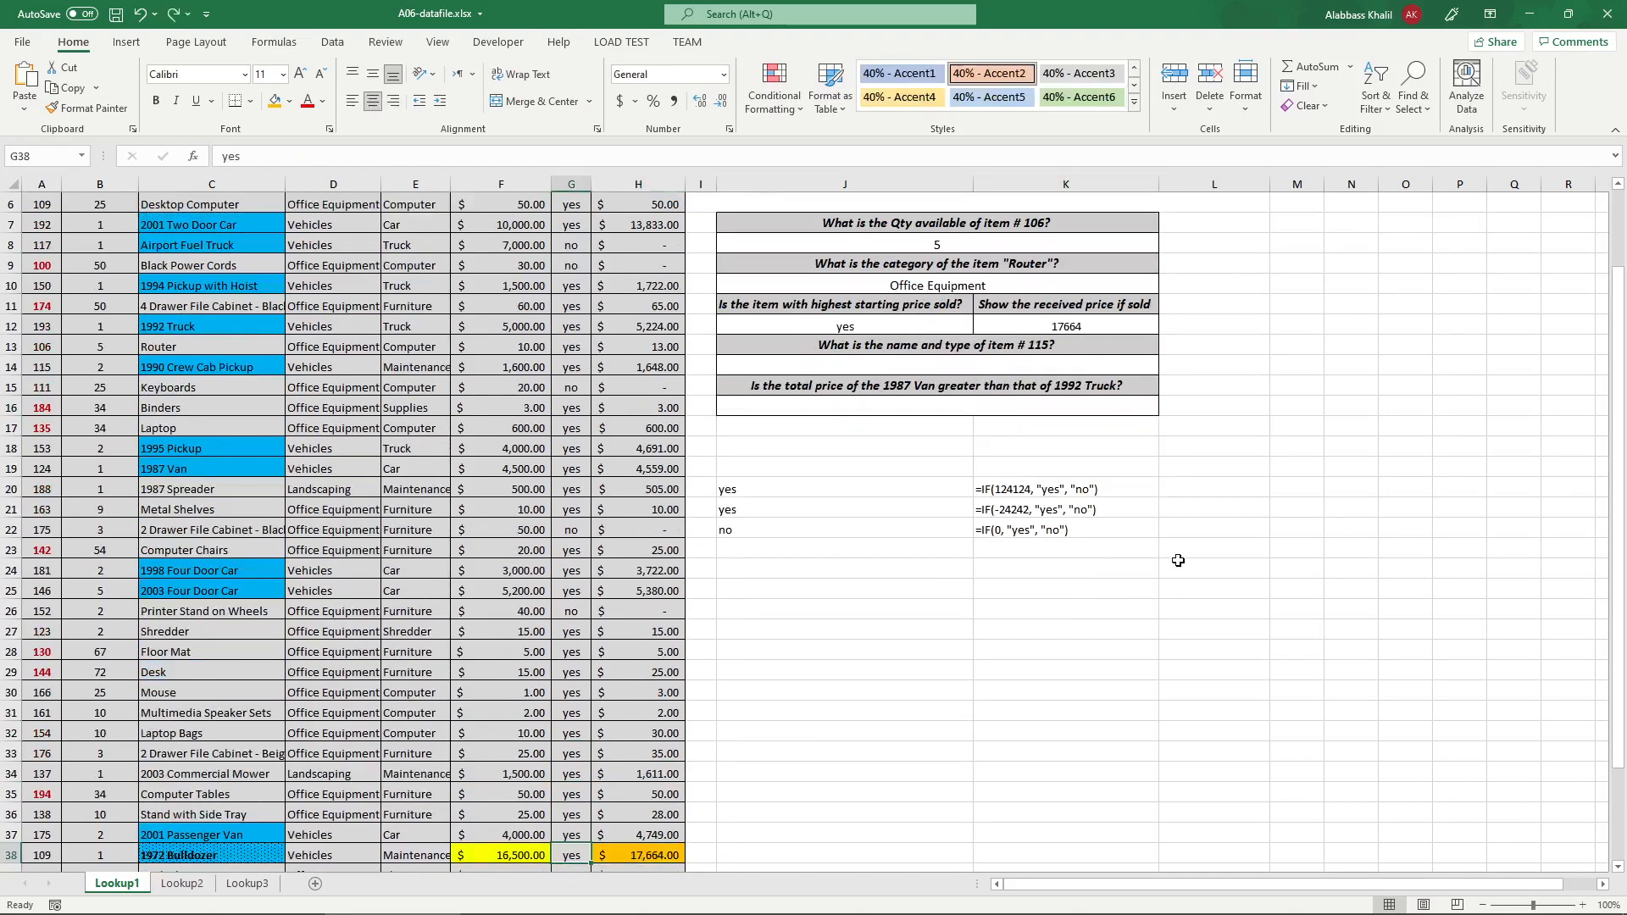
scroll(1178, 560, up, 2)
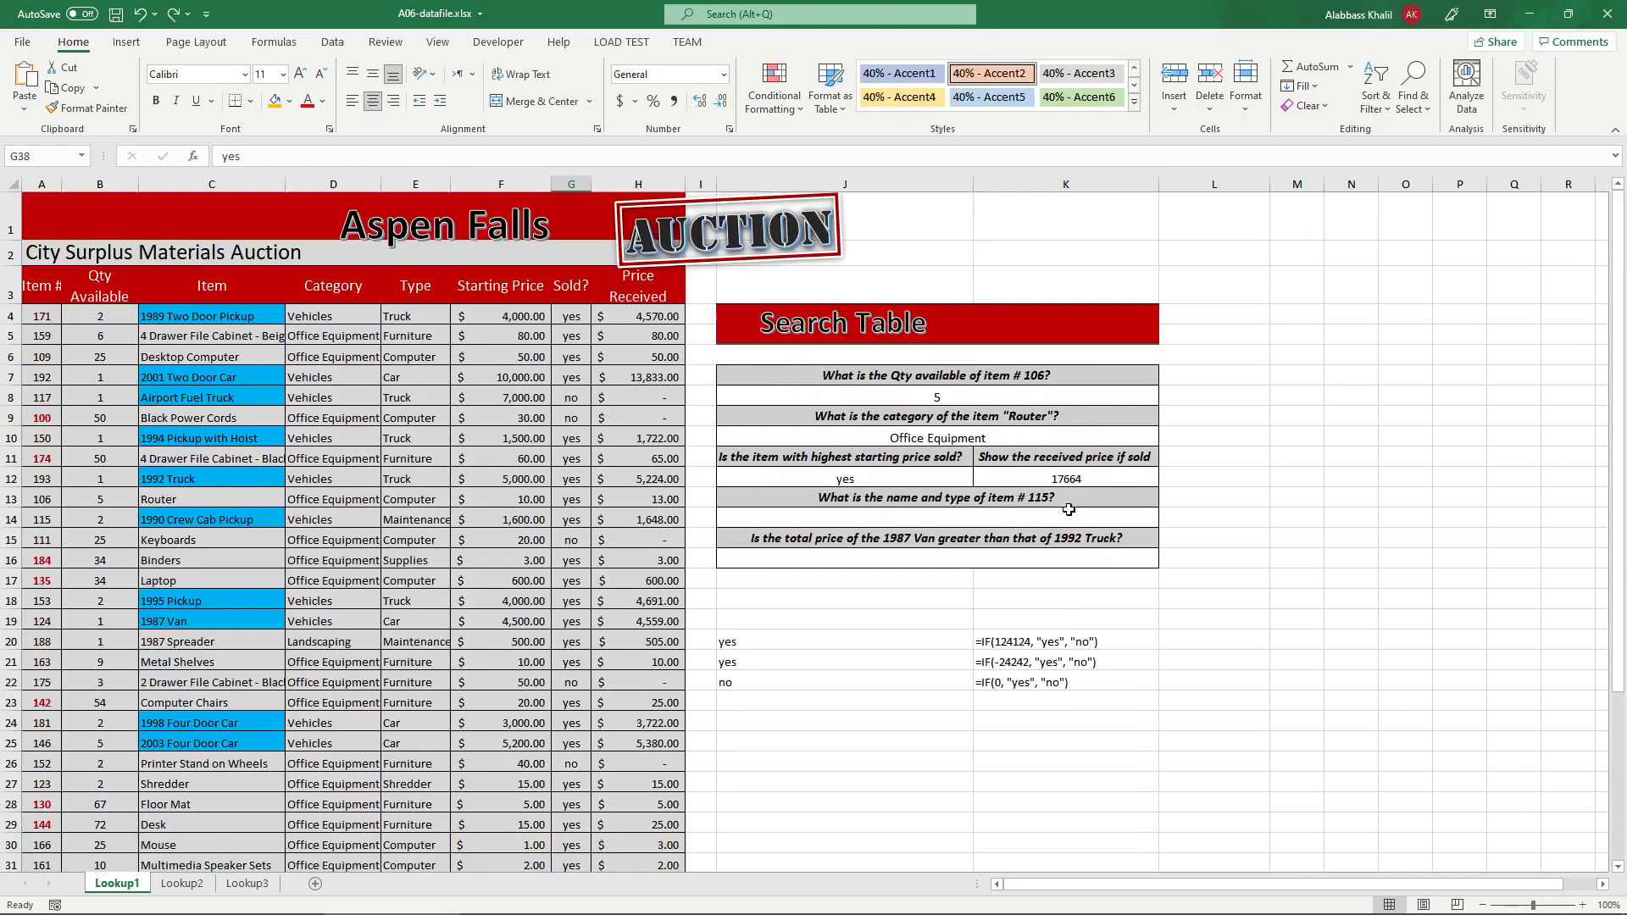
scroll(1102, 526, up, 3)
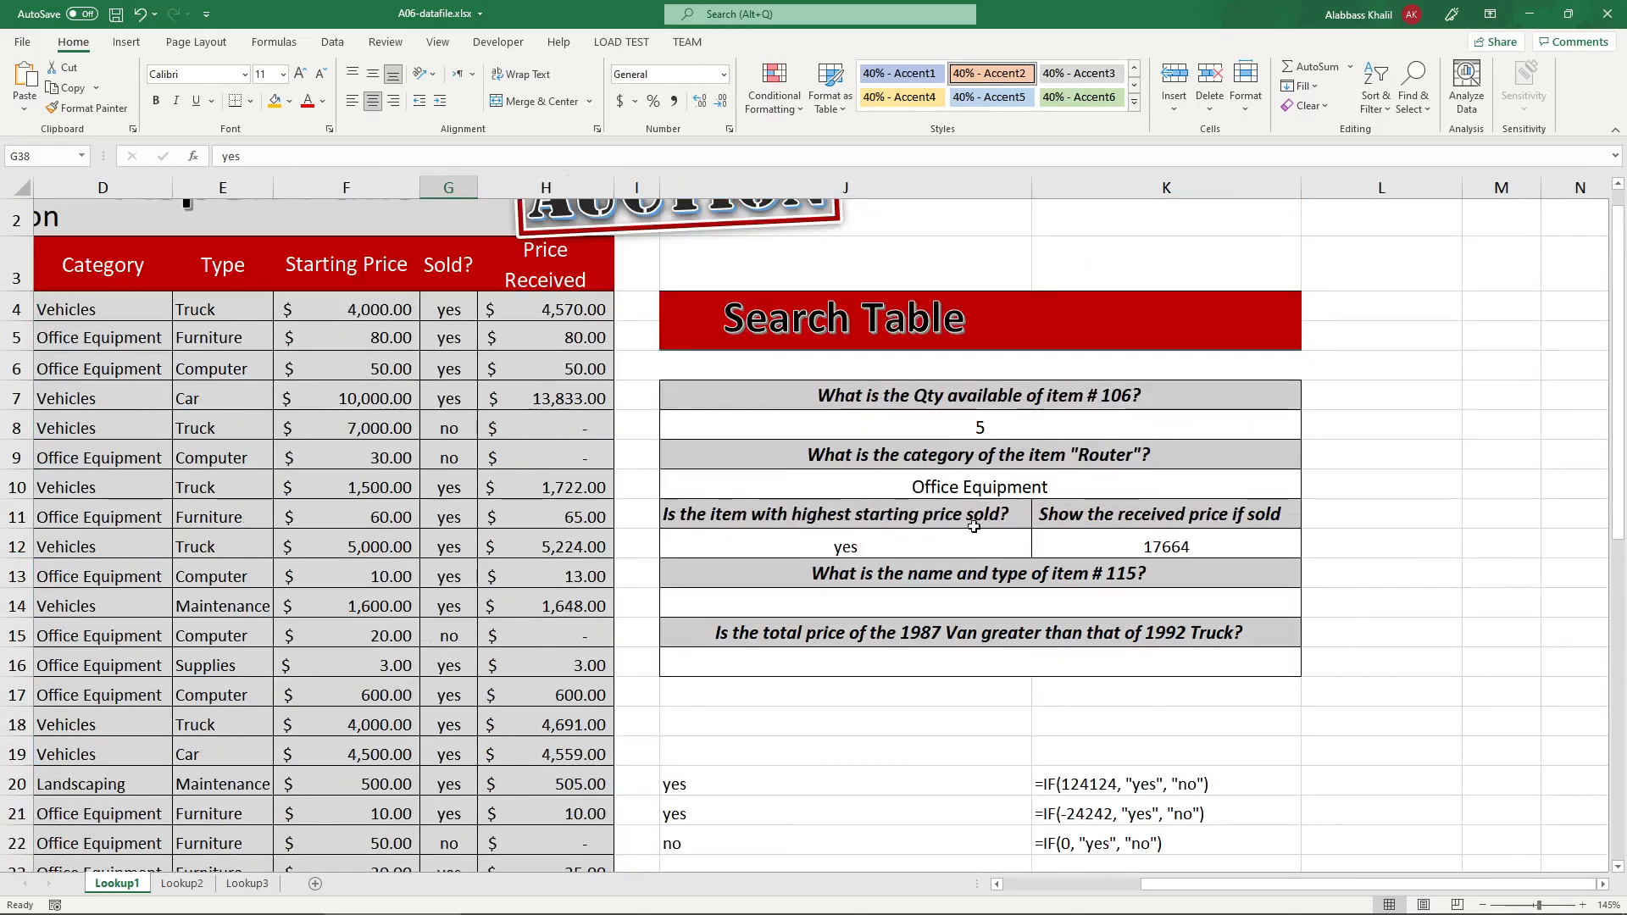
- Examine the question about the name and type of item # 115, its empty answer cell, and the auction table
click(939, 574)
double_click(938, 574)
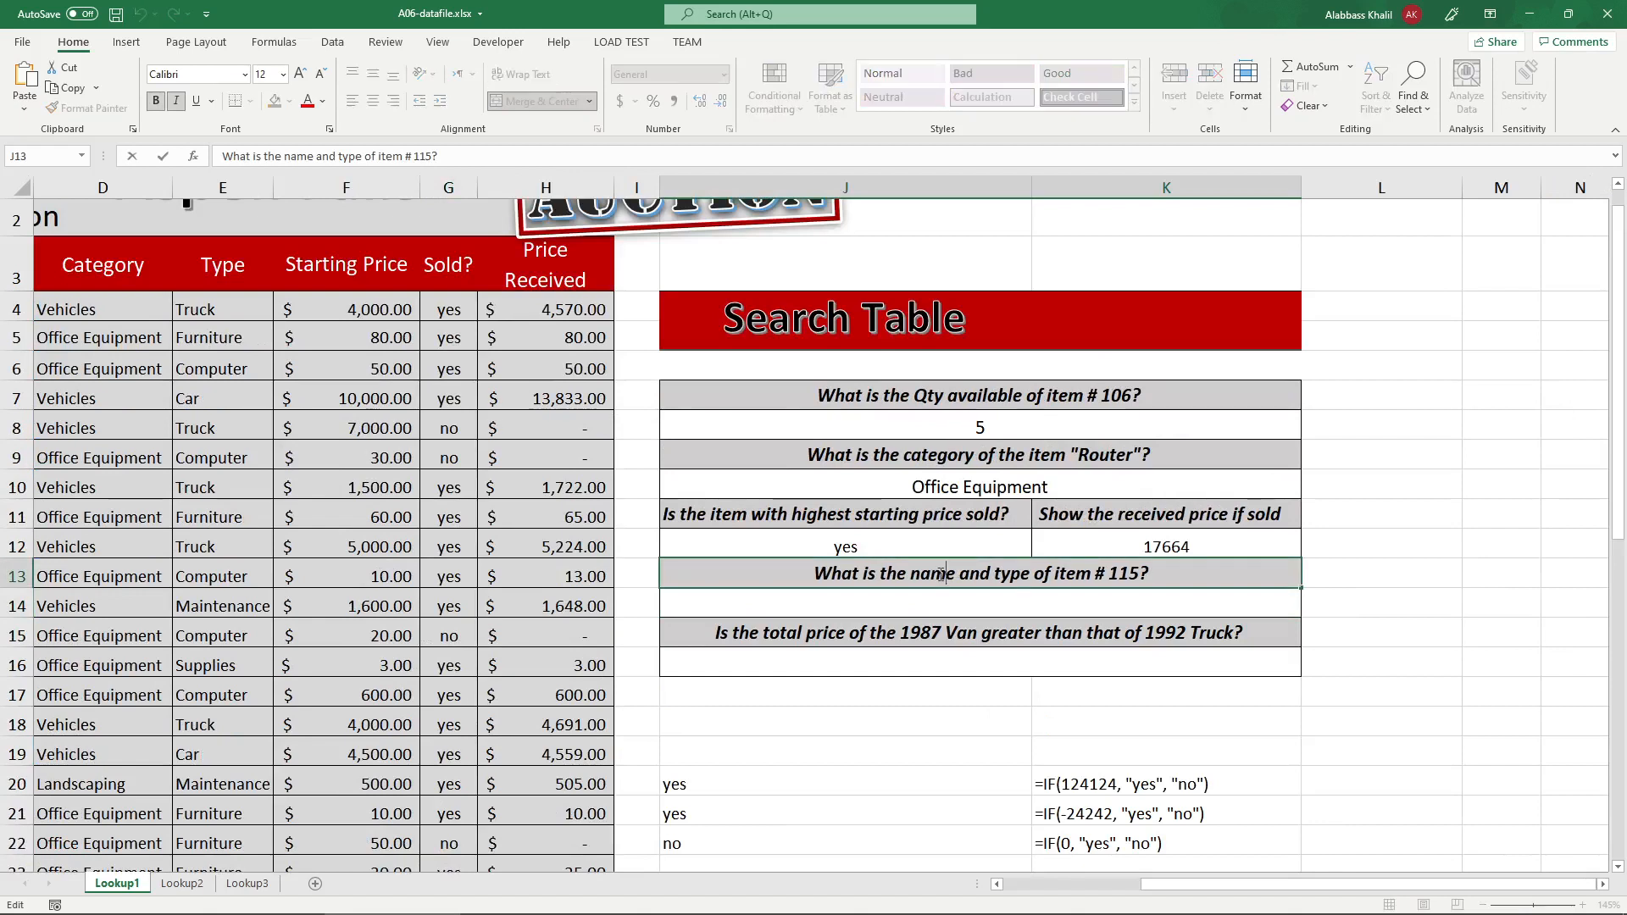
click(1030, 599)
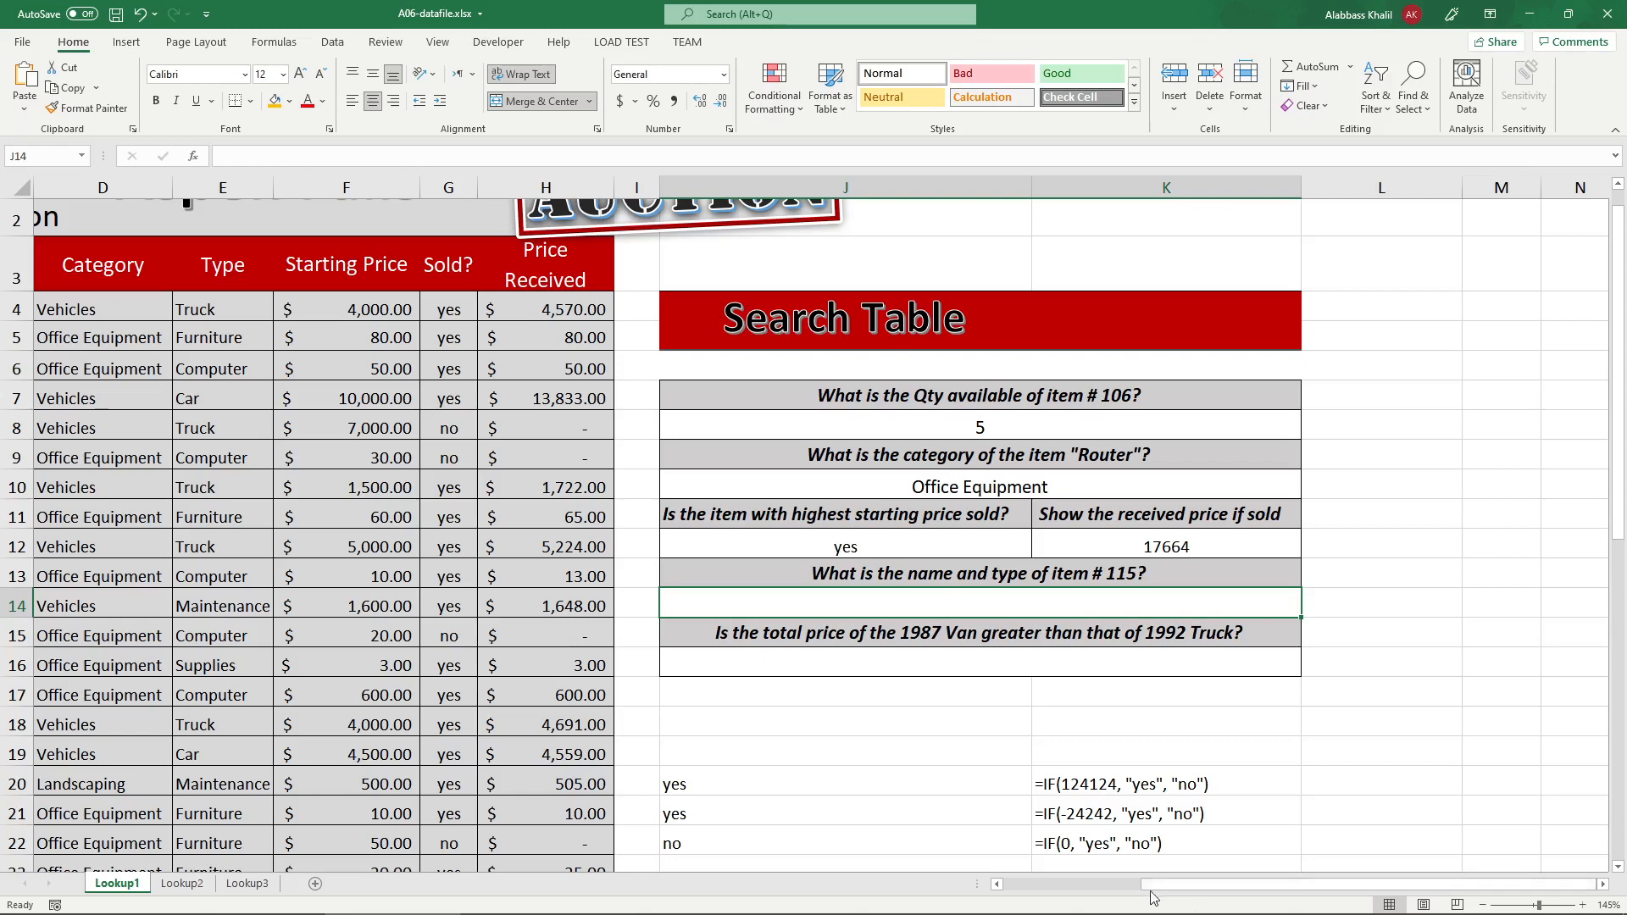
drag(1152, 898, 1013, 897)
scroll(916, 341, down, 1)
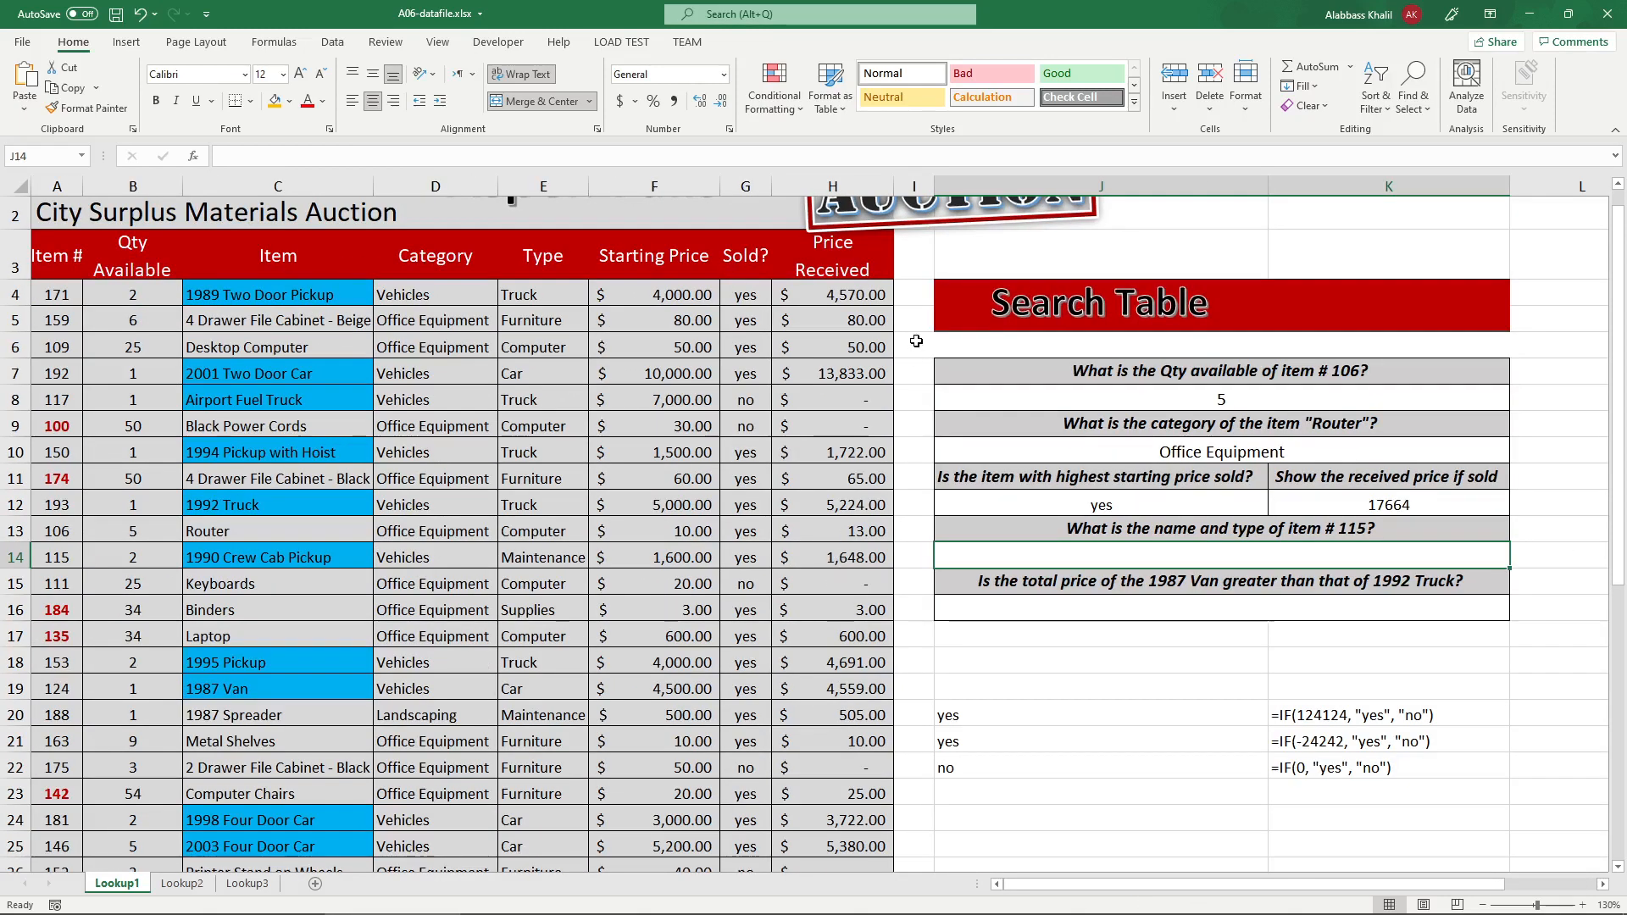
click(915, 296)
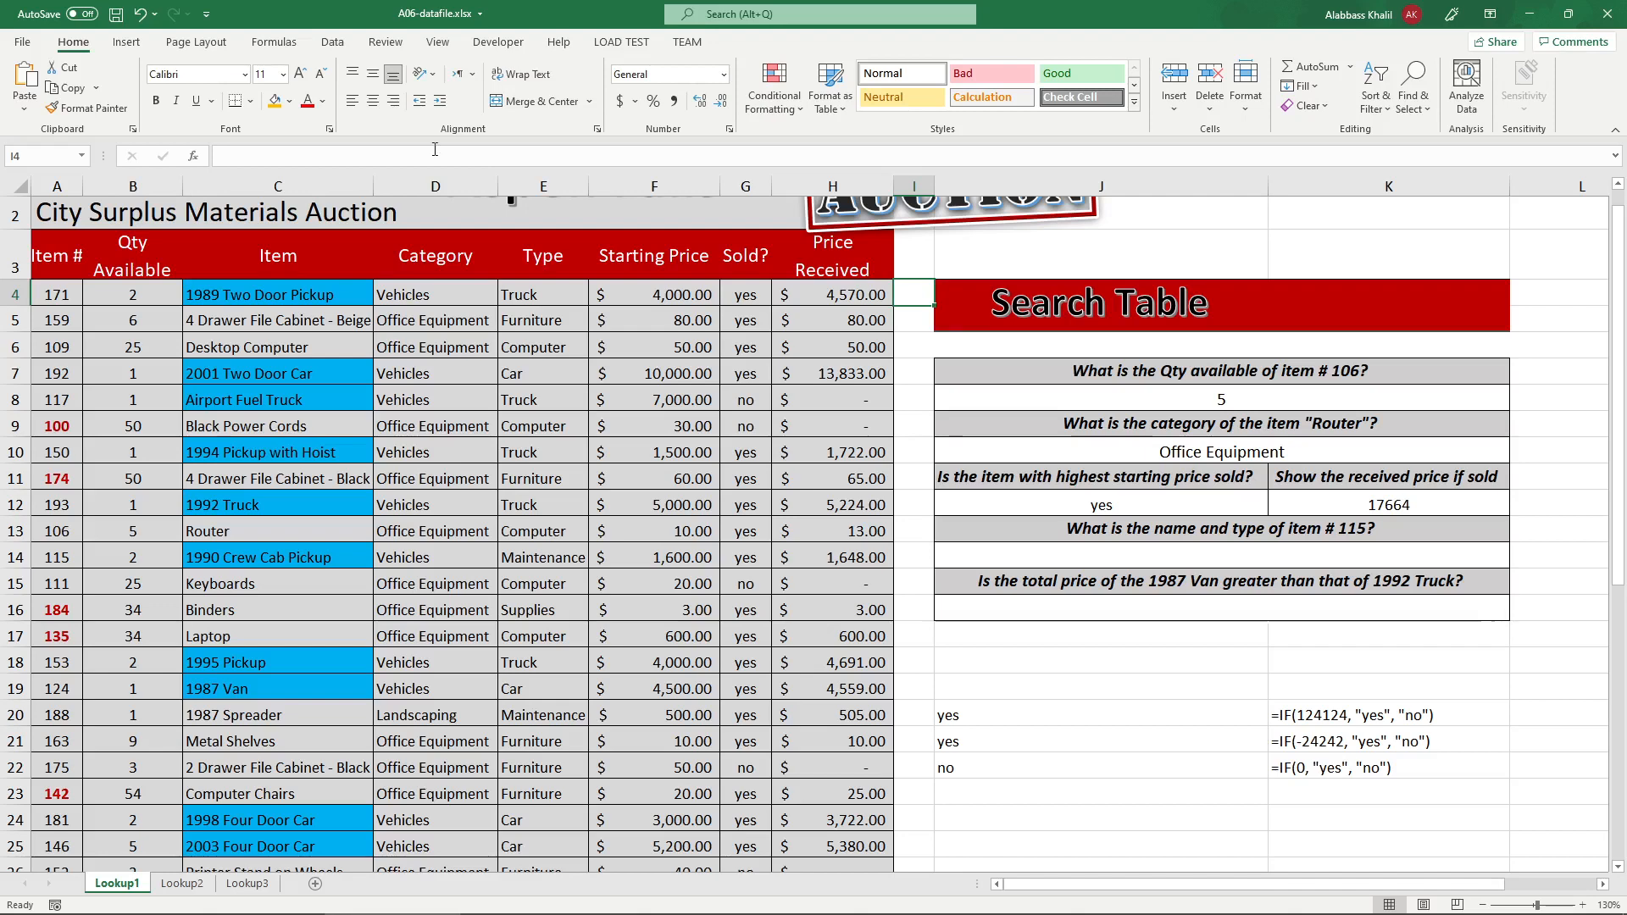
- Examine the column and row layout of the auction table on Lookup1 and compare it with the layout on the Lookup3 sheet
click(132, 186)
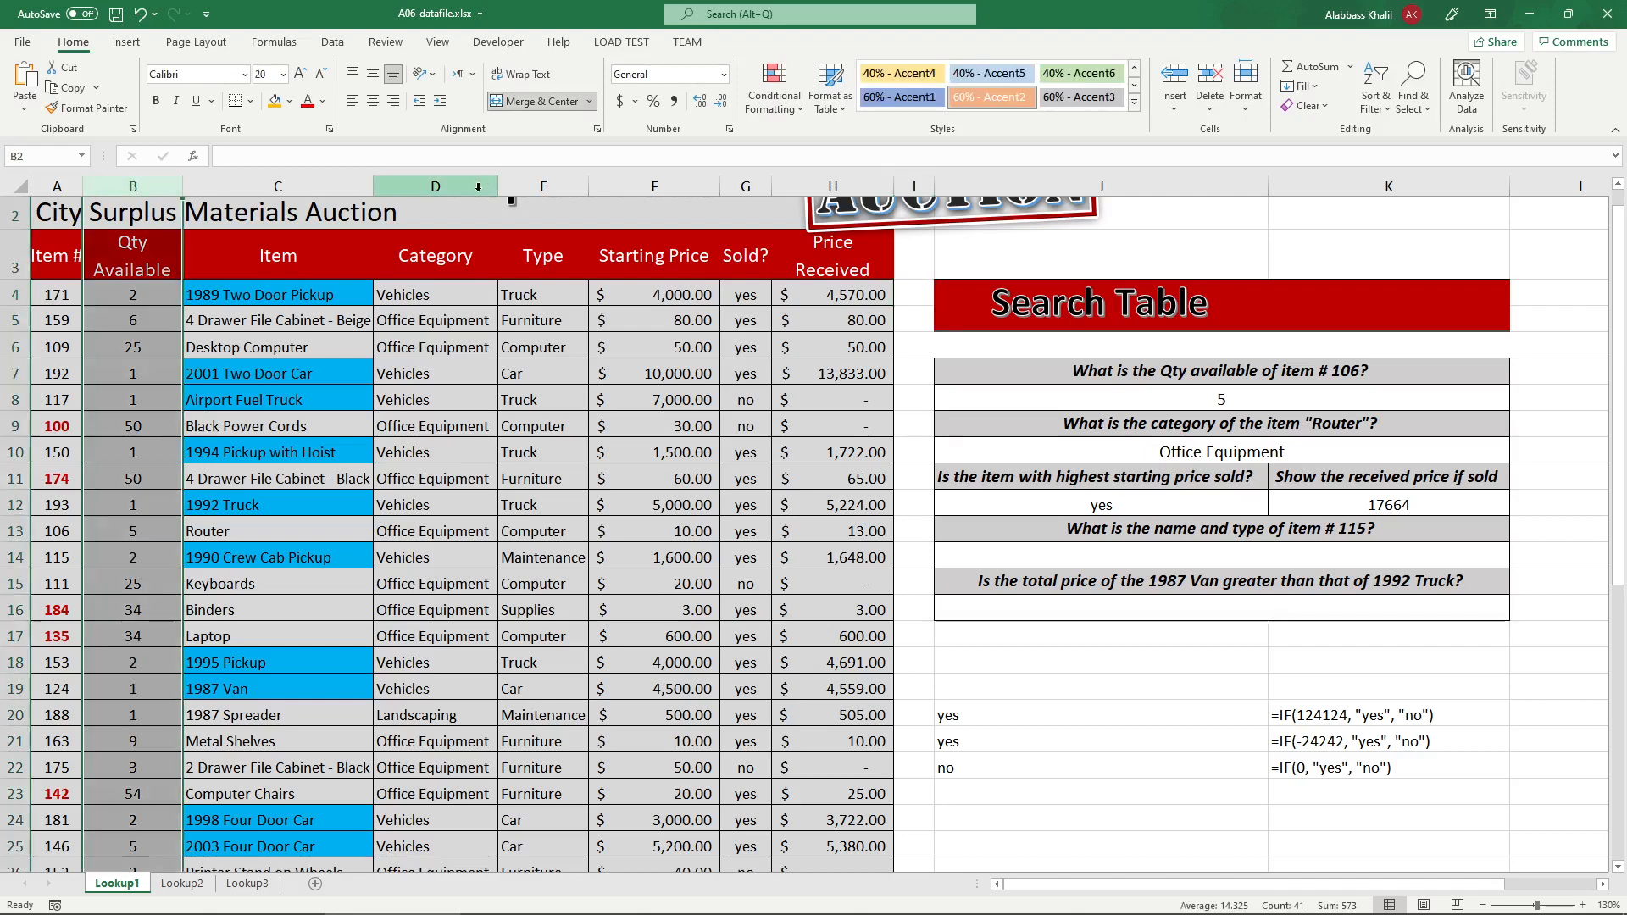
click(478, 186)
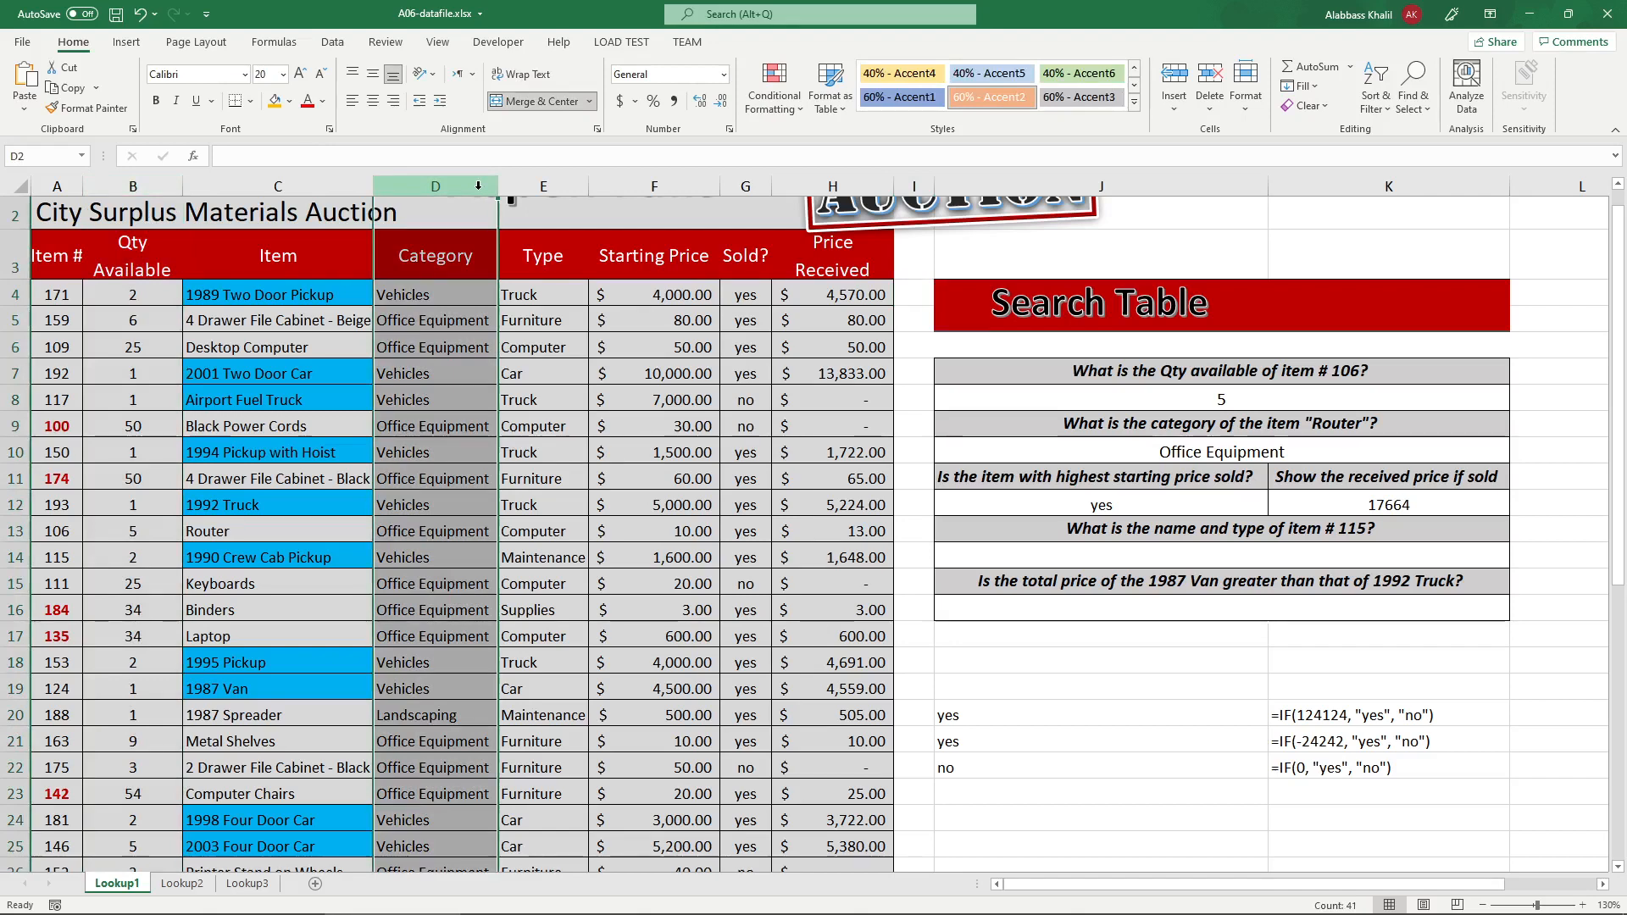
drag(132, 186, 356, 180)
click(438, 182)
click(161, 187)
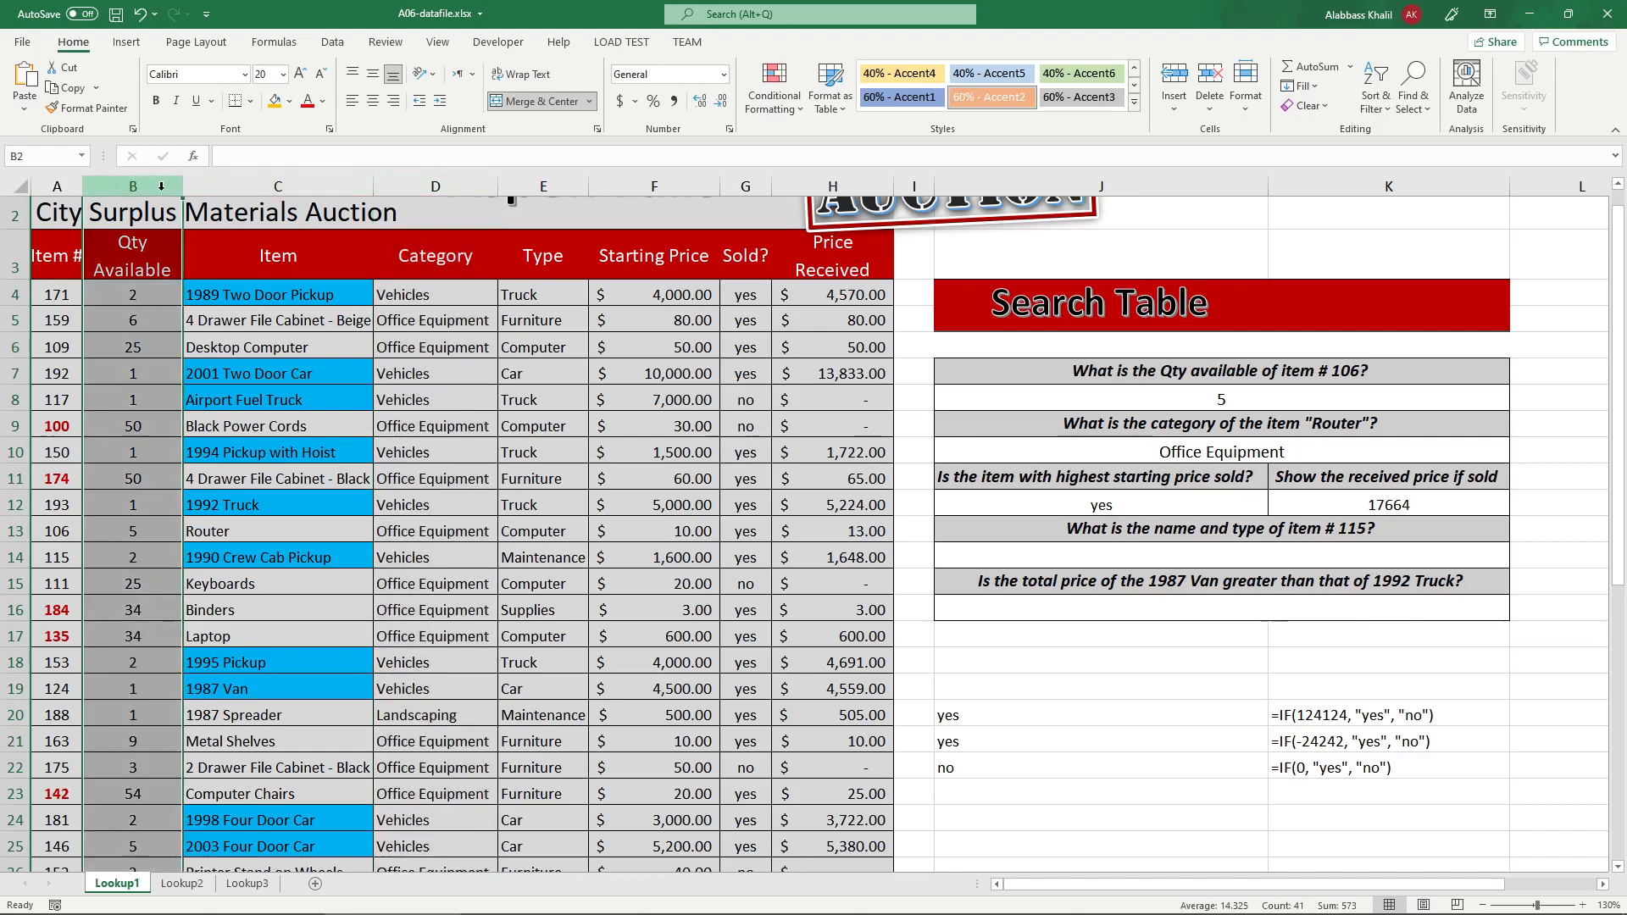
click(456, 188)
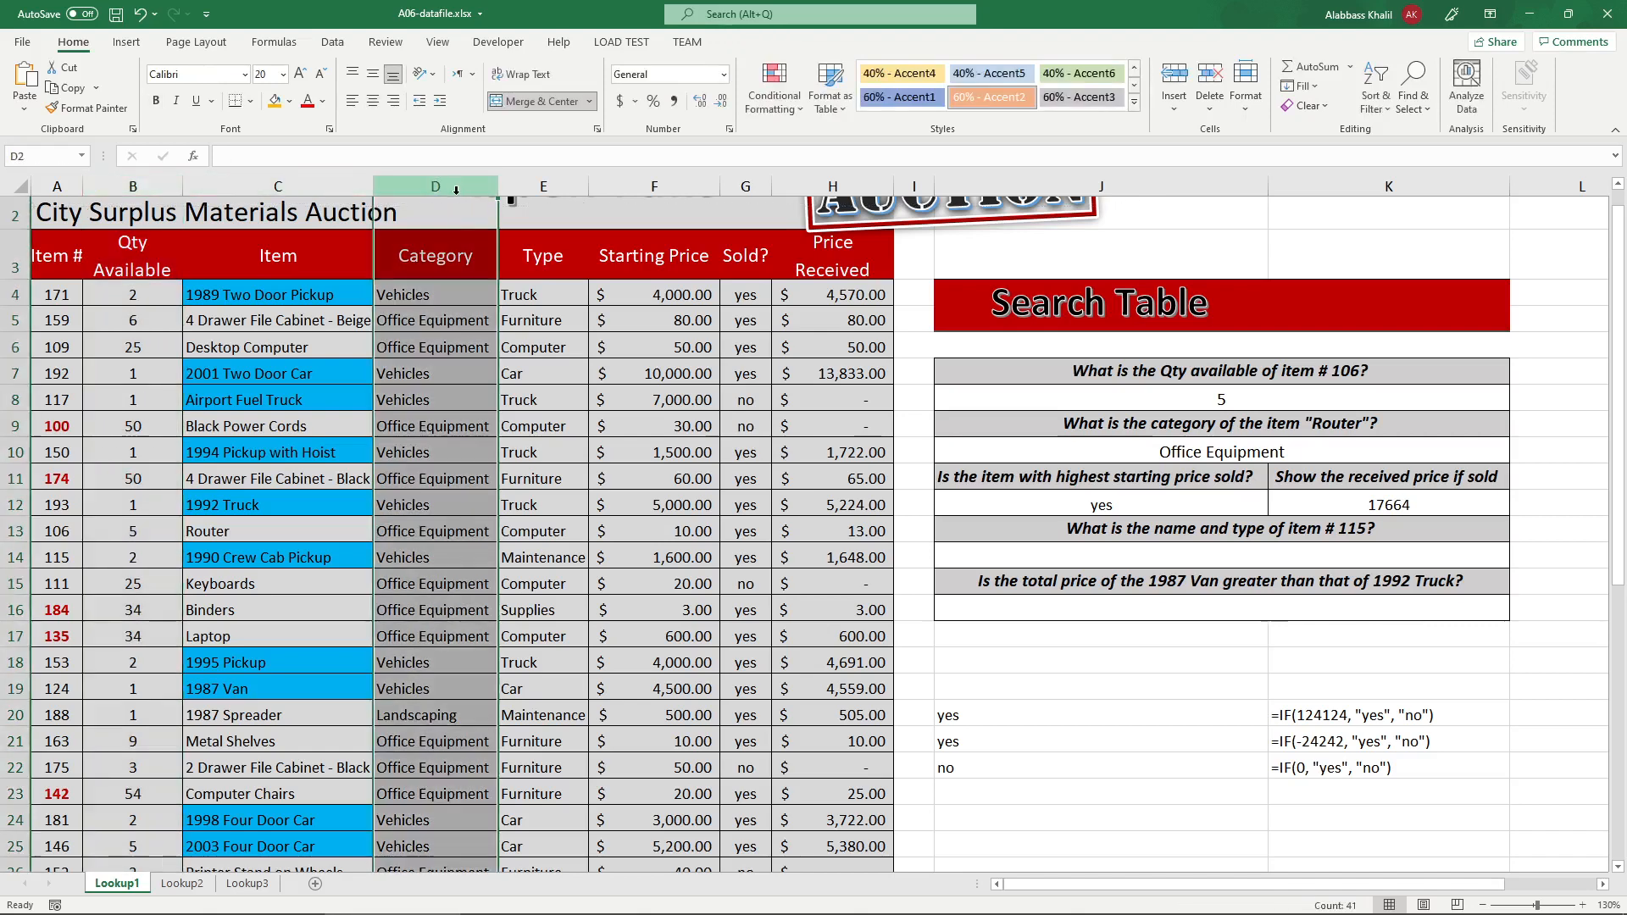
click(14, 373)
click(5, 480)
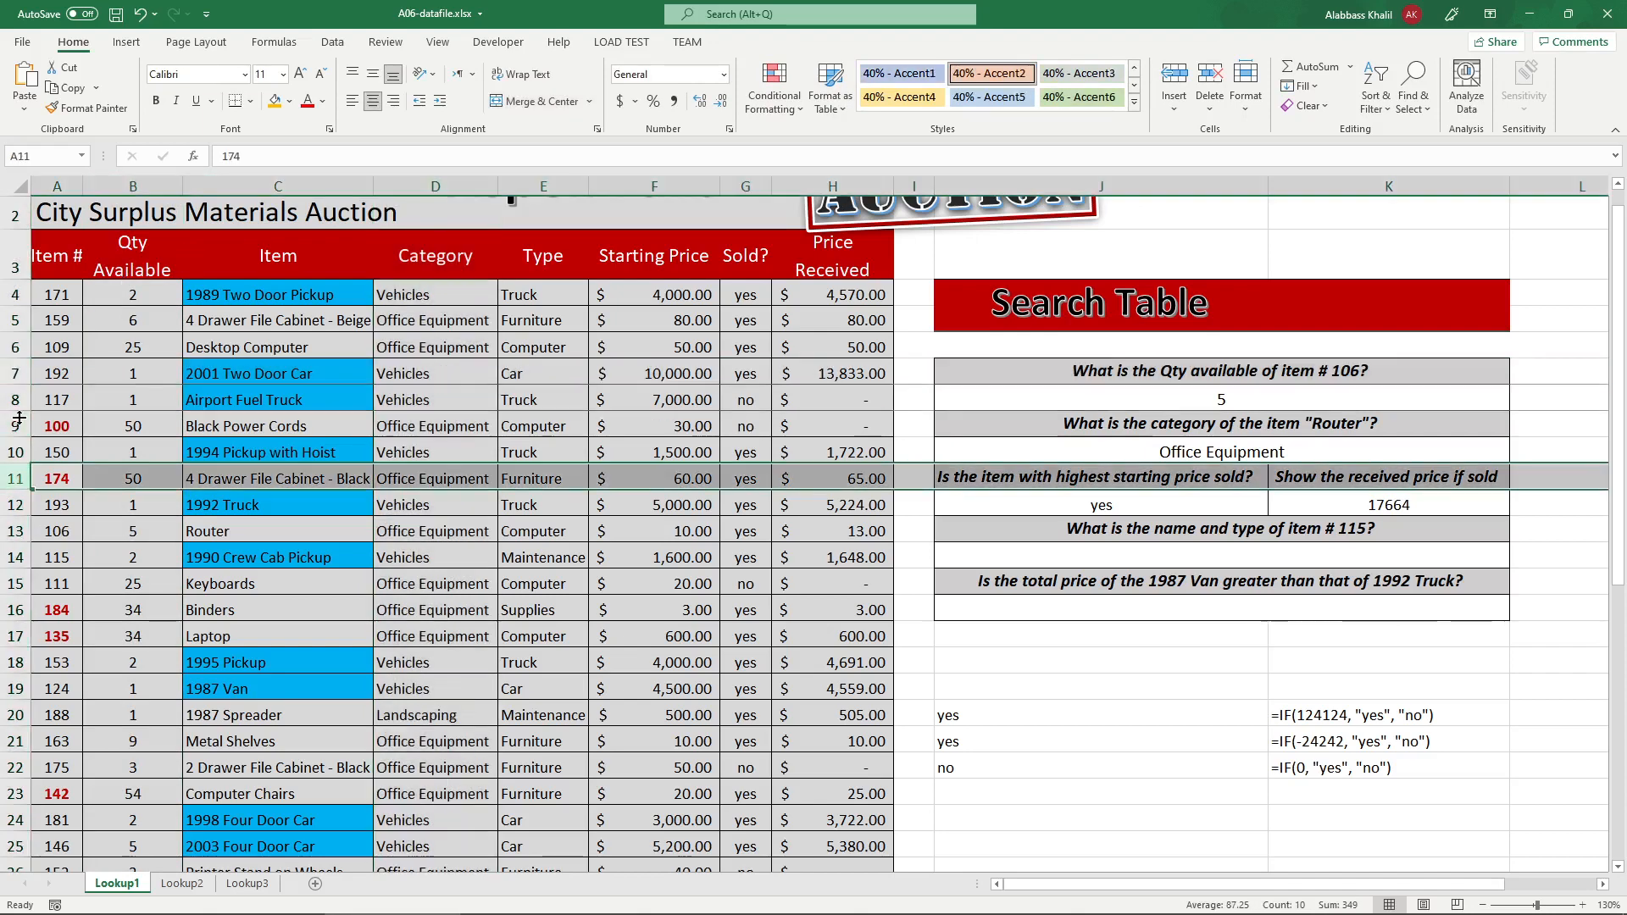
click(13, 424)
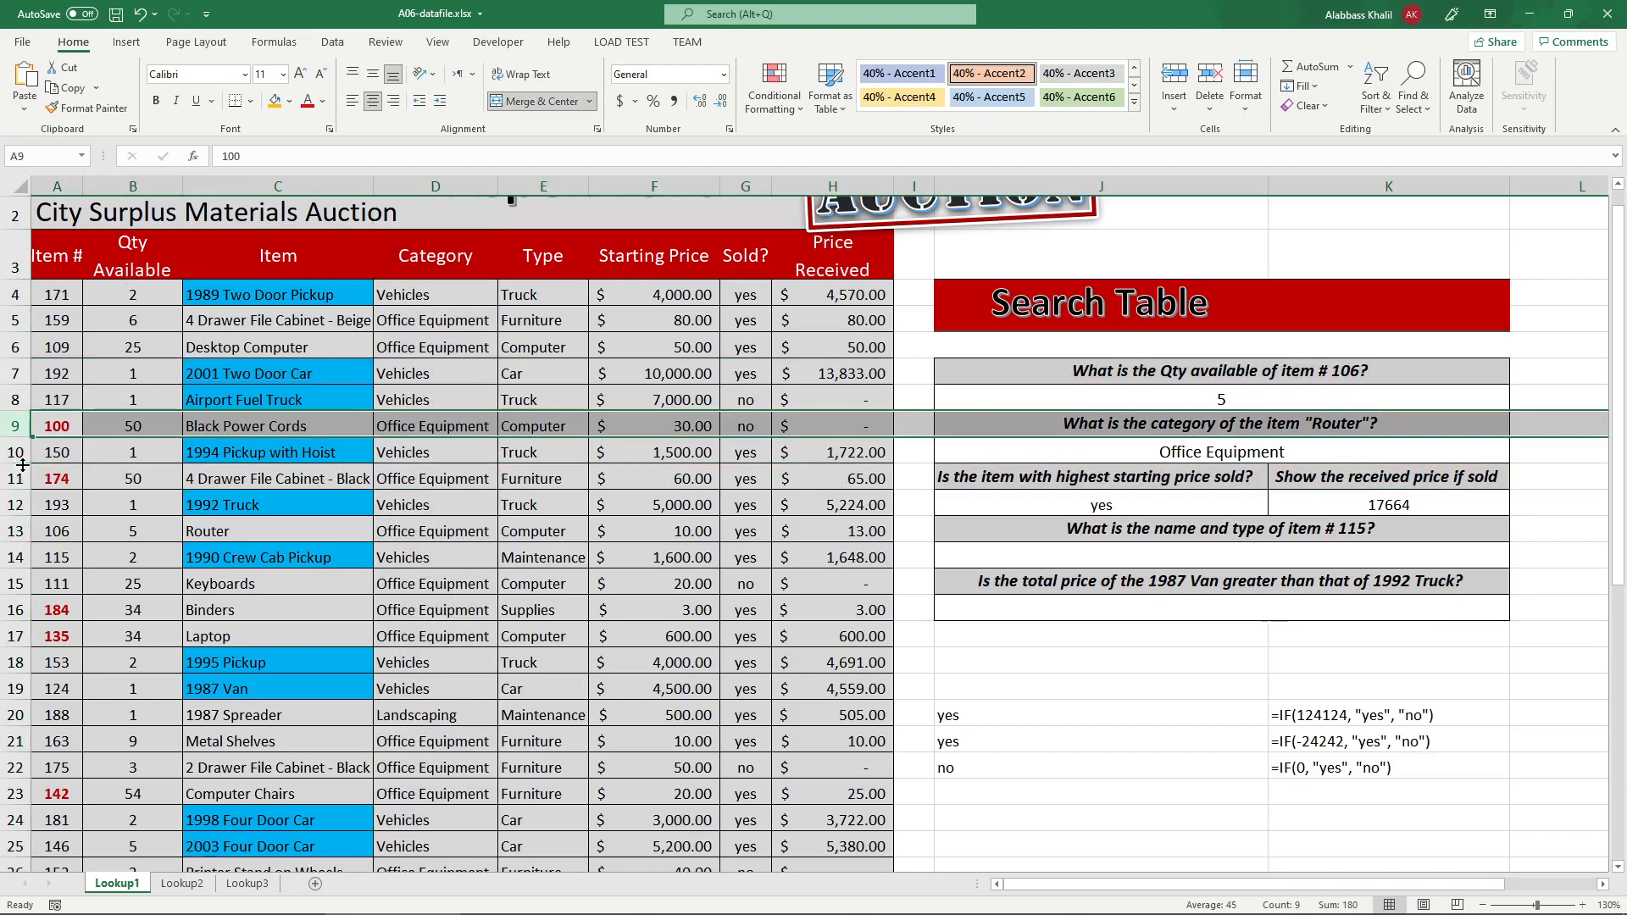
click(247, 884)
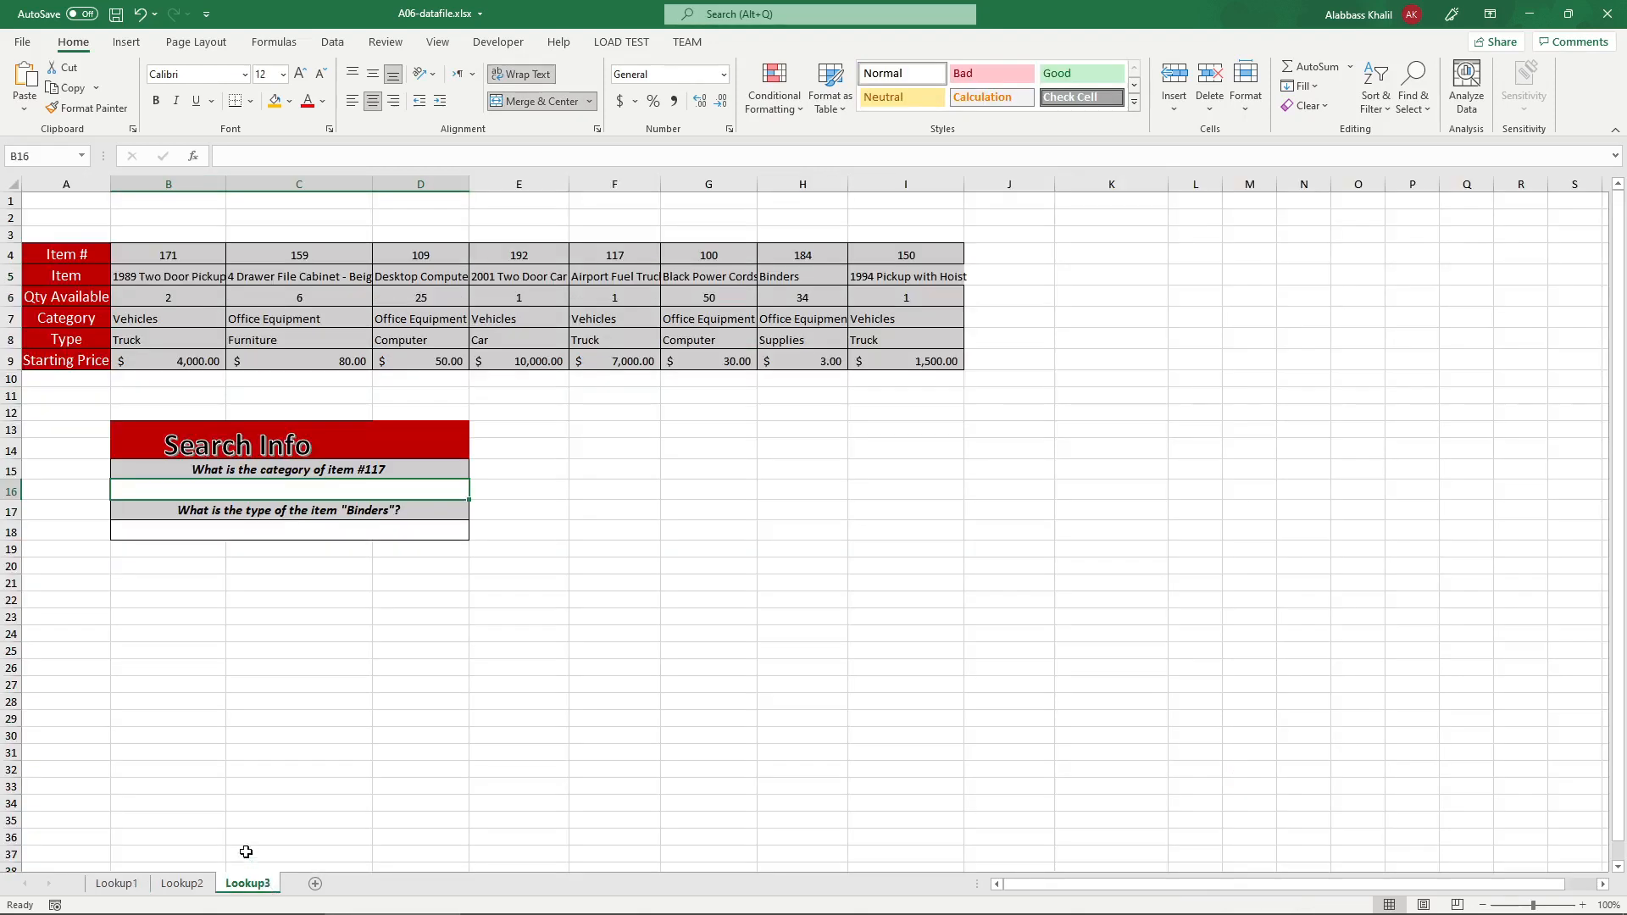
click(119, 884)
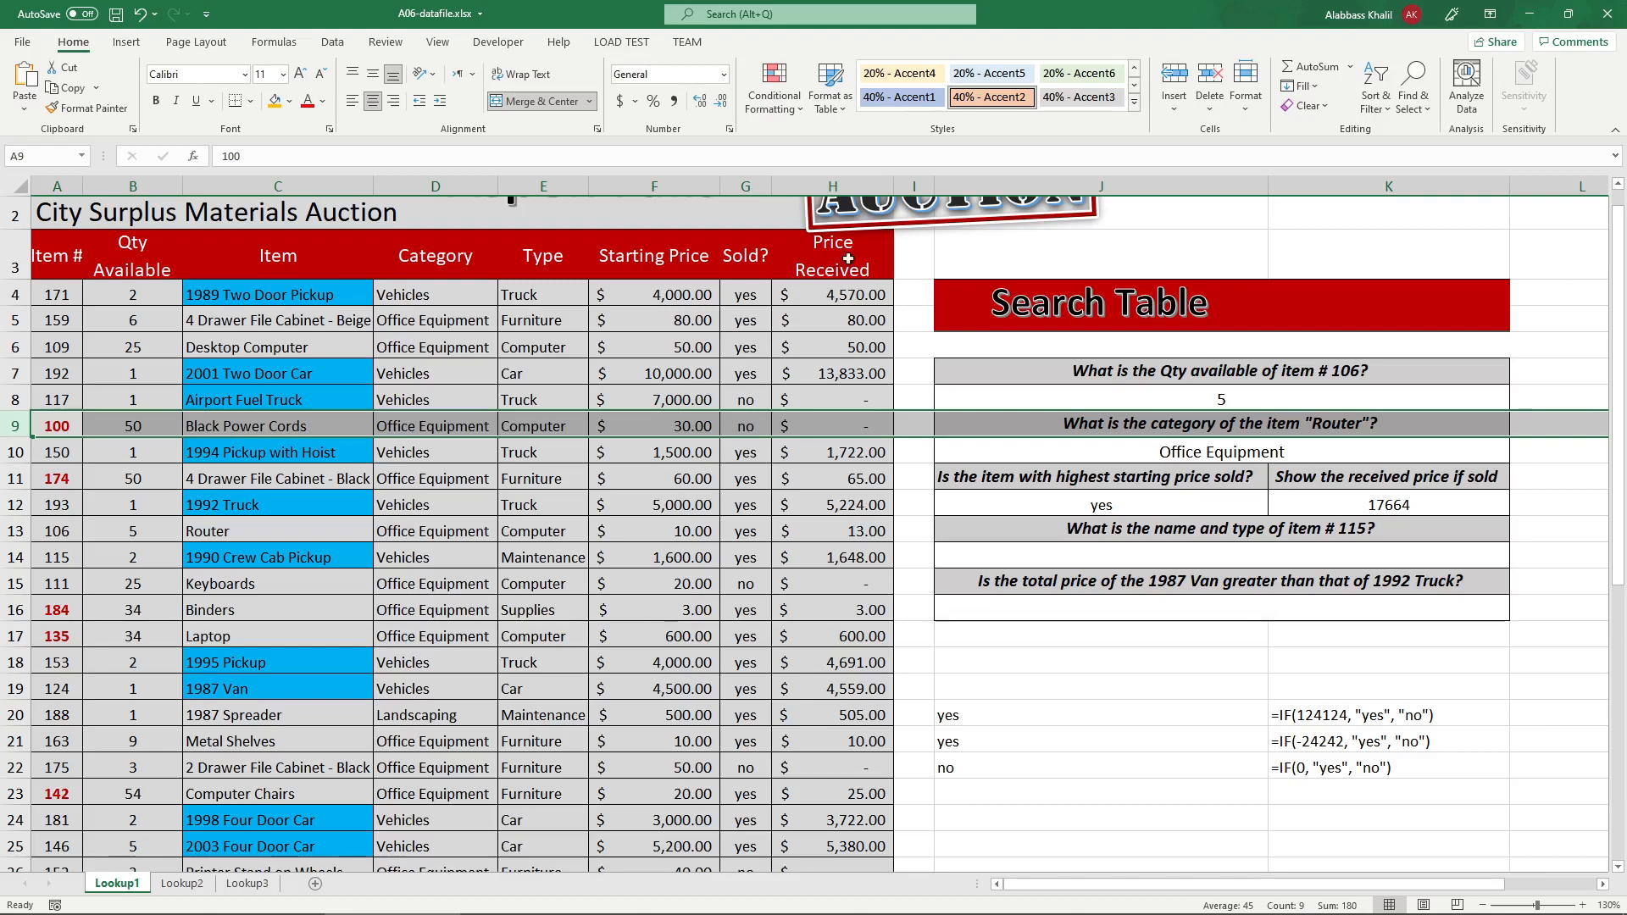
click(916, 186)
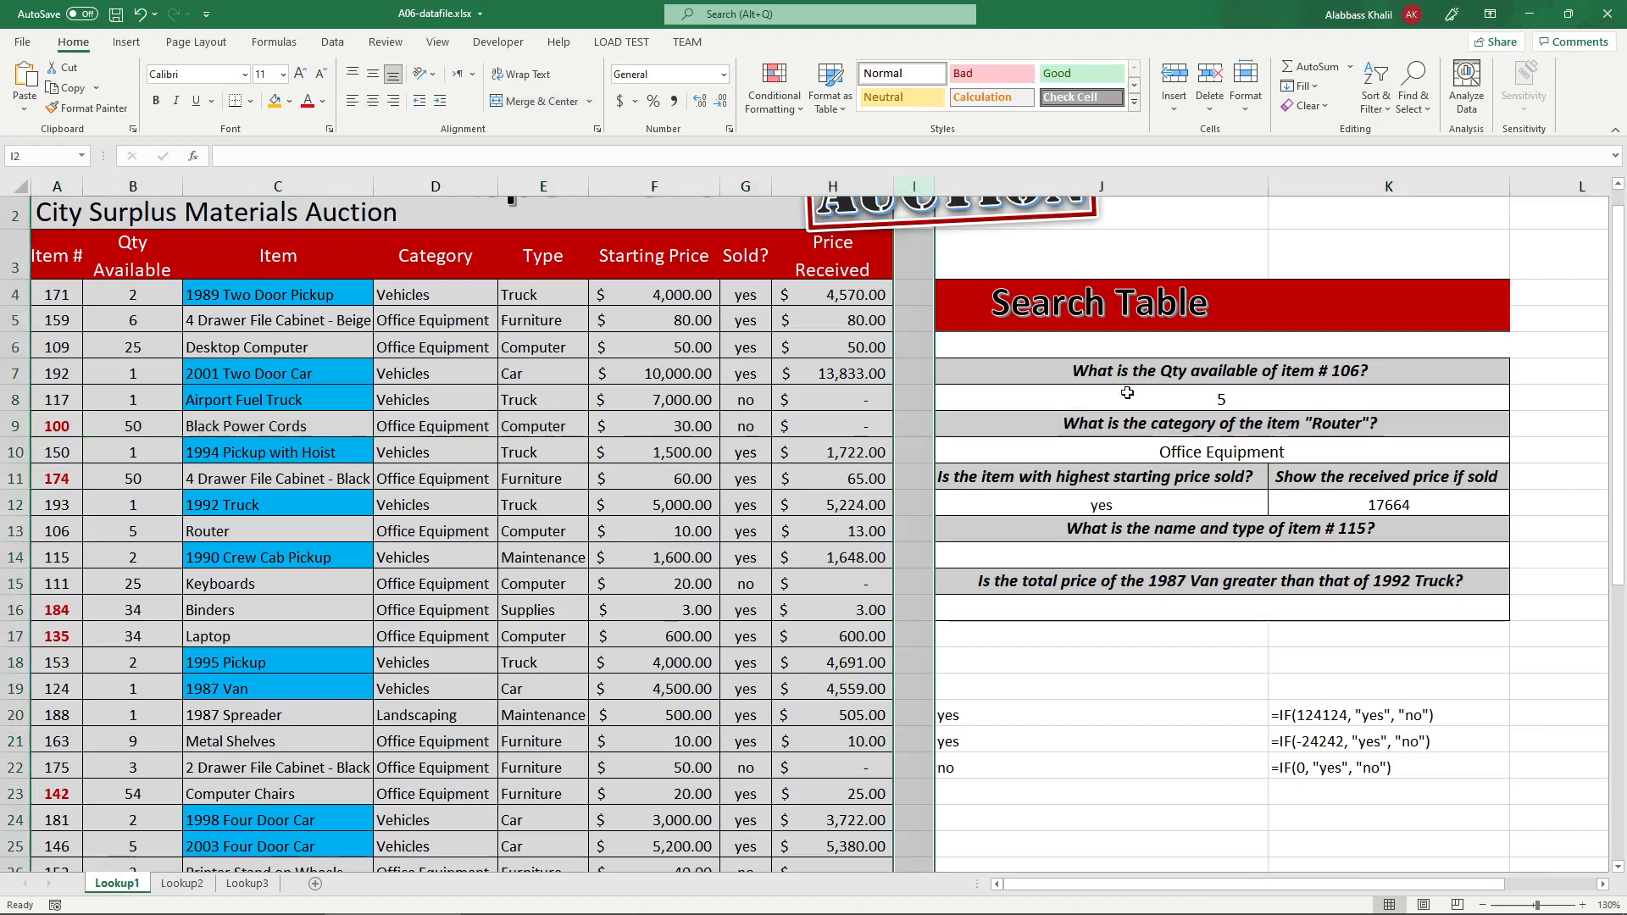
- Try shortening the question in J13 to "What is the name of item # 115?" and undo that edit
click(1257, 546)
double_click(1182, 530)
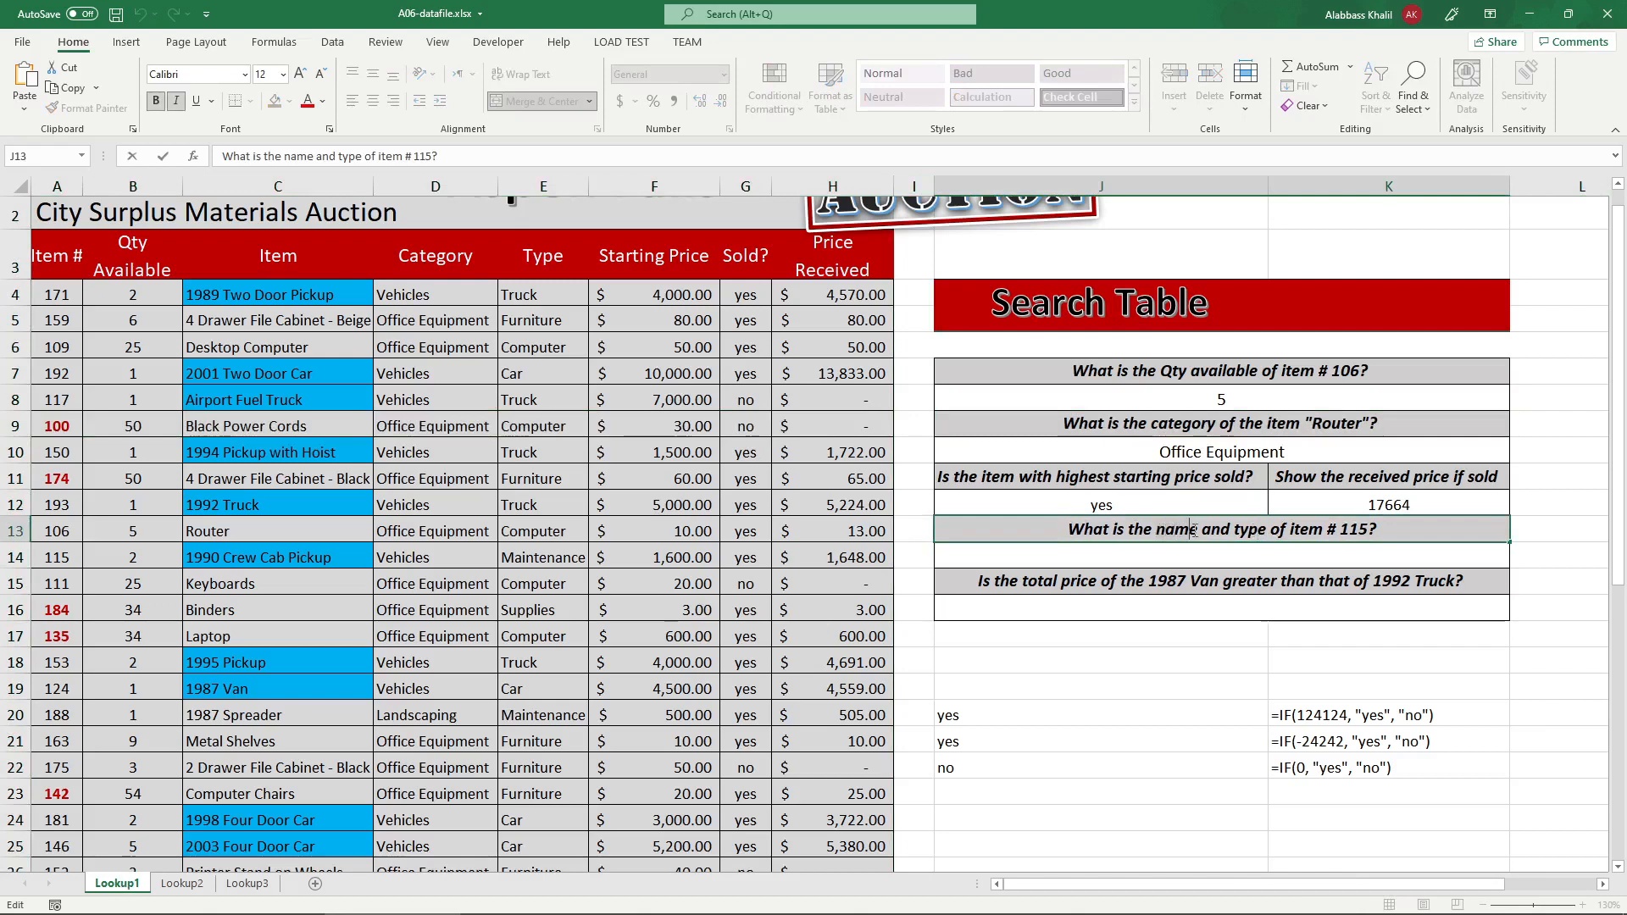
click(1385, 527)
drag(1203, 527, 1282, 527)
key(Delete)
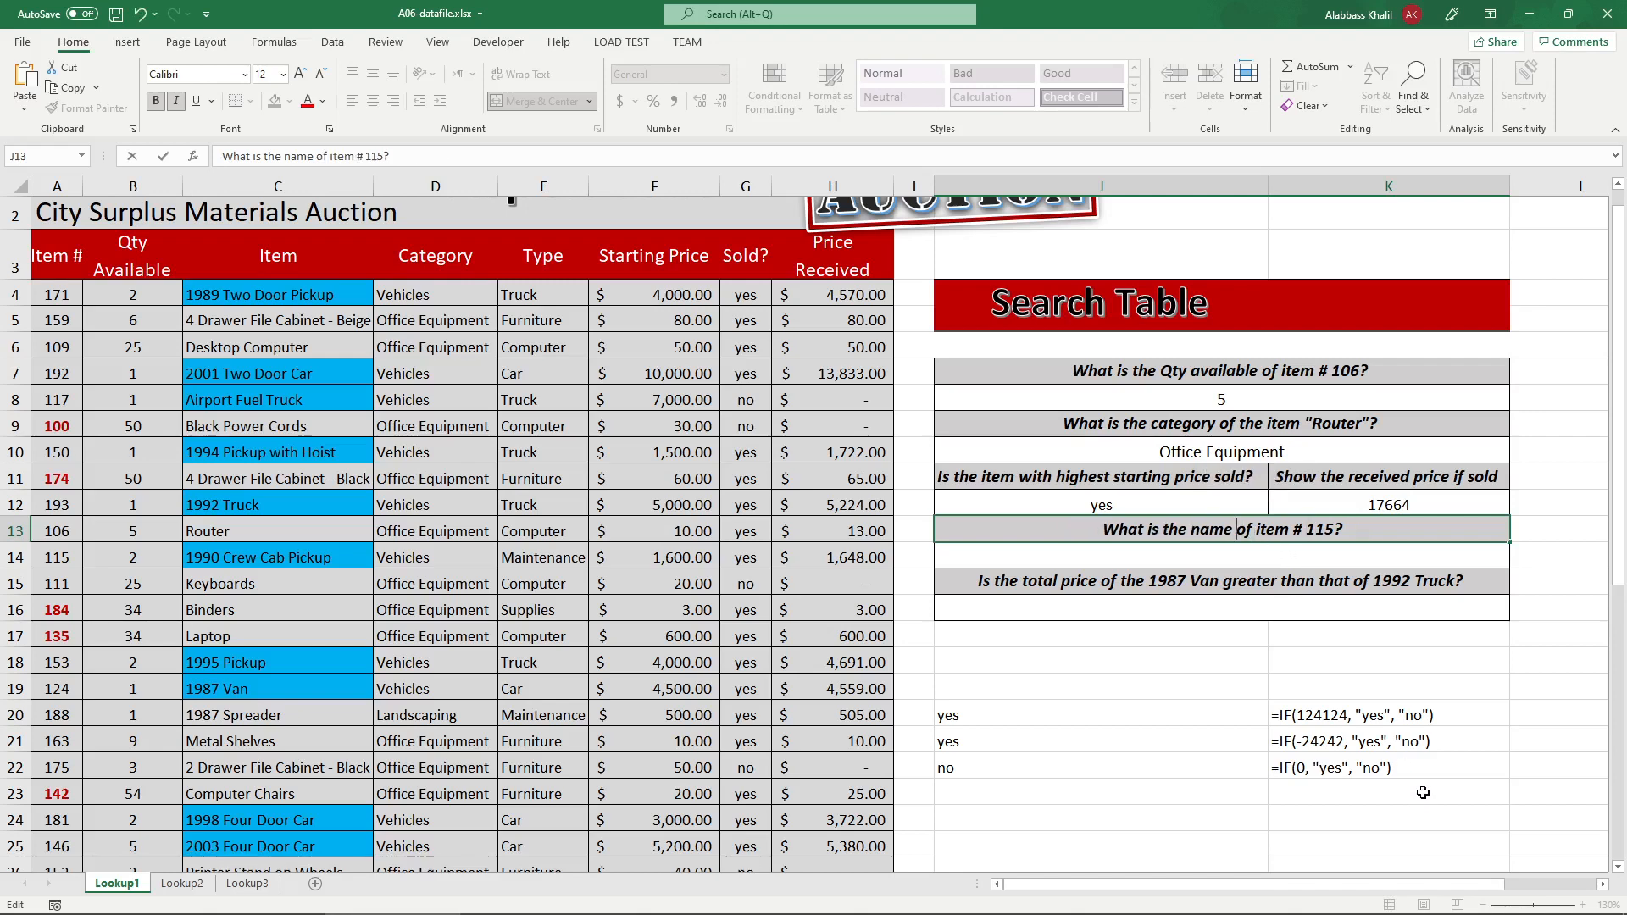
click(1256, 372)
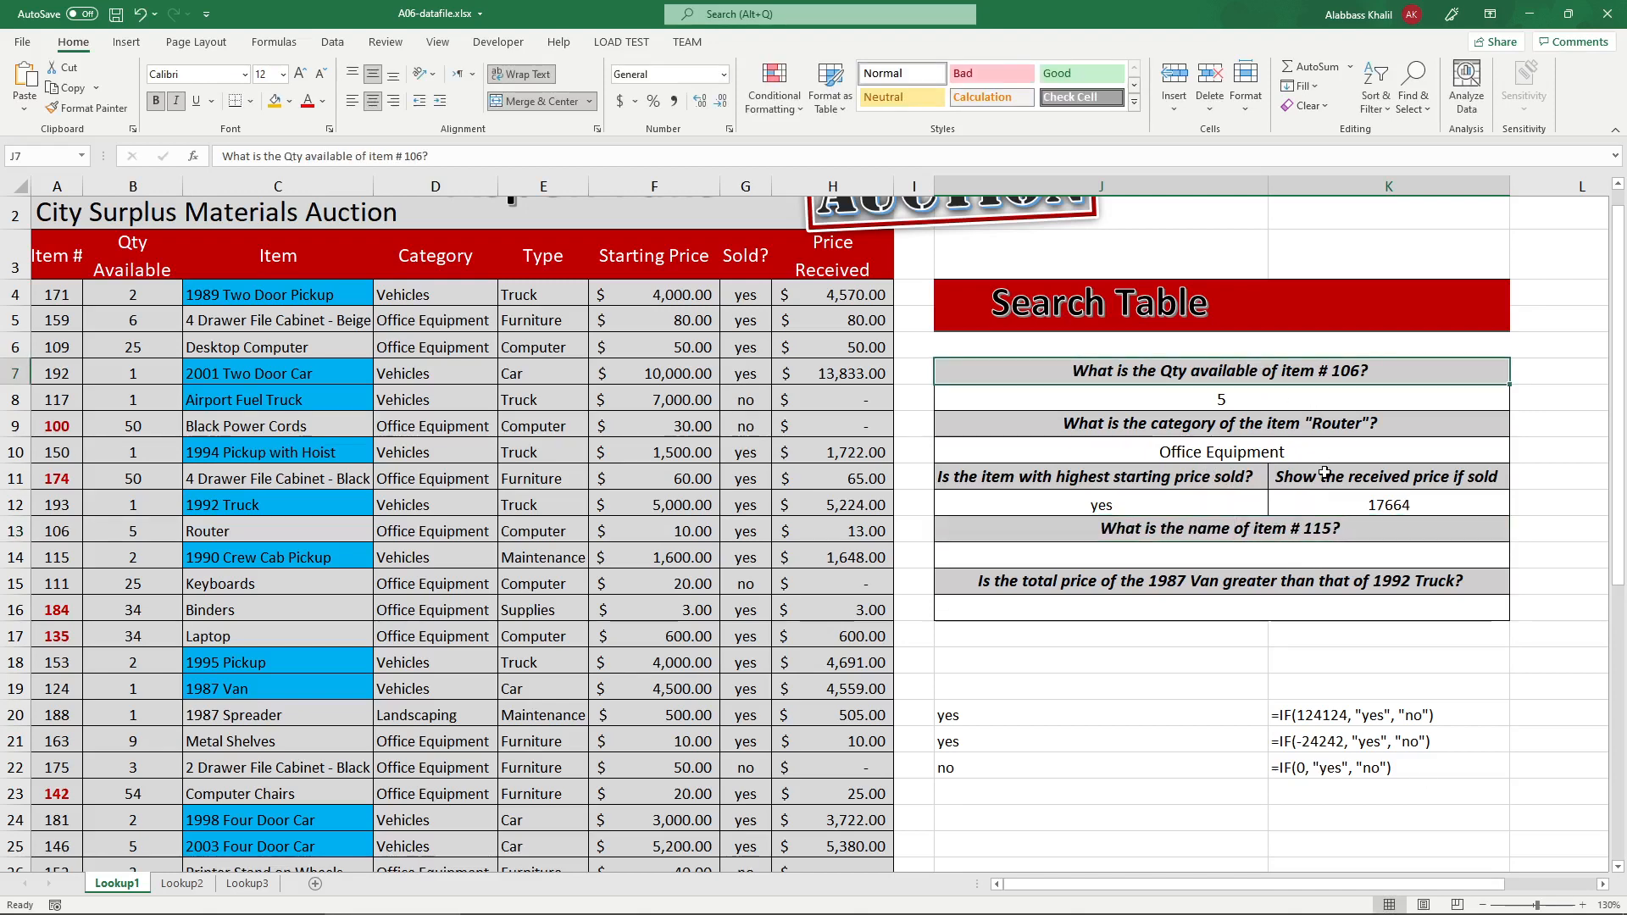
key(ctrl+z)
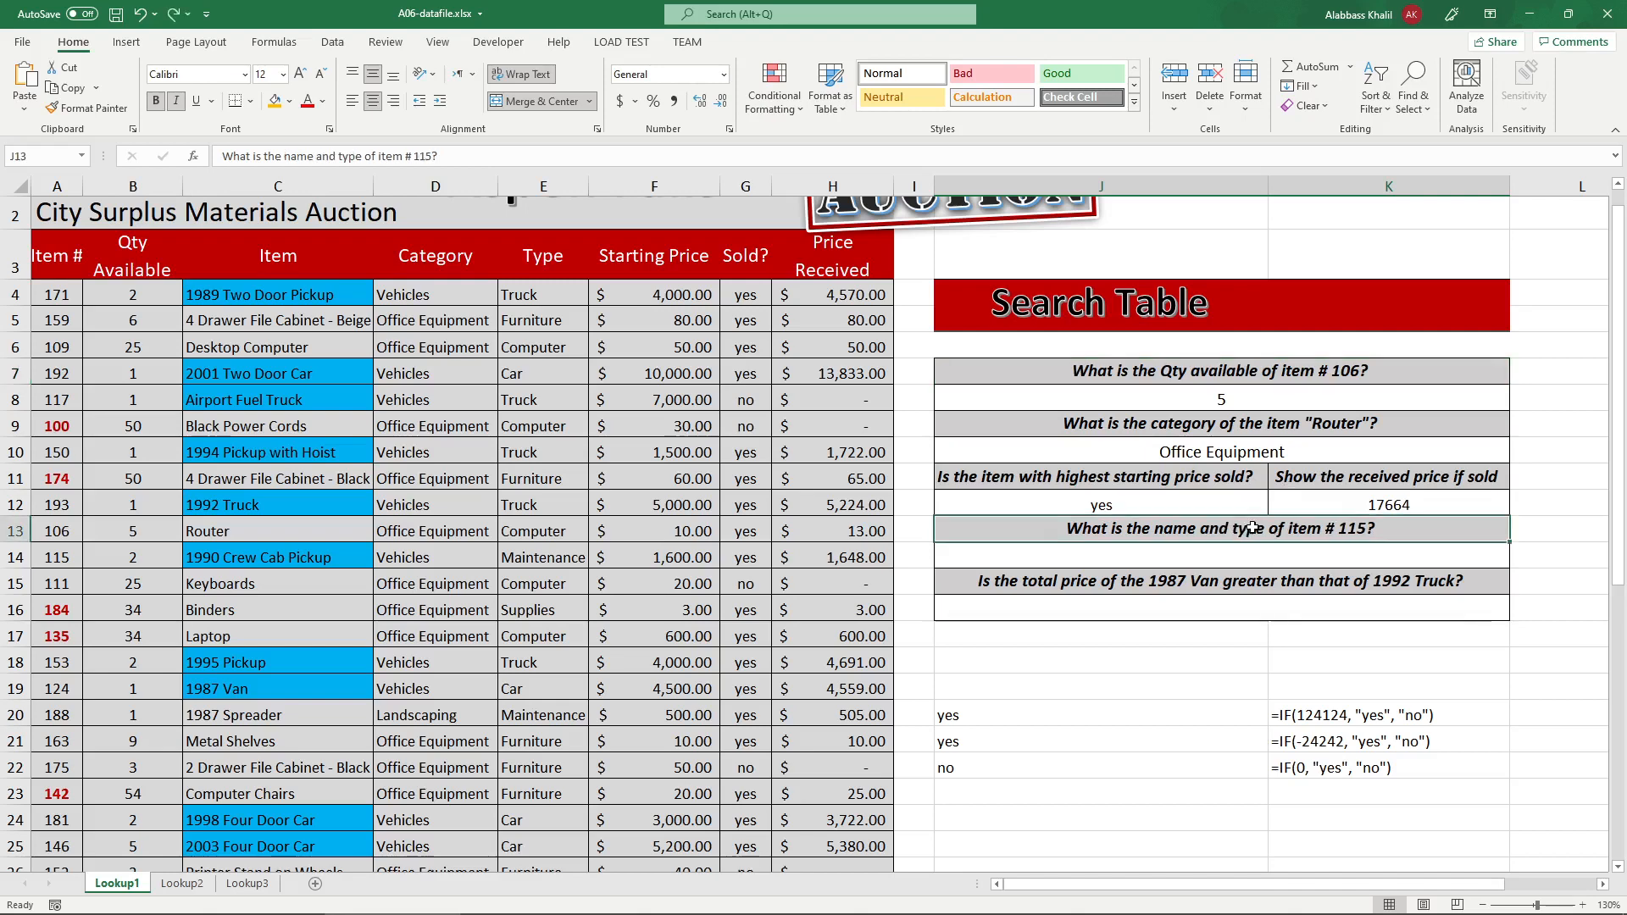
- Try shortening the question in J13 to "What is the type of item # 115?" and discard the edit
double_click(1212, 529)
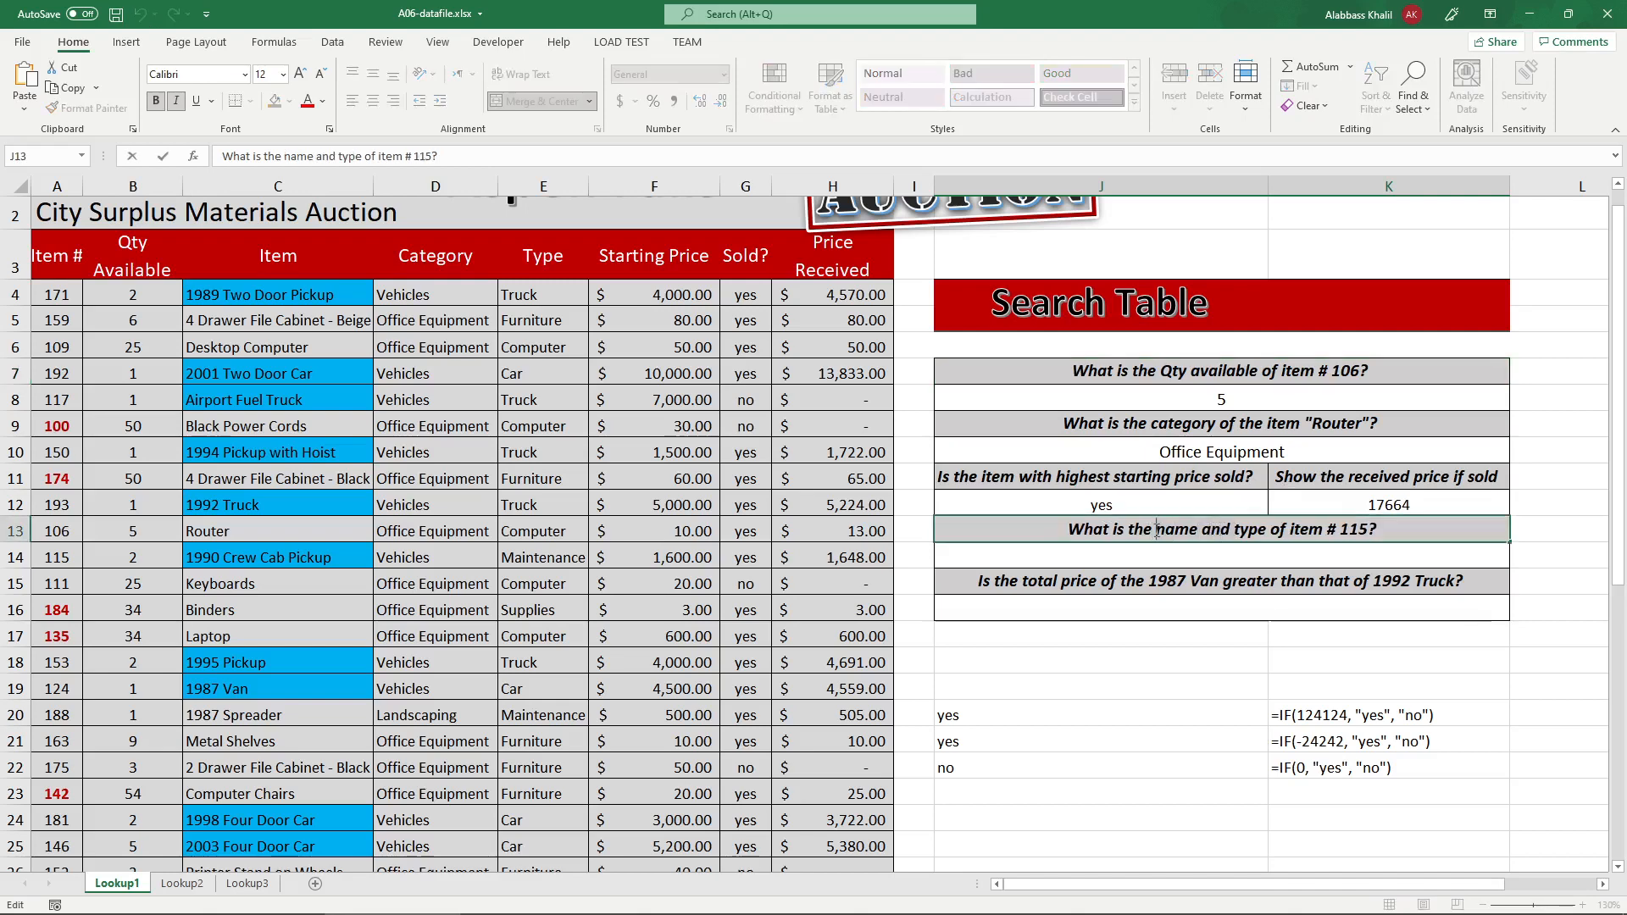
key(Delete)
key(Delete)
key(Delete)
key(Delete)
key(Delete)
key(Delete)
key(Delete)
key(Delete)
key(Delete)
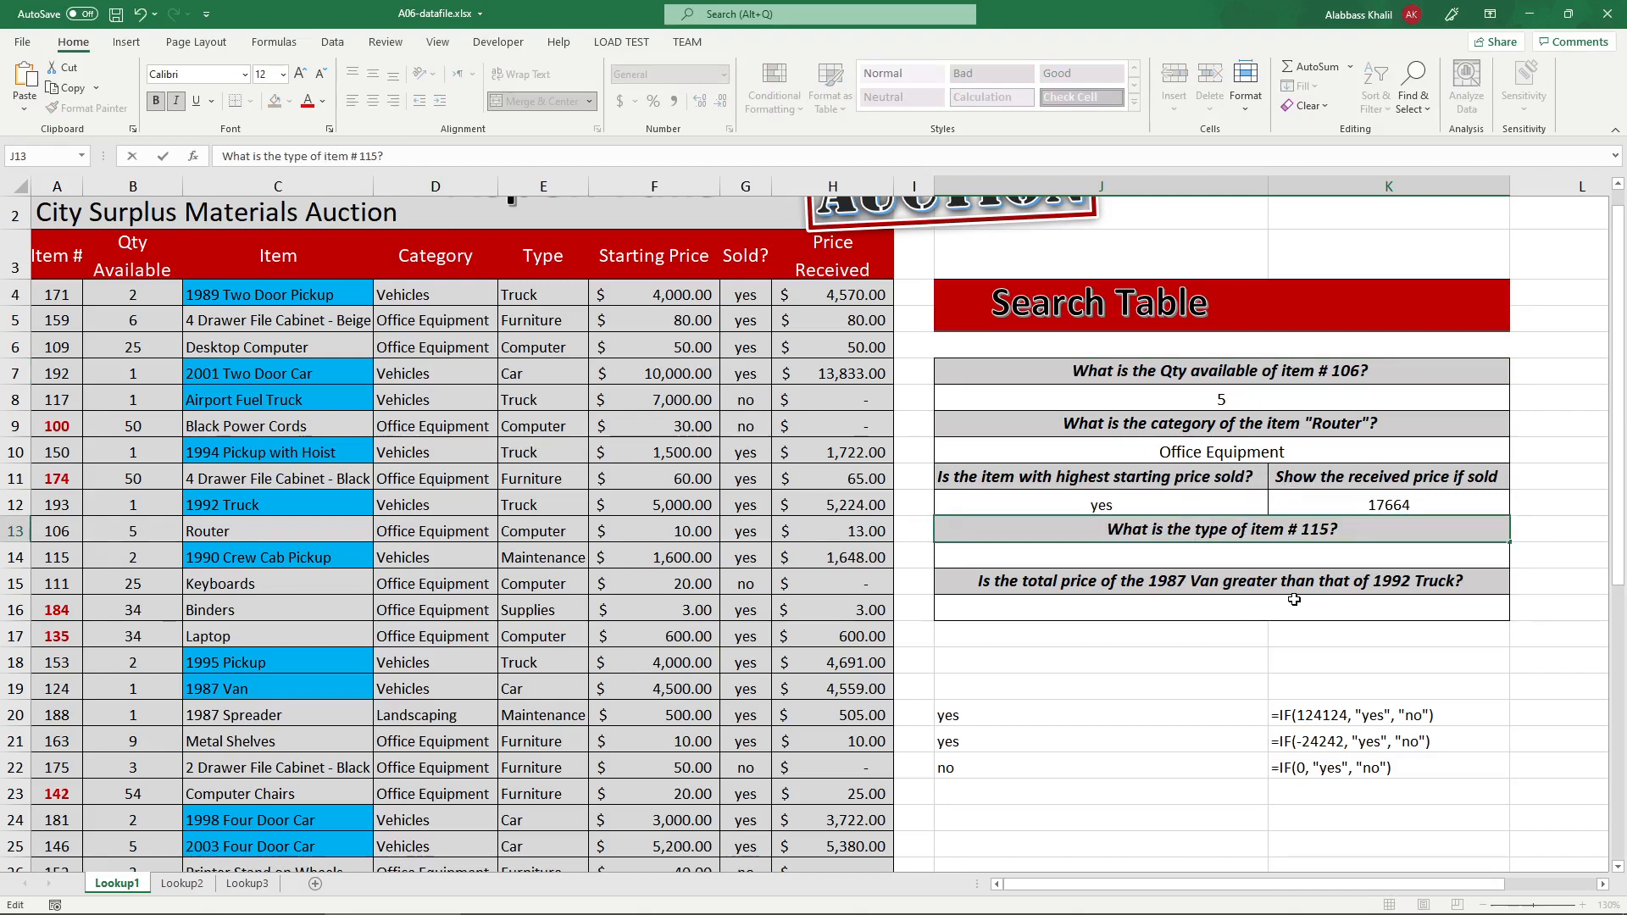
key(Escape)
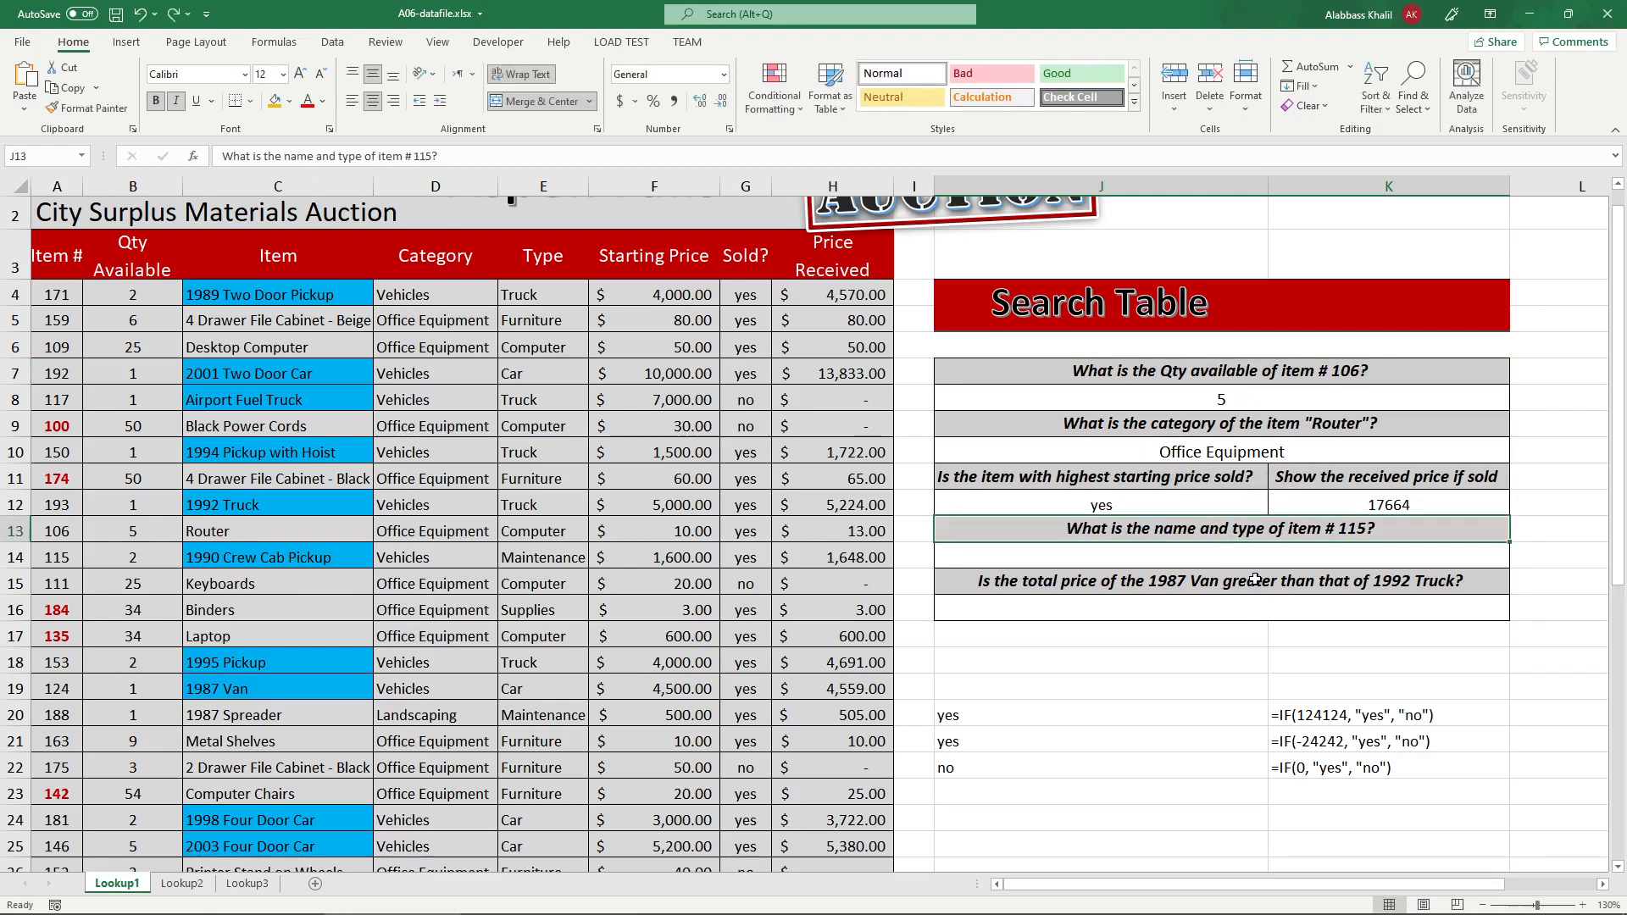
key(Down)
click(1207, 534)
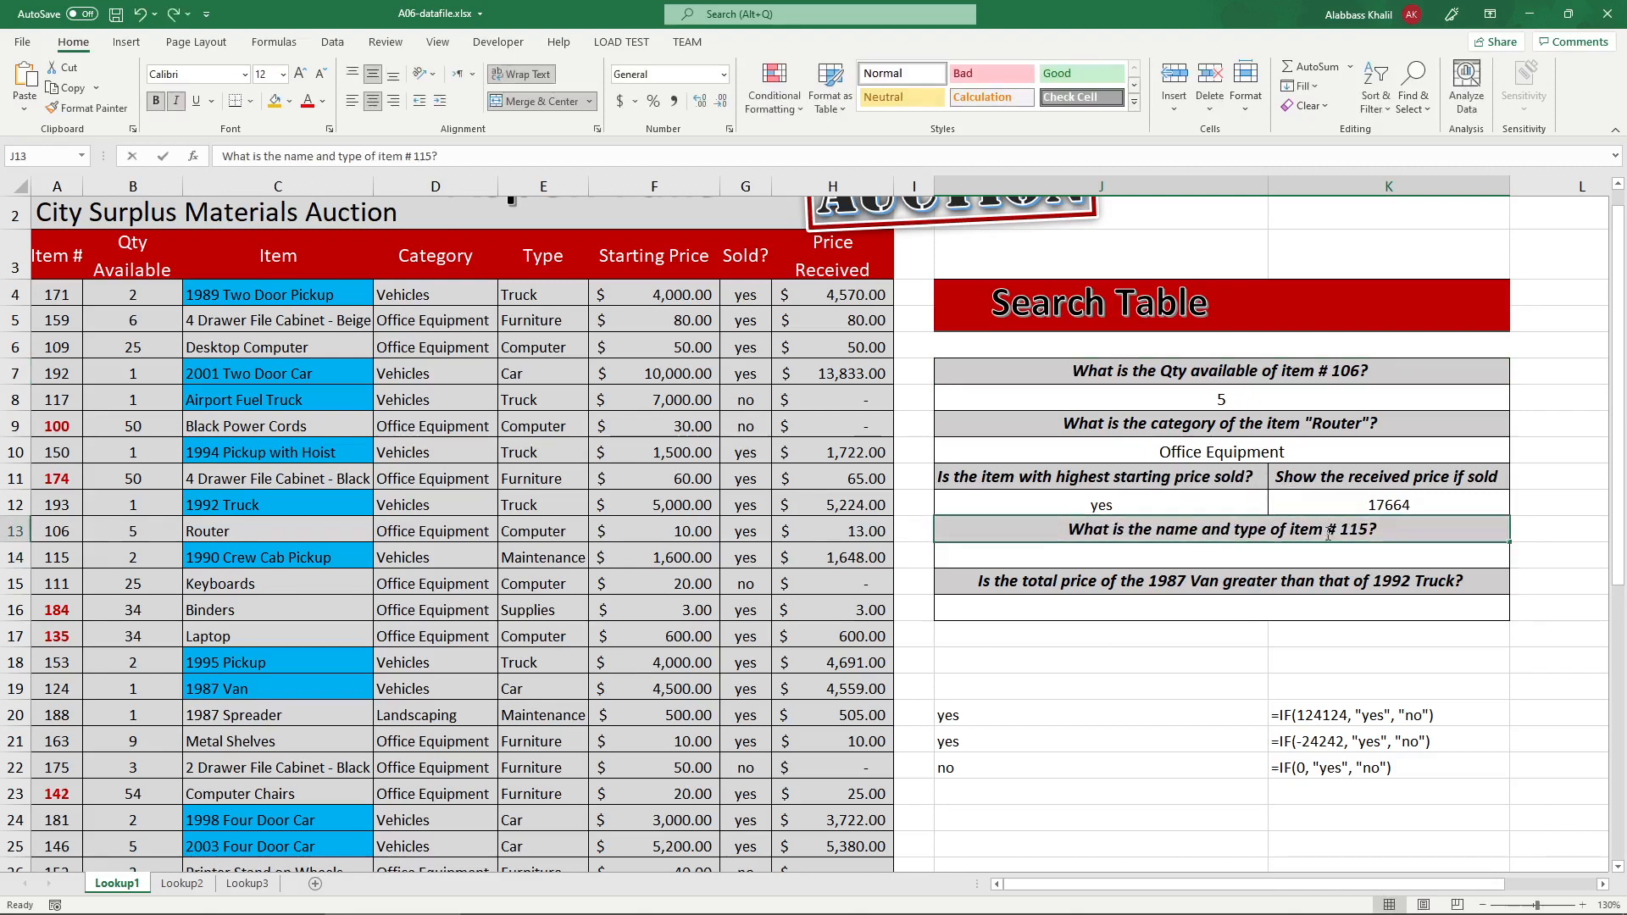
click(1156, 560)
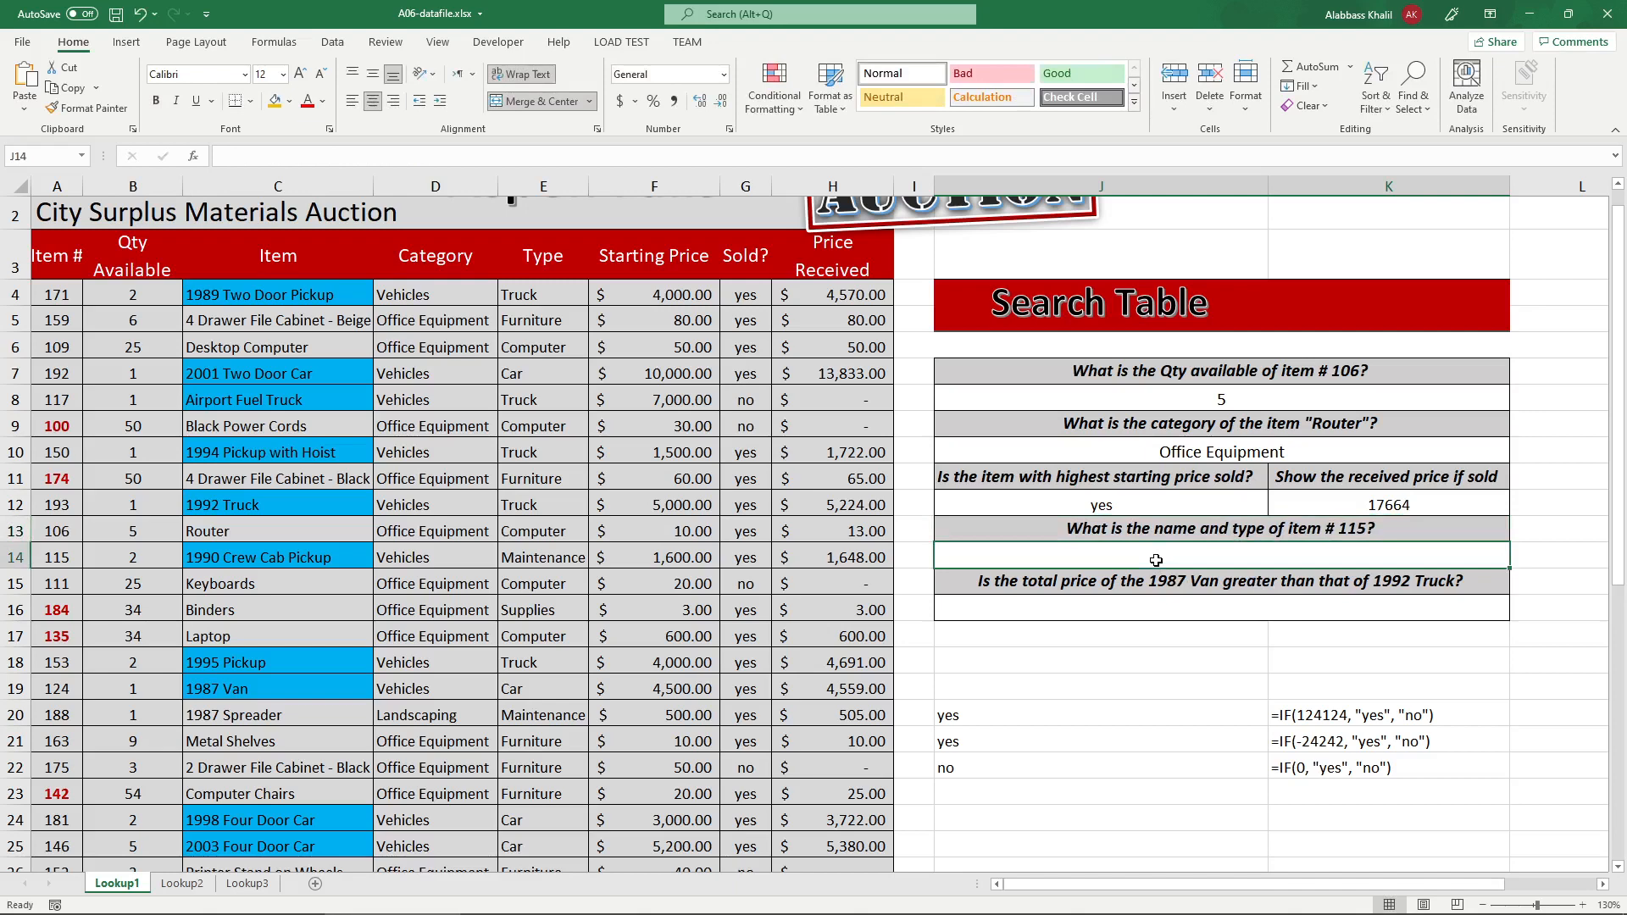
click(1089, 644)
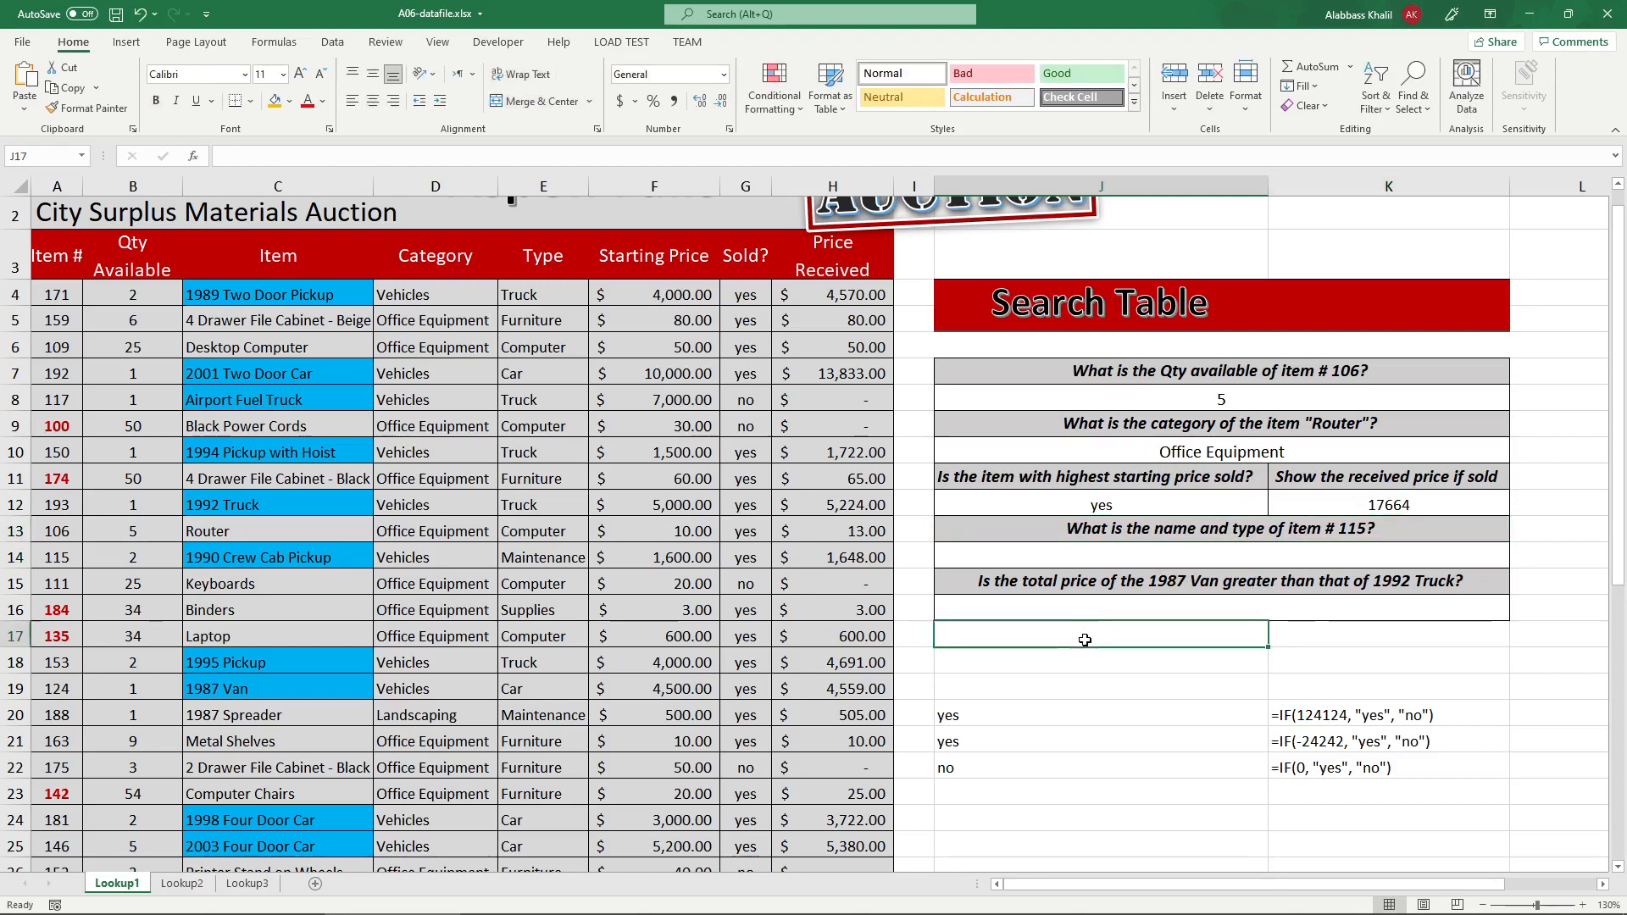
- Enter =VLOOKUP(115, A4:H43, 3,FALSE) in J14 to return the name of item # 115
click(1070, 554)
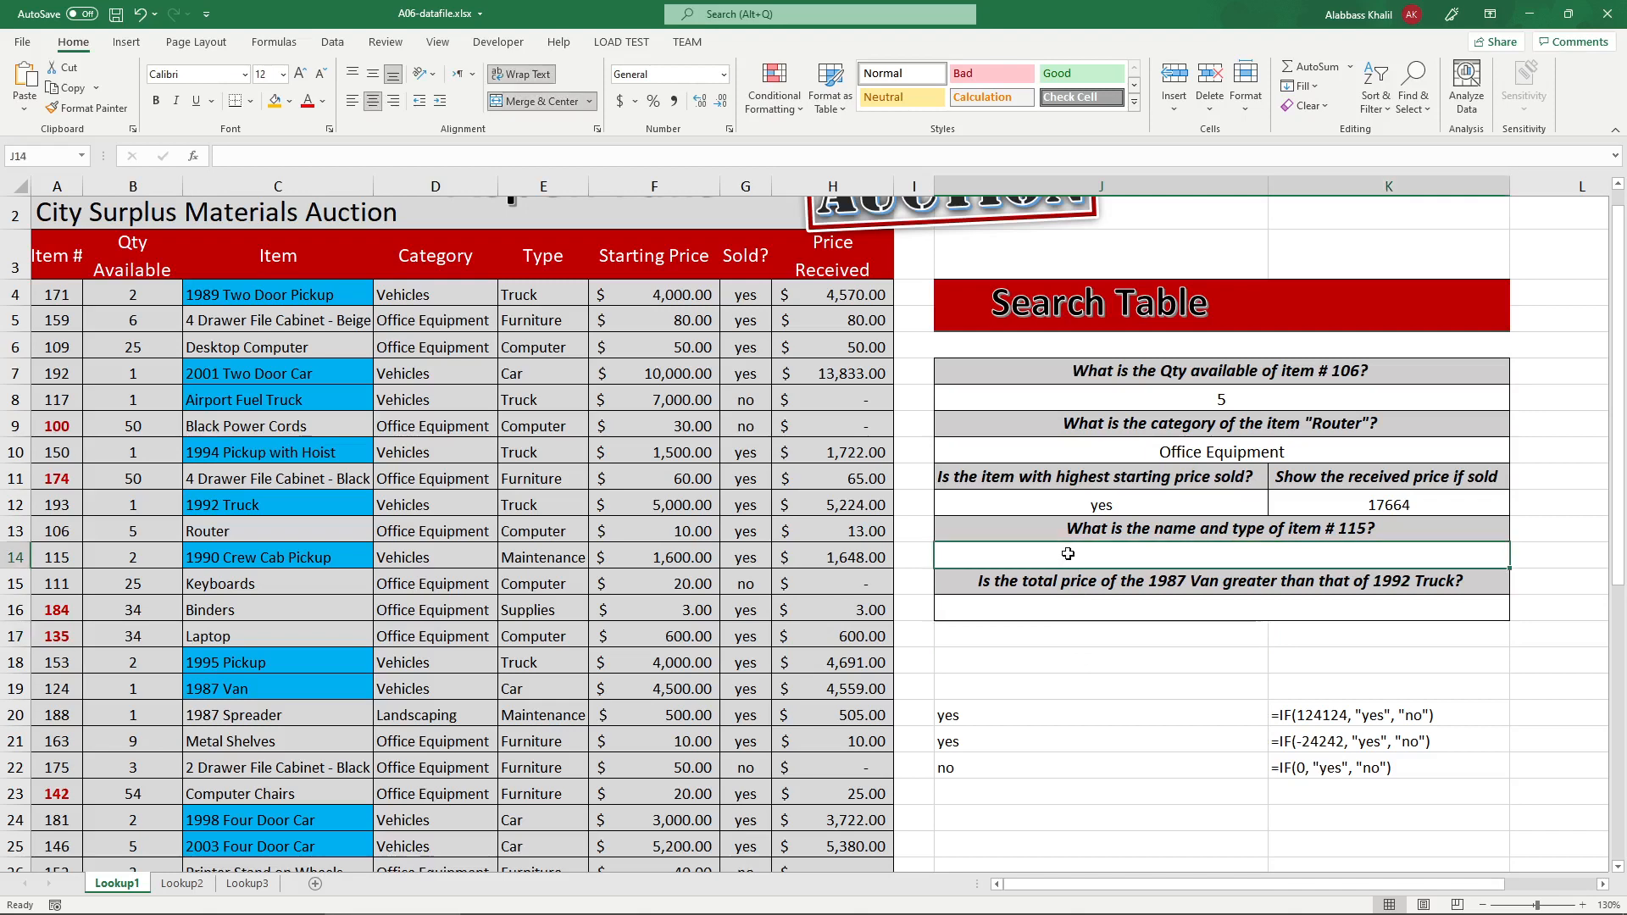
text(=vlo)
key(Tab)
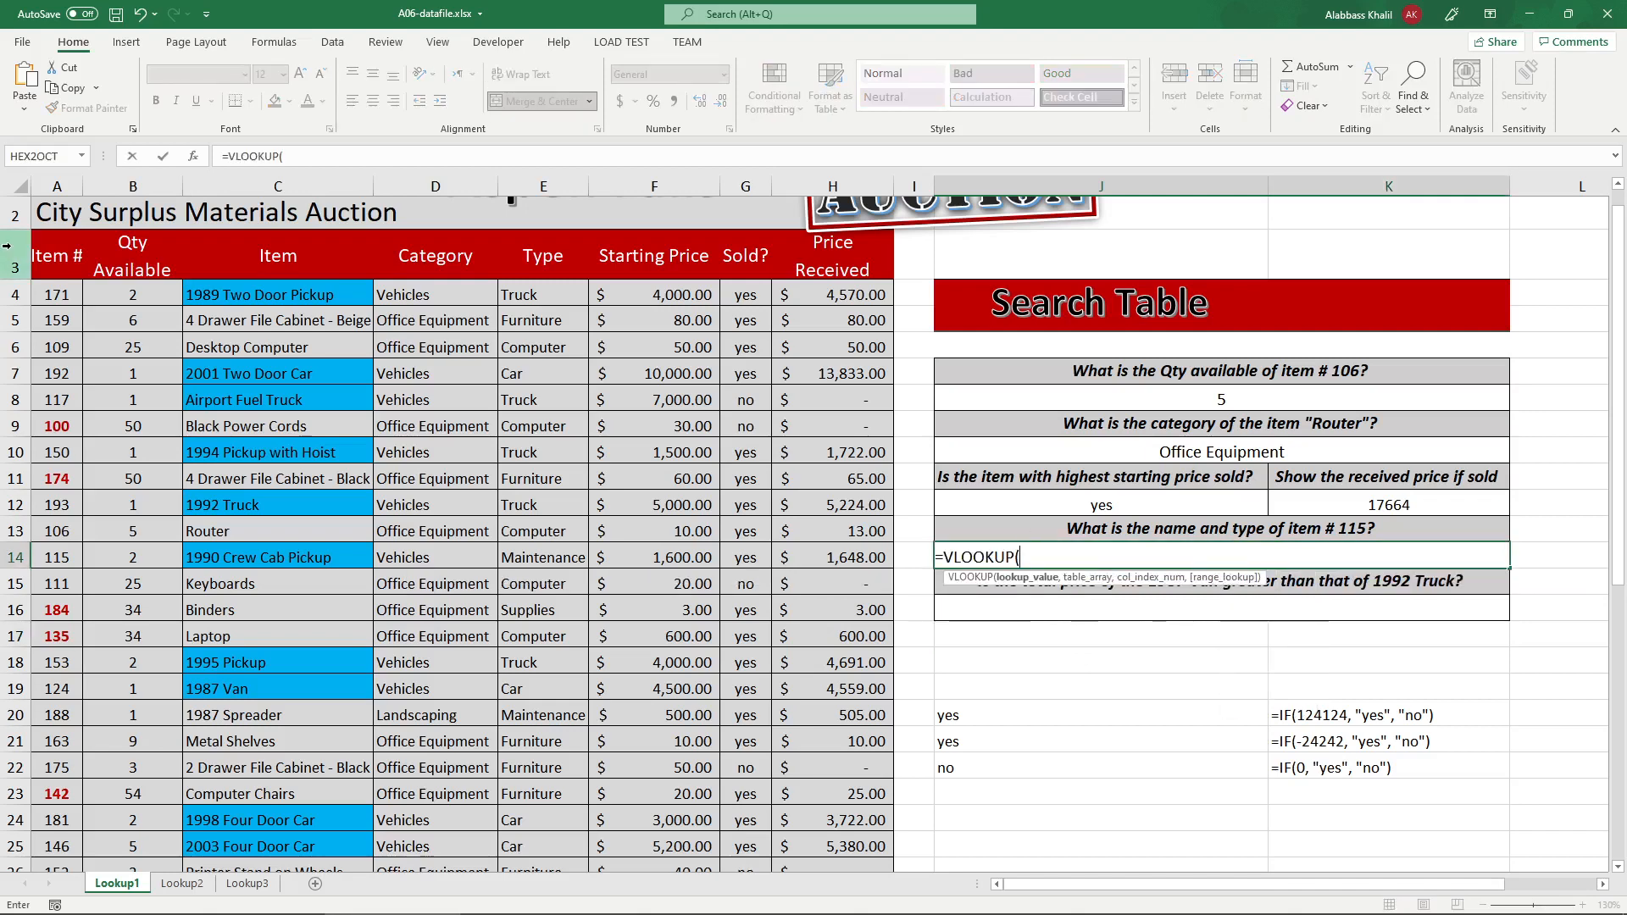
drag(47, 292, 819, 815)
scroll(967, 743, up, 6)
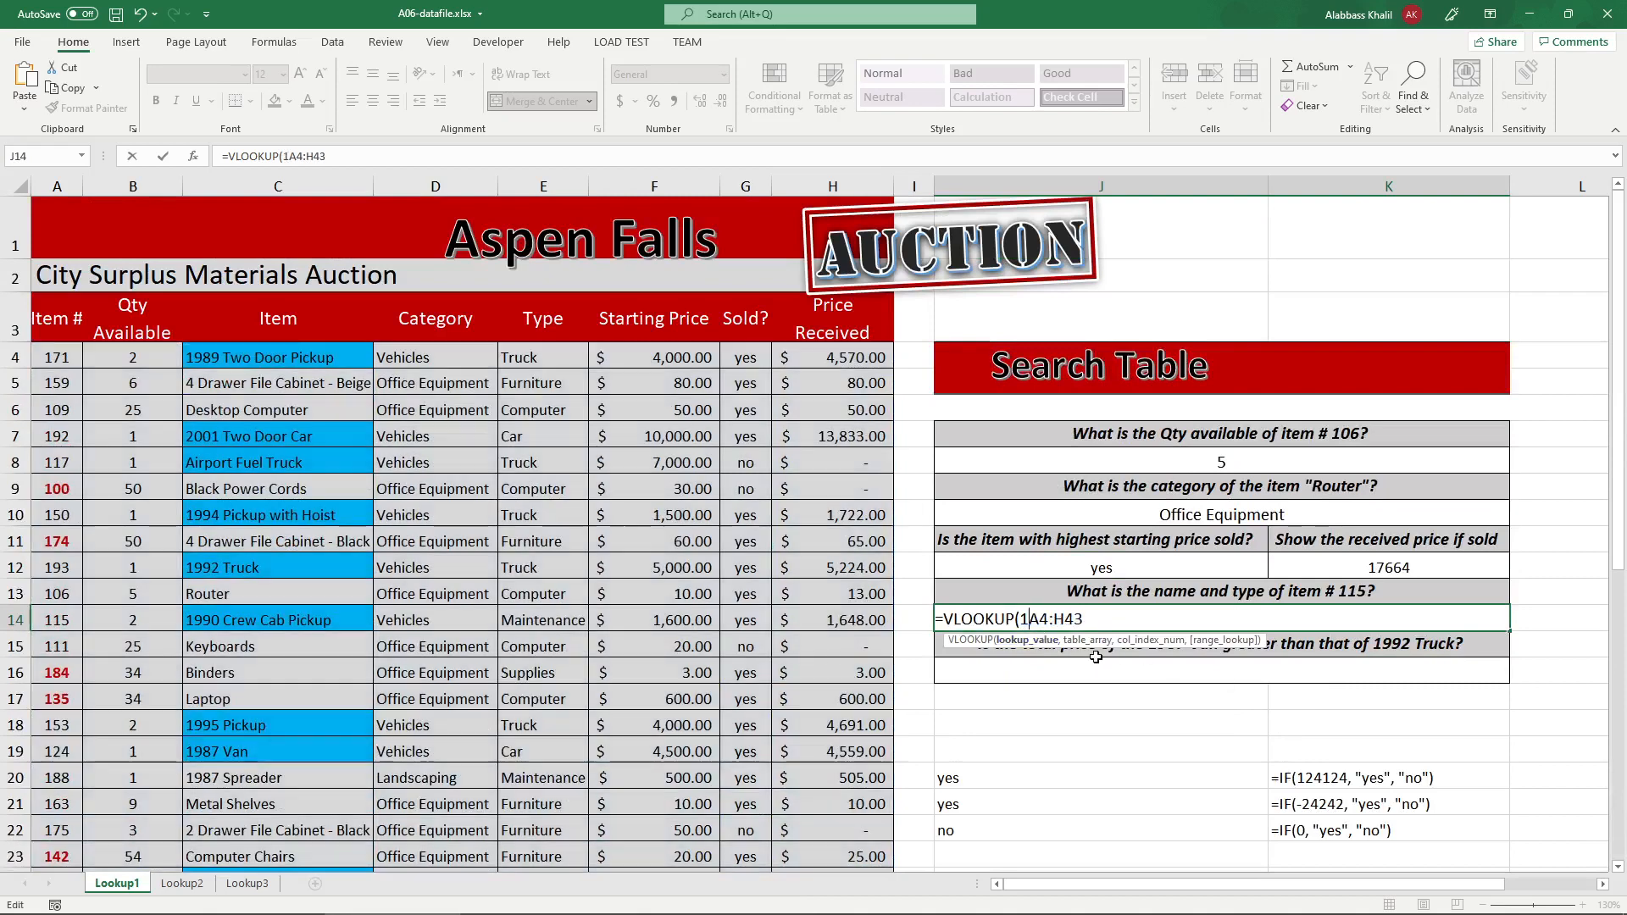
text(115, )
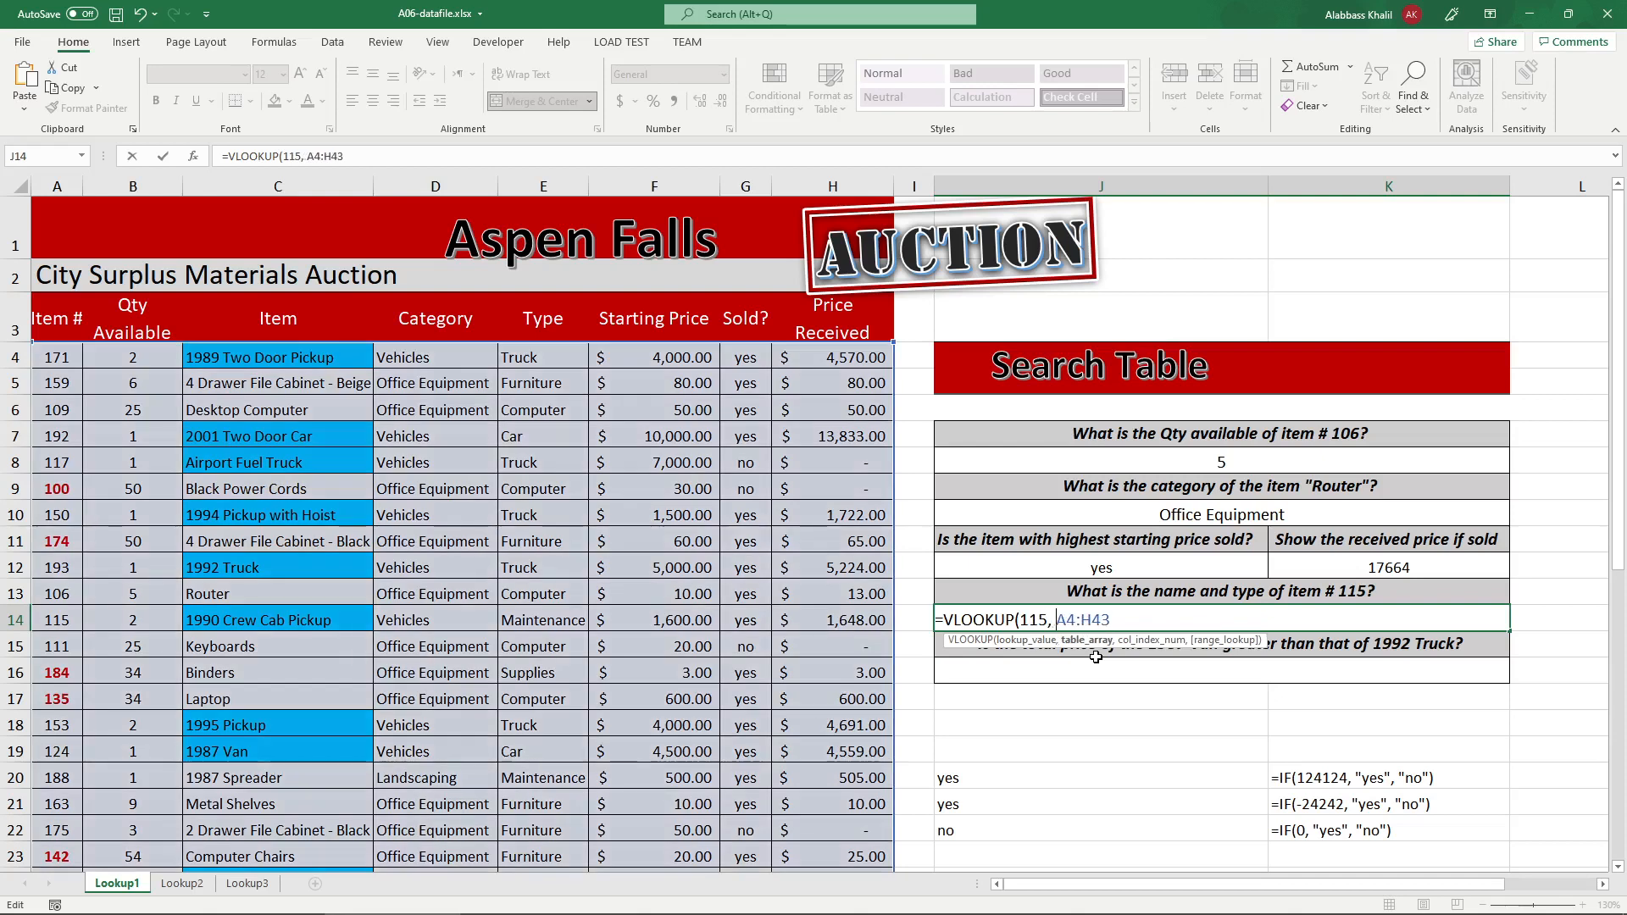
text(, 3,f)
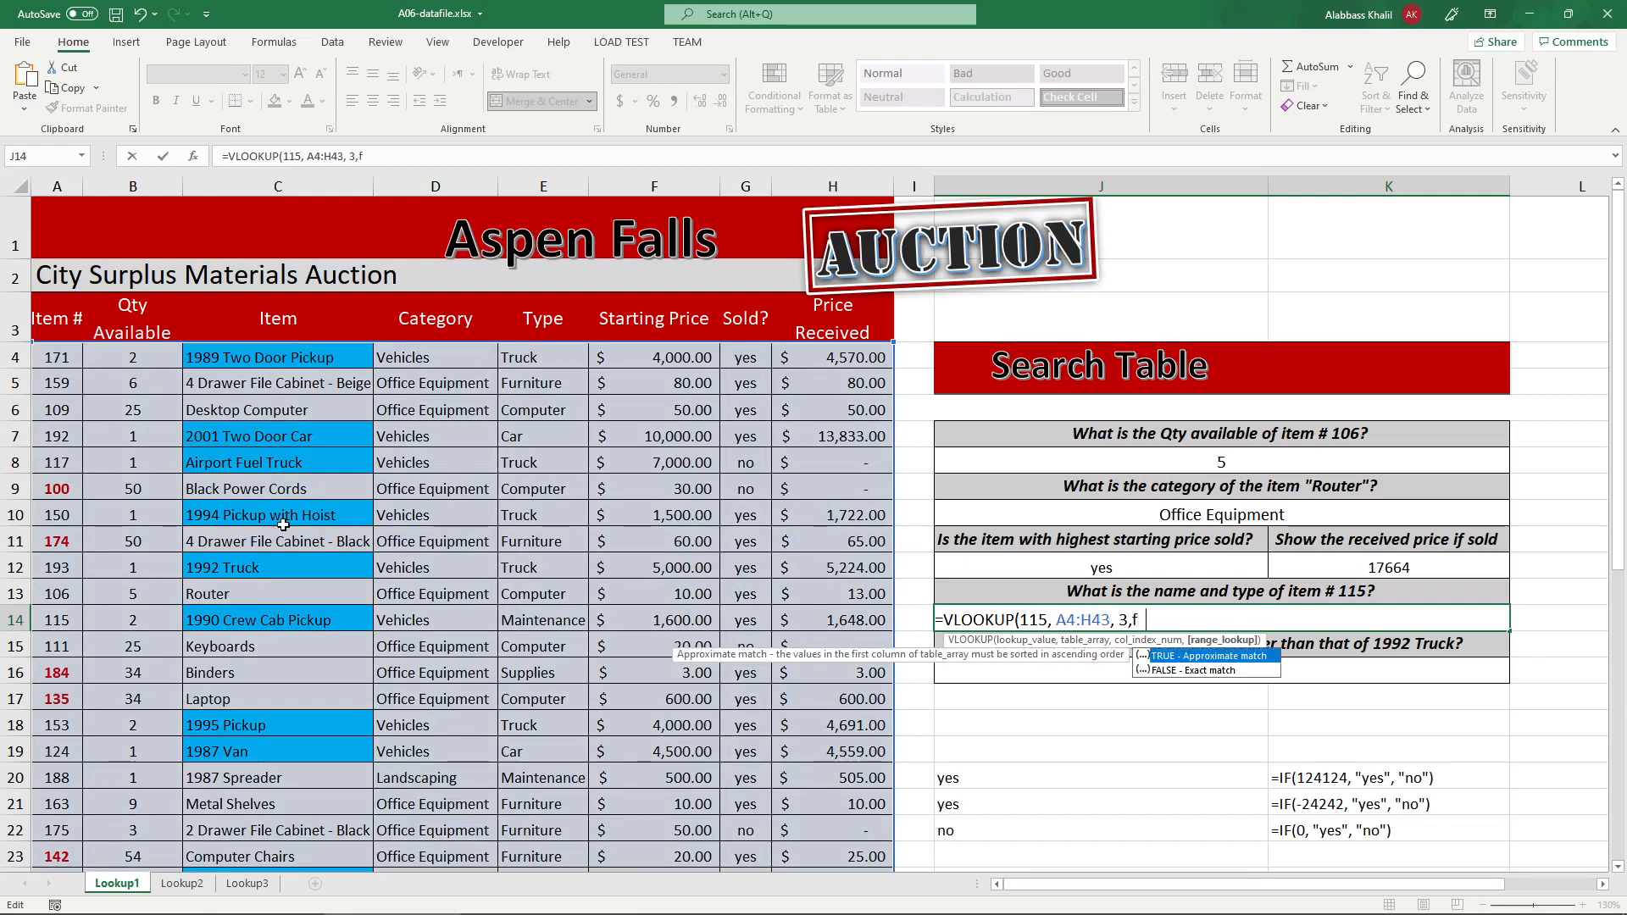
text(alse))
key(Return)
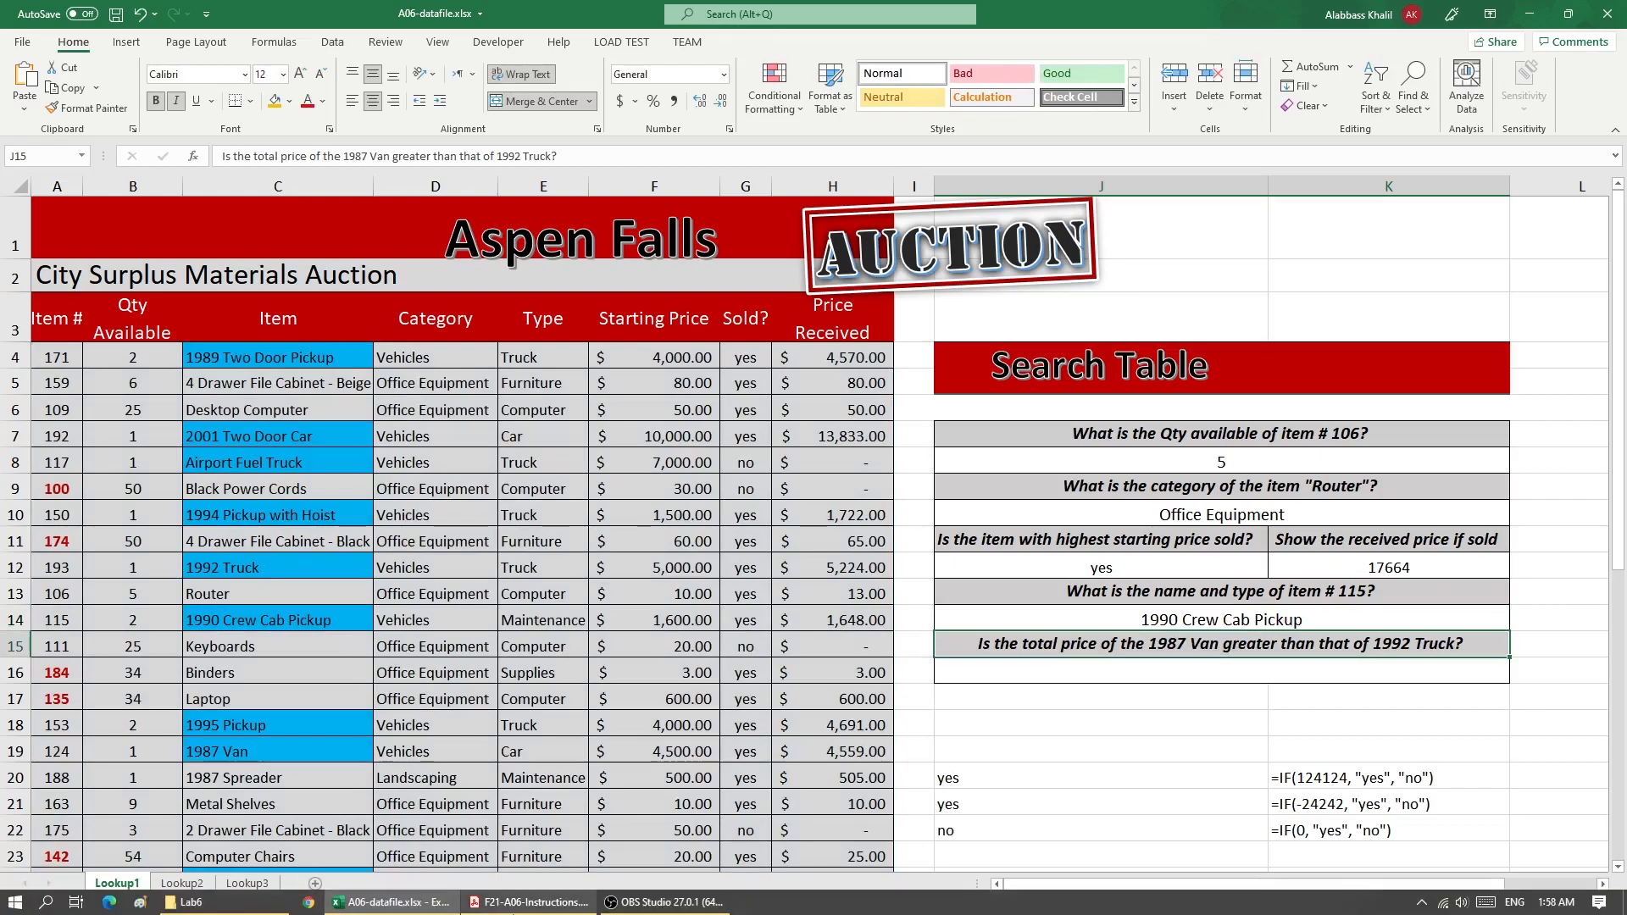
- Switch to the instructions PDF, circle the item name and the "--" separator in the expected answer for item # 115, and return to Excel
click(513, 911)
mouse_move(547, 603)
mouse_down()
mouse_move(615, 593)
mouse_move(616, 632)
mouse_move(589, 603)
mouse_up()
mouse_move(782, 638)
mouse_down()
mouse_move(778, 605)
mouse_move(797, 628)
mouse_move(772, 636)
mouse_up()
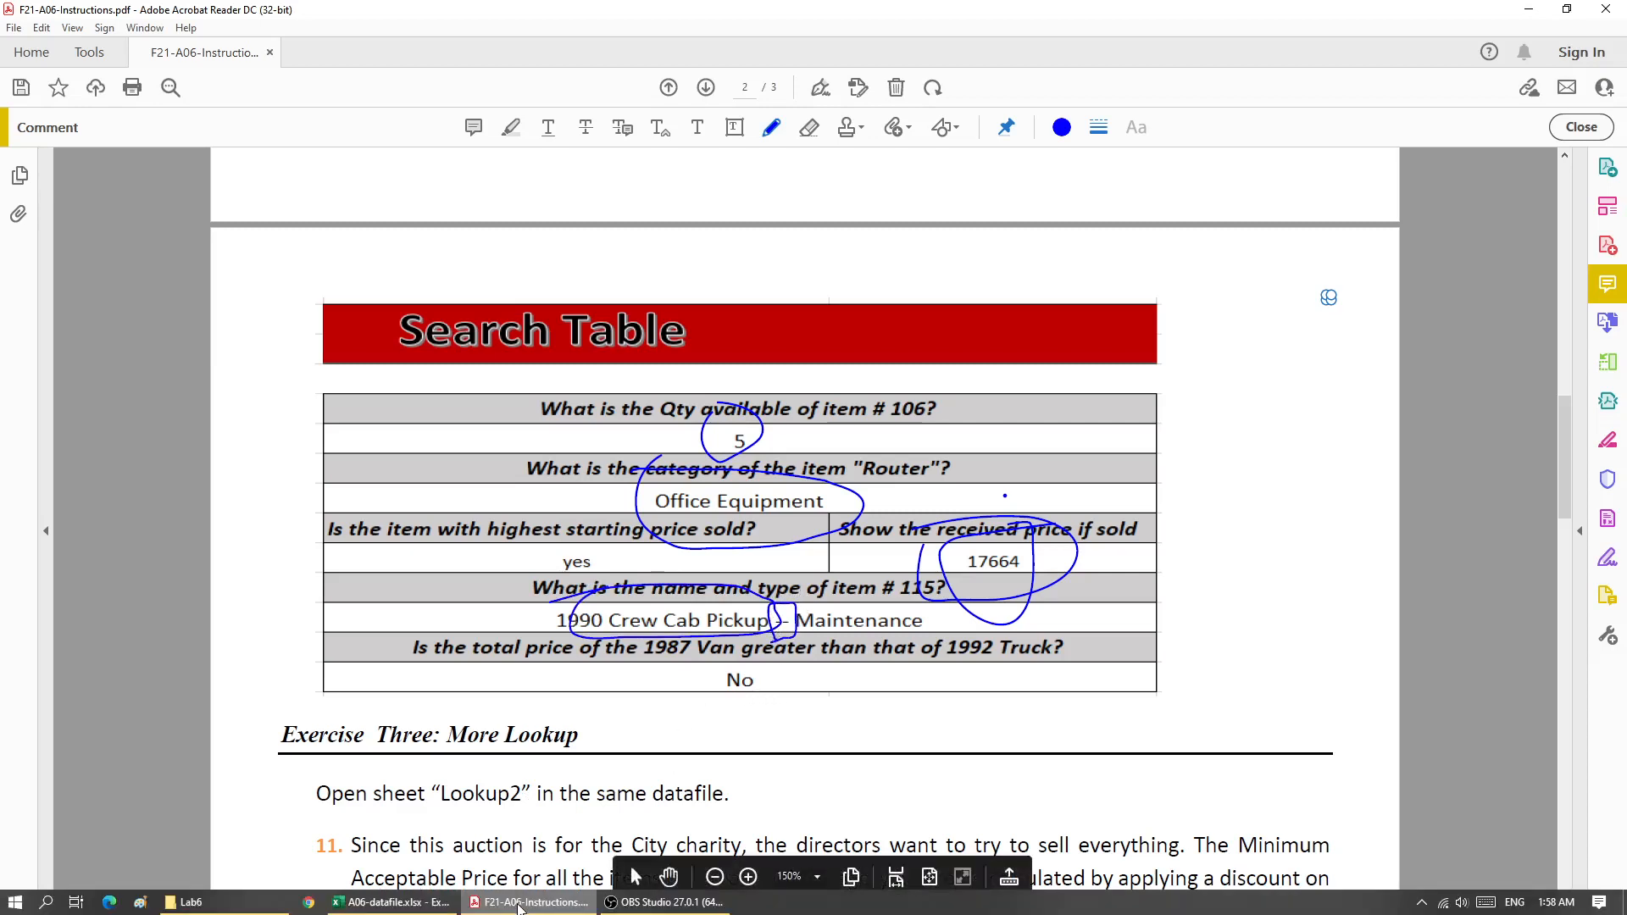
click(521, 905)
- Append & and a copy of VLOOKUP(115, A4:H43, 3,FALSE) to the formula in J14
double_click(1354, 614)
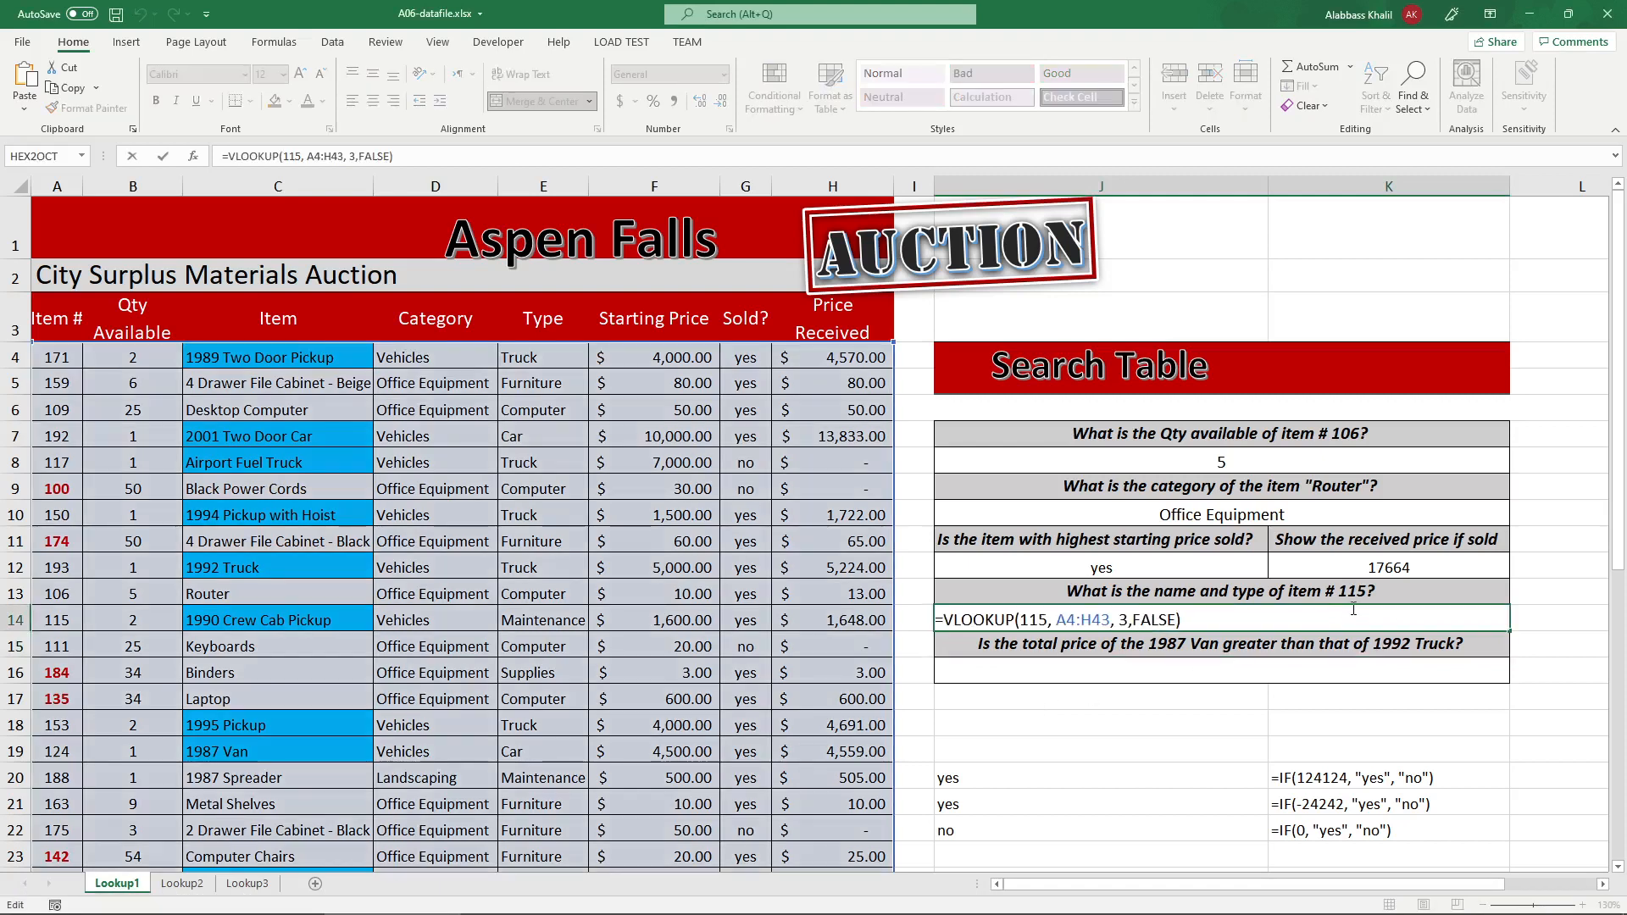
text(&)
drag(1187, 620, 947, 627)
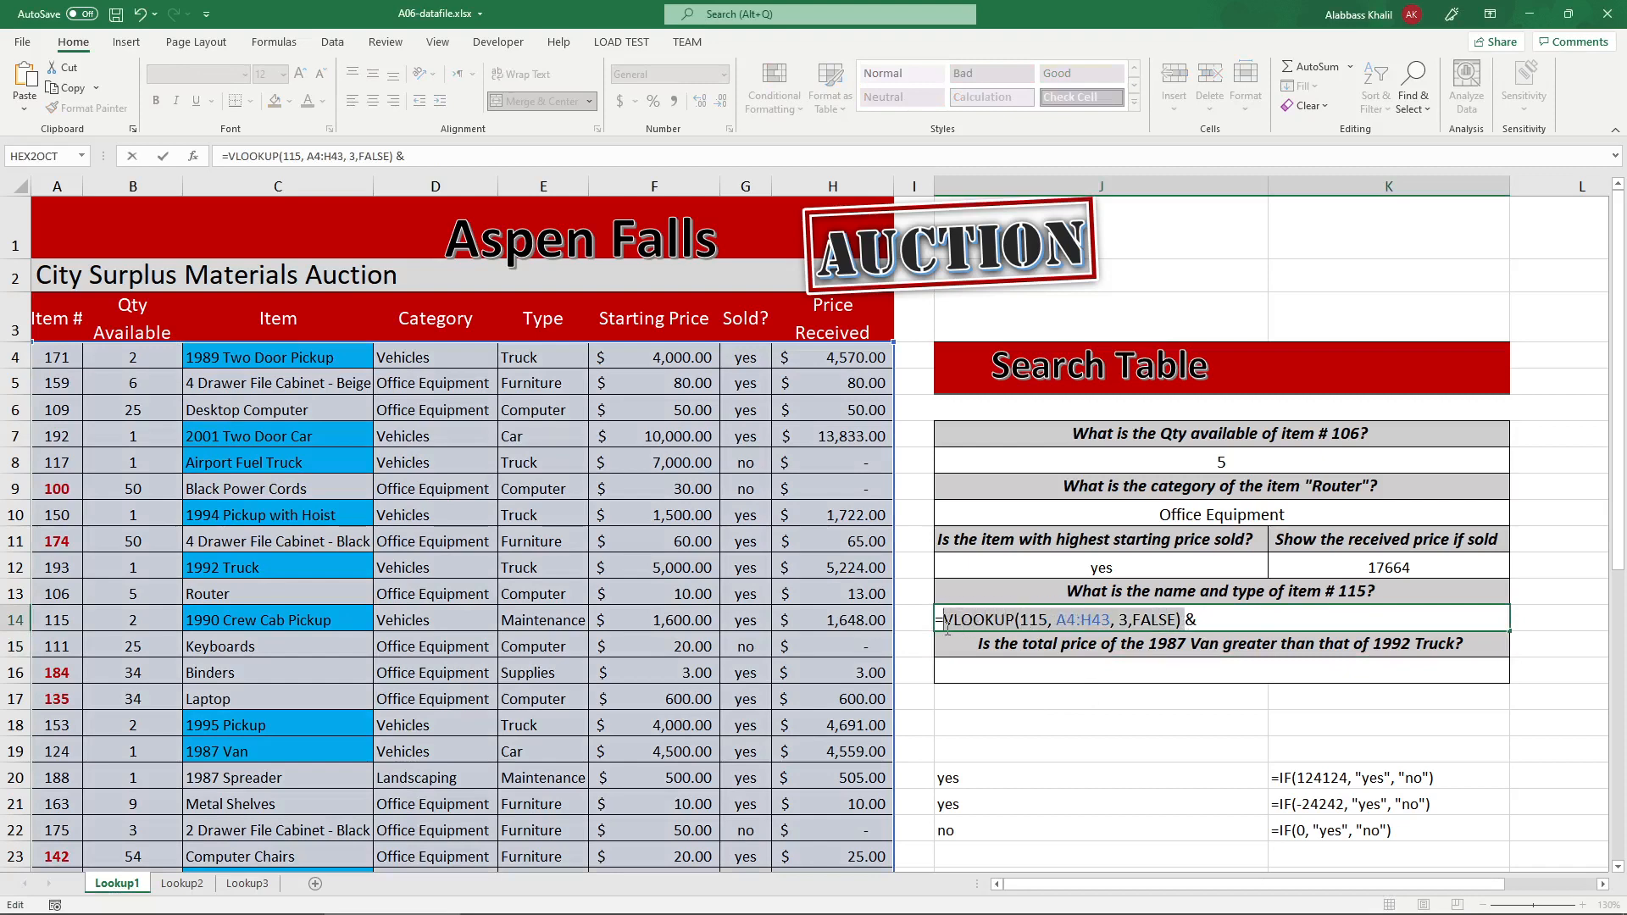
key(ctrl+c)
click(1258, 614)
key(ctrl+v)
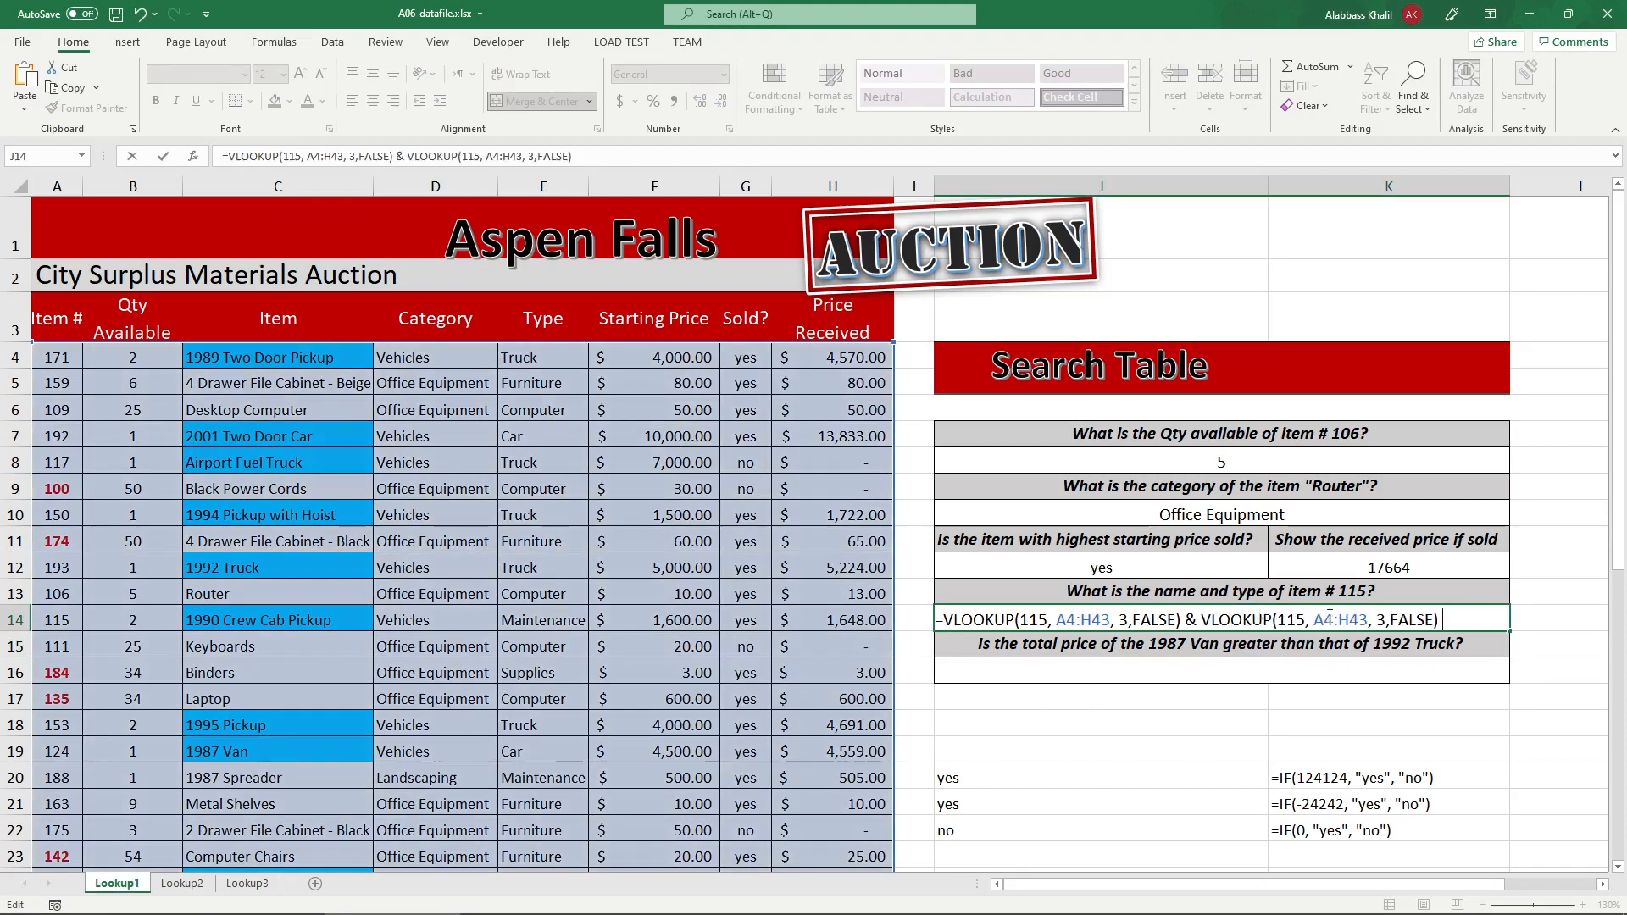
- Set the column index of the second VLOOKUP in J14 to 5 so it returns the item's type
click(1386, 620)
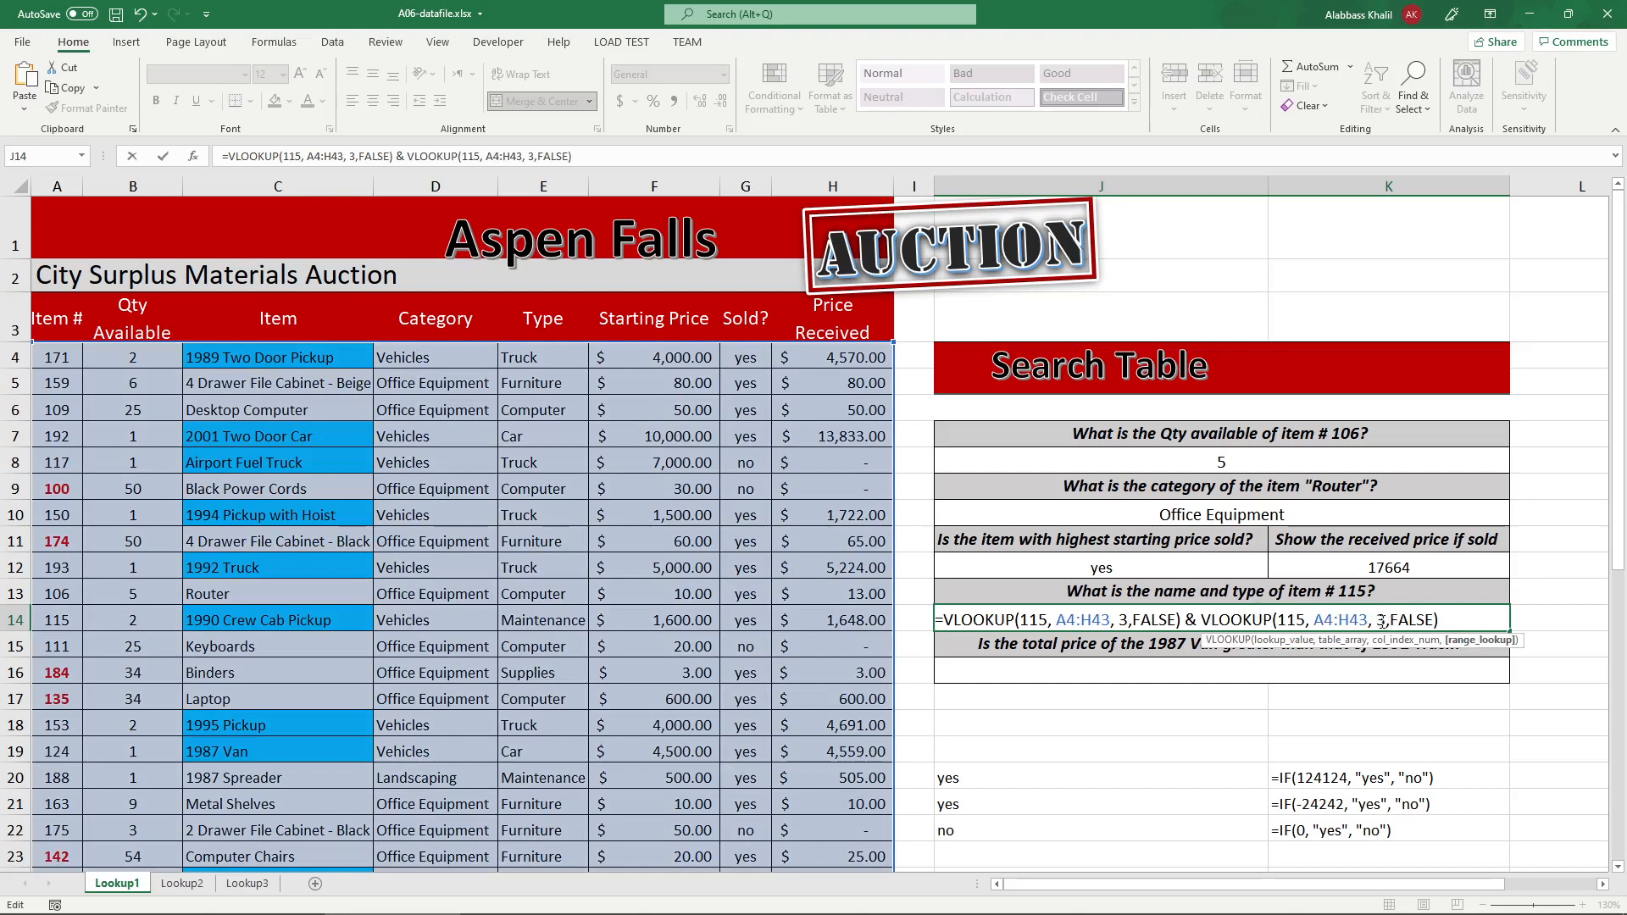
click(1382, 621)
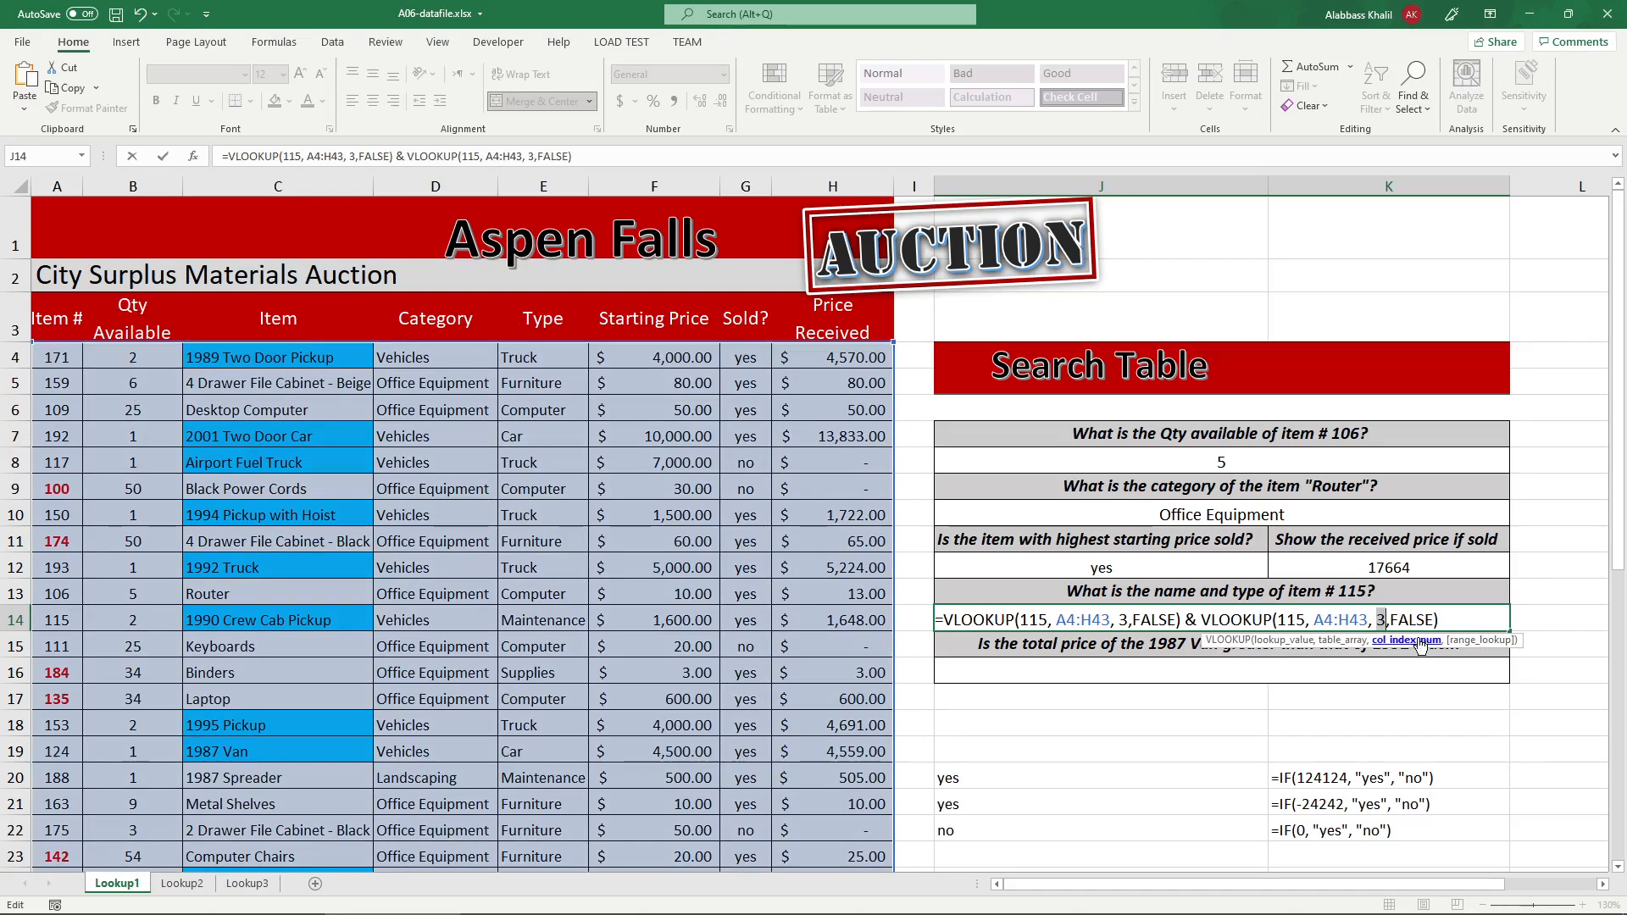
key(BackSpace)
text(5)
key(Return)
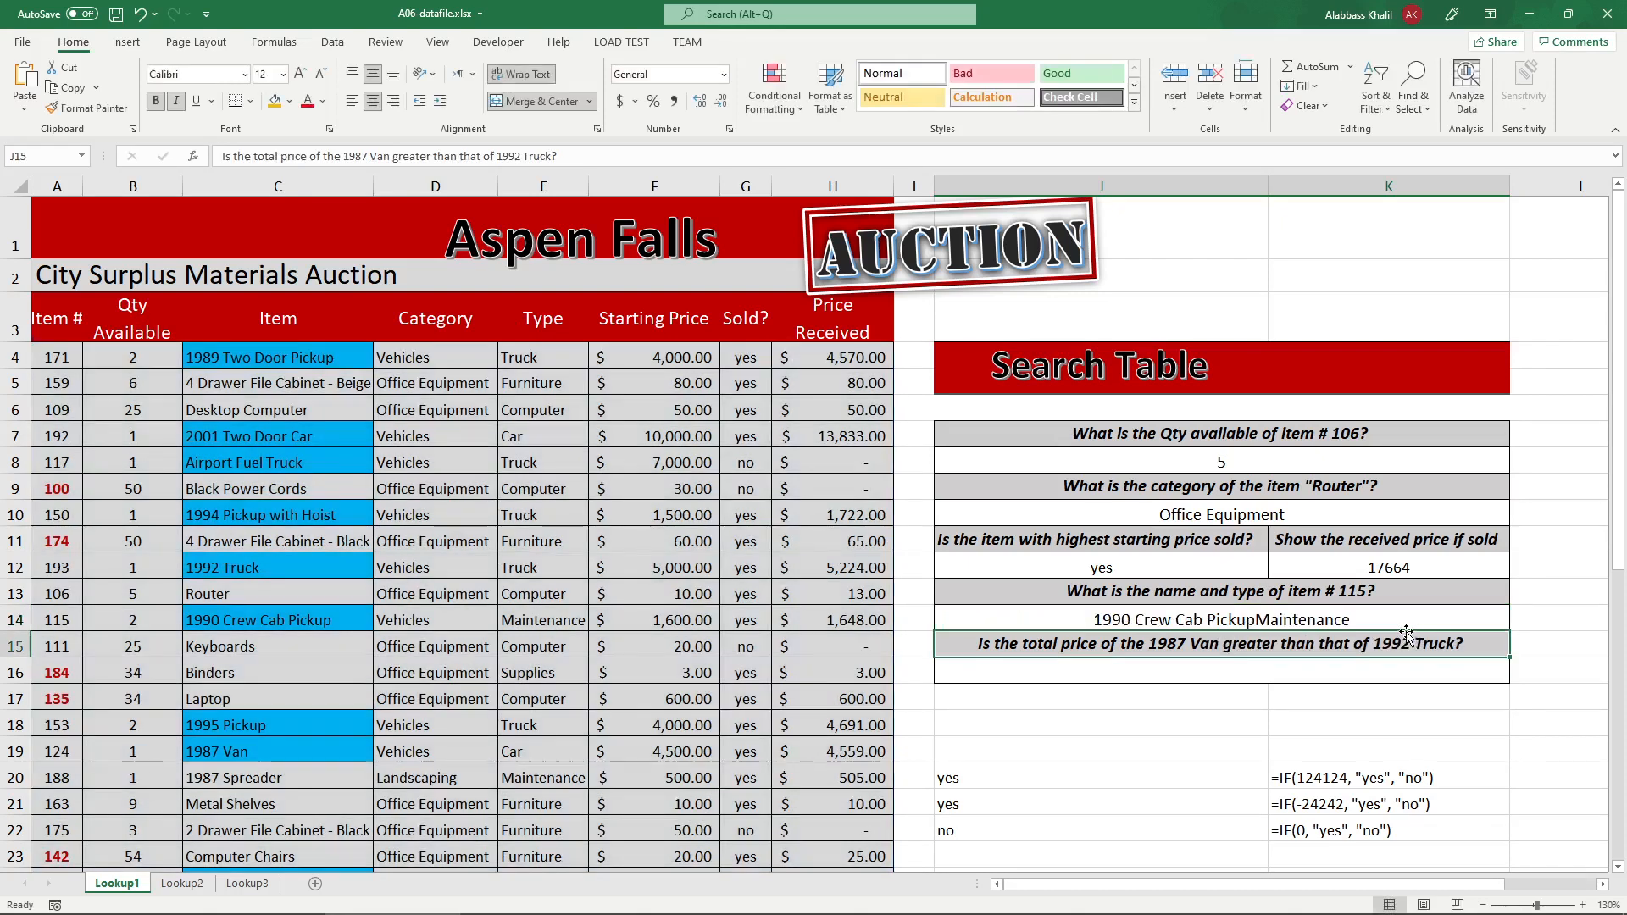
- Insert the separator text " -- " with an additional & between the two VLOOKUPs in J14
double_click(1265, 619)
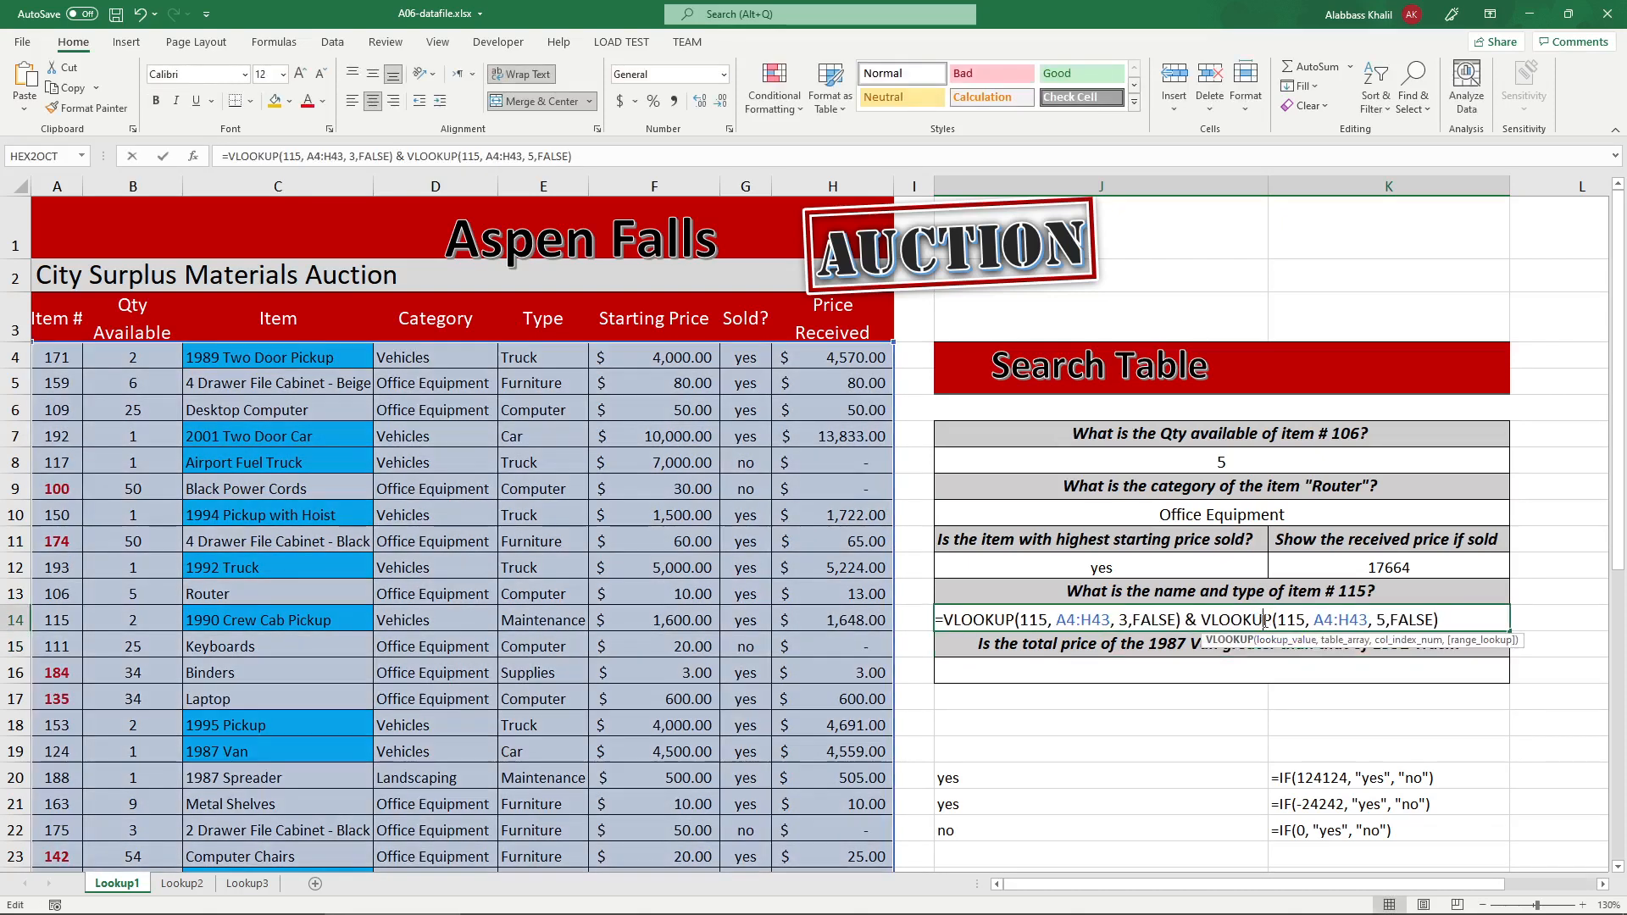
click(1212, 620)
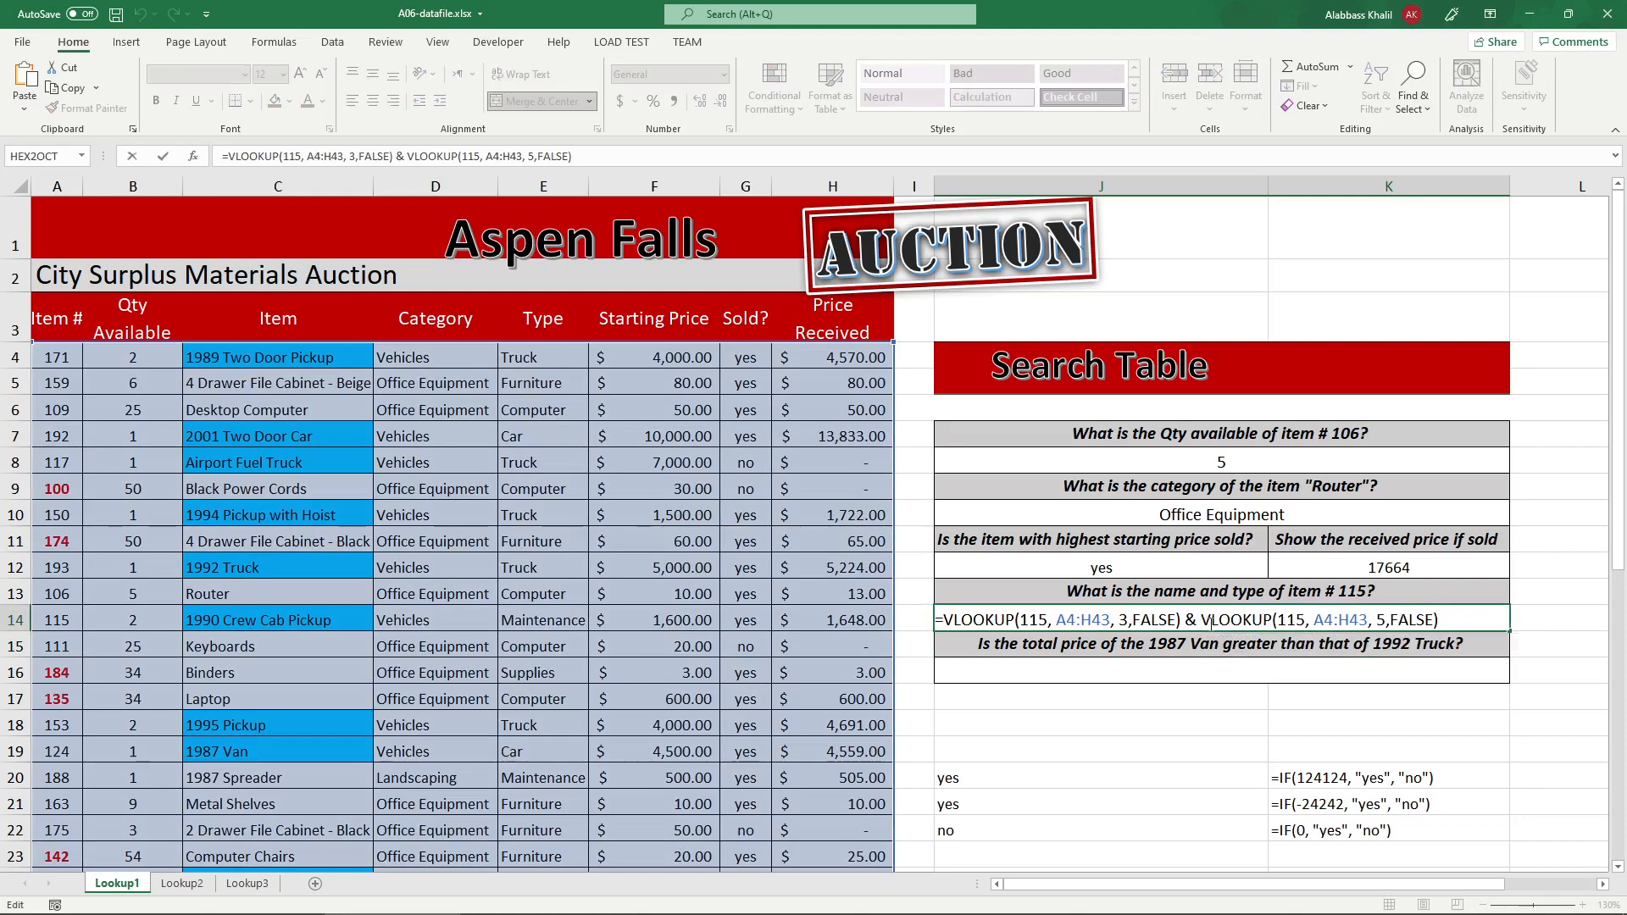
text(& )
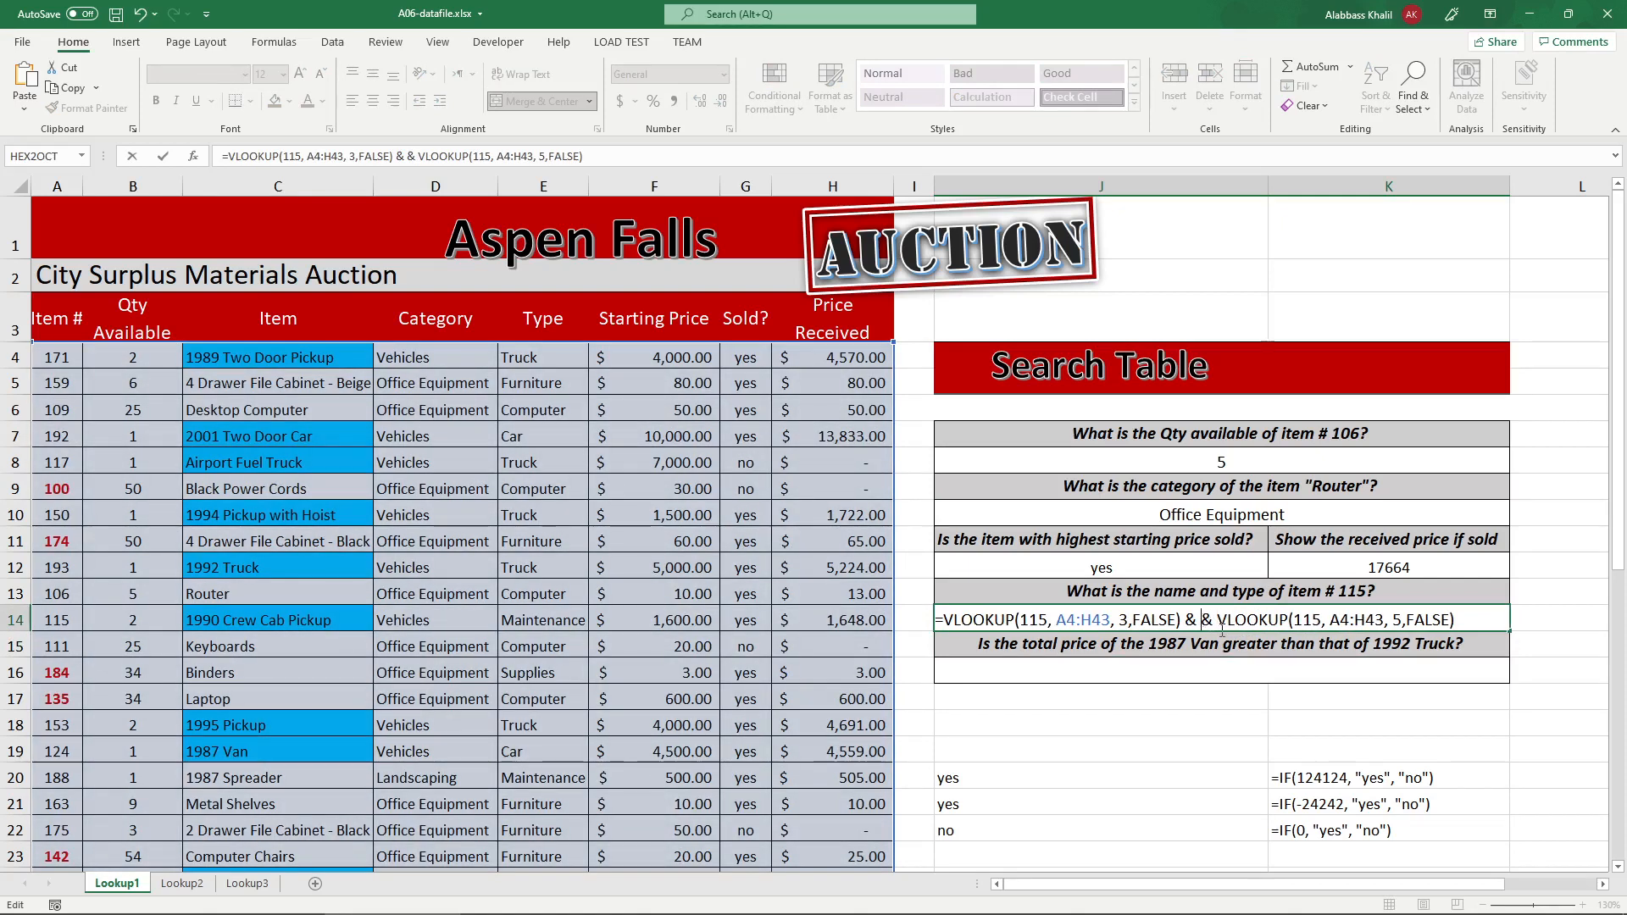
text(" -- )
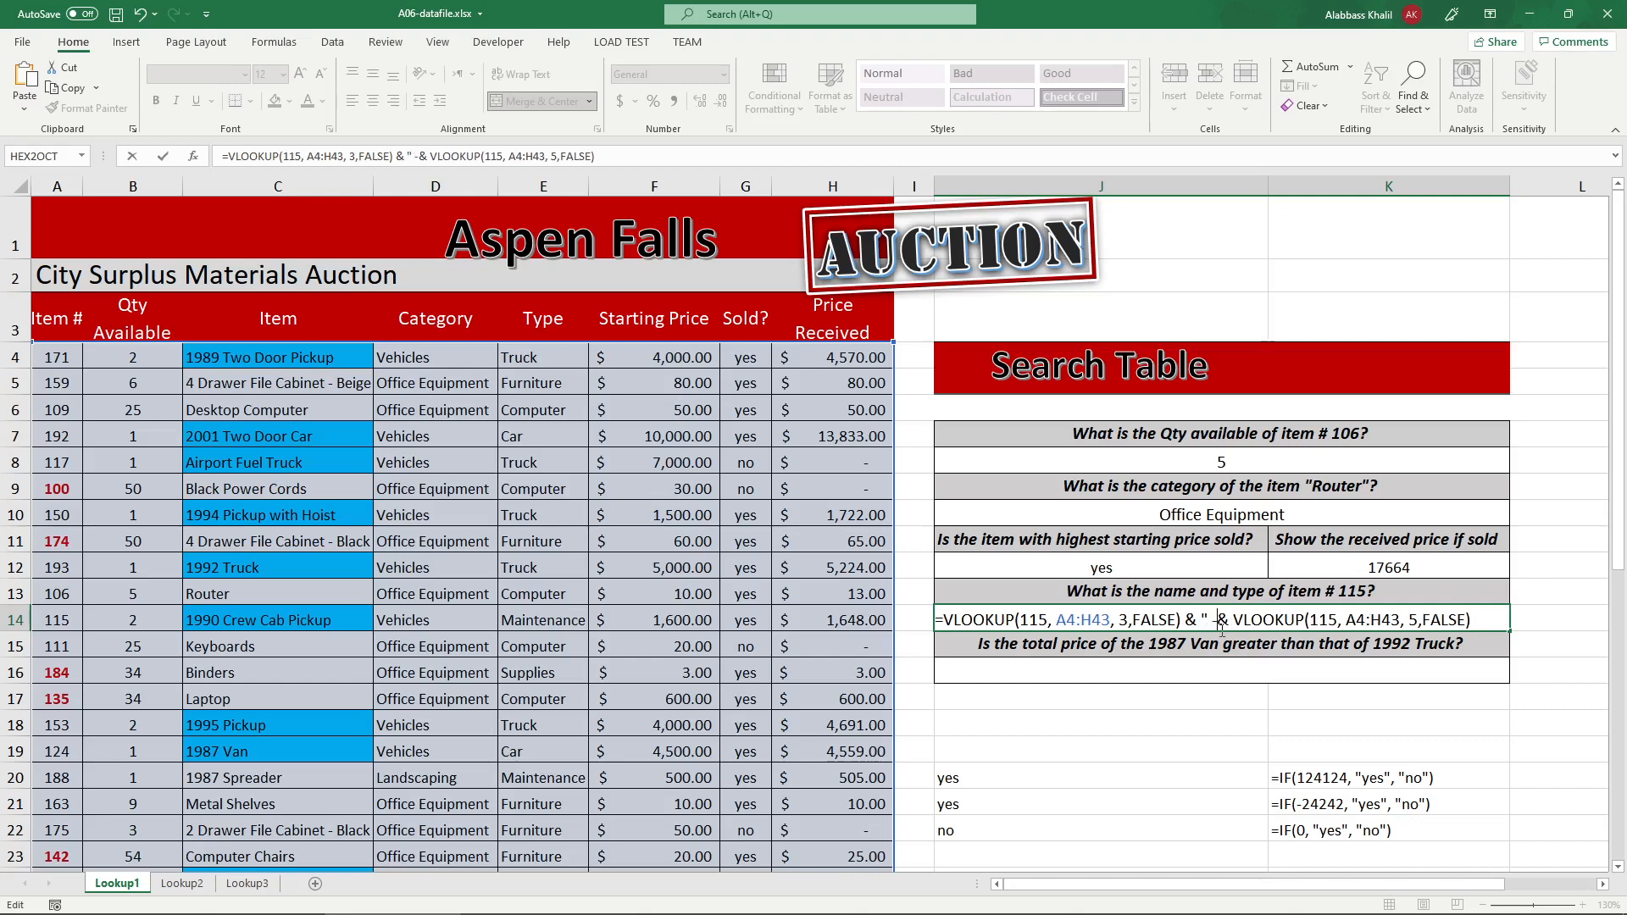
text(")
key(Return)
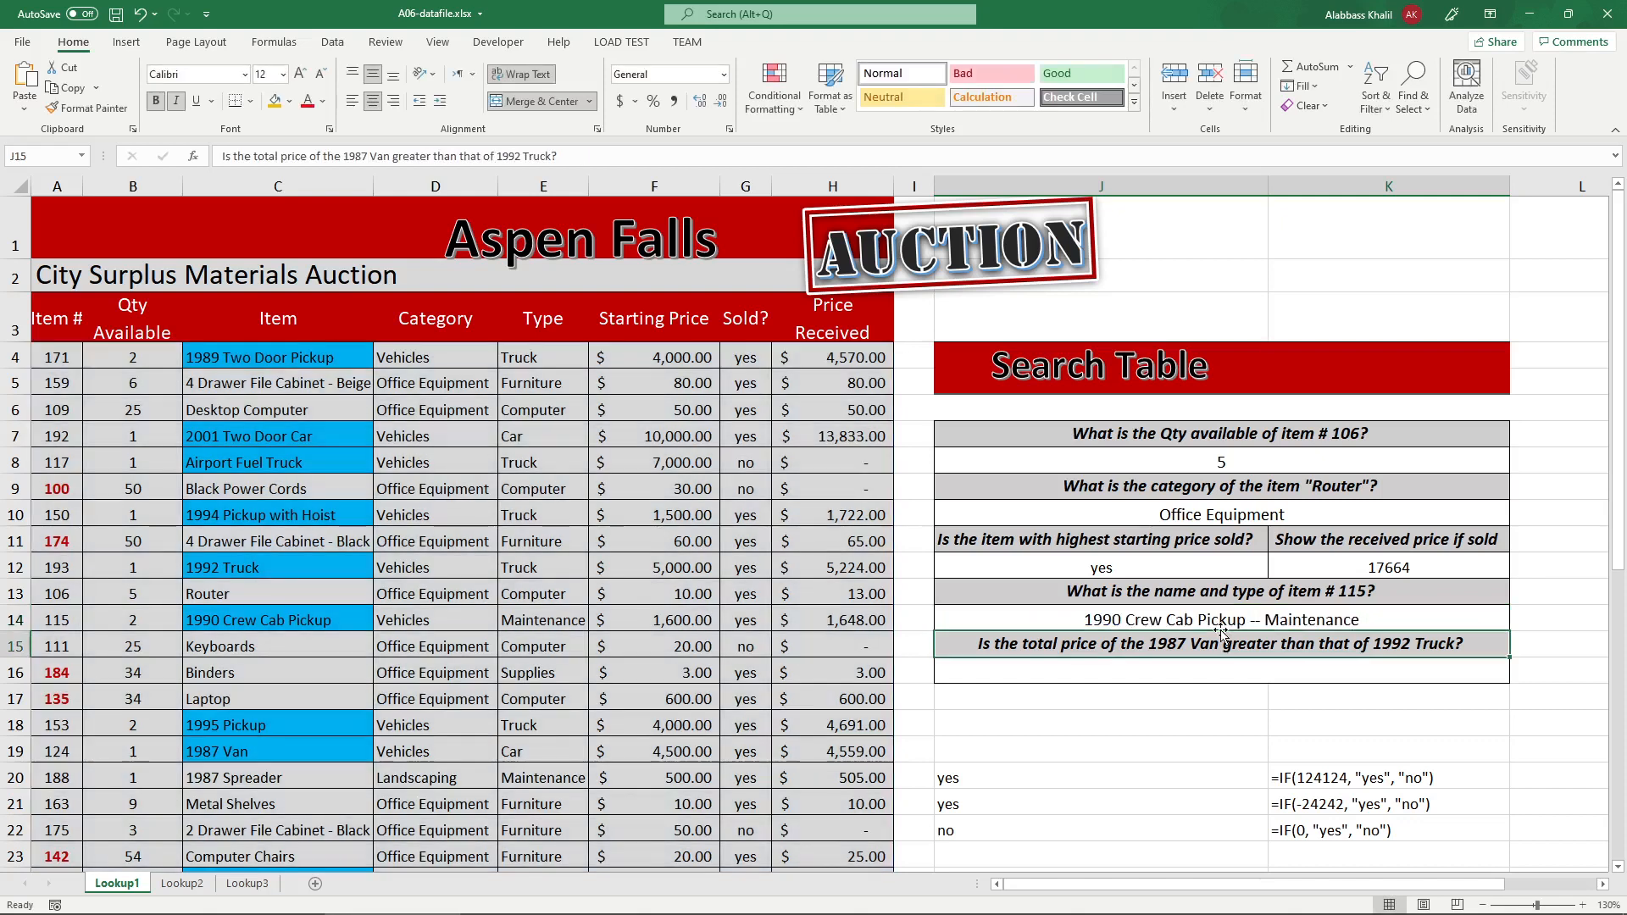
- Add extra spaces before the second VLOOKUP in J14, outside the quotation marks, keeping the " -- " separator text
double_click(1221, 626)
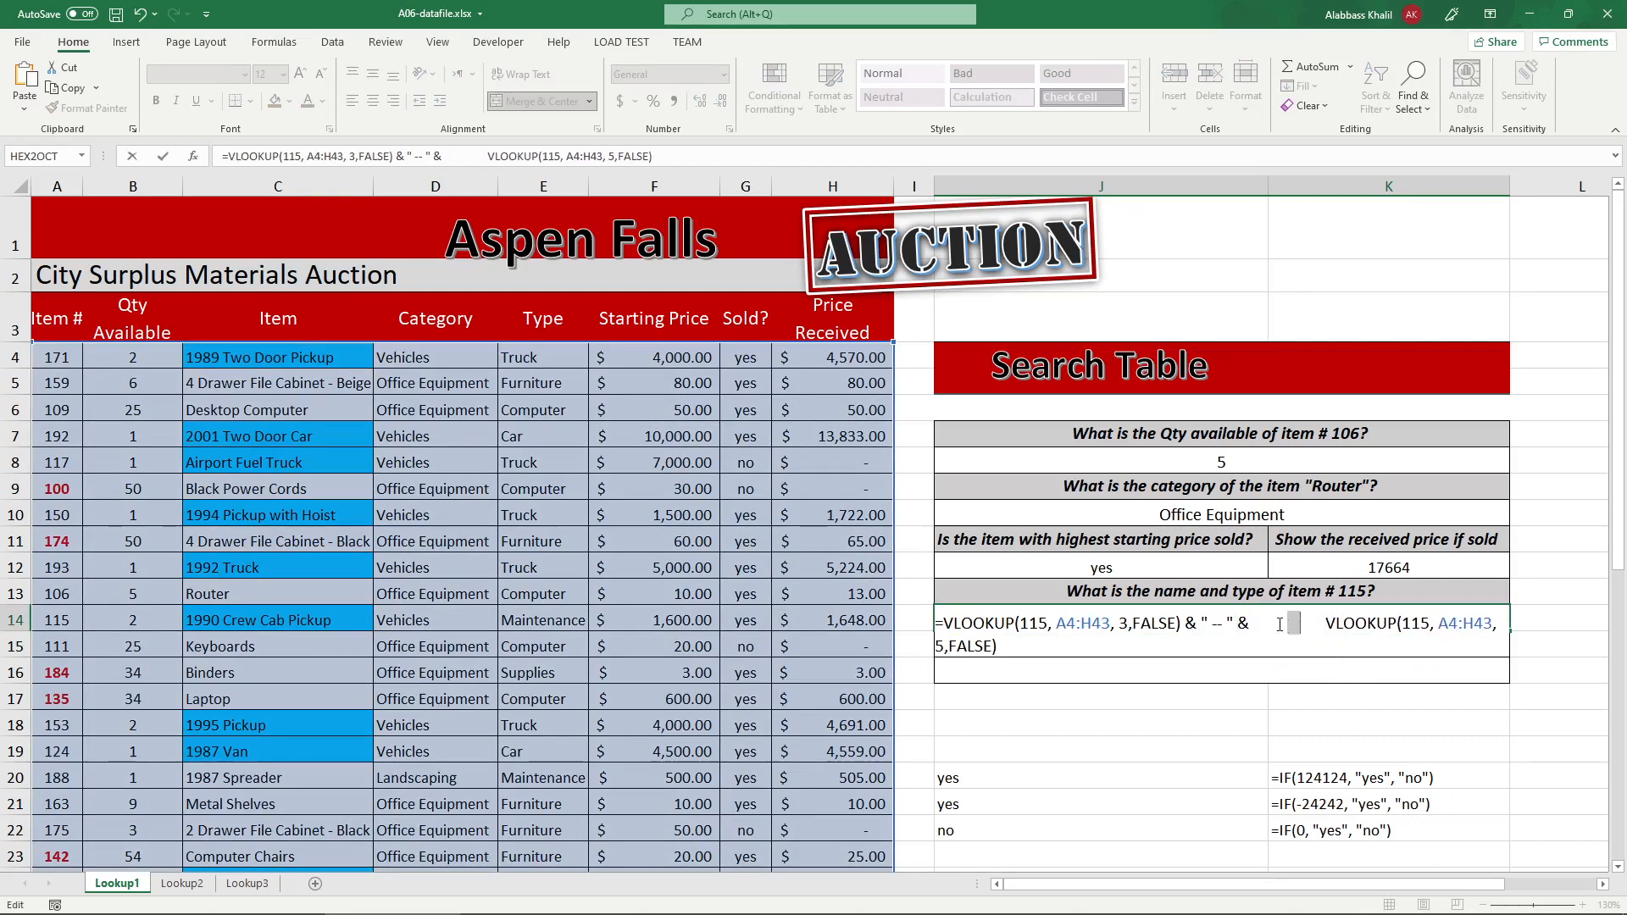
drag(1306, 624, 1320, 625)
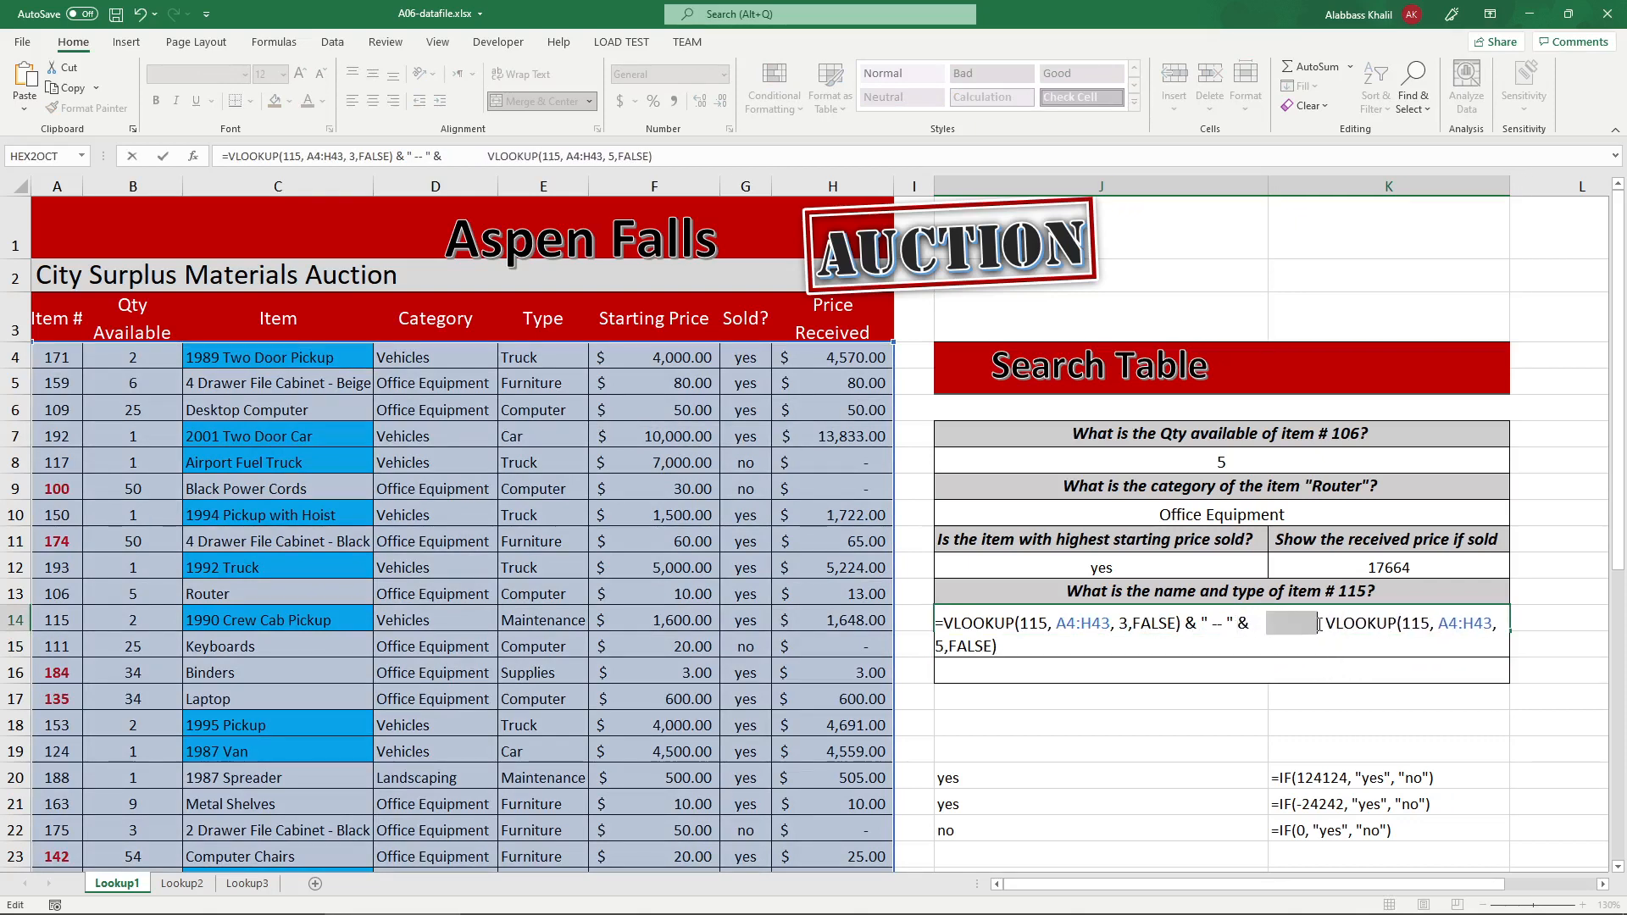
click(1226, 627)
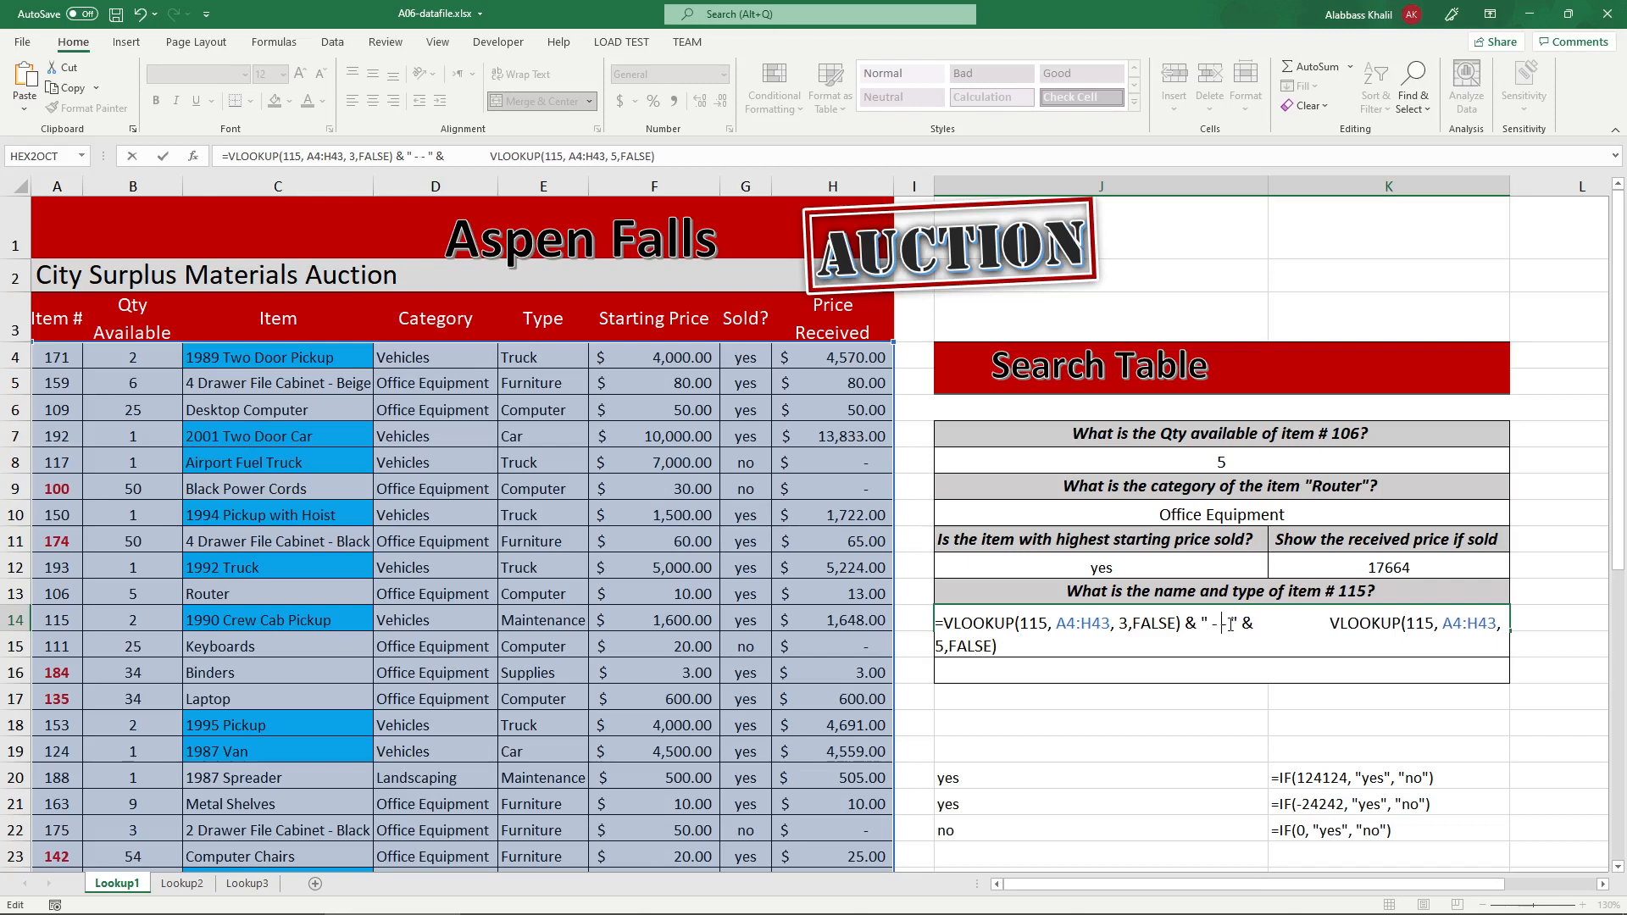
key(BackSpace)
key(BackSpace)
key(BackSpace)
drag(1254, 627, 1273, 627)
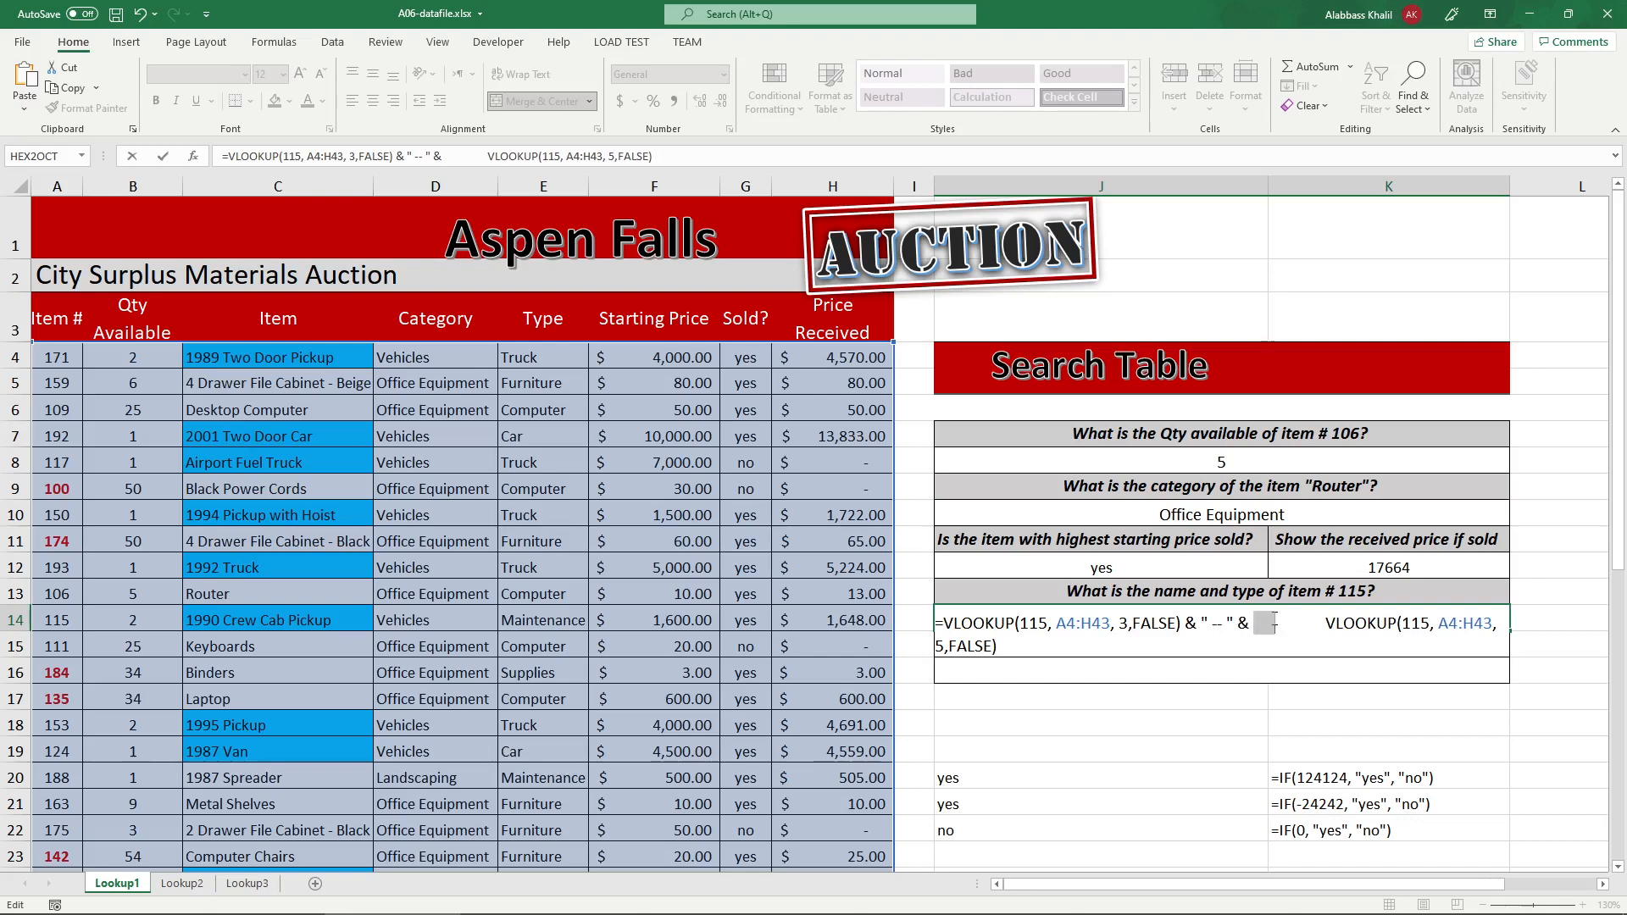
key(Return)
- Try extra spaces between the two dashes of the quoted separator in J14, and delete them again
double_click(1289, 619)
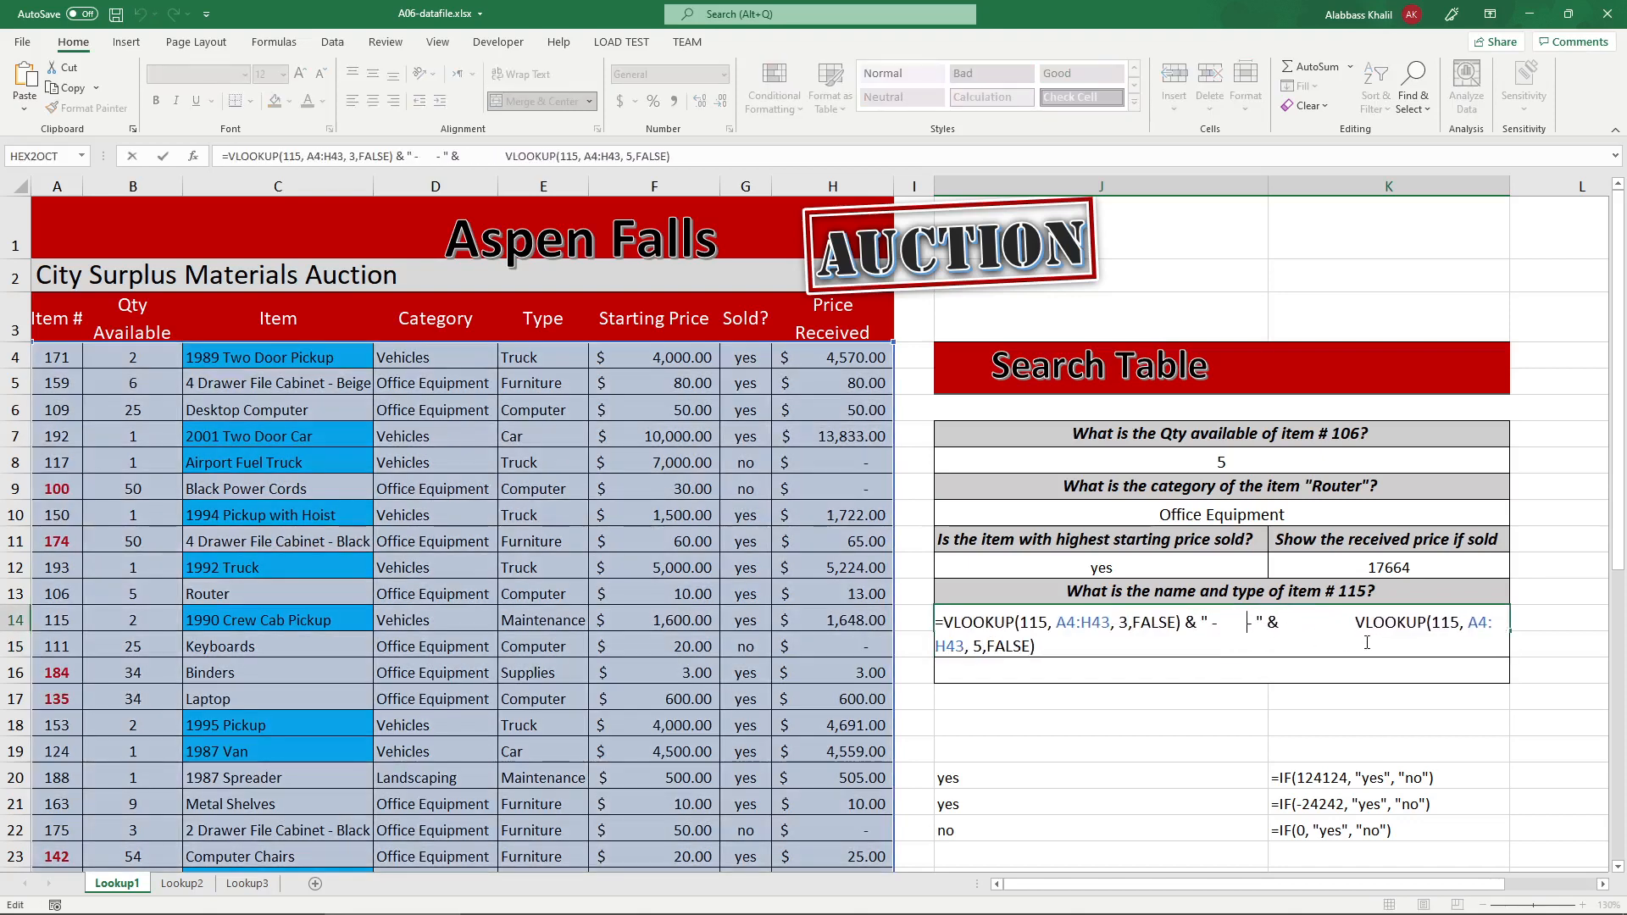
key(Return)
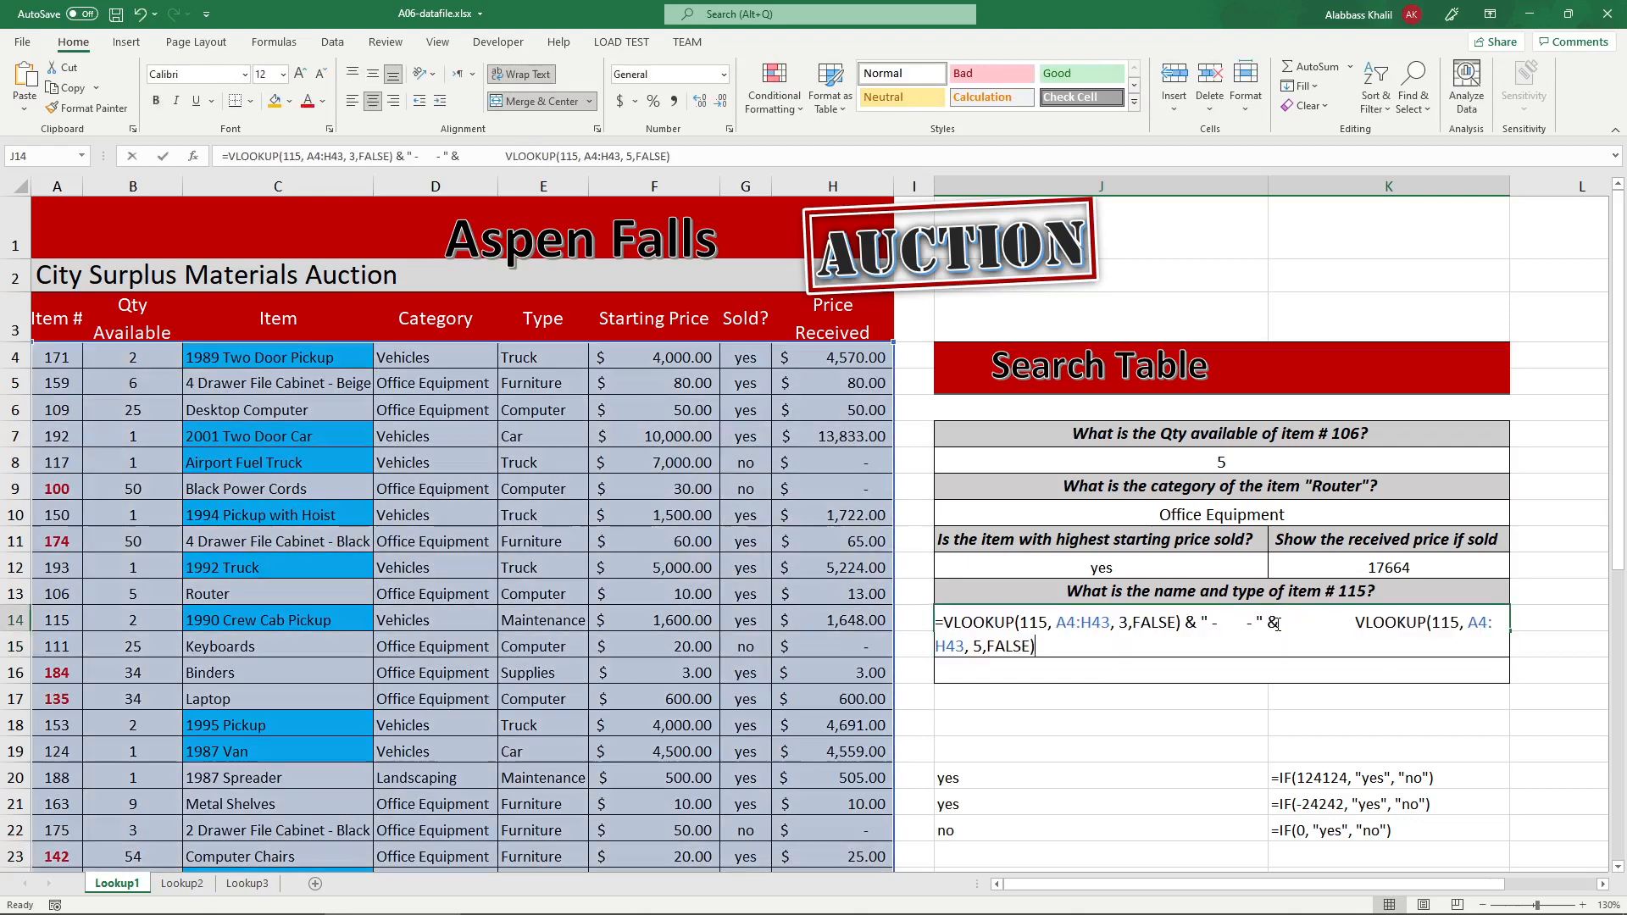
double_click(1263, 623)
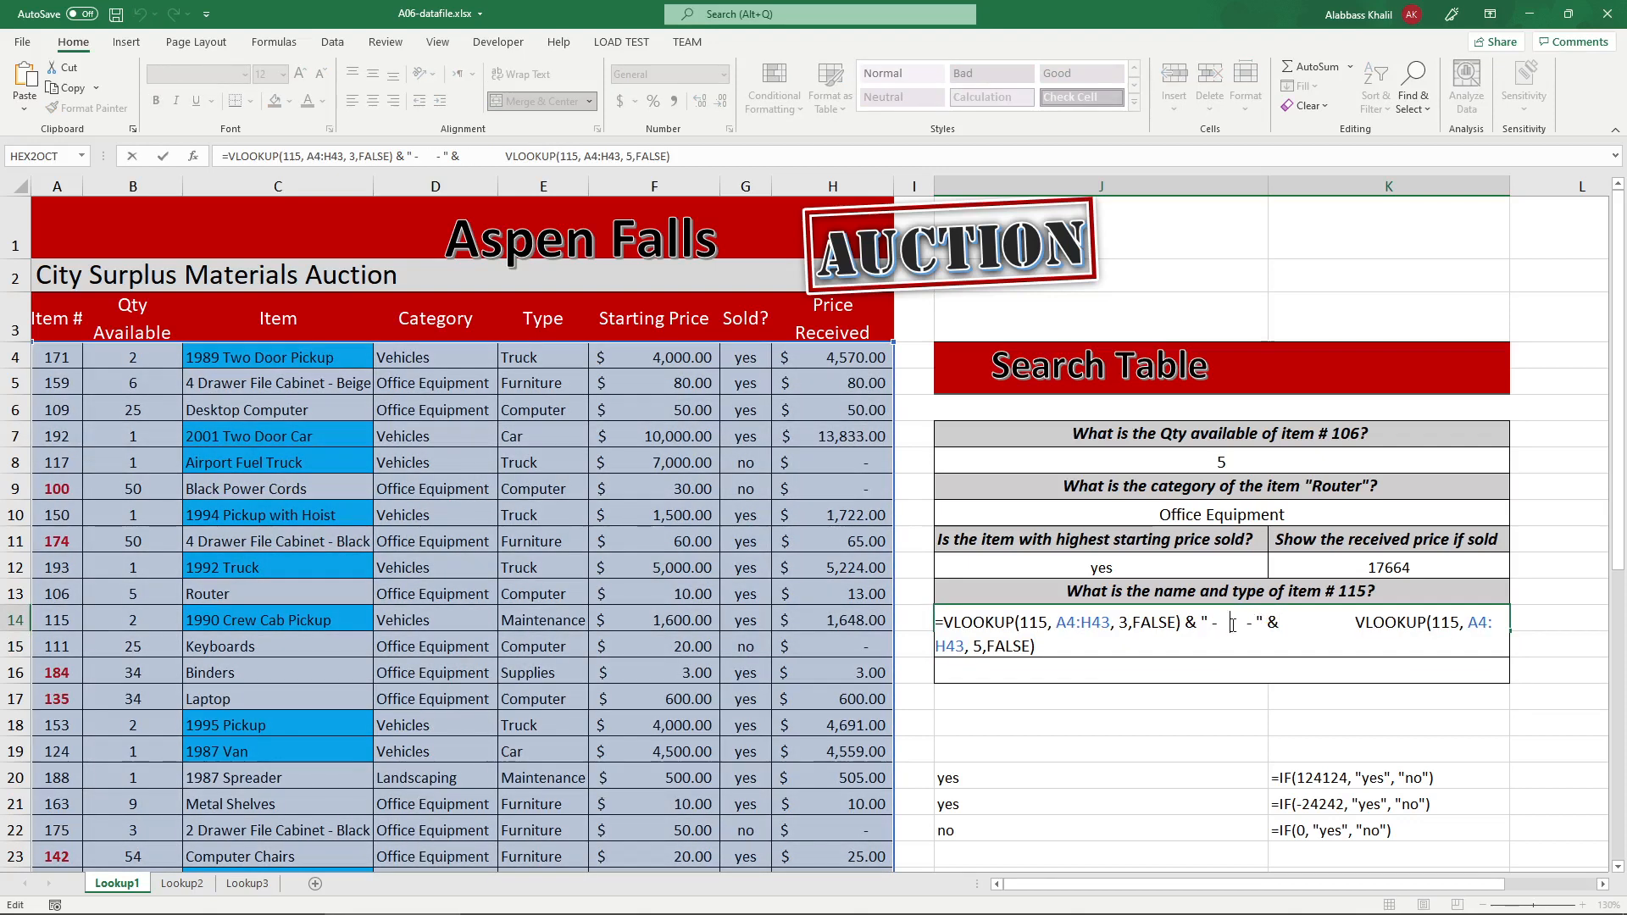
drag(1246, 623, 1217, 623)
key(BackSpace)
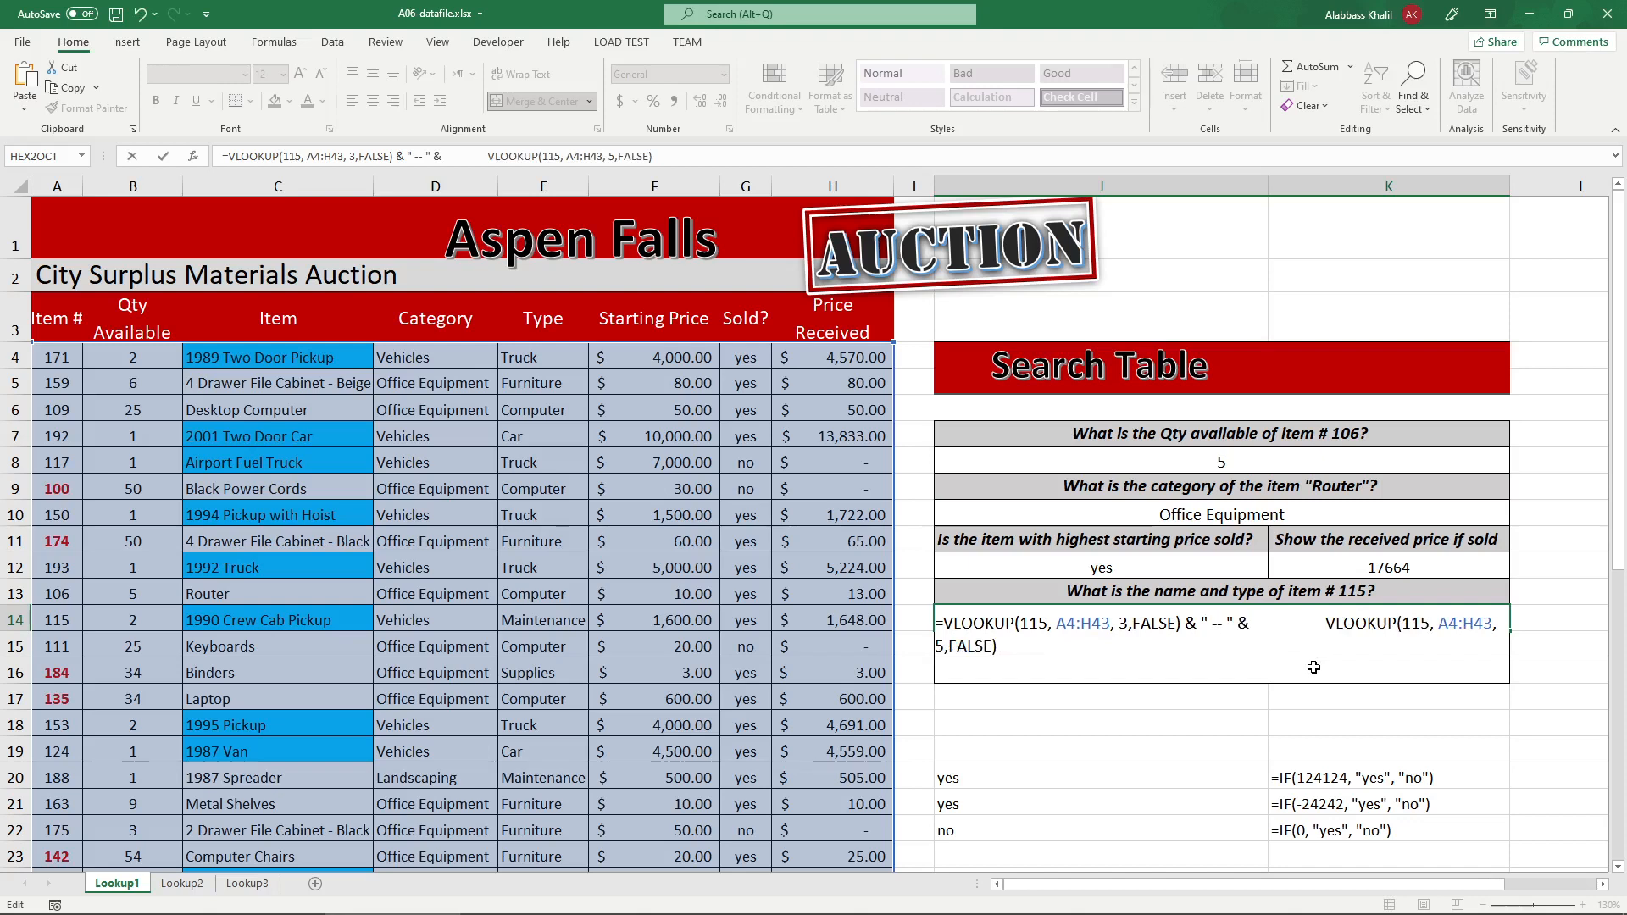
- Try the text "efawfawf wa $$$$ %%%" between the separator's dashes in J14, and undo the separator edits back to " -- "
text(efawfawf wa )
text(  $$$$ )
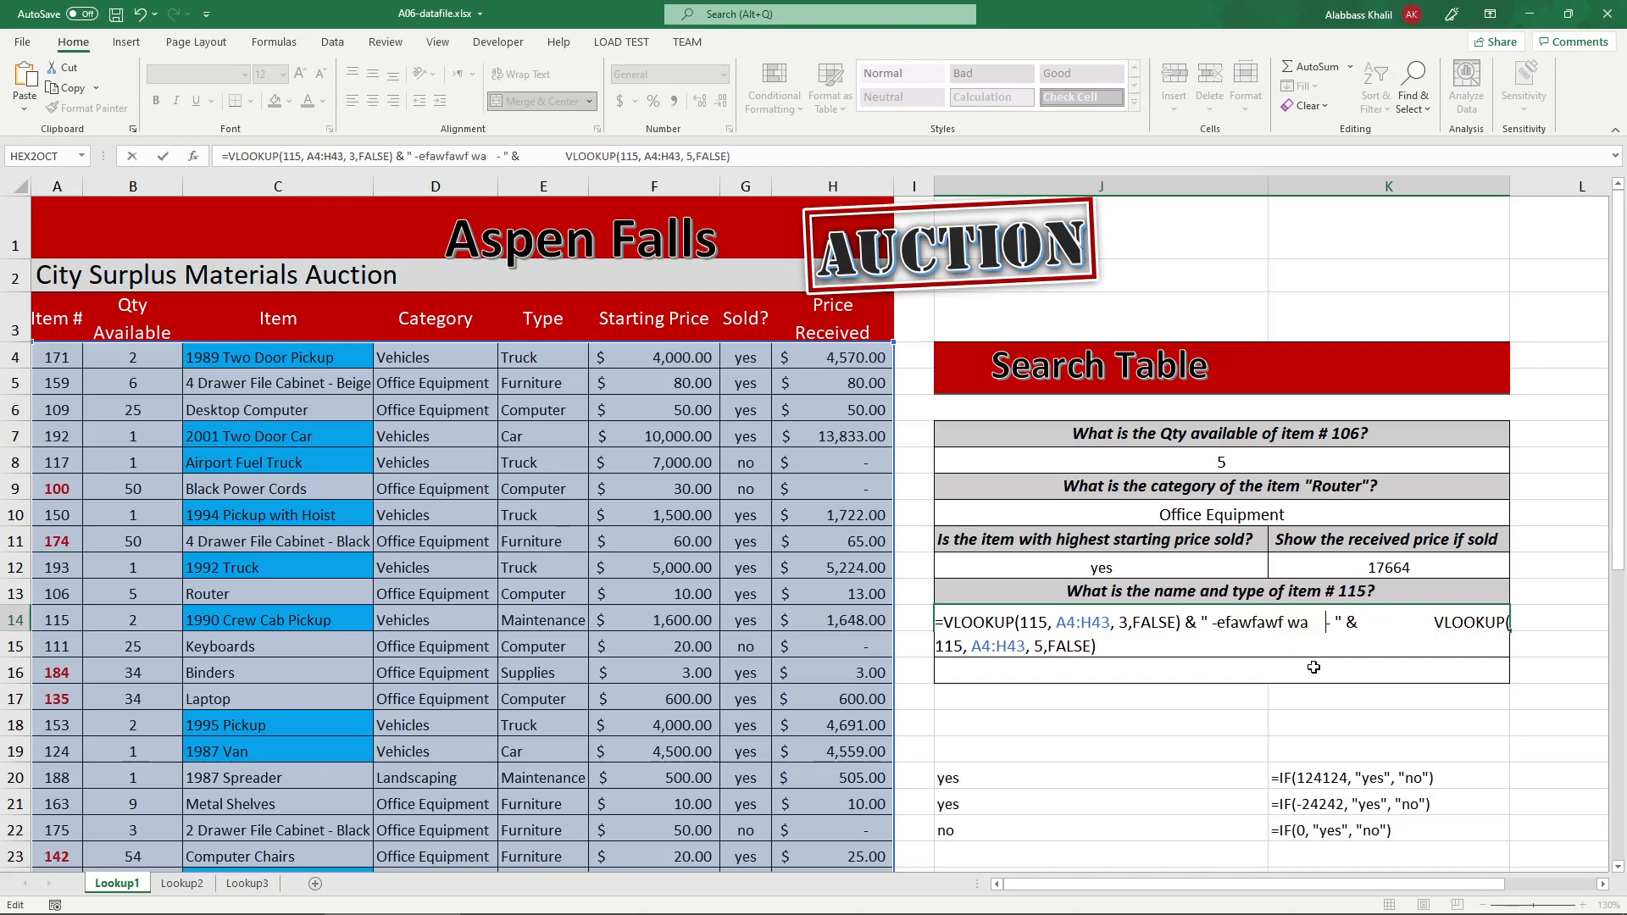
text(%%%)
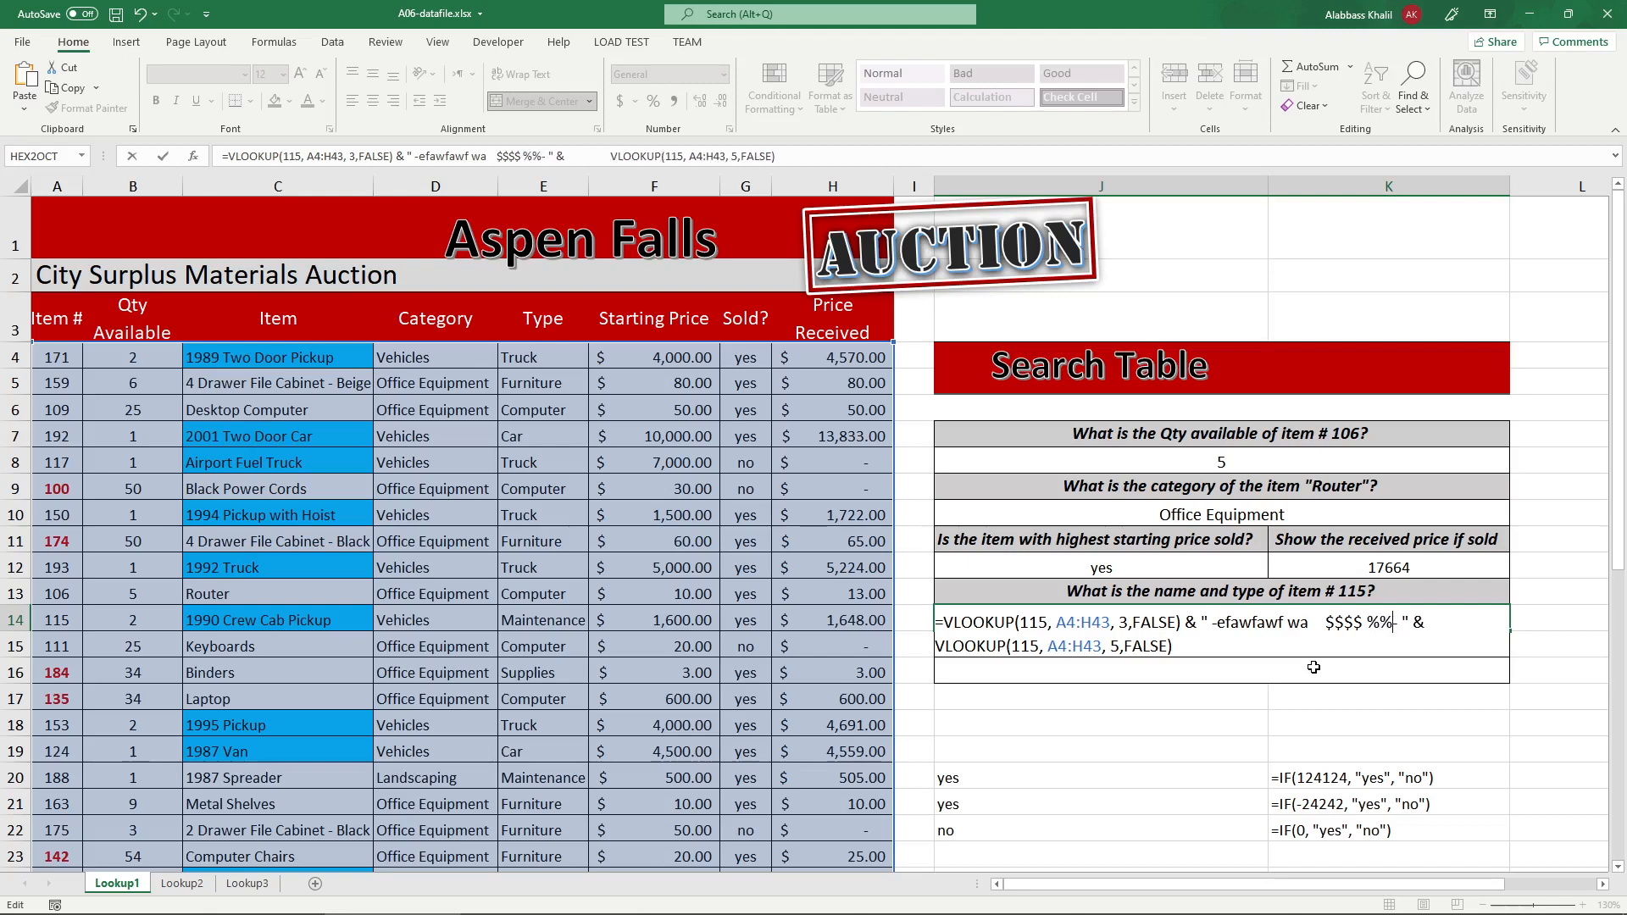
key(Return)
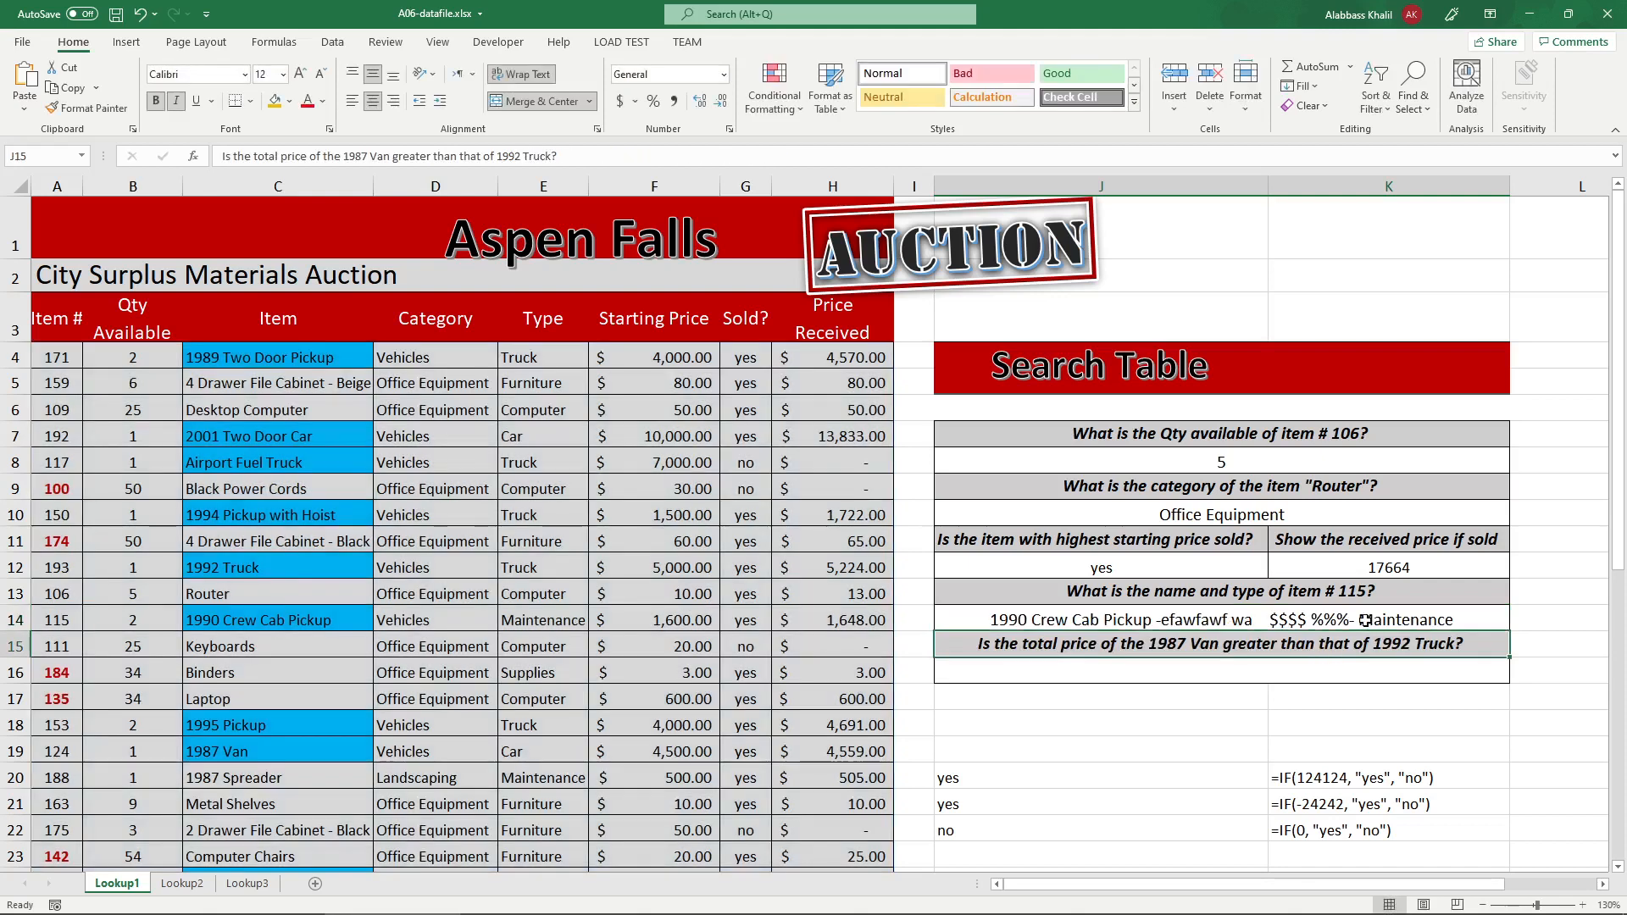
key(ctrl+z)
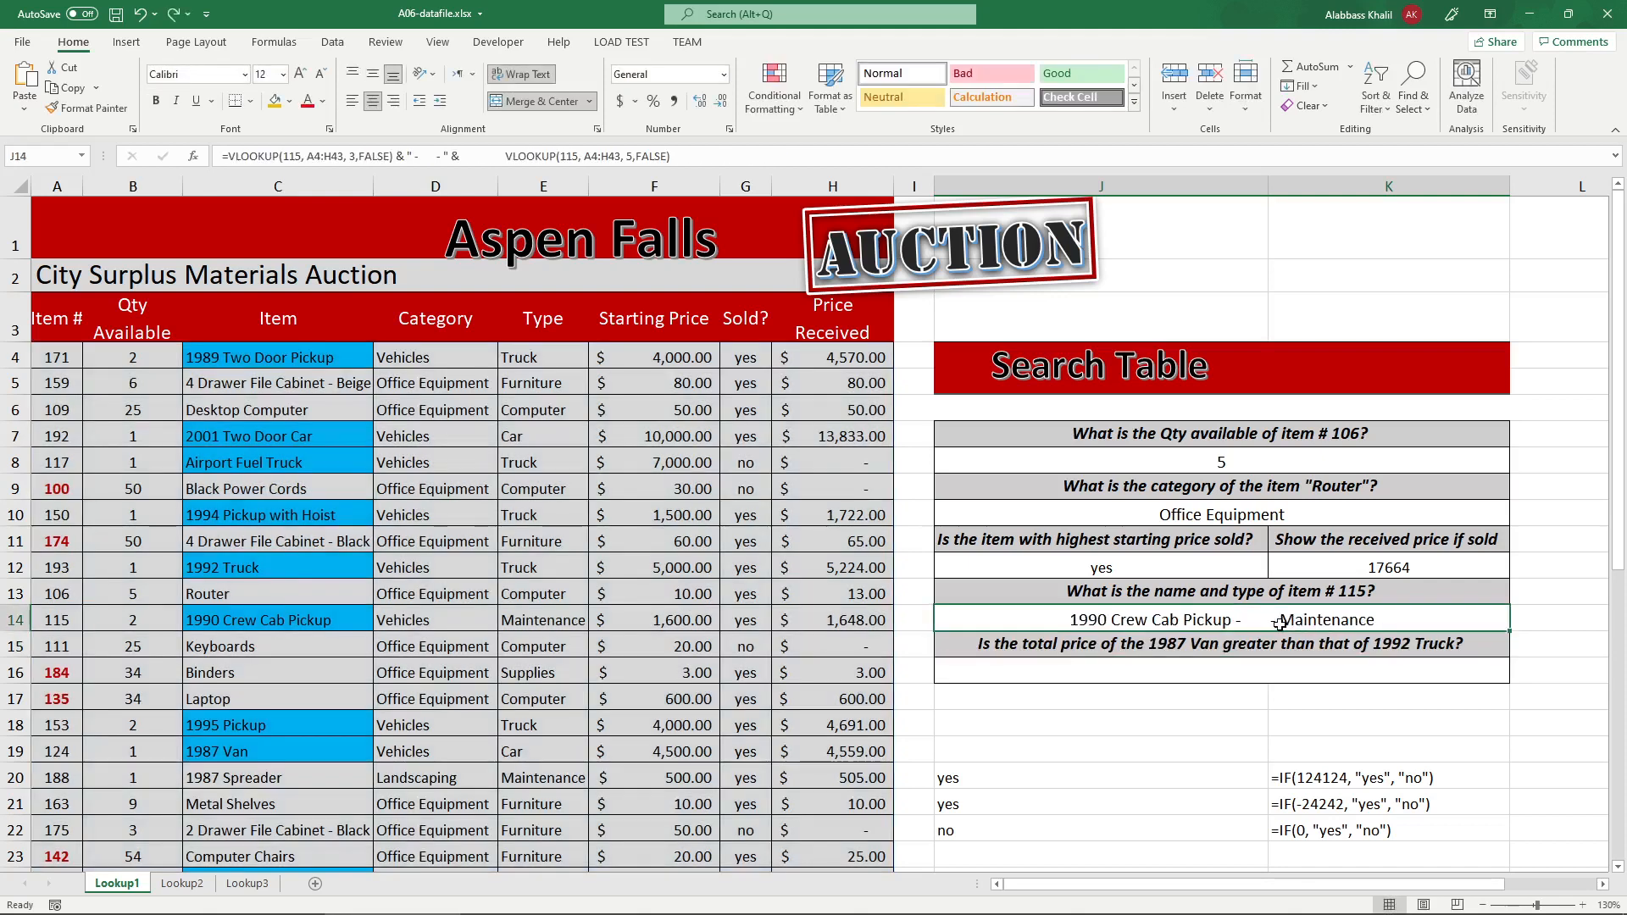
key(ctrl+z)
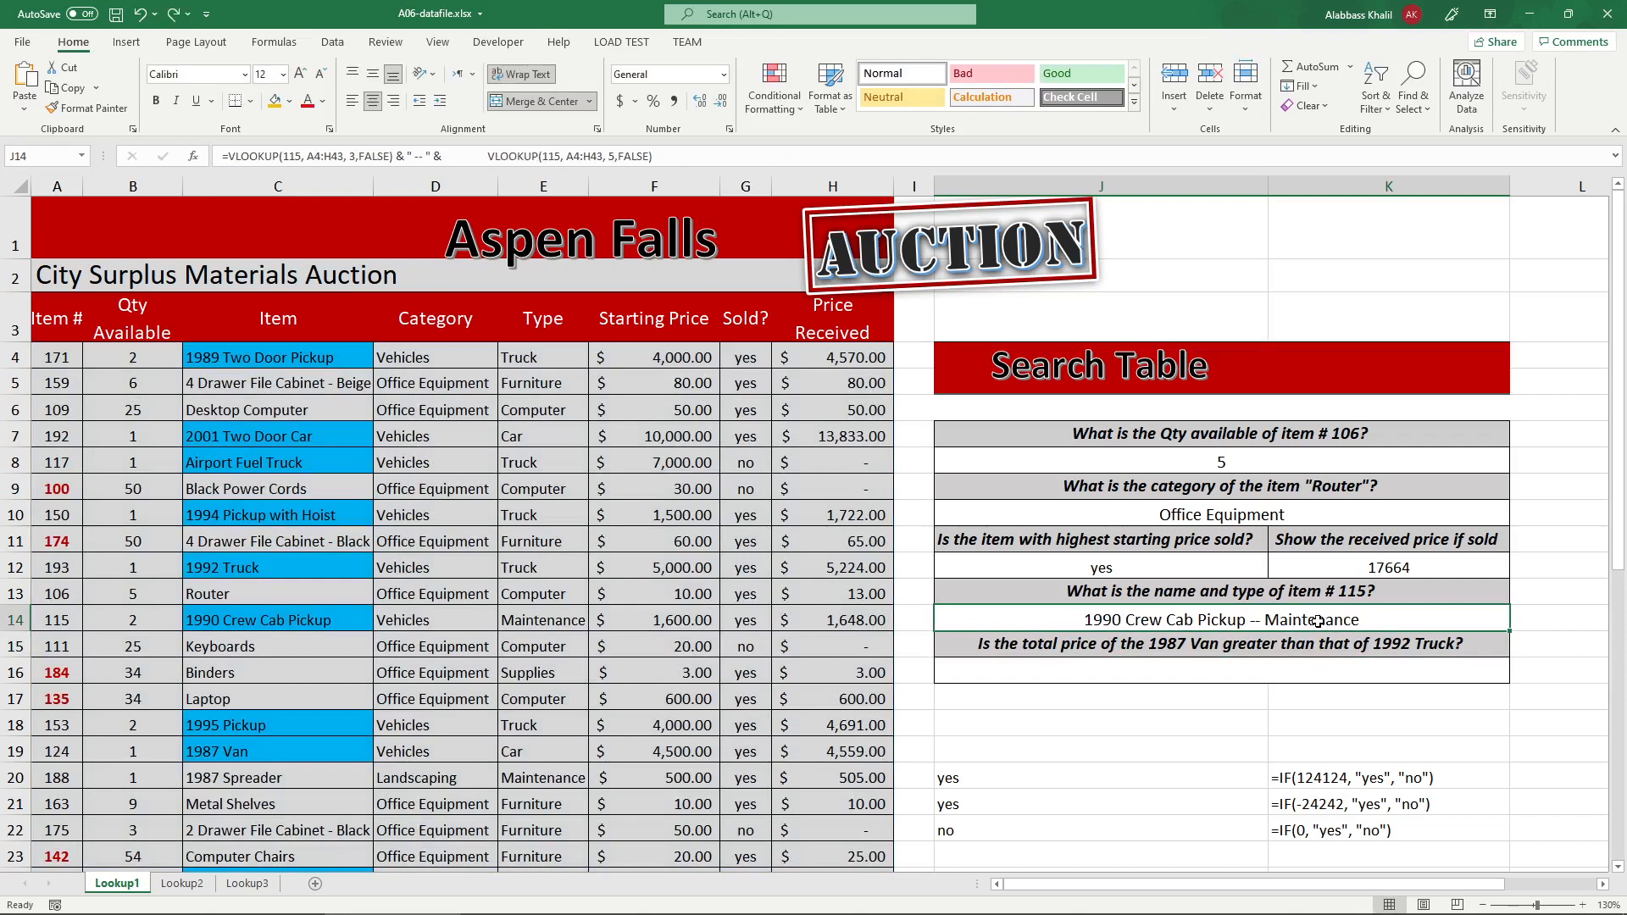
- Try extra spaces inside the H43 reference of the first VLOOKUP's range in J14, and undo them
double_click(1287, 622)
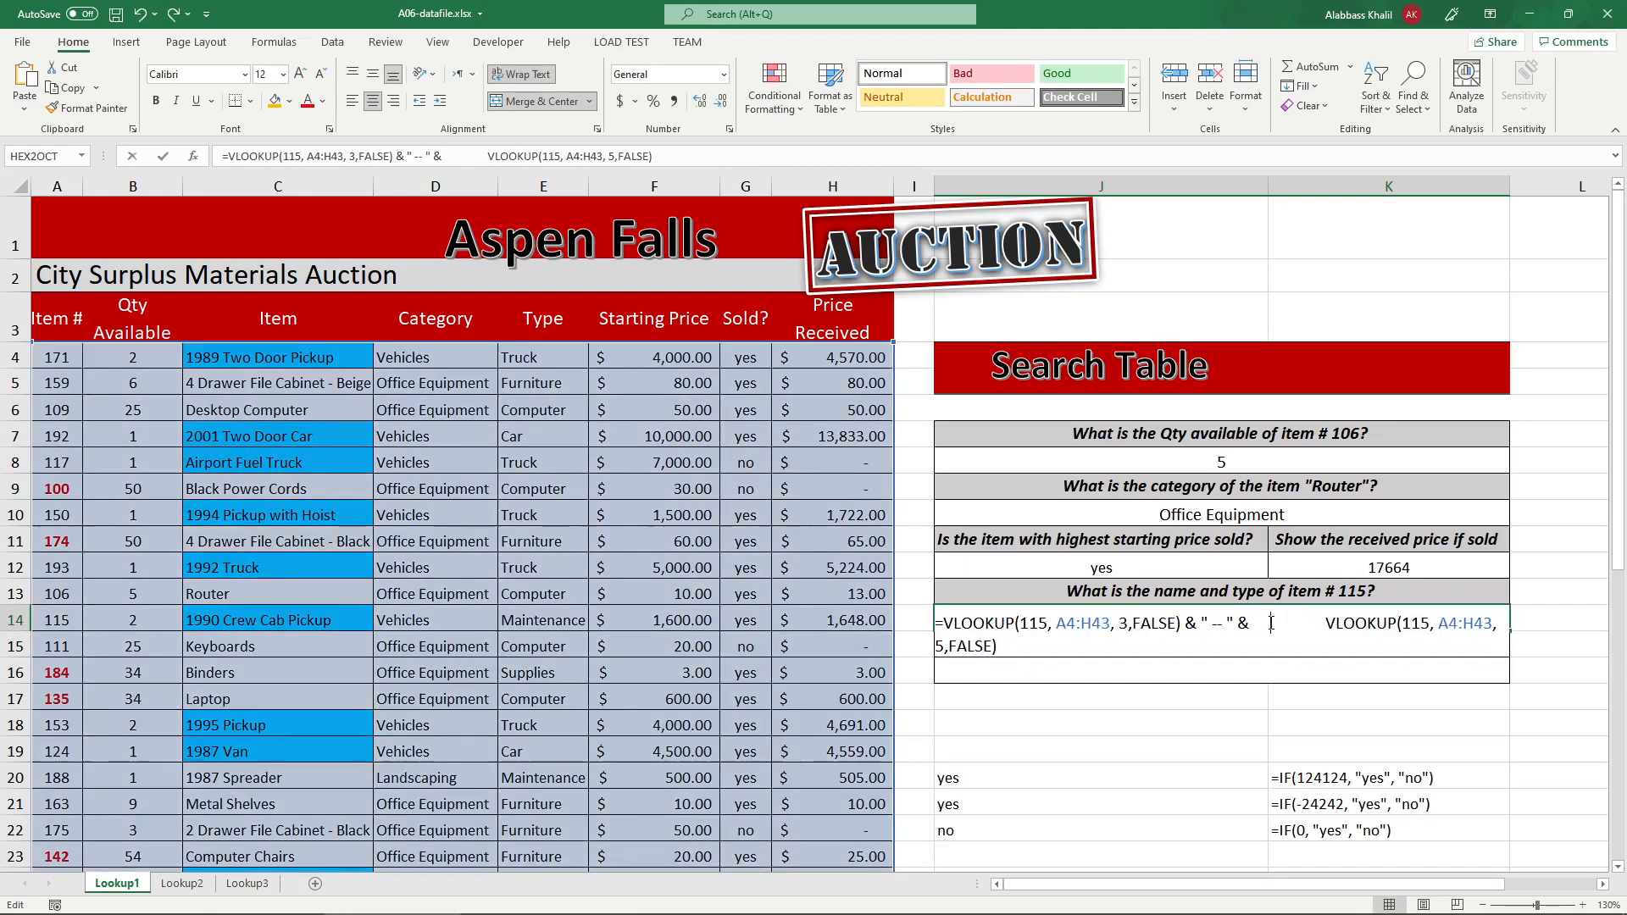
click(1104, 625)
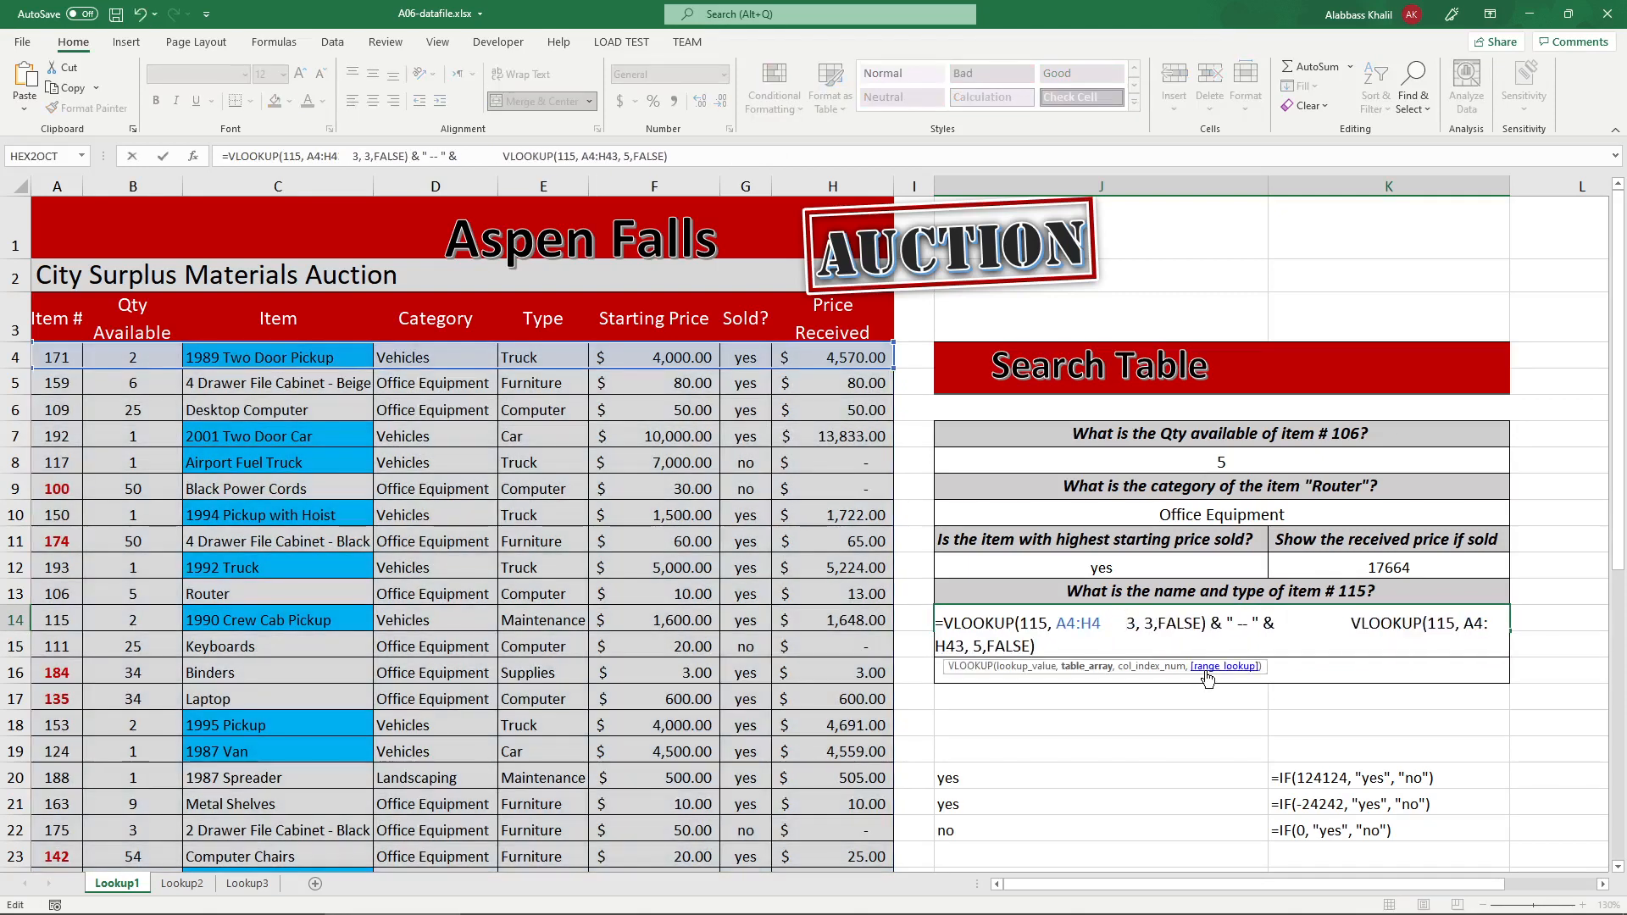
key(ctrl+z)
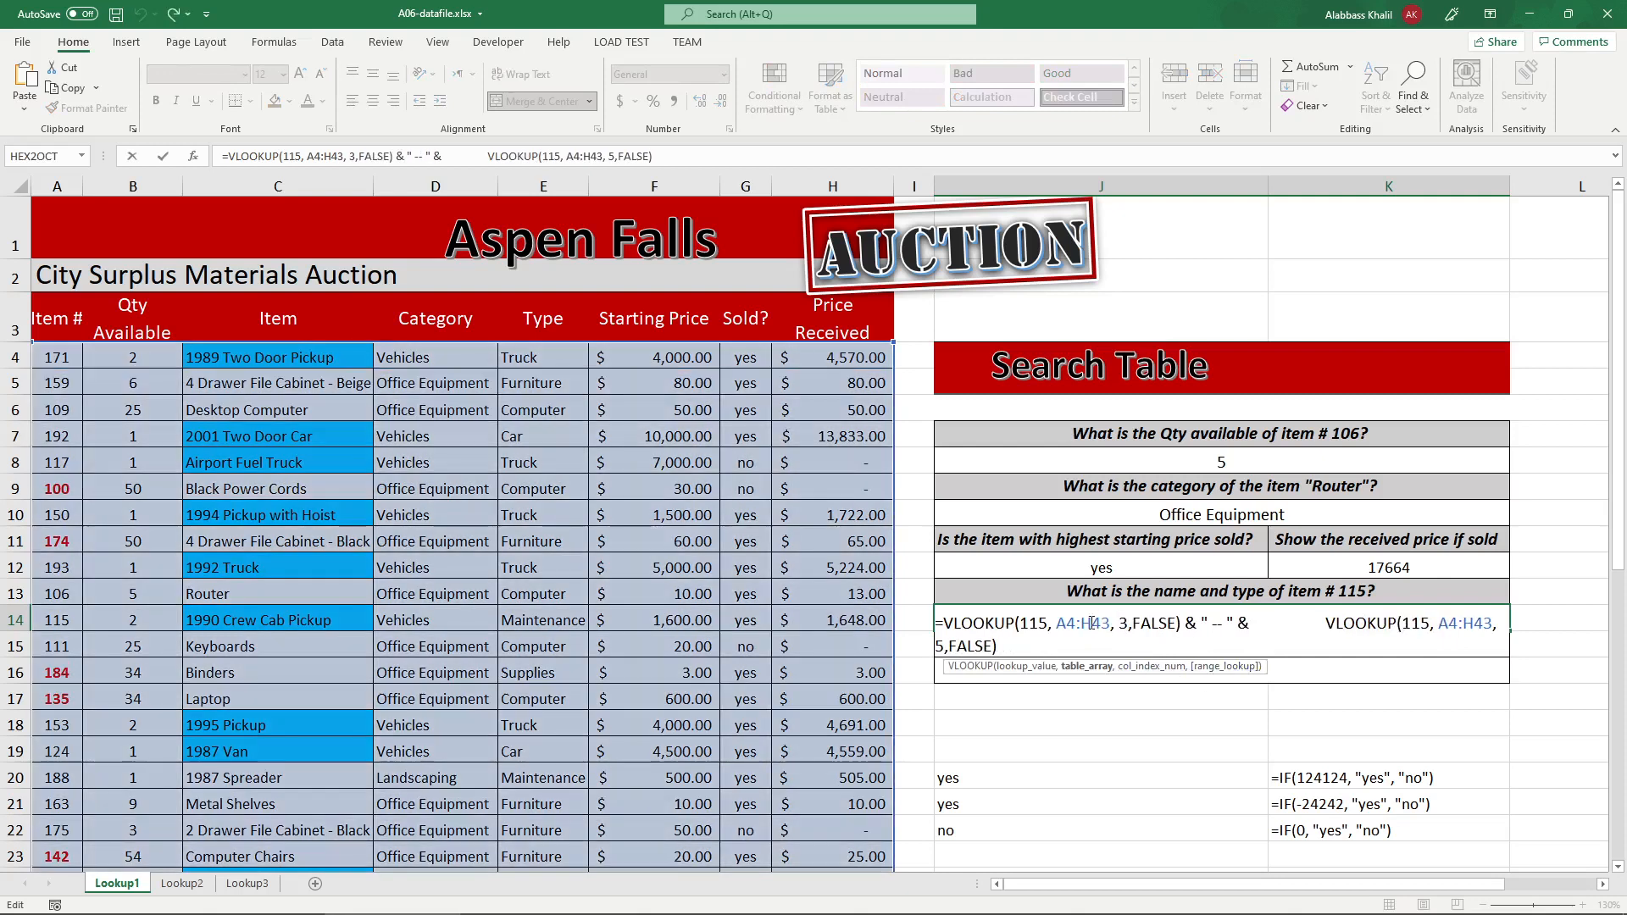
key(ctrl+z)
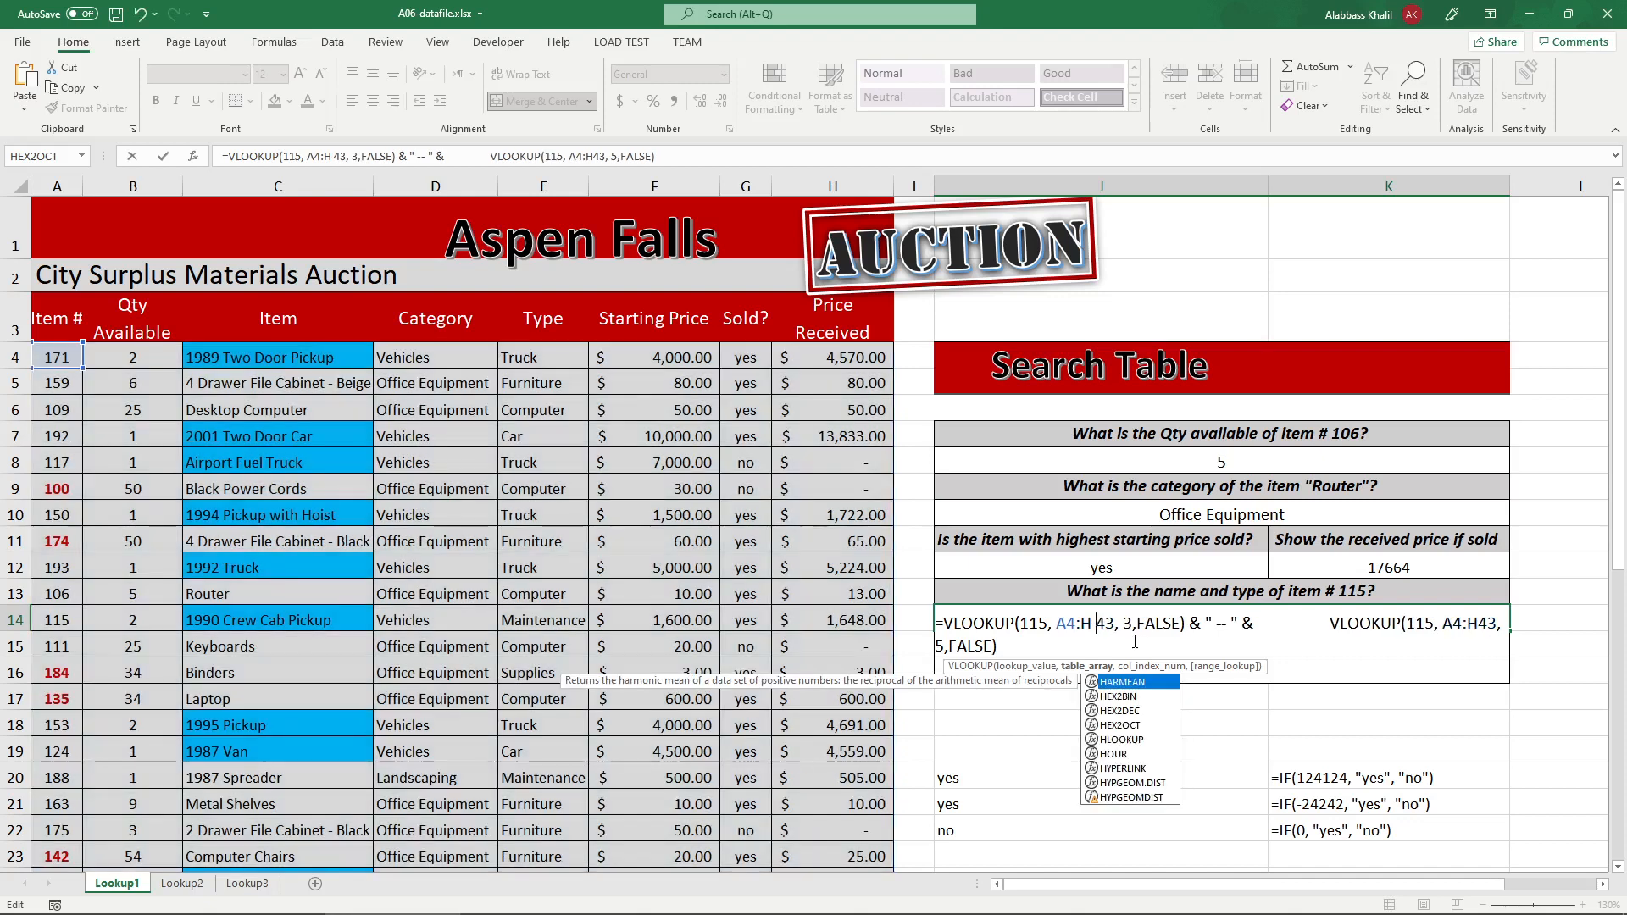
- Try to commit the J14 formula with spaces splitting the H43 reference, and decline the proposed formula correction
key(Return)
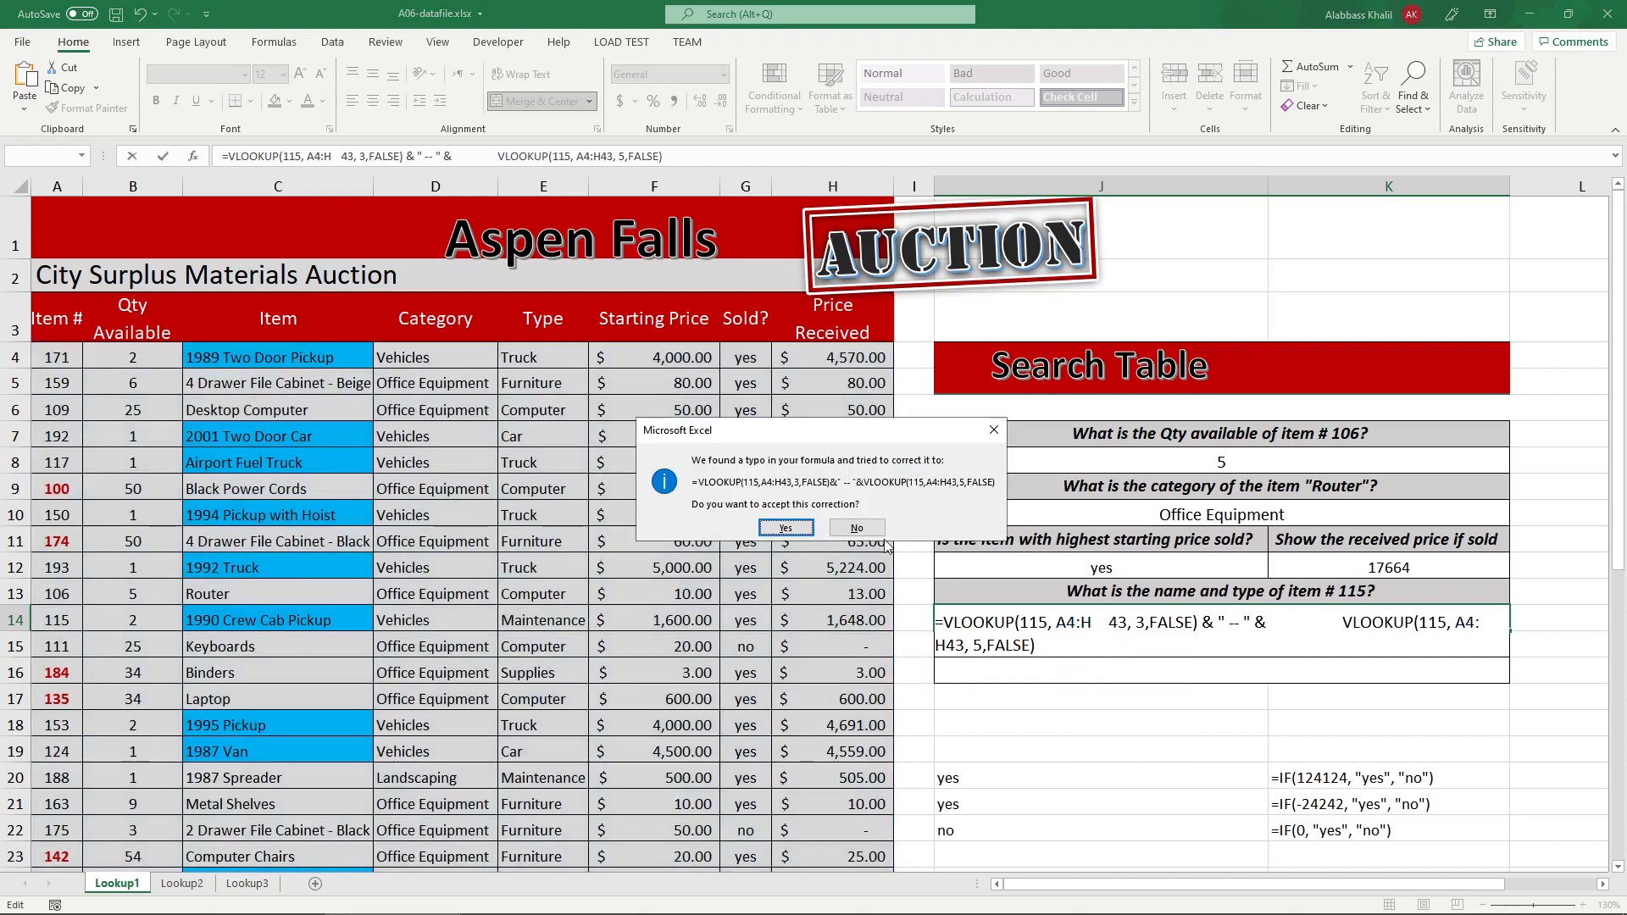
click(857, 528)
click(848, 559)
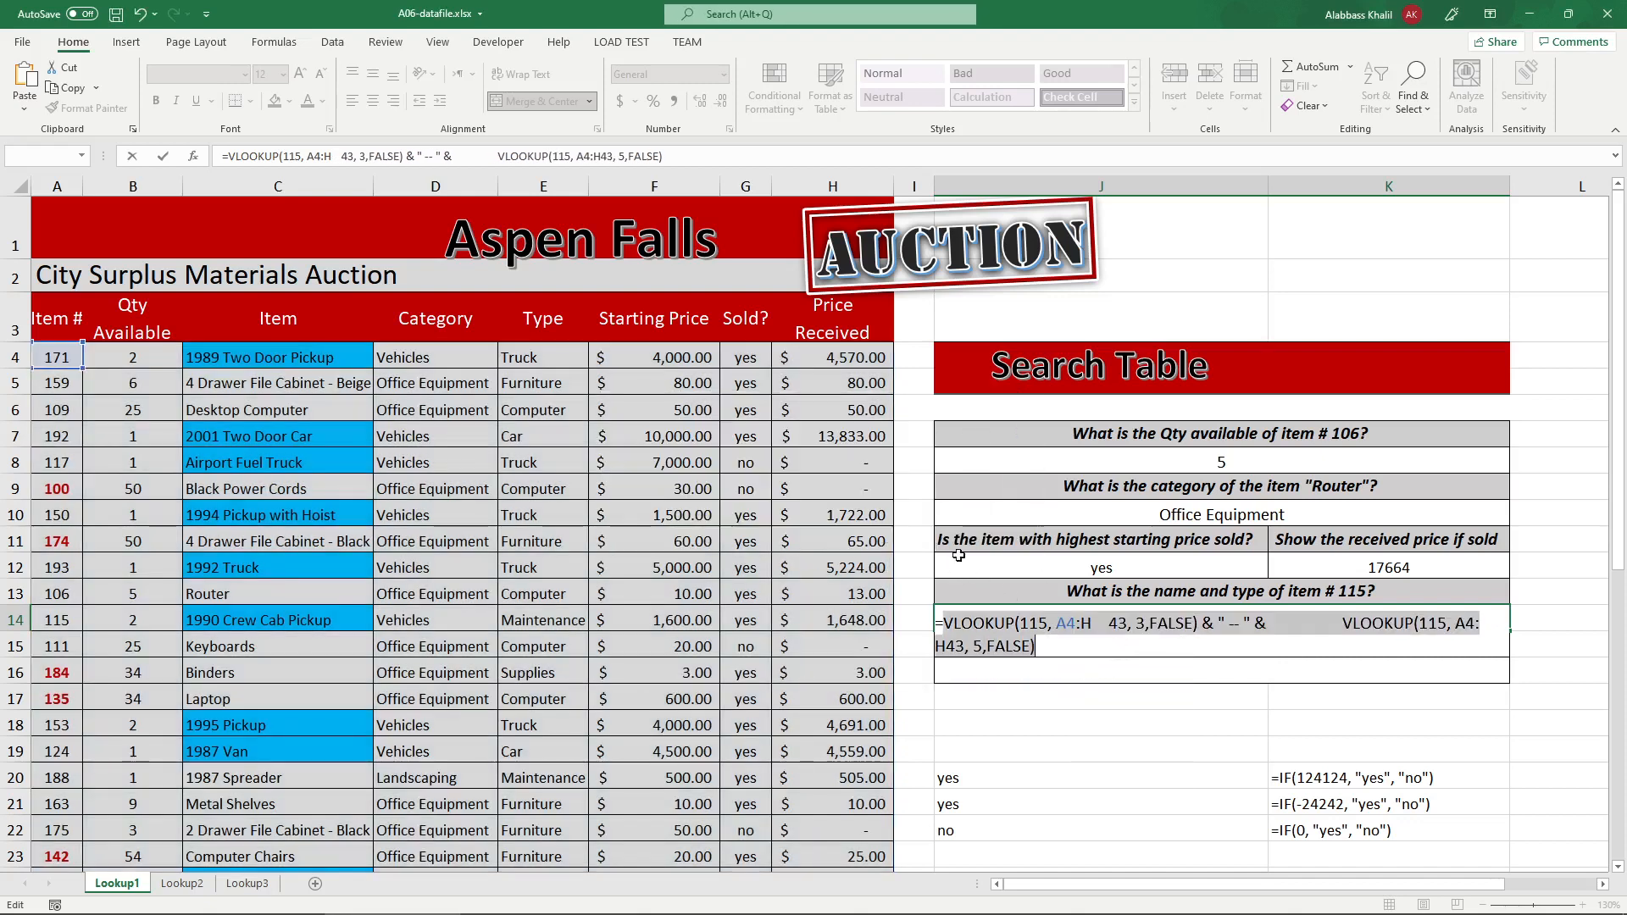
- Remove the spaces from inside the first VLOOKUP's H43 reference and commit the J14 formula
click(1095, 624)
key(Delete)
key(Delete)
key(Delete)
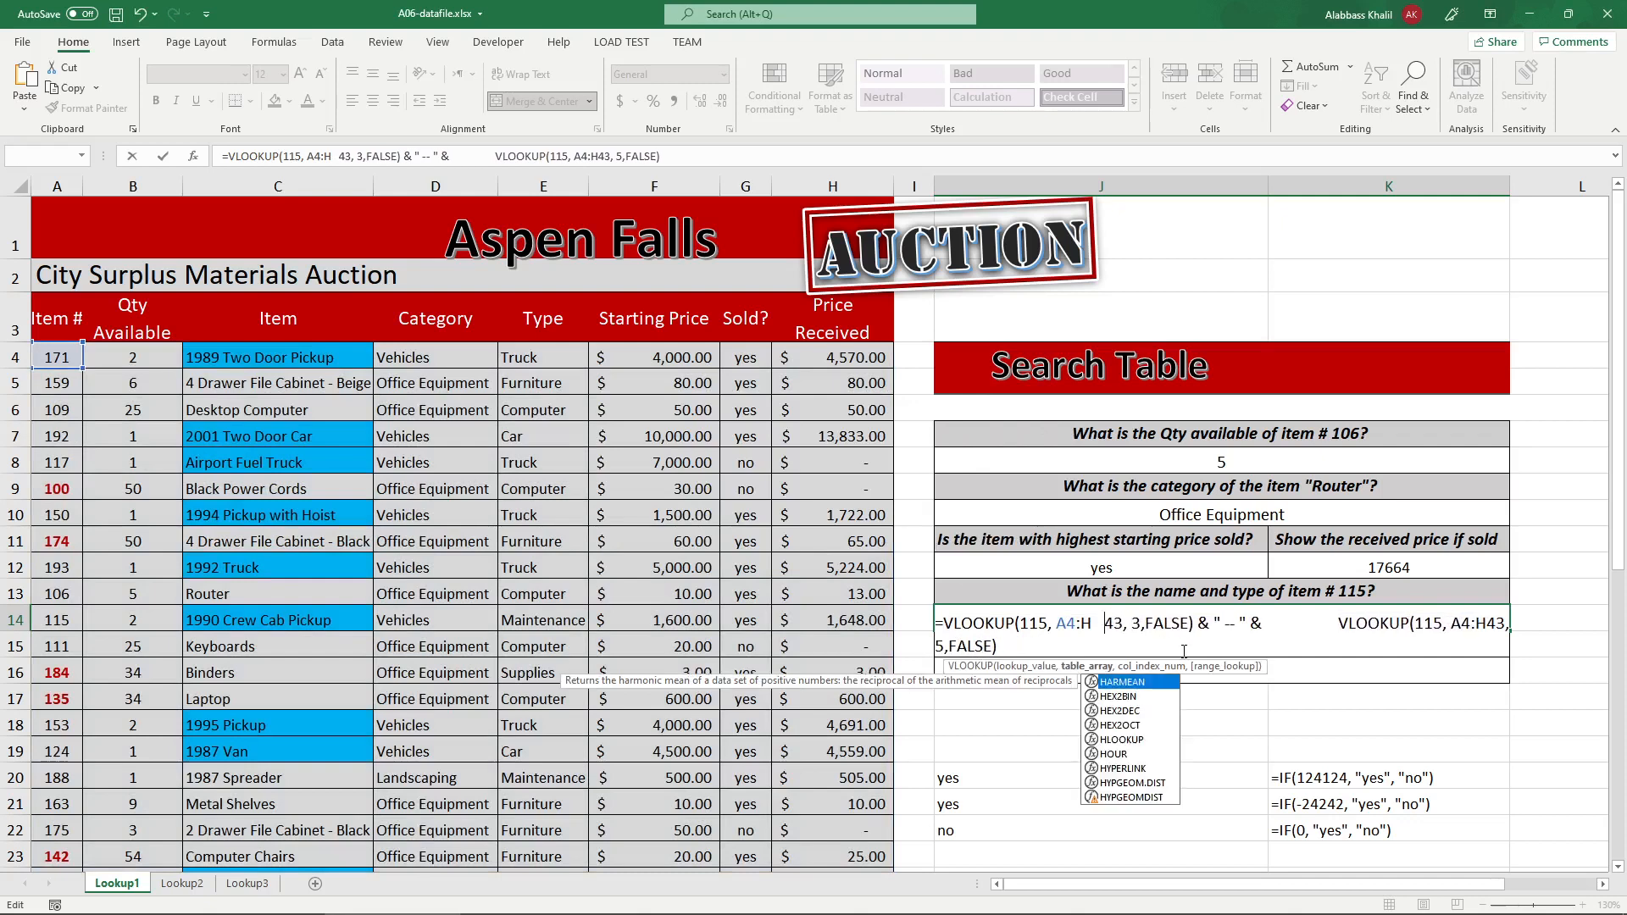
key(Return)
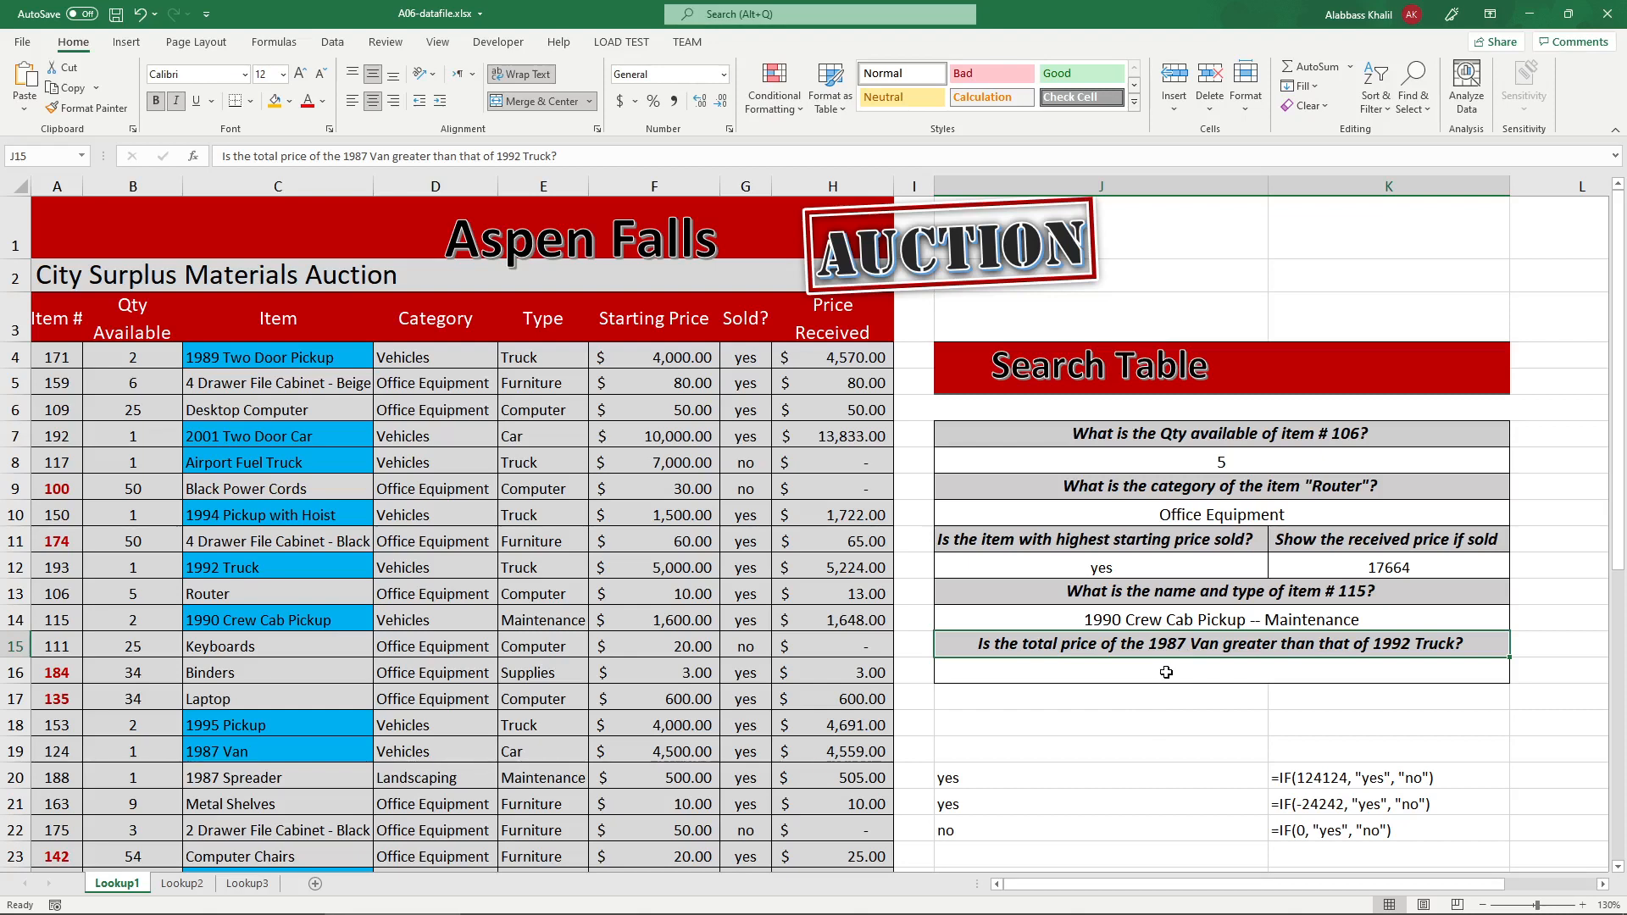
- Start a VLOOKUP formula in J17 with the table range C4:H43 and column index 6
click(1166, 672)
click(1166, 691)
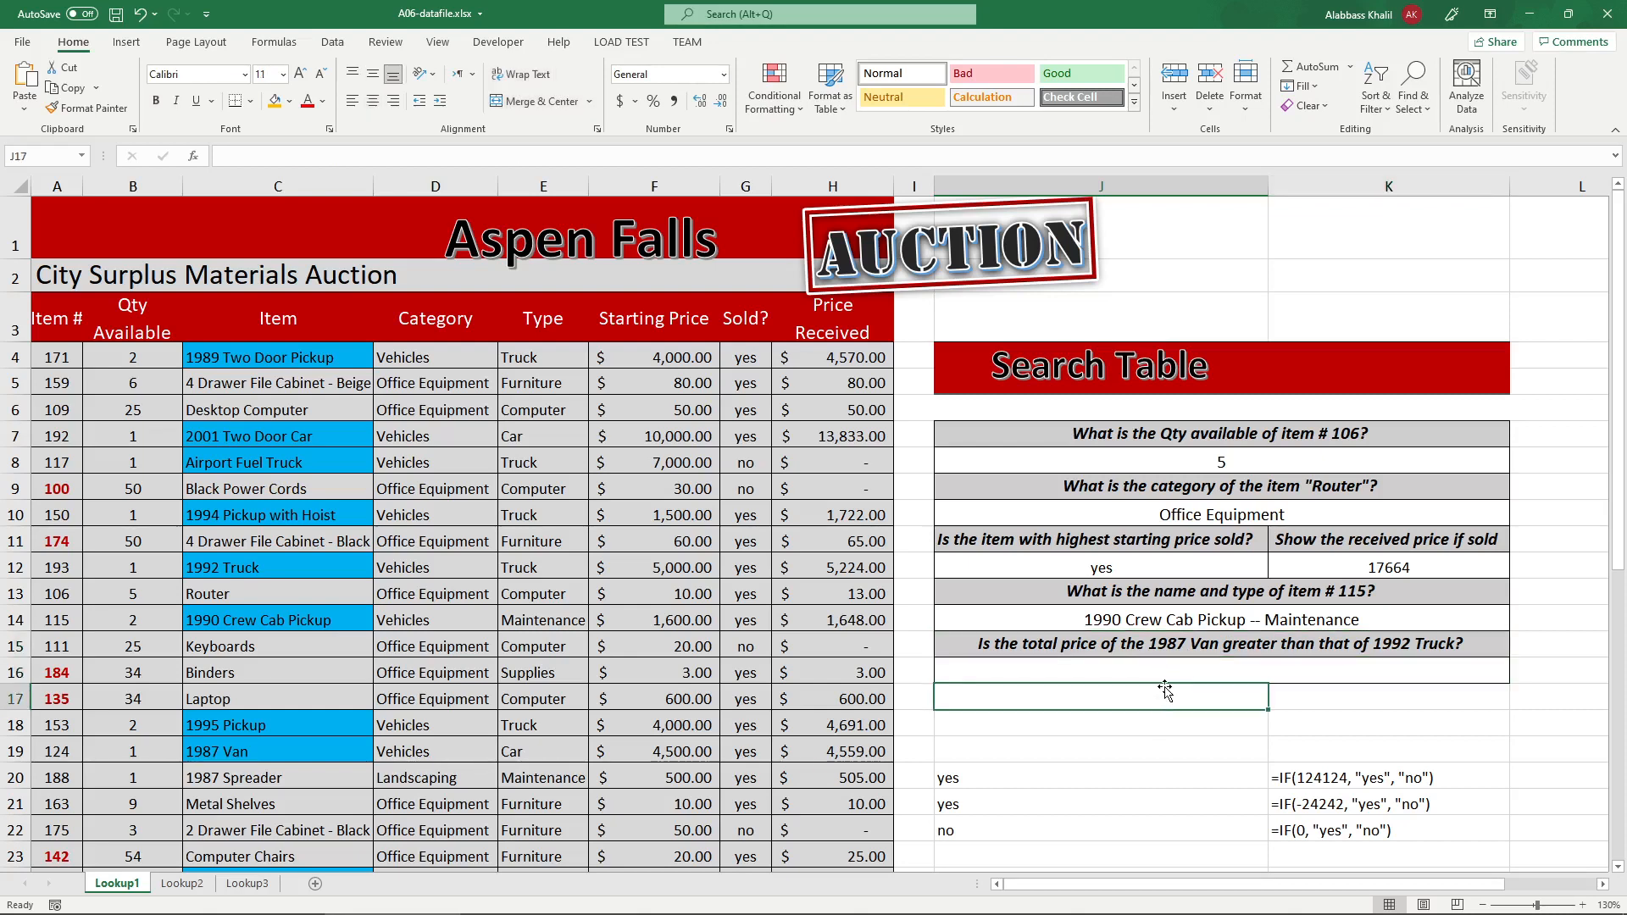
text(=vl)
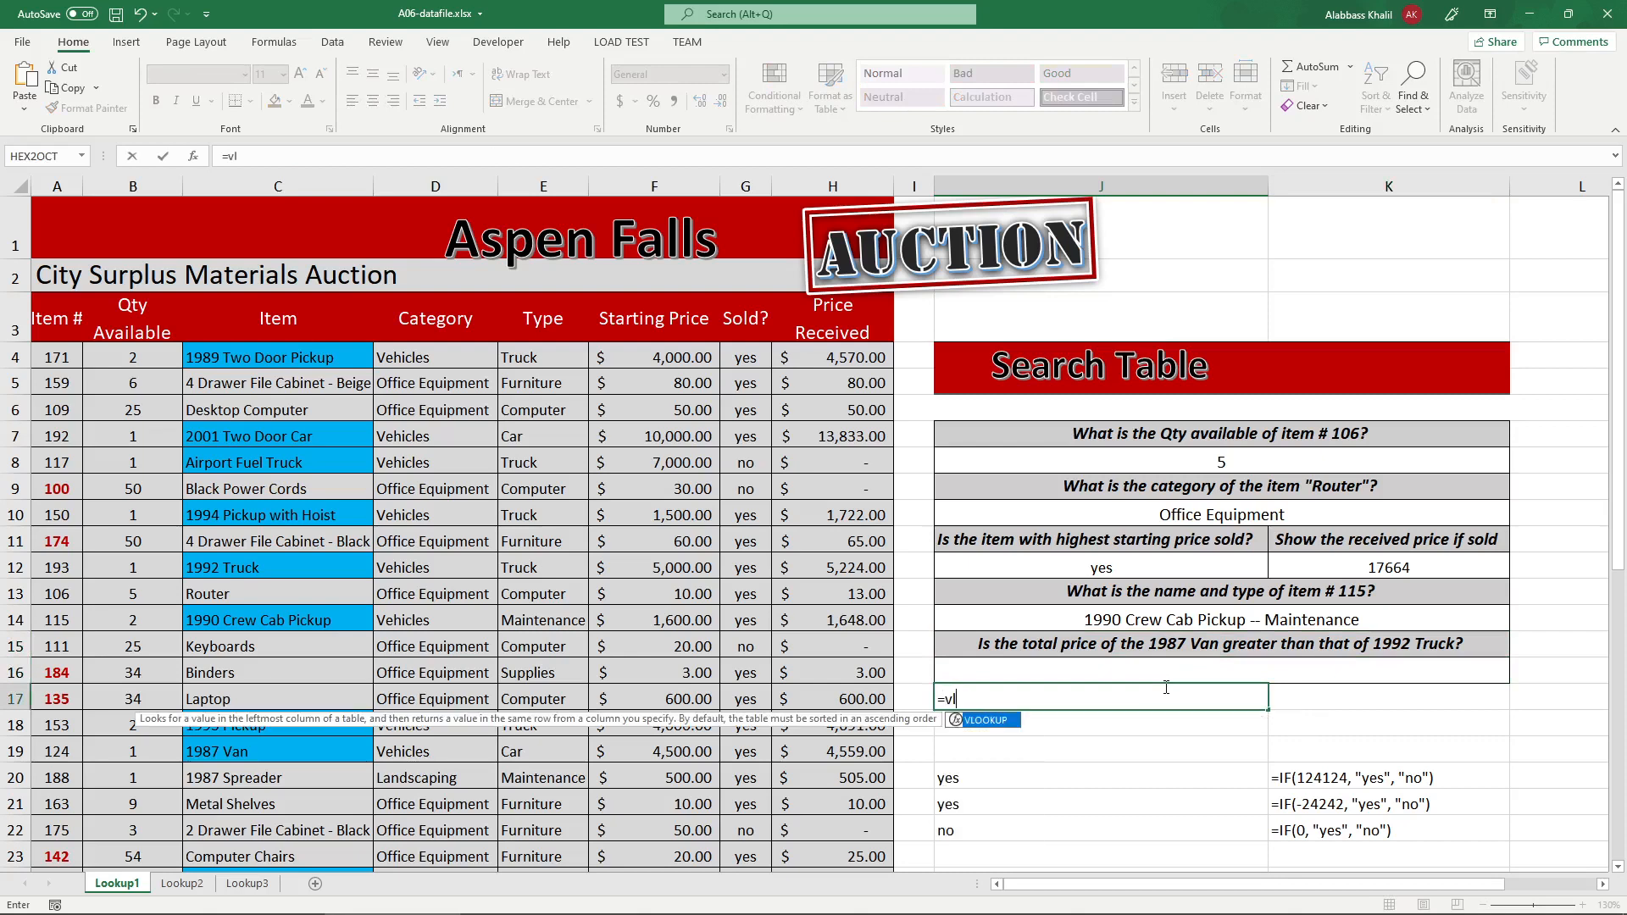
key(Tab)
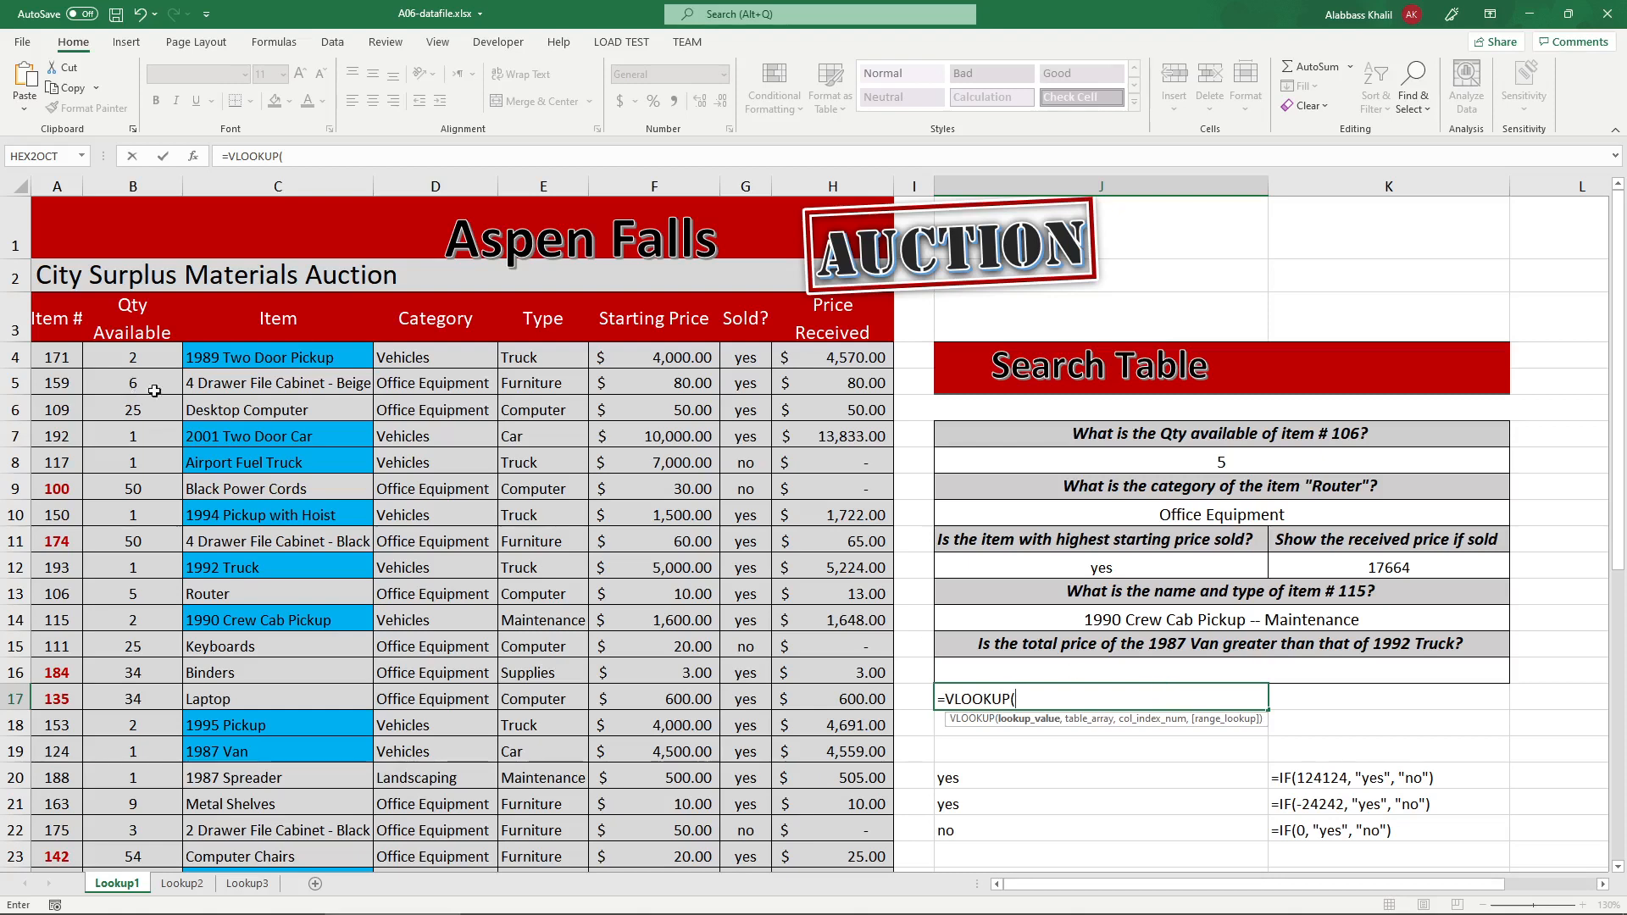
drag(212, 360, 840, 815)
scroll(318, 333, up, 6)
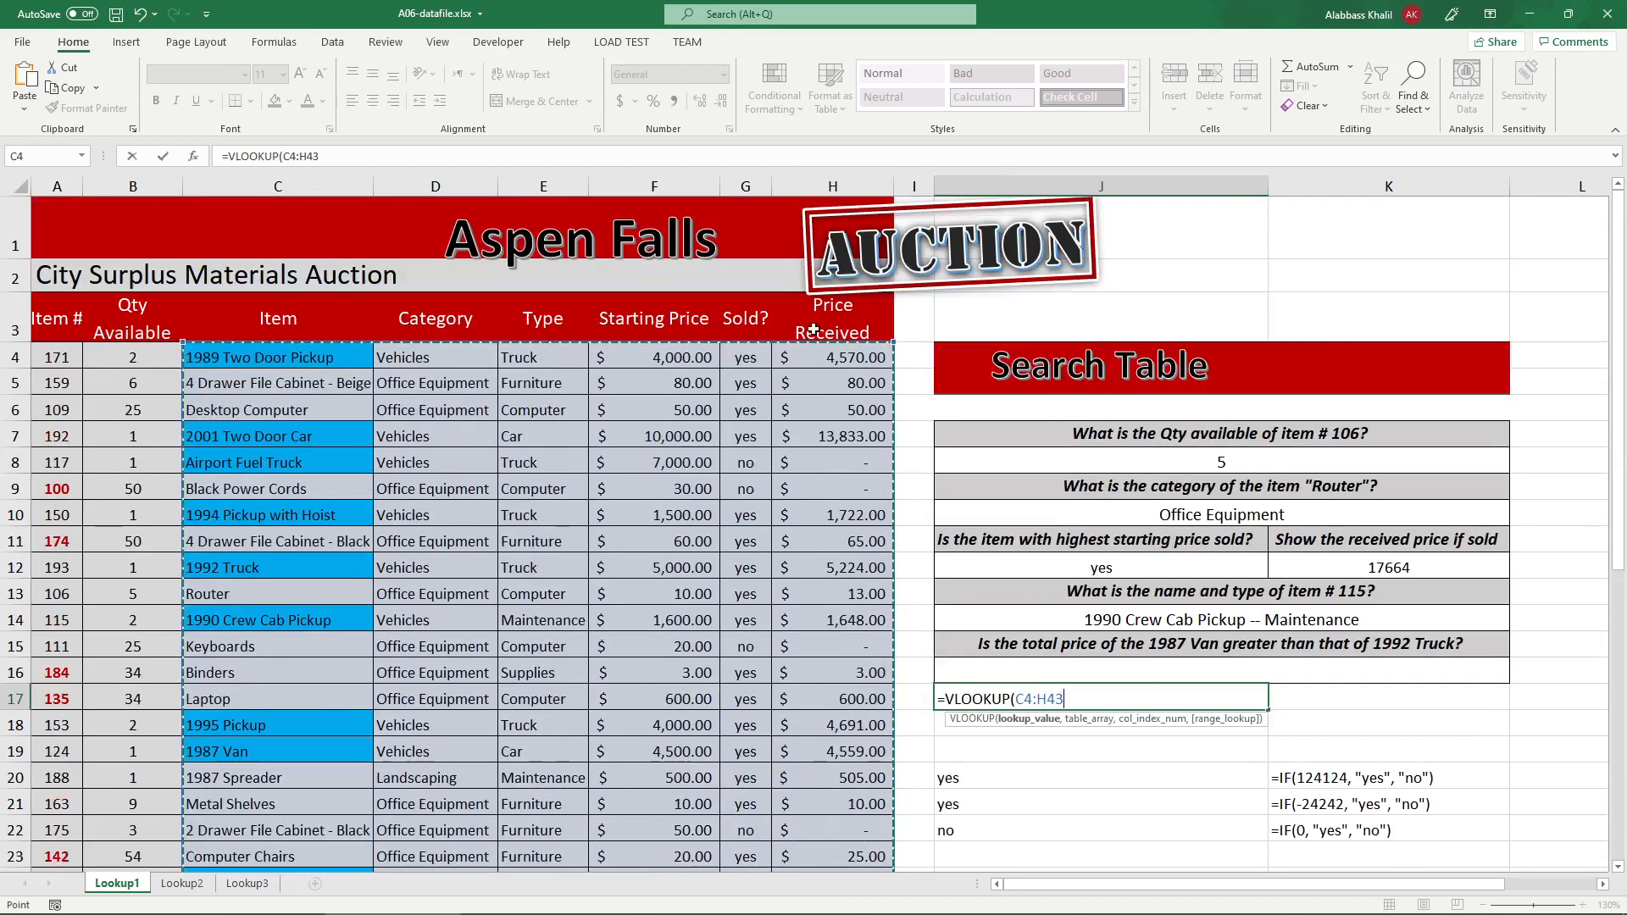
click(1109, 703)
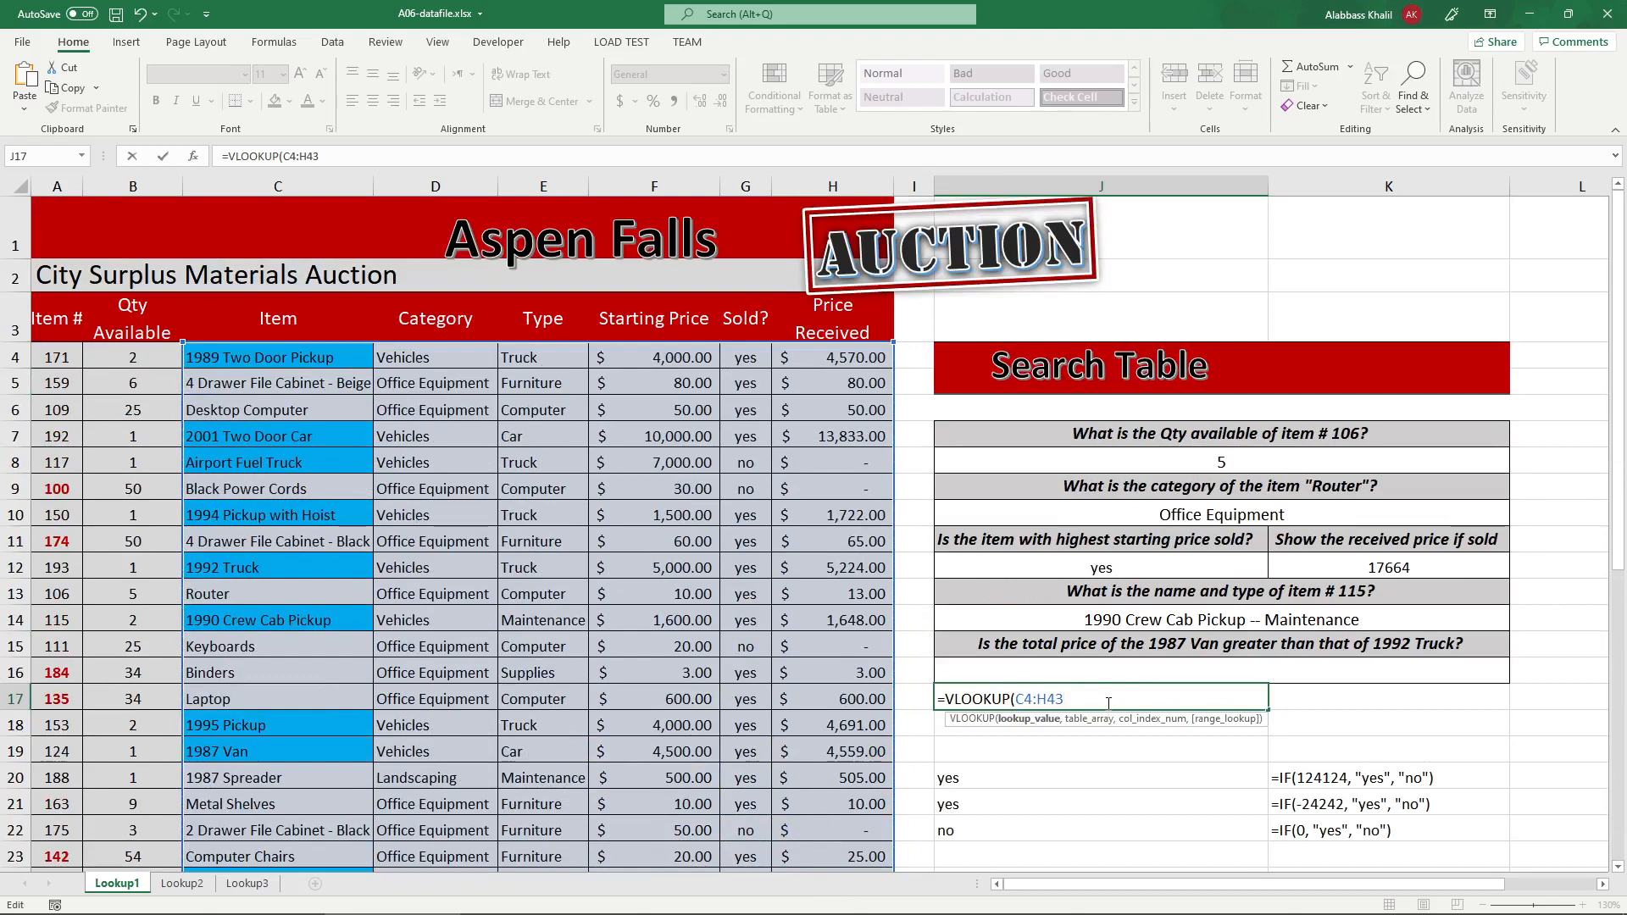
text(, 6)
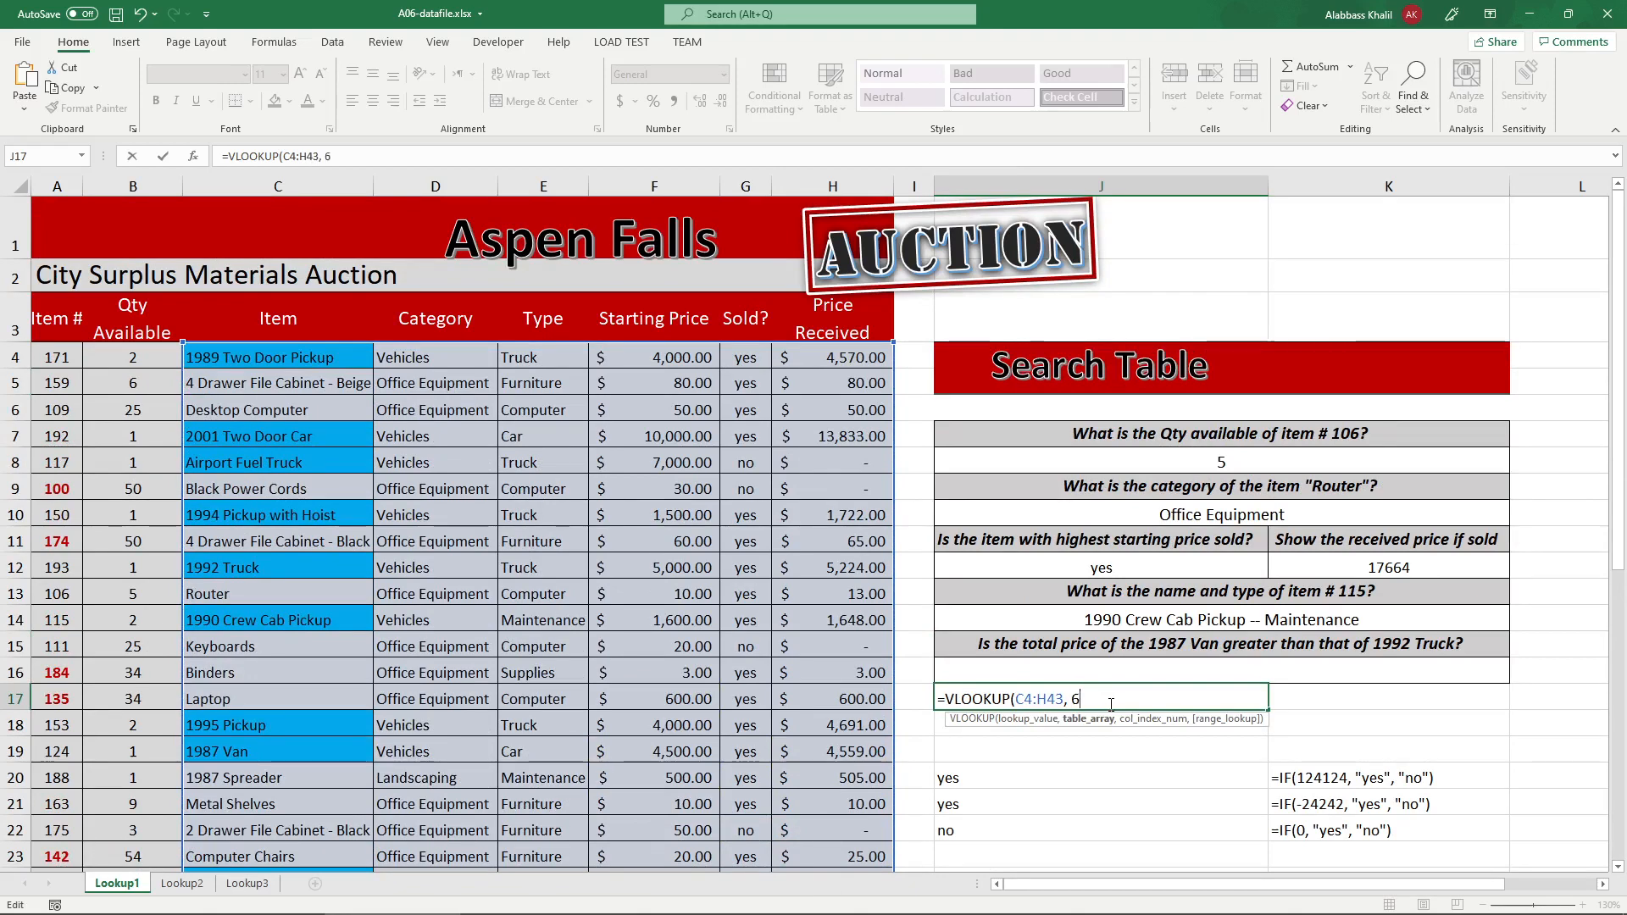
- Insert "1987 Van" as the lookup value before the C4:H43 range in the J17 formula
click(1017, 700)
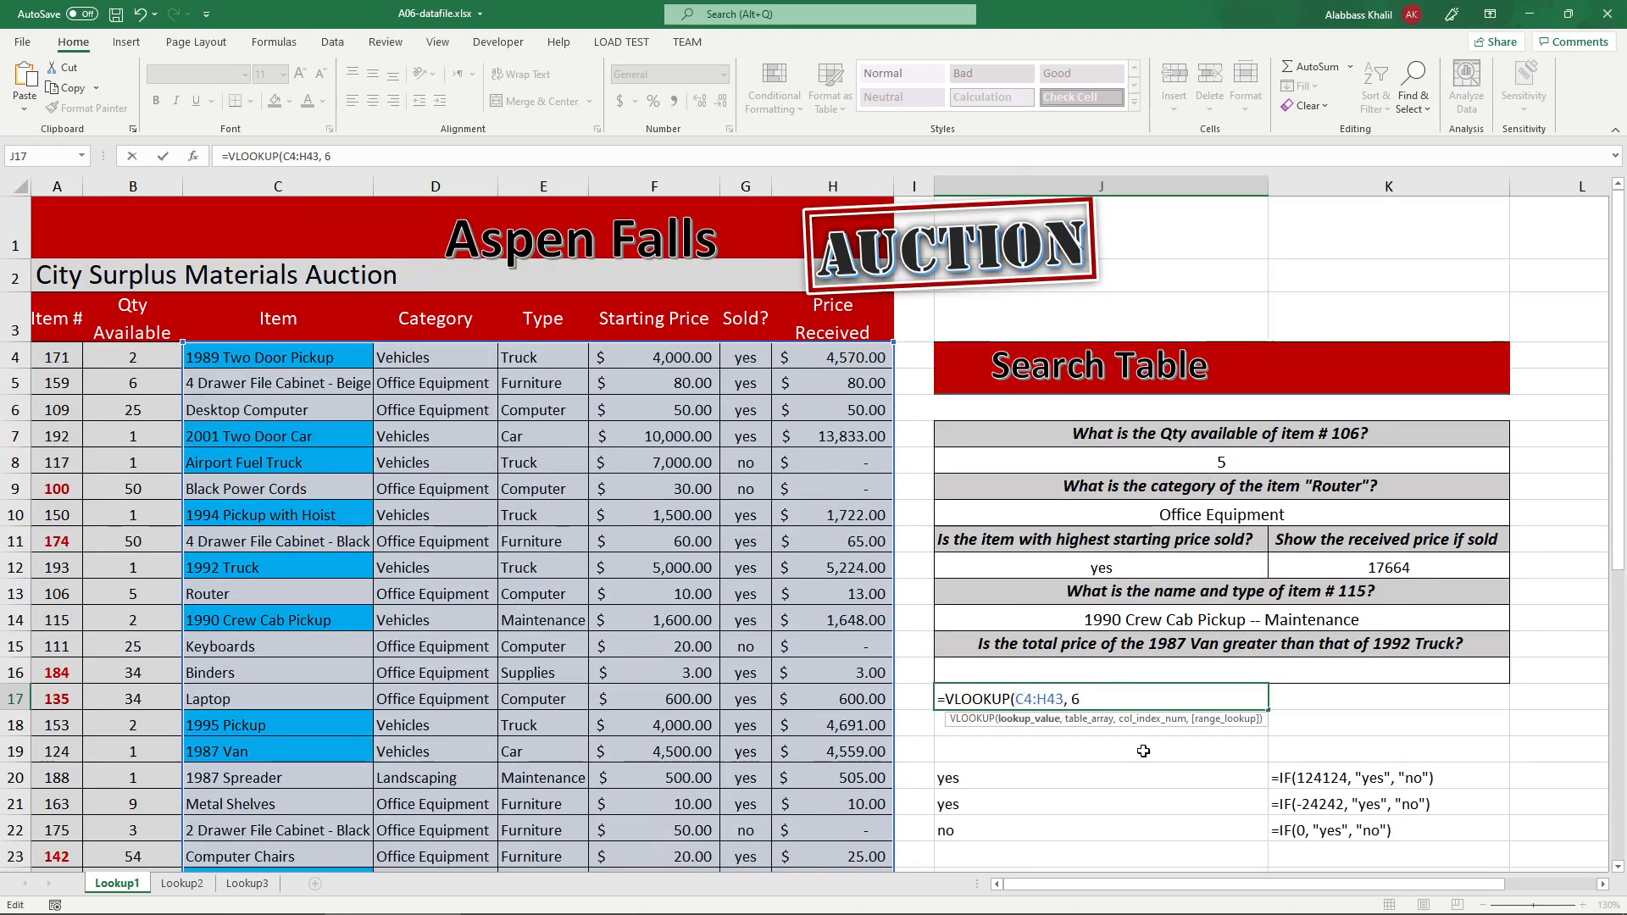
text("1)
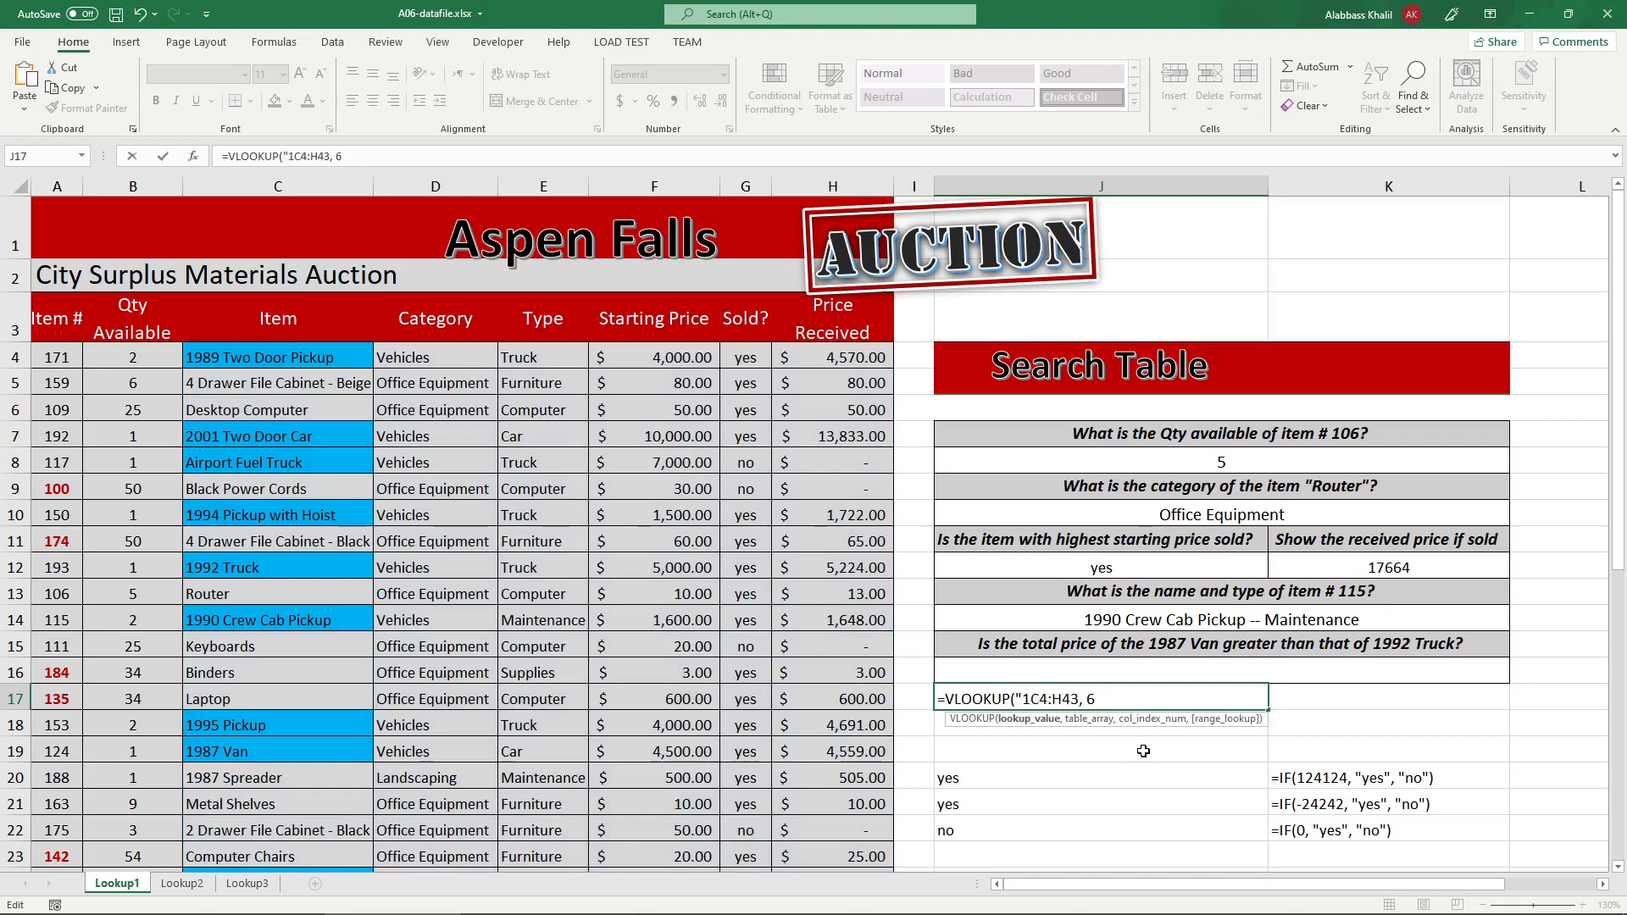
text(987 )
text(Van")
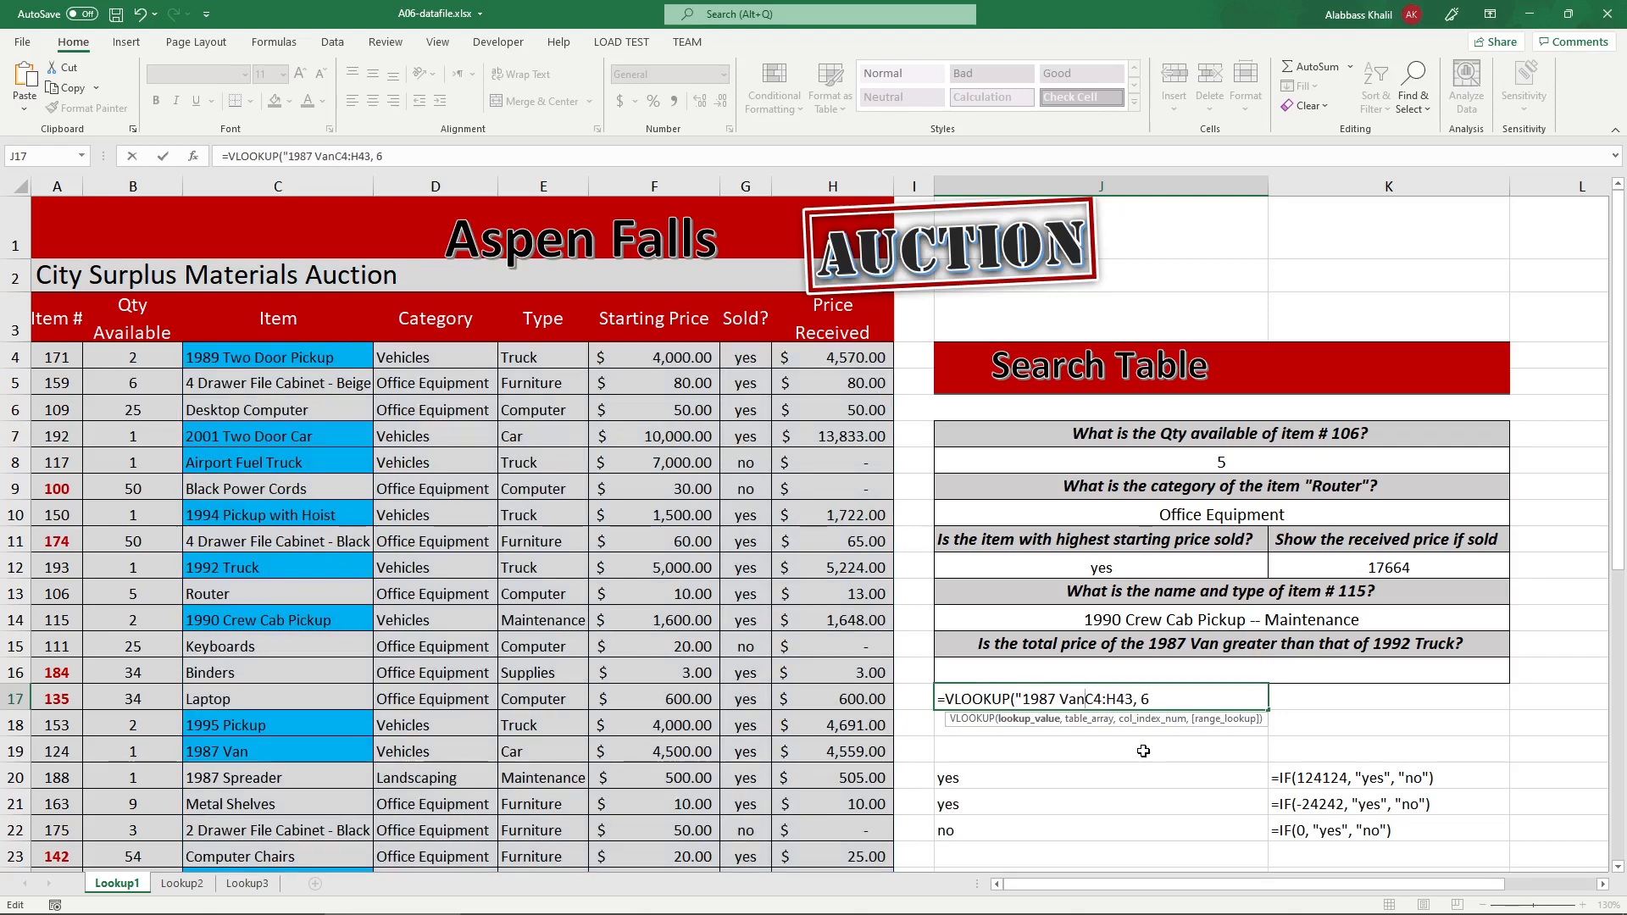
text(,)
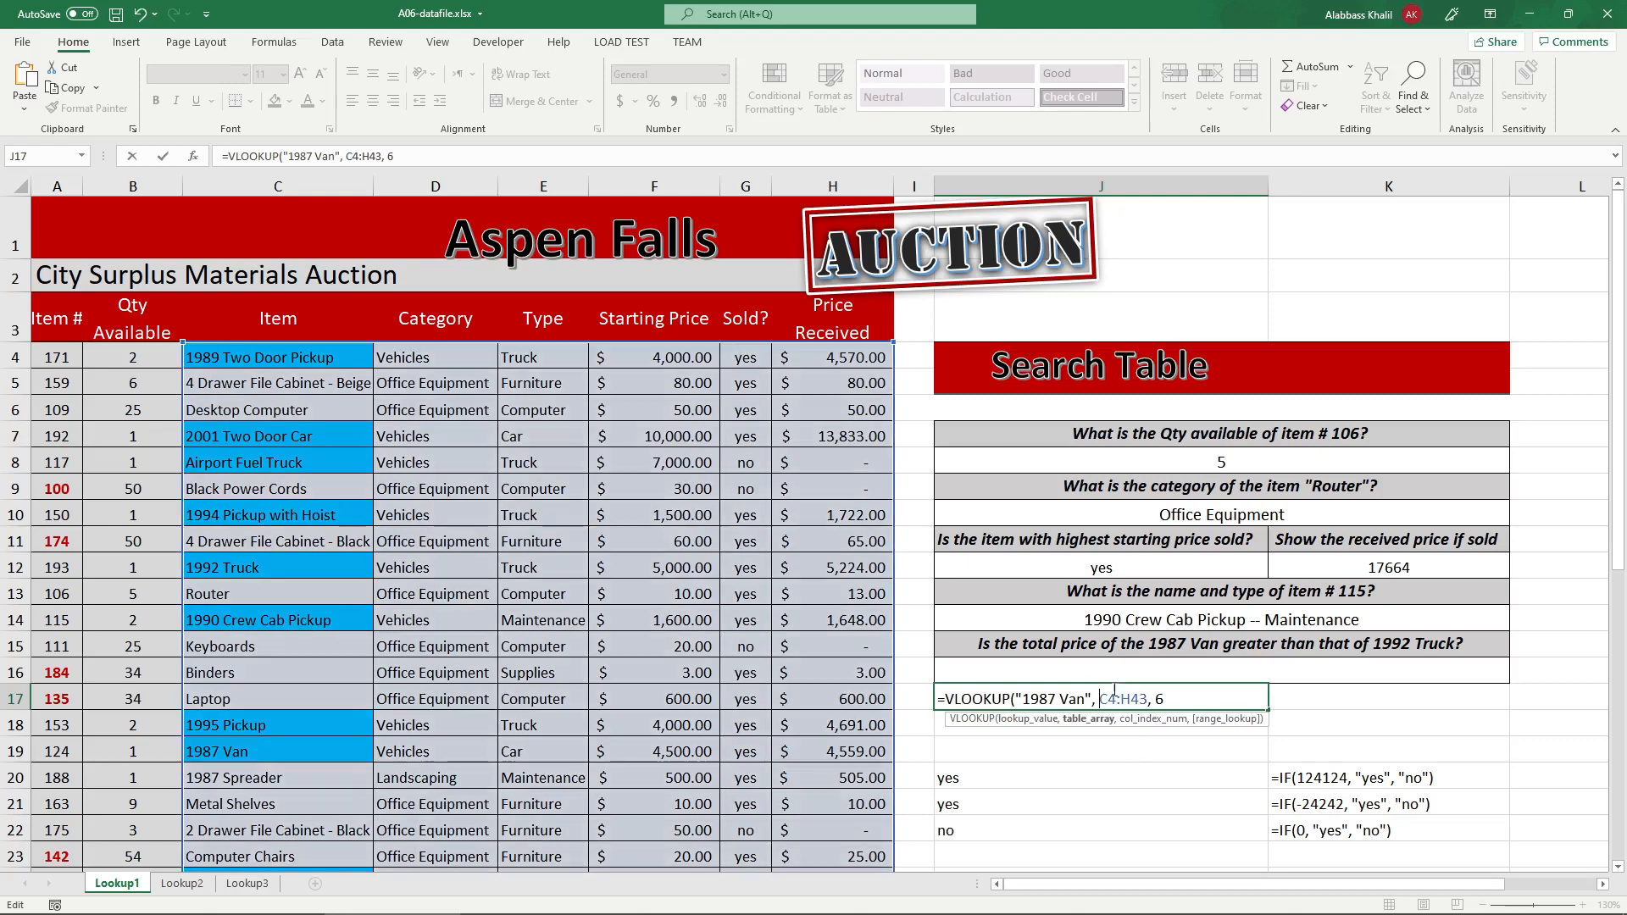
- Check the J17 lookup value against the Item column and finish the formula with false for an exact match
drag(1093, 700, 1040, 700)
click(1040, 700)
scroll(227, 409, down, 3)
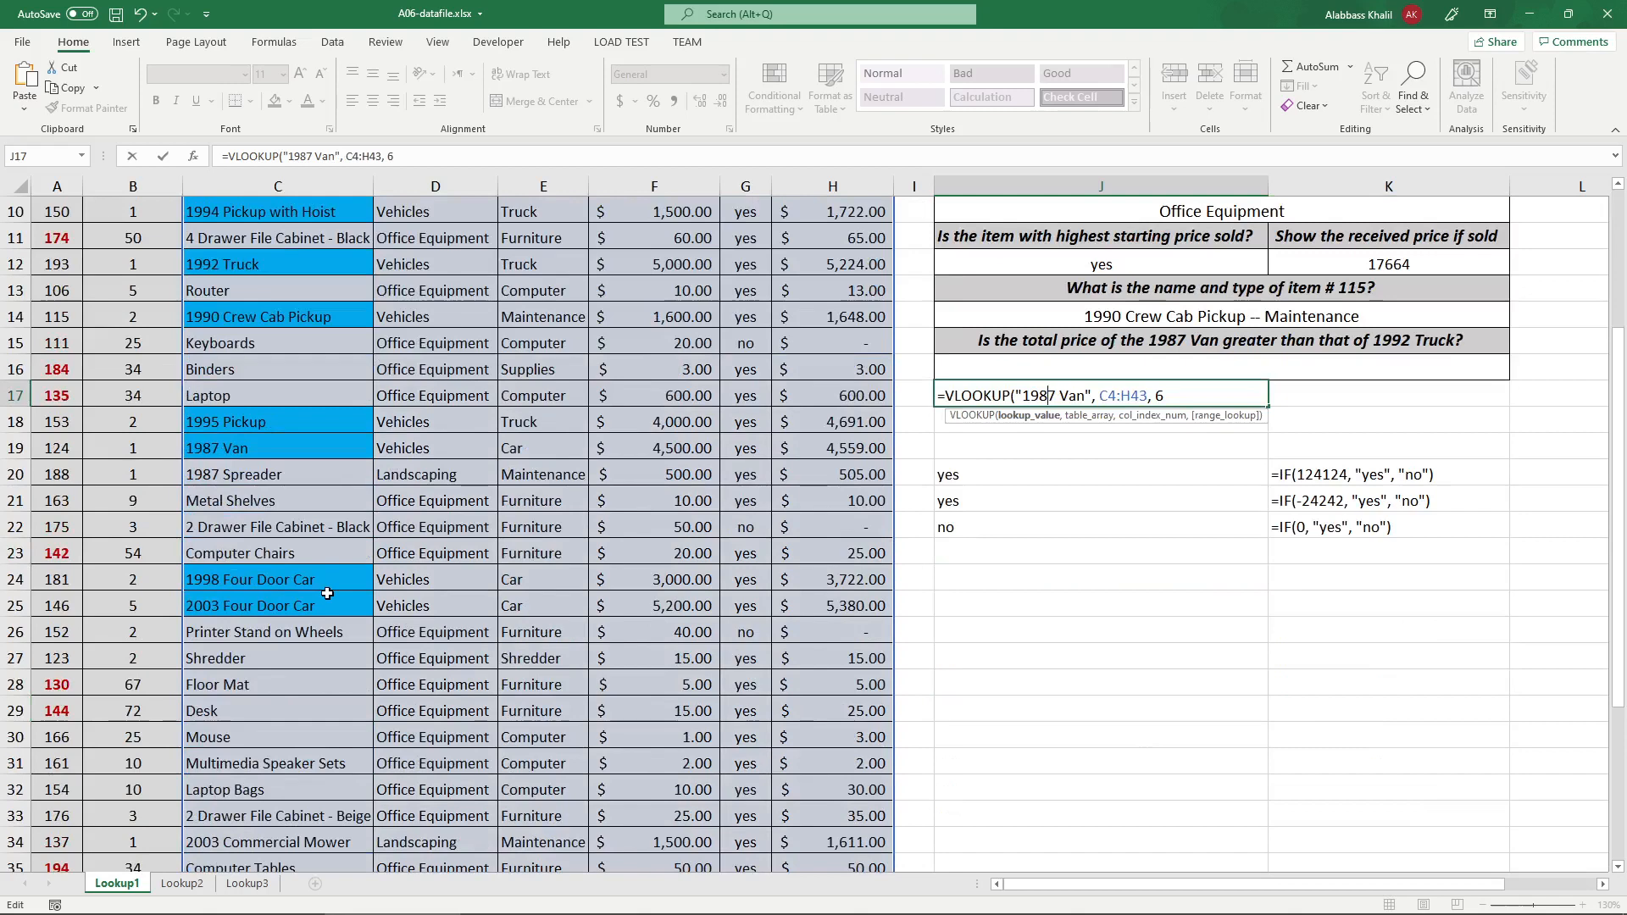
scroll(327, 593, up, 3)
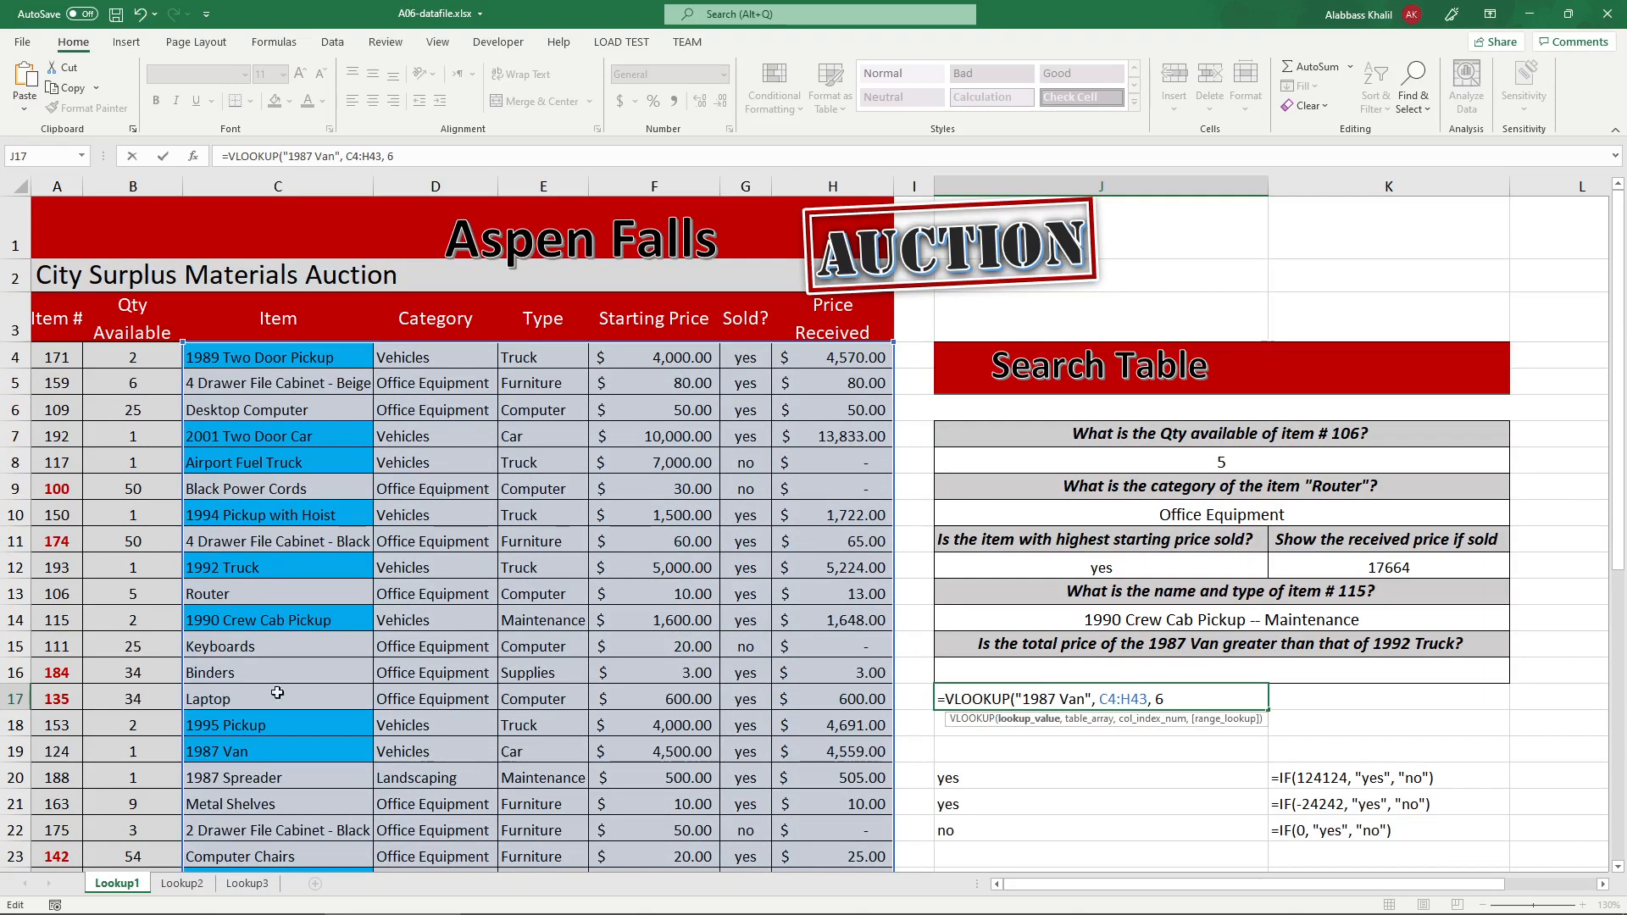
click(1190, 700)
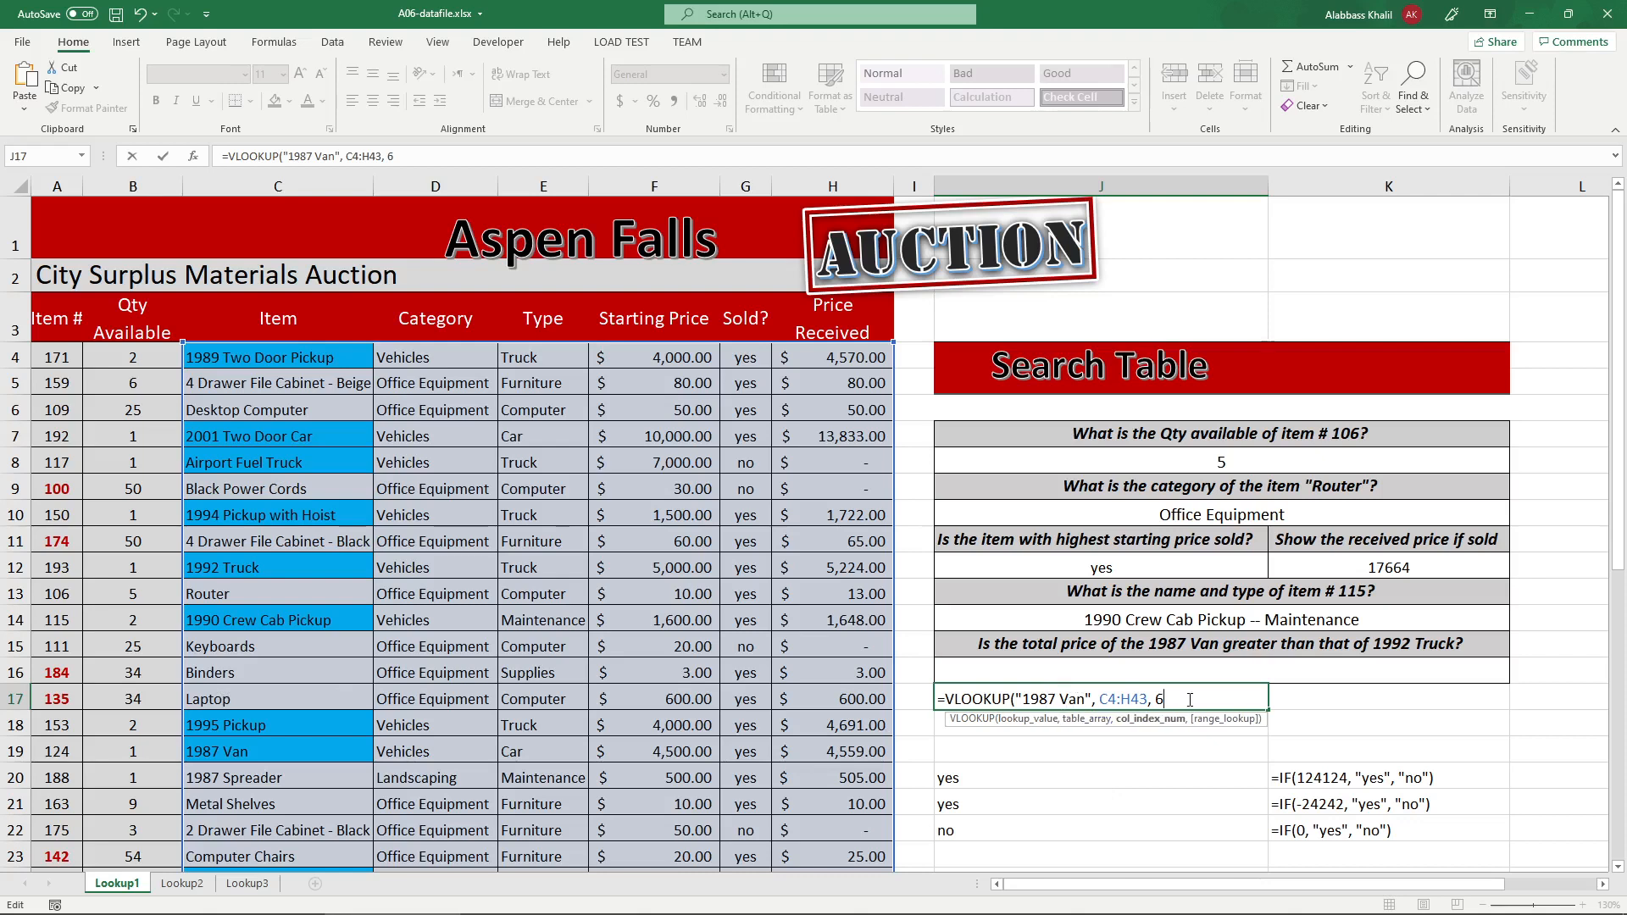
text(, false))
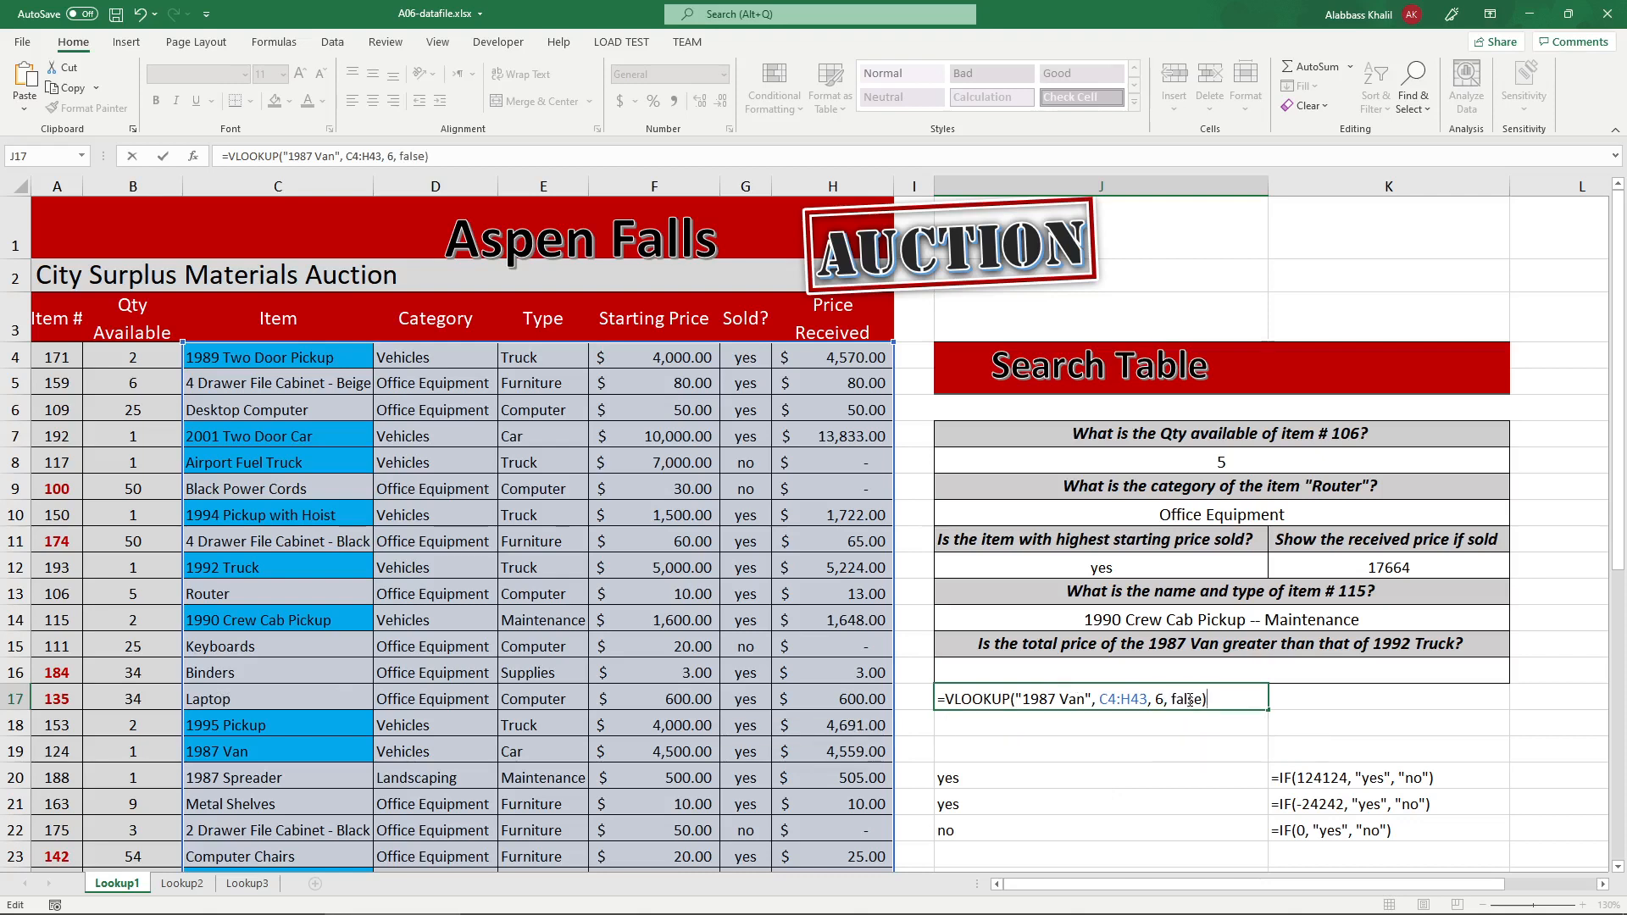
key(Return)
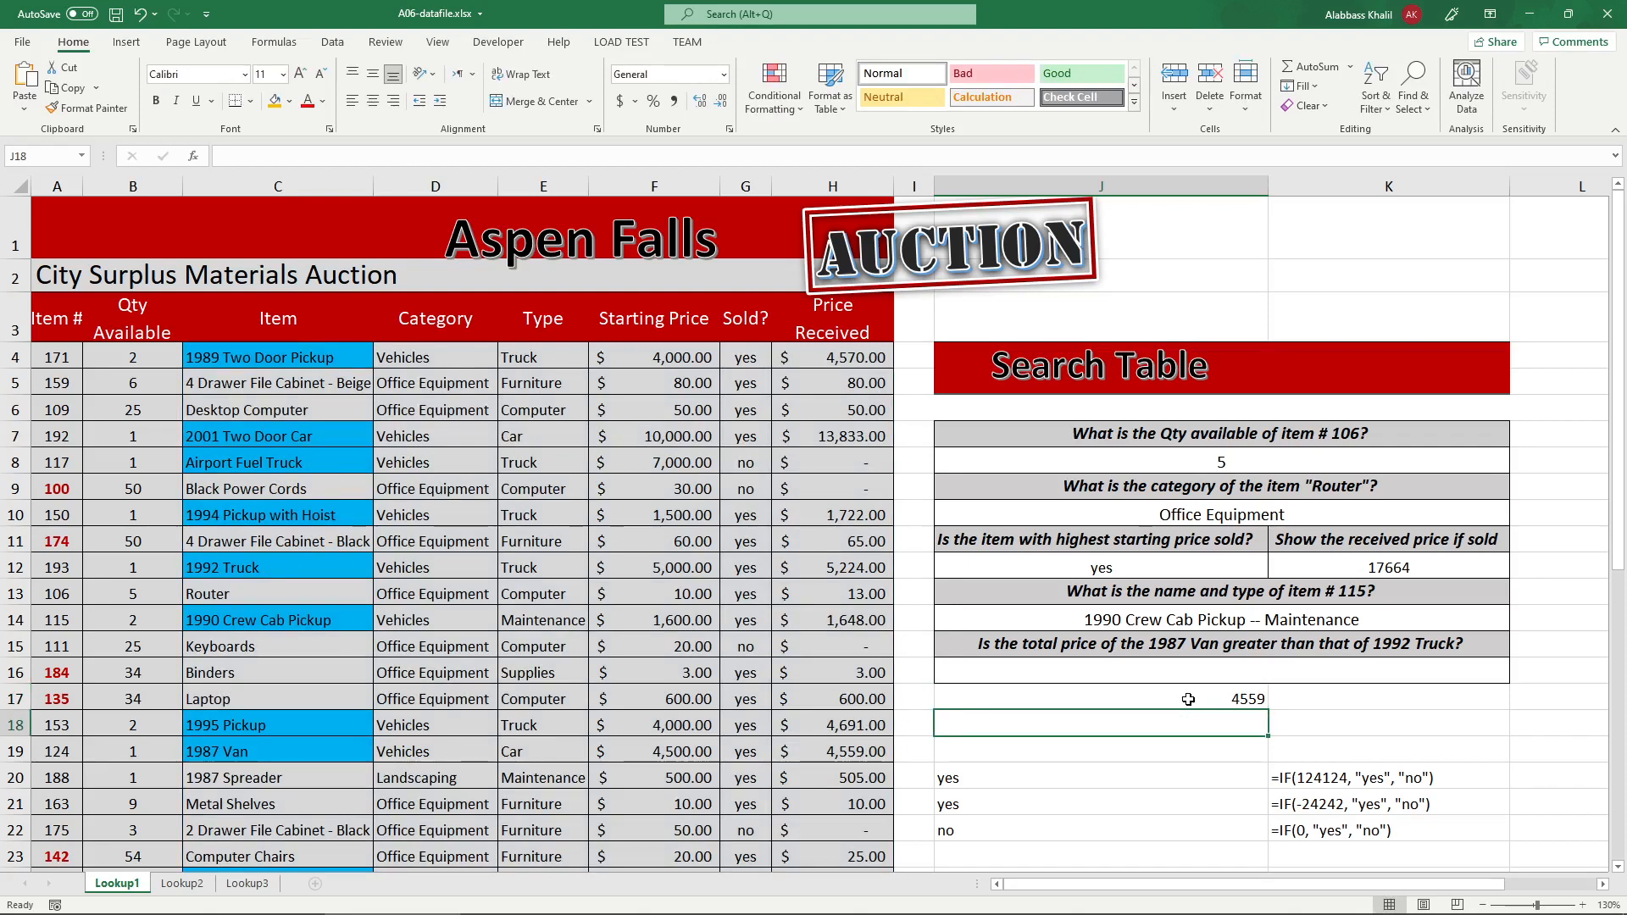
text(=vlo)
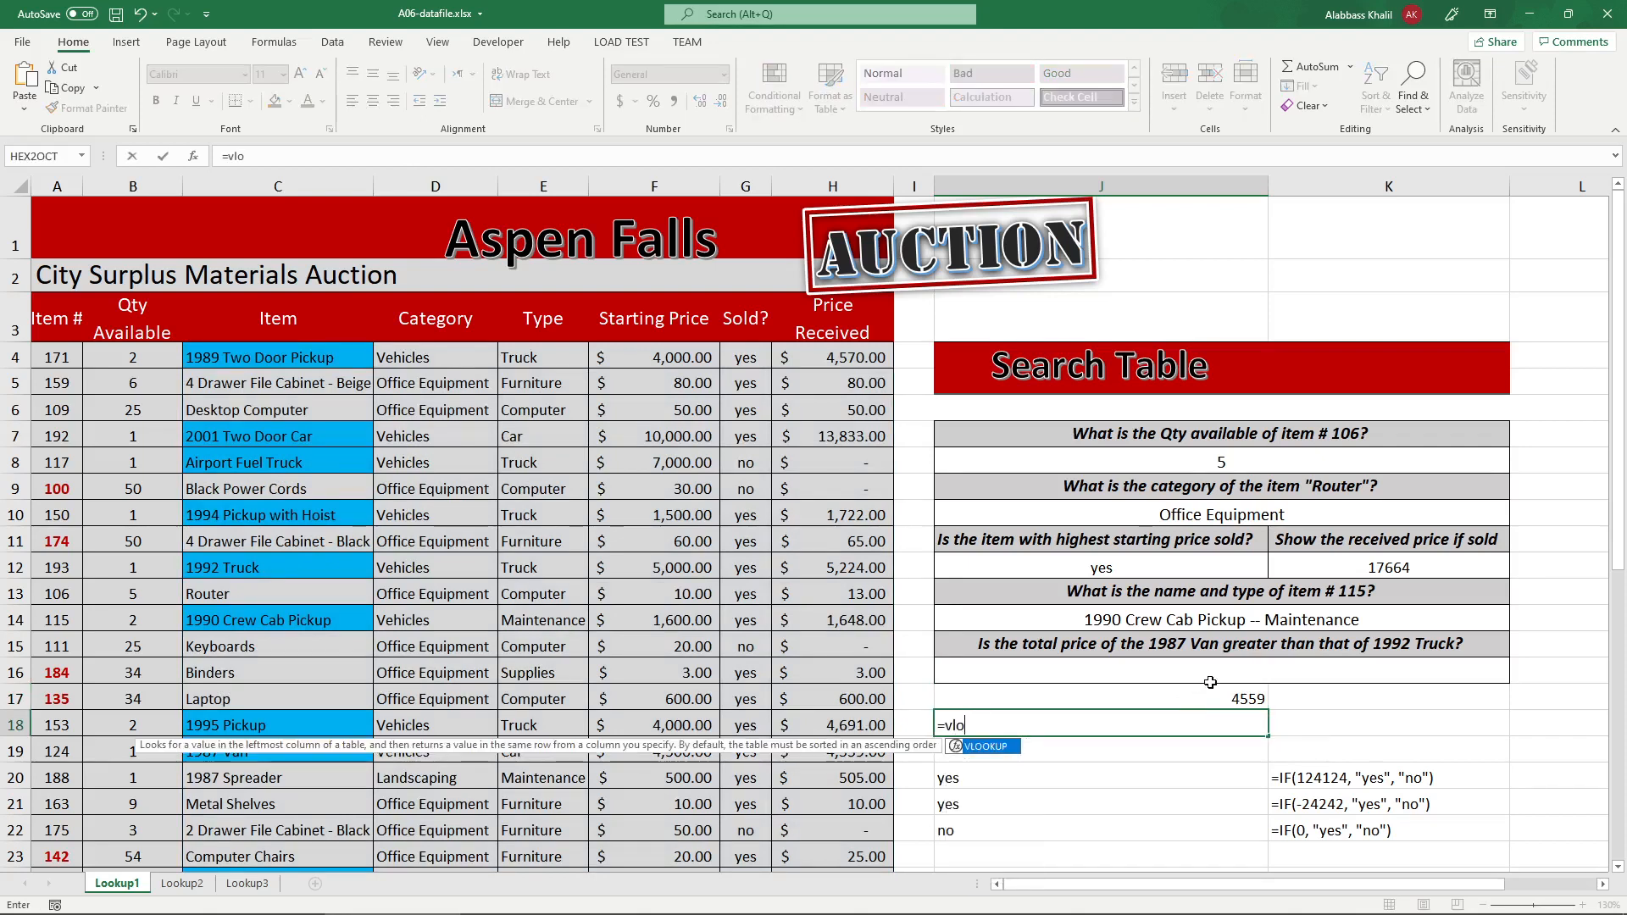
key(Tab)
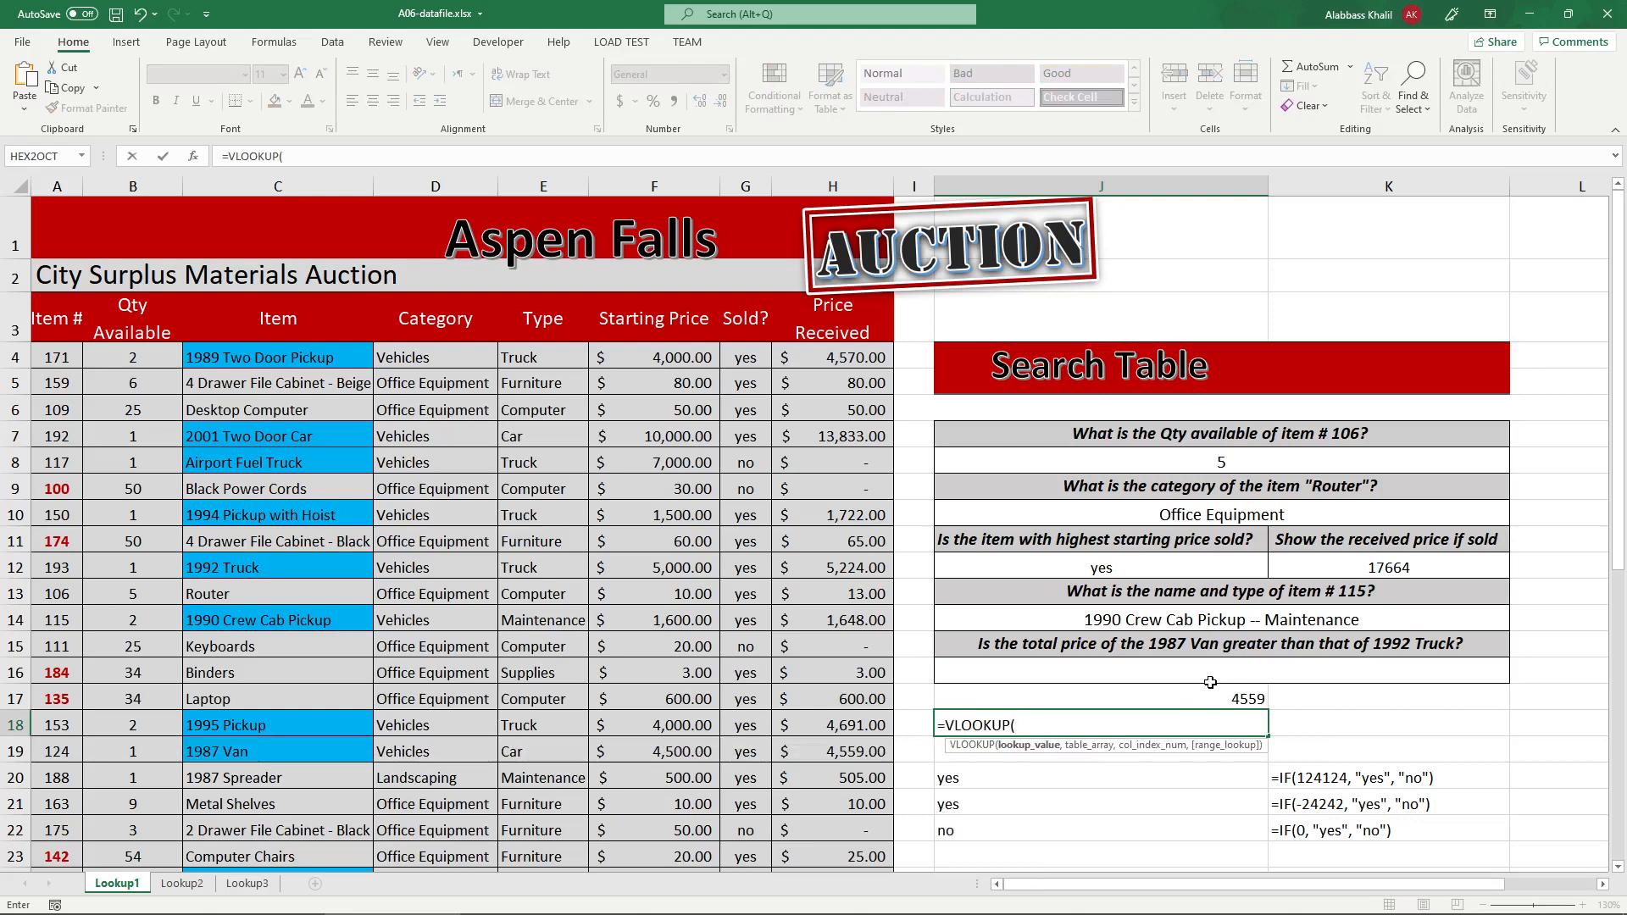
key(Escape)
- Copy the text of the 1987 Van VLOOKUP formula from J17 into J18
double_click(1149, 702)
drag(1218, 700, 876, 679)
key(ctrl+c)
key(Escape)
double_click(1005, 723)
key(ctrl+v)
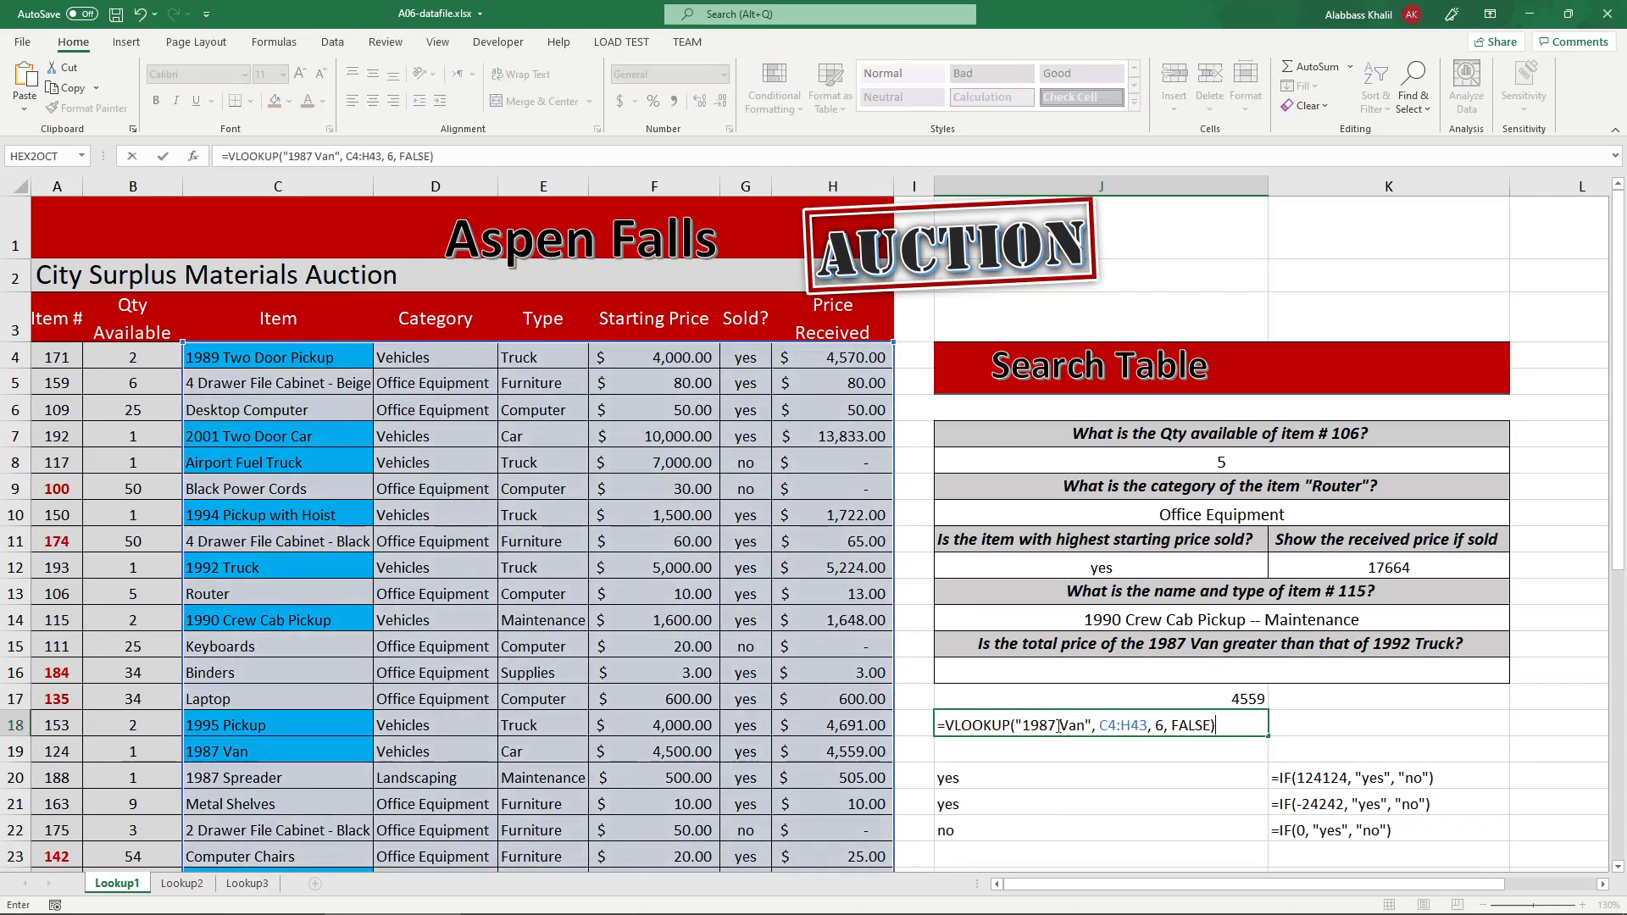
- Change the lookup value in the J18 formula to "1992 Truck" and commit it
click(1086, 724)
key(BackSpace)
key(BackSpace)
key(BackSpace)
key(BackSpace)
key(BackSpace)
key(BackSpace)
key(BackSpace)
key(BackSpace)
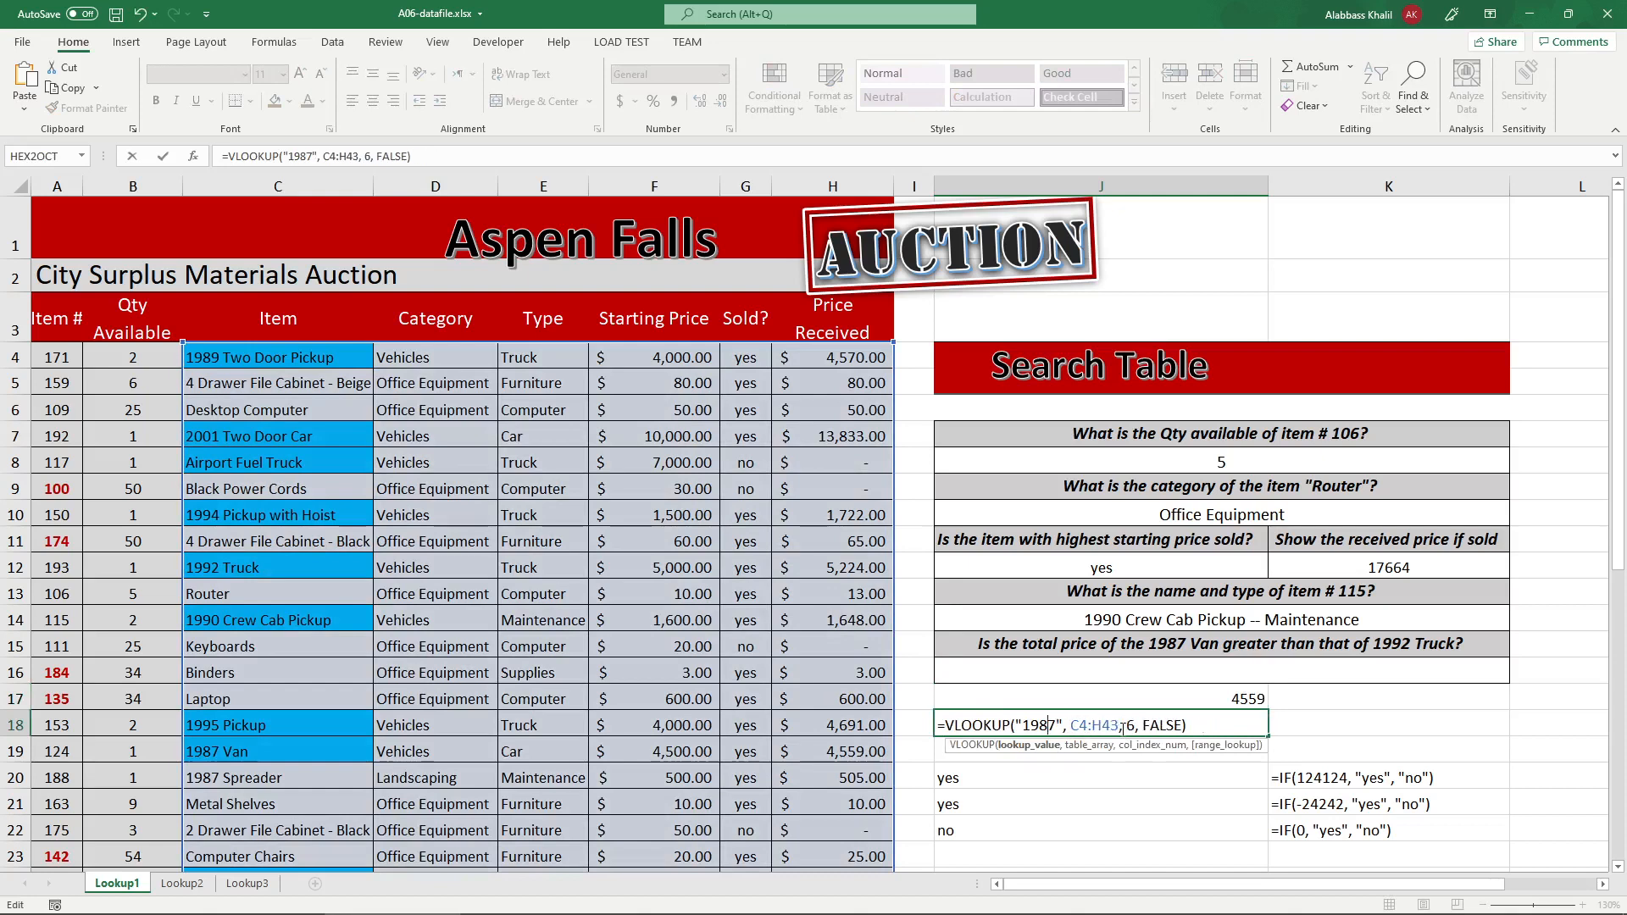
text(1992 Truck)
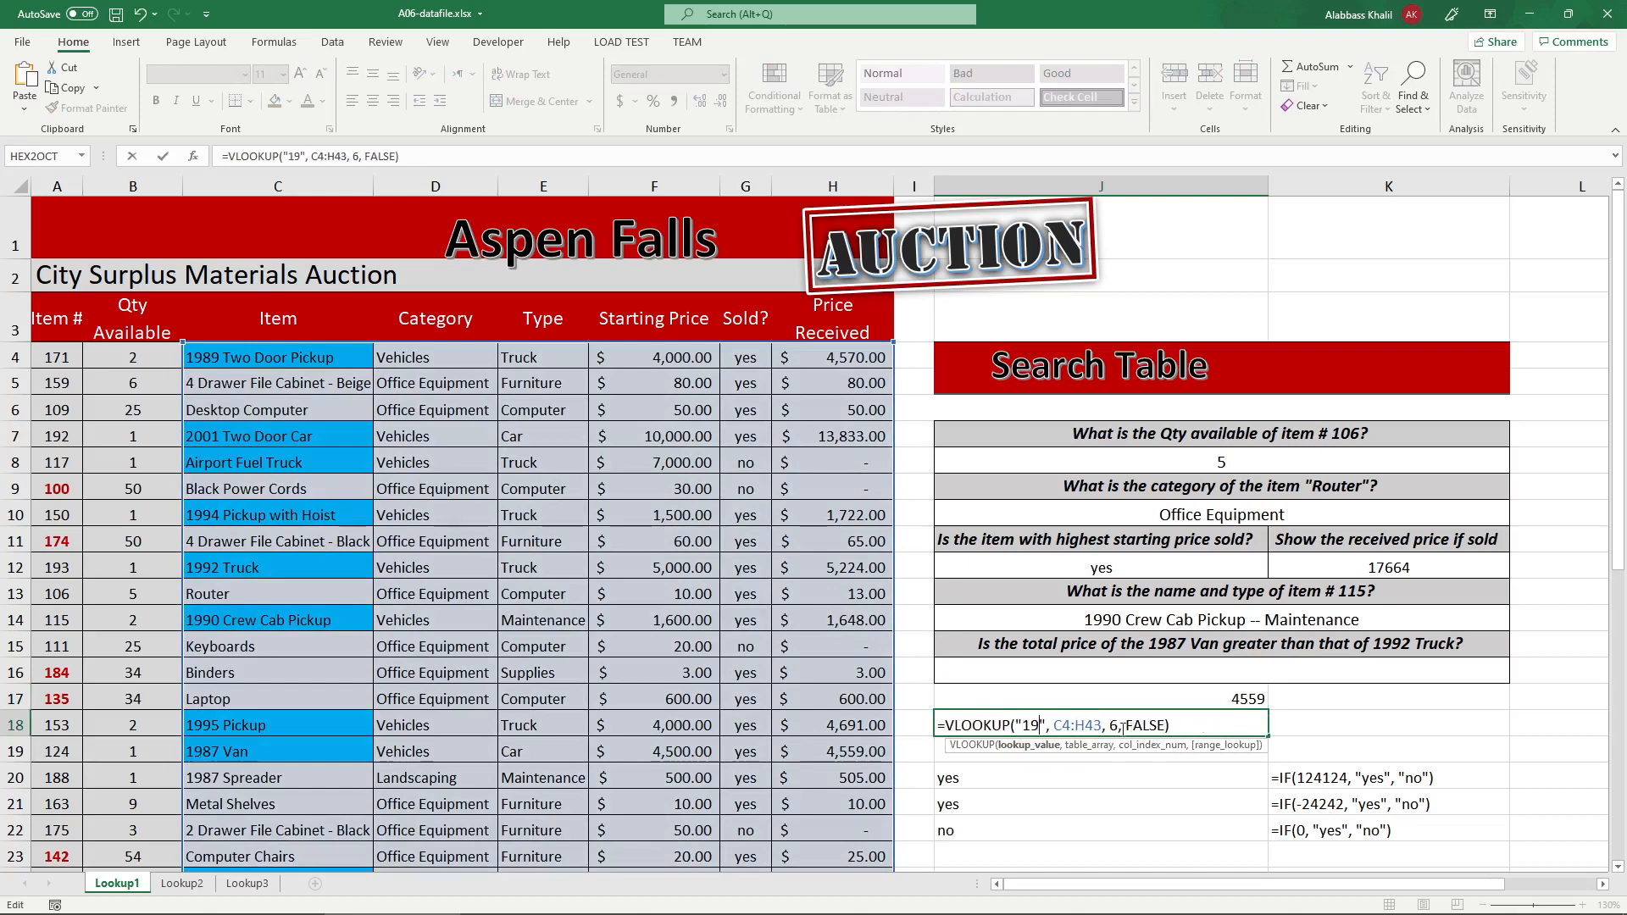
key(Return)
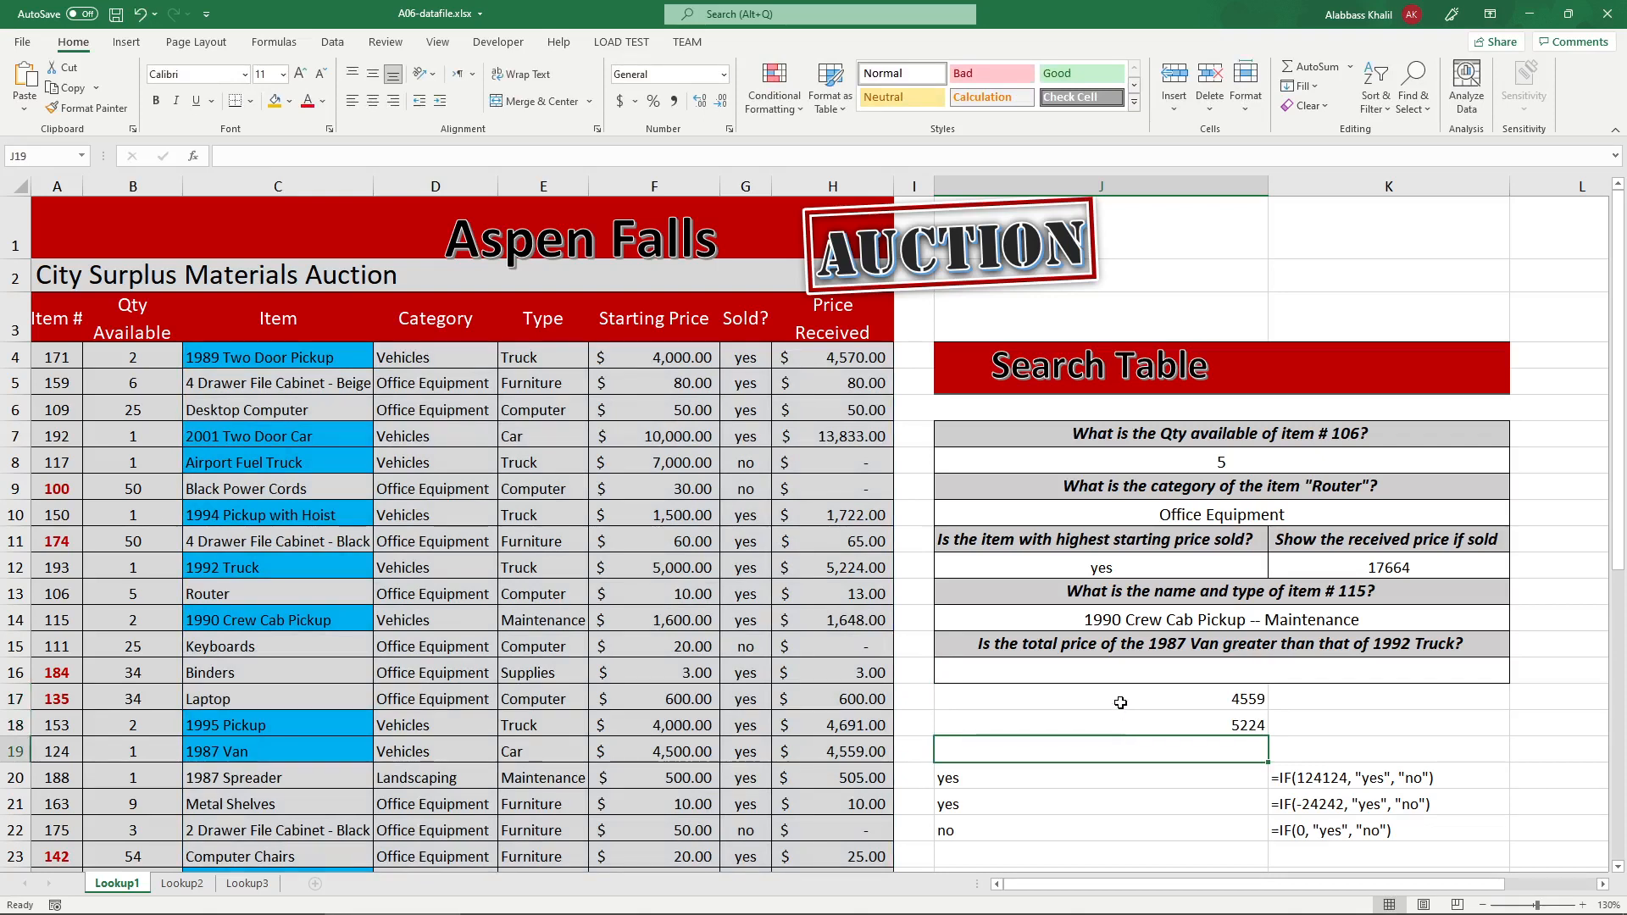
- Review the van and truck price lookups in J17 and J18 against the question in J15
click(1120, 703)
click(1160, 719)
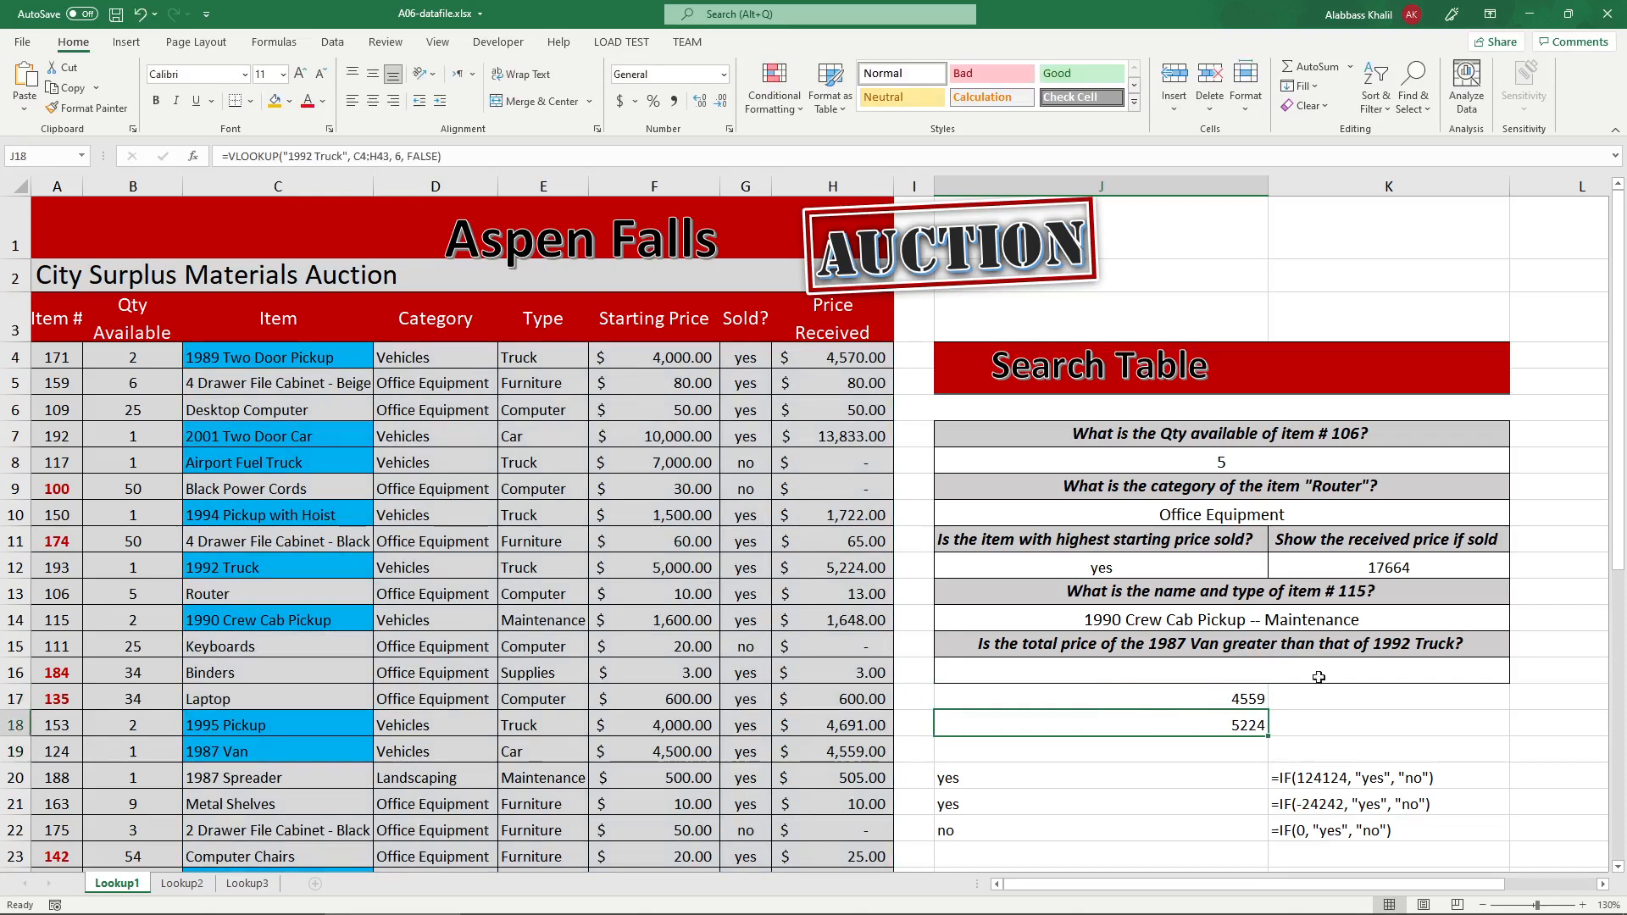
click(1424, 645)
- Switch to the F21-A06-Instructions PDF, circle the answer "No", underline "1987" and "of 1992" in its question, and return to J17 in the workbook
mouse_move(373, 911)
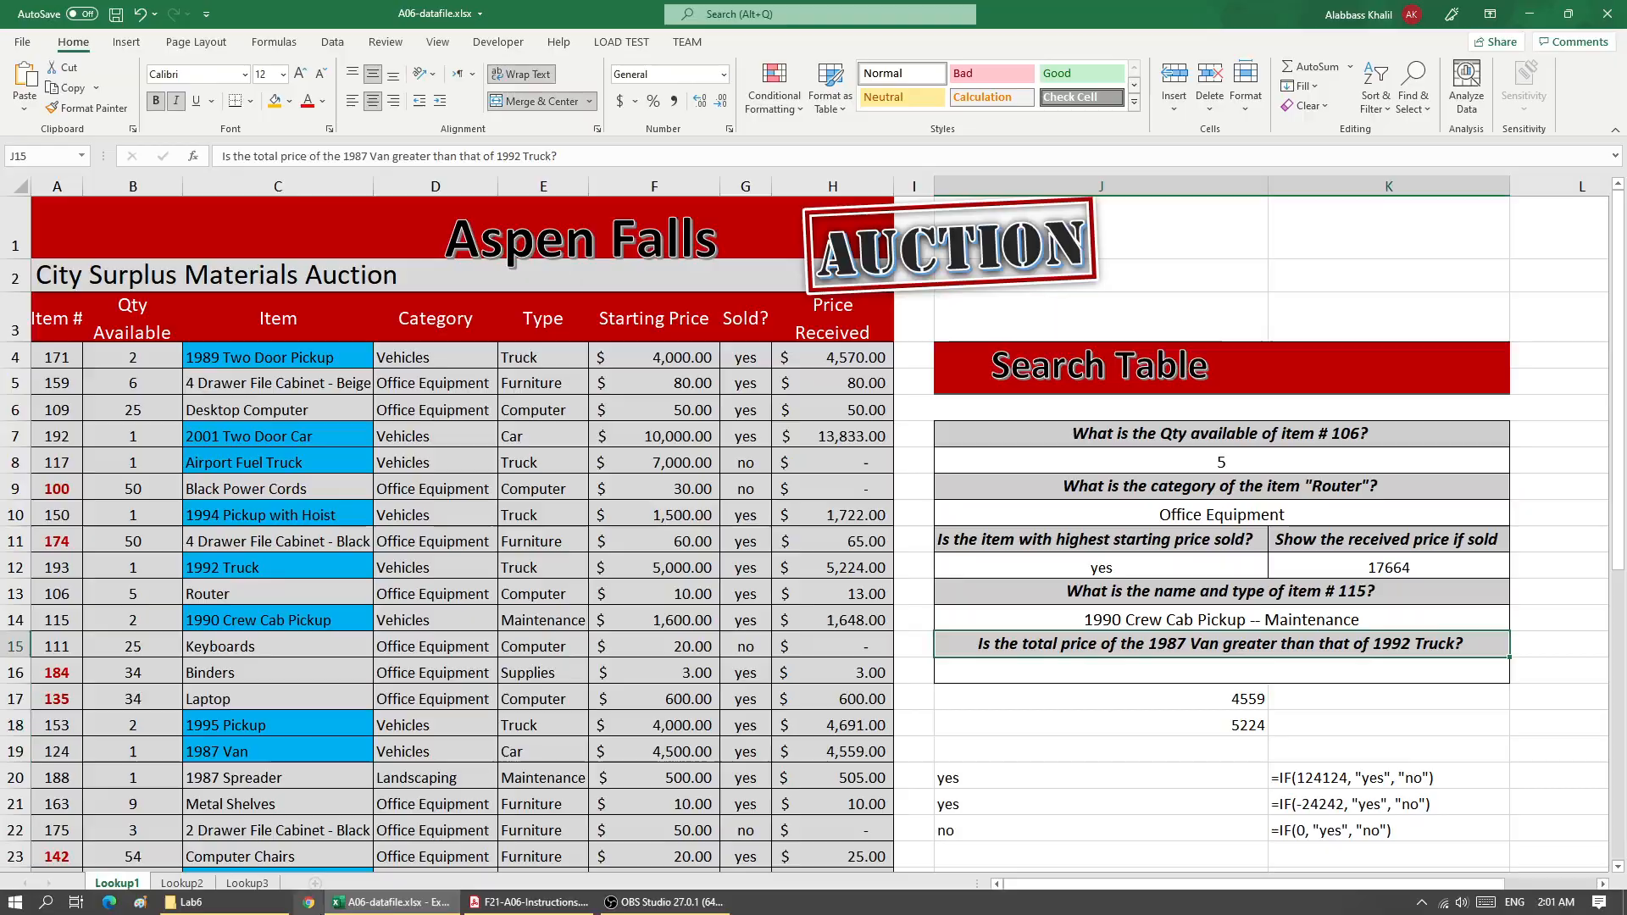
click(500, 904)
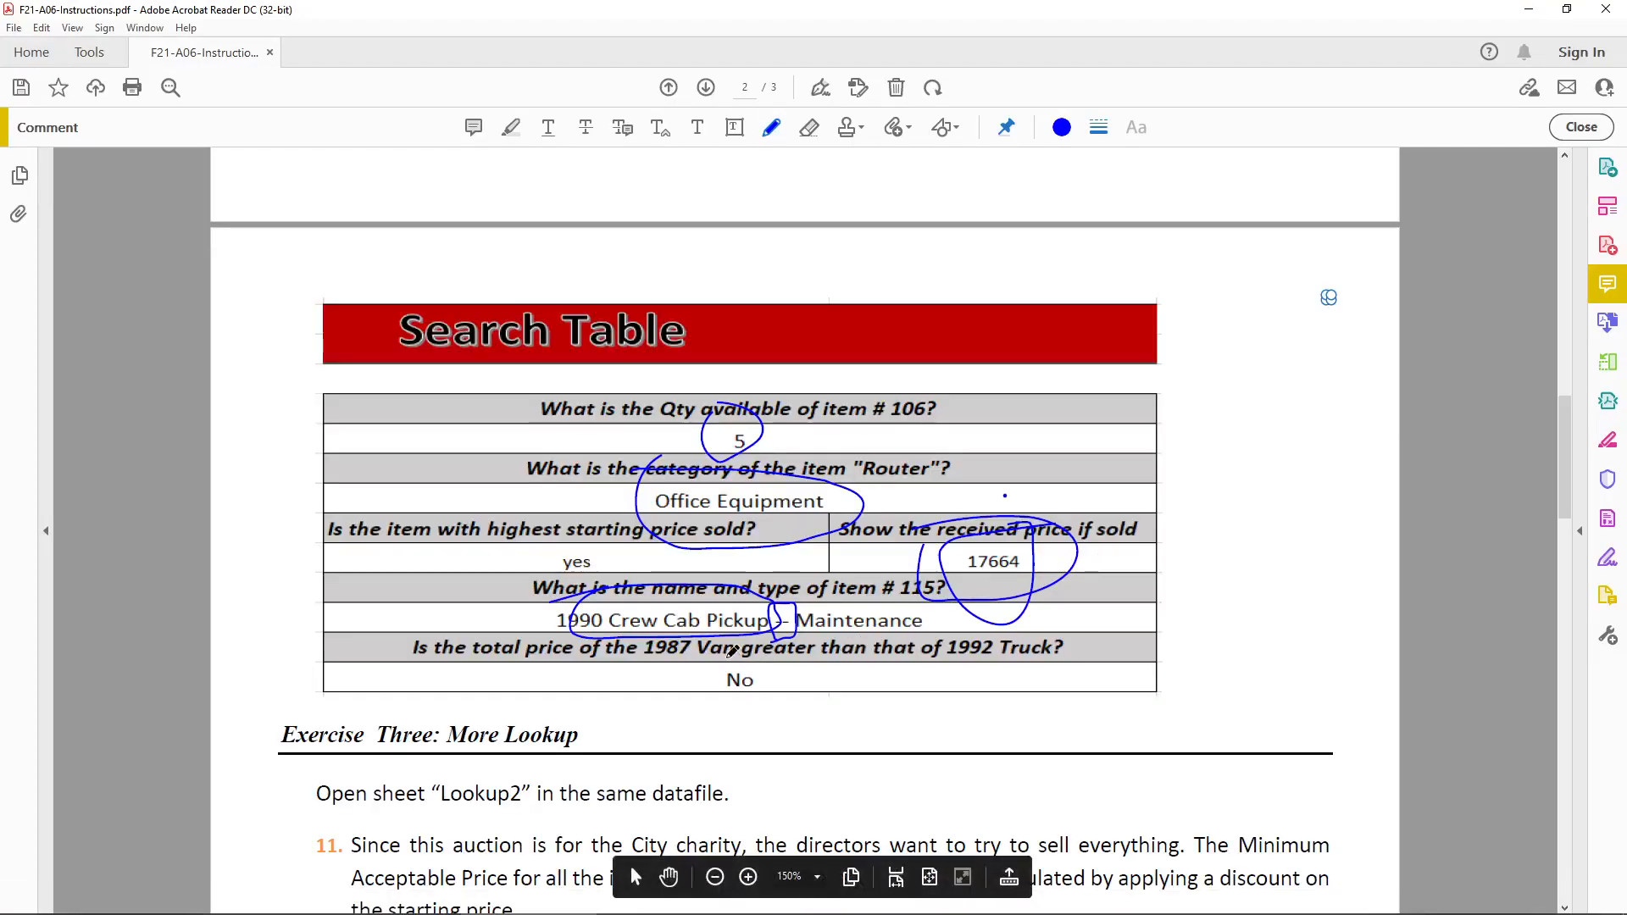
mouse_move(699, 670)
mouse_down()
mouse_move(749, 714)
mouse_move(746, 670)
mouse_move(643, 659)
mouse_up()
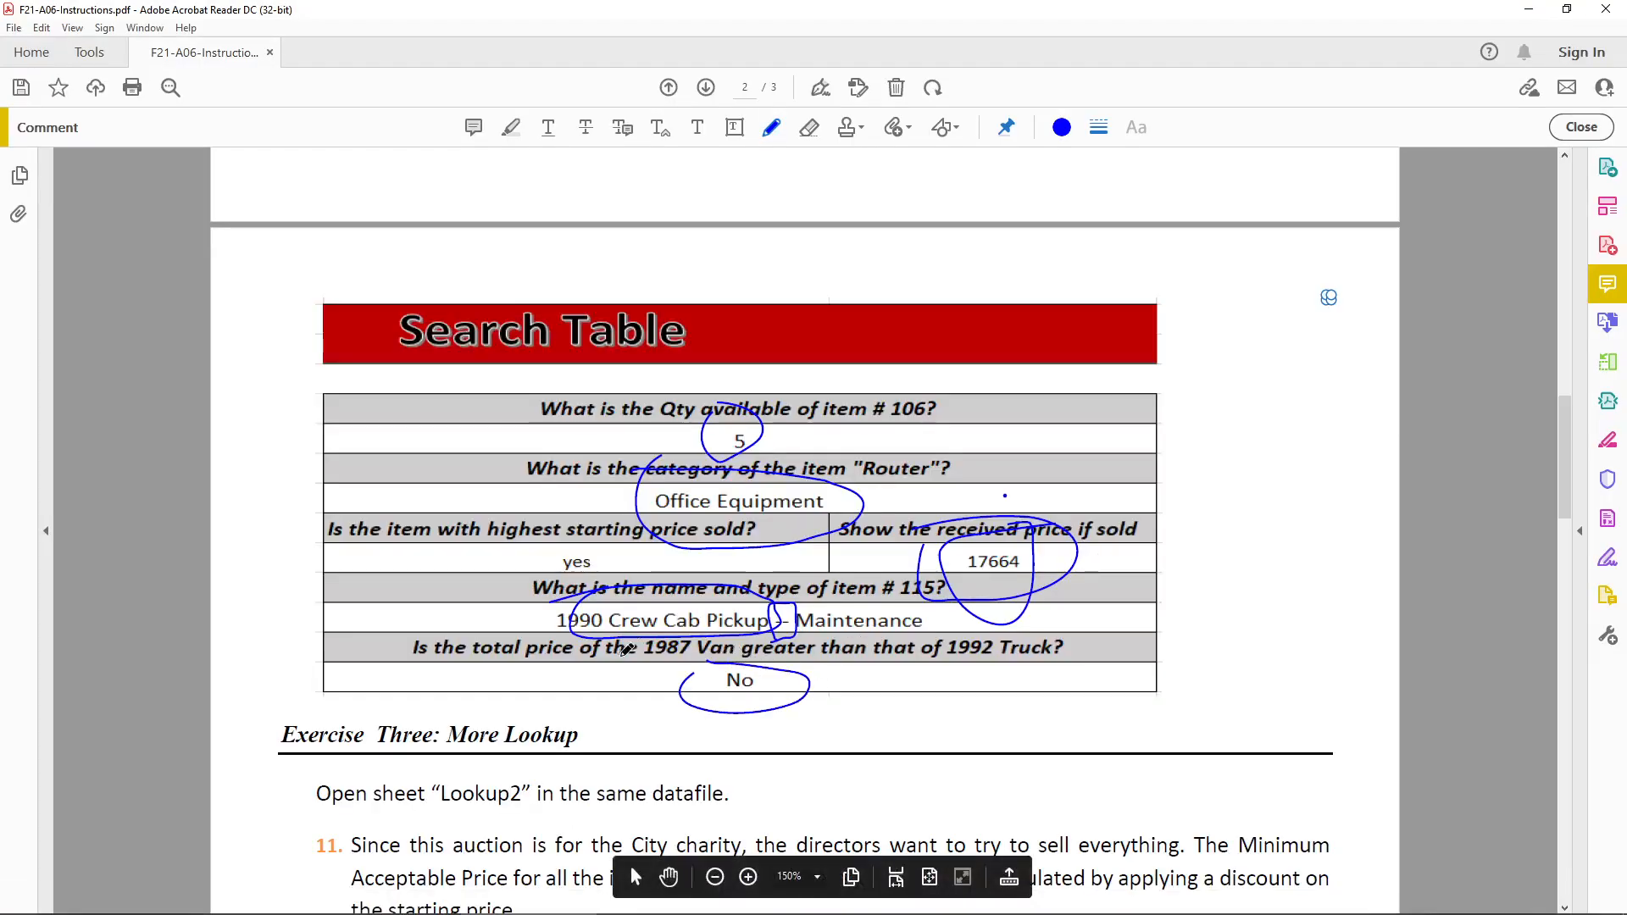
drag(898, 659, 990, 657)
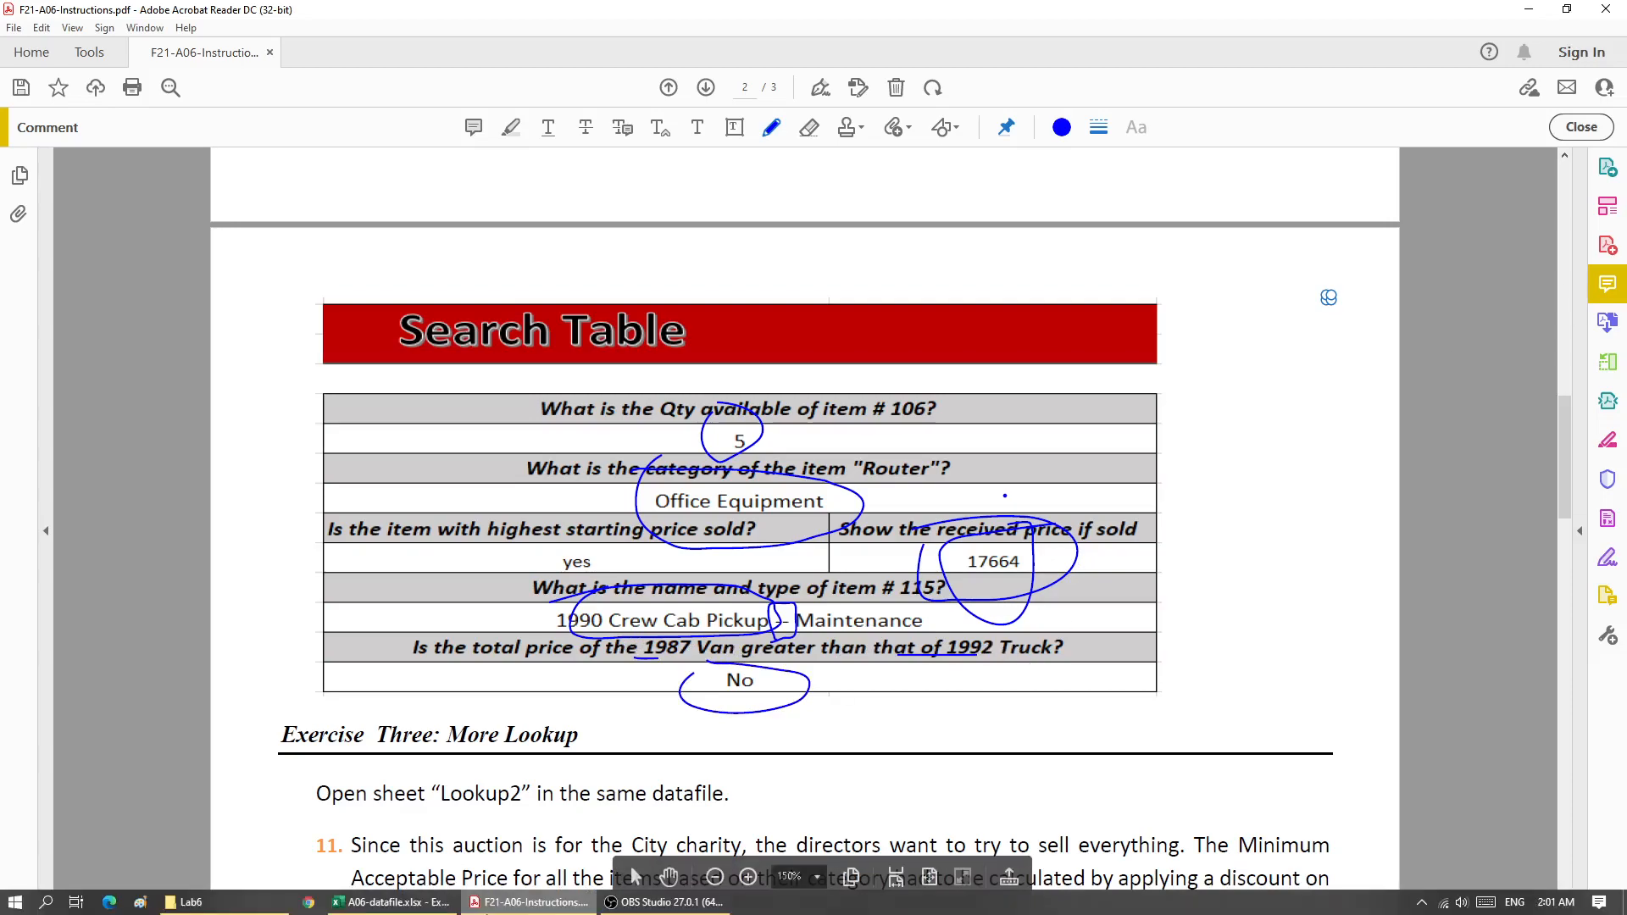
click(500, 903)
click(1127, 714)
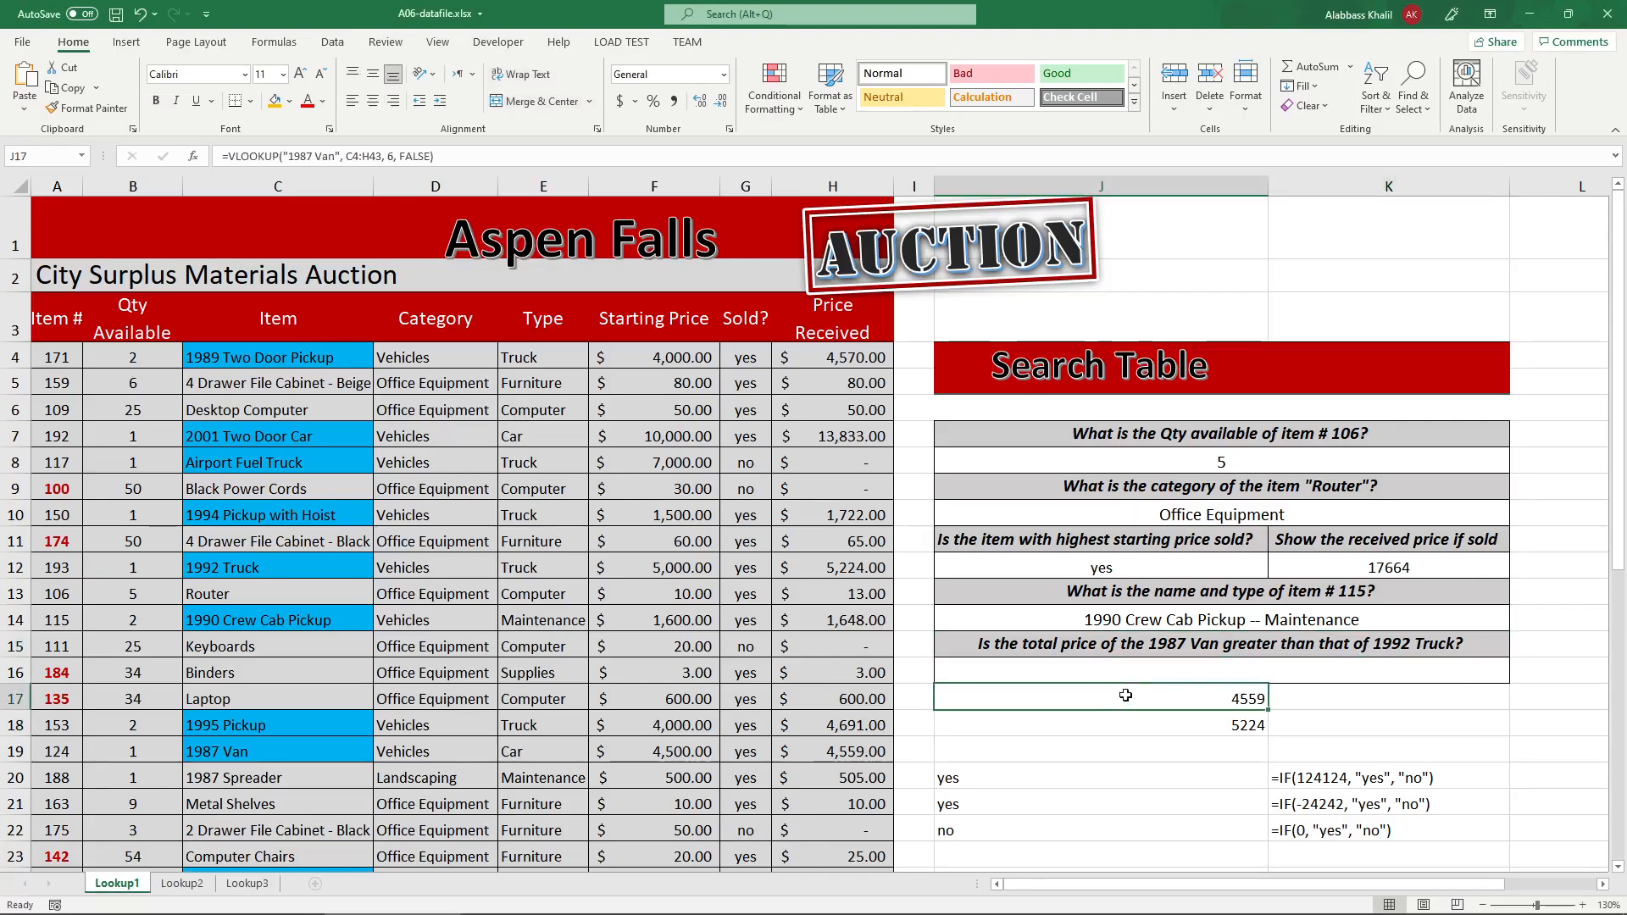
- Enter an IF formula in J16 that returns "Yes" when J17 is greater than J18 and "No" otherwise
click(1117, 670)
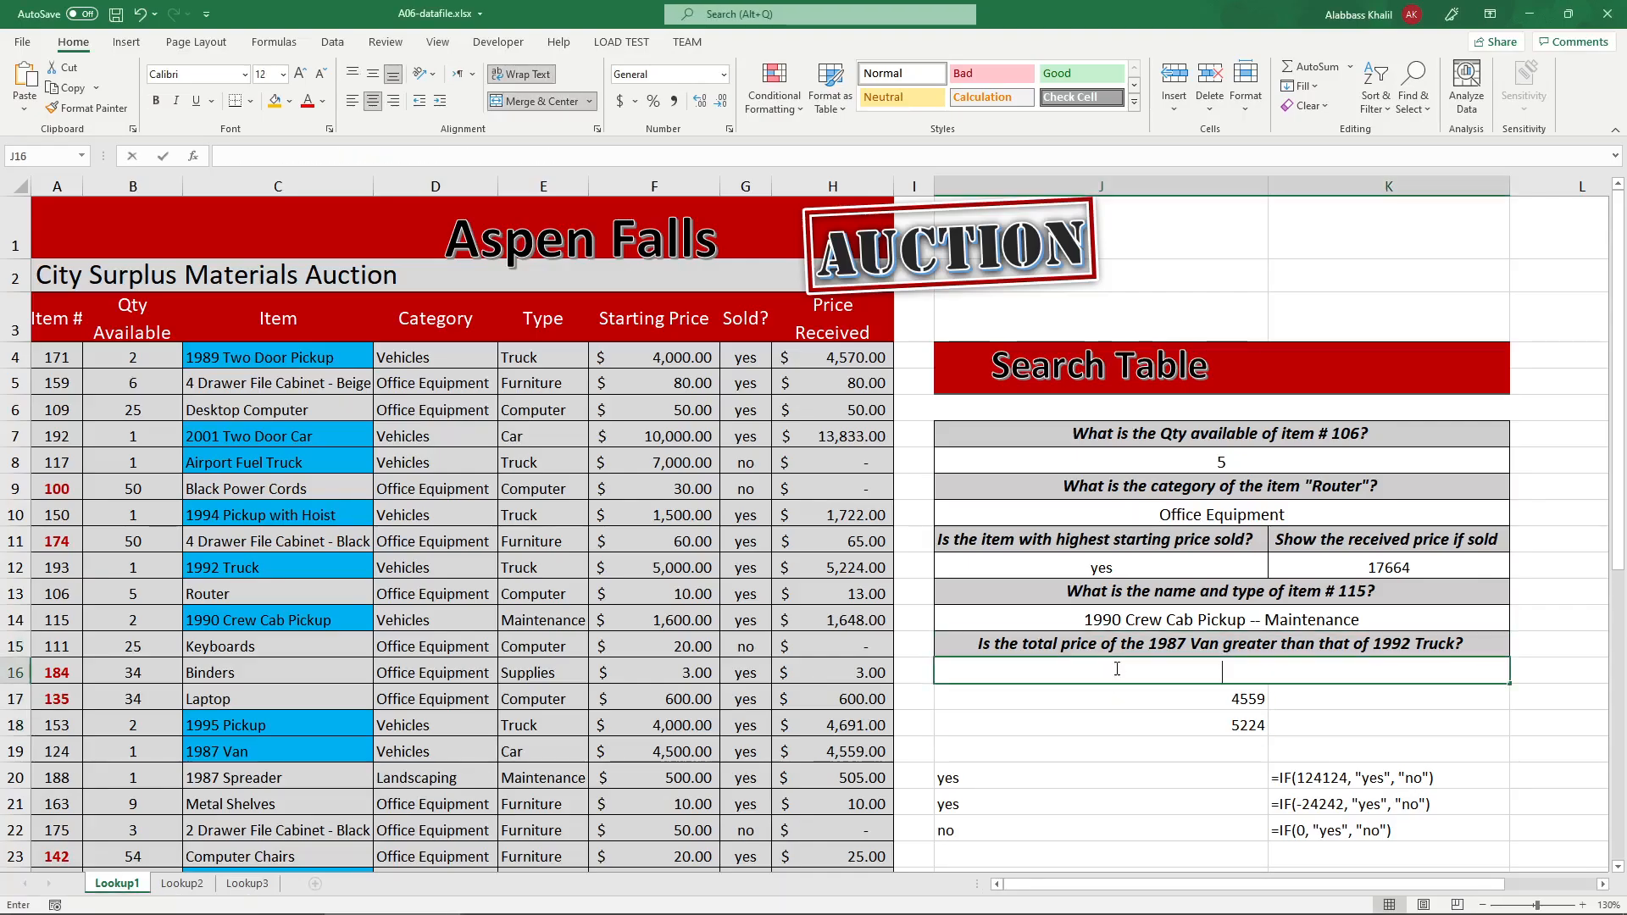
text(=i)
key(Escape)
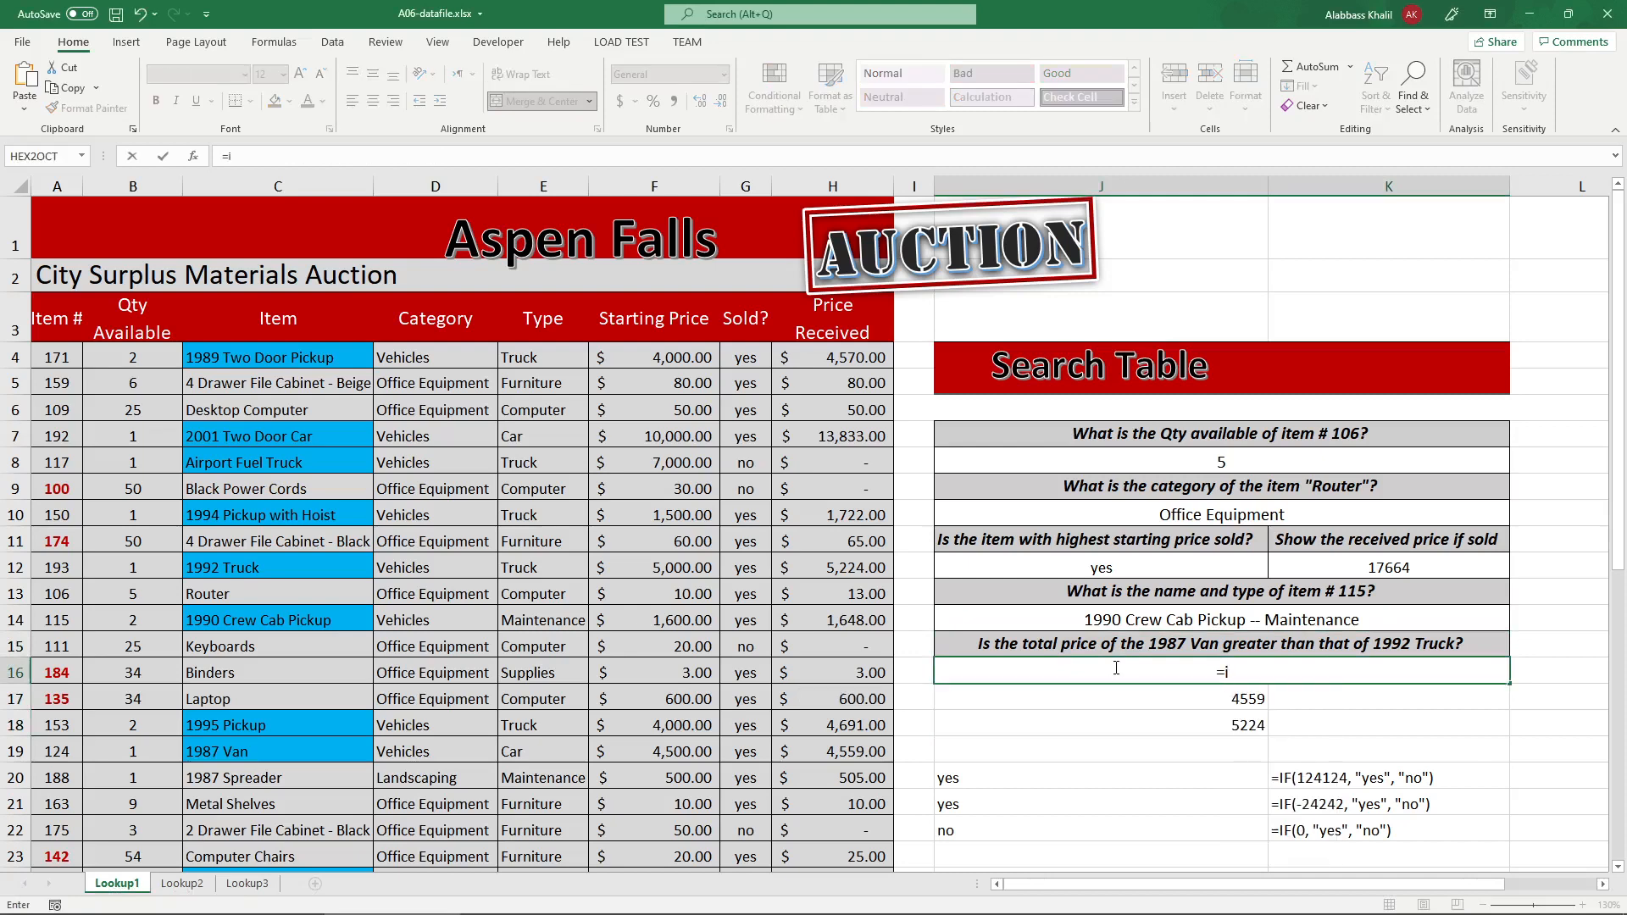
text(if)
key(Tab)
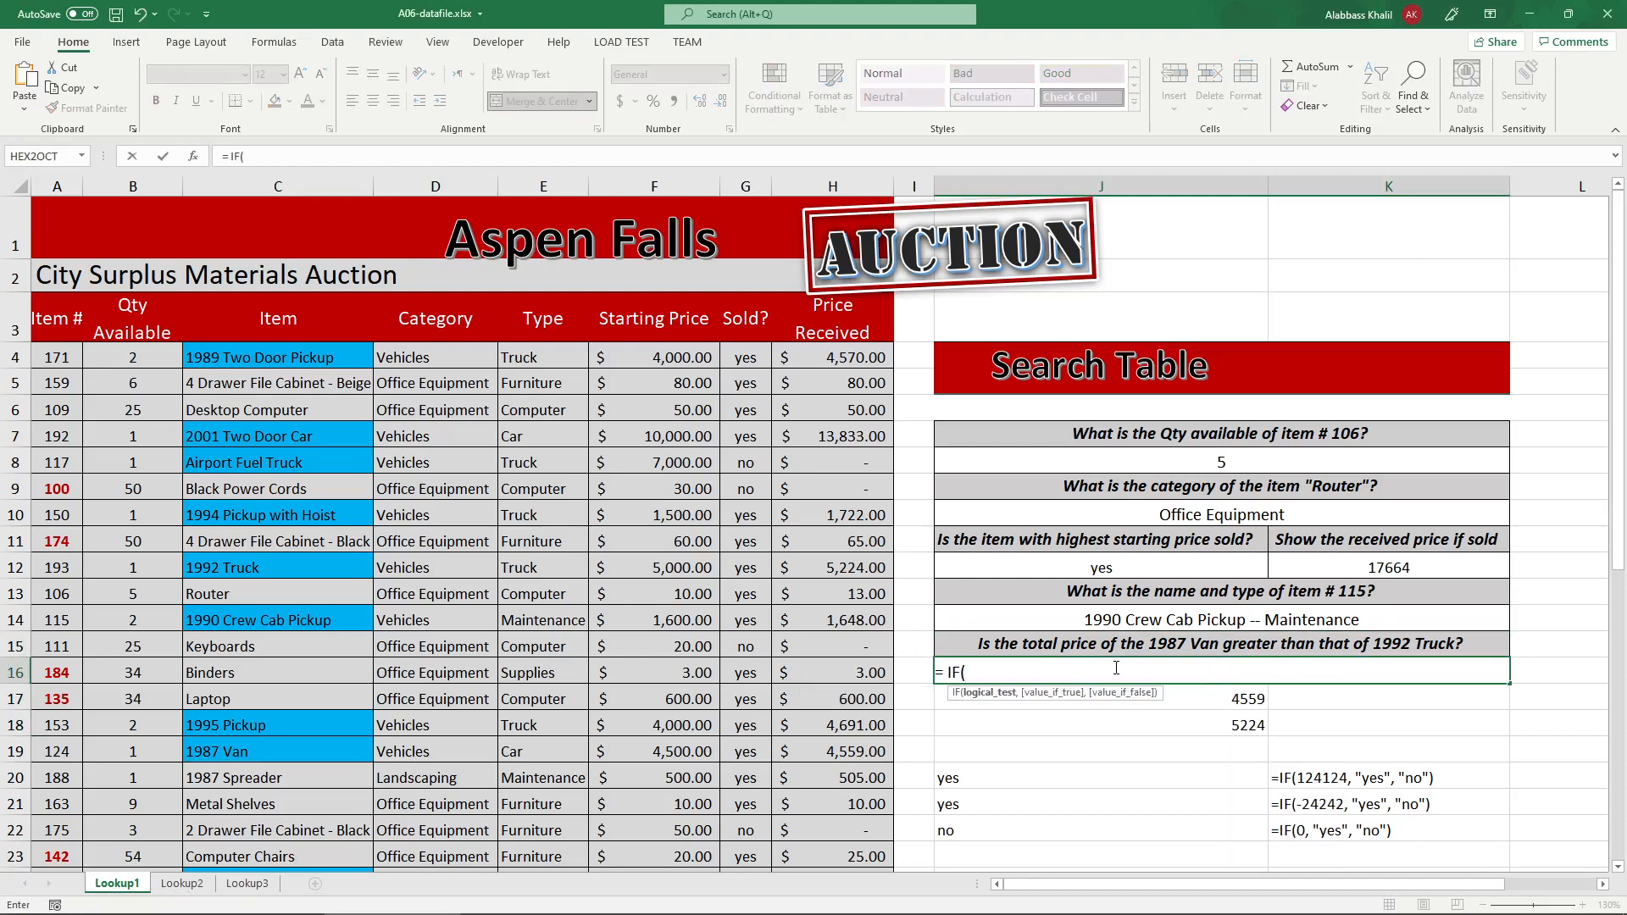
click(1200, 699)
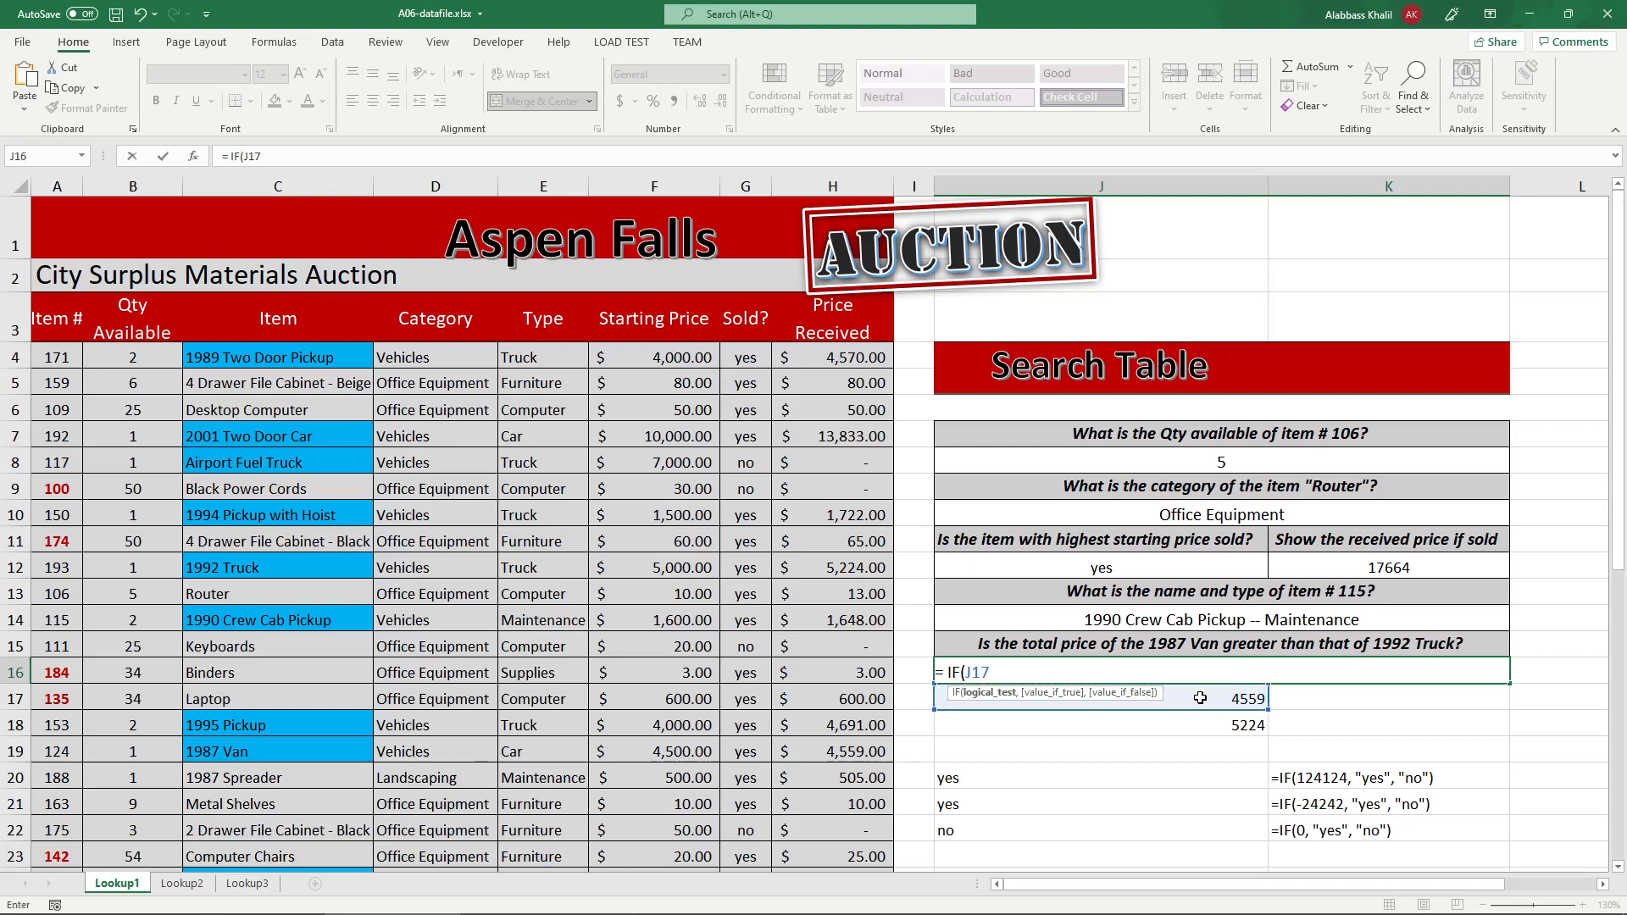
text(>)
click(1188, 719)
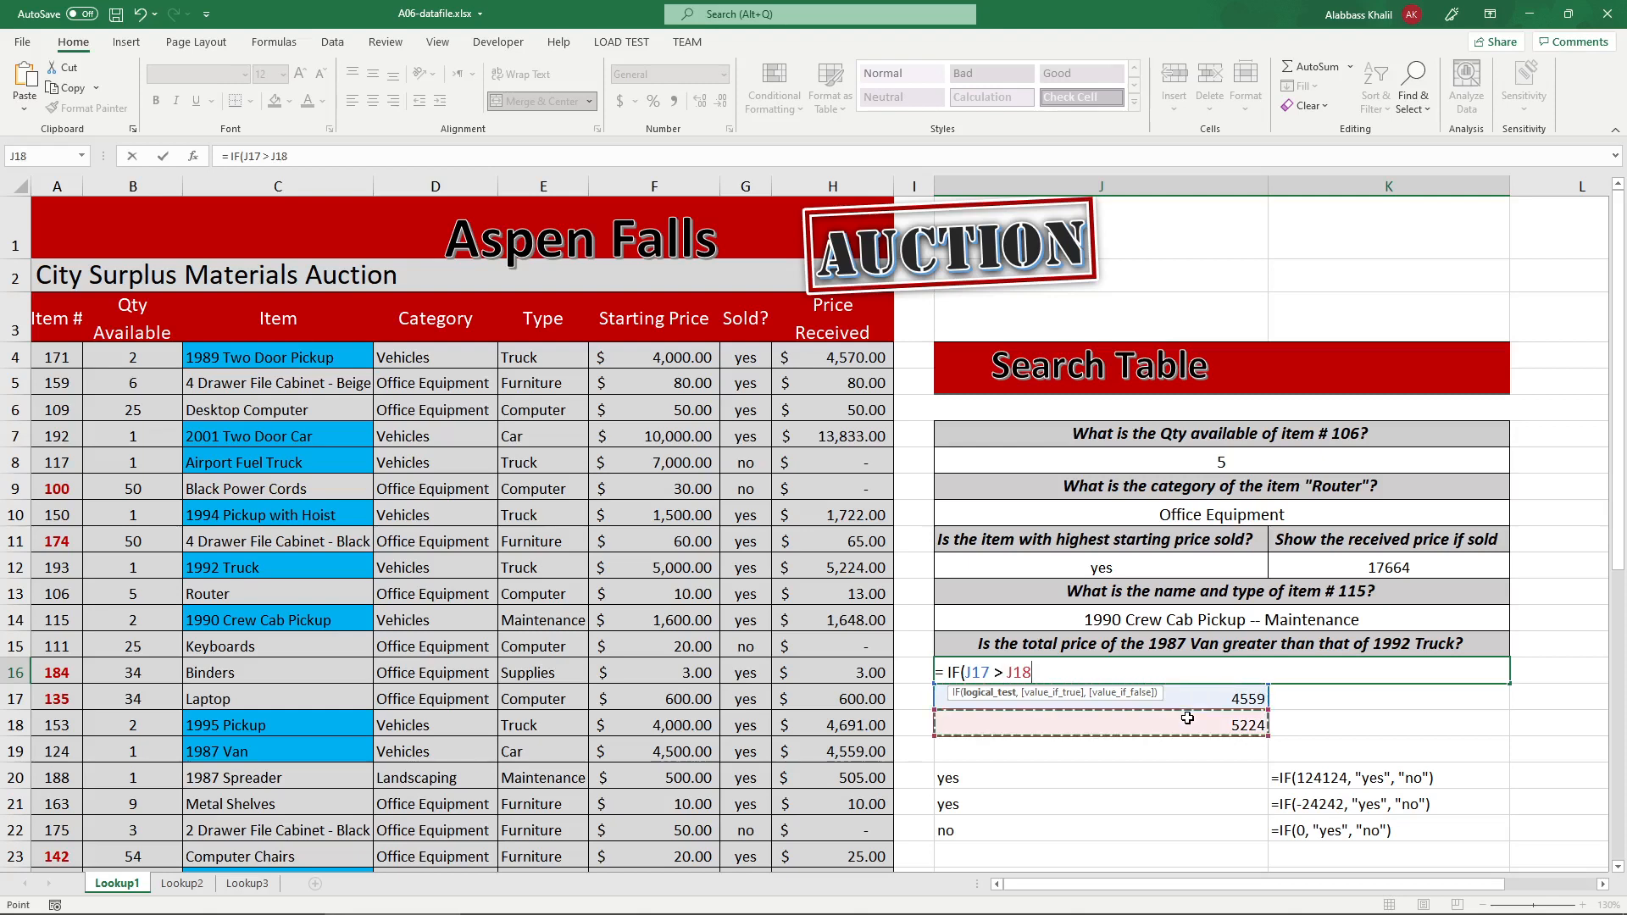
text(, "Yes)
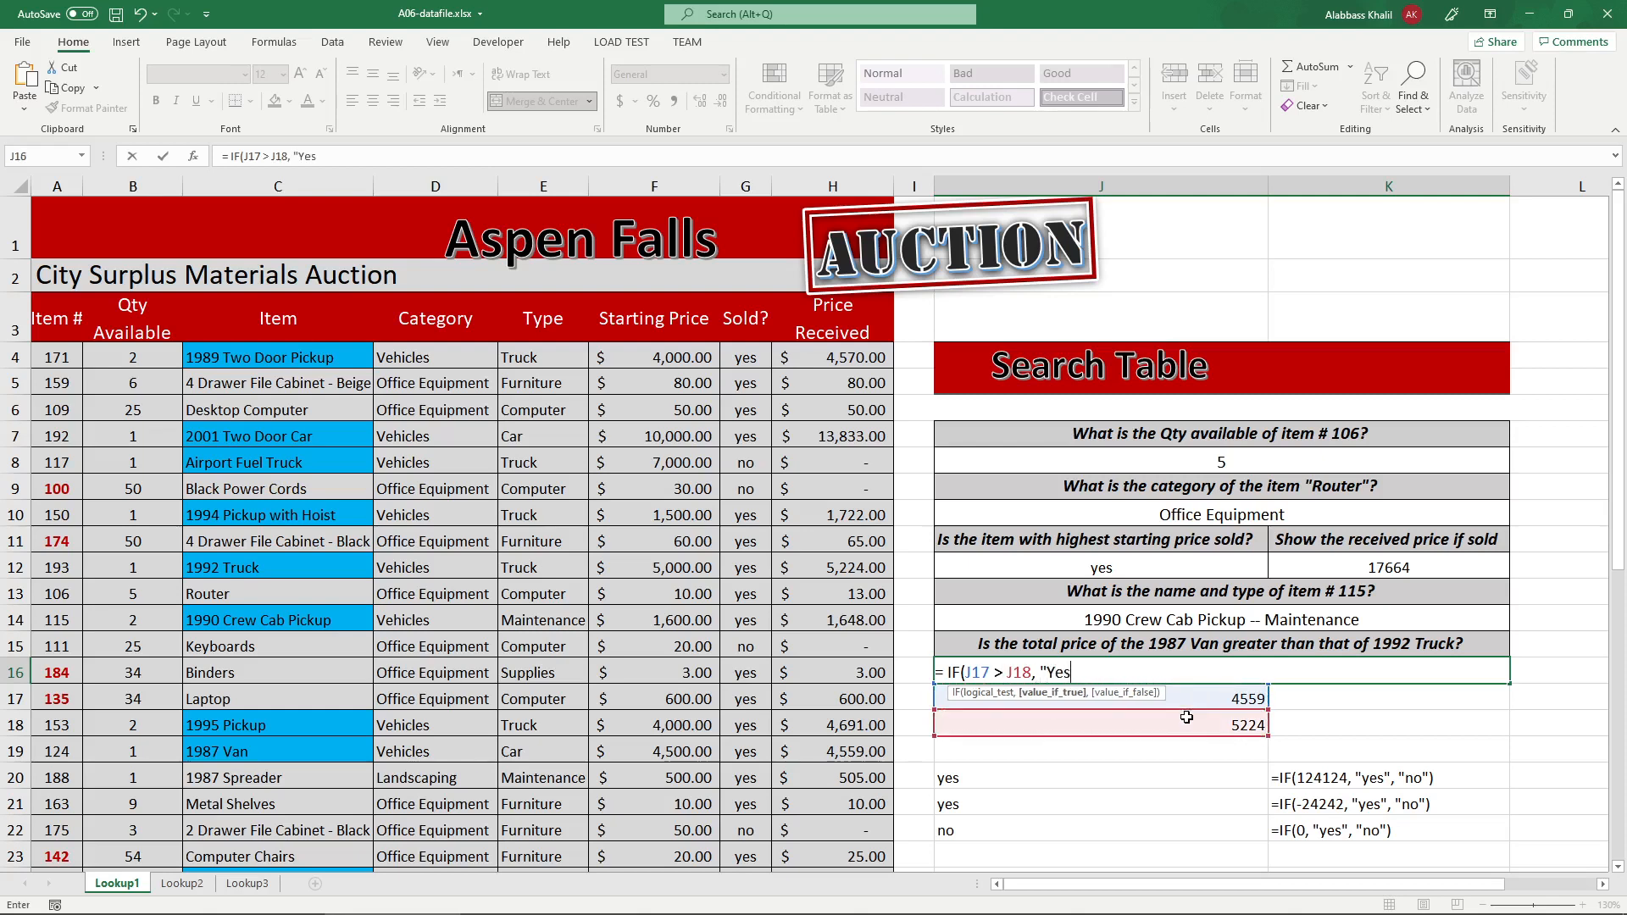
text(", "No"))
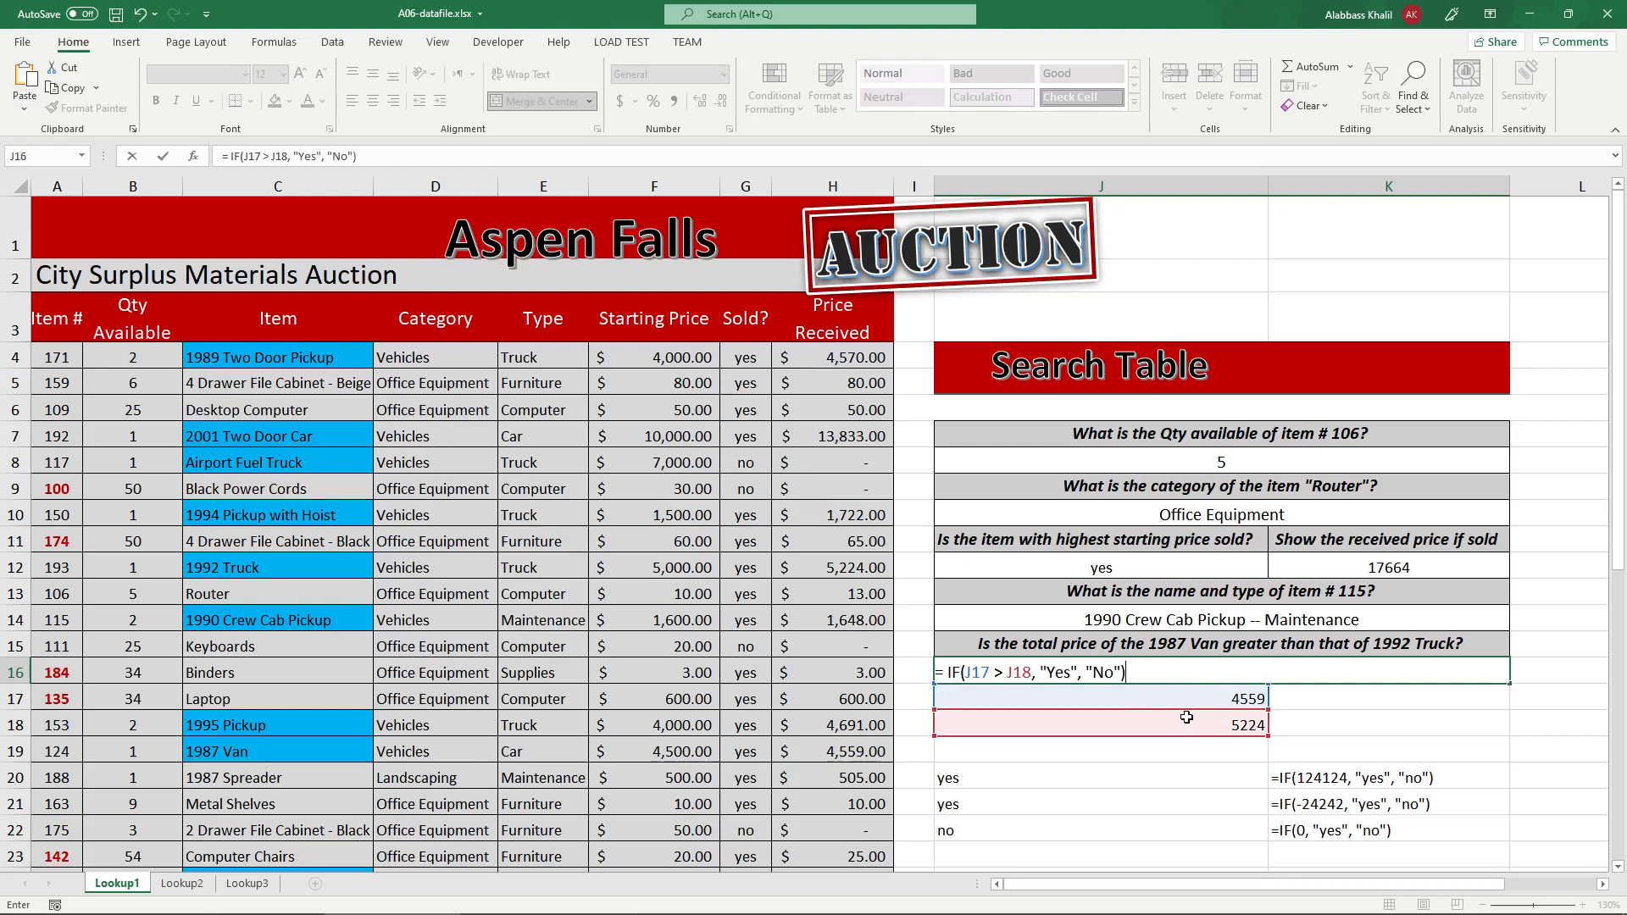
key(Return)
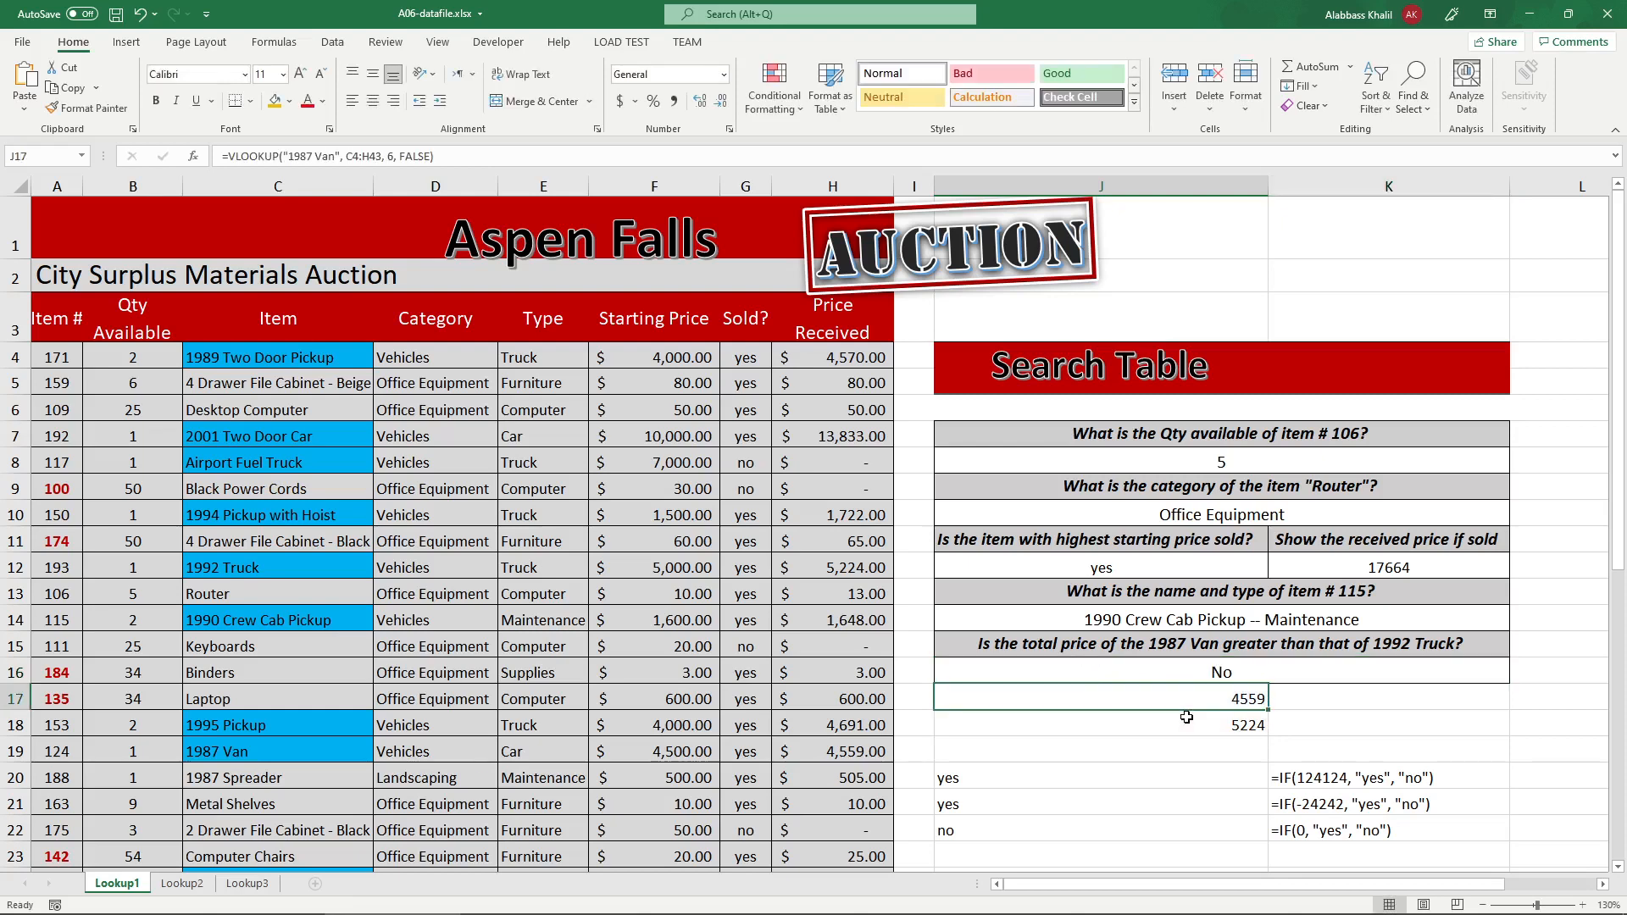
- Replace the J17 reference in the J16 formula with VLOOKUP("1987 Van", C4:H43, 6, FALSE), copied from J17, and commit it
double_click(1211, 670)
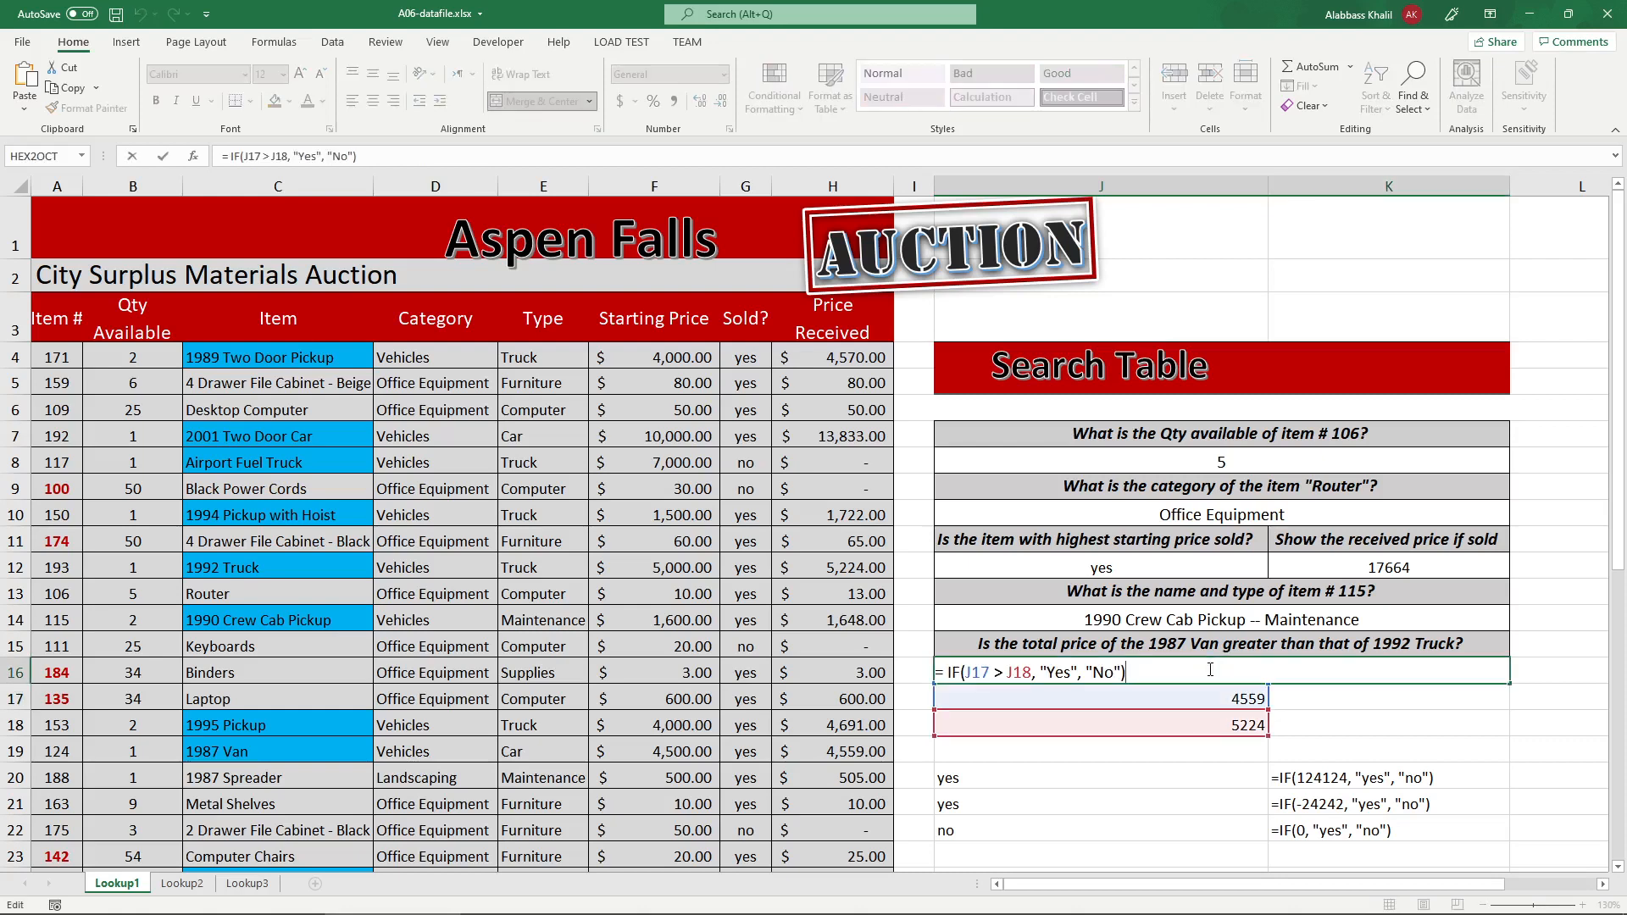
key(Return)
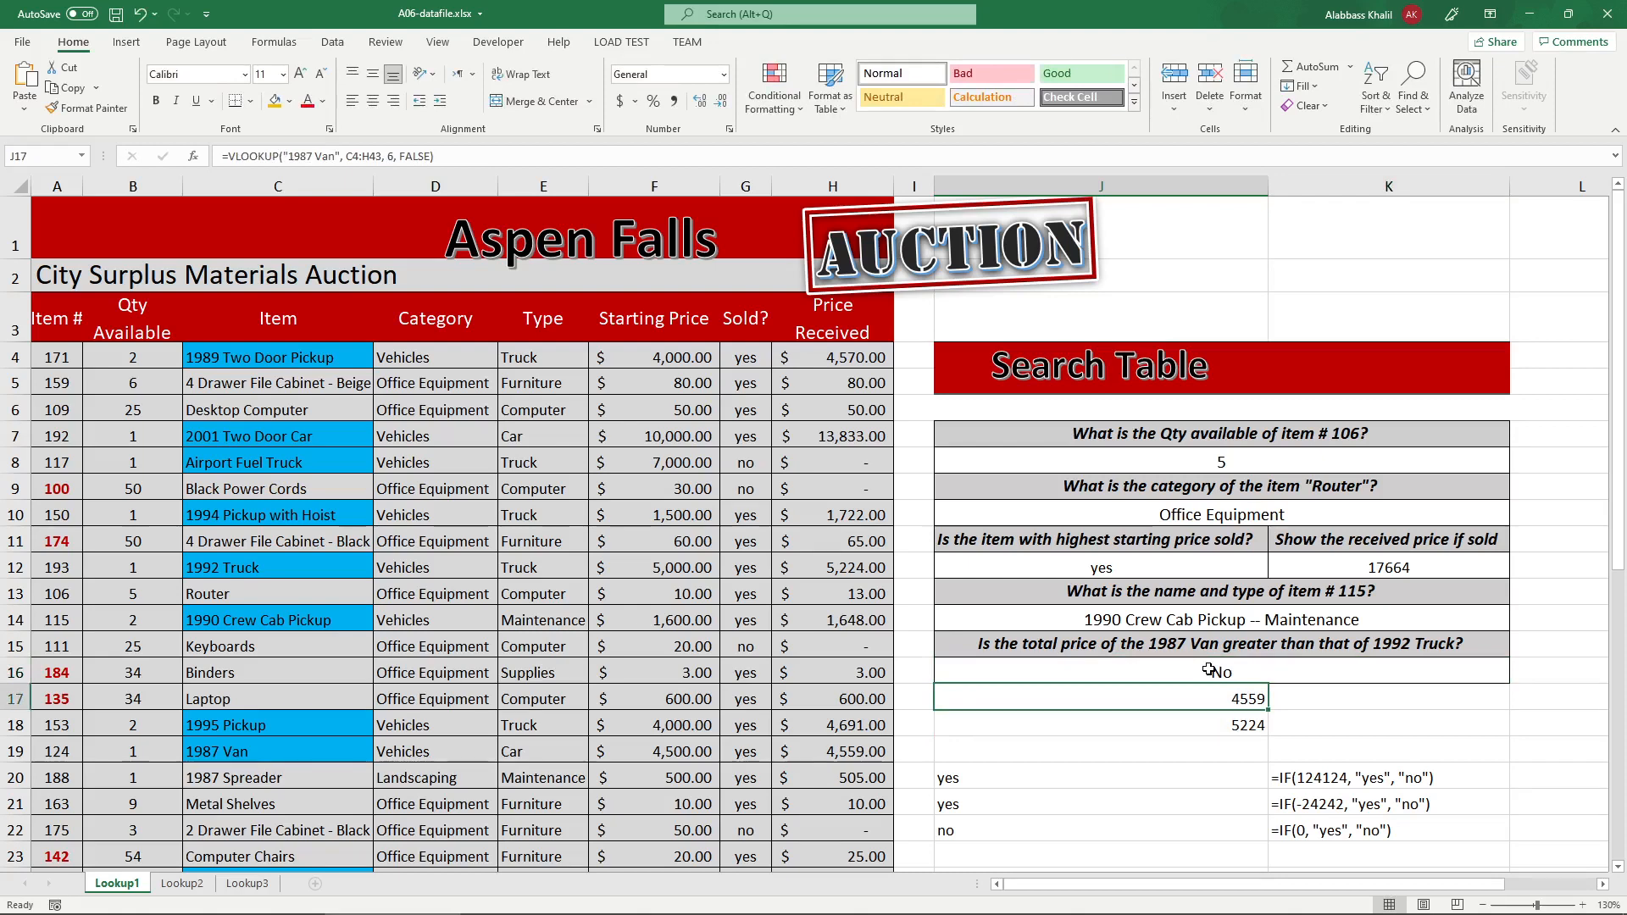
double_click(1210, 670)
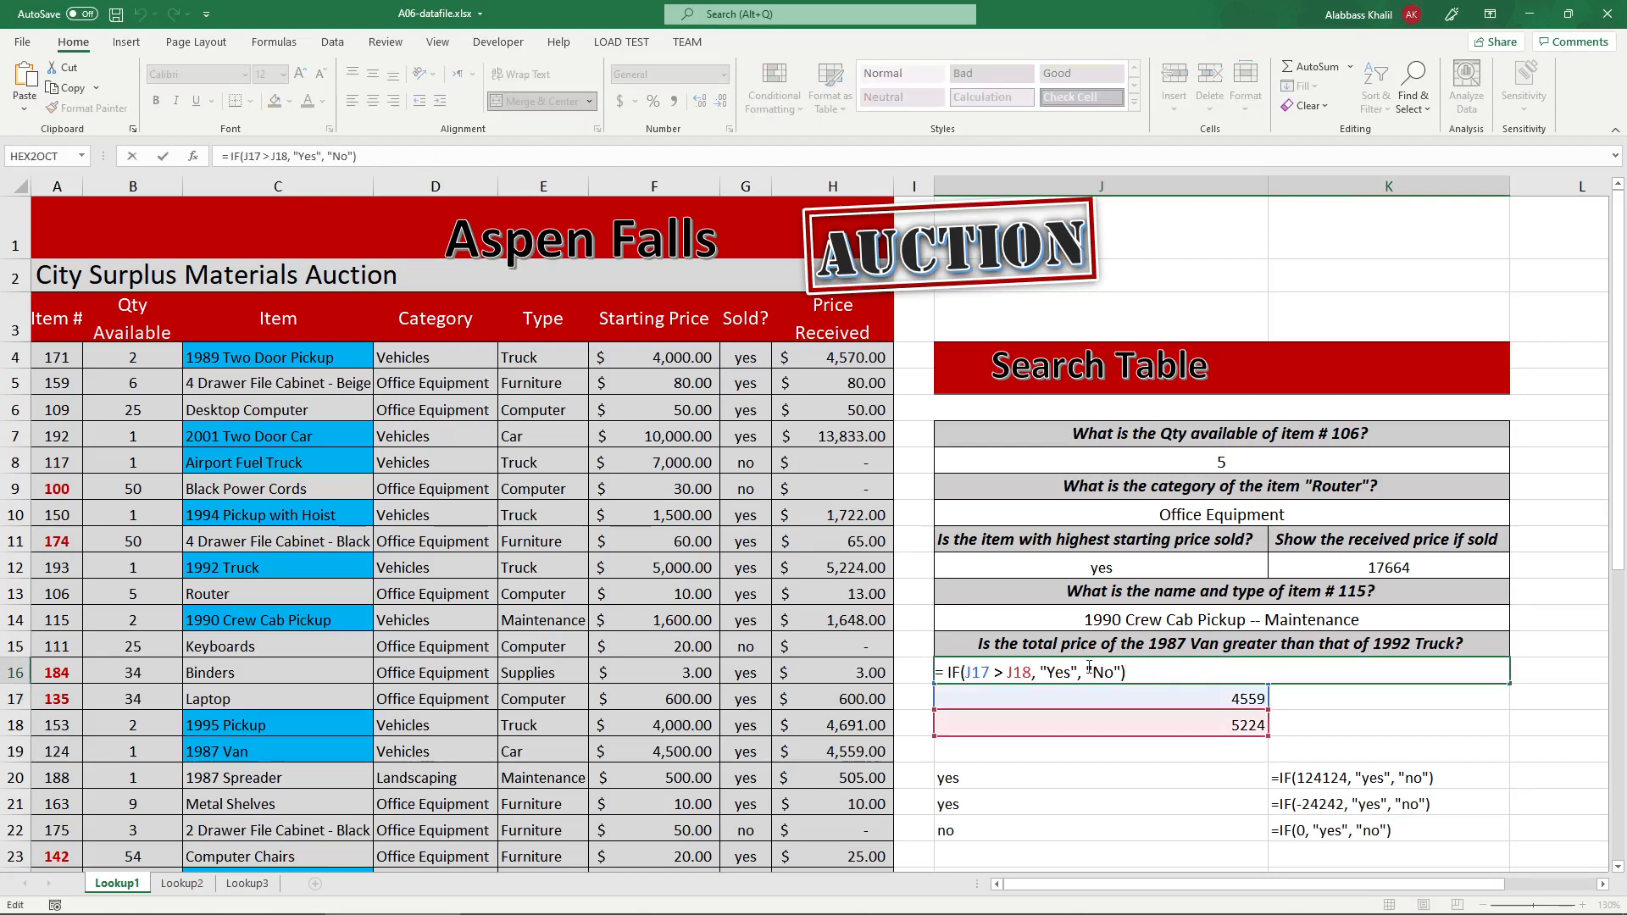
key(Escape)
double_click(1087, 697)
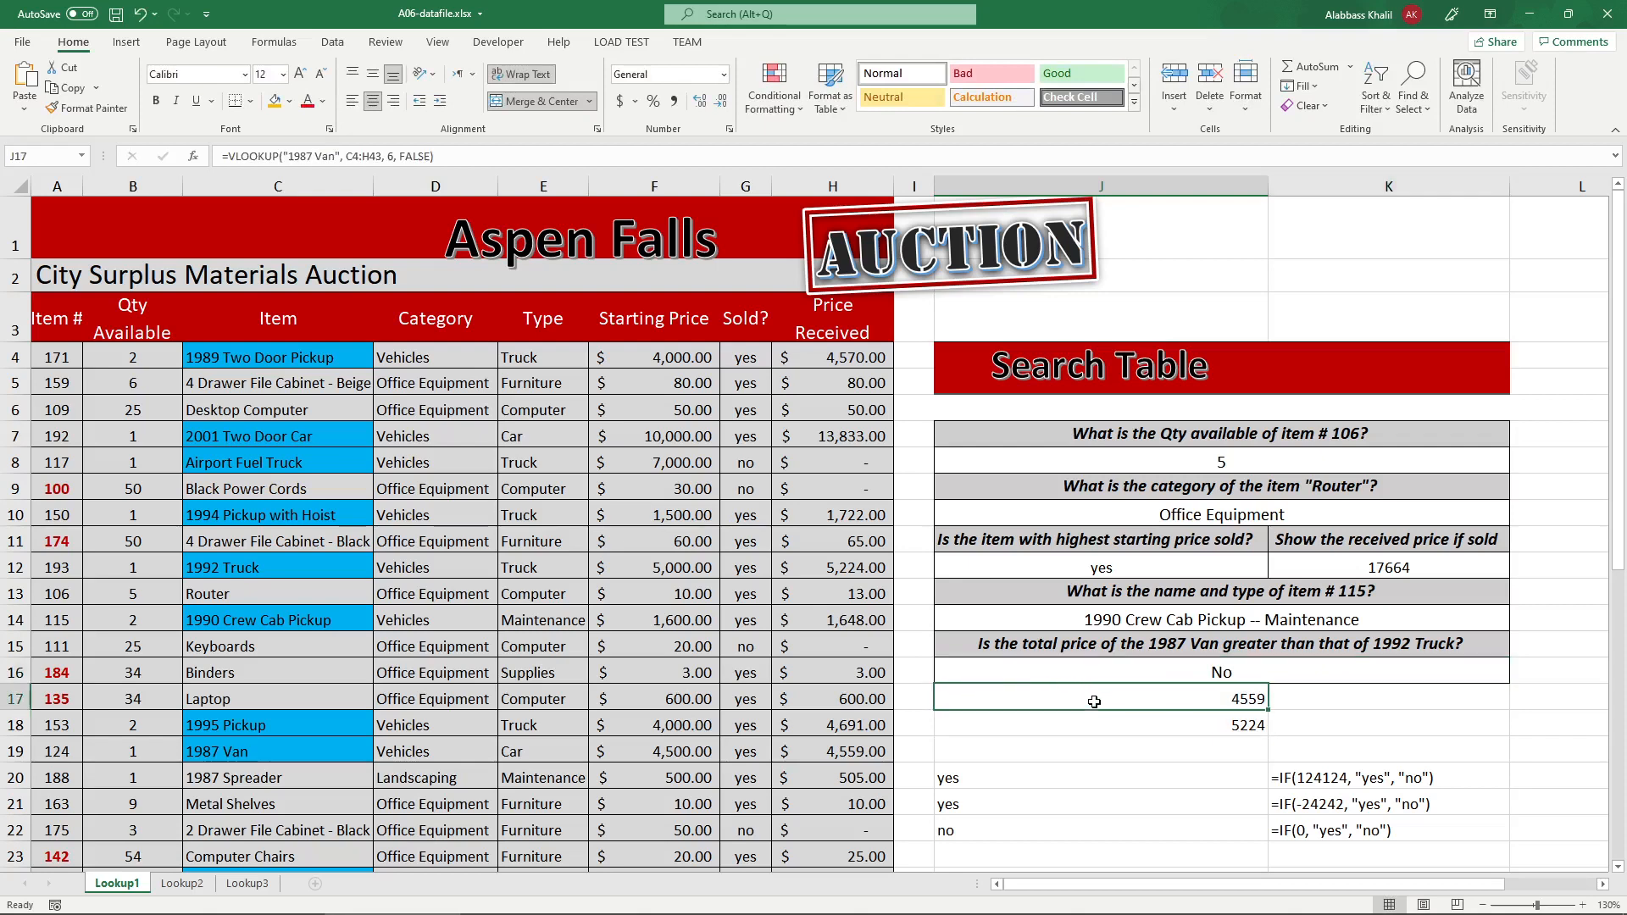
drag(1219, 700, 966, 672)
key(Escape)
double_click(1026, 673)
text(VLOOKUP("1987 Van", C4:H43, 6, FALSE))
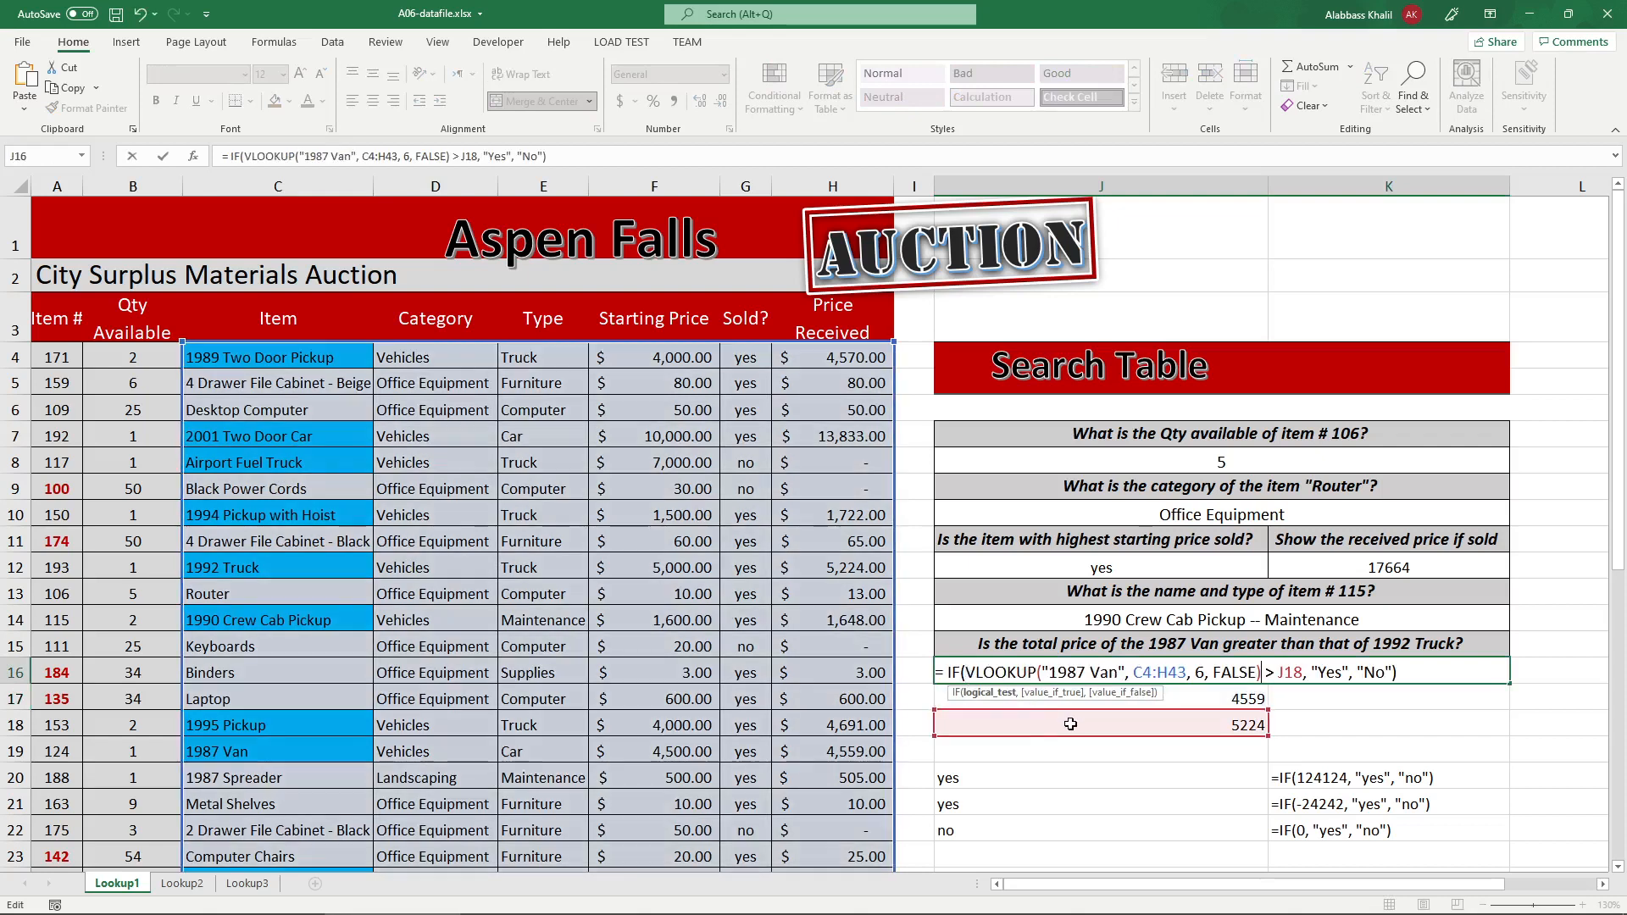
click(1075, 725)
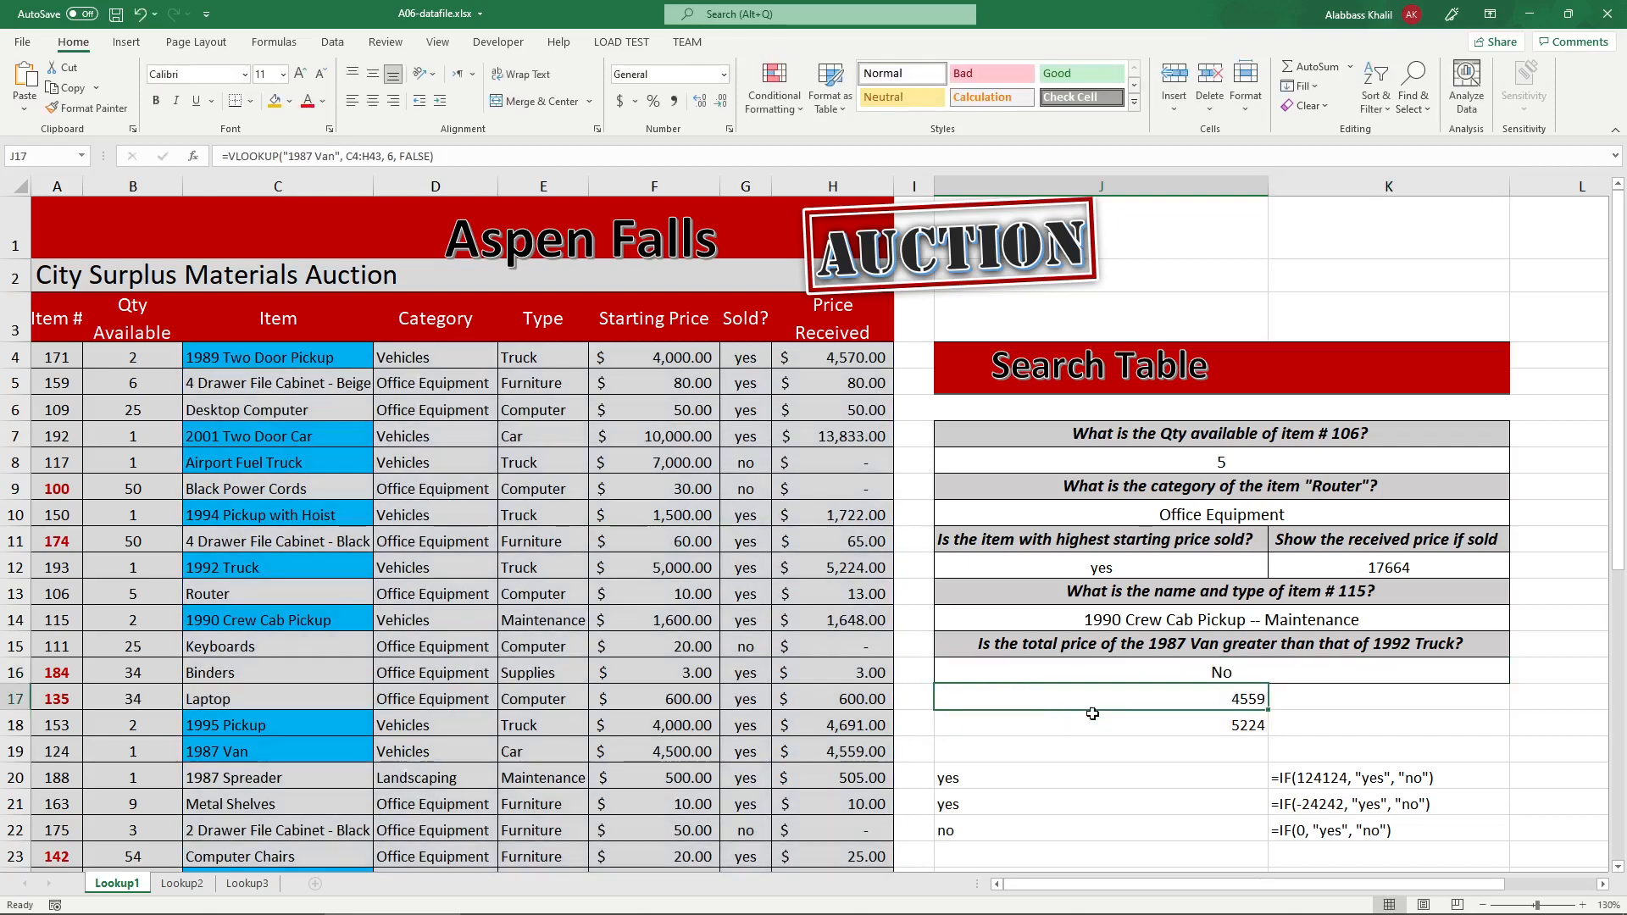
- Replace the J18 reference in the J16 formula with VLOOKUP("1992 Truck", C4:H43, 6, FALSE), copied from J18, and commit it
double_click(1098, 720)
drag(1228, 724, 946, 727)
key(ctrl+c)
key(Escape)
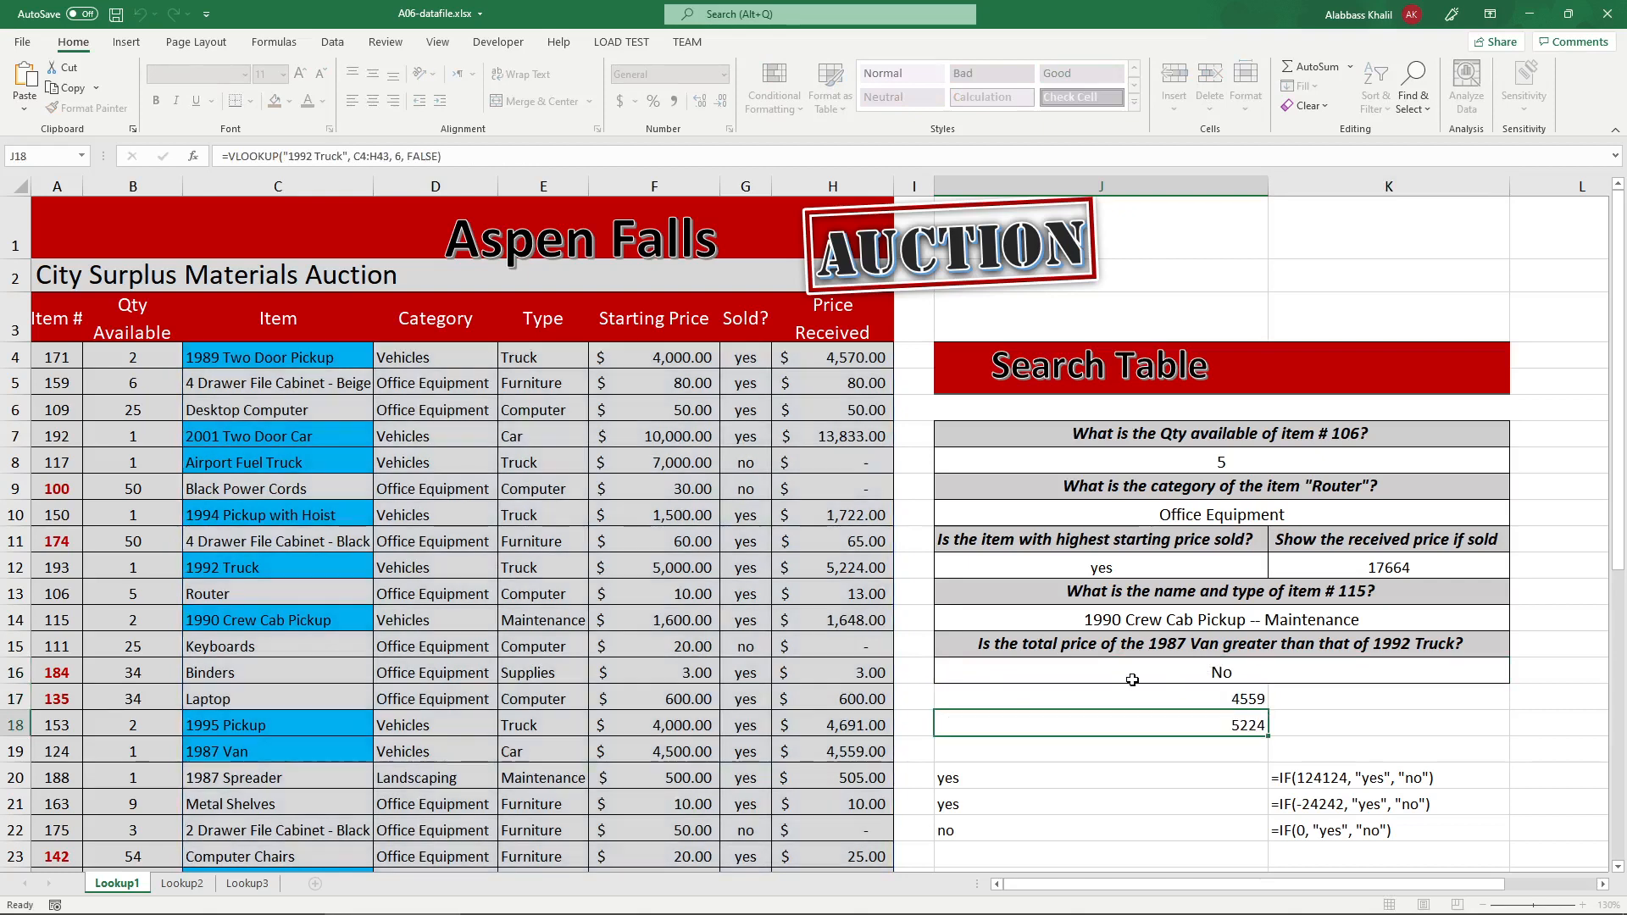
click(1132, 678)
double_click(1132, 679)
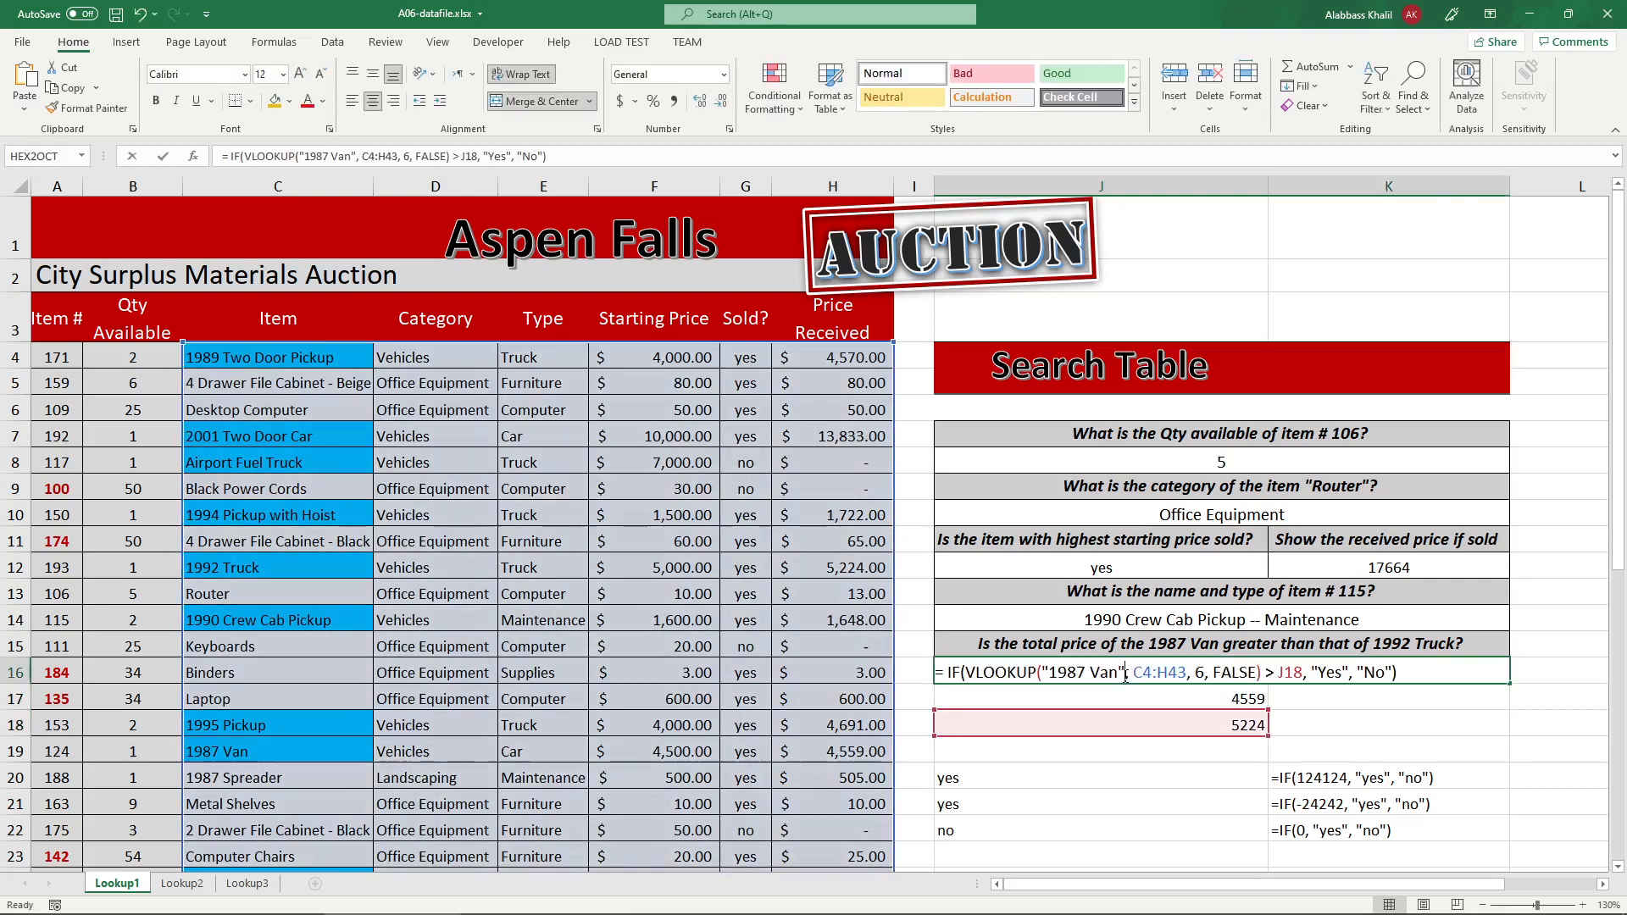
double_click(1290, 674)
key(ctrl+v)
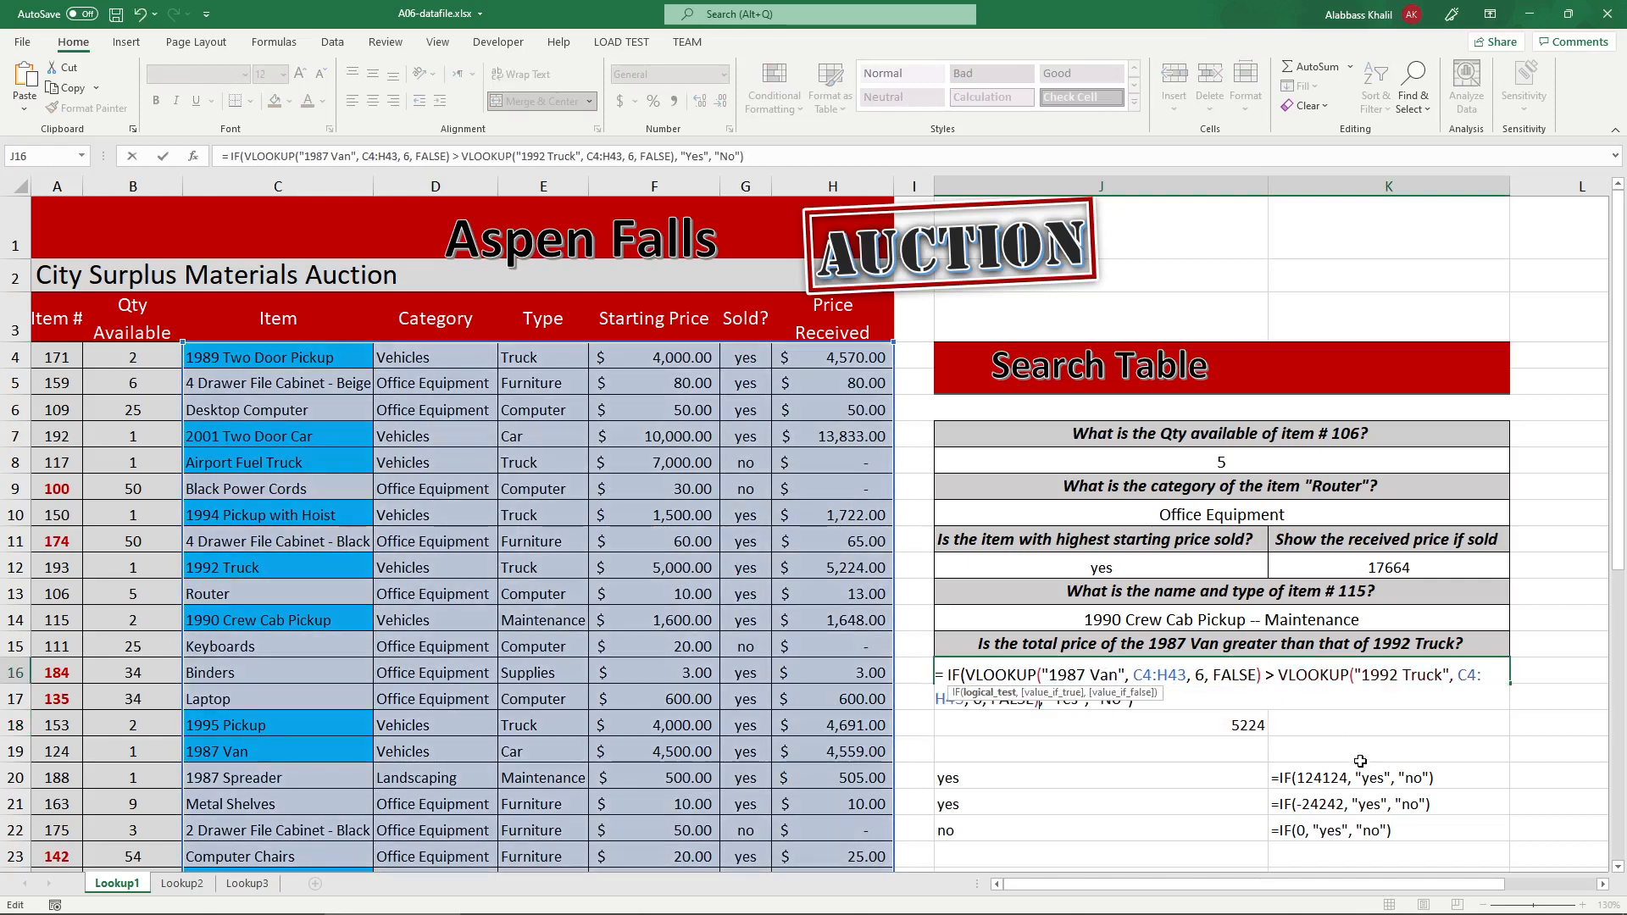
click(1464, 678)
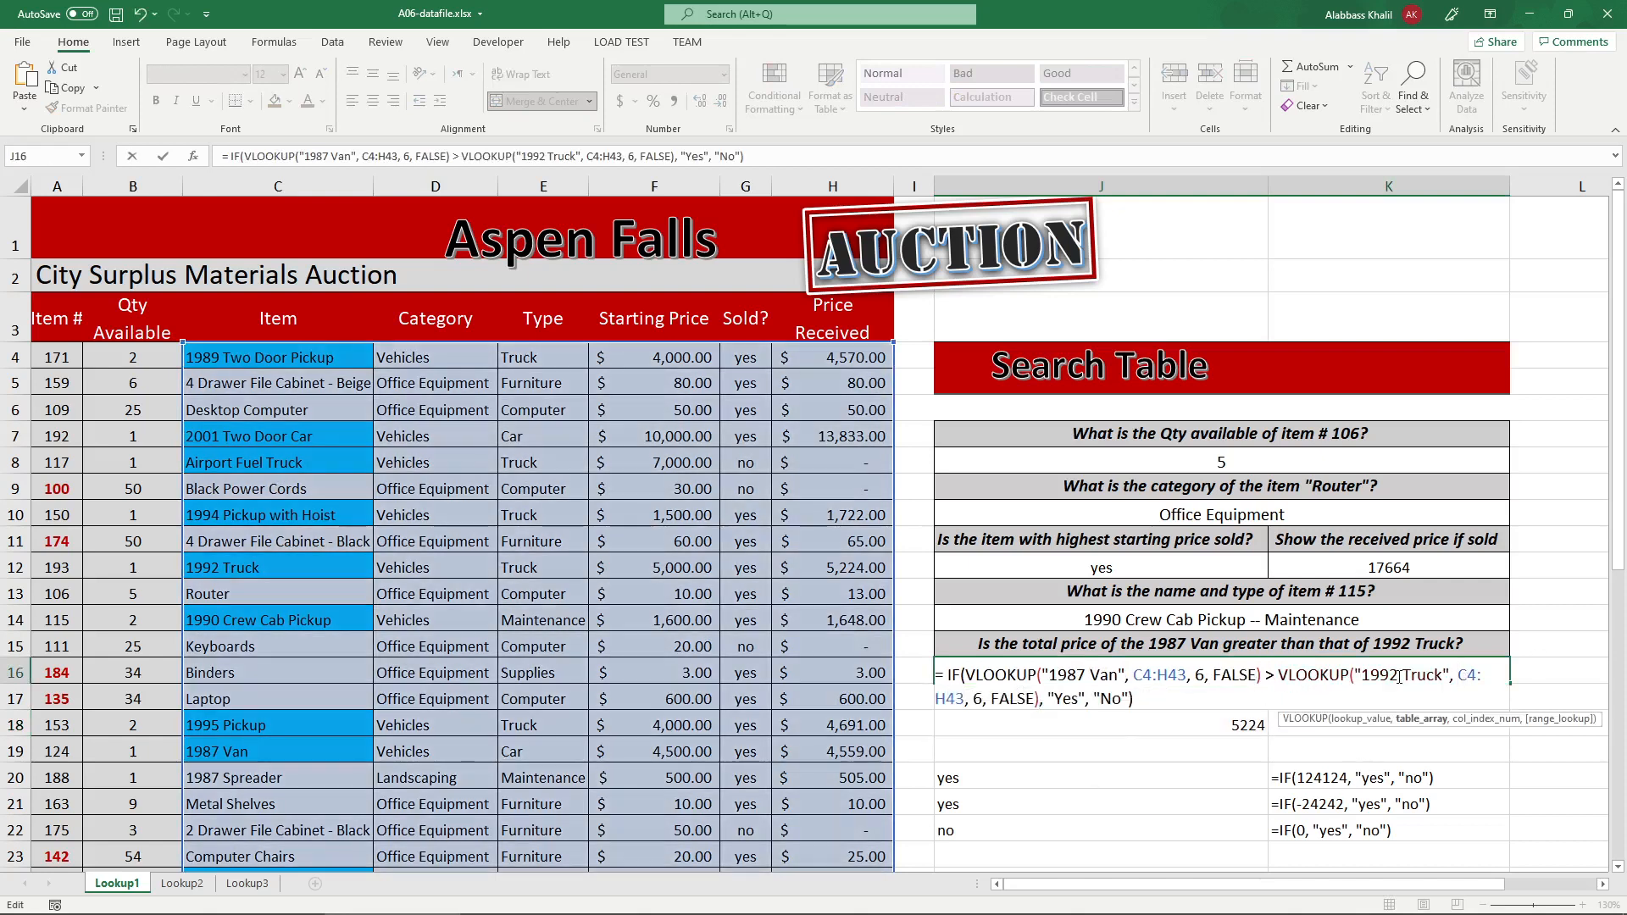
key(Return)
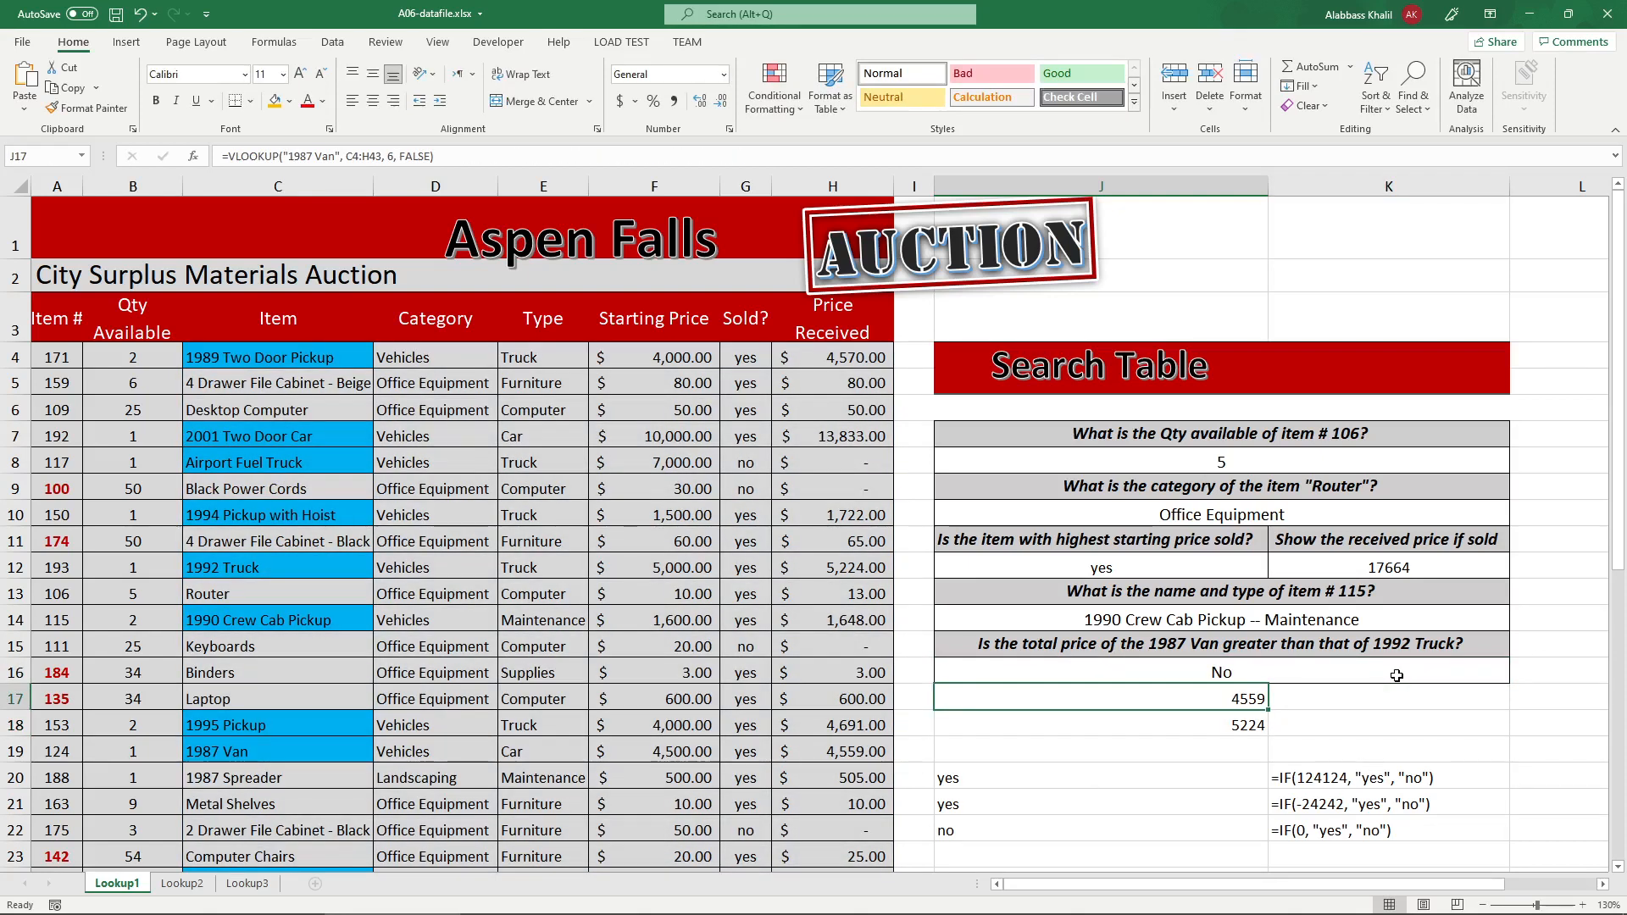
- Review the two nested VLOOKUPs in the J16 IF formula against the separate price lookups in J17 and J18
double_click(1319, 673)
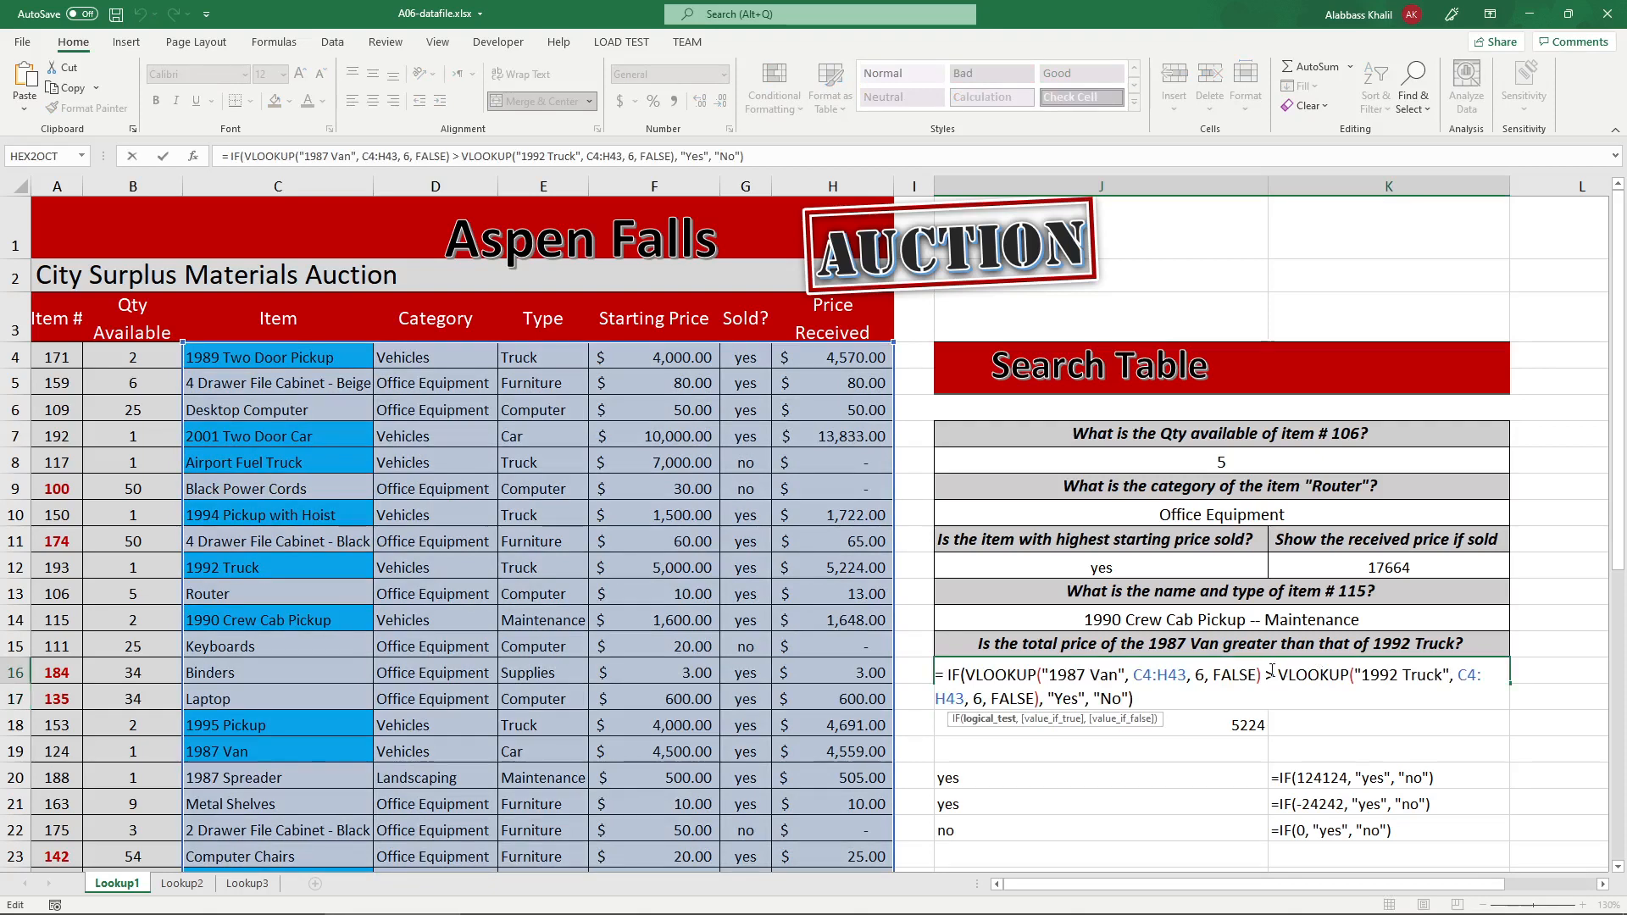
drag(1271, 672, 1007, 675)
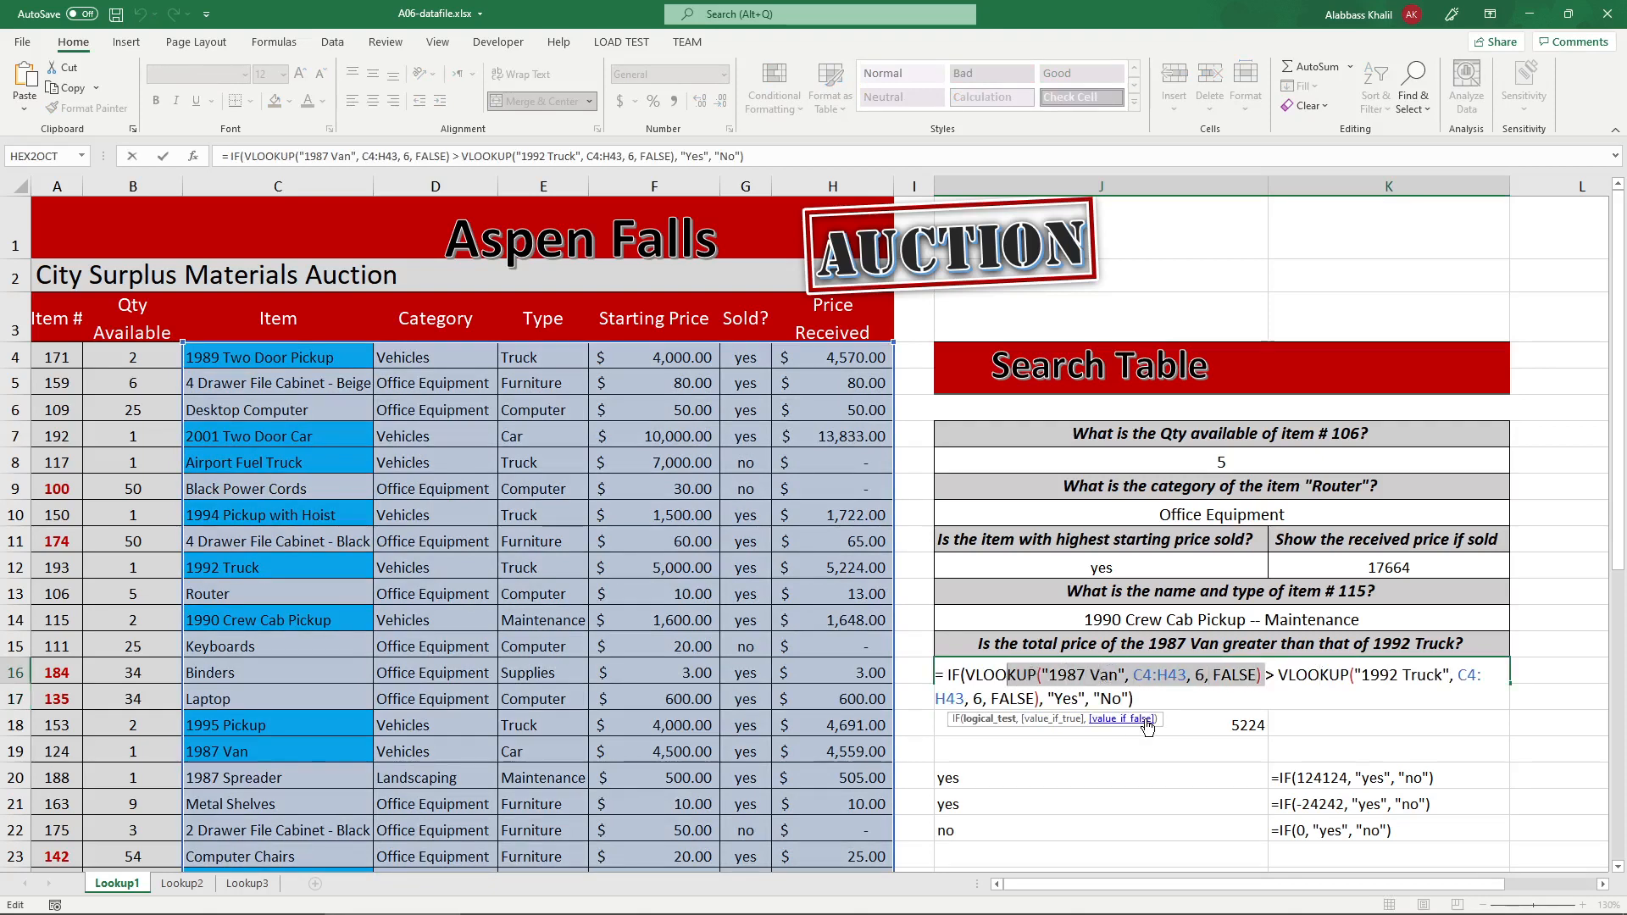
key(Return)
click(1174, 721)
click(1180, 701)
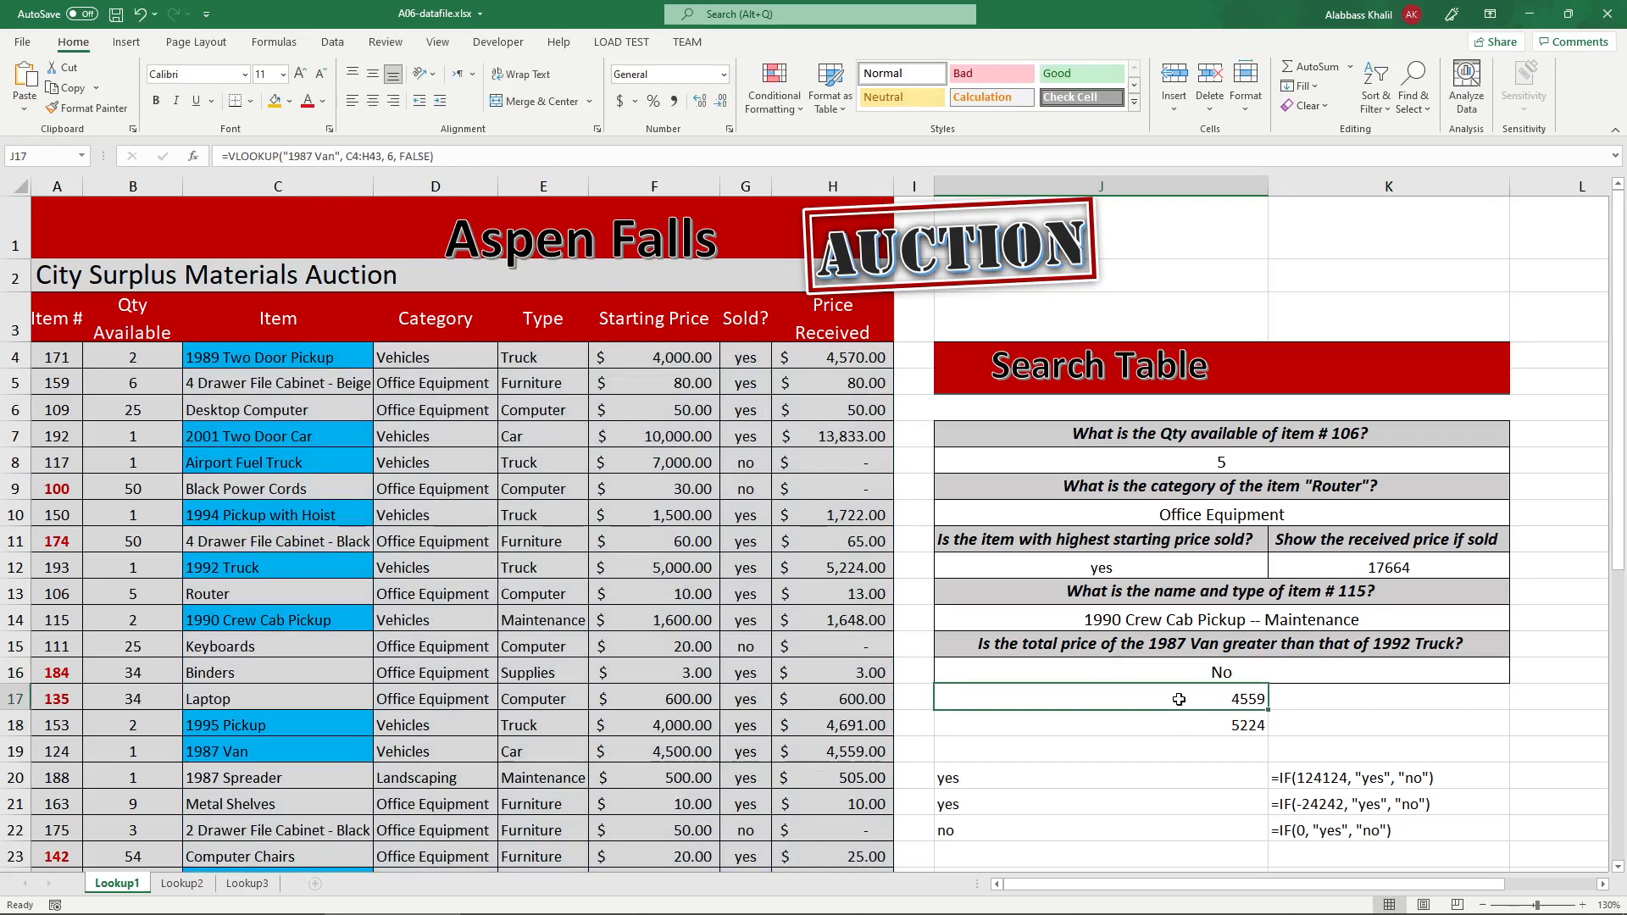
click(1187, 717)
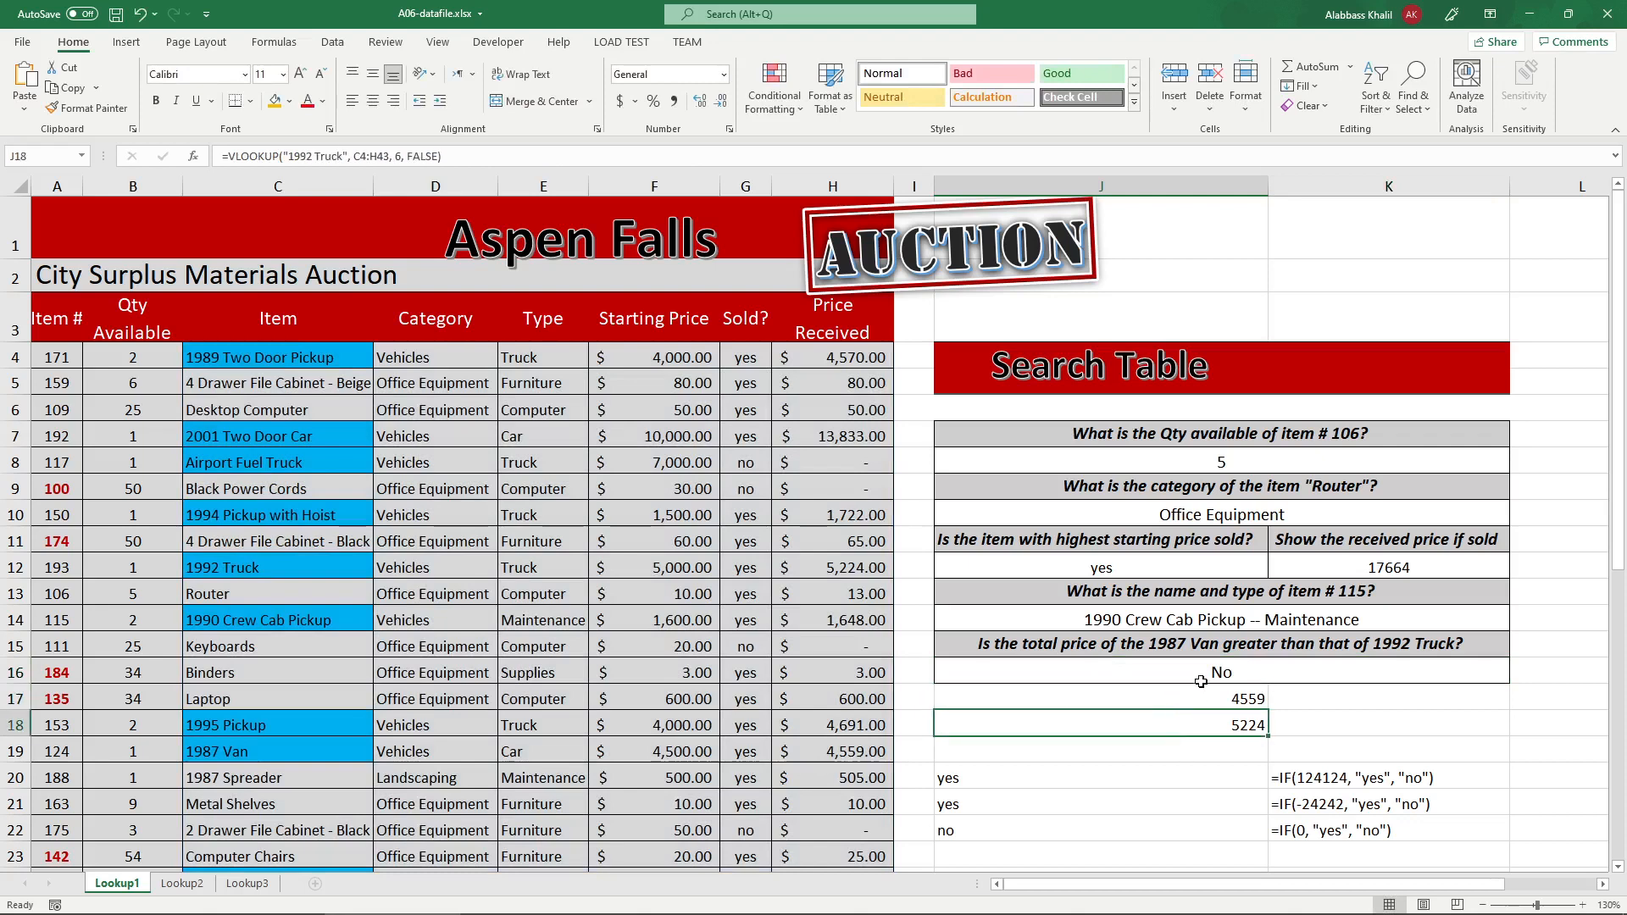
double_click(1201, 680)
drag(1262, 675, 983, 683)
drag(1382, 676, 1354, 675)
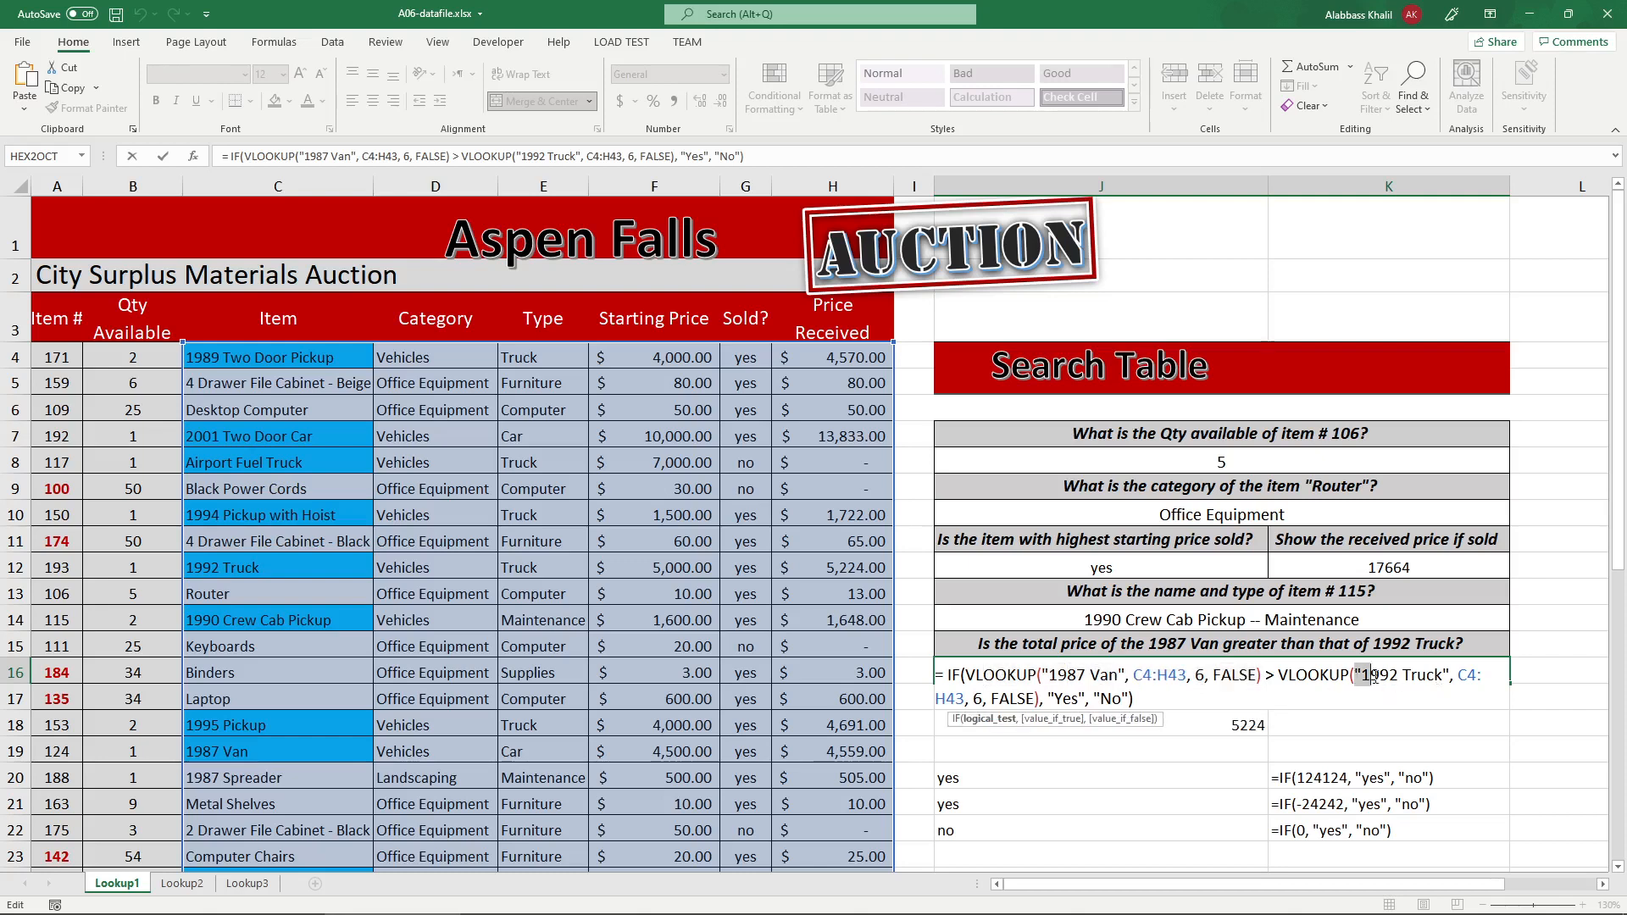
click(1140, 697)
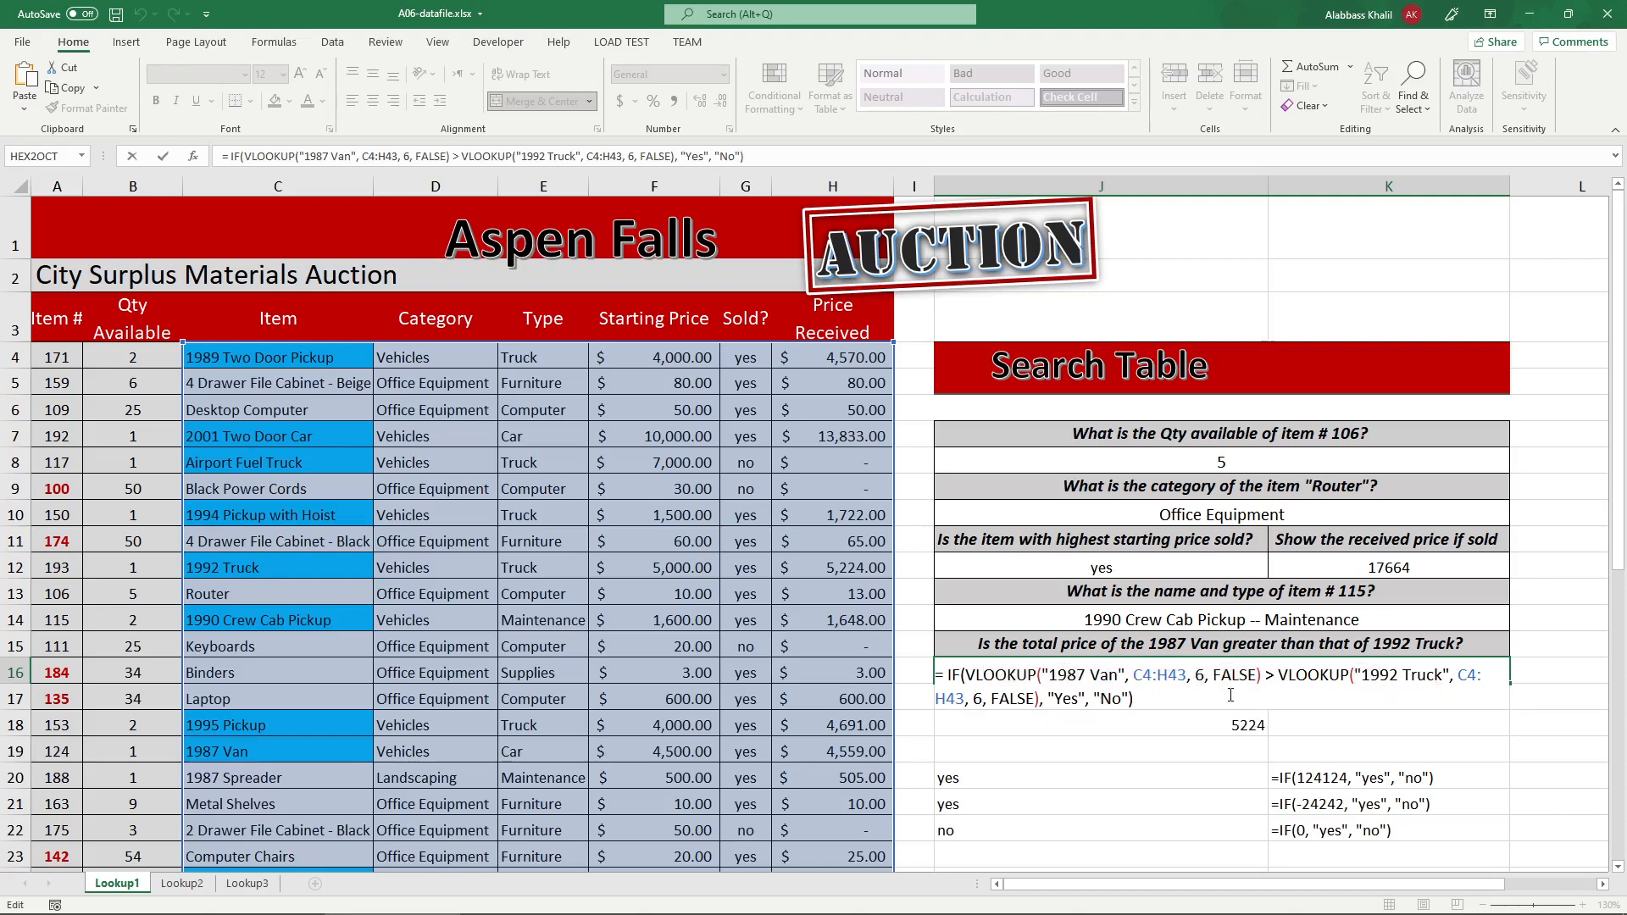
key(Return)
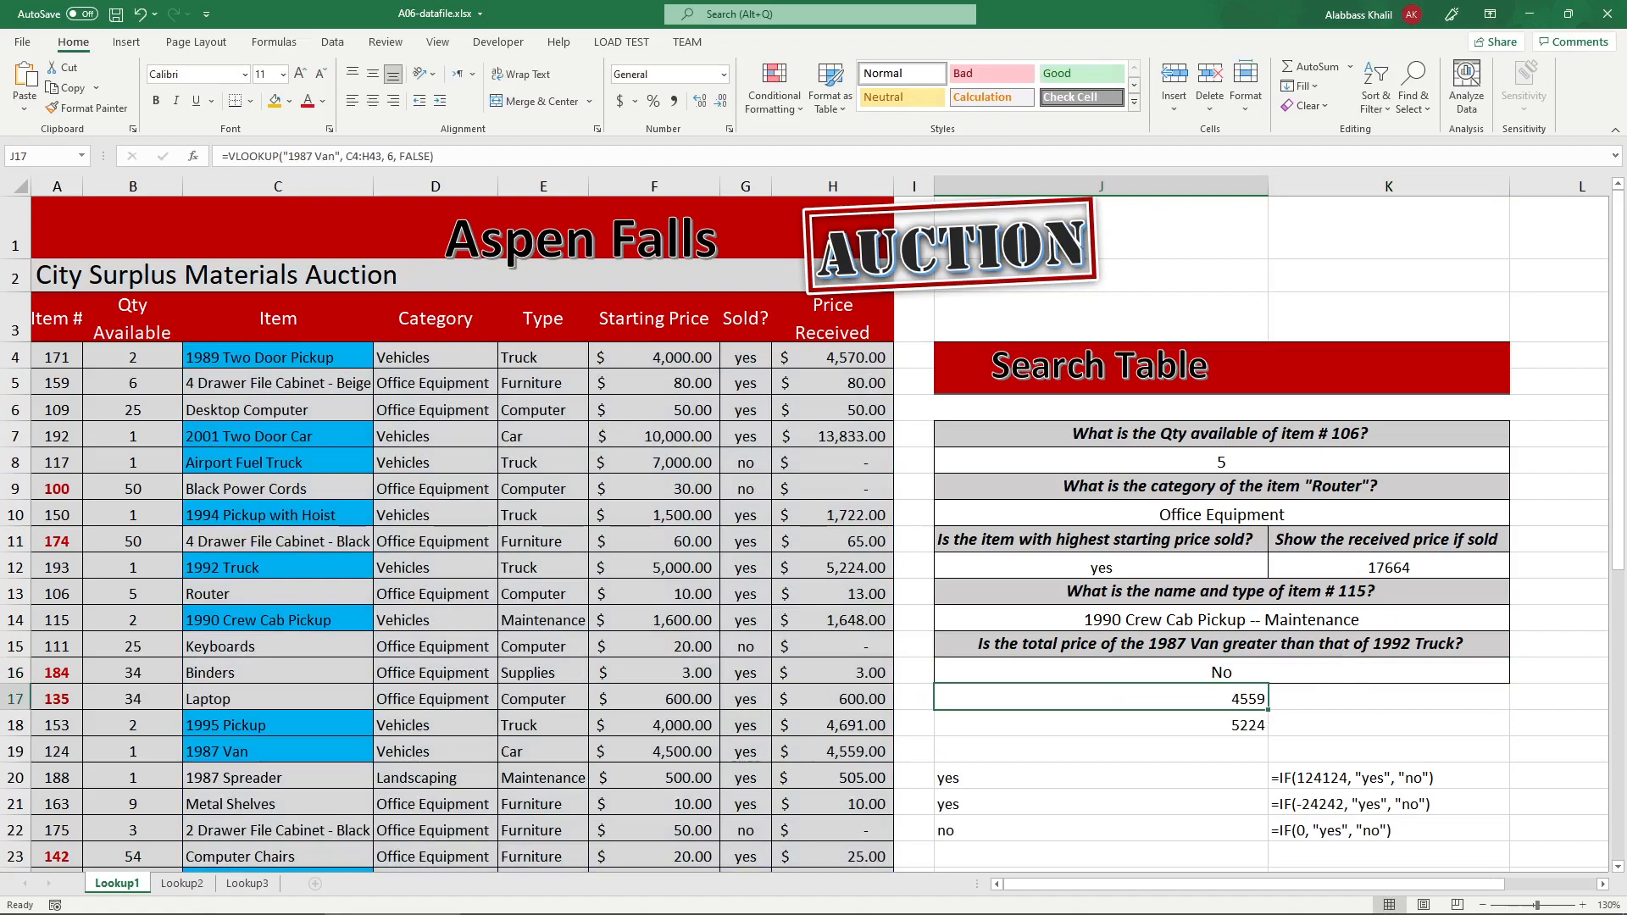
- Switch to the F21-A06-Instructions PDF and underline the "Lookup2" sheet instruction and the opening lines of question 11 in Exercise Three
click(529, 902)
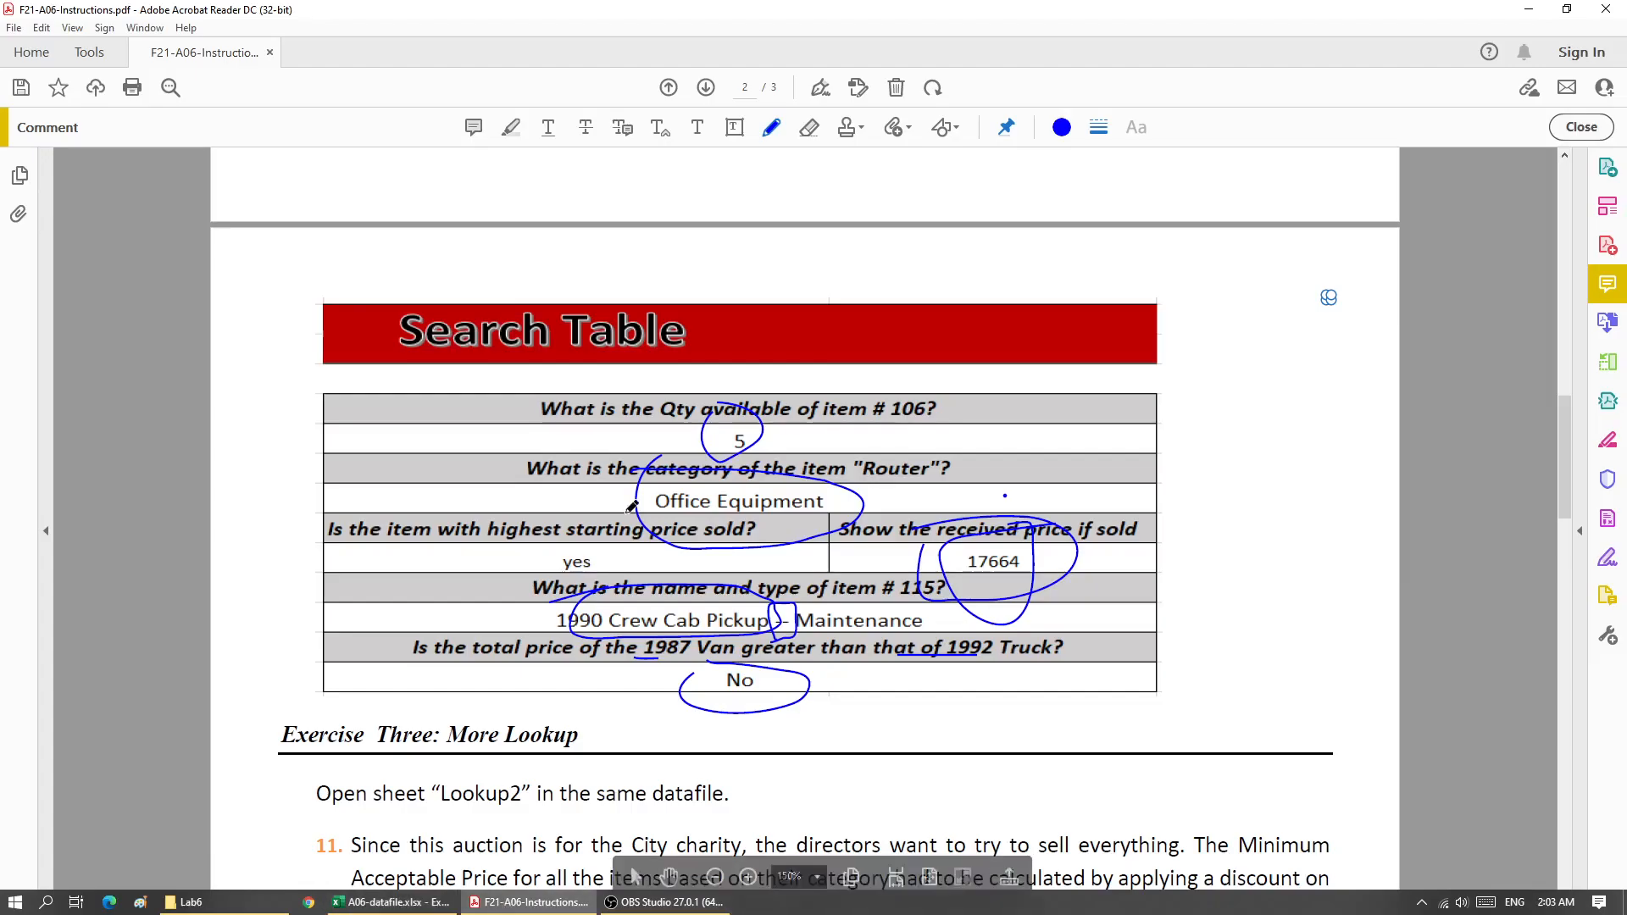
scroll(632, 507, down, 2)
scroll(618, 494, down, 2)
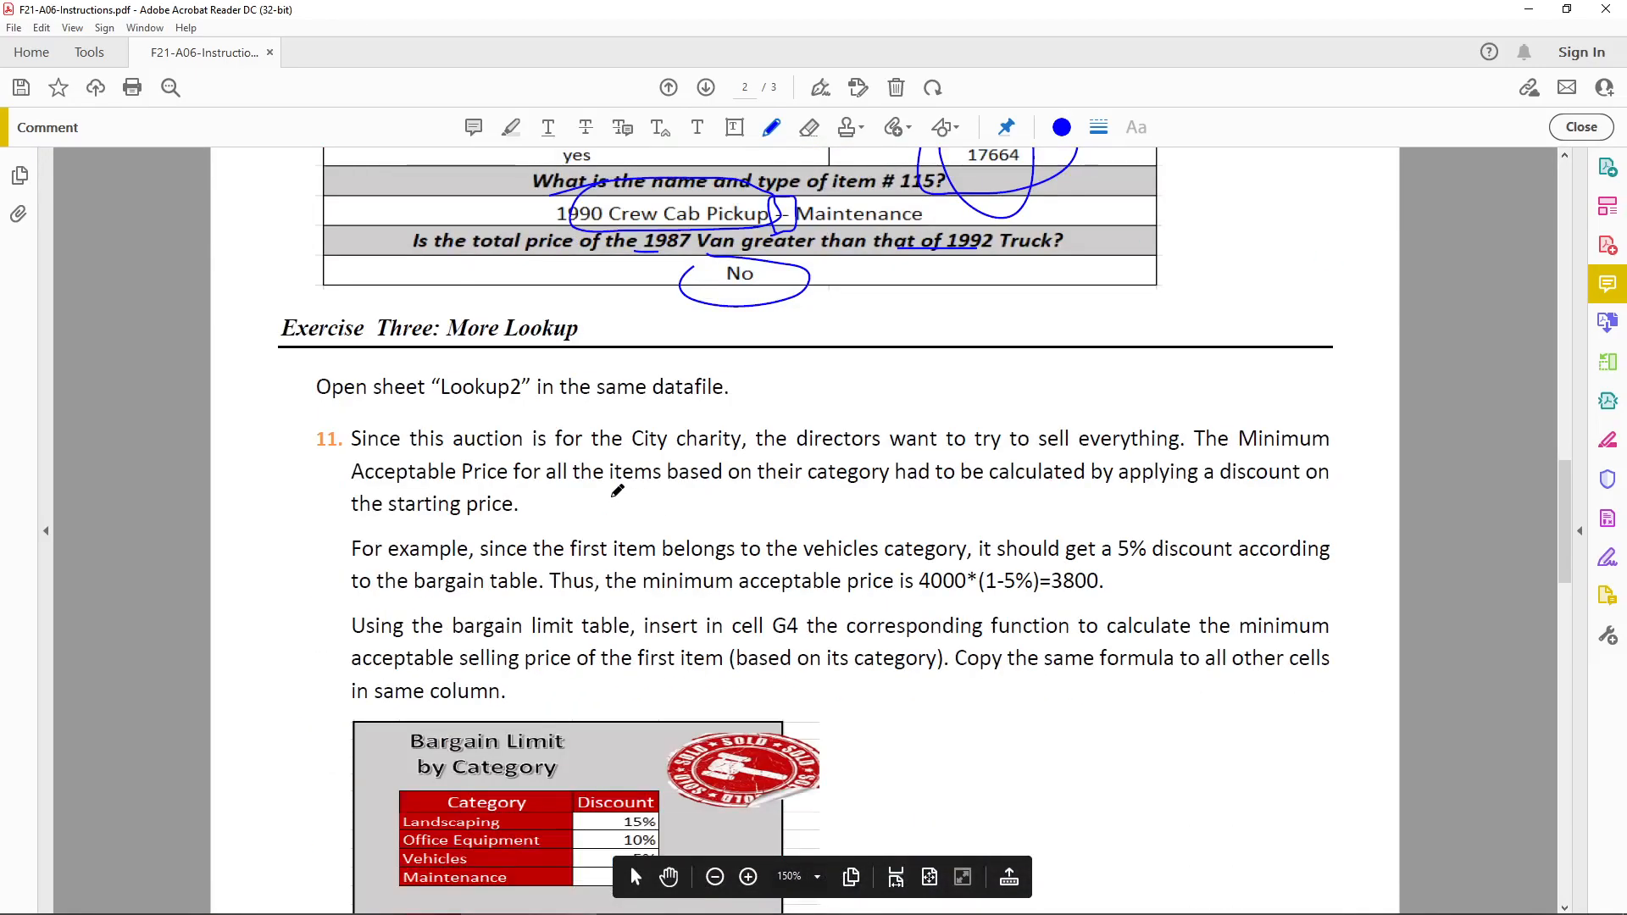
scroll(618, 491, down, 5)
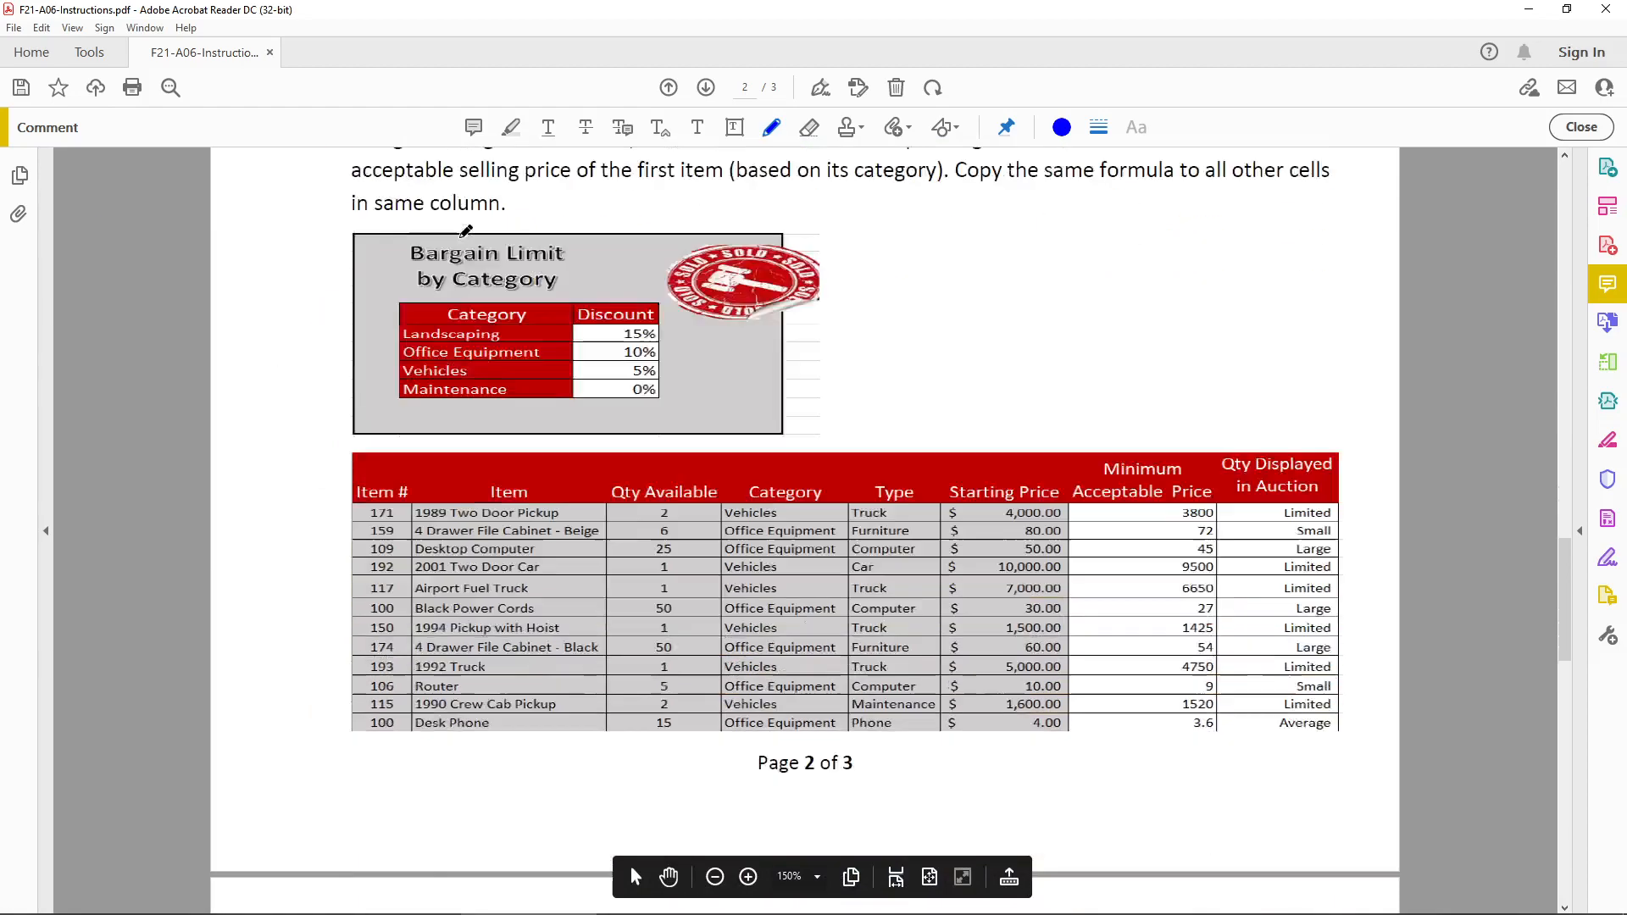
scroll(465, 230, down, 7)
scroll(461, 225, up, 9)
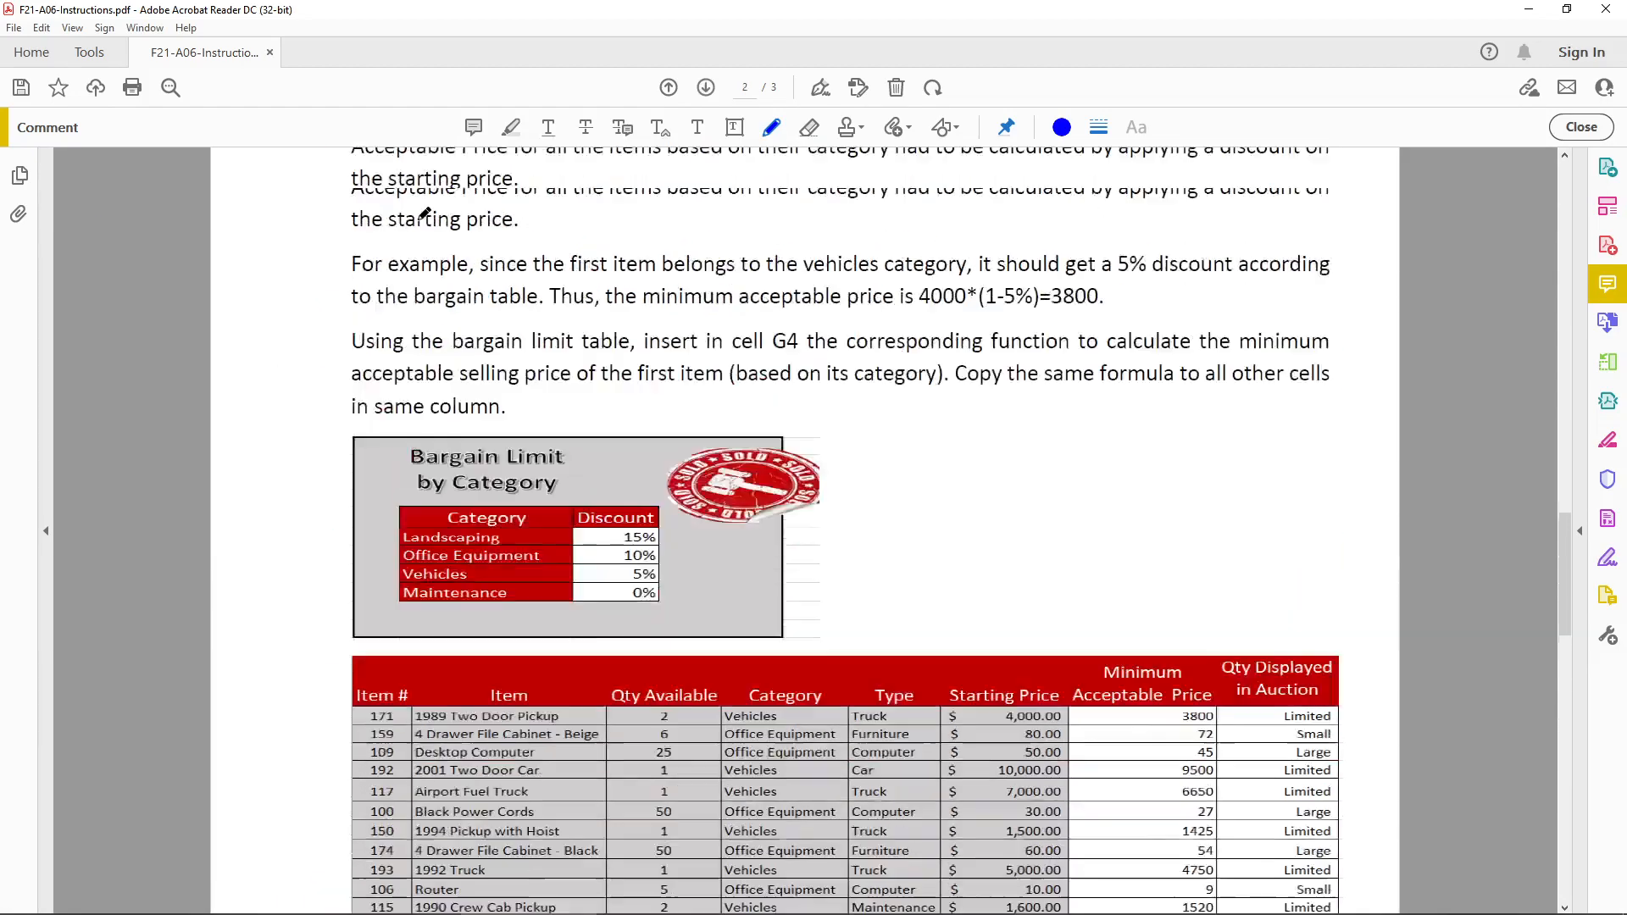
scroll(424, 214, up, 2)
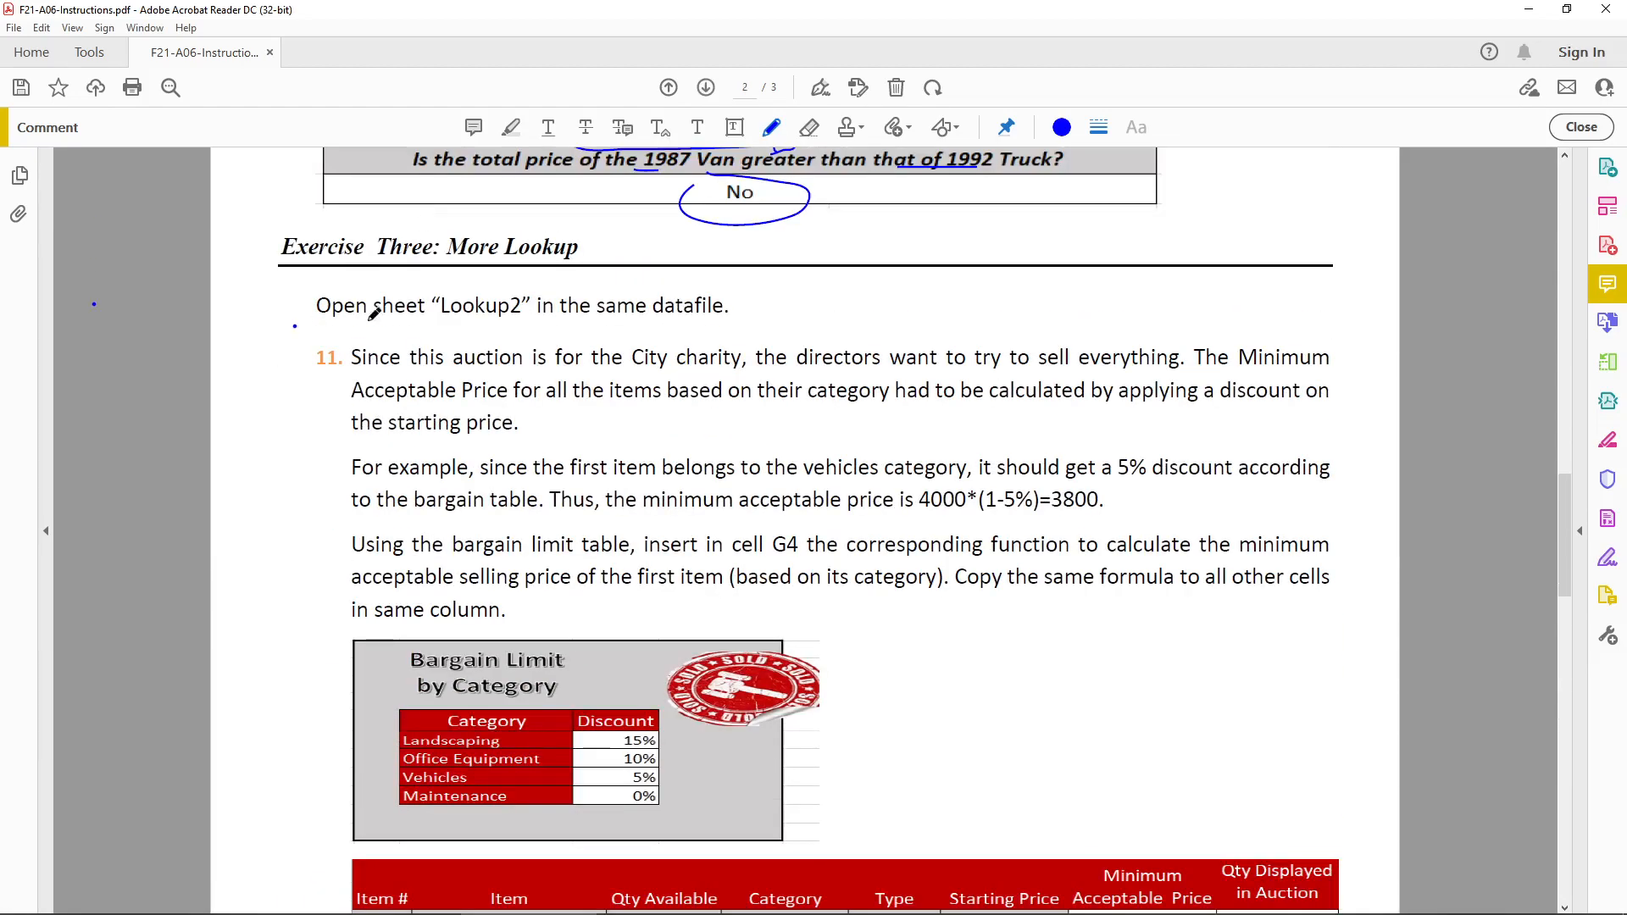
drag(390, 320, 634, 319)
drag(409, 378, 1174, 400)
scroll(1099, 460, down, 1)
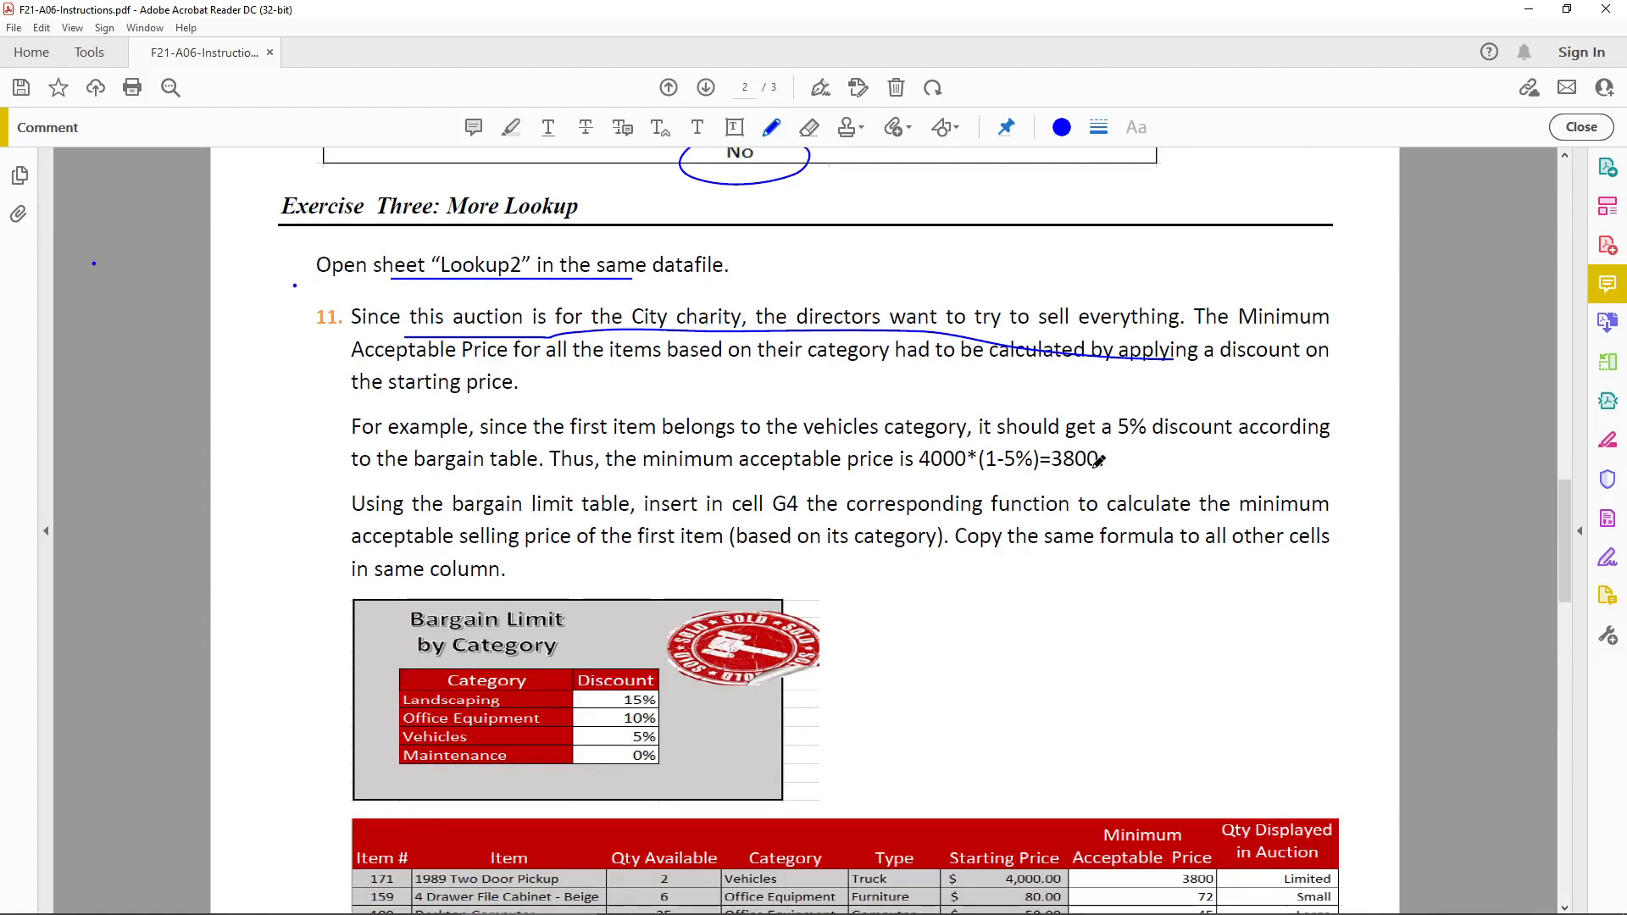
scroll(1100, 460, down, 2)
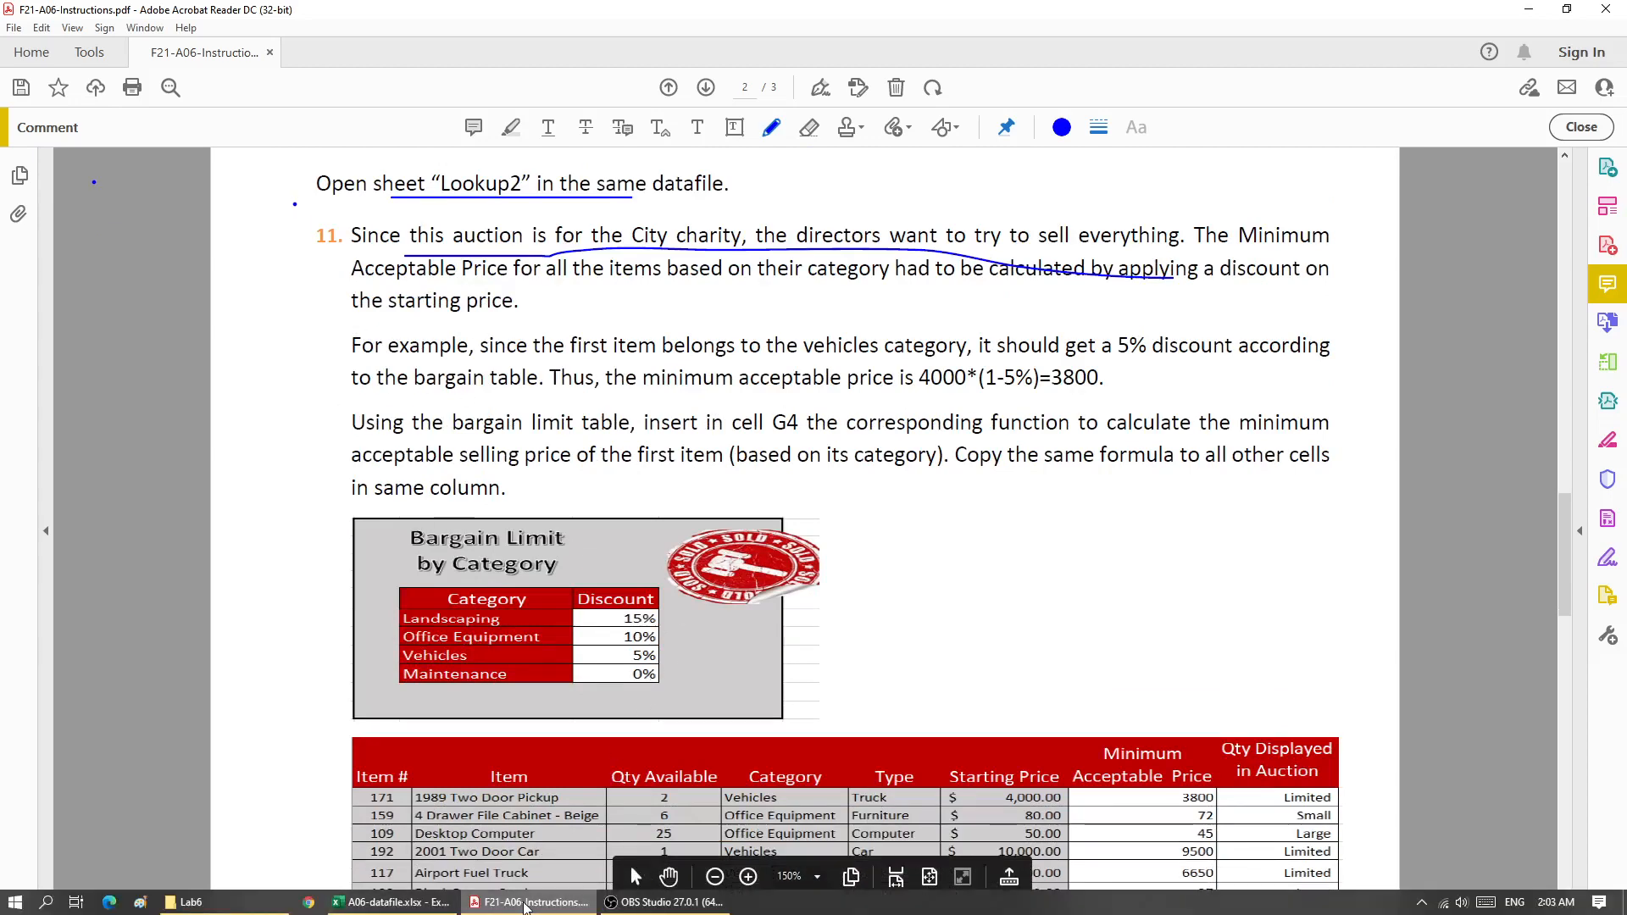
- Return to the A06-datafile workbook, open the Lookup2 sheet and make header row 3 taller to fit its full column titles
click(524, 905)
click(188, 885)
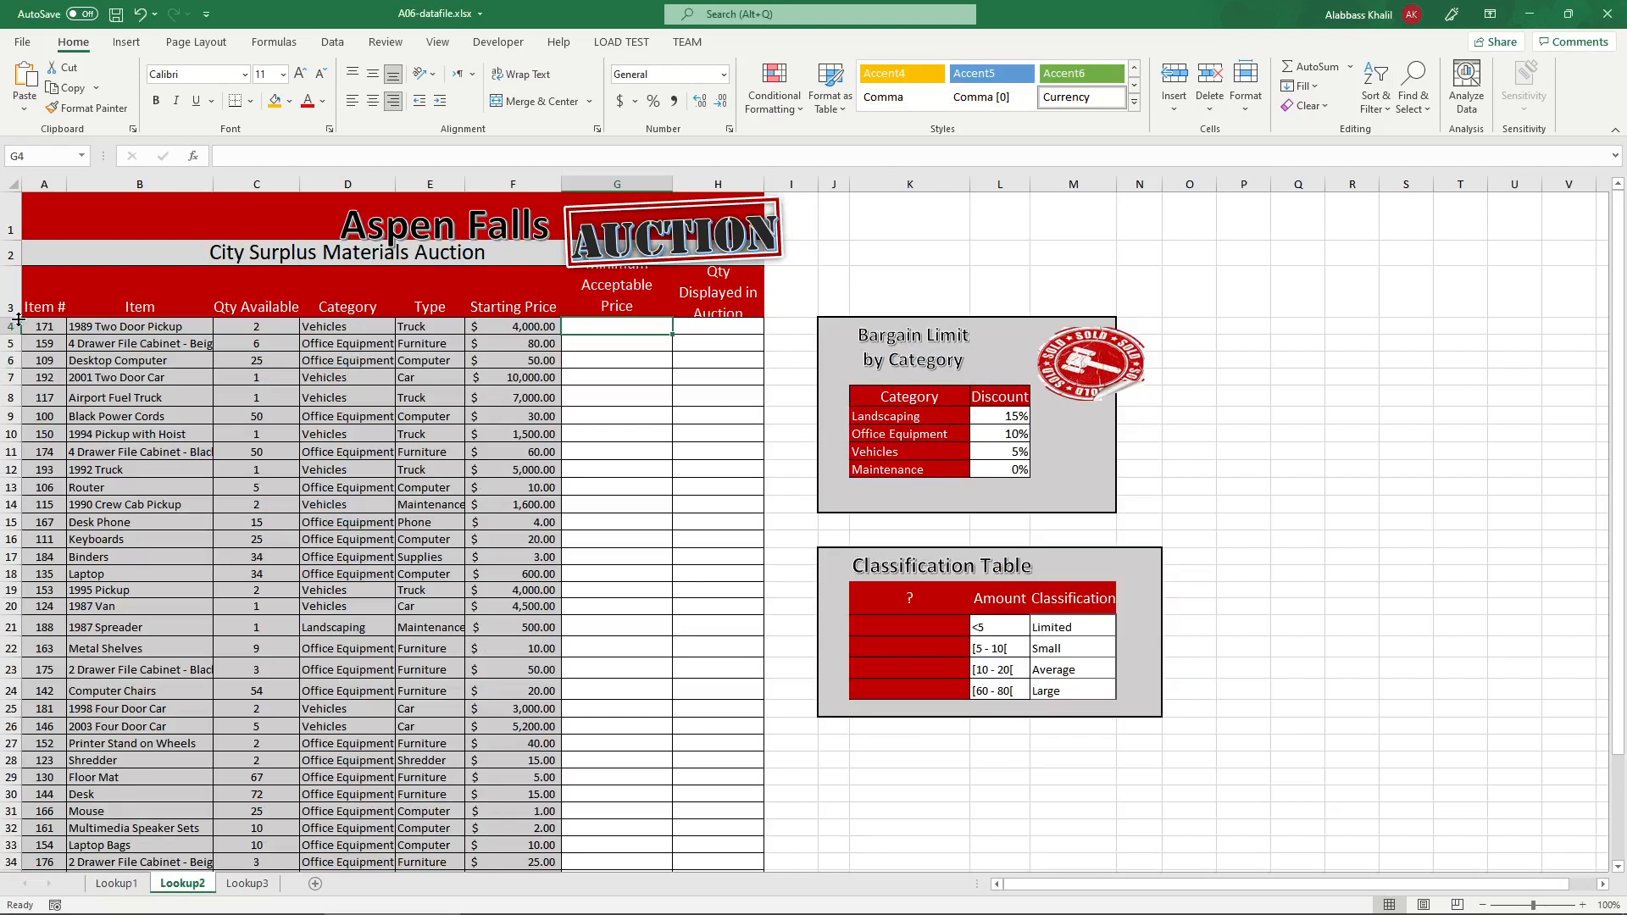
drag(10, 317, 10, 351)
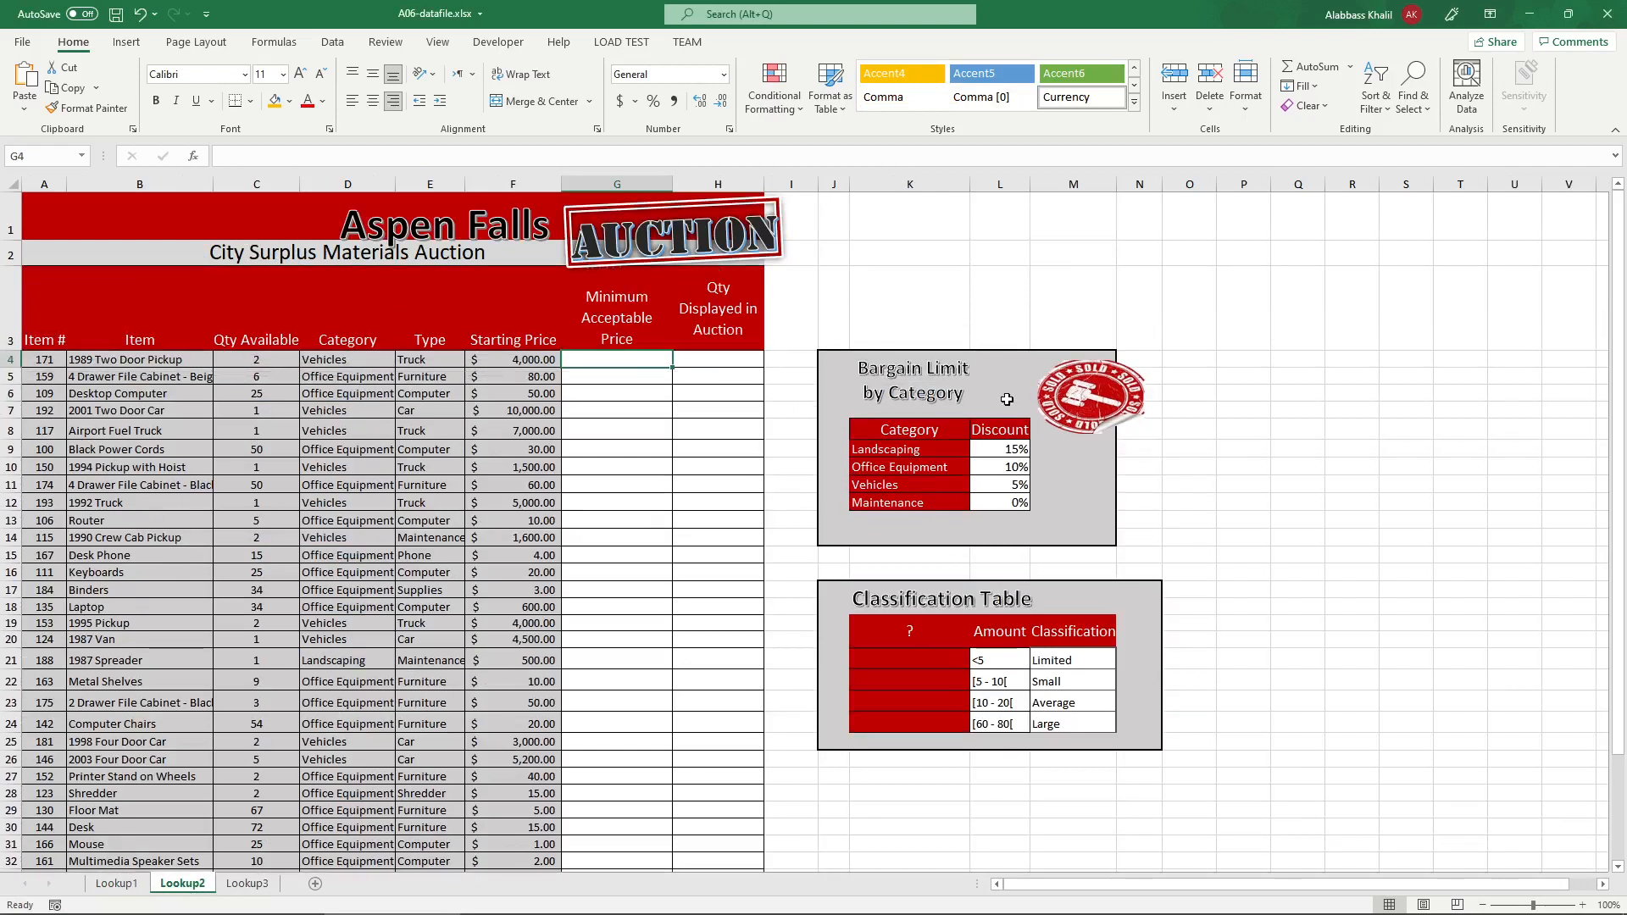
- Examine the categories and discounts in the Bargain Limit by Category table alongside the Minimum Acceptable Price column
drag(856, 447, 1102, 521)
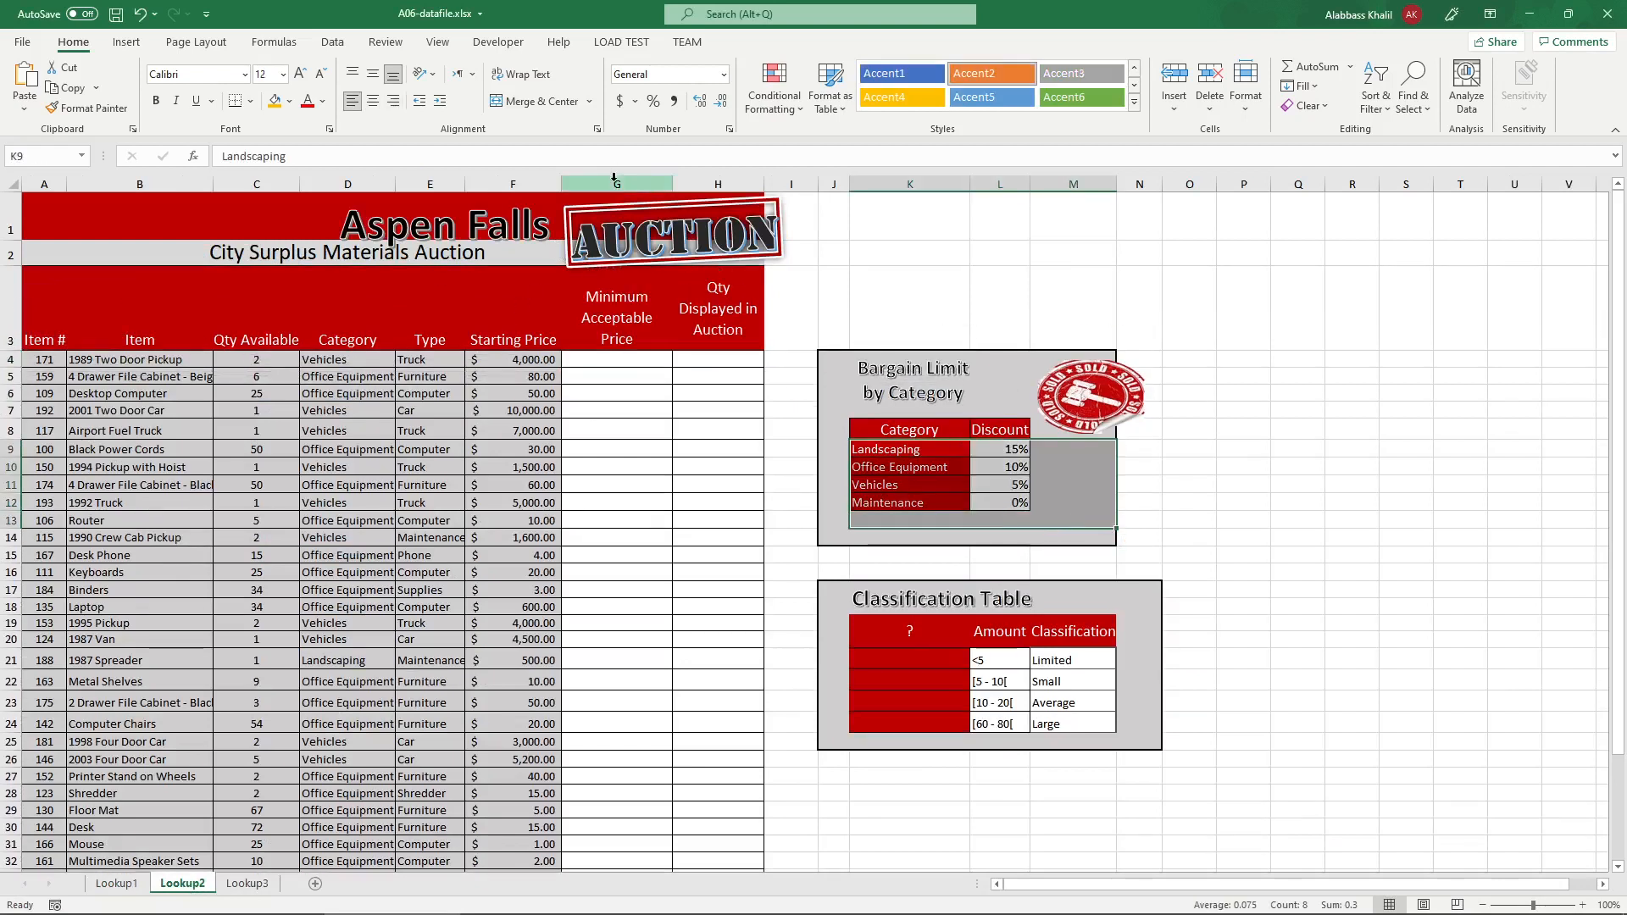
mouse_move(623, 181)
mouse_down()
mouse_move(695, 180)
mouse_move(636, 181)
mouse_up()
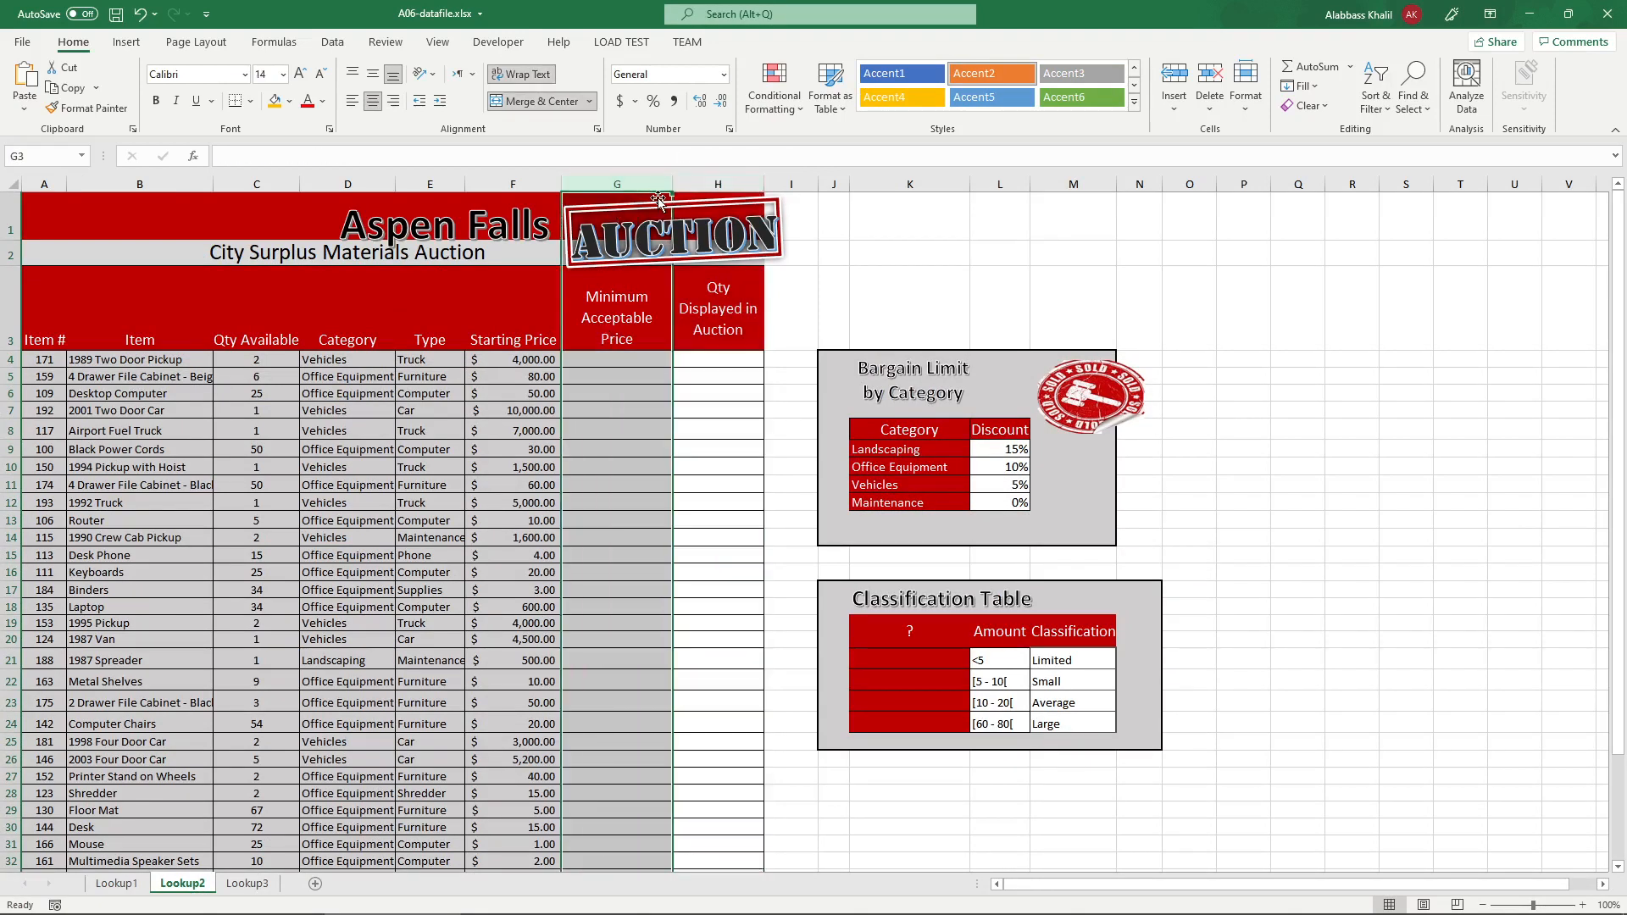
click(623, 305)
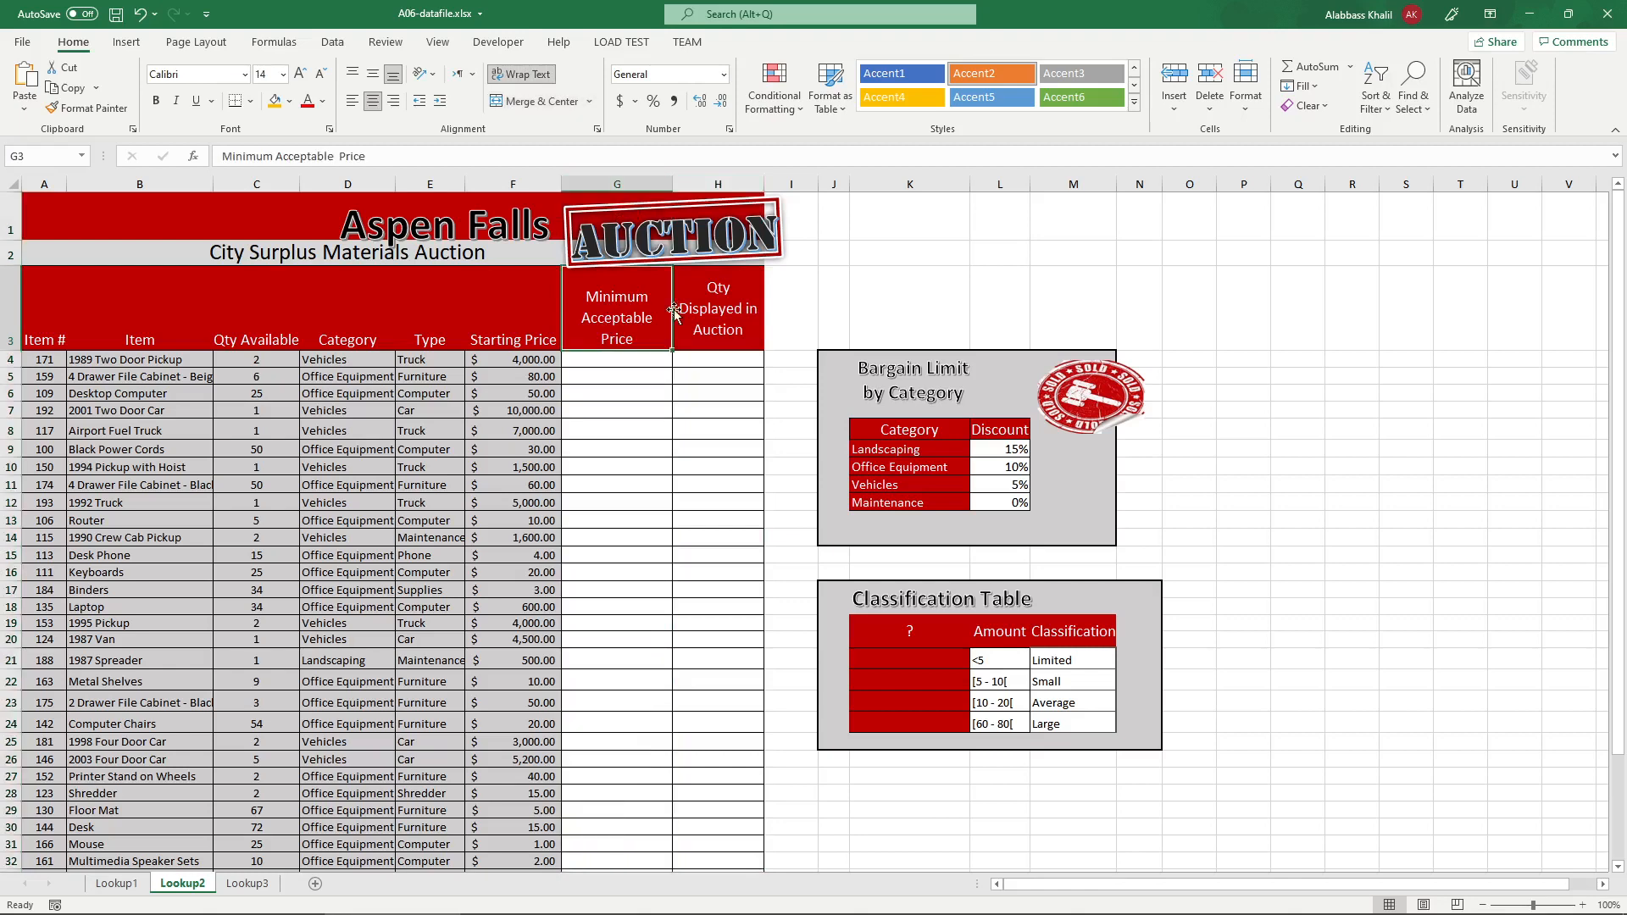
click(939, 448)
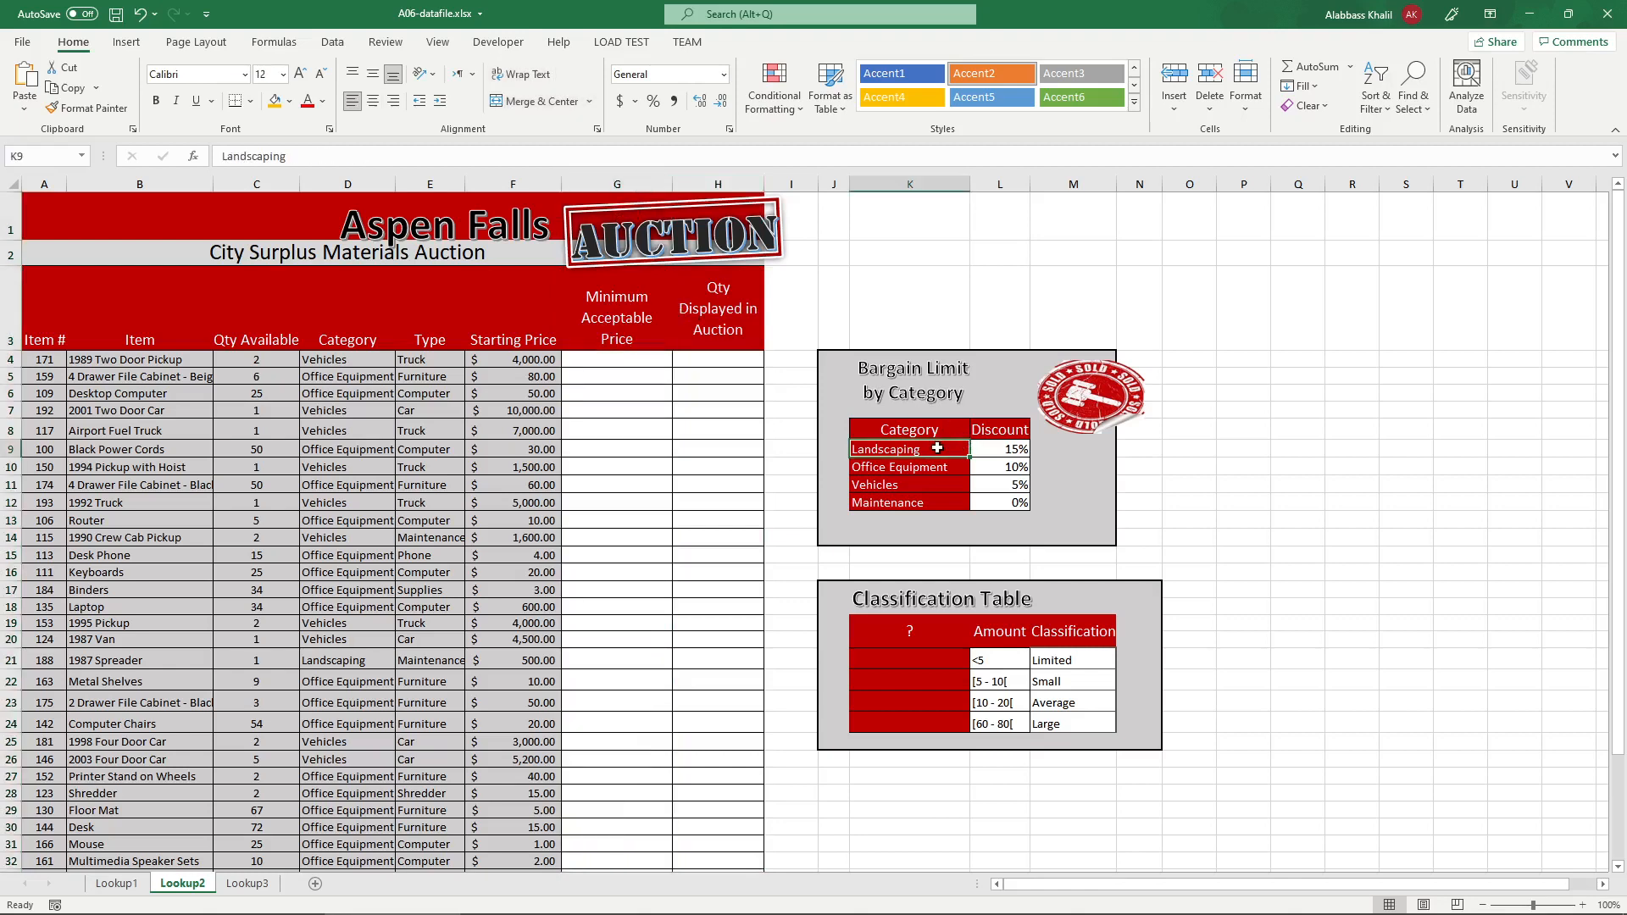
click(1008, 451)
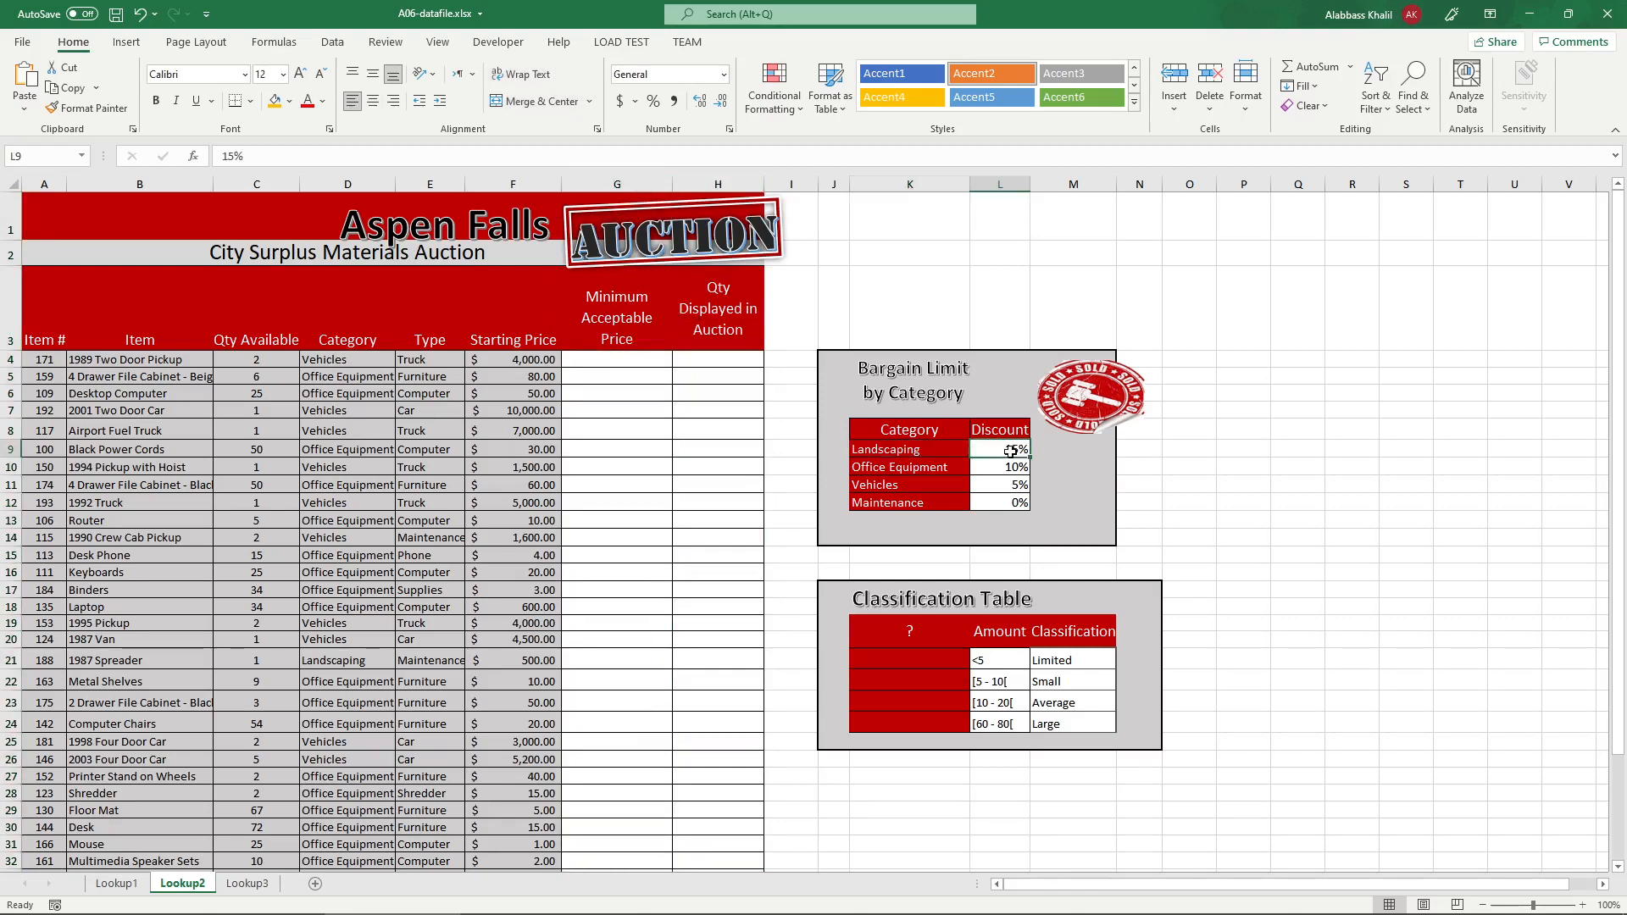
click(890, 465)
click(890, 448)
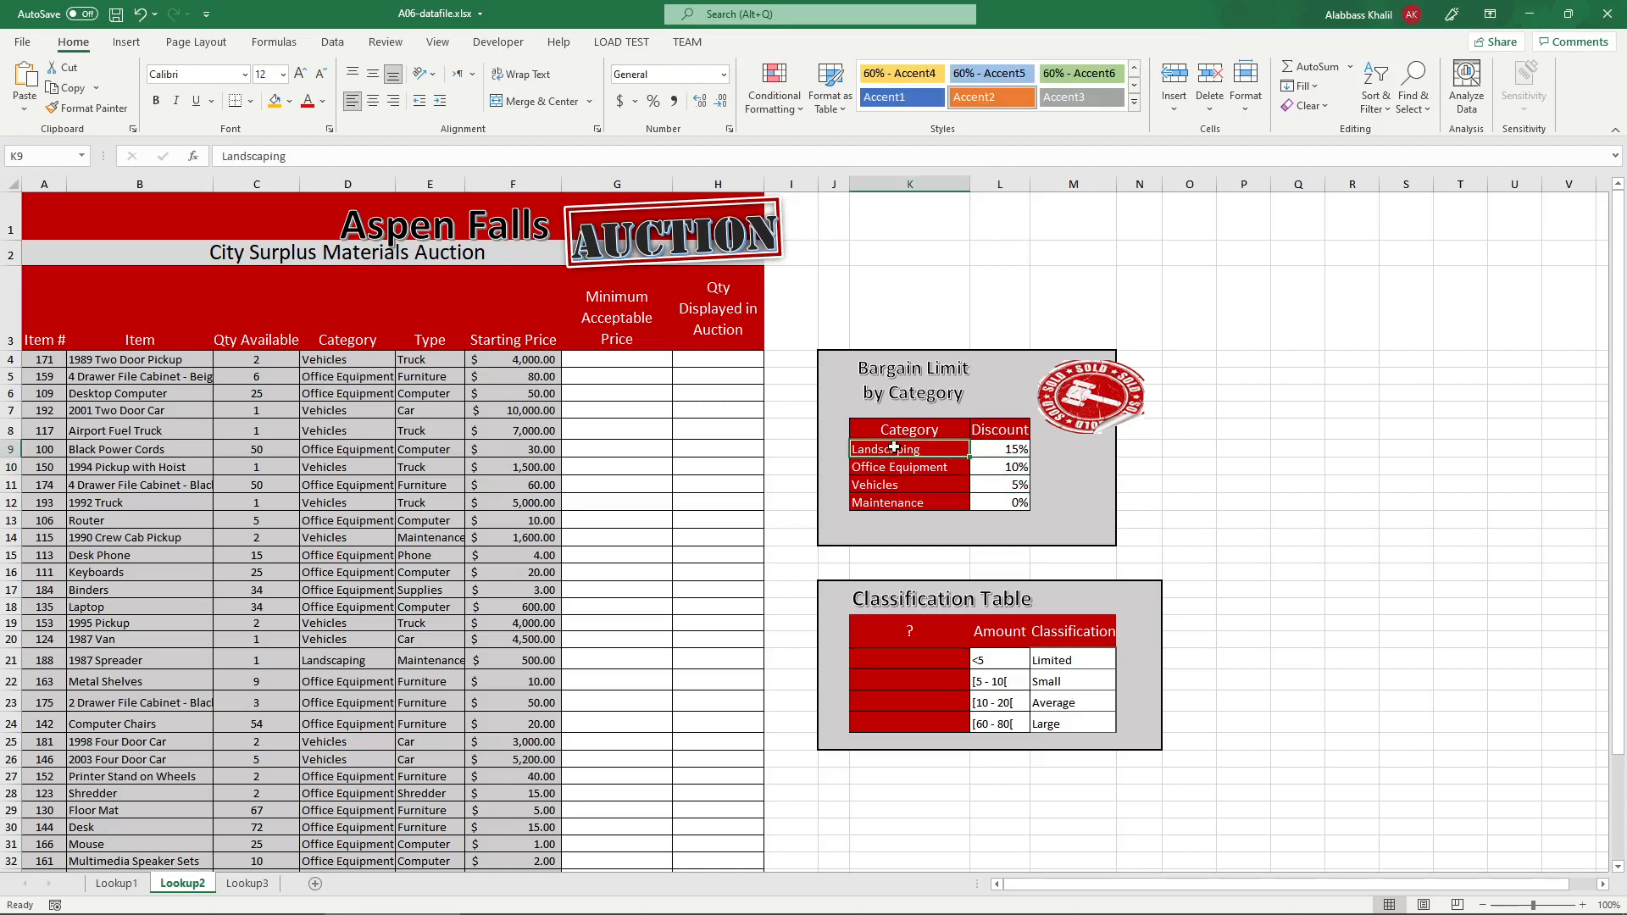
click(1005, 447)
click(915, 466)
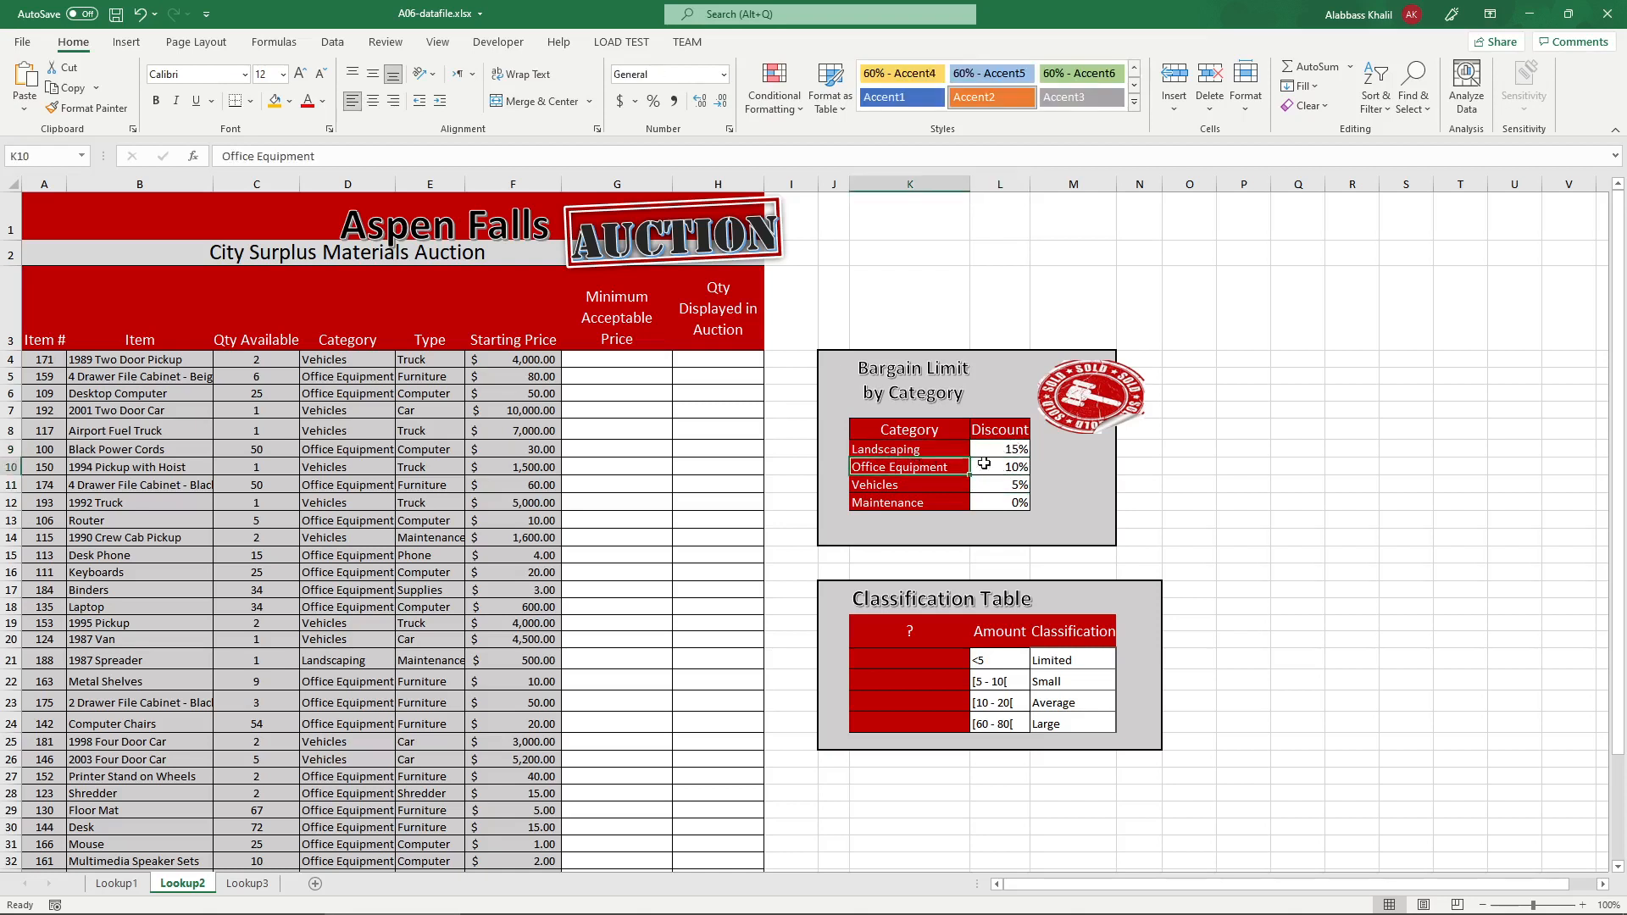
click(1013, 466)
click(941, 483)
click(891, 503)
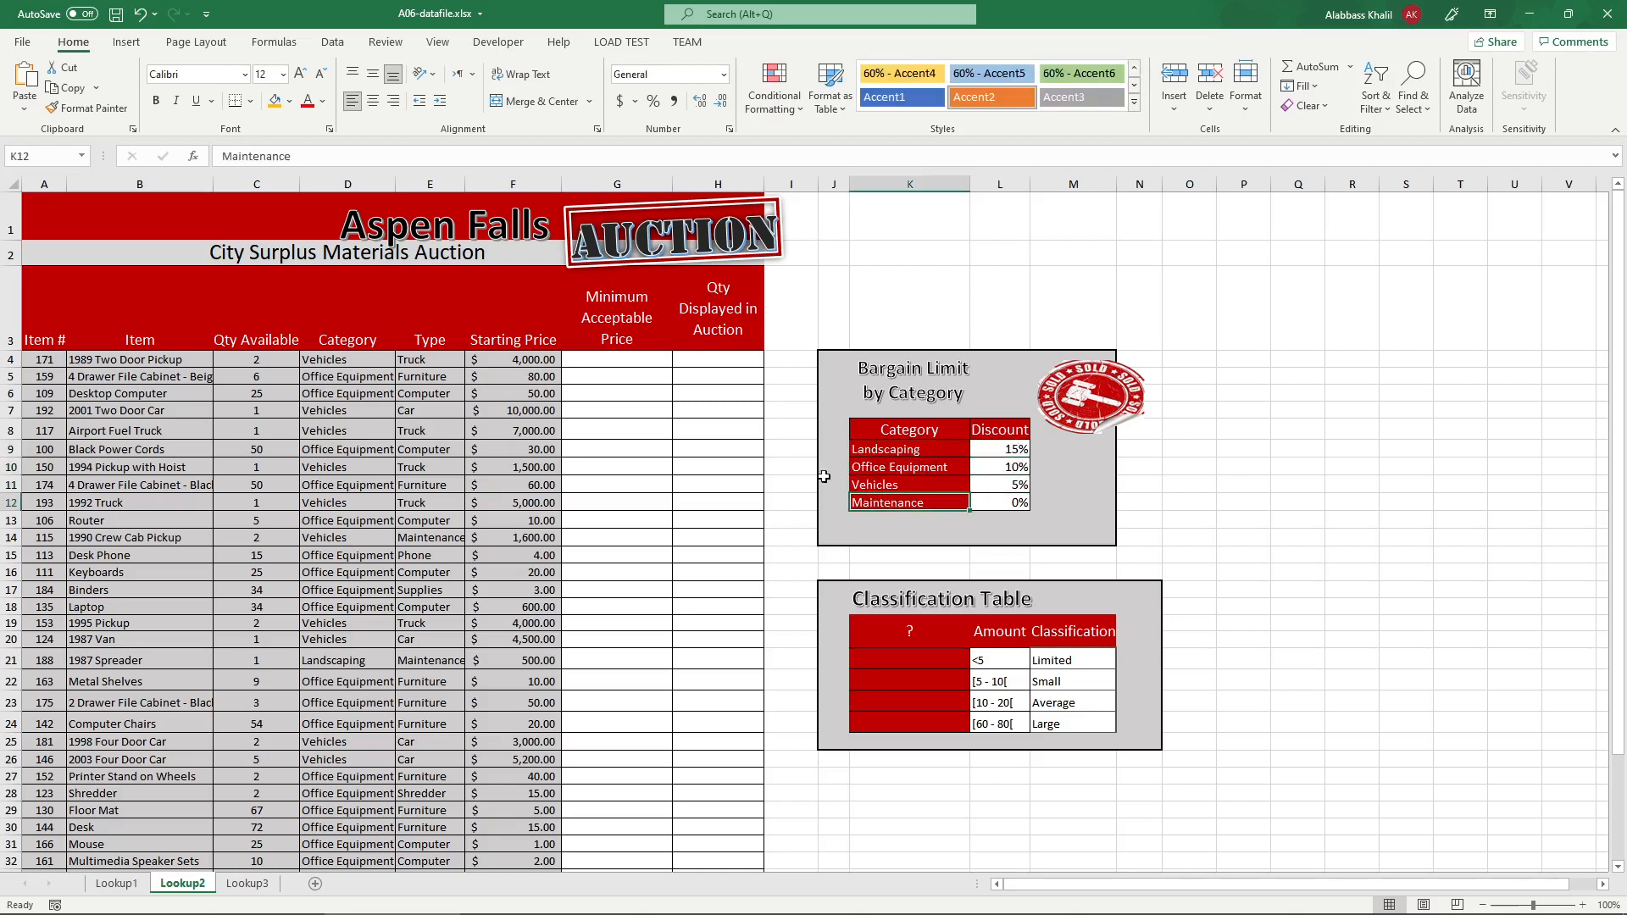
click(634, 360)
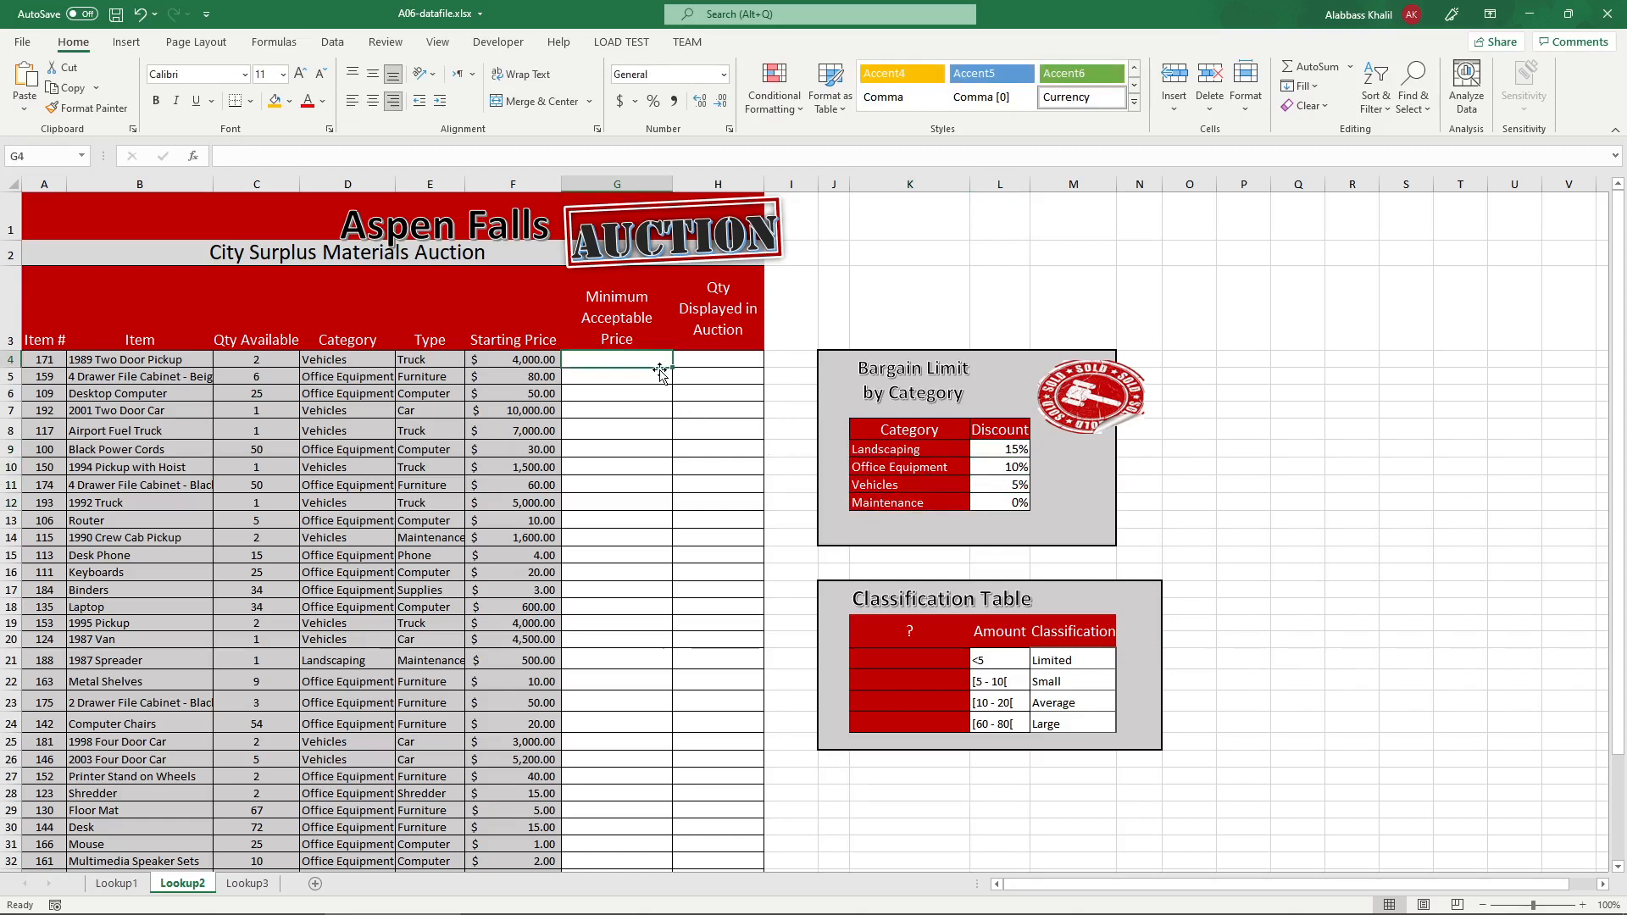
text(=if)
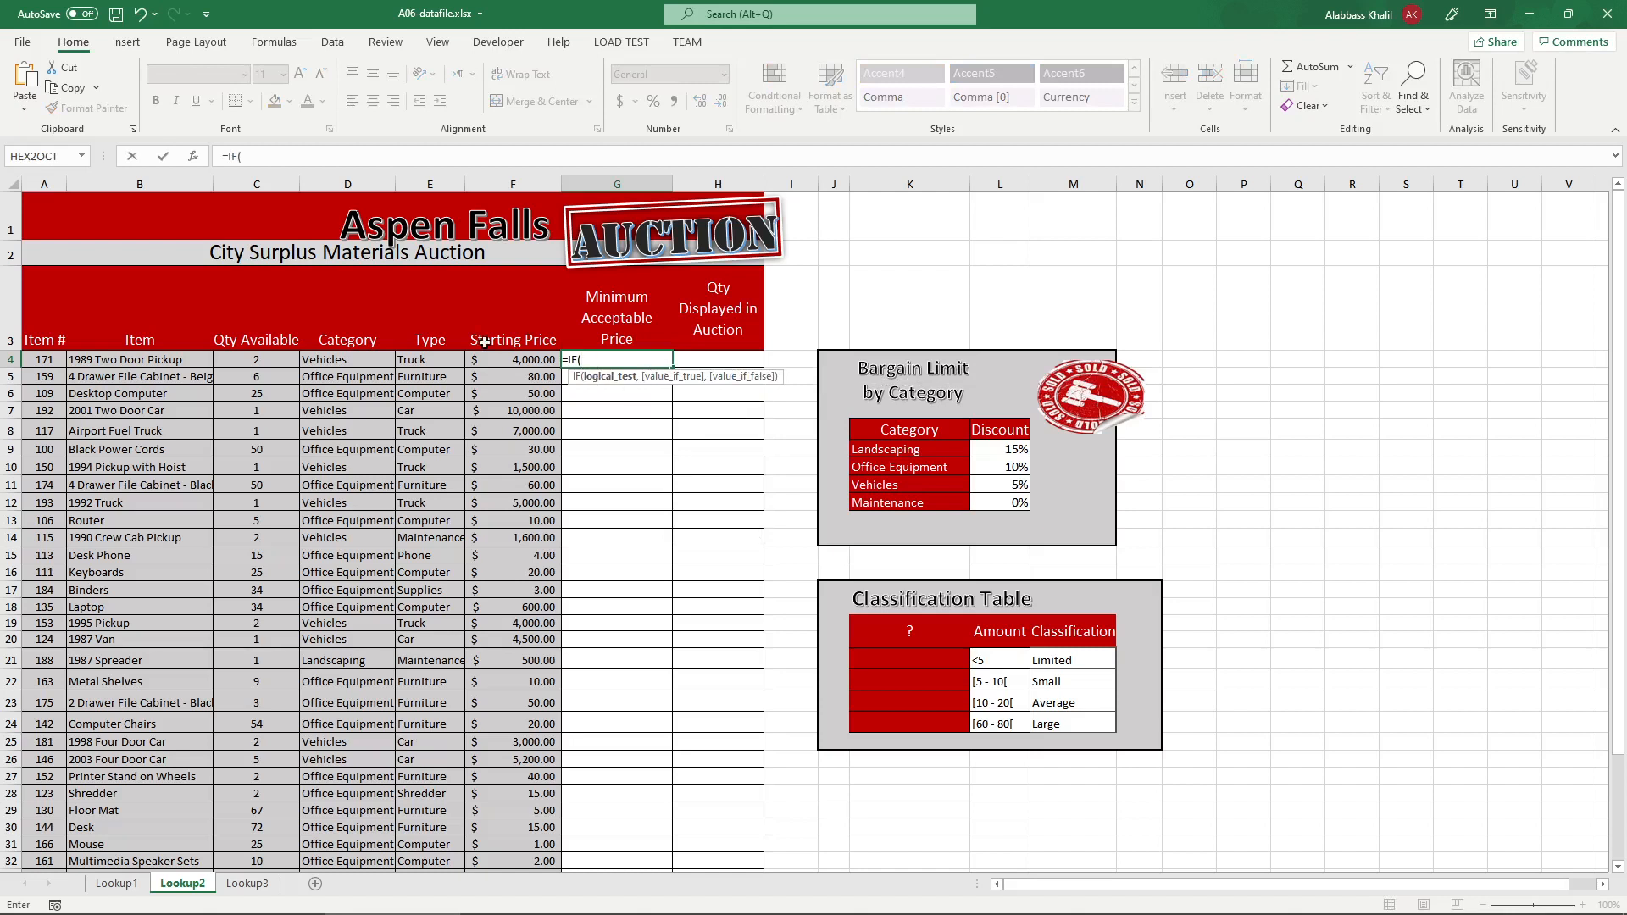
click(366, 360)
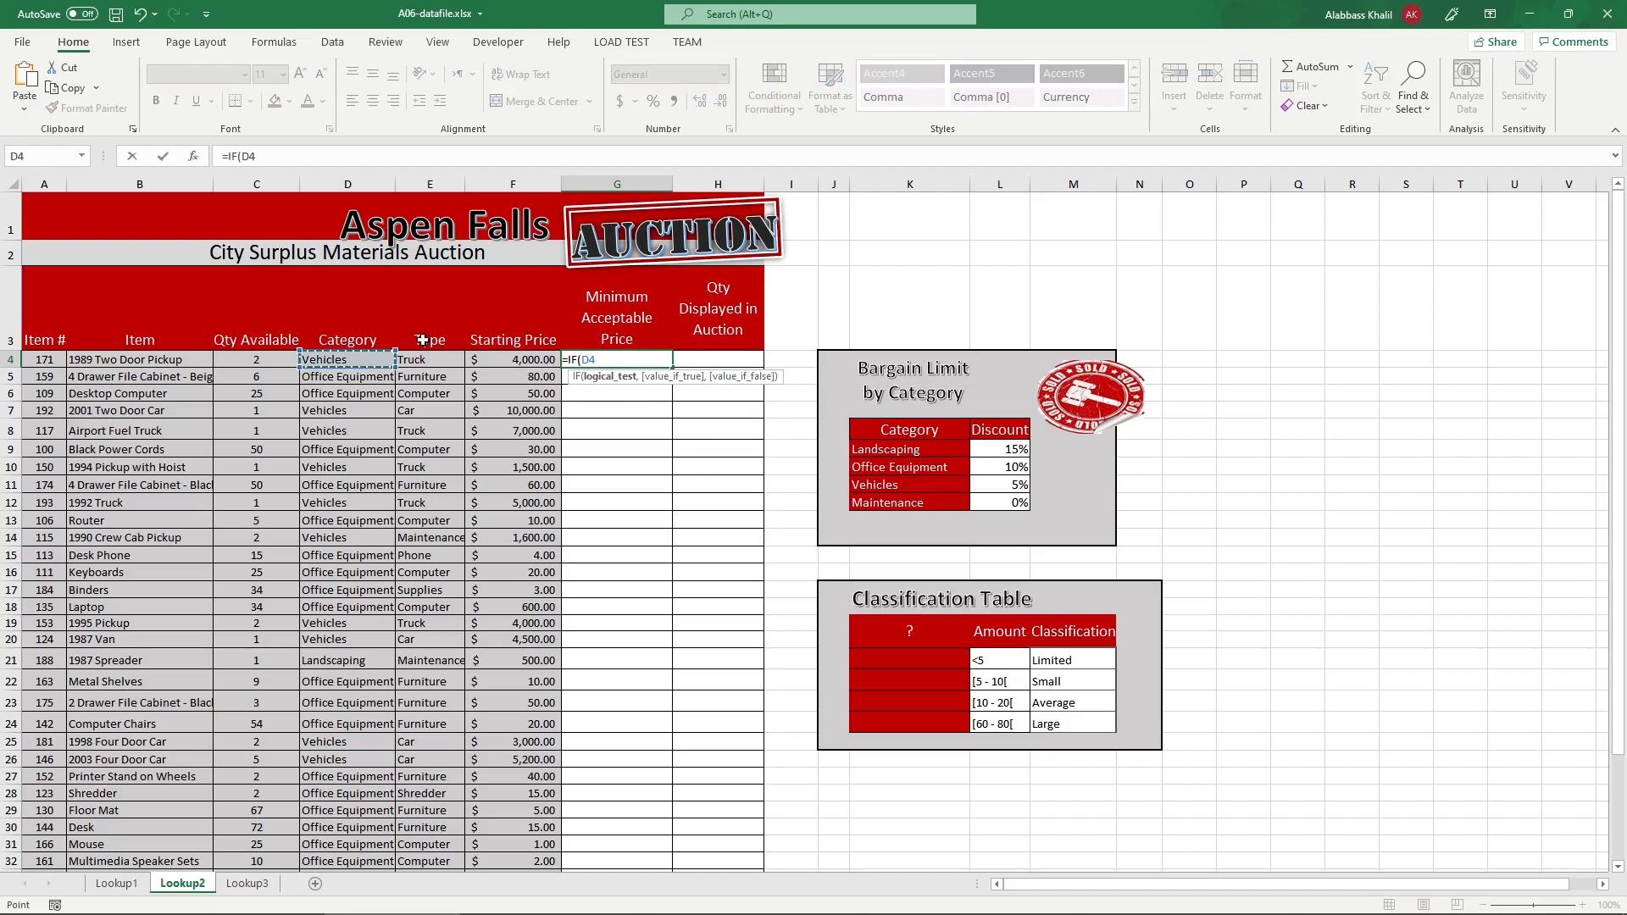
text(="Vechicles",)
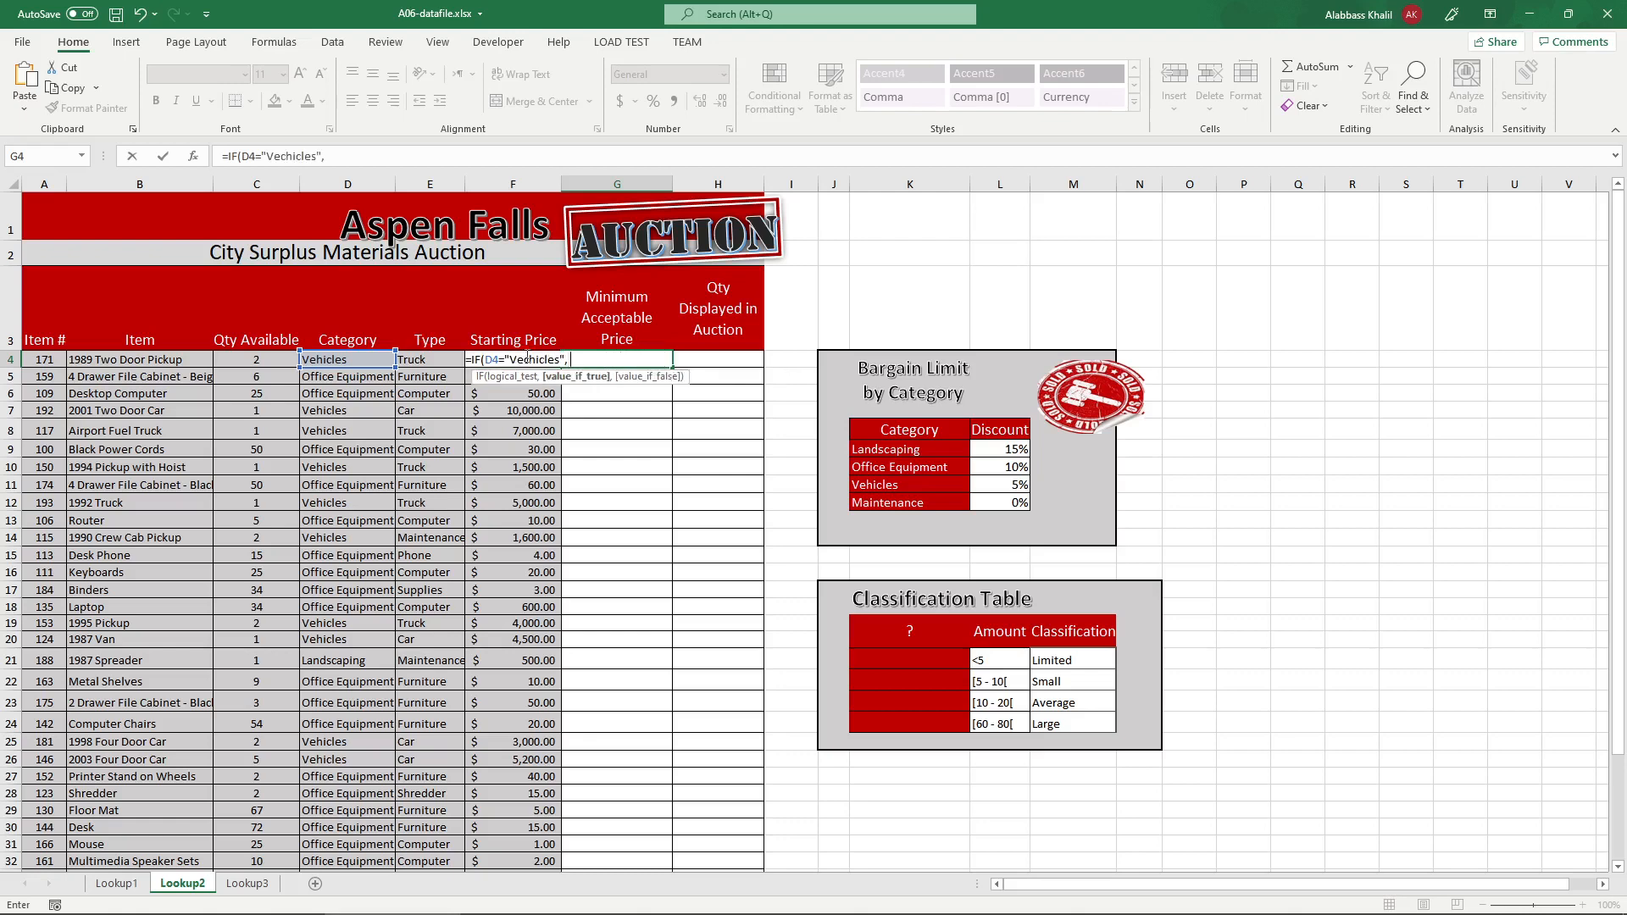
click(1007, 488)
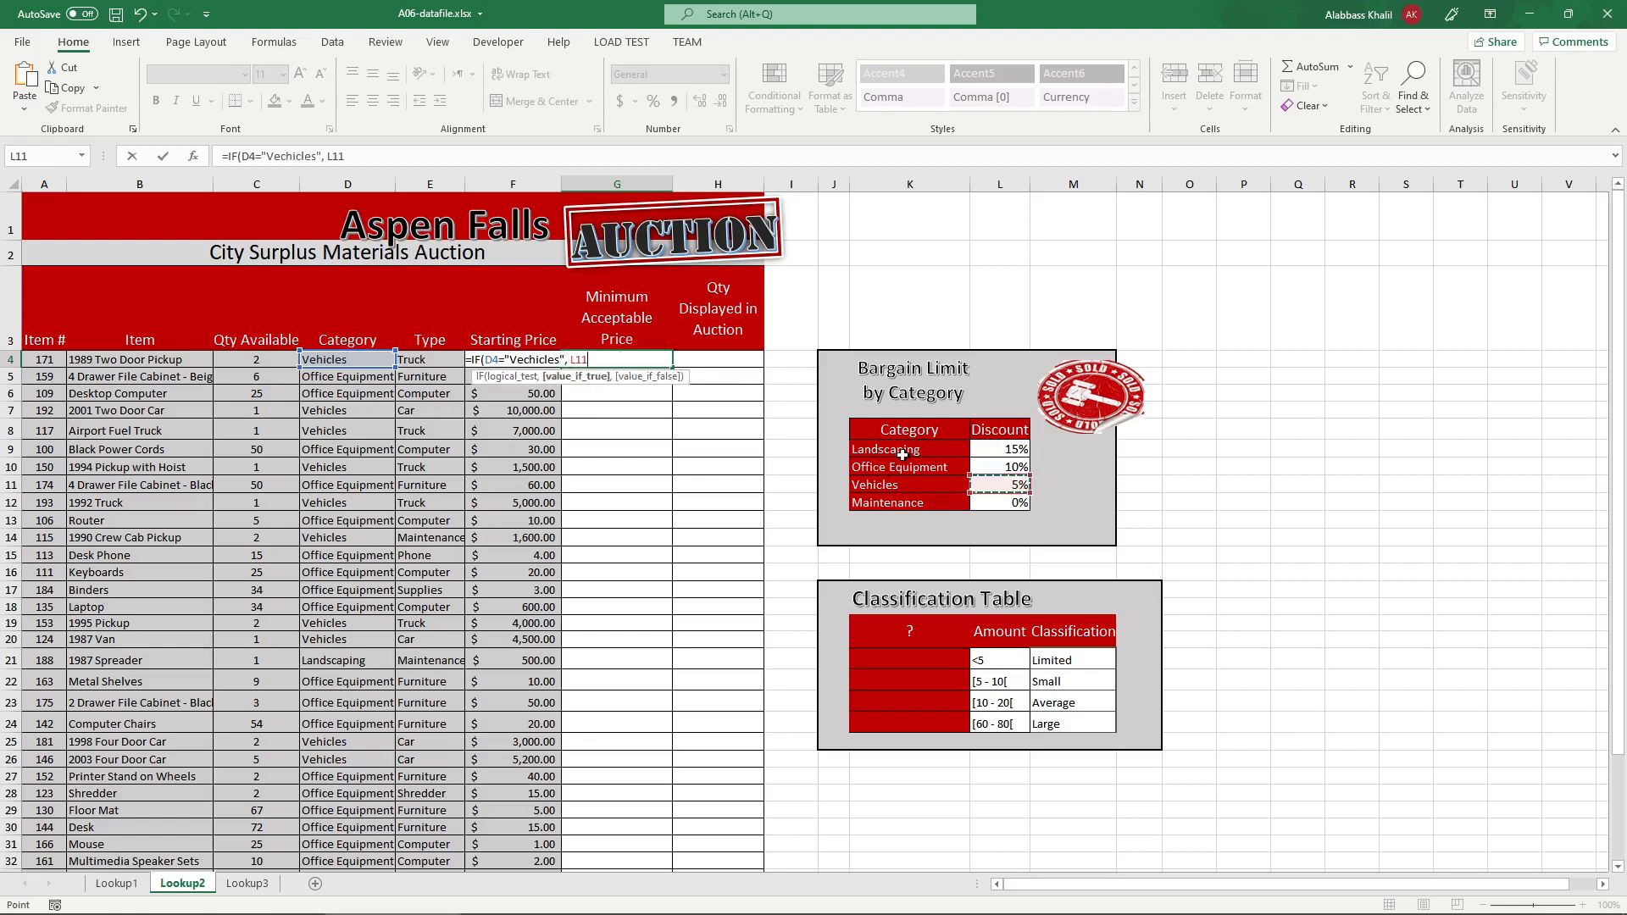
text(*F4)
key(BackSpace)
key(BackSpace)
key(BackSpace)
key(BackSpace)
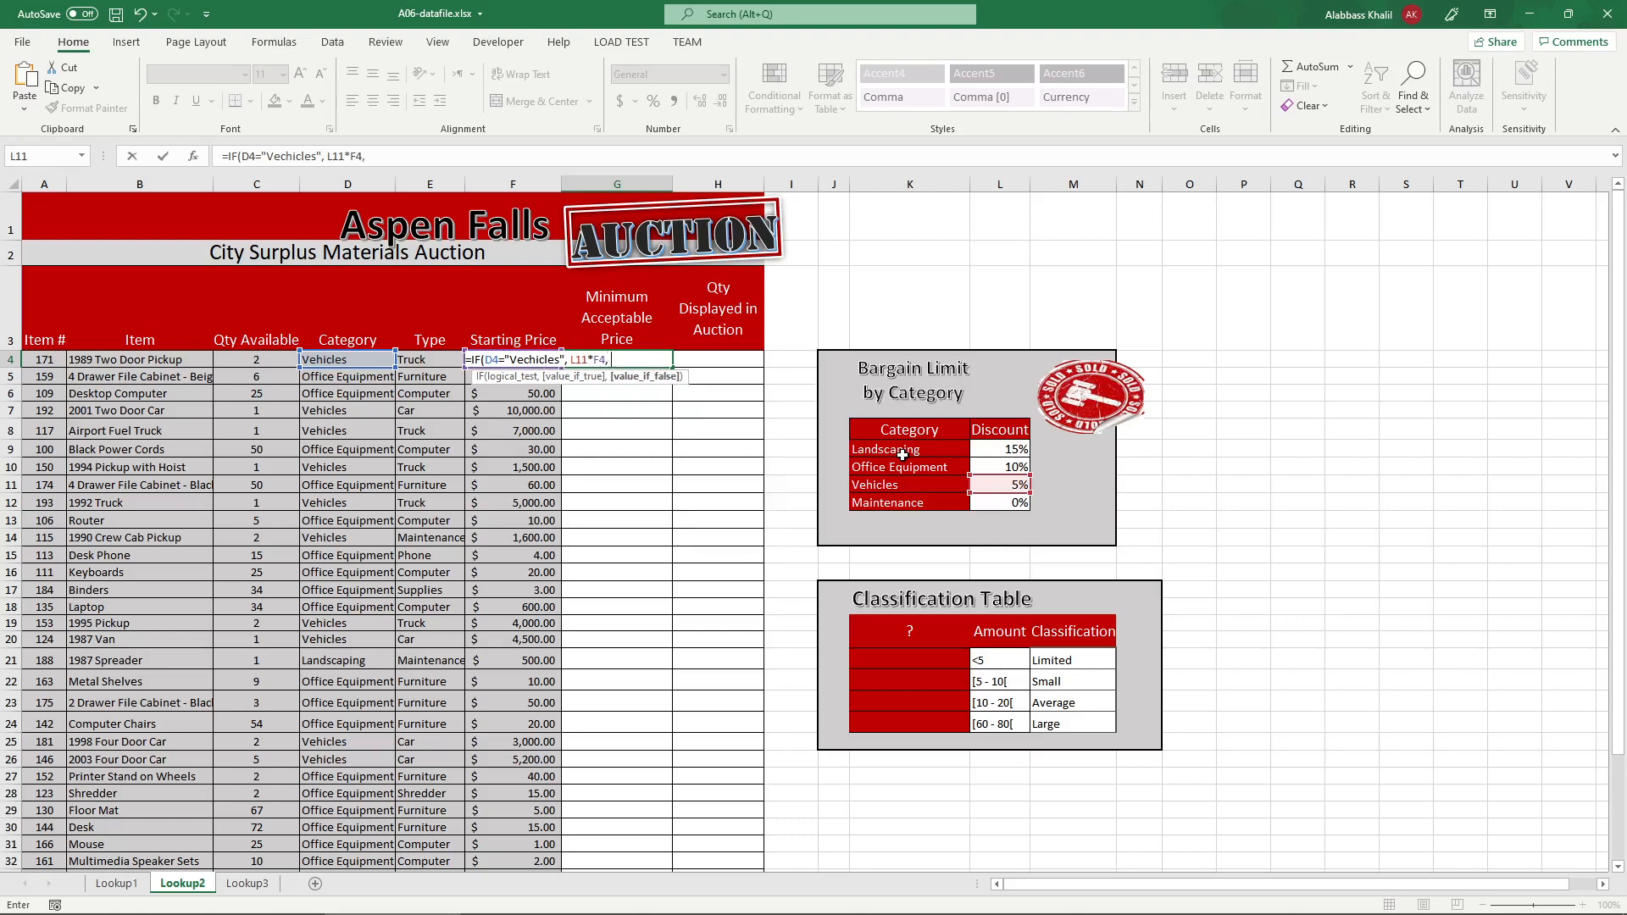
key(BackSpace)
key(BackSpace)
key(BackSpace)
key(BackSpace)
key(BackSpace)
key(BackSpace)
key(BackSpace)
key(BackSpace)
key(BackSpace)
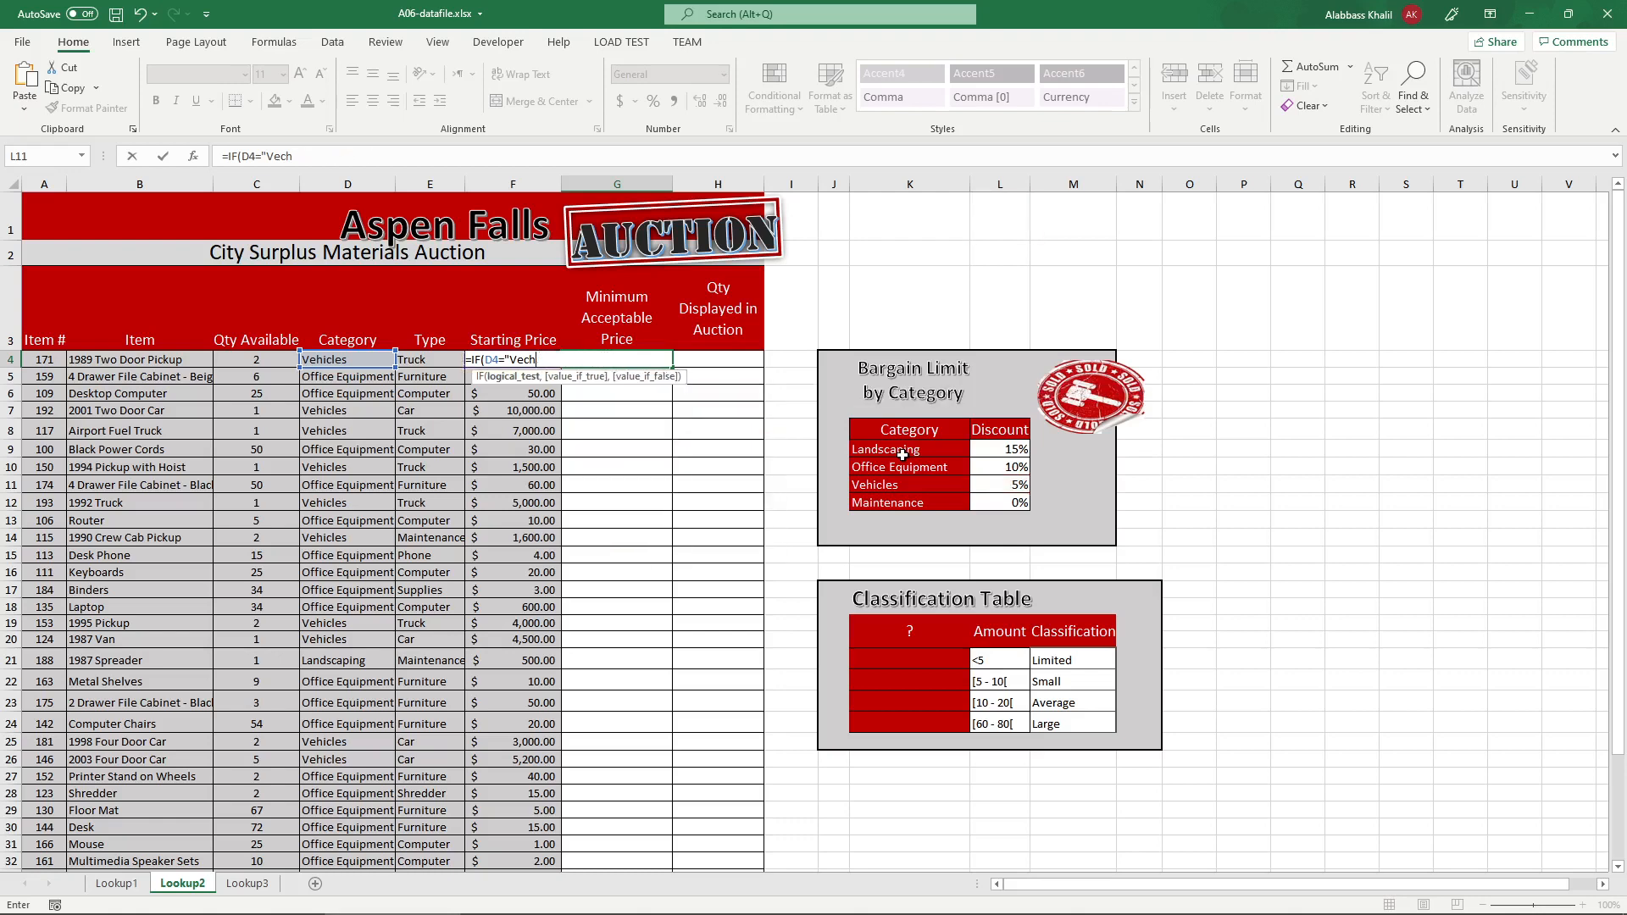
key(BackSpace)
key(BackSpace)
key(BackSpace)
key(BackSpace)
key(BackSpace)
key(BackSpace)
key(BackSpace)
key(BackSpace)
key(BackSpace)
key(BackSpace)
key(BackSpace)
key(BackSpace)
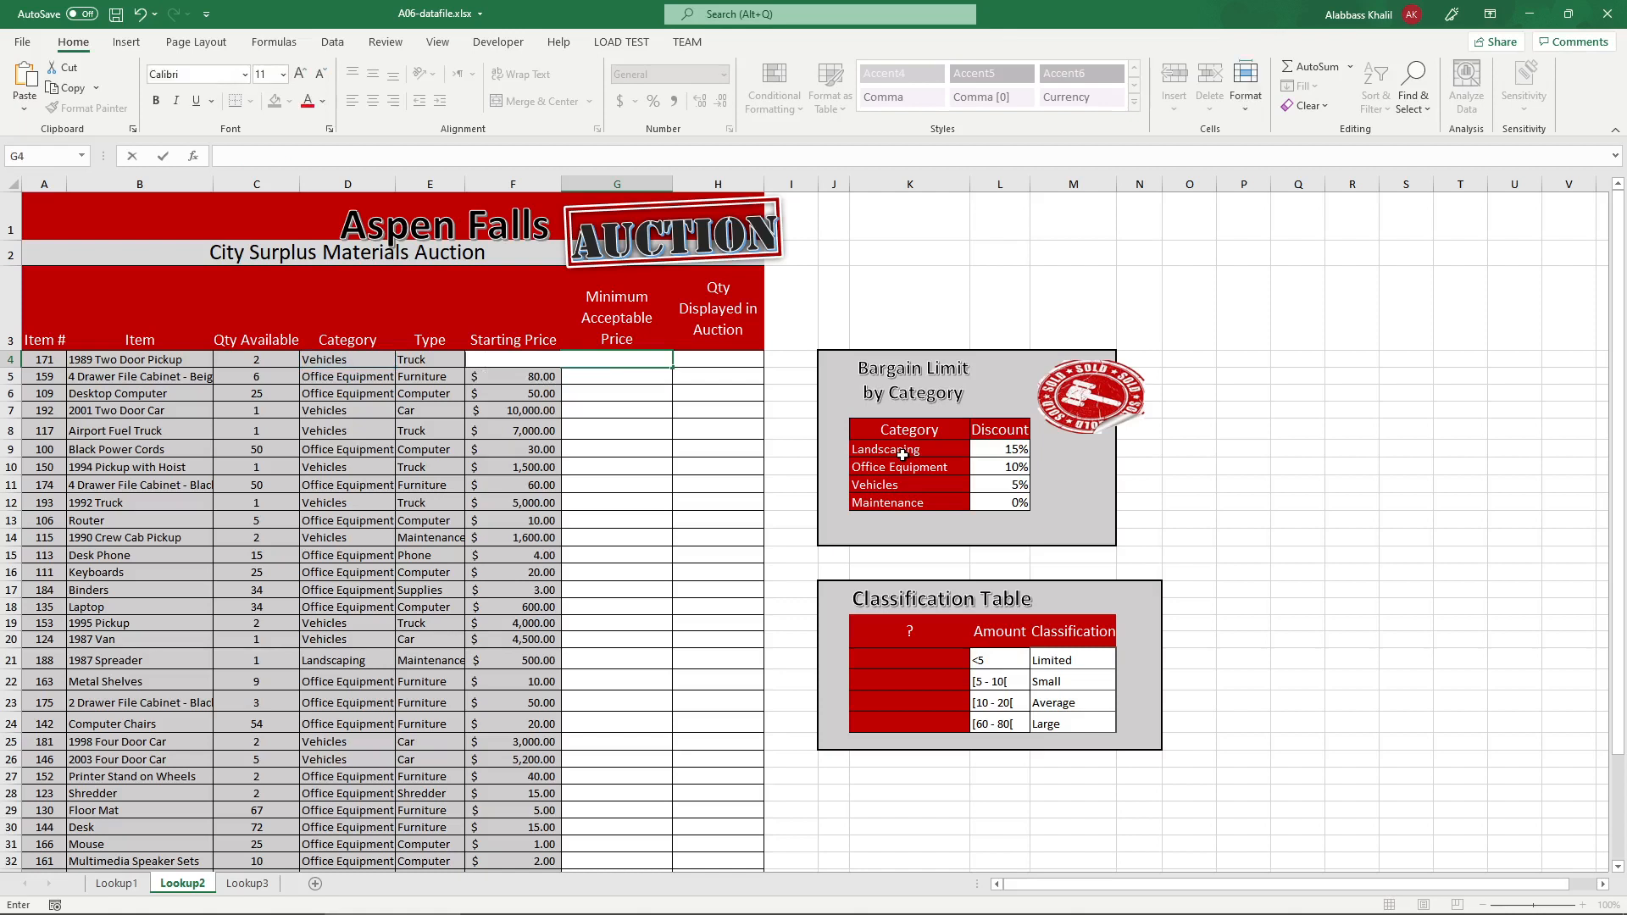
key(Escape)
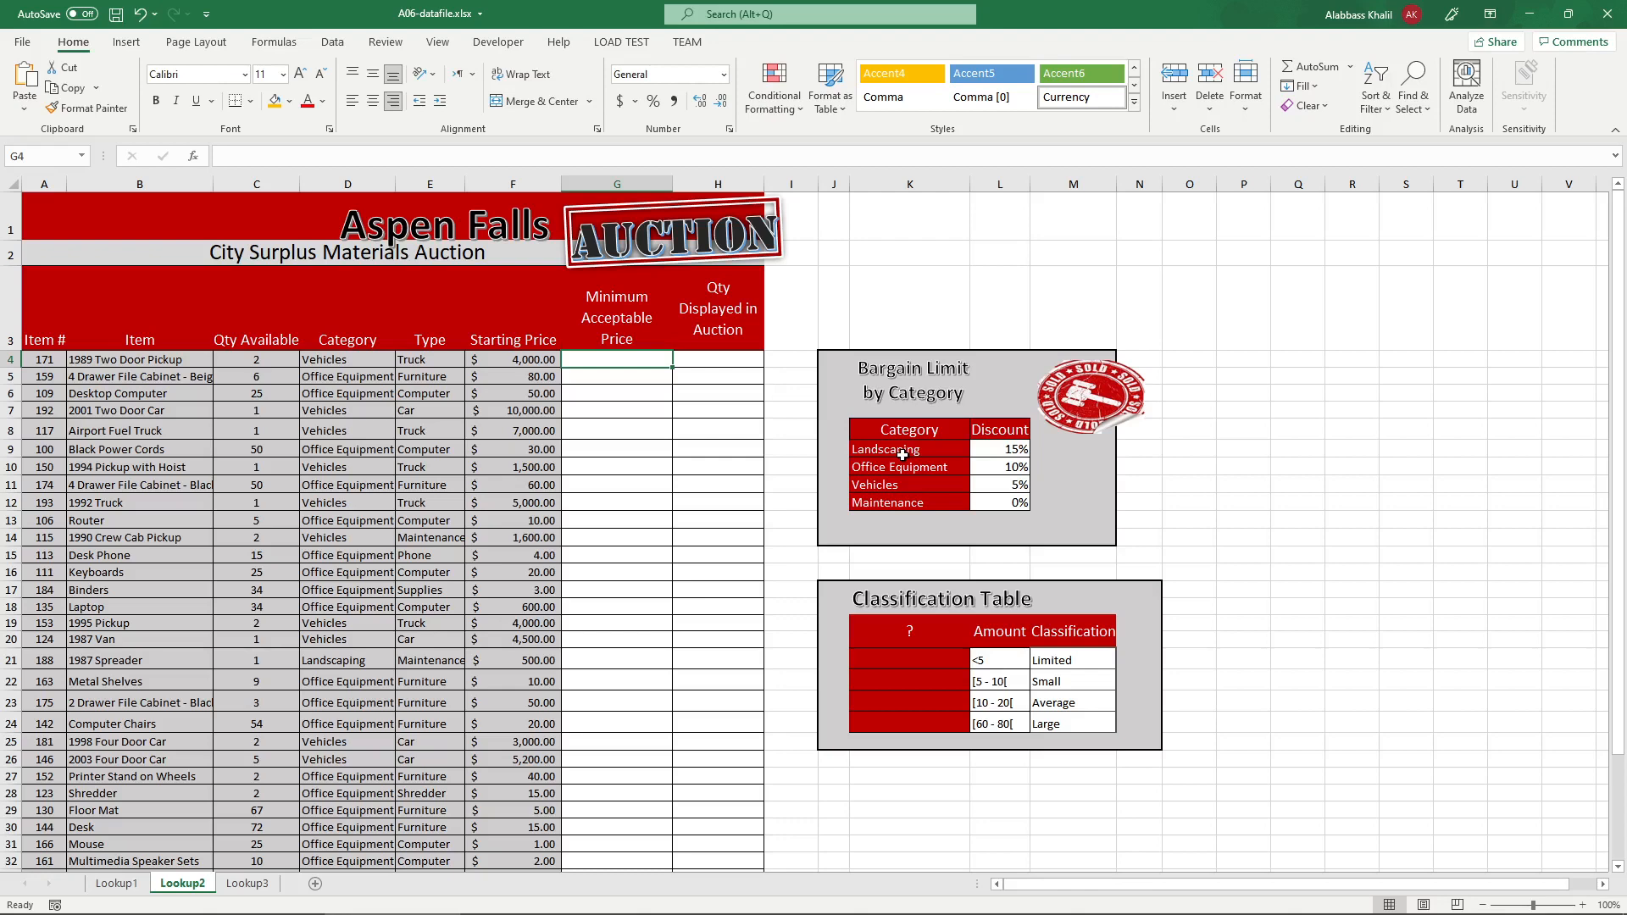
- Enter =VLOOKUP(D4, K9:L12, 2, FALSE) in G4 to look up the first item's category discount
text(=VLOOKUP()
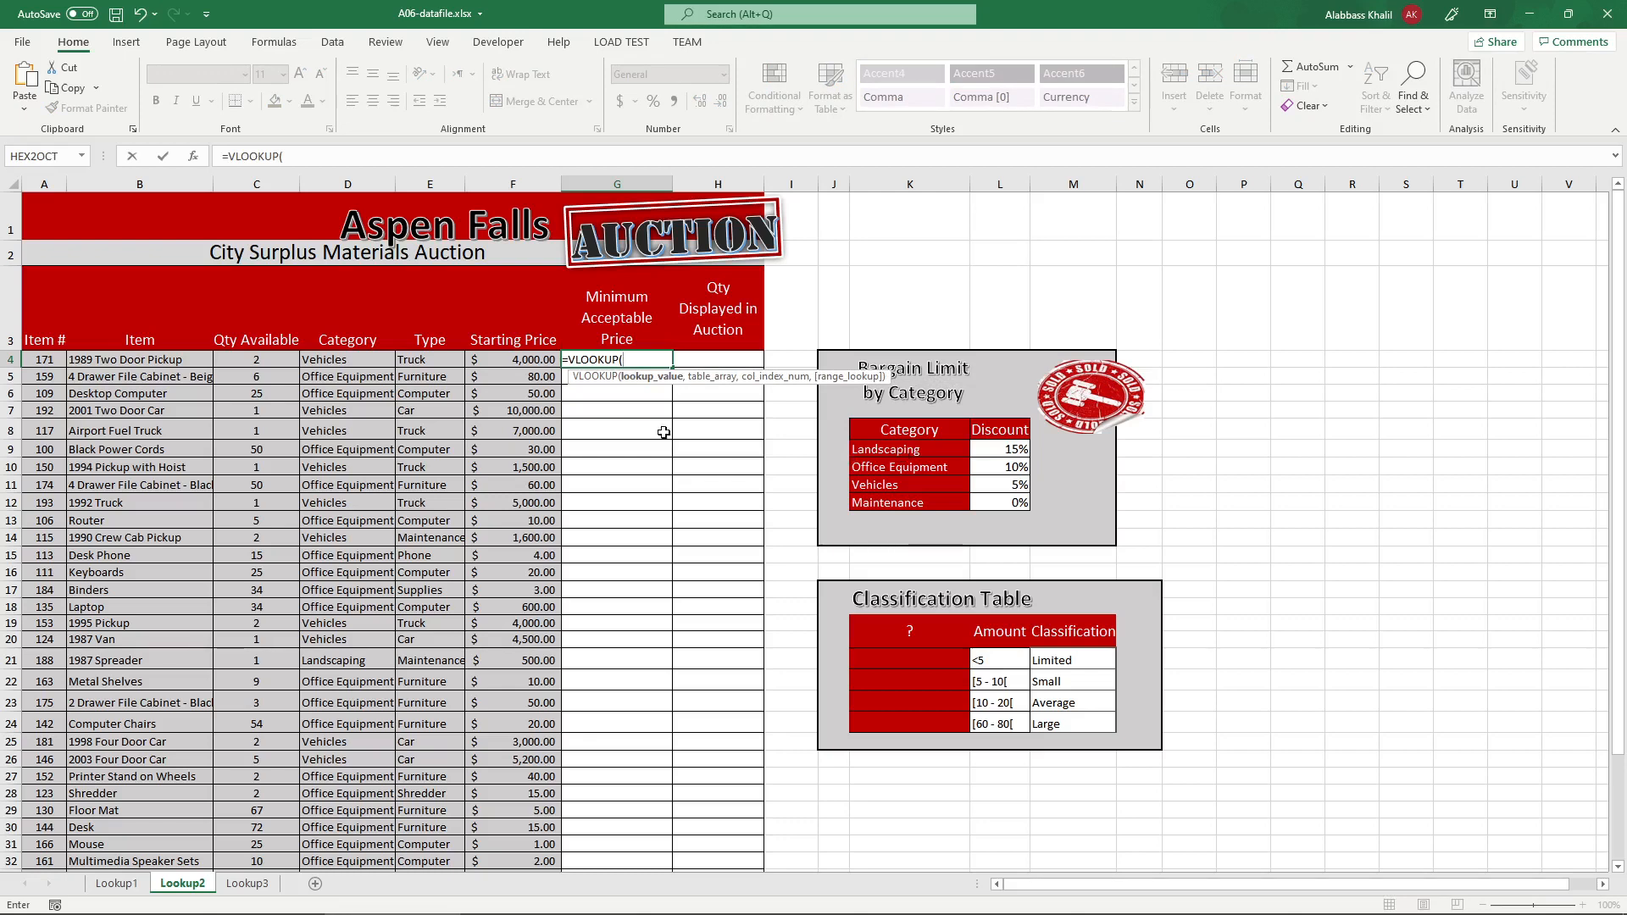
click(336, 360)
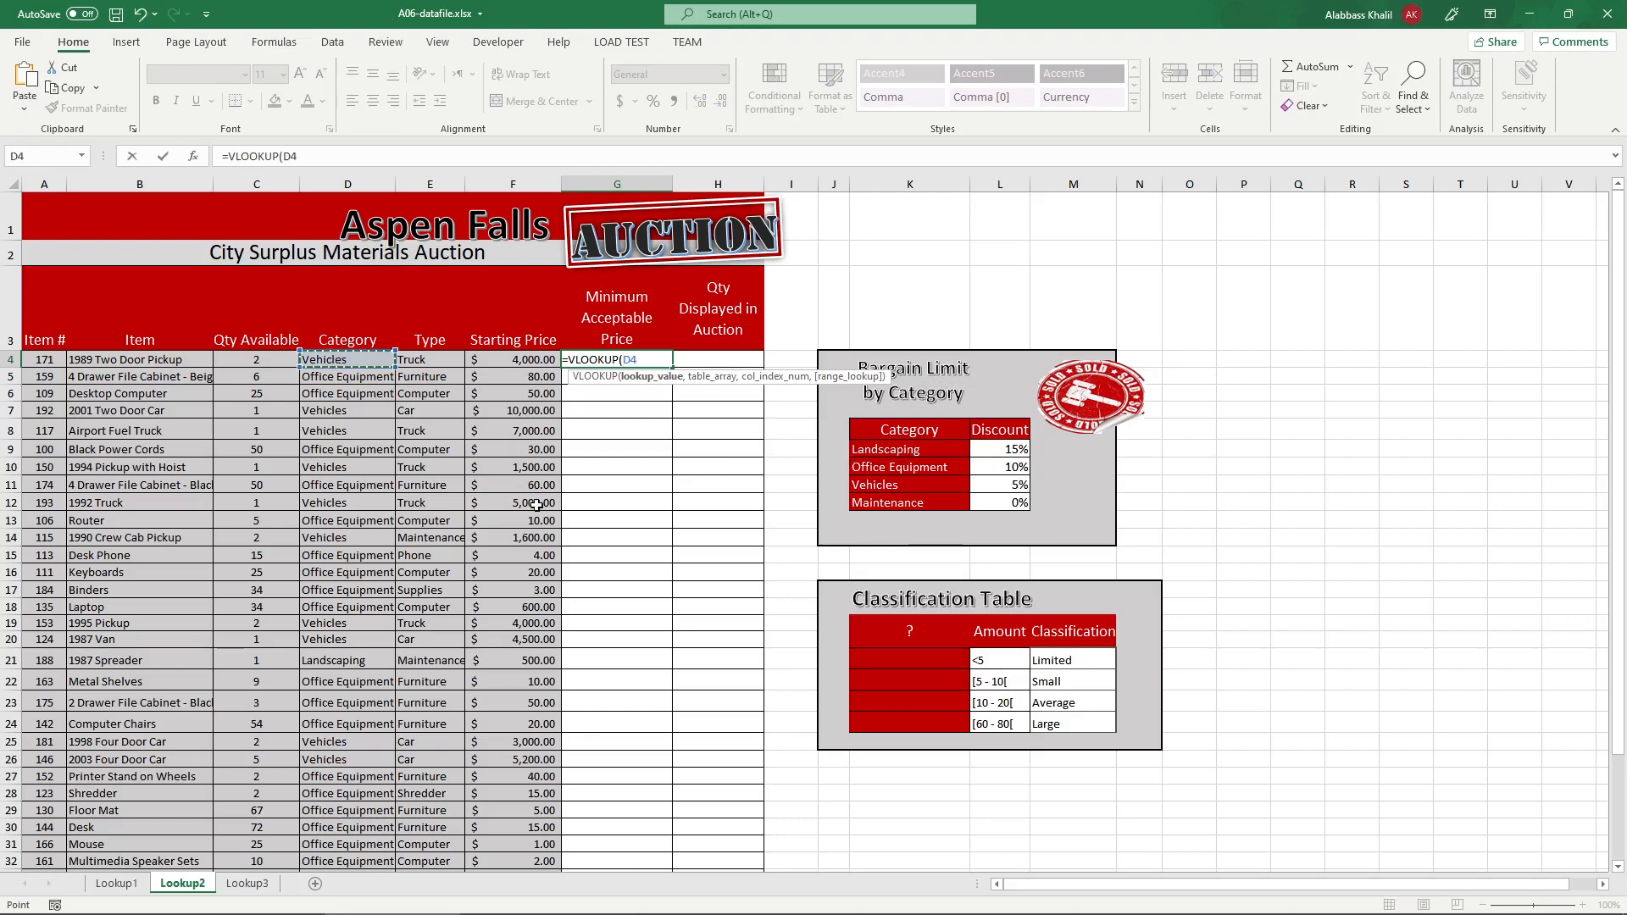
text(,)
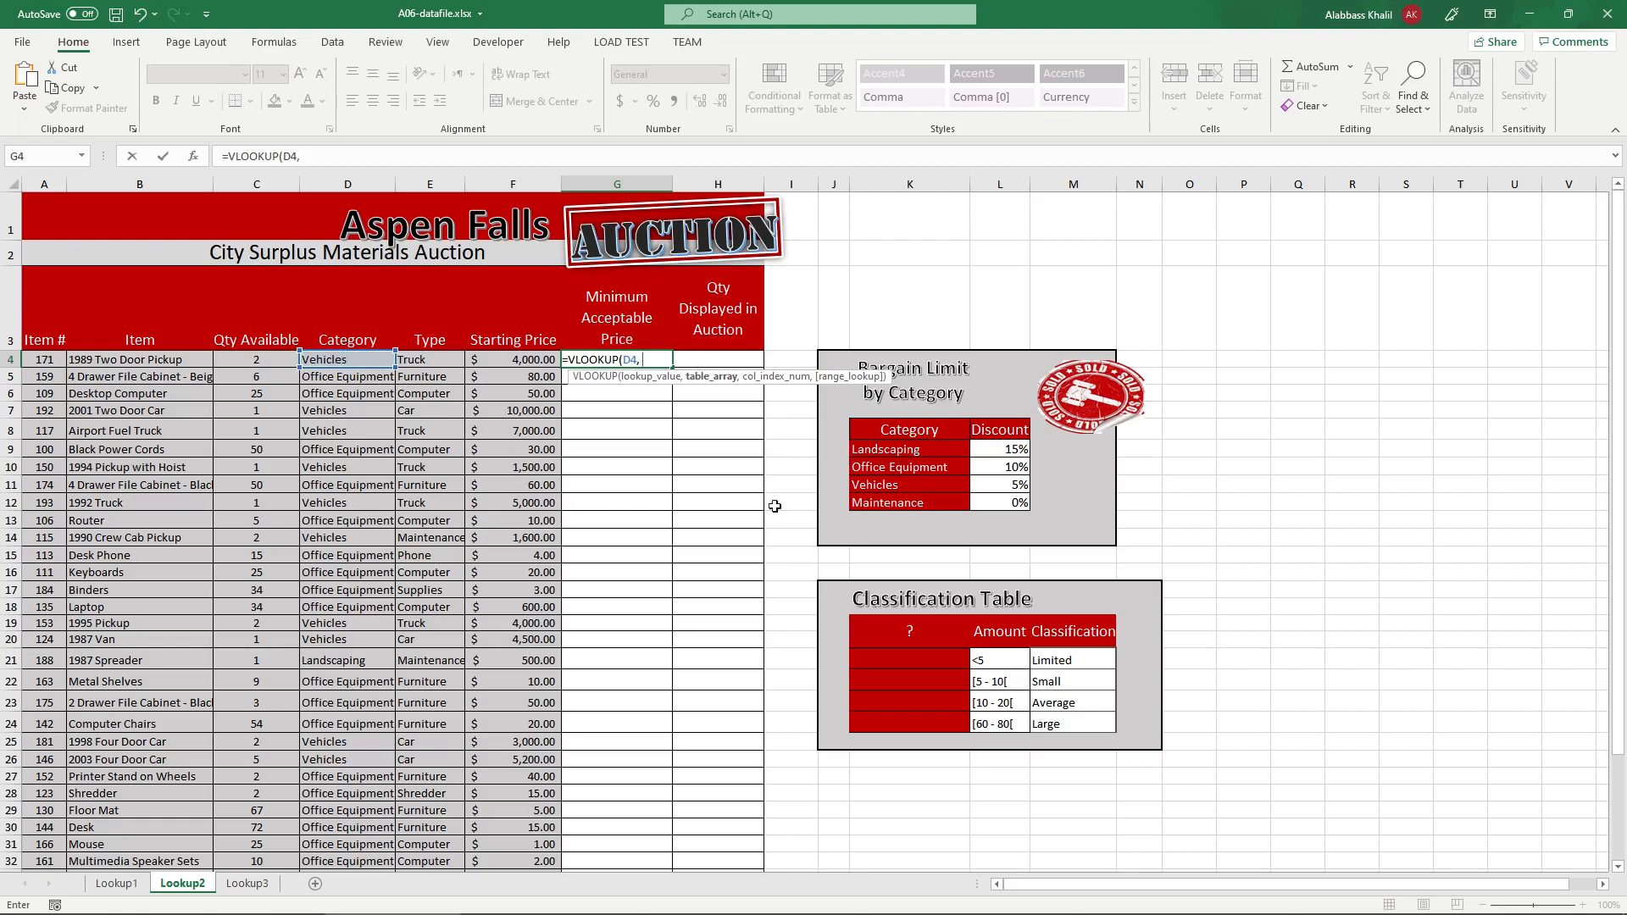
drag(939, 452, 1007, 512)
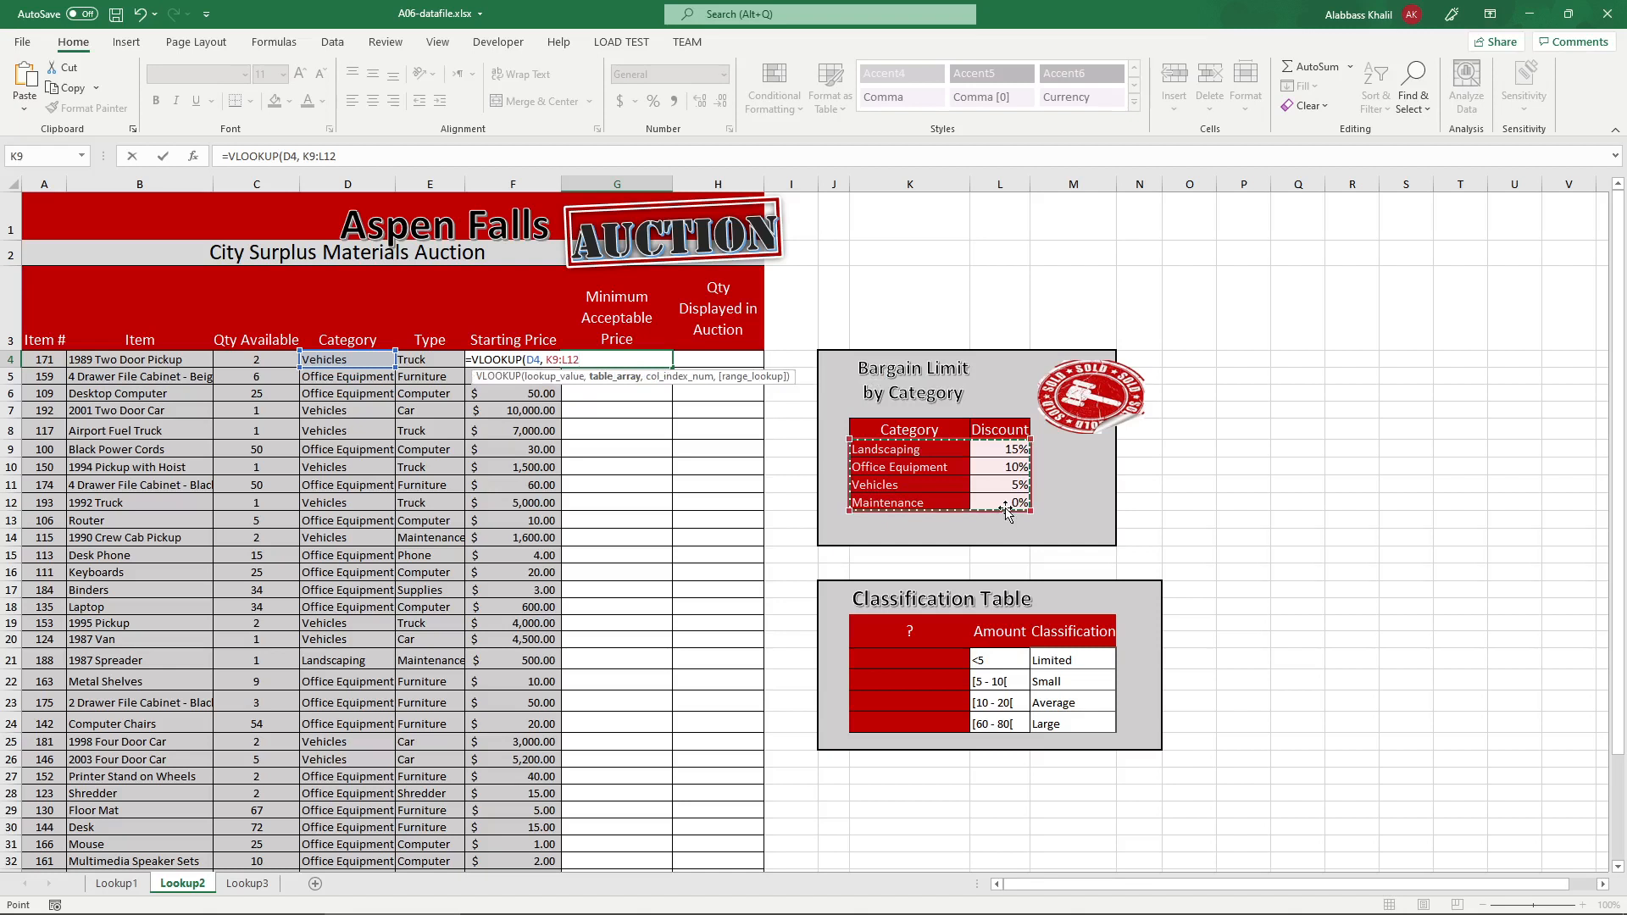
text(,)
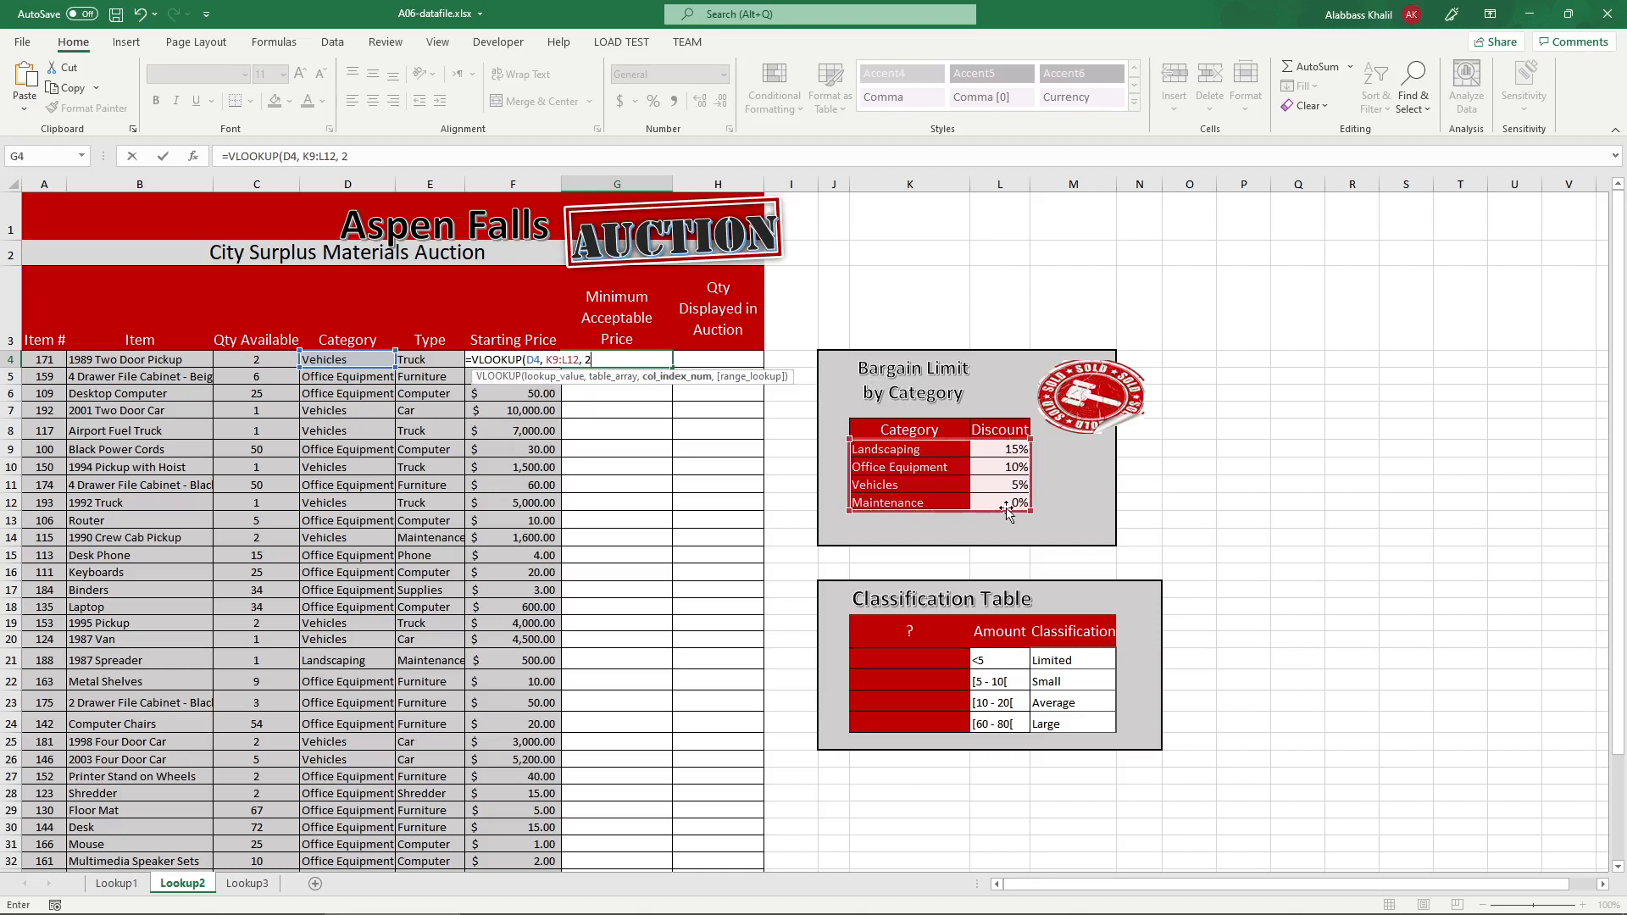
text( 2,)
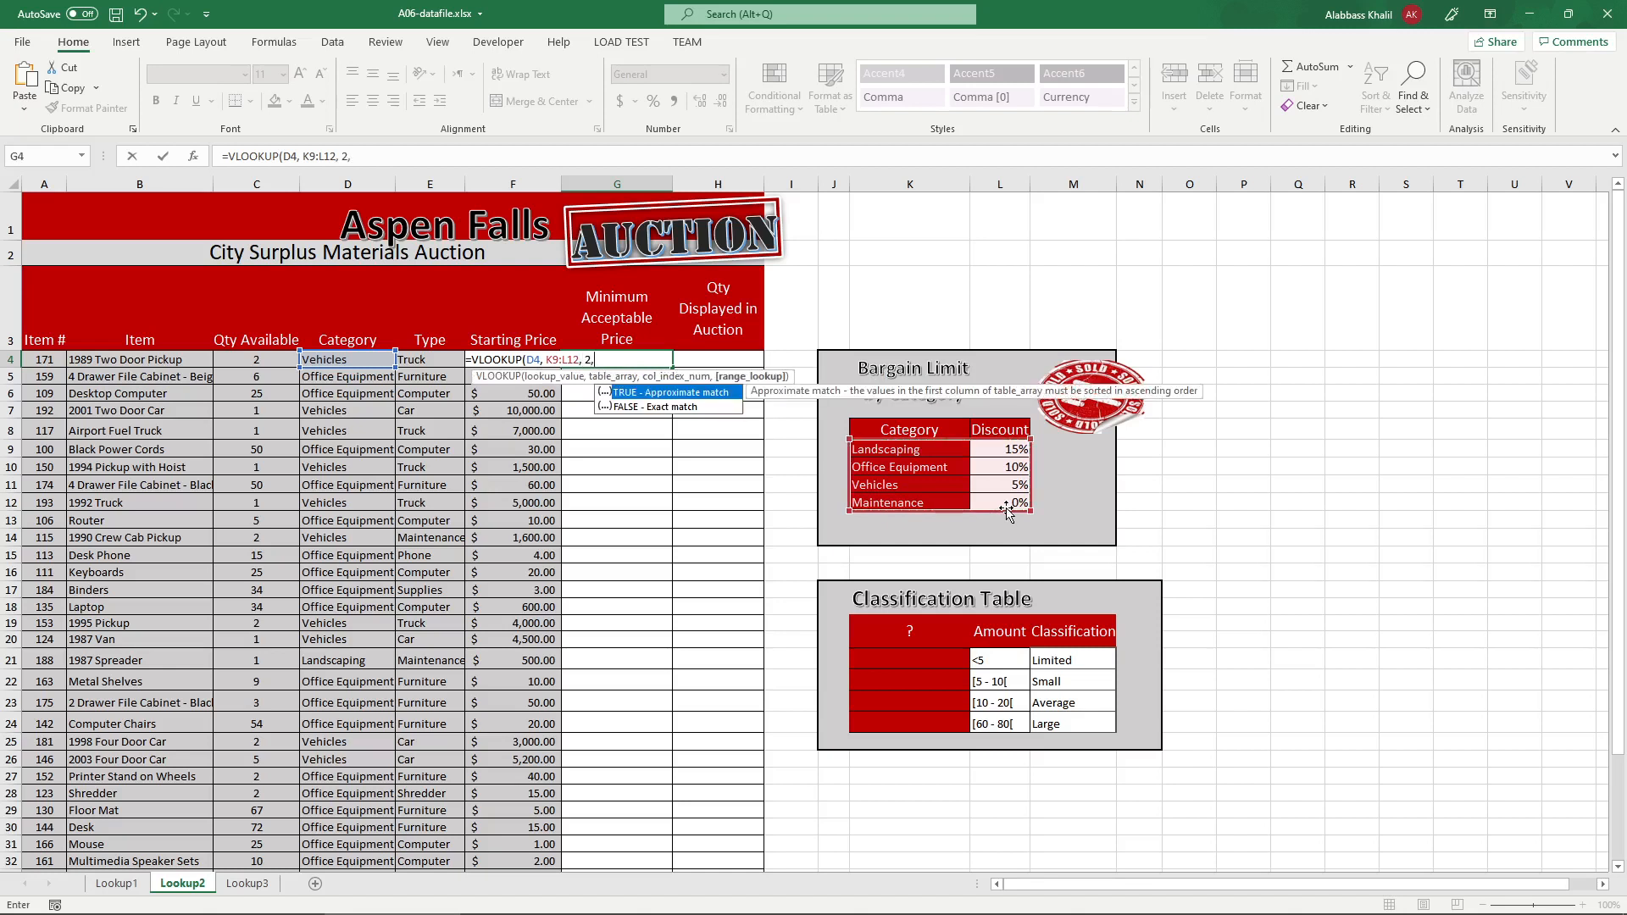
text( false))
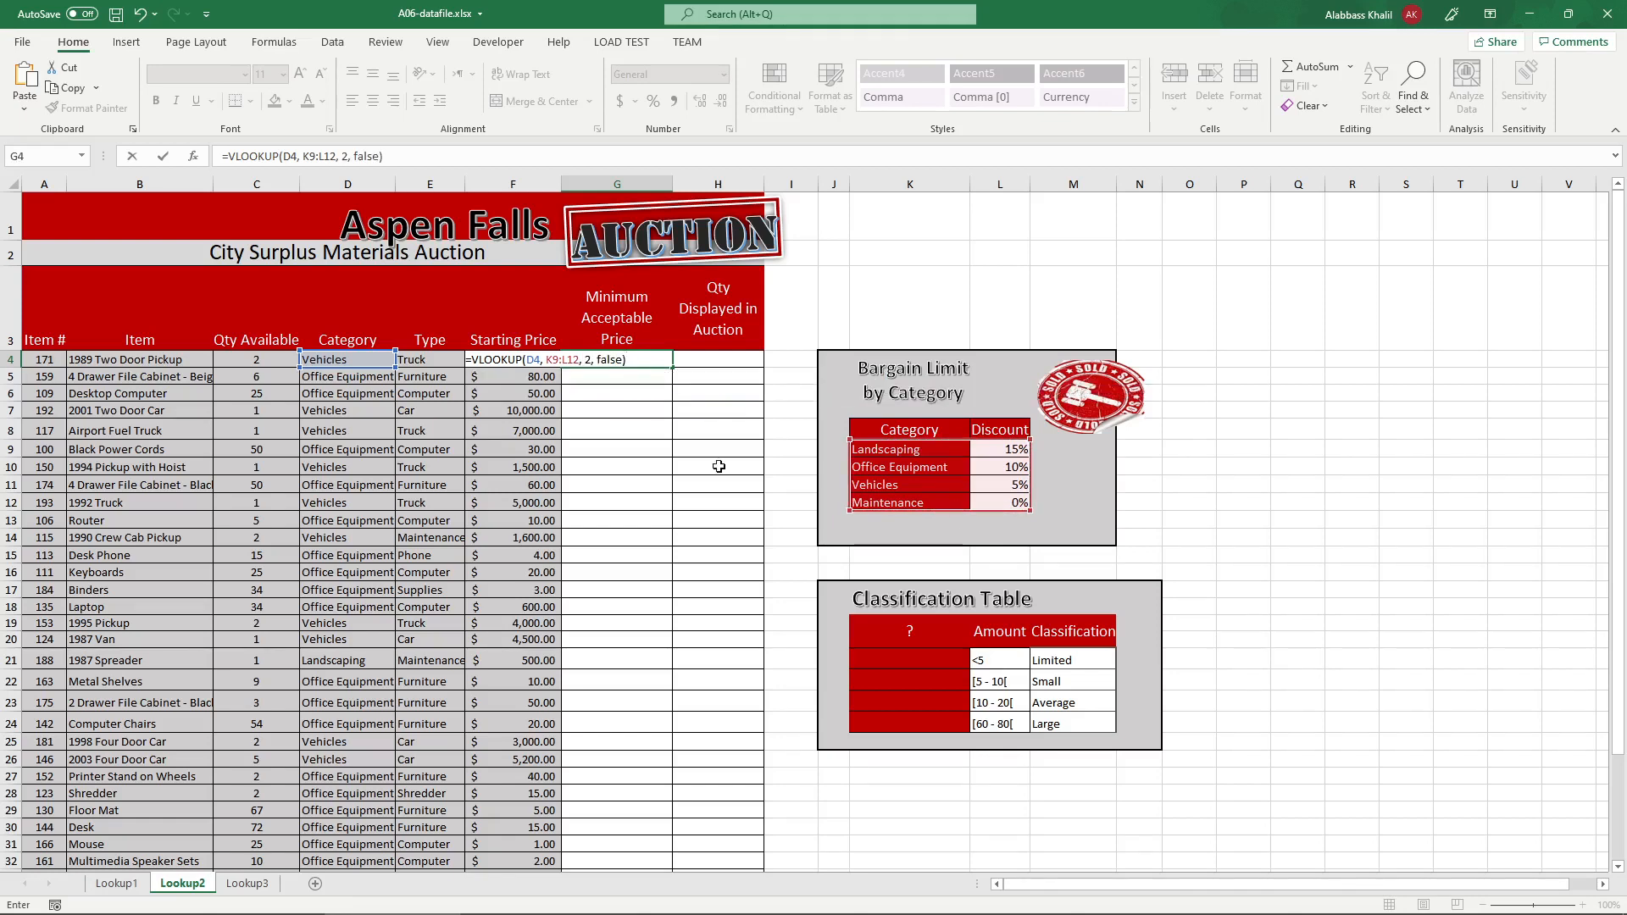
- Examine the Category column from D4 down to its last entry and compare D4 with the Vehicles row in the bargain limit table
click(381, 367)
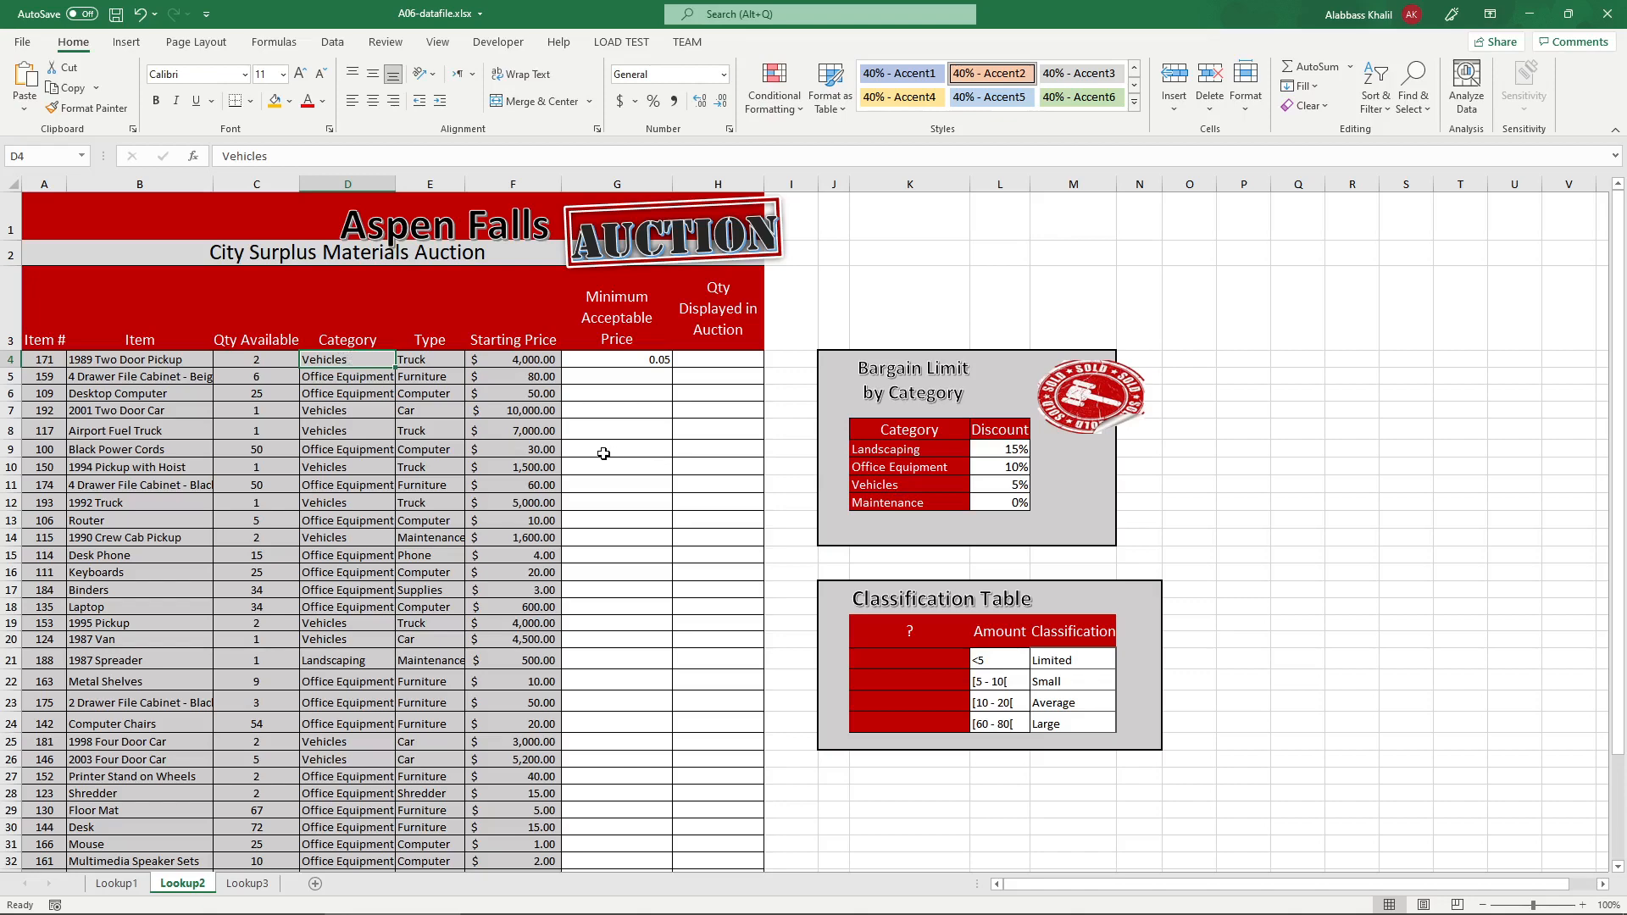
key(ctrl+Down)
scroll(336, 359, up, 8)
click(325, 364)
key(ctrl+Down)
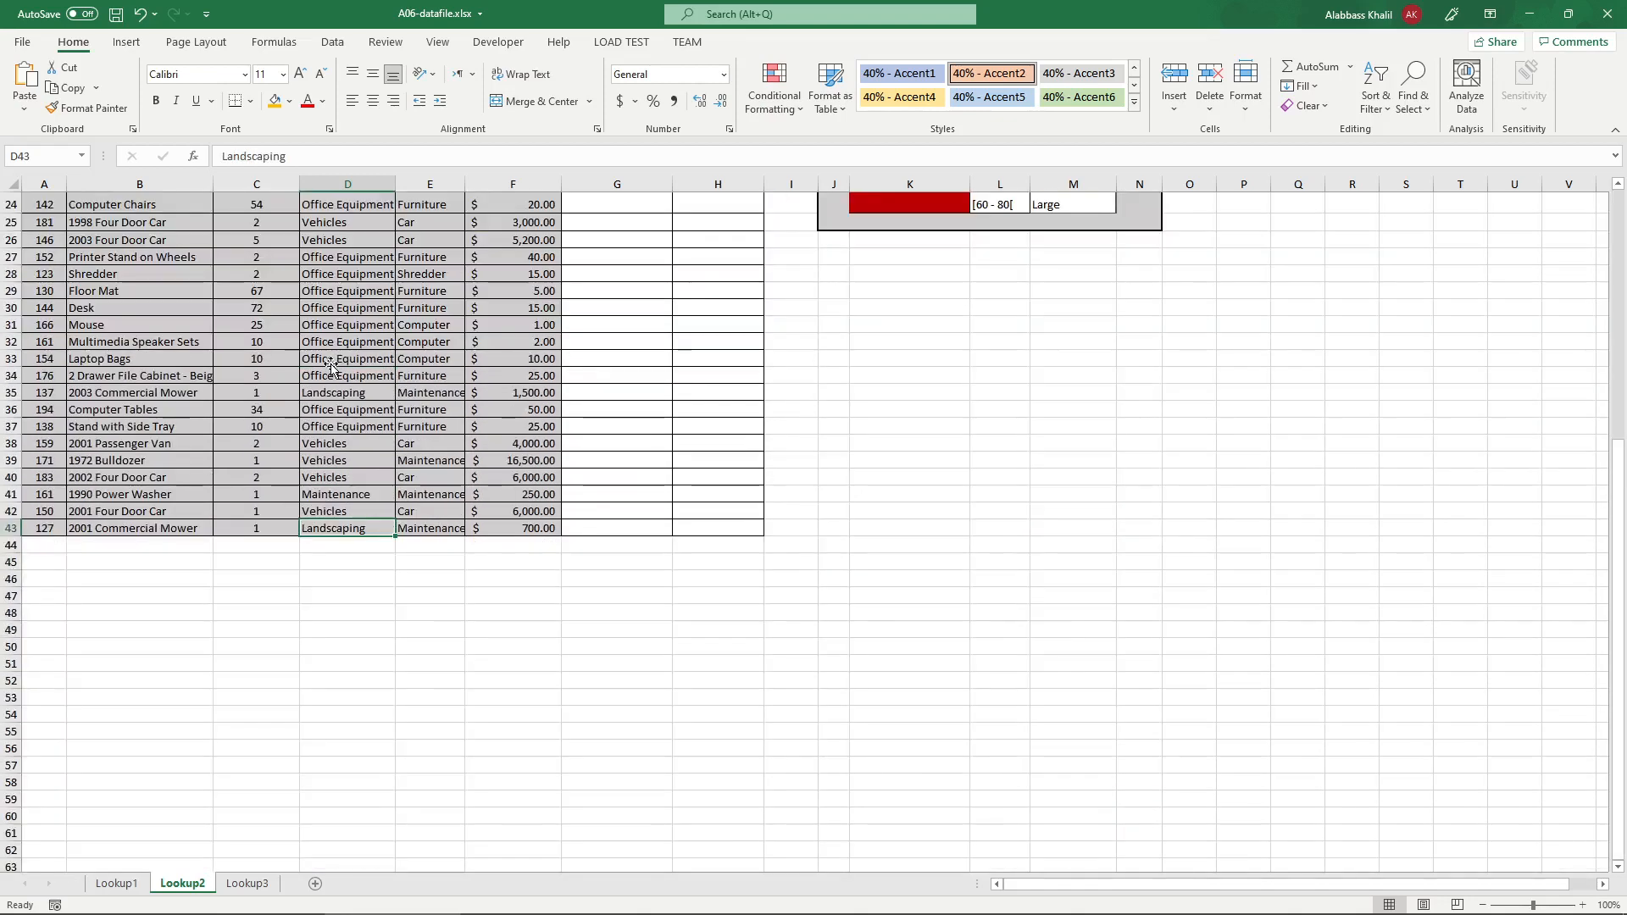
scroll(350, 371, up, 5)
scroll(350, 372, up, 3)
click(346, 361)
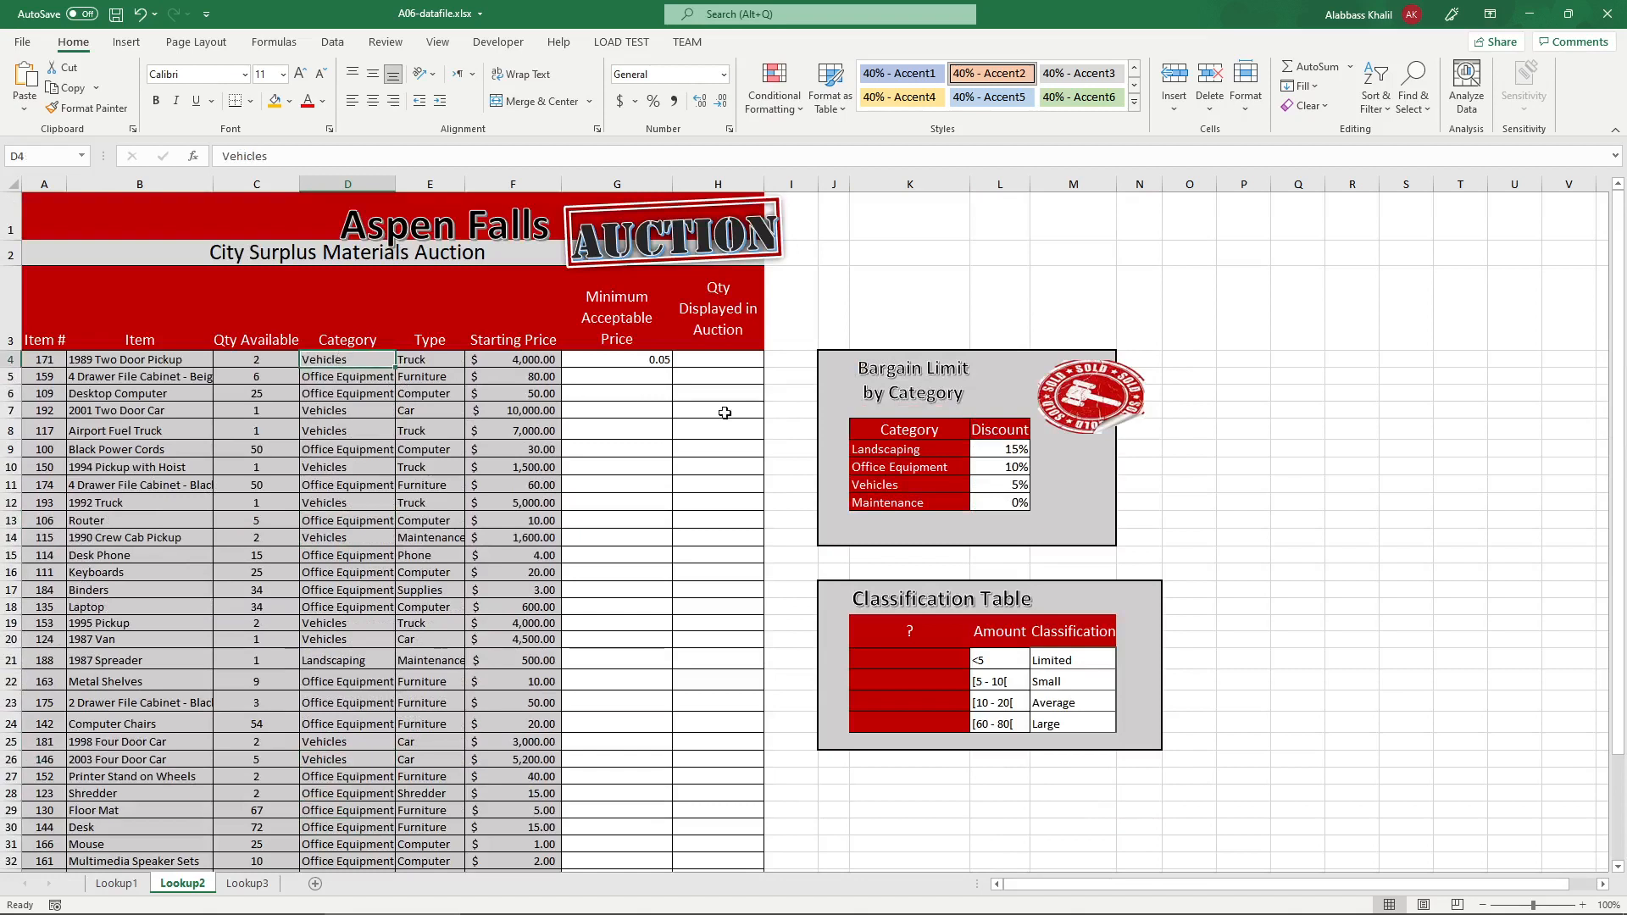
drag(904, 485, 1024, 485)
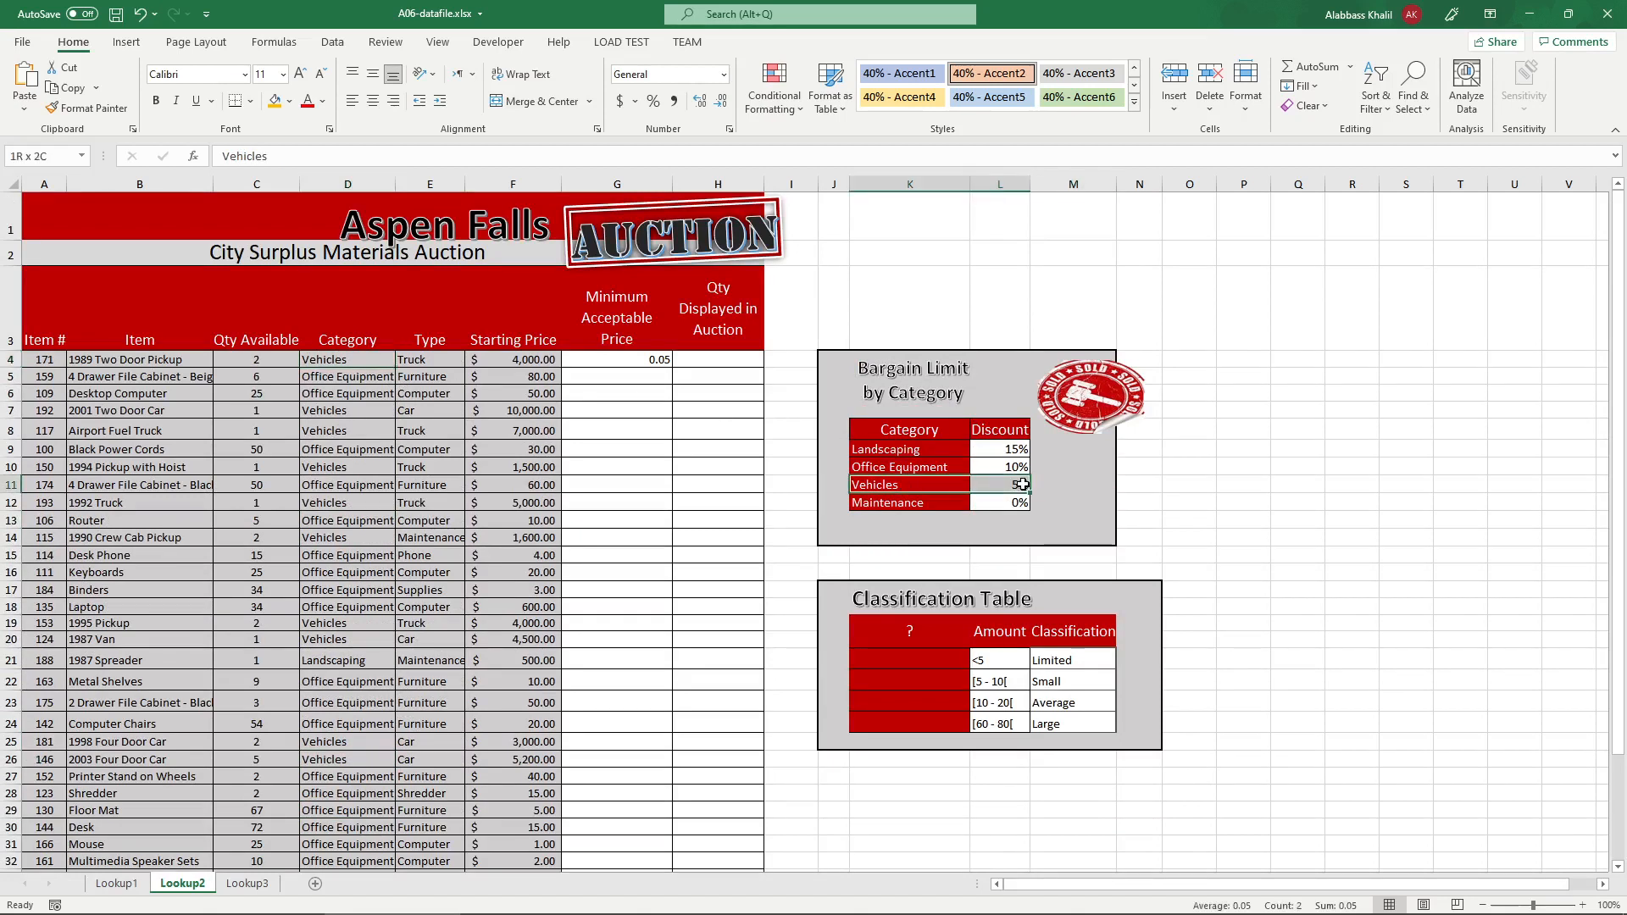
click(336, 364)
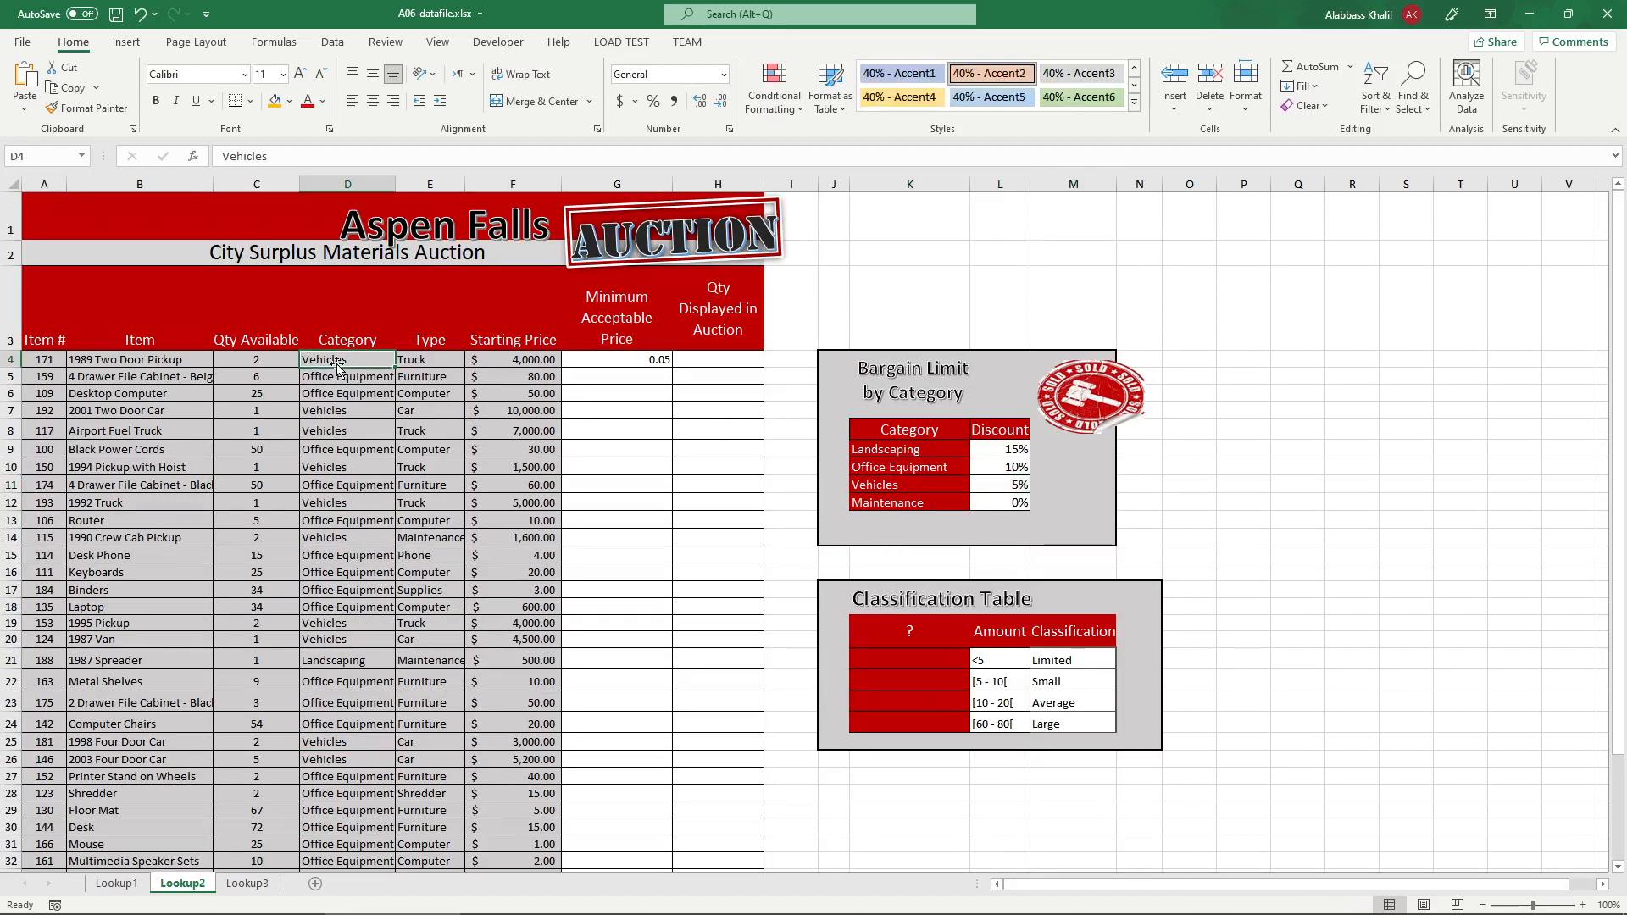
- Review the lookup value, table range, column index and match type in the G4 VLOOKUP formula
click(662, 371)
double_click(658, 360)
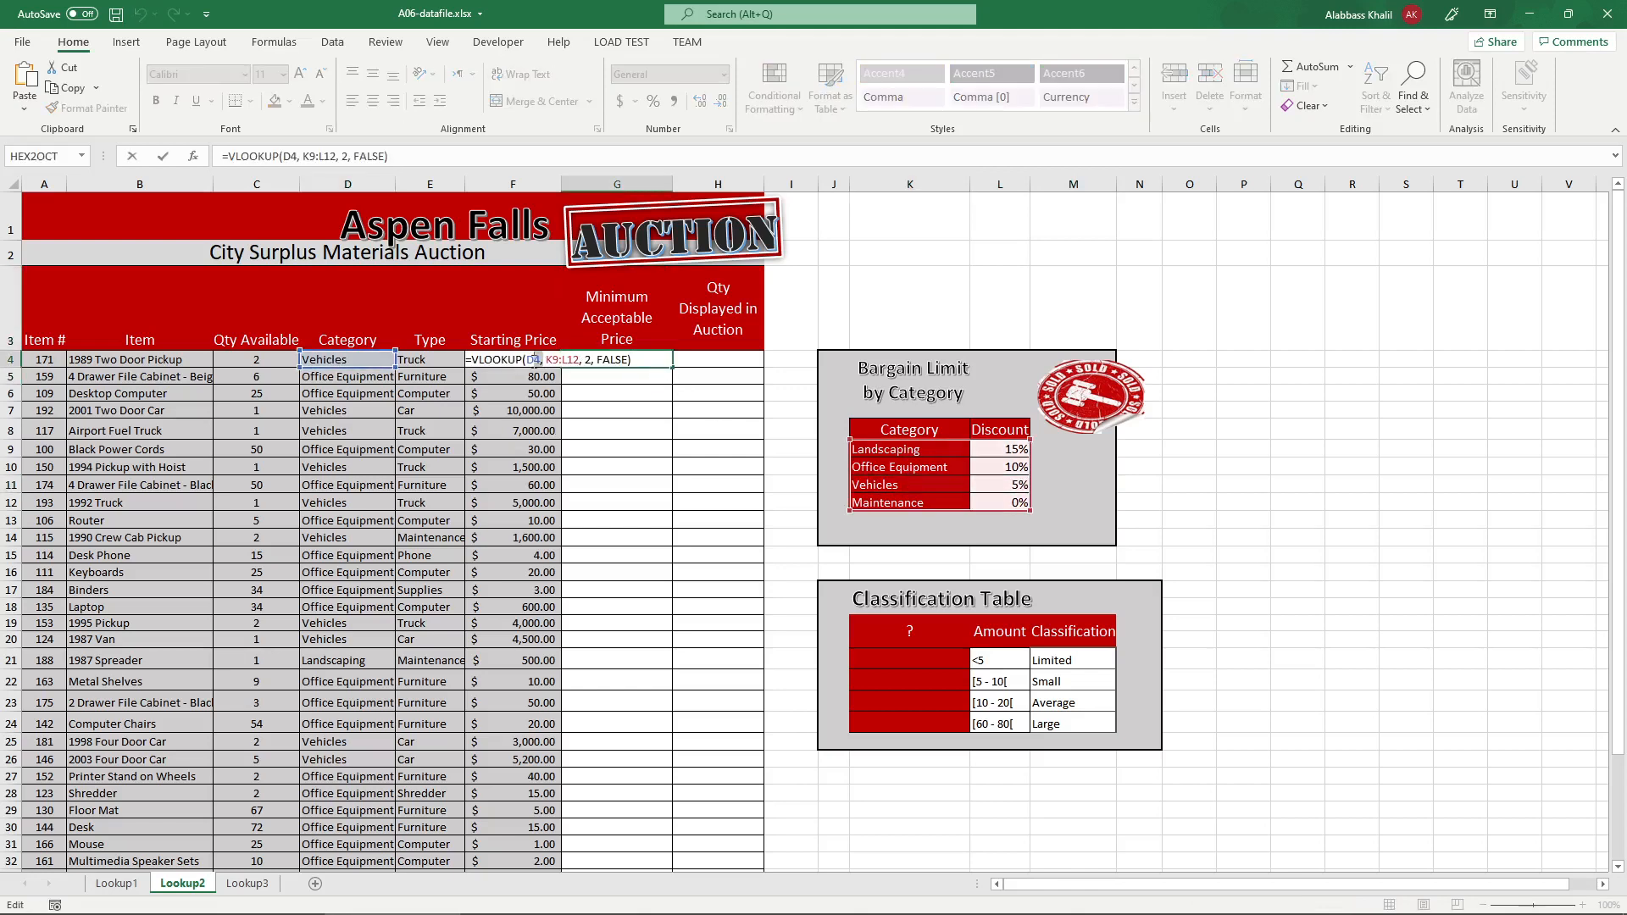
drag(553, 359, 577, 360)
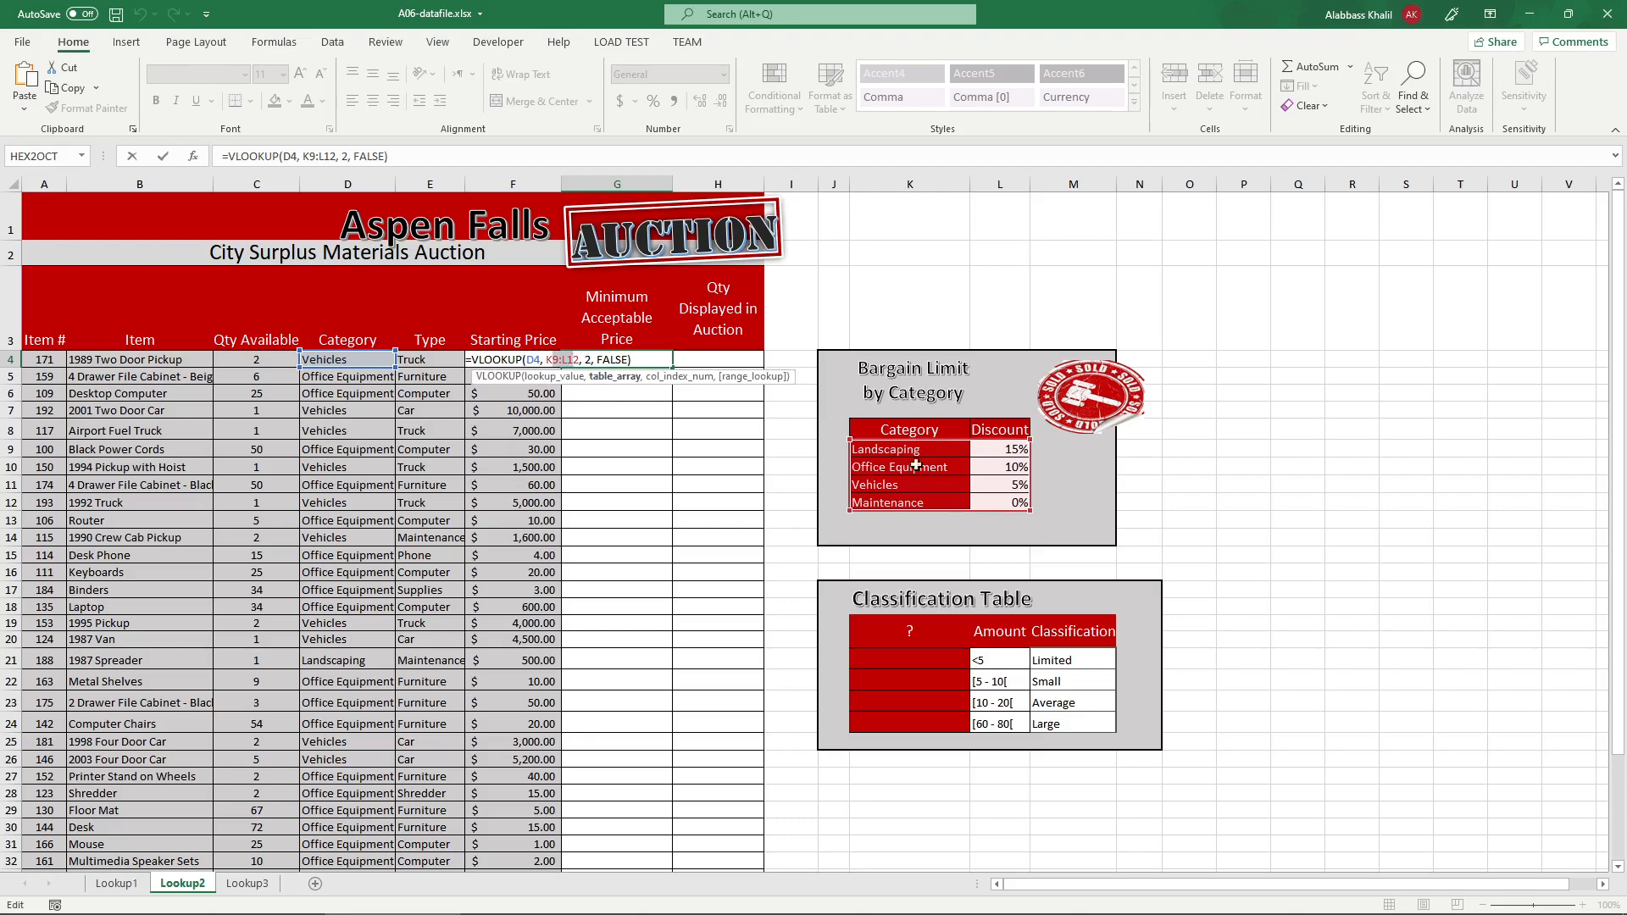
click(614, 360)
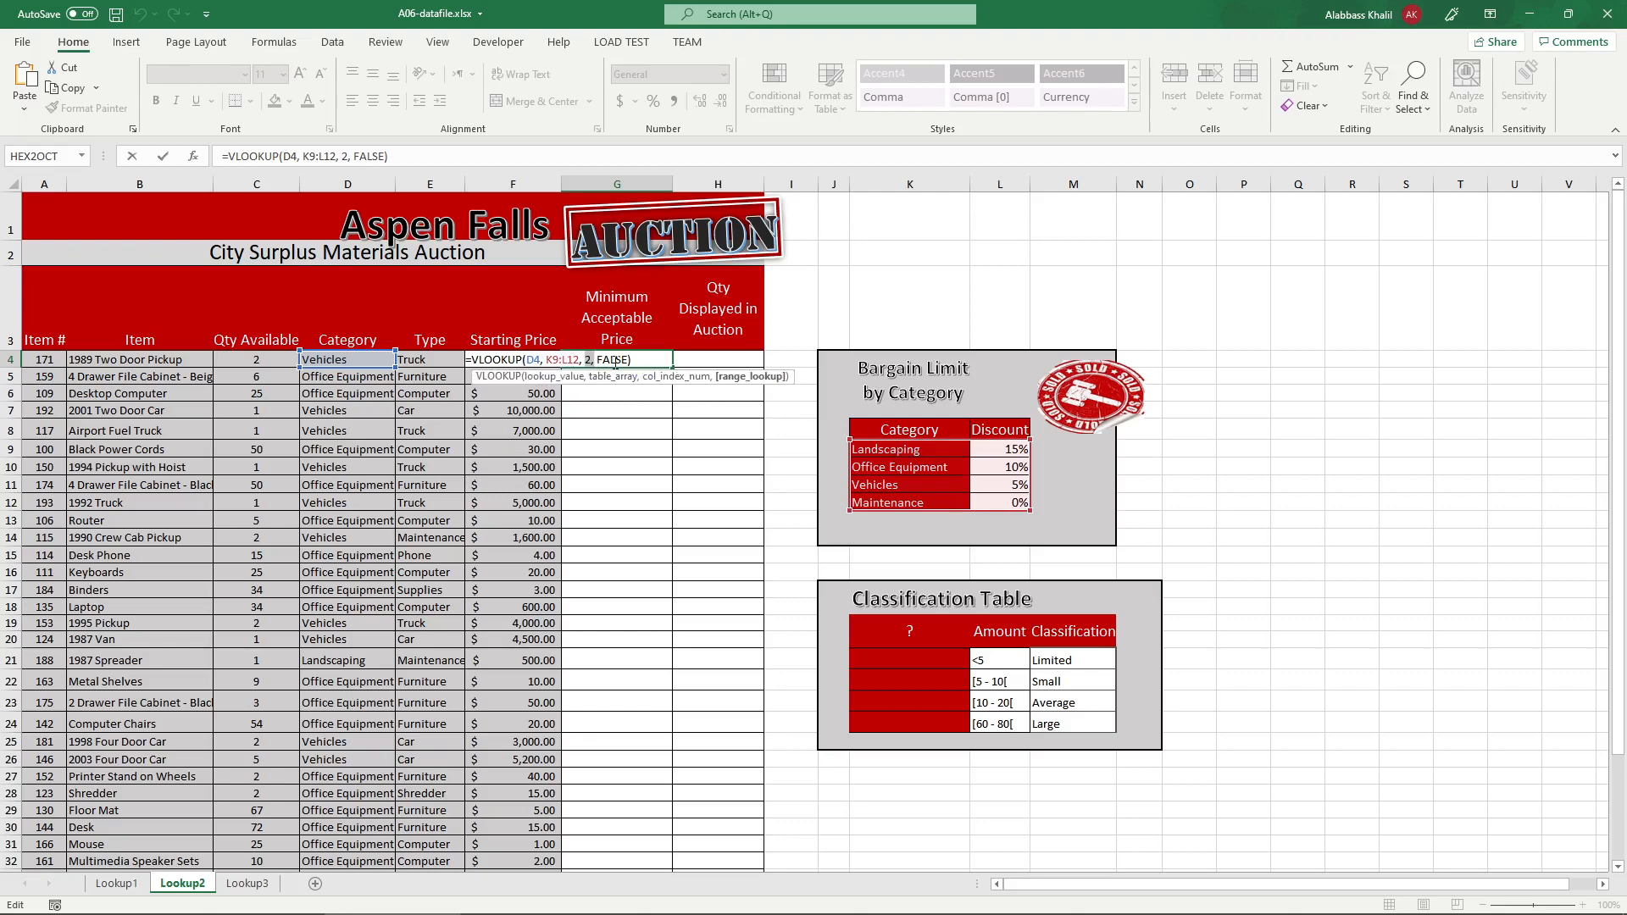
key(Return)
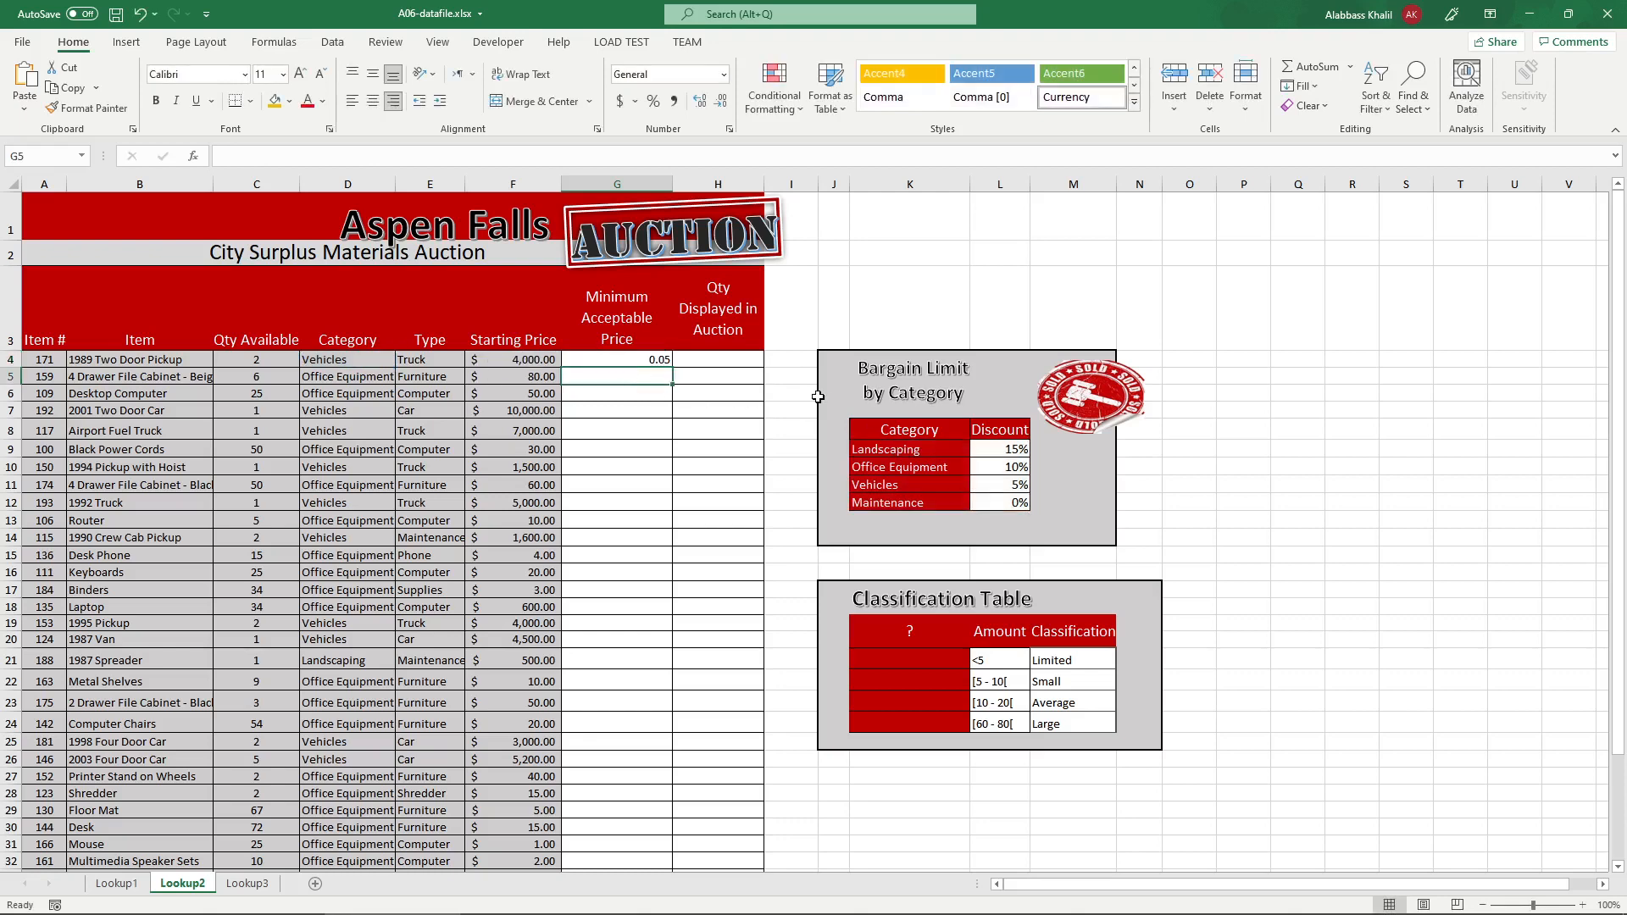
- Change the G4 formula to =(1 - VLOOKUP(D4, K9:L12, 2, FALSE)) * F4 to calculate the discounted starting price, and review it
double_click(670, 360)
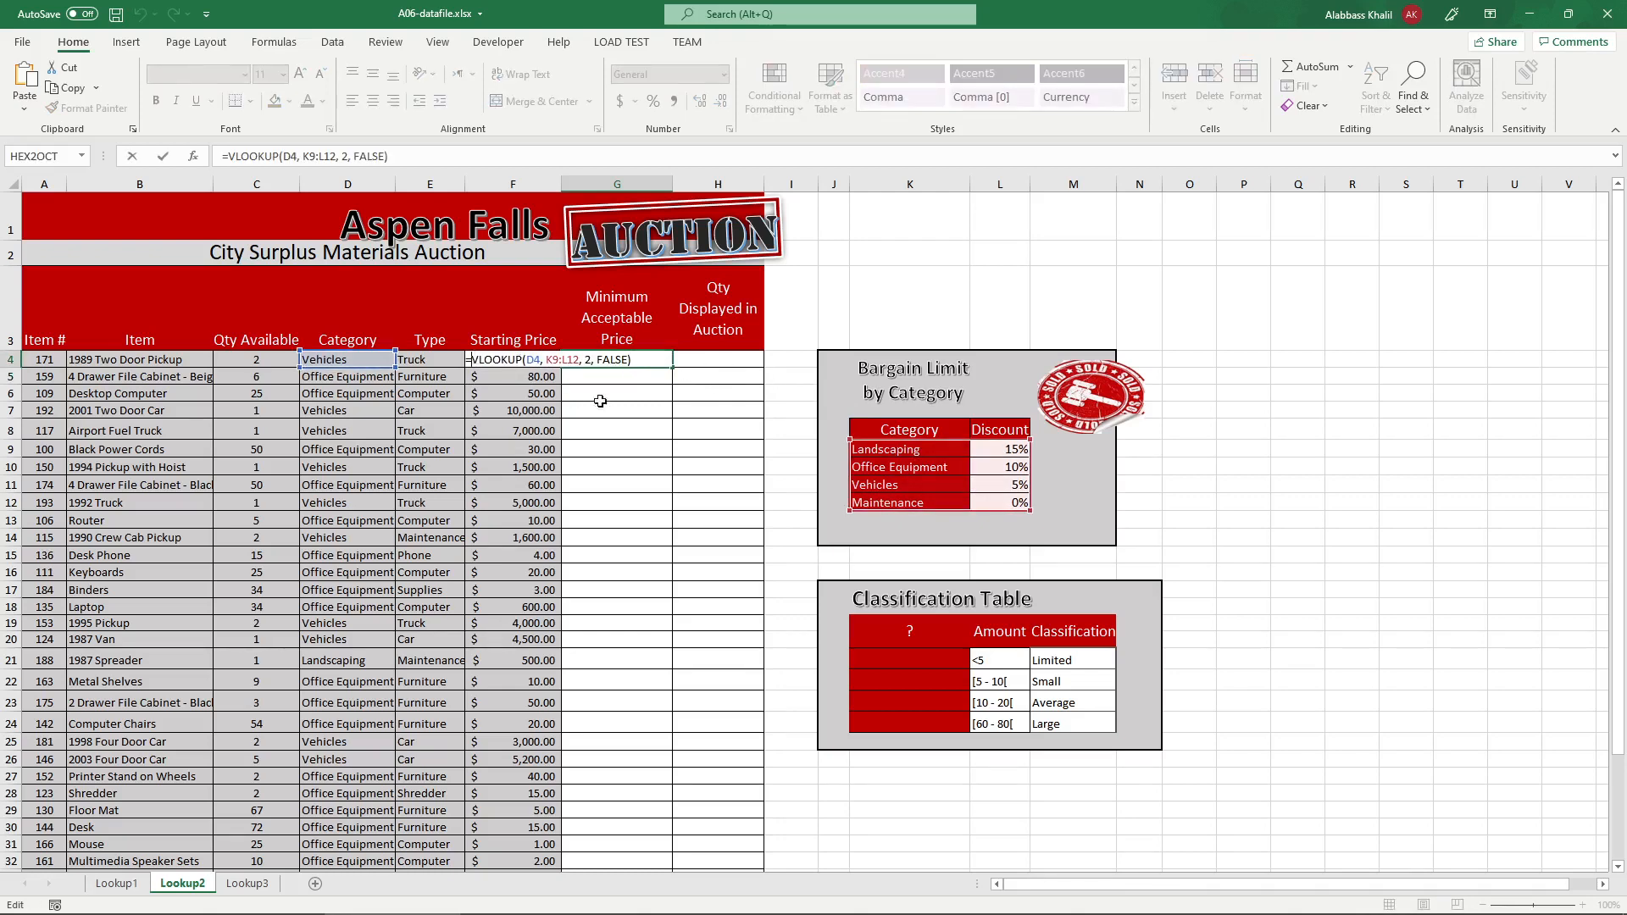
text(()
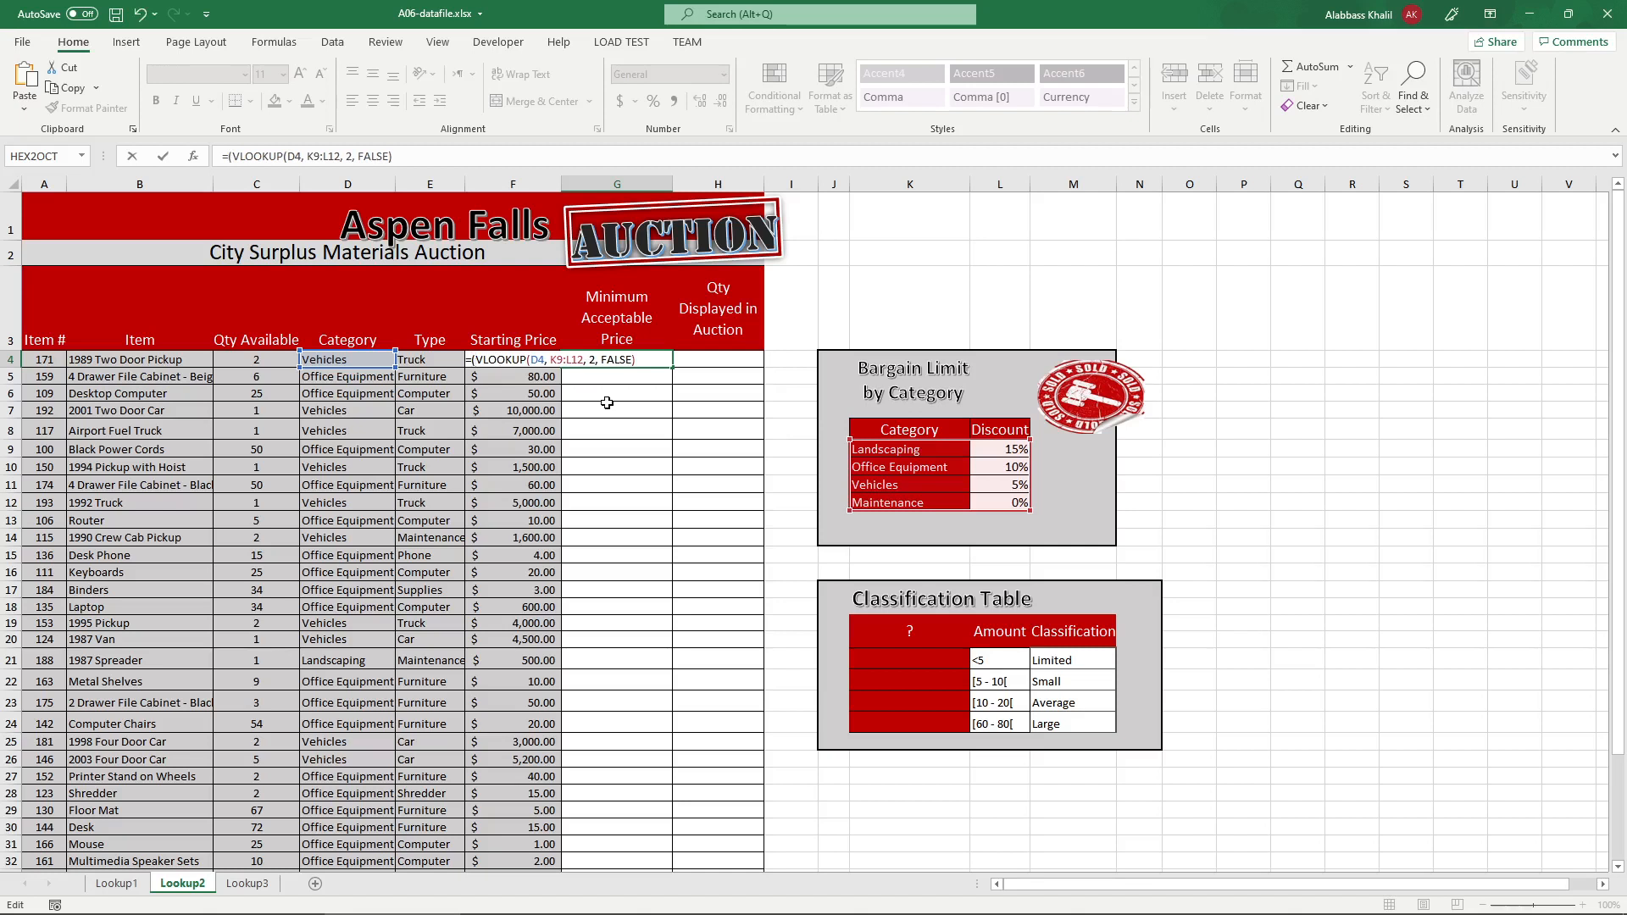
text(1 -)
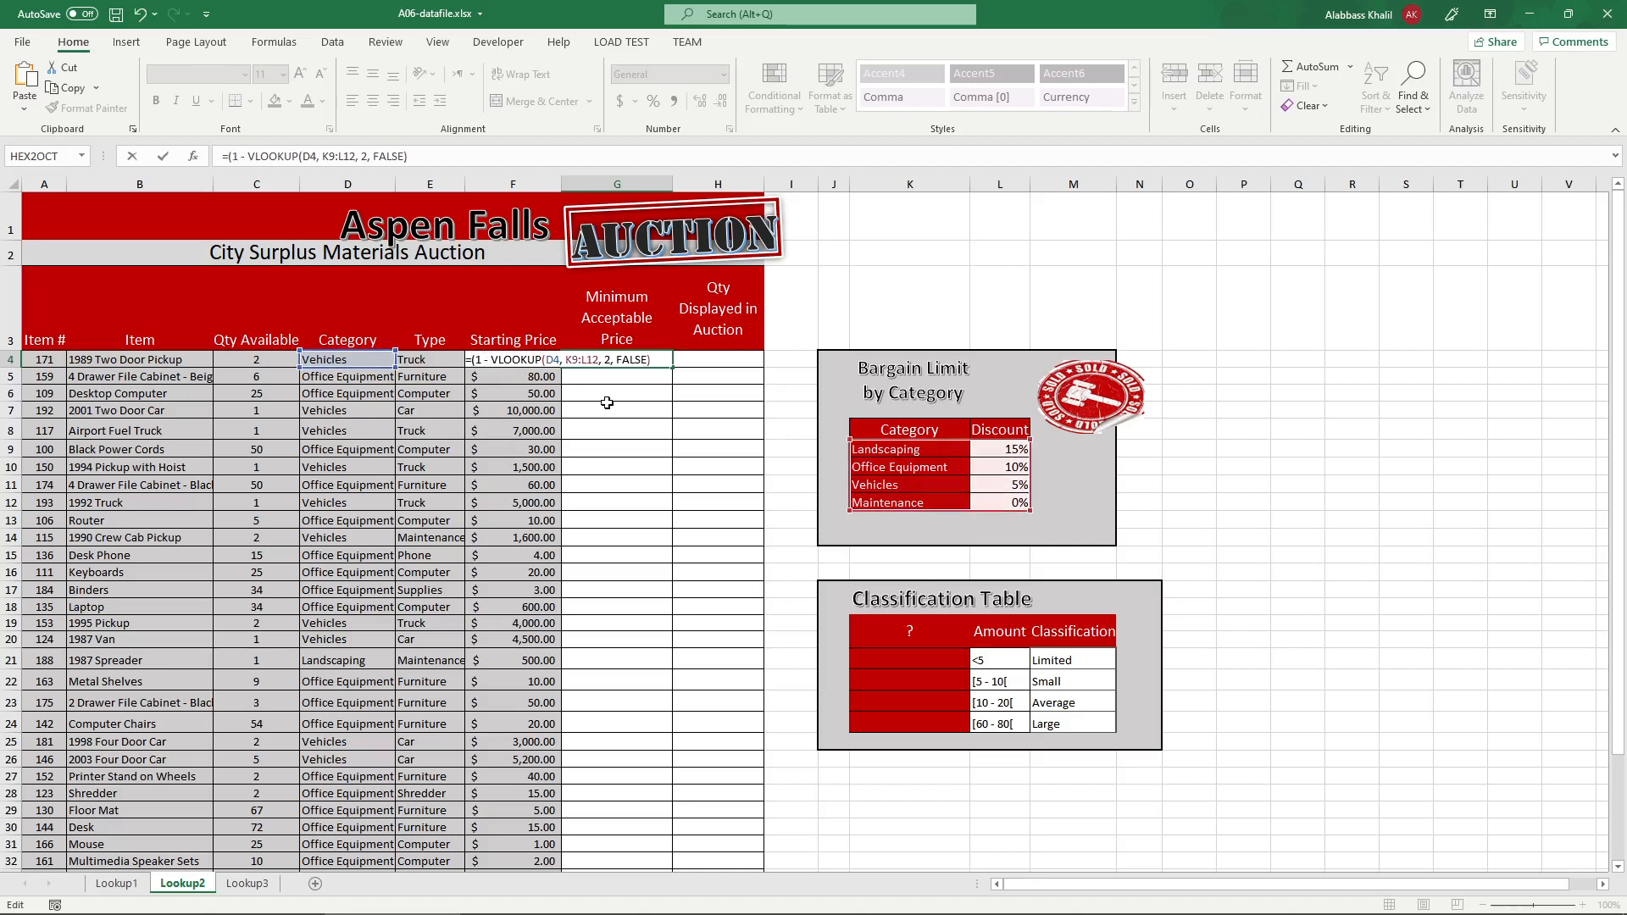
click(664, 358)
text() * )
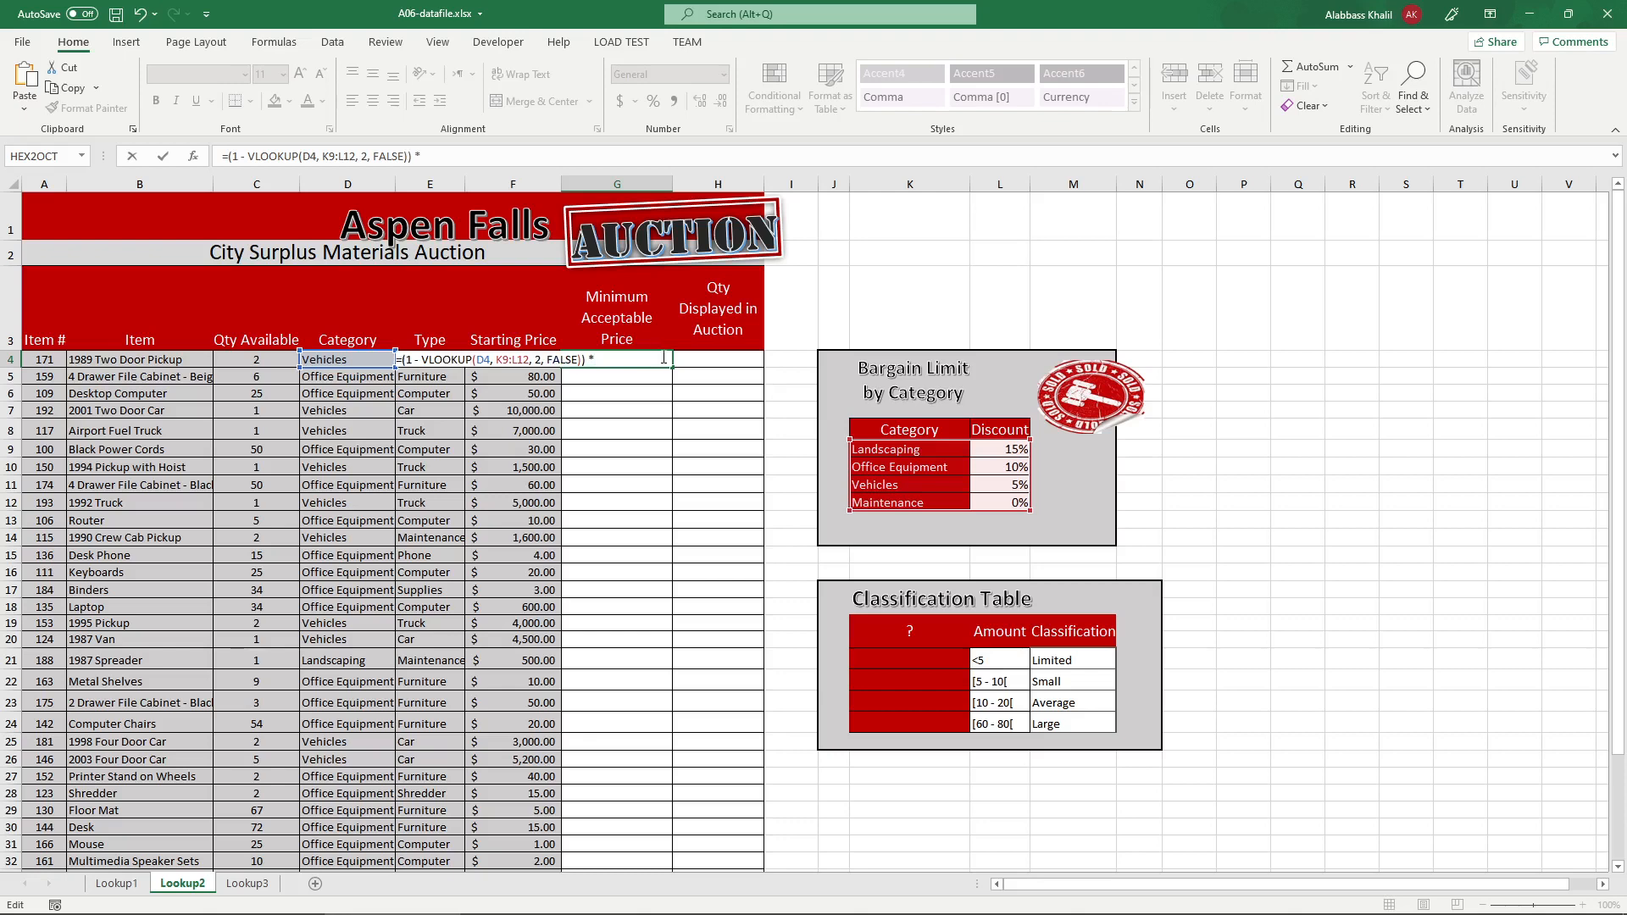
text(F4)
key(Return)
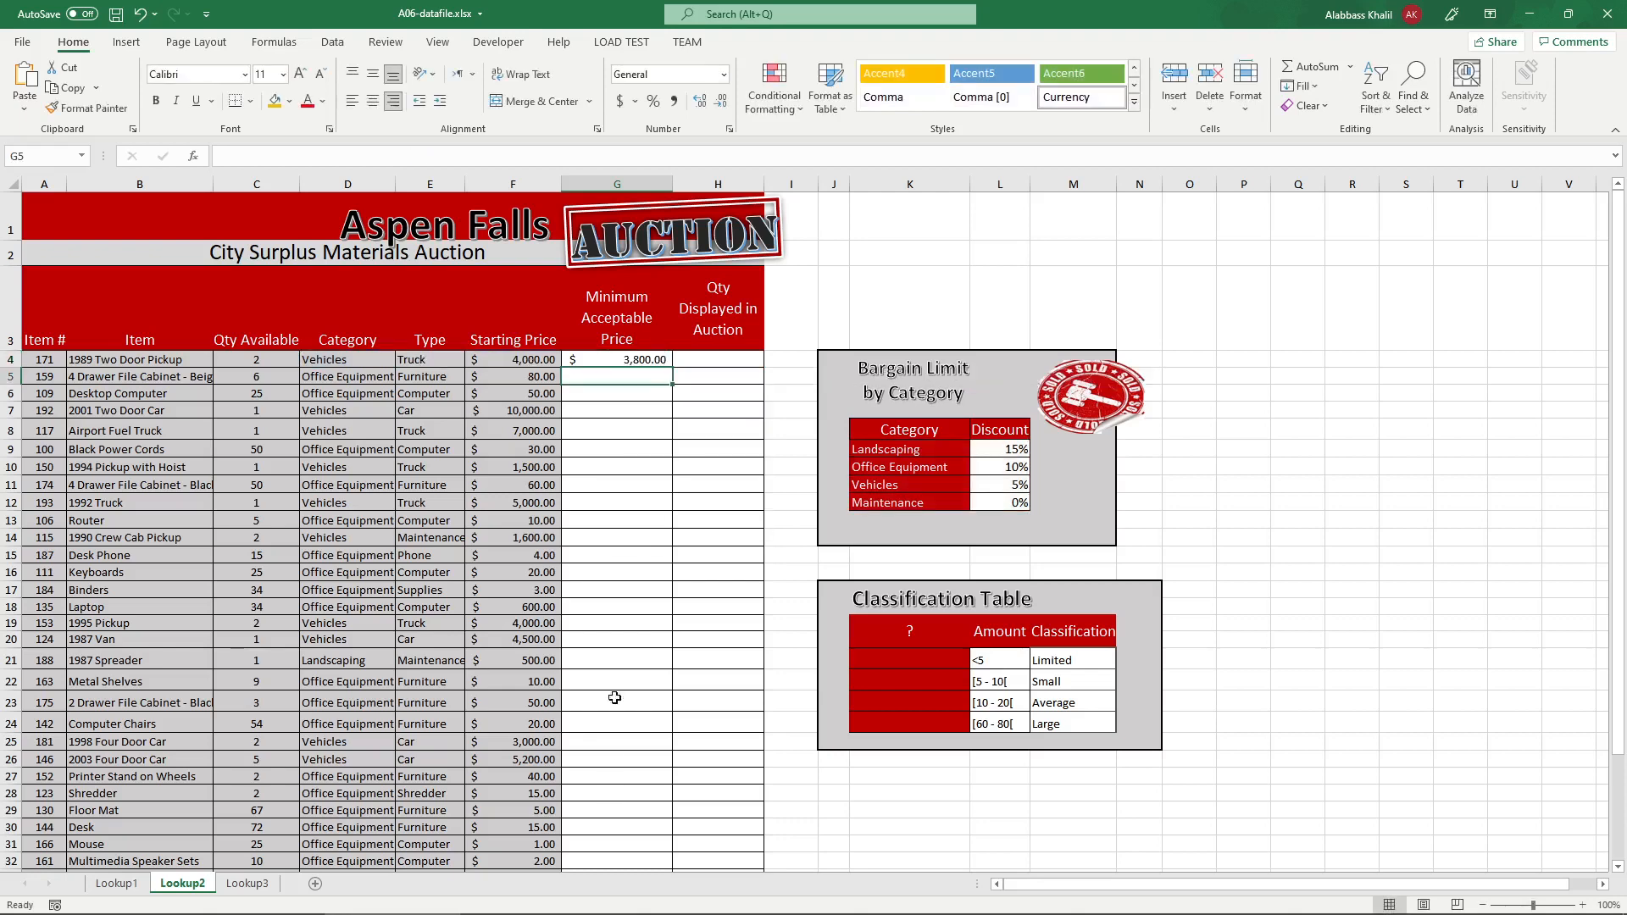
double_click(613, 361)
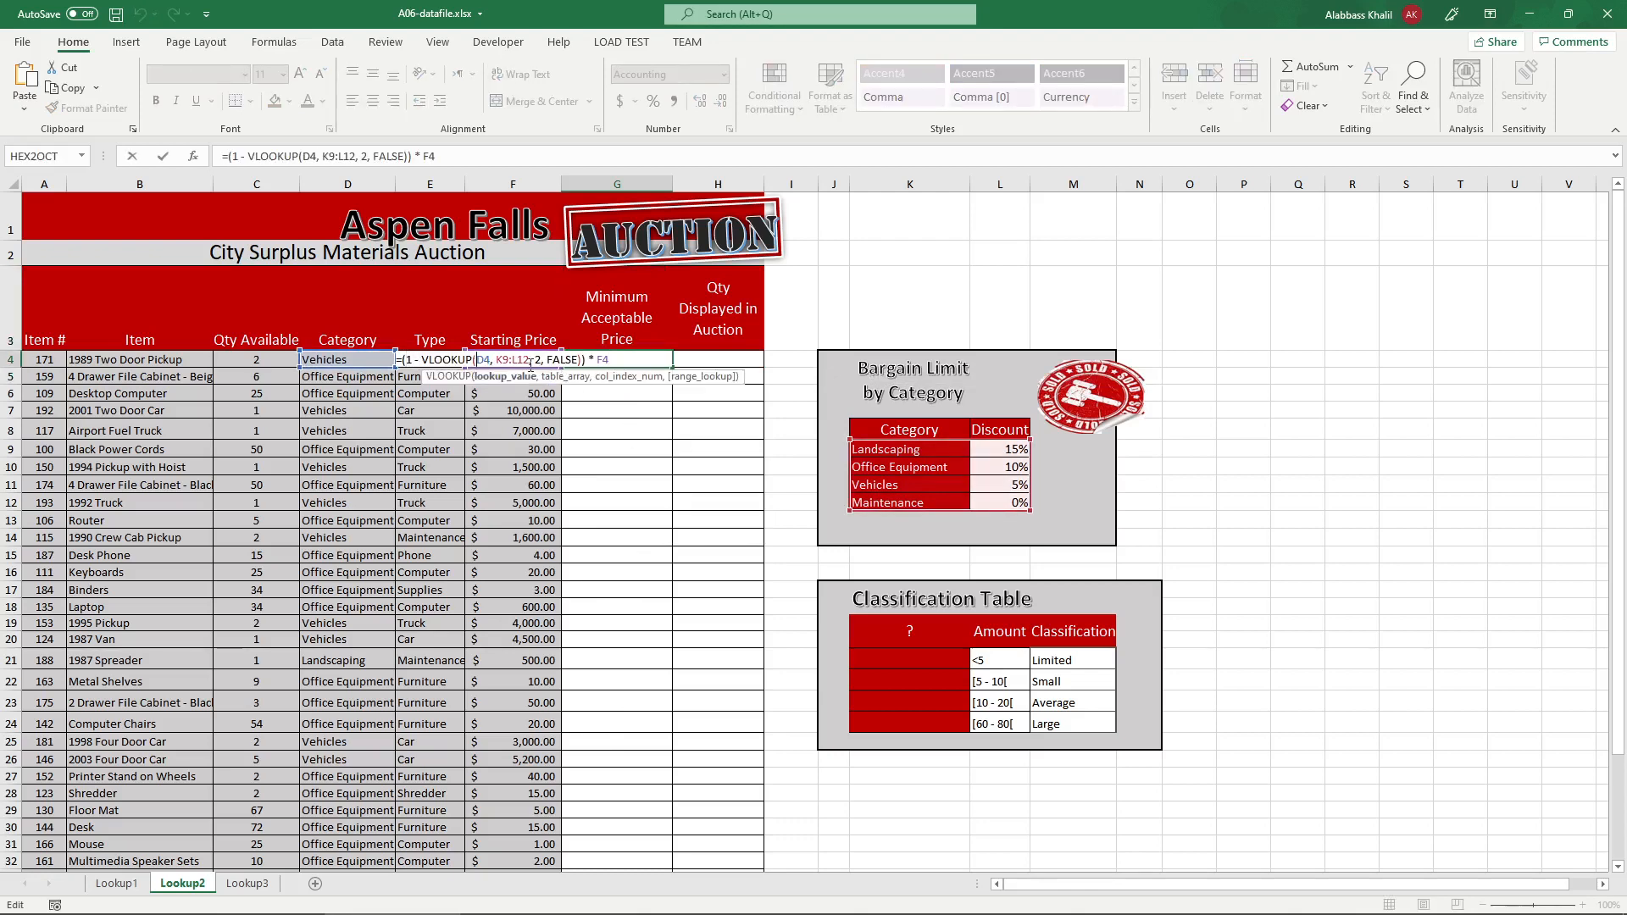
key(Return)
- Enter 0.05 in I3 and =1-0.05 in J3 to illustrate how the Vehicles discount becomes a price multiplier
click(801, 346)
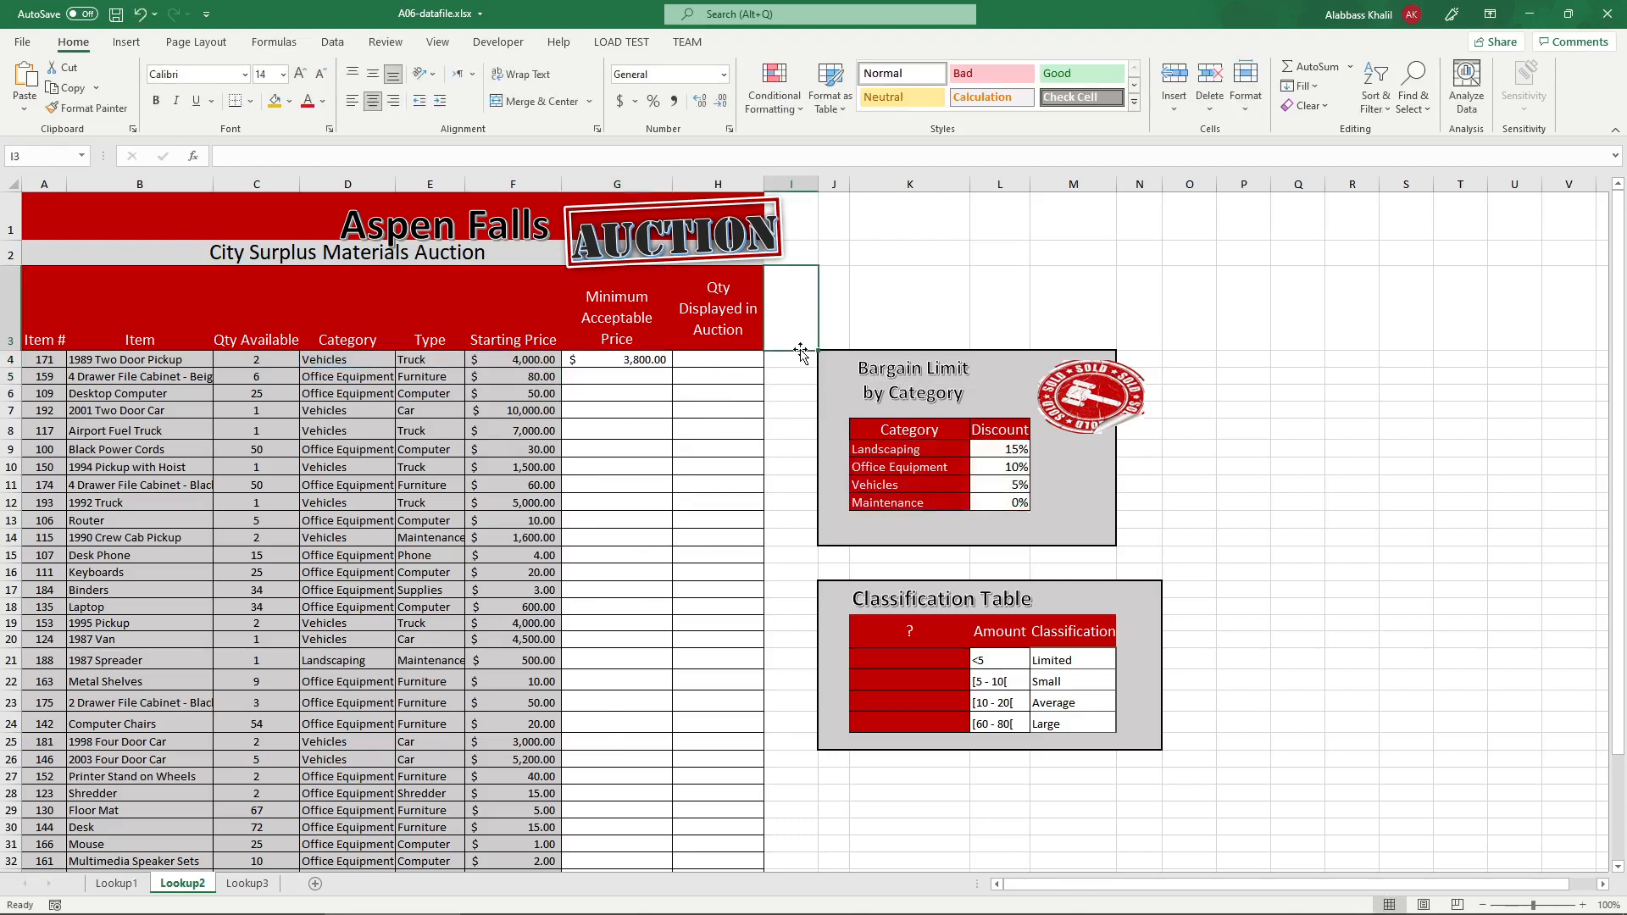
scroll(801, 349, down, 1)
text(0.05)
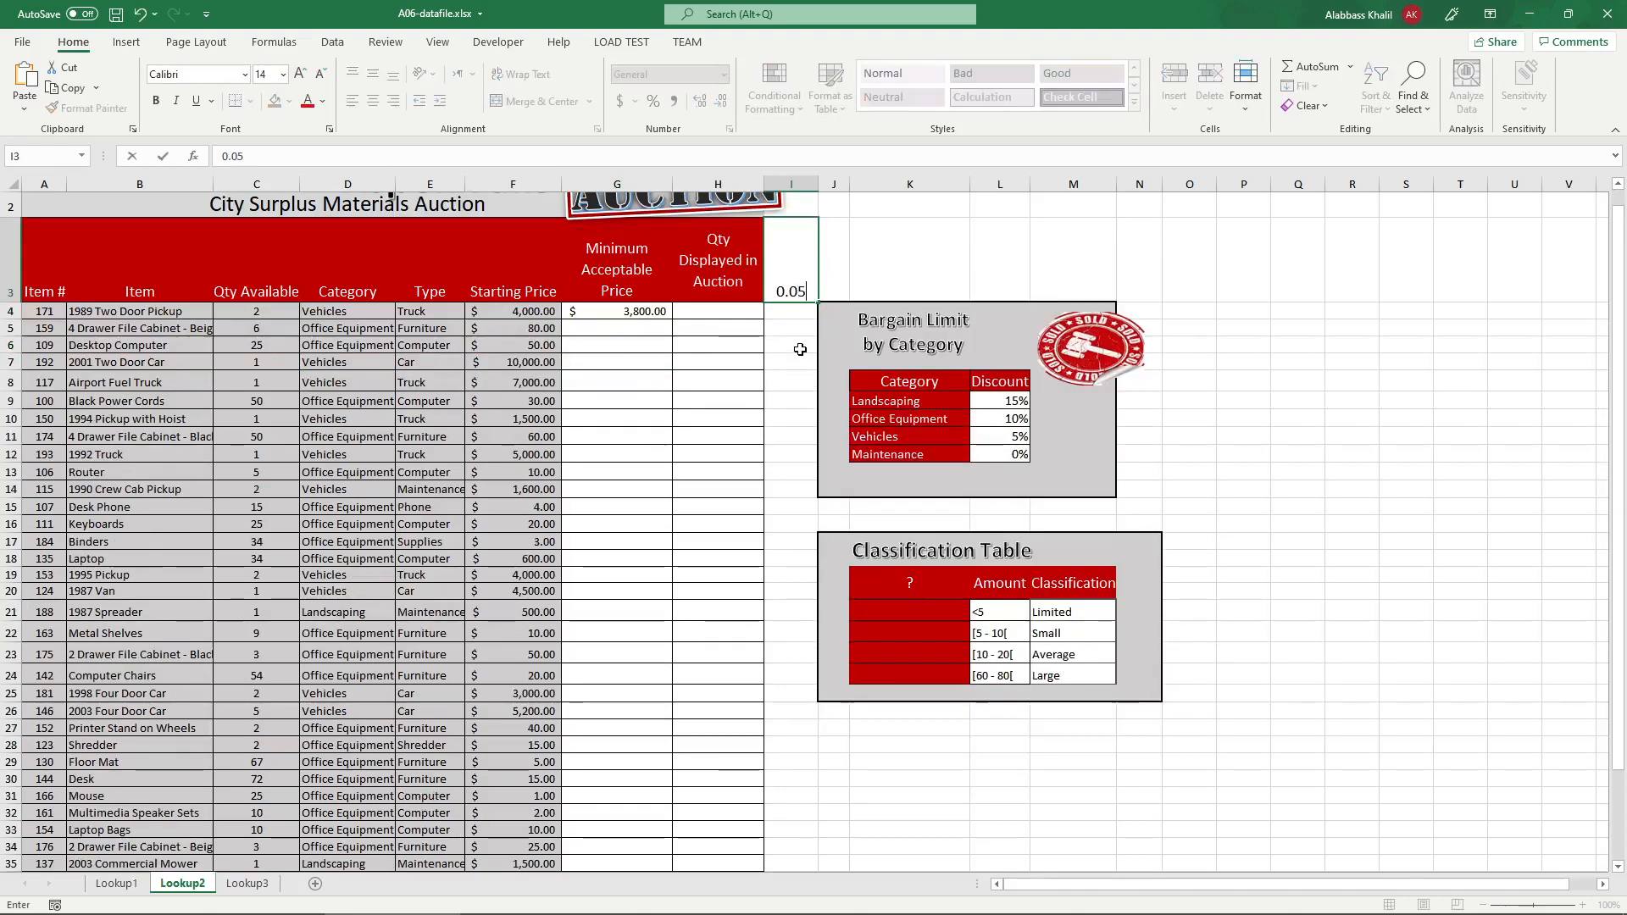
key(Return)
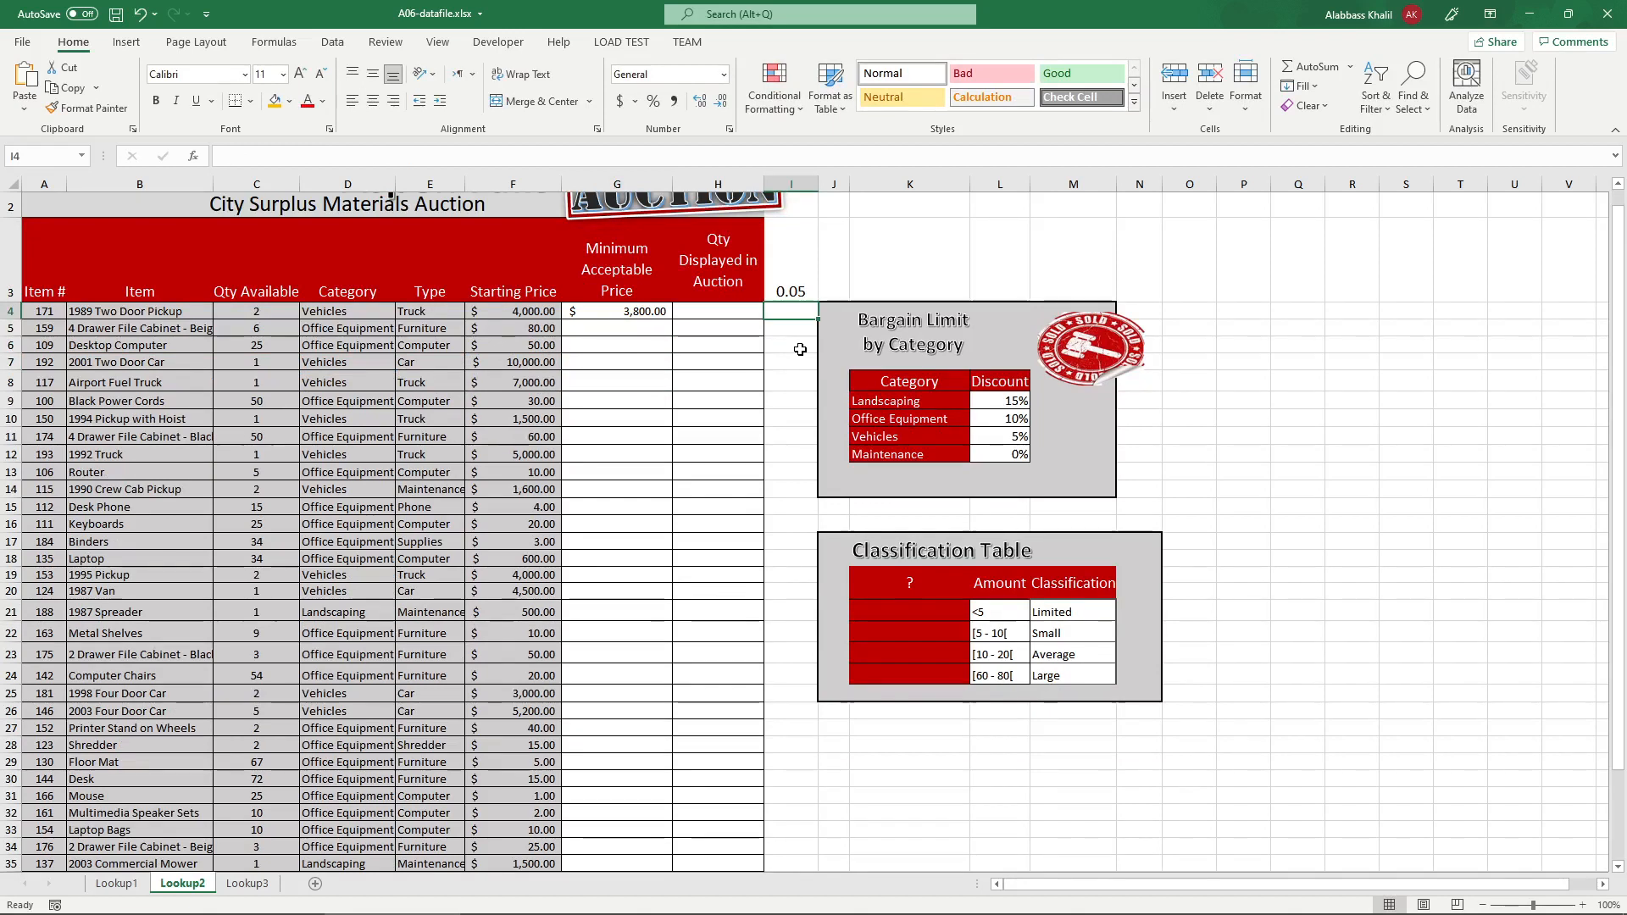
click(837, 276)
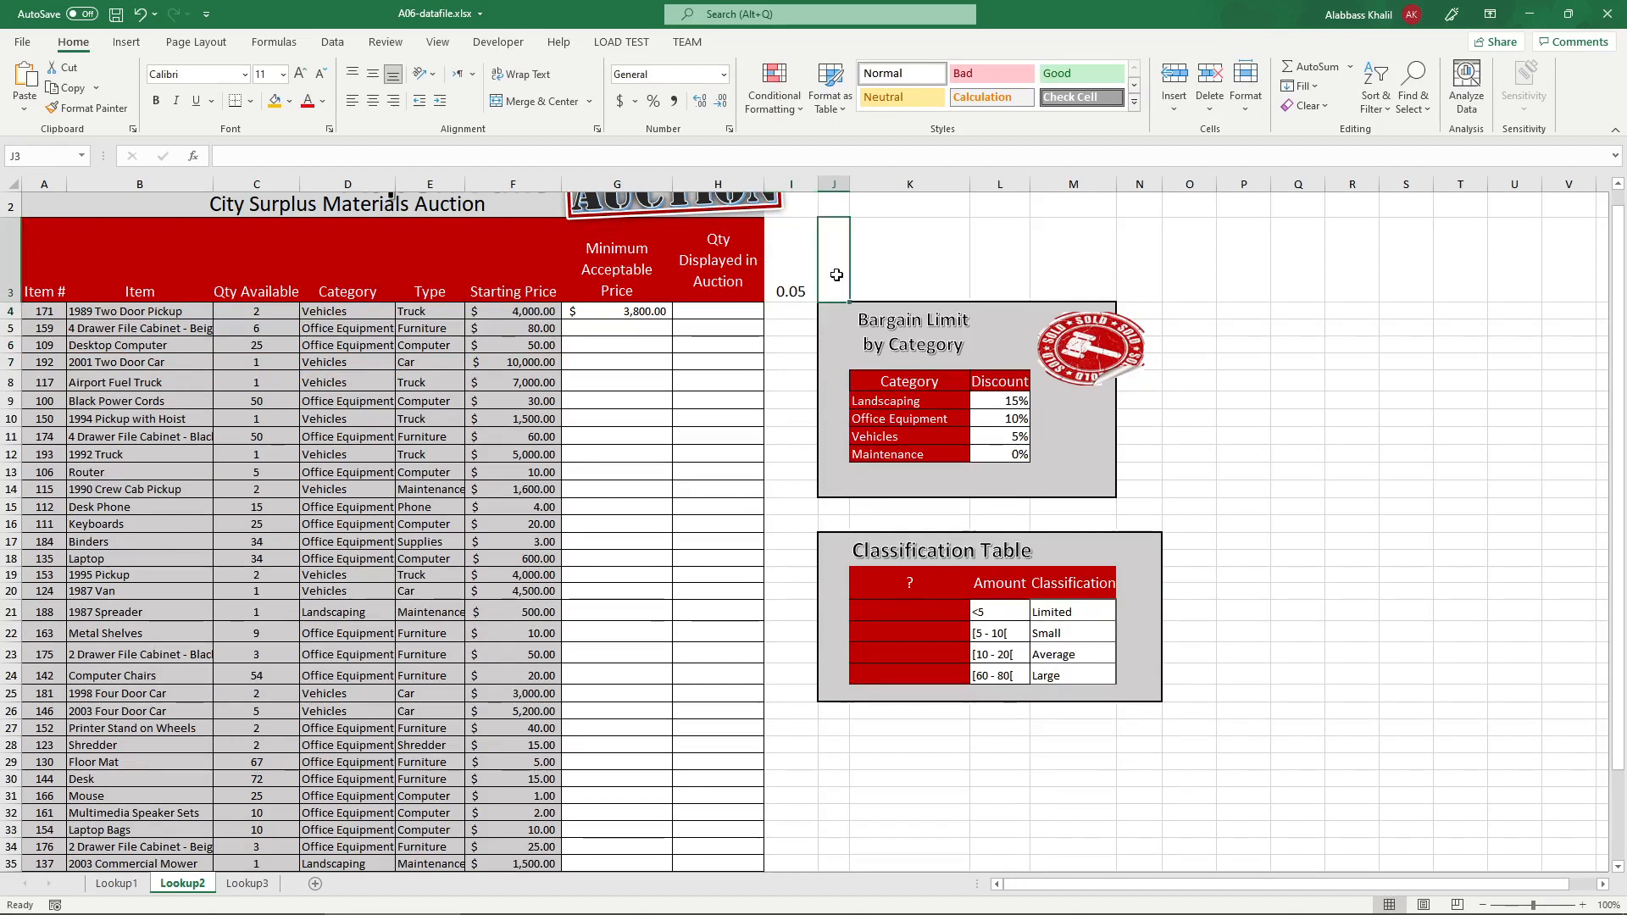
text(=1)
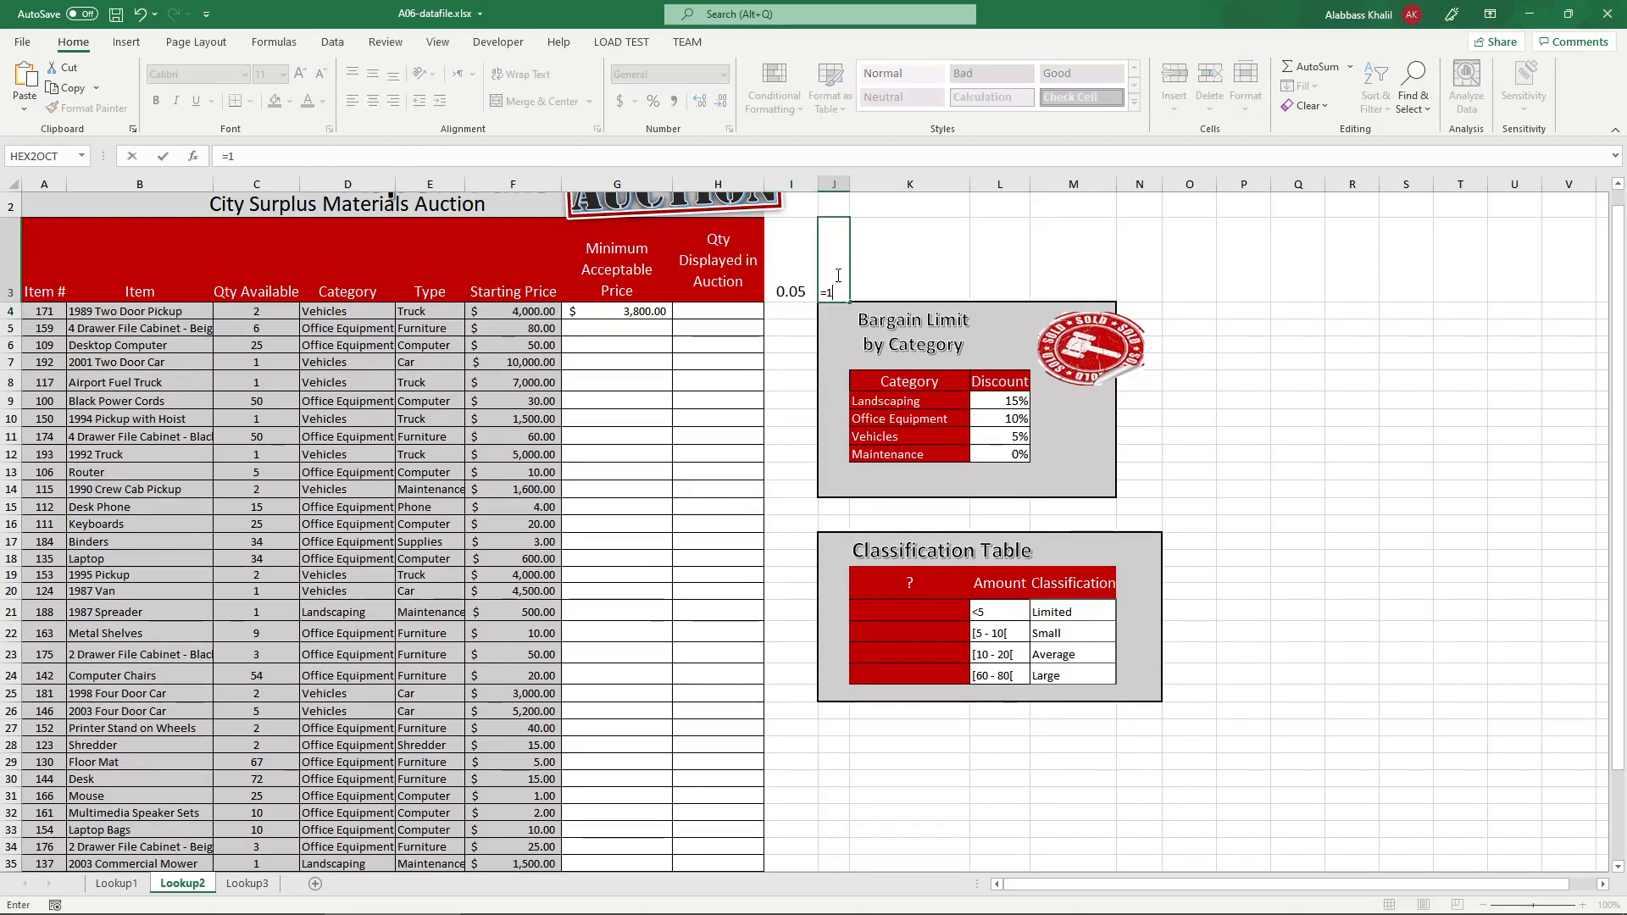
text(-0.05)
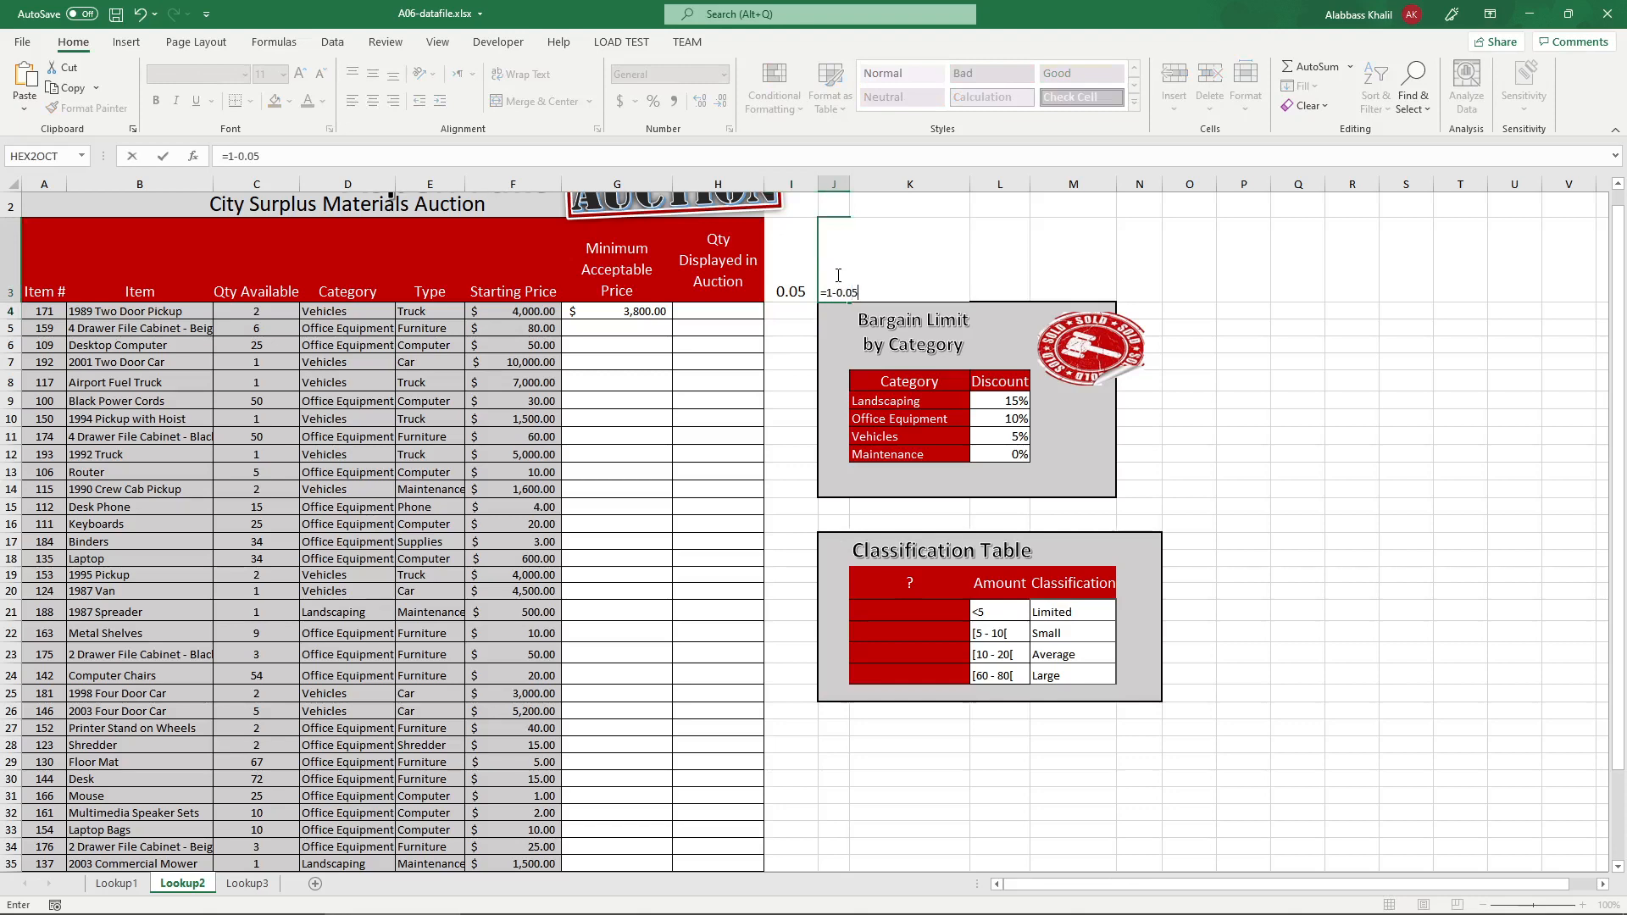
key(Return)
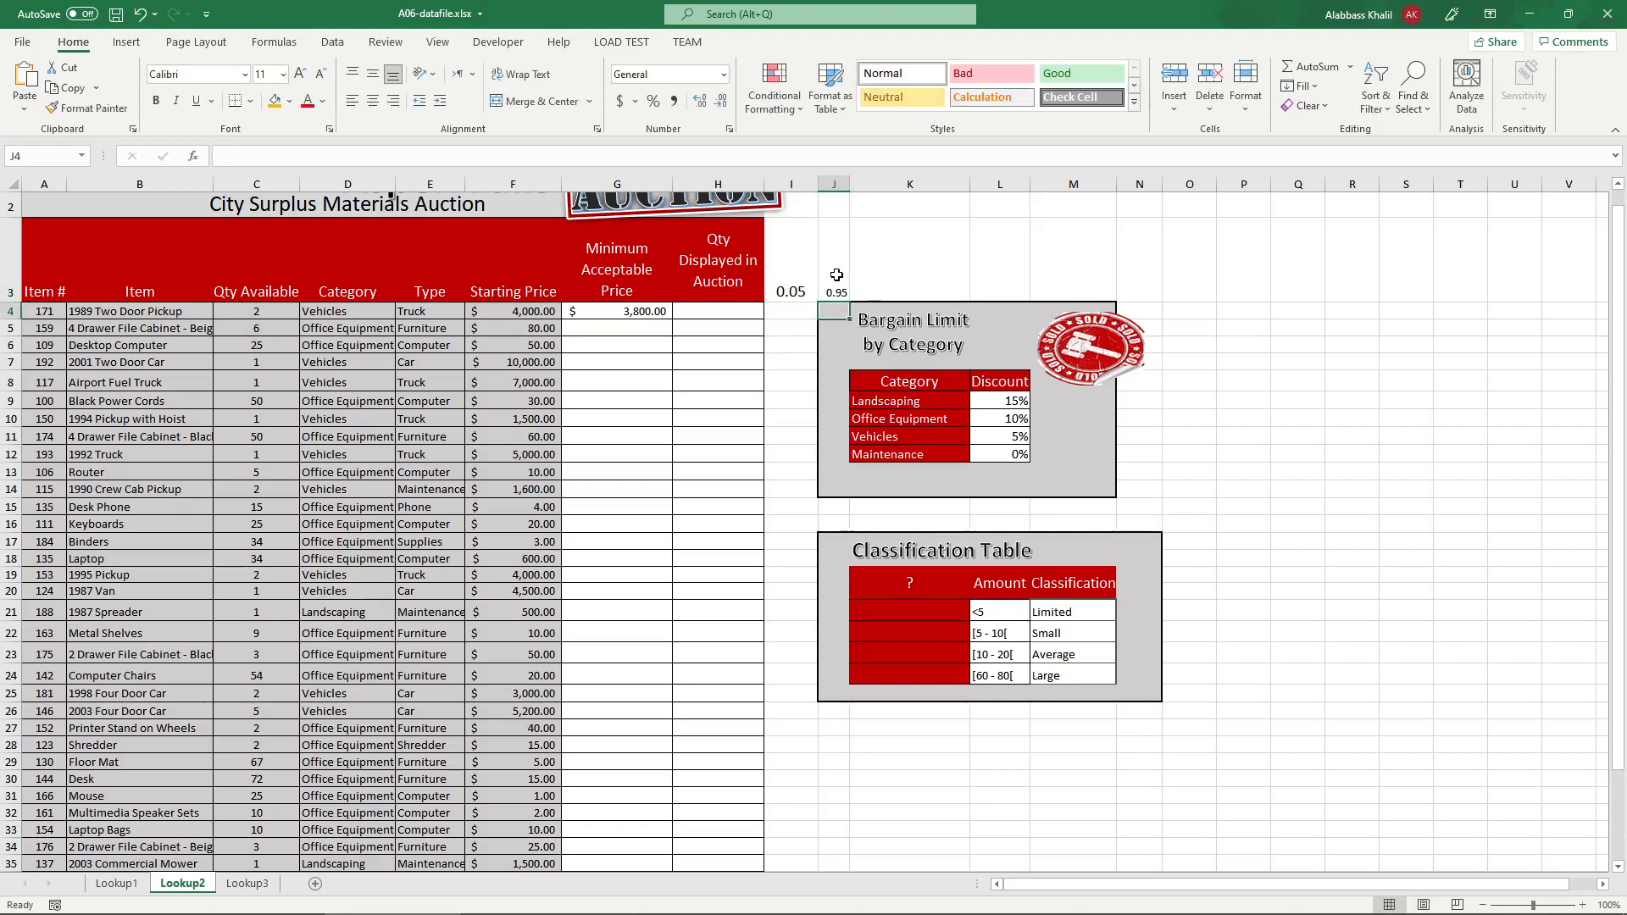
- Recheck the G4 minimum price formula and fill it down the Minimum Acceptable Price column
double_click(602, 310)
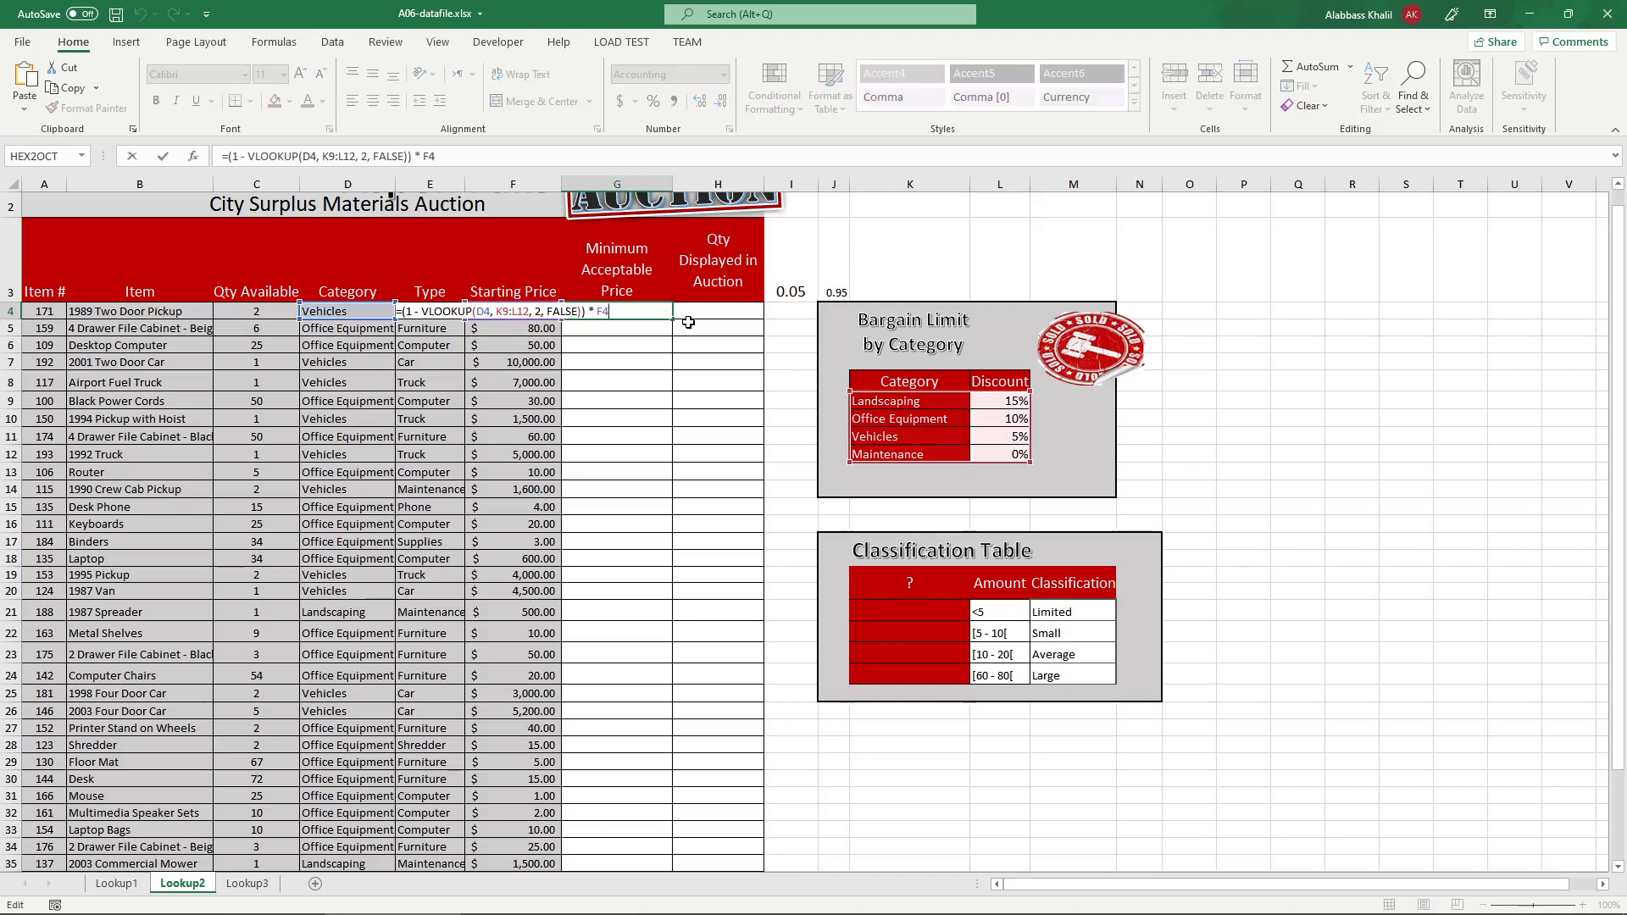
key(Return)
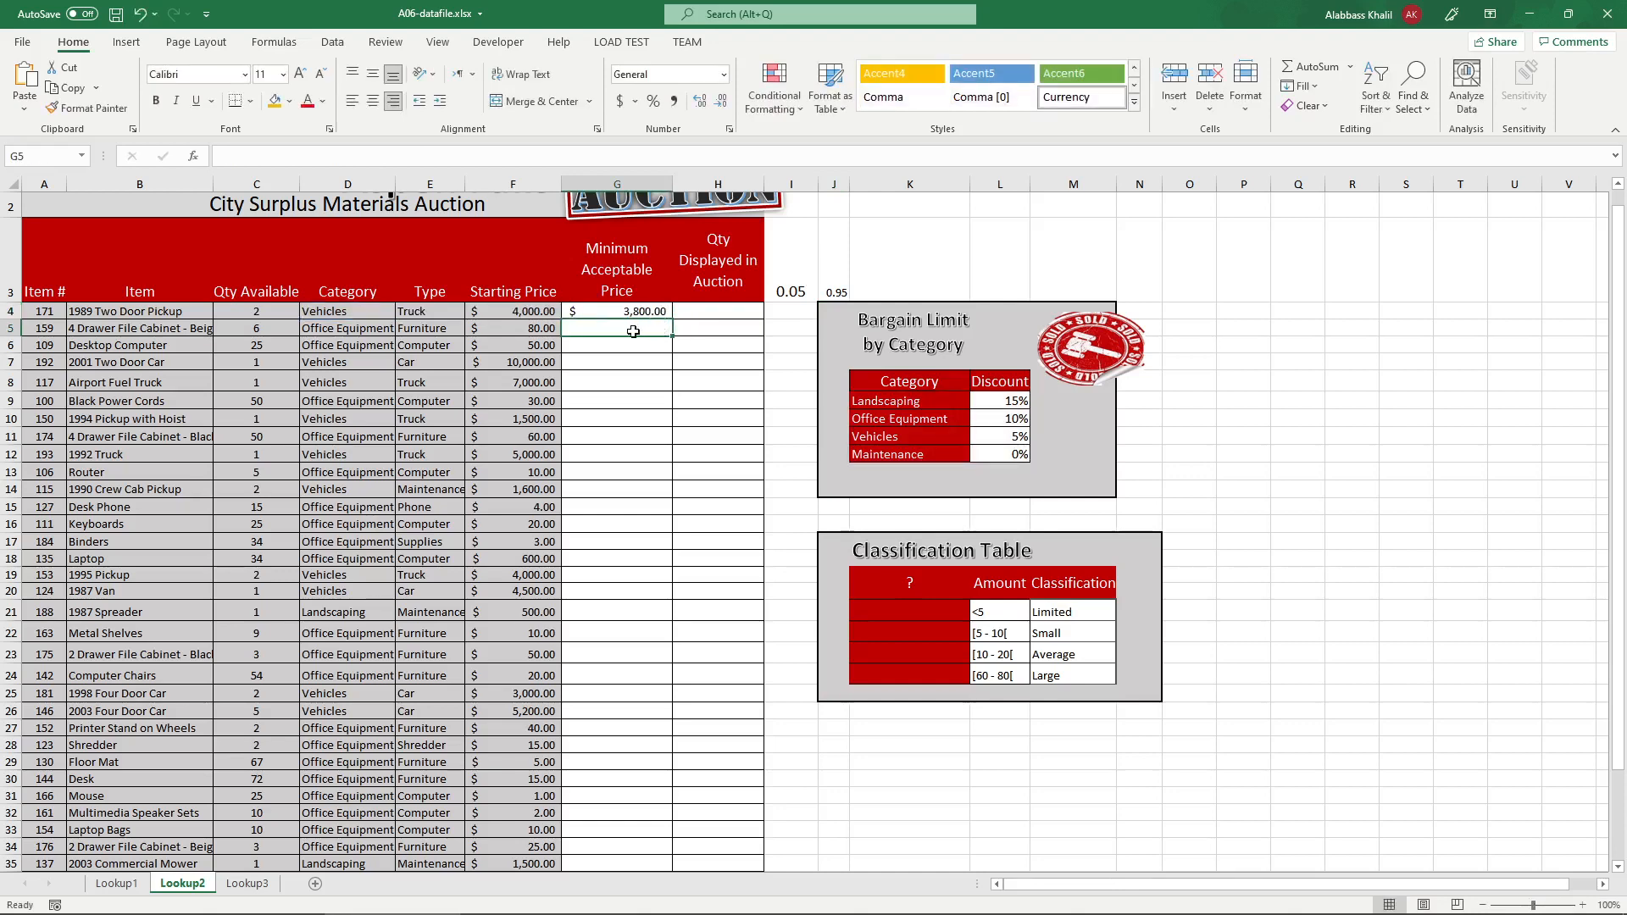
click(657, 311)
double_click(672, 320)
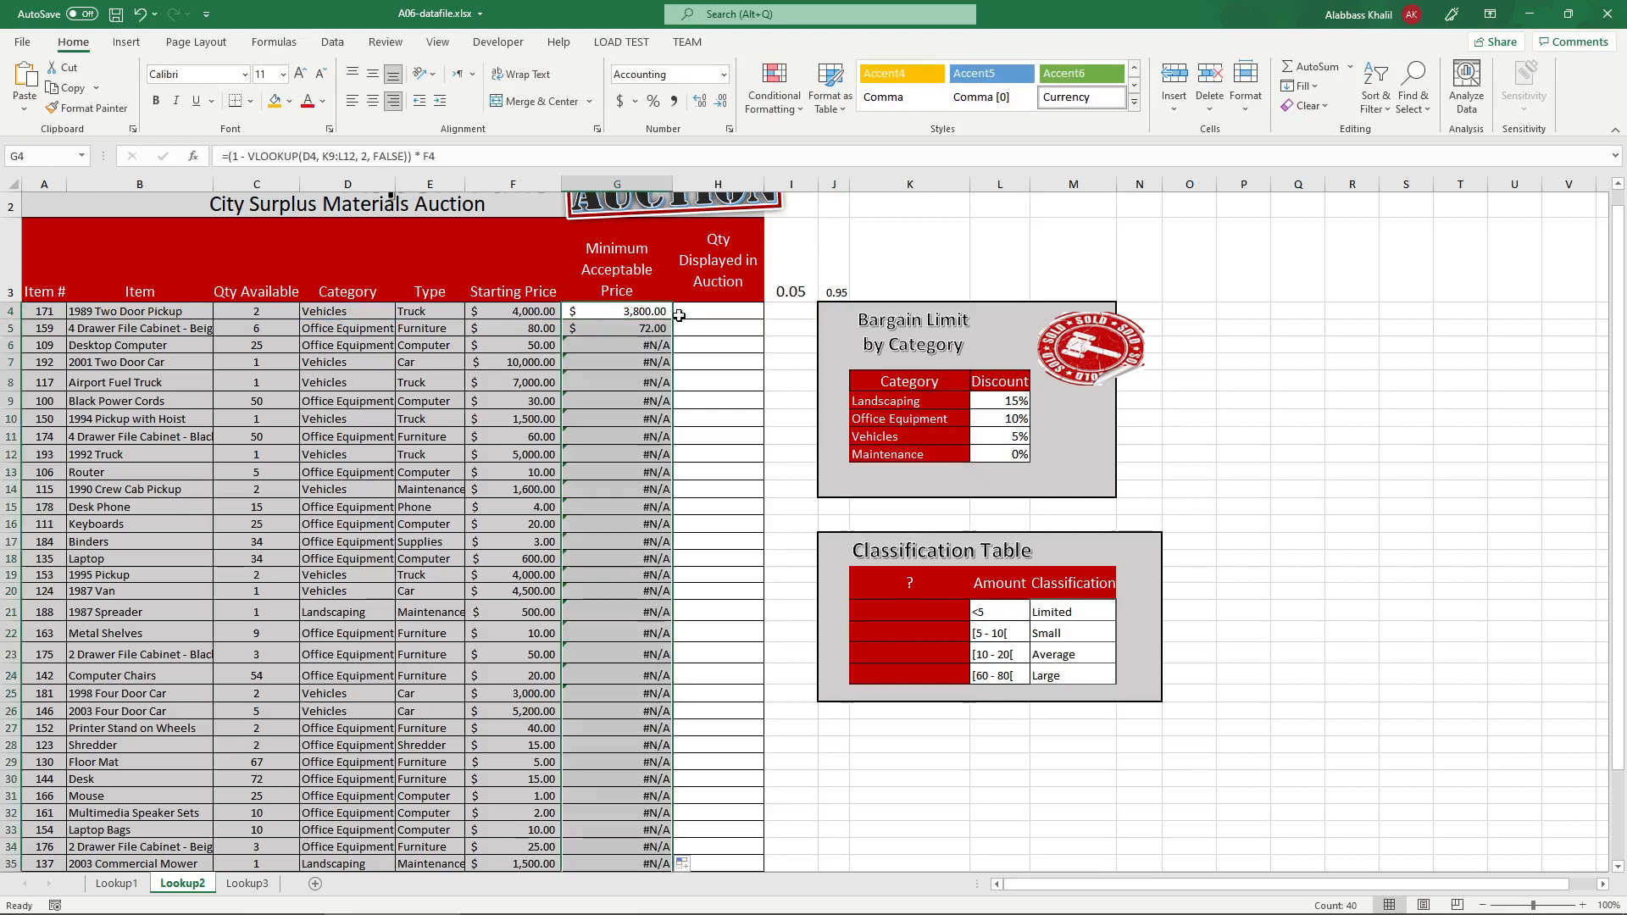
- Check the copied results below G4 and review the lookup value, table range and starting price reference in G4
click(667, 333)
key(Down)
key(Down)
key(Down)
key(Down)
key(Down)
key(Down)
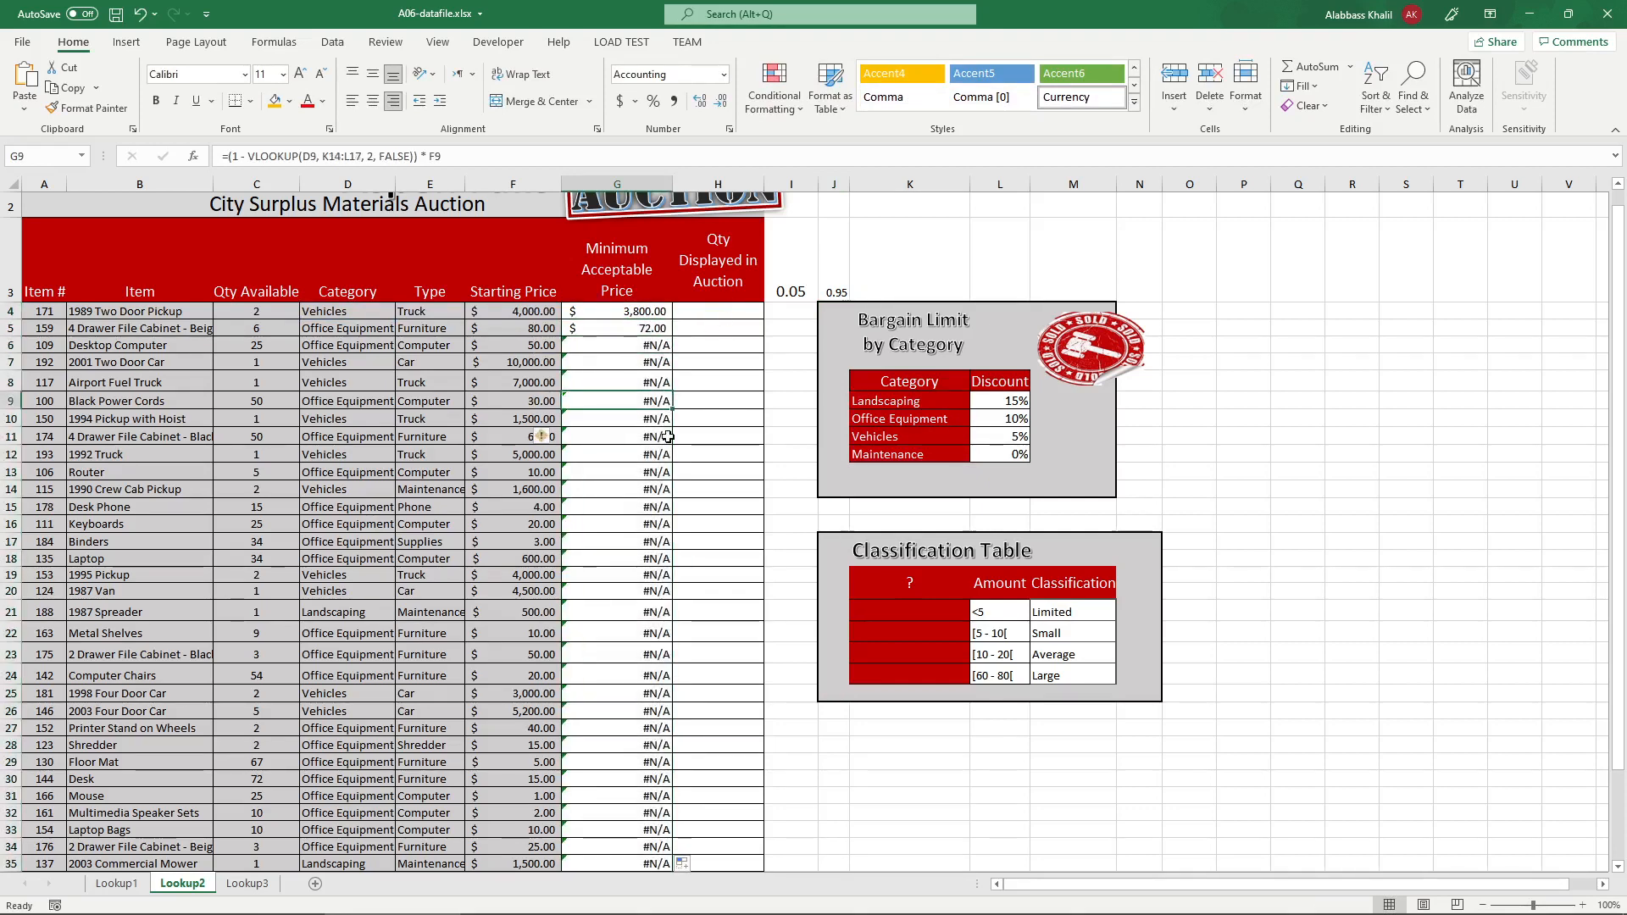
click(658, 312)
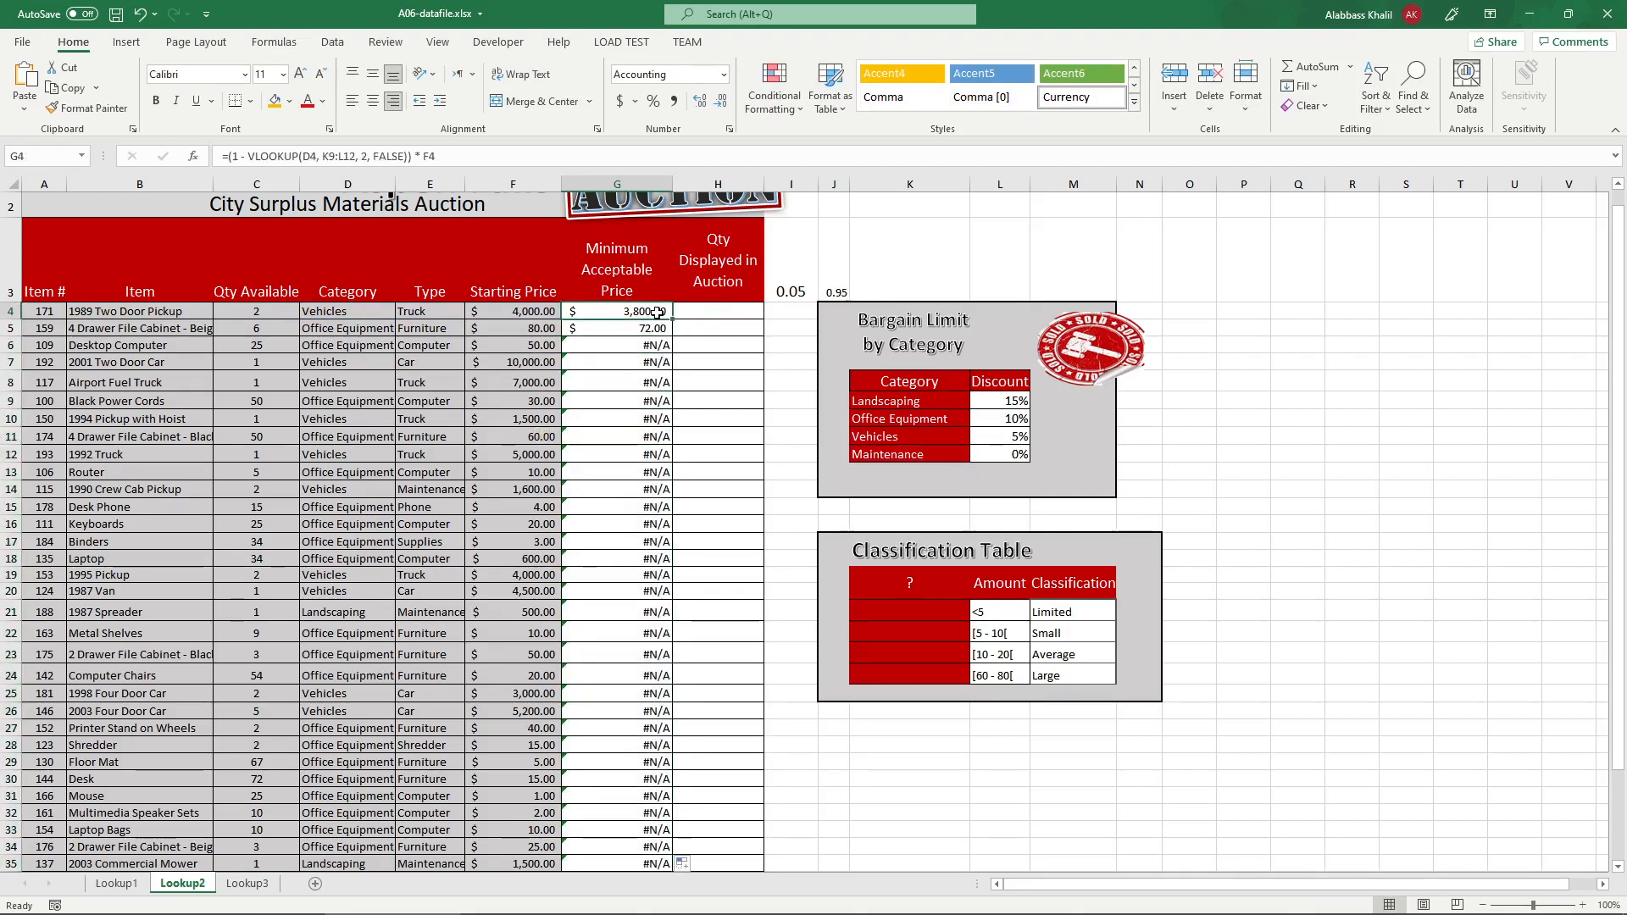
double_click(658, 312)
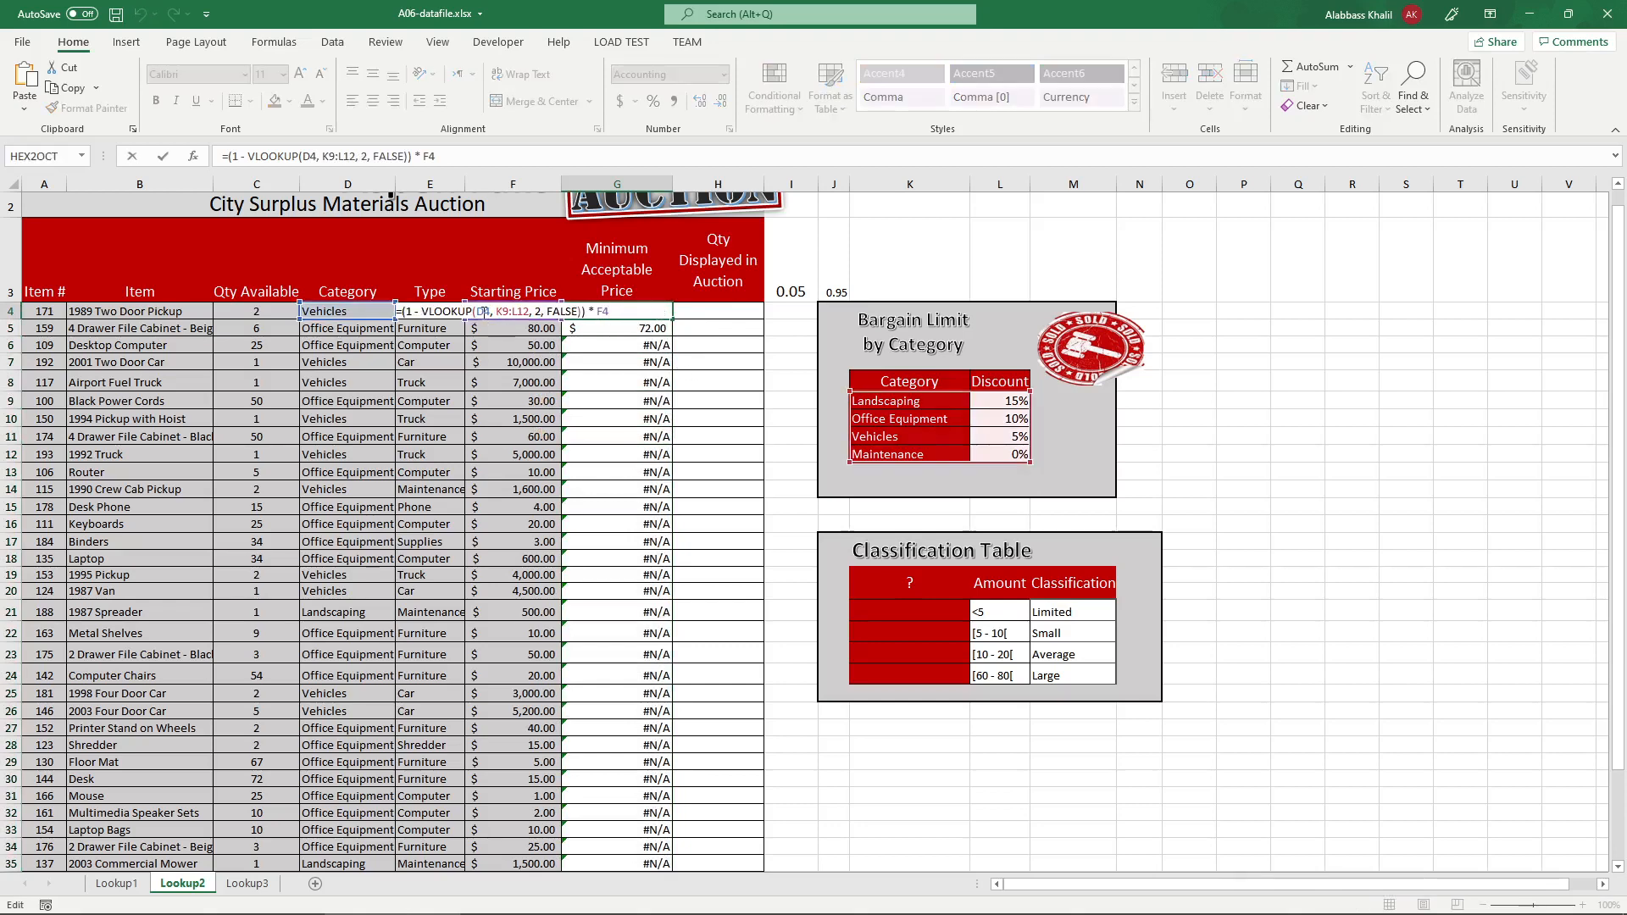
click(477, 312)
drag(496, 312, 535, 312)
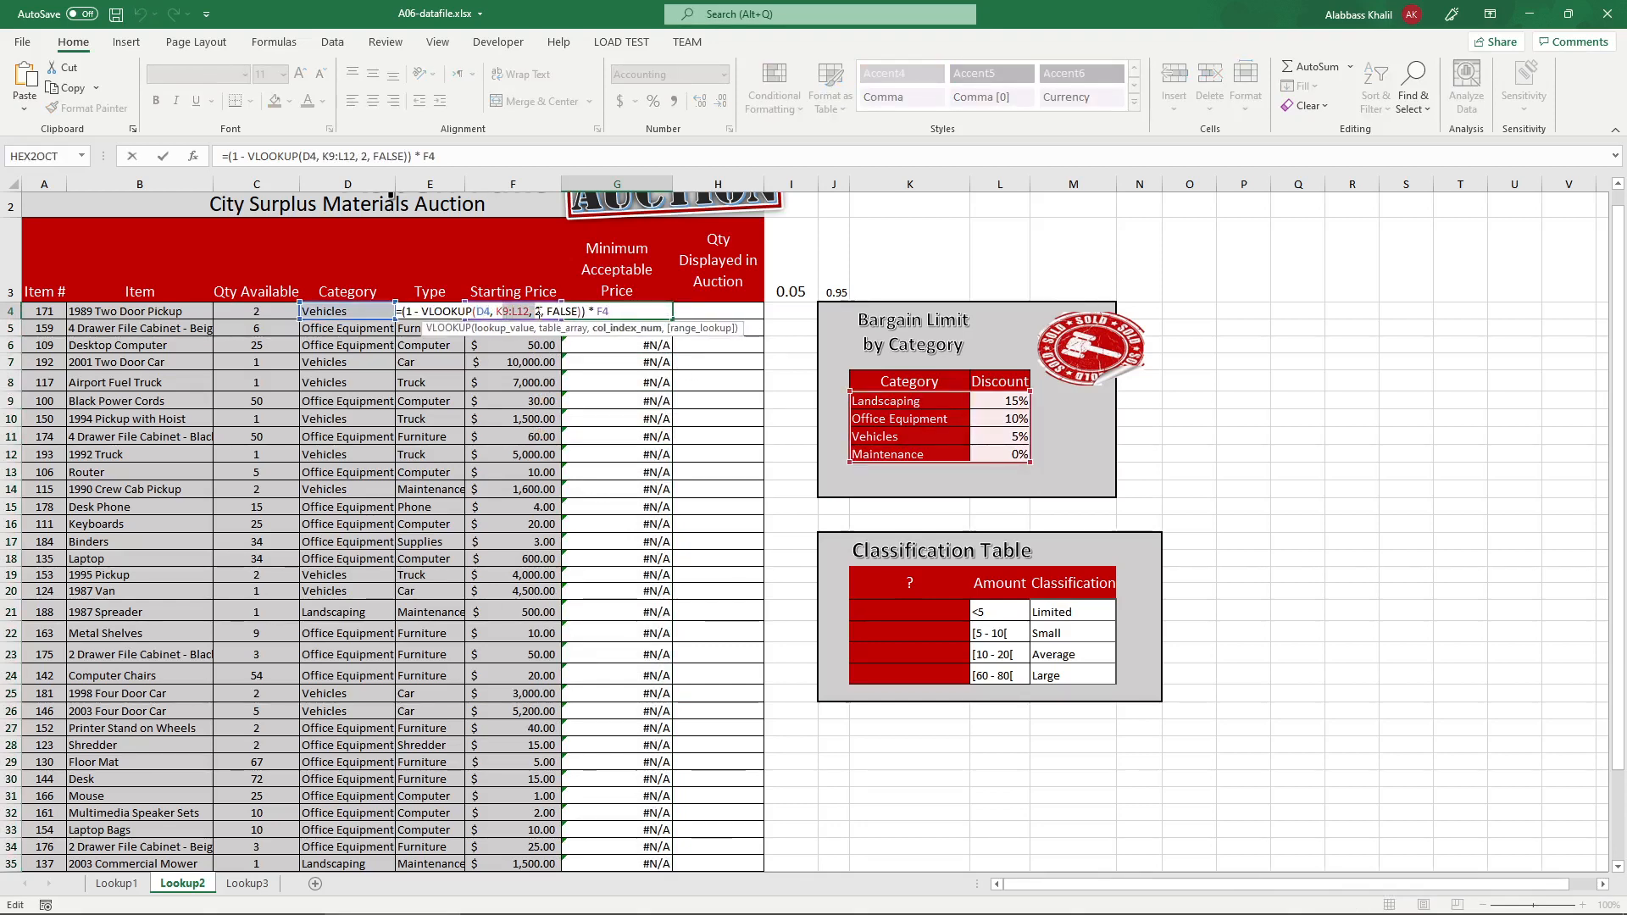
click(587, 312)
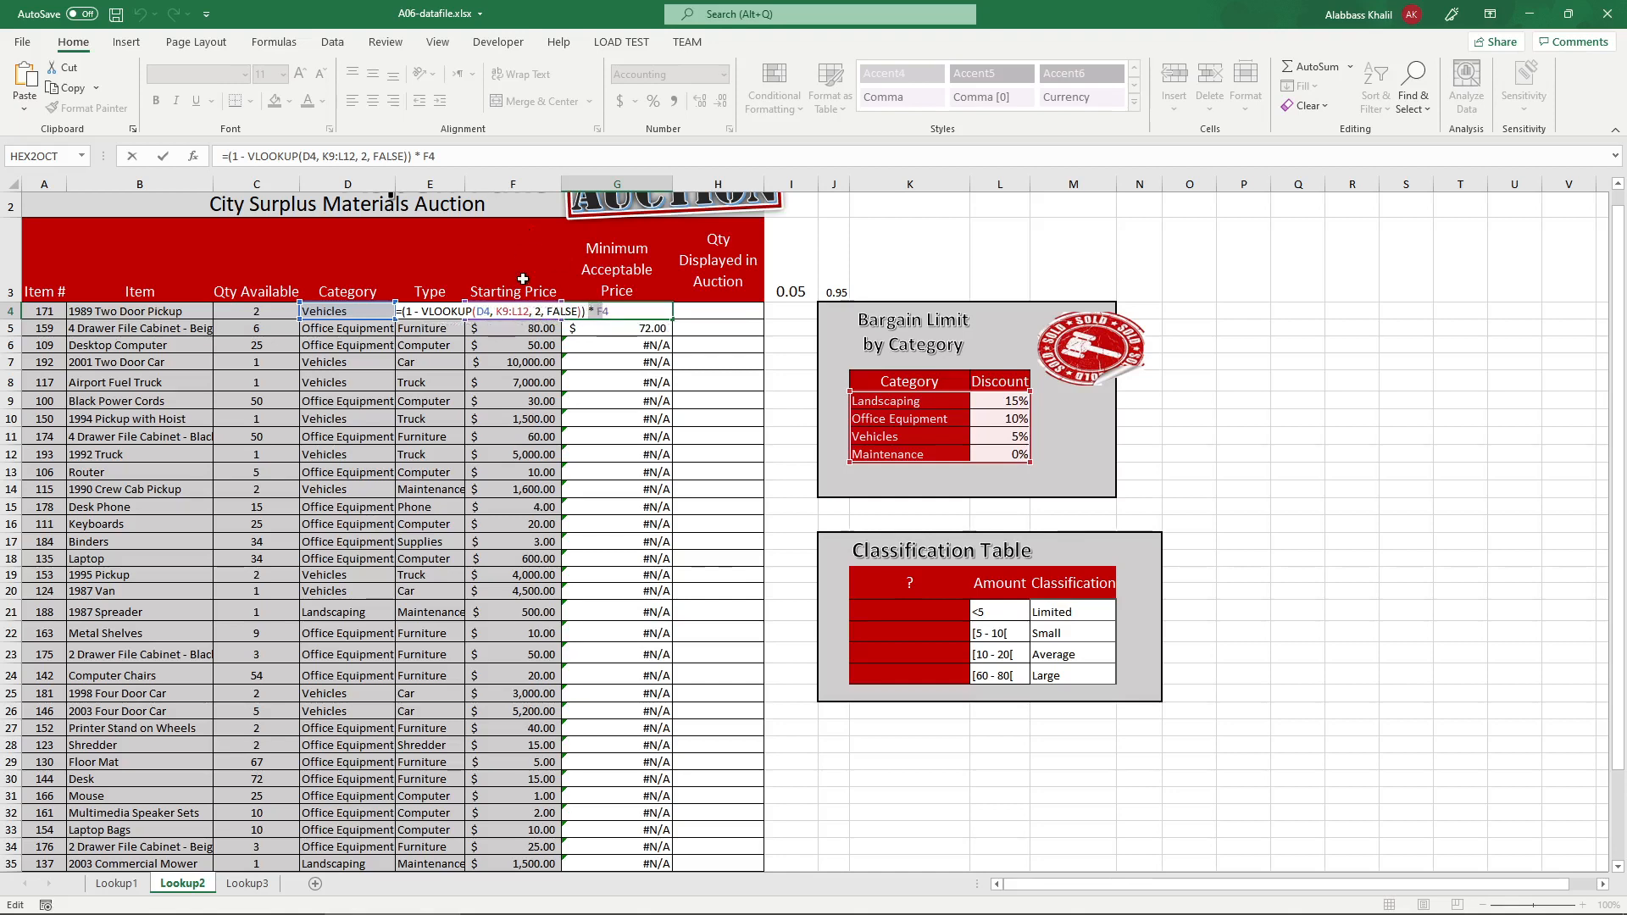
key(Return)
- Compare the lookup values and table ranges in the copied formulas, including G5, G8 and G18, against the bargain limit table
double_click(640, 331)
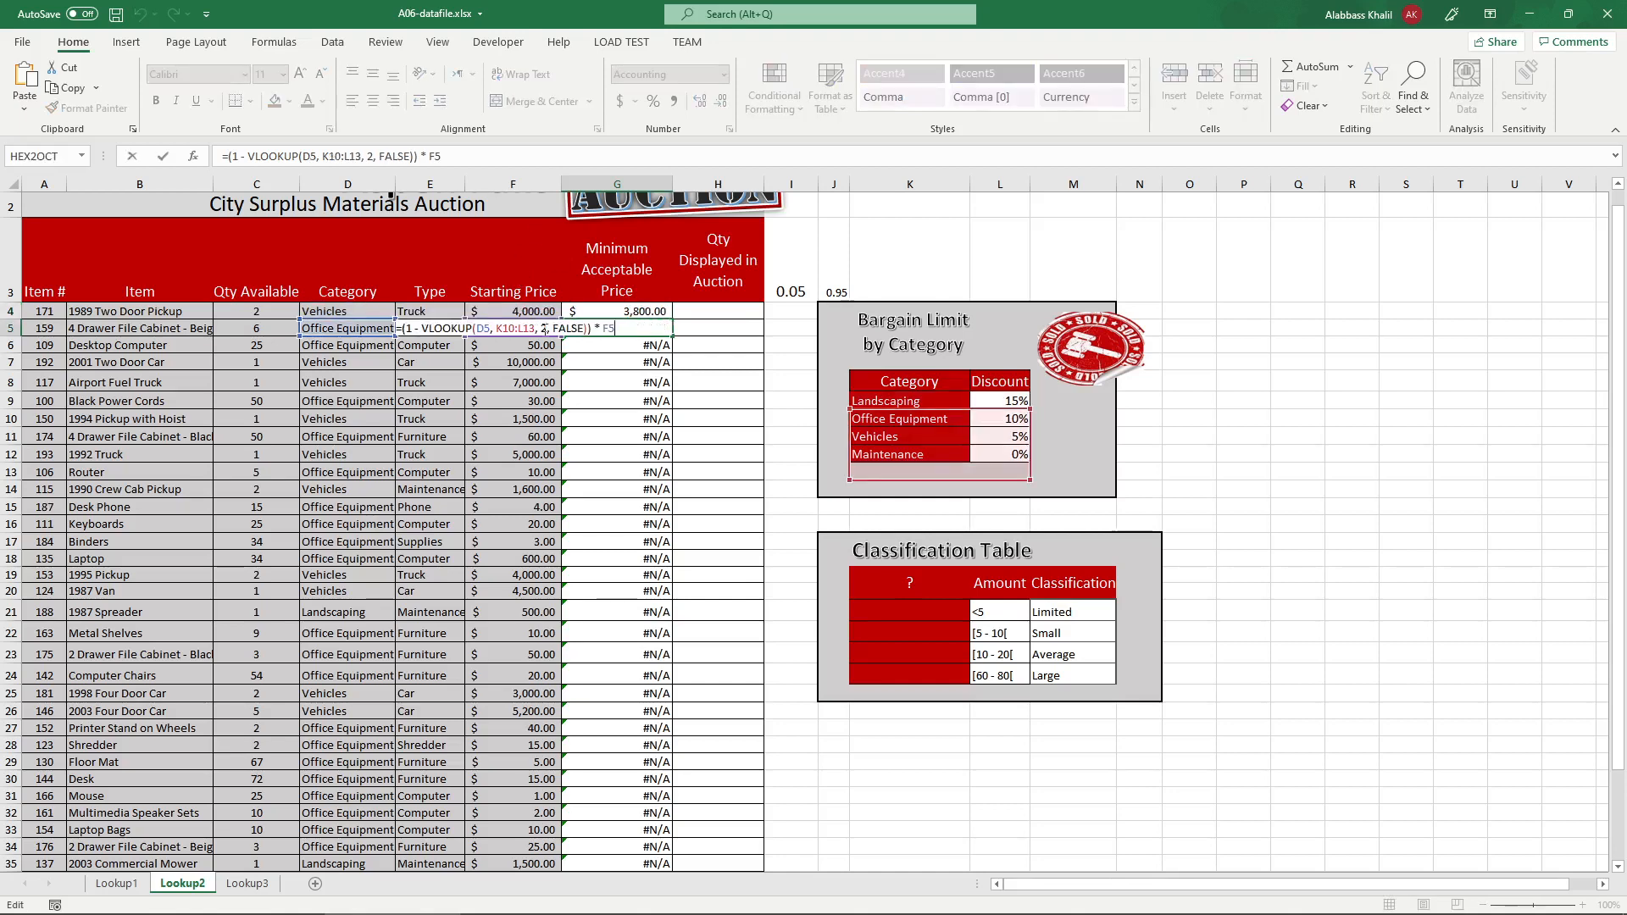
double_click(484, 329)
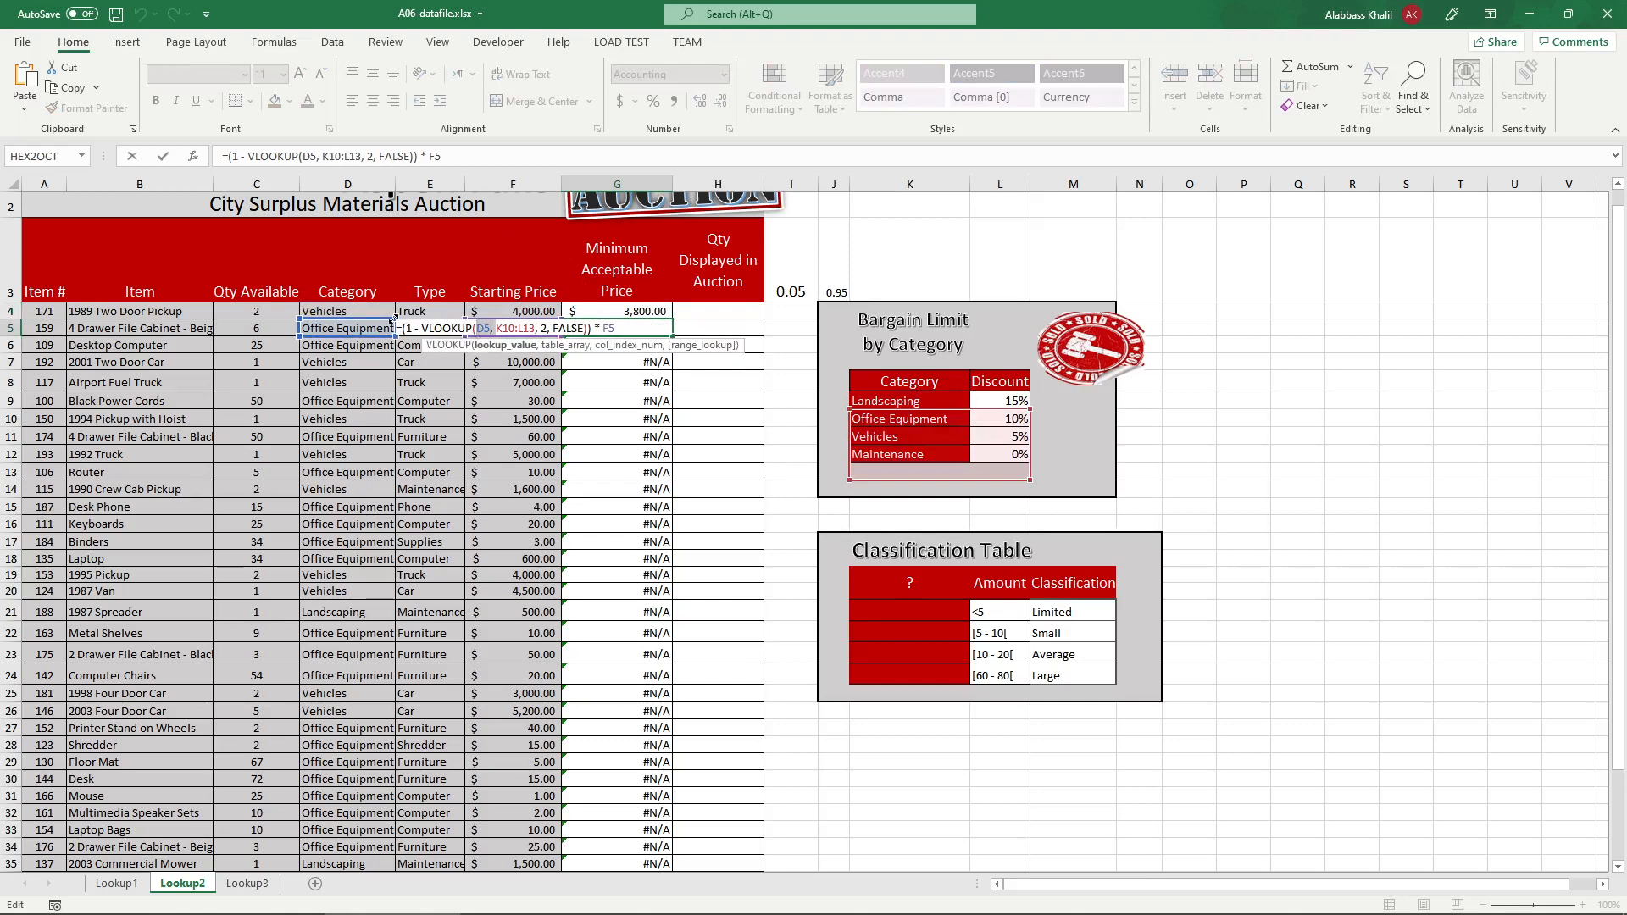
click(534, 328)
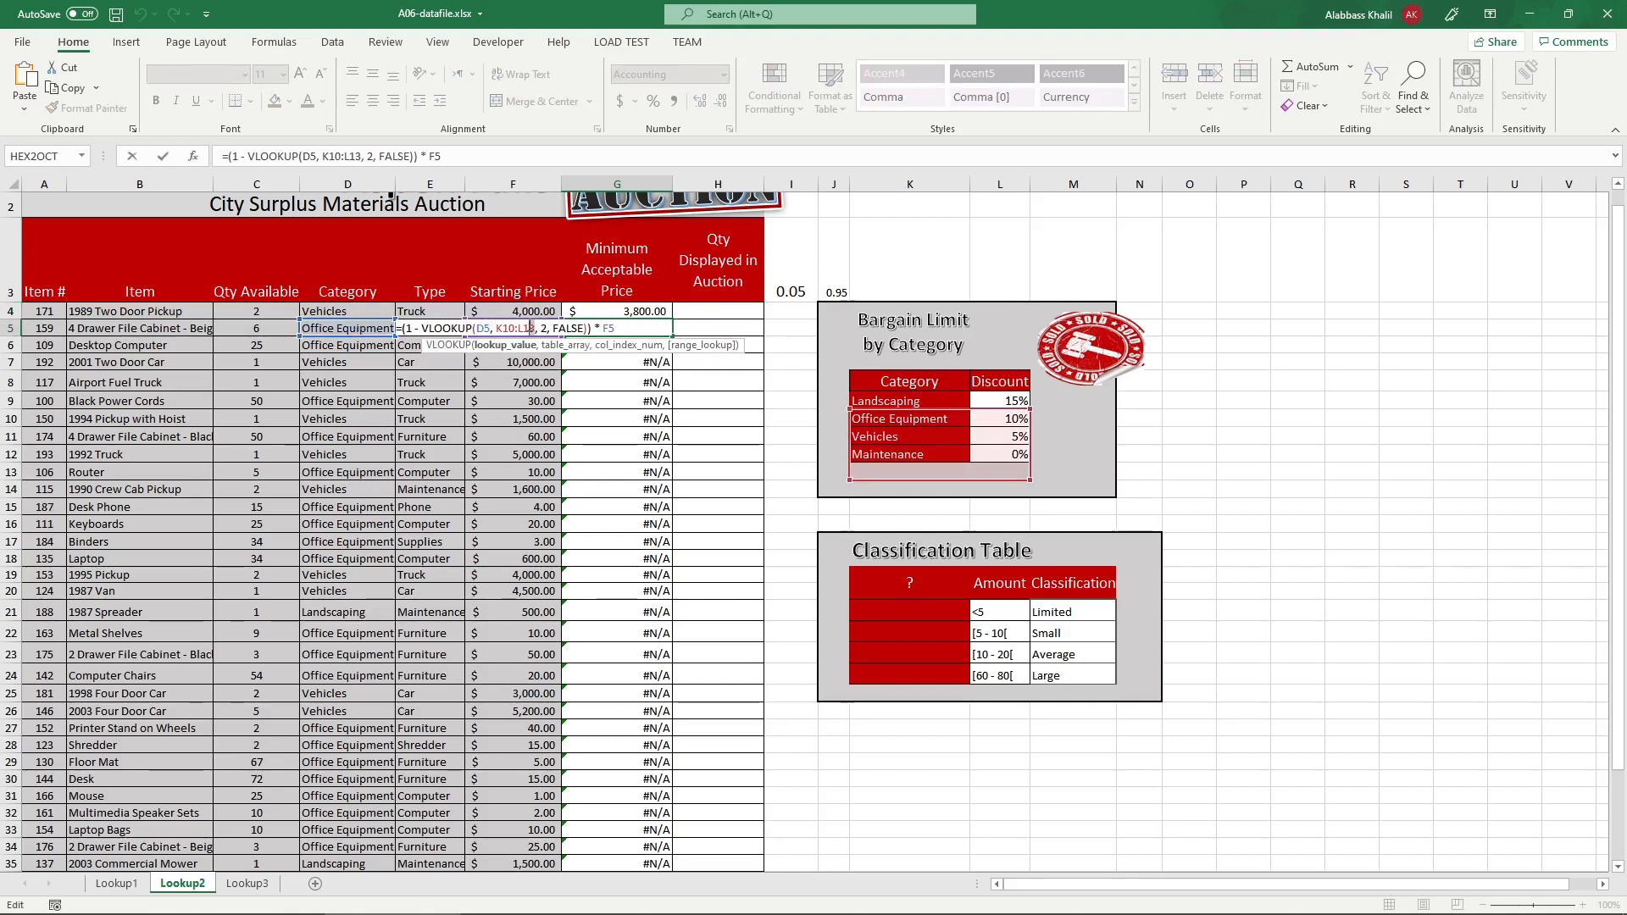
drag(537, 329, 497, 329)
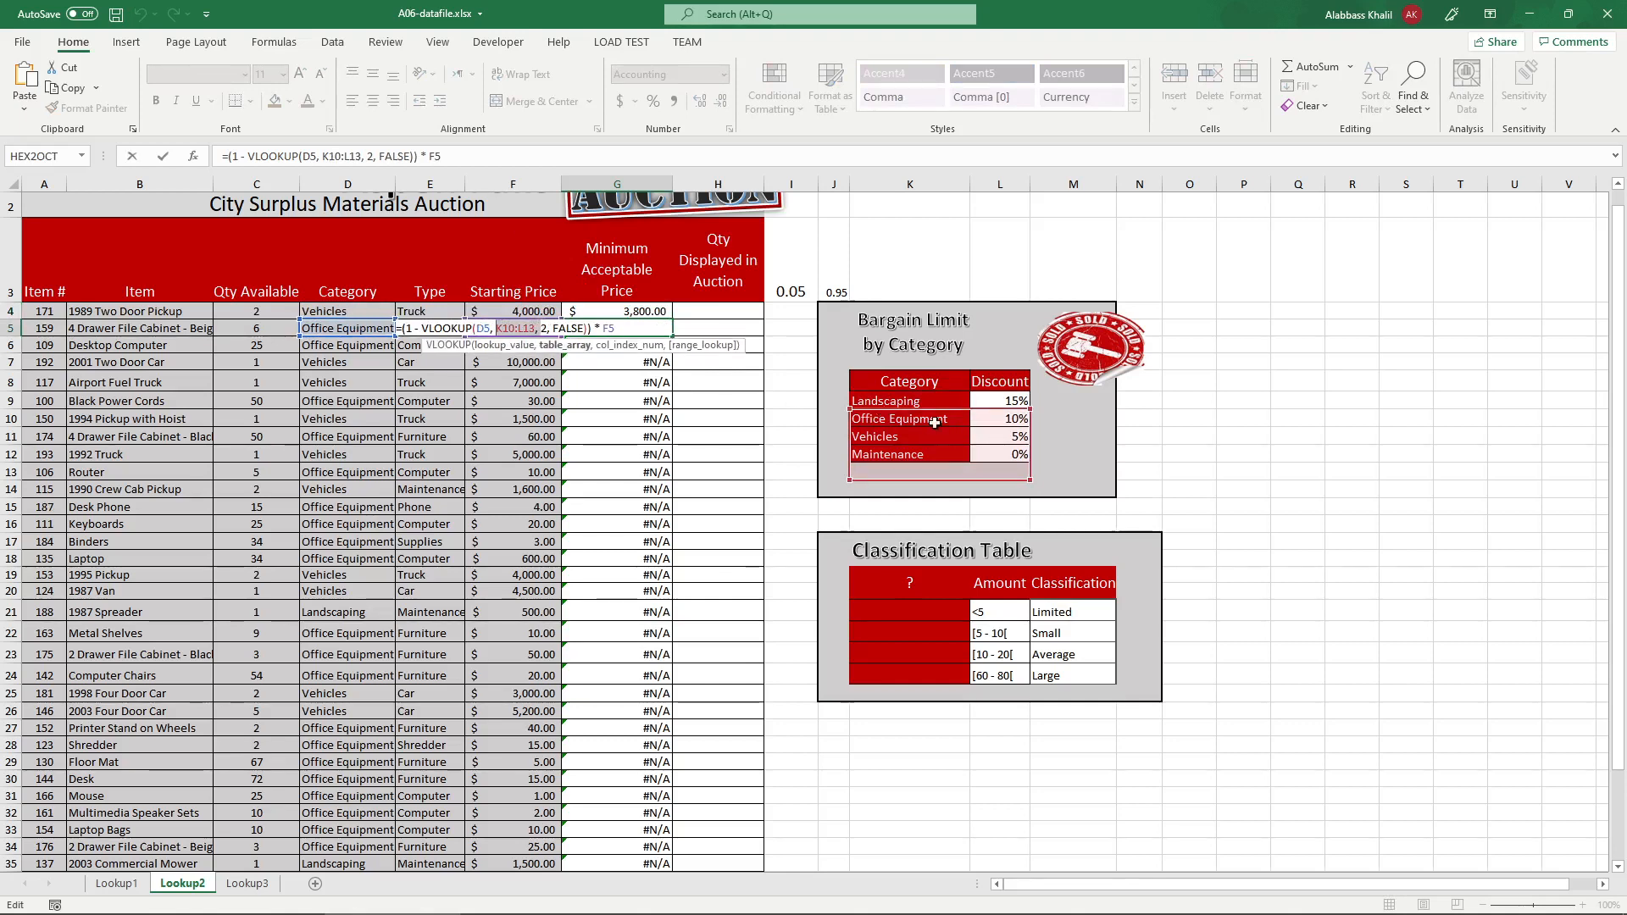
key(Return)
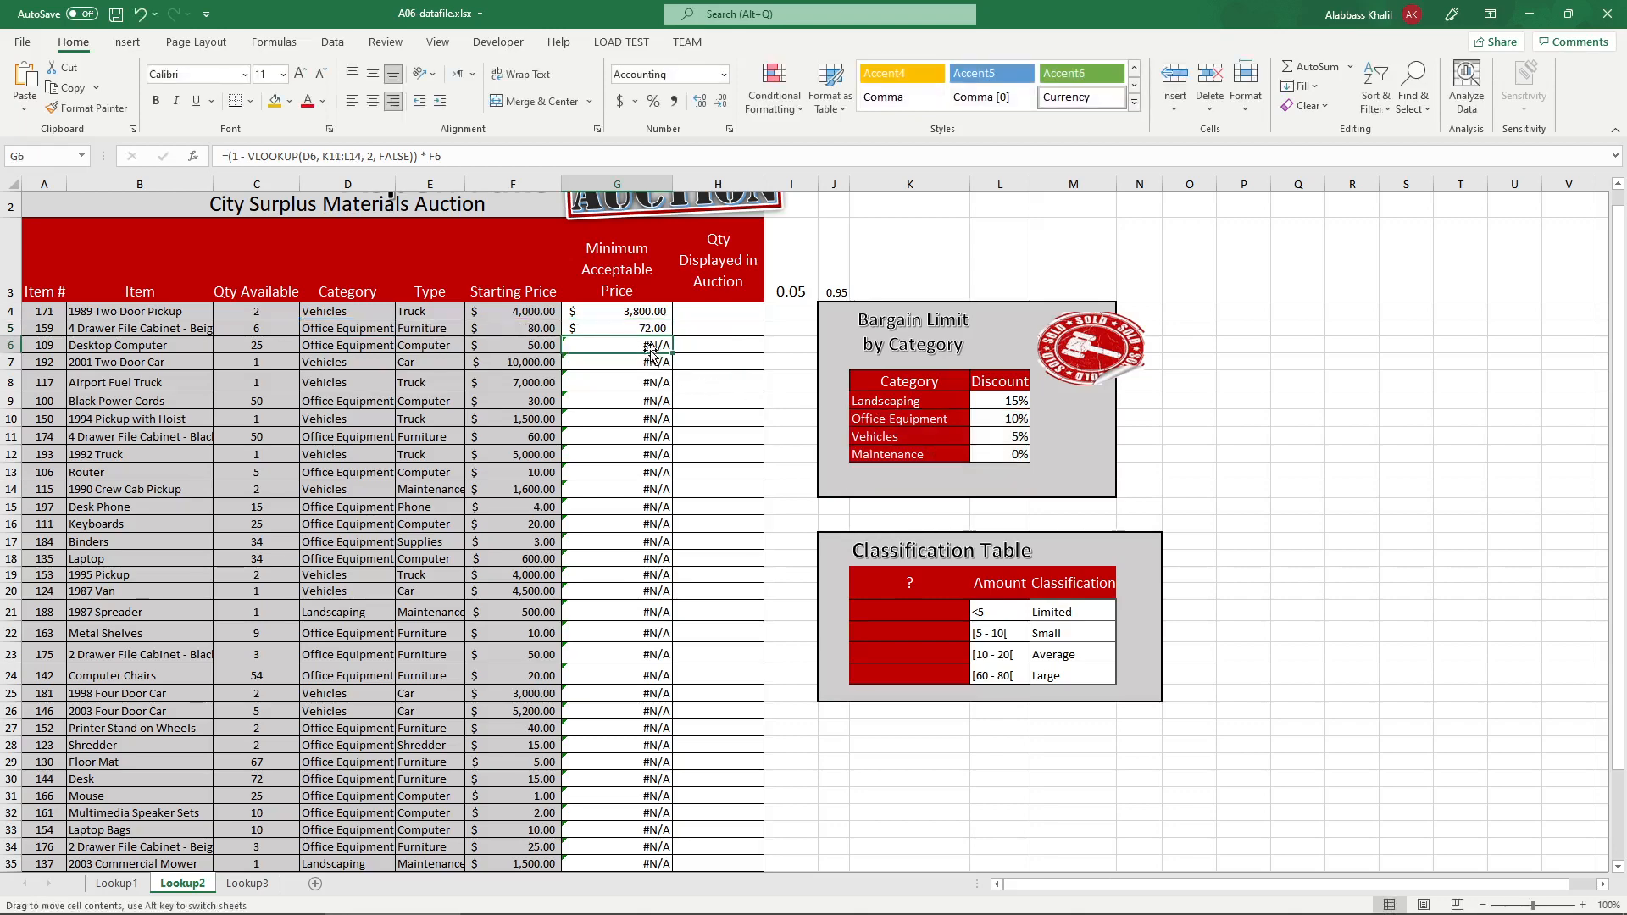
double_click(652, 352)
scroll(652, 398, up, 8)
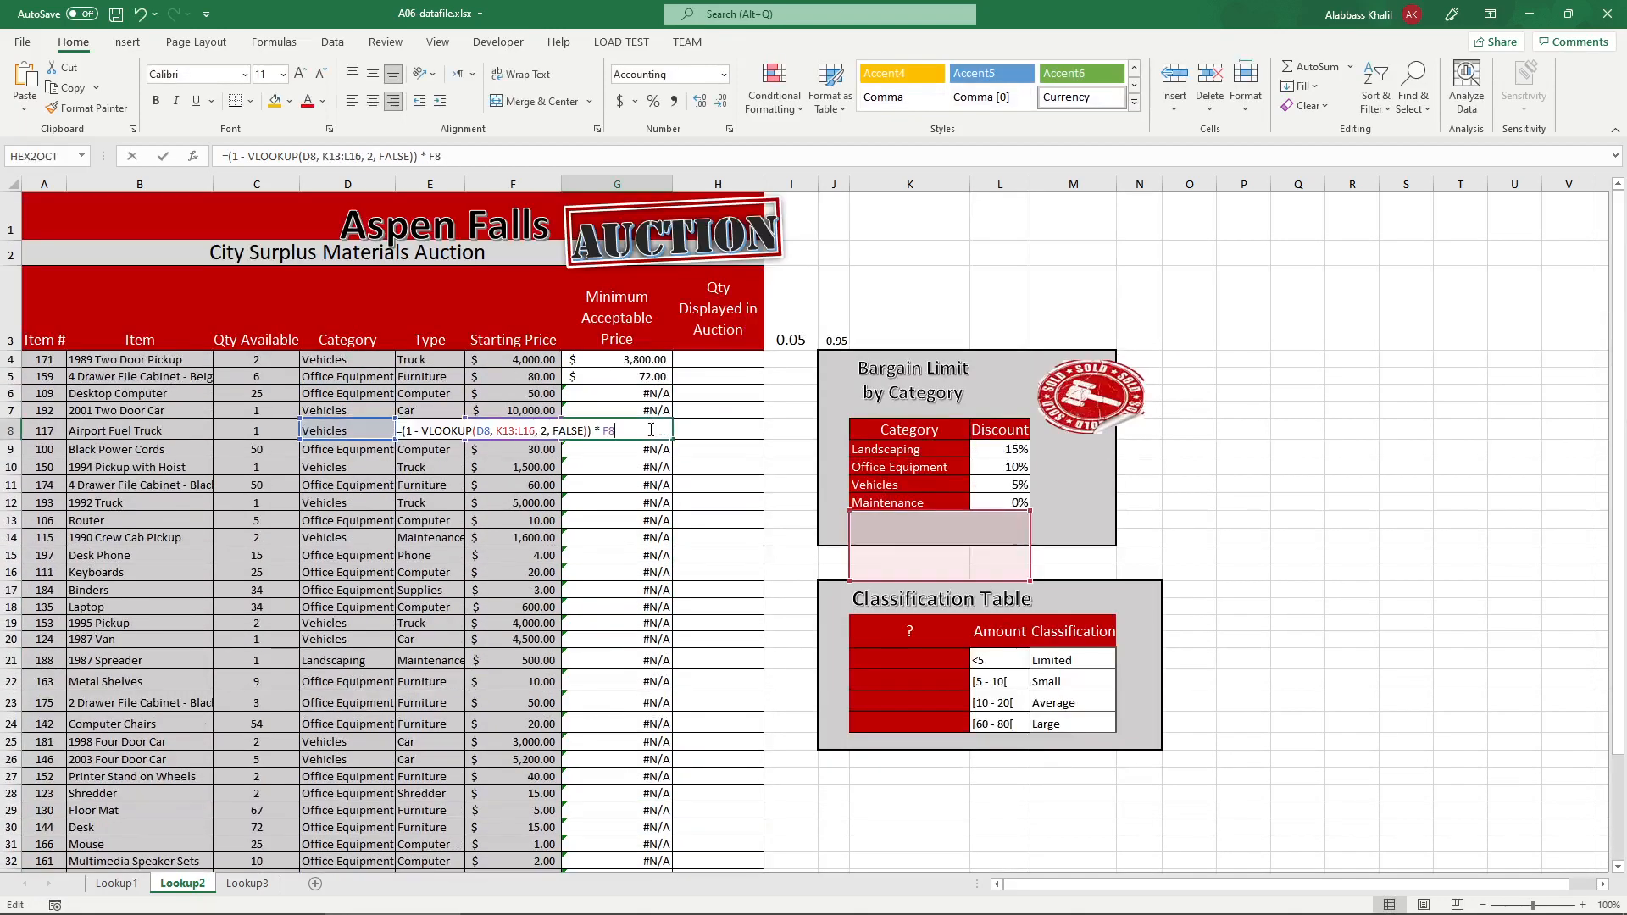
scroll(792, 319, down, 8)
scroll(793, 320, up, 5)
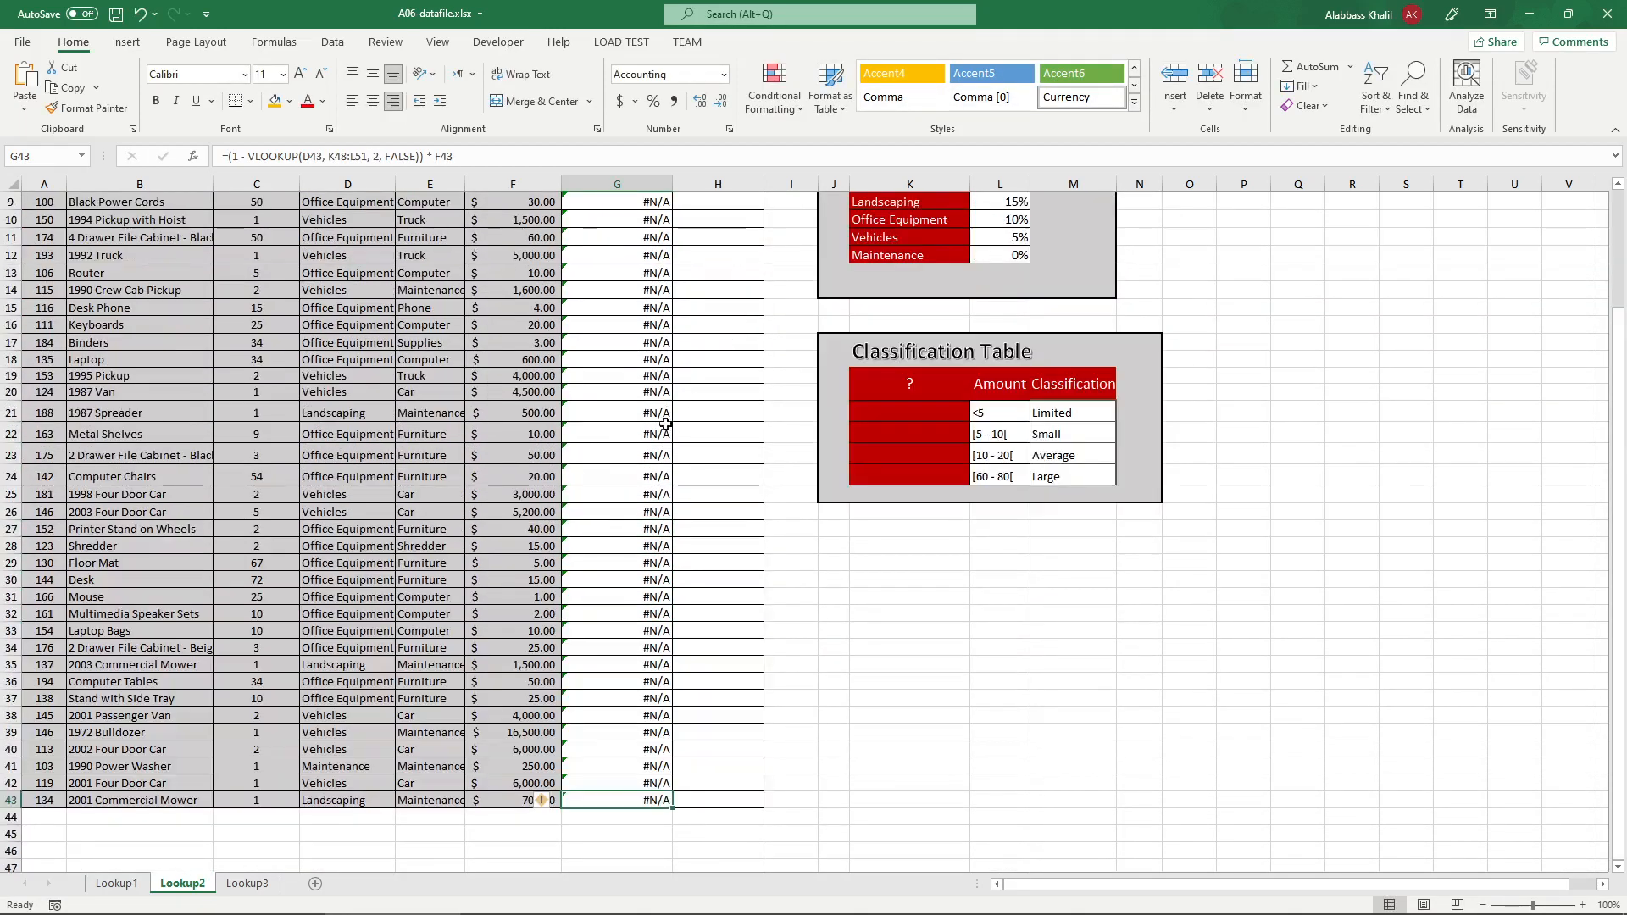
double_click(655, 362)
scroll(896, 423, up, 3)
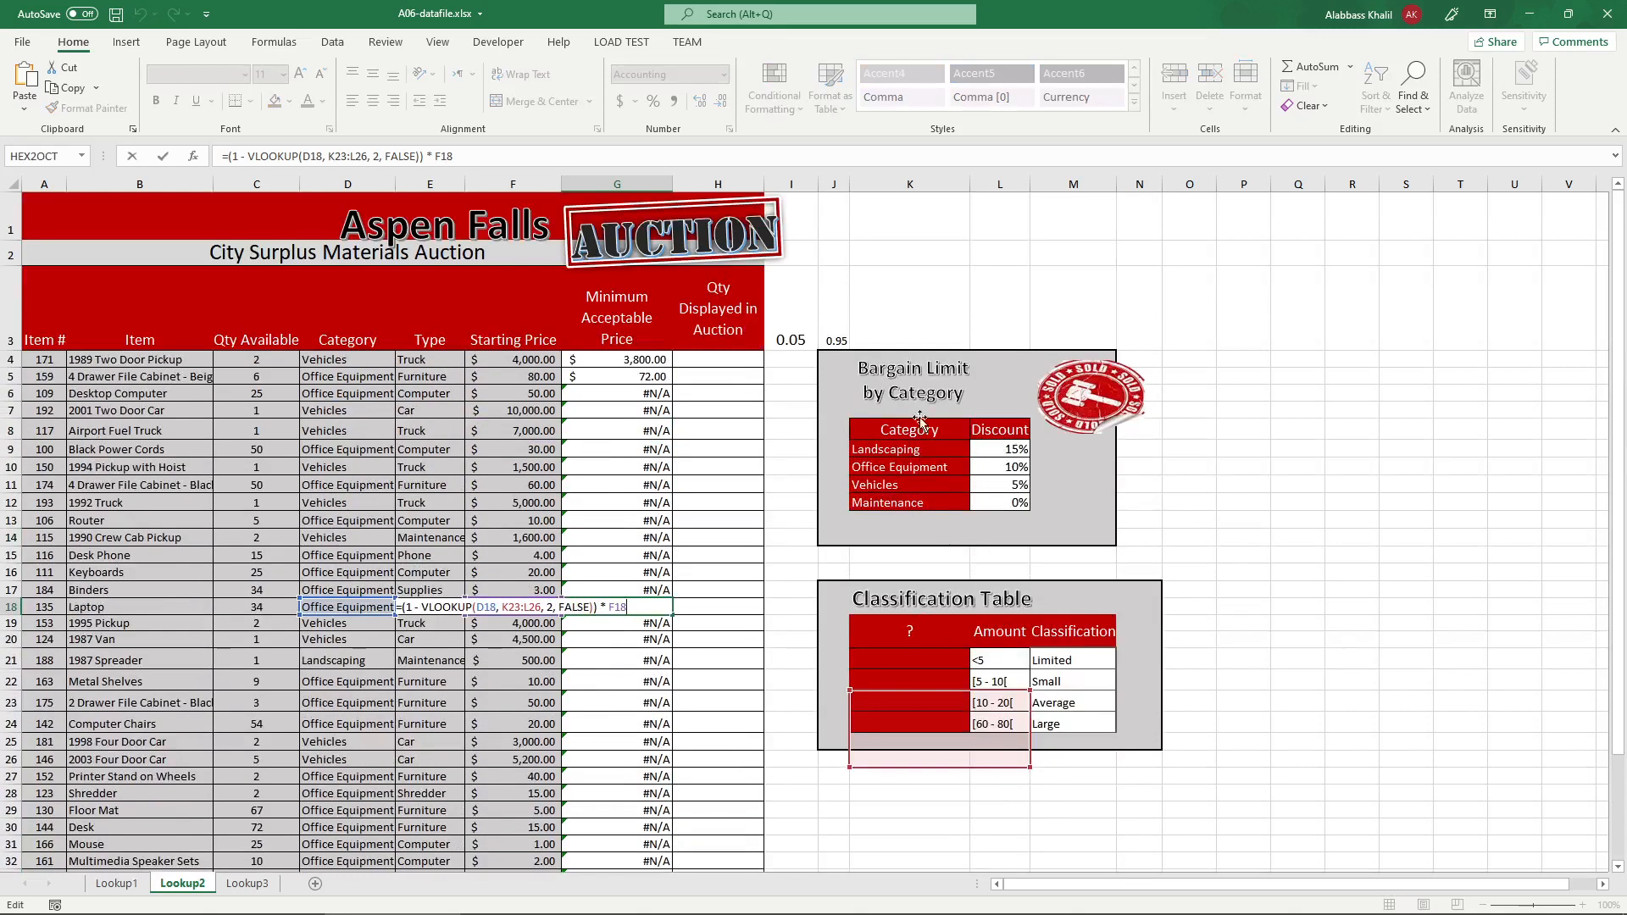
key(Escape)
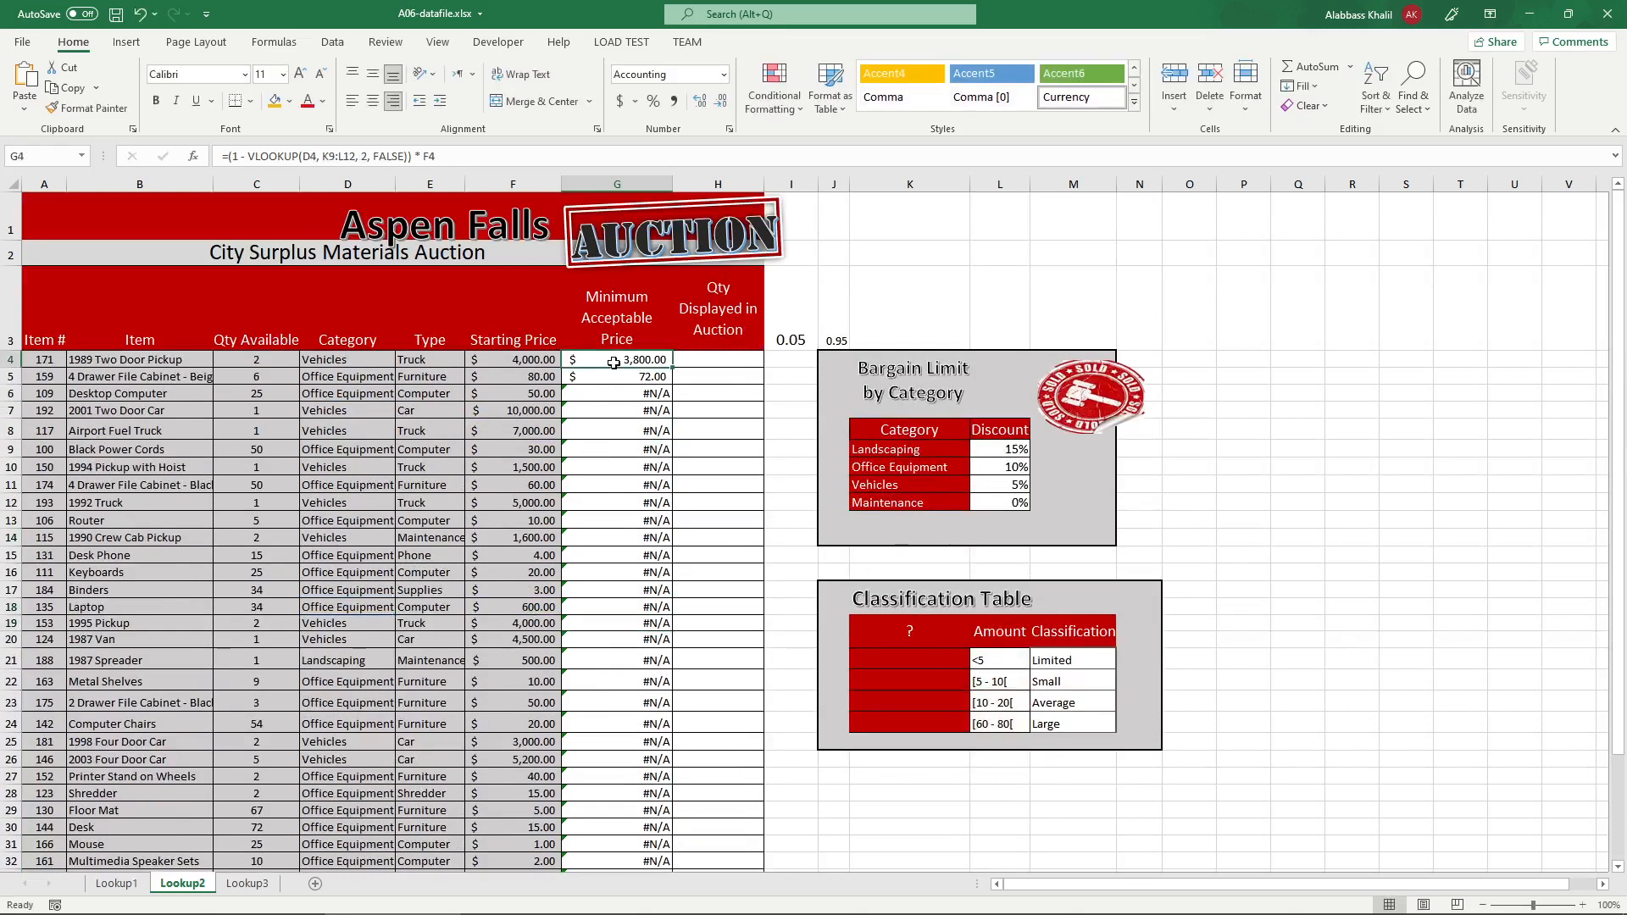
- Lock the table rows in G4 so the formula reads =(1 - VLOOKUP(D4, K$9:L$12, 2, FALSE)) * F4
double_click(610, 362)
click(496, 359)
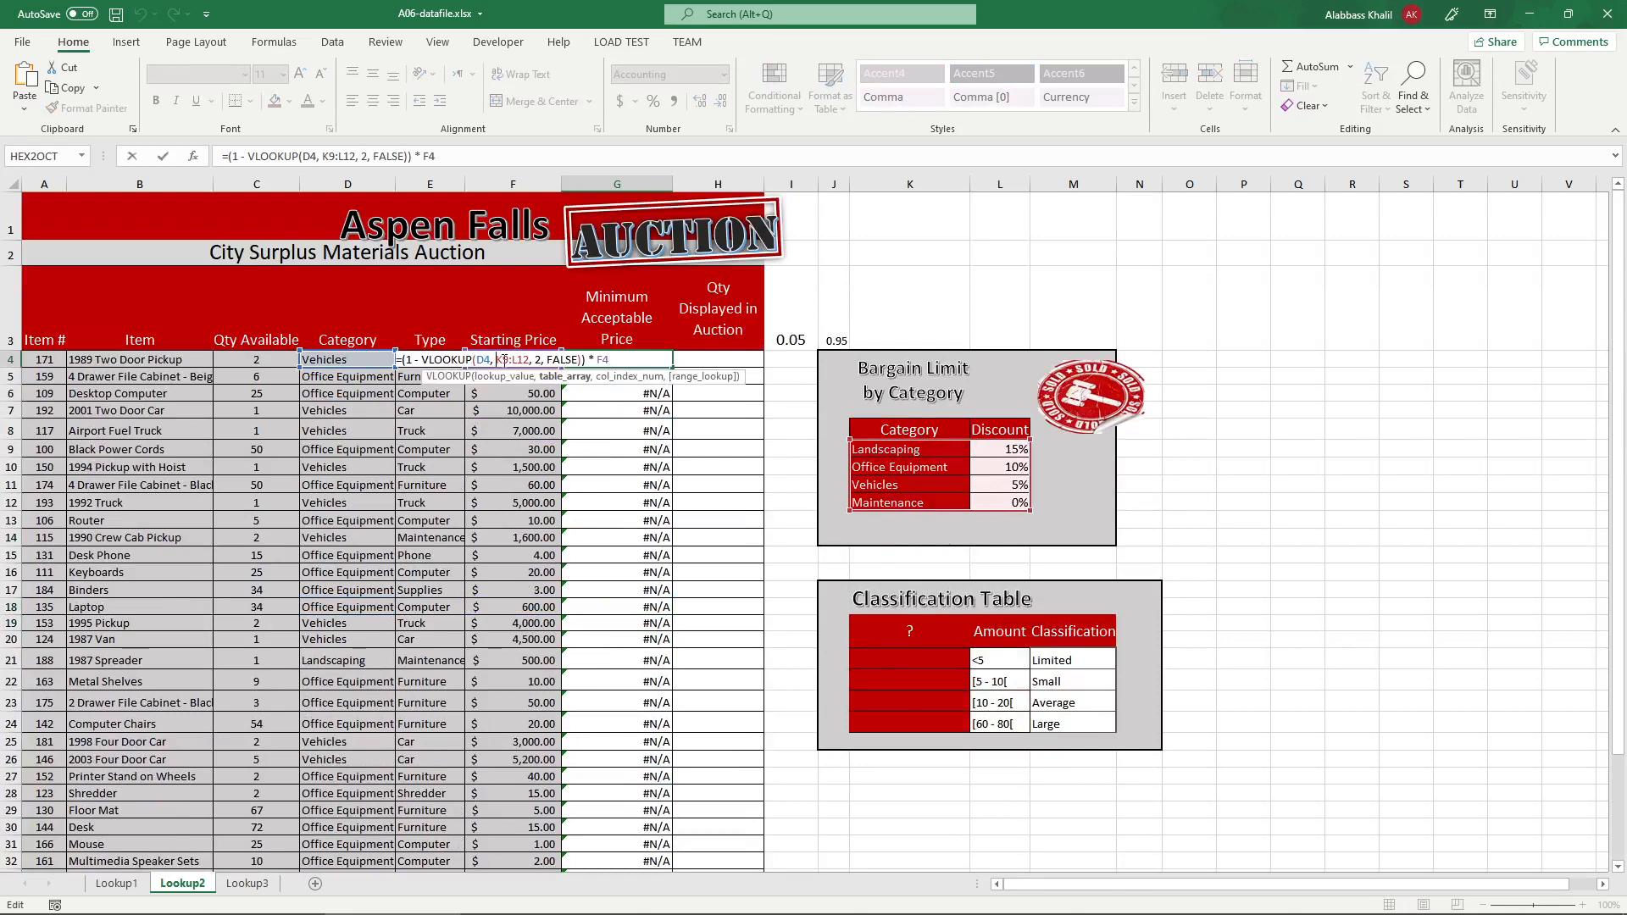
text($)
click(510, 360)
text($)
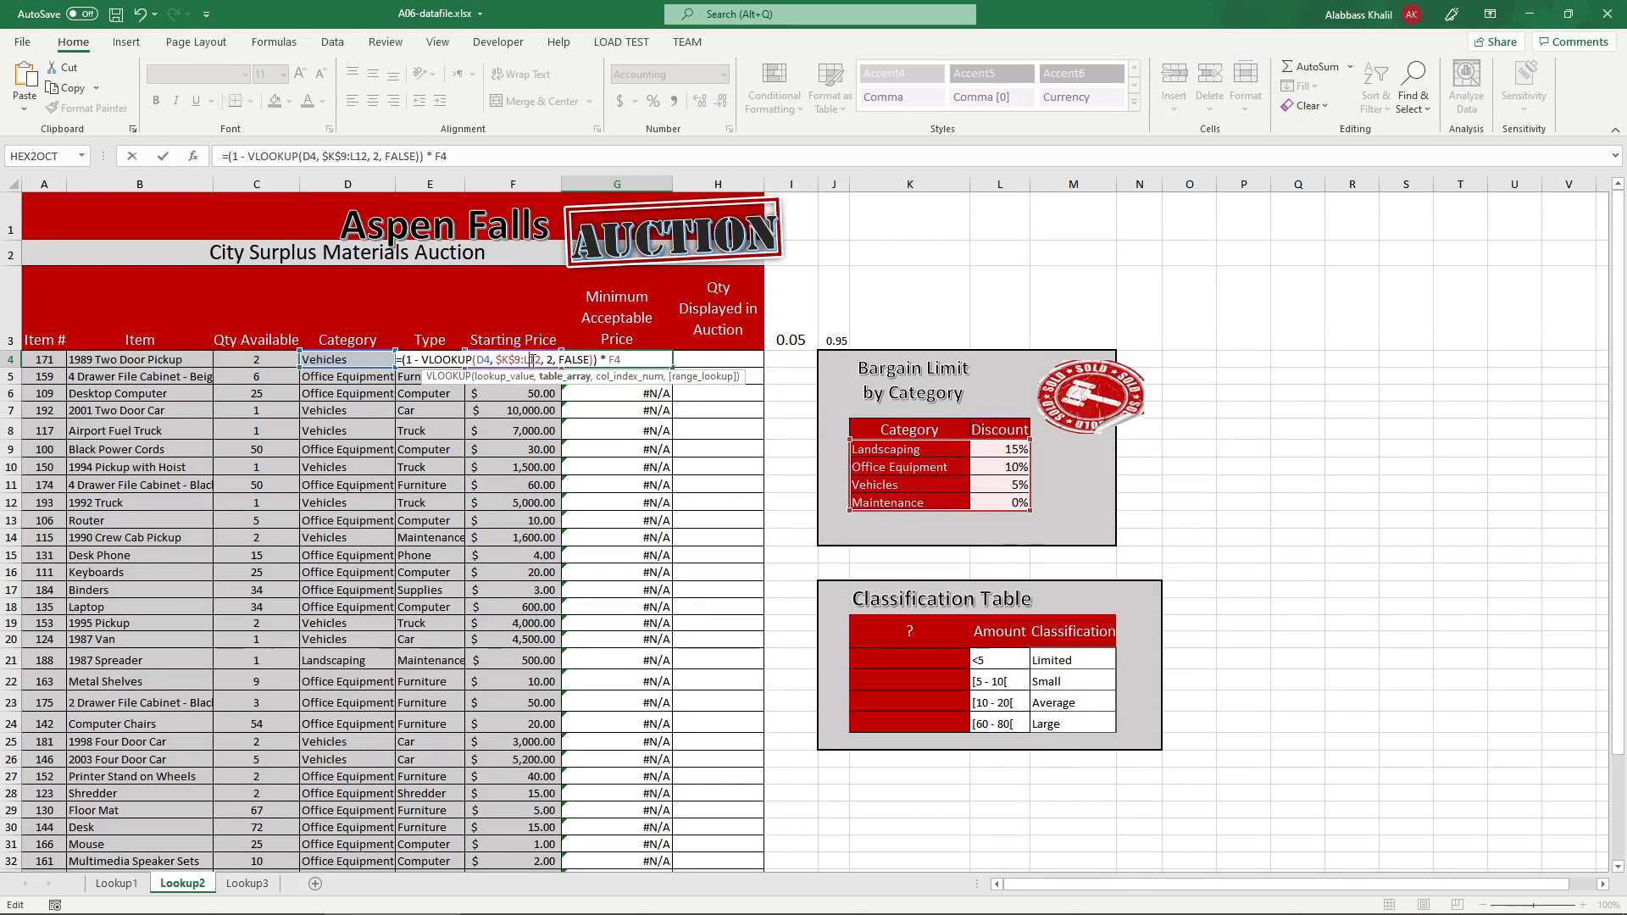
click(532, 360)
text($)
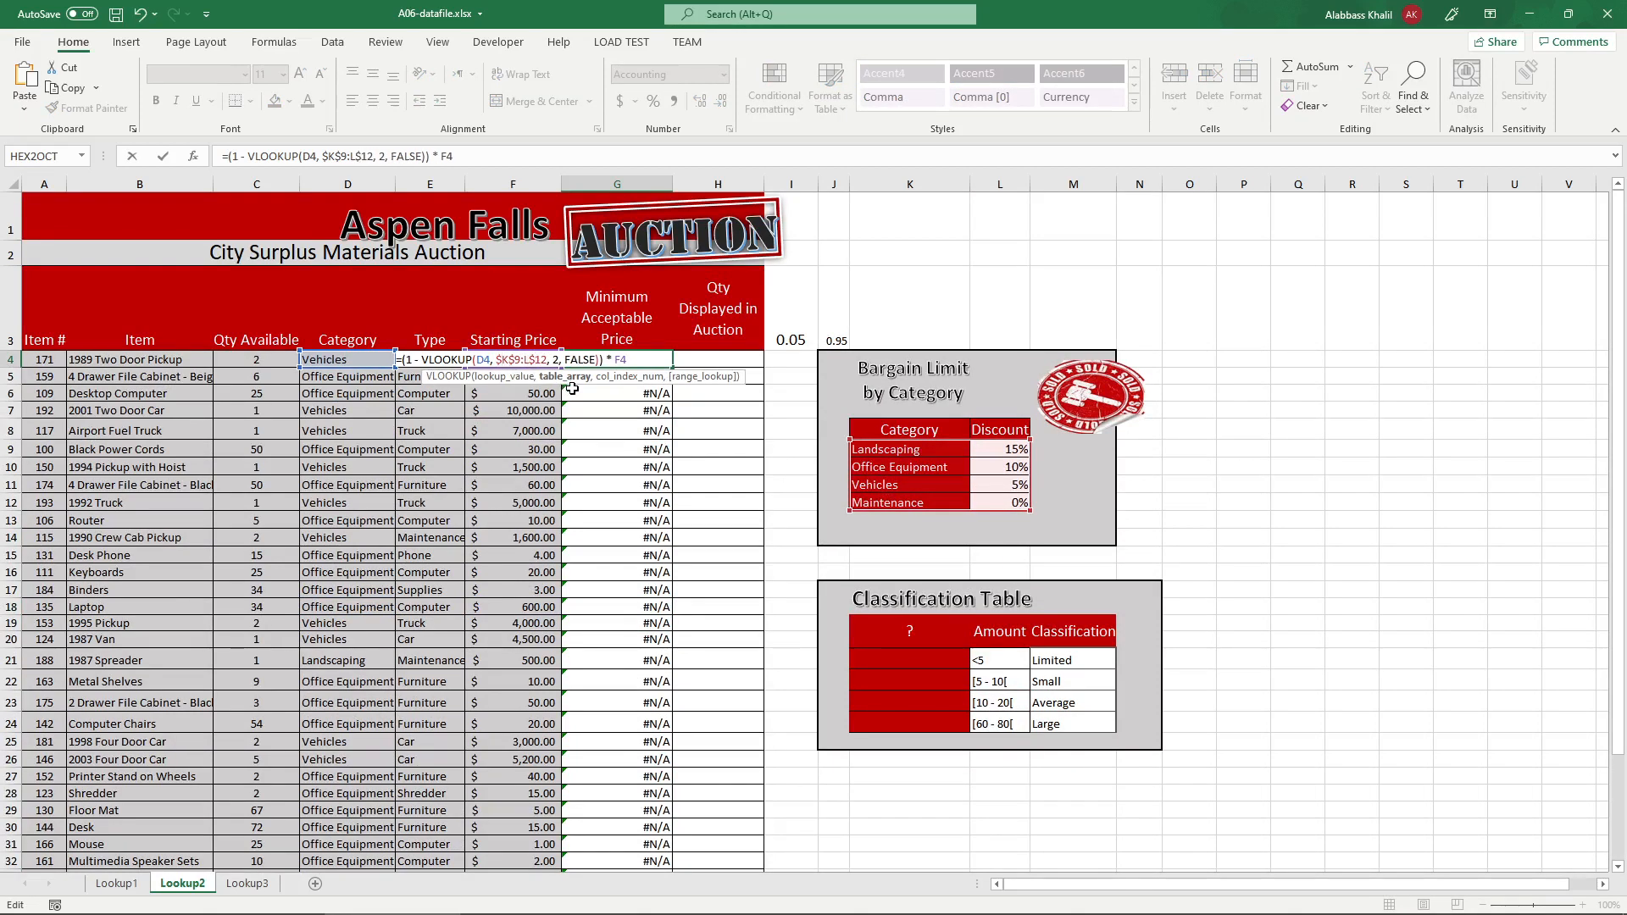
key(BackSpace)
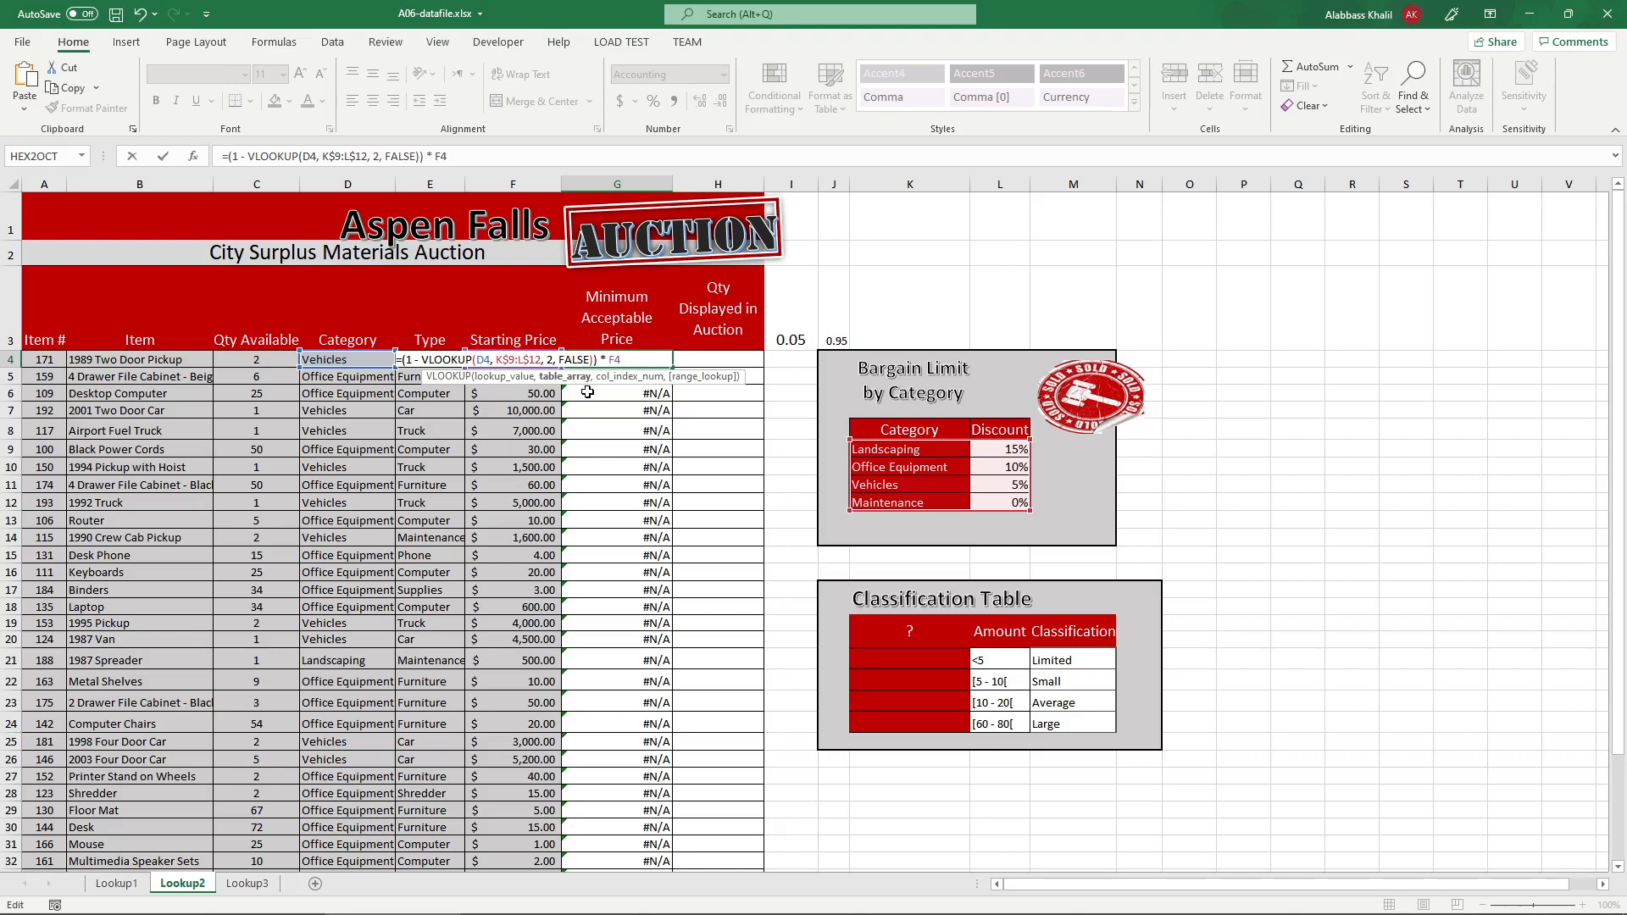
key(Return)
- Confirm the G4 formula with its locked table rows and copy it down the Minimum Acceptable Price column
click(642, 361)
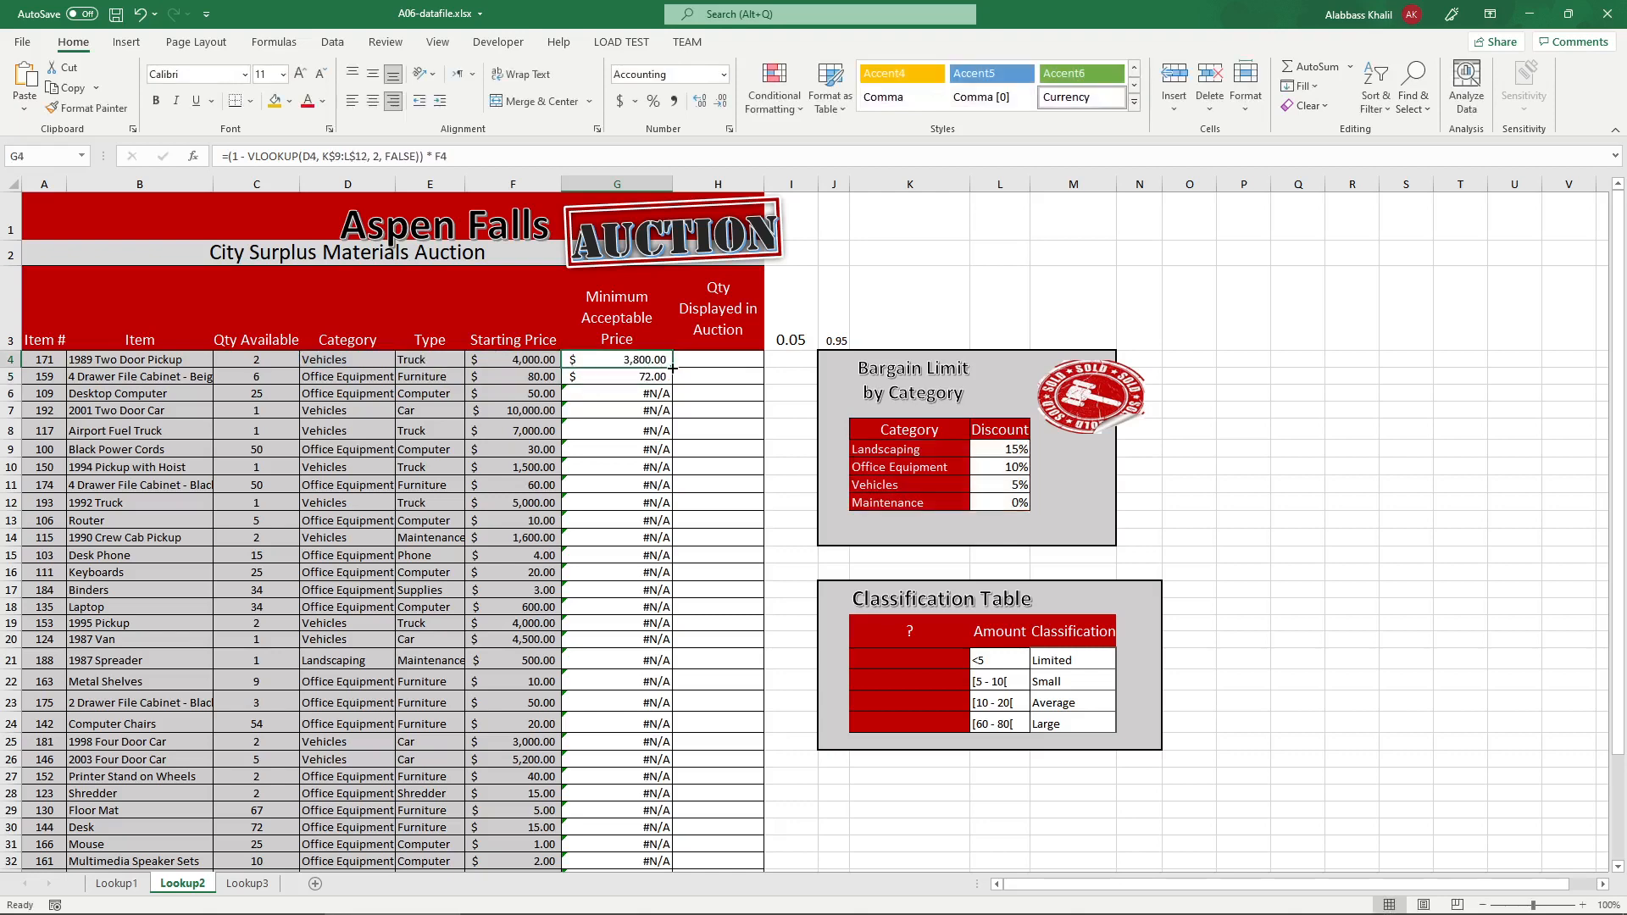
double_click(673, 367)
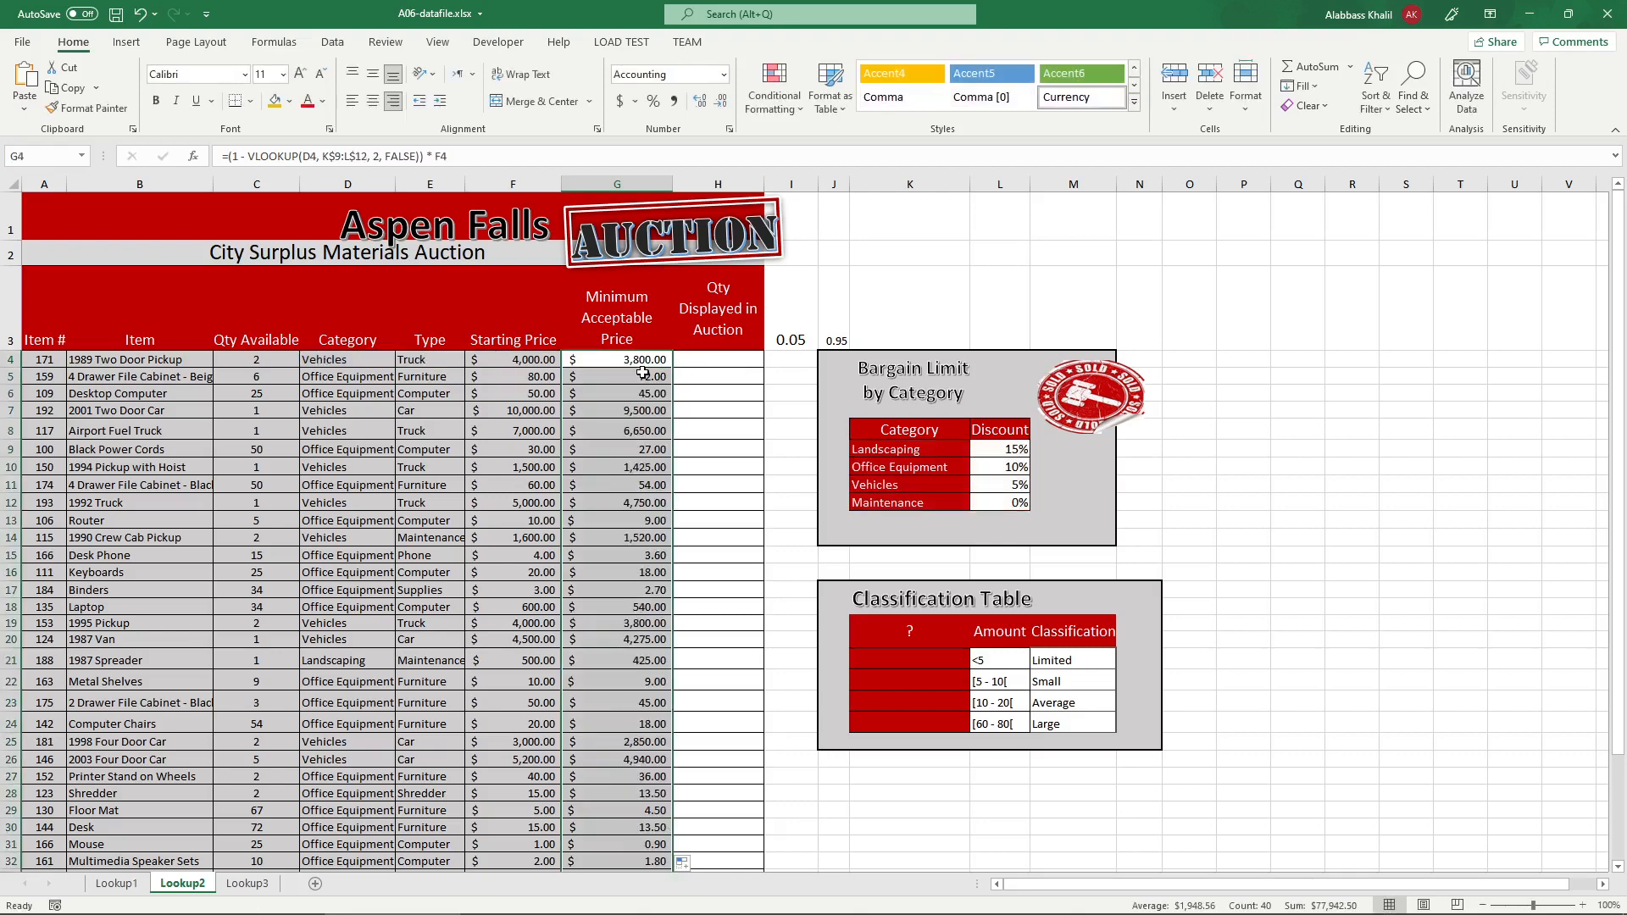
click(644, 374)
click(651, 394)
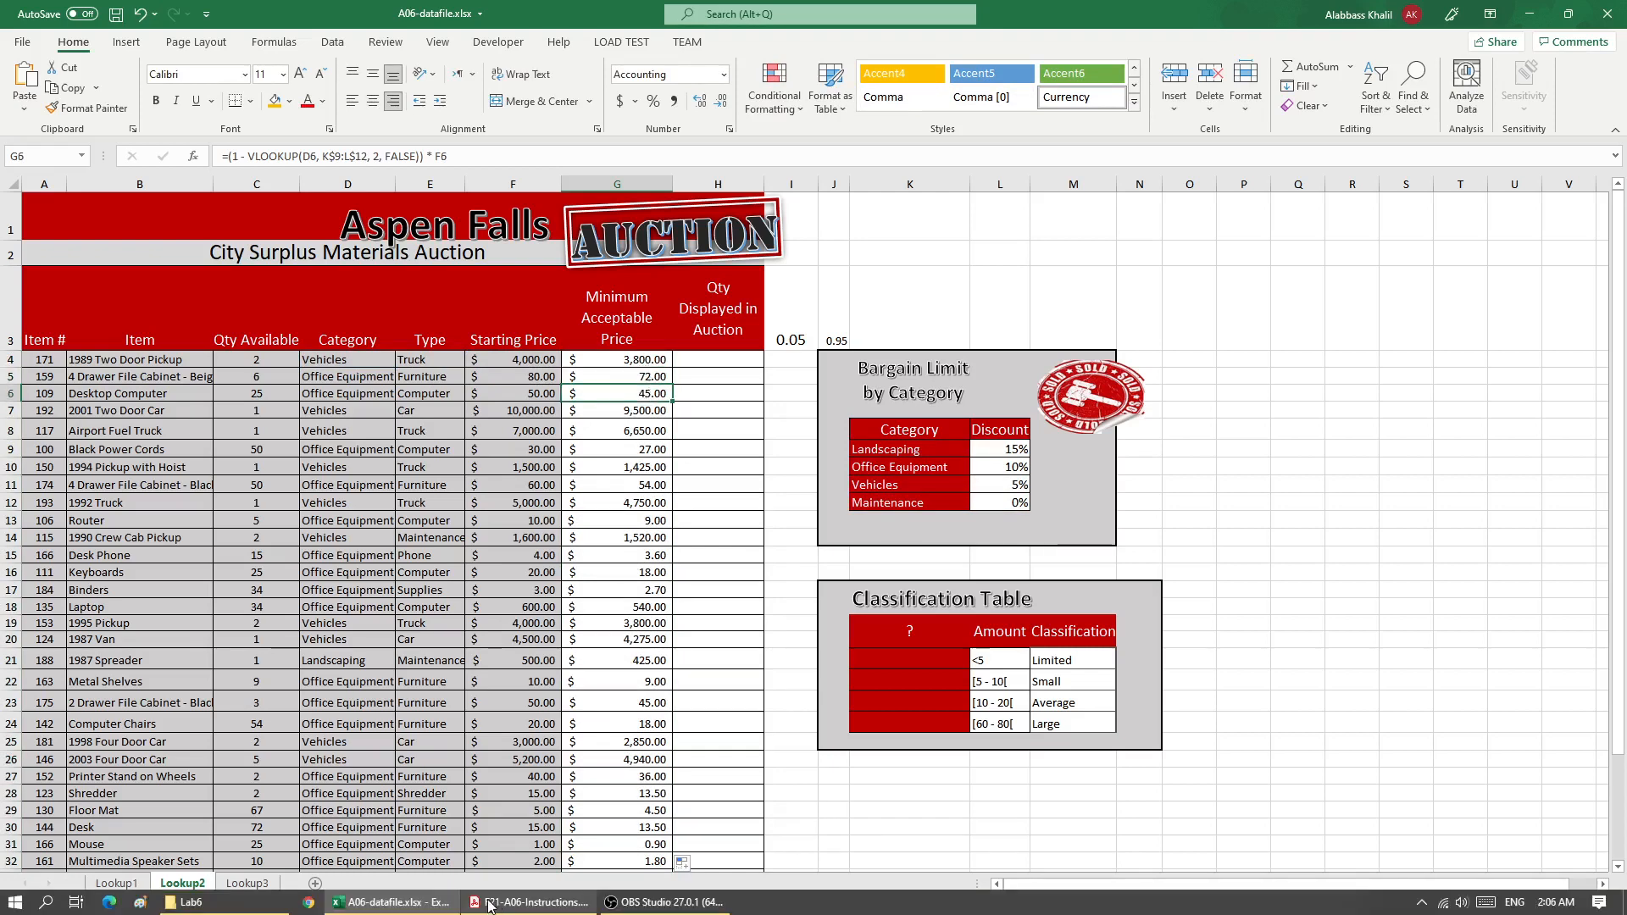
- Switch to the F21-A06-Instructions PDF in Acrobat Reader, compare the expected minimum acceptable prices, and return to the A06-datafile workbook in Excel
click(490, 907)
scroll(847, 509, down, 1)
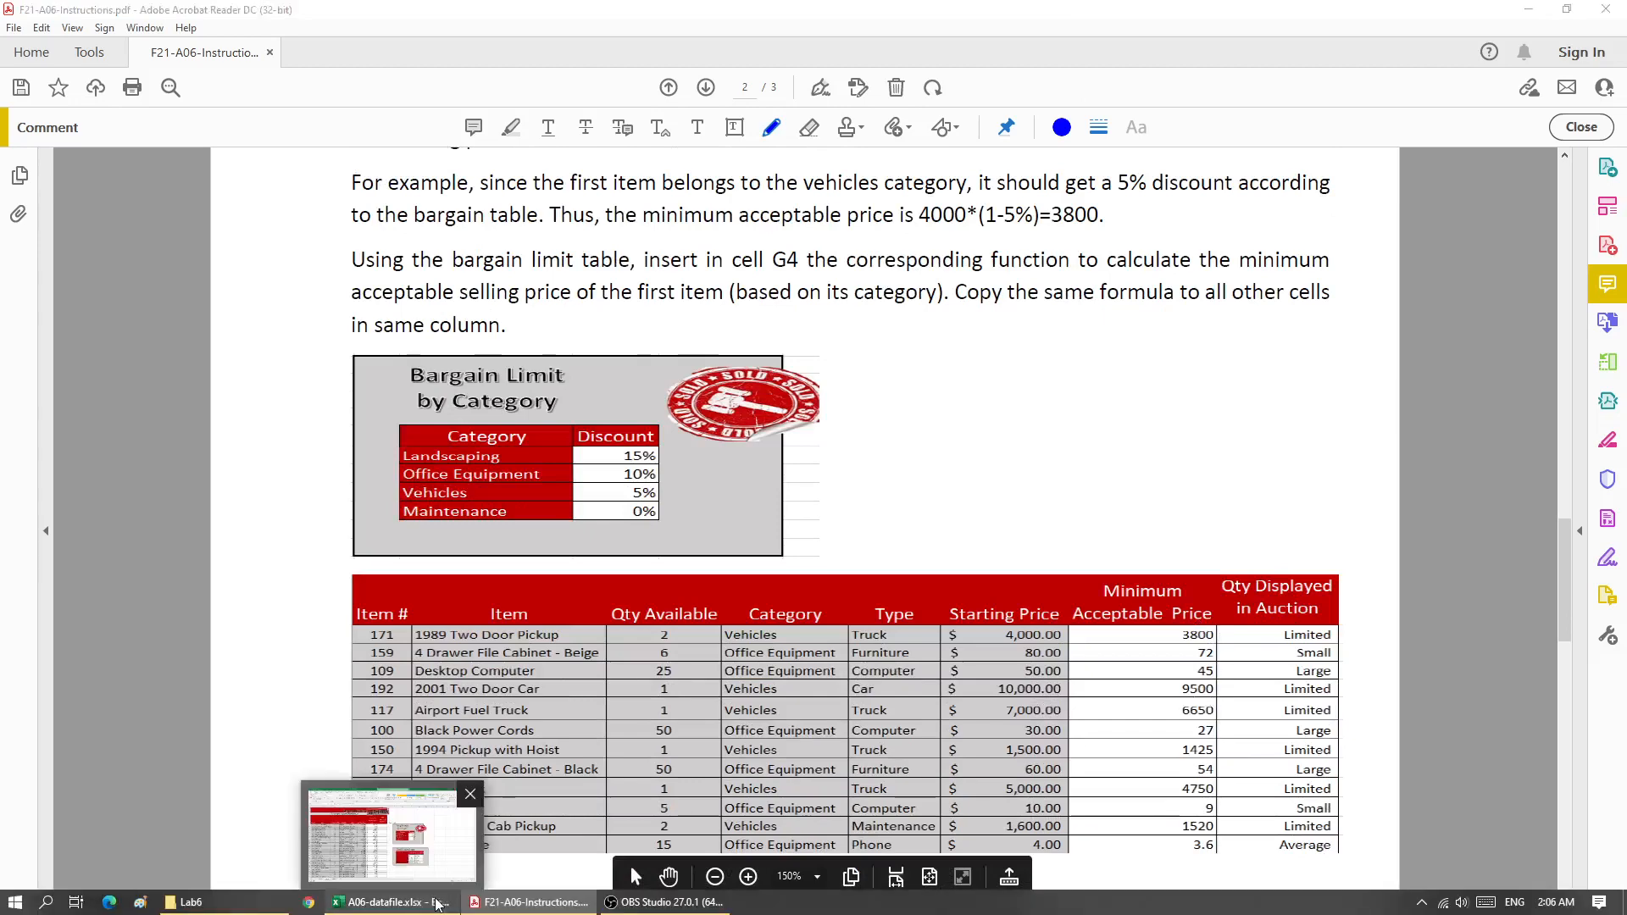
click(437, 906)
click(509, 905)
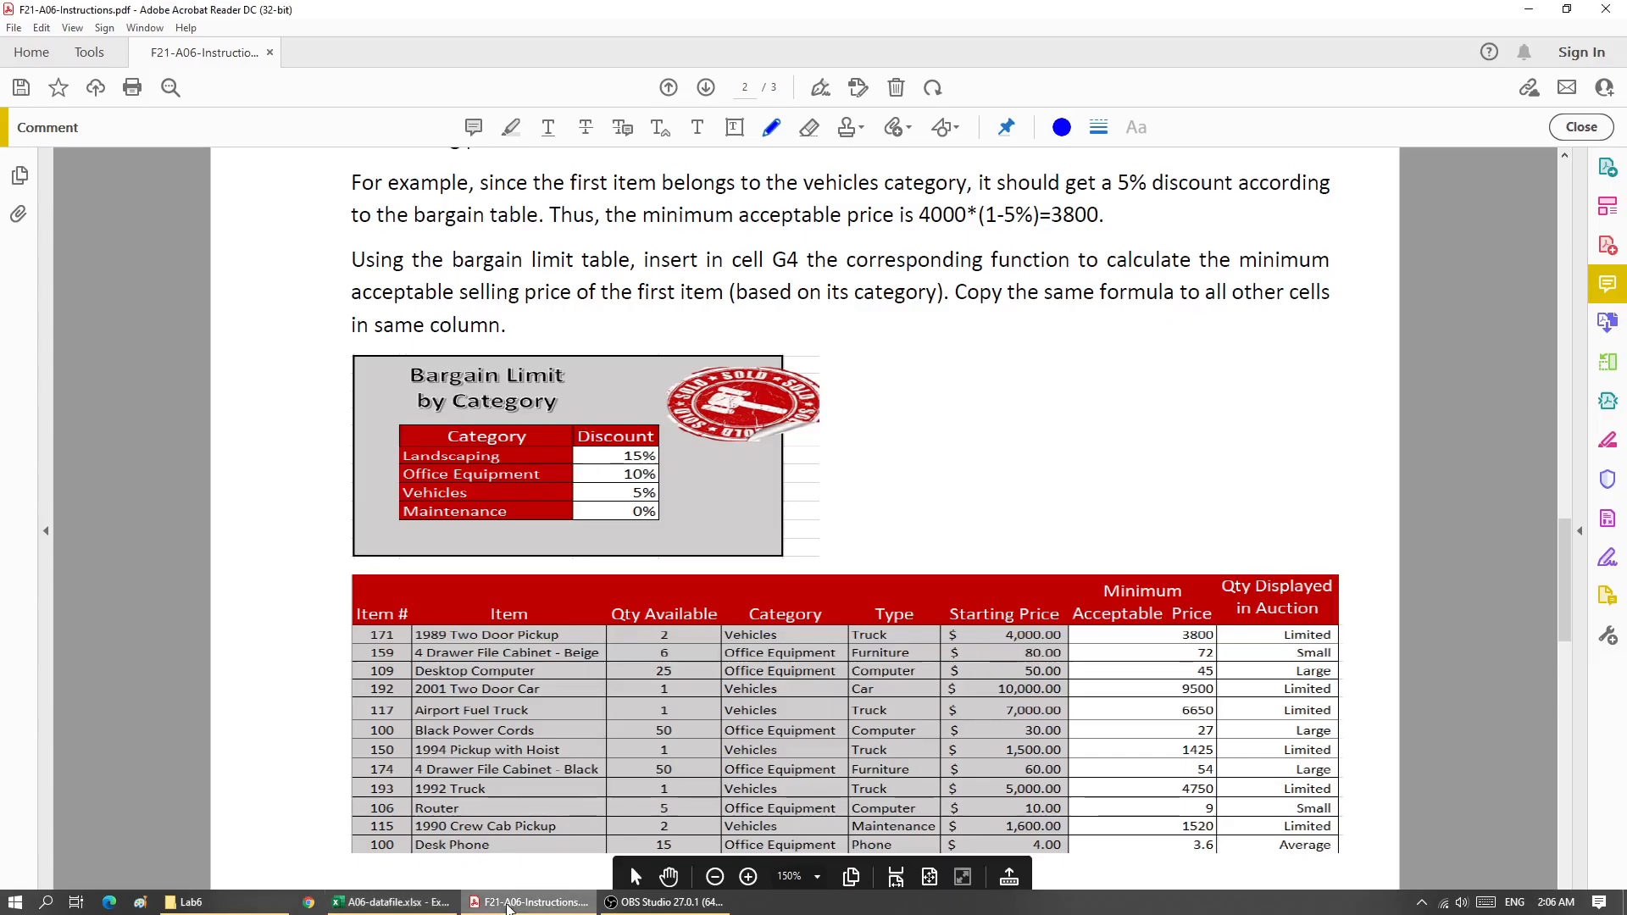
click(390, 903)
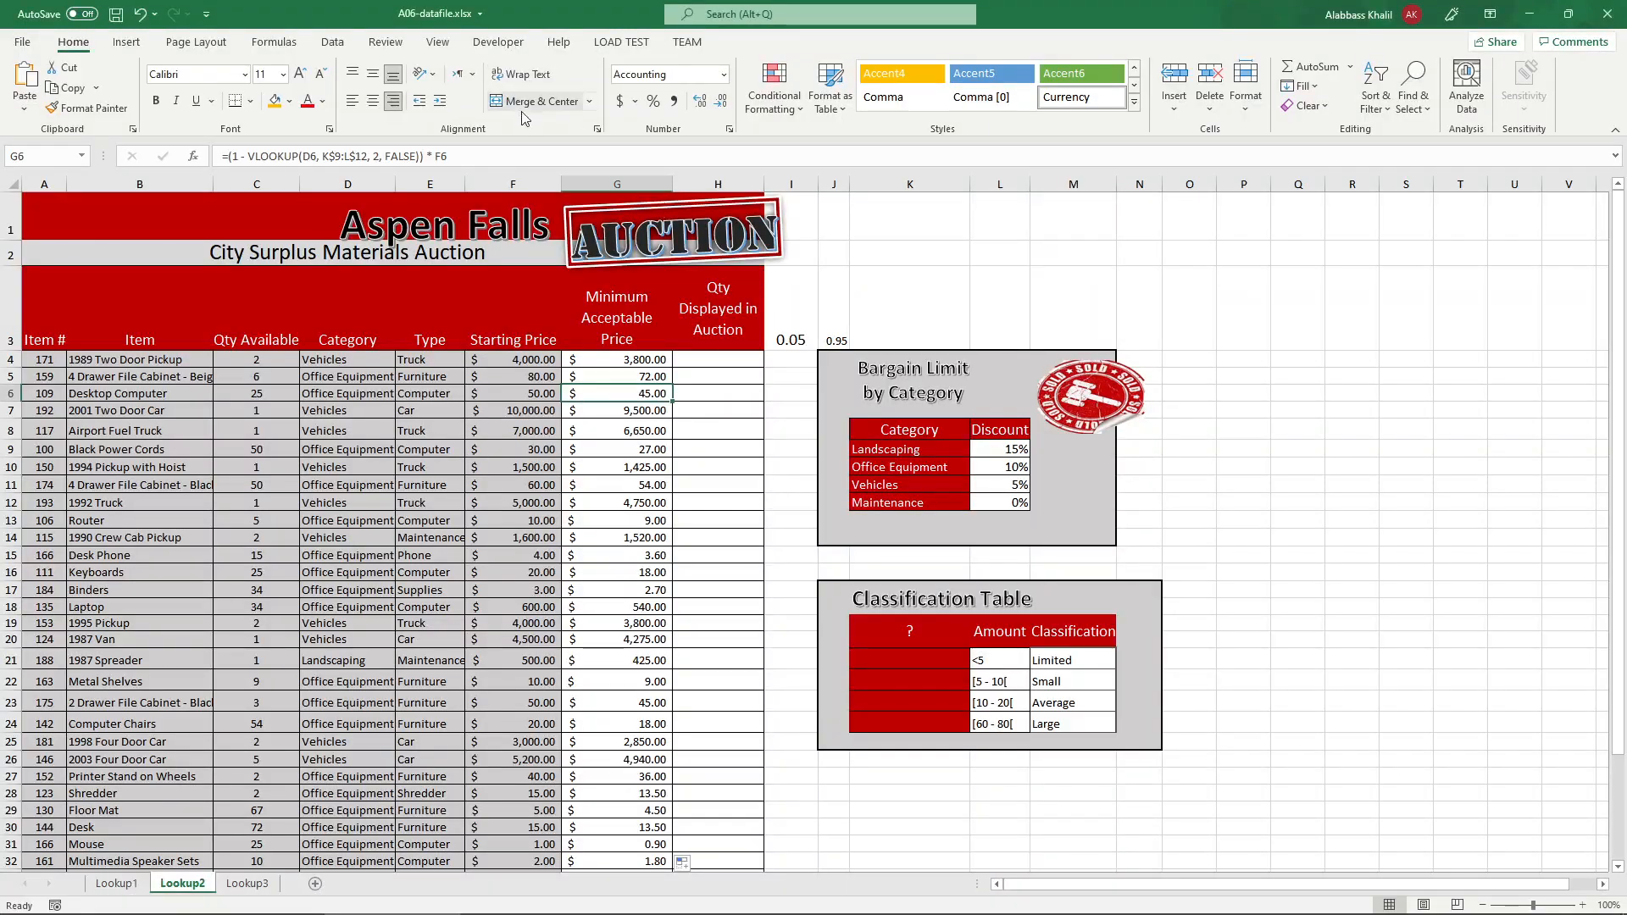
- Check the lookup value, locked table range and starting price reference in the copied G26 formula
click(526, 155)
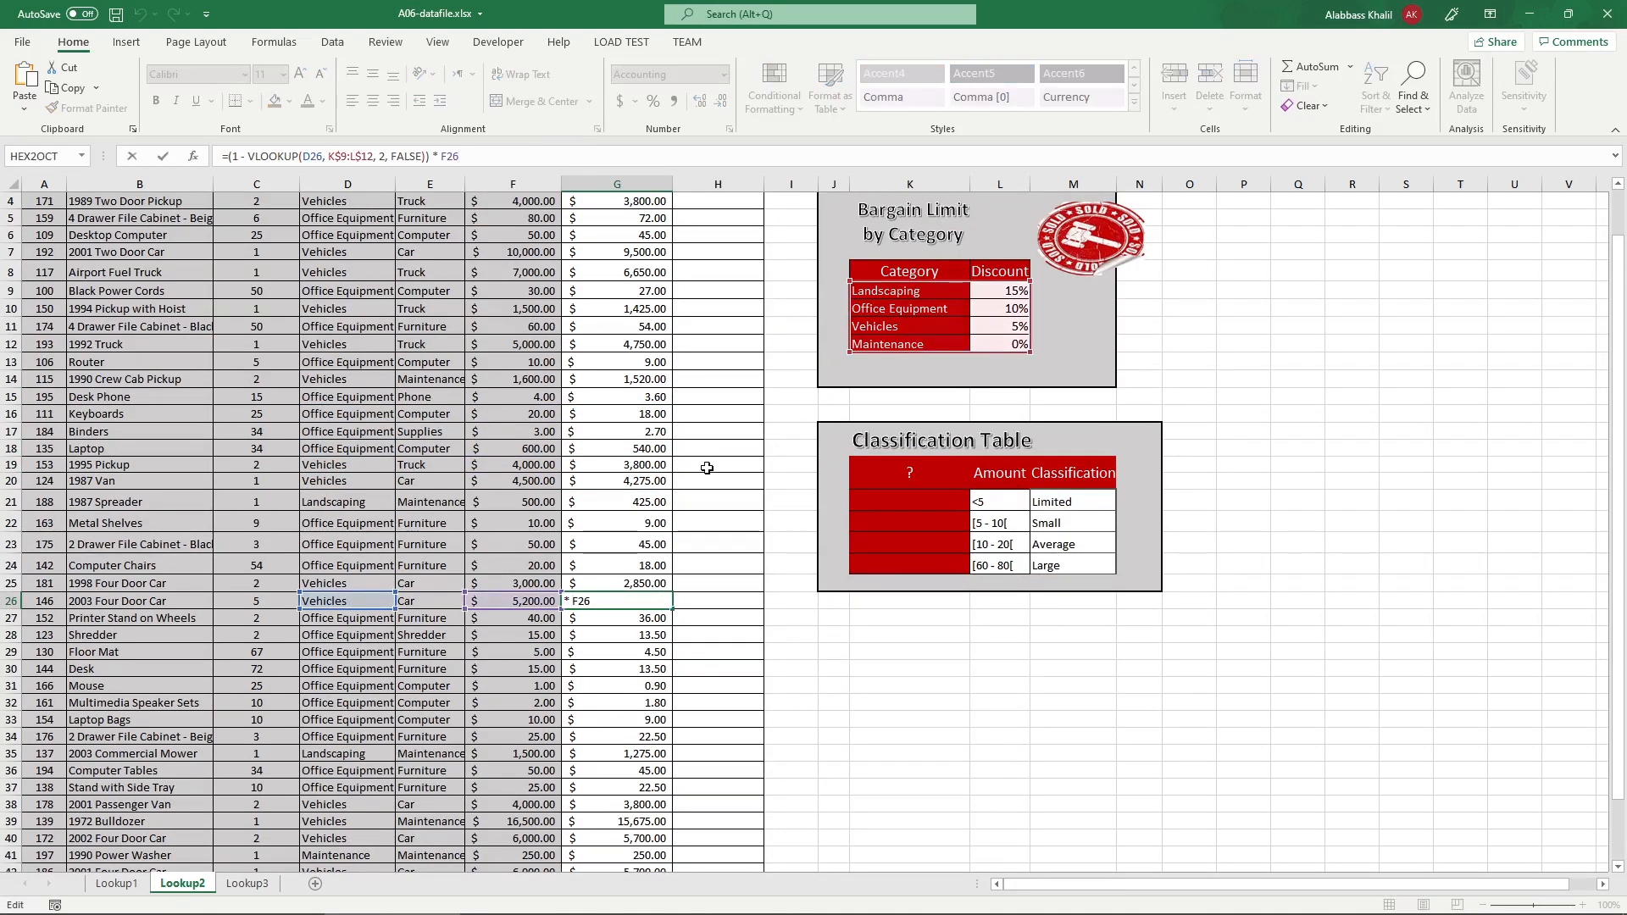
scroll(707, 465, up, 1)
key(Return)
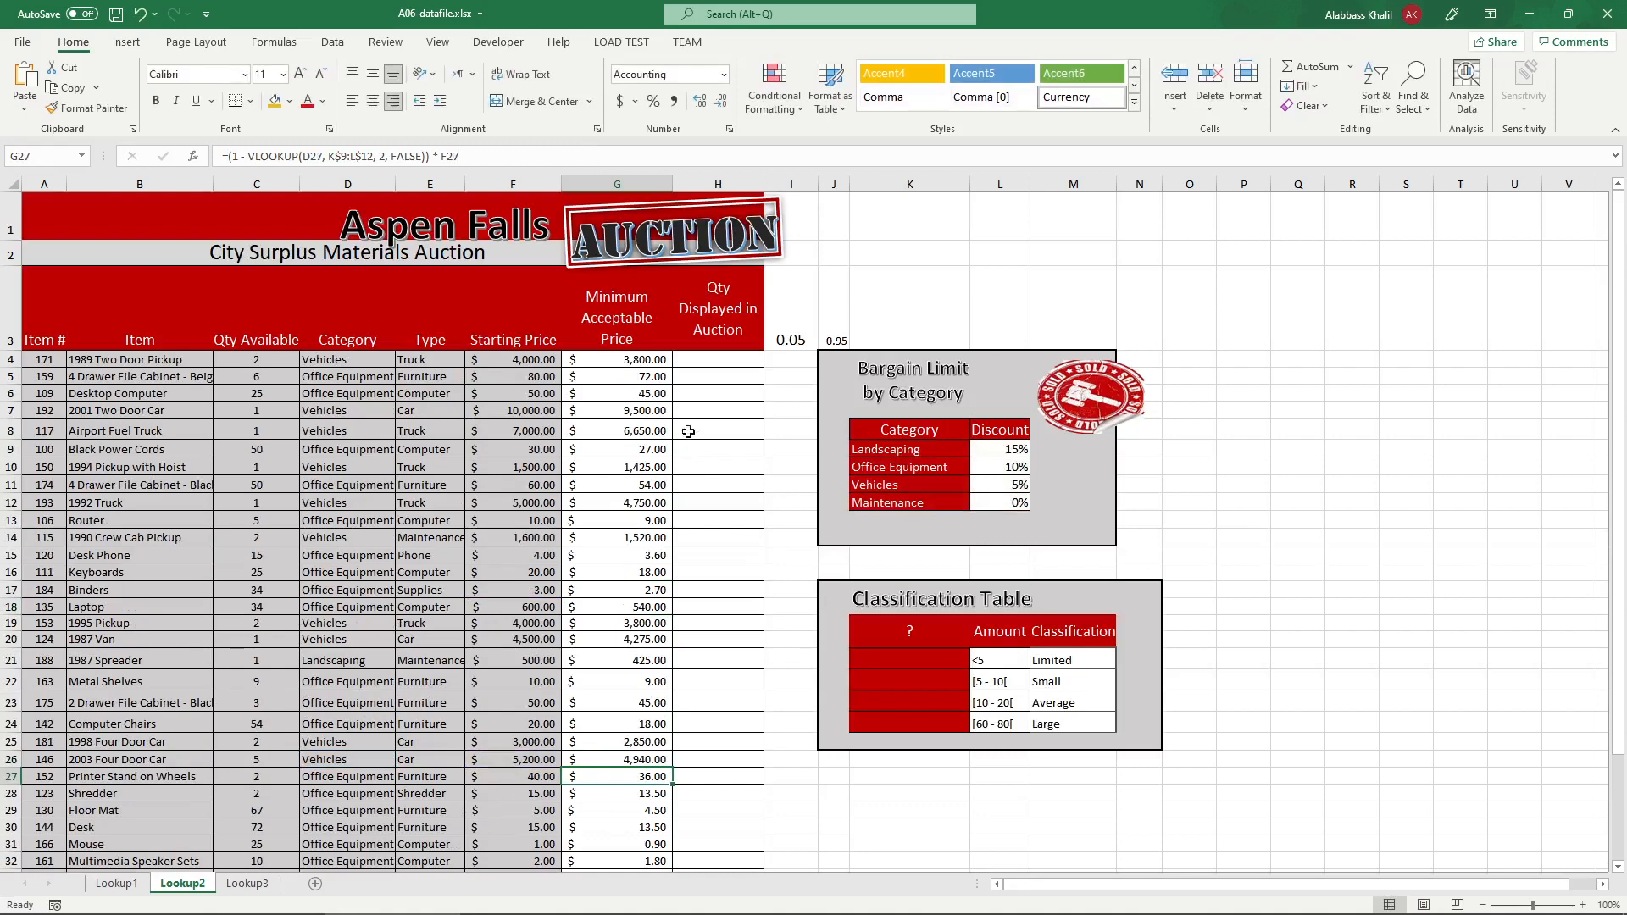
- Examine the Classification Table's amount ranges and classifications needed for the Qty Displayed in Auction column
click(719, 375)
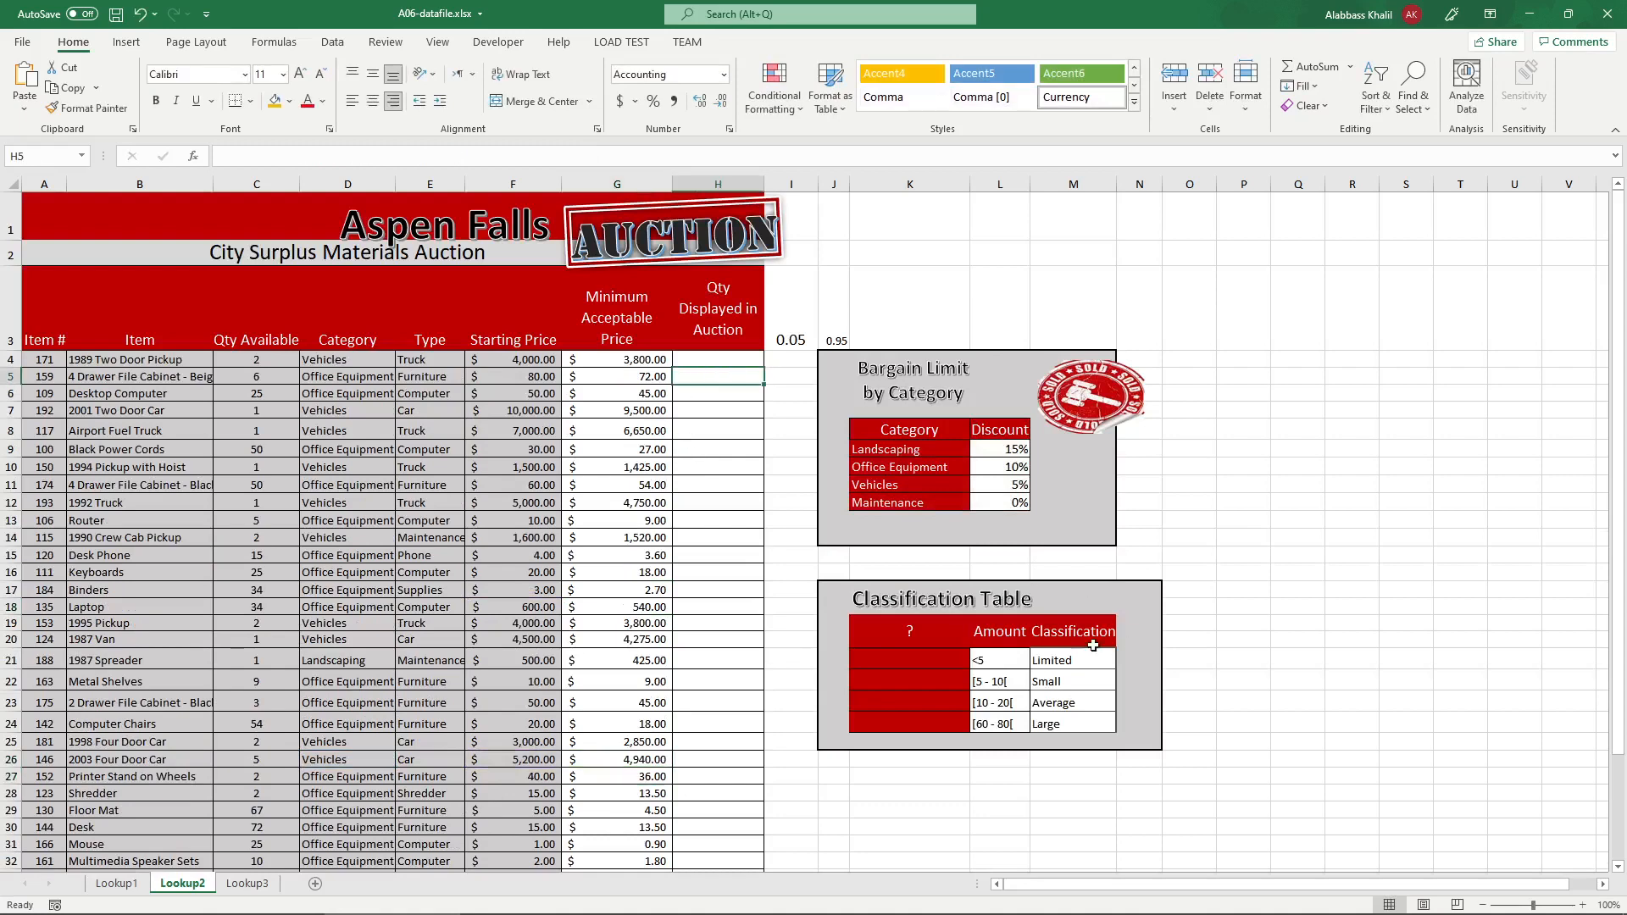
drag(961, 631, 1018, 707)
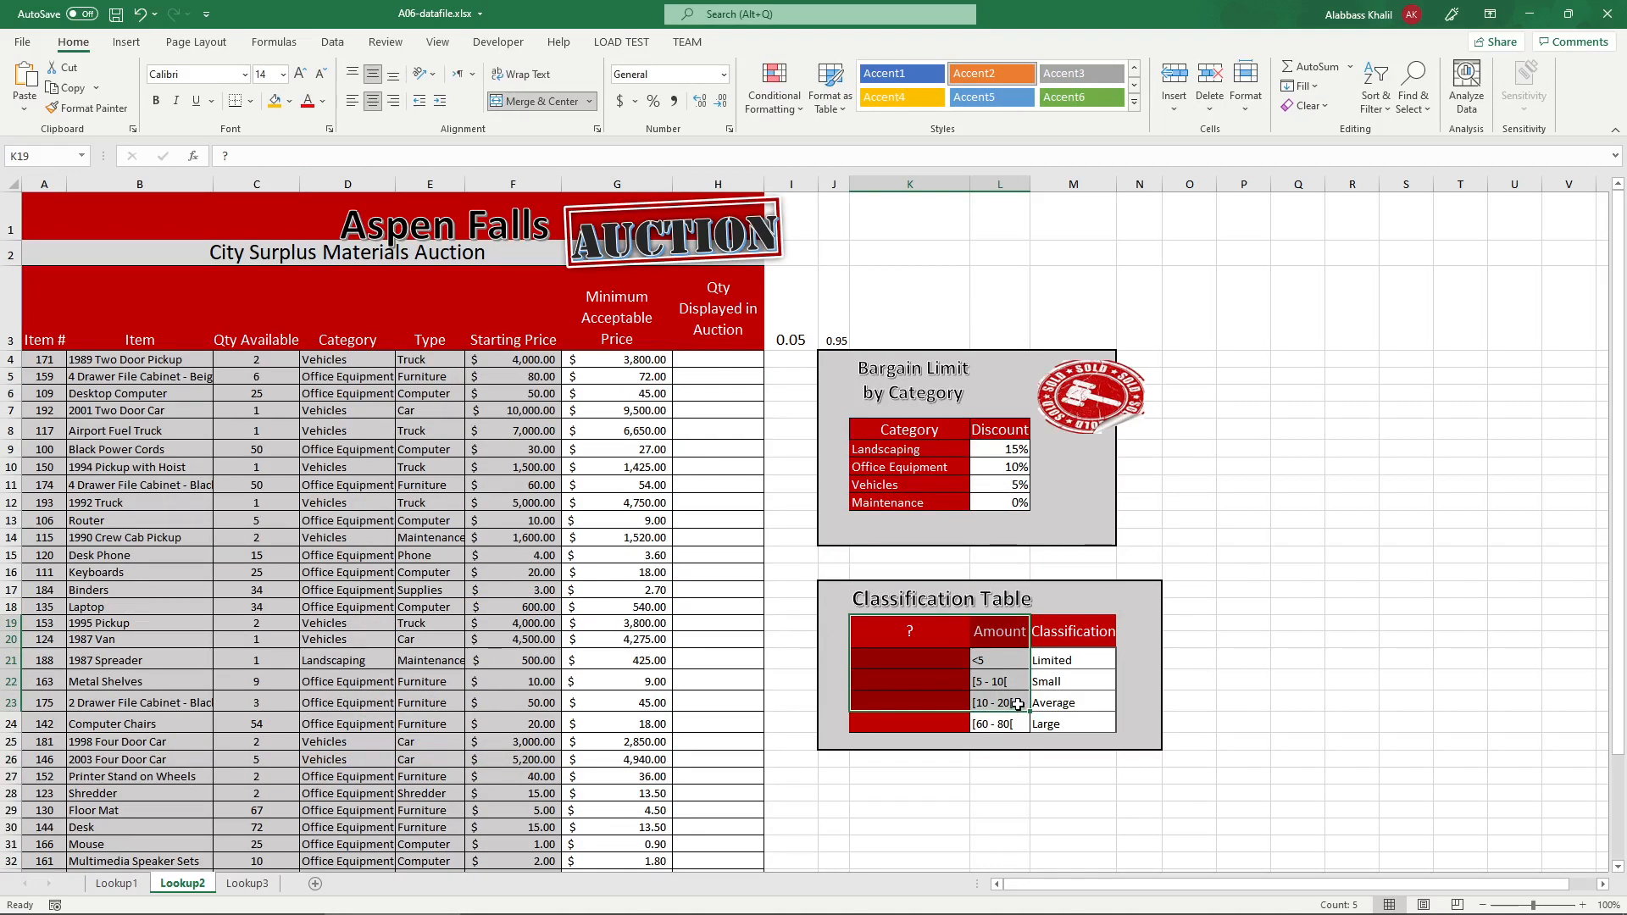
click(1017, 705)
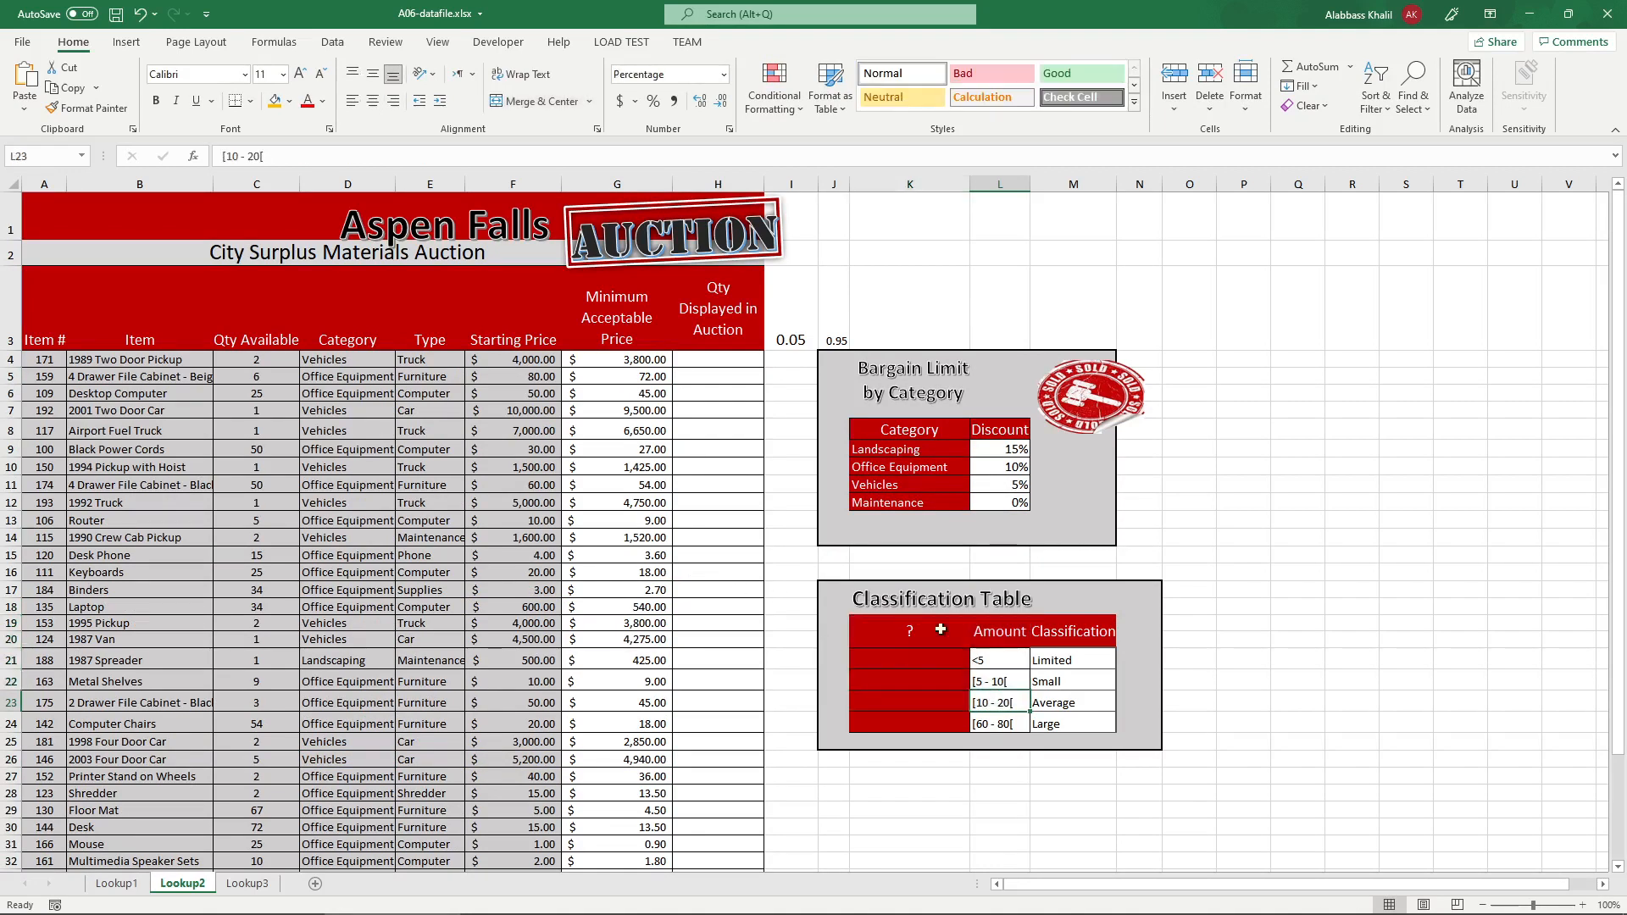
click(1017, 659)
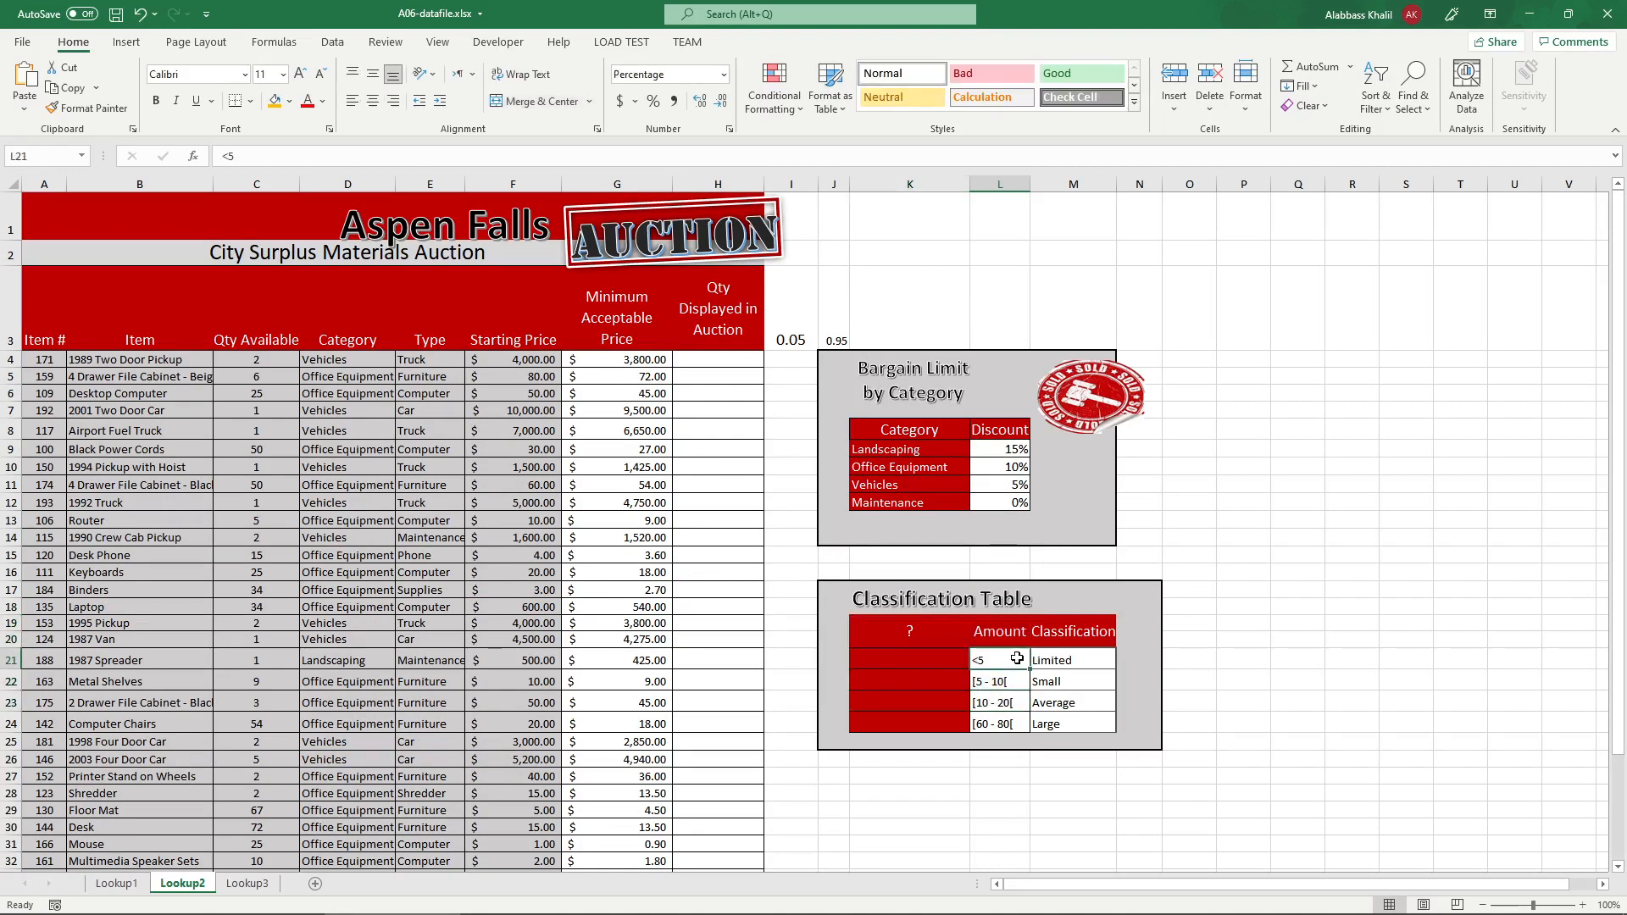
click(1094, 663)
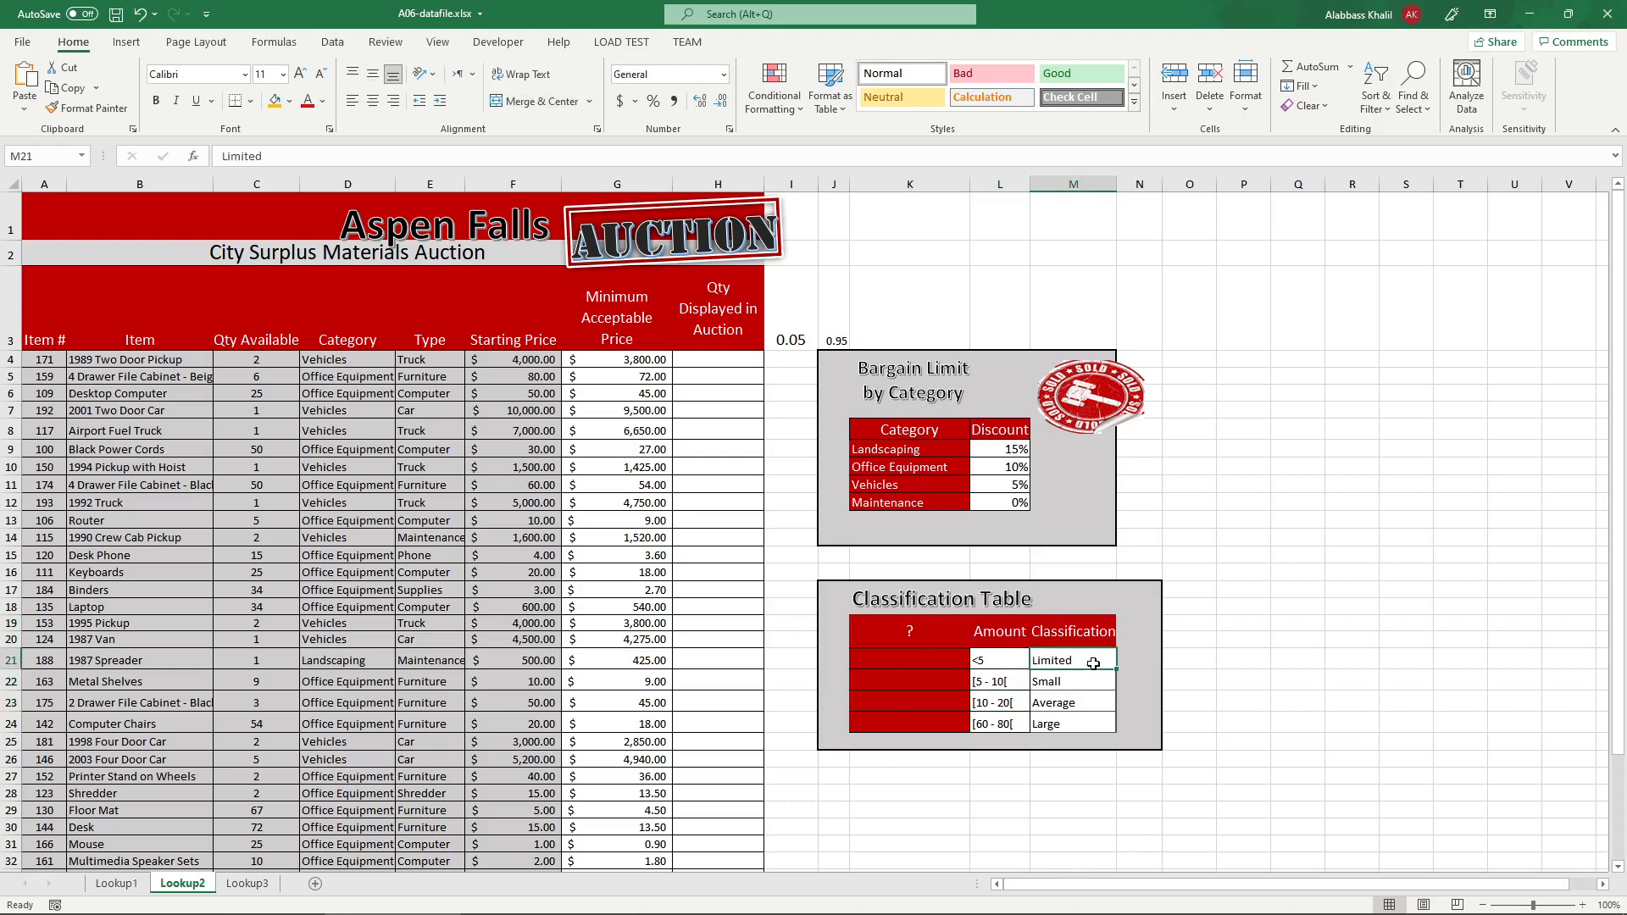
- Fill the first item's available quantity in C4 and the matching <5 and Limited cells in L21 and M21 with orange
click(247, 357)
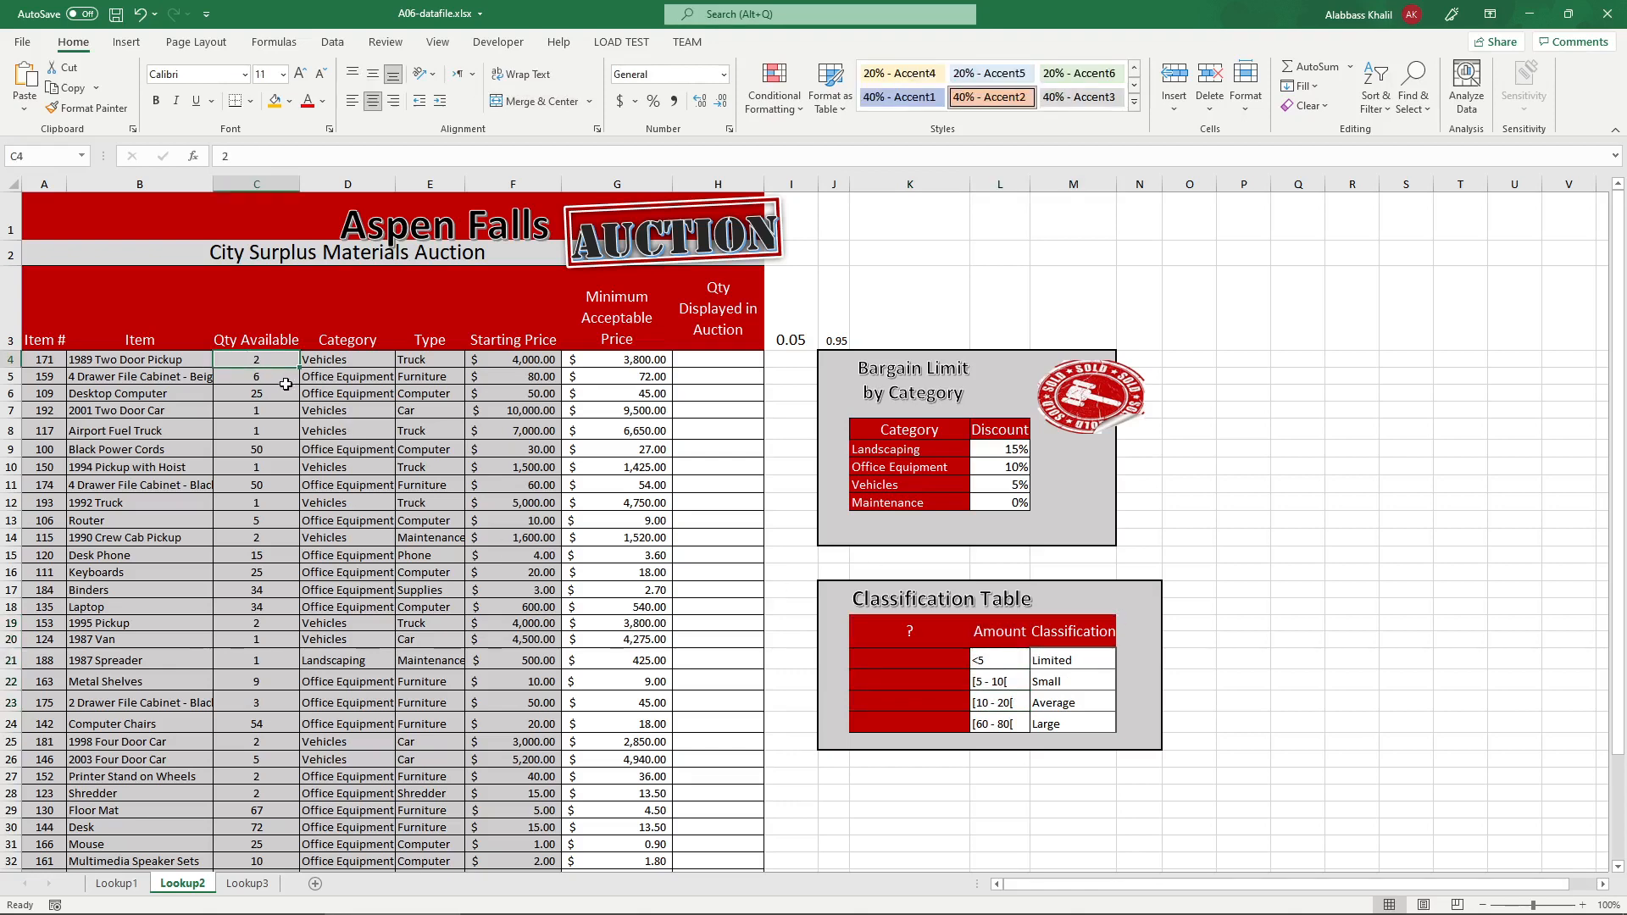
click(278, 103)
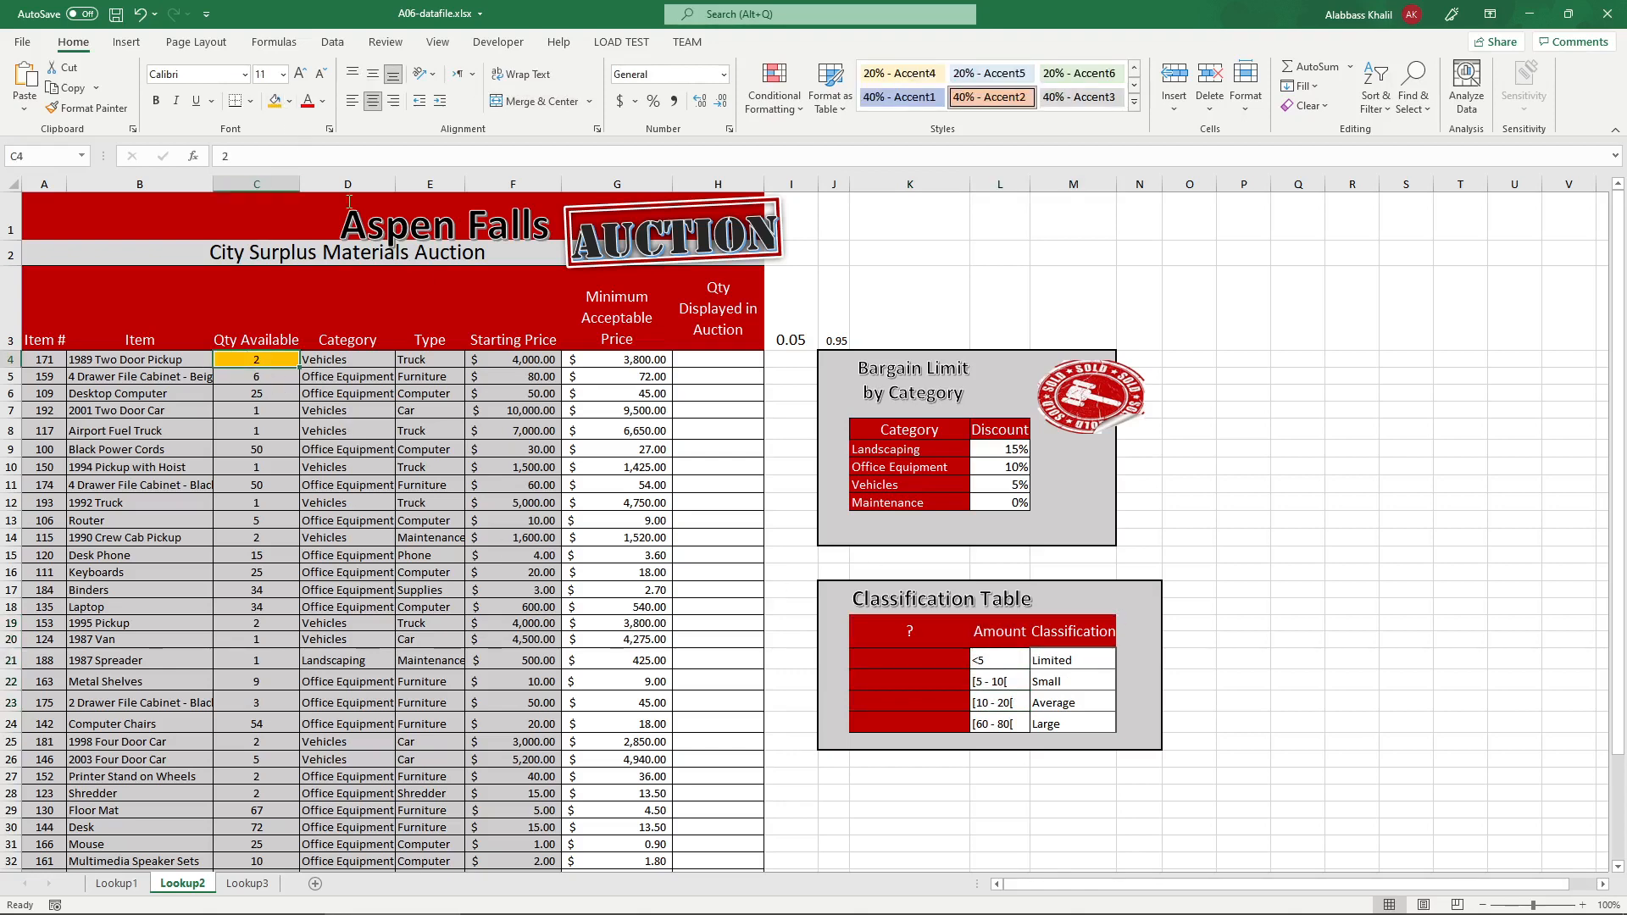
click(1000, 662)
click(275, 102)
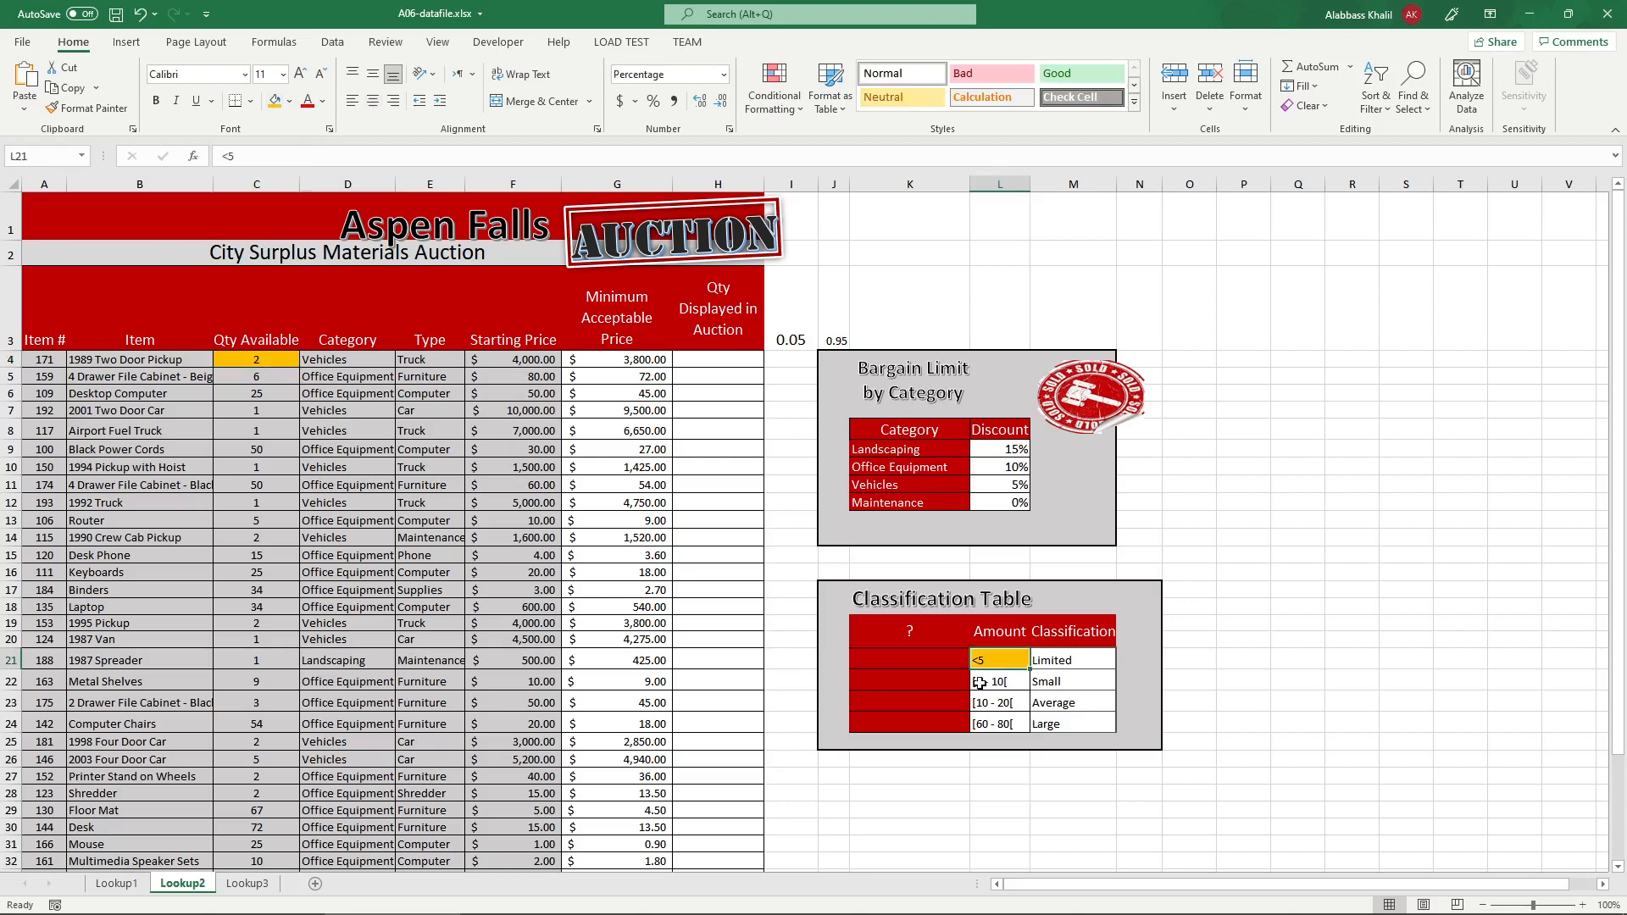
click(1056, 665)
click(275, 102)
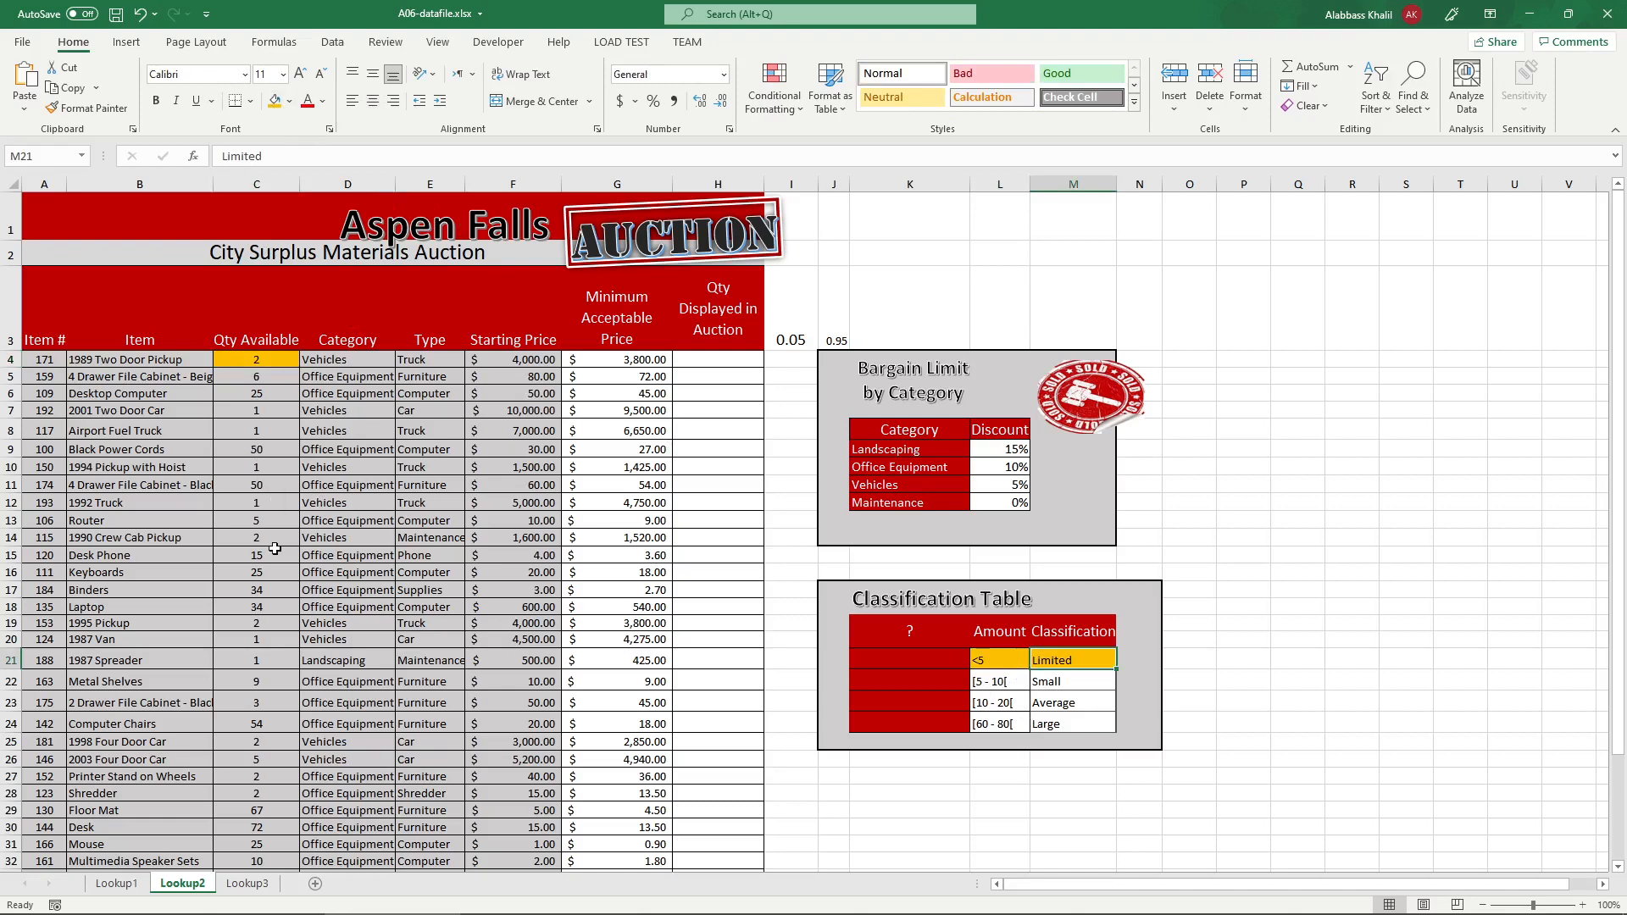
- Fill the second item's available quantity in C5 and the matching [5 - 10[ and Small cells in L22 and M22 with yellow
click(265, 376)
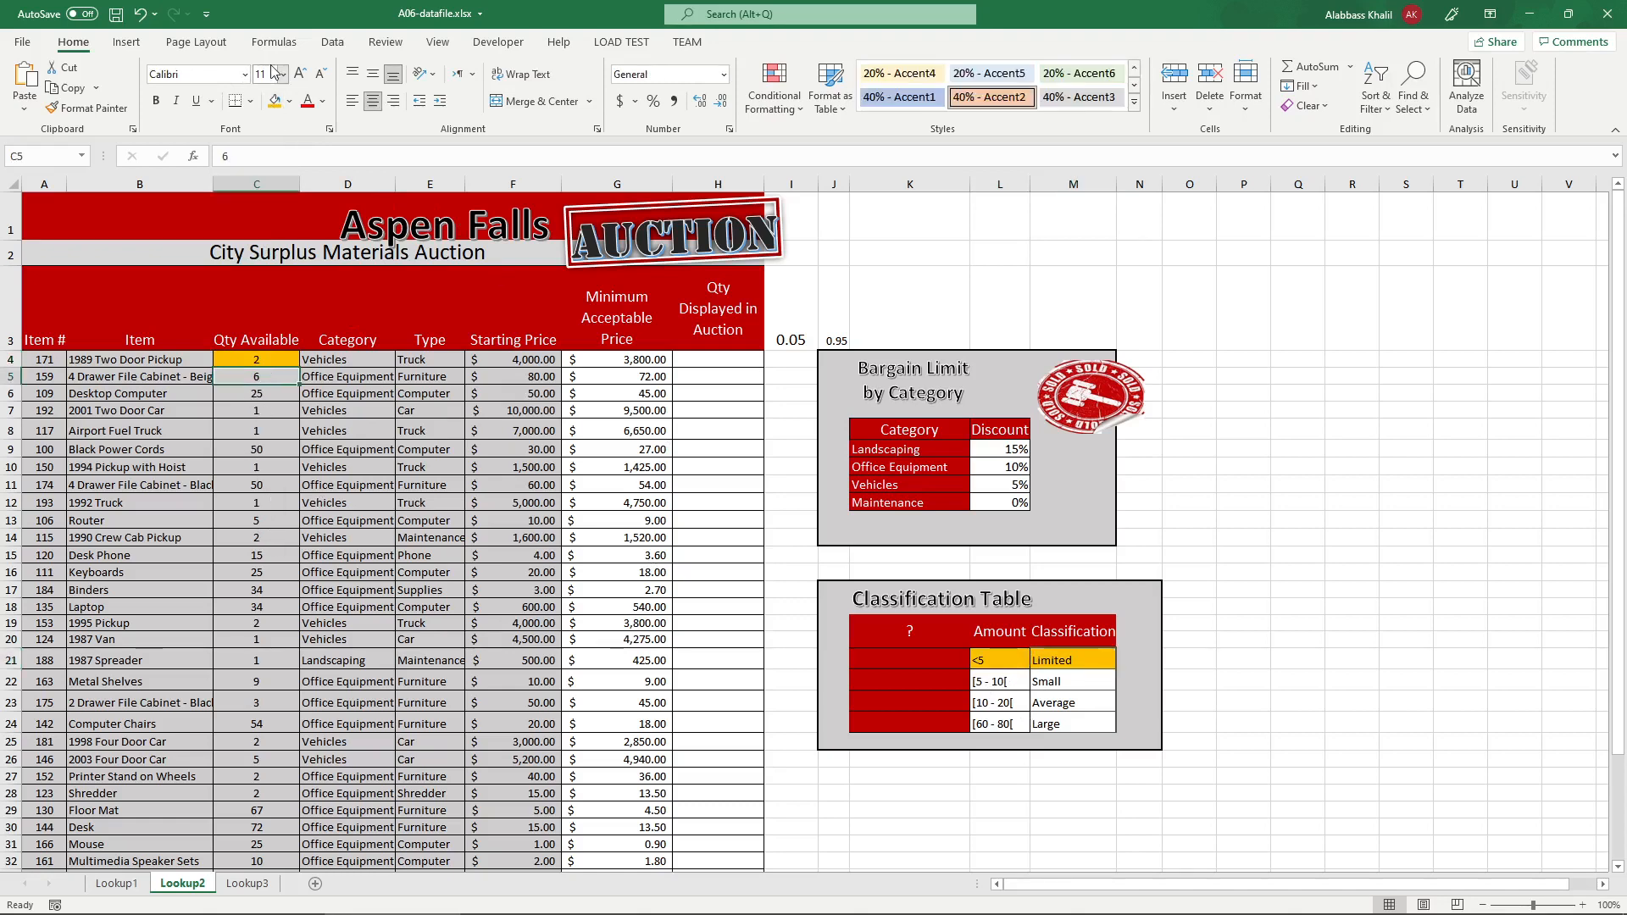
click(275, 101)
click(289, 101)
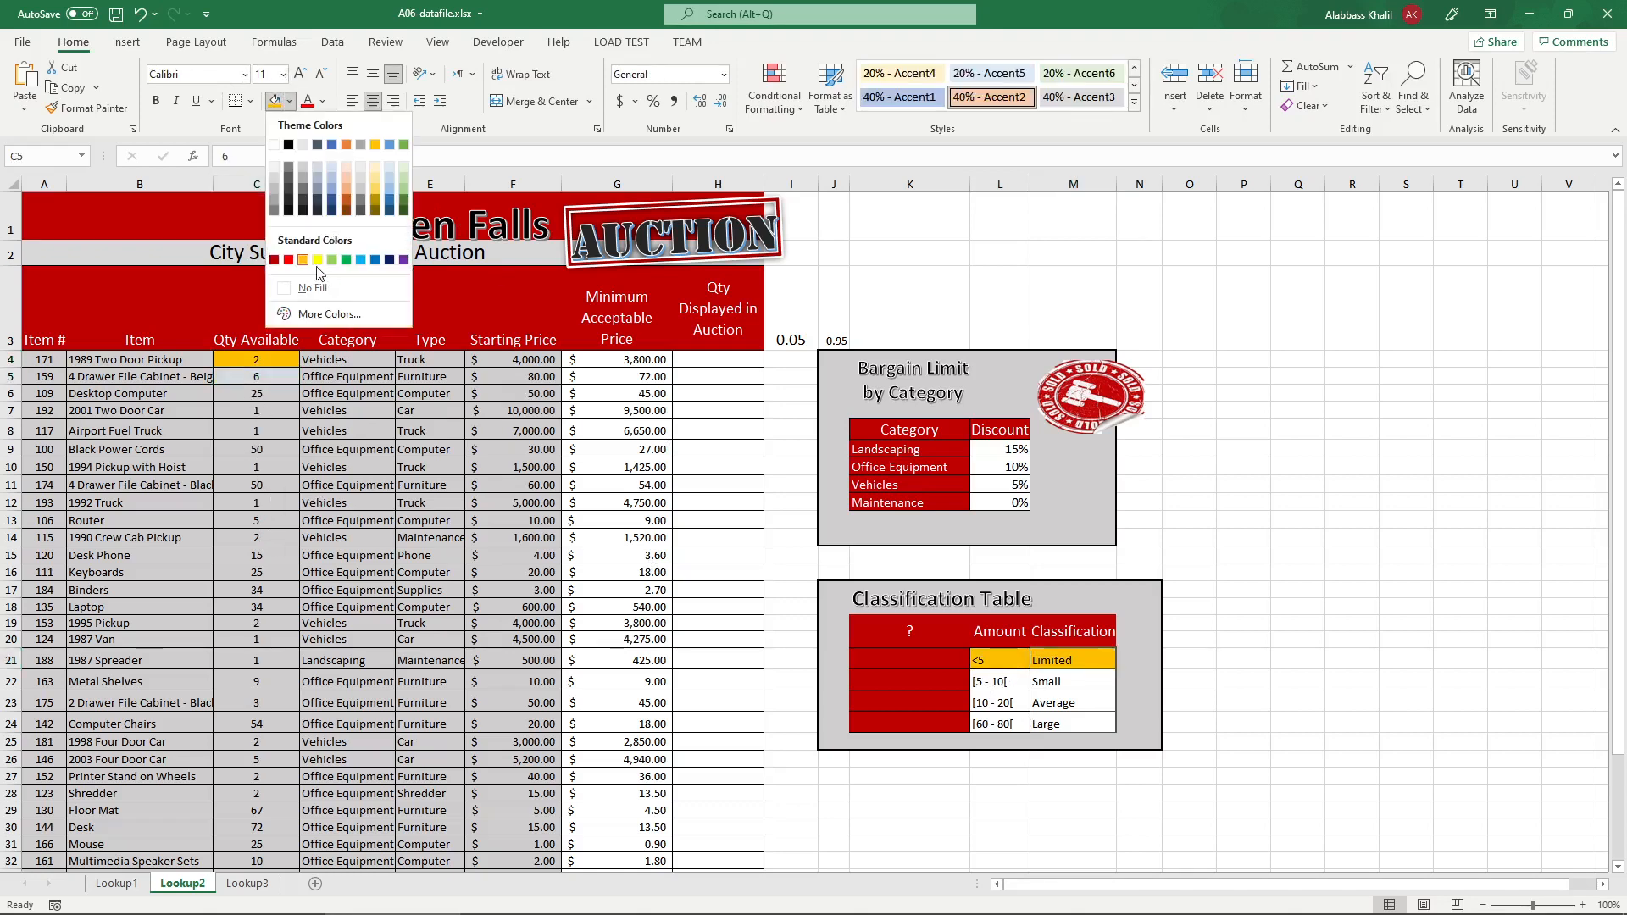
click(316, 260)
click(1019, 678)
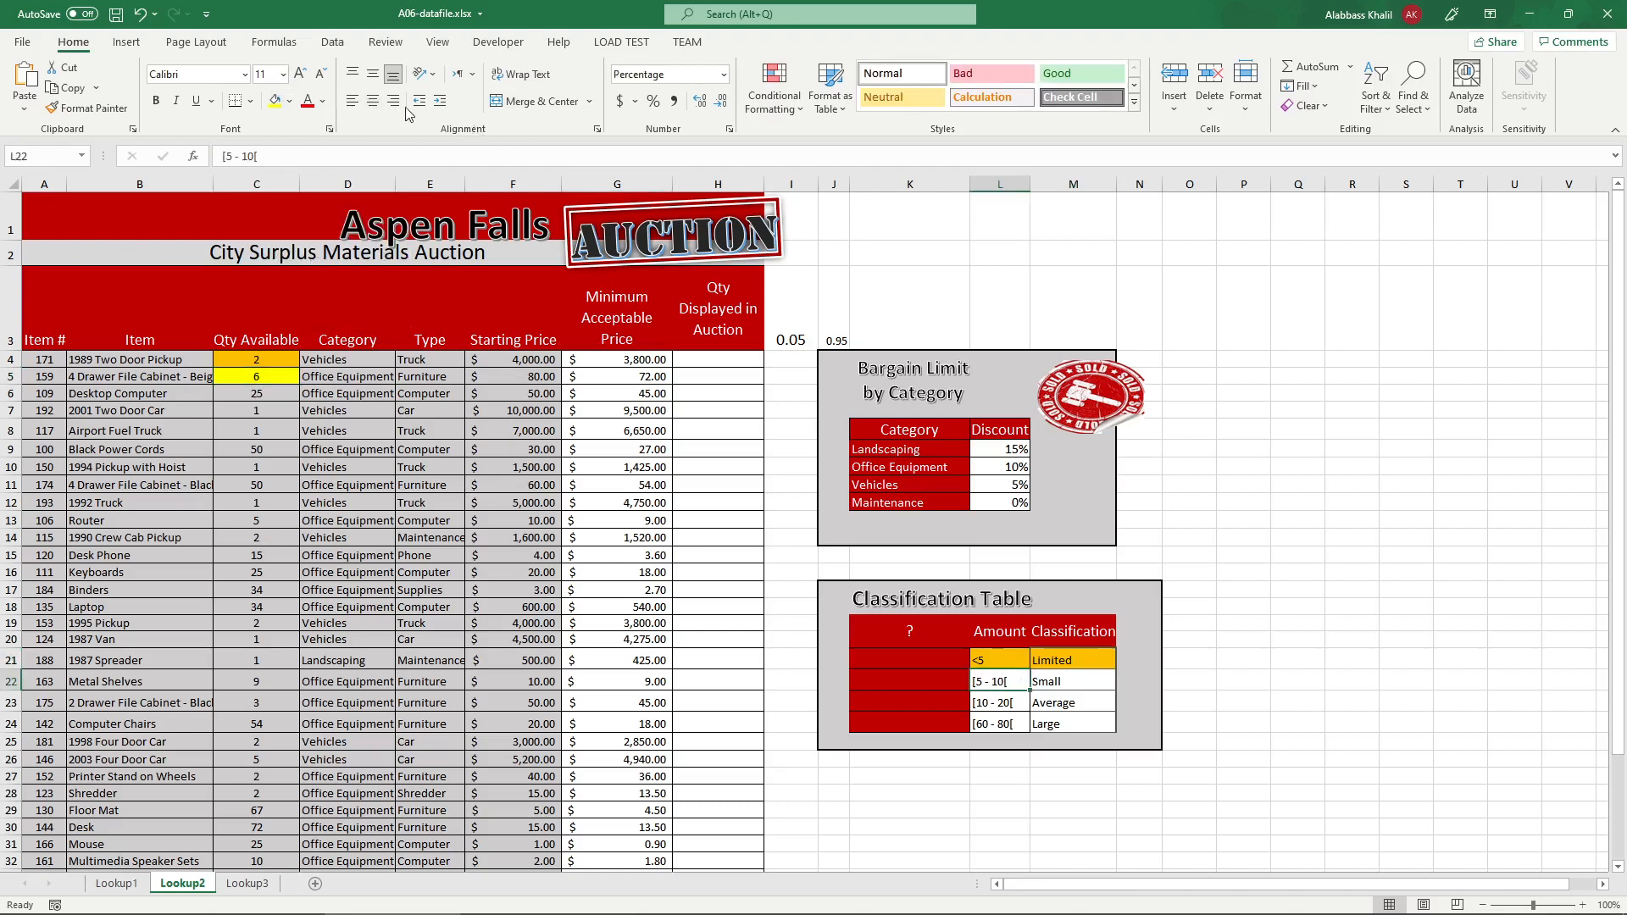
click(275, 102)
click(1073, 680)
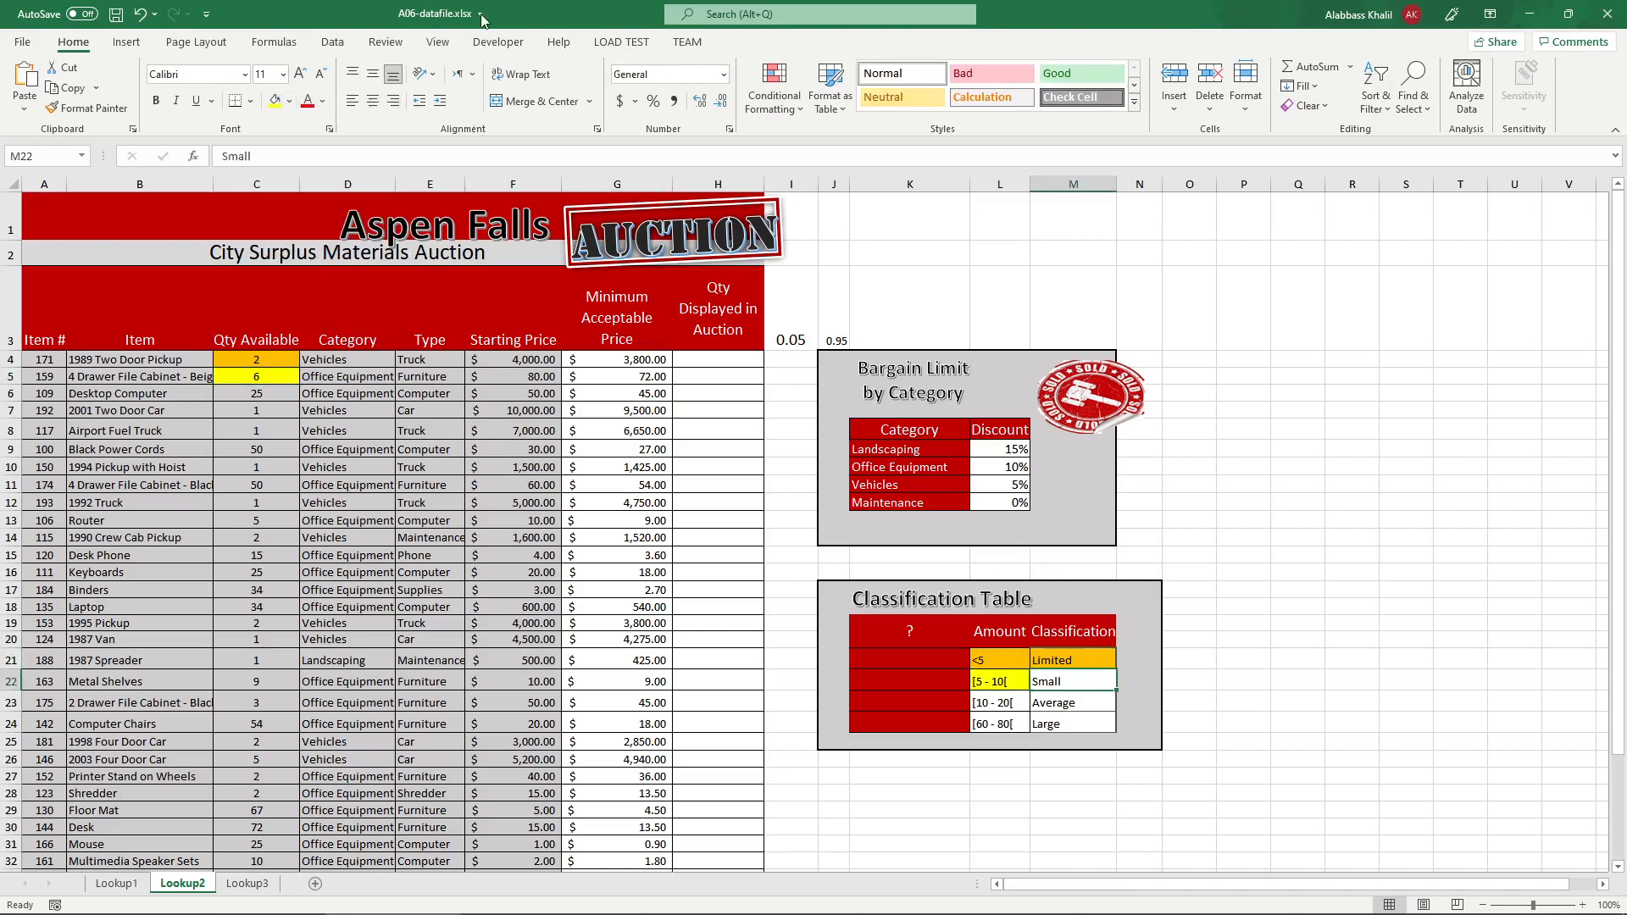
click(274, 102)
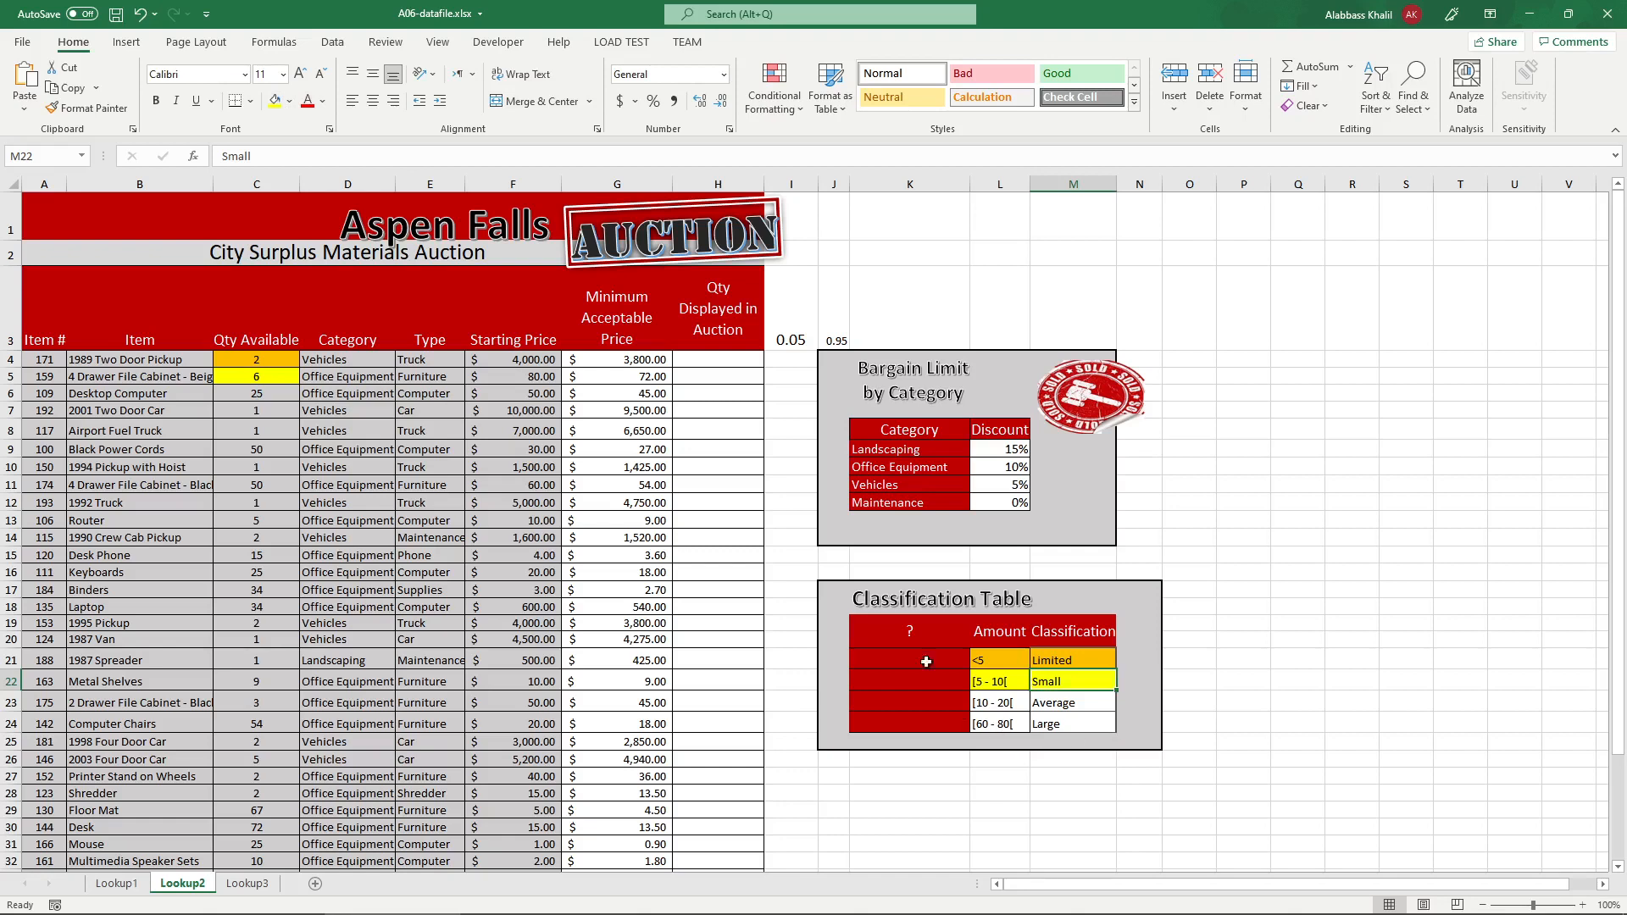
- Write the formula =VLOOKUP(C4,L21:M24,2,false) in H4 to look up the available quantity in the Classification Table
click(734, 362)
double_click(734, 363)
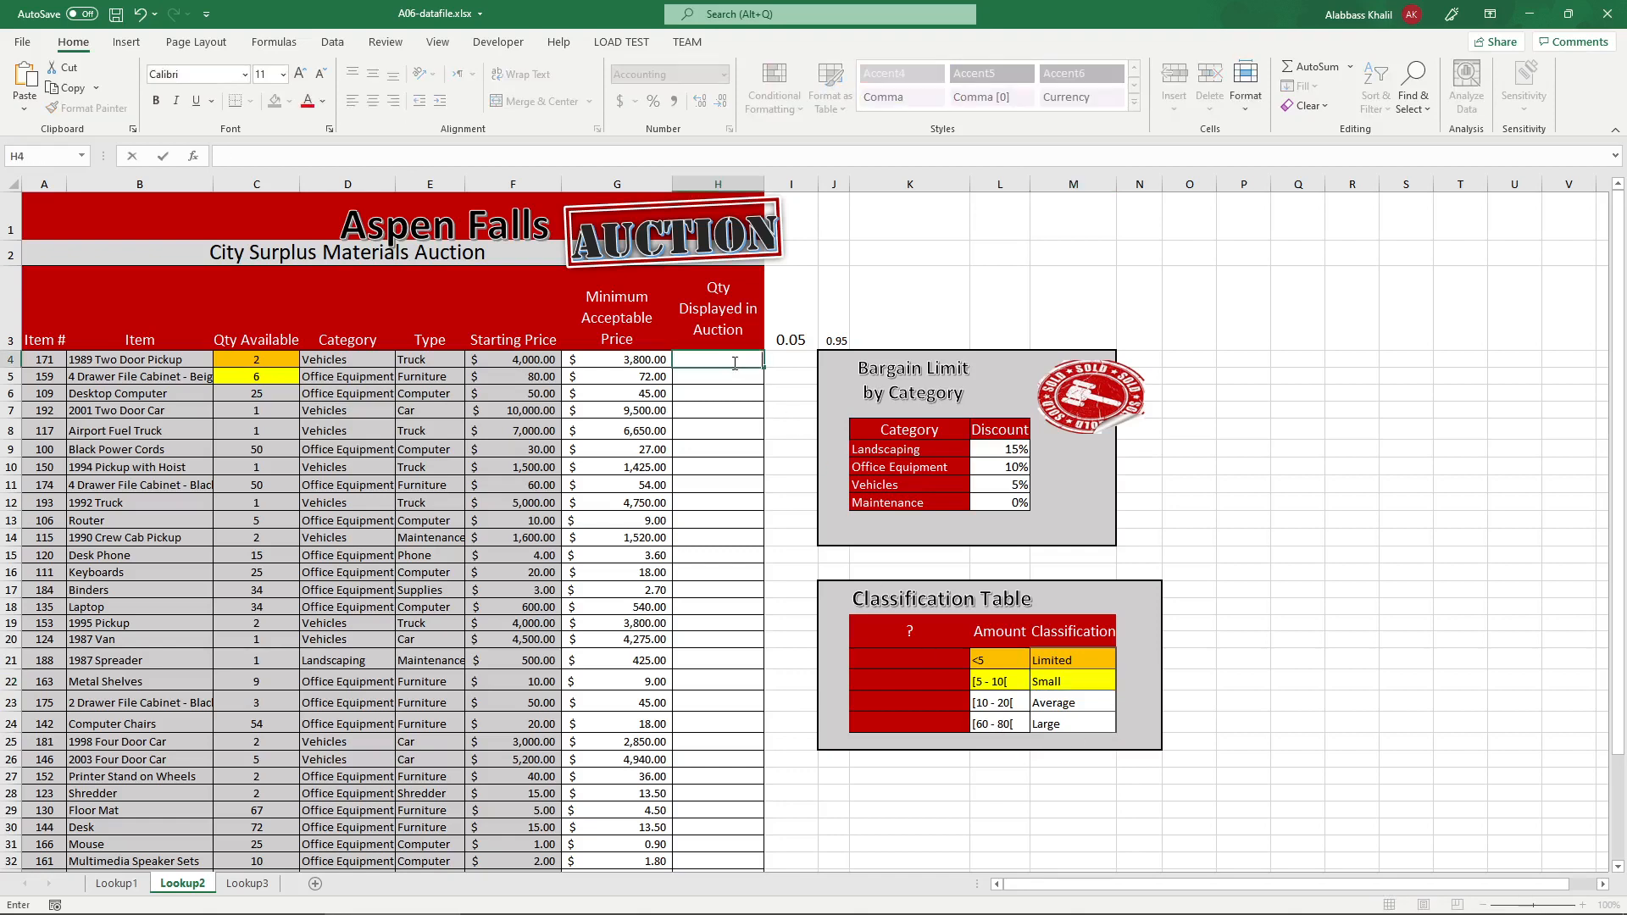
text(=vlo)
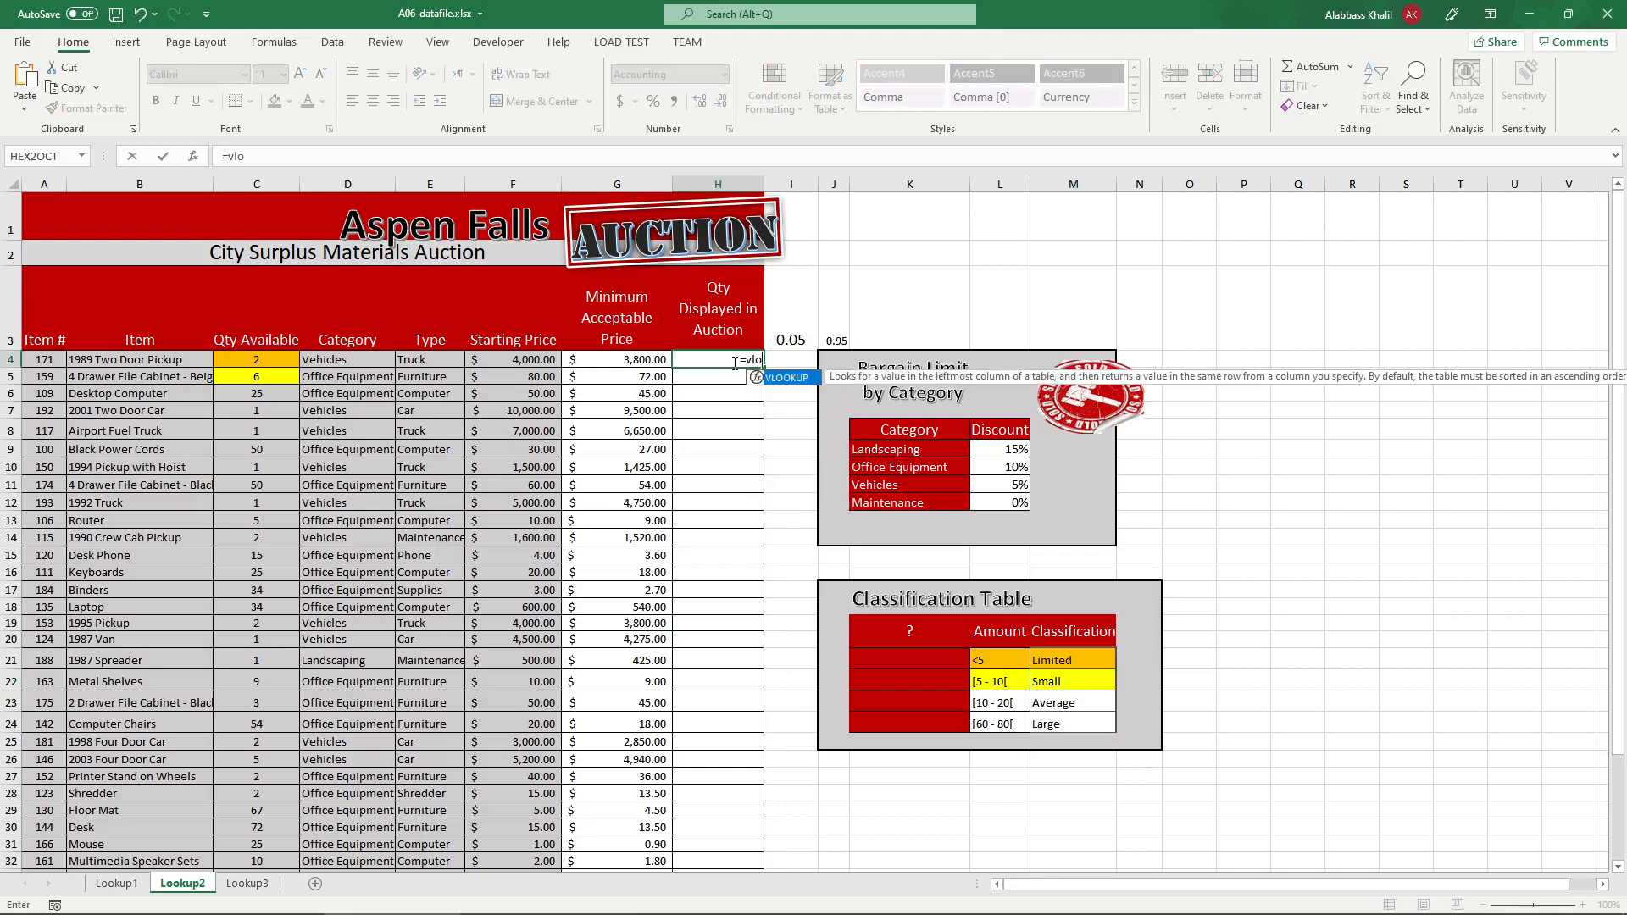
key(Tab)
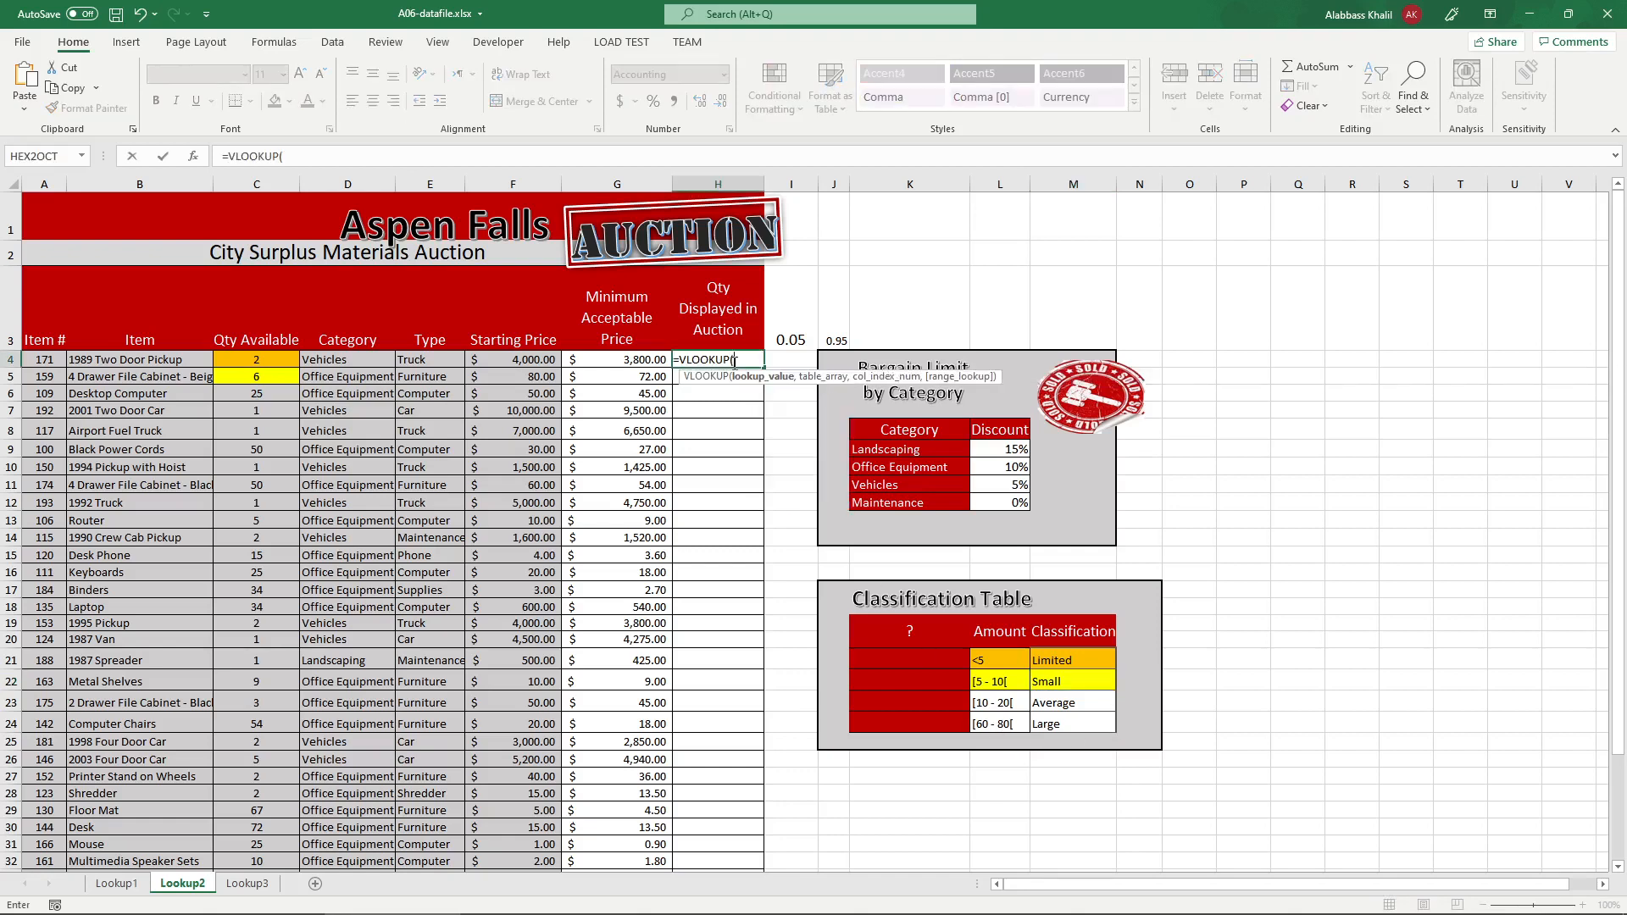
click(263, 363)
text(,)
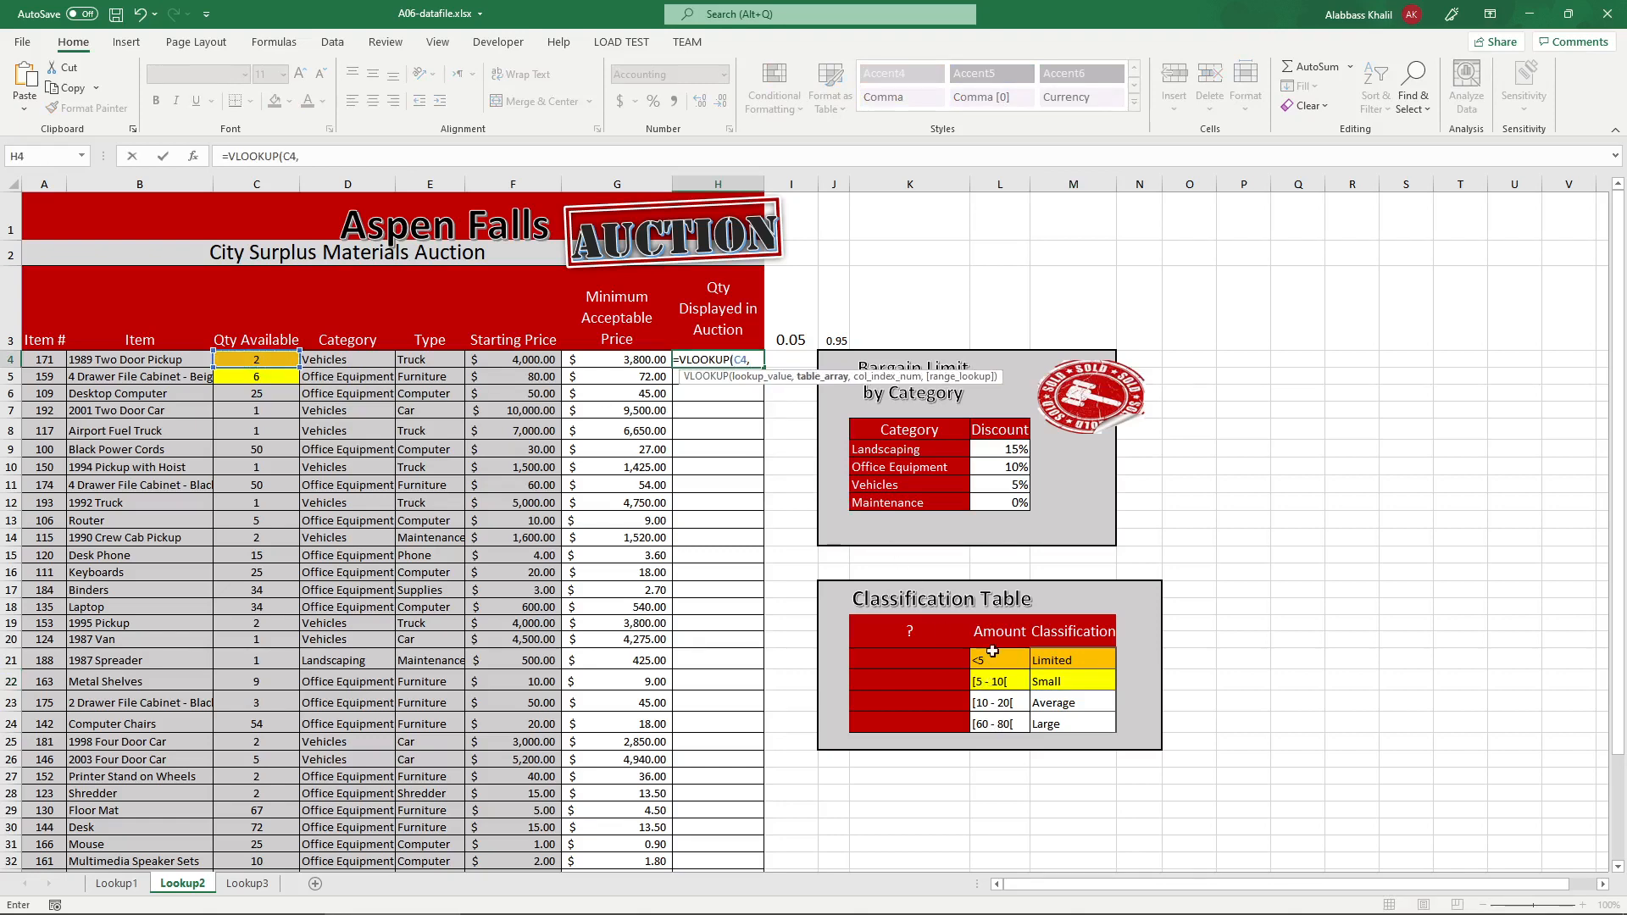
drag(996, 654, 1081, 731)
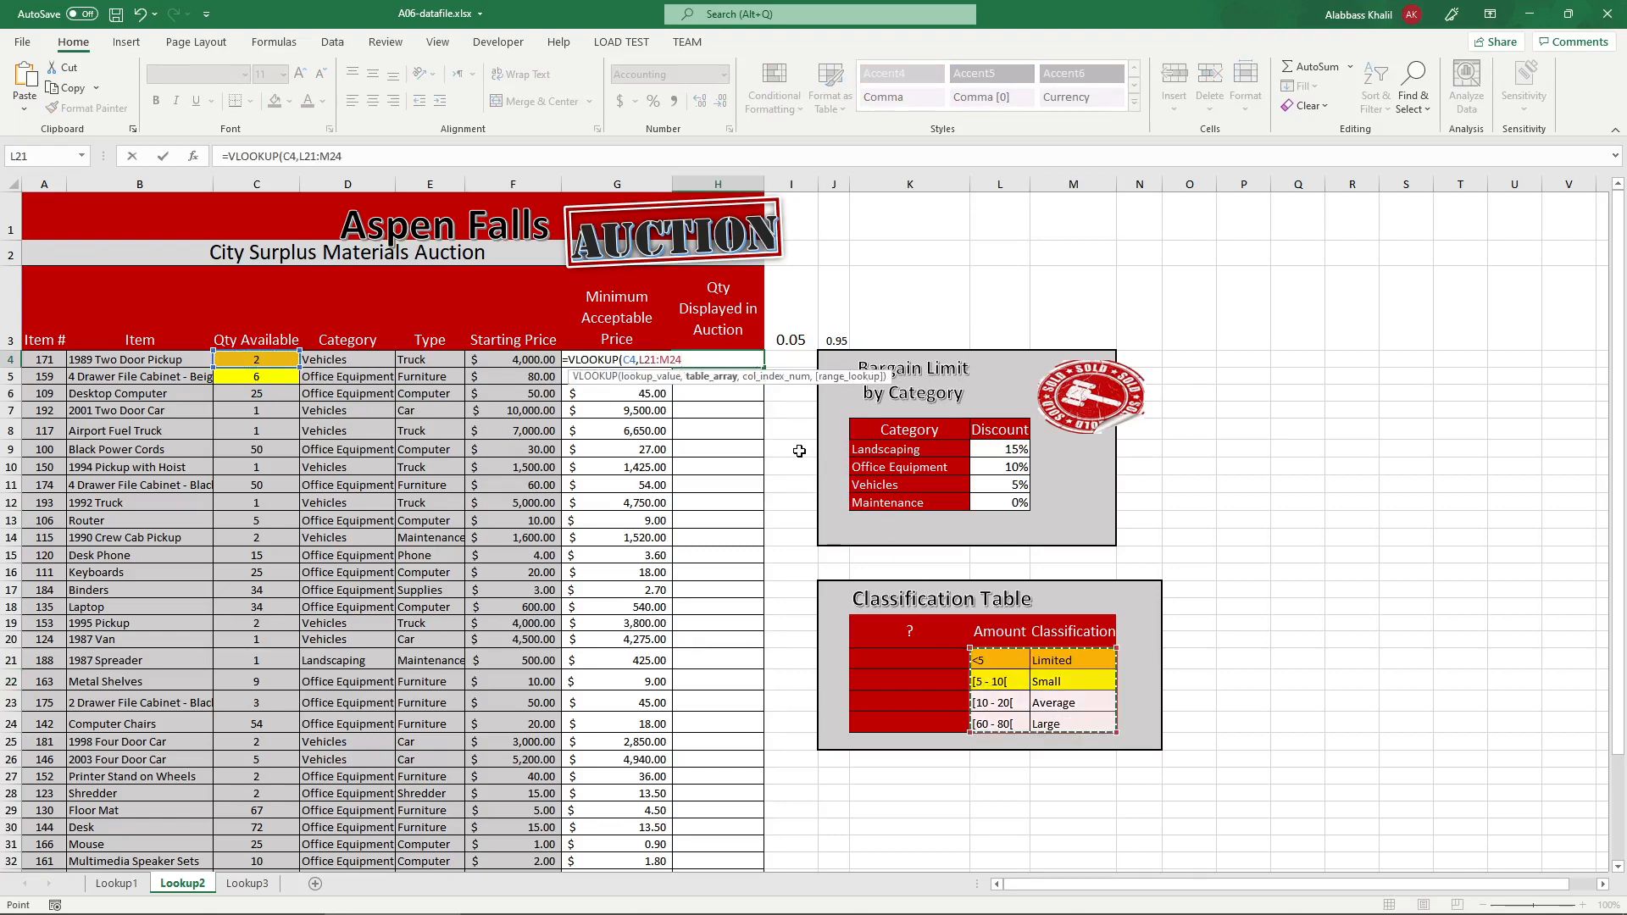
text(,)
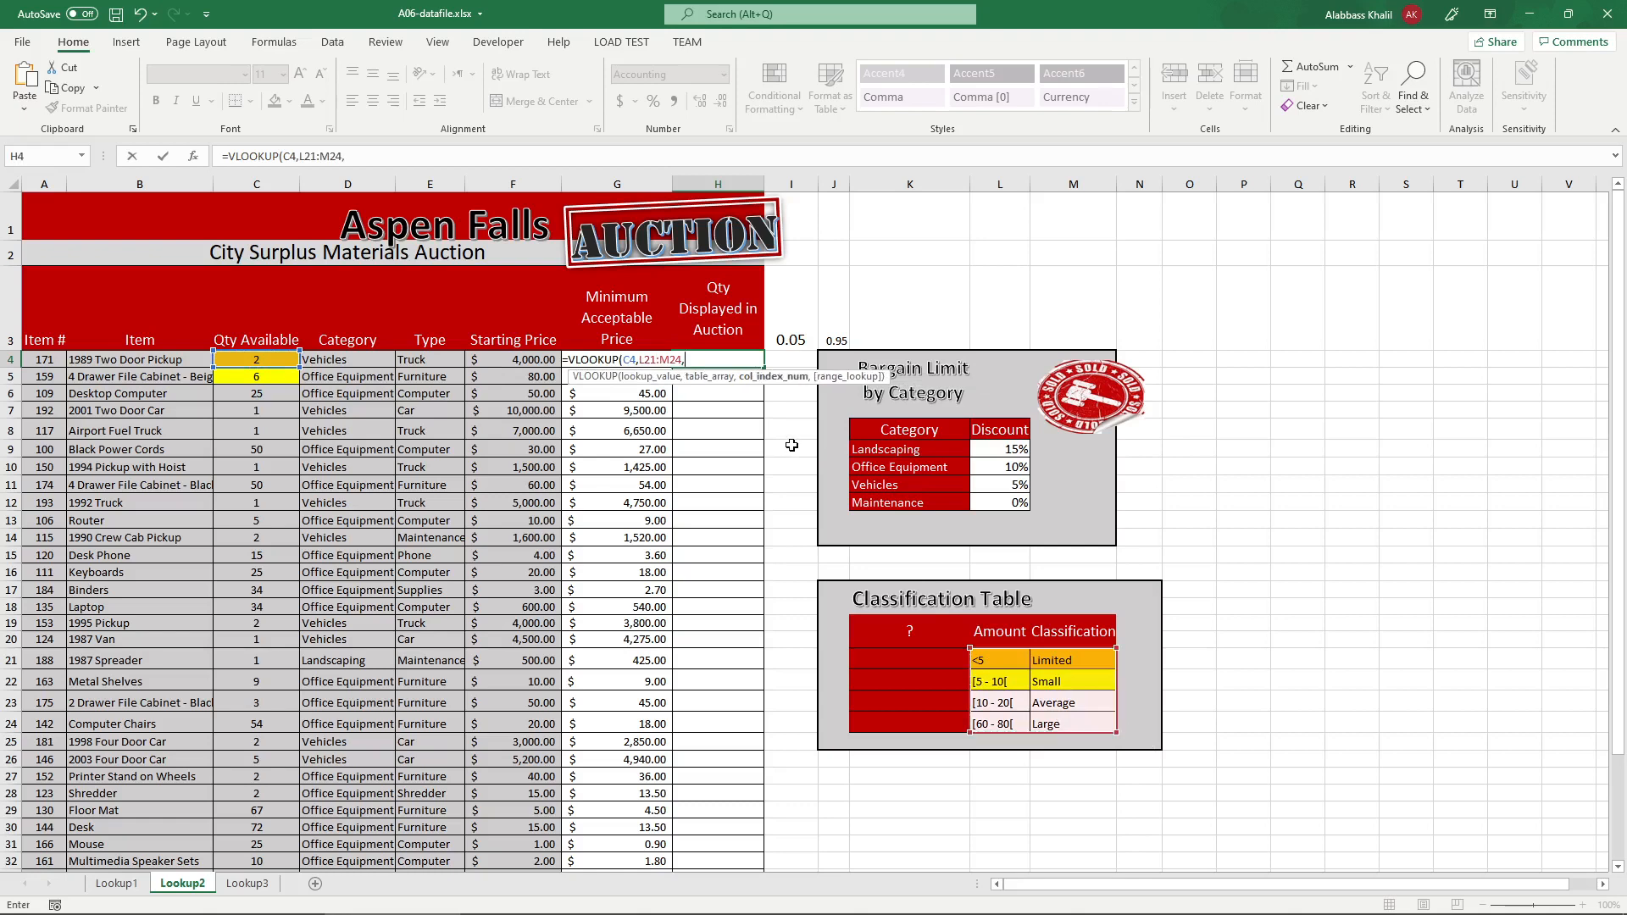
text(2,)
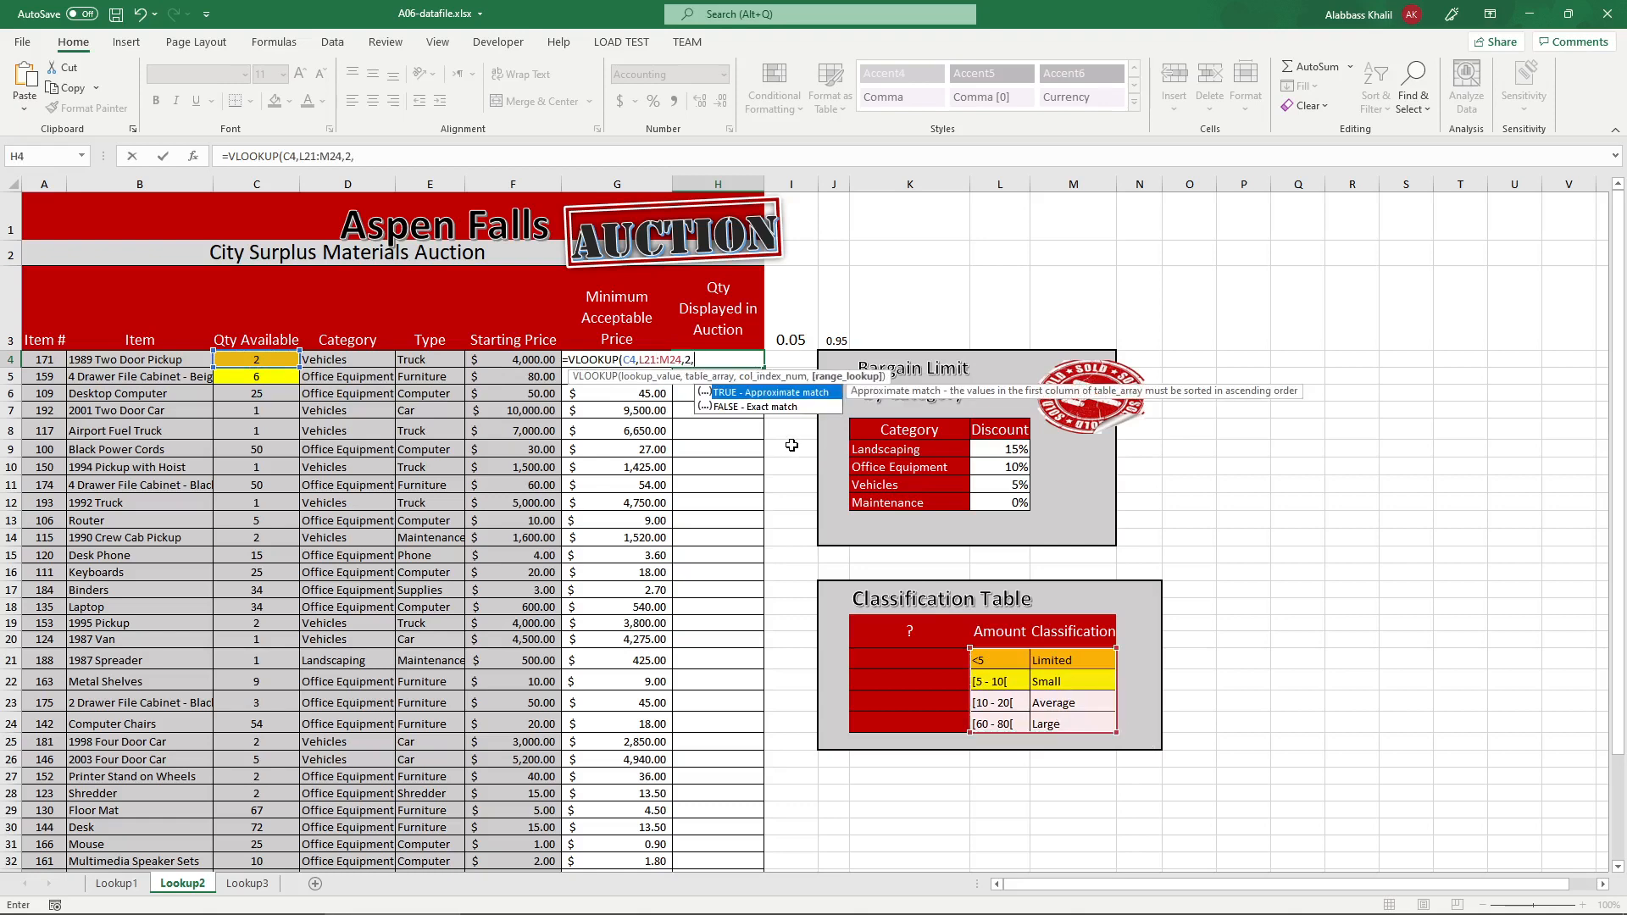
text(false))
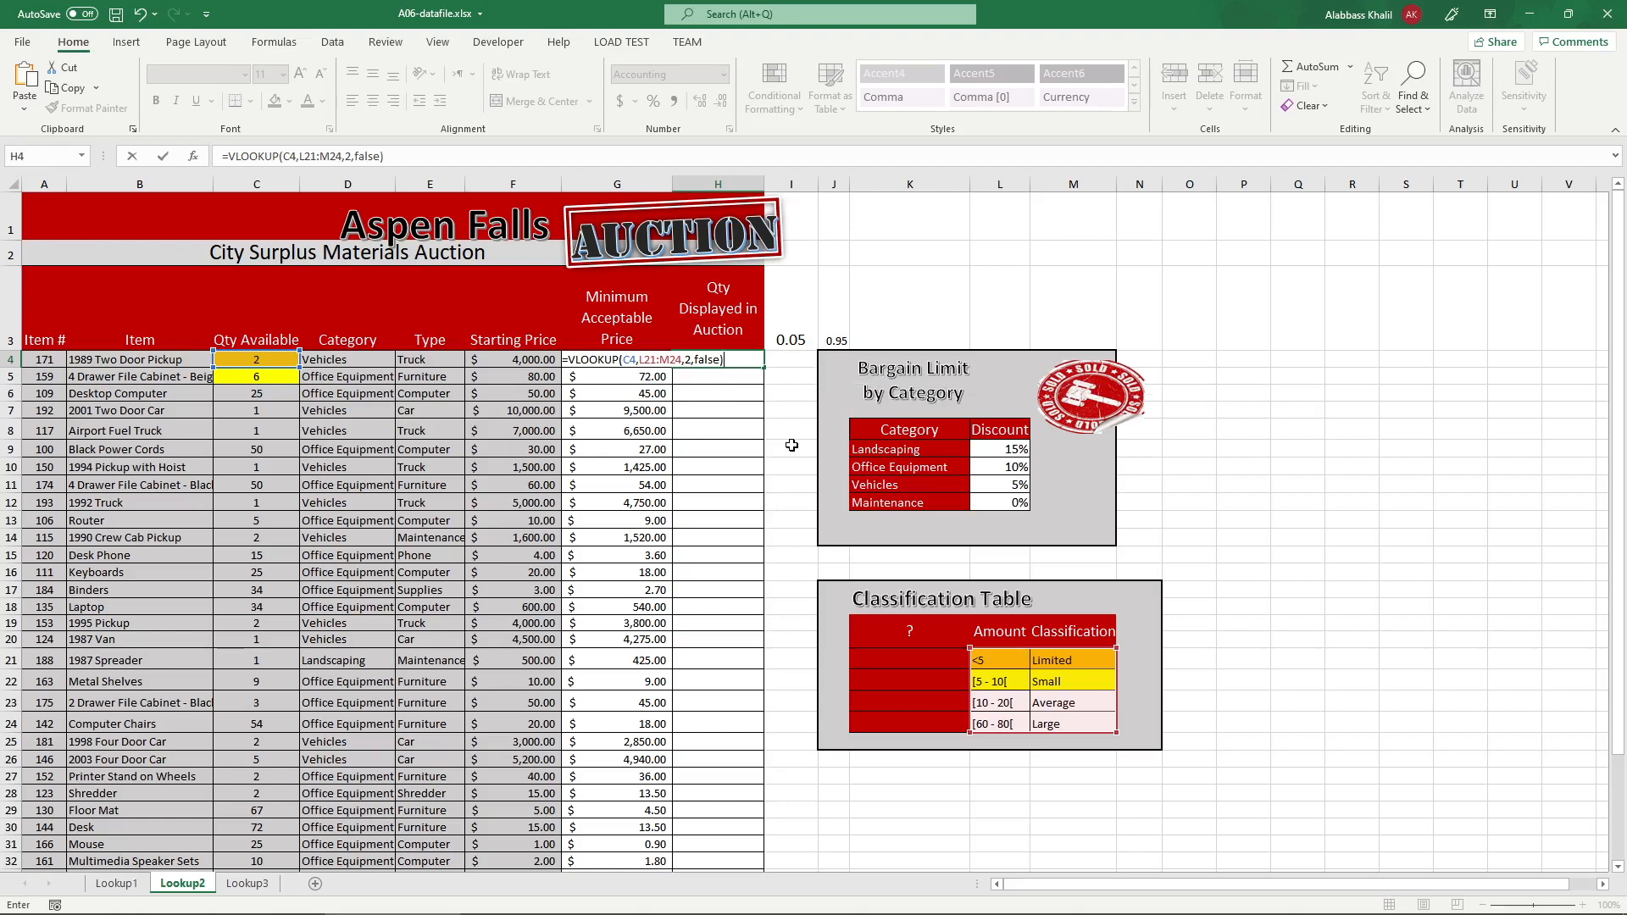
- Lock the table rows in the H4 formula as L$21:M$24 and confirm it
click(648, 361)
text($)
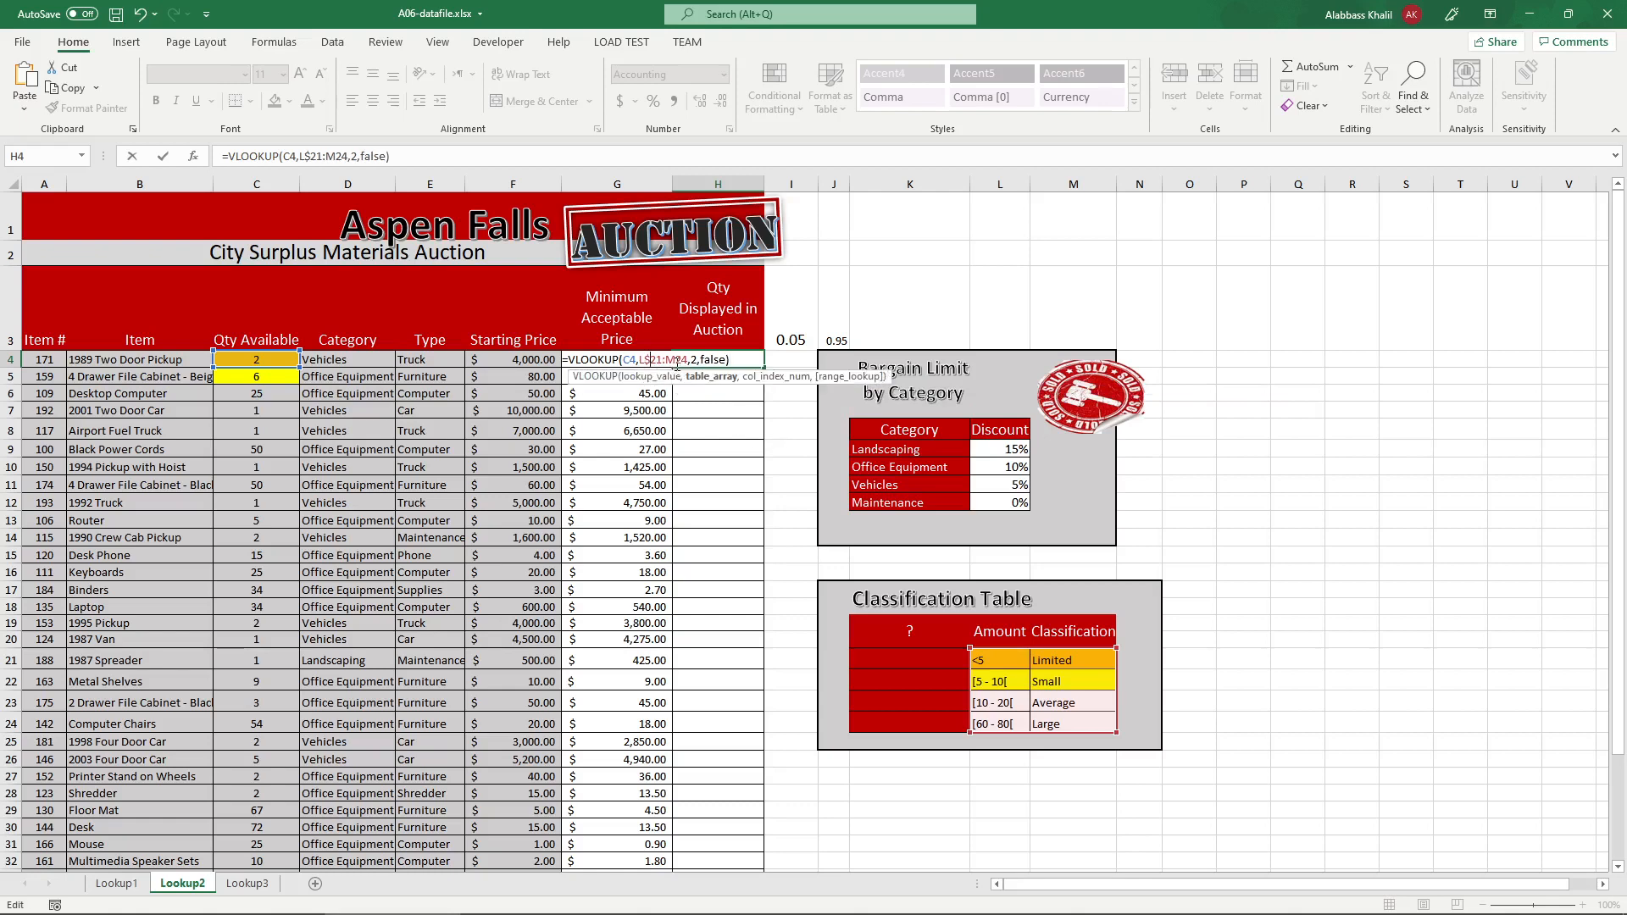
click(675, 361)
text($)
key(ctrl+Return)
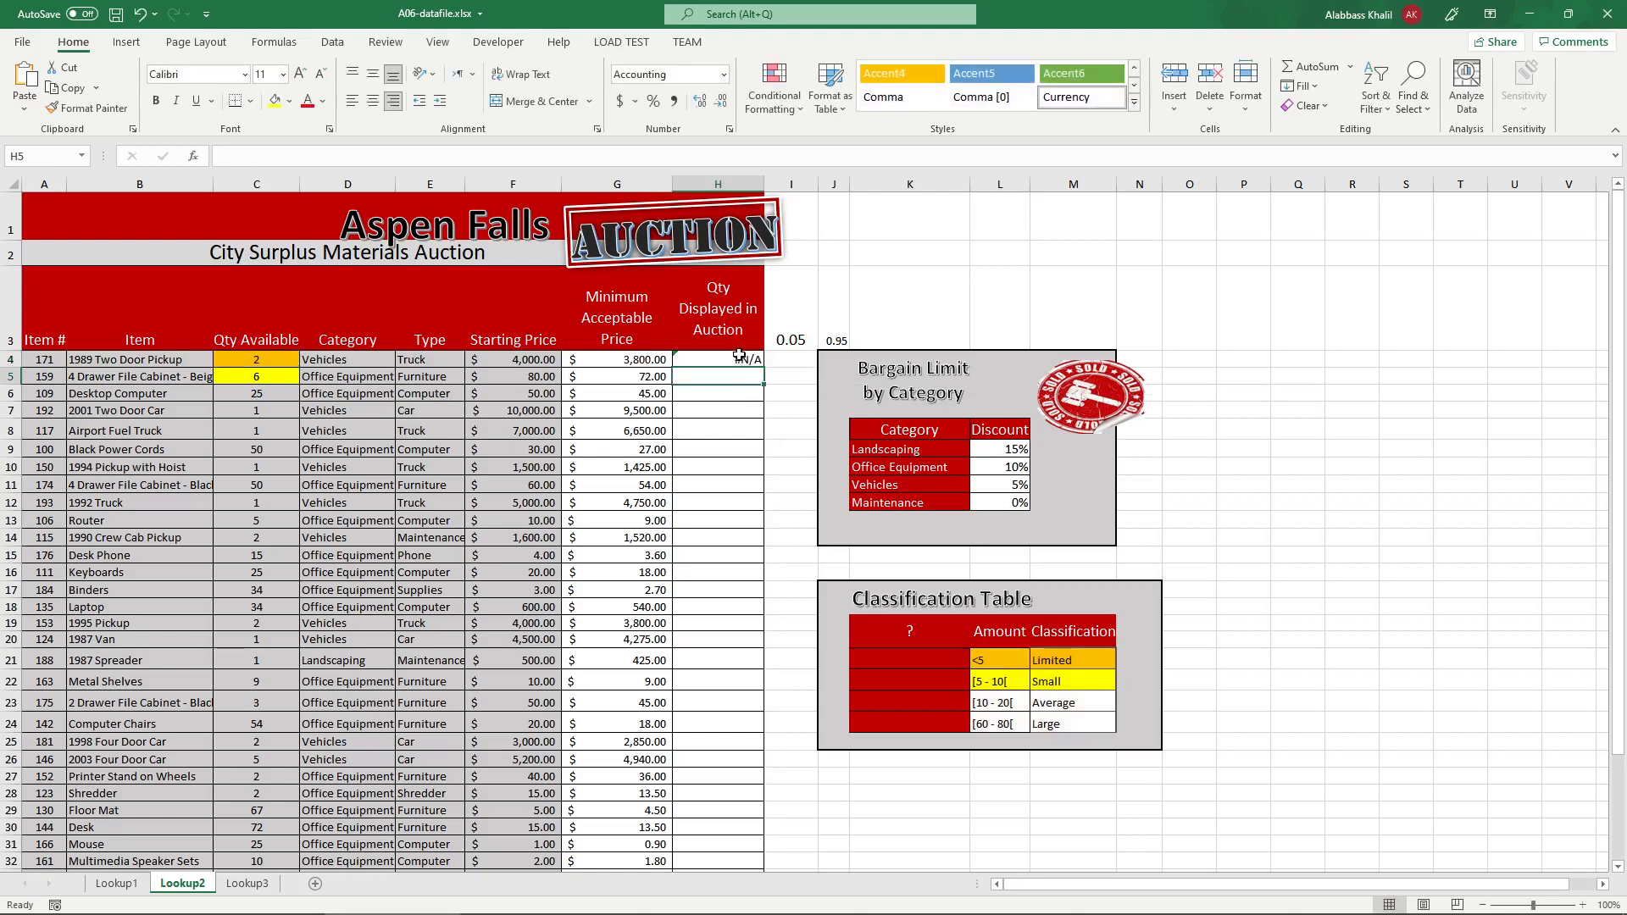
- Copy the H4 formula down the Qty Displayed in Auction column and check the copied results, including H12
double_click(763, 367)
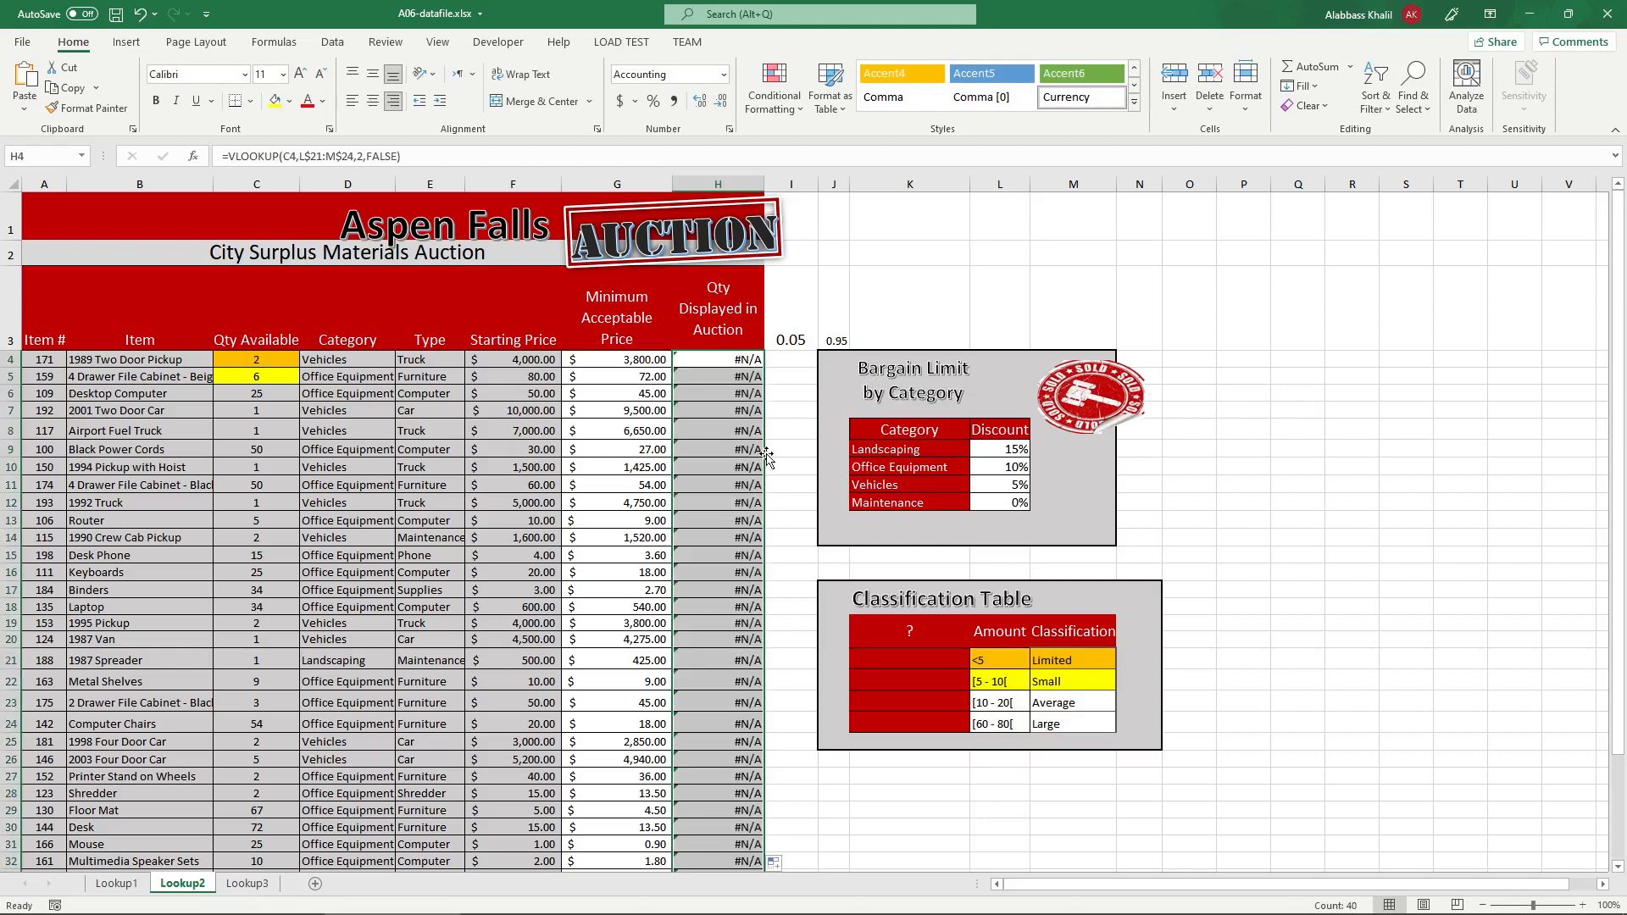
key(ctrl+Down)
scroll(747, 431, up, 7)
double_click(746, 429)
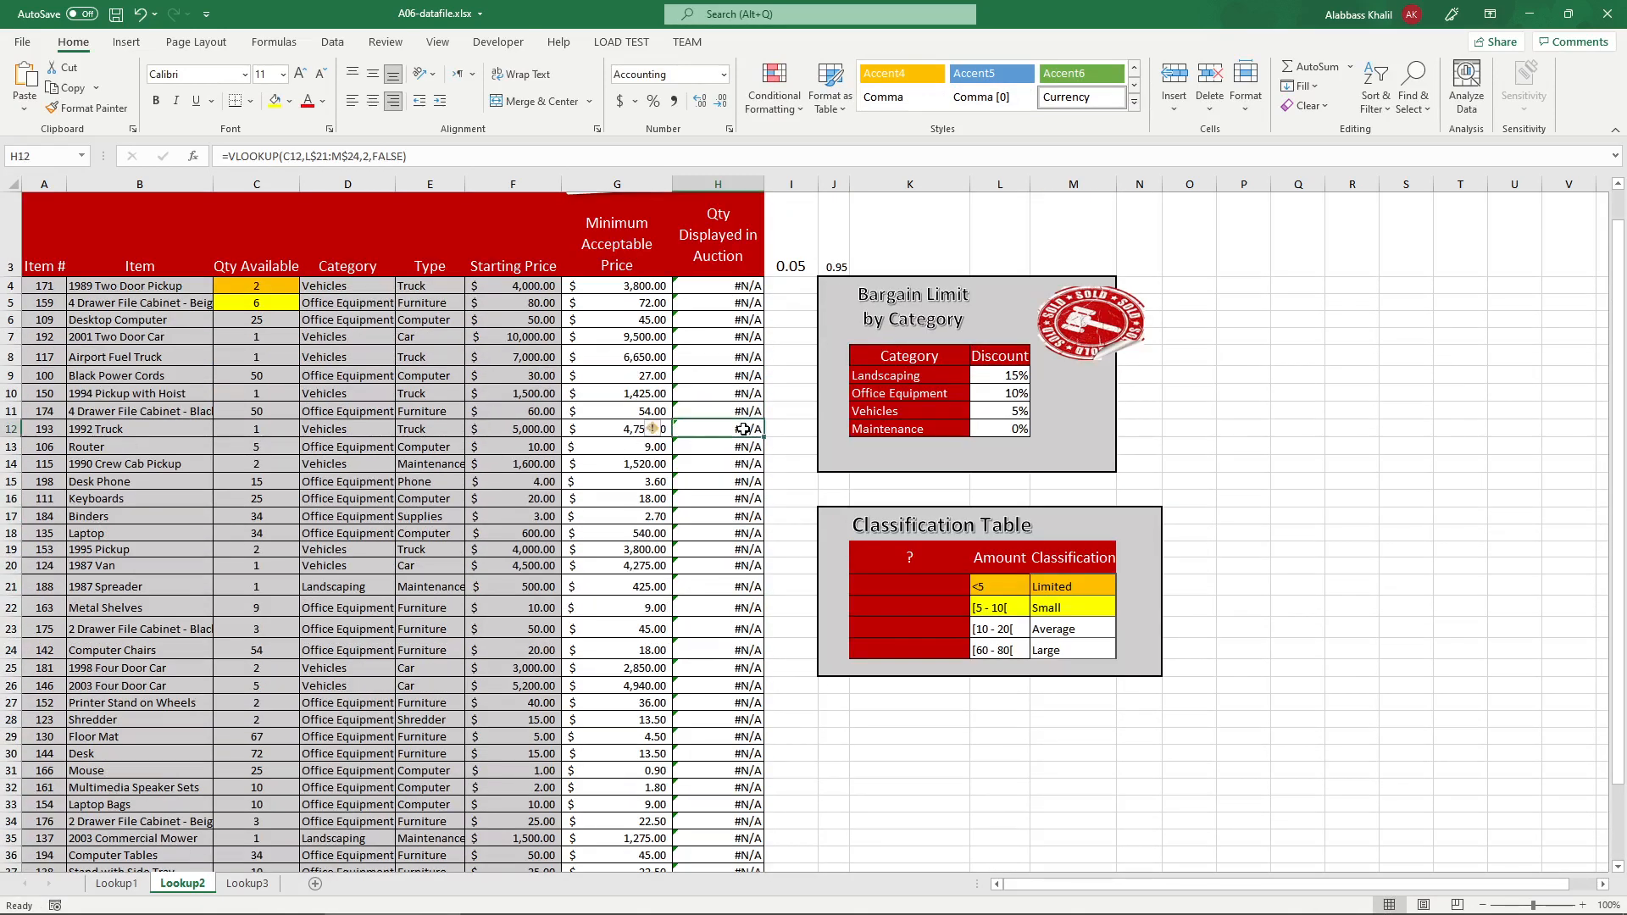
scroll(746, 429, up, 1)
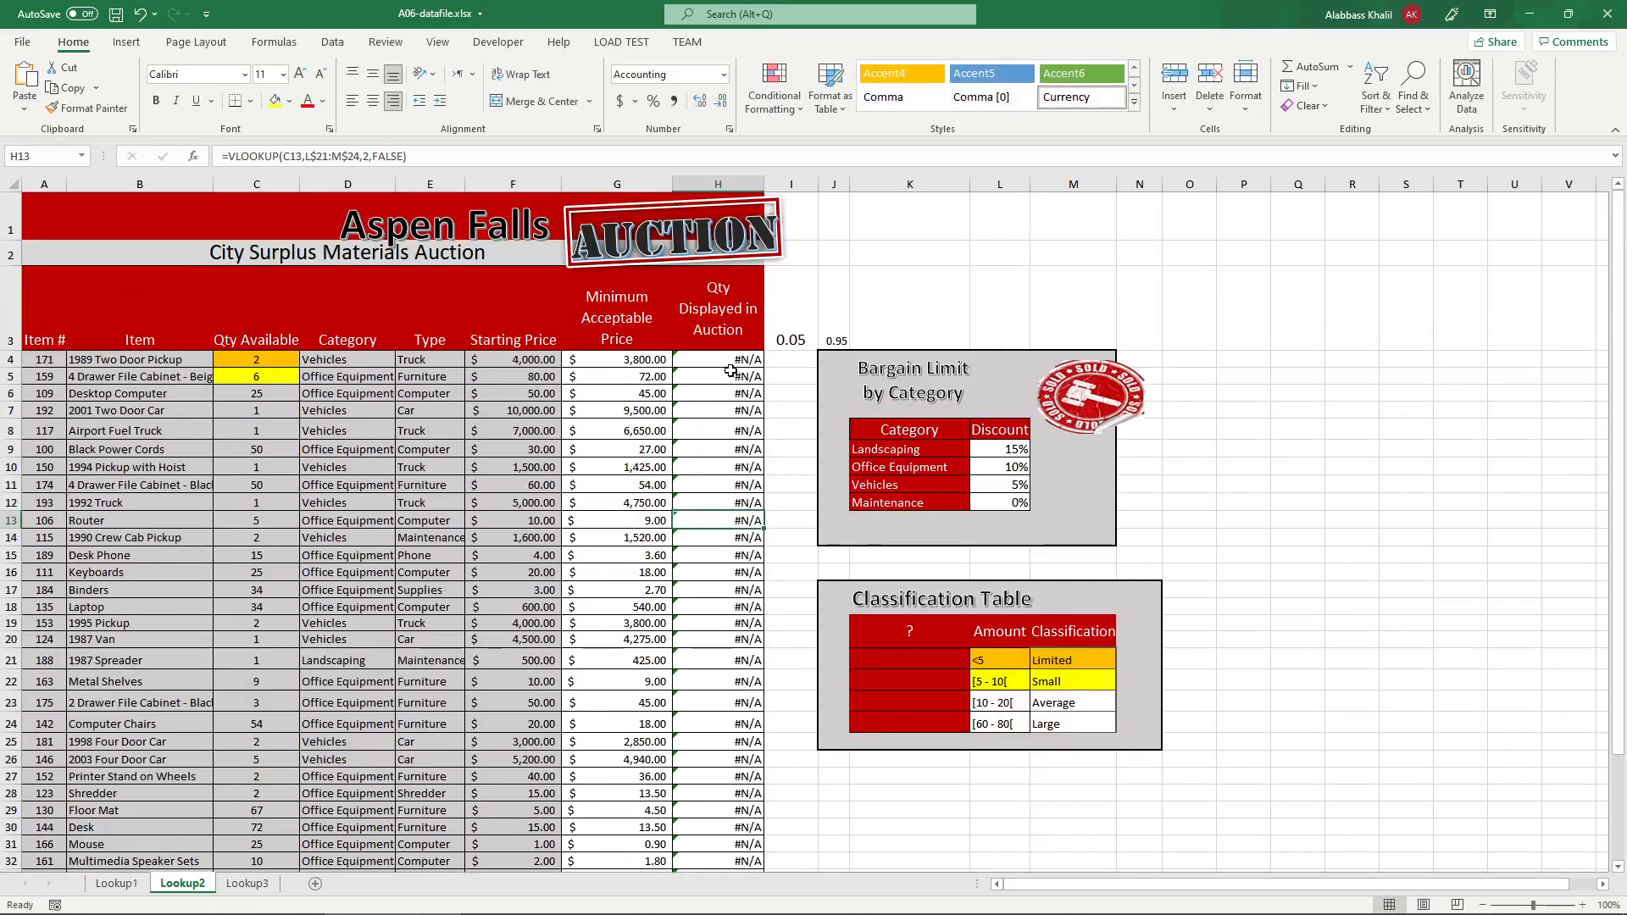
- Change the H4 VLOOKUP to an approximate match by setting its range_lookup argument to TRUE
click(720, 322)
click(254, 359)
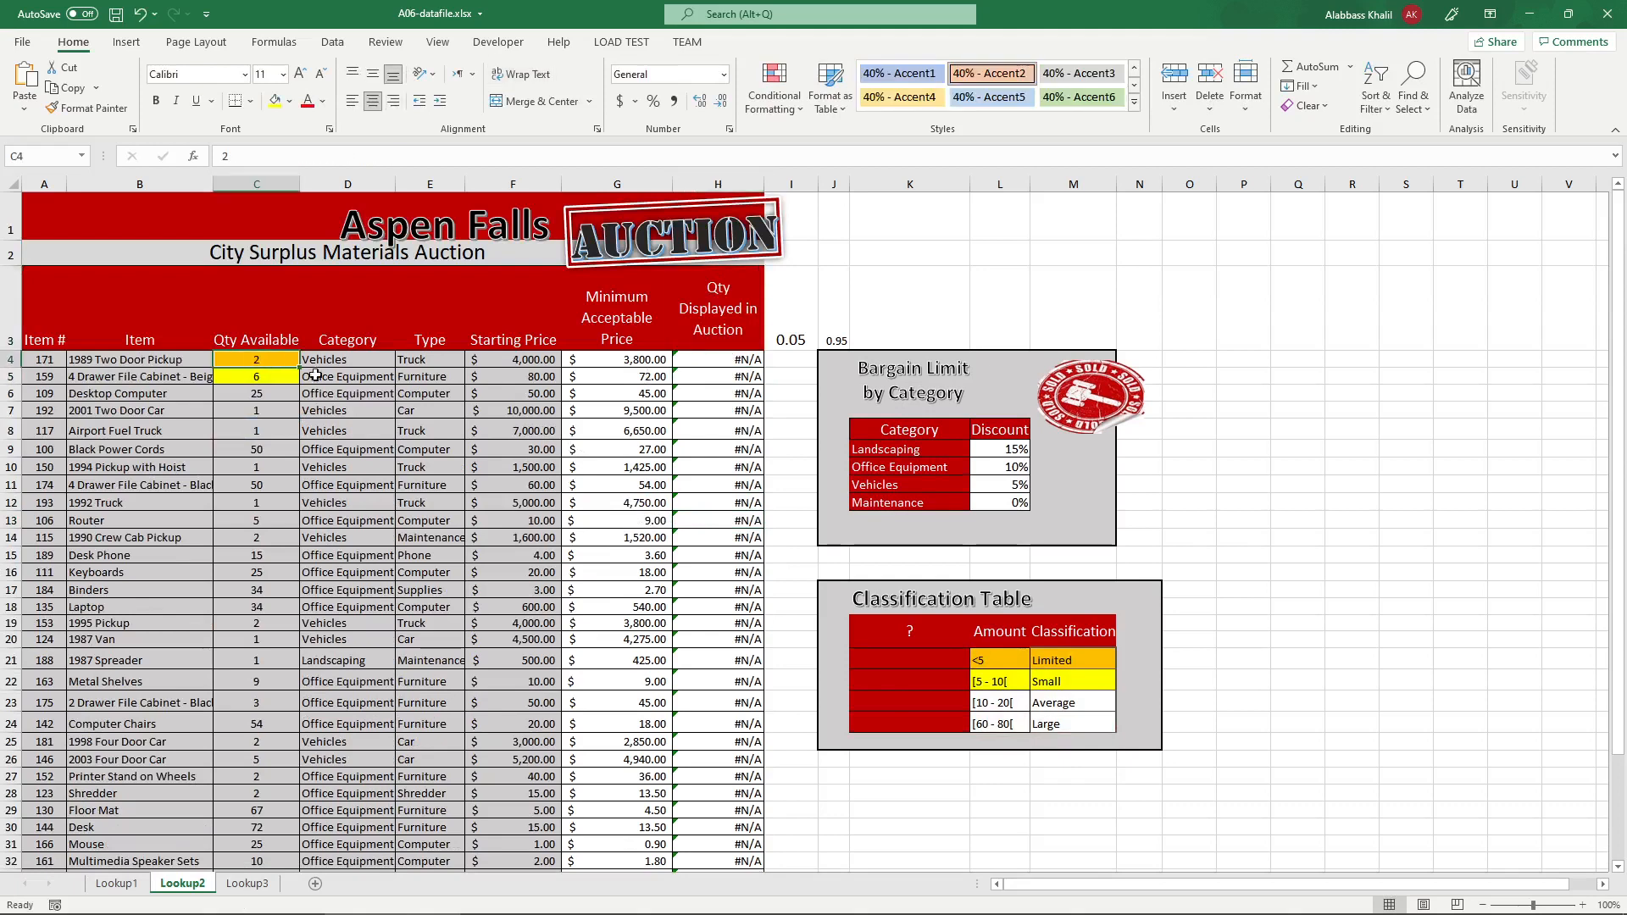
scroll(568, 431, up, 1)
double_click(285, 331)
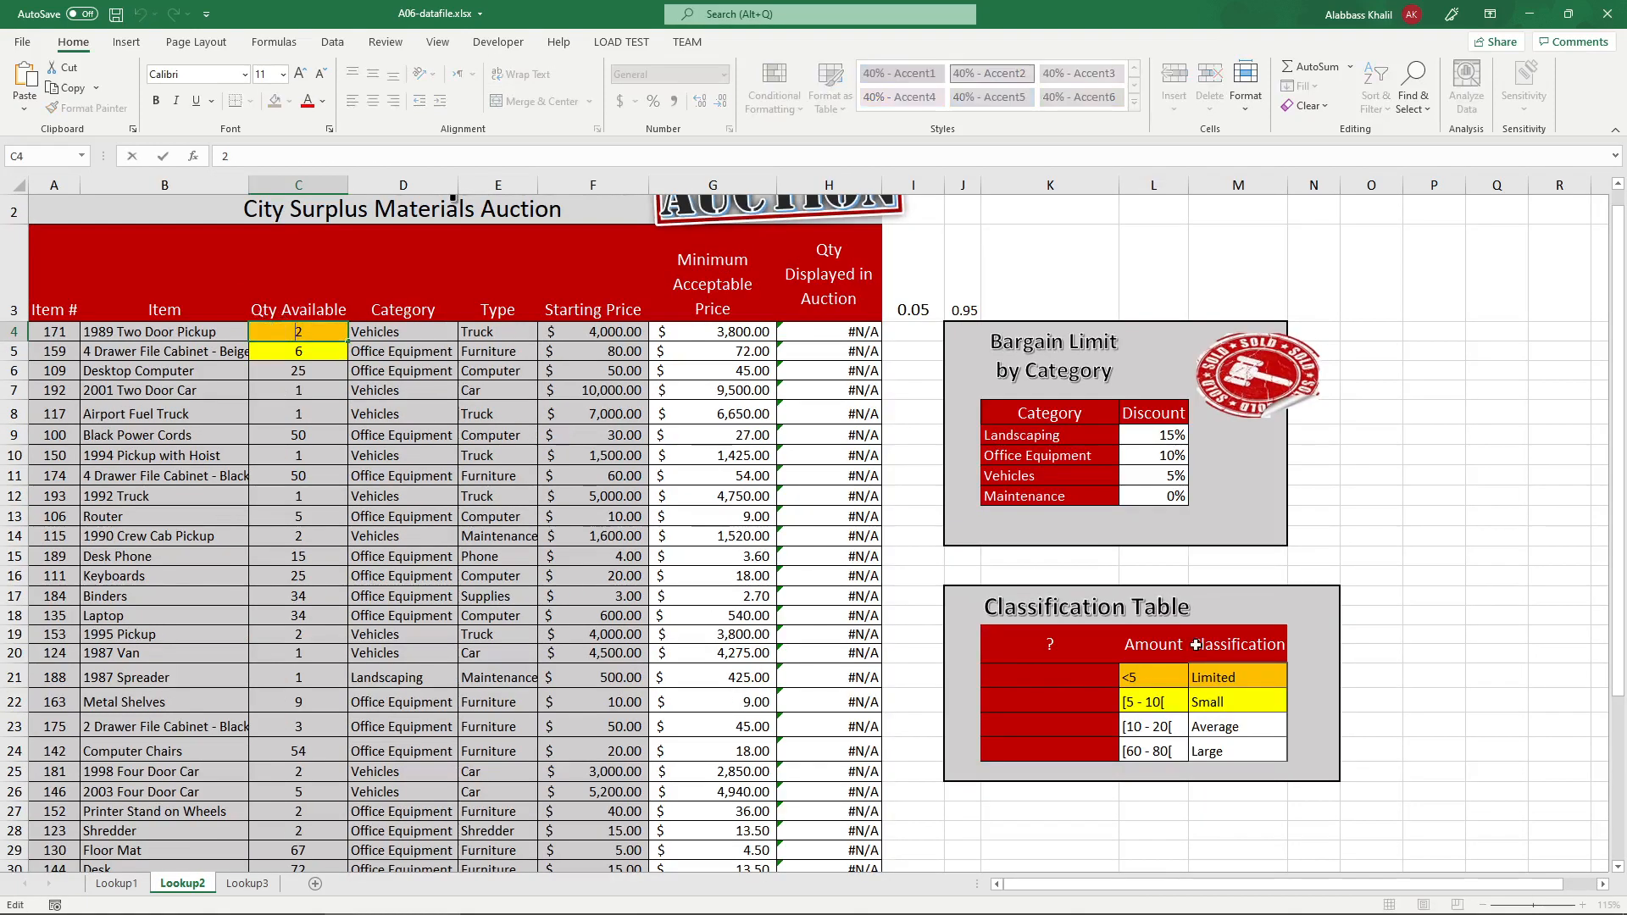
click(1134, 679)
click(1160, 707)
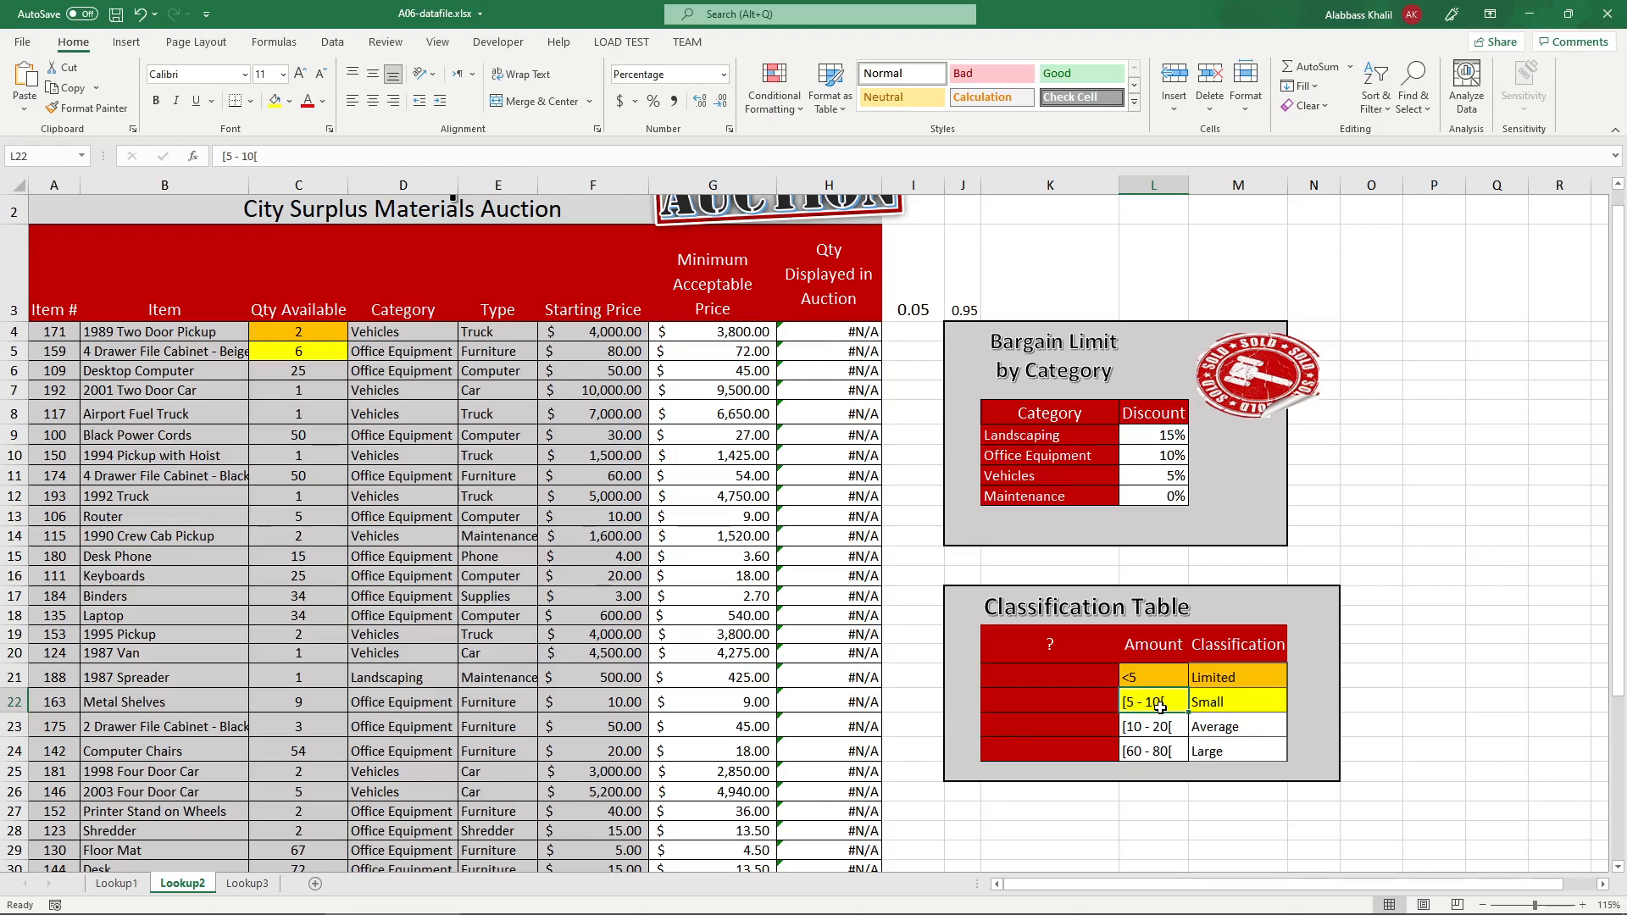
double_click(856, 333)
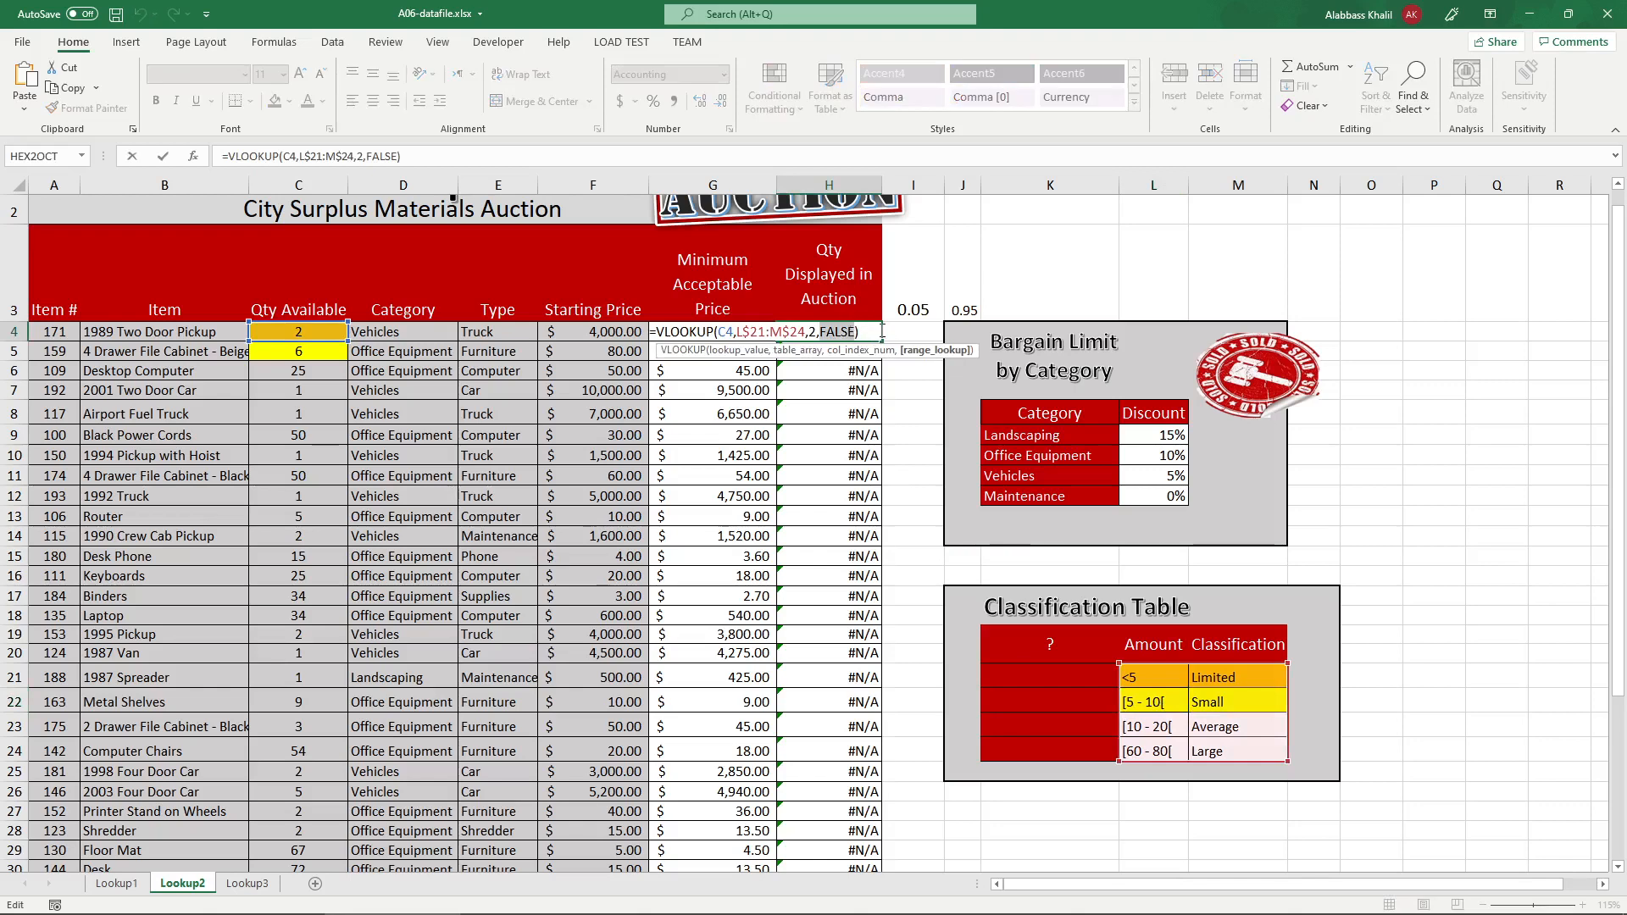
key(Return)
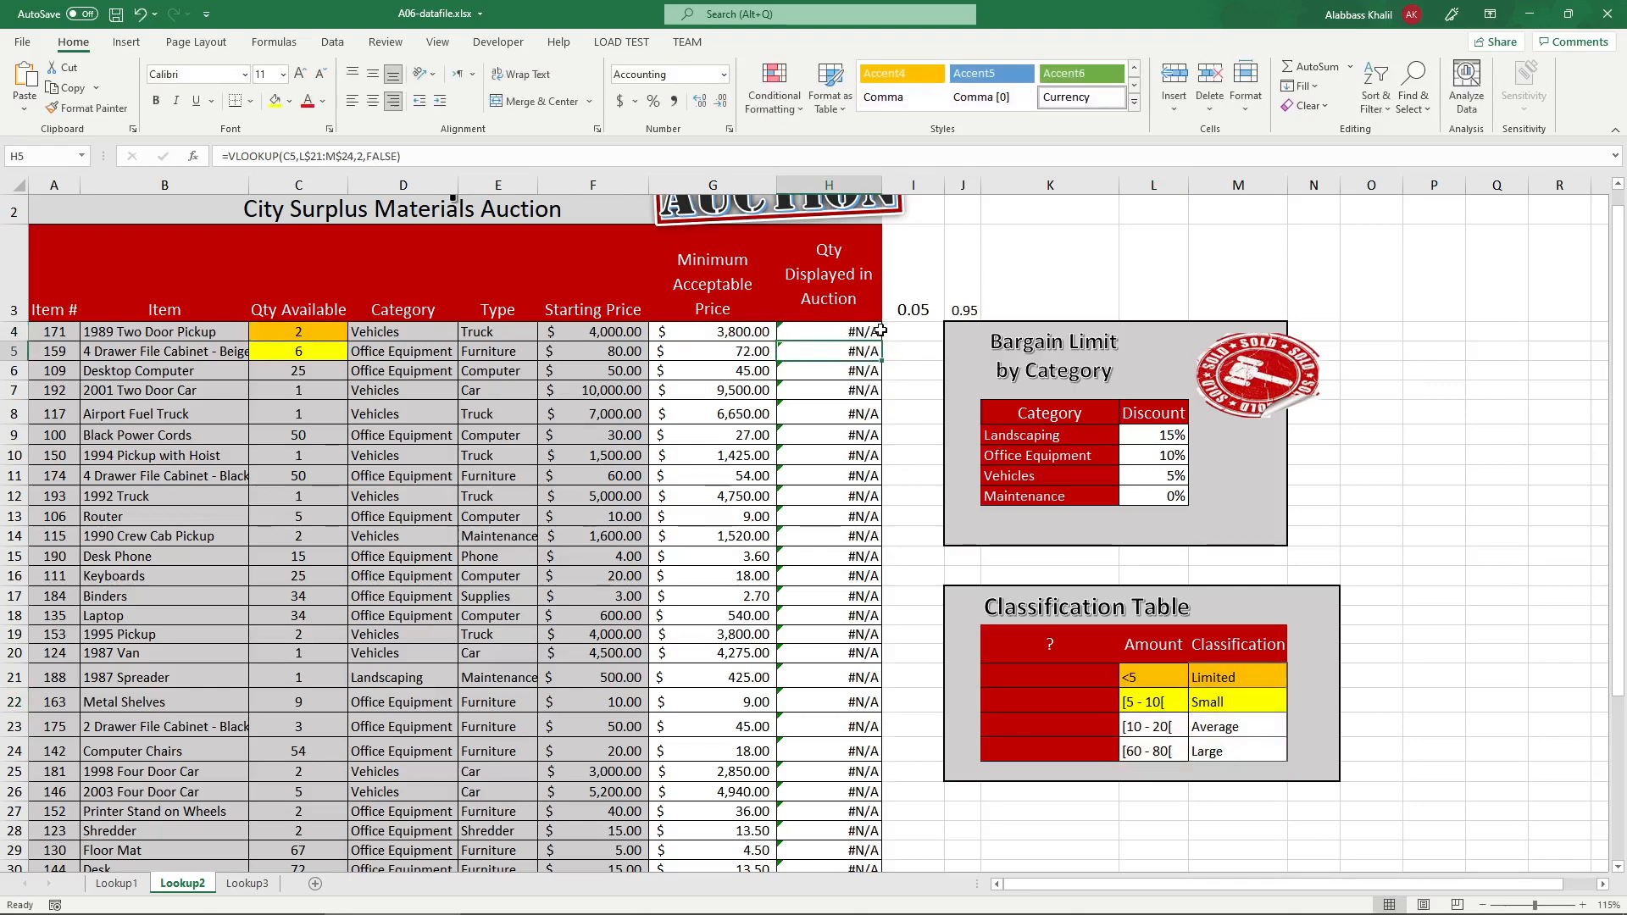
- Copy the approximate-match formula from H4 down the Qty Displayed in Auction column and check the results to H43
click(879, 331)
double_click(881, 341)
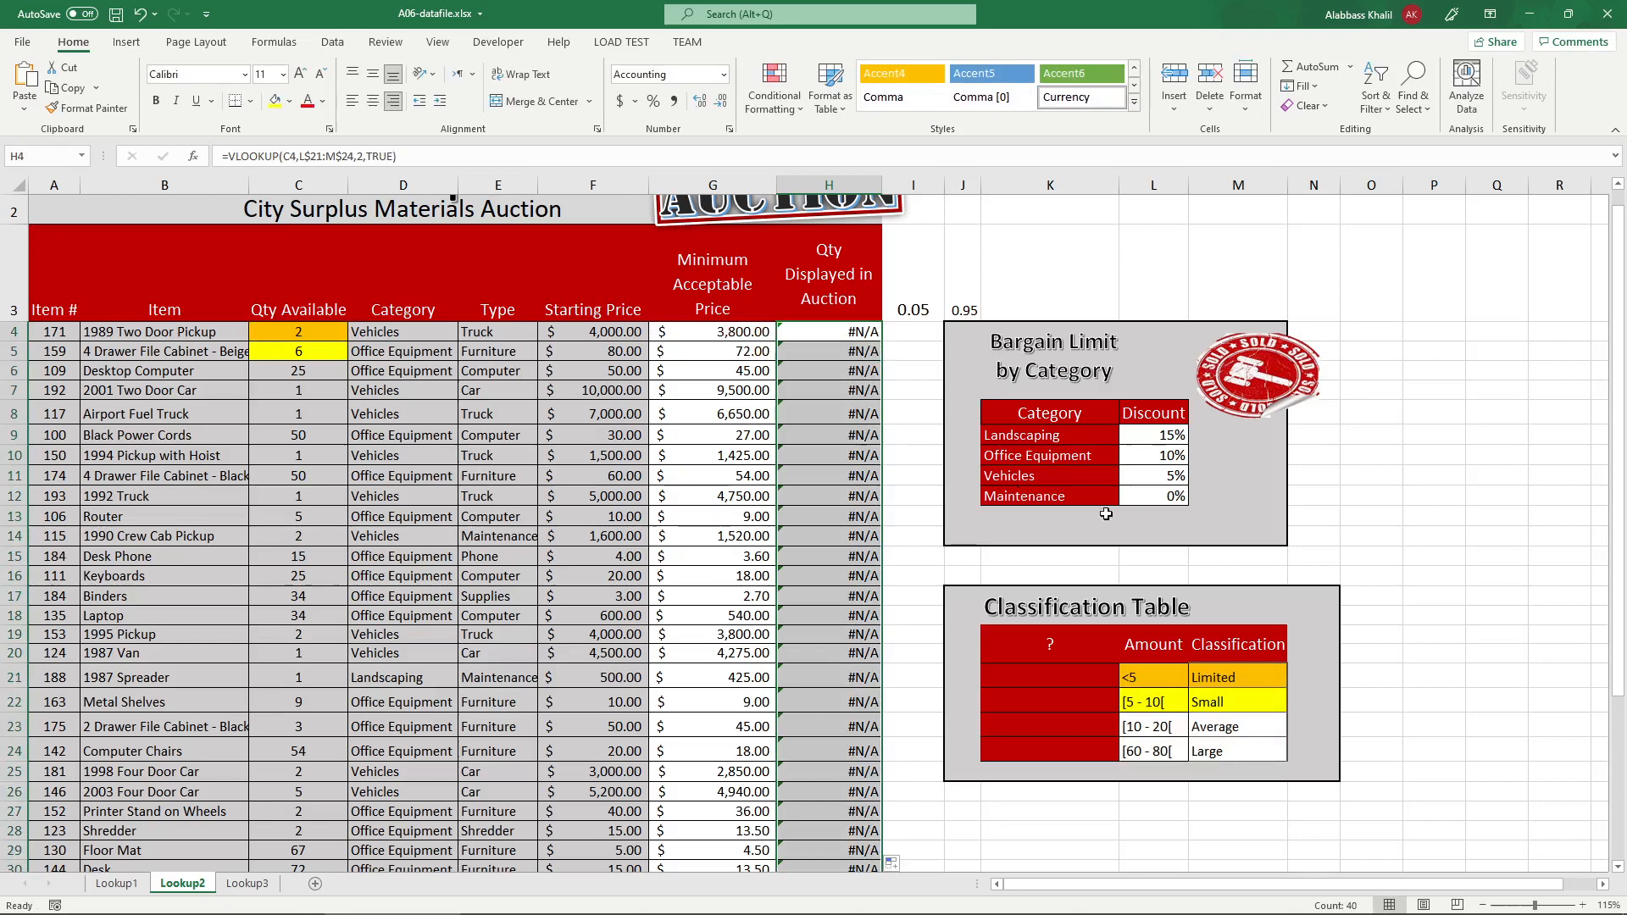
click(853, 342)
key(ctrl+Up)
key(ctrl+Down)
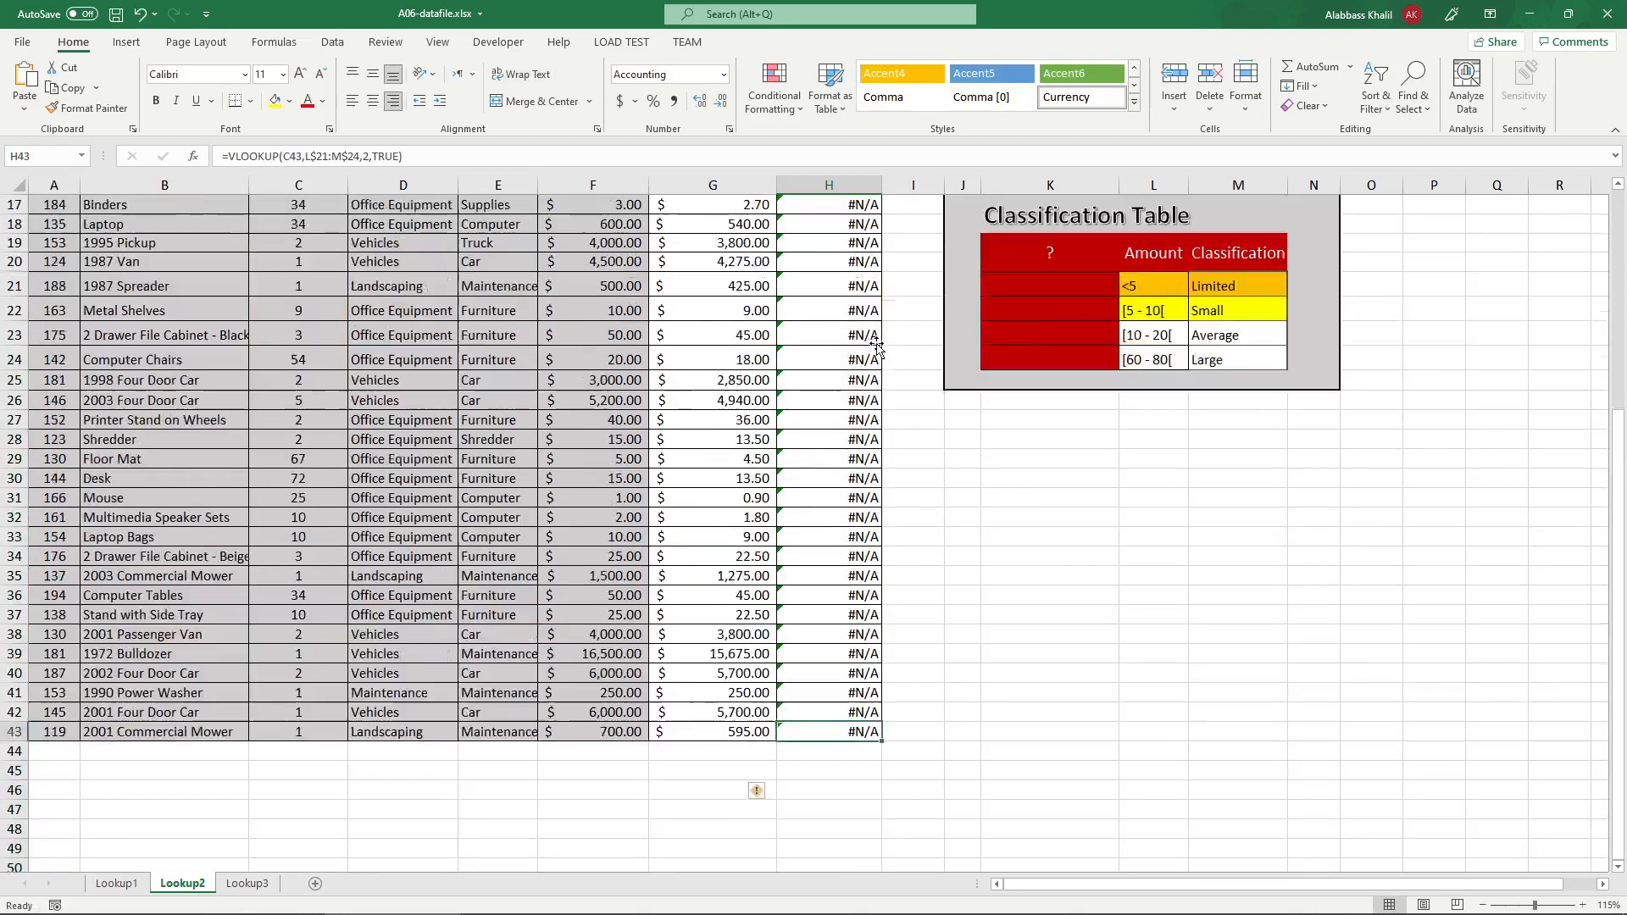
scroll(877, 348, up, 5)
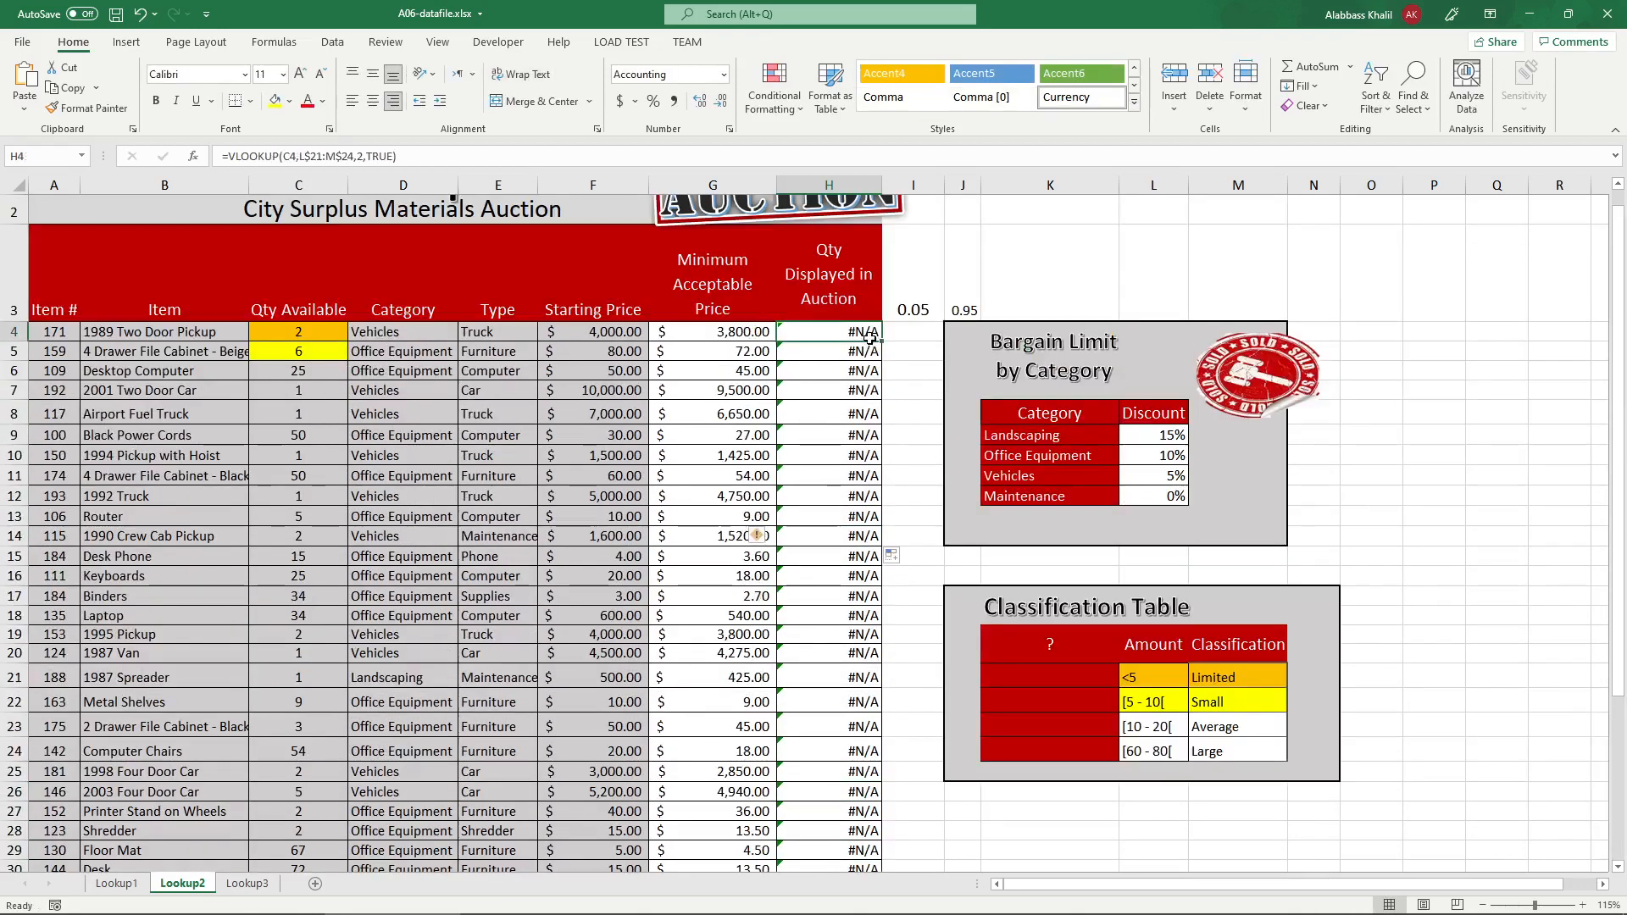
scroll(874, 341, down, 8)
scroll(874, 341, up, 8)
- Enter 0 and 5 in K21 and K22 as the lower bounds of the Limited and Small ranges
click(1143, 540)
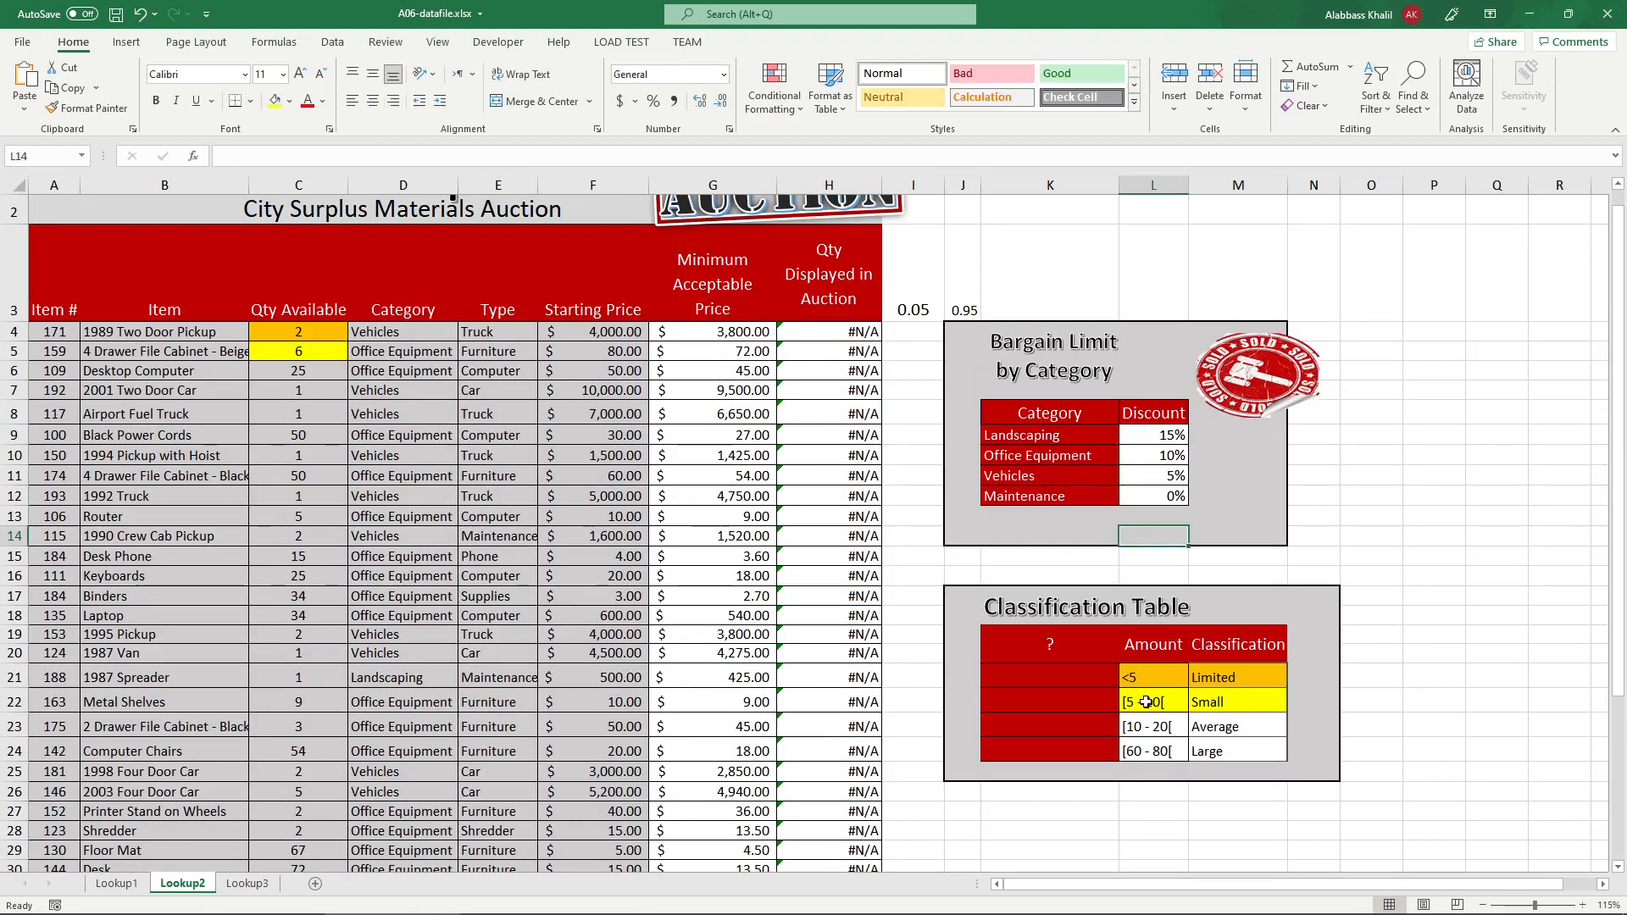
click(1090, 681)
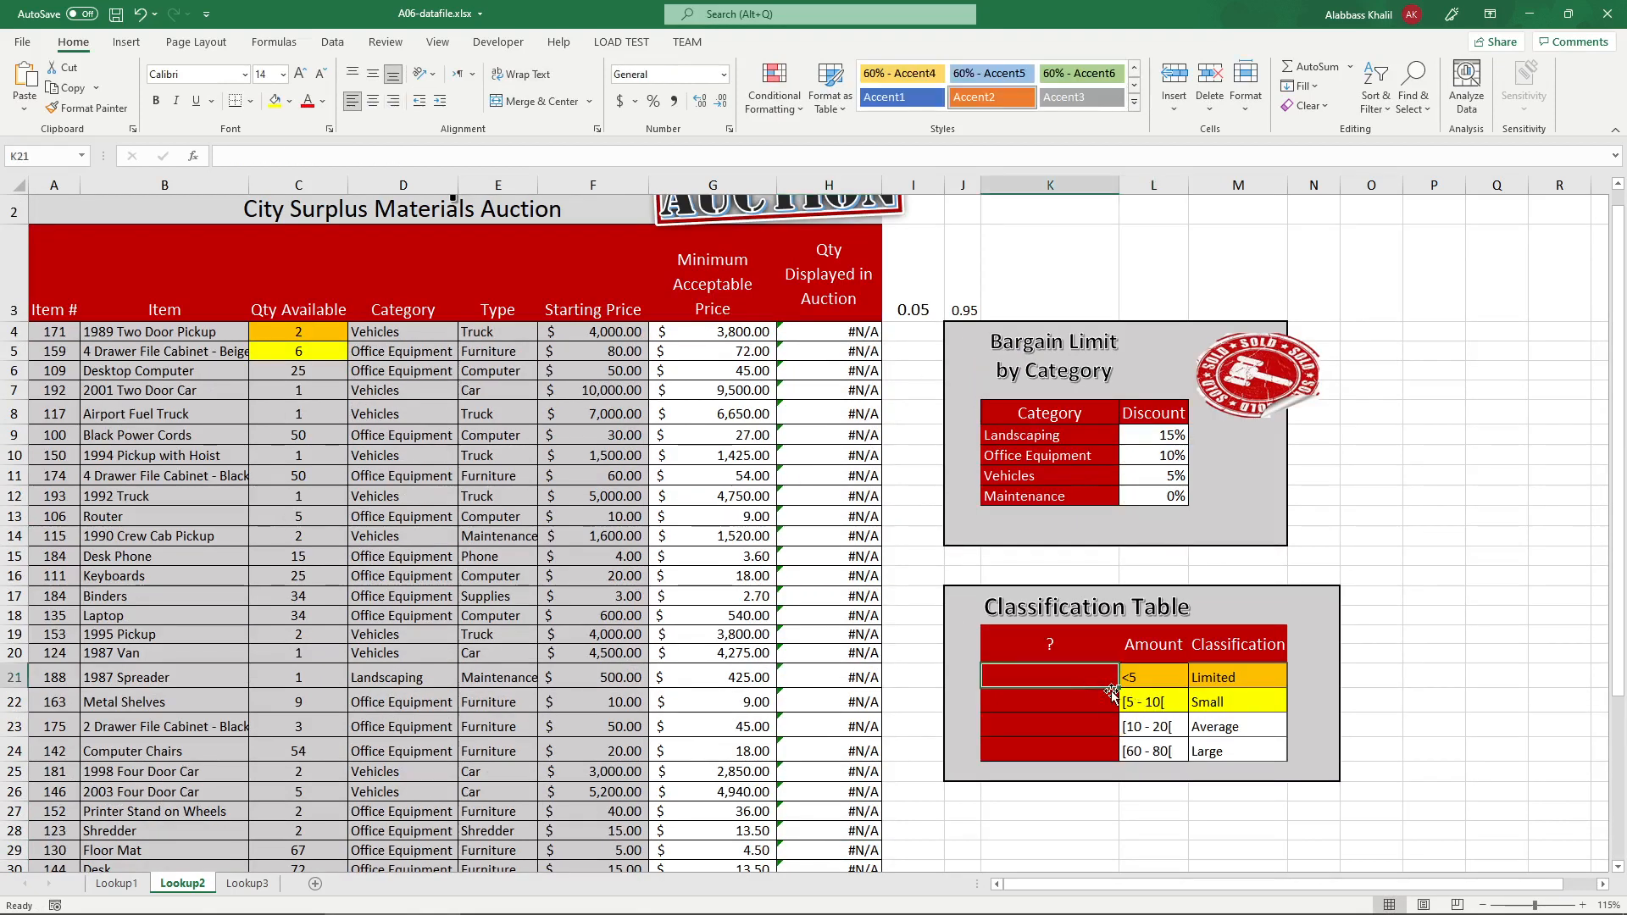
click(1123, 681)
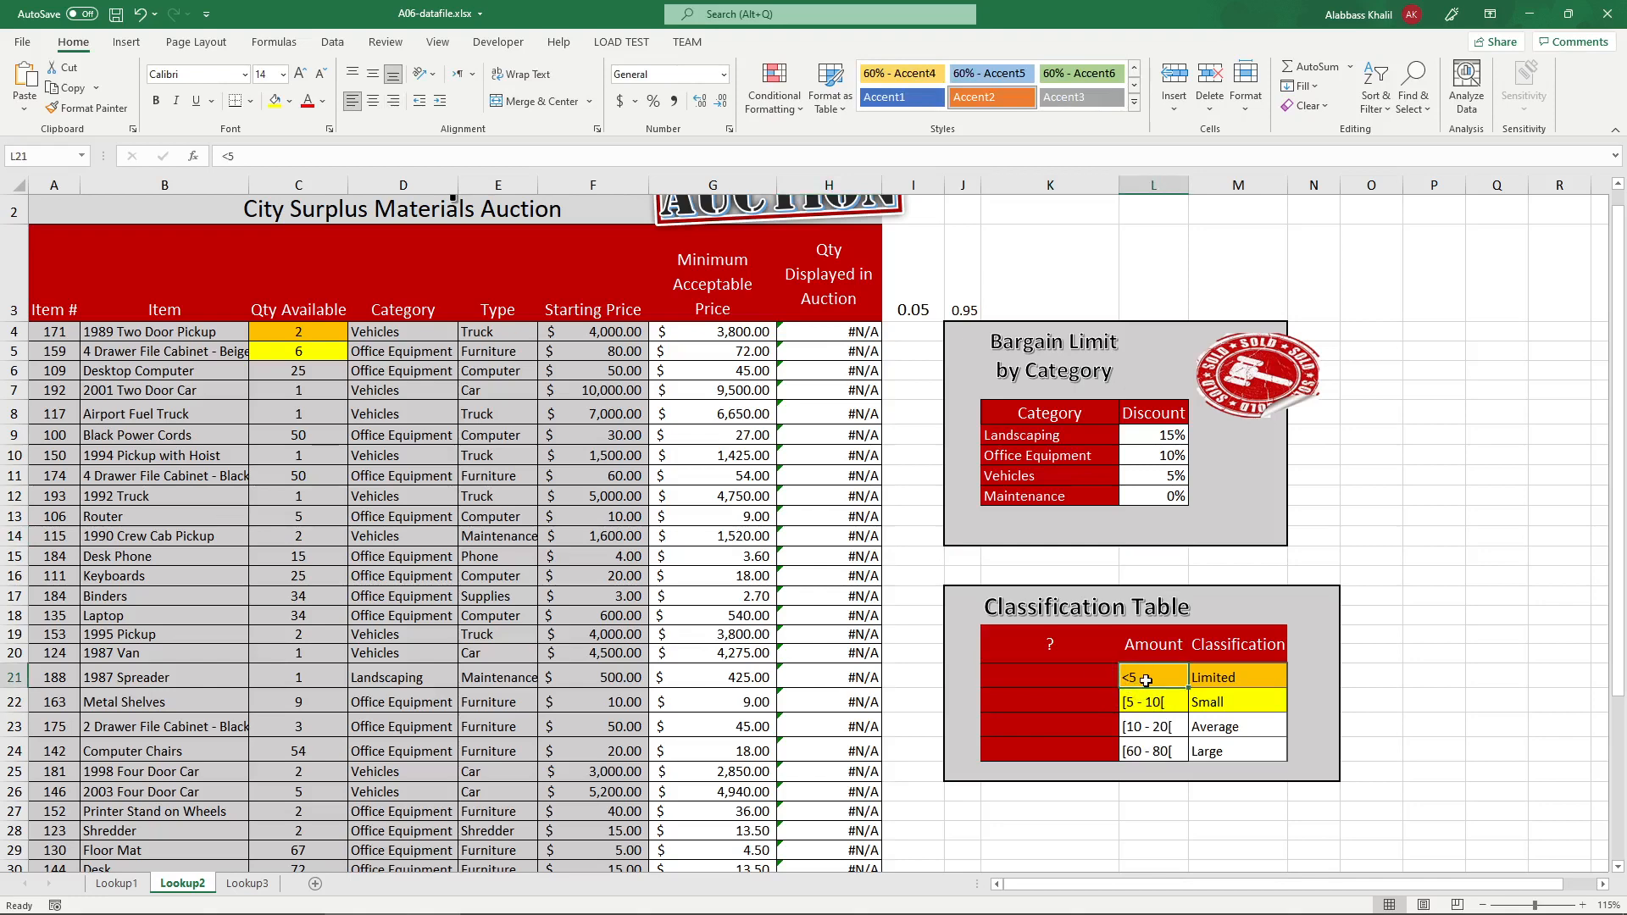
click(1128, 699)
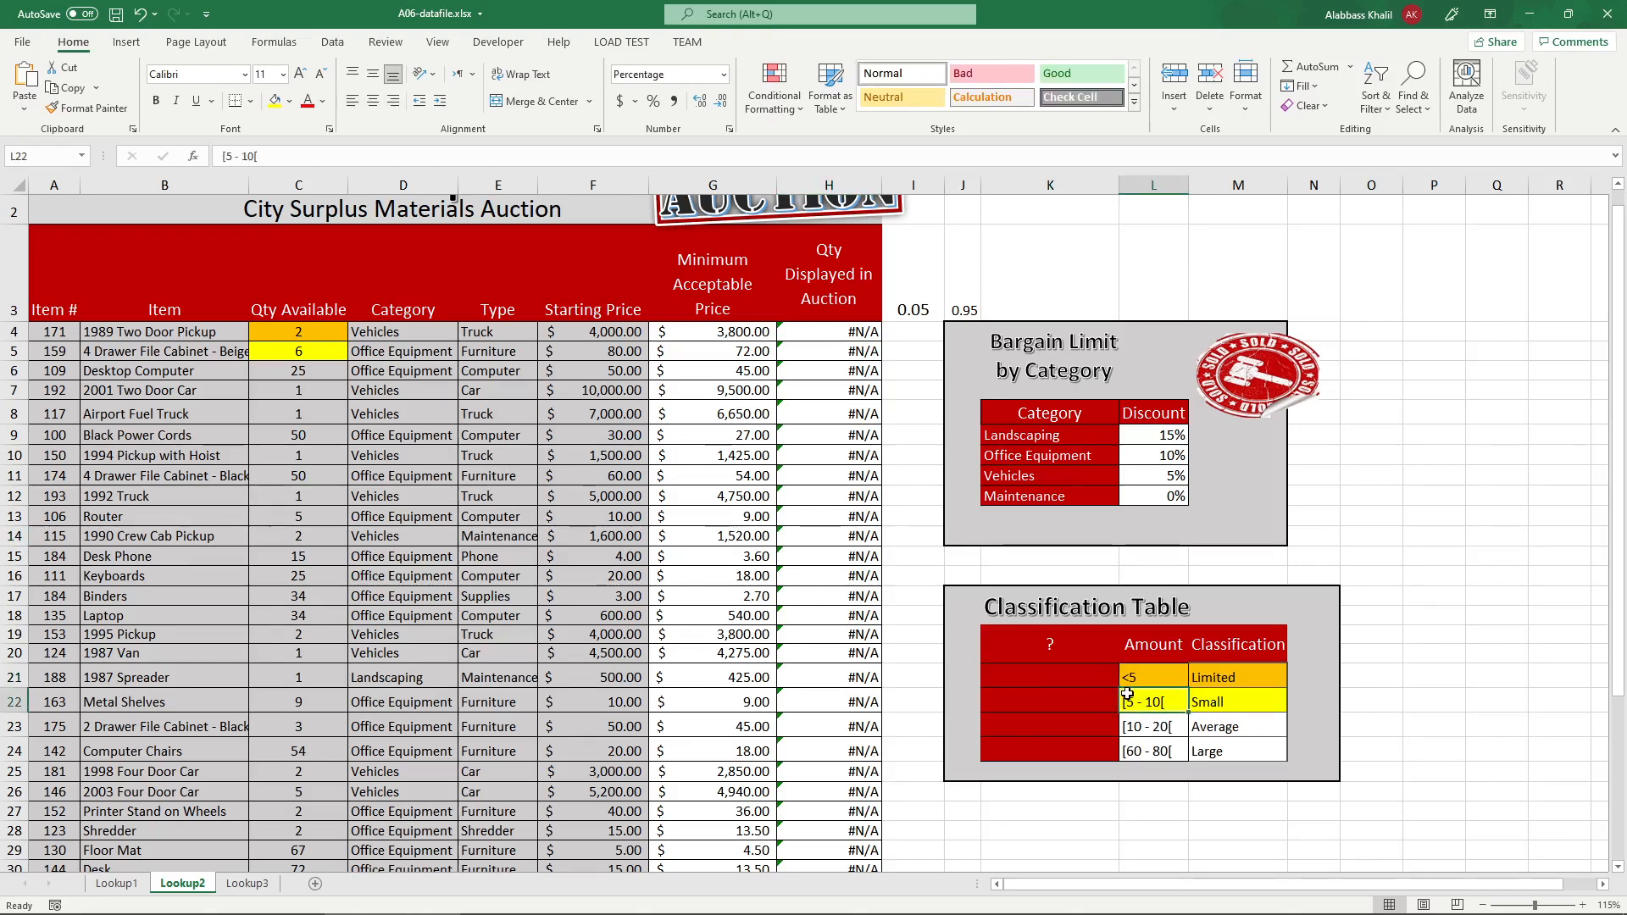
click(1143, 736)
click(1136, 678)
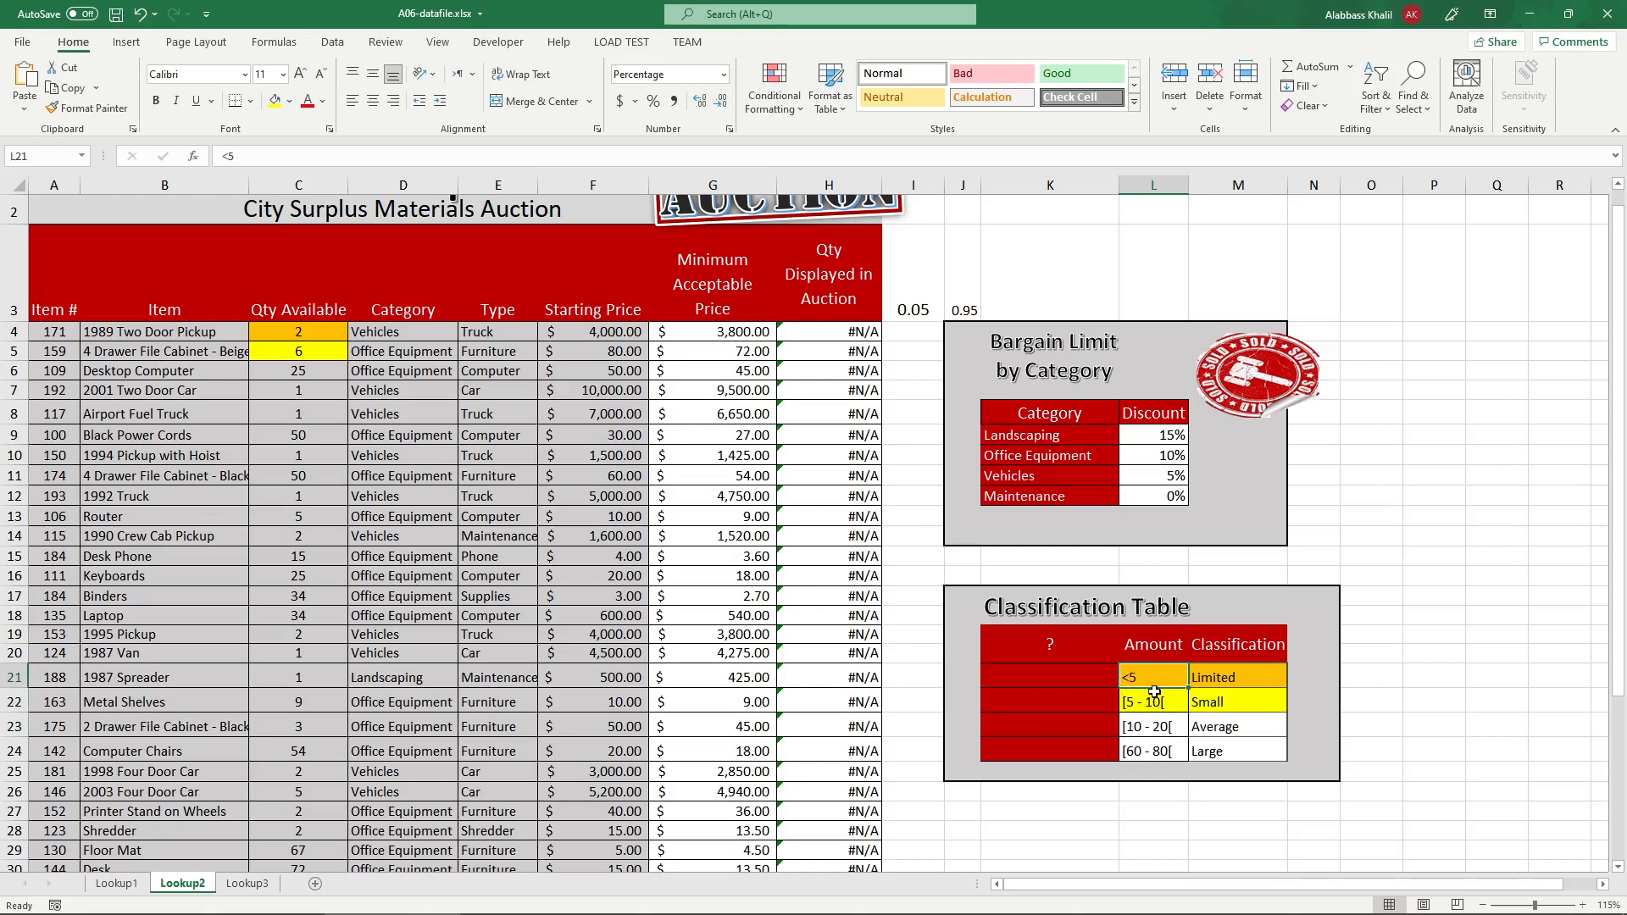
click(1093, 674)
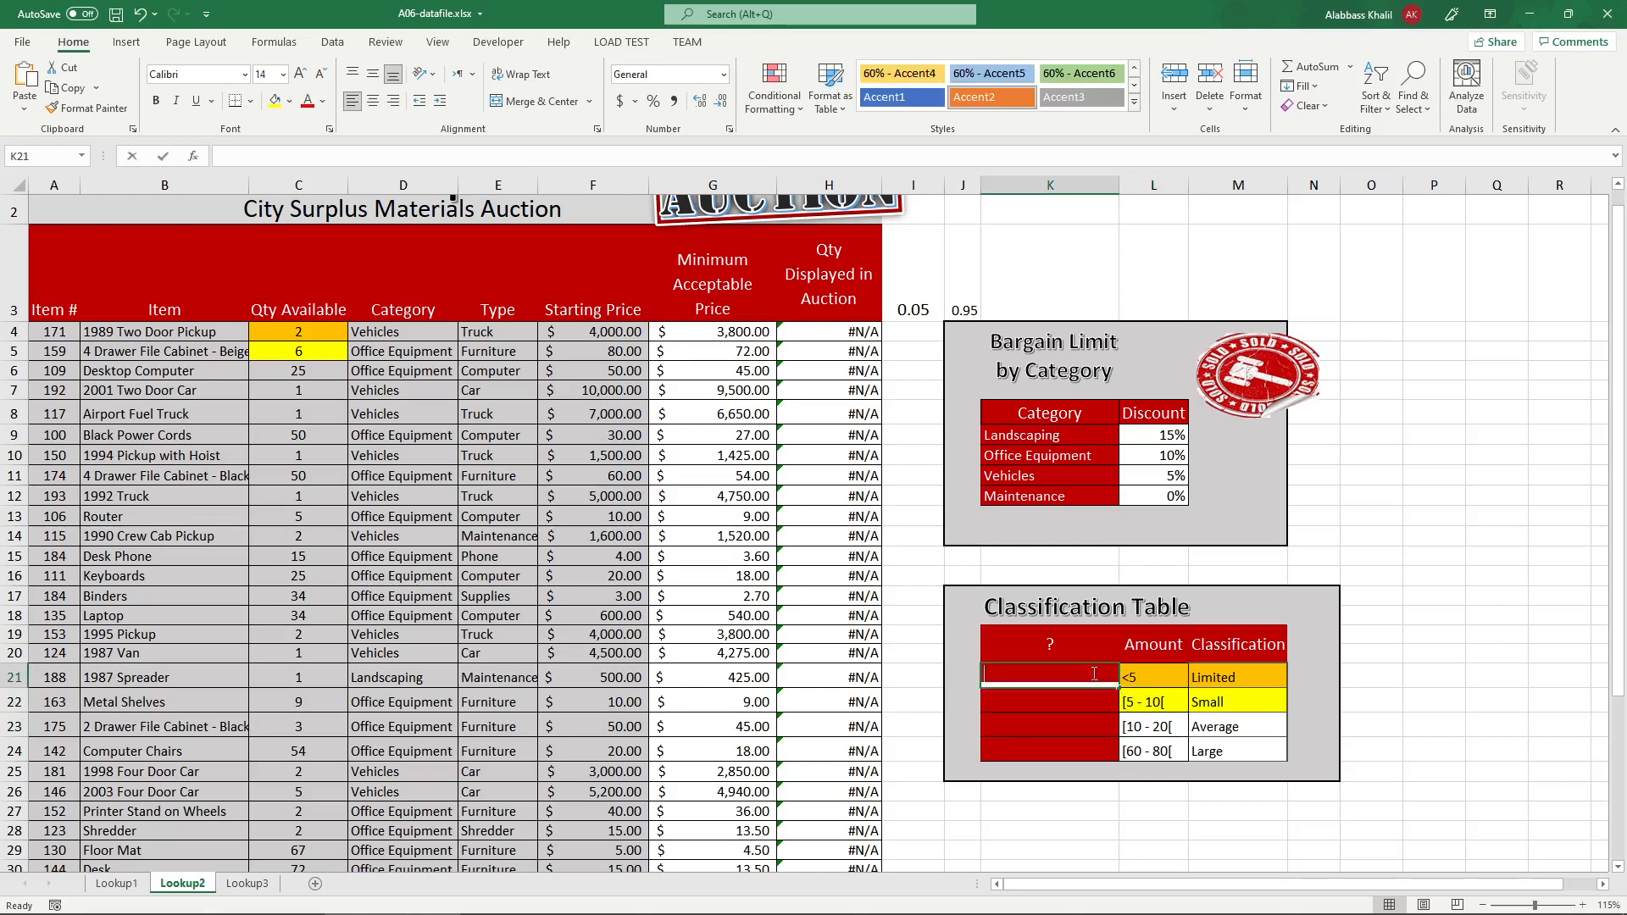
text(0)
key(Return)
text(5)
scroll(1093, 674, down, 9)
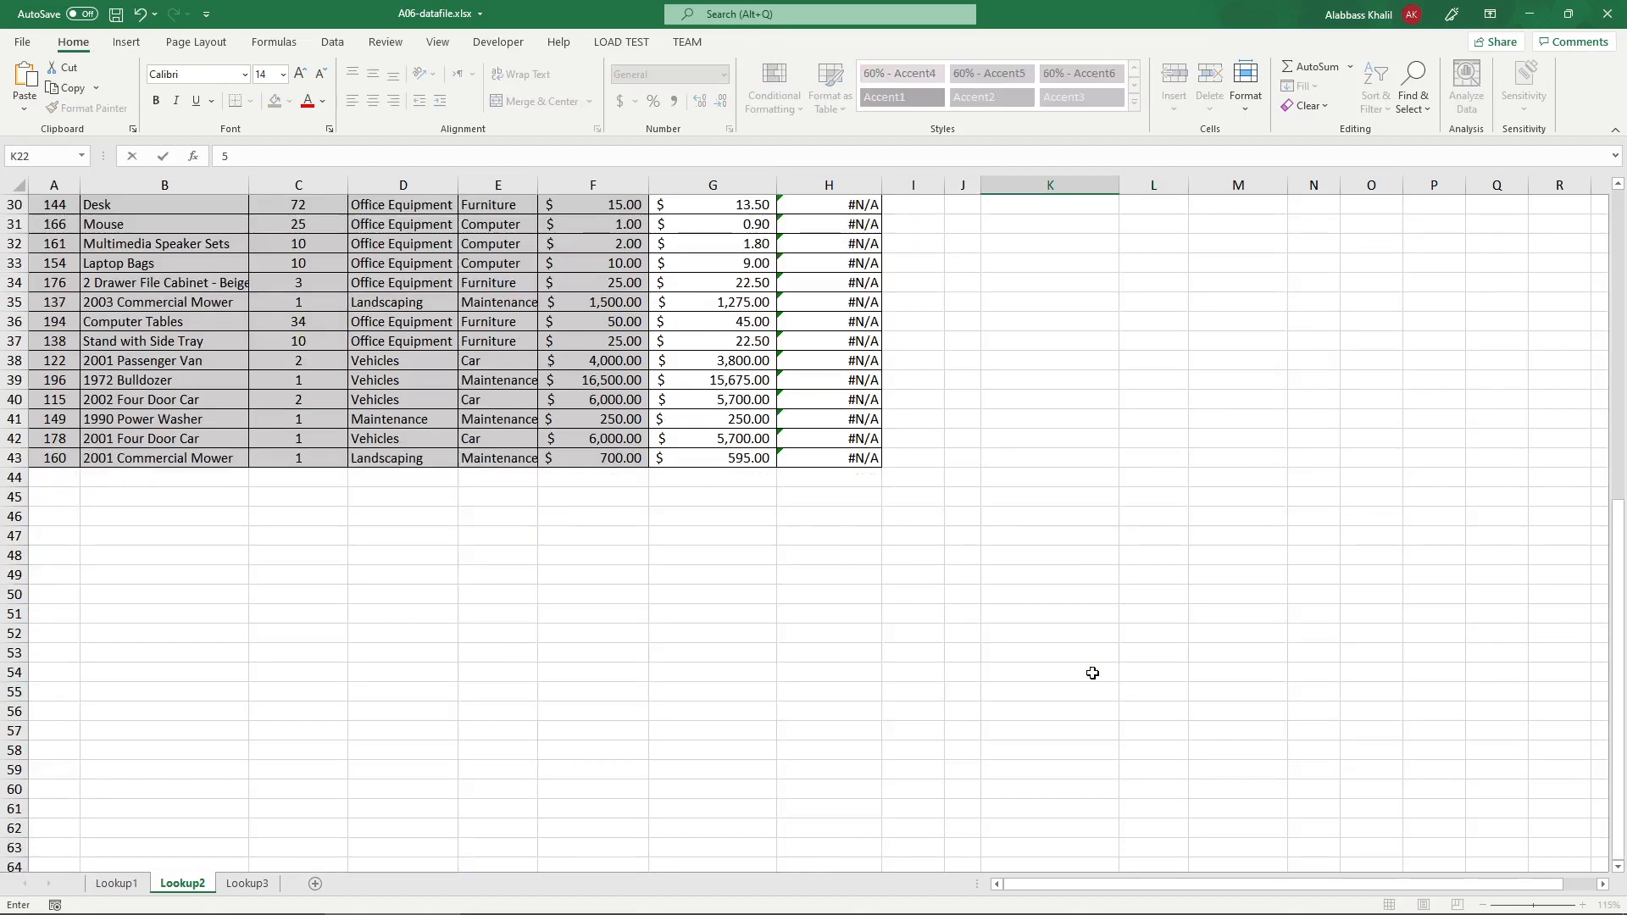
scroll(1093, 673, up, 9)
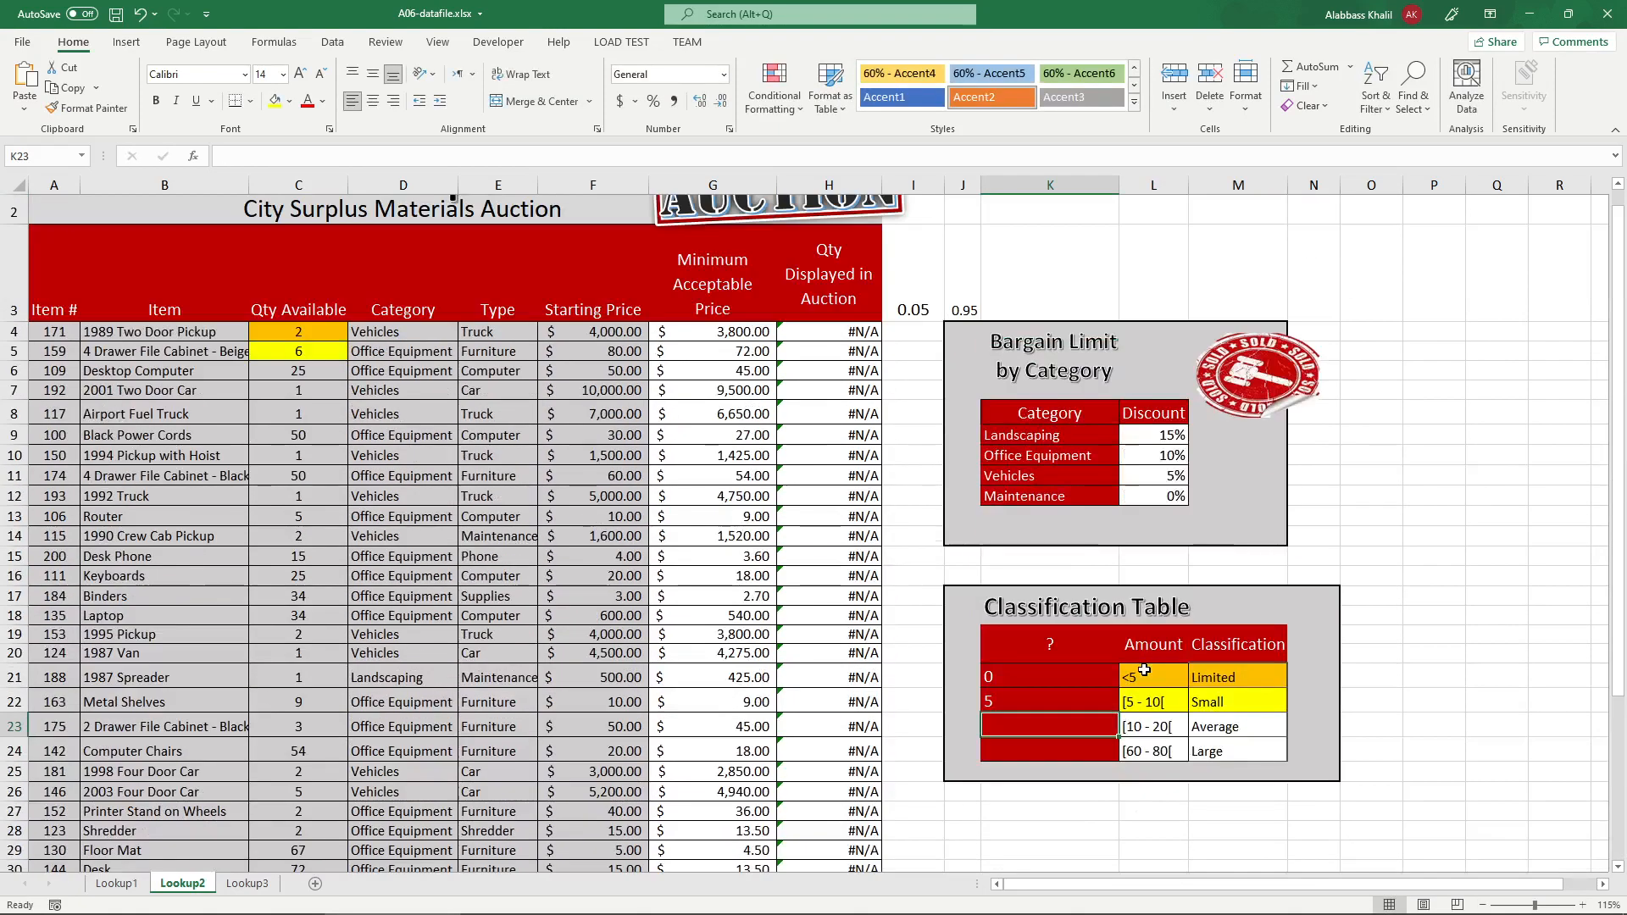
key(Return)
- Enter 10 and 20 as lower bounds in K23 and K24, and correct the Large range in L24 to [20 - 80[
text(10)
key(Return)
text(20)
key(Return)
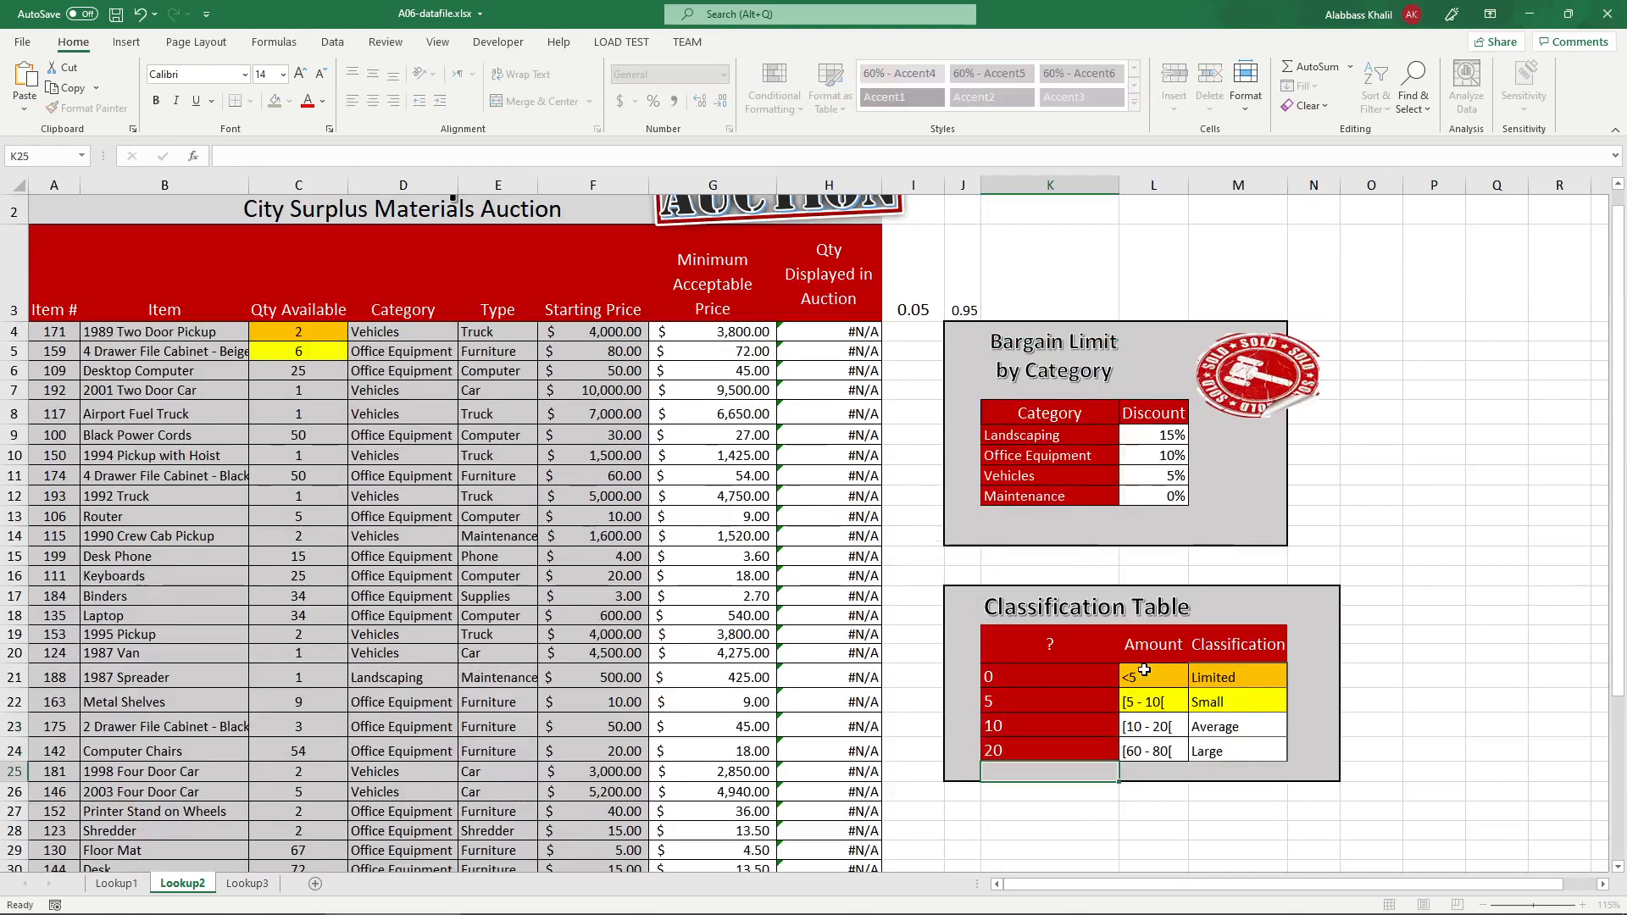
double_click(1135, 749)
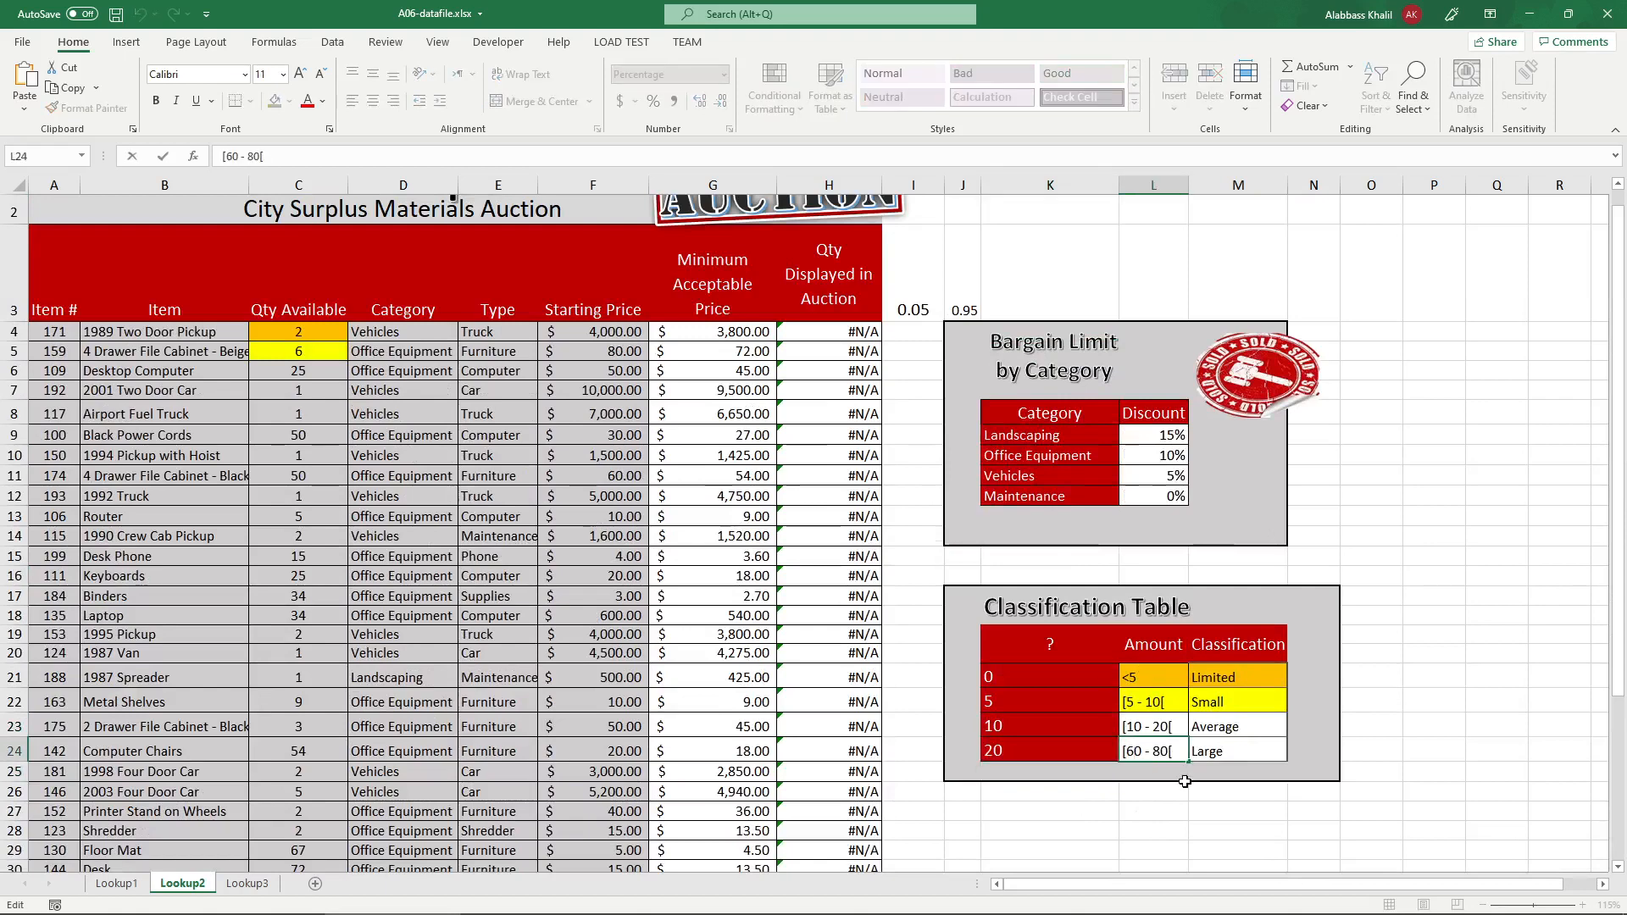
key(Return)
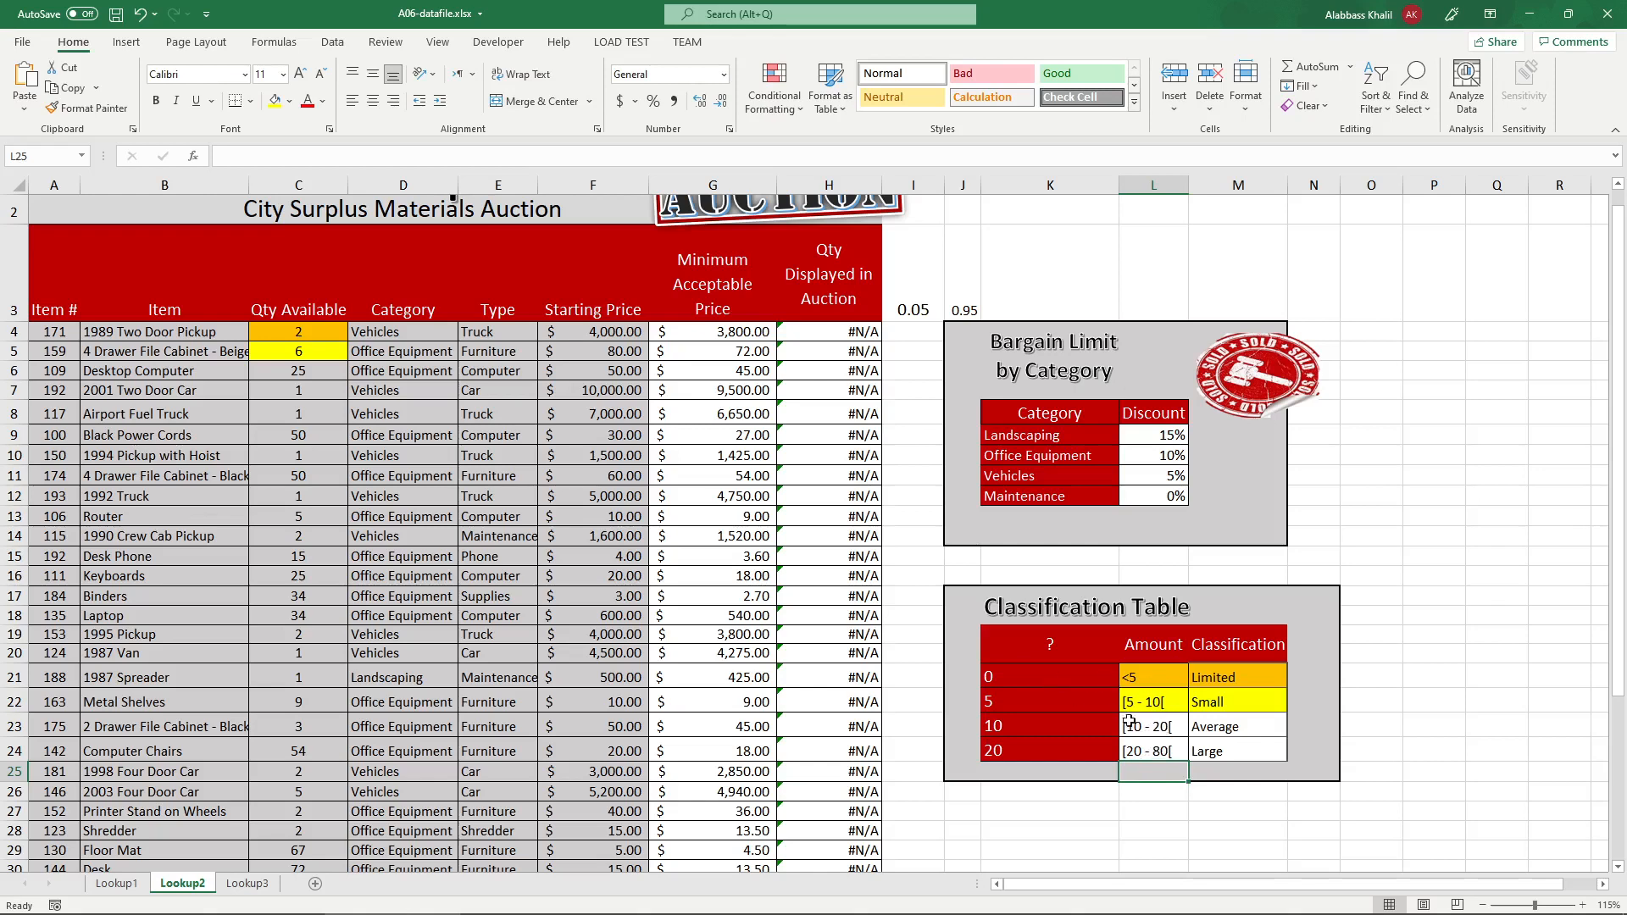
- Change the H4 lookup to use table K$21:M$24 and column 3, giving =VLOOKUP(C4,K$21:M$24,3,TRUE)
double_click(862, 339)
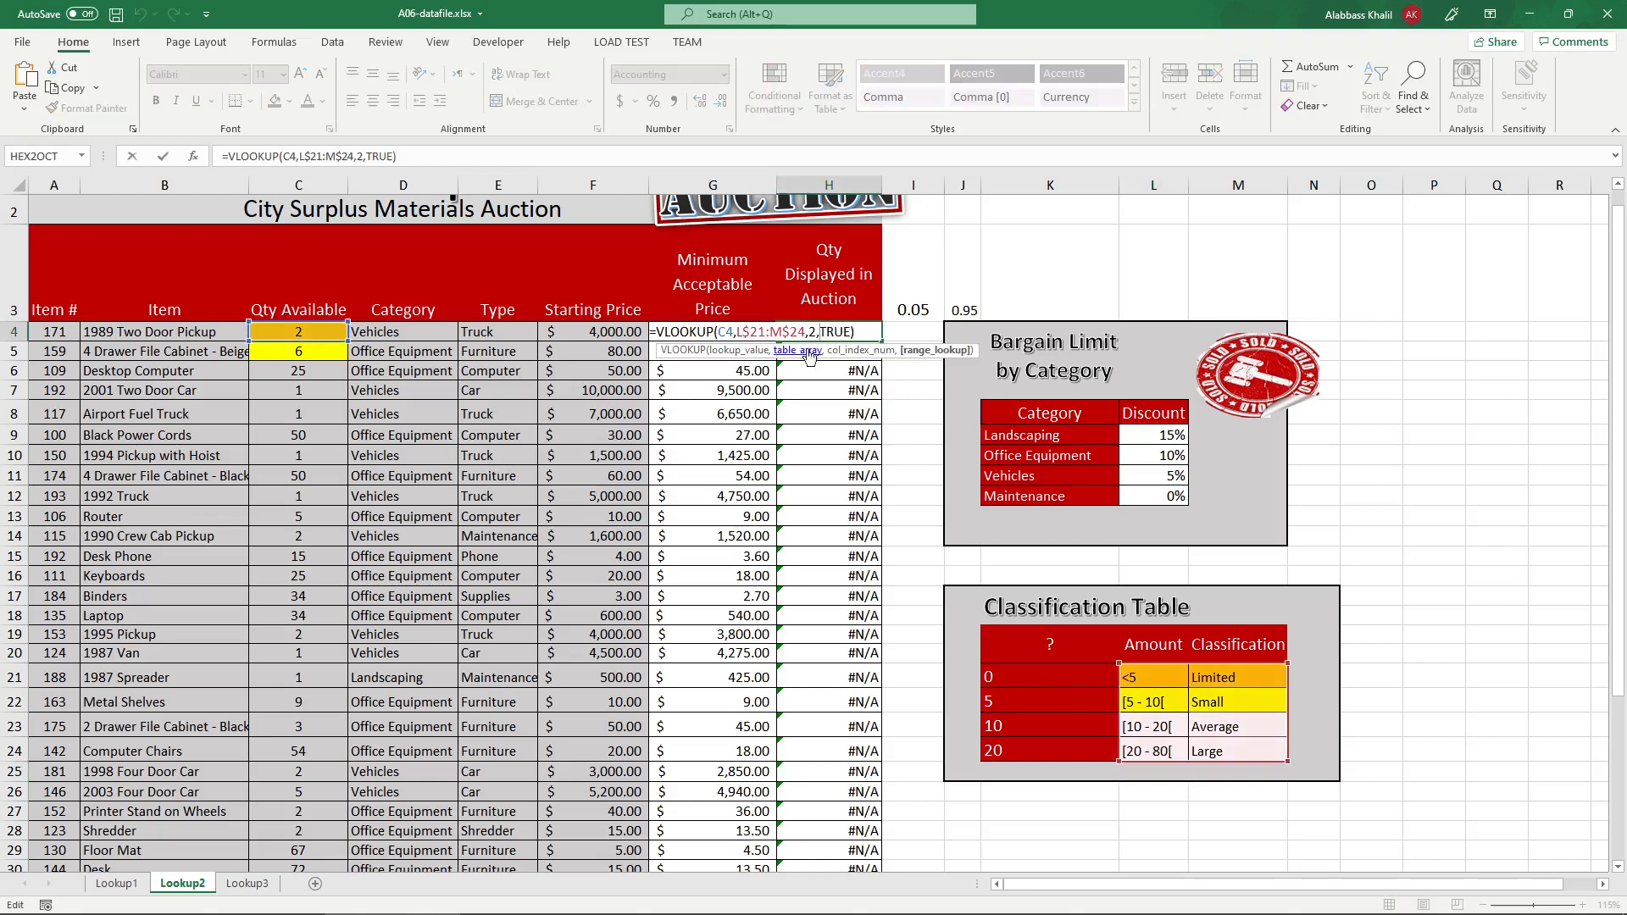
click(742, 332)
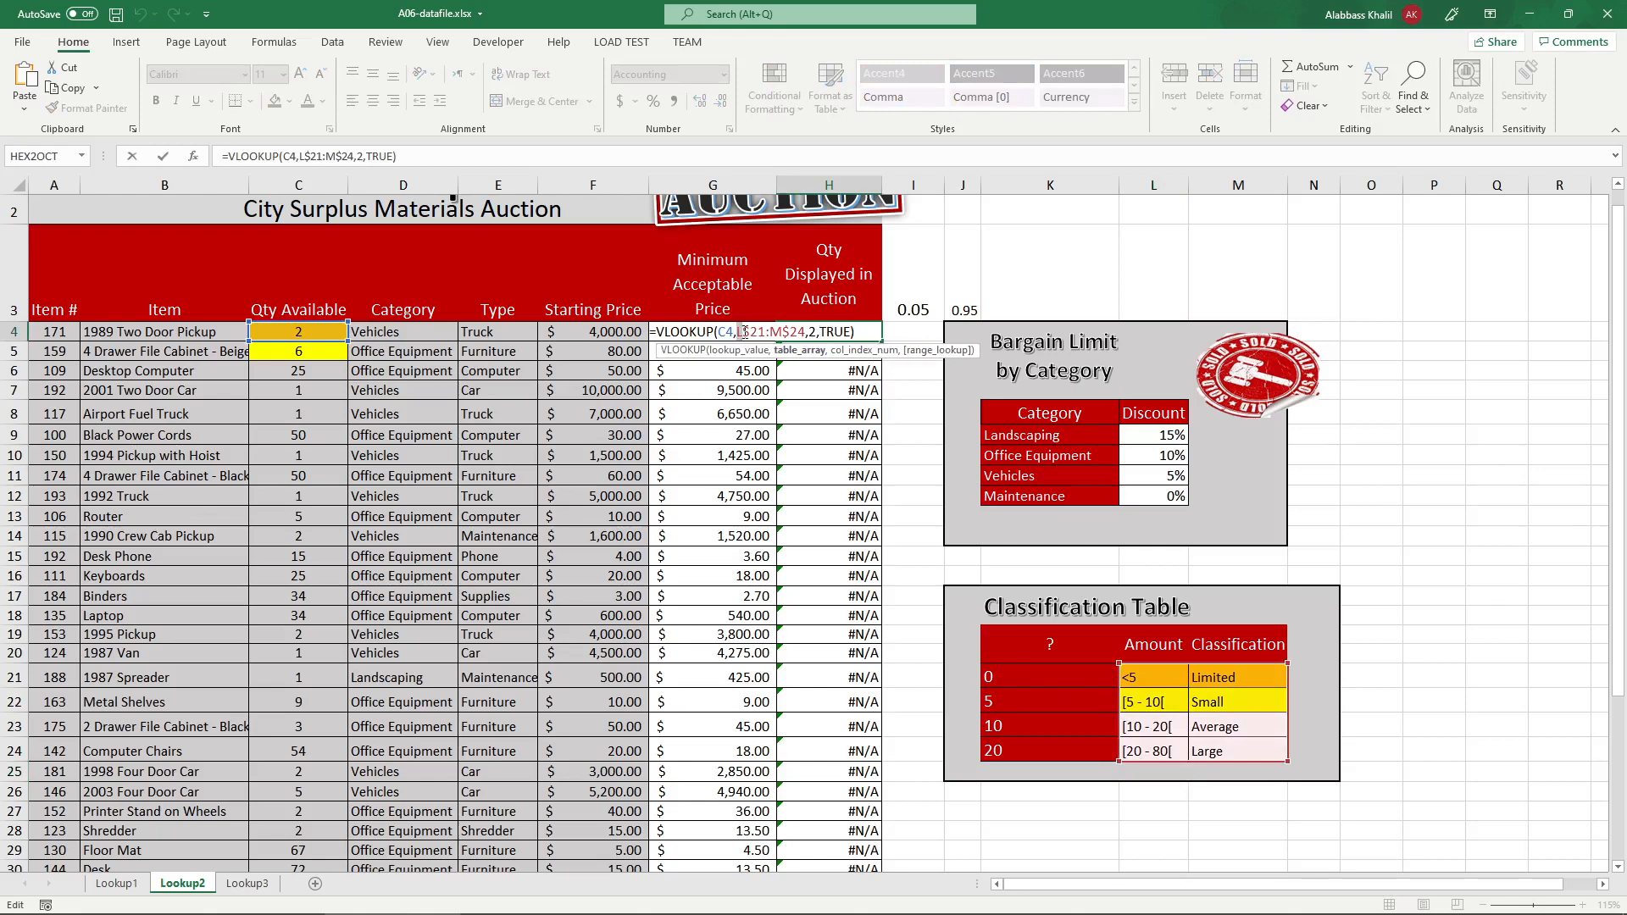
key(BackSpace)
text(J)
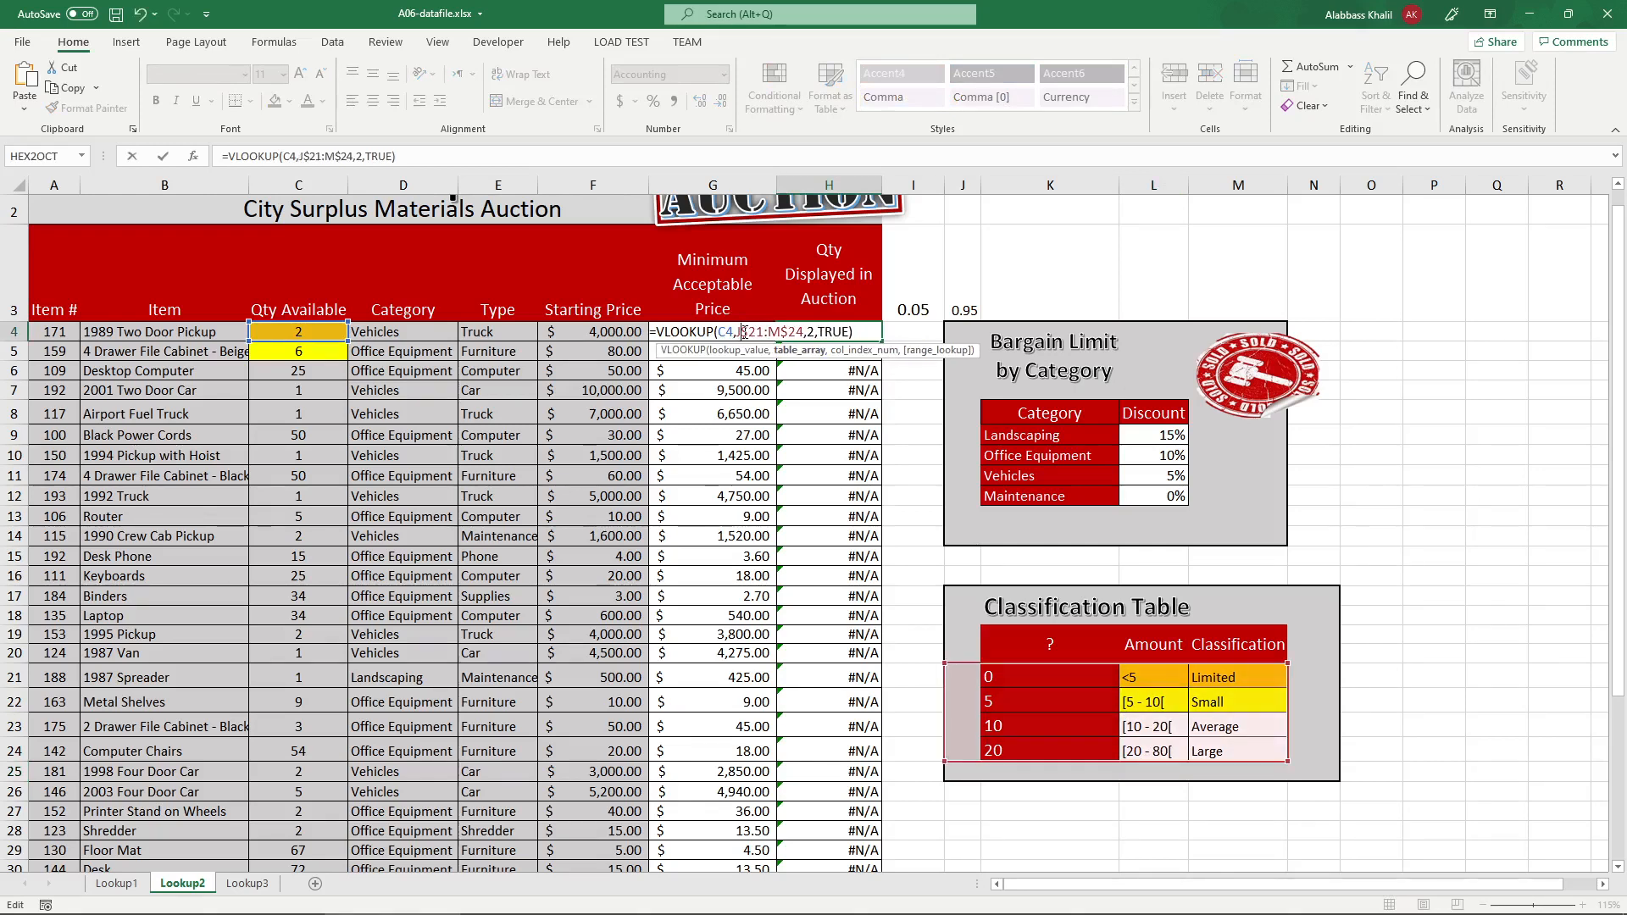
key(BackSpace)
text(K)
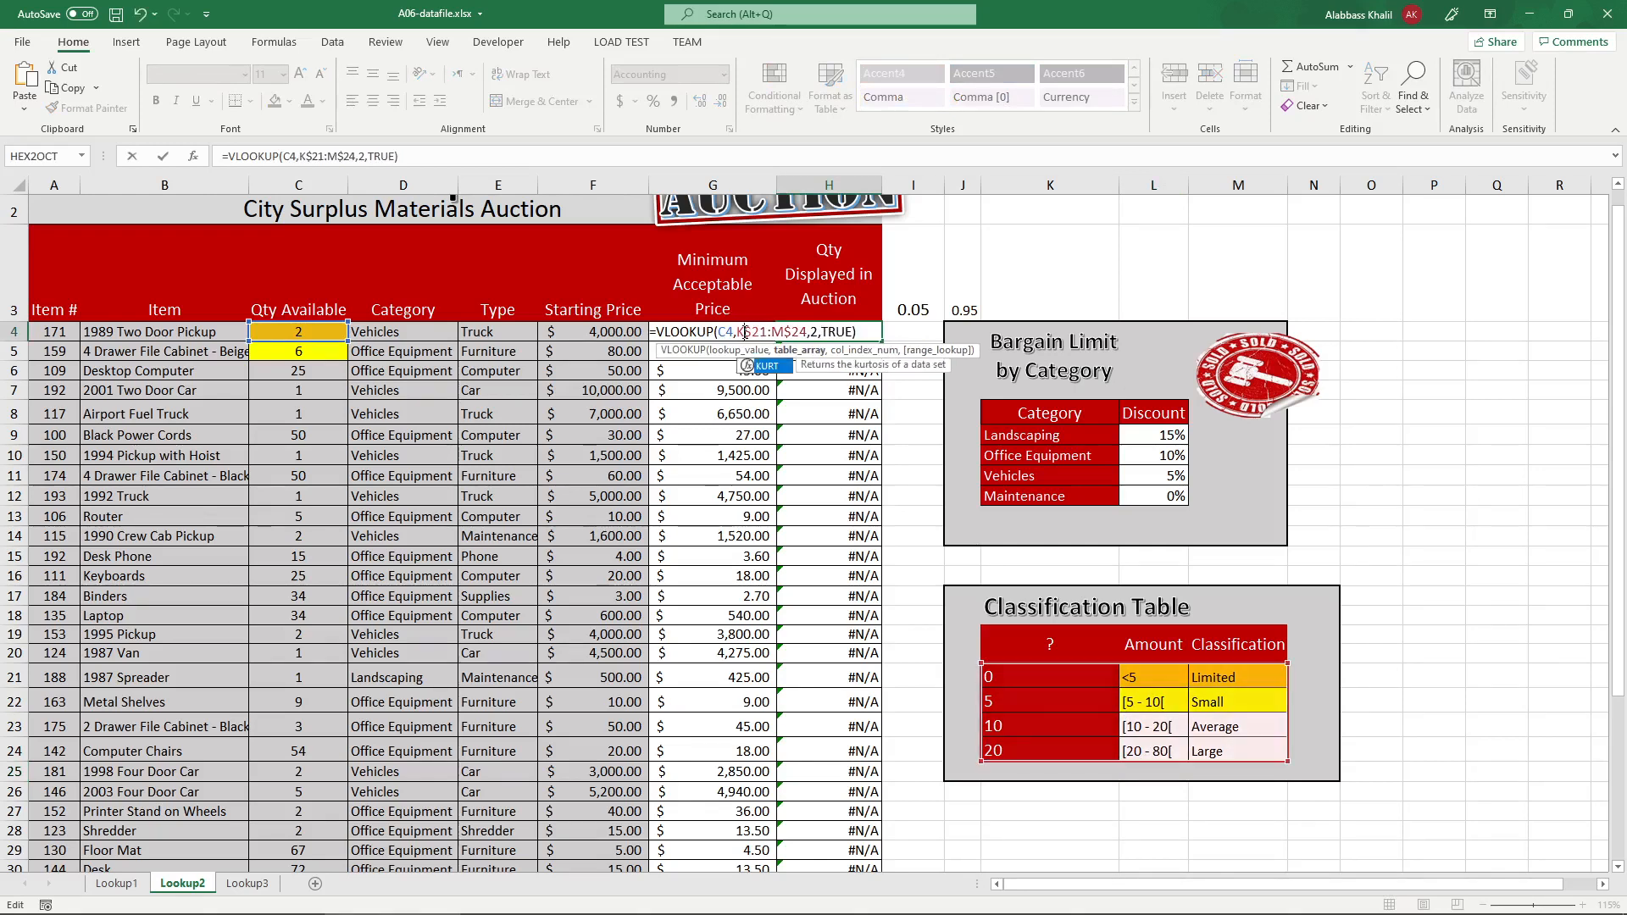
click(814, 333)
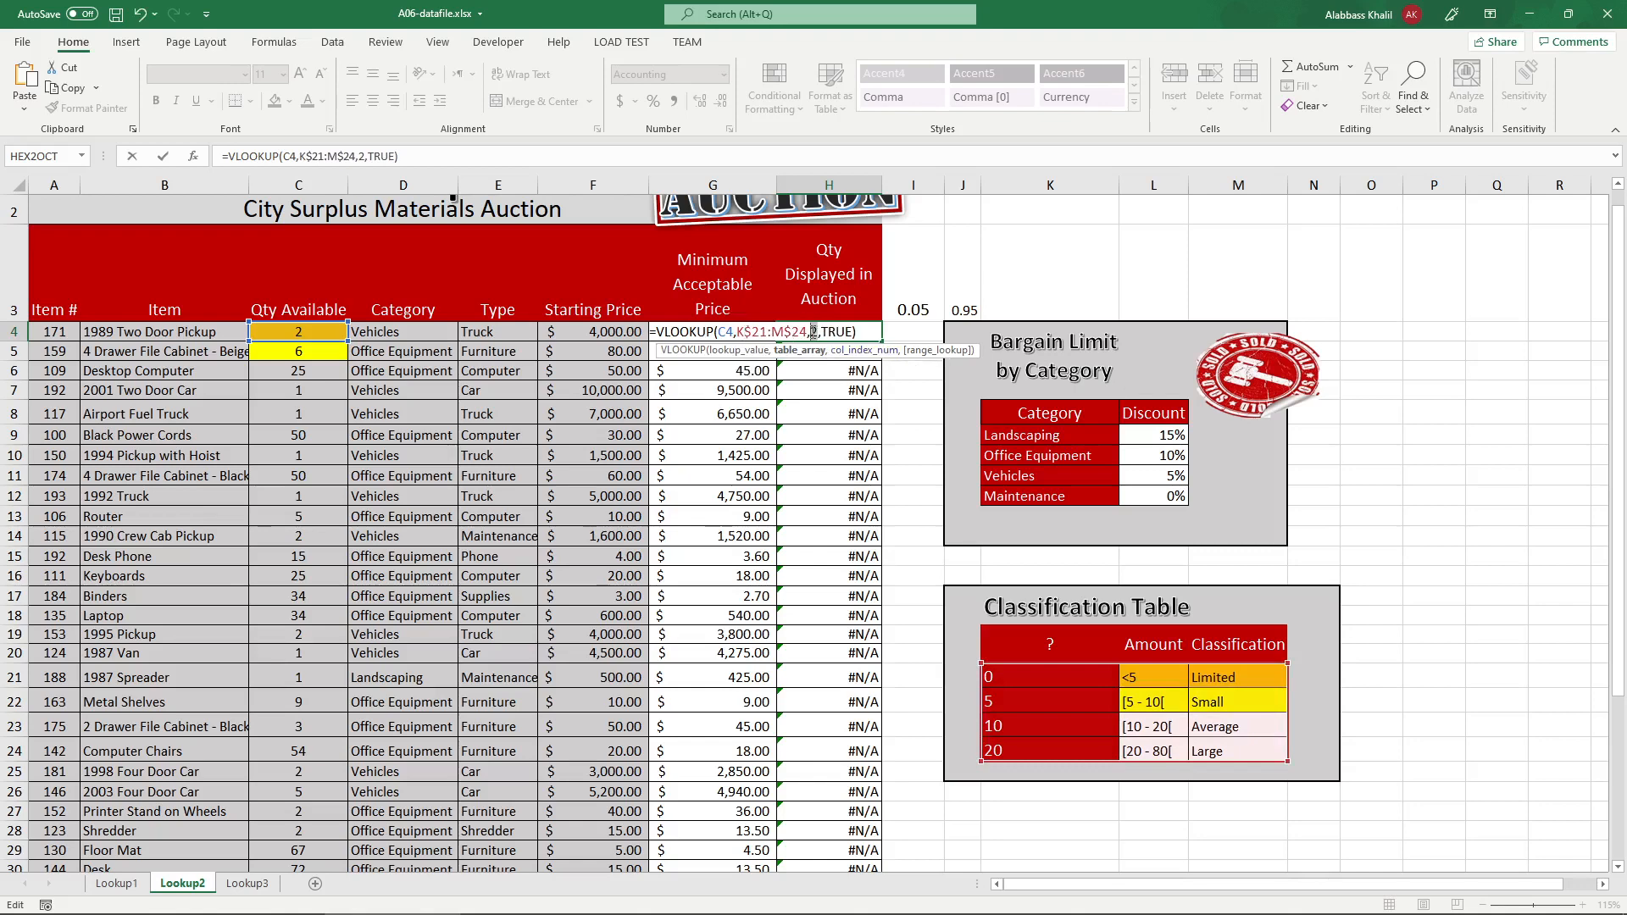
key(BackSpace)
text(3)
key(Return)
- Copy the corrected H4 formula down column H and check the first items' classifications against their available quantities
click(311, 336)
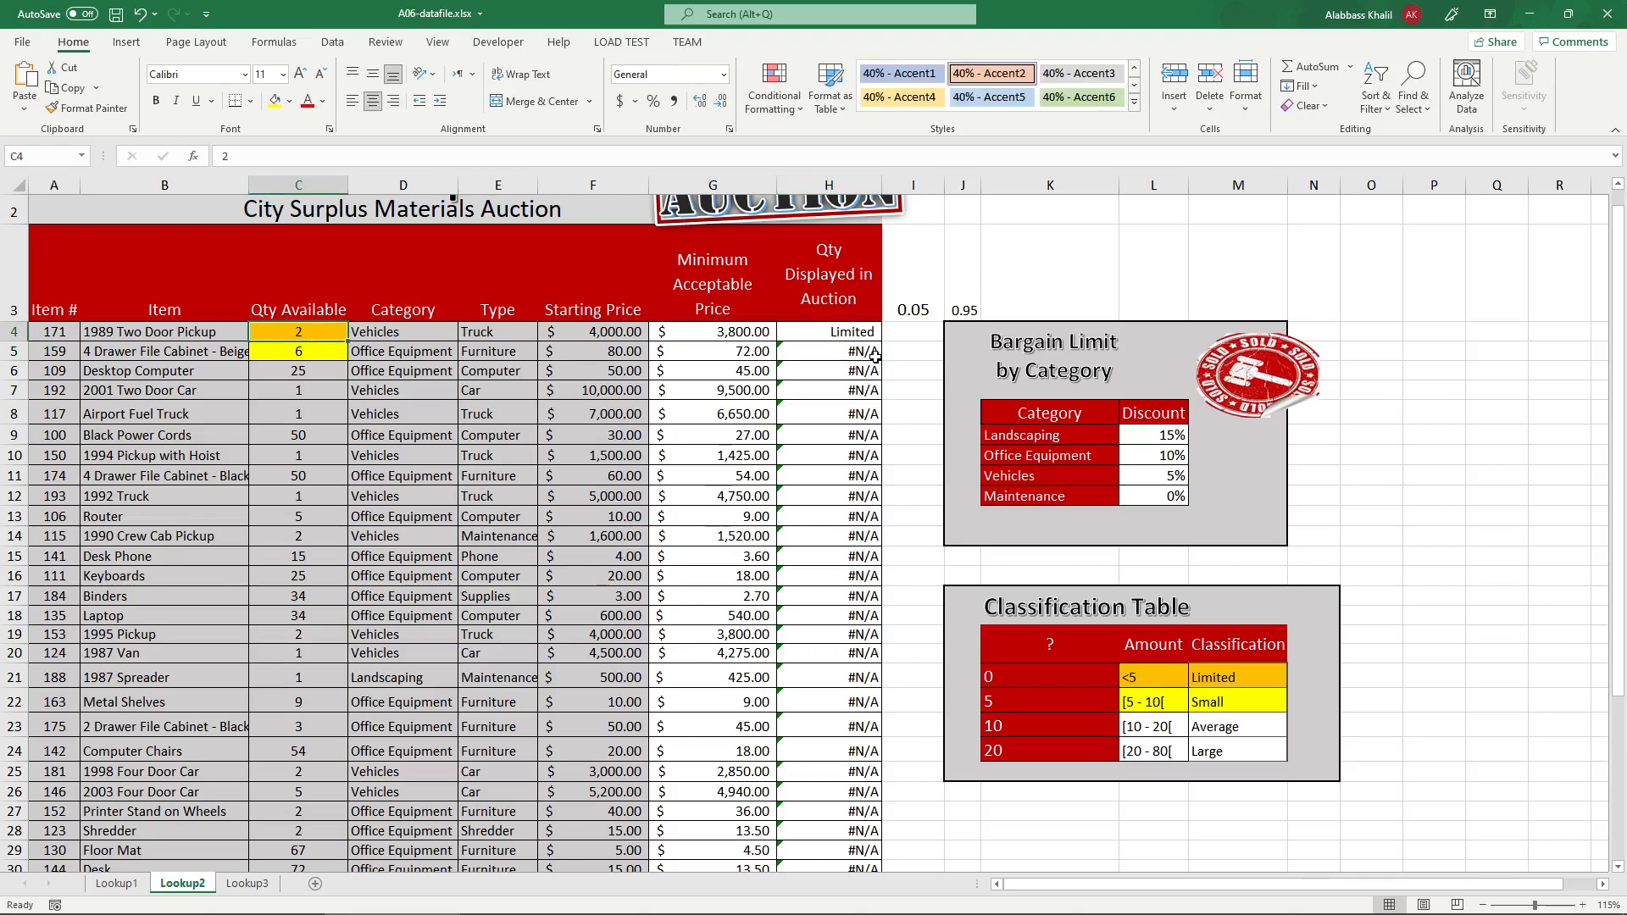
click(842, 330)
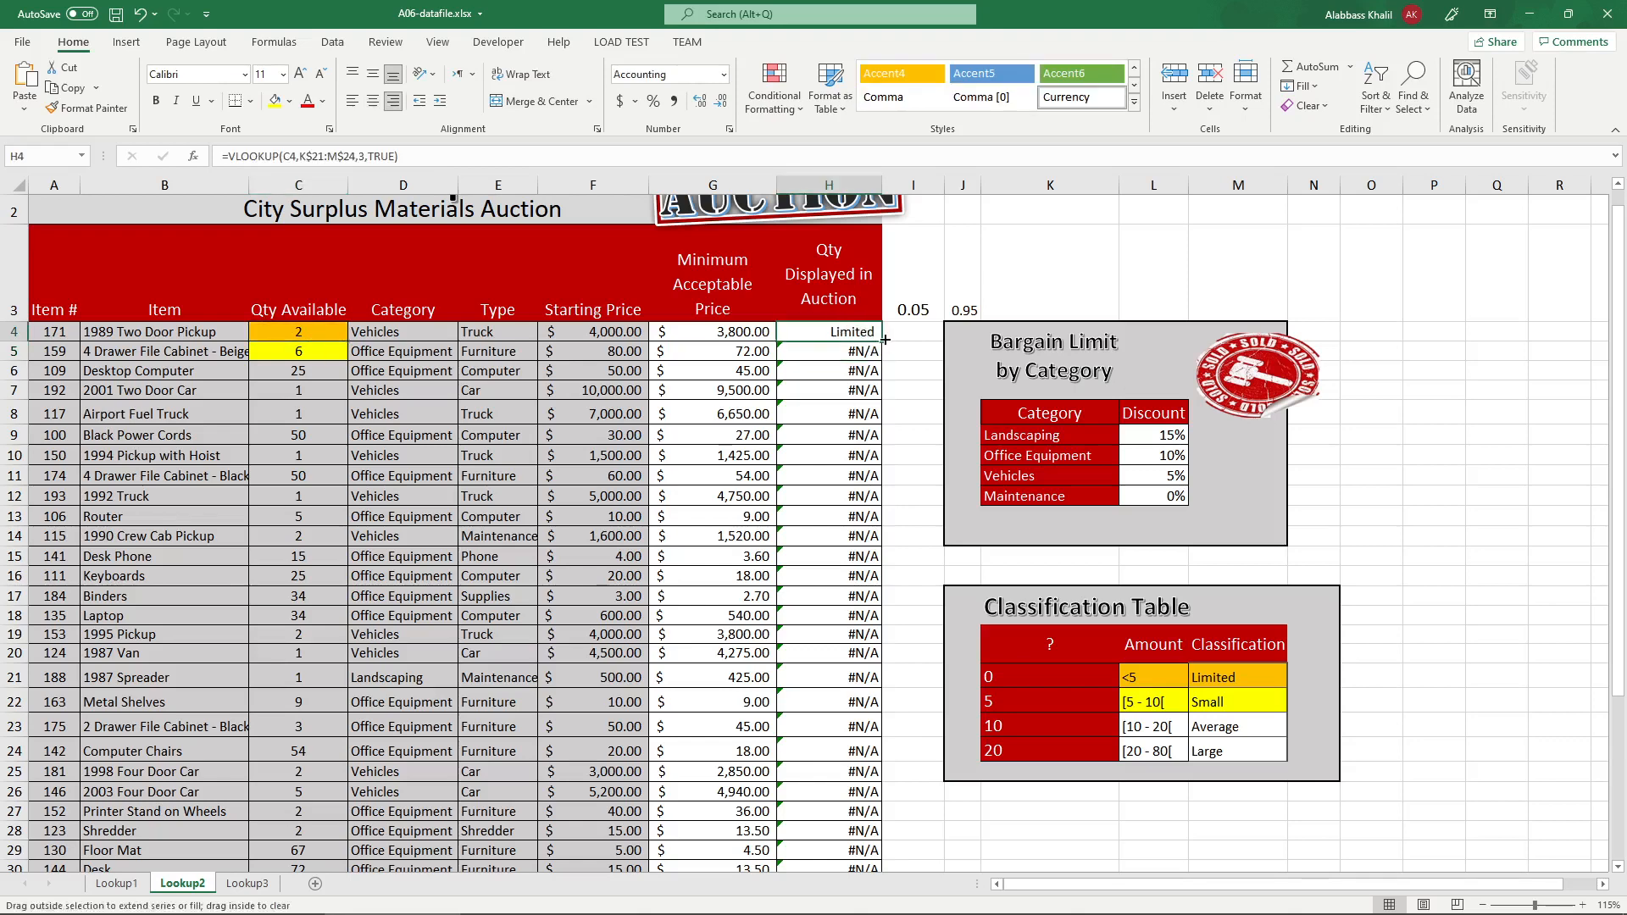
double_click(881, 338)
click(326, 354)
click(866, 355)
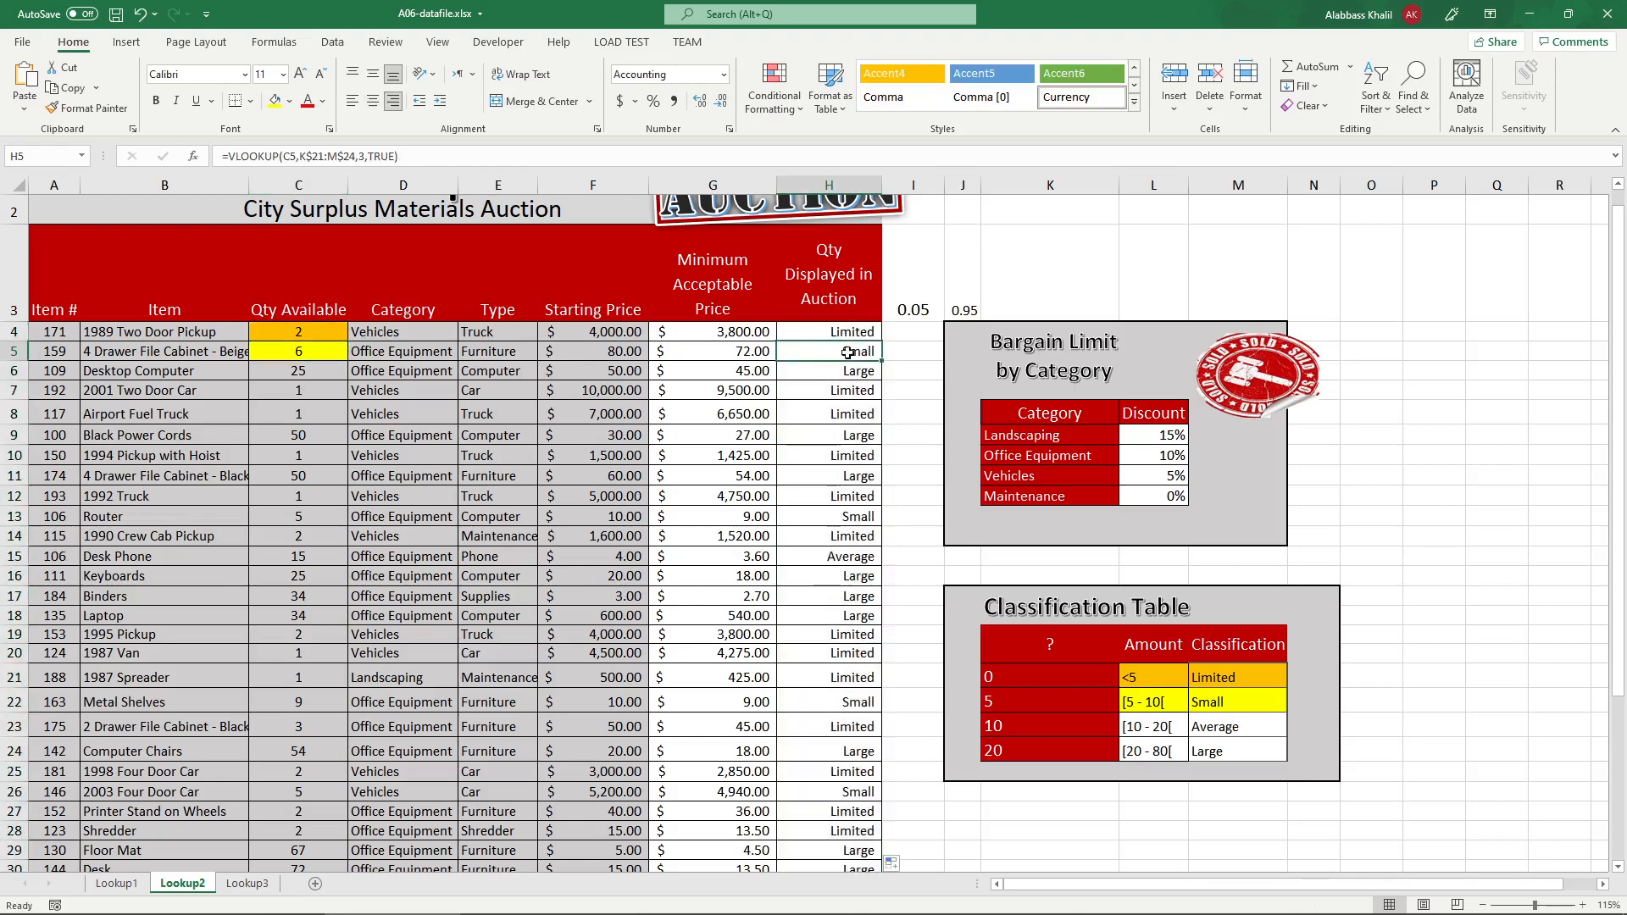
click(283, 368)
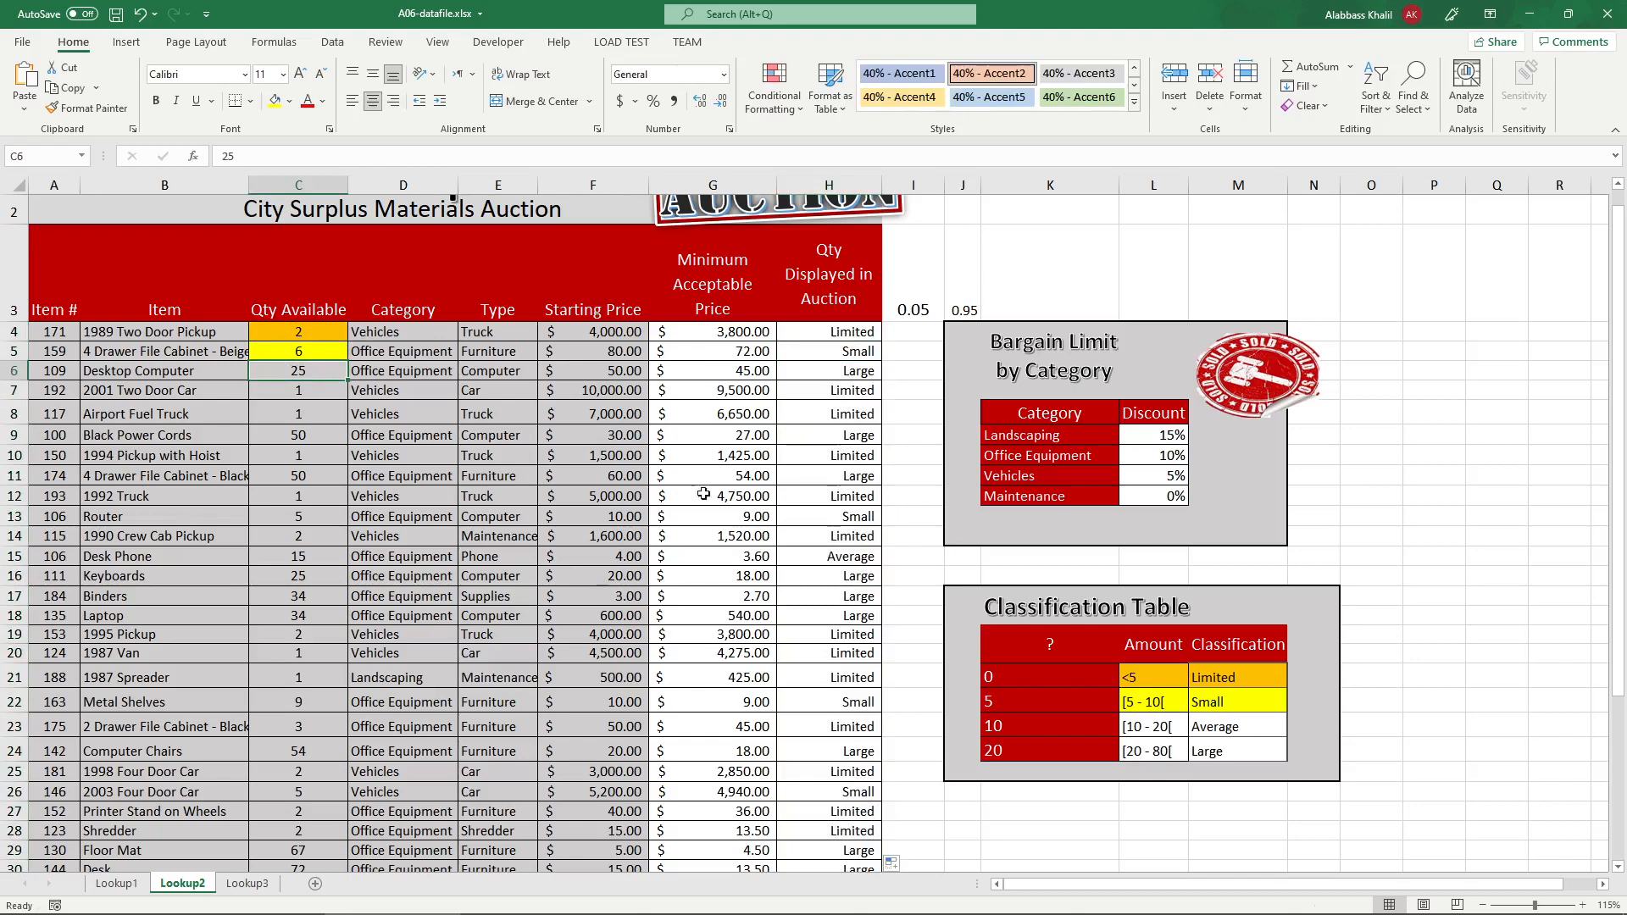
click(1155, 751)
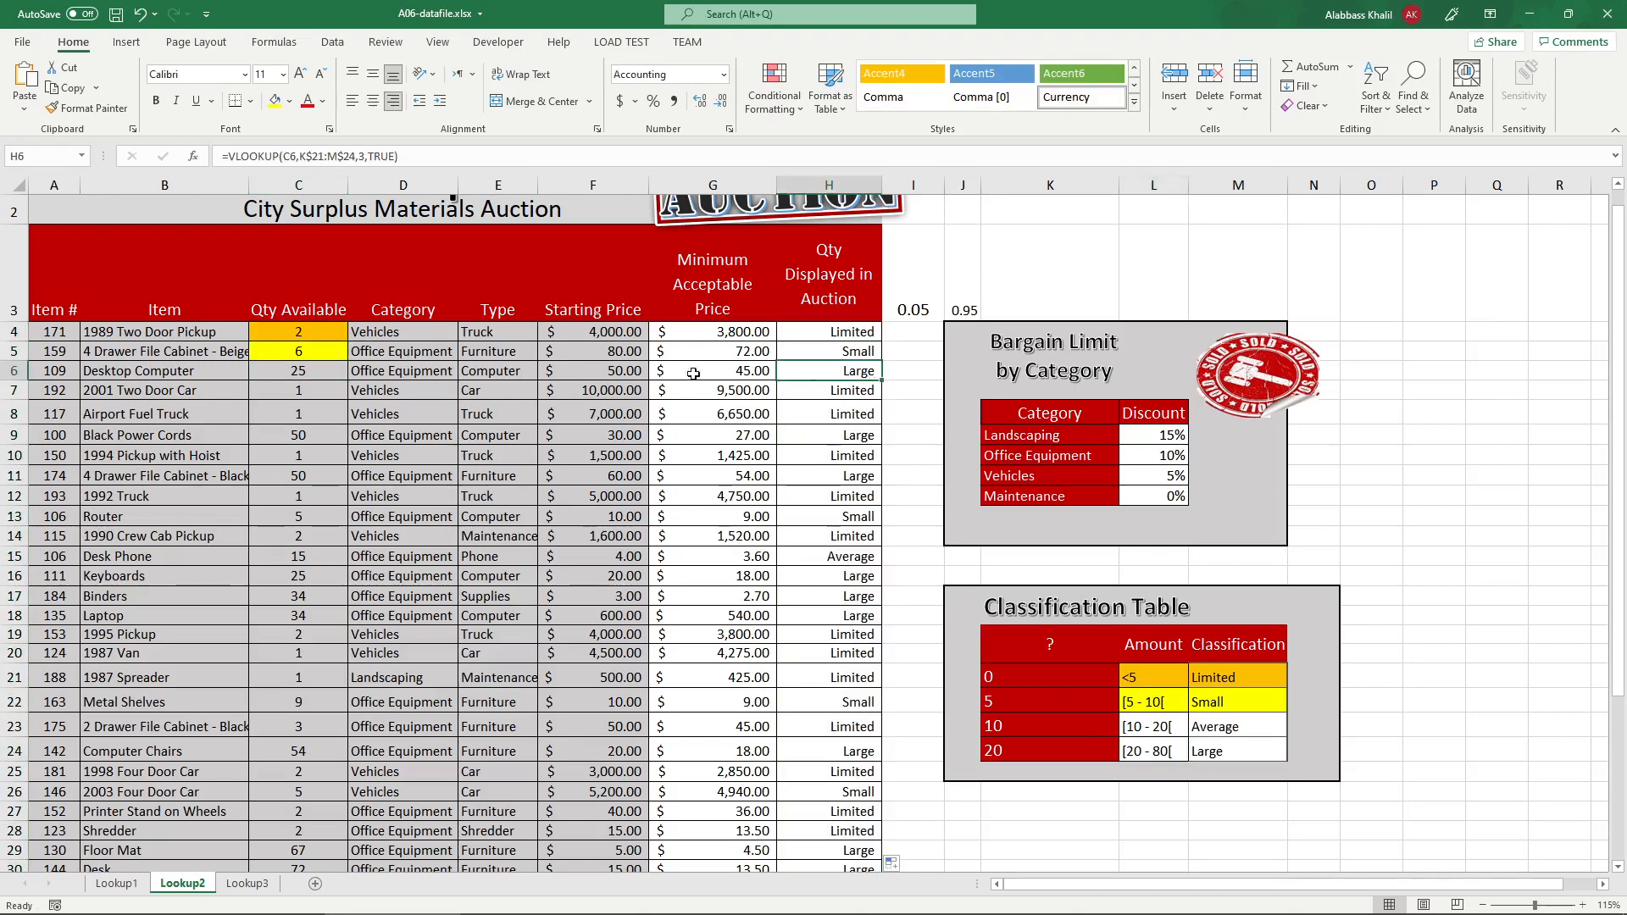
- Fill the Desktop Computer's available quantity in C6 with light green
click(288, 374)
click(289, 101)
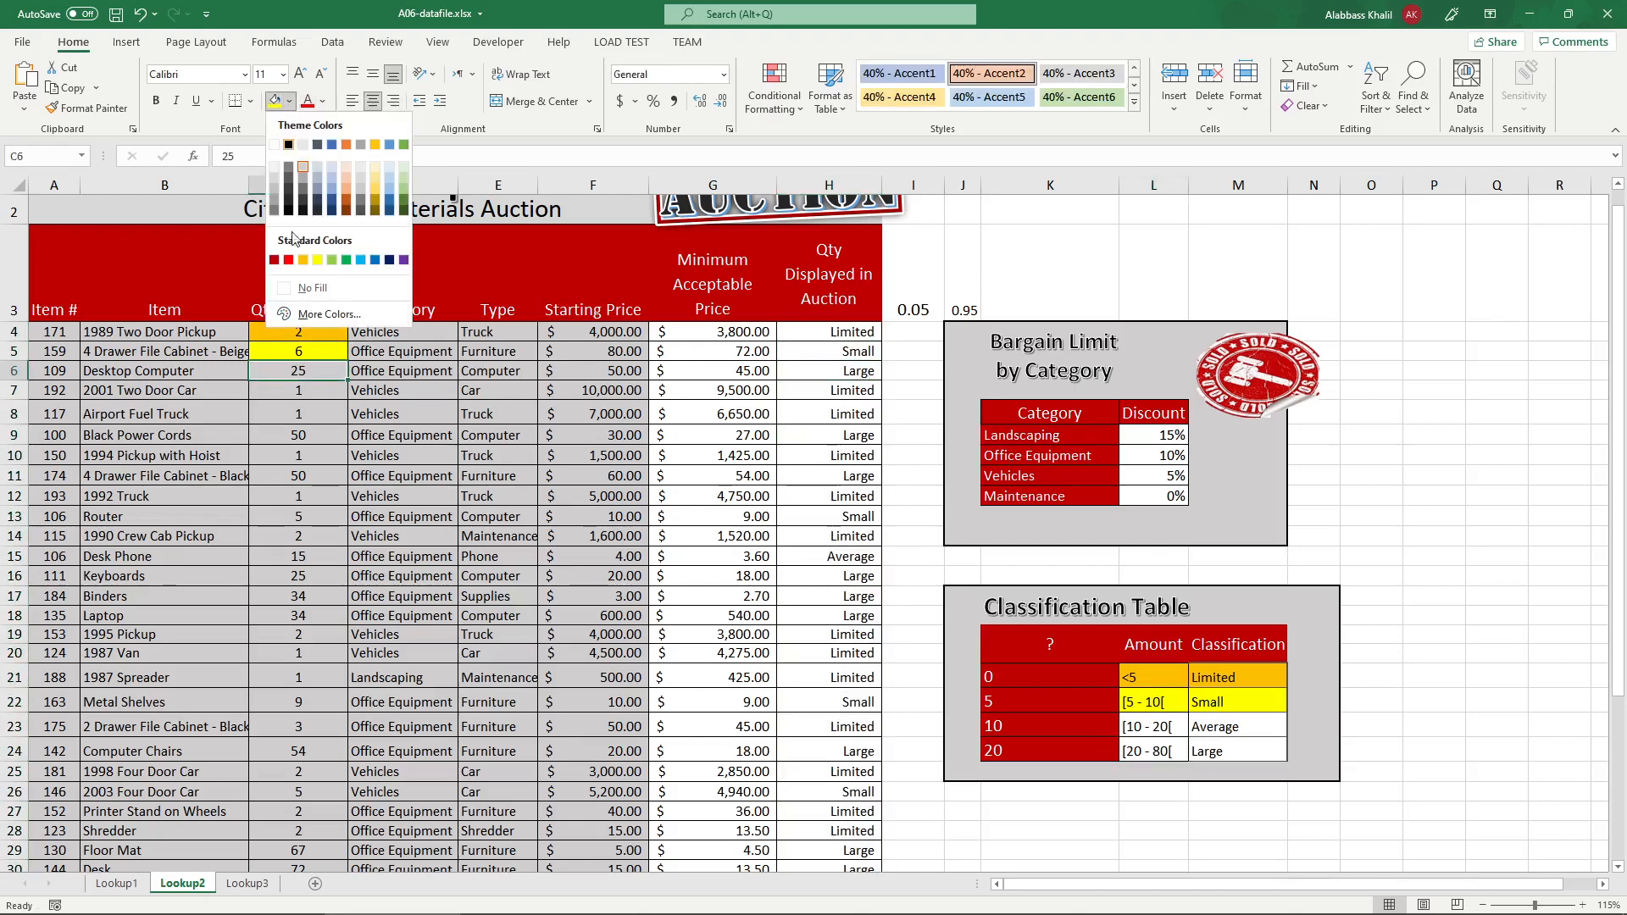
click(336, 255)
click(865, 373)
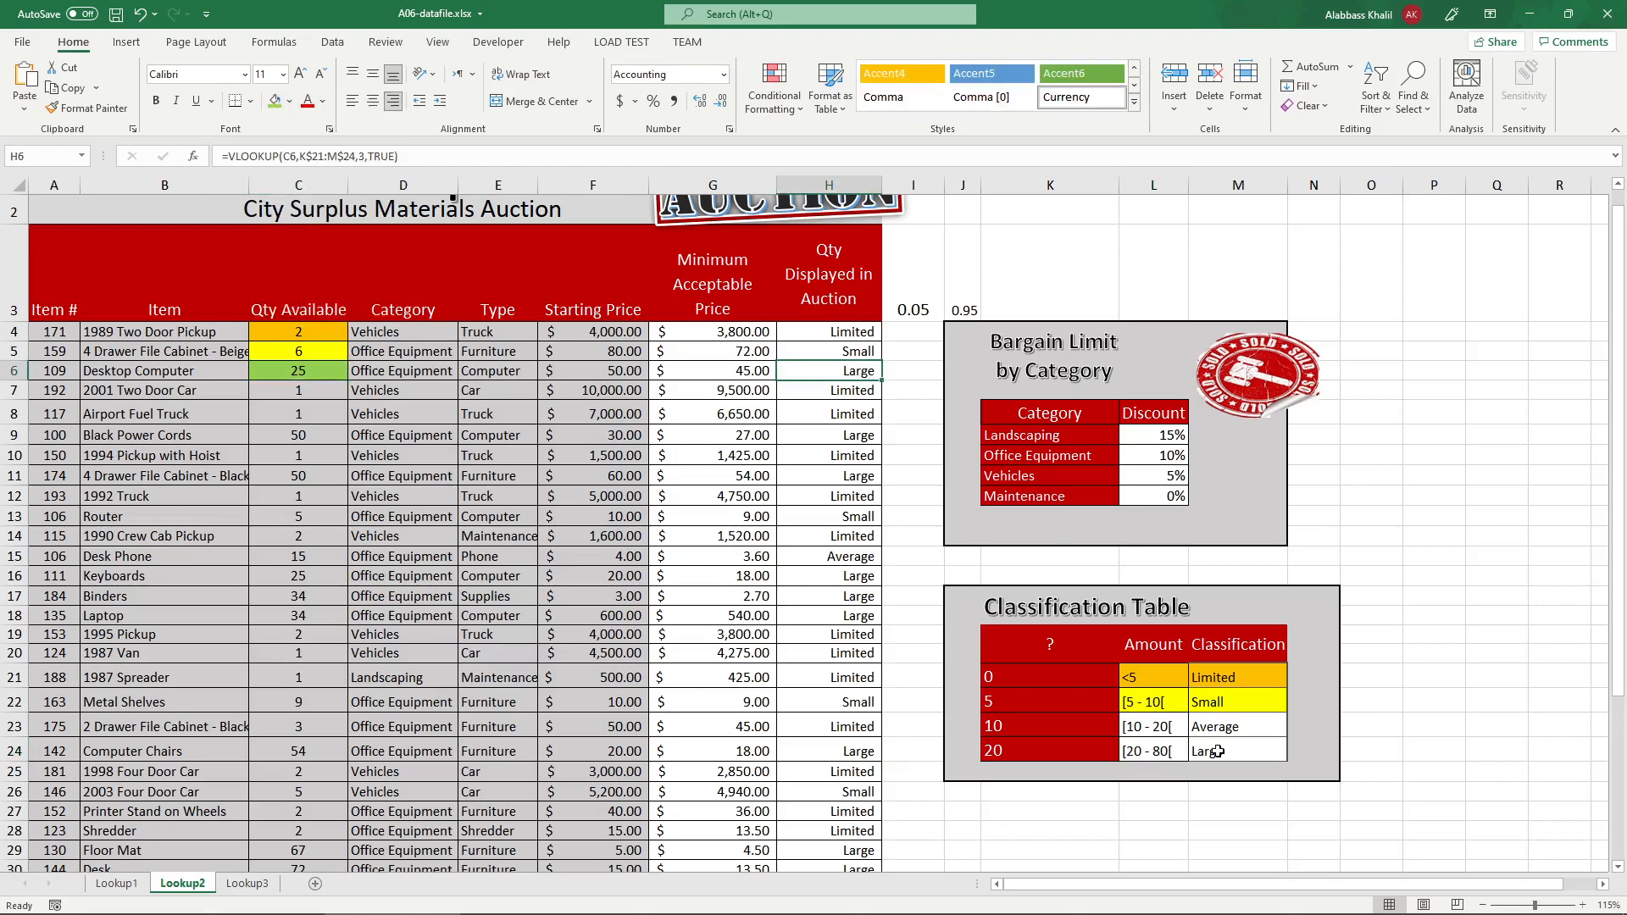
click(1200, 730)
drag(1153, 726, 1212, 728)
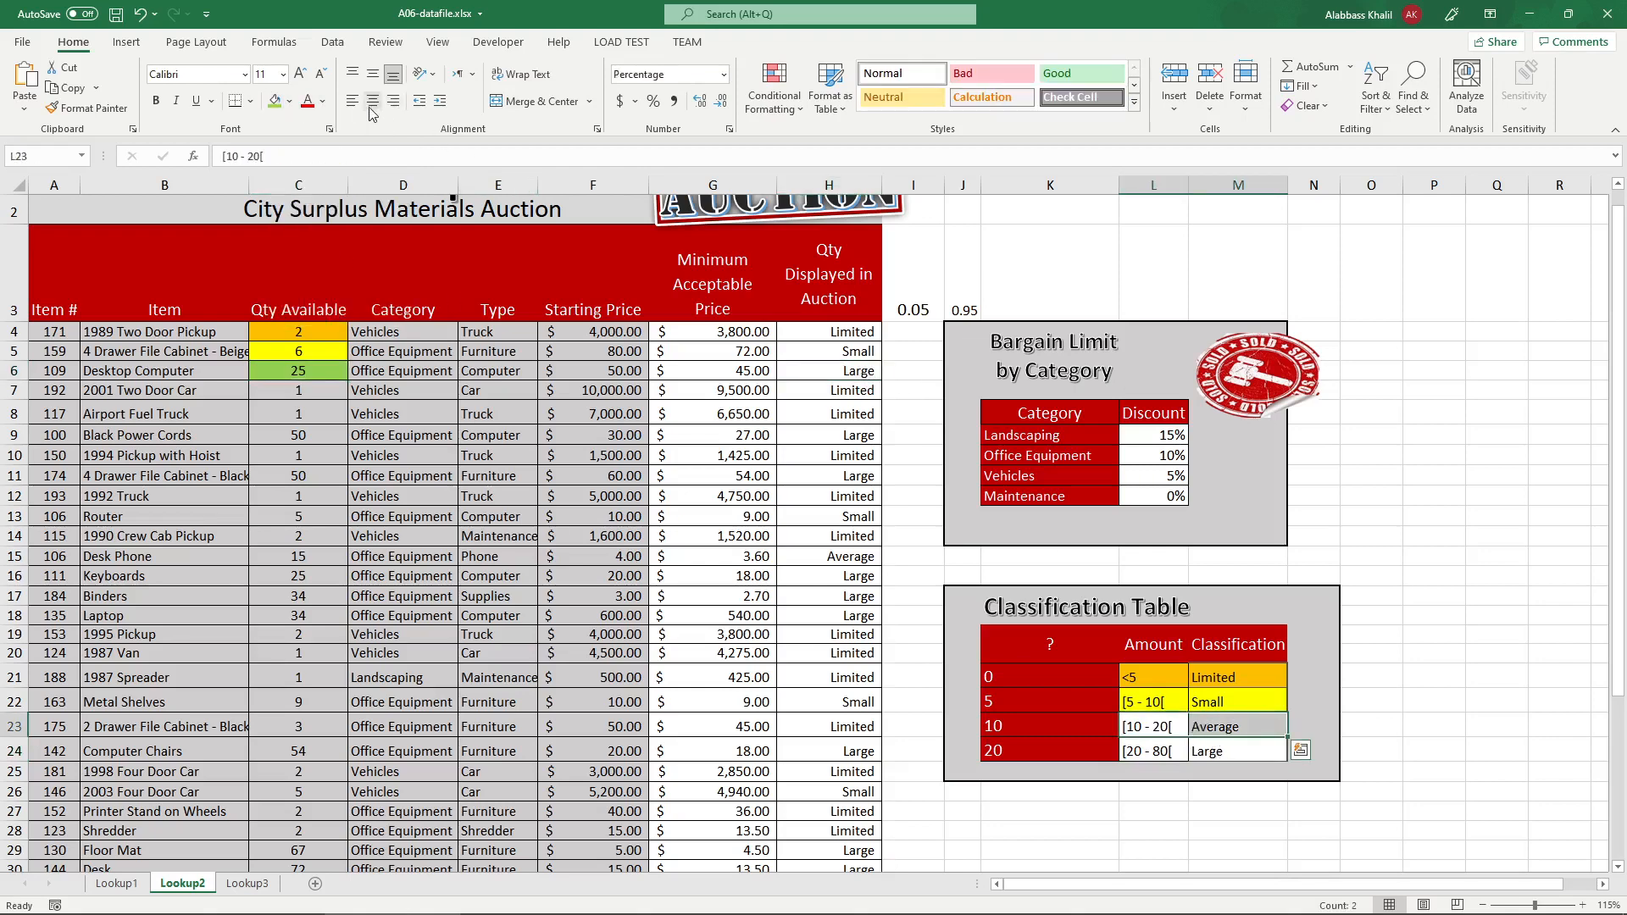
click(289, 101)
key(Escape)
- Fill the matching [20 - 80[ and Large cells in L24 and M24 with light green
drag(1153, 751, 1212, 752)
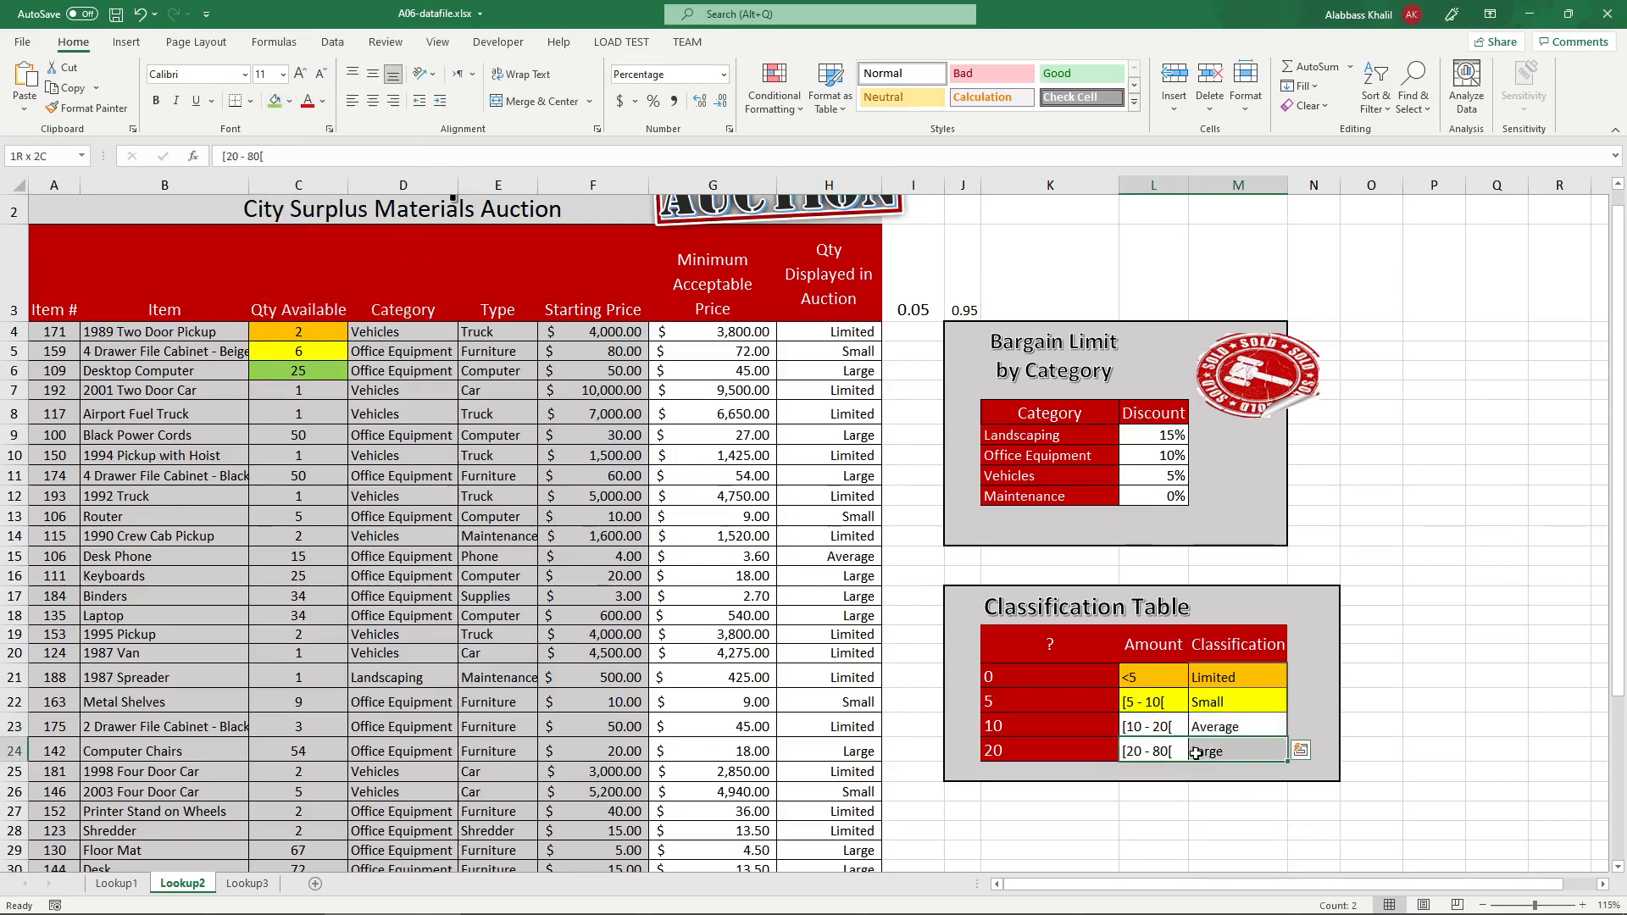
click(274, 101)
click(963, 536)
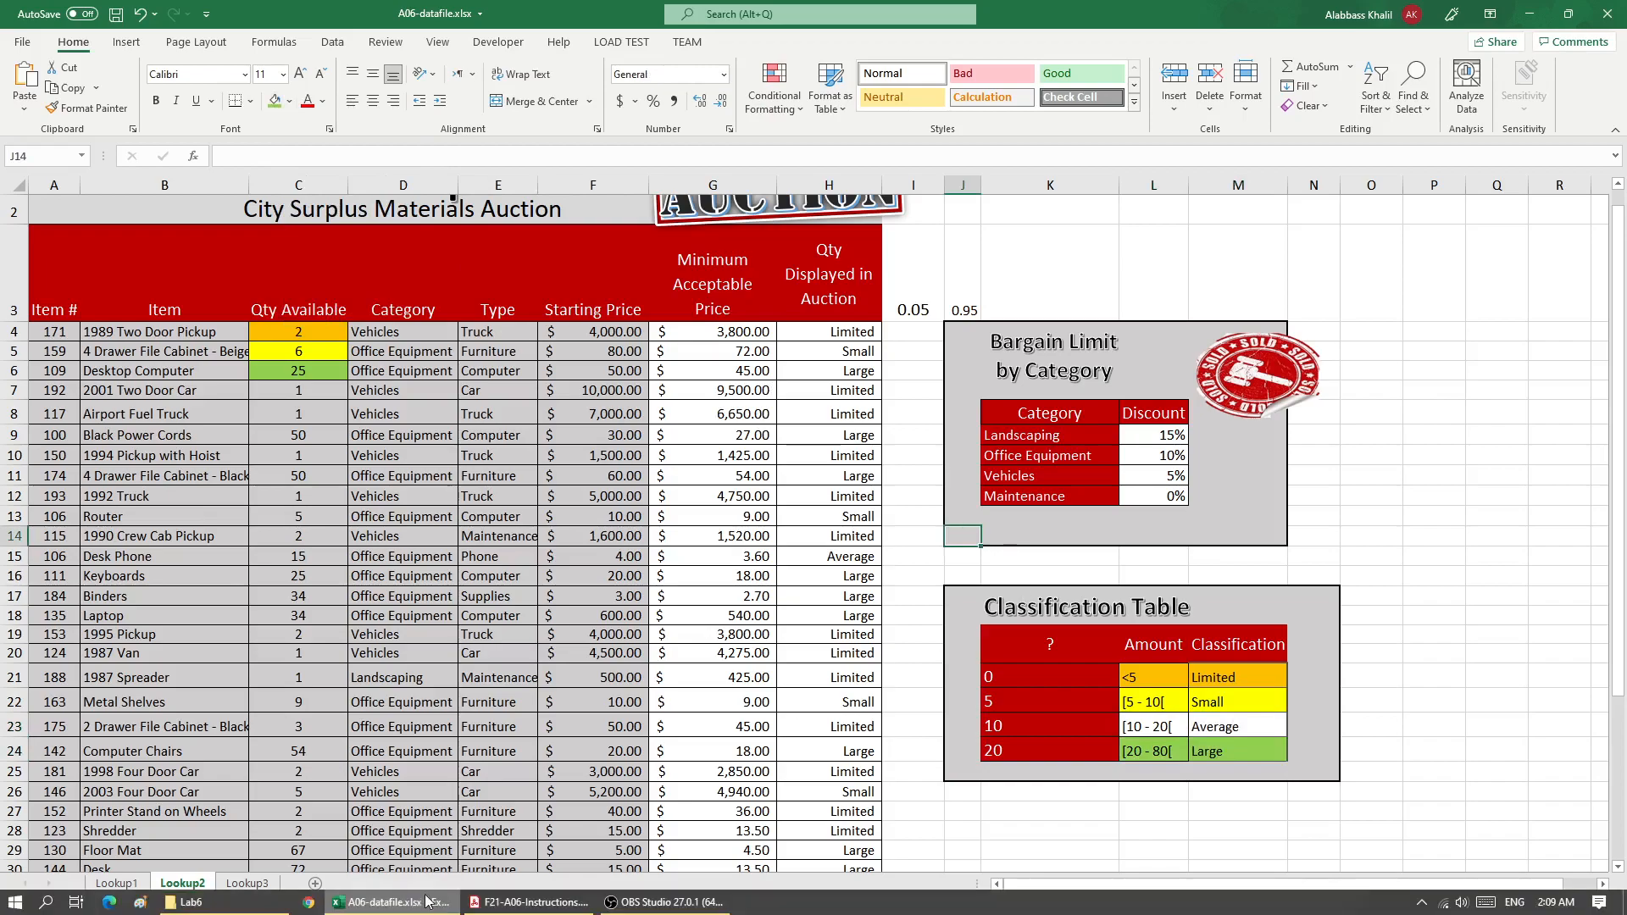
- Switch to the F21-A06 instructions PDF in Adobe Acrobat Reader and go to Exercise Four: Horizontal Look Up Functions
click(529, 903)
scroll(545, 686, down, 3)
scroll(545, 686, down, 10)
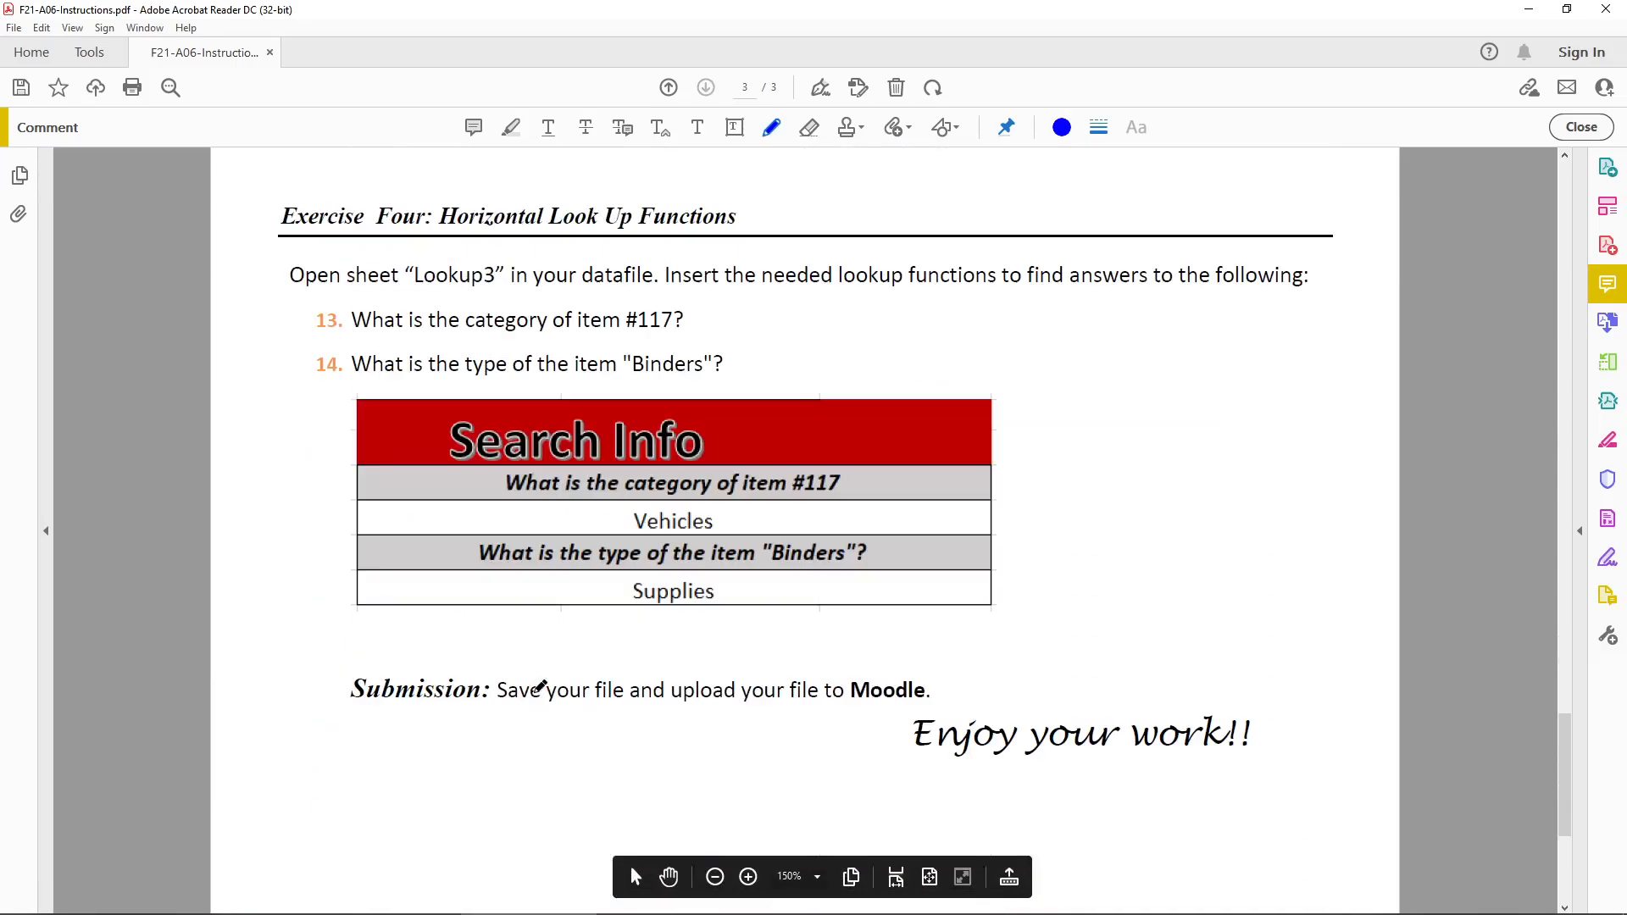
- In instruction 12, underline the sentence about filling in the Classification table's first column and circle that empty column in the picture
scroll(540, 685, up, 5)
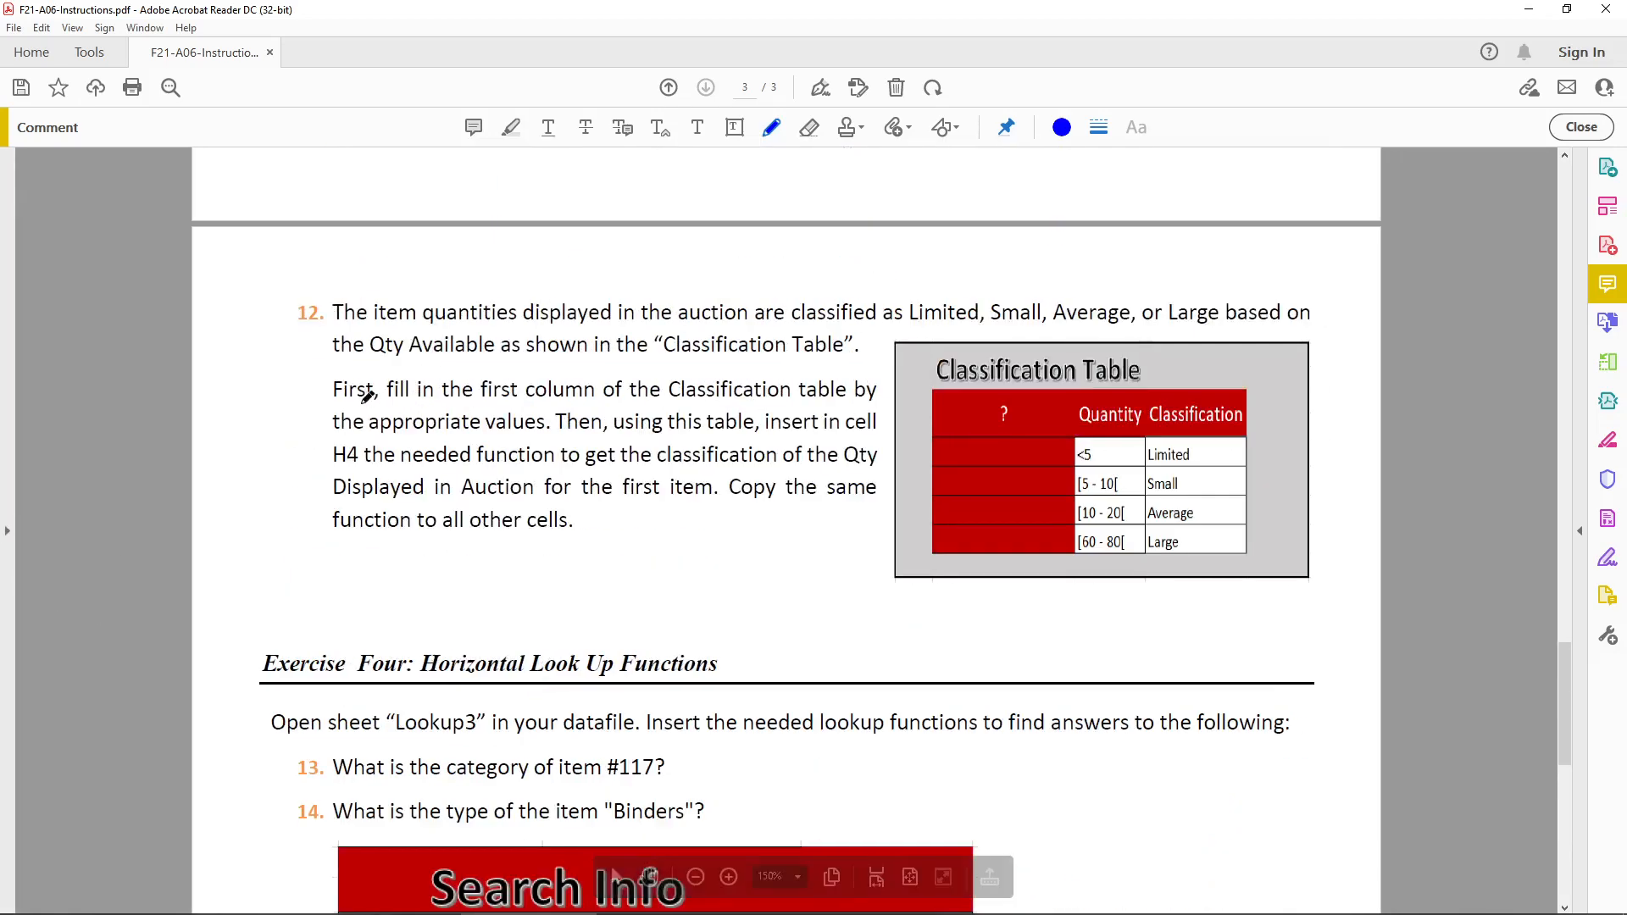
mouse_move(365, 399)
mouse_down()
mouse_move(852, 394)
mouse_move(743, 415)
mouse_up()
drag(354, 428, 516, 434)
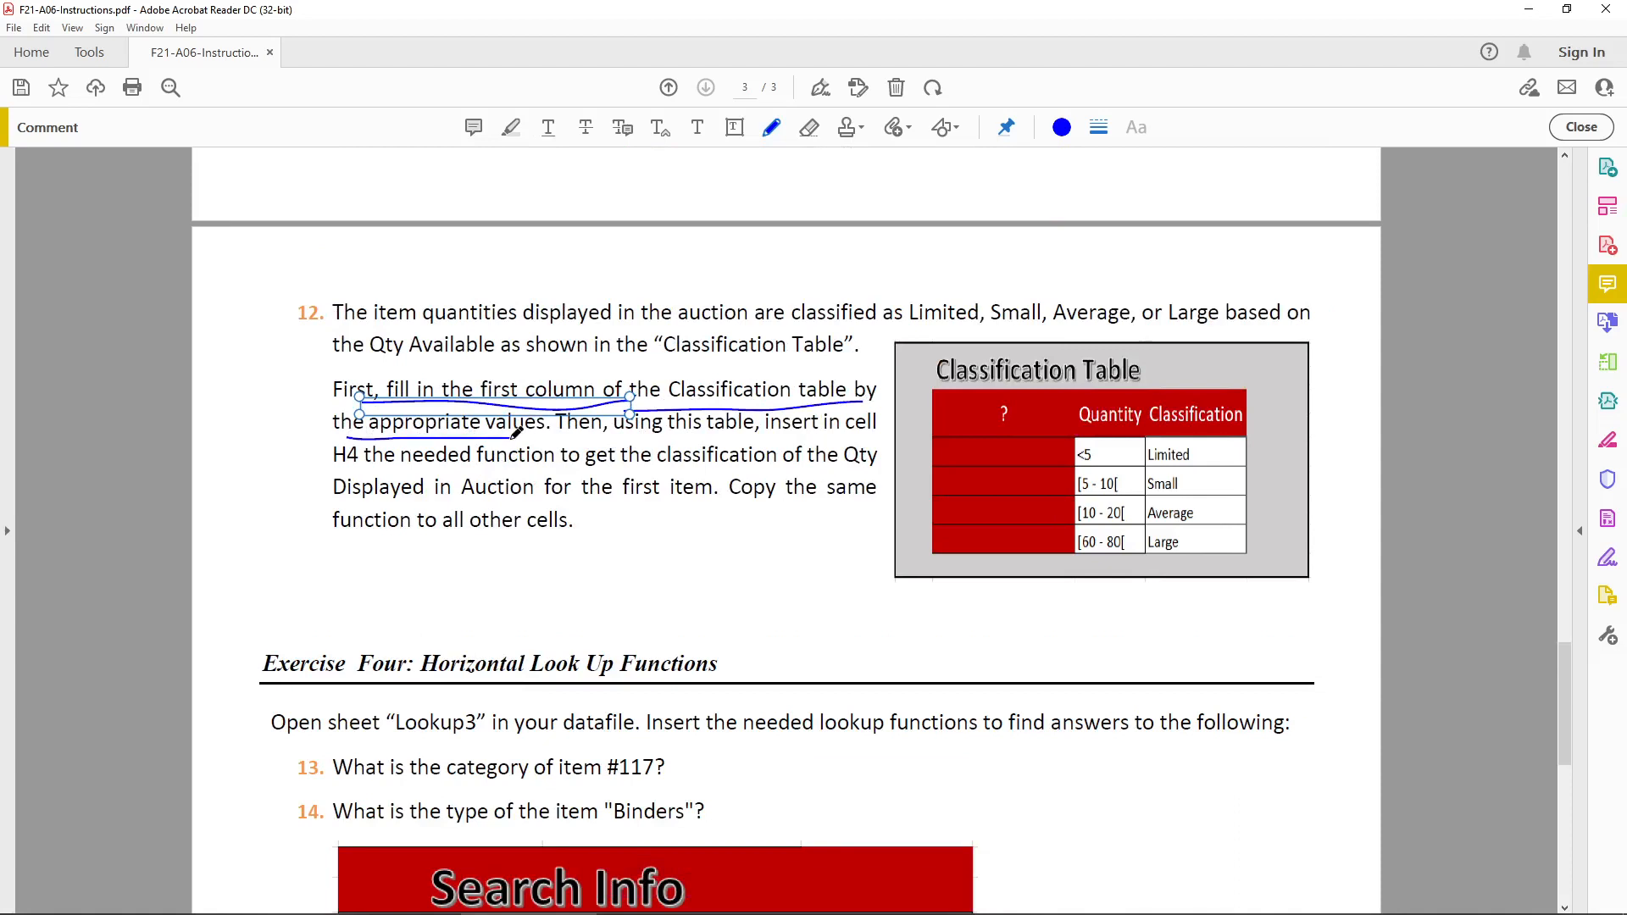
mouse_move(1028, 369)
mouse_down()
mouse_move(1097, 437)
mouse_move(883, 474)
mouse_move(1038, 357)
mouse_up()
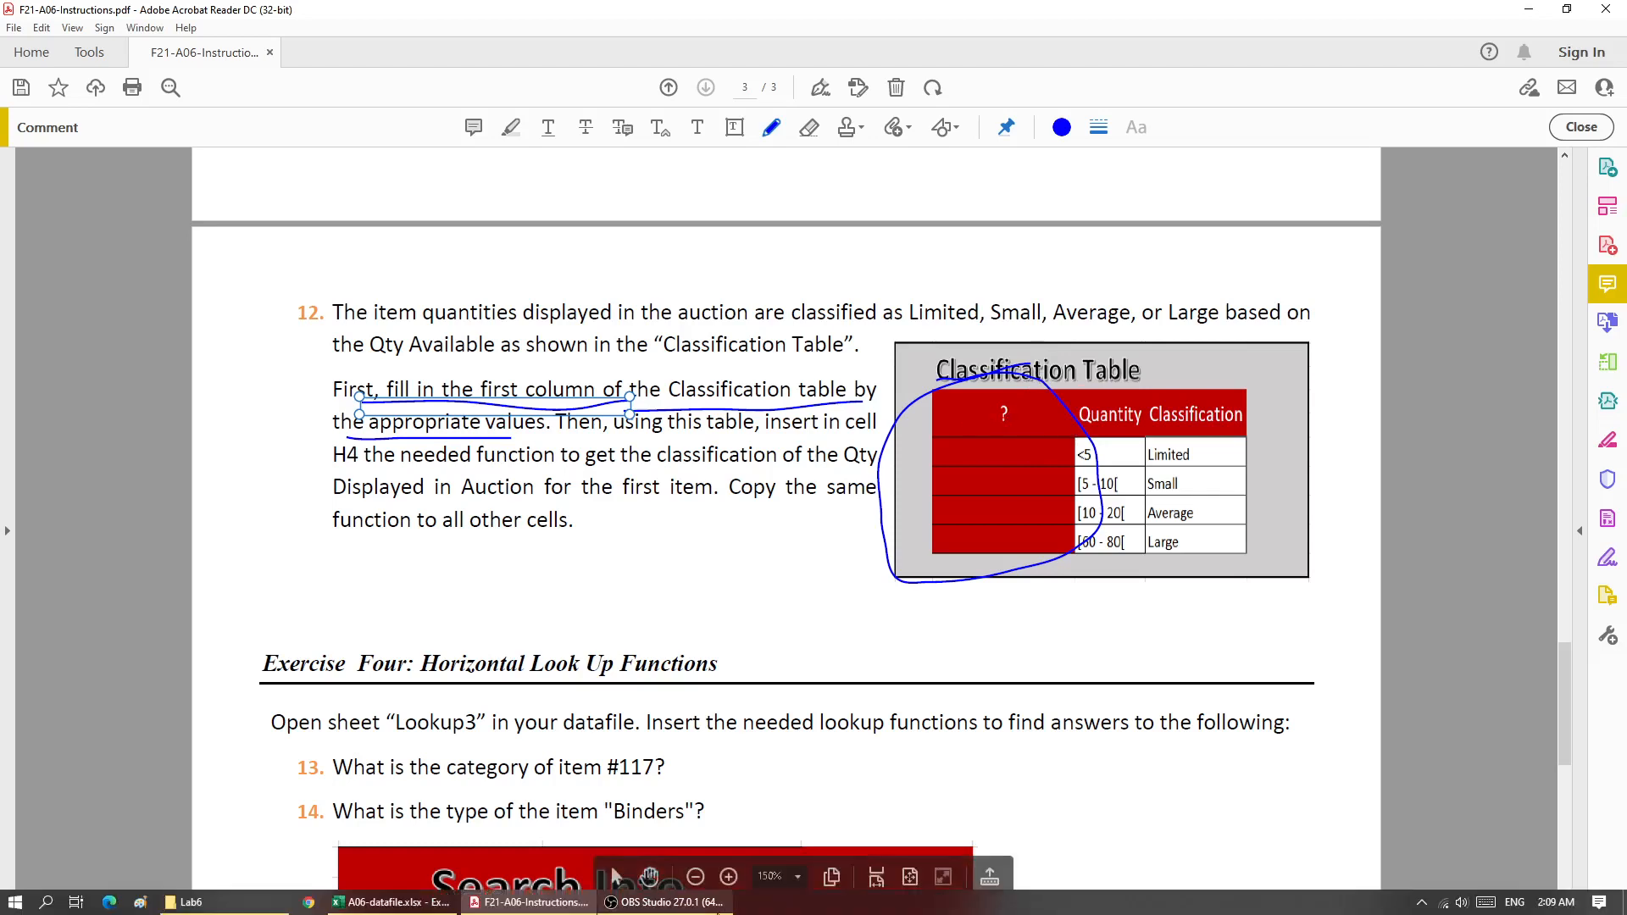
- Switch to the A06-datafile workbook in Excel and trace the quantity in C4 through the K21 and K22 thresholds to its classification in M21
click(449, 905)
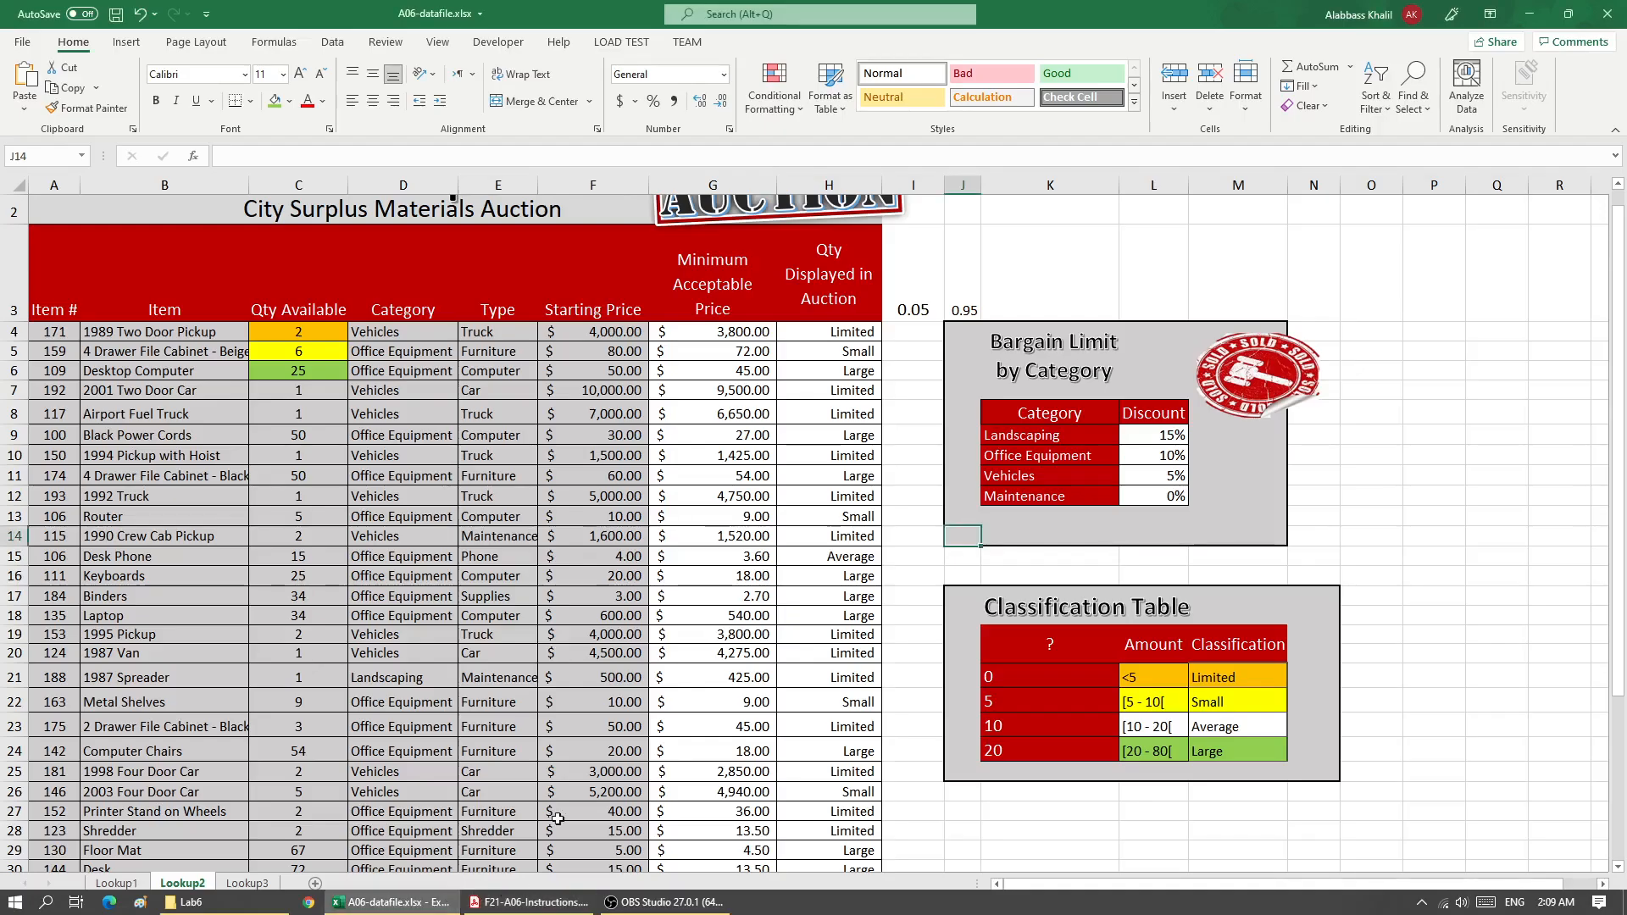
click(1022, 697)
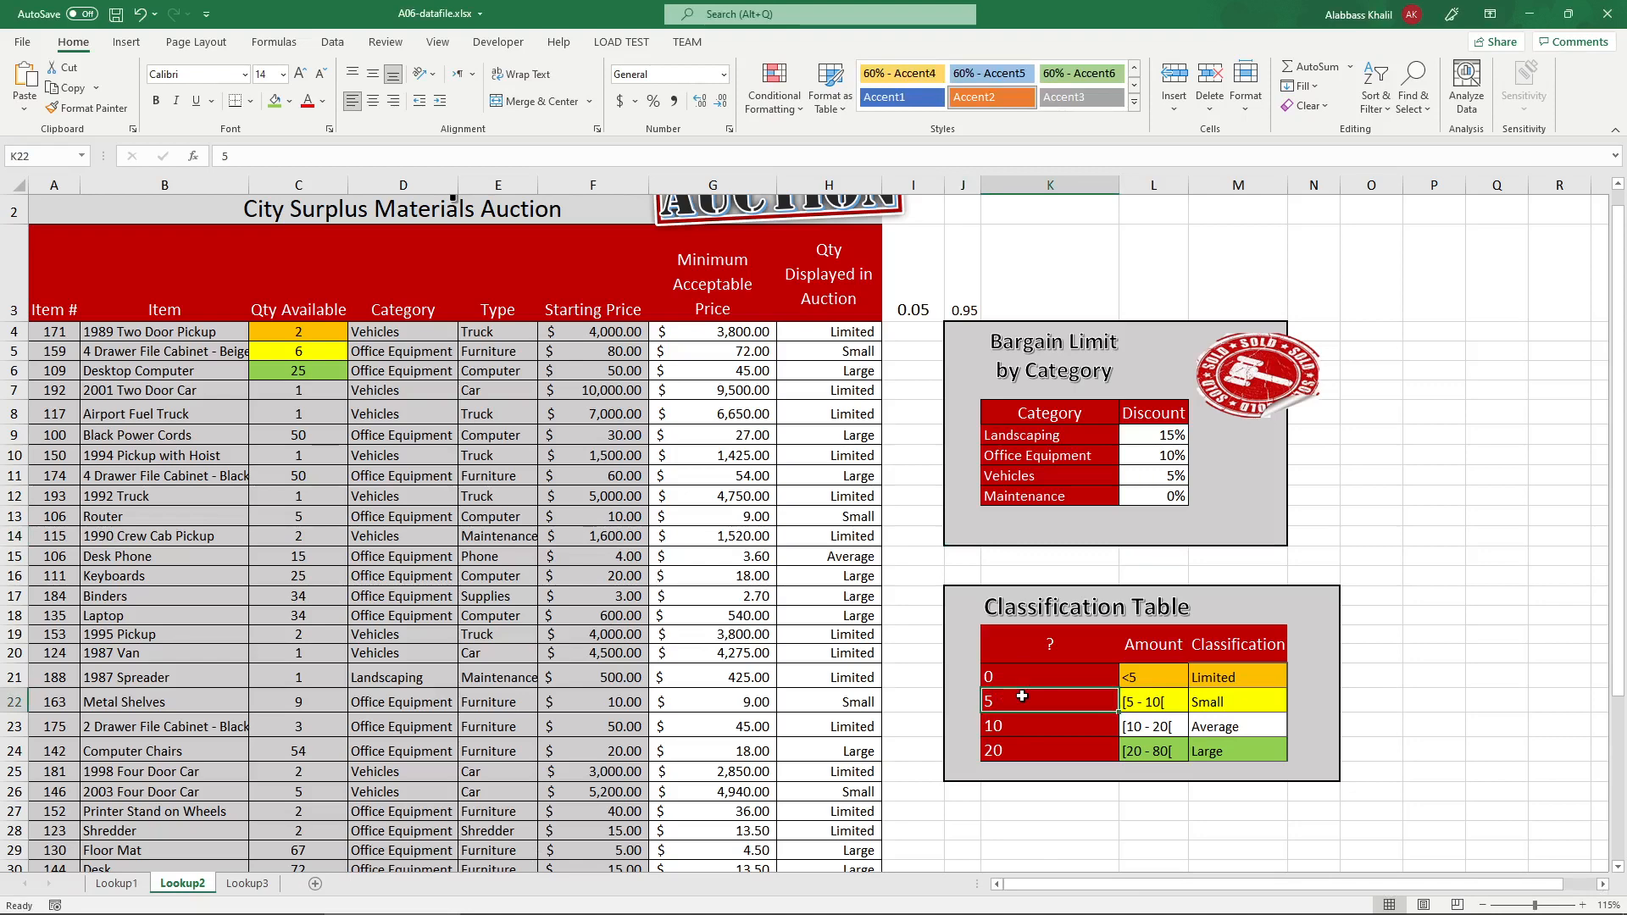
double_click(302, 333)
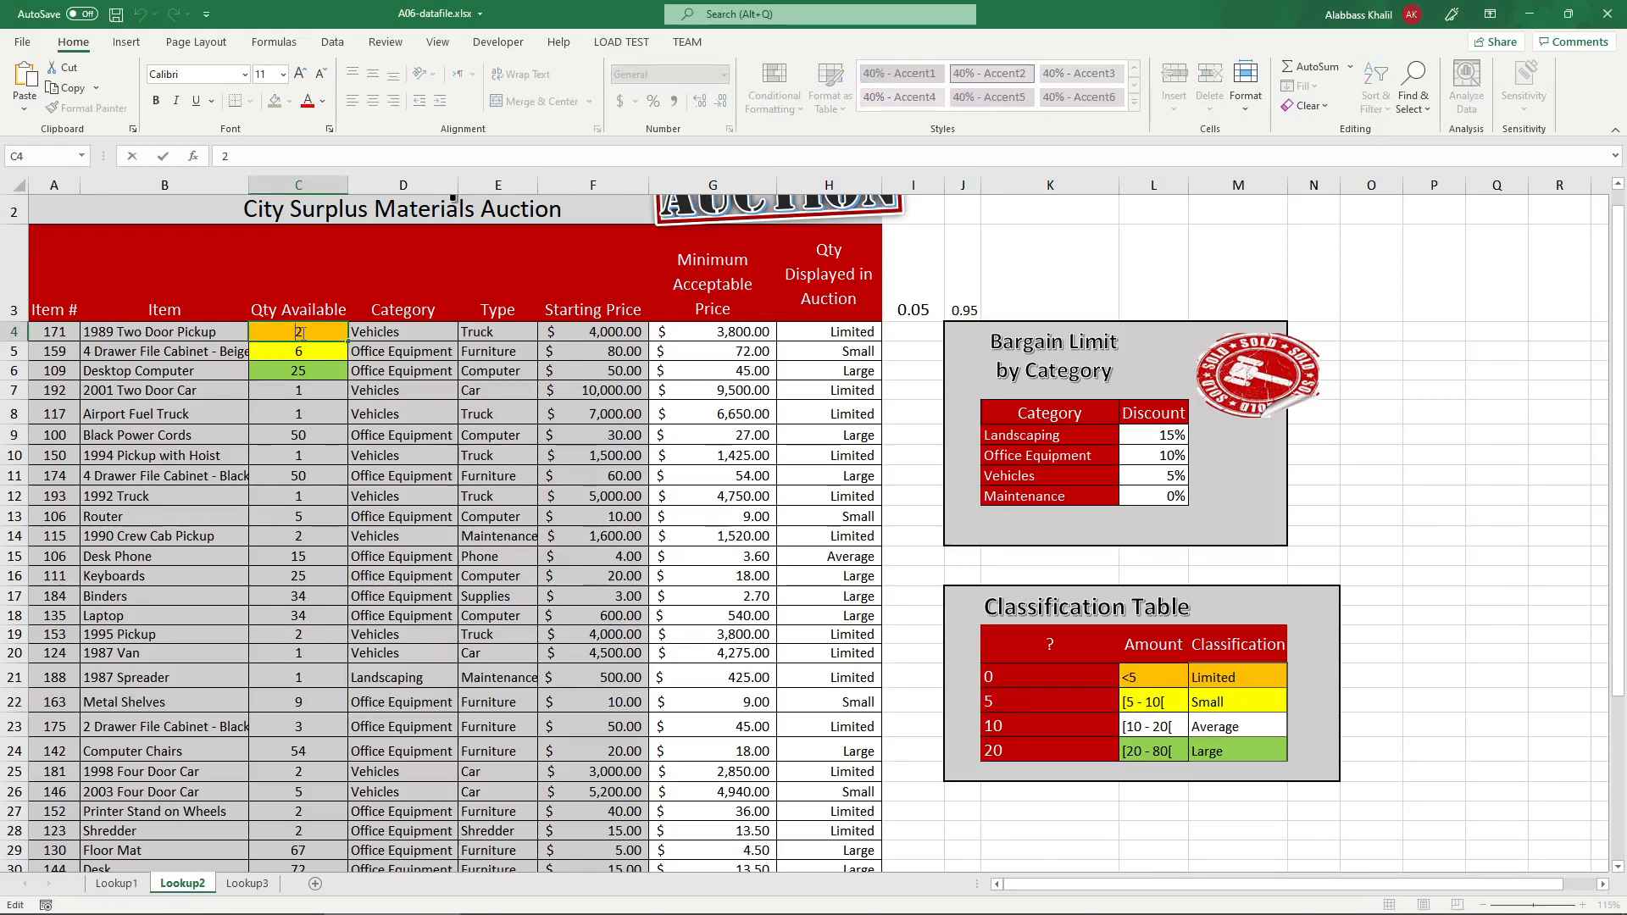
click(1084, 682)
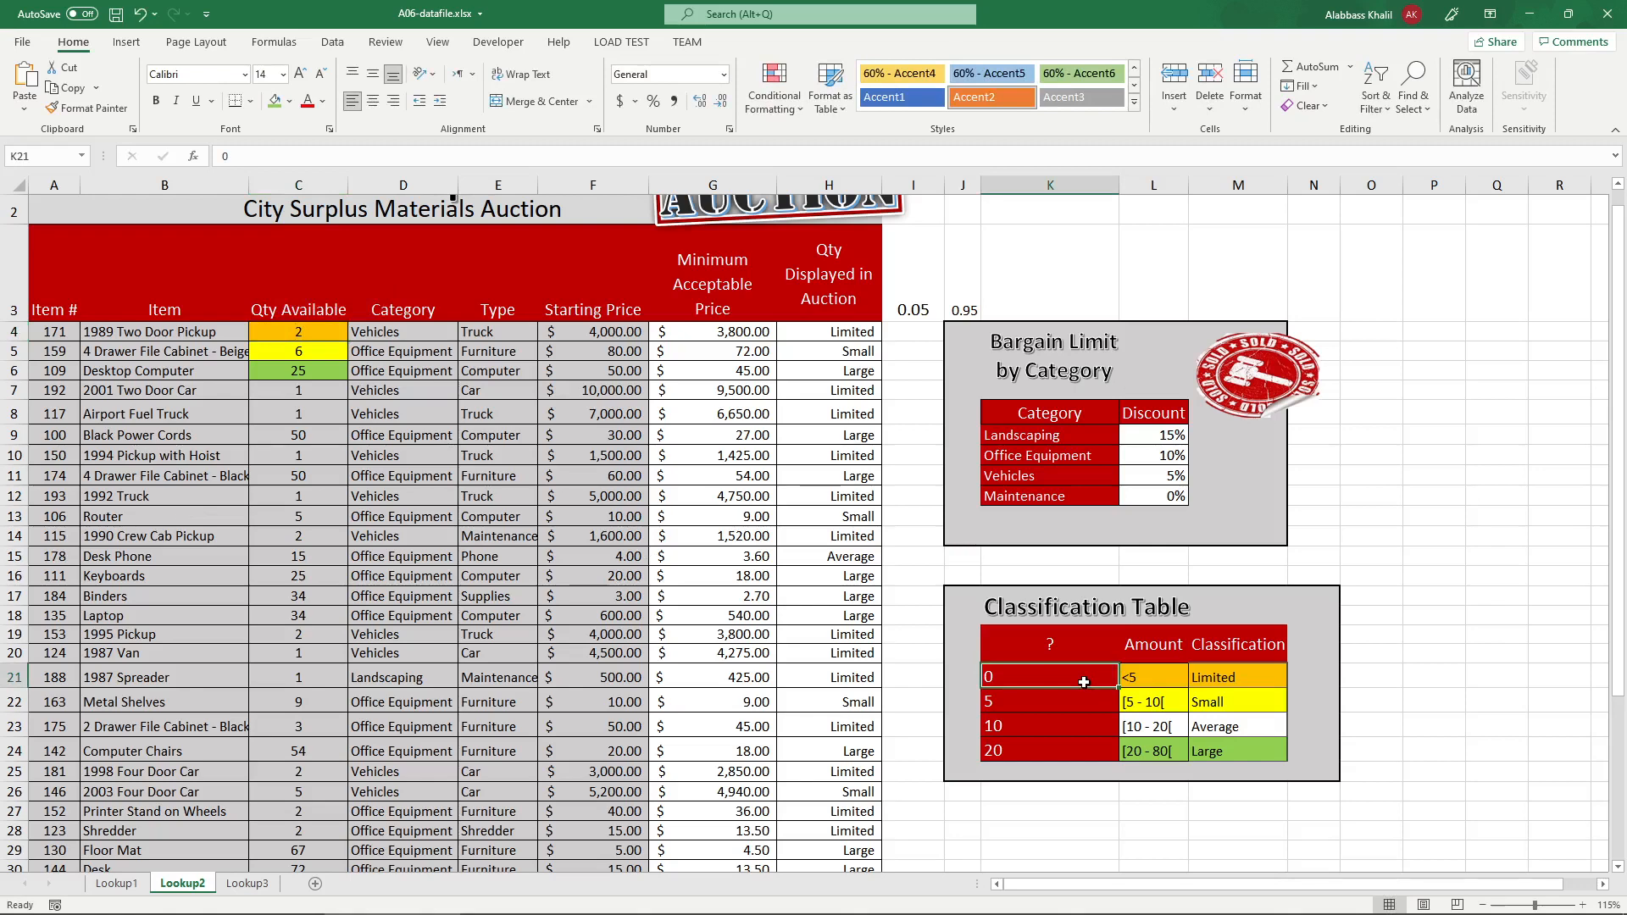
click(1041, 695)
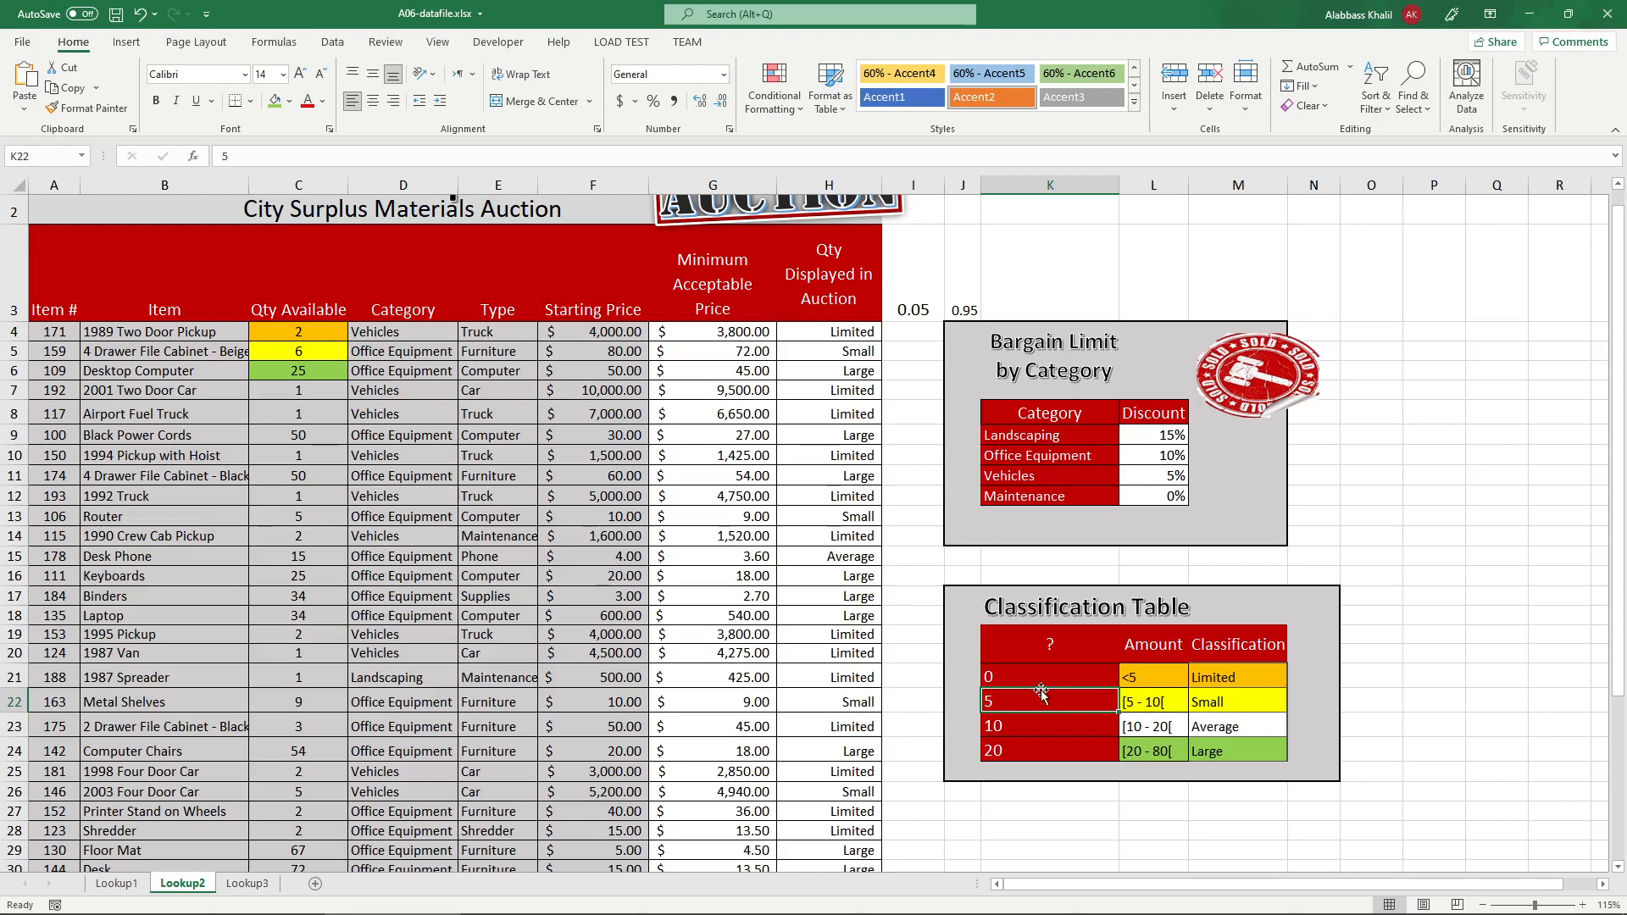
click(1043, 679)
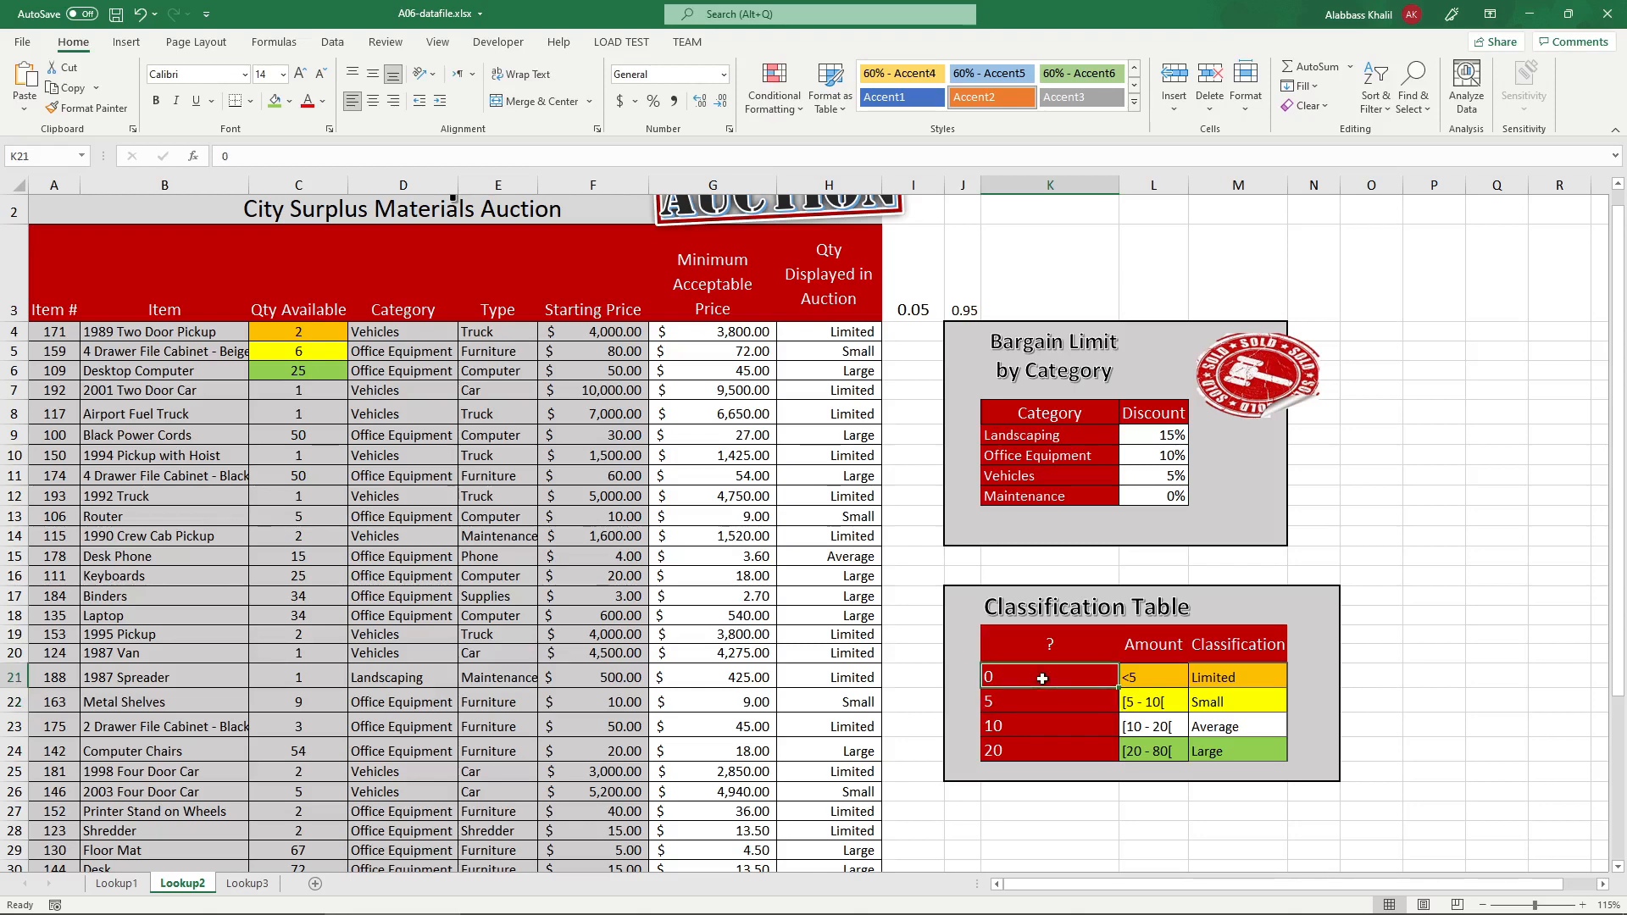
click(1231, 674)
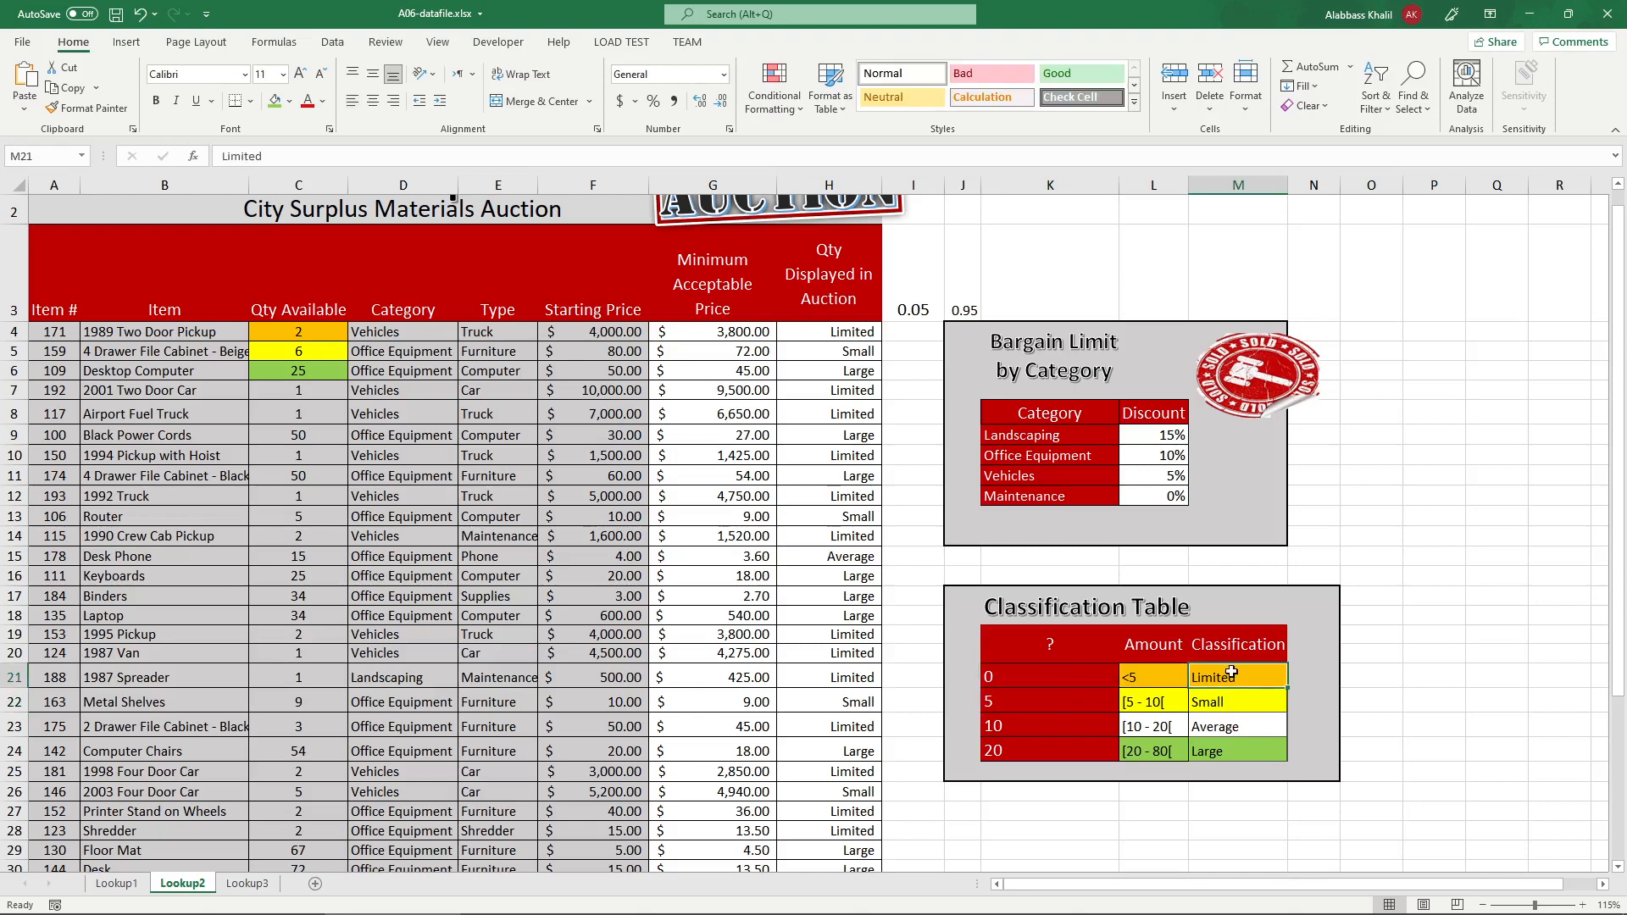
- Trace the quantity in C5 through thresholds K21 to K23 to its matching classification in M22
click(267, 354)
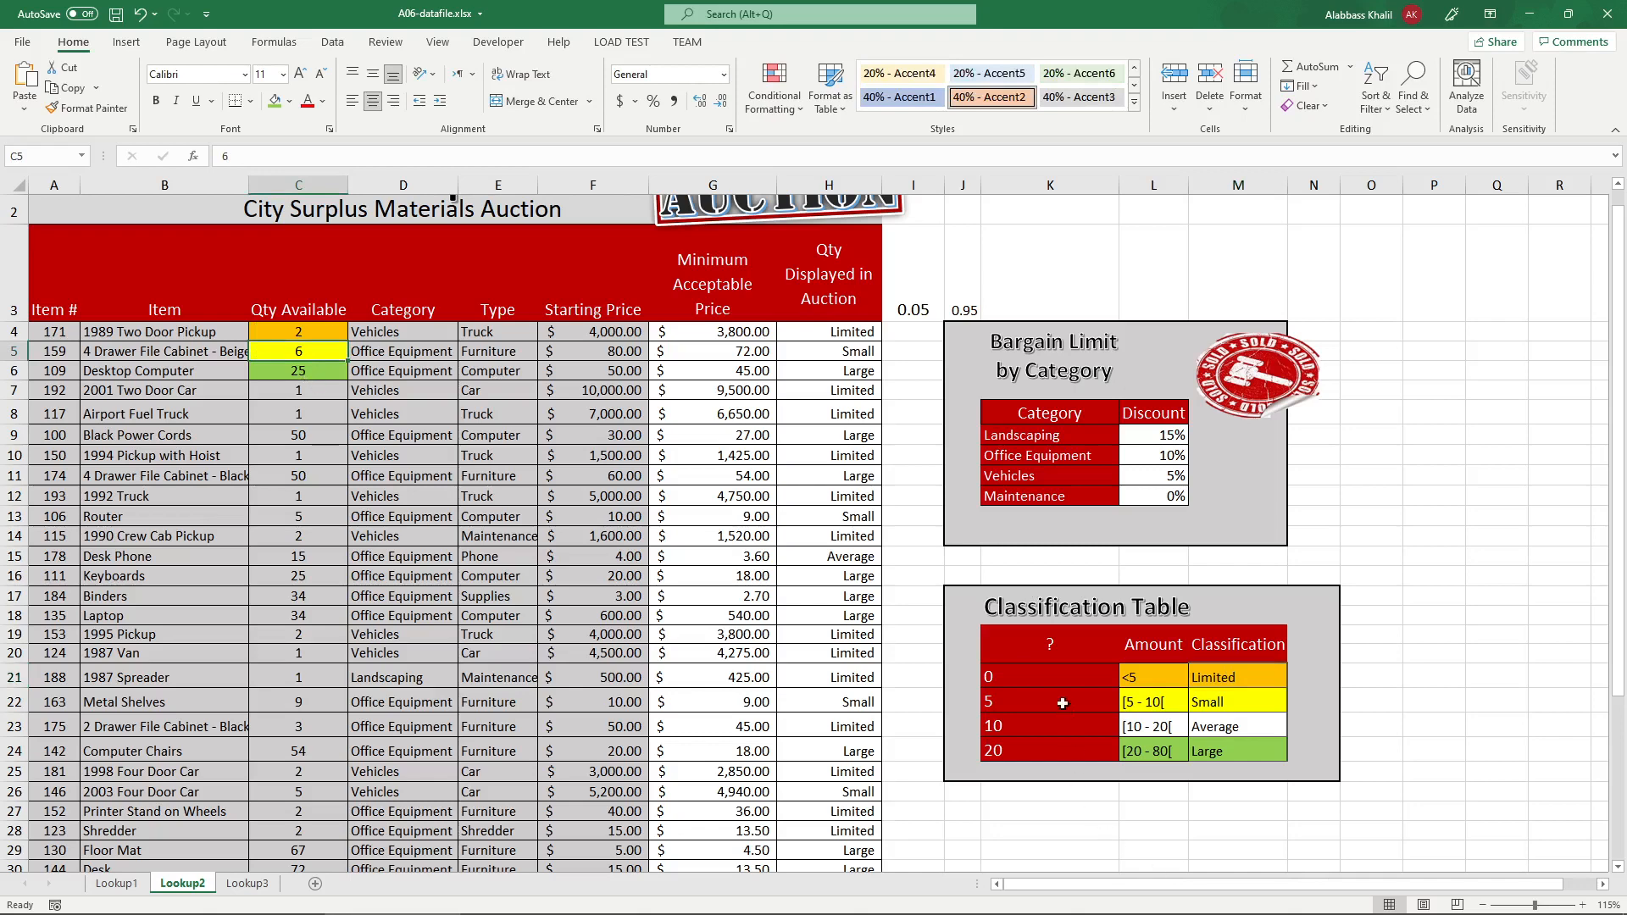
click(1048, 678)
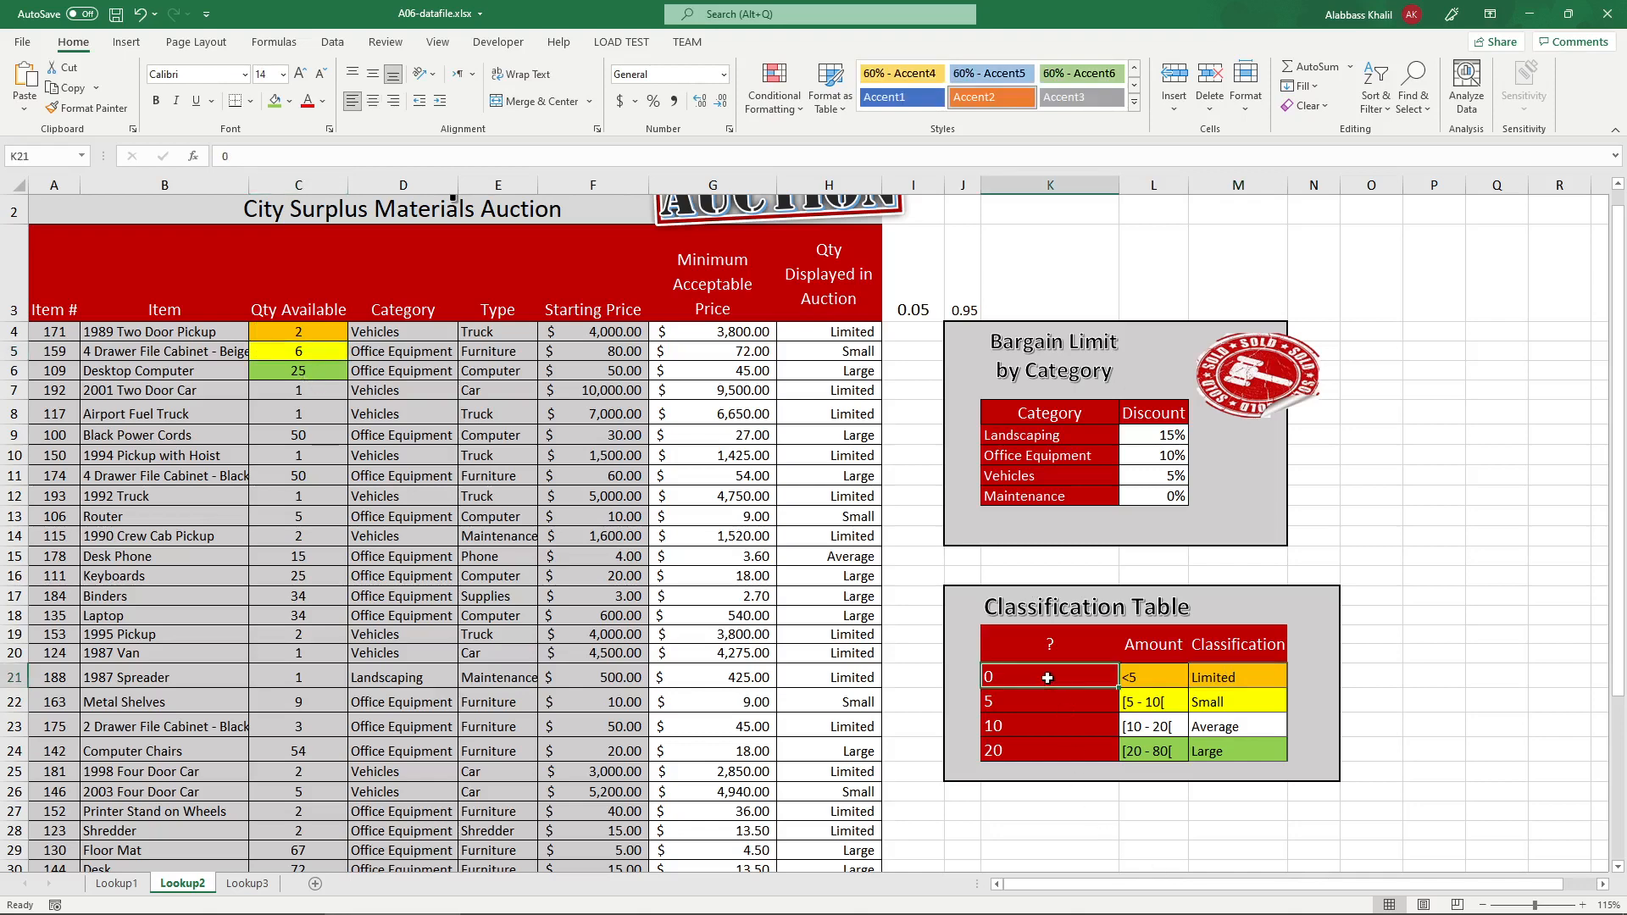
click(1046, 701)
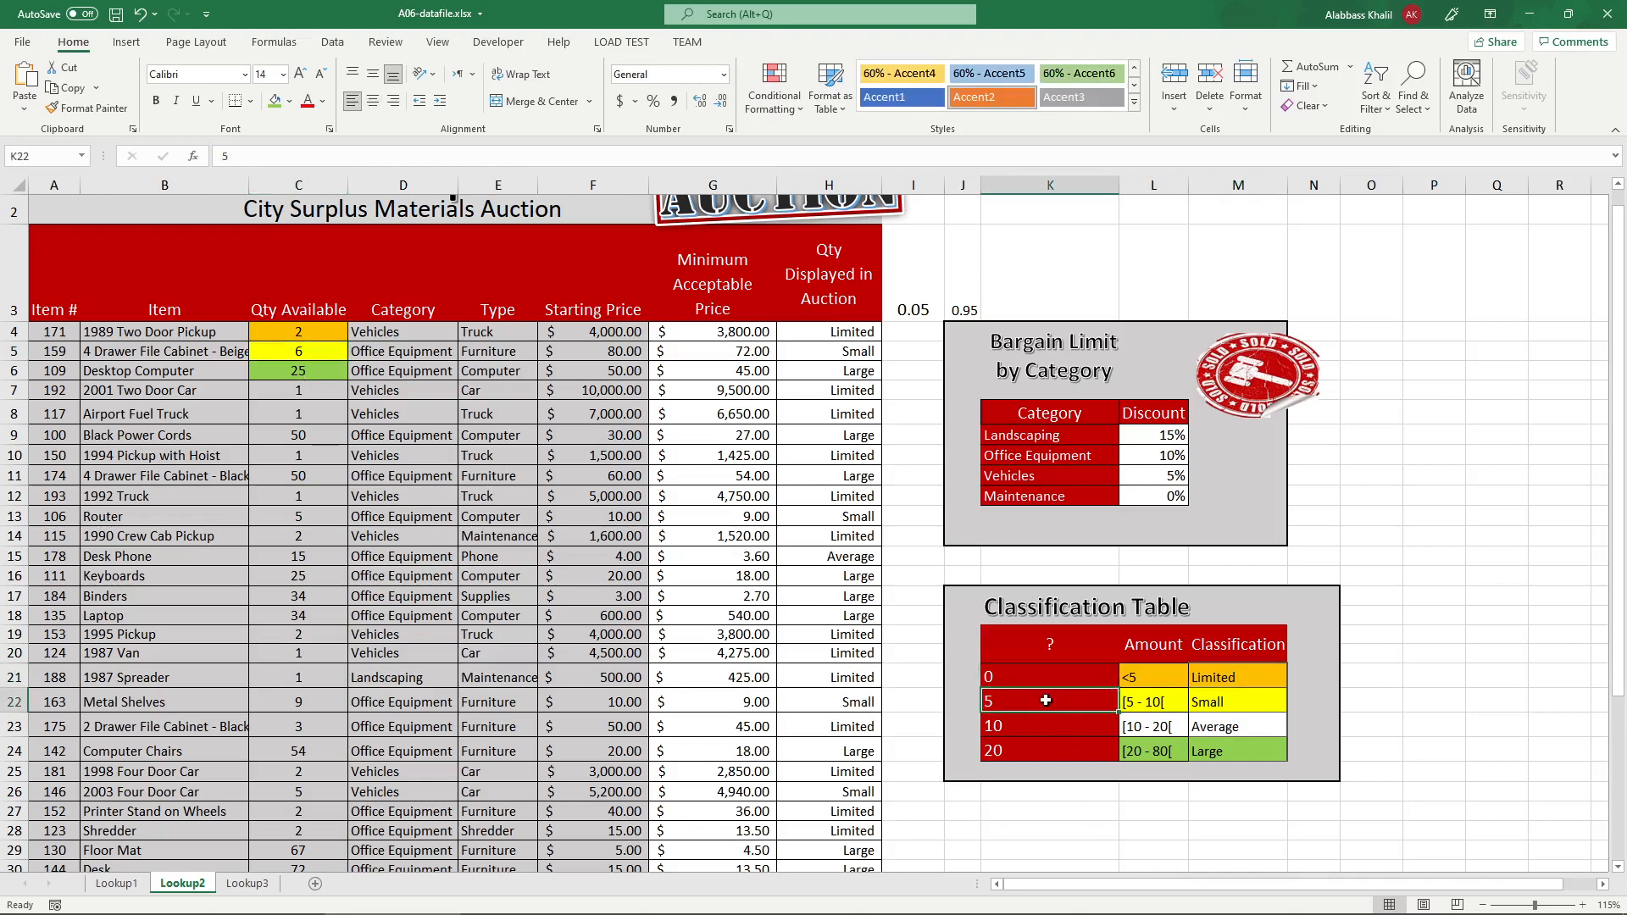
click(1040, 731)
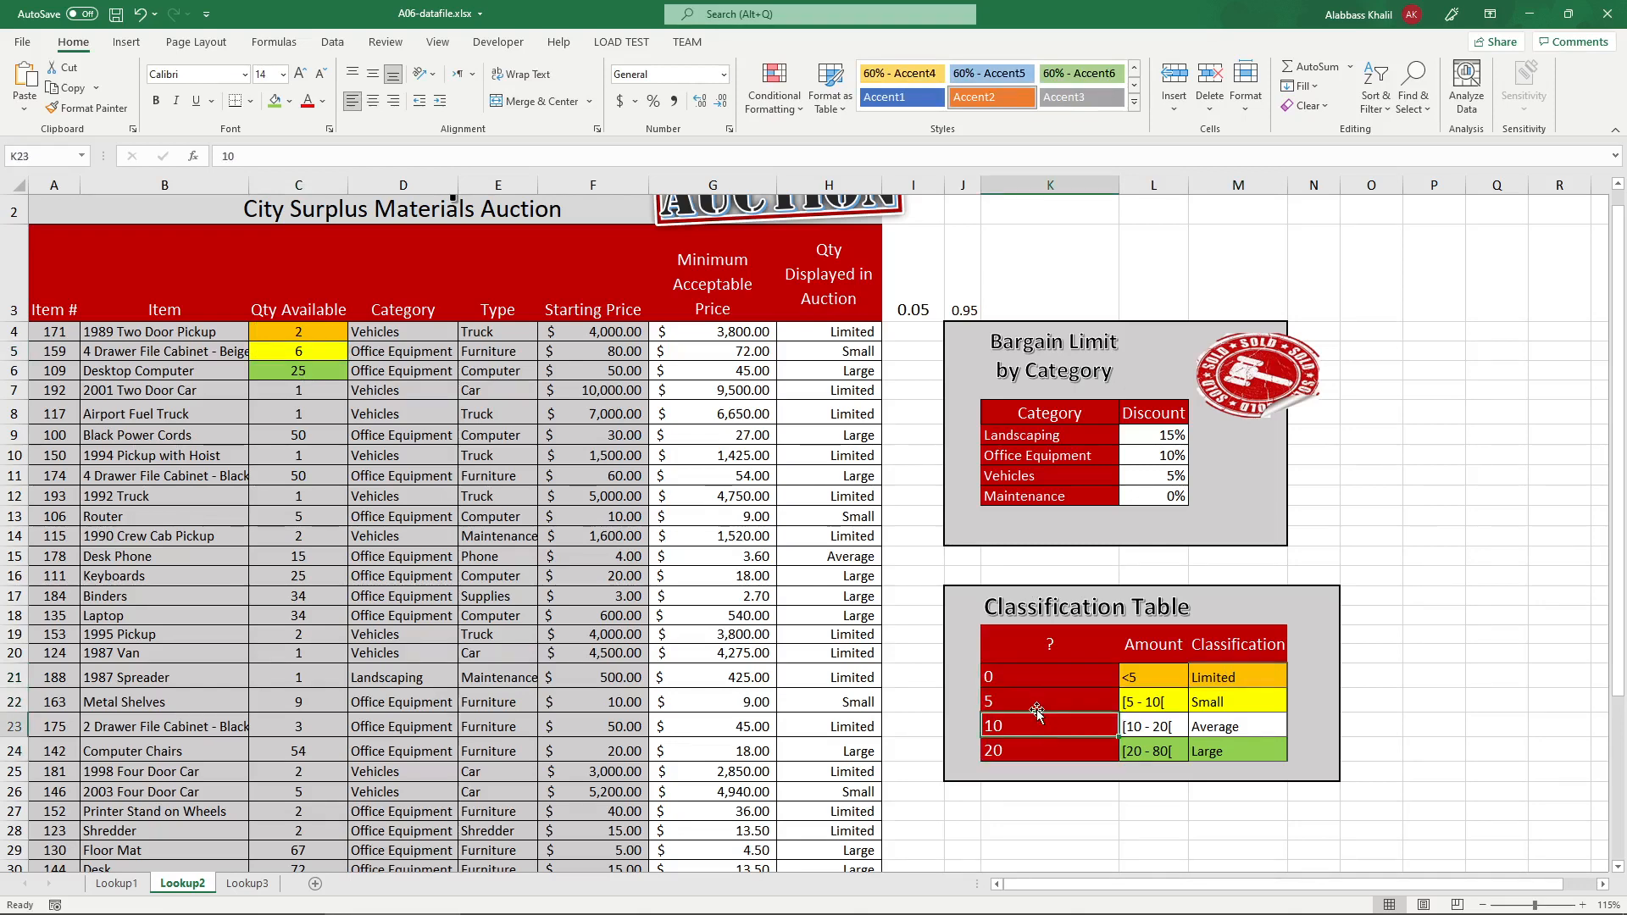
click(1035, 703)
click(1218, 703)
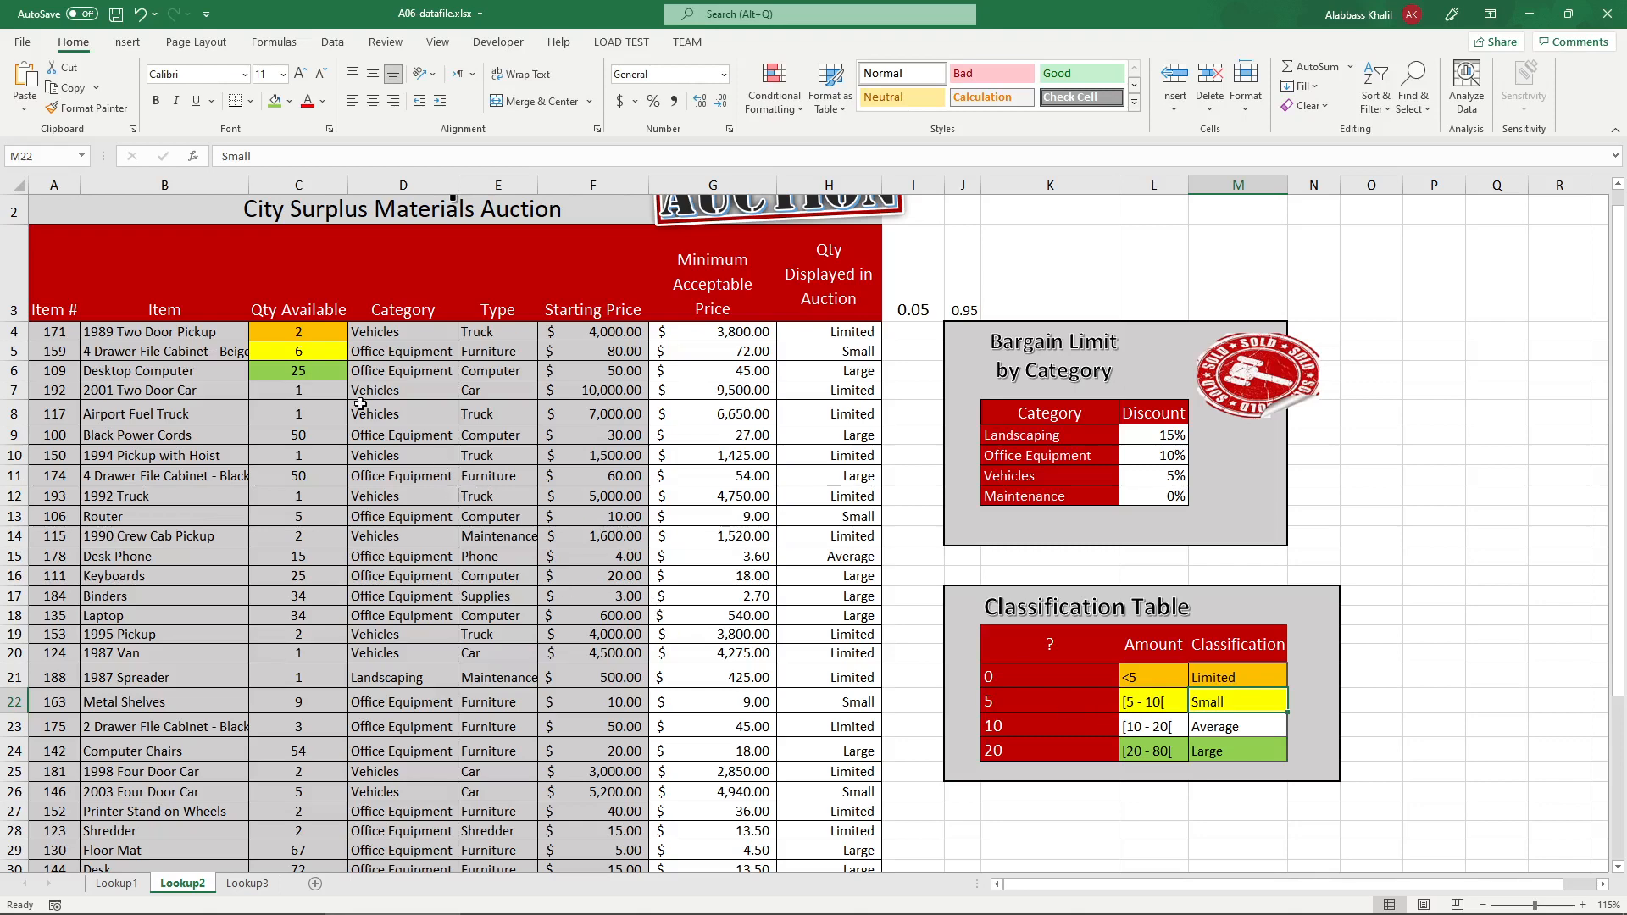
- Recheck the first item's quantity in C4 against thresholds K21 and K22, comparing the classifications in M22 and M21
click(300, 334)
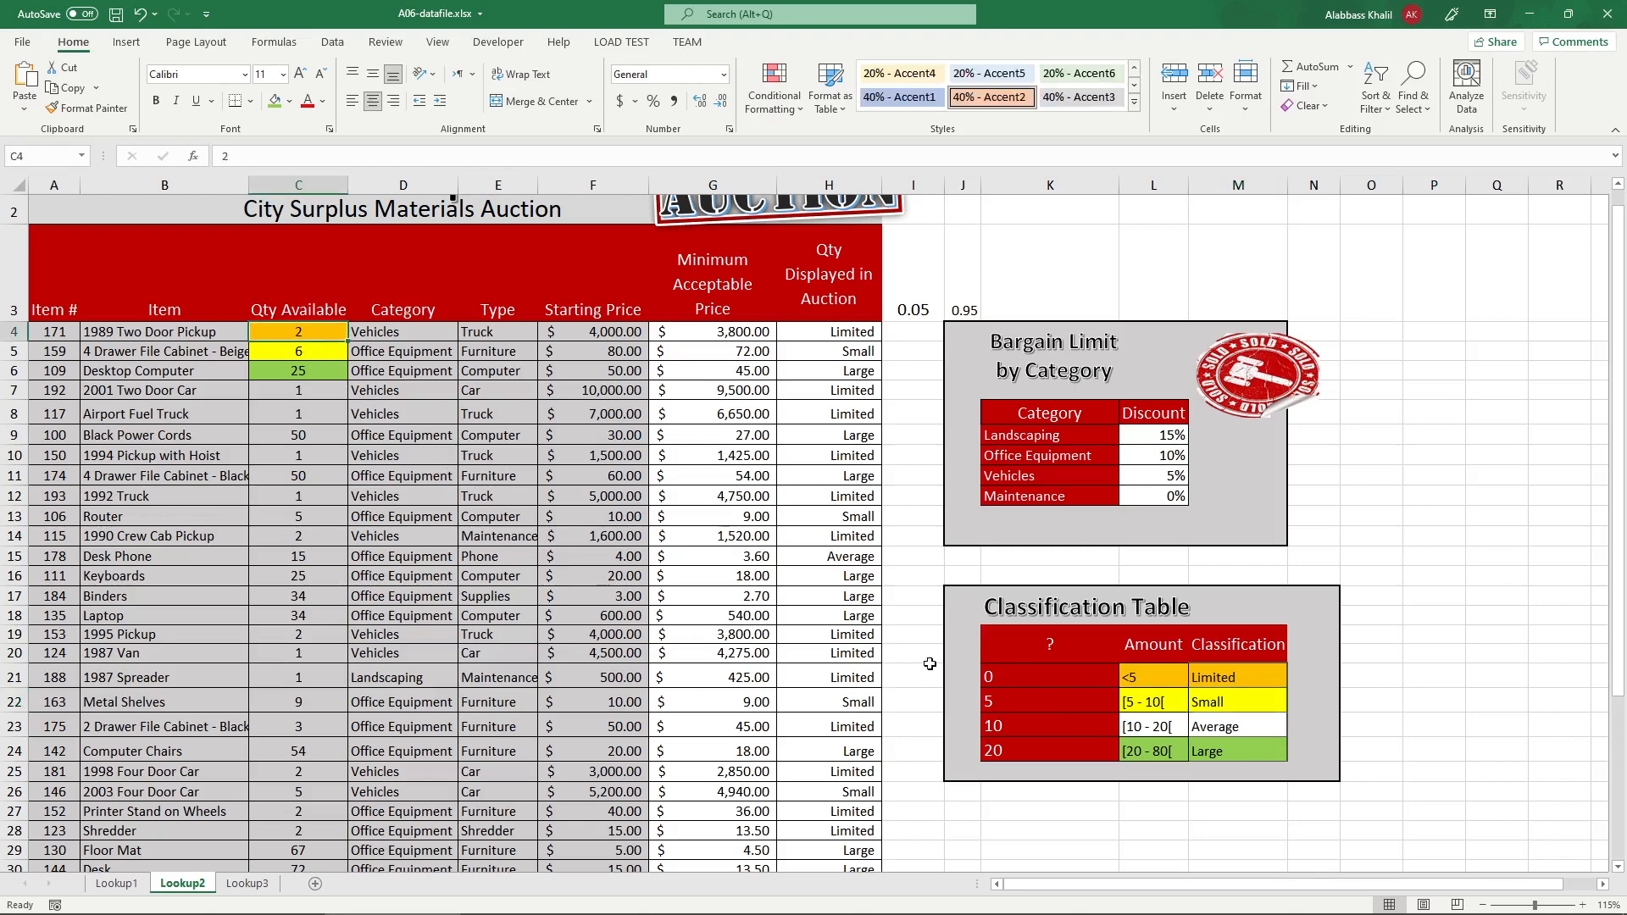
click(1014, 674)
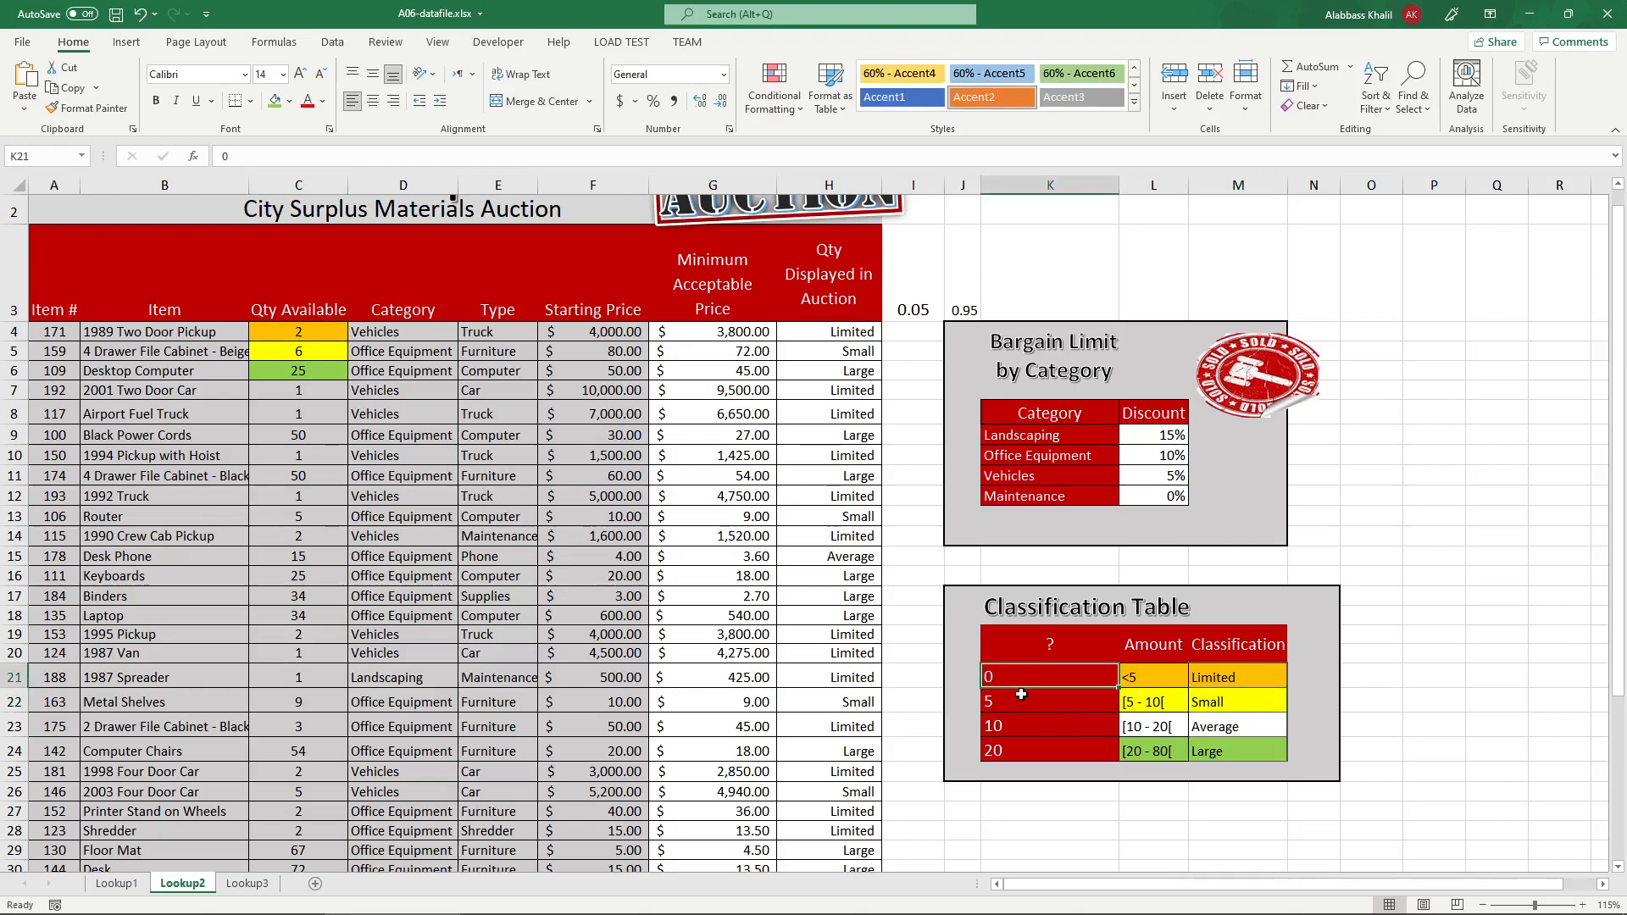
click(1020, 696)
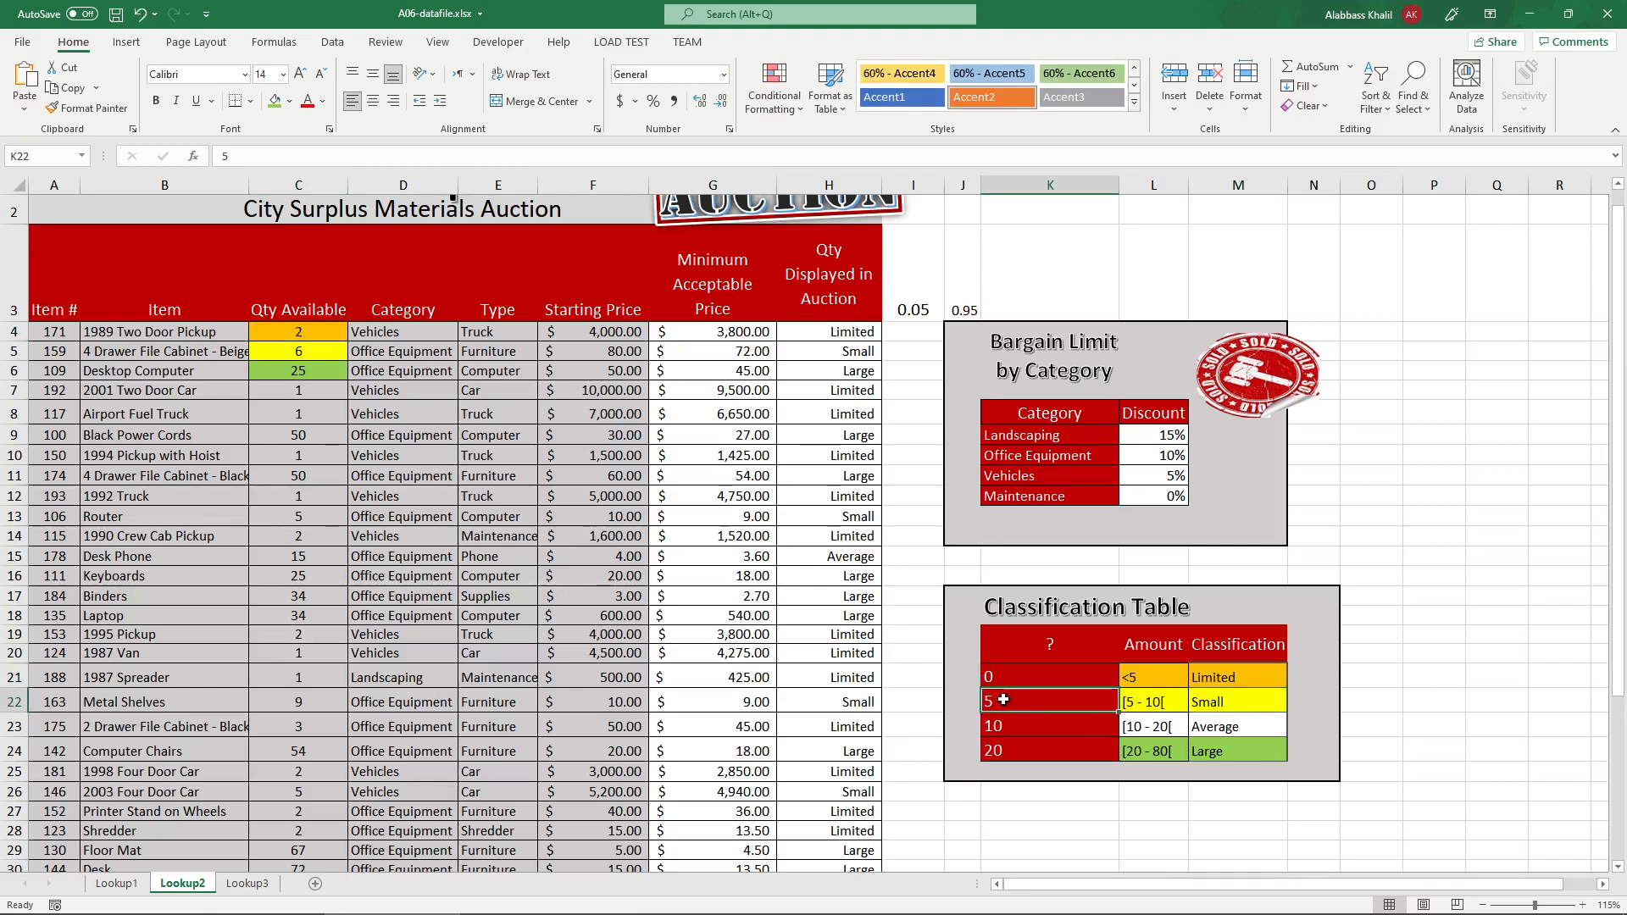
click(1021, 681)
click(1199, 694)
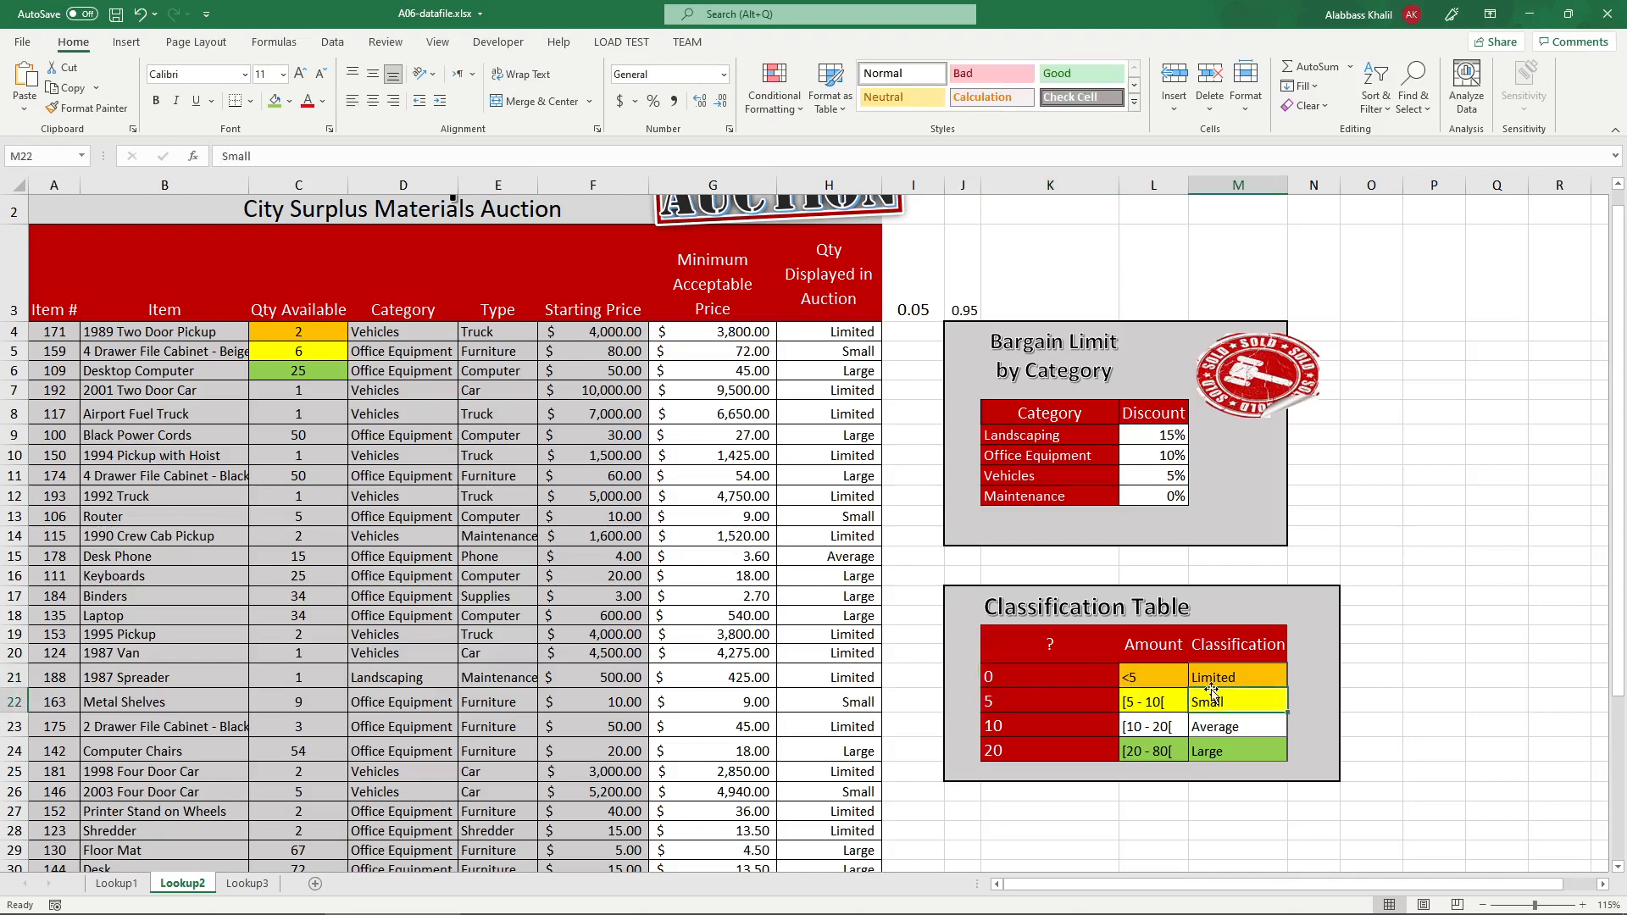
click(1216, 673)
- Recheck the beige file cabinet's quantity in C5 against thresholds K21 to K23 and its classification in M22
click(305, 368)
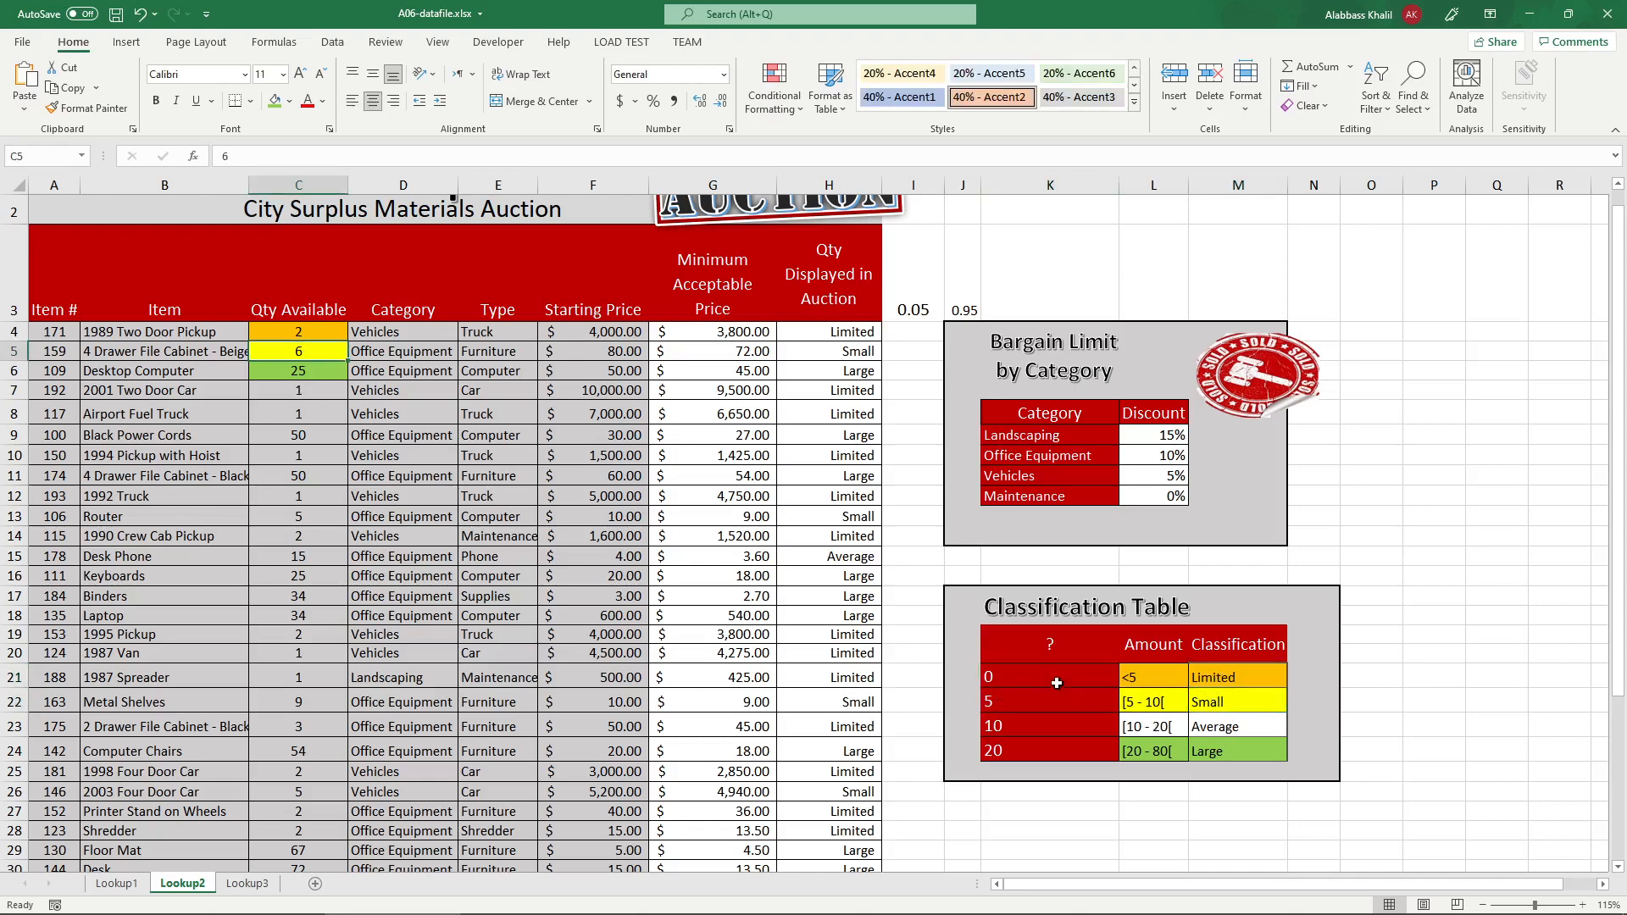
click(1044, 670)
click(1031, 699)
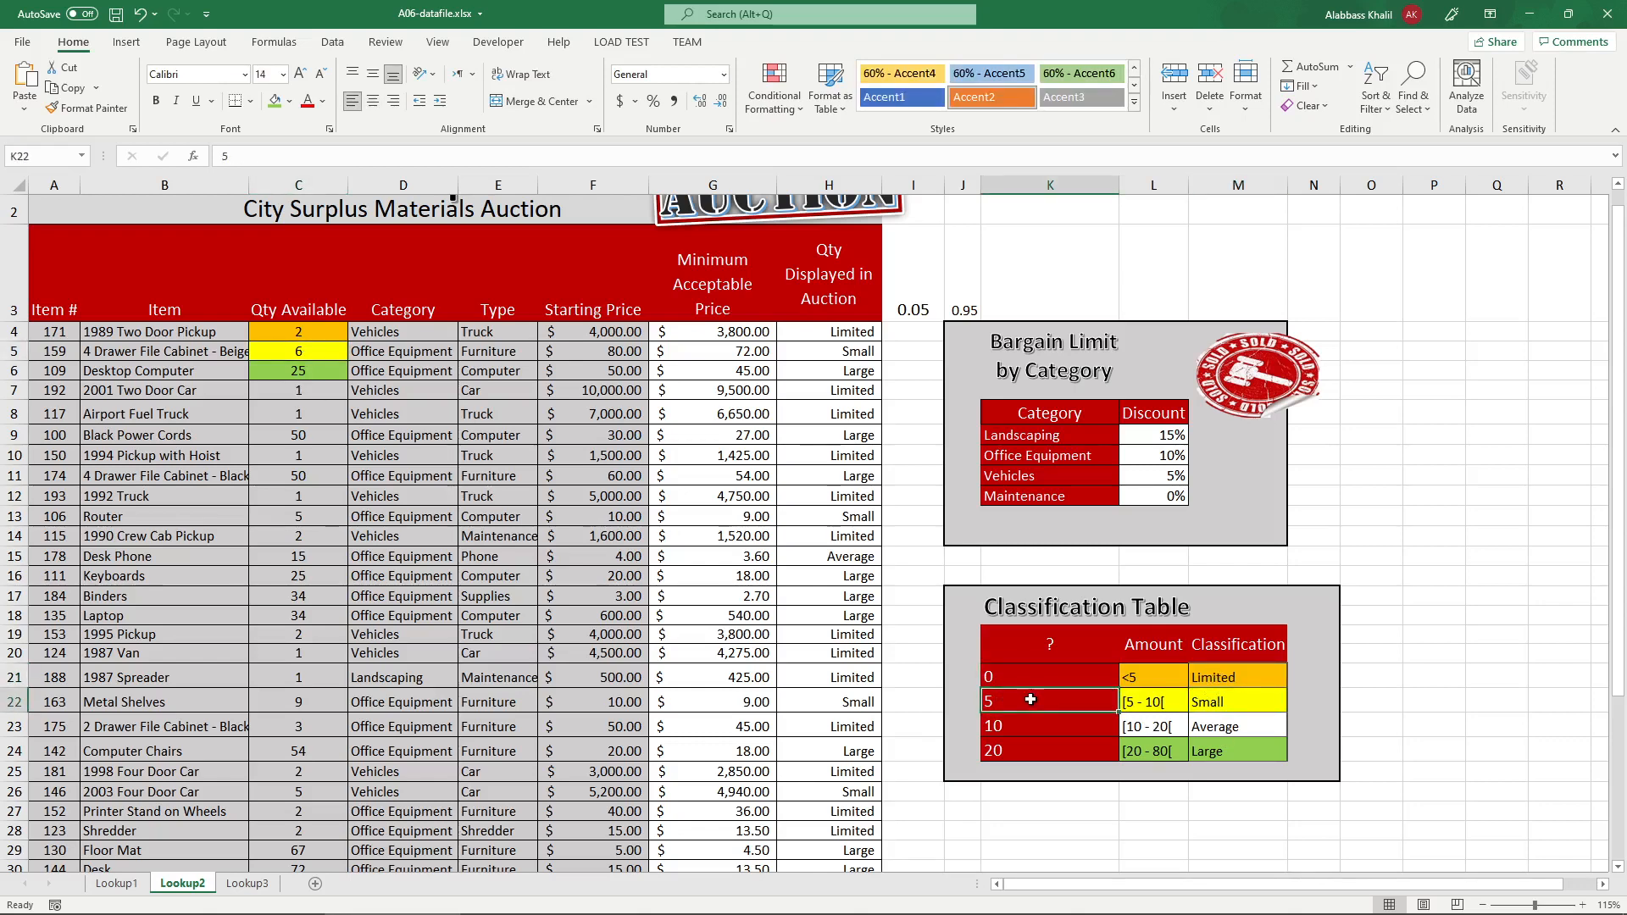
click(995, 729)
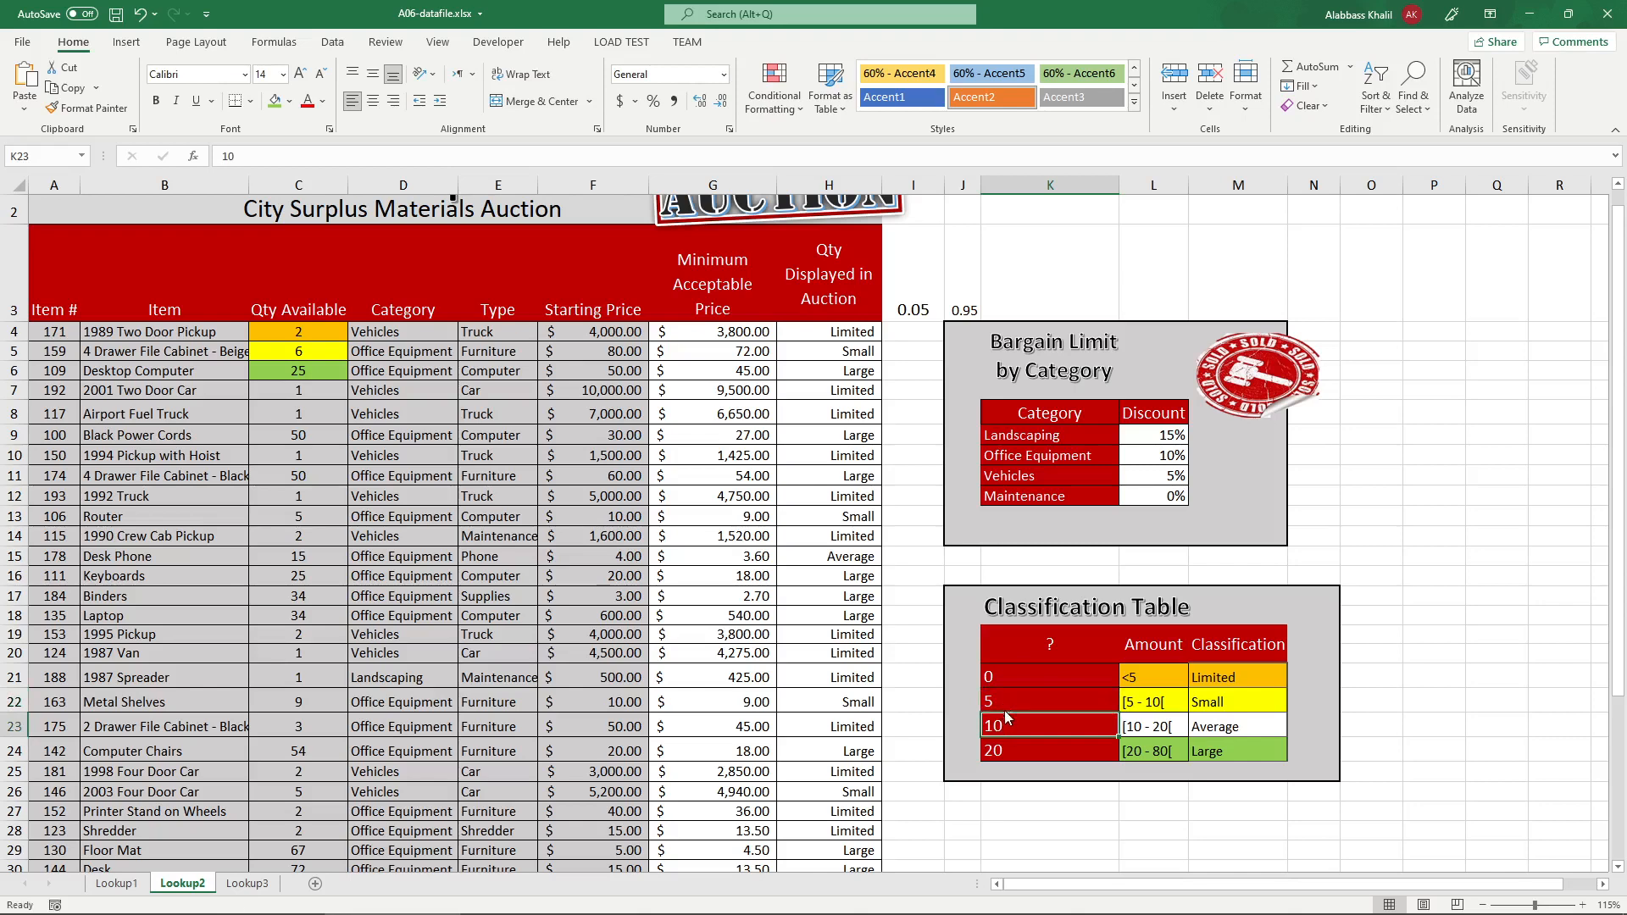
click(1004, 705)
click(1228, 712)
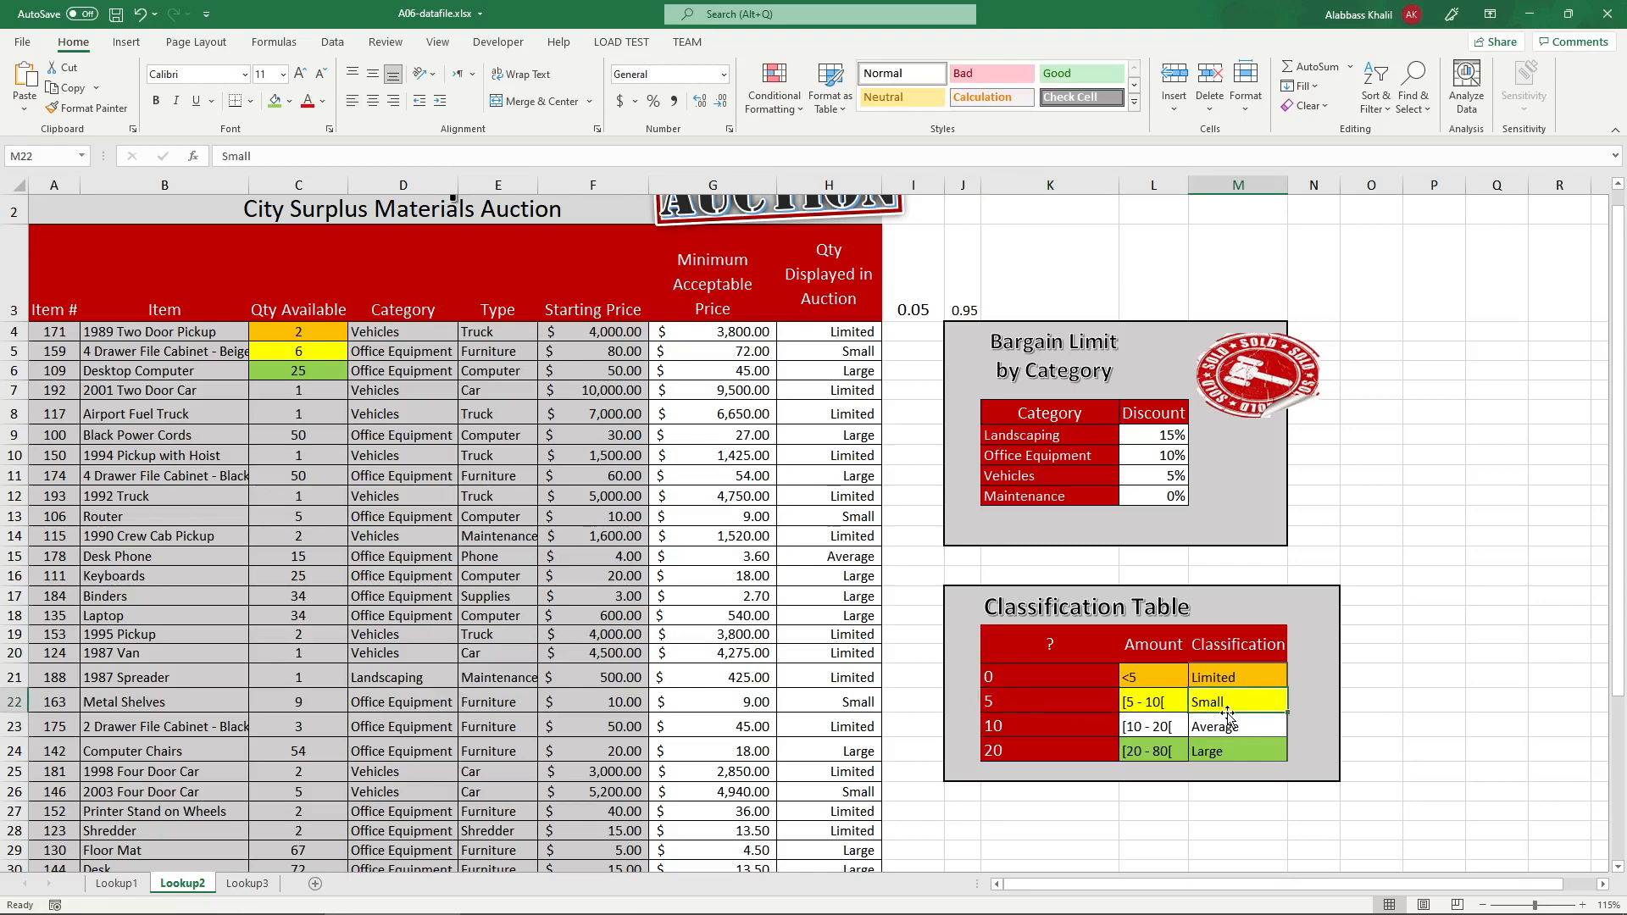
- Trace the Desktop Computer's quantity in C6 down the thresholds K21 to K24 and across row 24 to its range and classification
click(323, 378)
click(1016, 700)
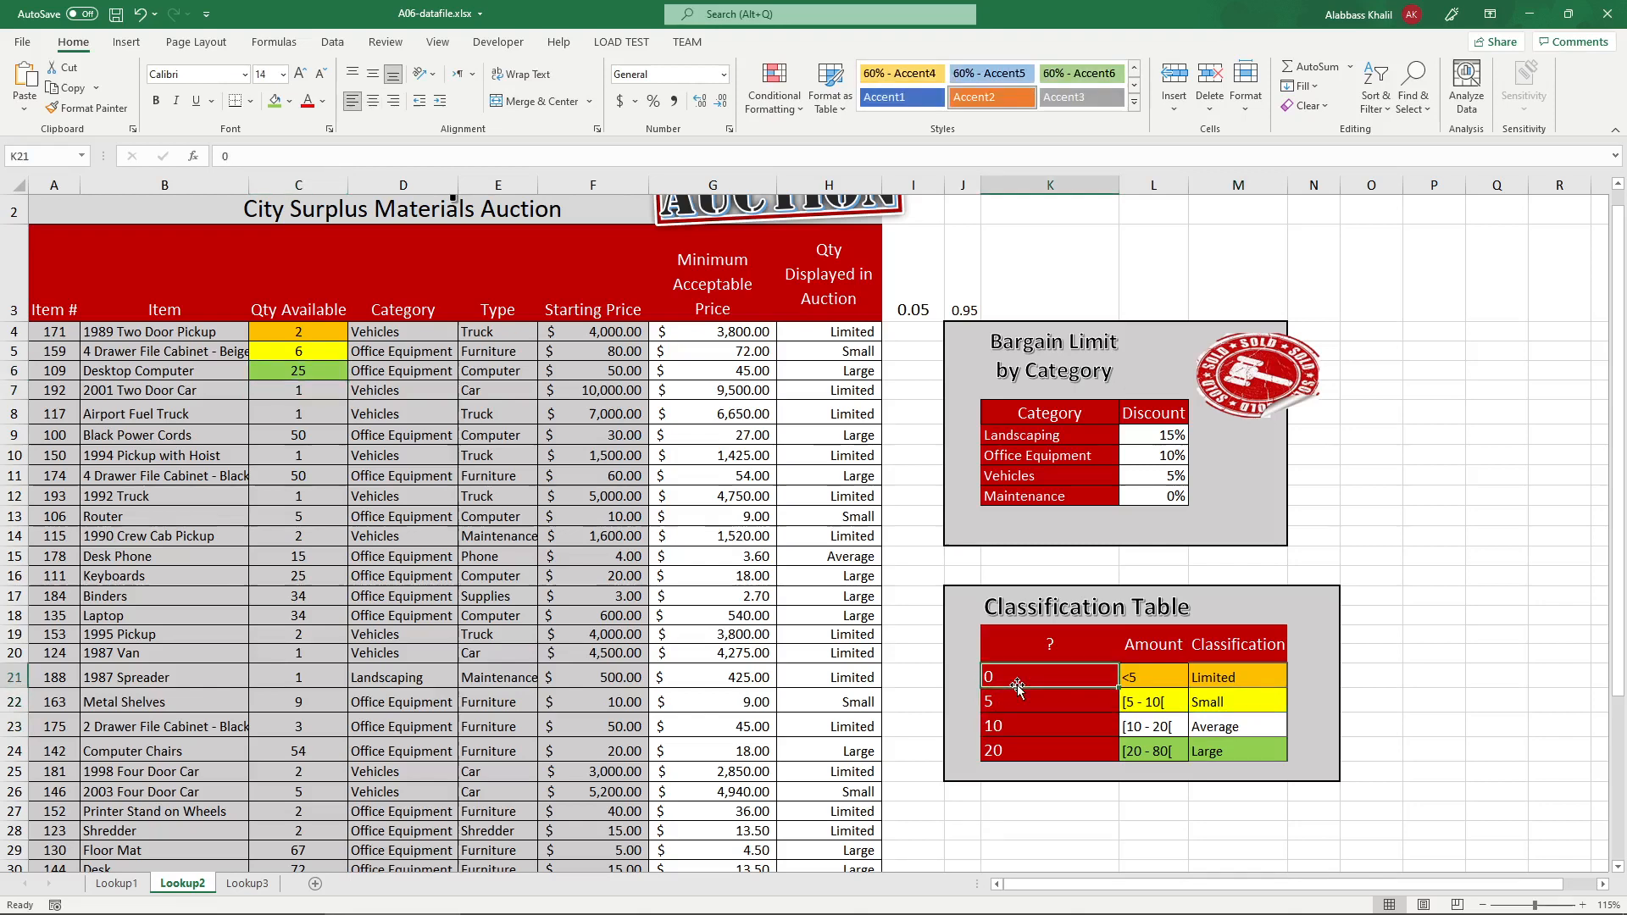
click(1020, 726)
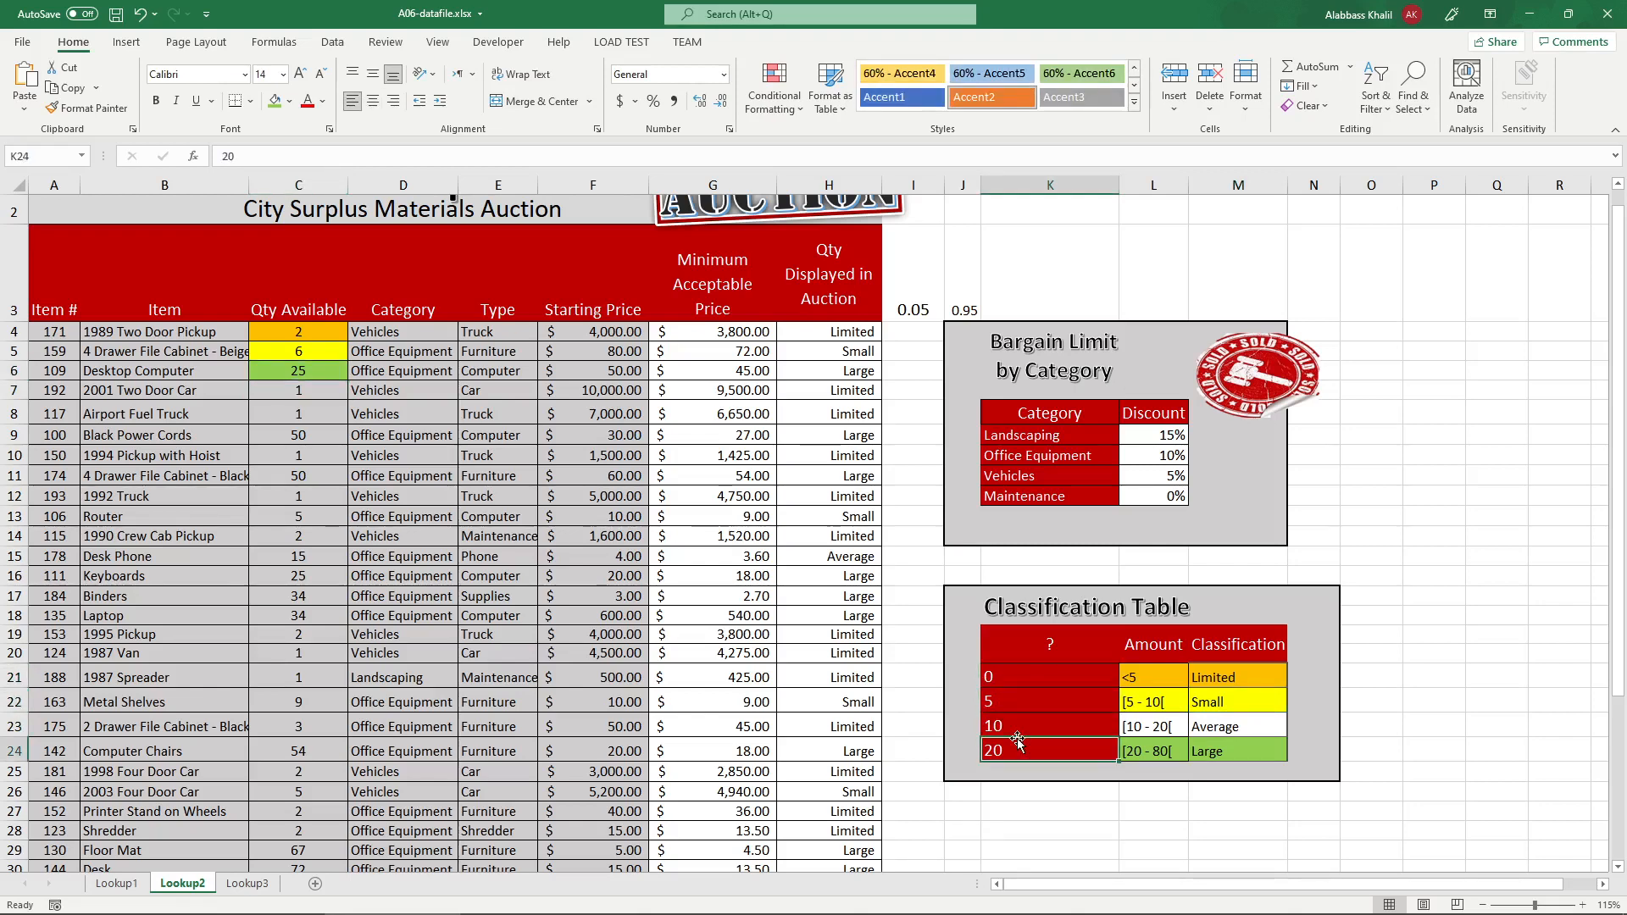
click(1024, 751)
drag(1022, 772, 1033, 847)
drag(1238, 751, 927, 750)
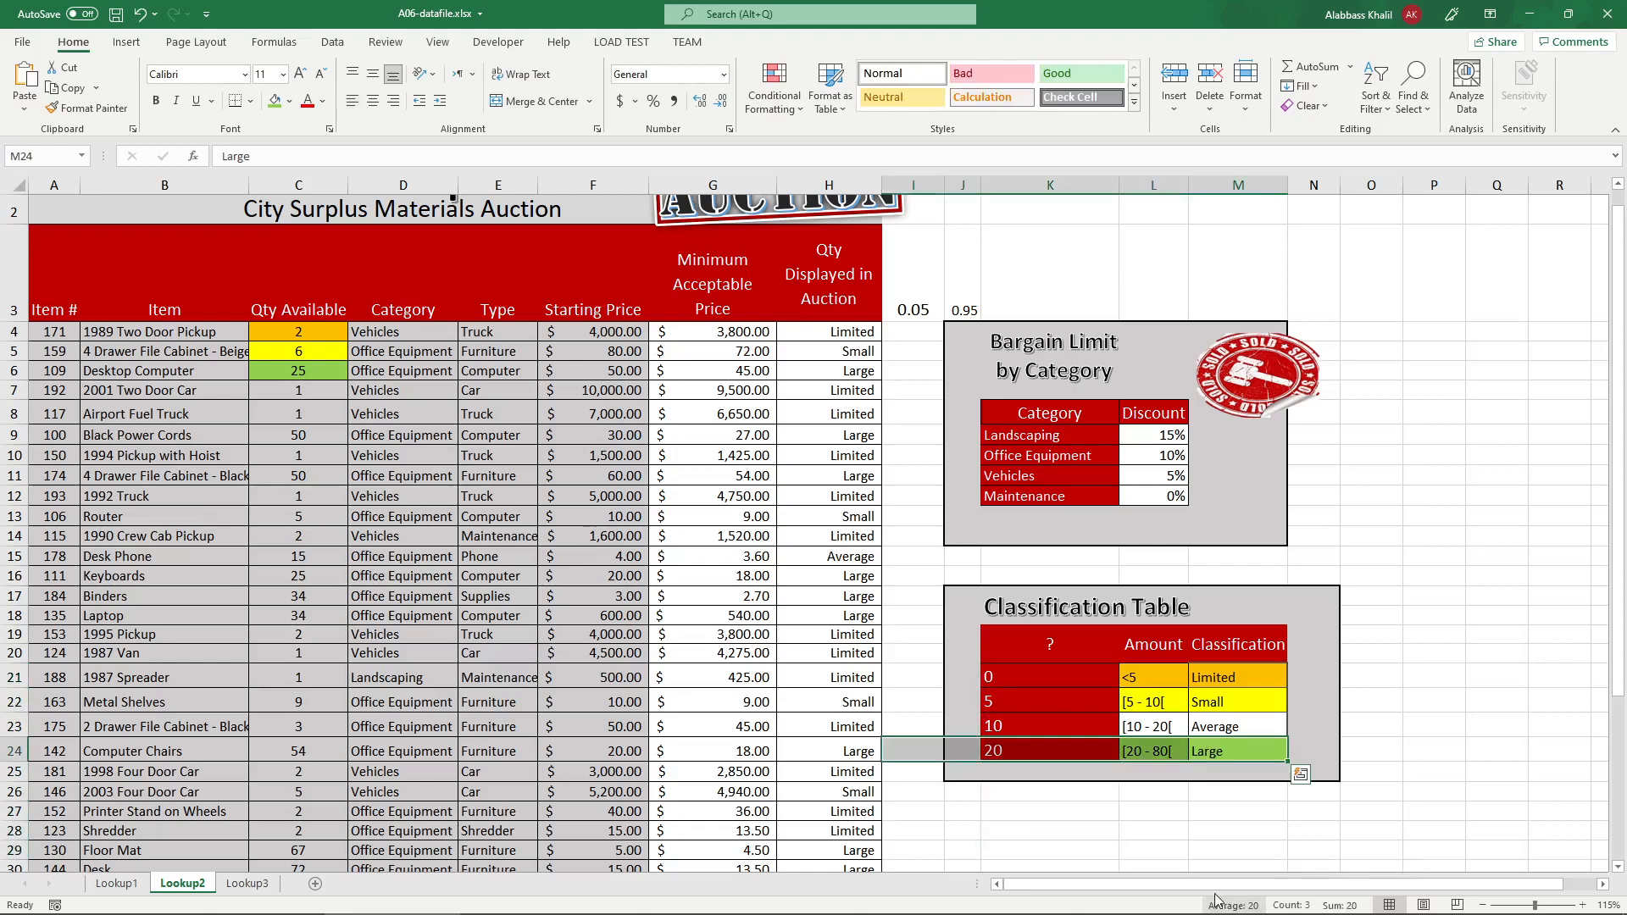
click(1218, 905)
click(1397, 746)
click(1303, 754)
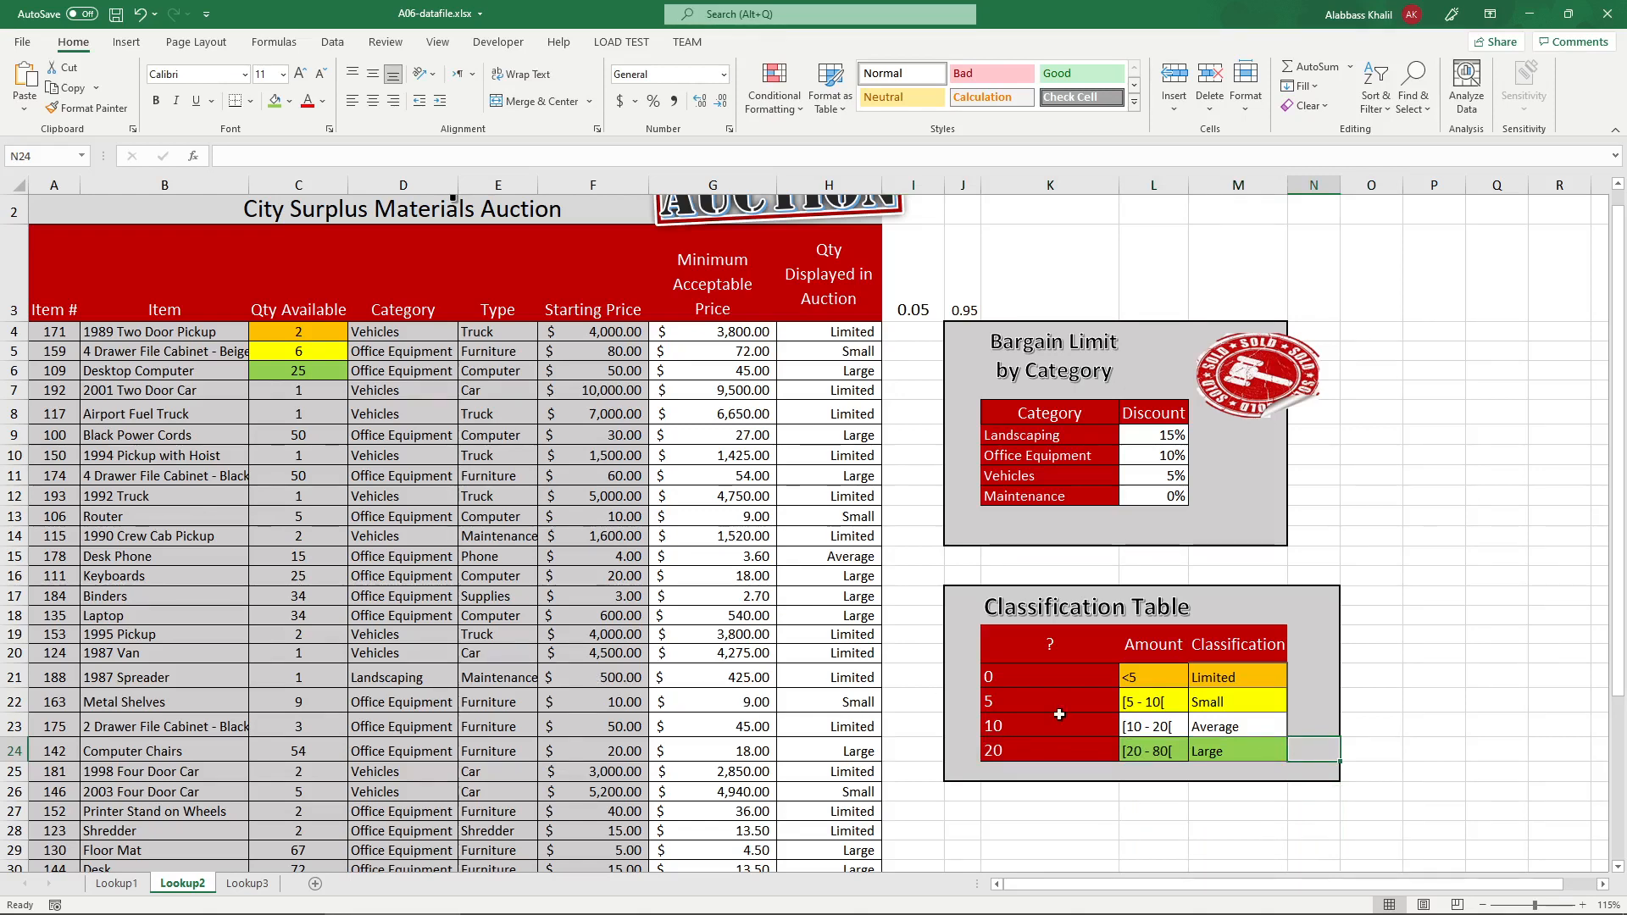
click(1049, 678)
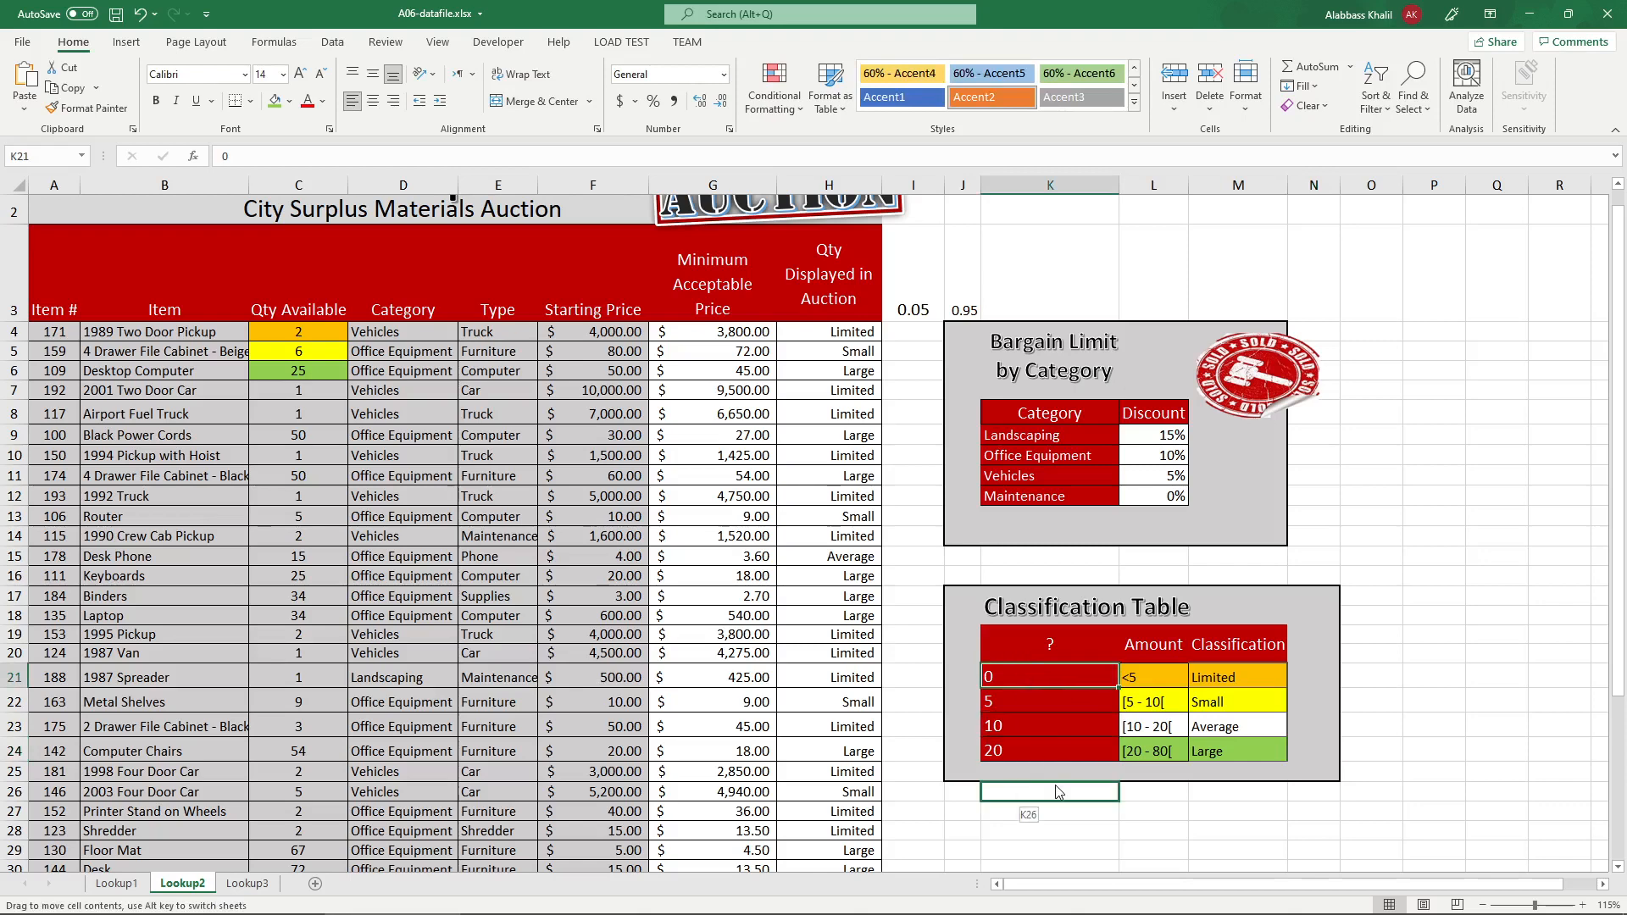
click(1157, 744)
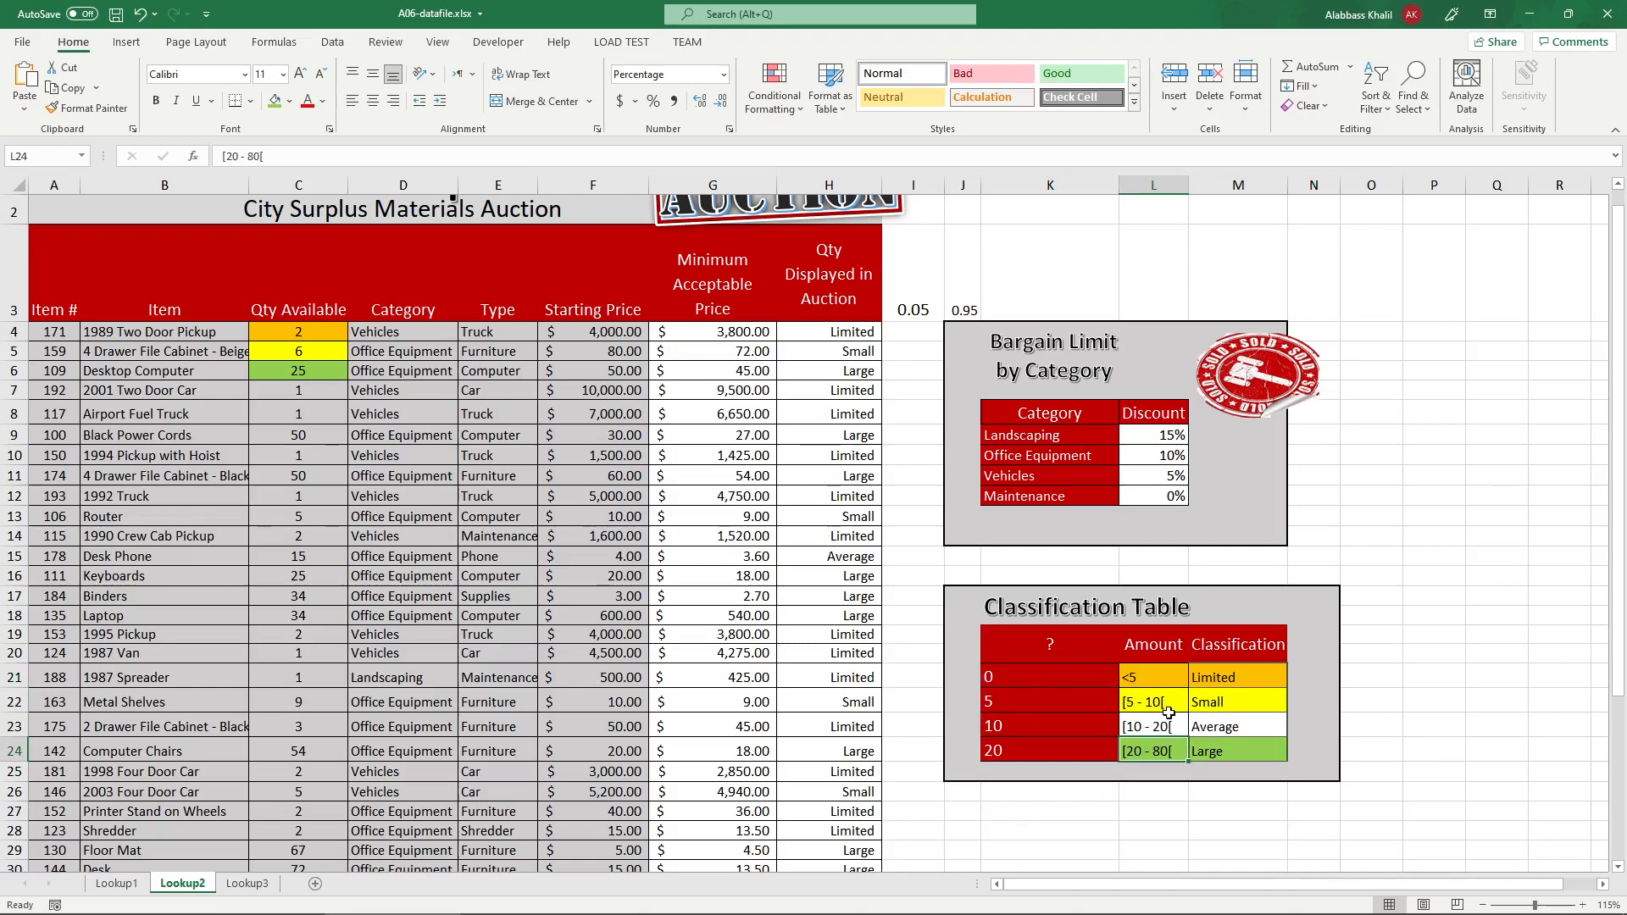
- Compare the exact-match VLOOKUP in G4 with the approximate-match VLOOKUP in H4, discarding any edits, and select the threshold and range cells K21:L24
double_click(743, 335)
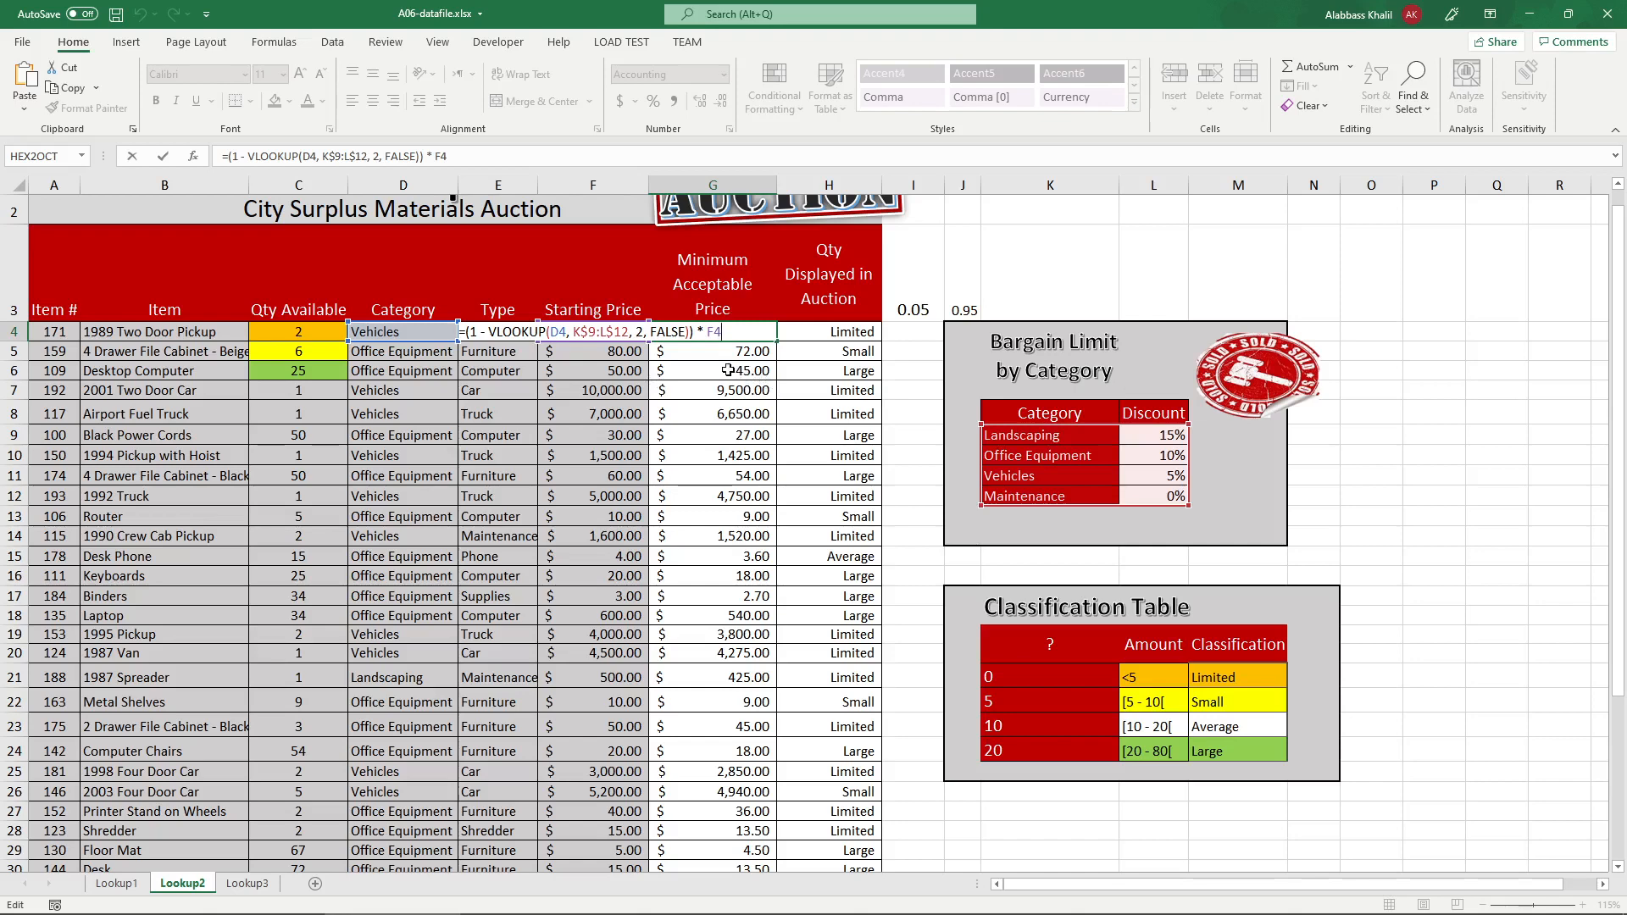
double_click(809, 333)
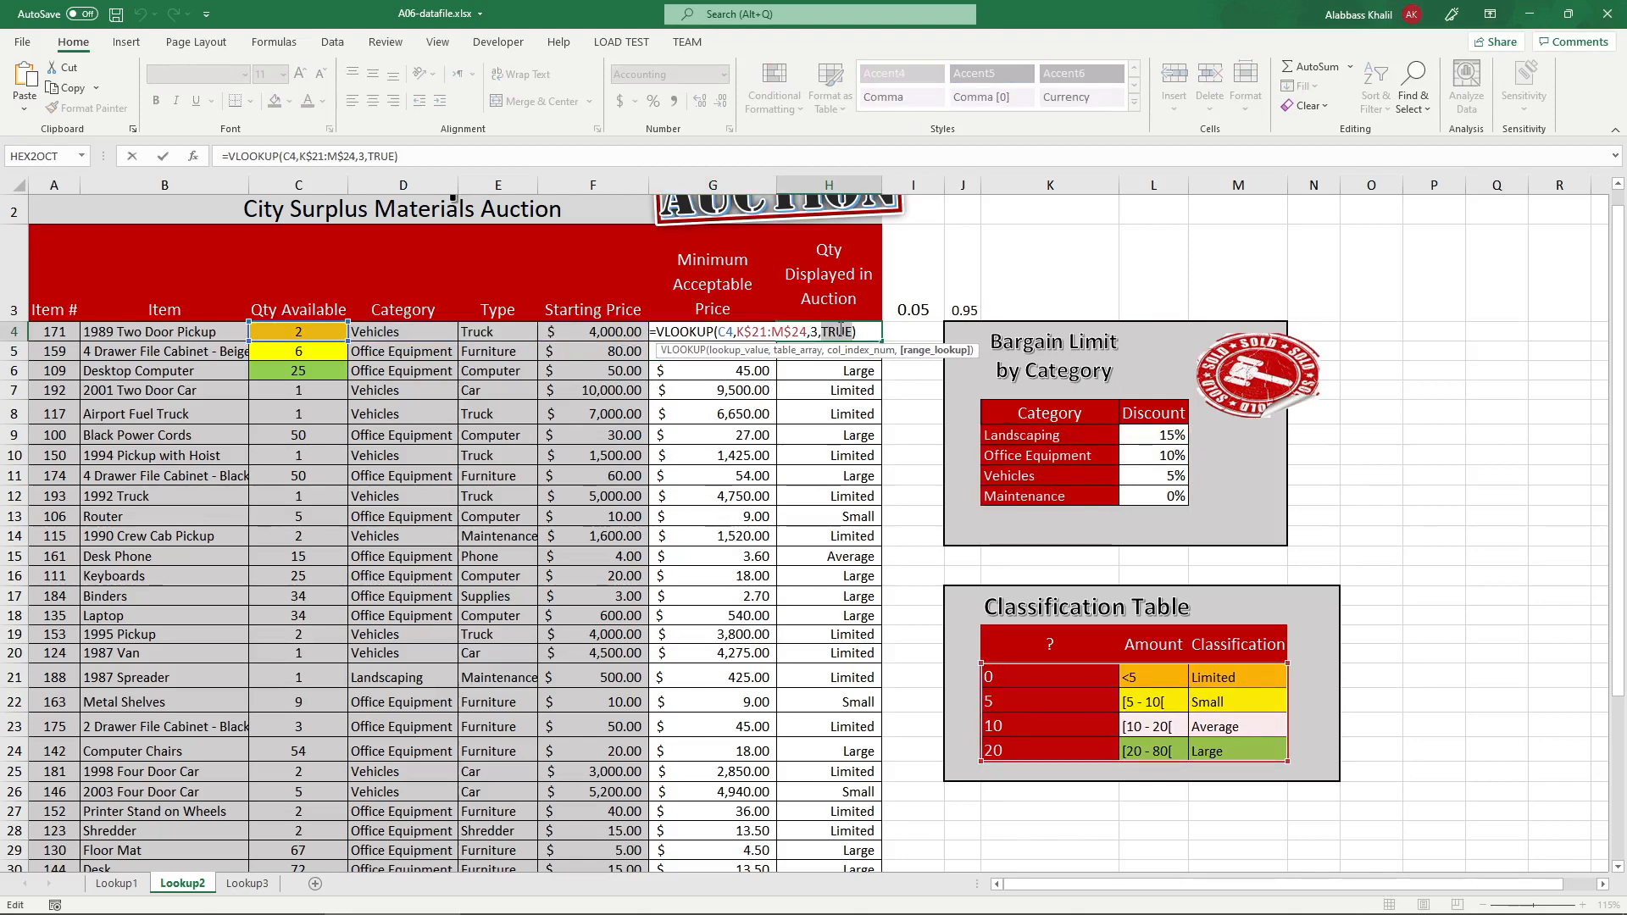
click(788, 388)
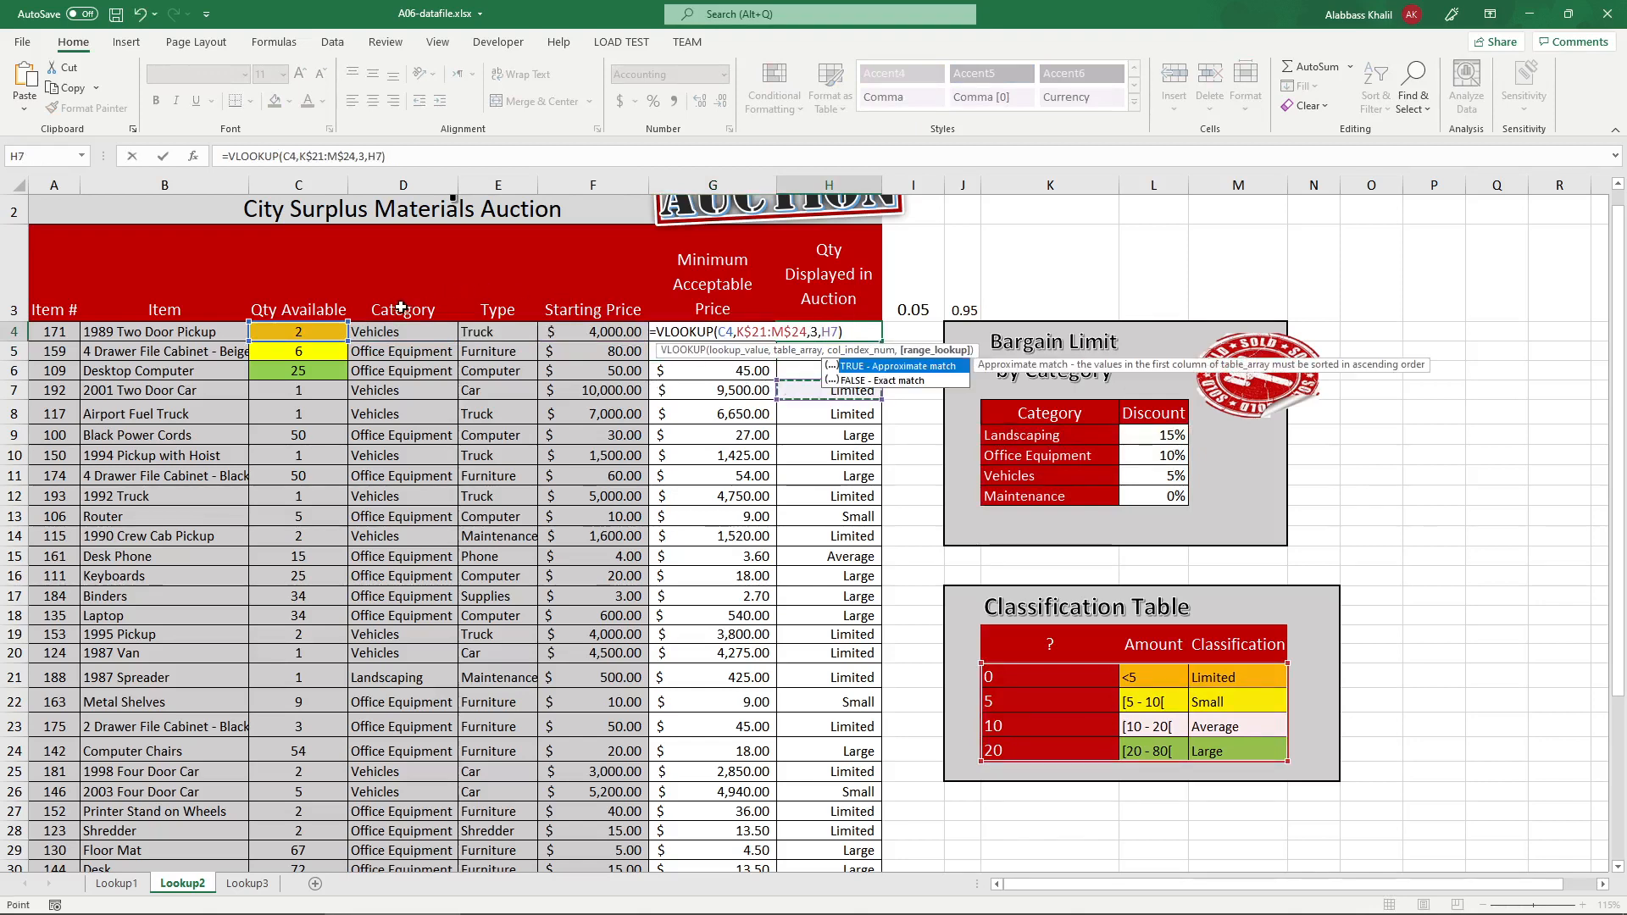
click(326, 335)
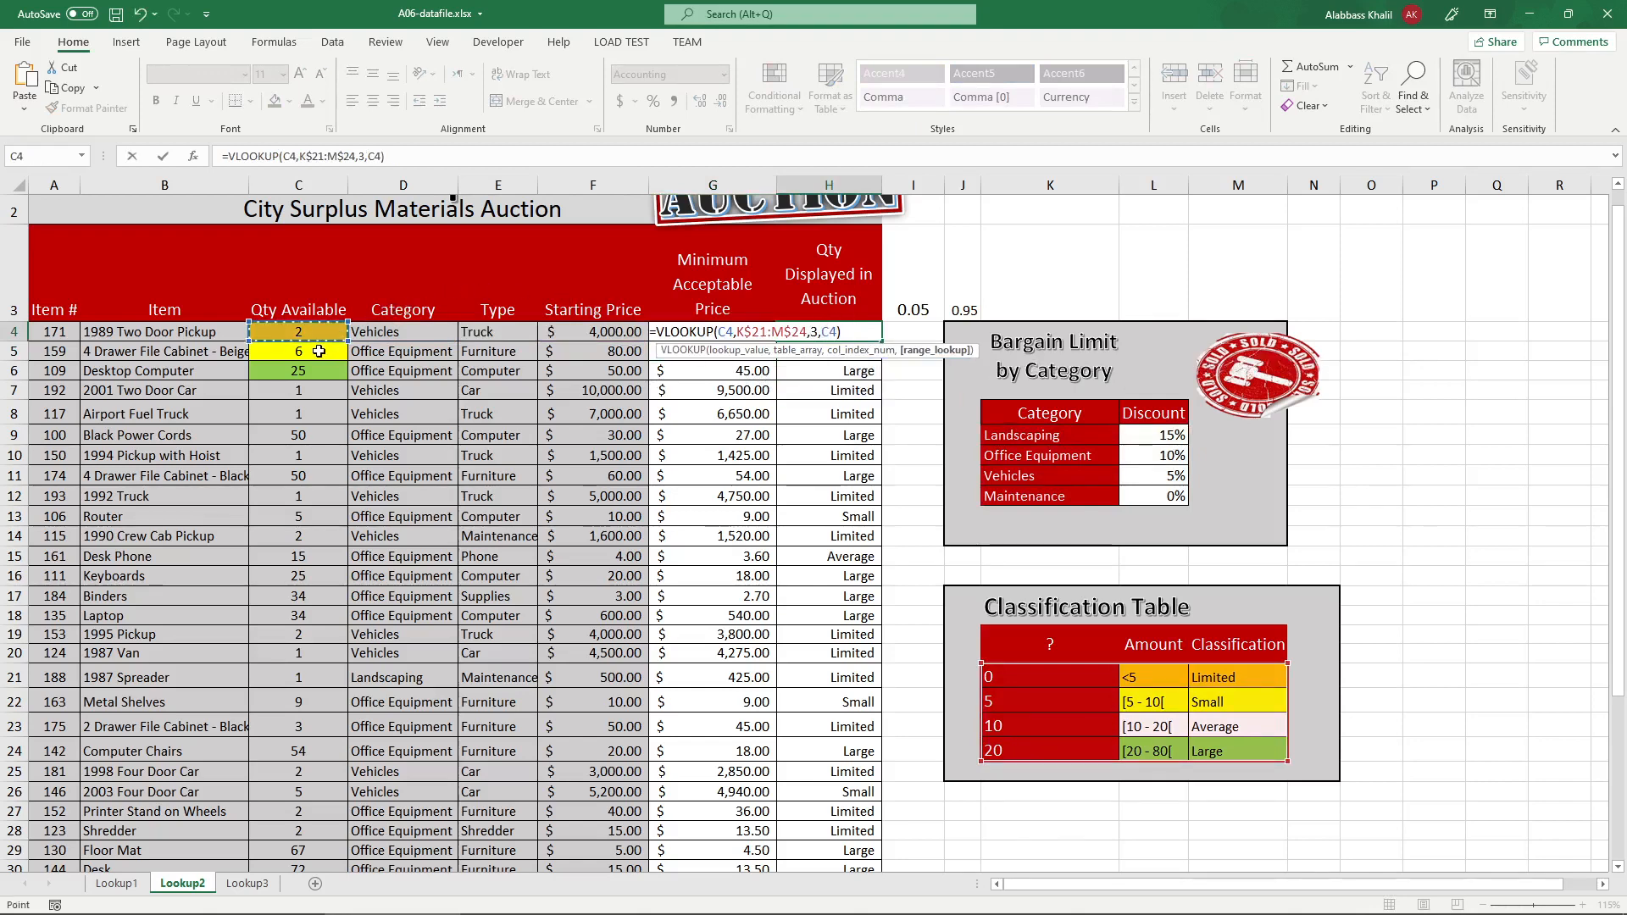
key(Escape)
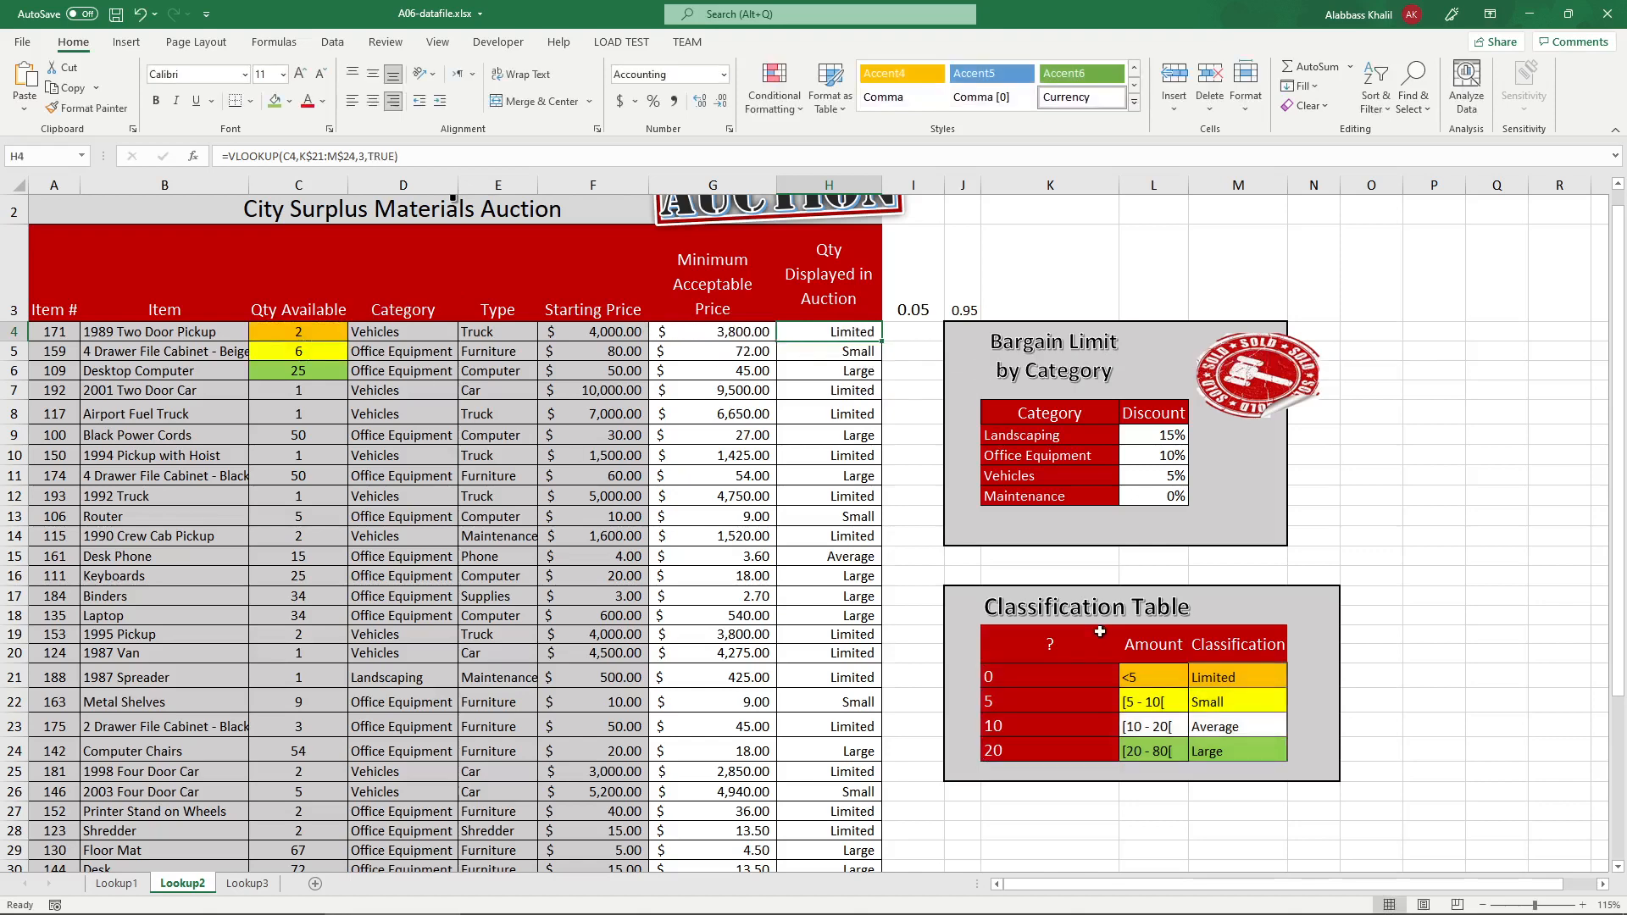
drag(1023, 674, 1153, 751)
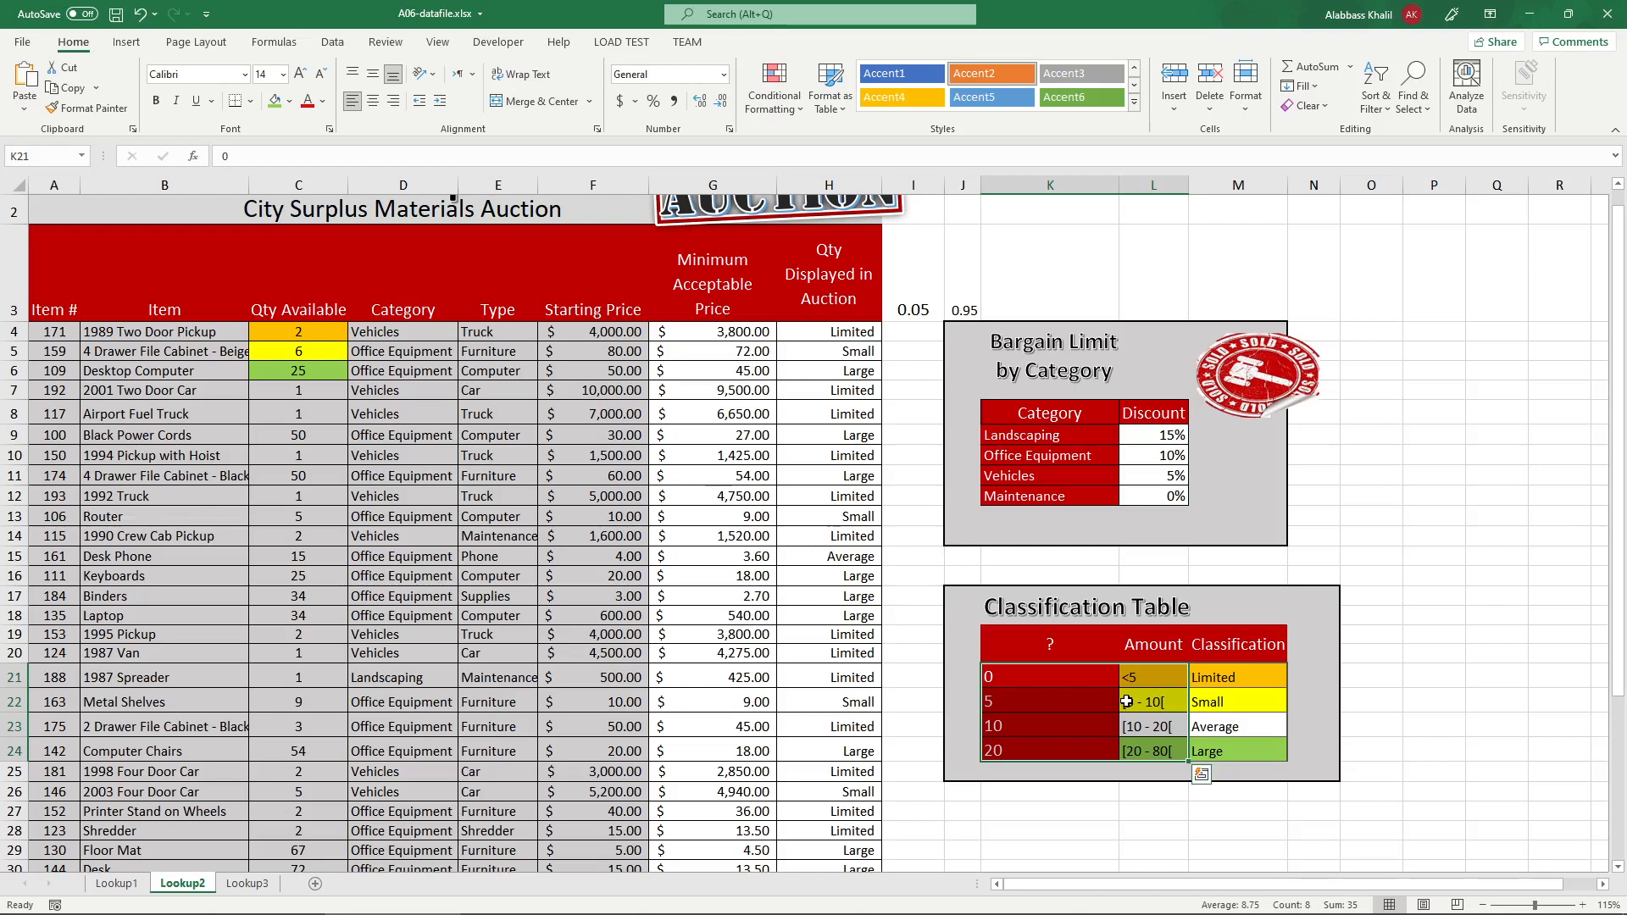
- Review the text lookup value "Router" in the exact-match VLOOKUP in J10 on Lookup1, keeping the formula as it is
click(1155, 701)
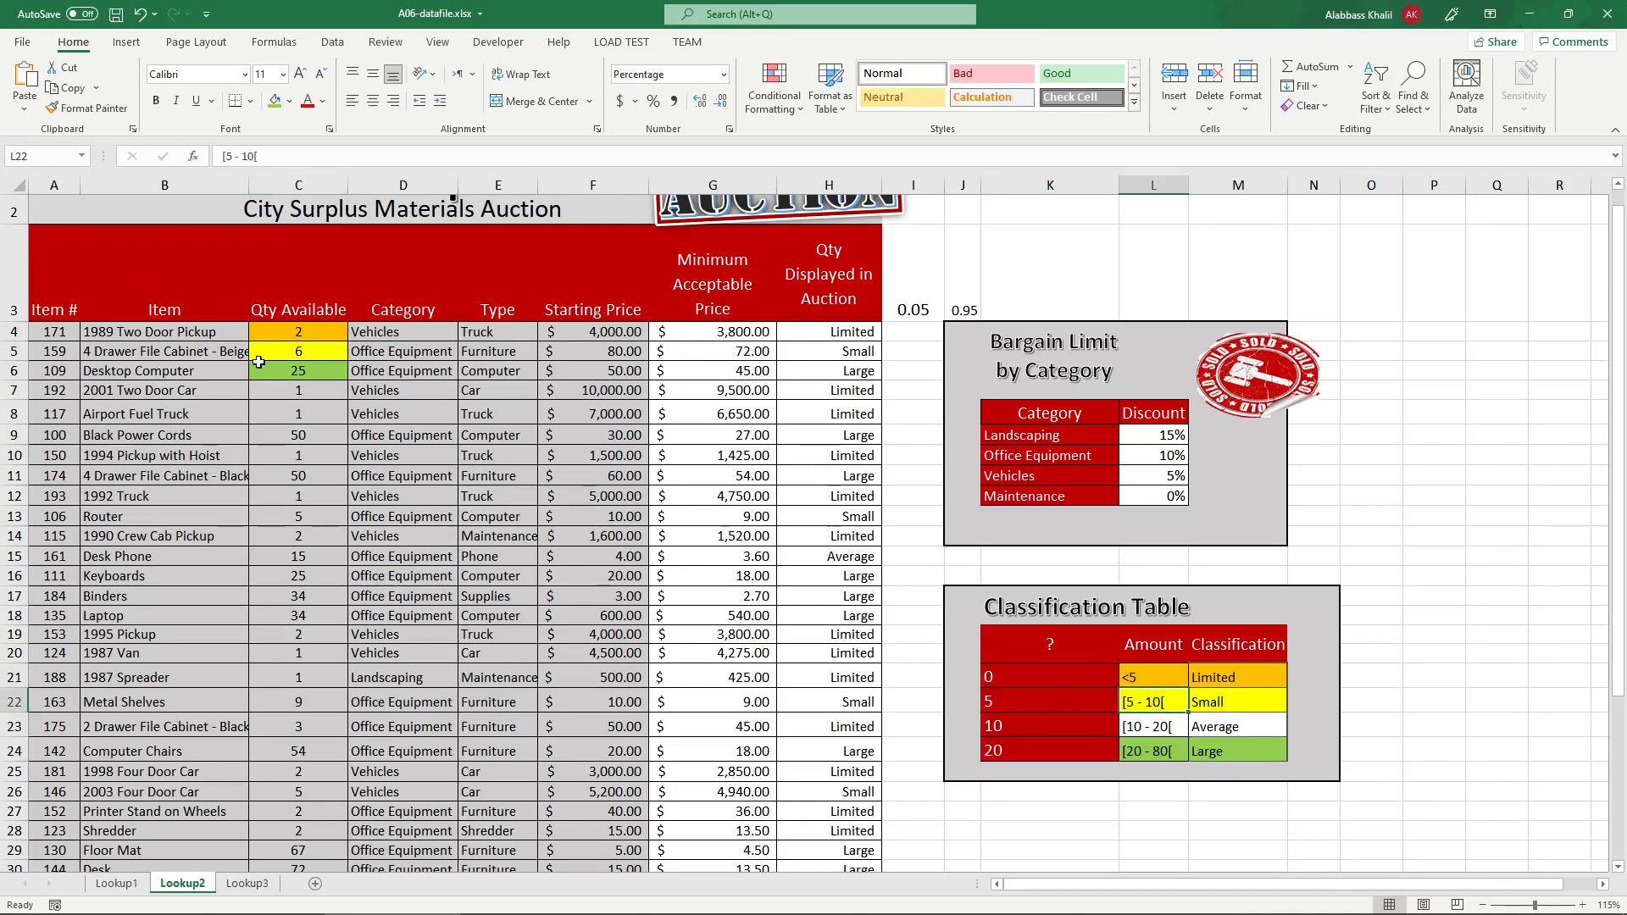
click(118, 885)
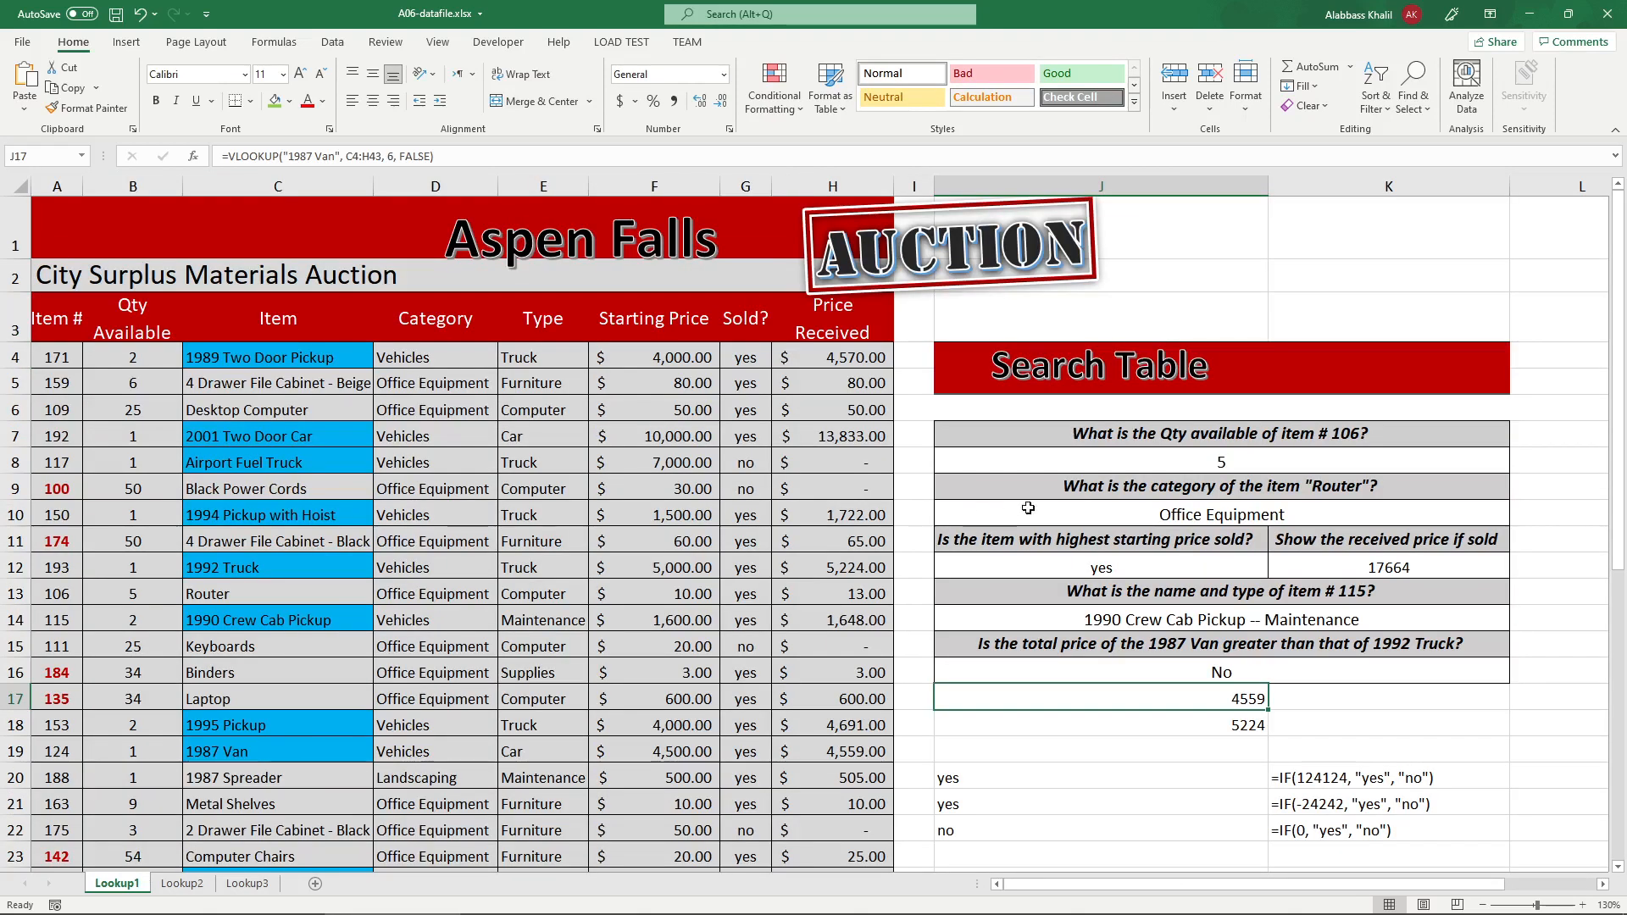
double_click(1165, 515)
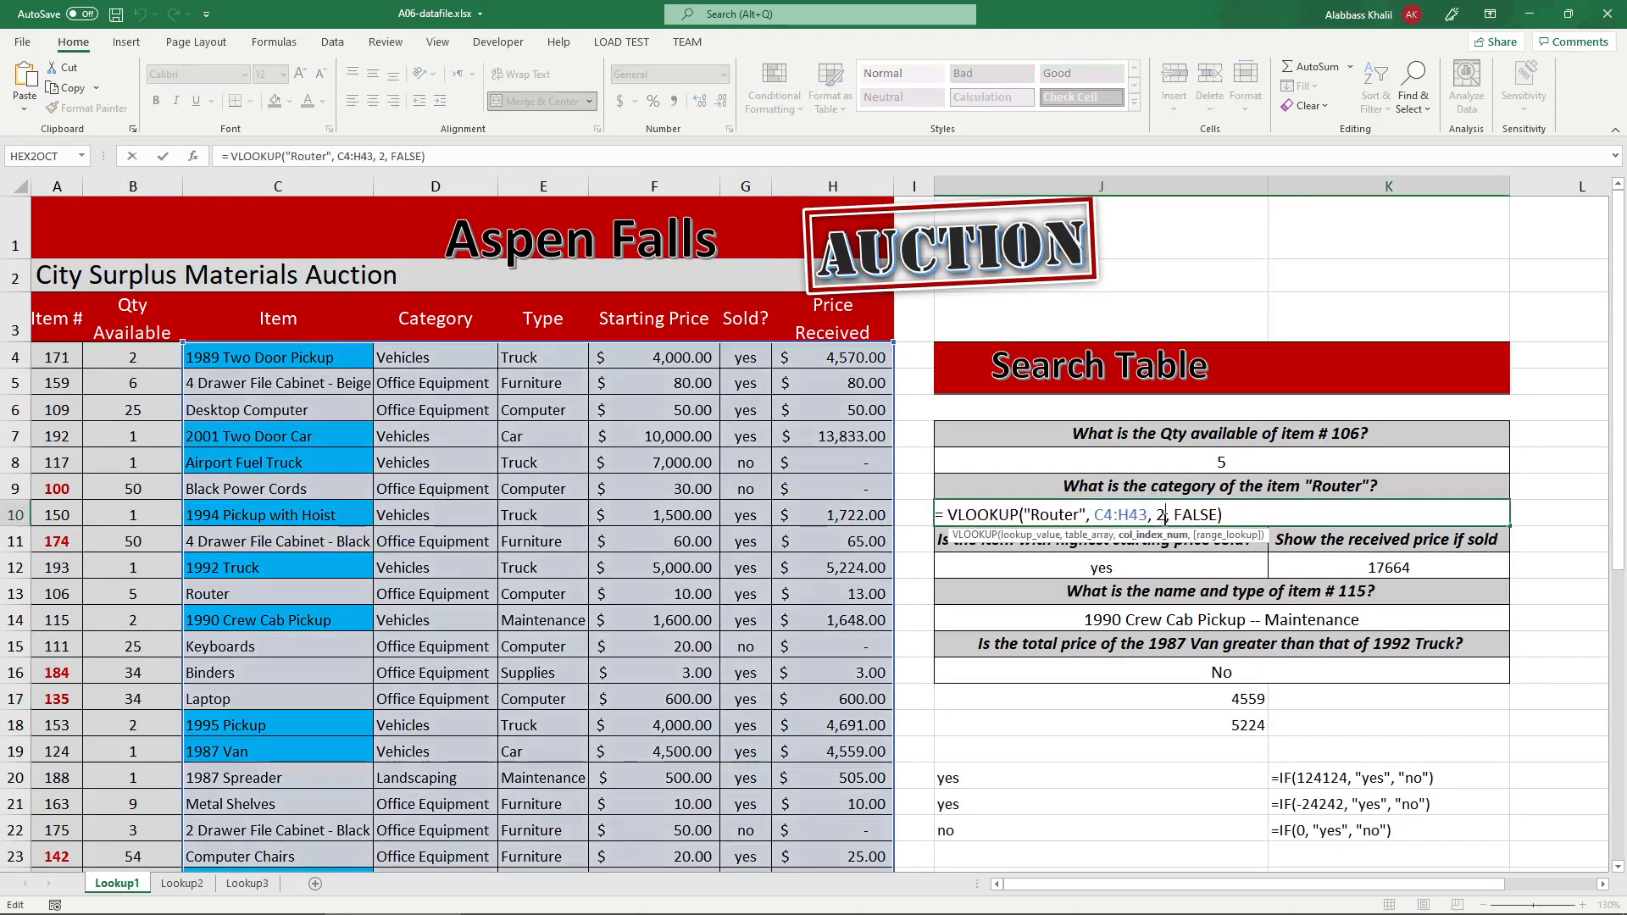
double_click(1068, 516)
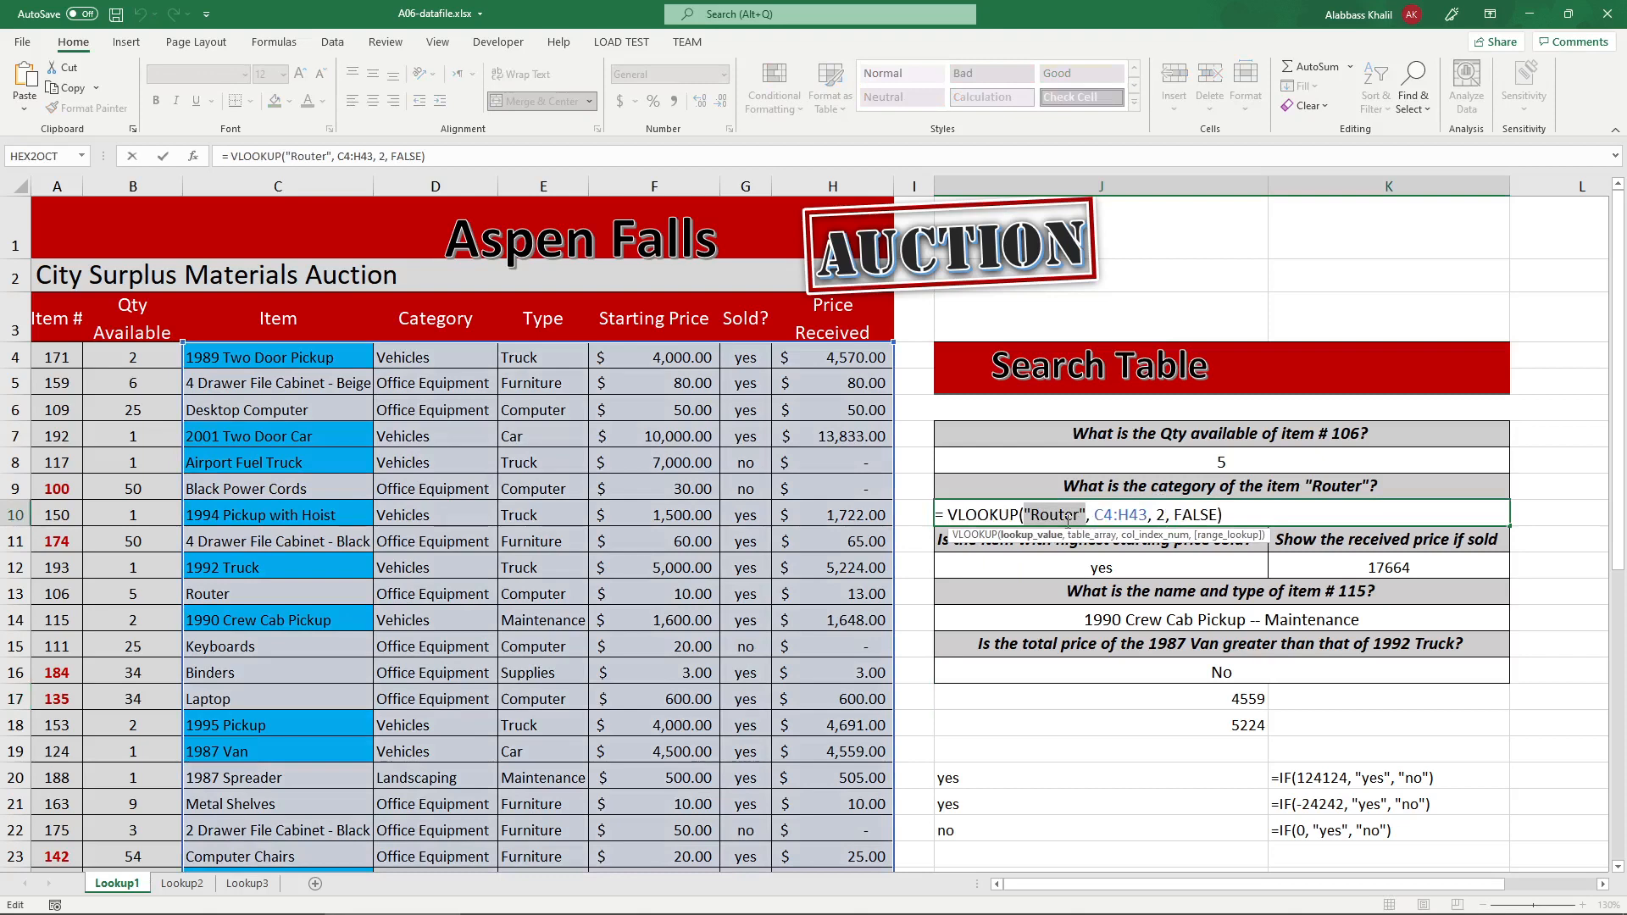
key(Return)
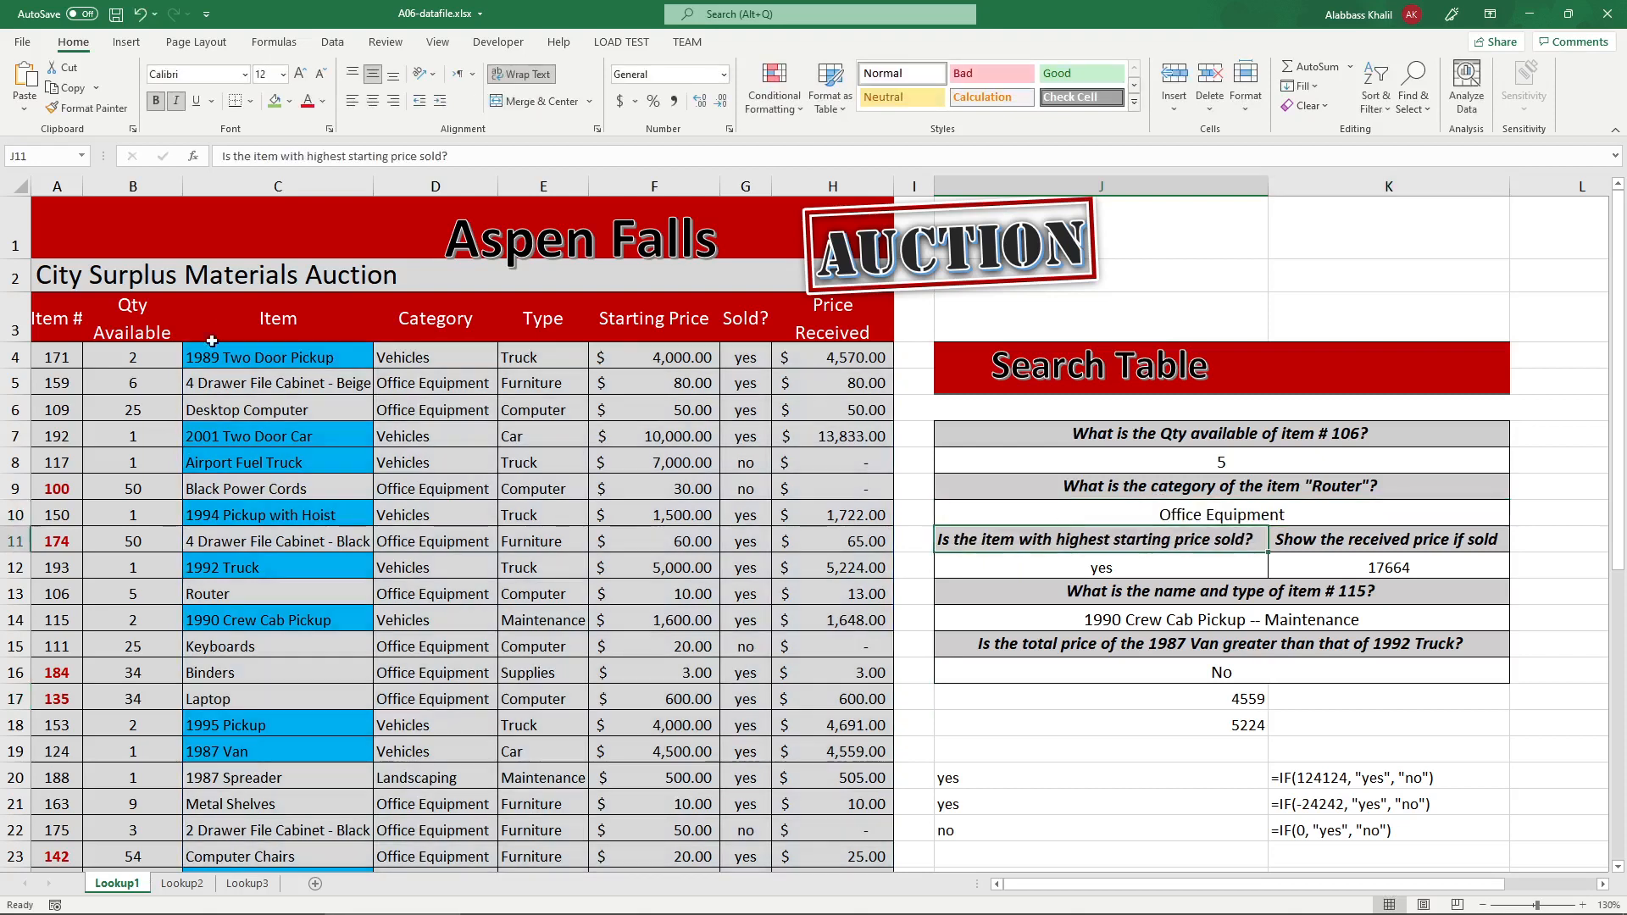
- Compare the item names in column C of Lookup1 with the numeric threshold column K21:K24 of Lookup2's Classification Table
drag(238, 373, 266, 520)
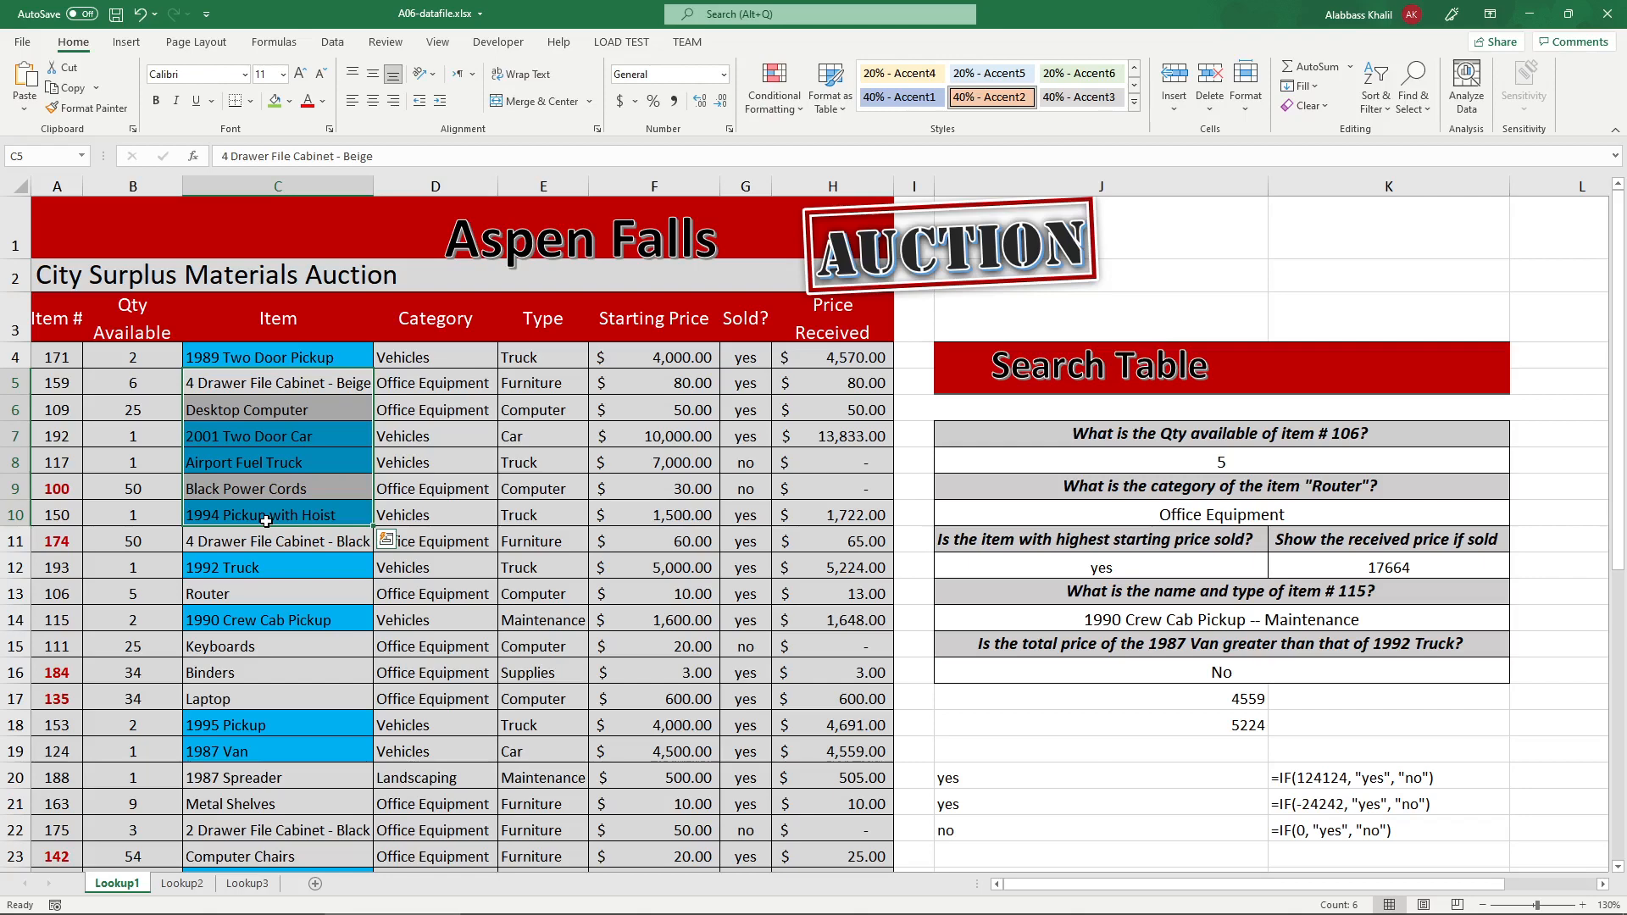
drag(263, 357, 361, 823)
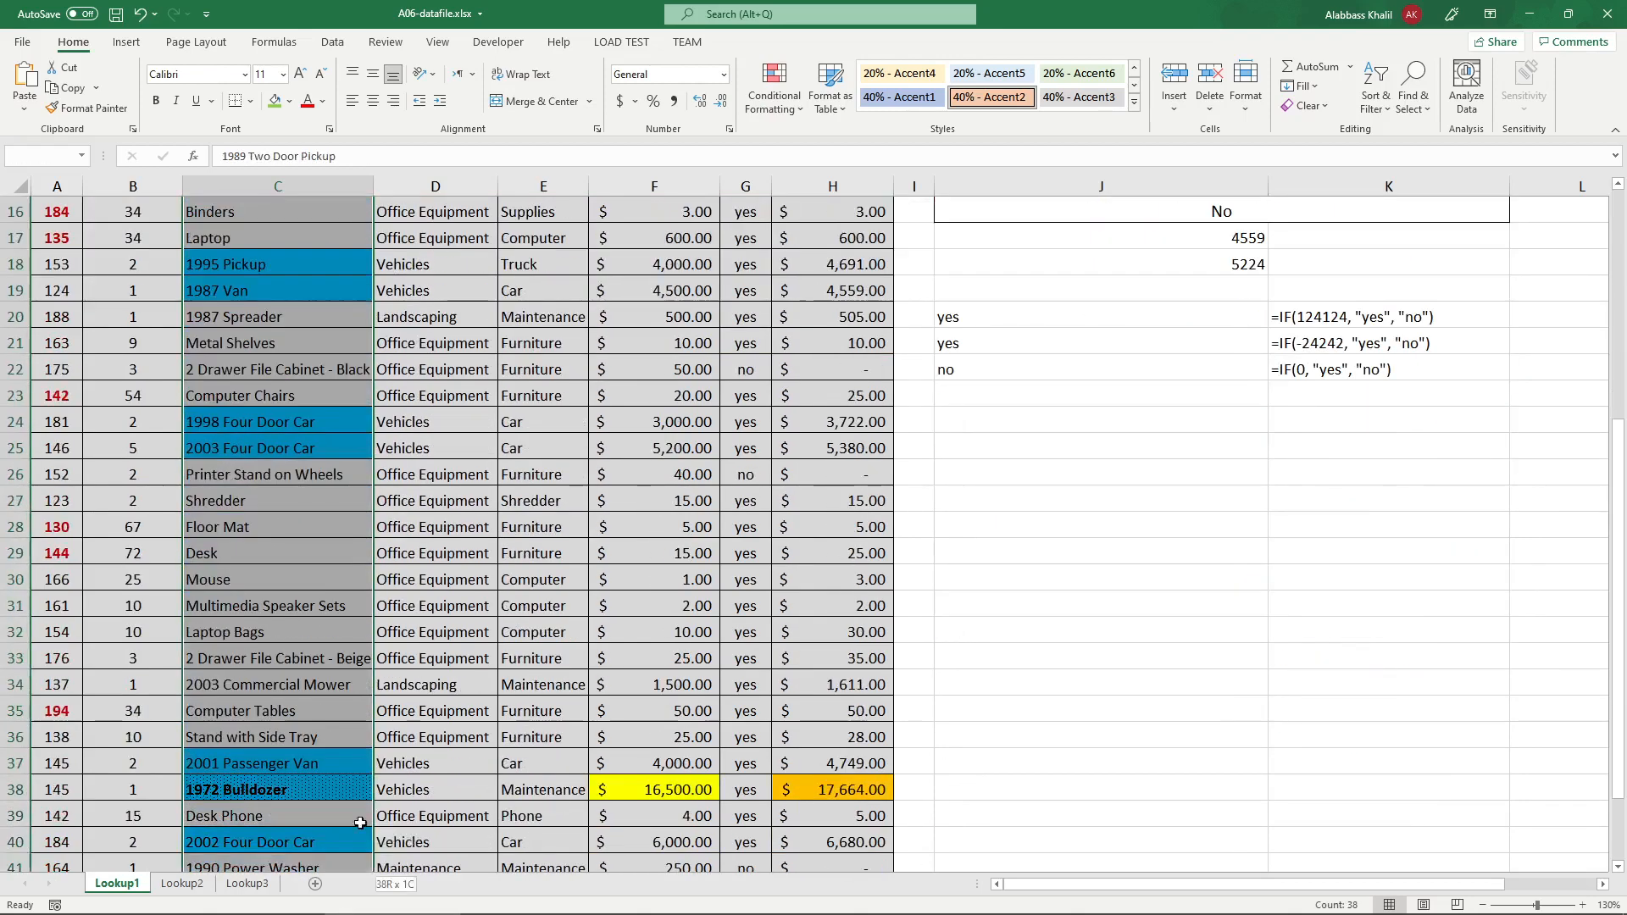
scroll(453, 518, up, 5)
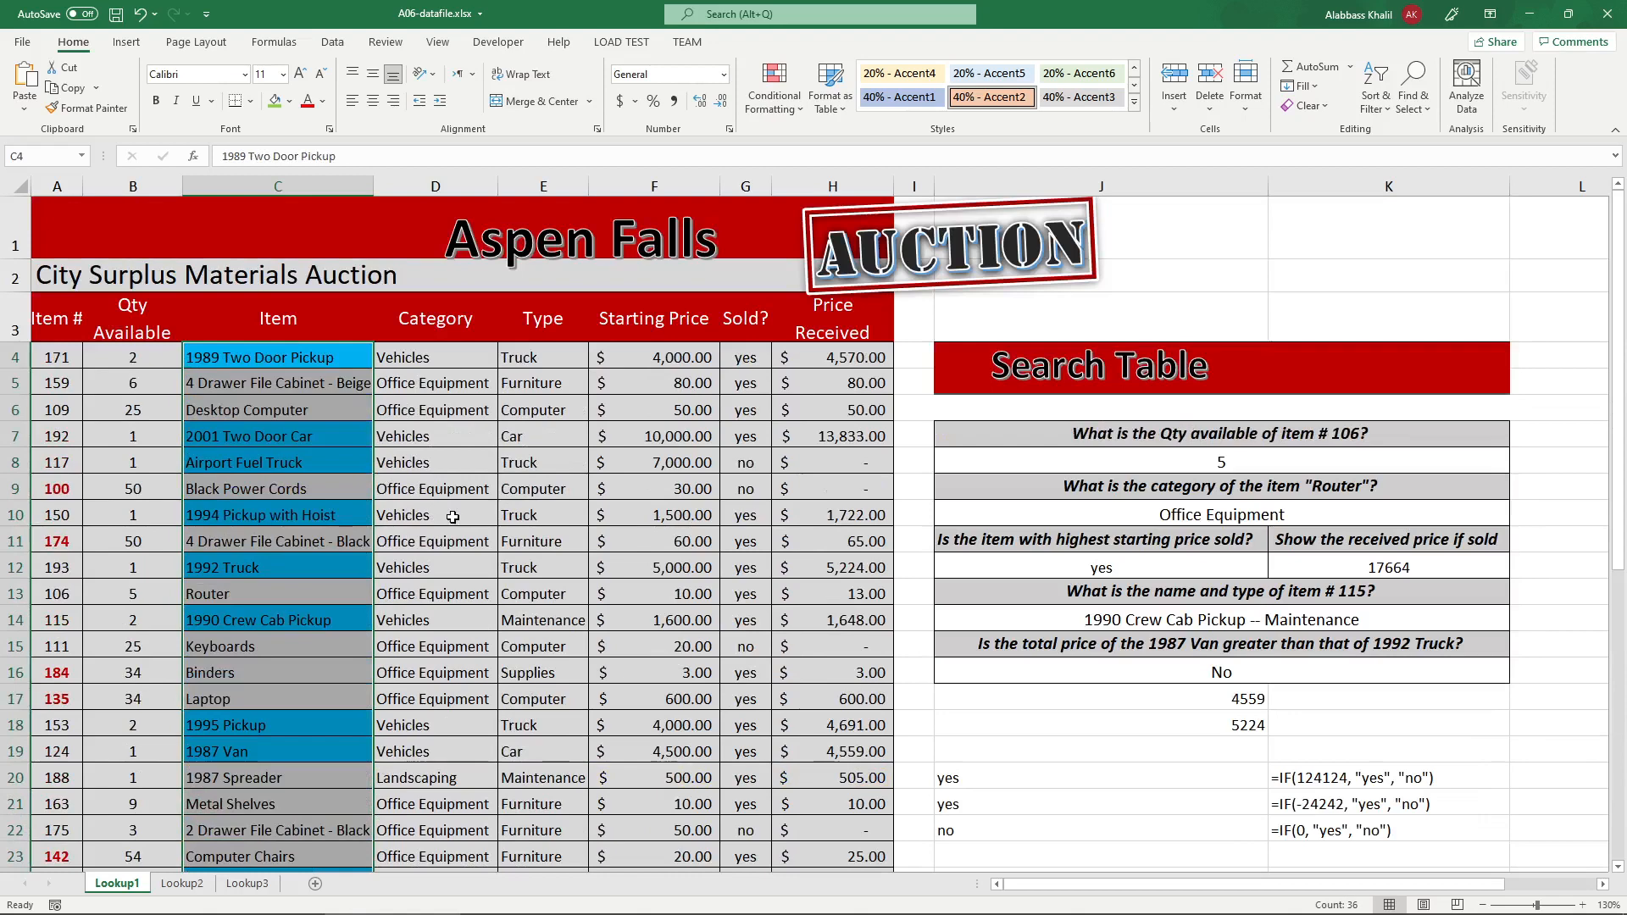
click(183, 884)
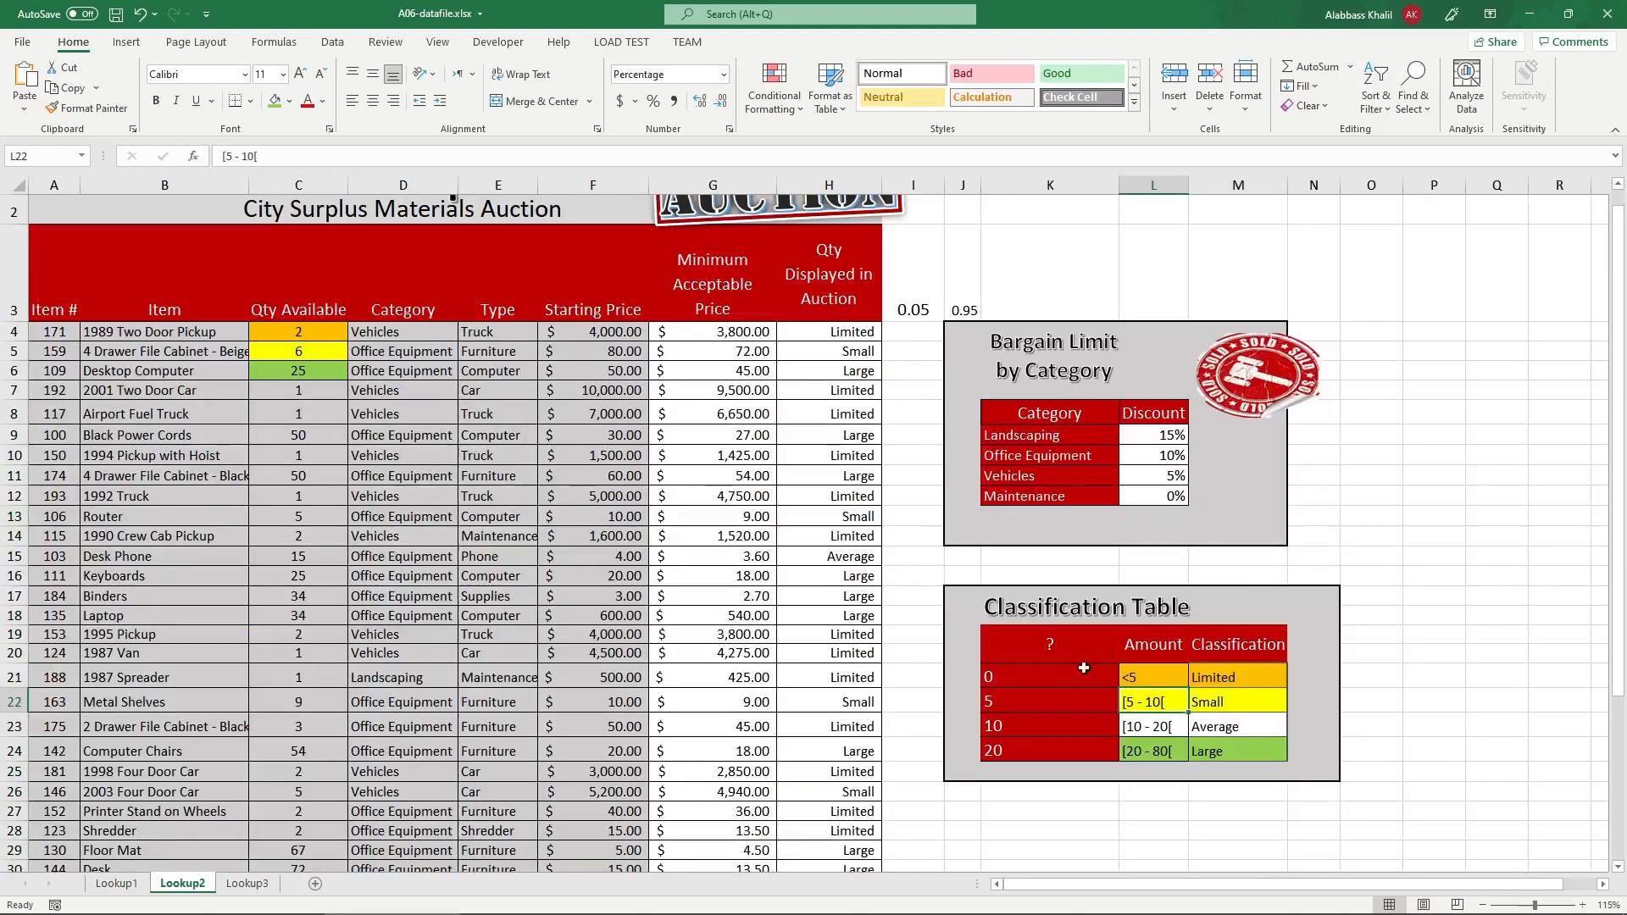
drag(1065, 670, 1066, 763)
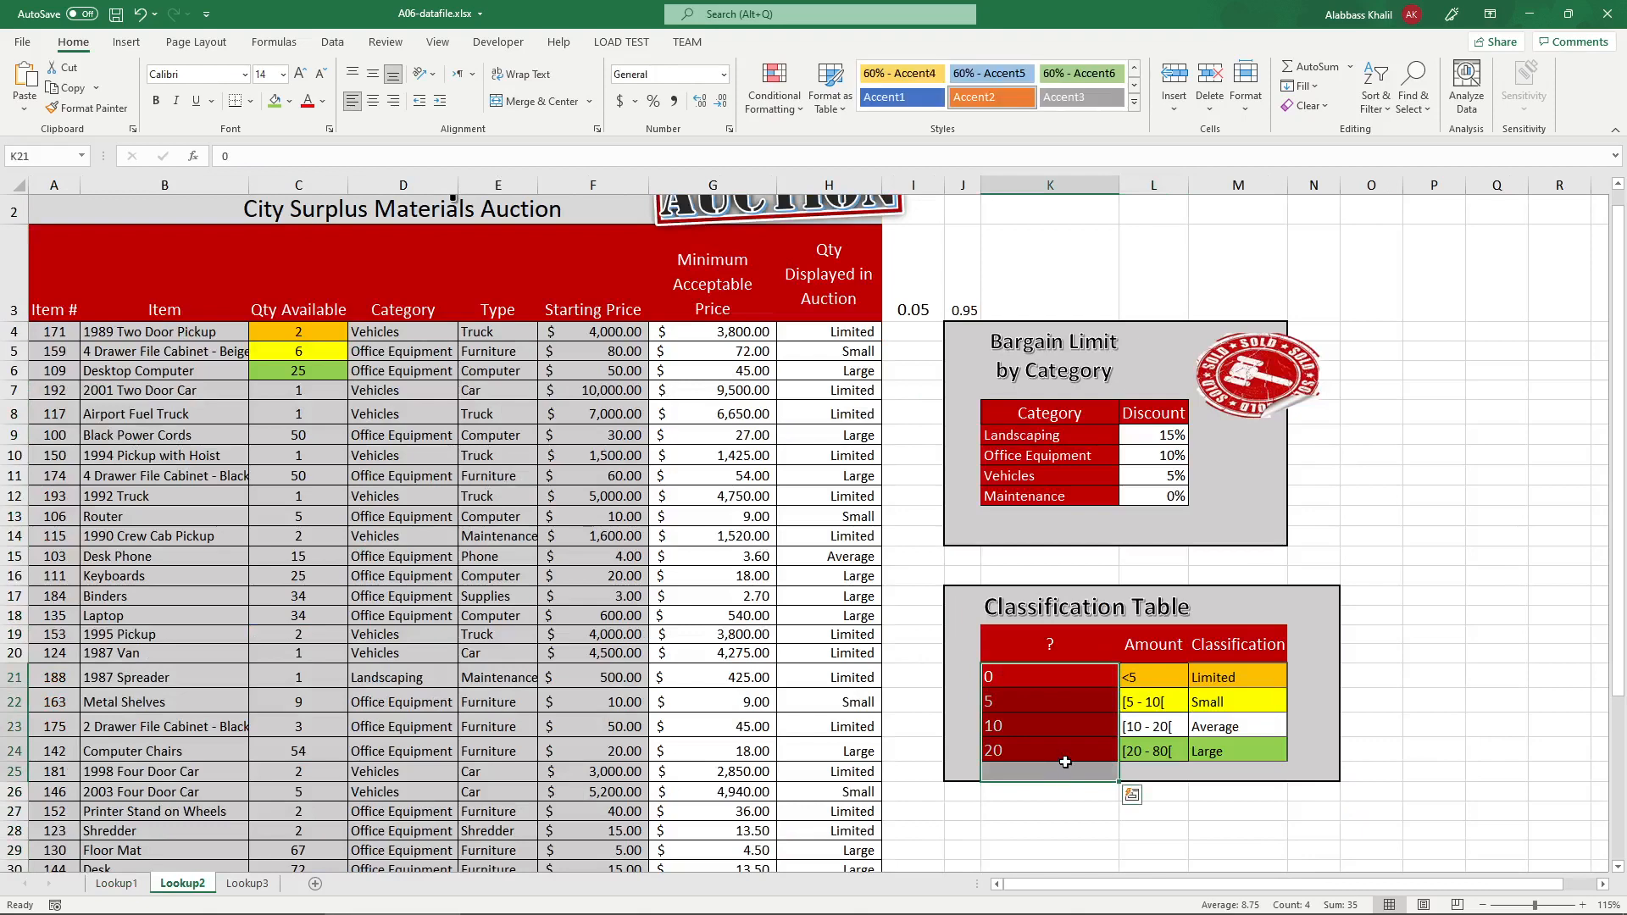
- Open Lookup3, switch to the PDF instructions in Acrobat Reader, and mark the Exercise Four heading and question 13 with freehand lines
click(248, 884)
mouse_move(646, 906)
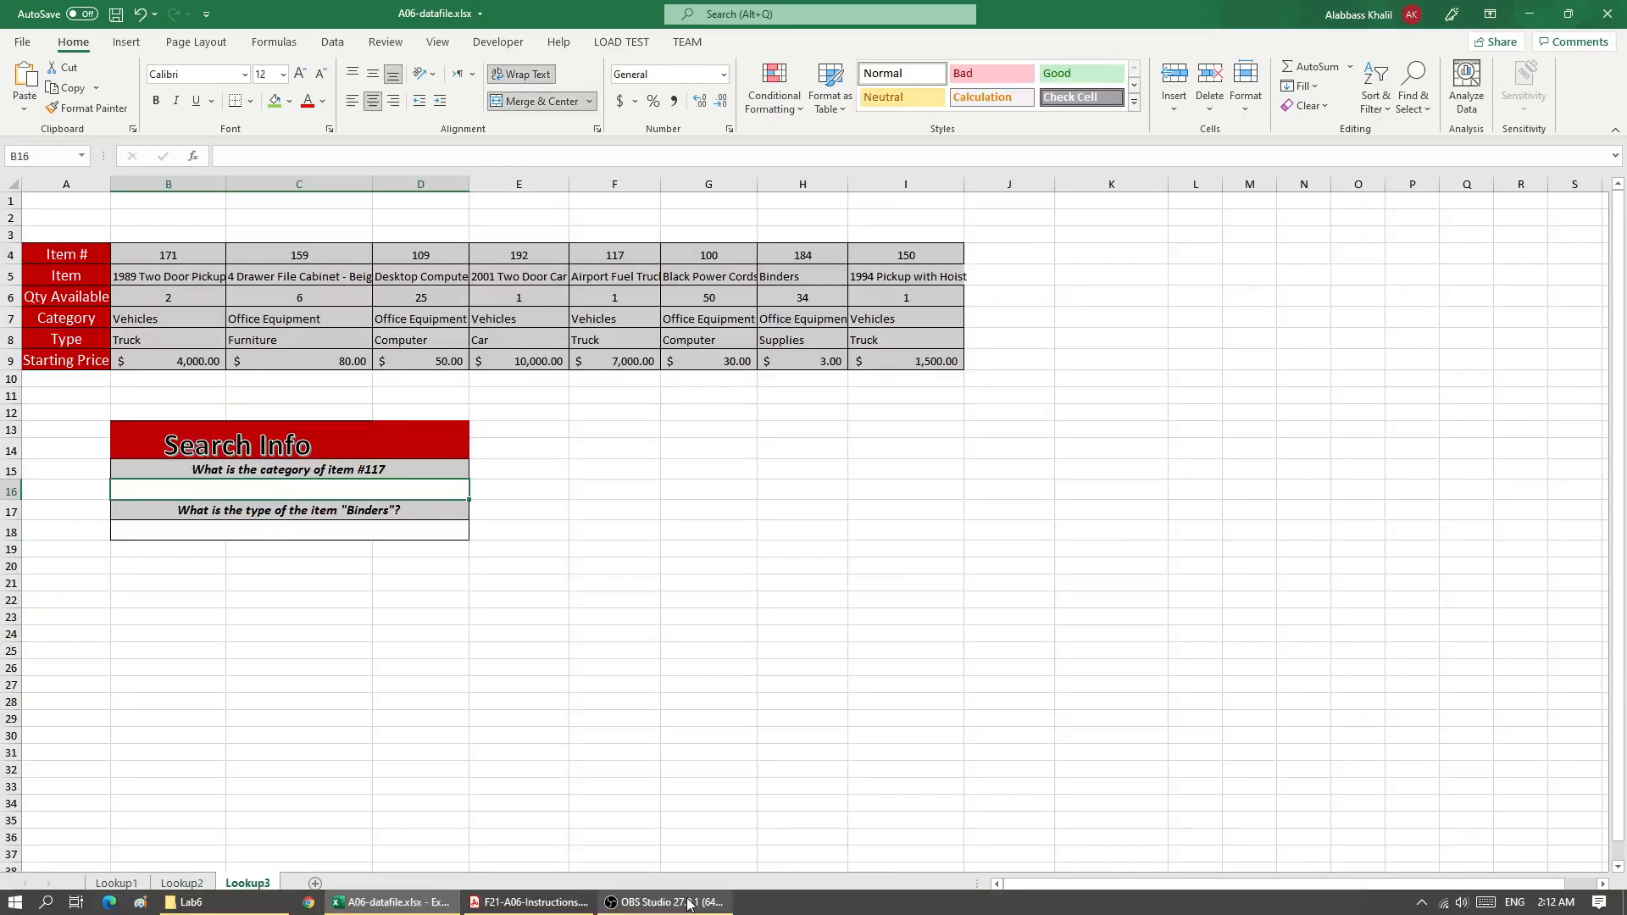
click(540, 904)
scroll(727, 587, down, 3)
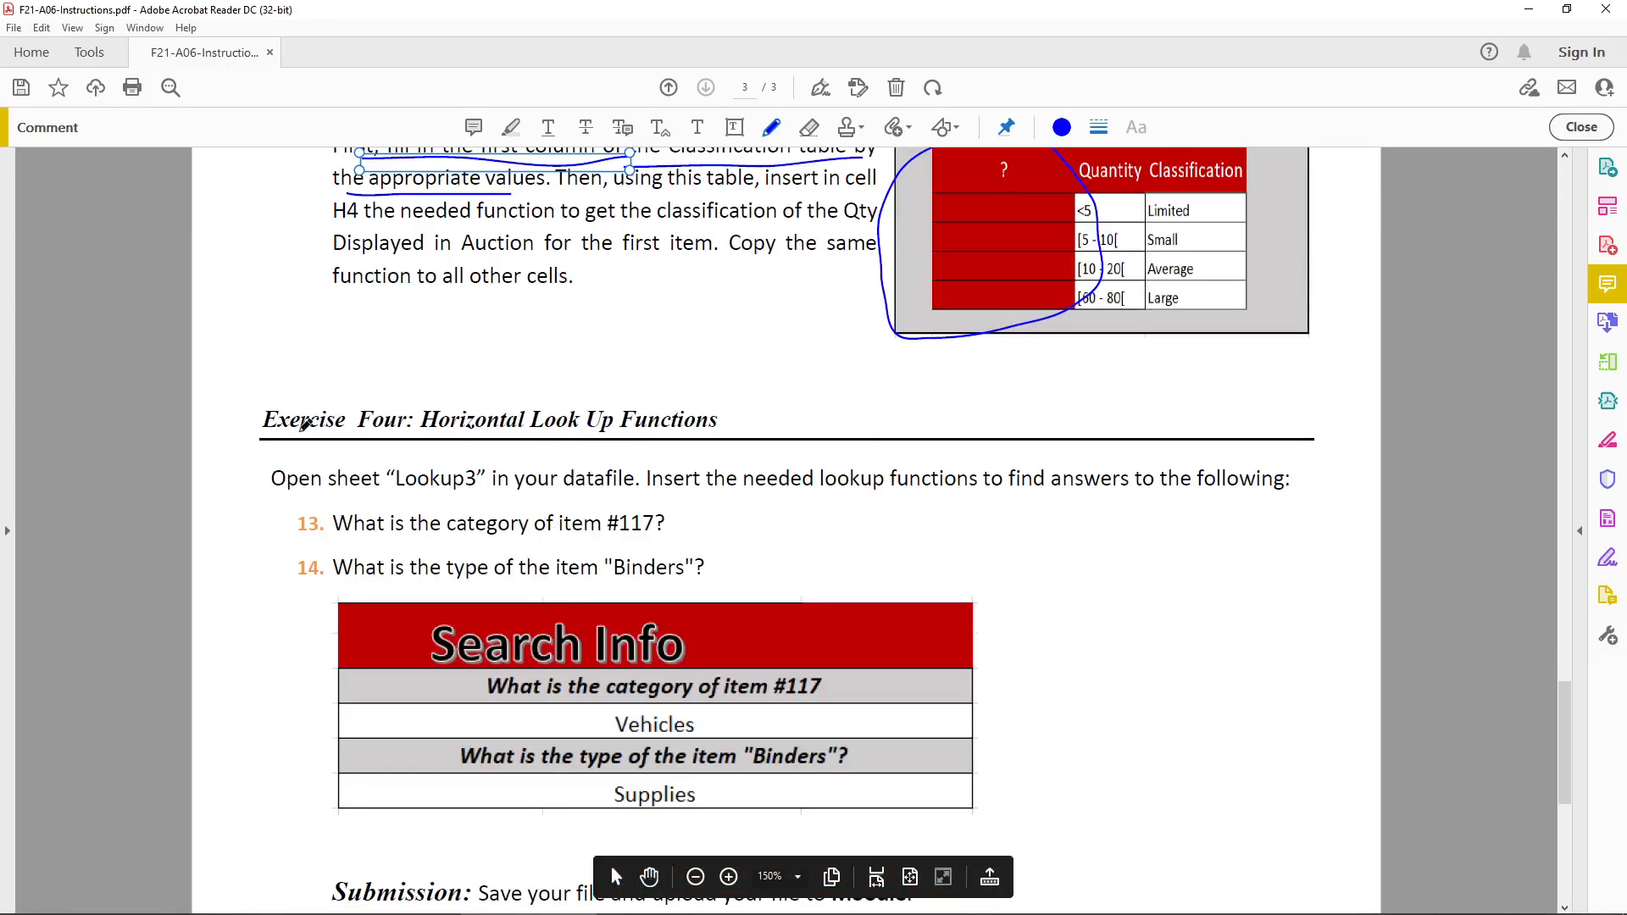
mouse_move(230, 380)
mouse_down()
mouse_move(754, 445)
mouse_move(153, 363)
mouse_up()
scroll(740, 399, down, 2)
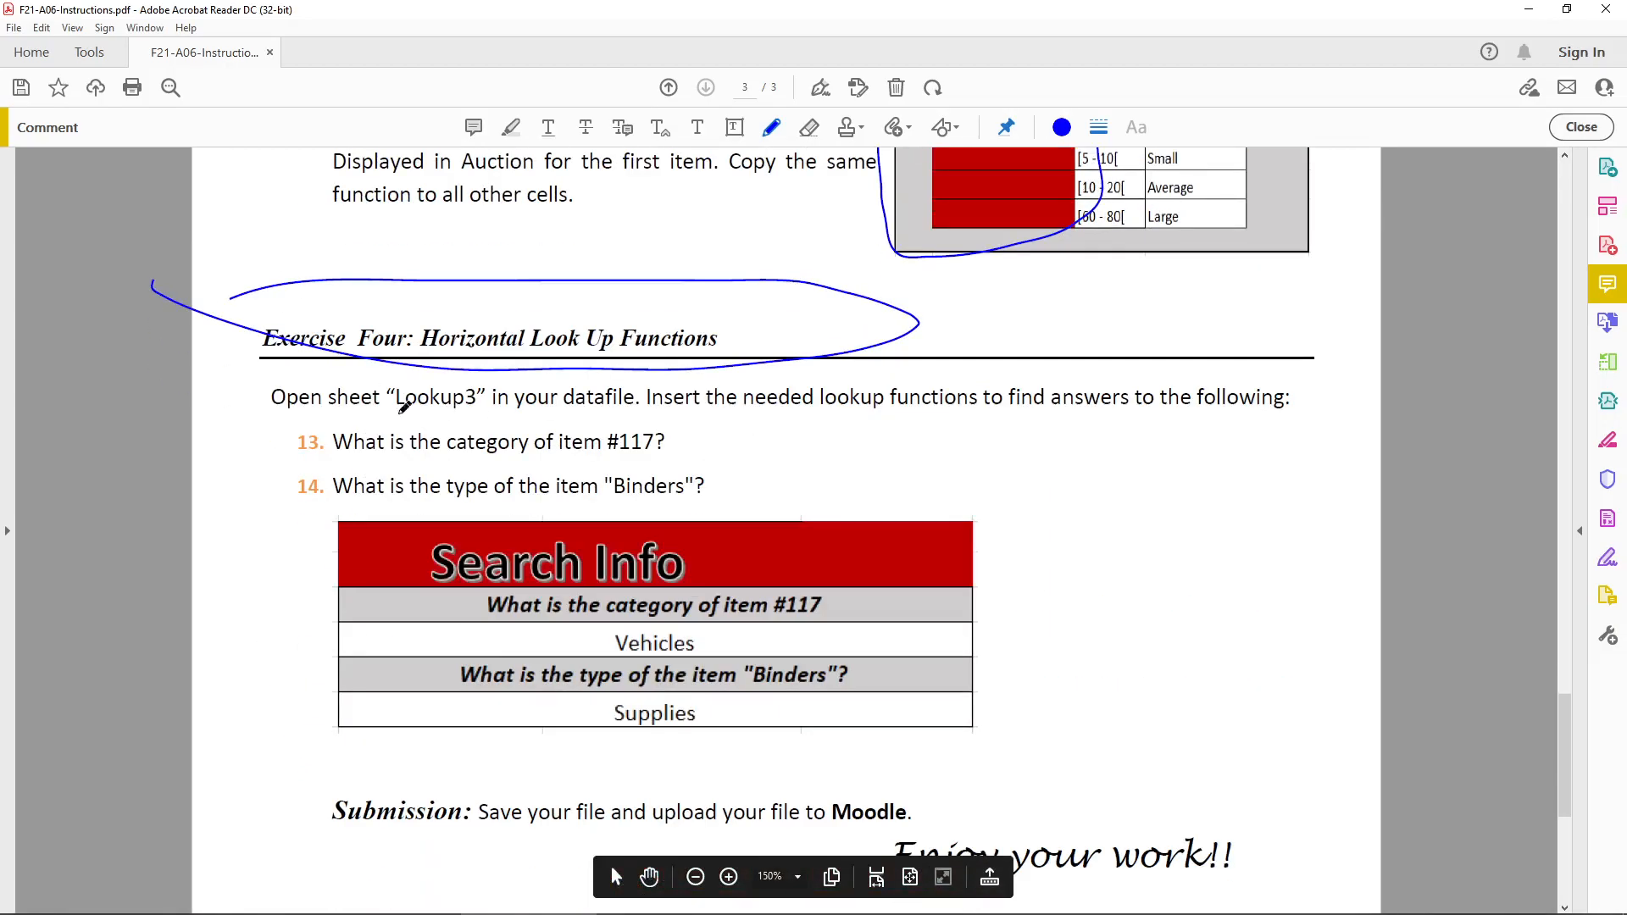
mouse_move(331, 466)
mouse_down()
mouse_move(741, 460)
mouse_move(610, 441)
mouse_move(617, 478)
mouse_up()
- Return to Excel and start an HLOOKUP in Lookup3's B16 with lookup value 117 and table array B4:I7
click(415, 905)
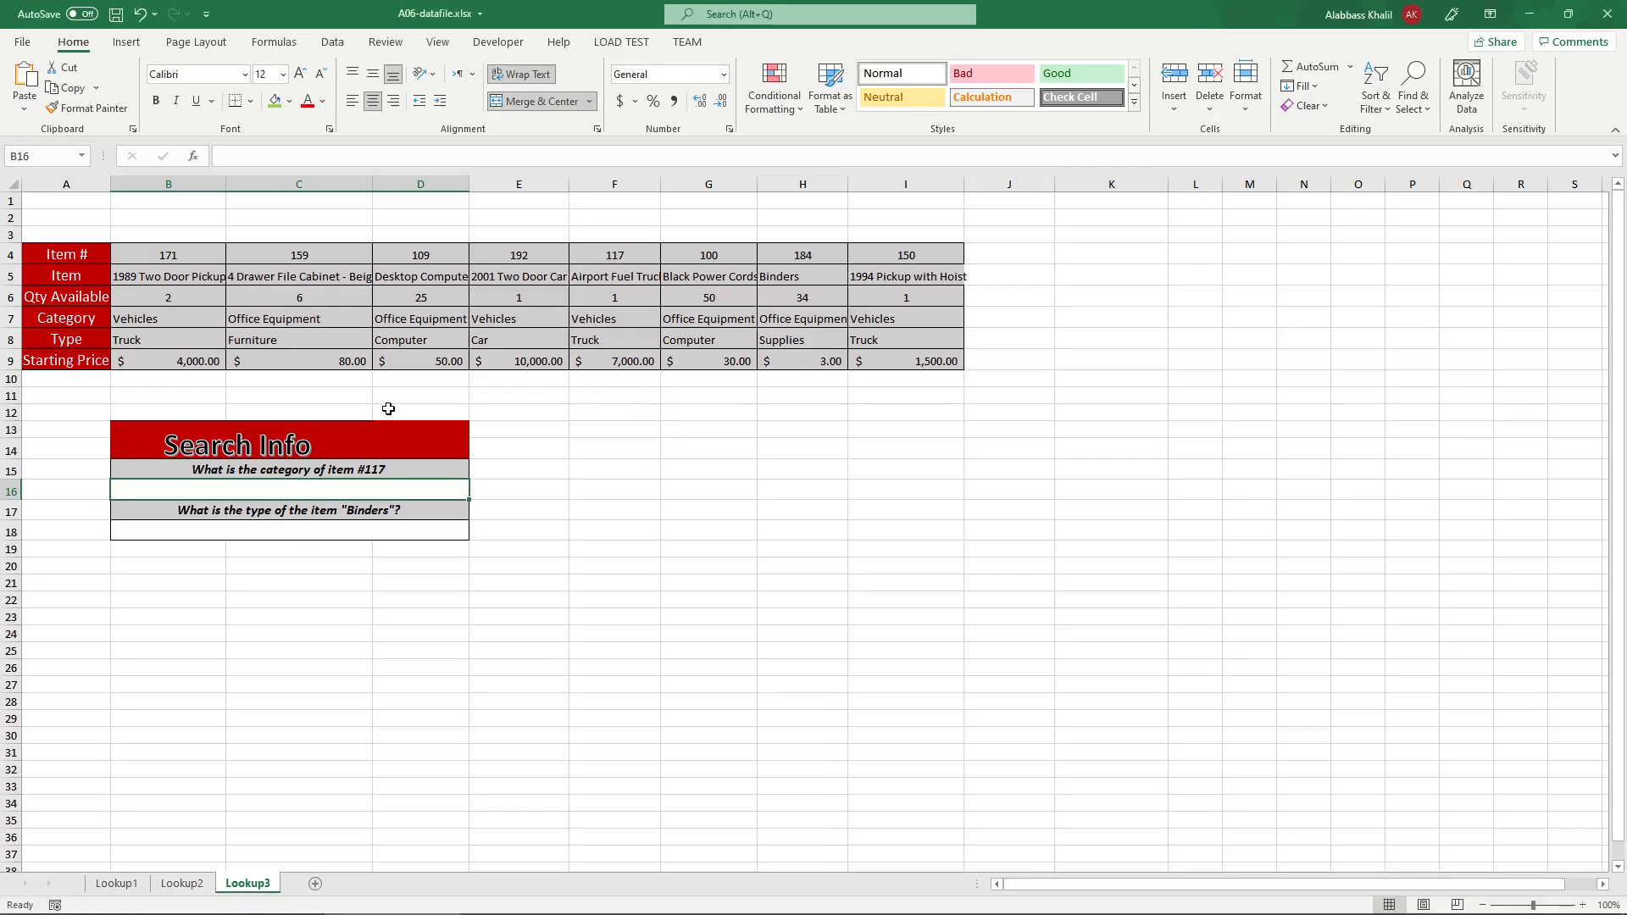
text(=hl)
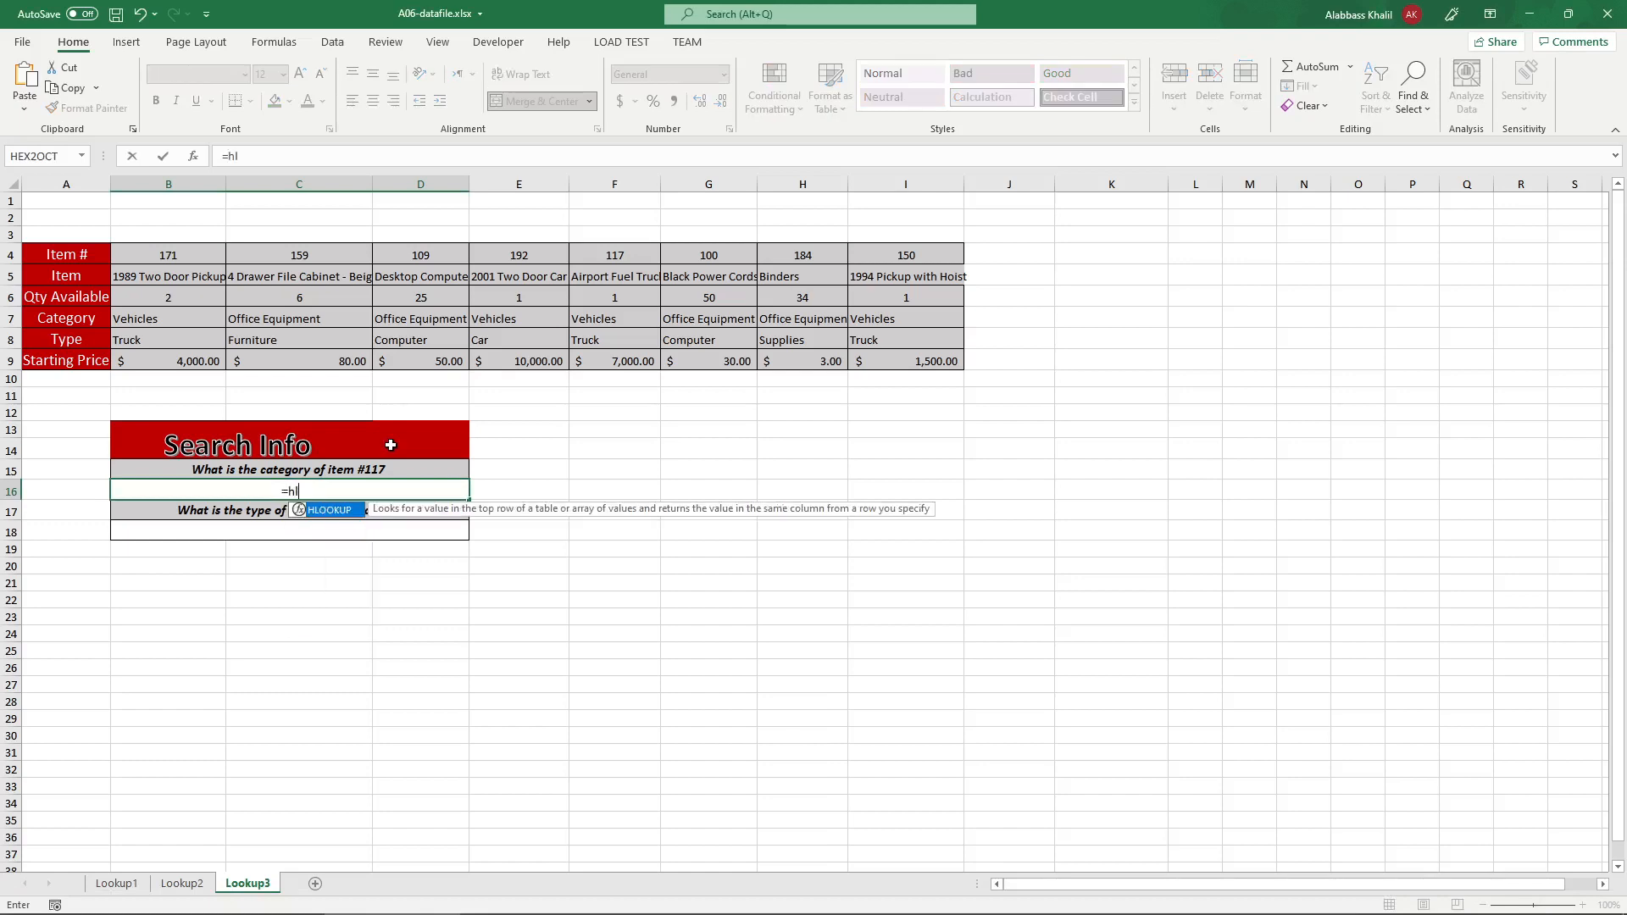
key(Tab)
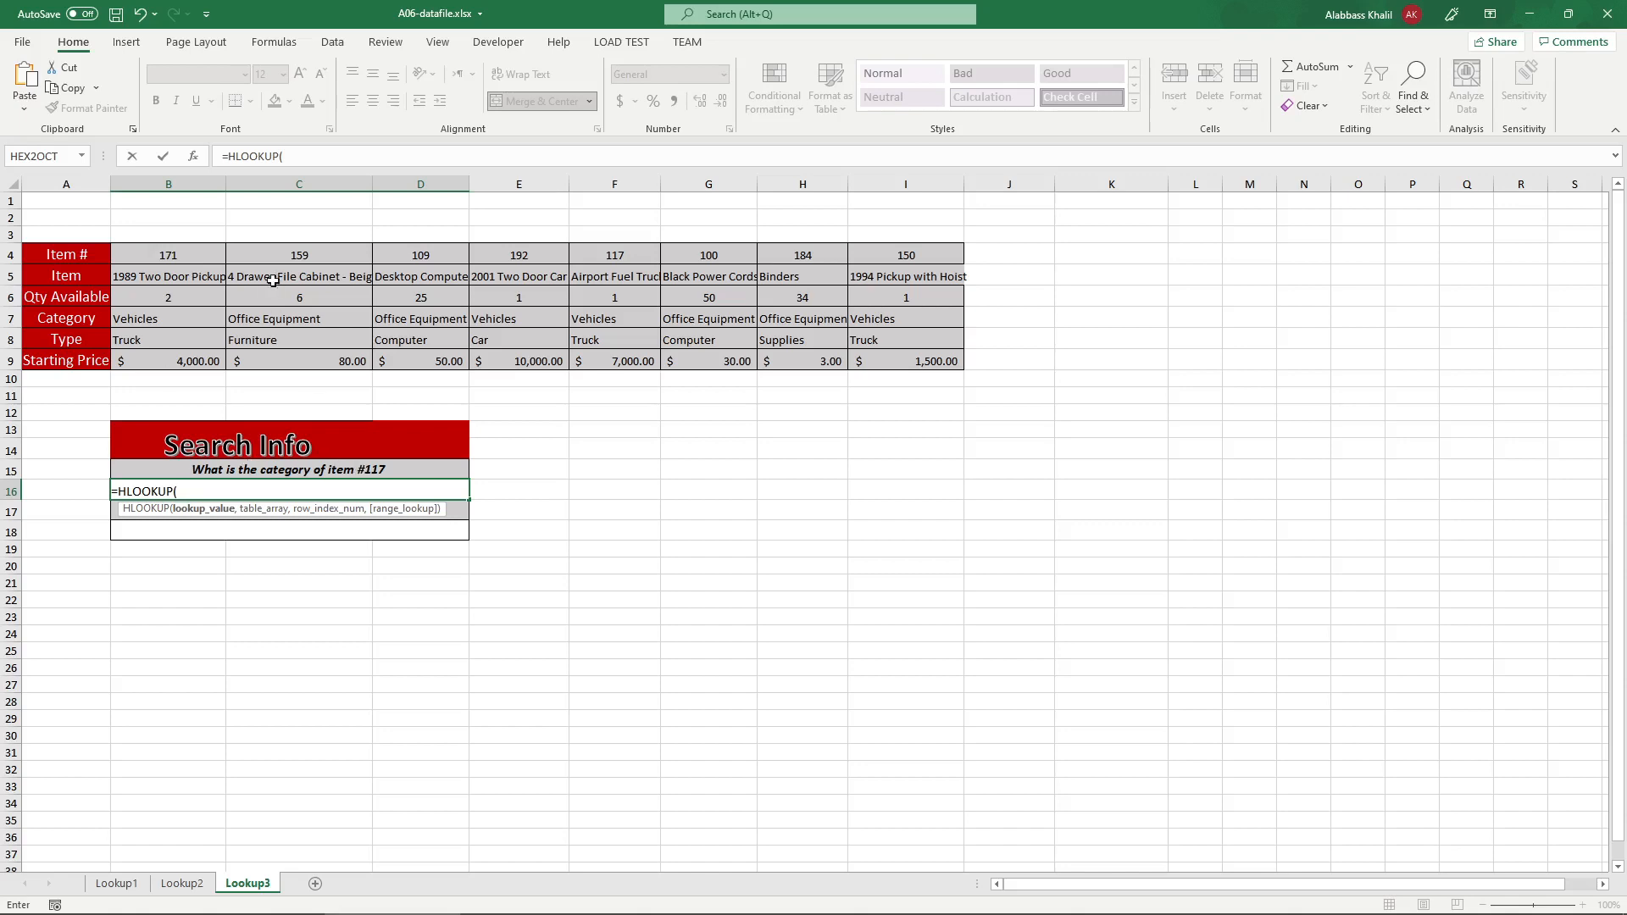
click(184, 252)
drag(184, 252, 915, 273)
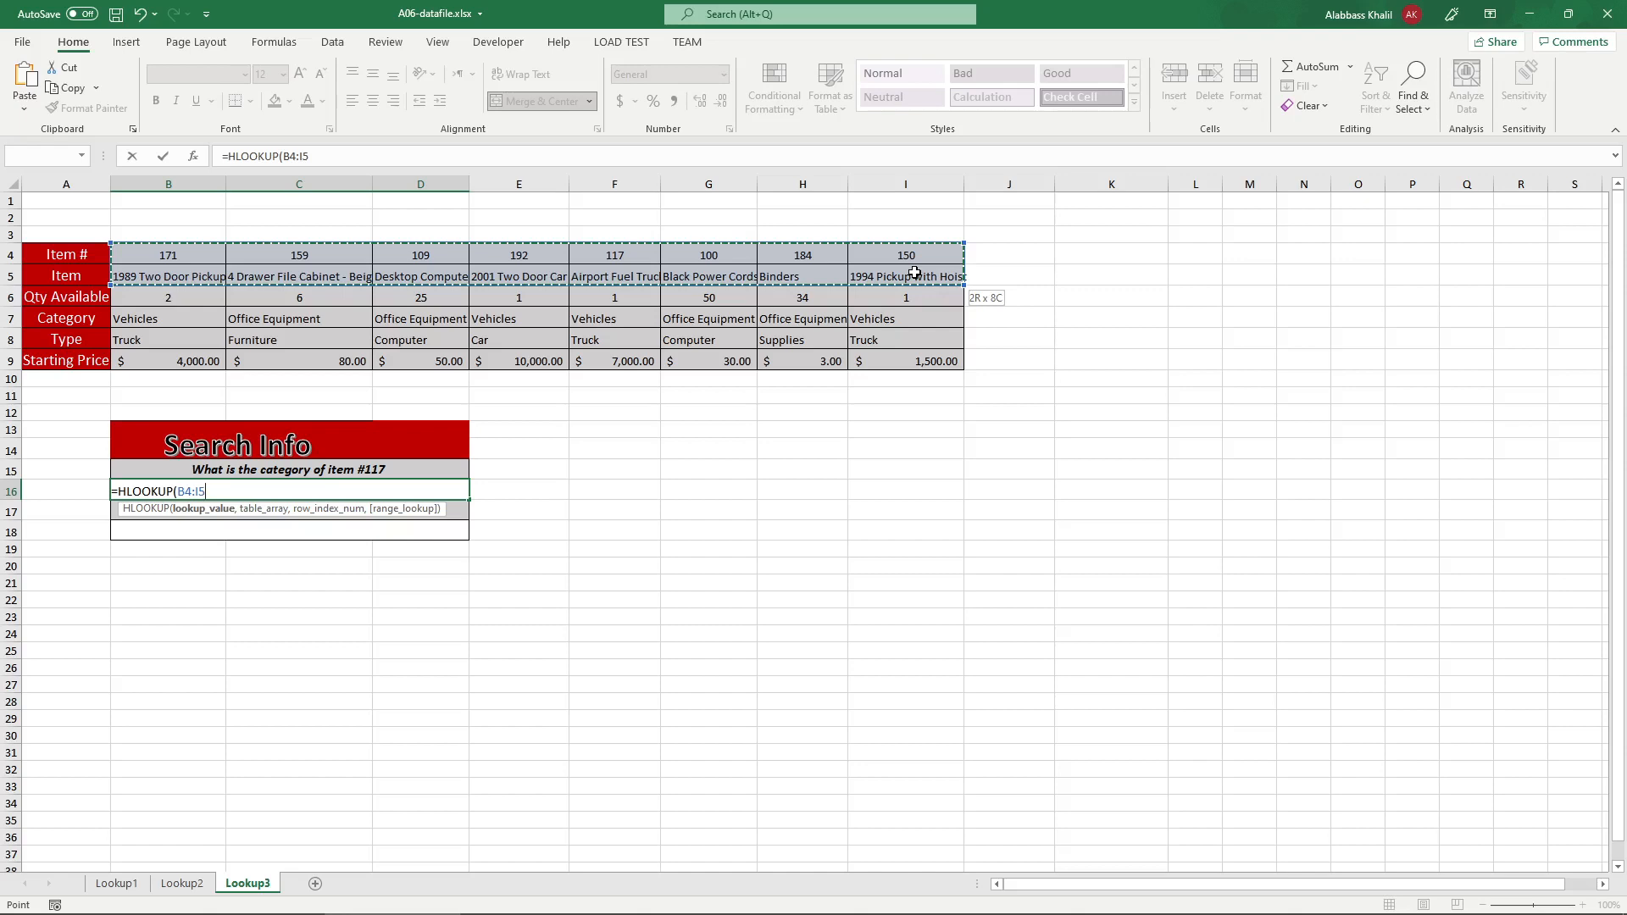
drag(914, 273, 924, 320)
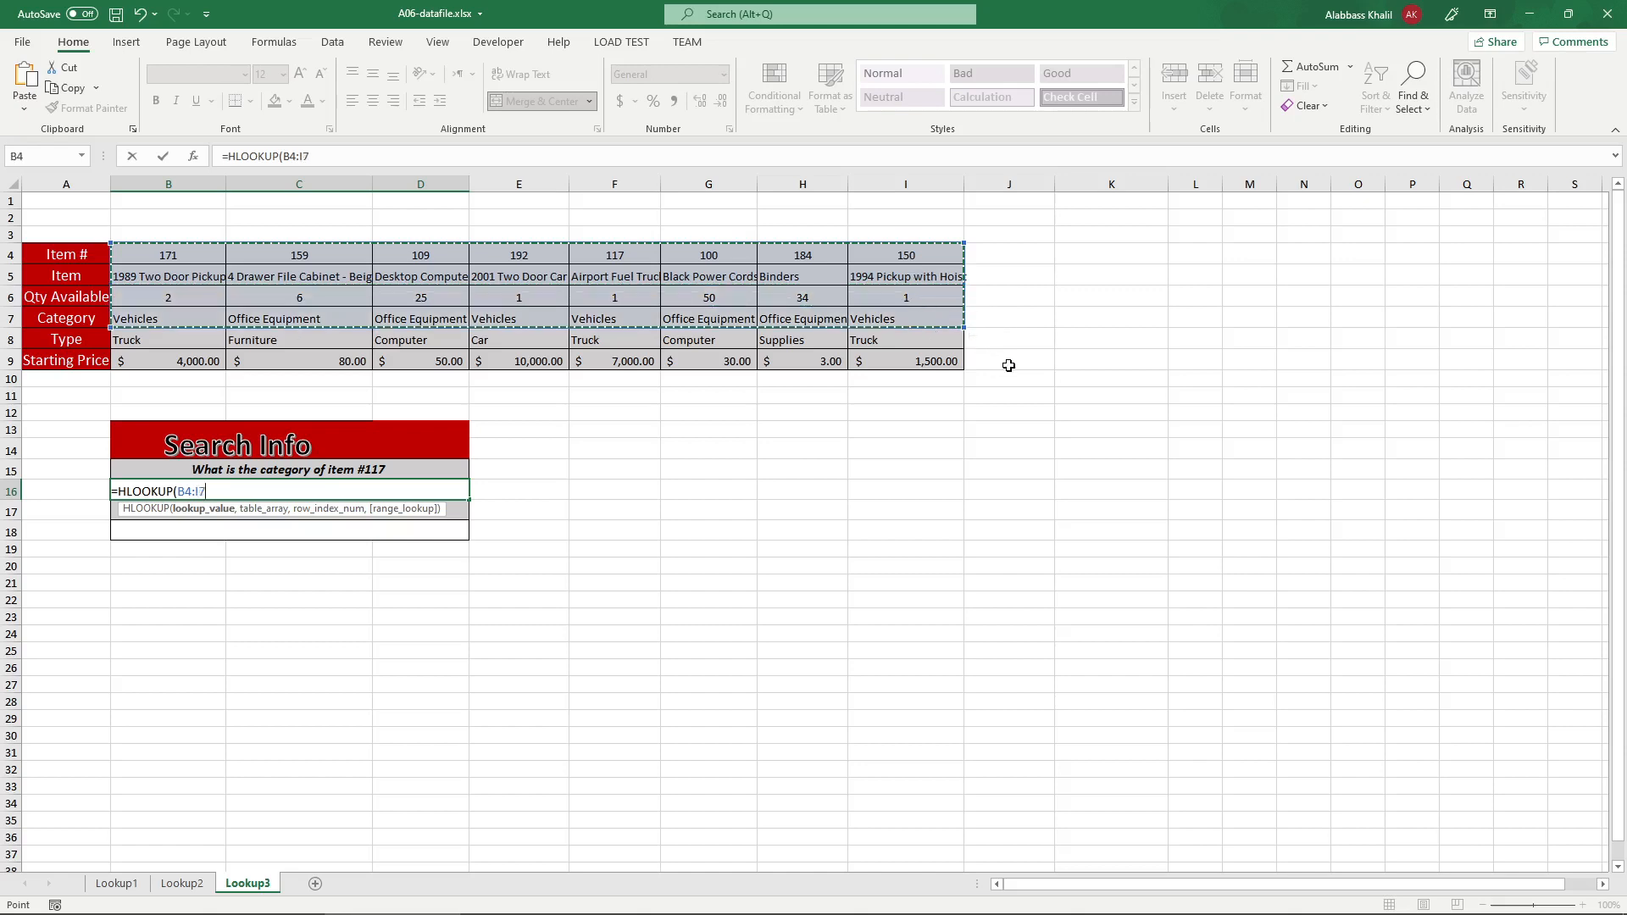
text(,)
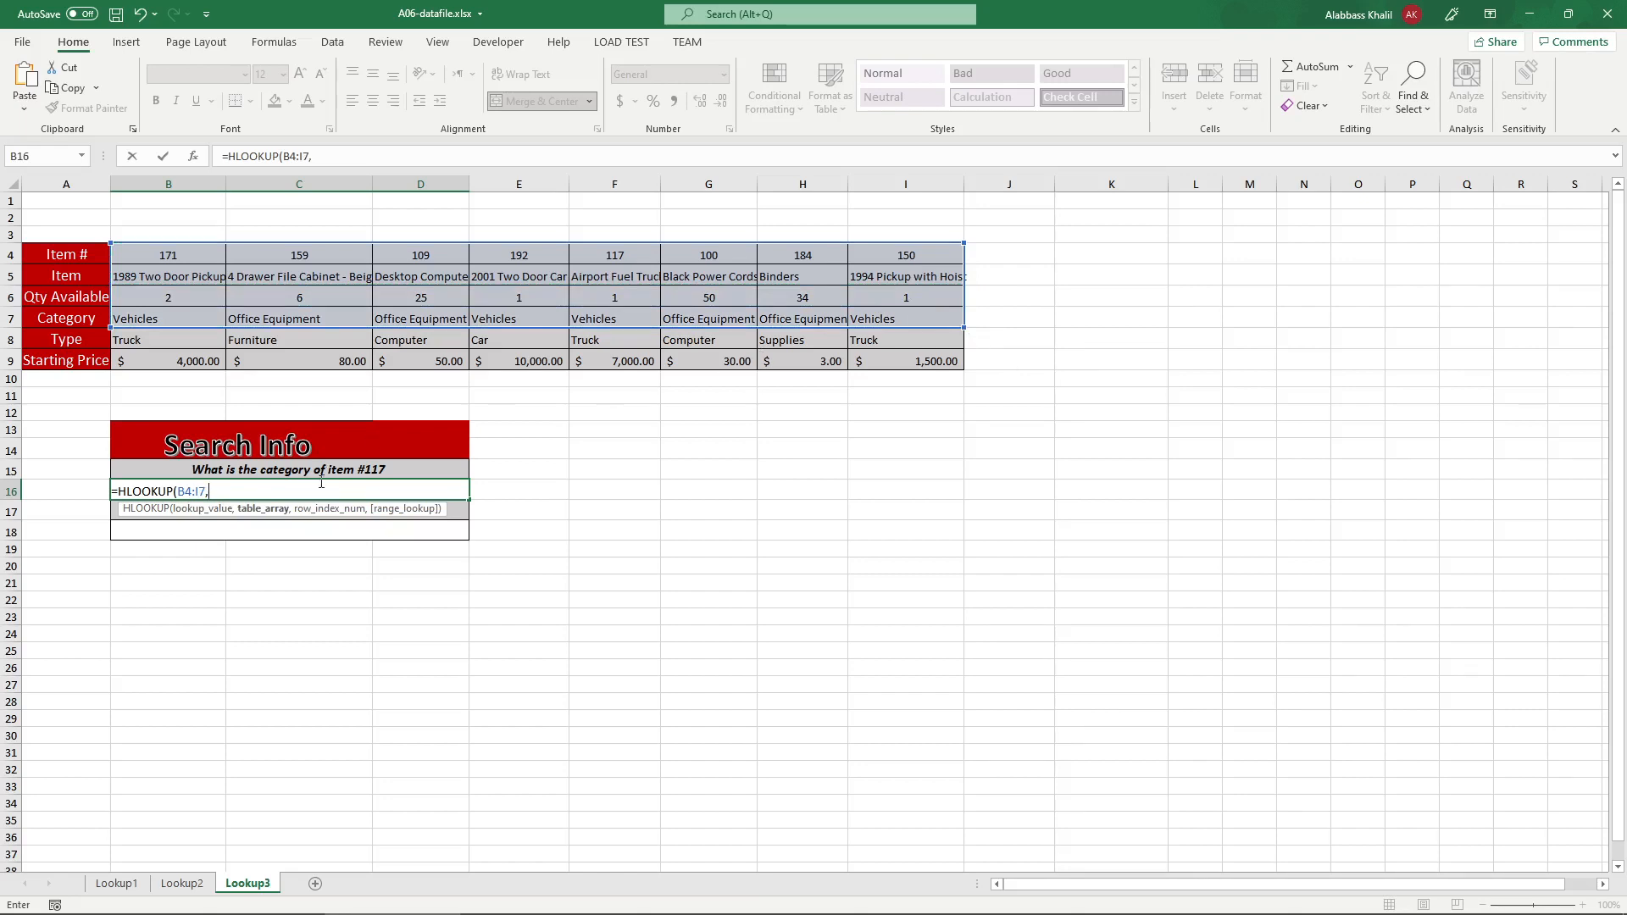
click(180, 491)
text(117,)
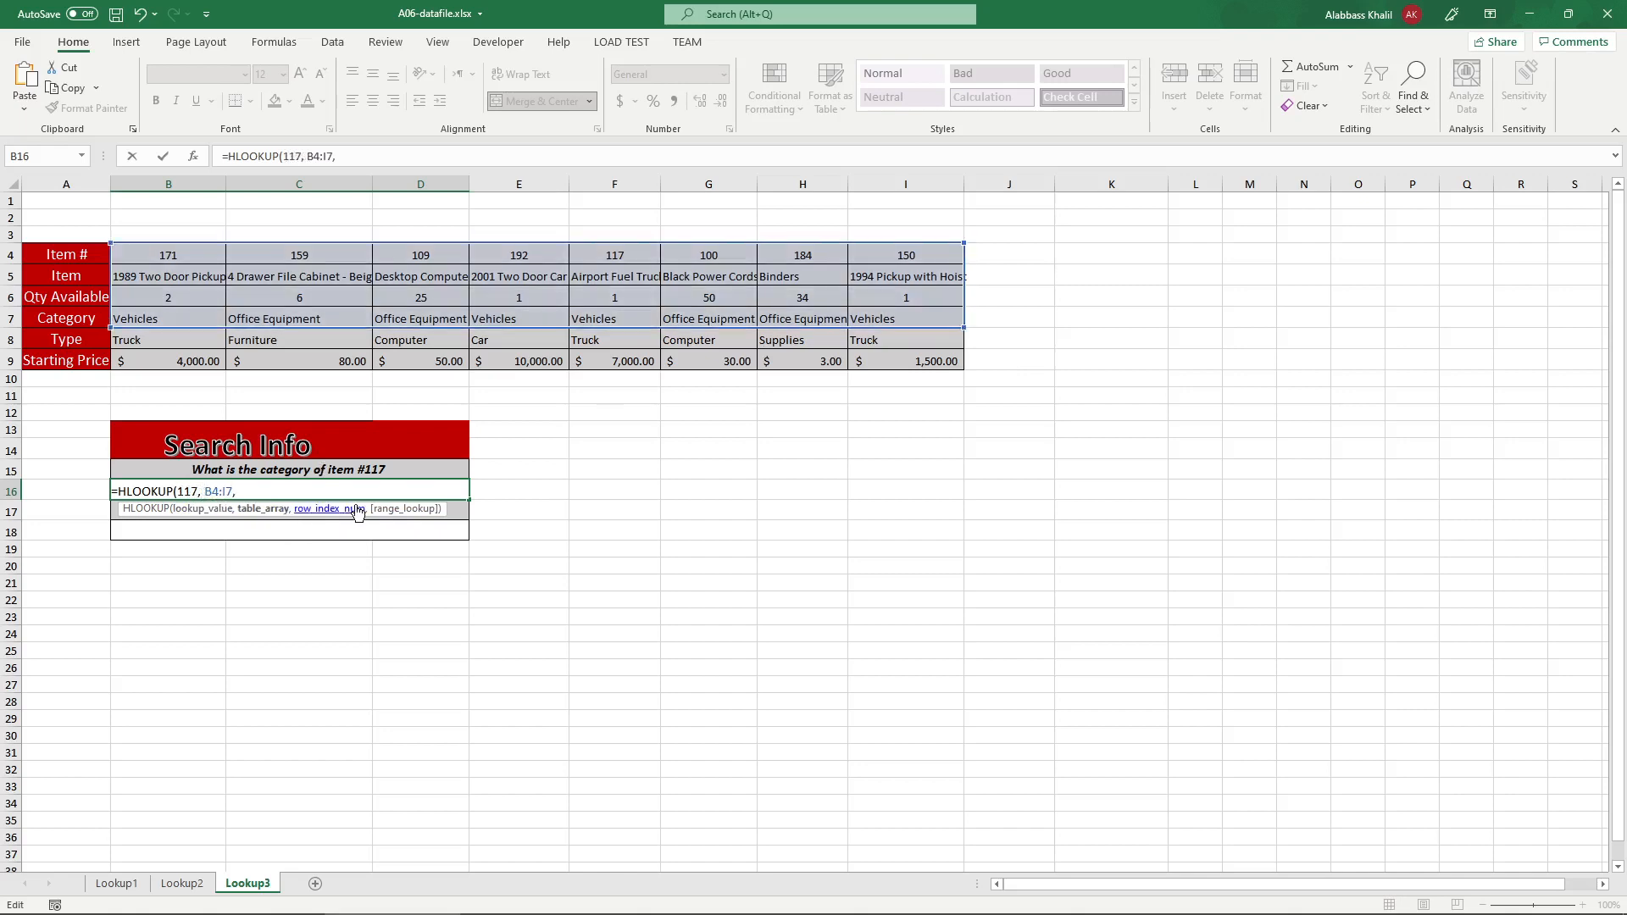
- Complete the item #117 HLOOKUP with row index 4 and the exact-match option FALSE
click(326, 491)
text(4,)
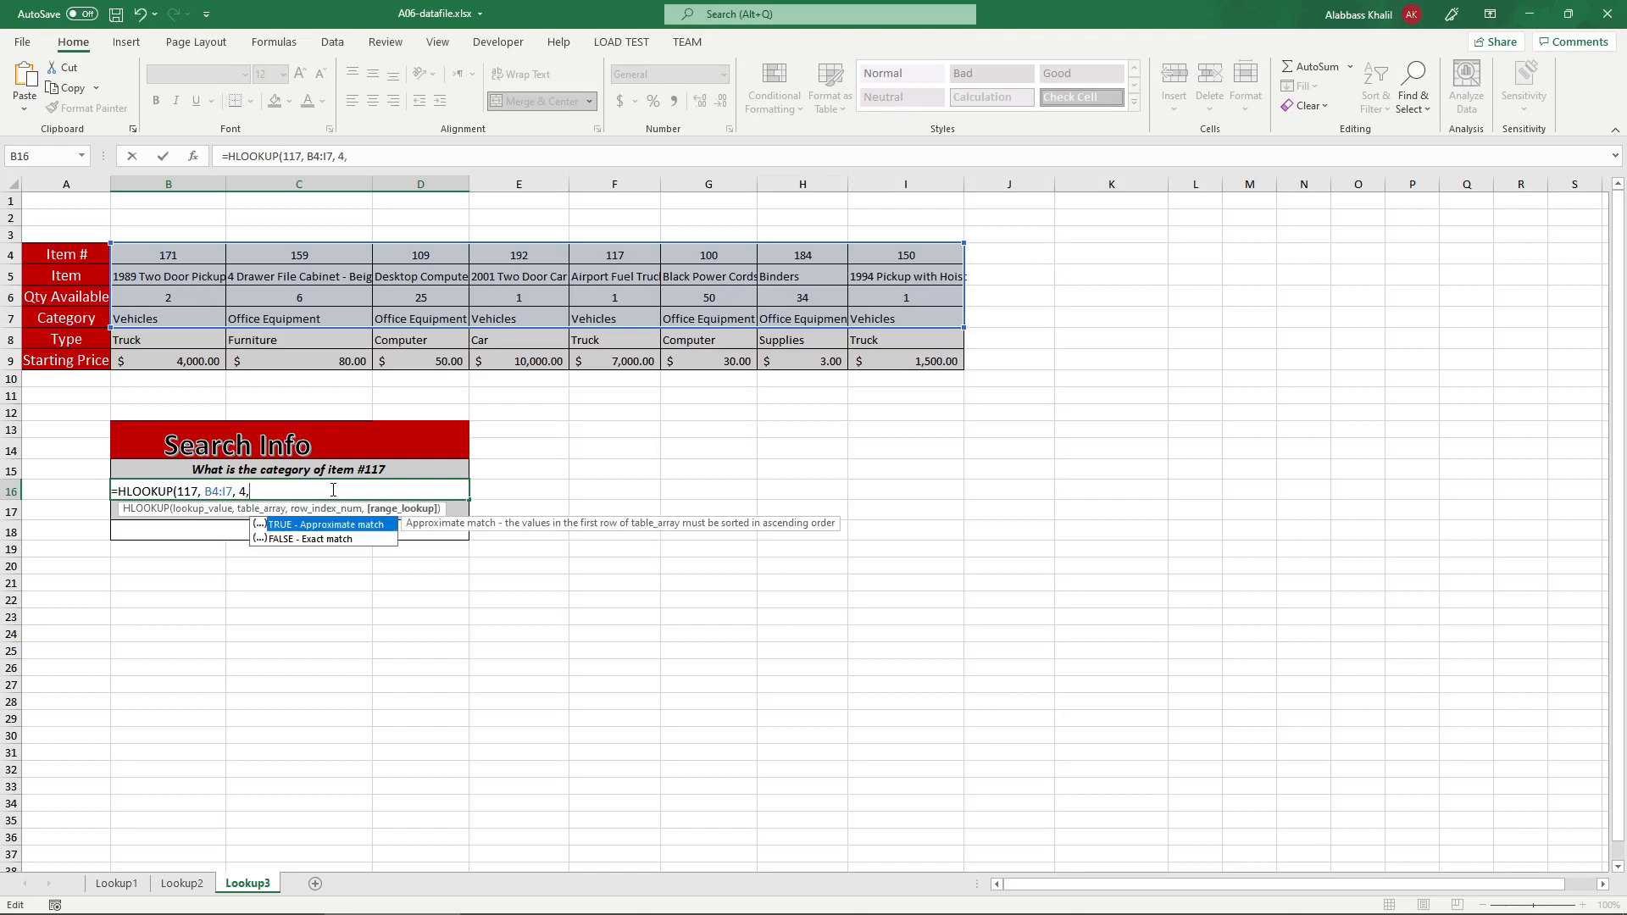
double_click(322, 539)
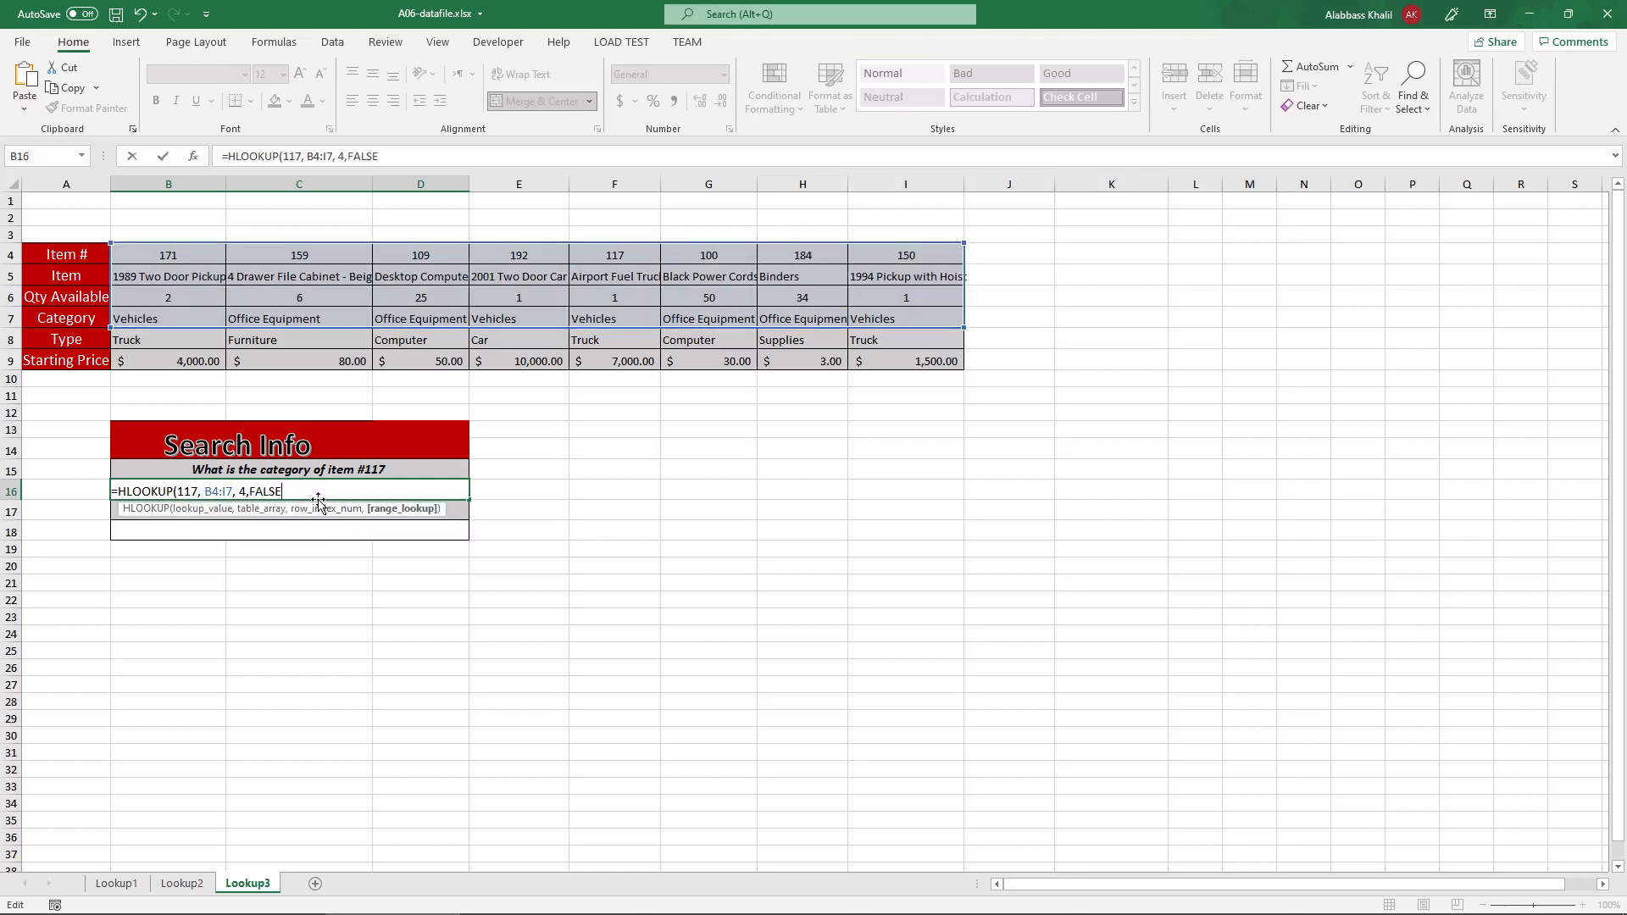
key(Return)
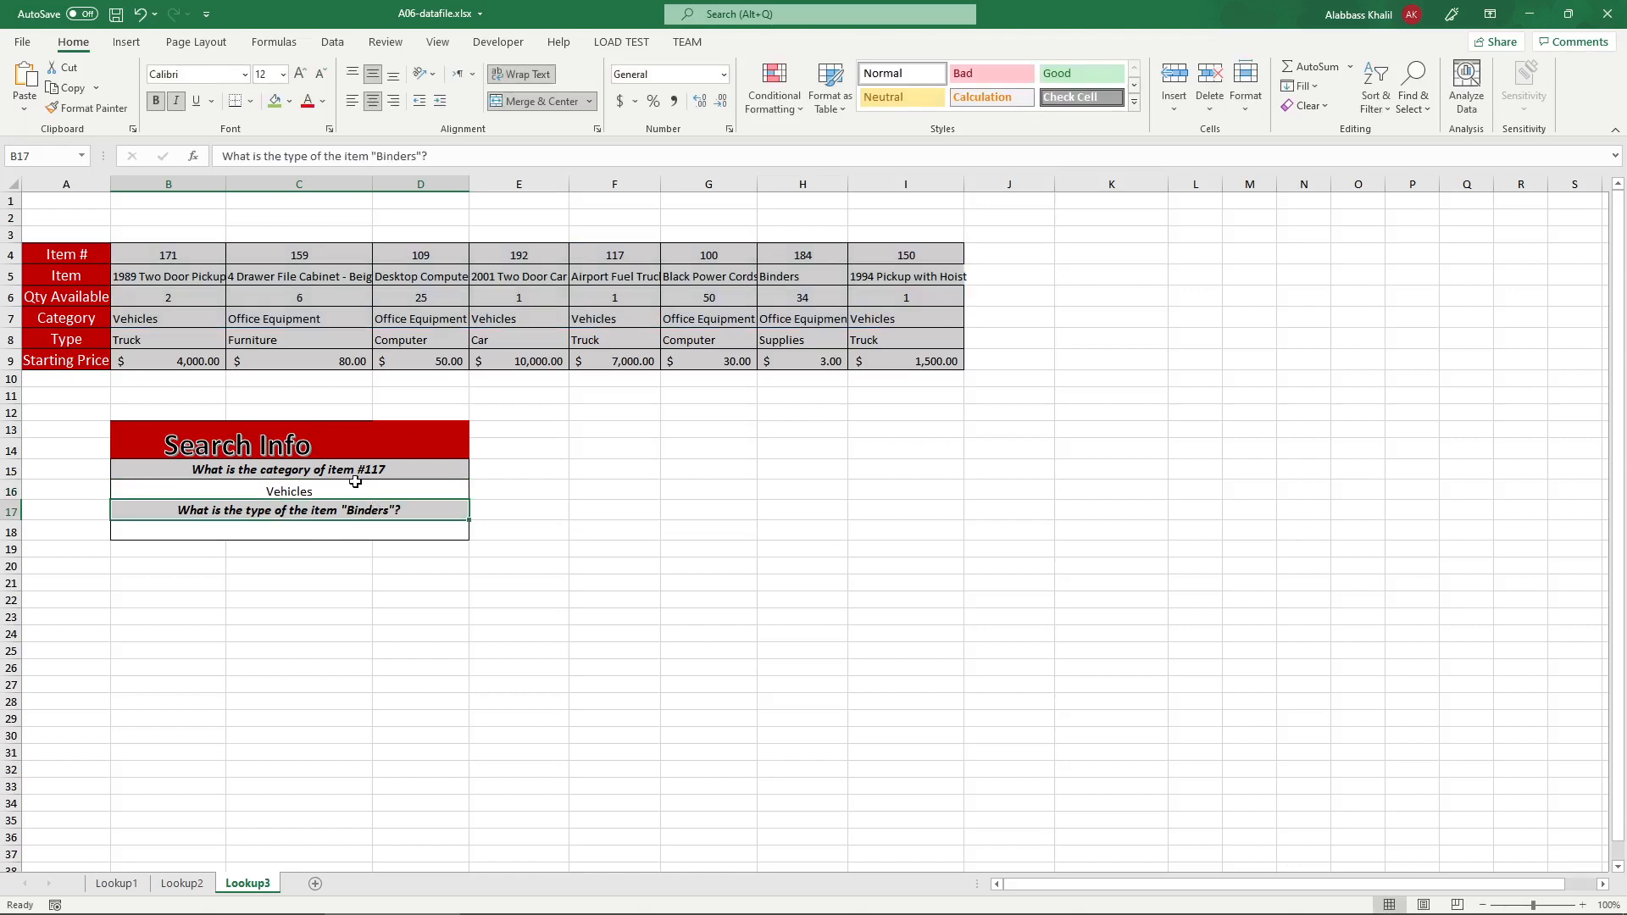
- Fill item 117's cells F4:F7, from its item number down to its category, with green
drag(232, 317, 865, 314)
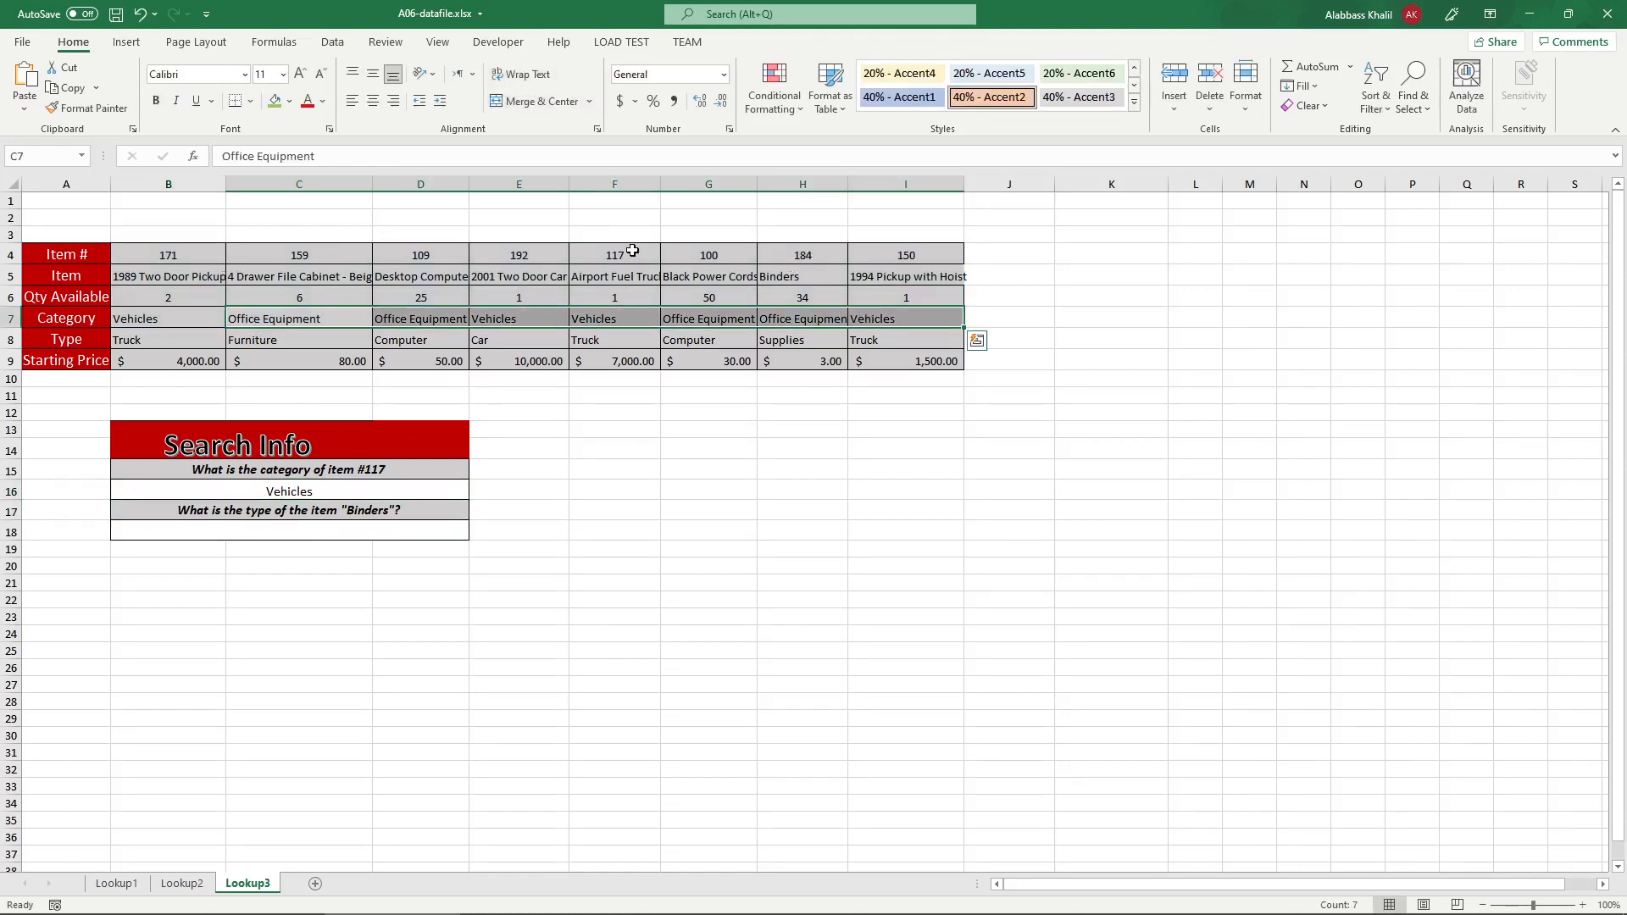
drag(631, 251, 629, 320)
click(274, 101)
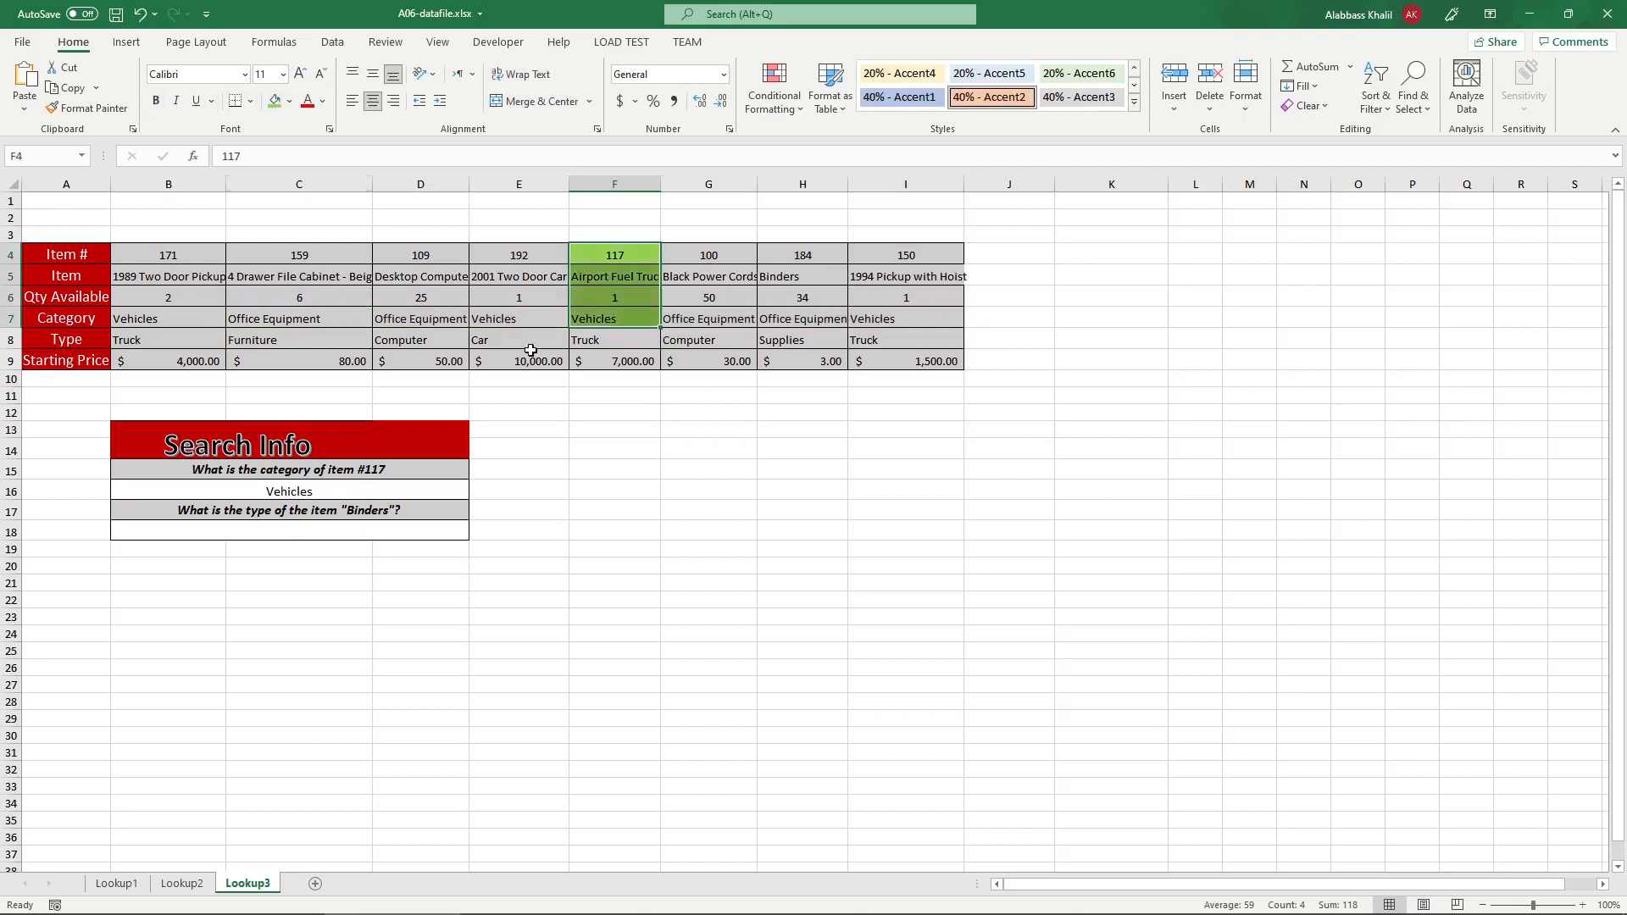
click(709, 511)
- Review the row index 4 in the HLOOKUP formula in B16, discarding any edits
double_click(368, 490)
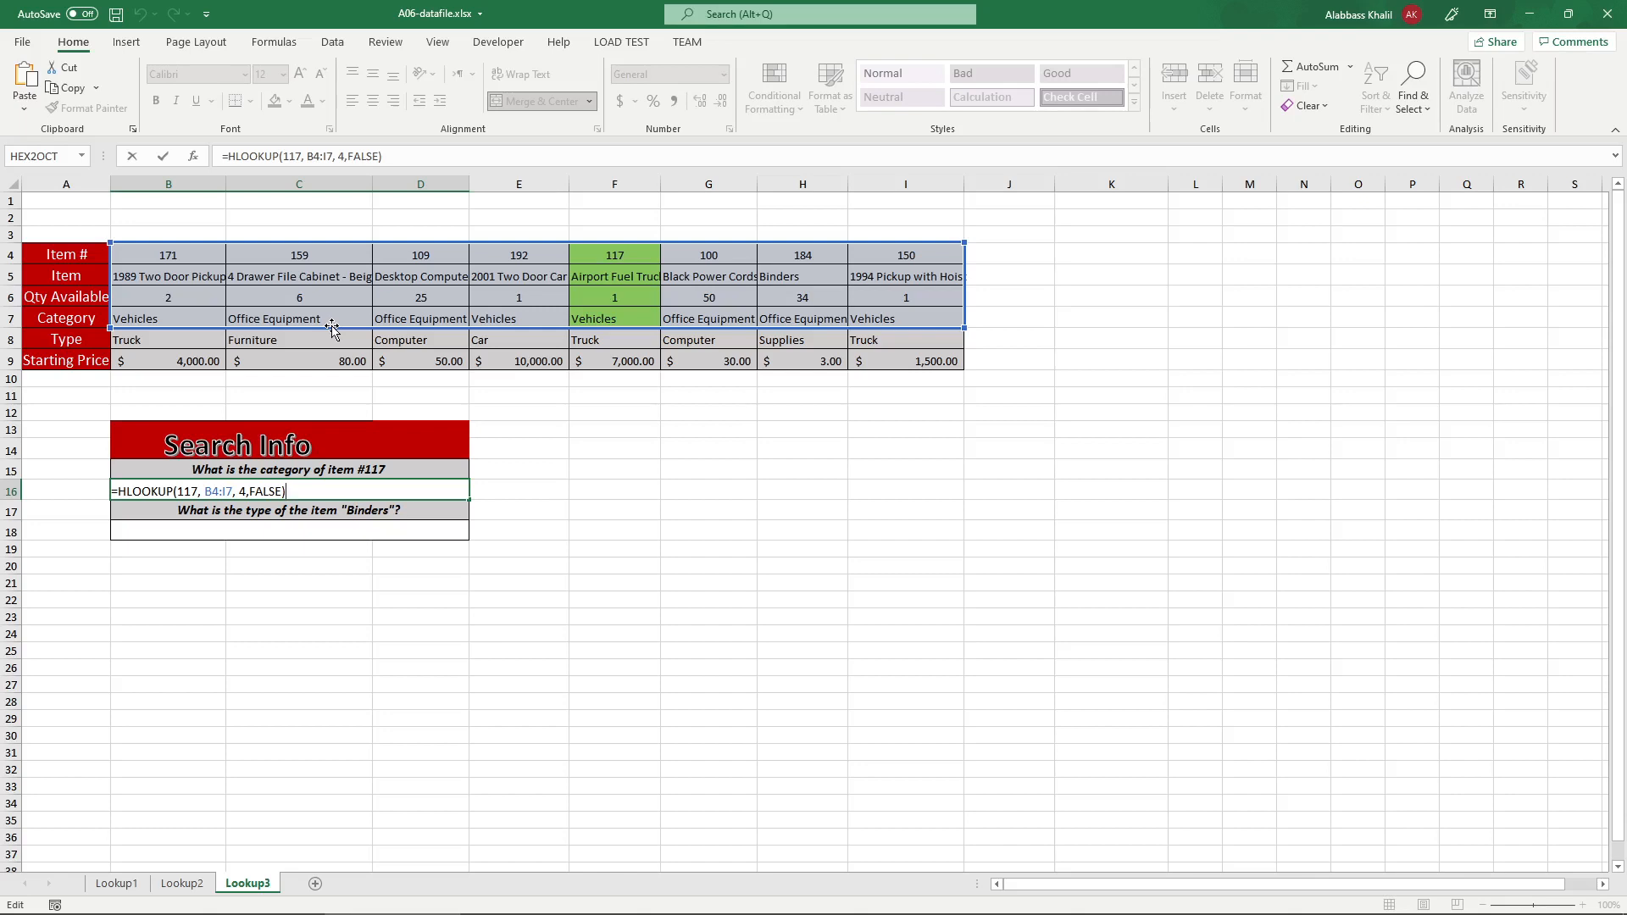
double_click(241, 492)
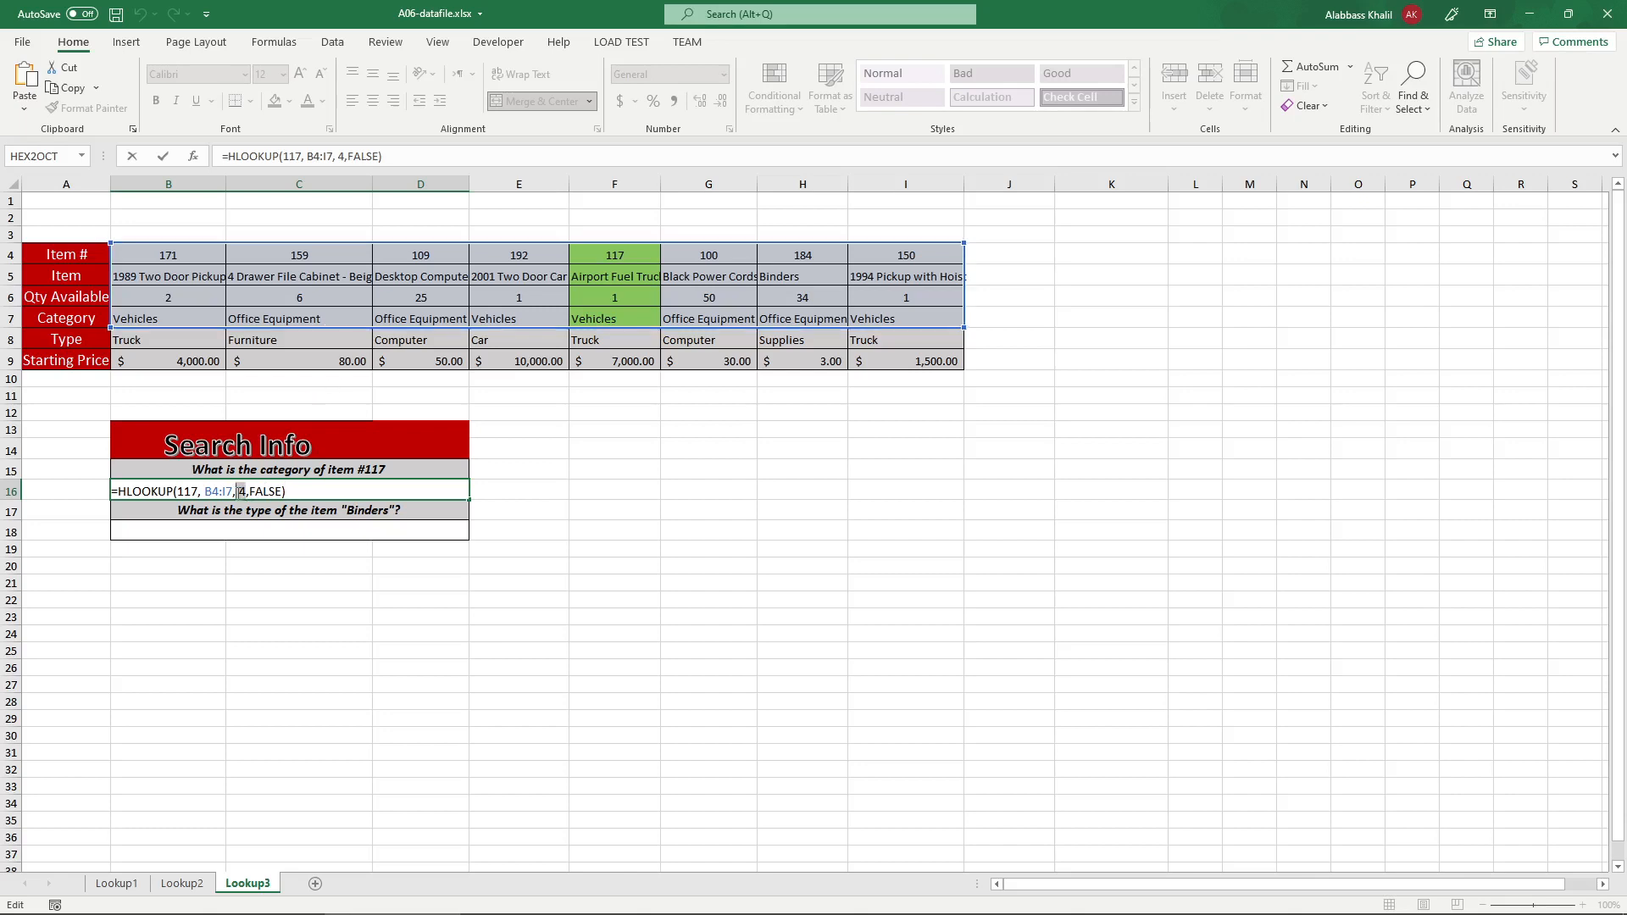
key(Escape)
- Try a green fill on the answer cells J12:K12 of Lookup1, undo it, and return to Lookup3
click(116, 883)
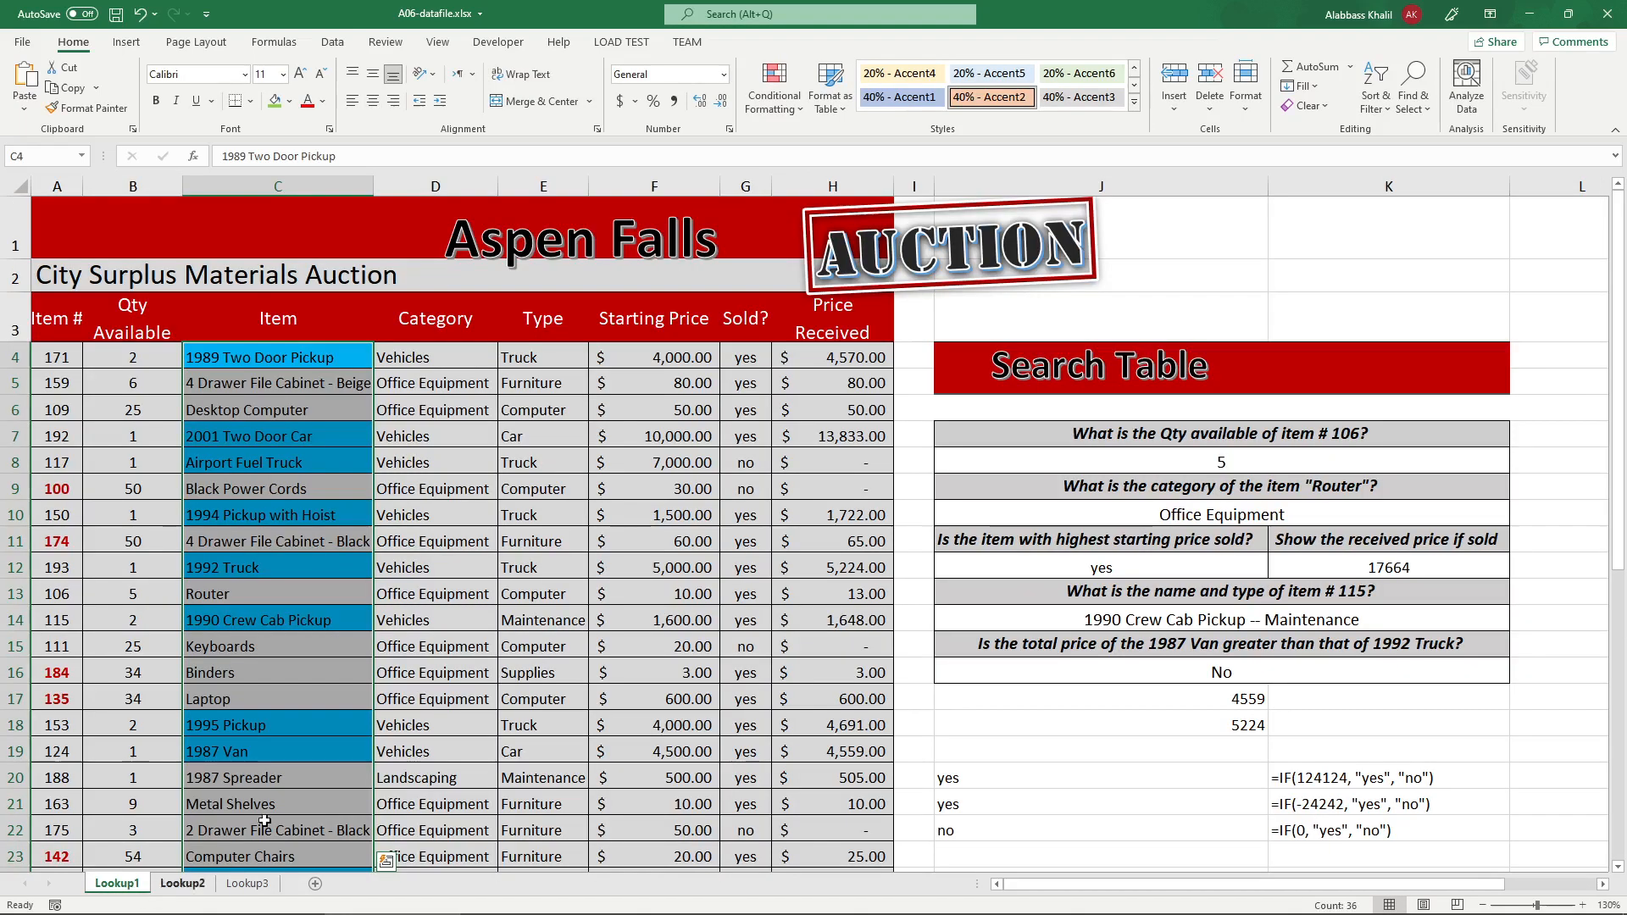
drag(1220, 566, 1390, 566)
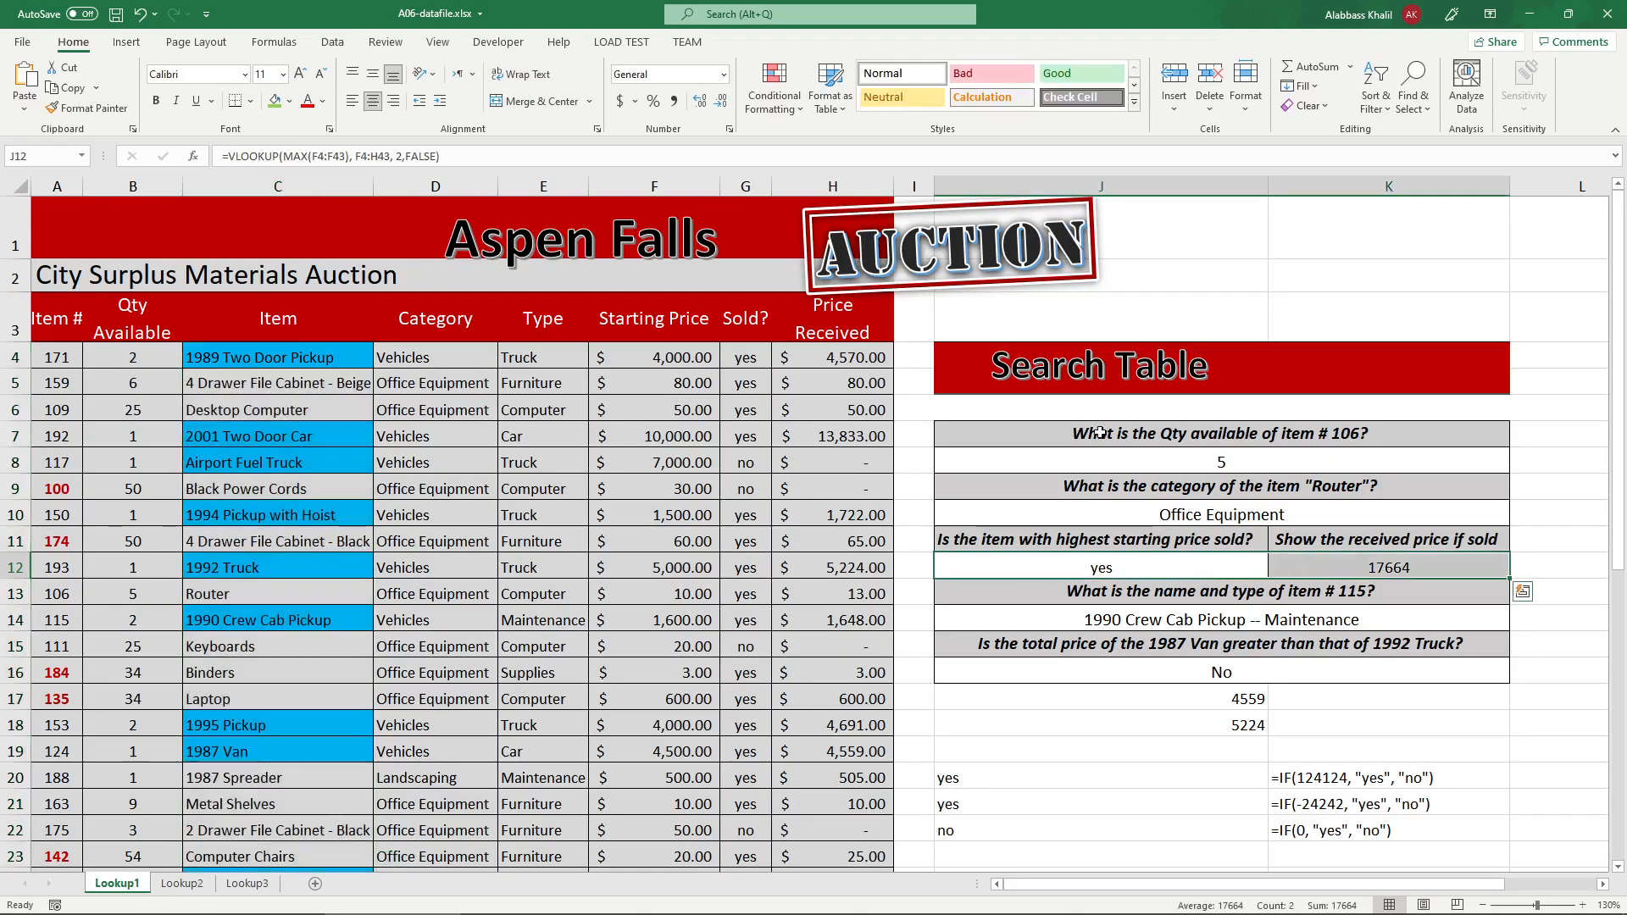
click(275, 101)
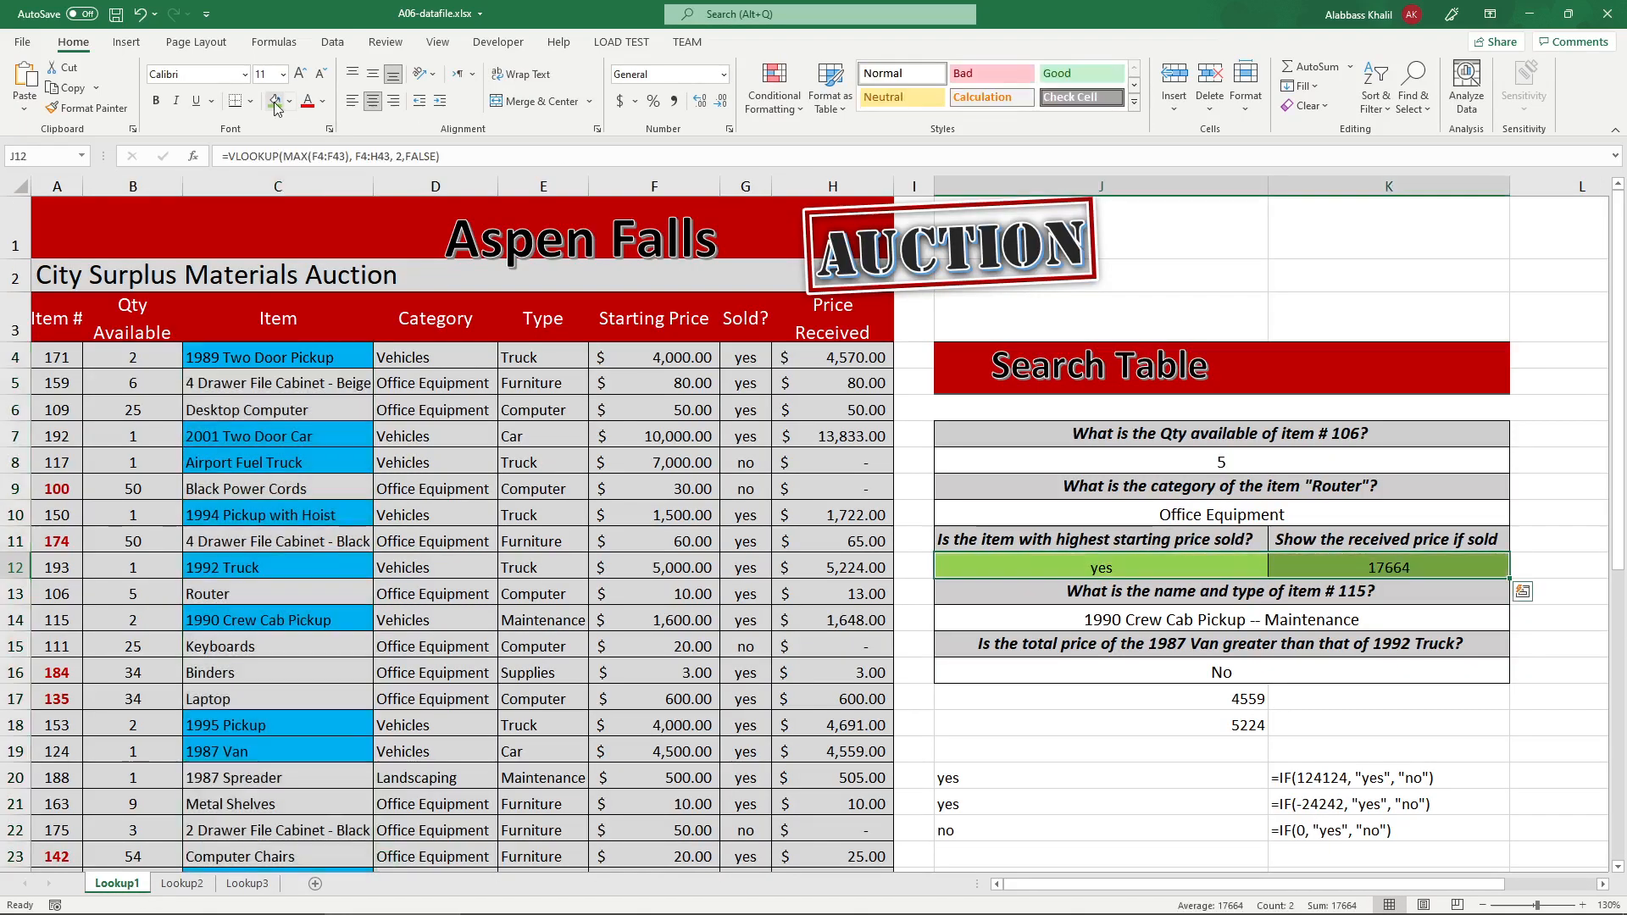
key(ctrl+z)
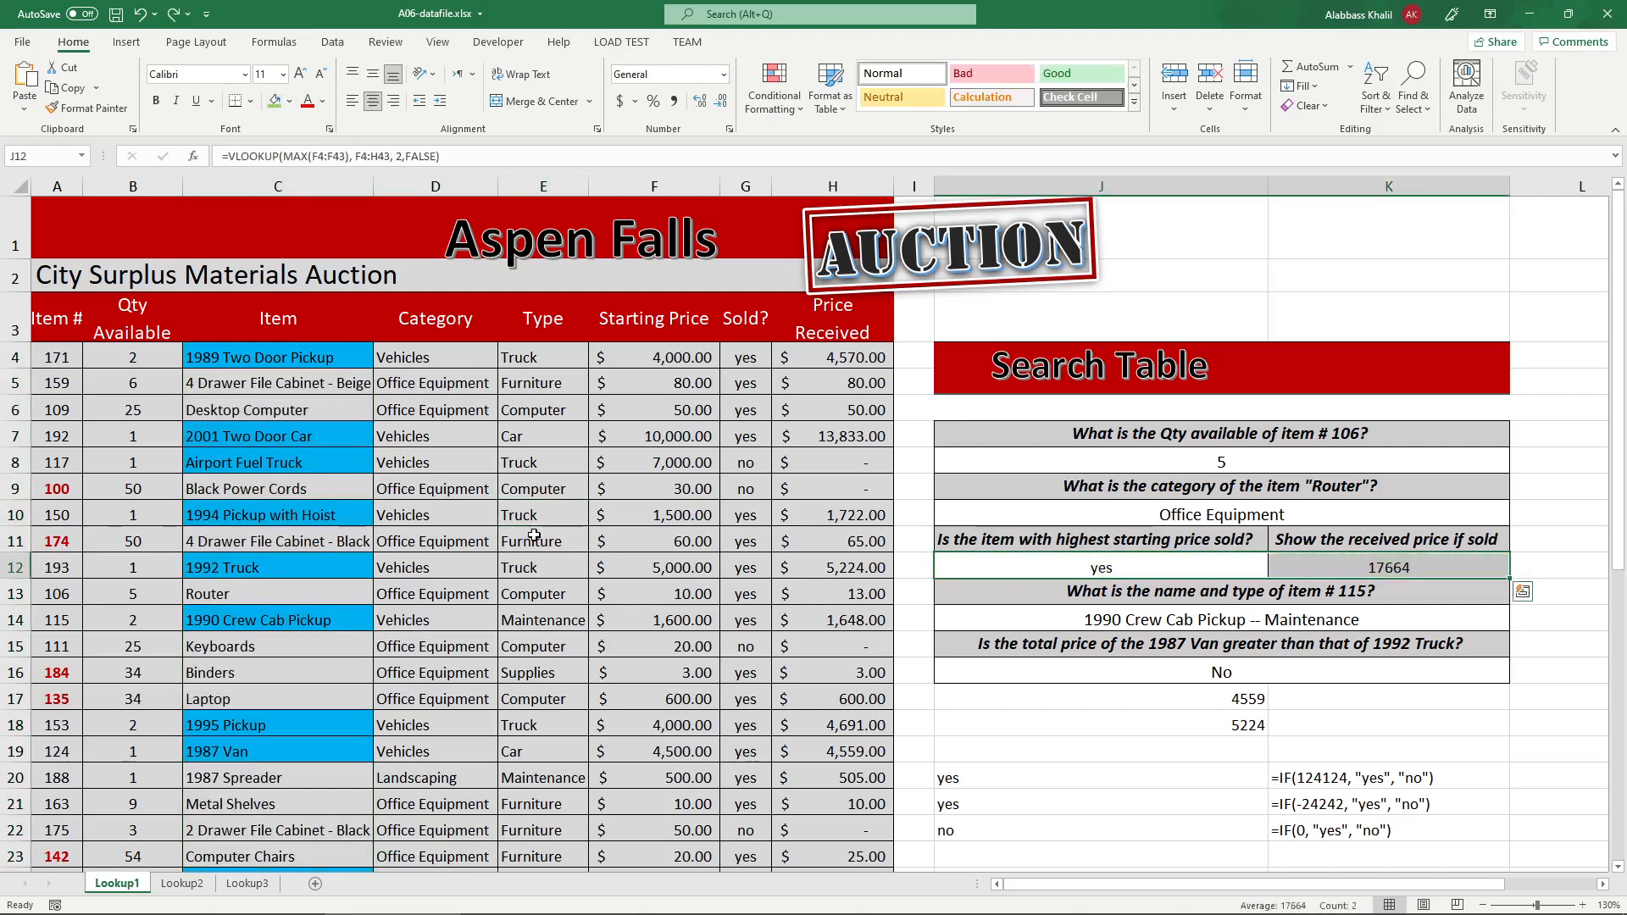
click(185, 884)
click(248, 884)
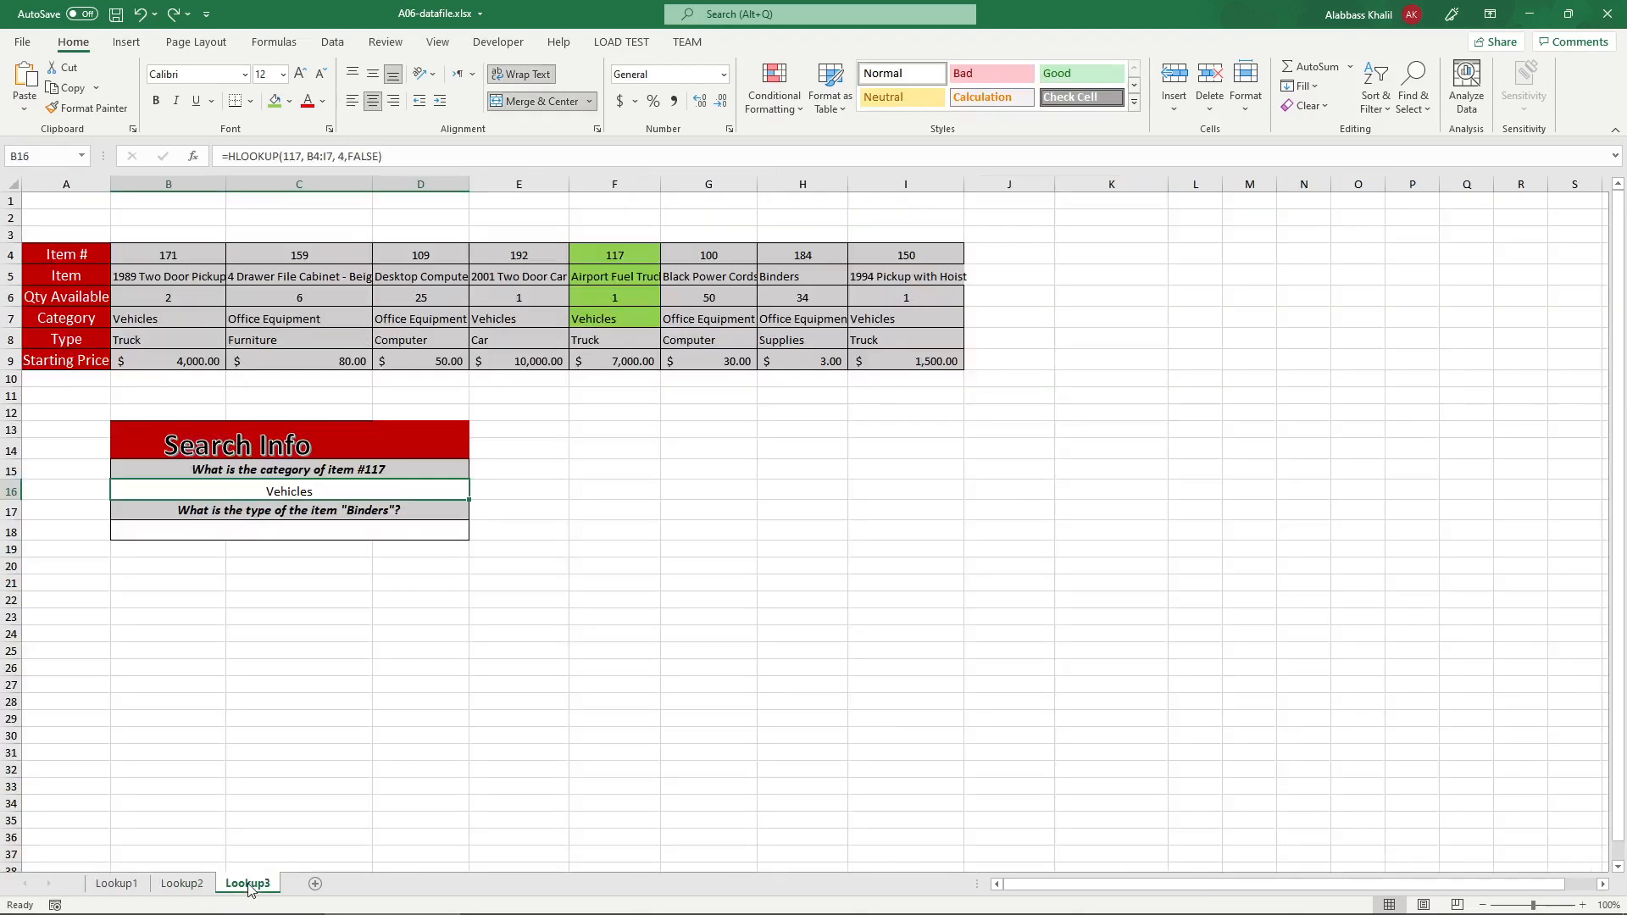
- In the Lookup3 answer cell B18, start an HLOOKUP with "Binders" as lookup value and B5:I8 as table array
click(347, 536)
text(=)
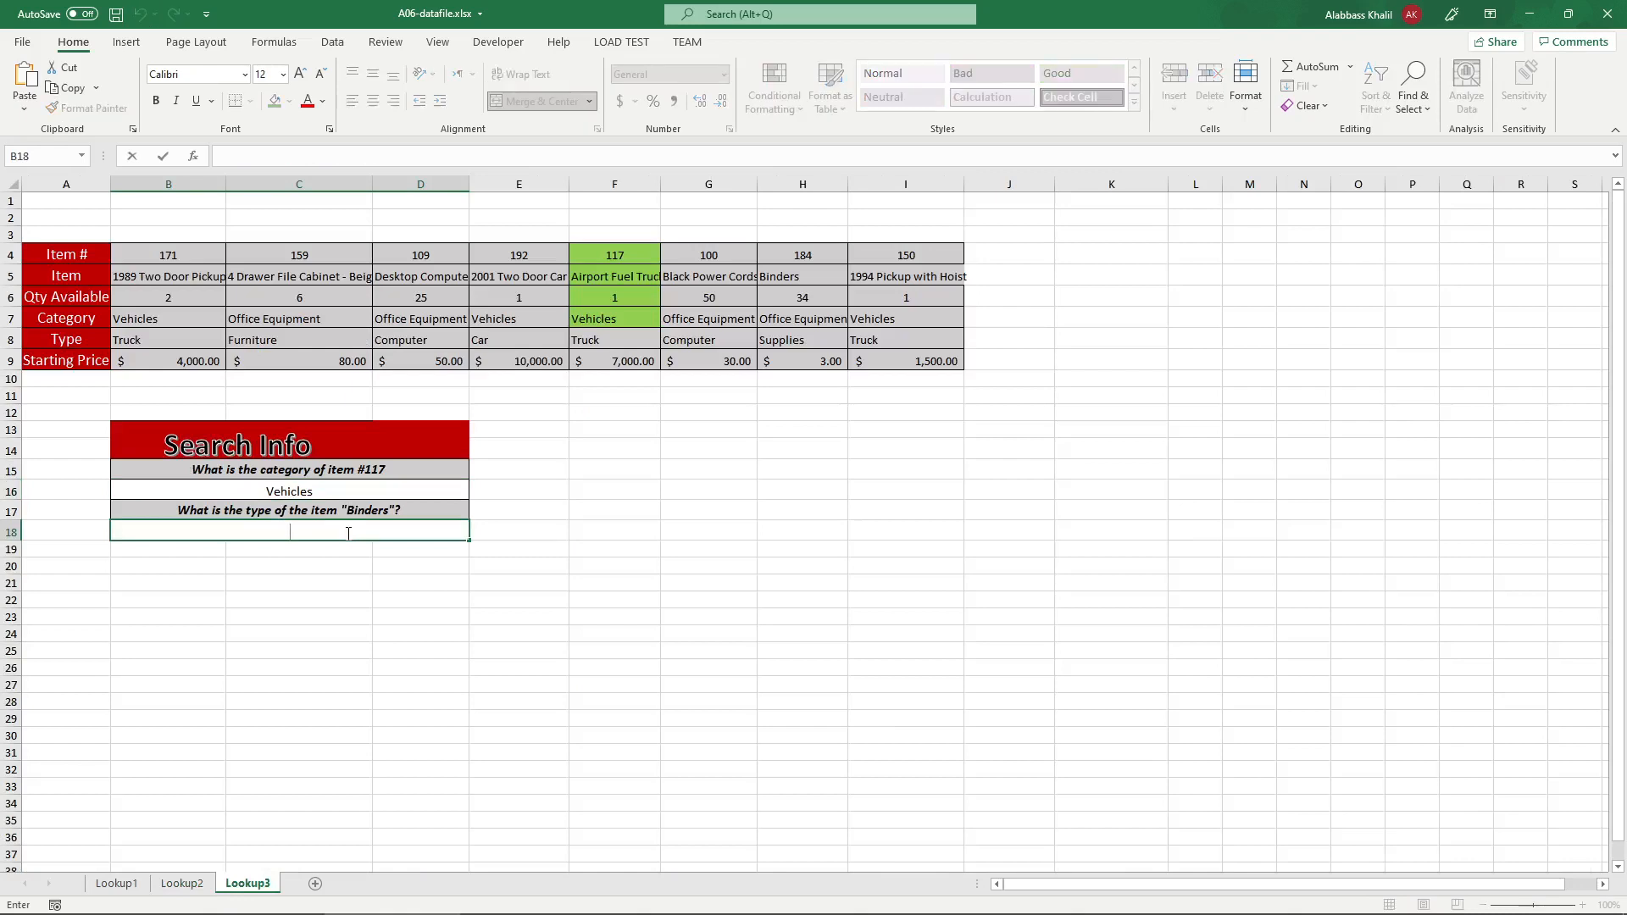
text(HLOOKUP()
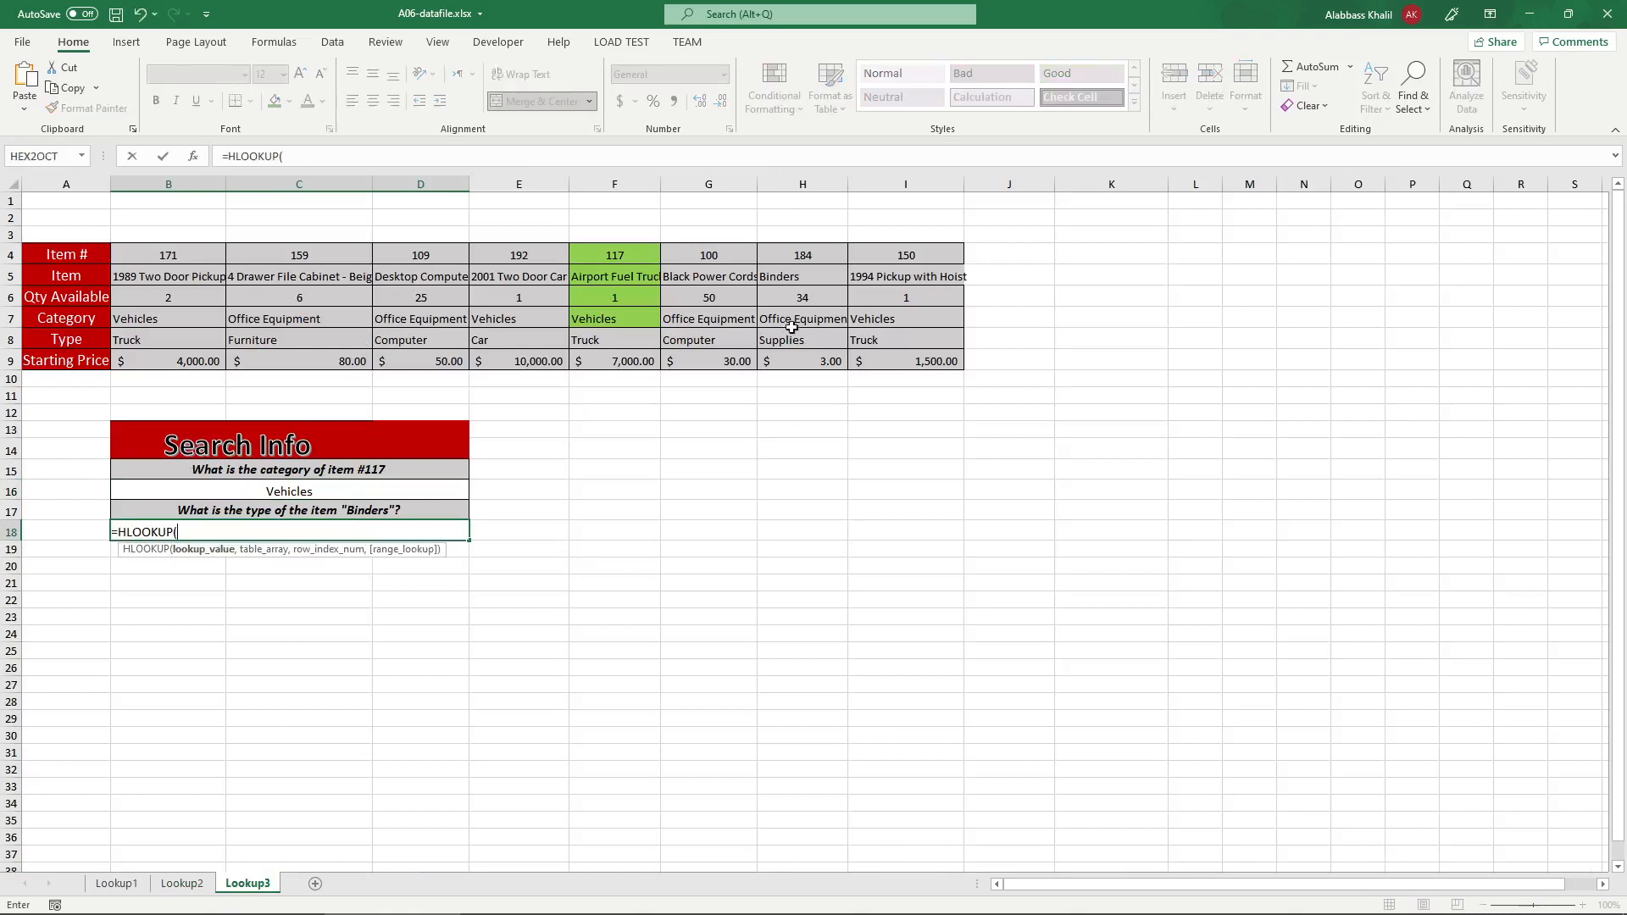
drag(185, 280, 882, 338)
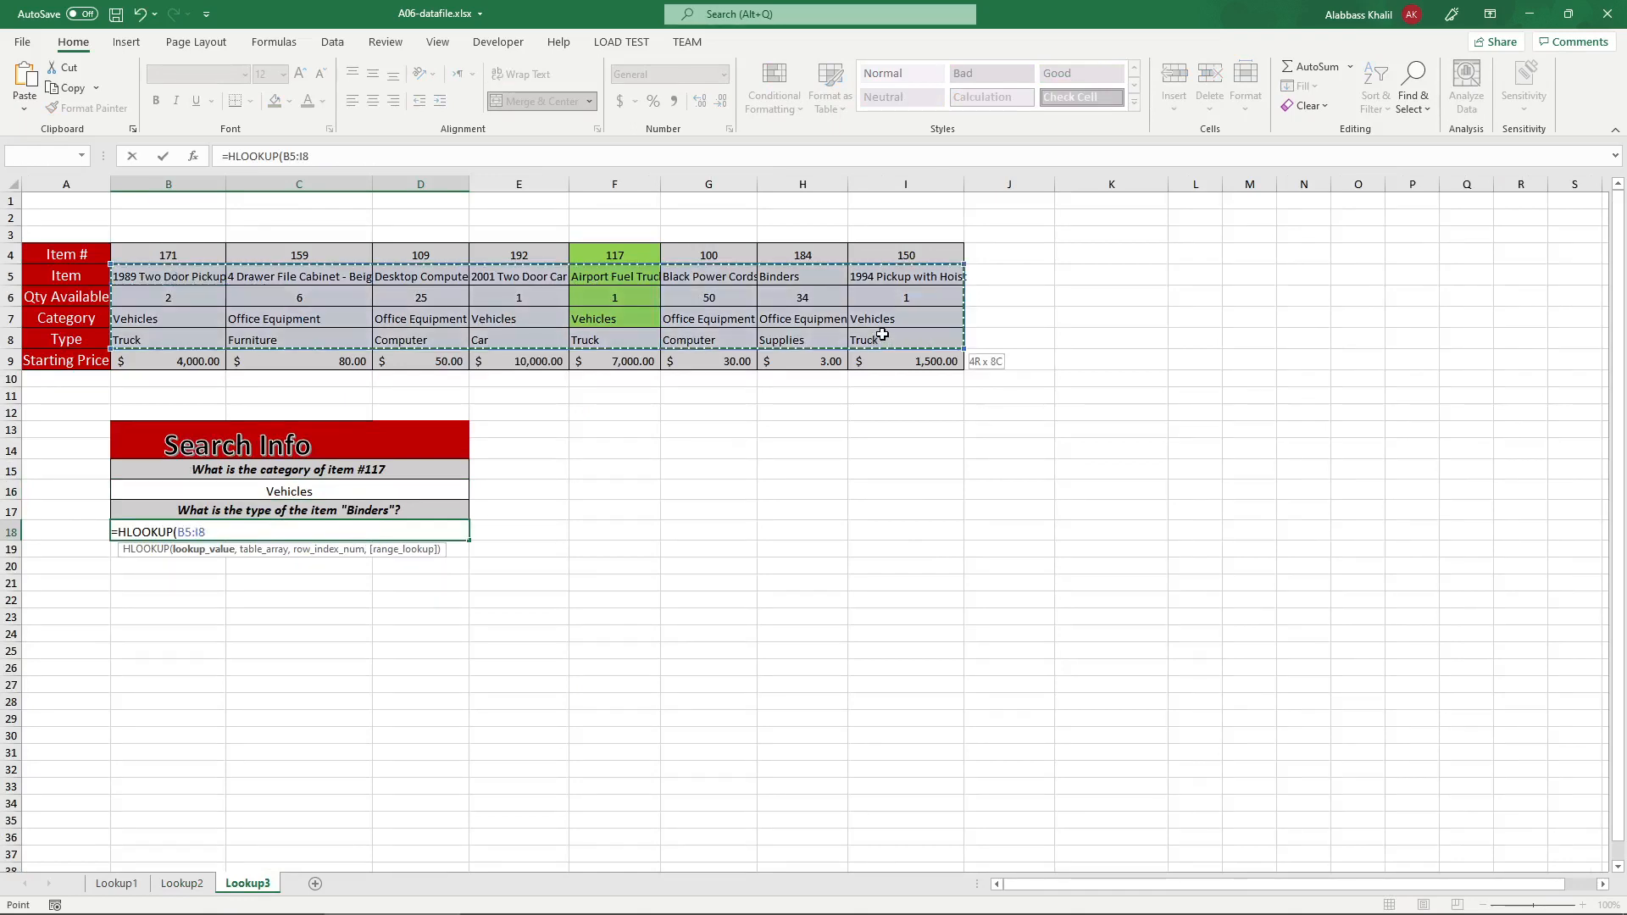
drag(883, 335, 882, 335)
click(183, 531)
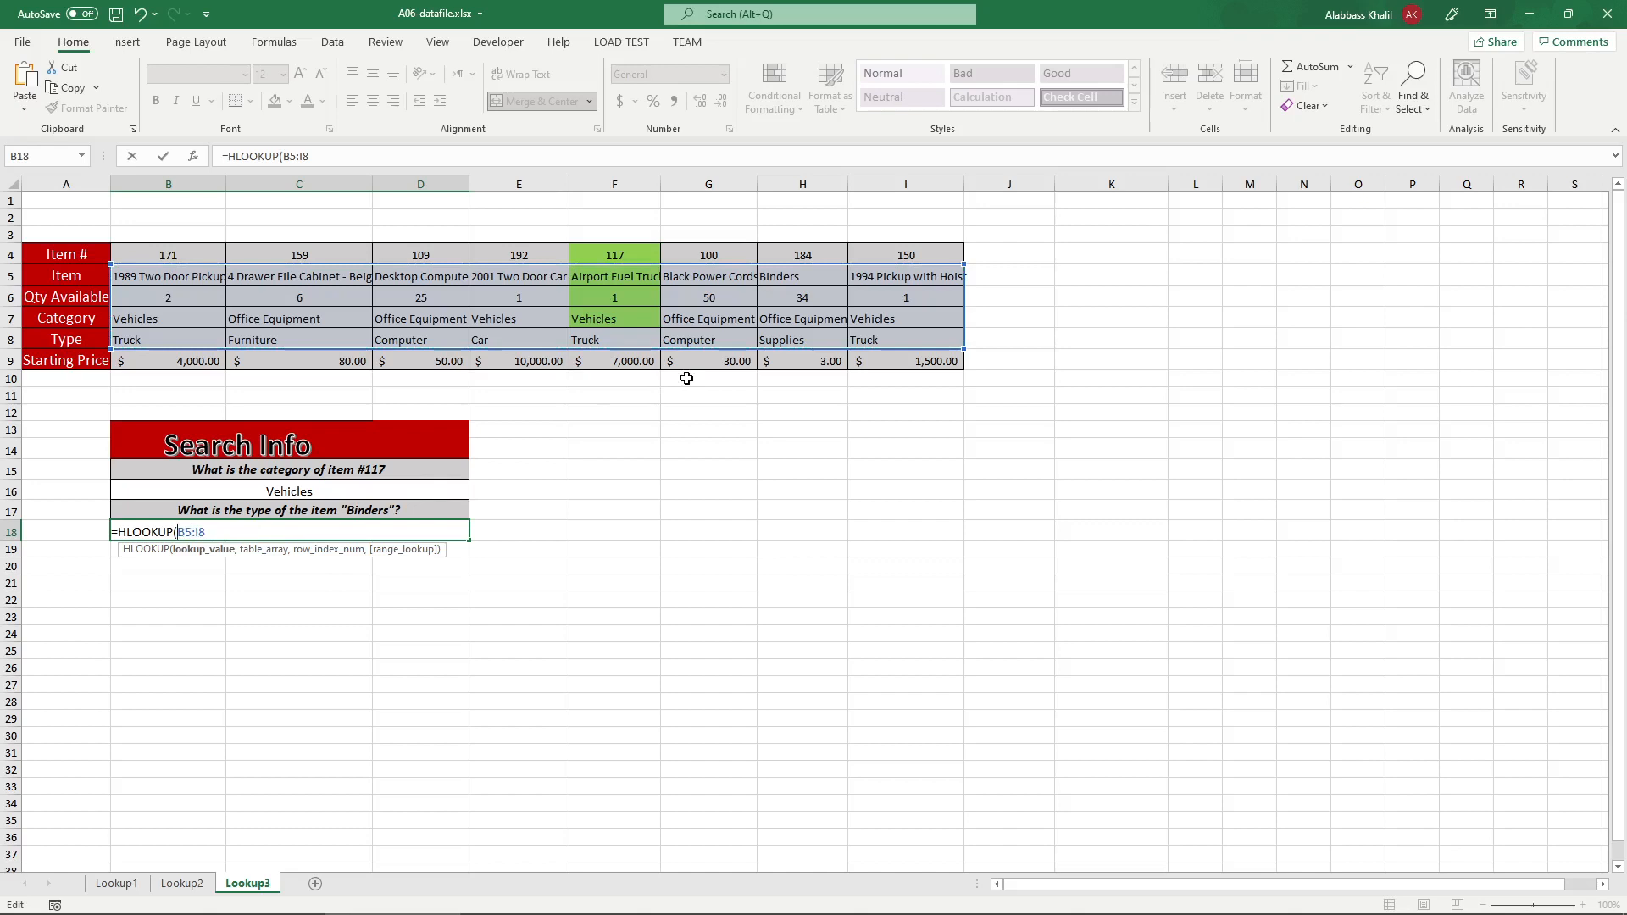
text("Bi)
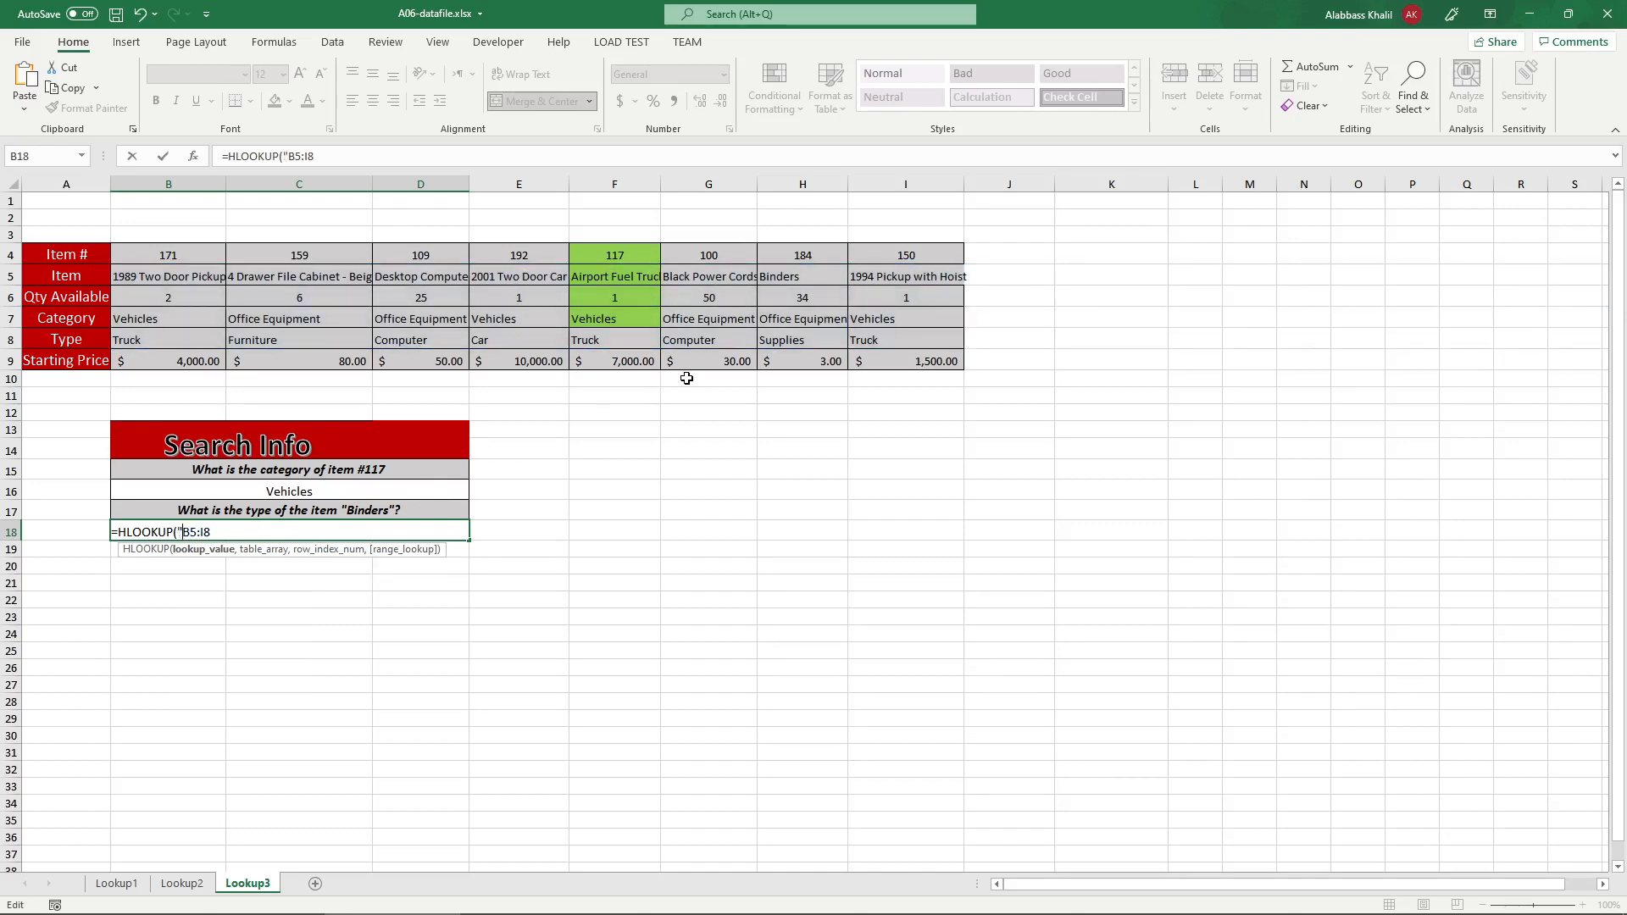
text(nders", B5:I8)
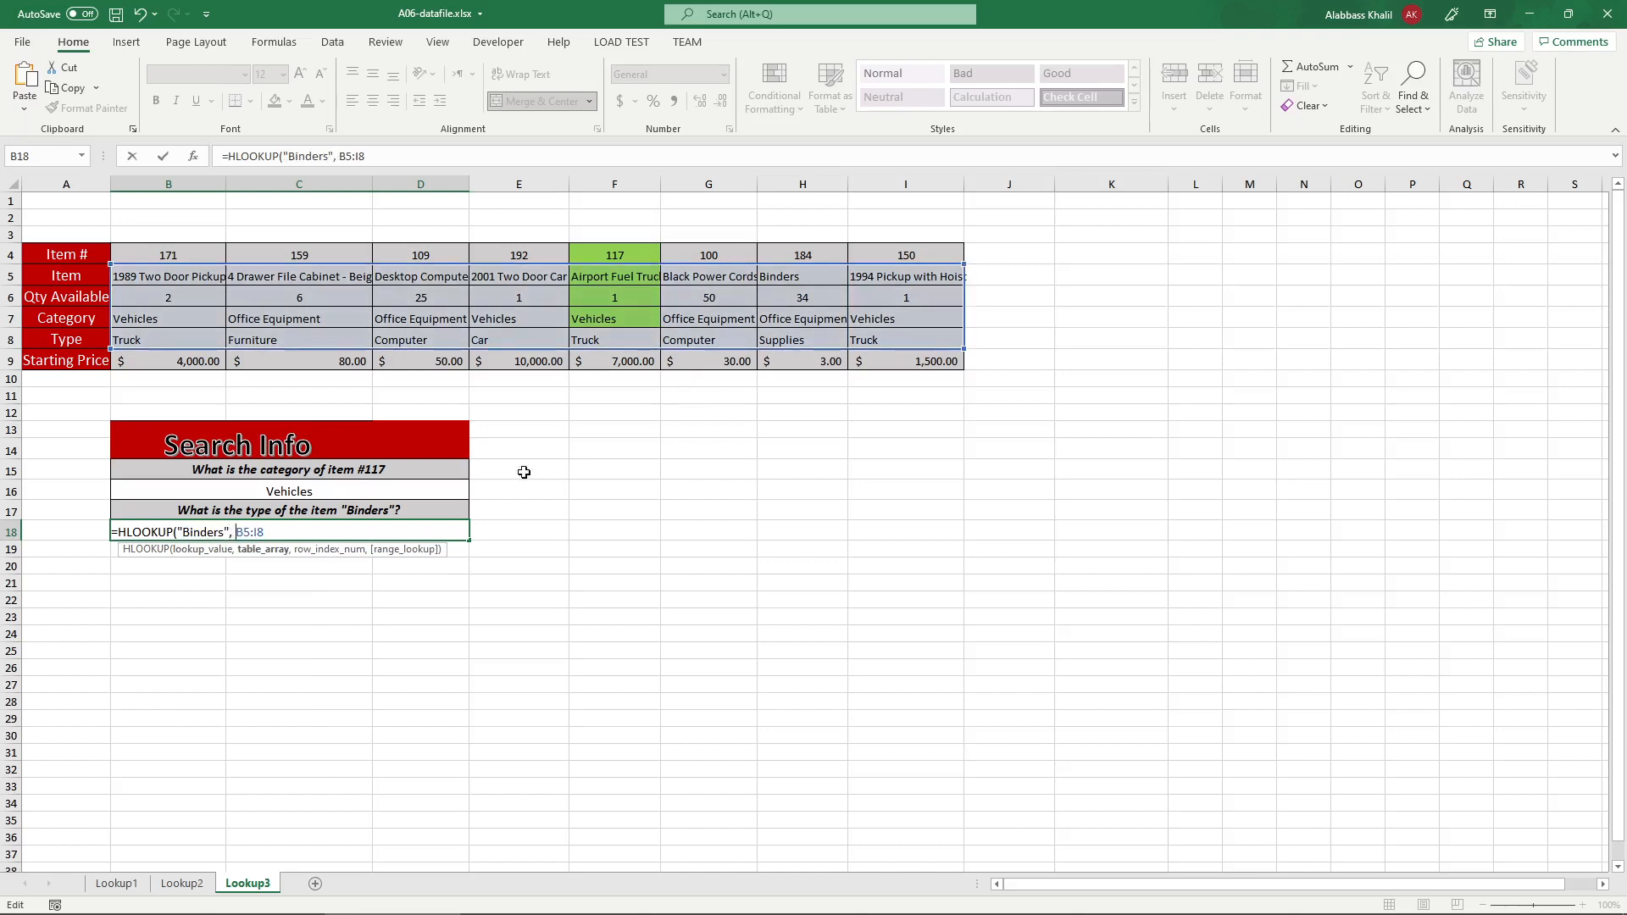
- Complete the Binders HLOOKUP with row index 4 and the exact-match option false
text(, 4)
text(, false)
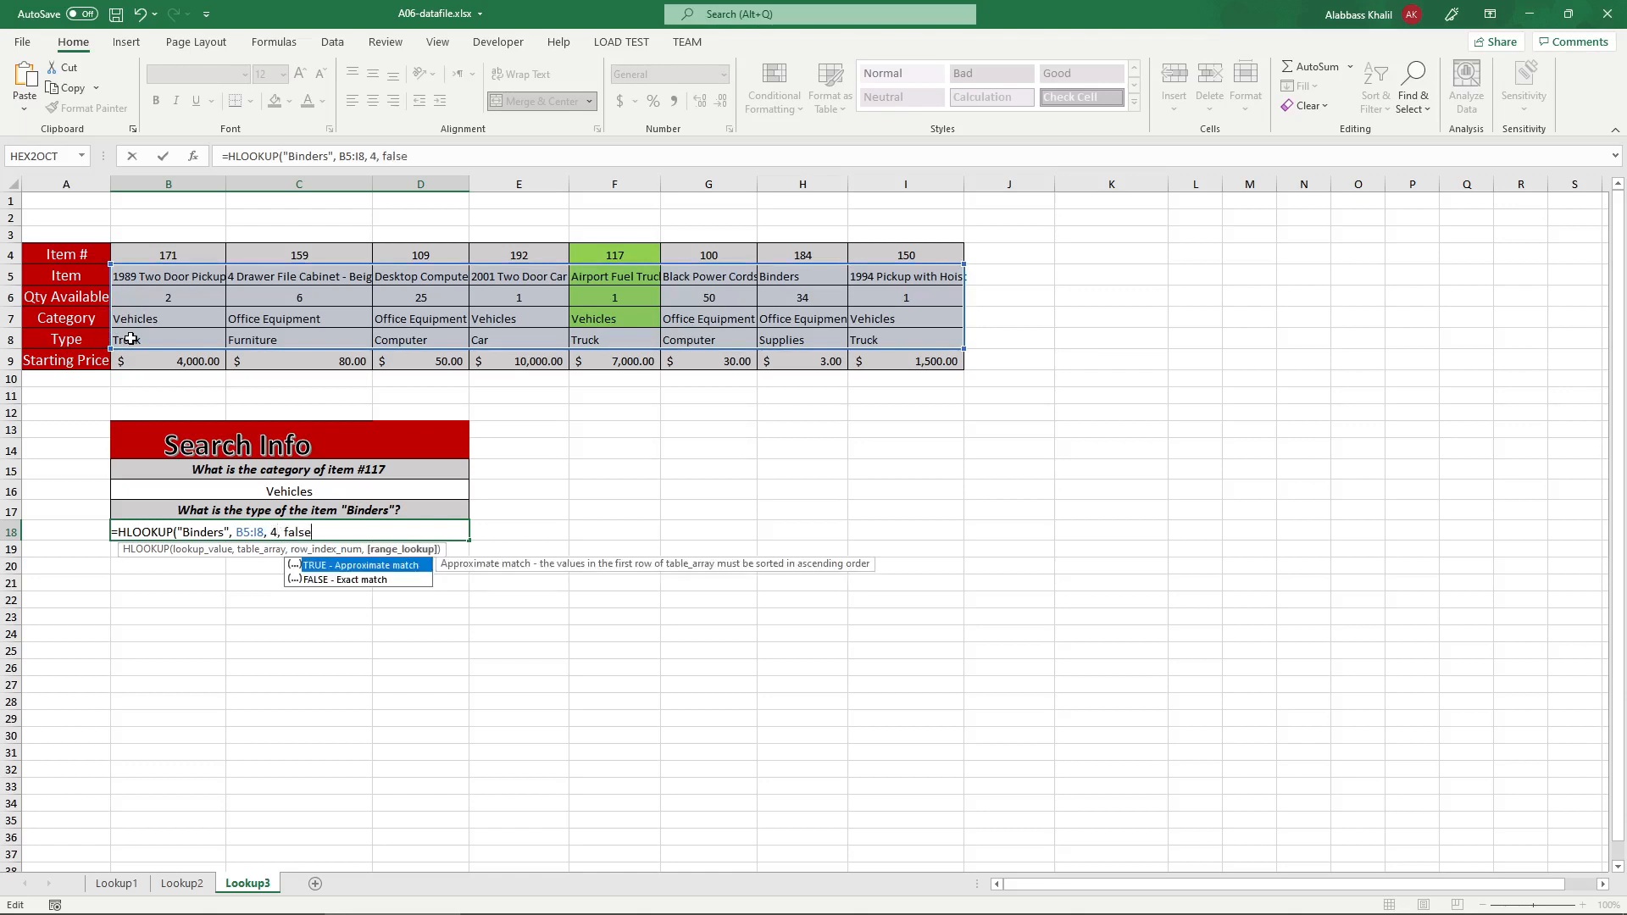
text())
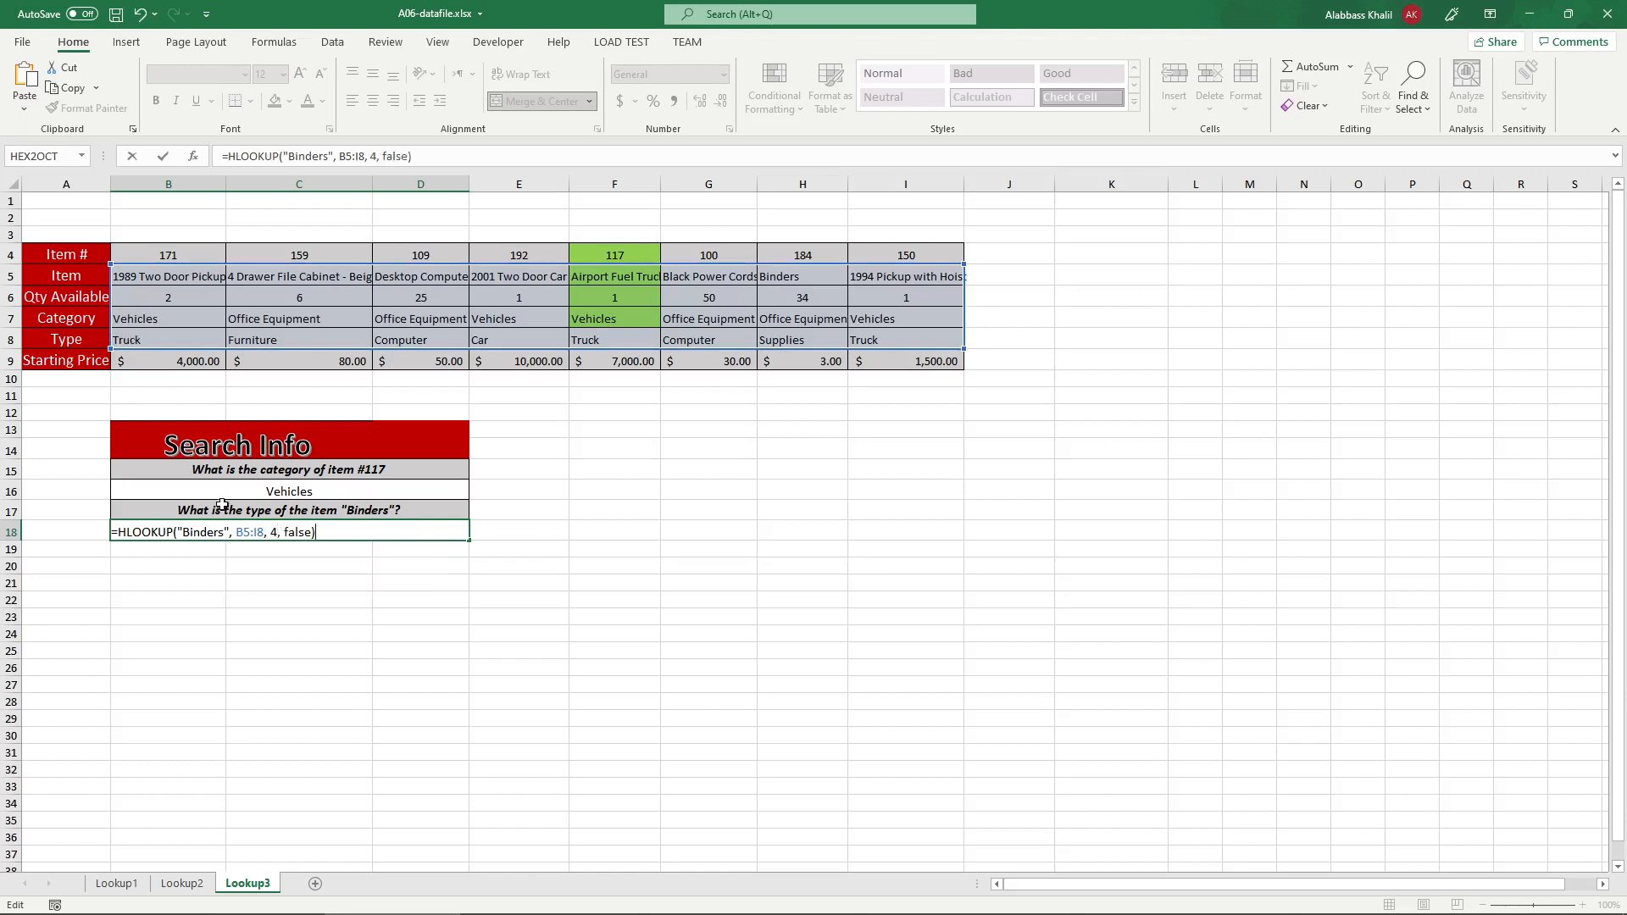
double_click(272, 532)
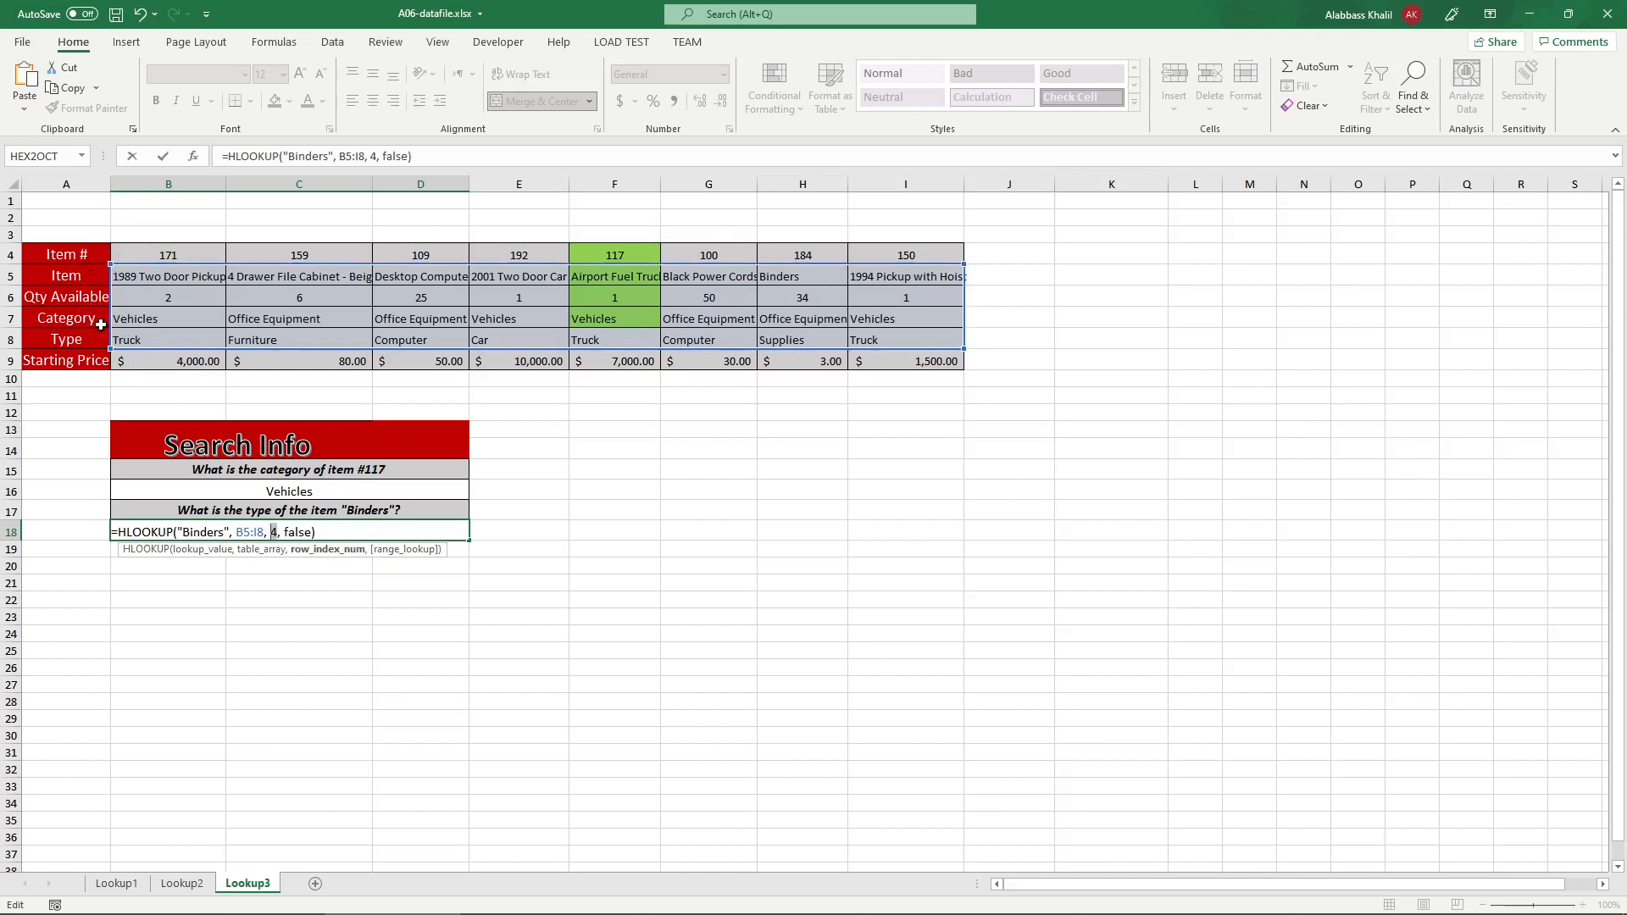
key(Return)
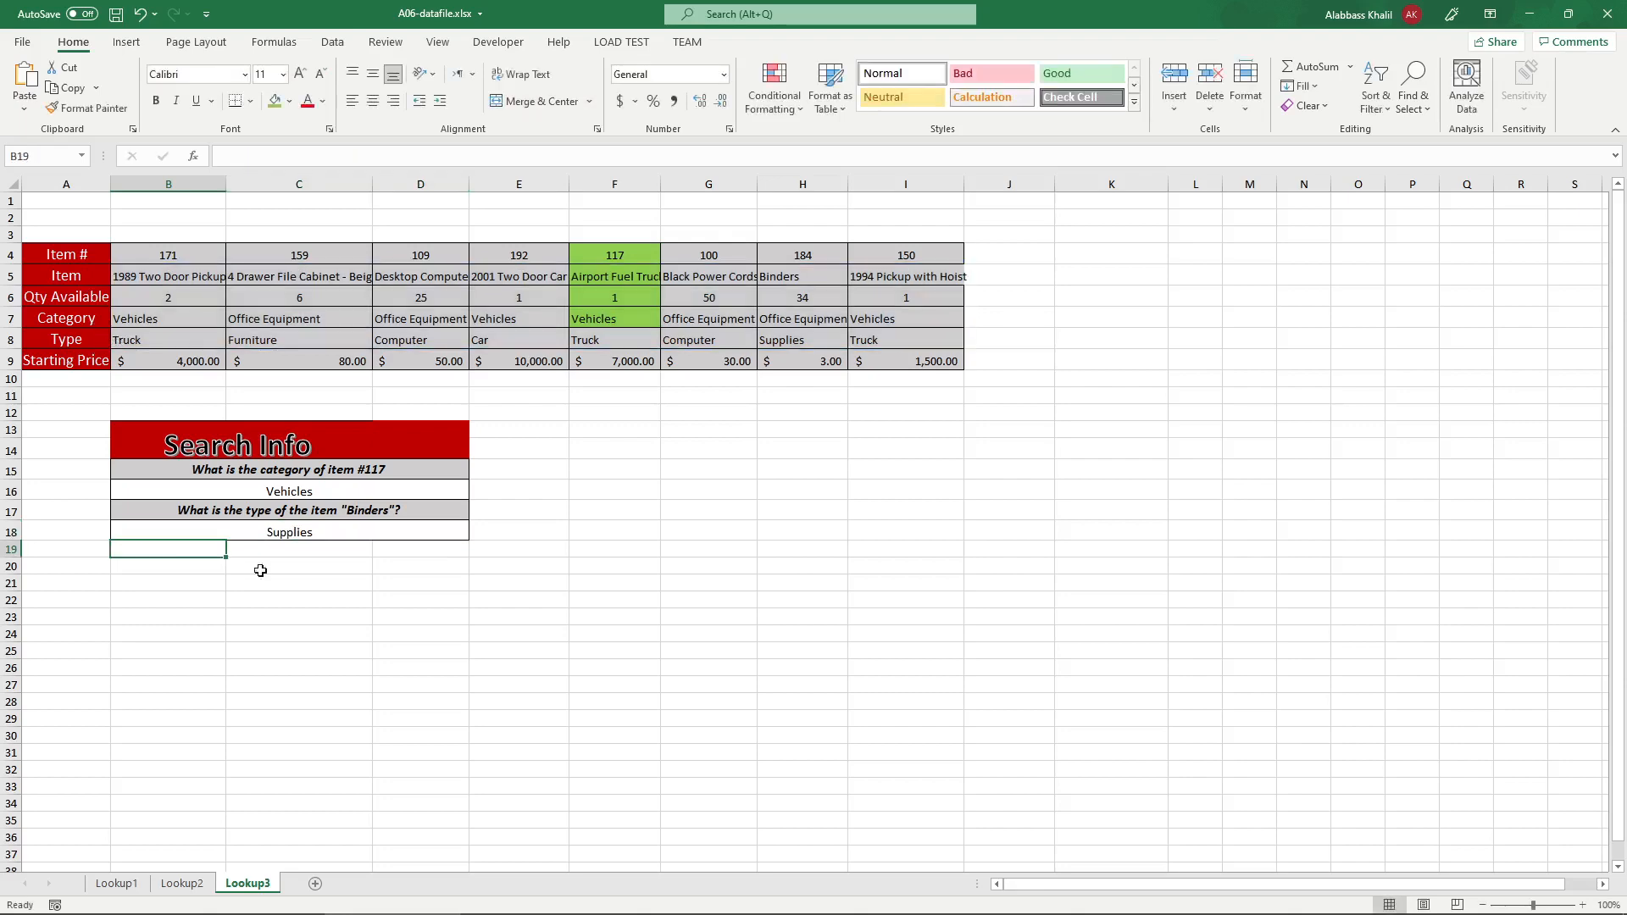
- Switch to the instructions PDF in Adobe Acrobat Reader and draw a freehand curve around the sample answer Supplies
click(415, 902)
mouse_move(581, 610)
mouse_down()
mouse_move(693, 653)
mouse_move(538, 727)
mouse_up()
scroll(720, 689, down, 3)
scroll(721, 690, down, 3)
scroll(719, 678, up, 6)
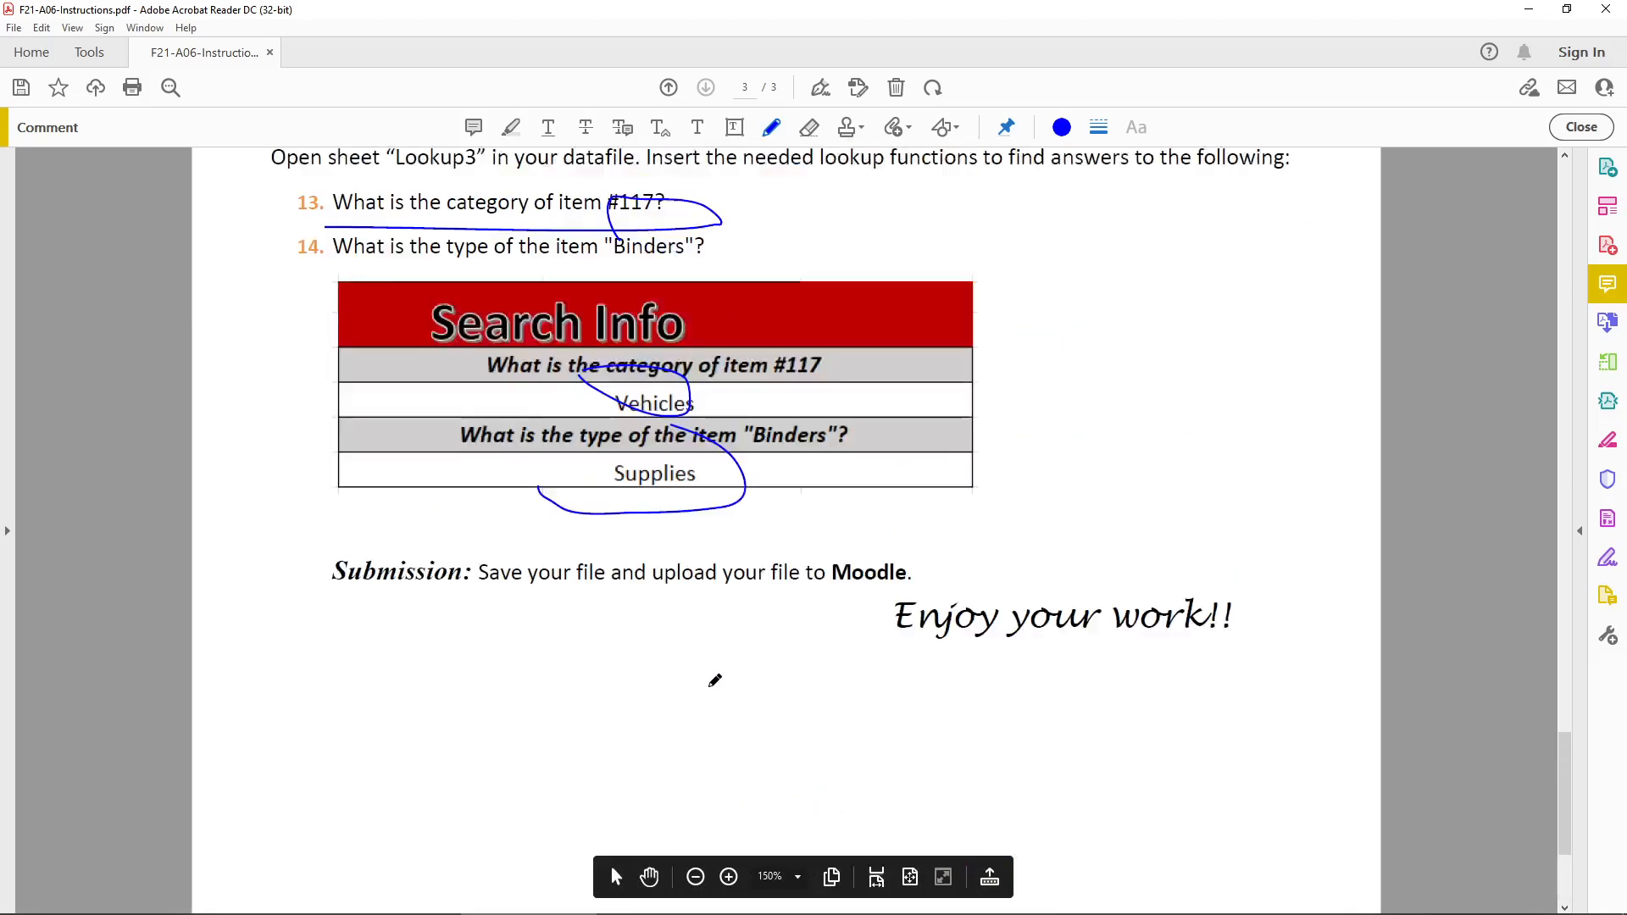
- Review the PDF instructions from Exercise Four back to Exercise One, and check the Lookup2 and Lookup1 sheets in Excel
scroll(351, 730, up, 6)
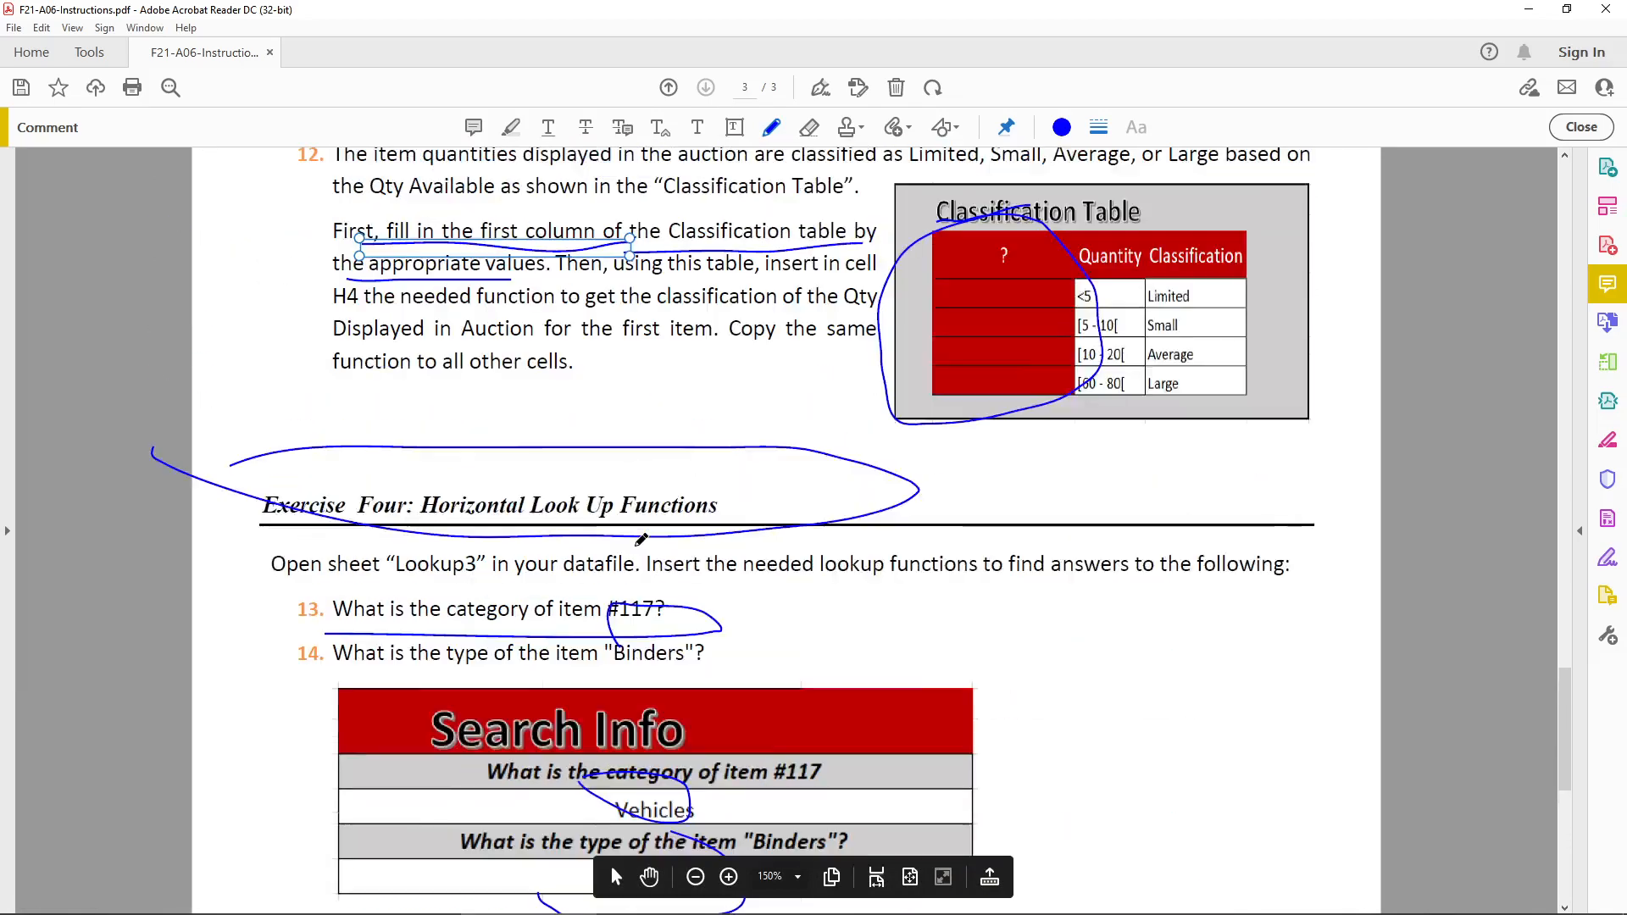
scroll(641, 540, up, 12)
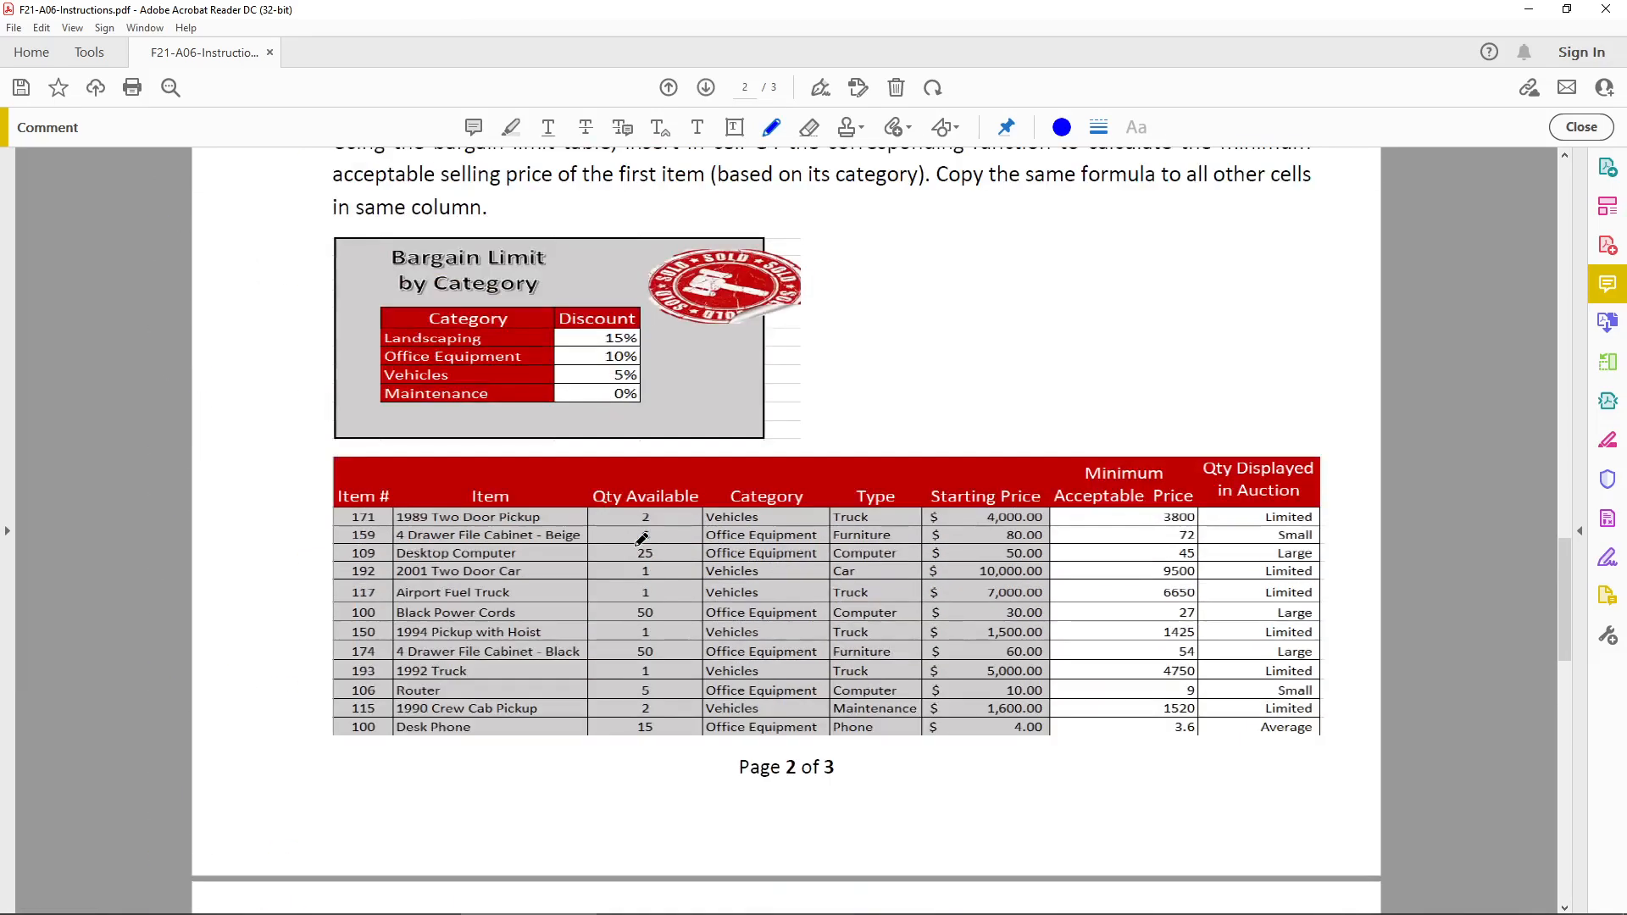
scroll(642, 540, up, 8)
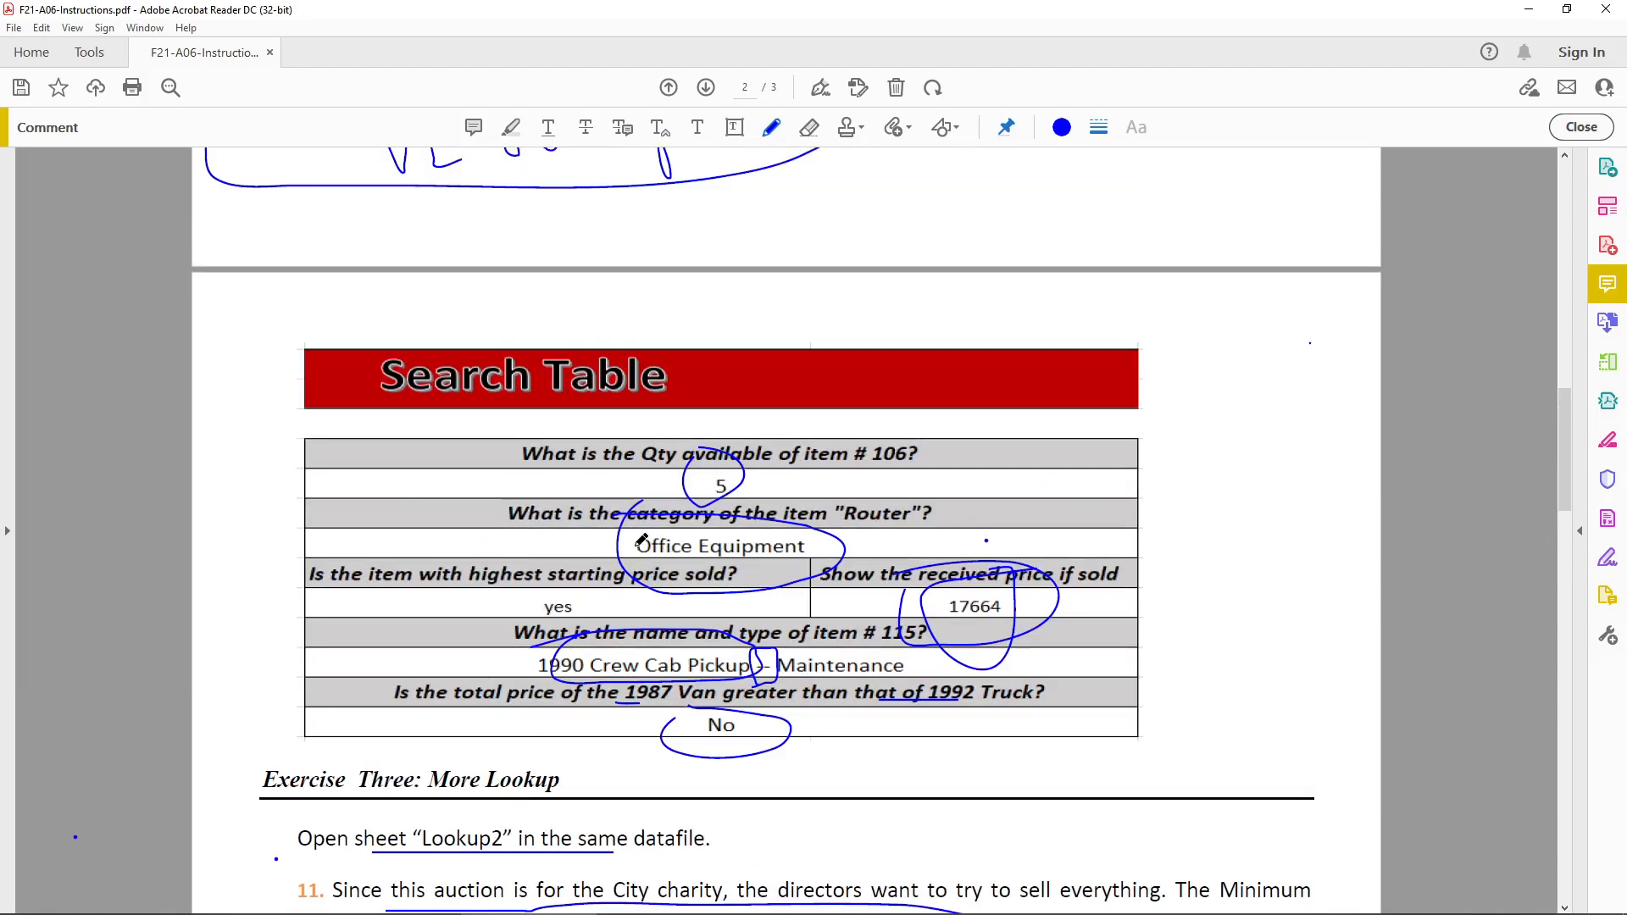
scroll(641, 540, up, 11)
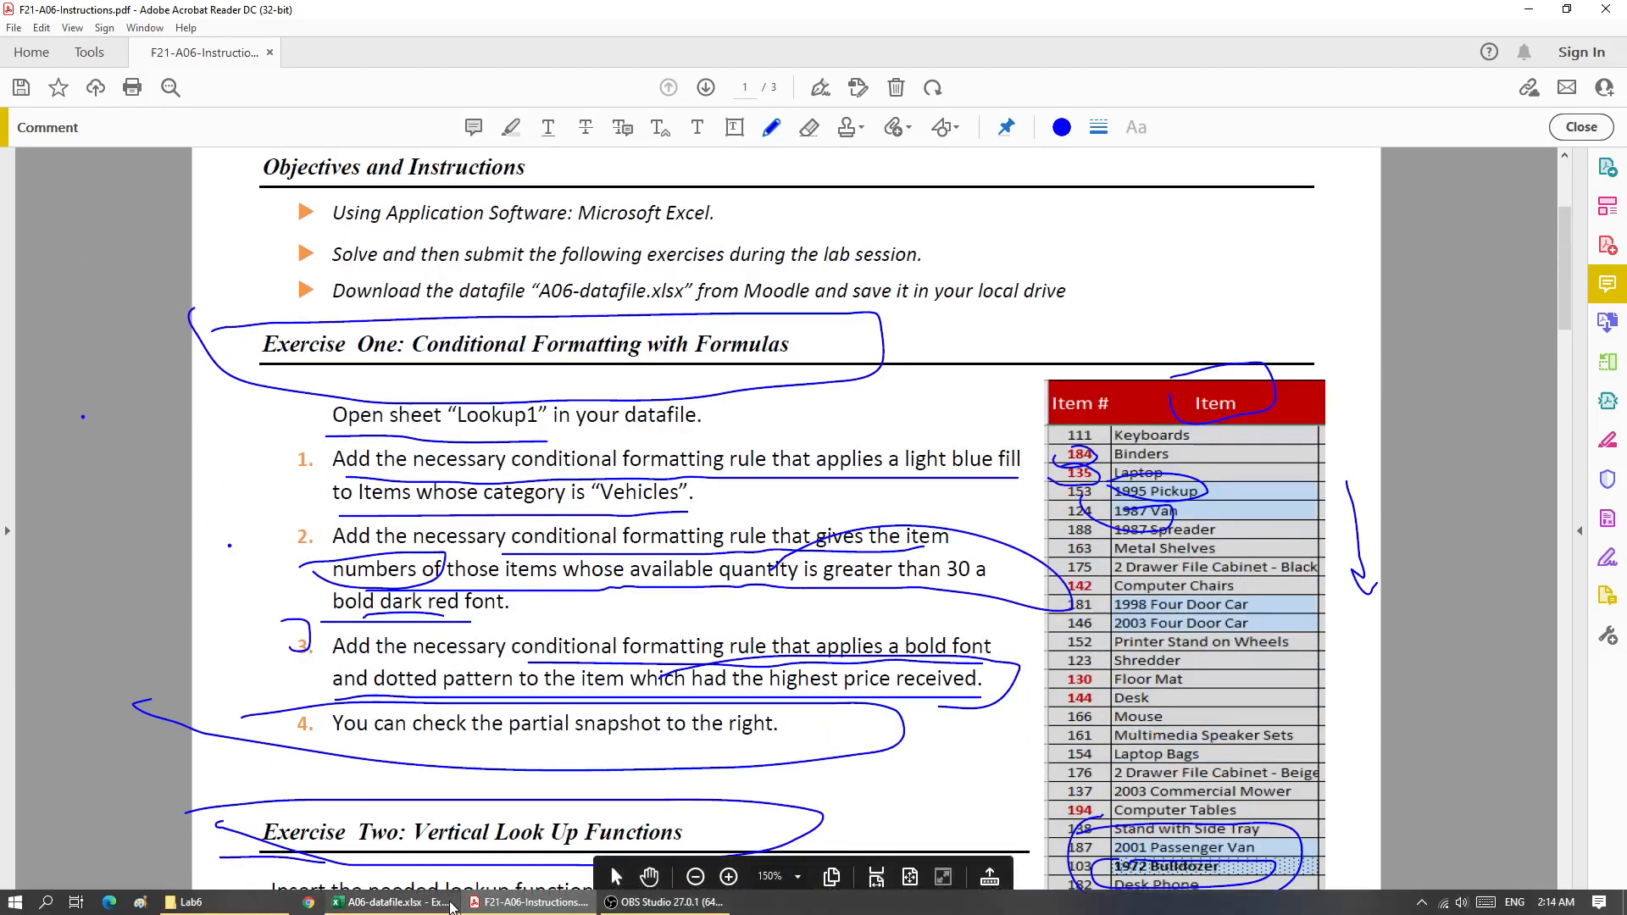
click(390, 902)
click(181, 883)
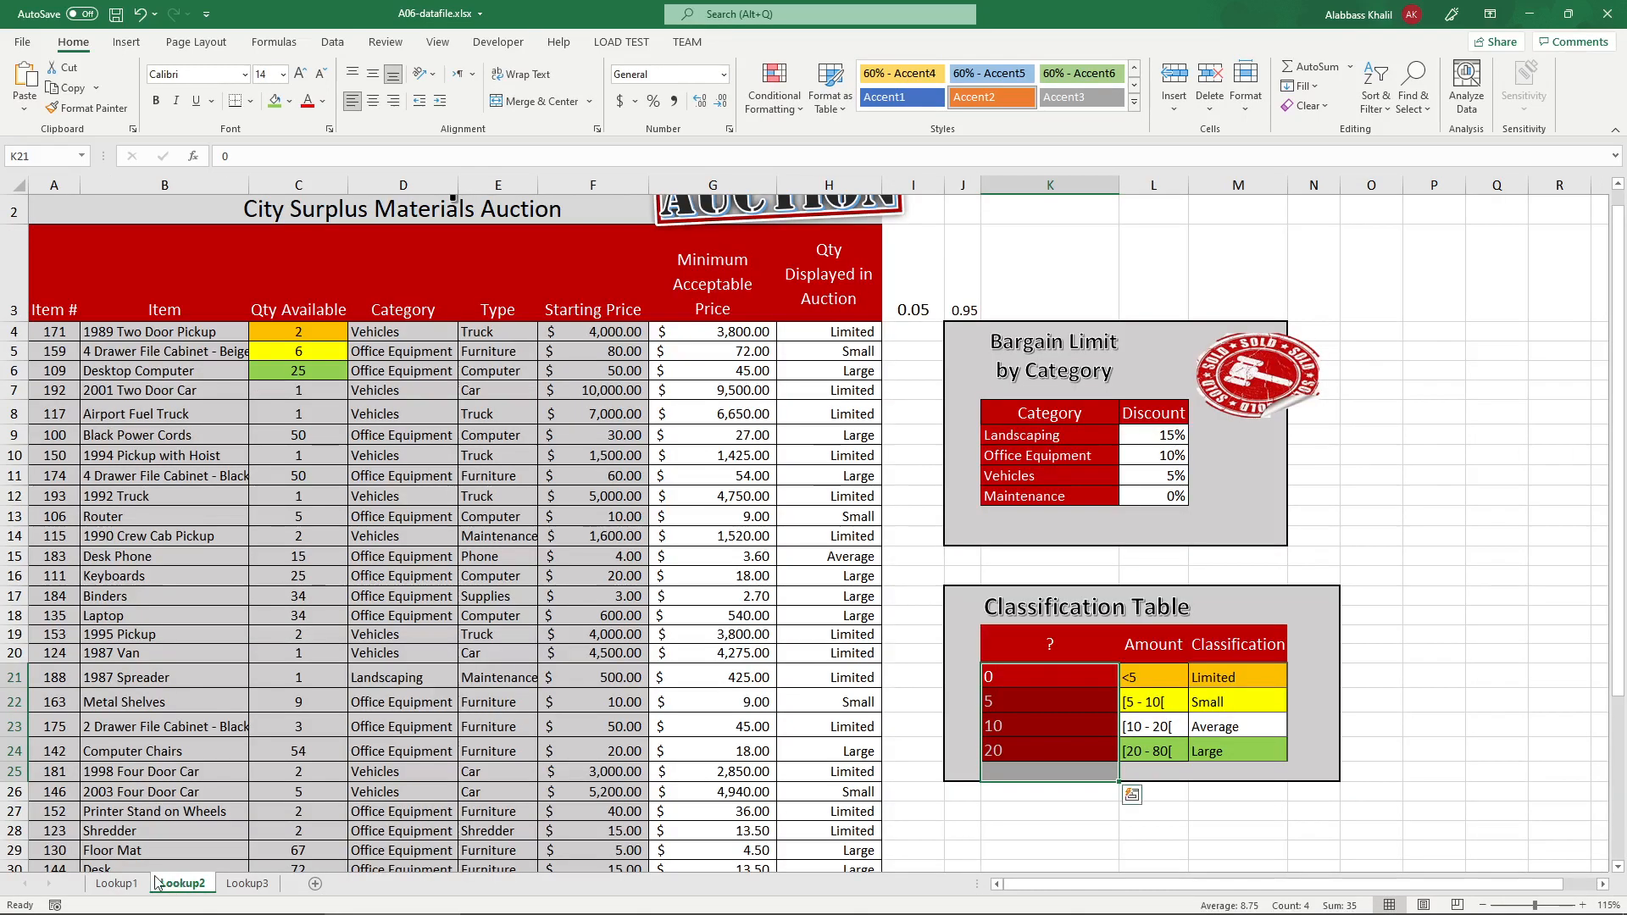
click(129, 884)
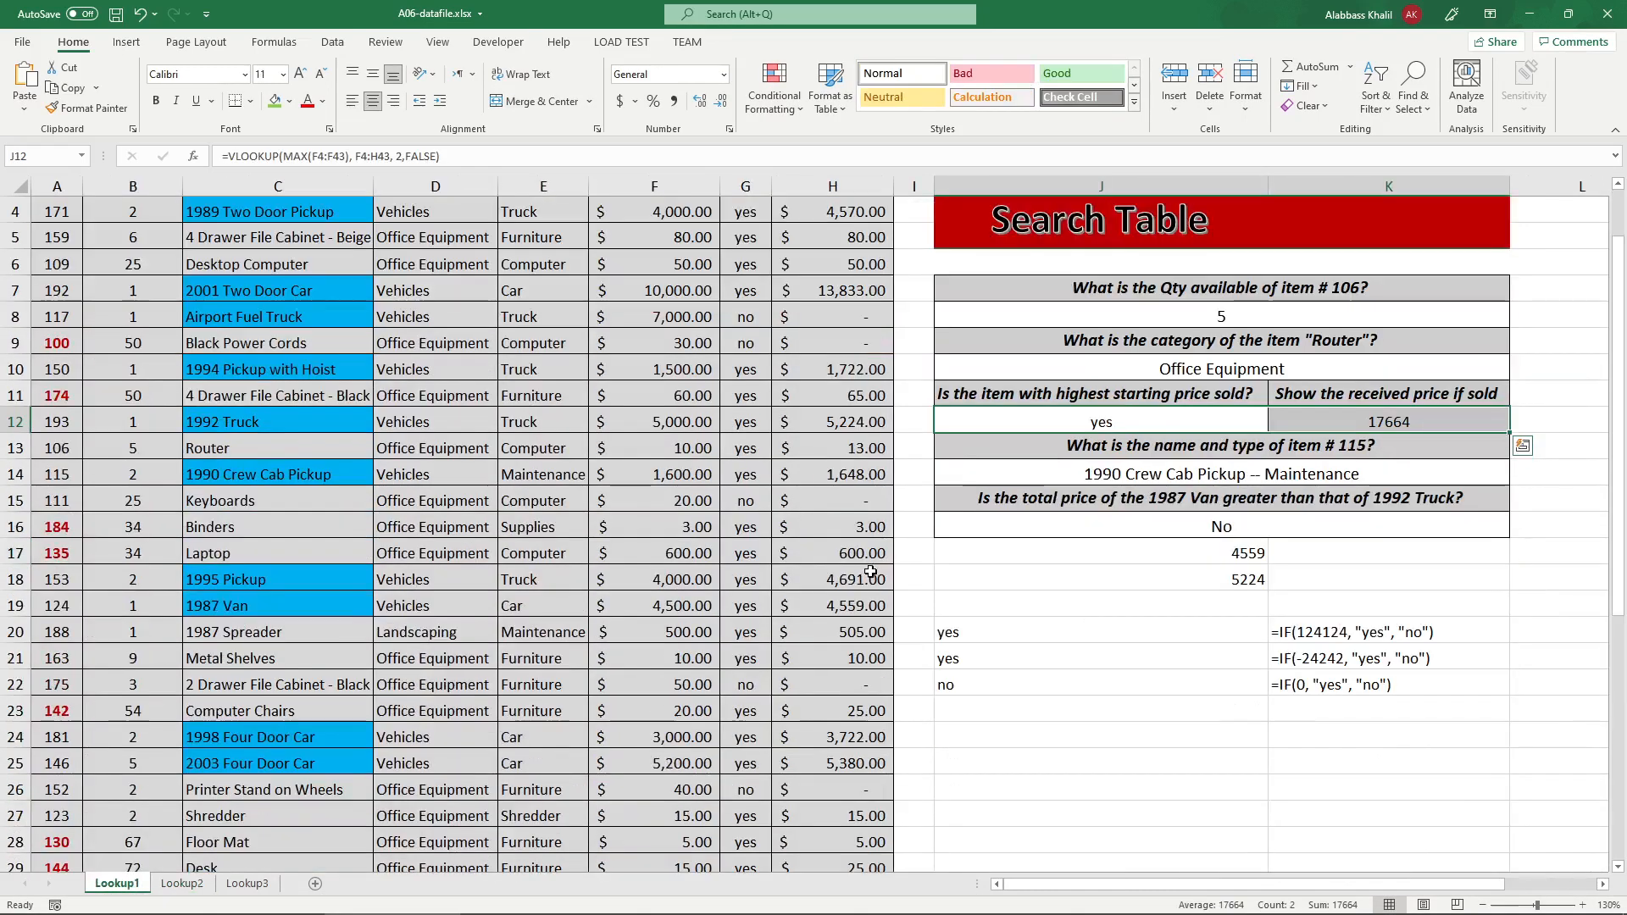
scroll(873, 572, down, 1)
scroll(877, 568, up, 1)
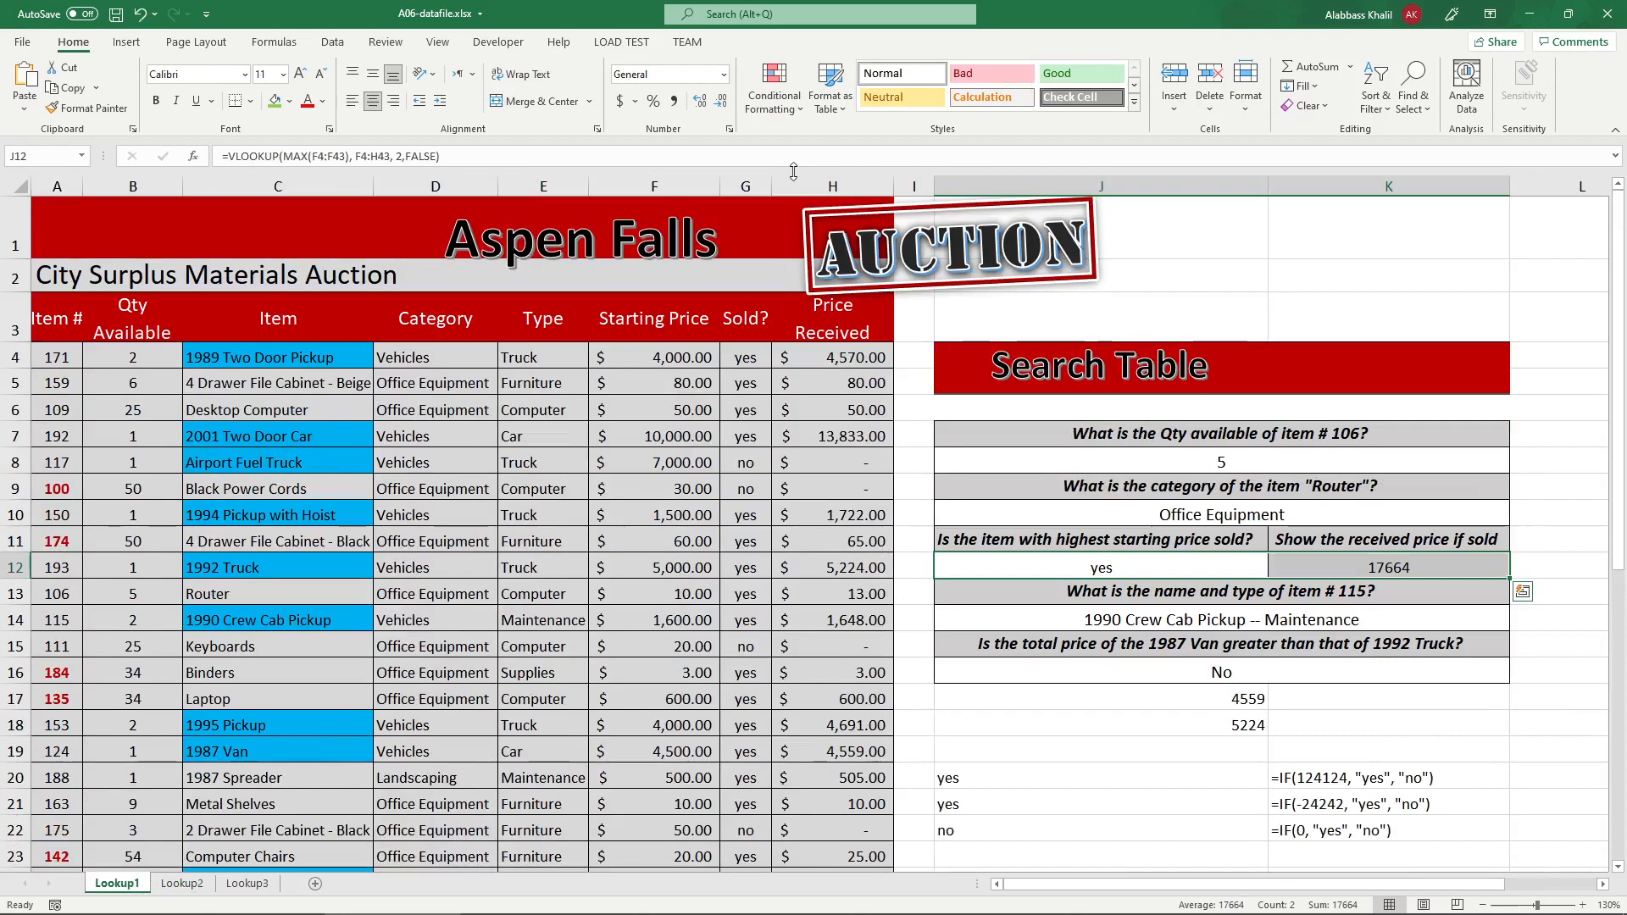